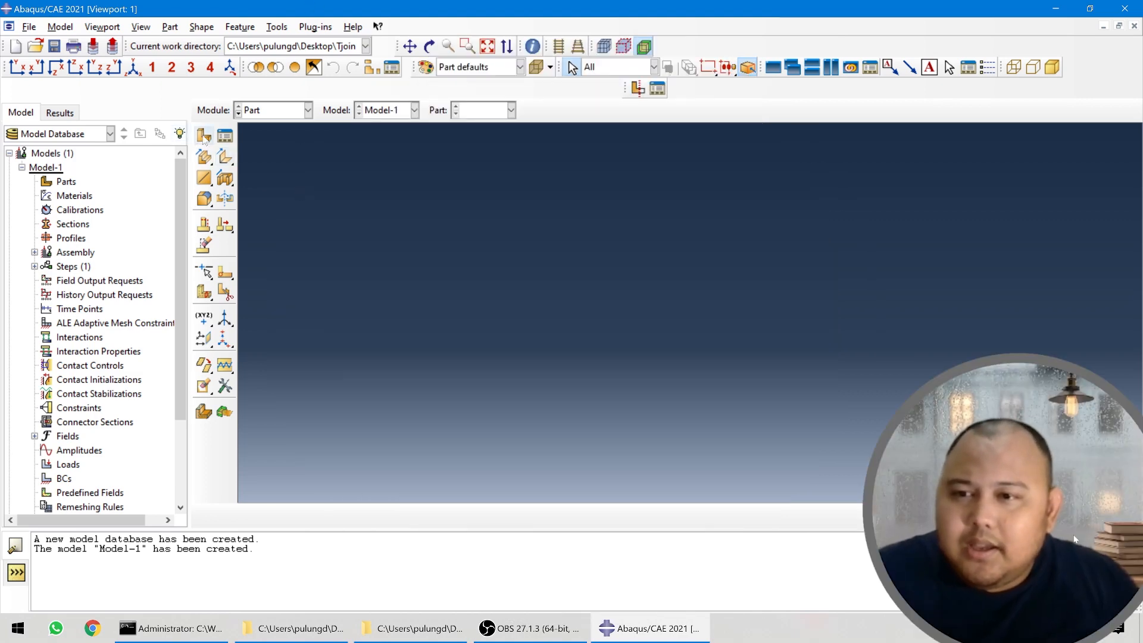
- Create a 3D deformable solid extrusion part with an approximate size of 200
{"action": "left_click", "coordinate": [204, 137]}
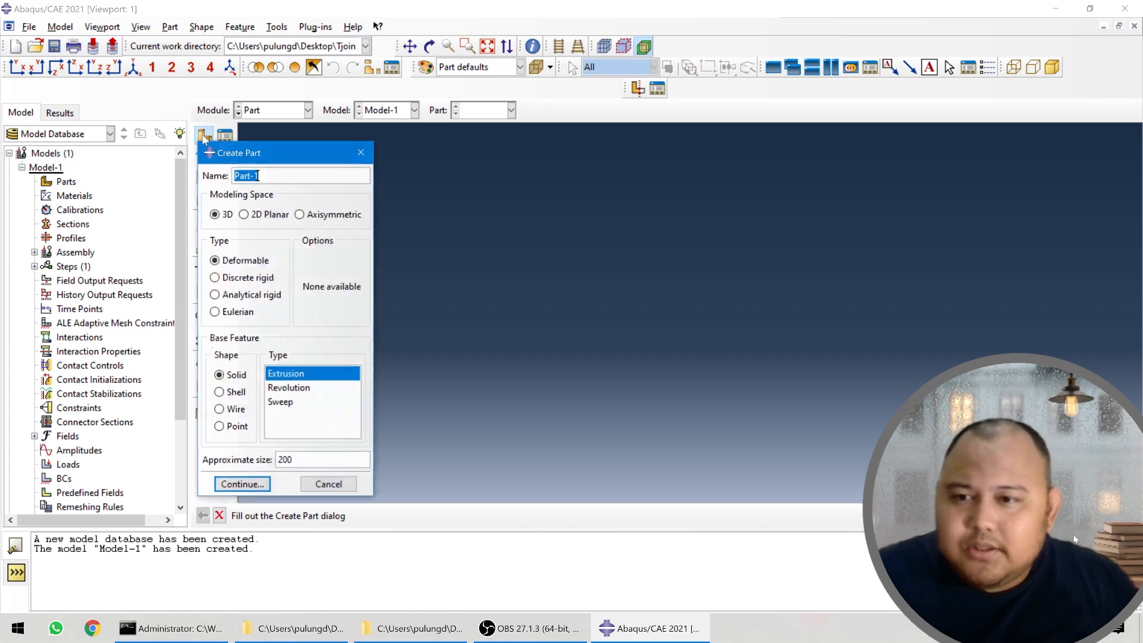
{"action": "left_click_drag", "start_coordinate": [253, 155], "coordinate": [395, 156]}
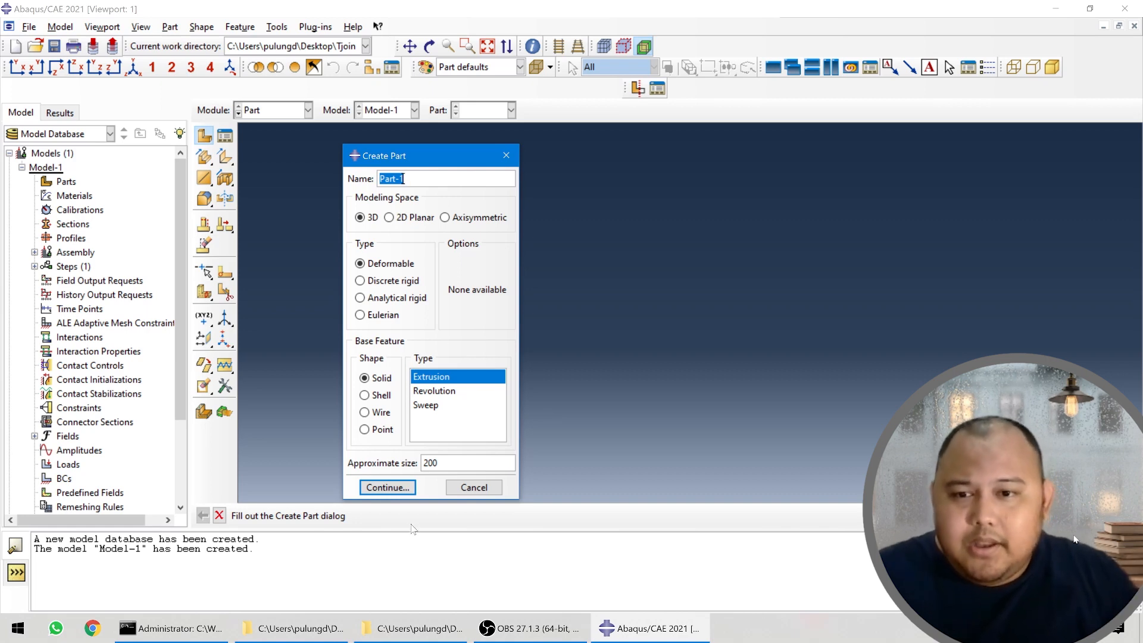
{"action": "left_click", "coordinate": [403, 492]}
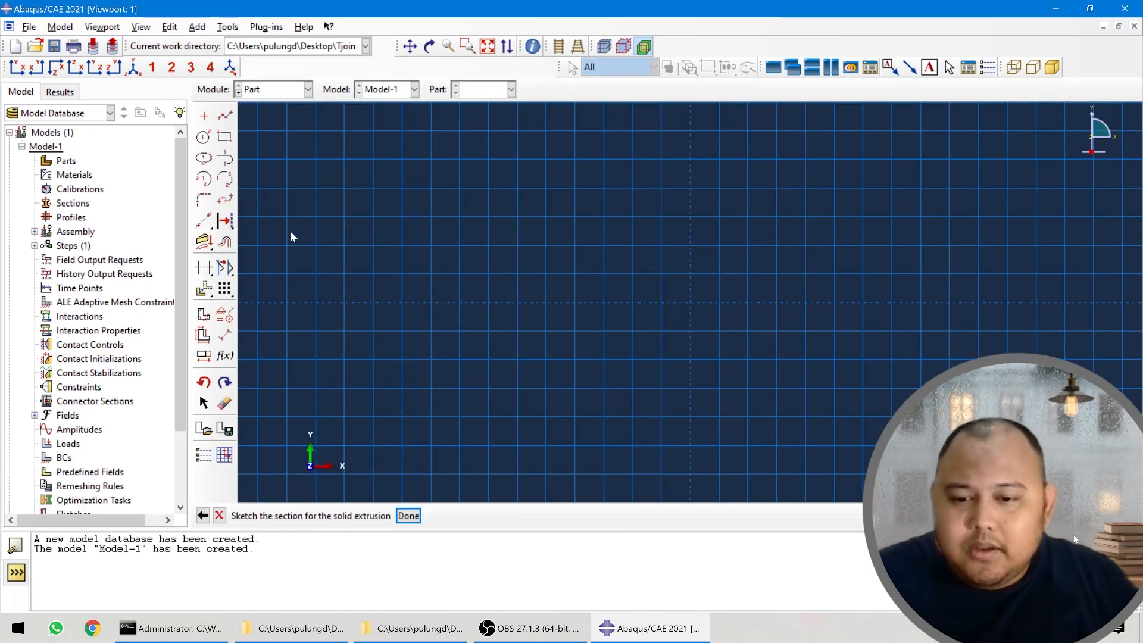
- Sketch a horizontal rectangle from the origin to the opposite corner 50,2
{"action": "left_click", "coordinate": [224, 139]}
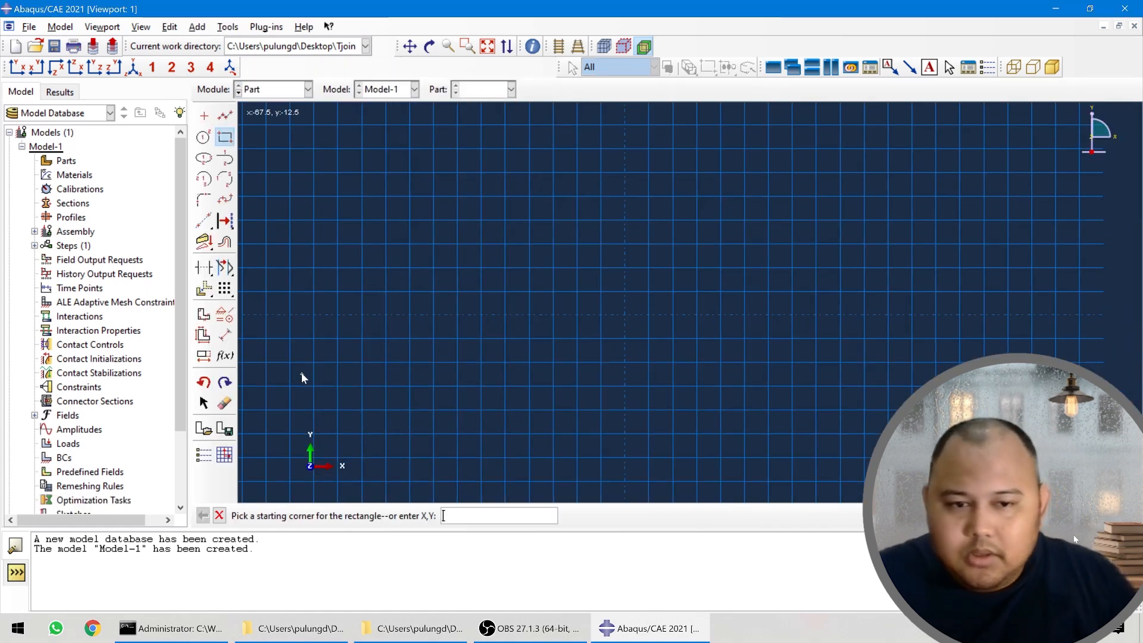
{"action": "scroll", "coordinate": [806, 327], "scroll_direction": "up", "scroll_amount": 2}
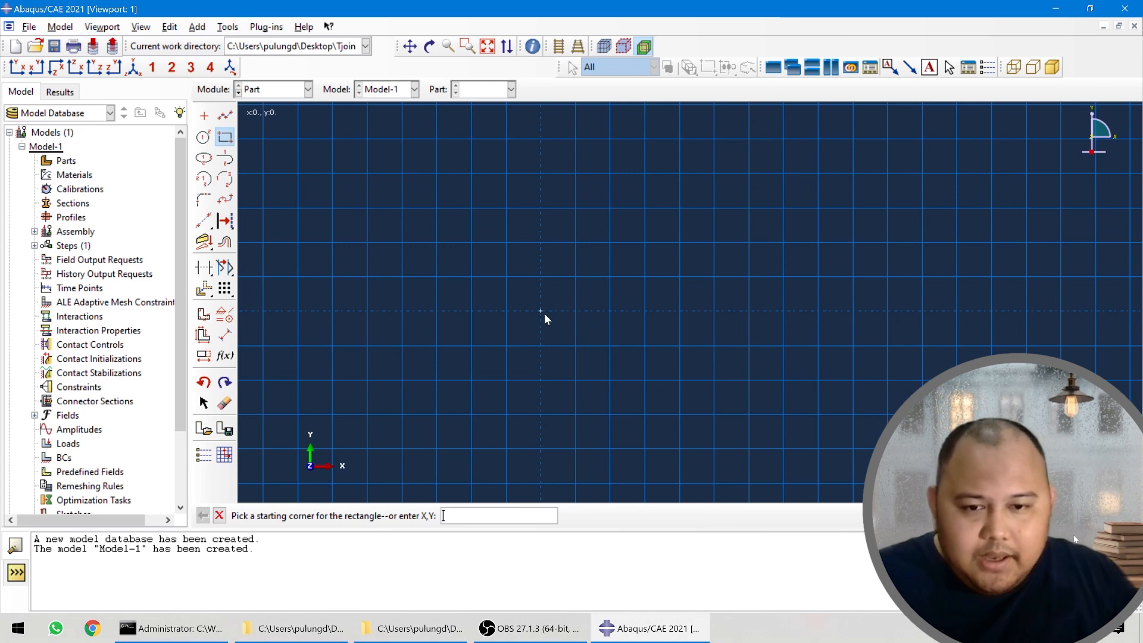
{"action": "left_click", "coordinate": [544, 314]}
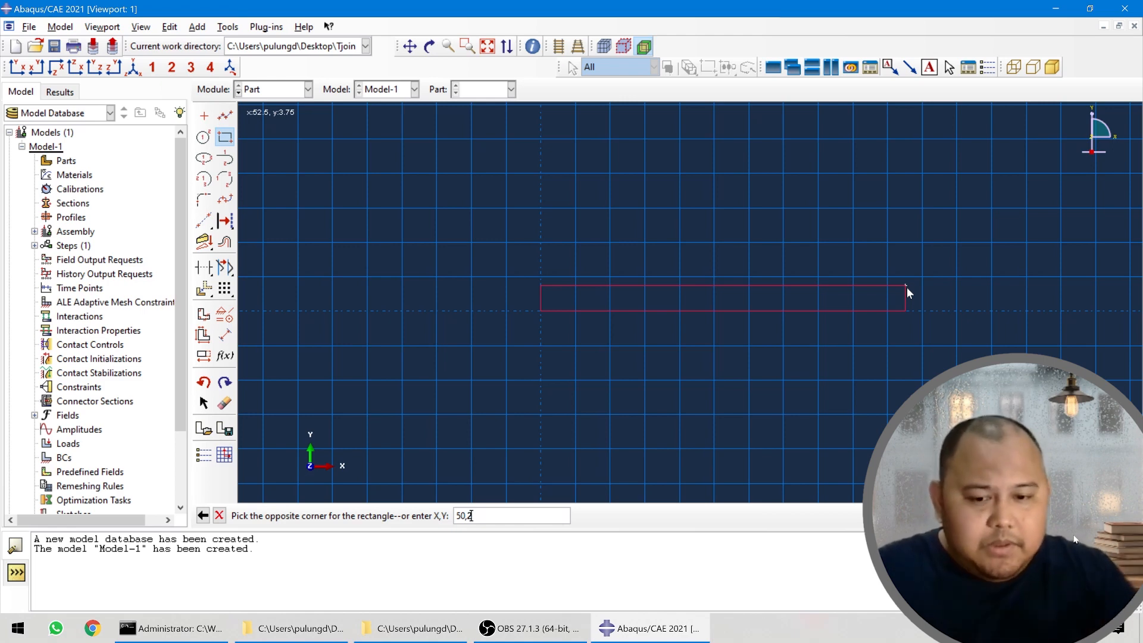
{"action": "key", "text": "Return"}
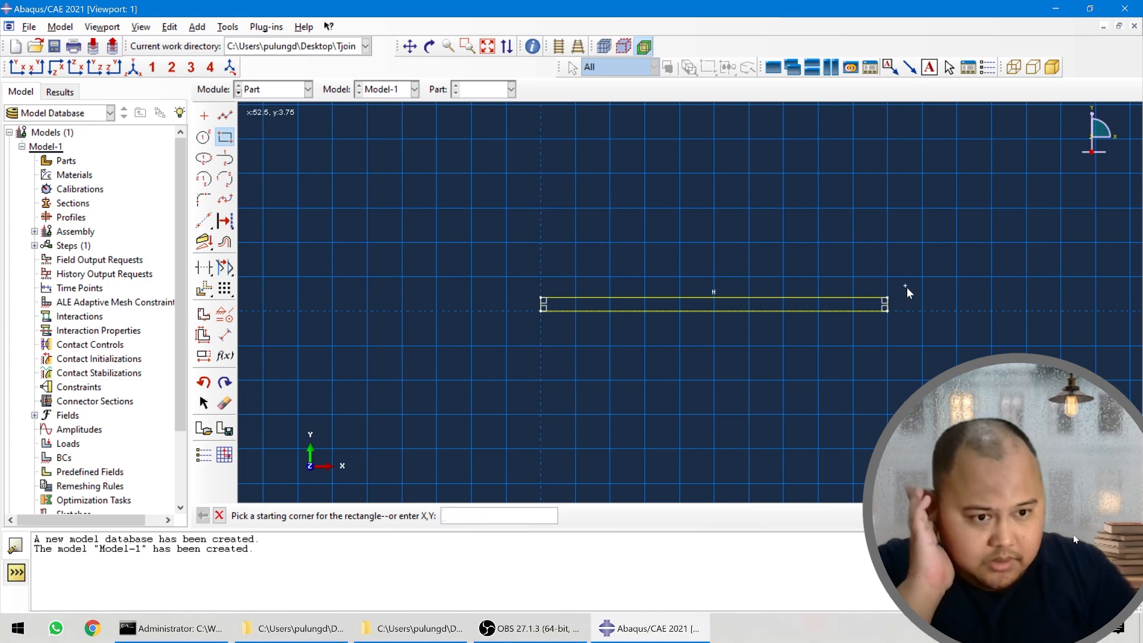
{"action": "left_click", "coordinate": [539, 313]}
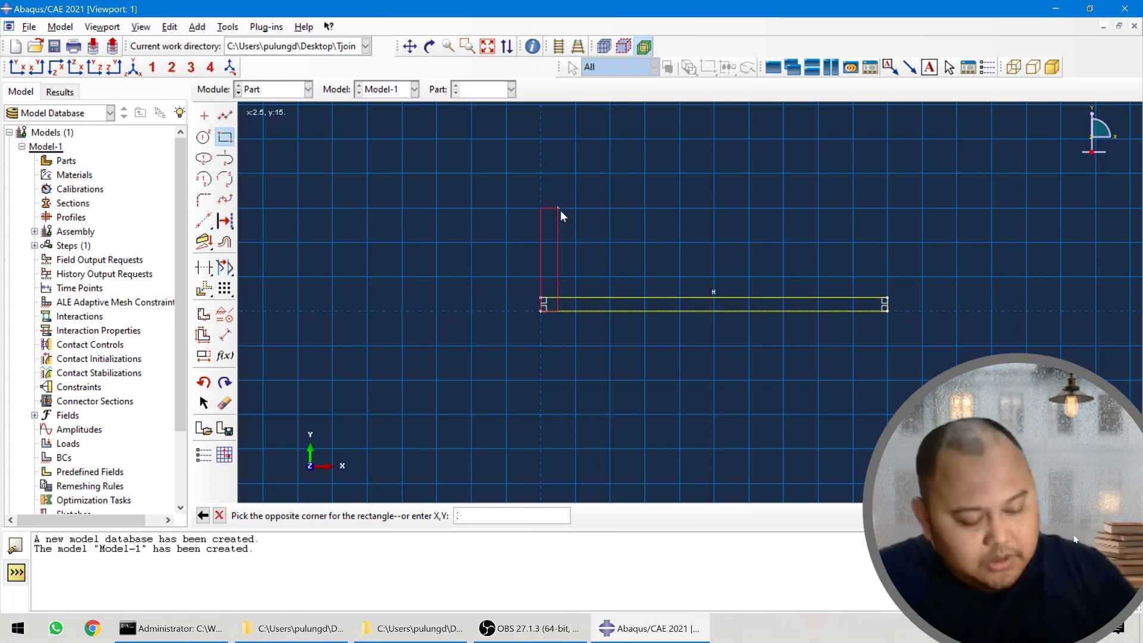
{"action": "type", "text": ",2"}
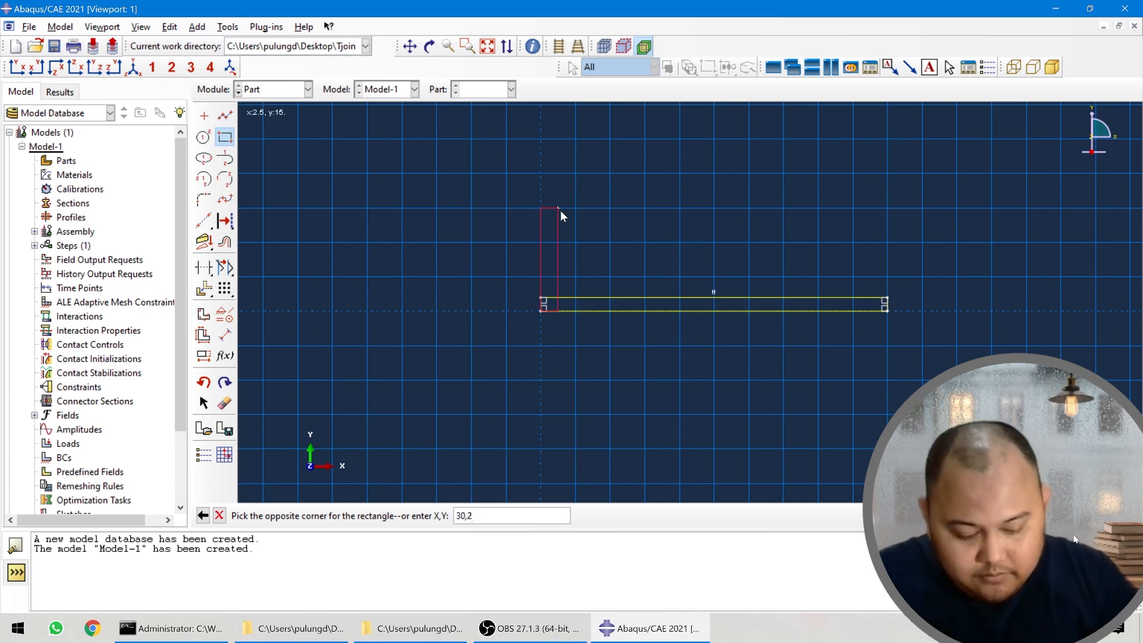
{"action": "key", "text": "Return"}
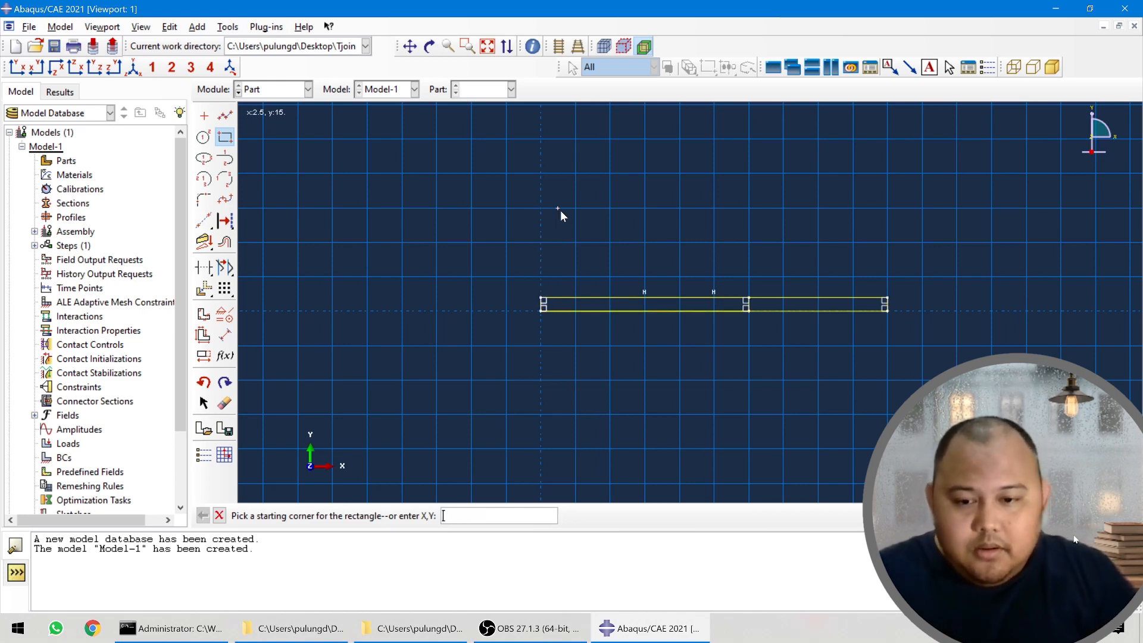
{"action": "key", "text": "ctrl+z"}
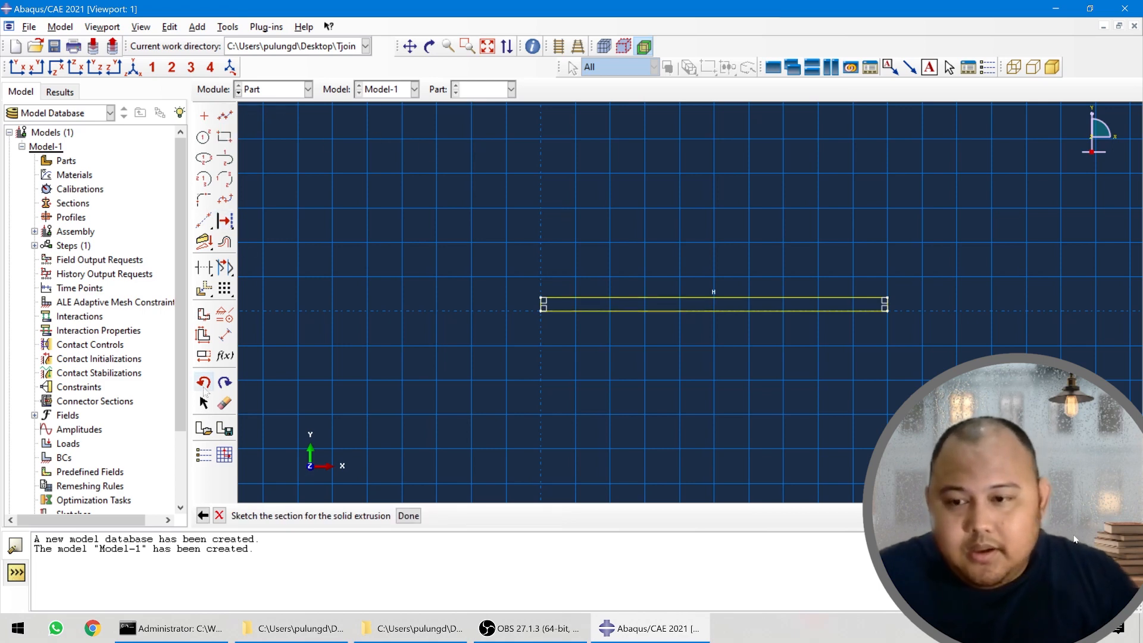
- Sketch a vertical rectangle from the origin to the opposite corner 2,30
{"action": "left_click", "coordinate": [224, 136]}
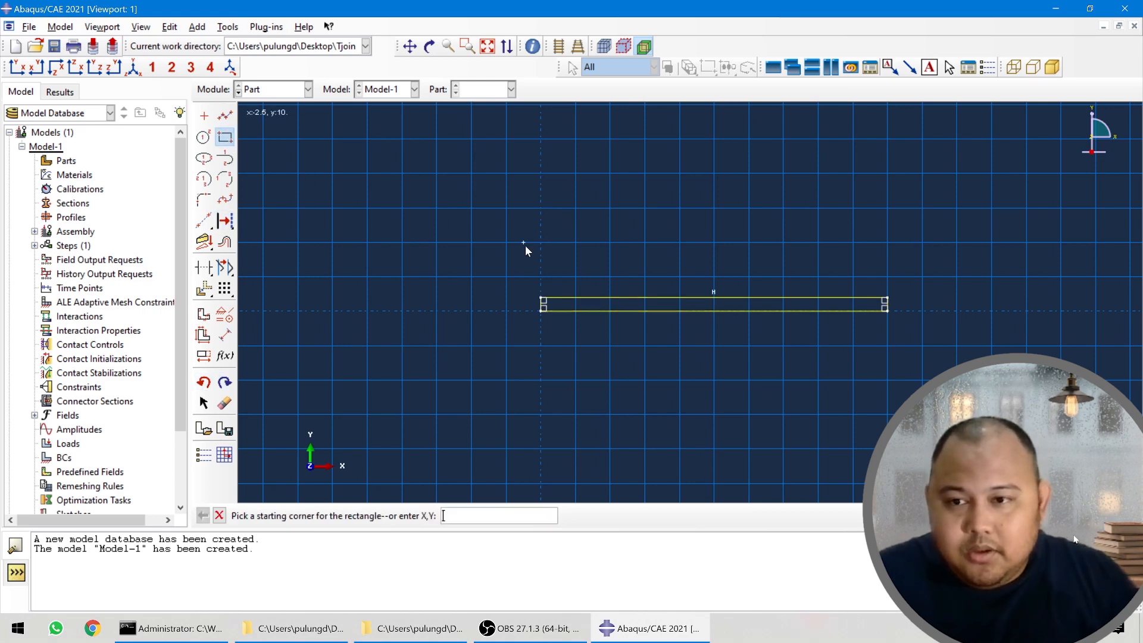
{"action": "left_click", "coordinate": [541, 311]}
{"action": "type", "text": "2"}
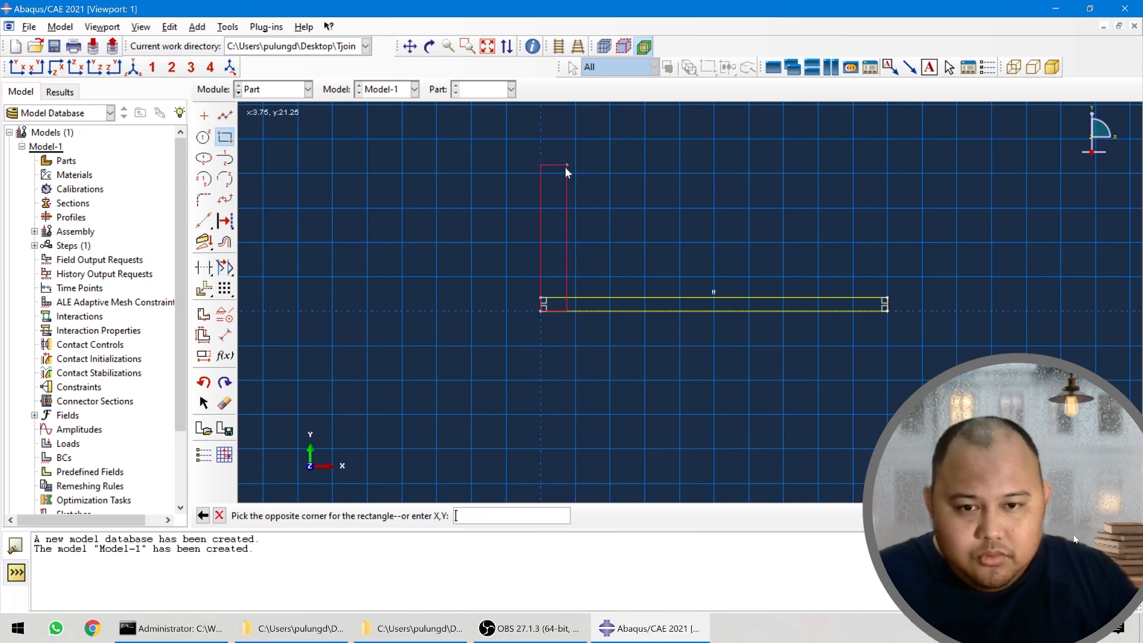
{"action": "type", "text": ",30"}
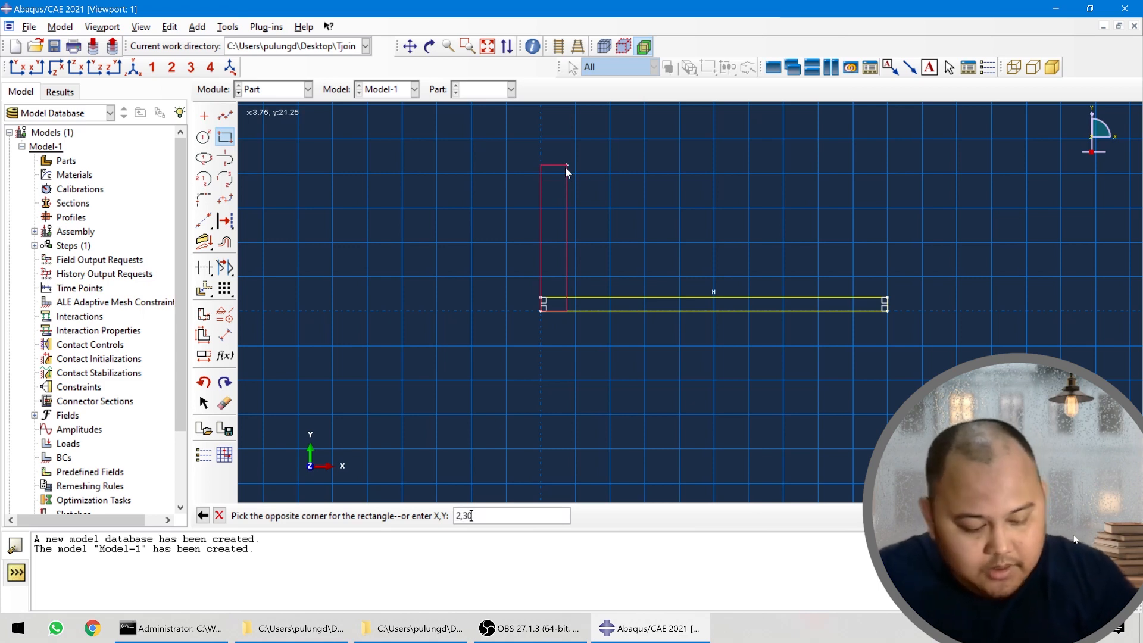
{"action": "key", "text": "Return"}
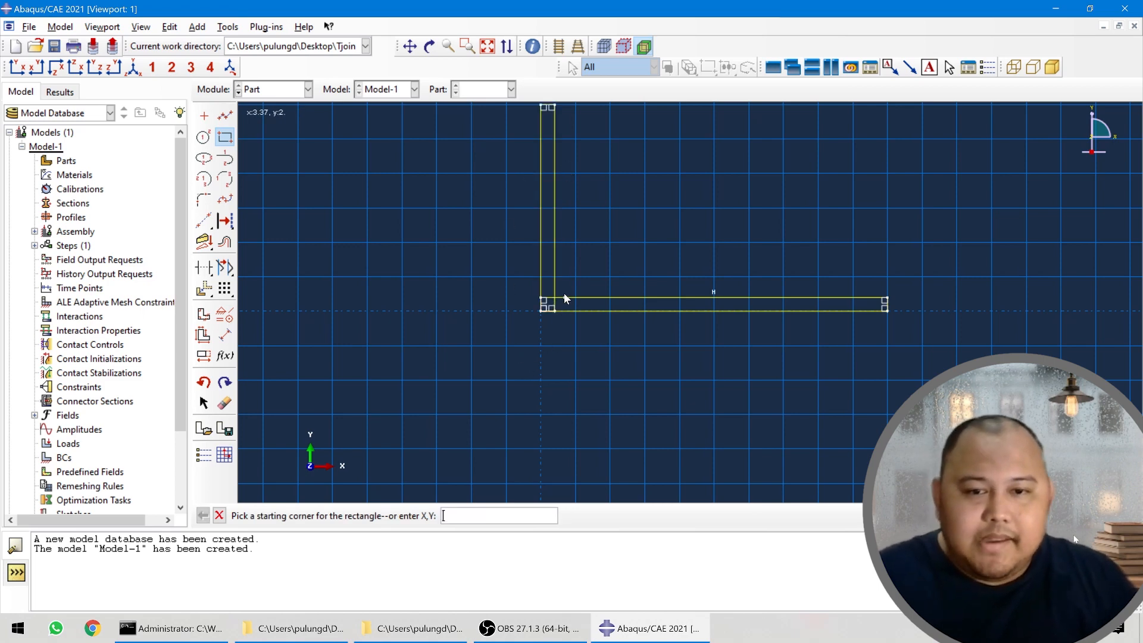
- Trim the two overlapping segments inside the corner where the rectangles cross, forming a single L-shaped outline
{"action": "scroll", "coordinate": [564, 293], "scroll_direction": "down", "scroll_amount": 2}
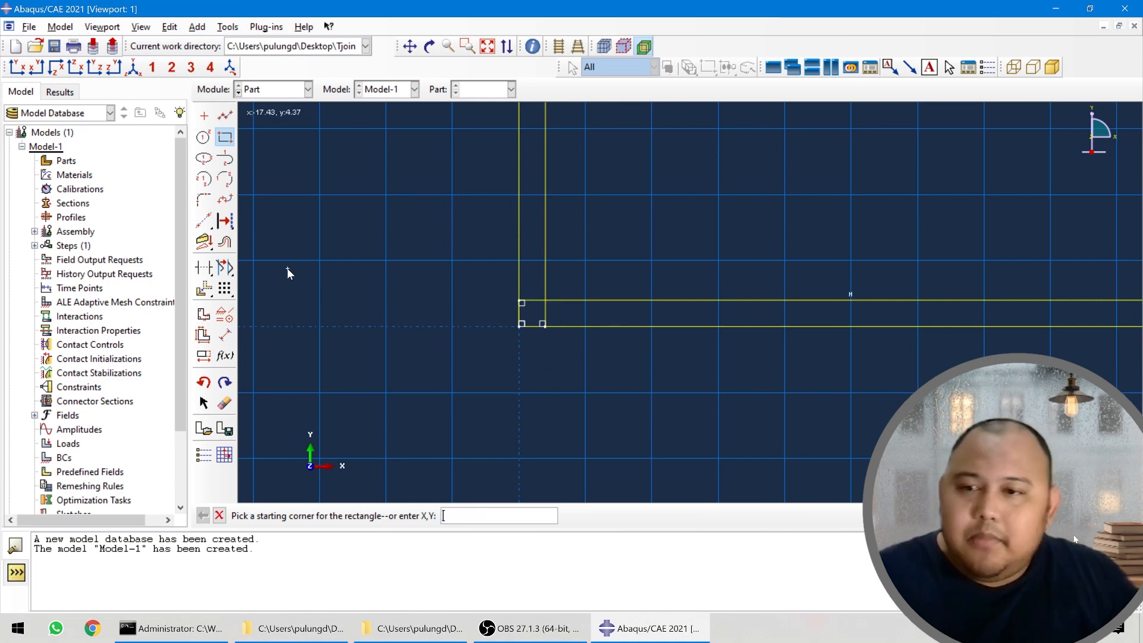
{"action": "left_click", "coordinate": [204, 200]}
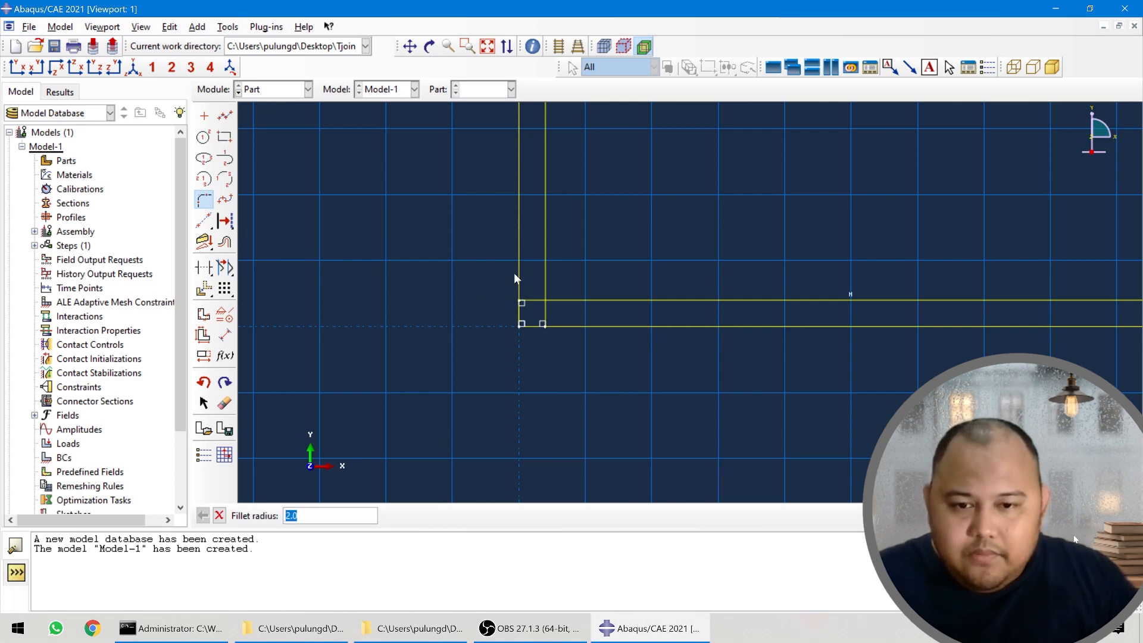
{"action": "key", "text": "Escape"}
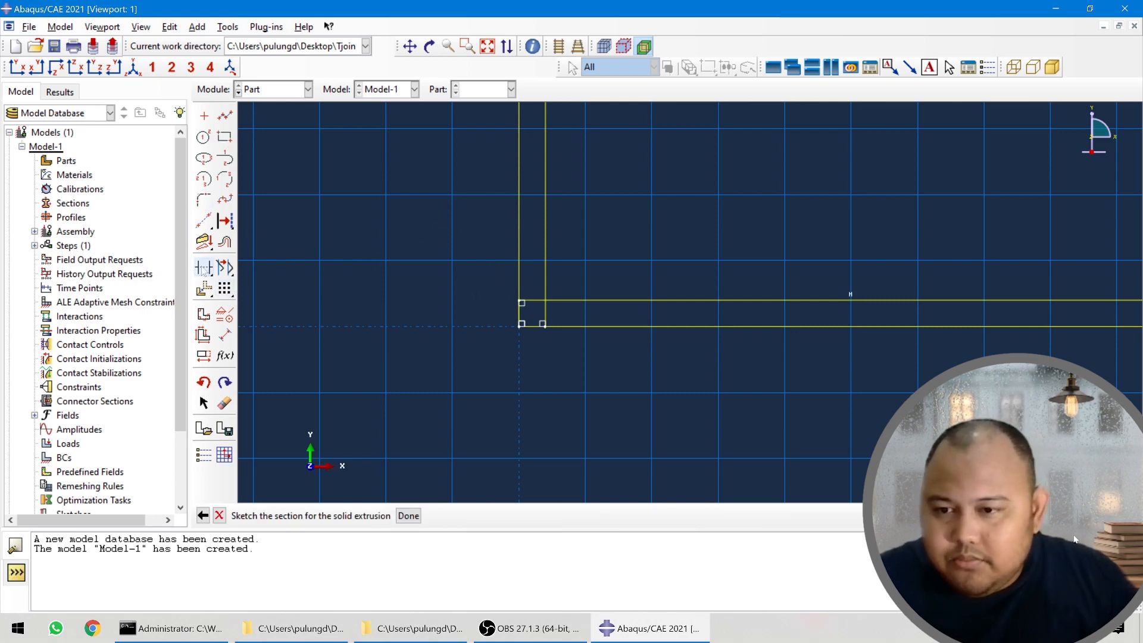
{"action": "left_click", "coordinate": [203, 267]}
{"action": "left_click", "coordinate": [534, 302]}
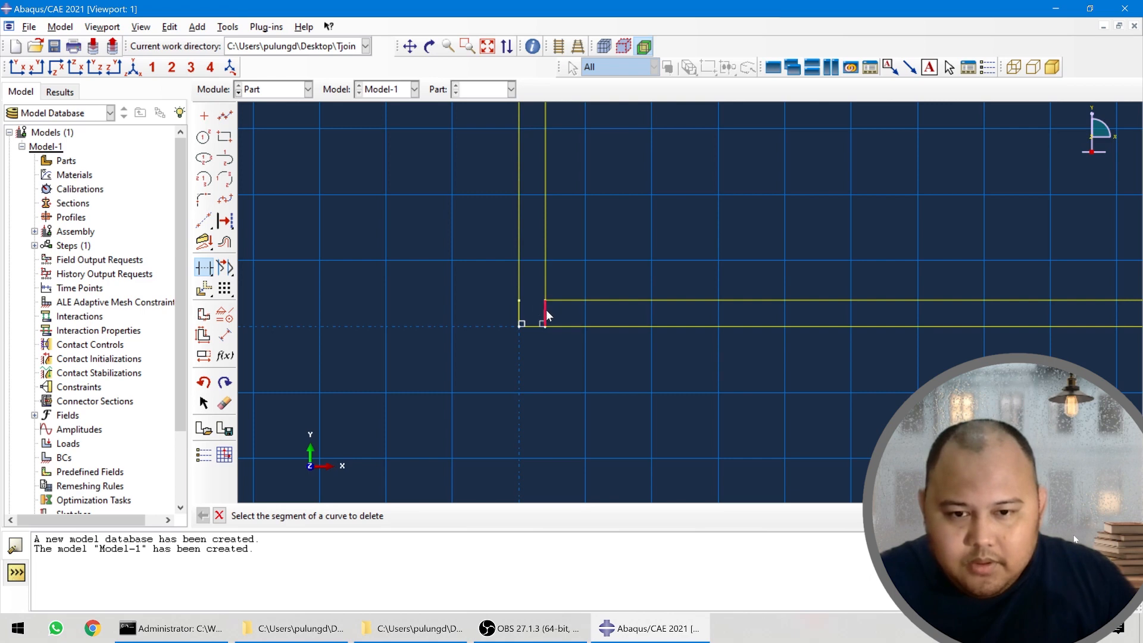
{"action": "left_click", "coordinate": [545, 311]}
- Try to fillet the outer corner of the L-shaped profile with a radius of 5
{"action": "scroll", "coordinate": [444, 326], "scroll_direction": "down", "scroll_amount": 1}
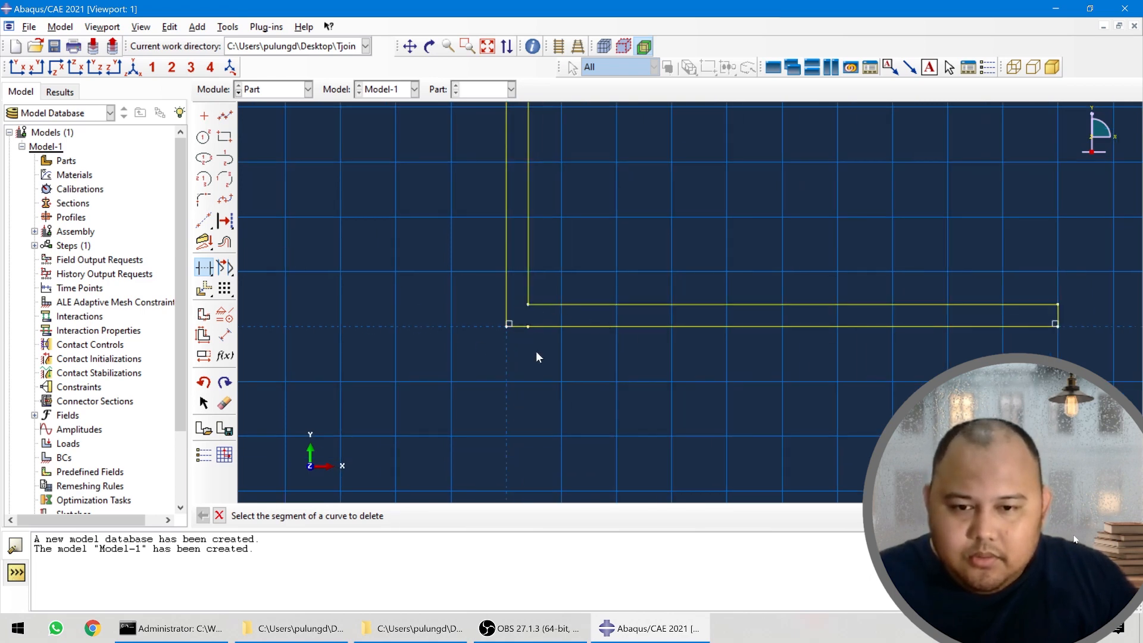
{"action": "scroll", "coordinate": [525, 365], "scroll_direction": "down", "scroll_amount": 1}
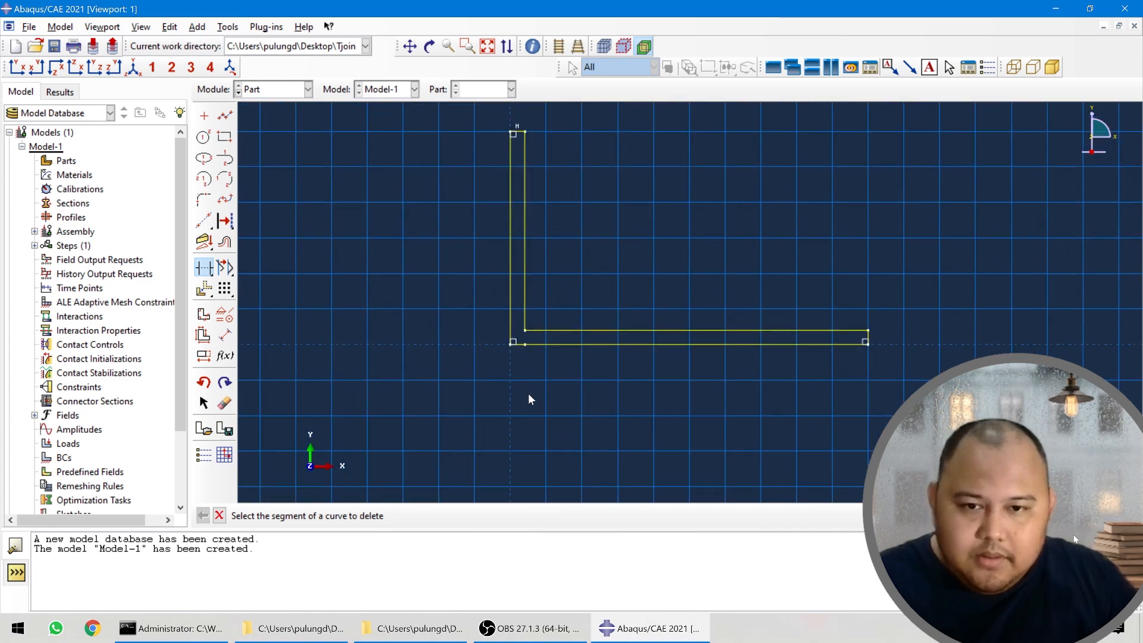
{"action": "left_click", "coordinate": [201, 204]}
{"action": "scroll", "coordinate": [417, 342], "scroll_direction": "up", "scroll_amount": 2}
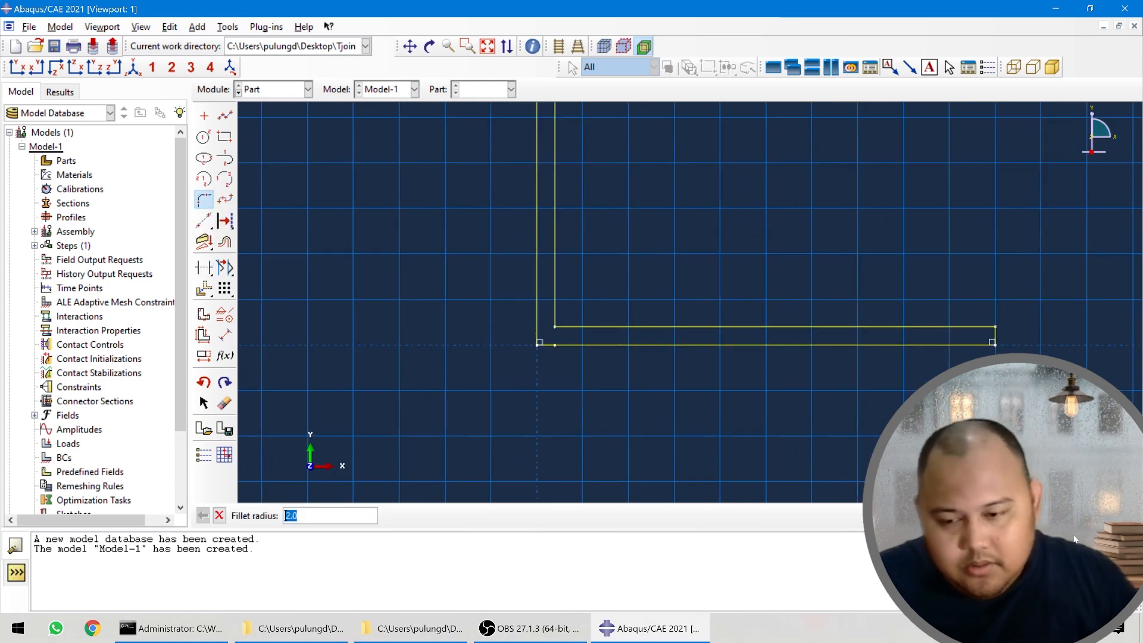
{"action": "type", "text": "5"}
{"action": "key", "text": "Return"}
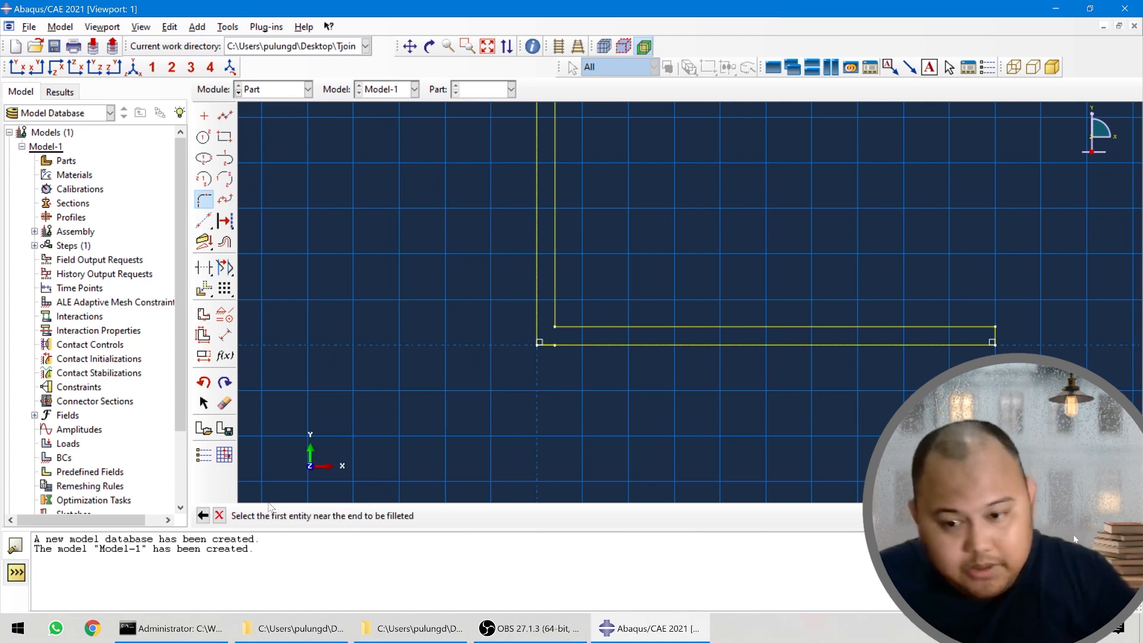
{"action": "left_click", "coordinate": [536, 316]}
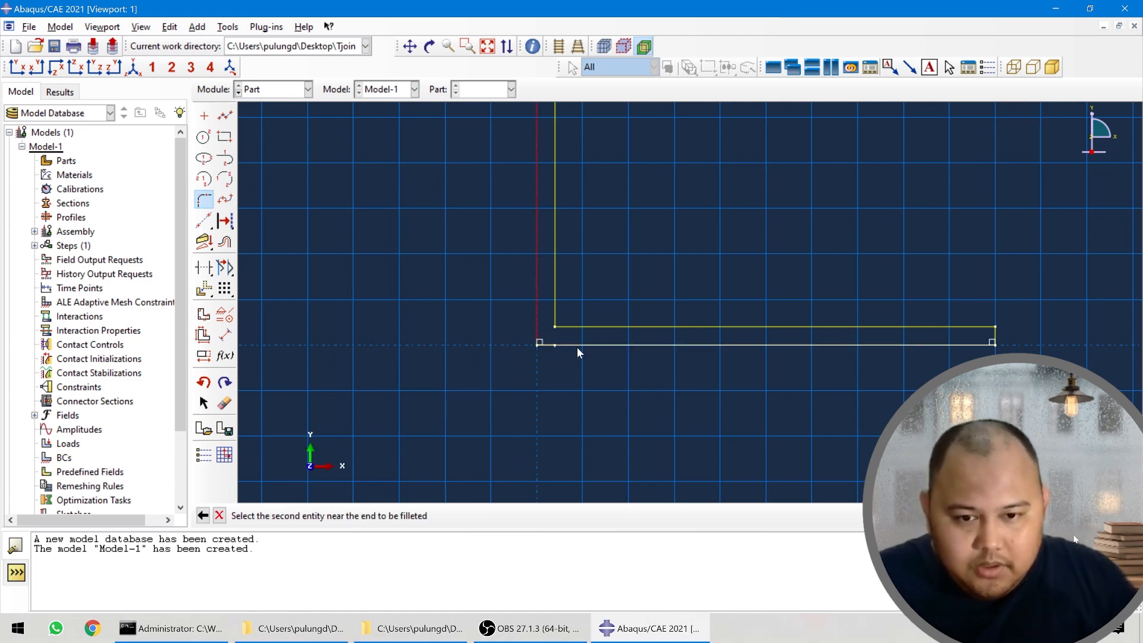
{"action": "left_click", "coordinate": [577, 347]}
{"action": "left_click", "coordinate": [564, 332]}
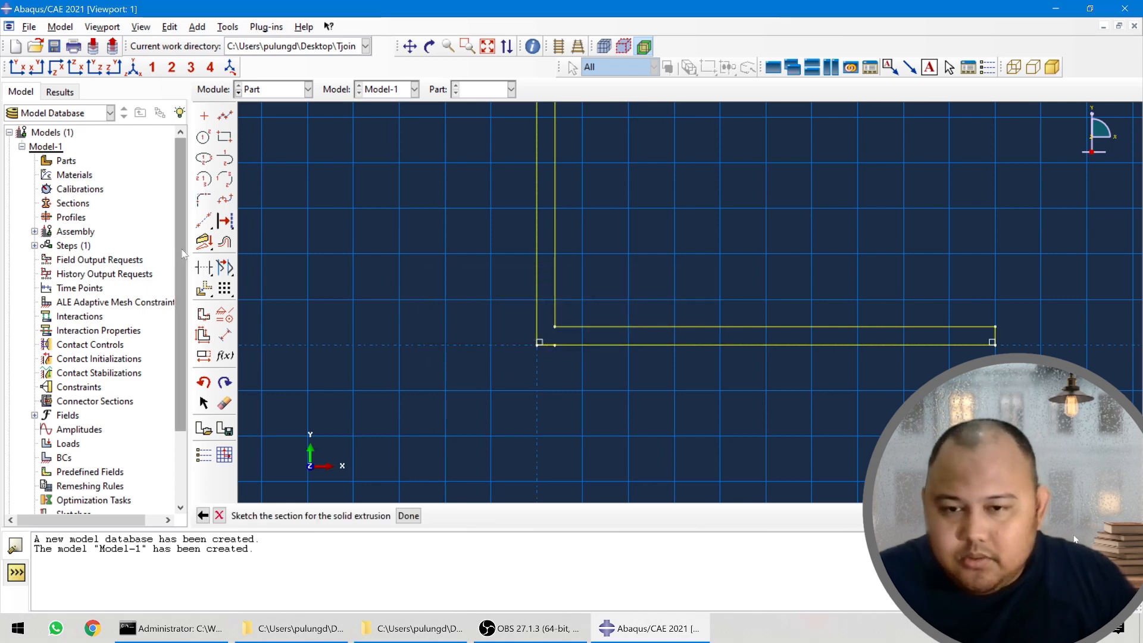
- Trim away both segments of the profile's bottom edge and redraw it as one line from the origin to the horizontal leg's lower end corner
{"action": "left_click", "coordinate": [206, 267]}
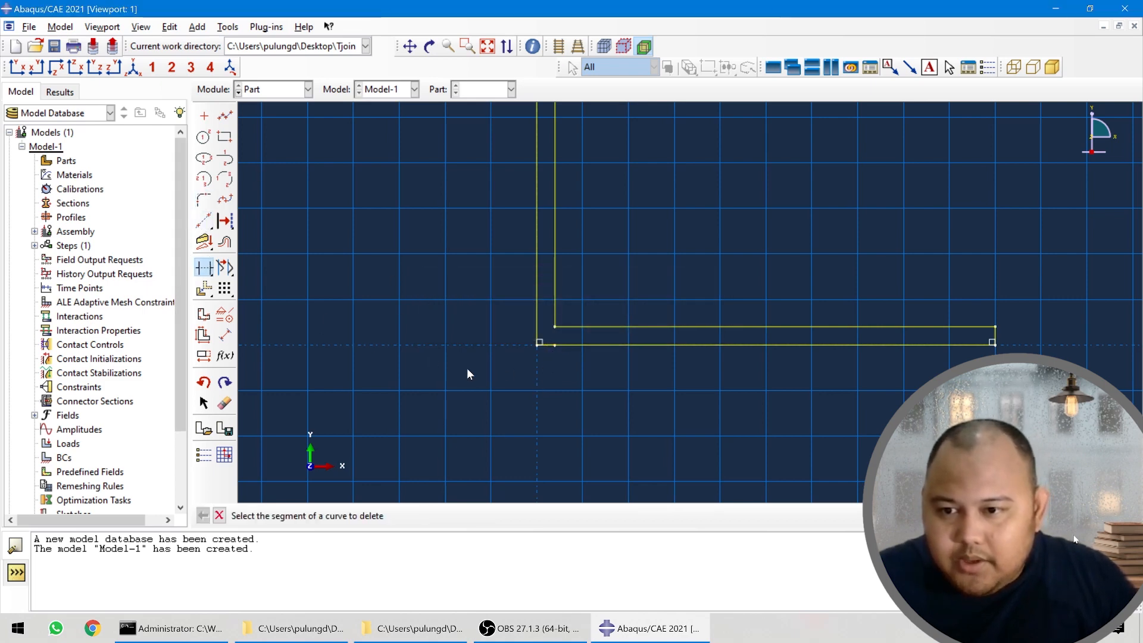
{"action": "left_click", "coordinate": [566, 345]}
{"action": "left_click", "coordinate": [546, 344]}
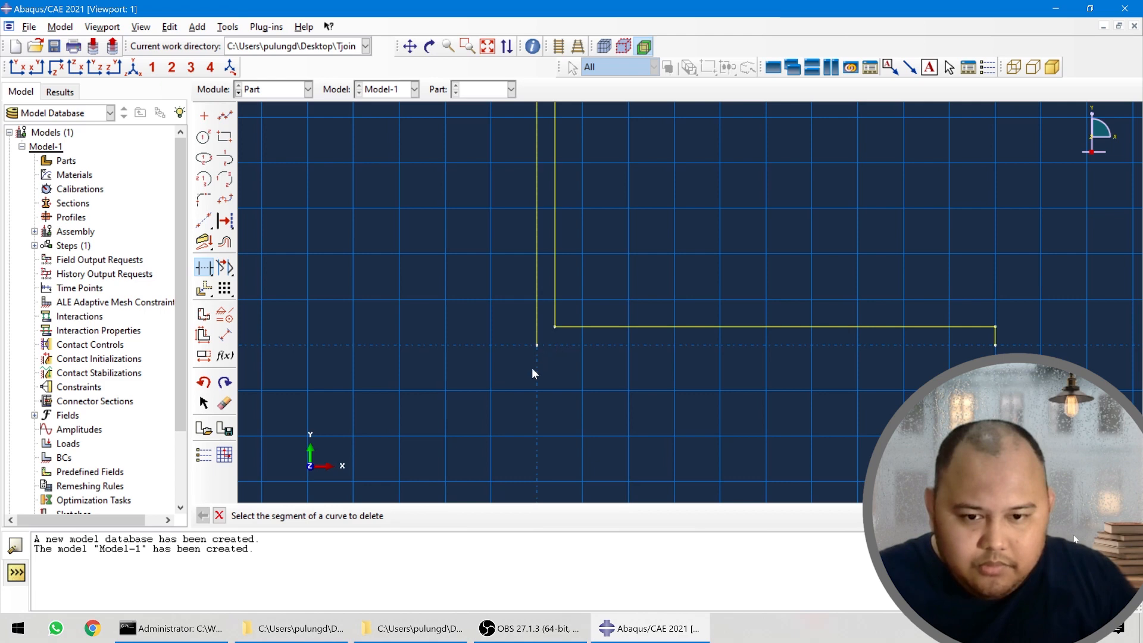
{"action": "left_click", "coordinate": [223, 116]}
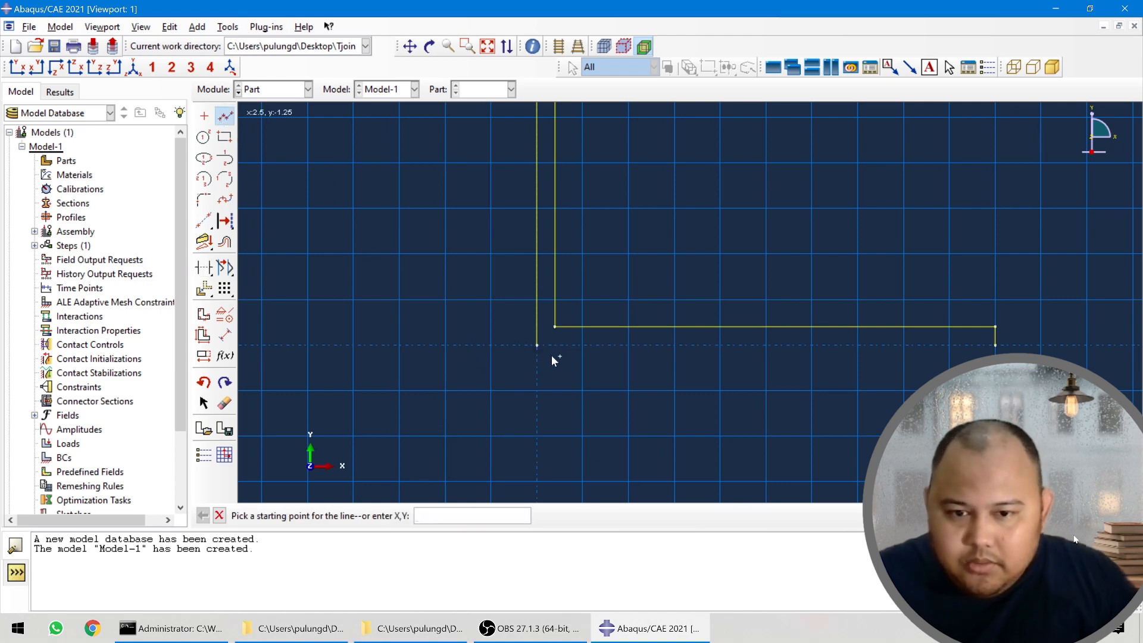
{"action": "left_click", "coordinate": [538, 346]}
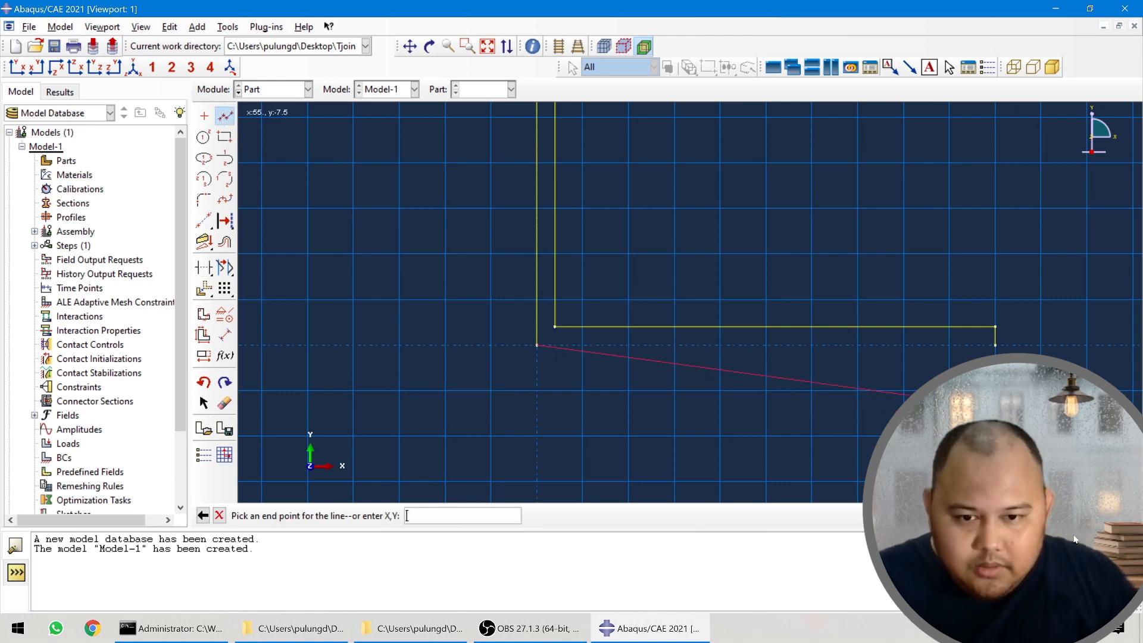
{"action": "left_click", "coordinate": [996, 345]}
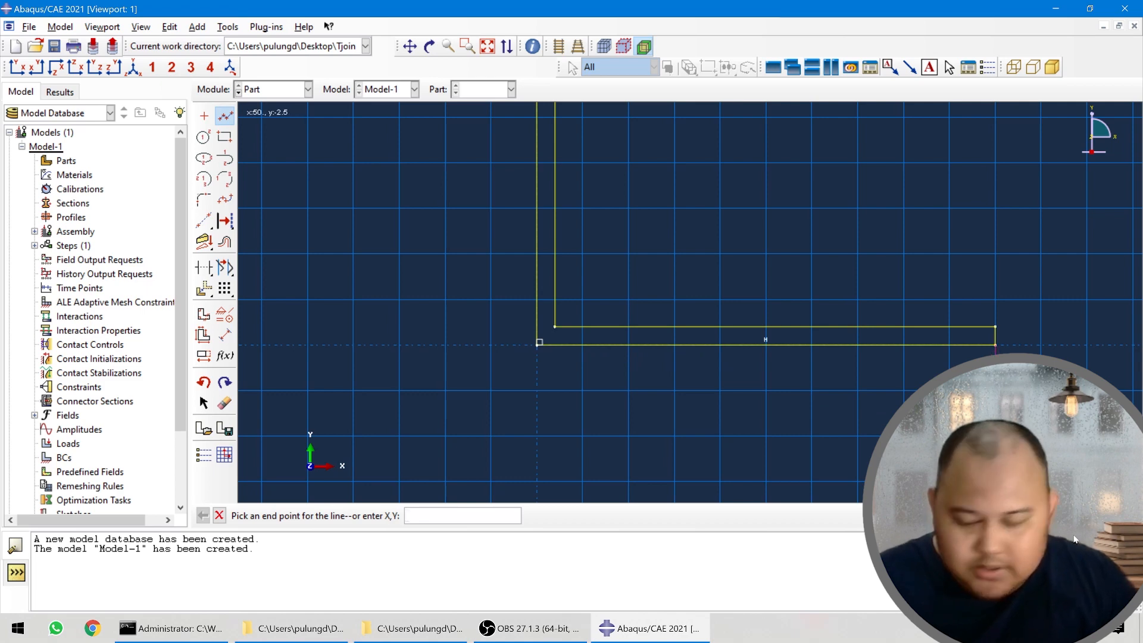
{"action": "key", "text": "Escape"}
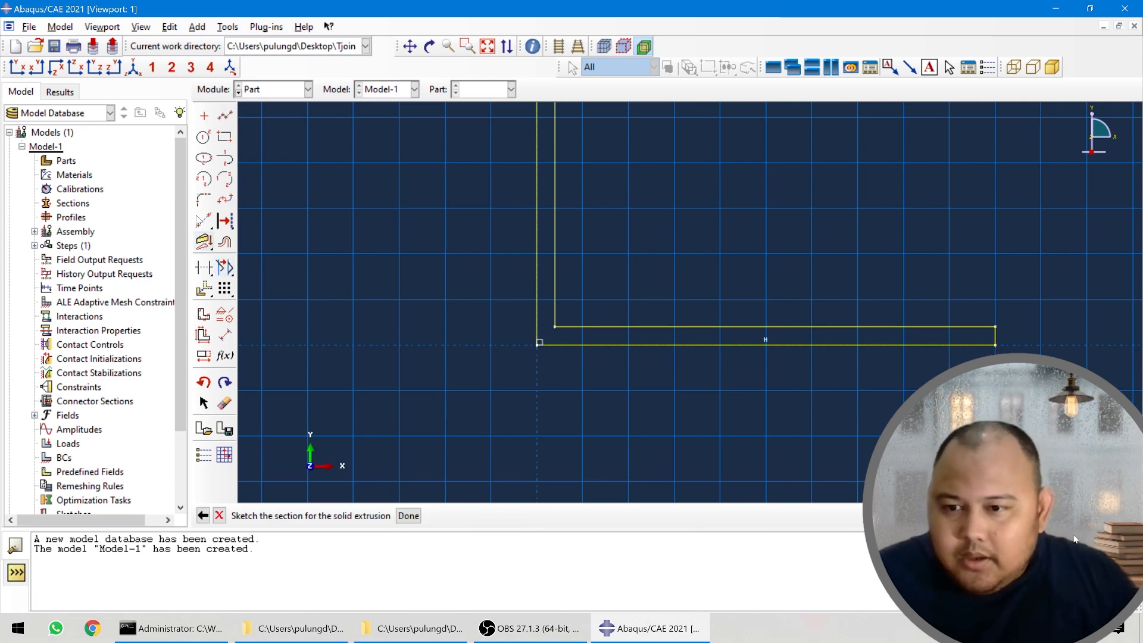
- Fillet the outer corner between the vertical outer edge and the redrawn bottom edge with a radius of 5
{"action": "left_click", "coordinate": [204, 201]}
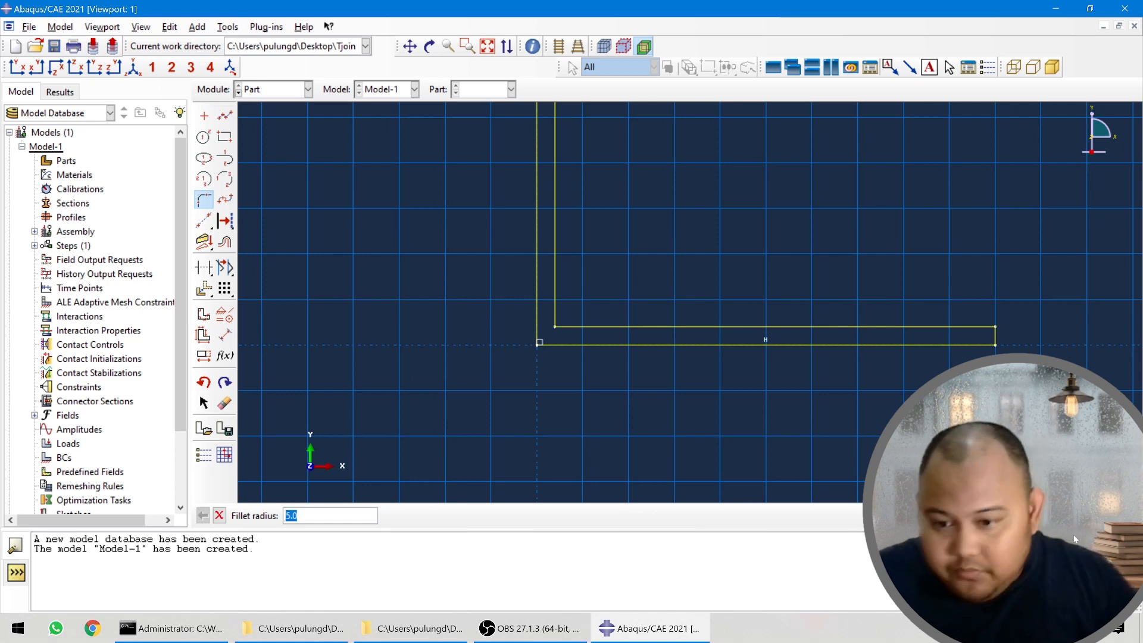
{"action": "key", "text": "Return"}
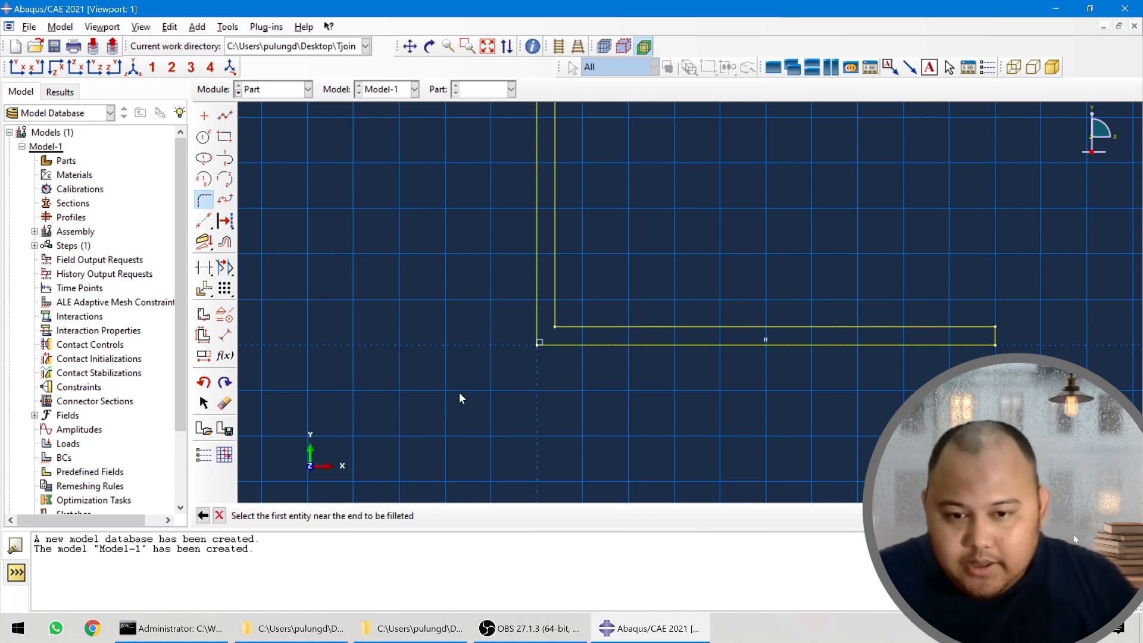
{"action": "left_click", "coordinate": [535, 322]}
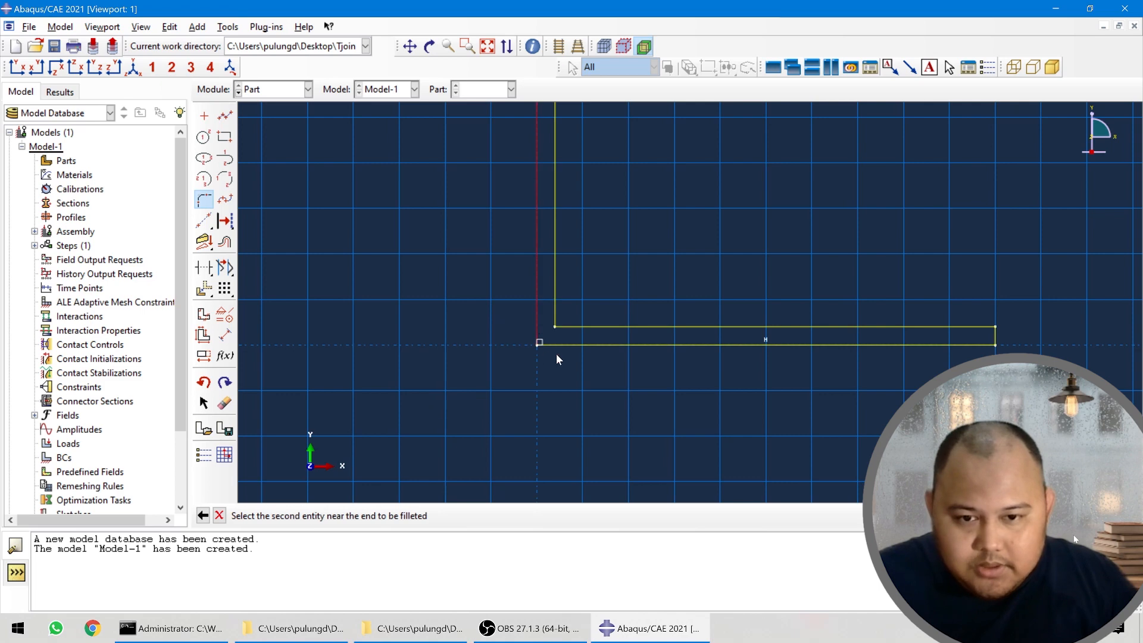
{"action": "left_click", "coordinate": [569, 346]}
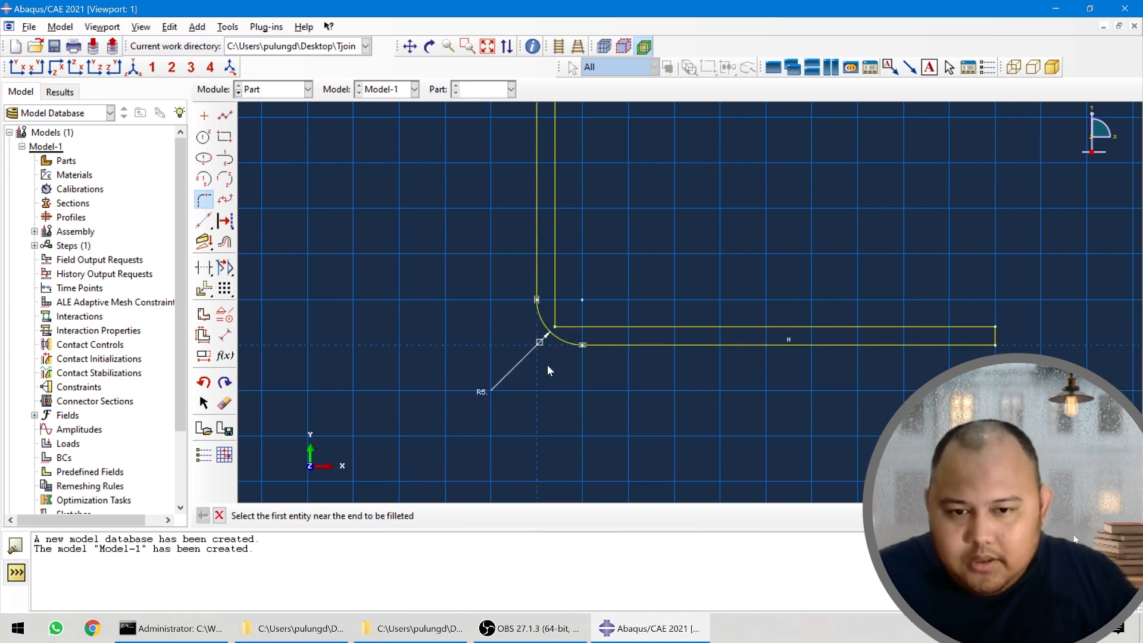
- Try to fillet the inner corner of the L-shaped profile with a radius of 5
{"action": "left_click", "coordinate": [553, 276]}
{"action": "left_click", "coordinate": [609, 326]}
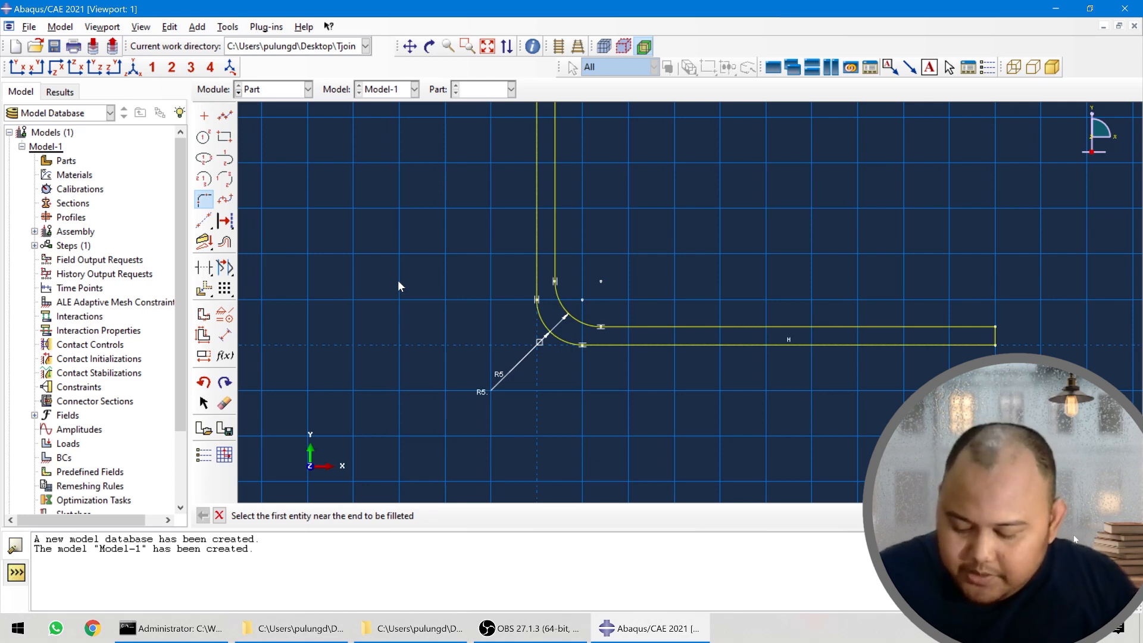
{"action": "key", "text": "ctrl+z"}
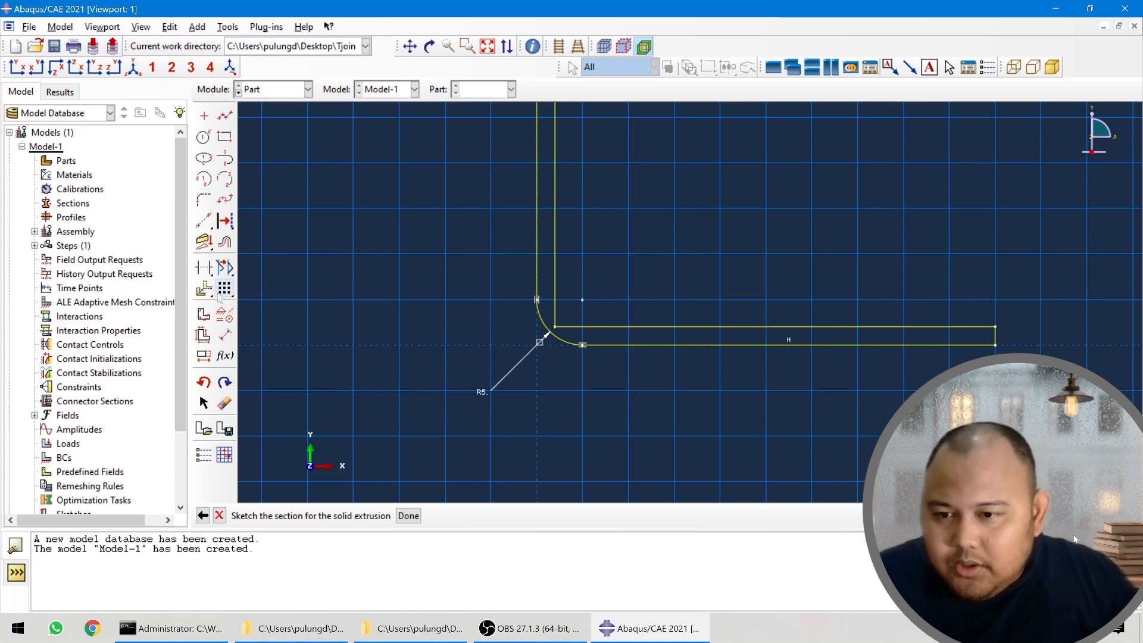
- Offset the outer corner arc by 2 toward the inside of the profile to form a concentric inner arc
{"action": "left_click", "coordinate": [226, 243]}
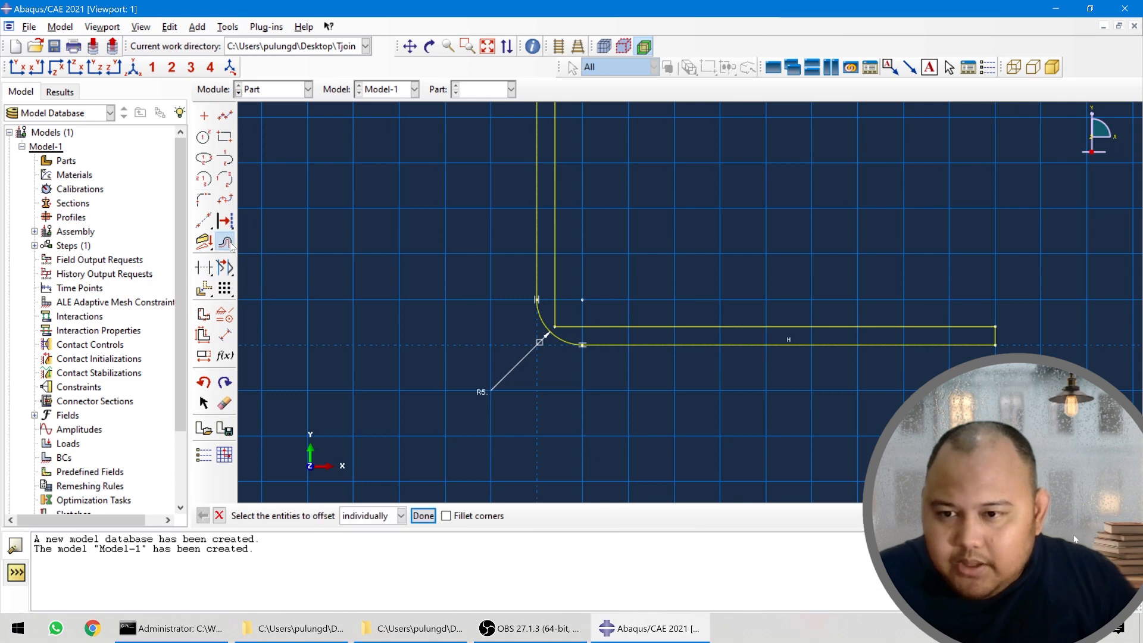
{"action": "left_click", "coordinate": [558, 337]}
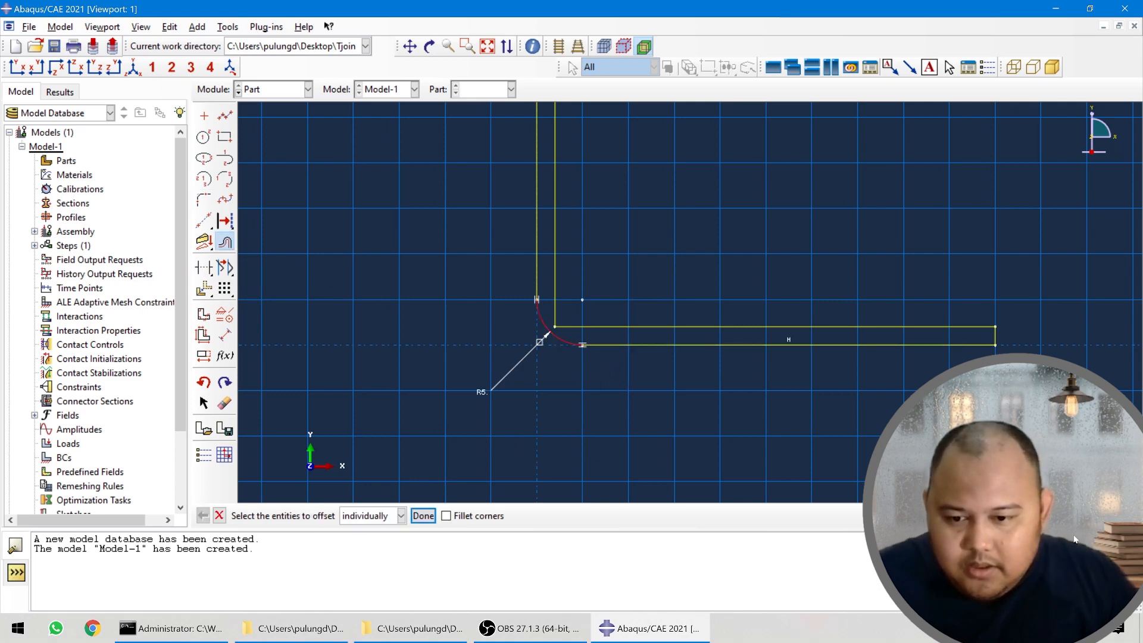
{"action": "left_click", "coordinate": [423, 516]}
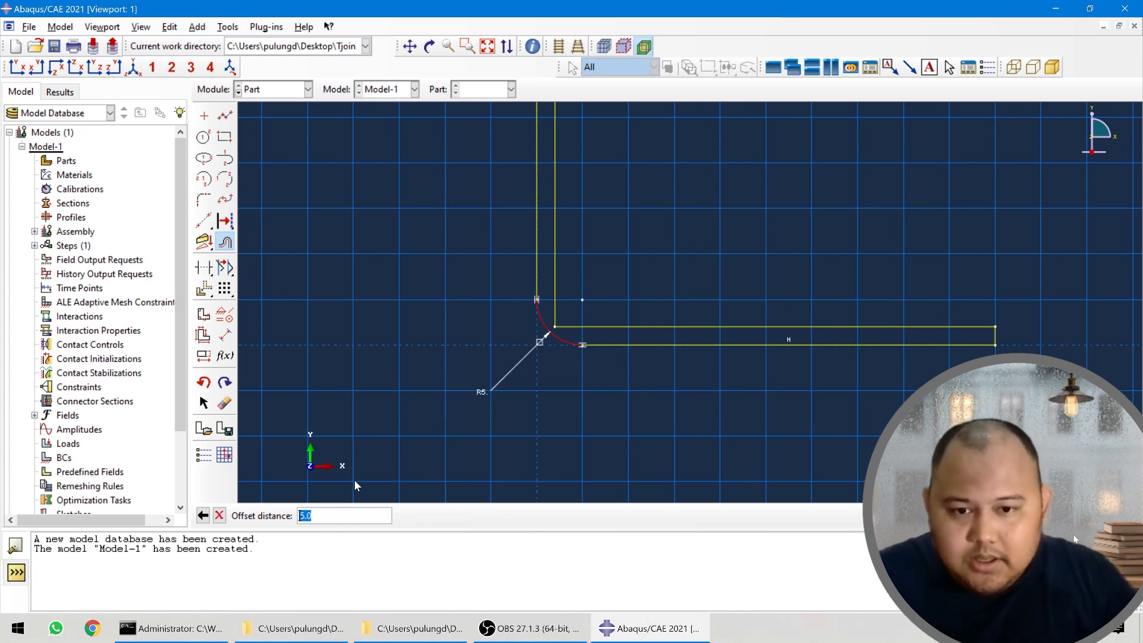
{"action": "key", "text": "BackSpace"}
{"action": "type", "text": "2"}
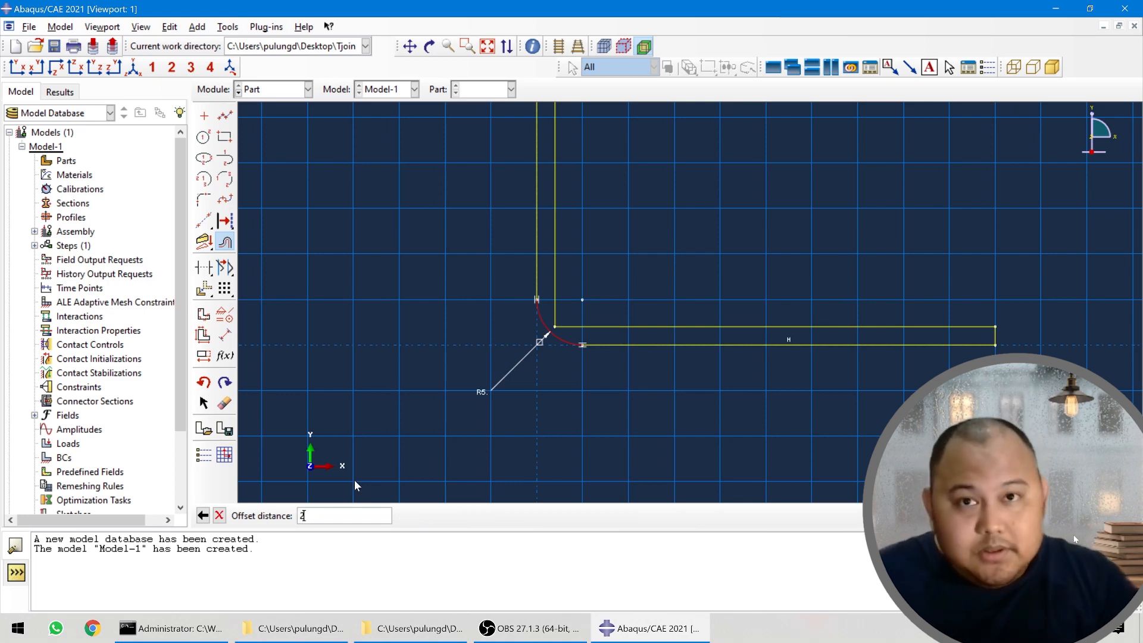
{"action": "key", "text": "Return"}
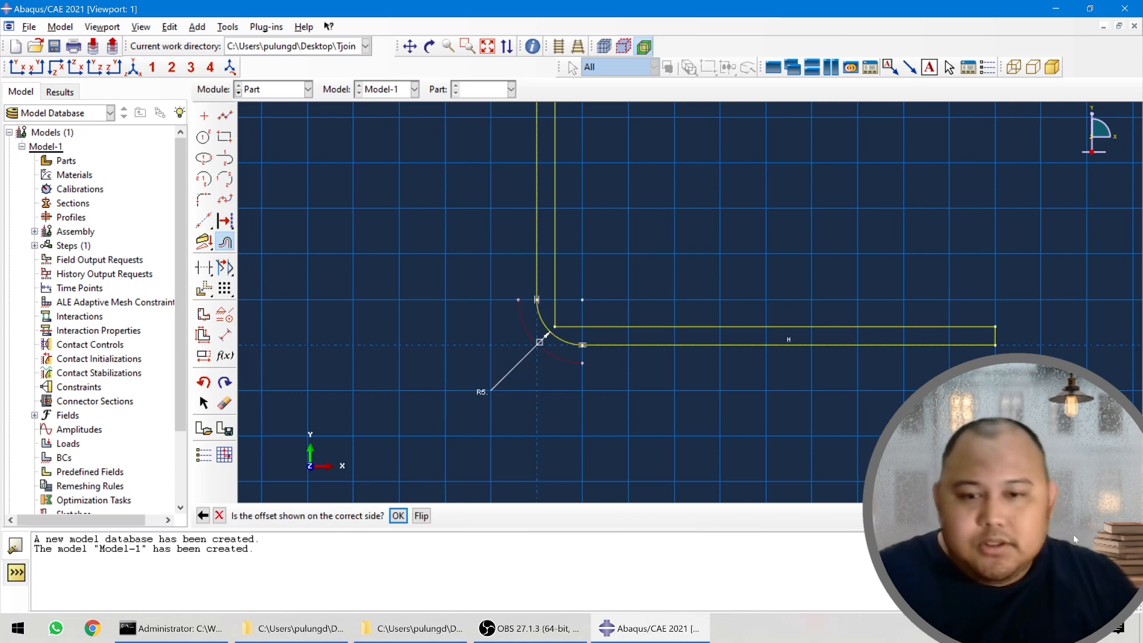
{"action": "left_click", "coordinate": [421, 516]}
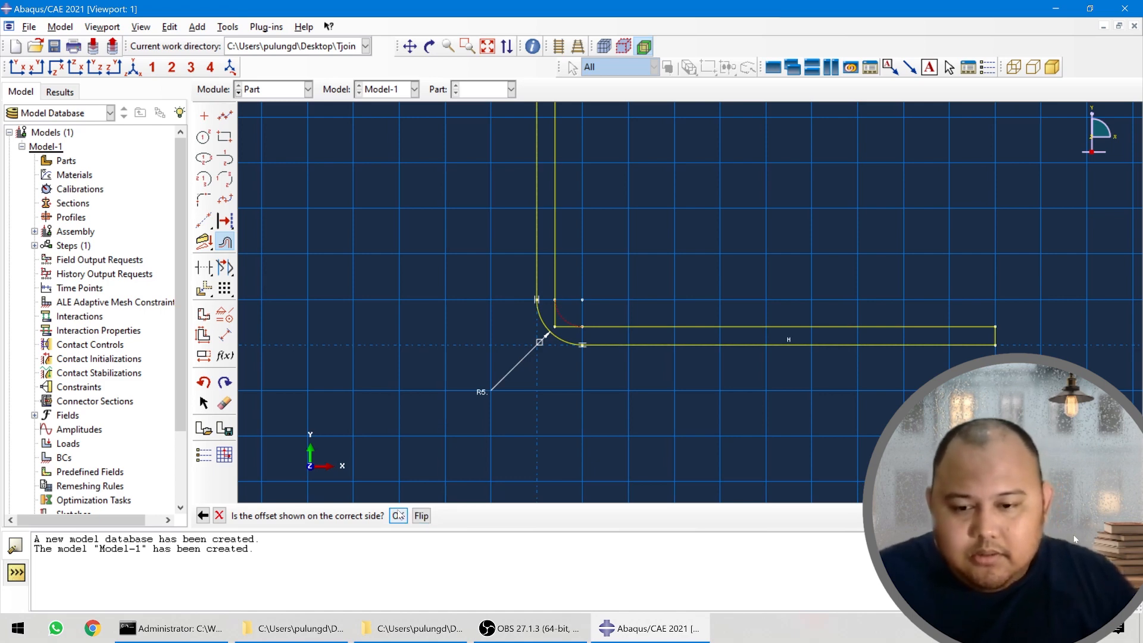
{"action": "left_click", "coordinate": [399, 516]}
- Trim the sharp inner-corner segments outside the offset arc so the inner corner is rounded
{"action": "scroll", "coordinate": [624, 251], "scroll_direction": "up", "scroll_amount": 3}
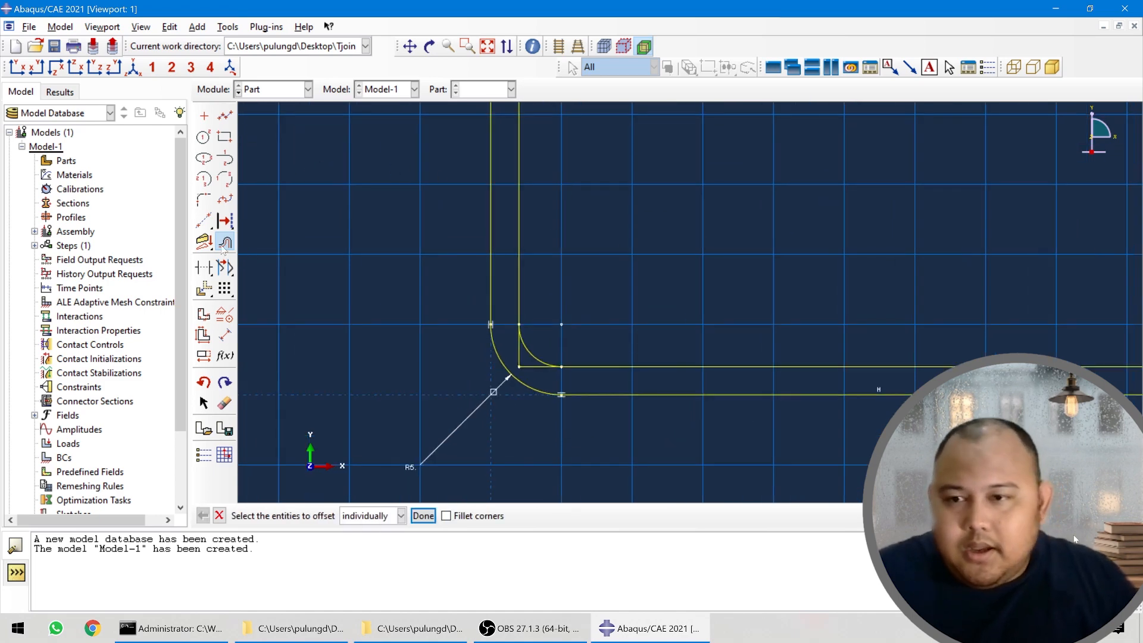
{"action": "left_click", "coordinate": [204, 269]}
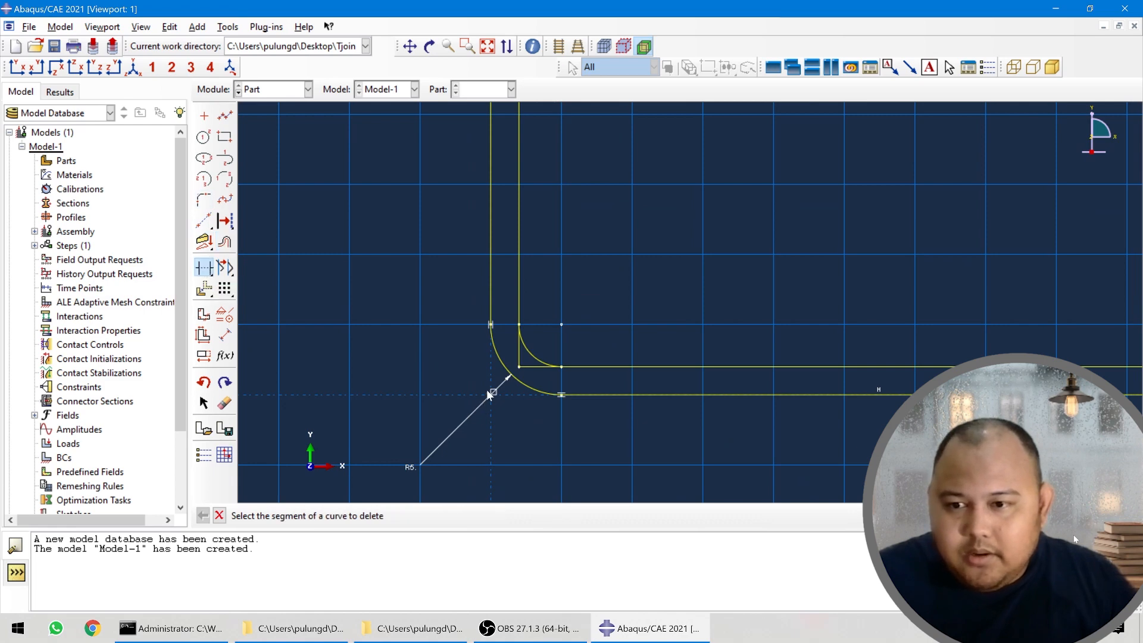
{"action": "left_click", "coordinate": [534, 369]}
{"action": "scroll", "coordinate": [345, 331], "scroll_direction": "down", "scroll_amount": 2}
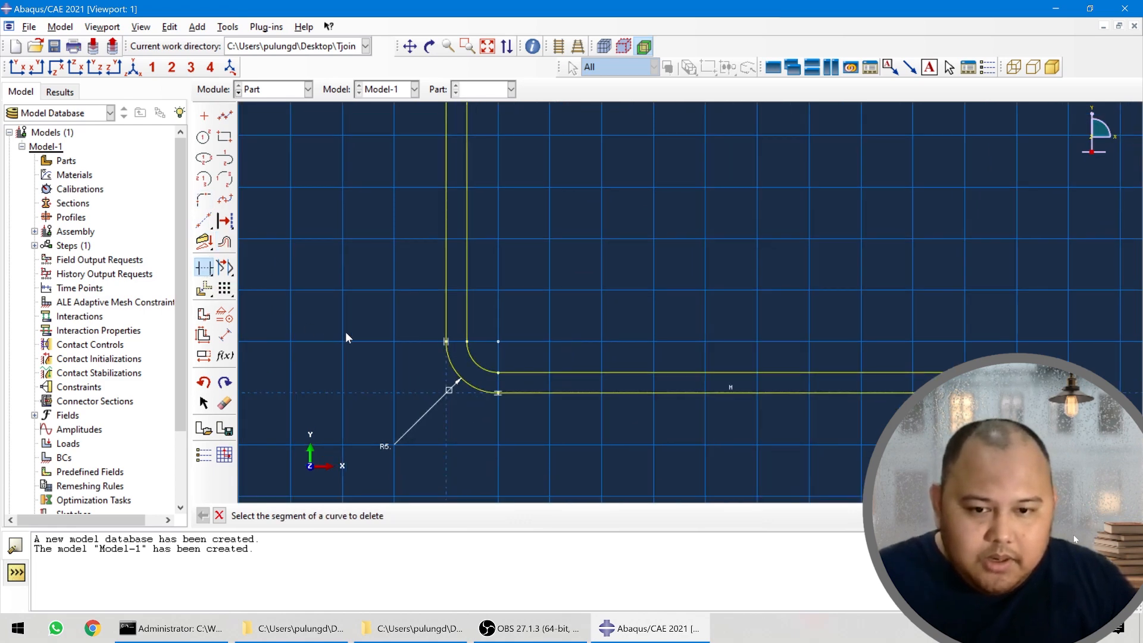
{"action": "scroll", "coordinate": [448, 361], "scroll_direction": "down", "scroll_amount": 2}
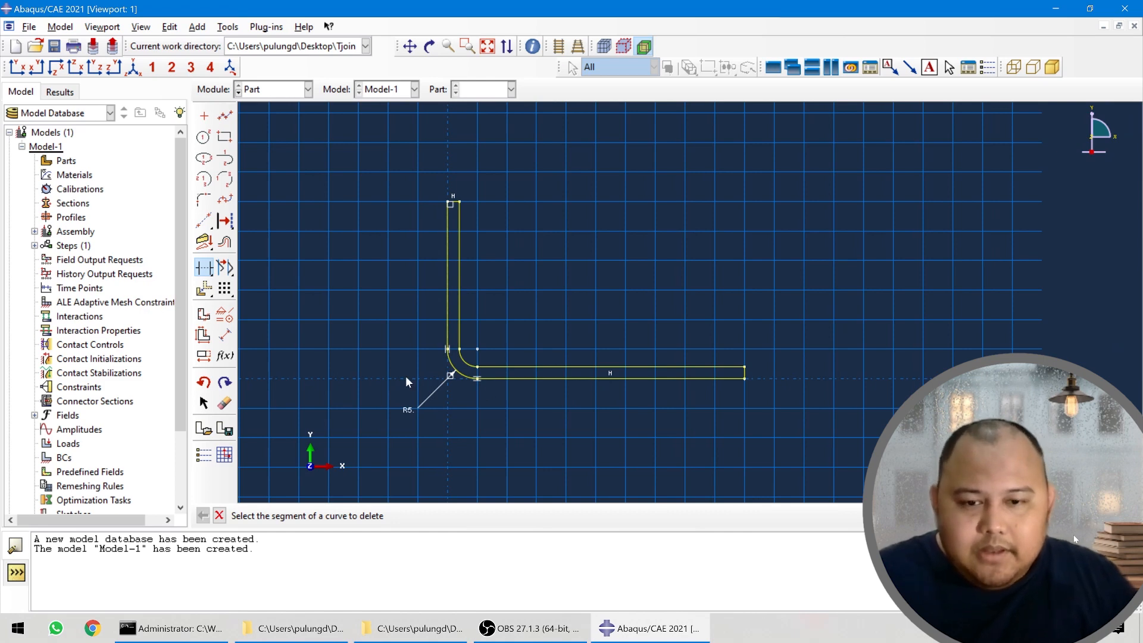
{"action": "left_click", "coordinate": [219, 516]}
- Finish the section sketch and extrude the L-shaped profile to a depth of 10
{"action": "left_click", "coordinate": [409, 515]}
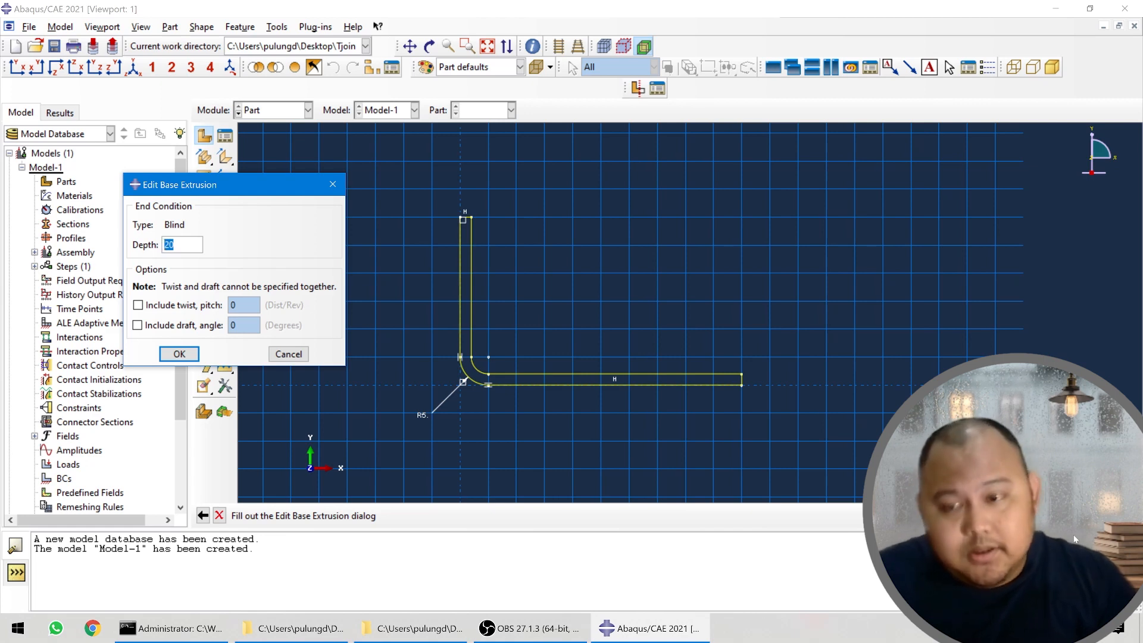
{"action": "type", "text": "10"}
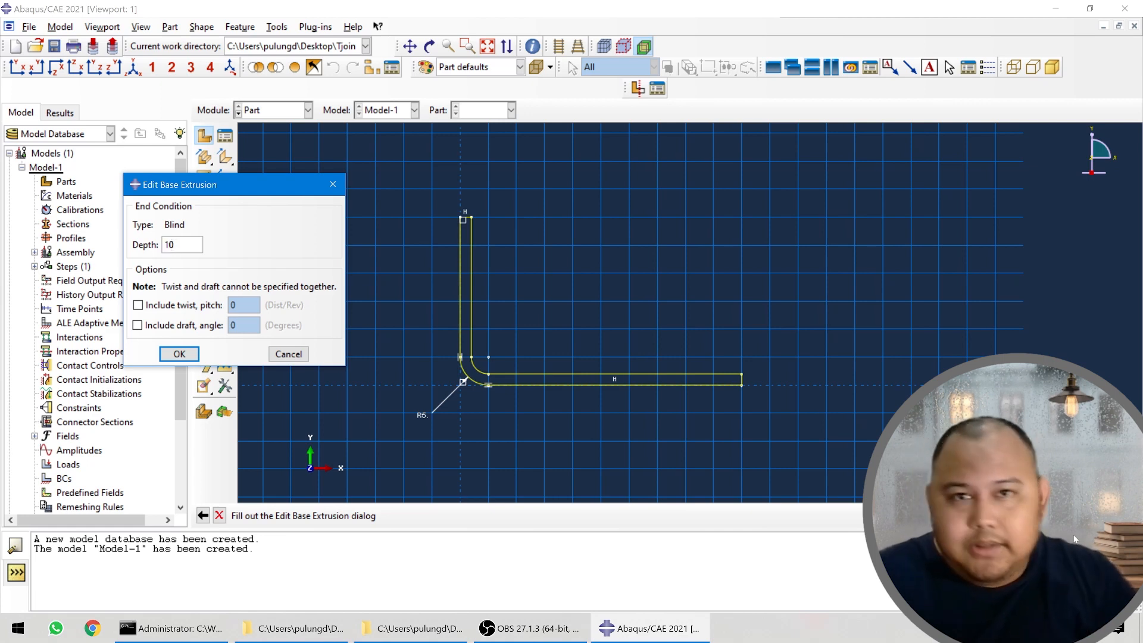
{"action": "key", "text": "Return"}
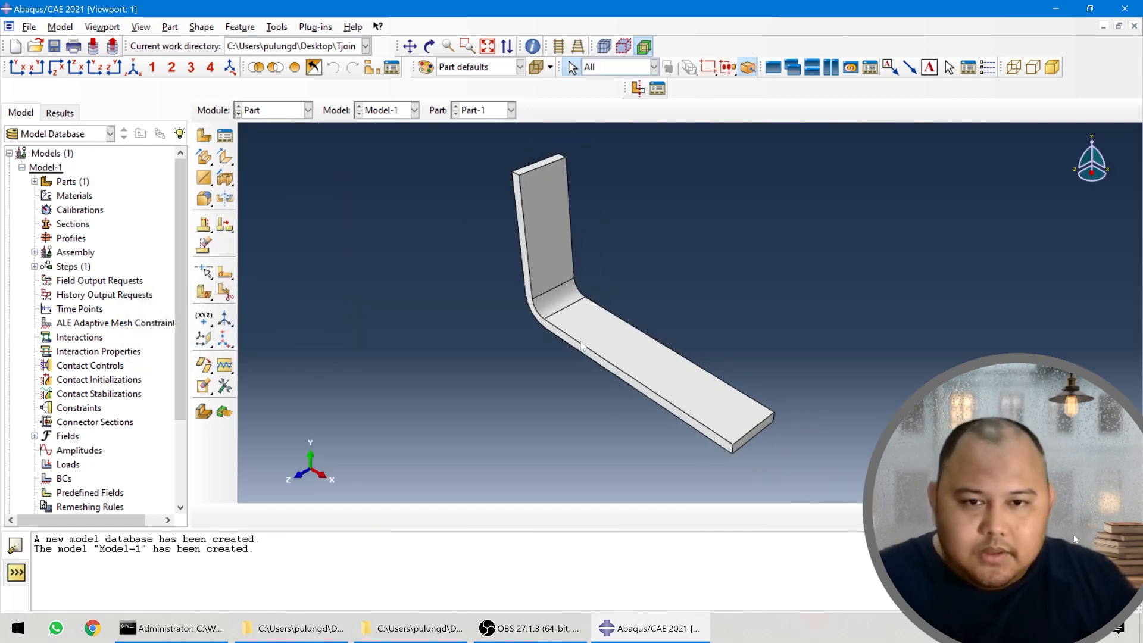
- Create a datum plane offset from the vertical leg's outer face toward the horizontal leg's free end, crossing that leg a little before its middle
{"action": "left_click_drag", "start_coordinate": [688, 430], "coordinate": [816, 337], "text": "ctrl+alt"}
{"action": "left_click_drag", "start_coordinate": [485, 333], "coordinate": [565, 380], "text": "ctrl+alt"}
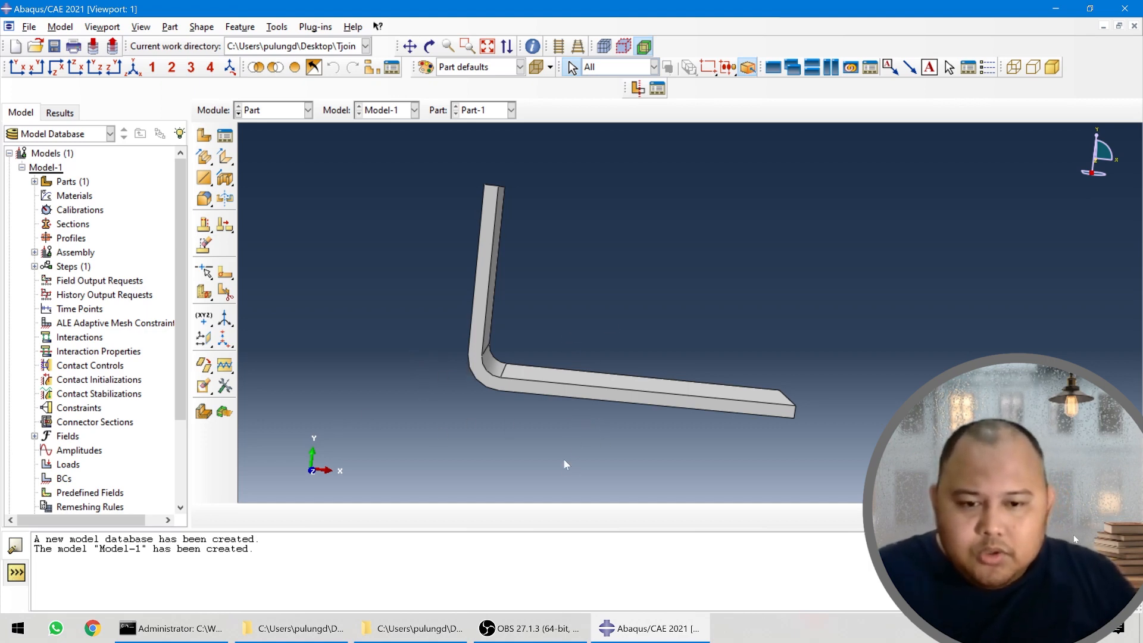
{"action": "left_click_drag", "start_coordinate": [646, 391], "coordinate": [570, 377], "text": "ctrl+alt"}
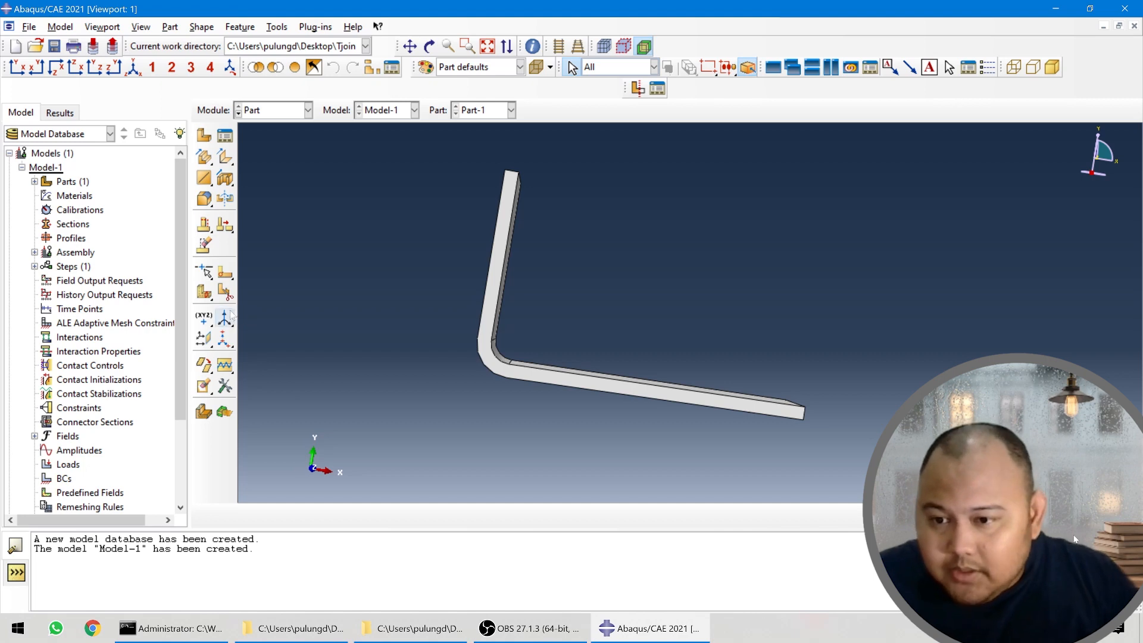
{"action": "left_click", "coordinate": [203, 340]}
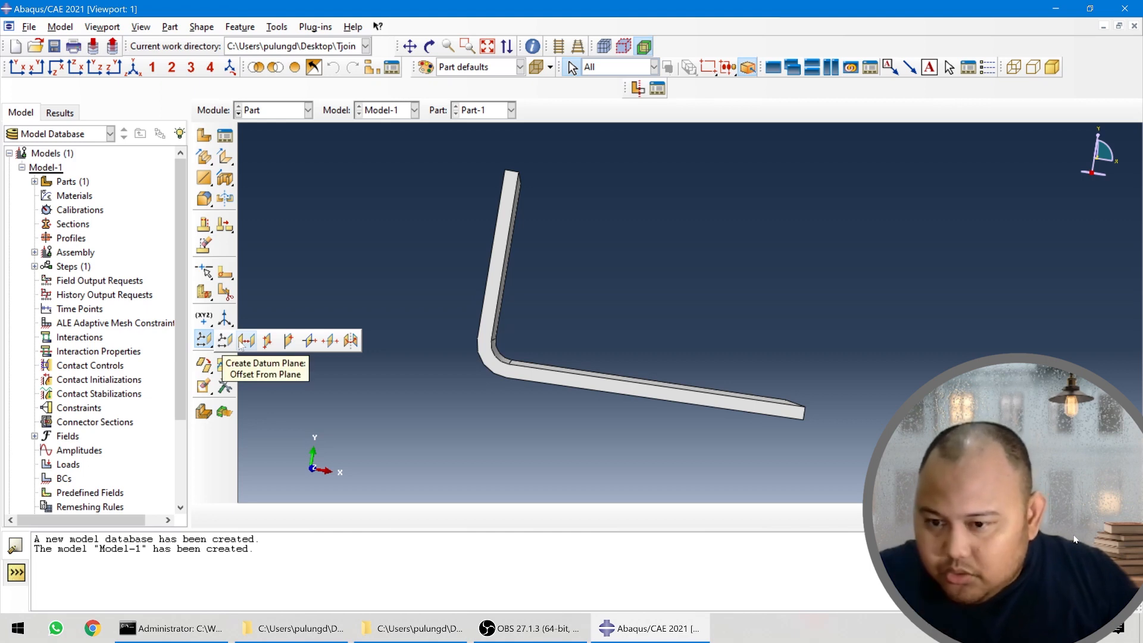
{"action": "left_click", "coordinate": [241, 342]}
{"action": "left_click_drag", "start_coordinate": [554, 345], "coordinate": [573, 341], "text": "ctrl+alt"}
{"action": "left_click", "coordinate": [552, 318]}
{"action": "left_click", "coordinate": [415, 516]}
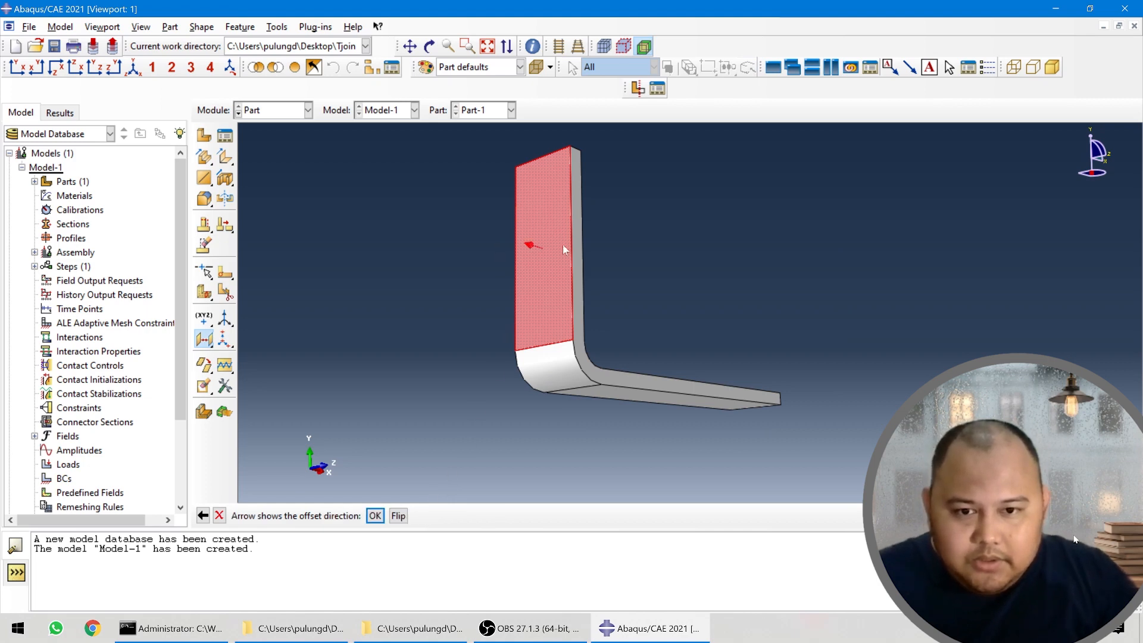
{"action": "left_click", "coordinate": [398, 516]}
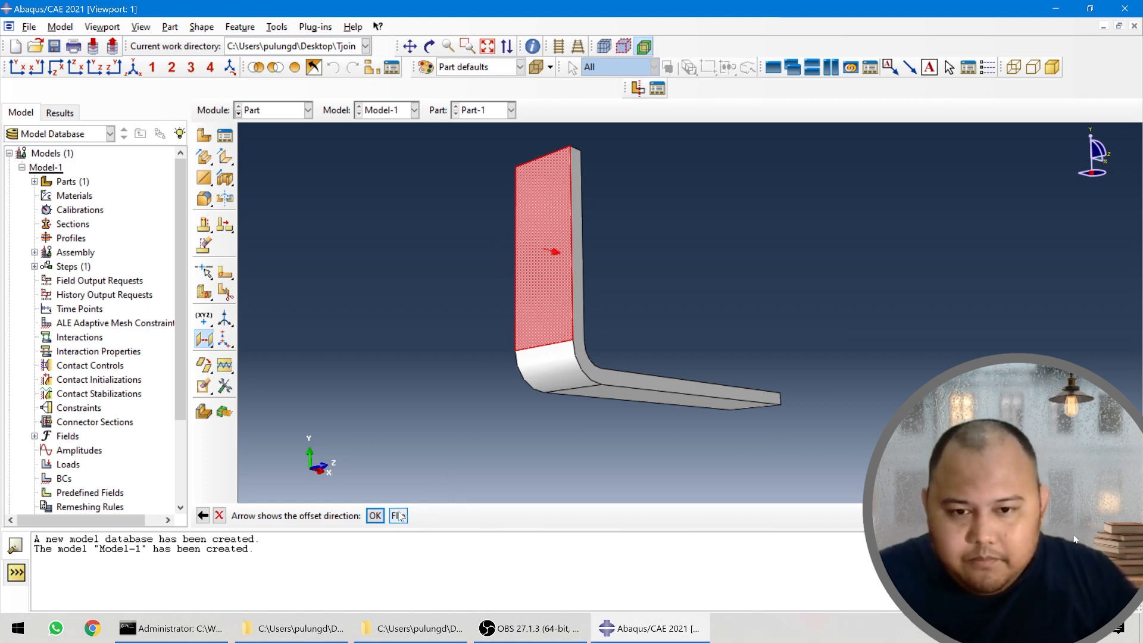
{"action": "left_click", "coordinate": [375, 516]}
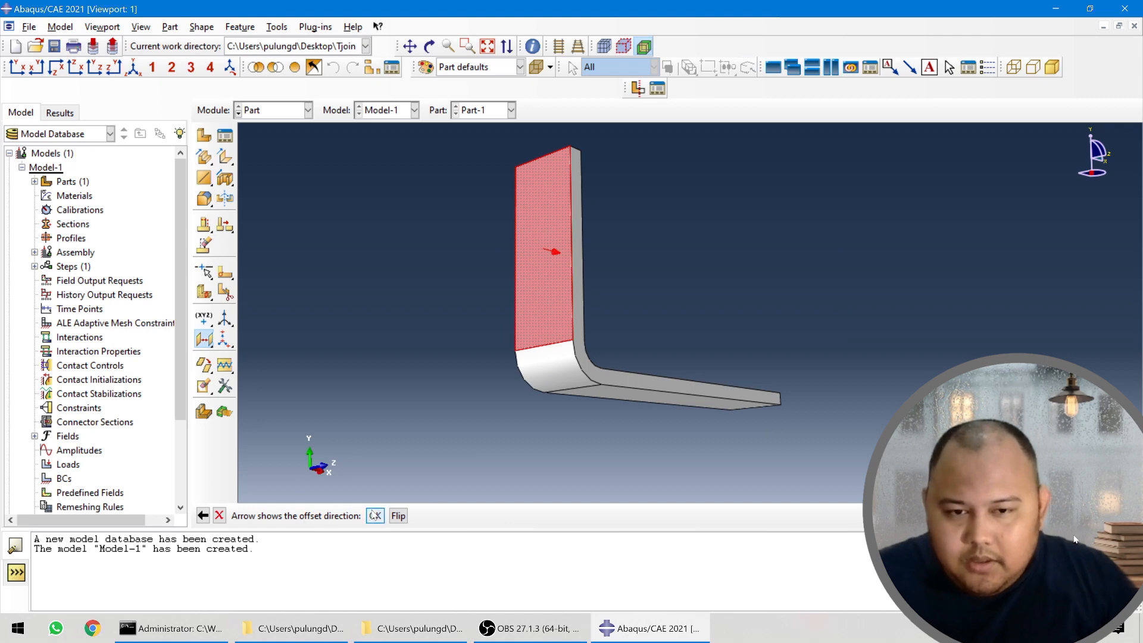
{"action": "left_click", "coordinate": [376, 516]}
{"action": "type", "text": "30"}
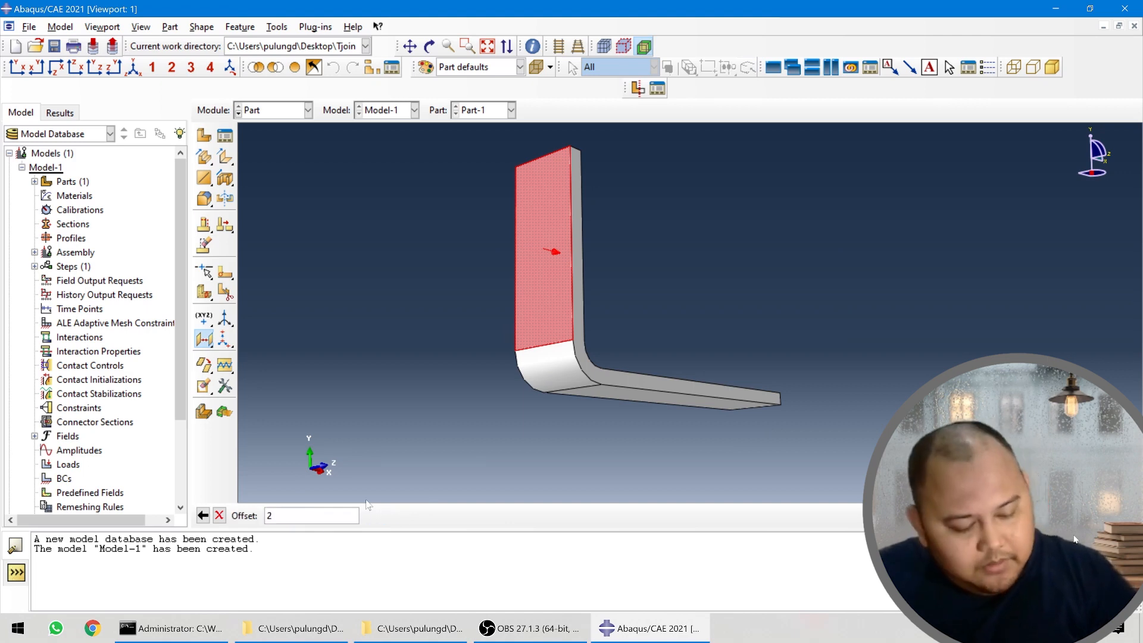
{"action": "key", "text": "Return"}
- Partition the solid cell using the datum plane that crosses the horizontal leg
{"action": "scroll", "coordinate": [548, 307], "scroll_direction": "up", "scroll_amount": 3}
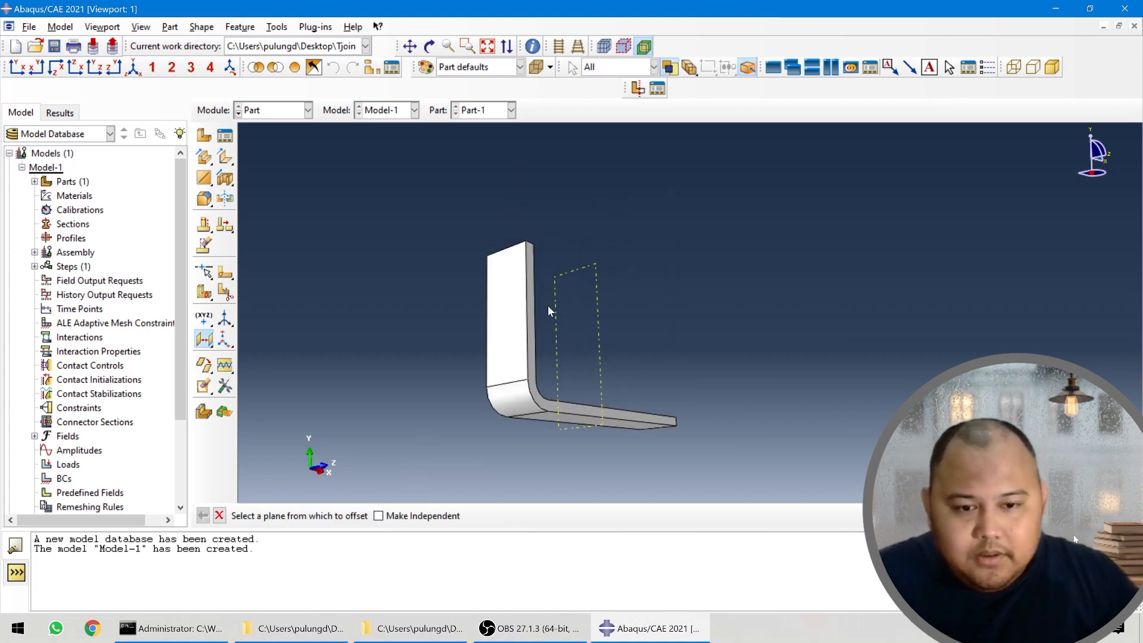
{"action": "left_click_drag", "start_coordinate": [679, 346], "coordinate": [491, 343], "text": "ctrl+alt"}
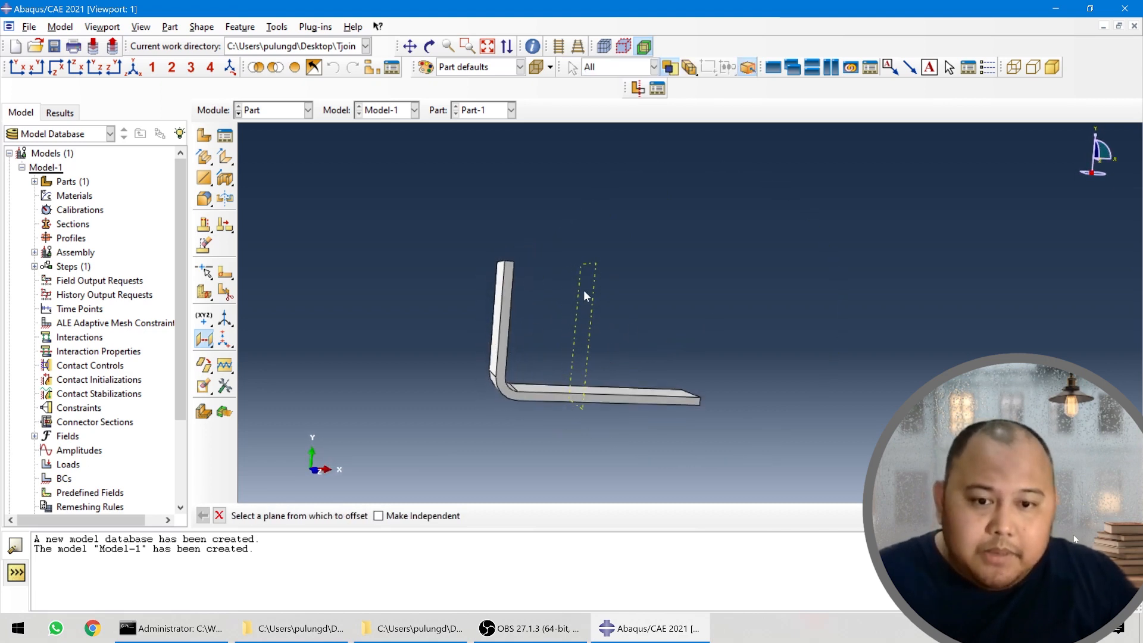
{"action": "scroll", "coordinate": [580, 356], "scroll_direction": "down", "scroll_amount": 2}
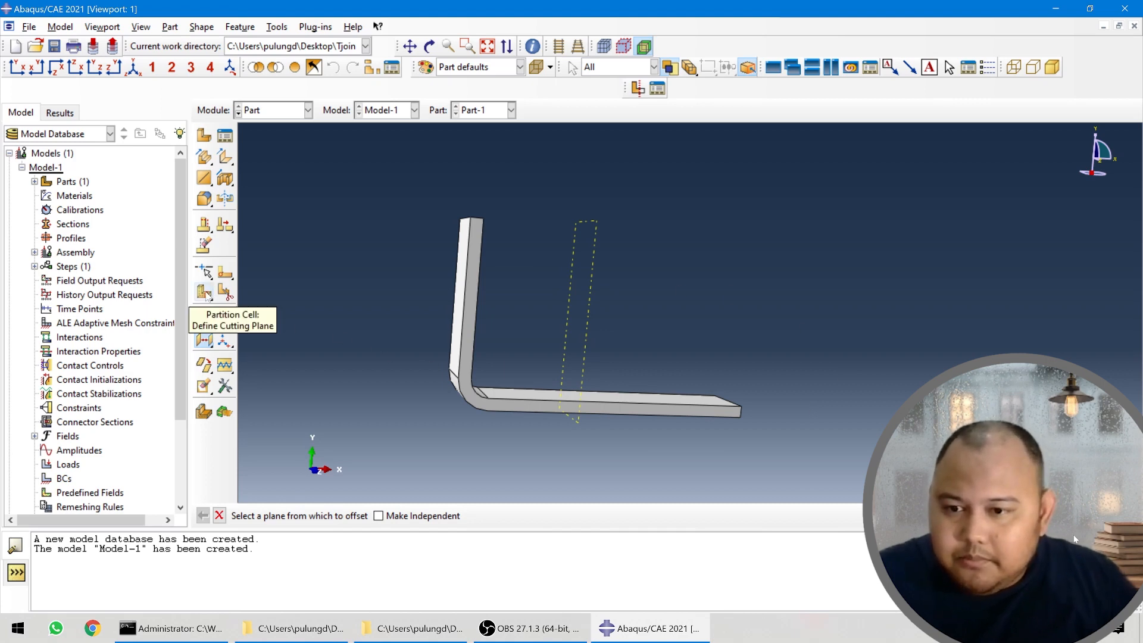
{"action": "left_click", "coordinate": [204, 294]}
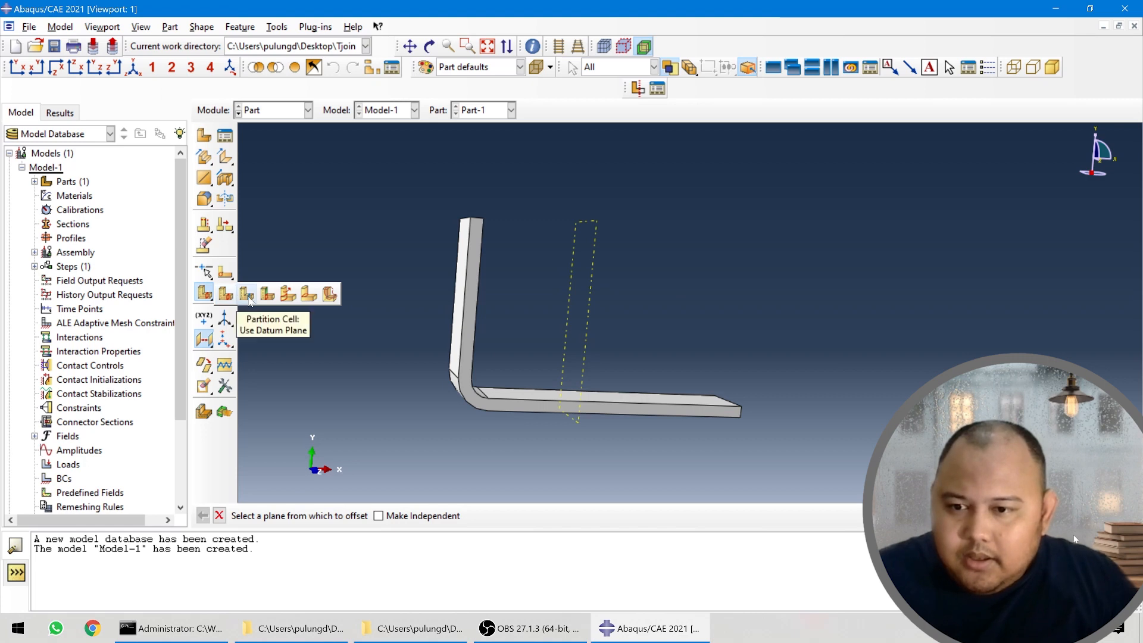
{"action": "left_click", "coordinate": [247, 295]}
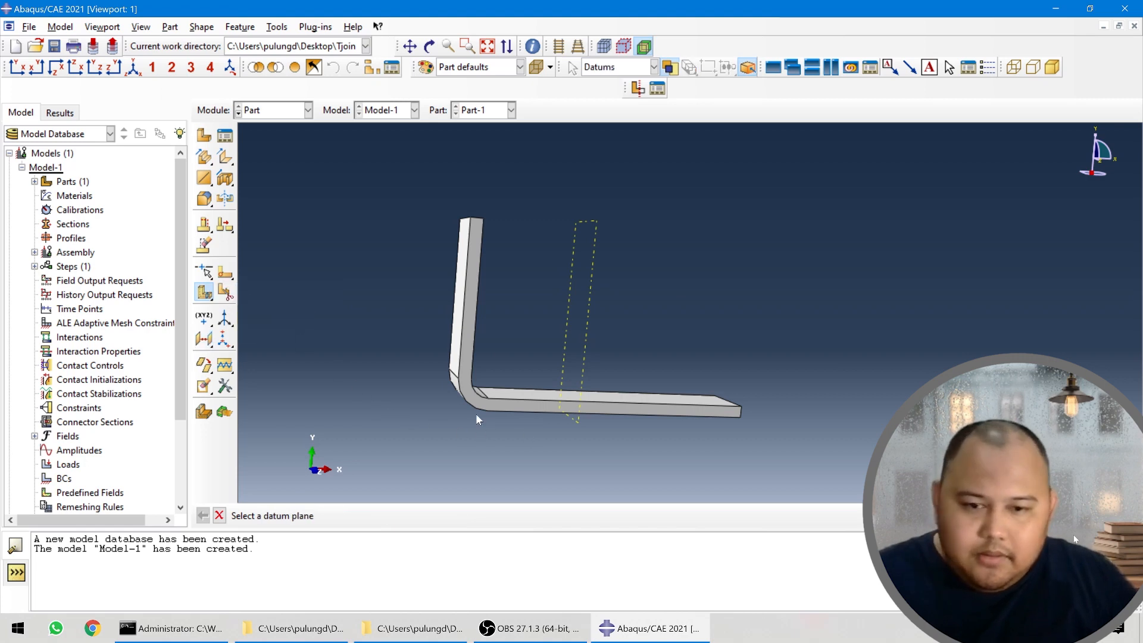
{"action": "left_click", "coordinate": [207, 297]}
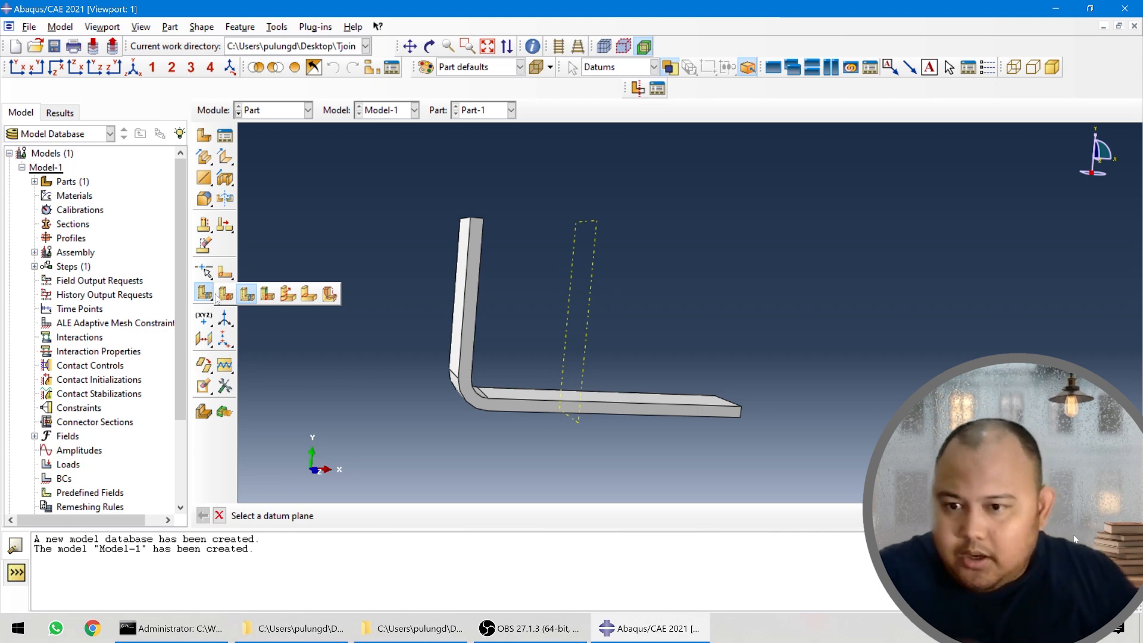
{"action": "left_click", "coordinate": [244, 296]}
{"action": "left_click", "coordinate": [204, 292]}
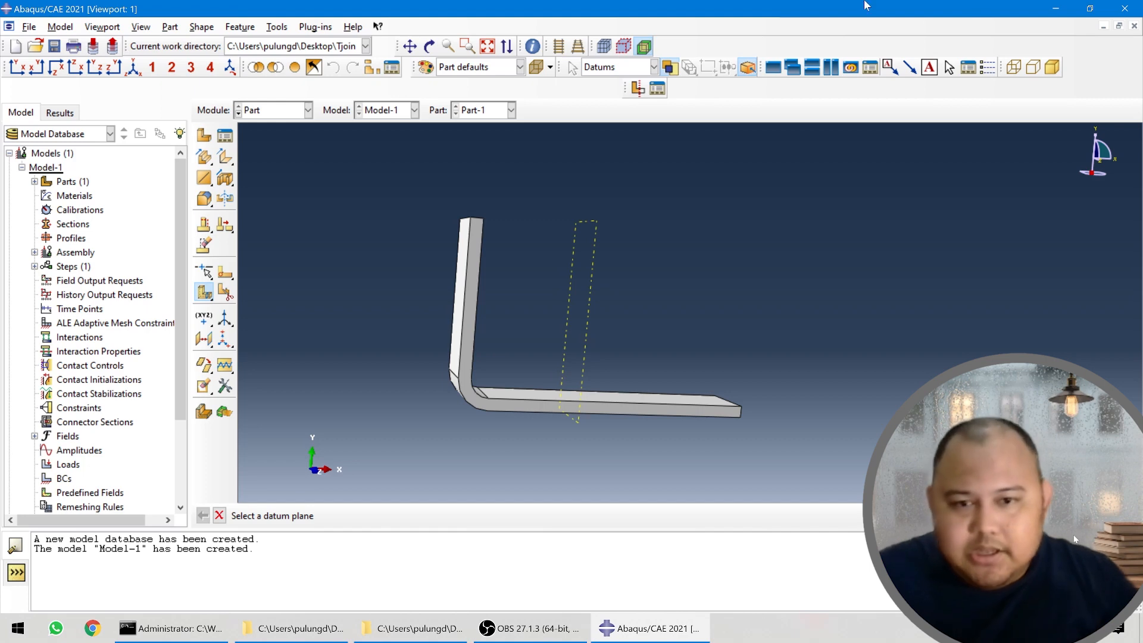
{"action": "left_click", "coordinate": [586, 319]}
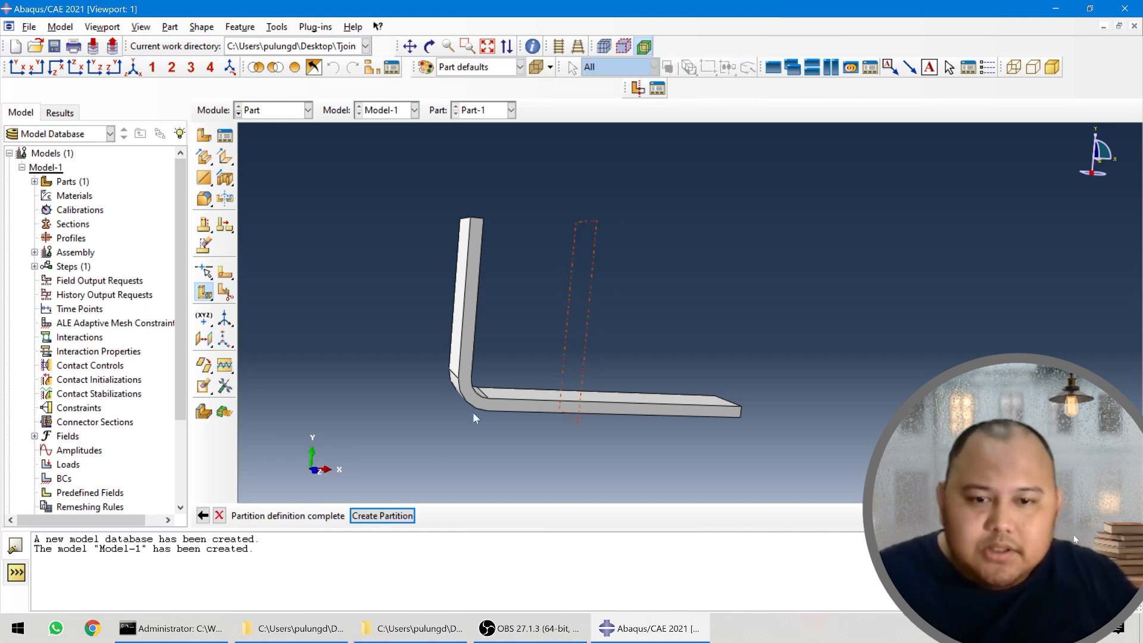
{"action": "left_click", "coordinate": [387, 516]}
- Partition the cell containing the corner with a three-point cutting plane where the rounded corner meets the vertical leg
{"action": "left_click_drag", "start_coordinate": [596, 405], "coordinate": [635, 335], "text": "ctrl+alt"}
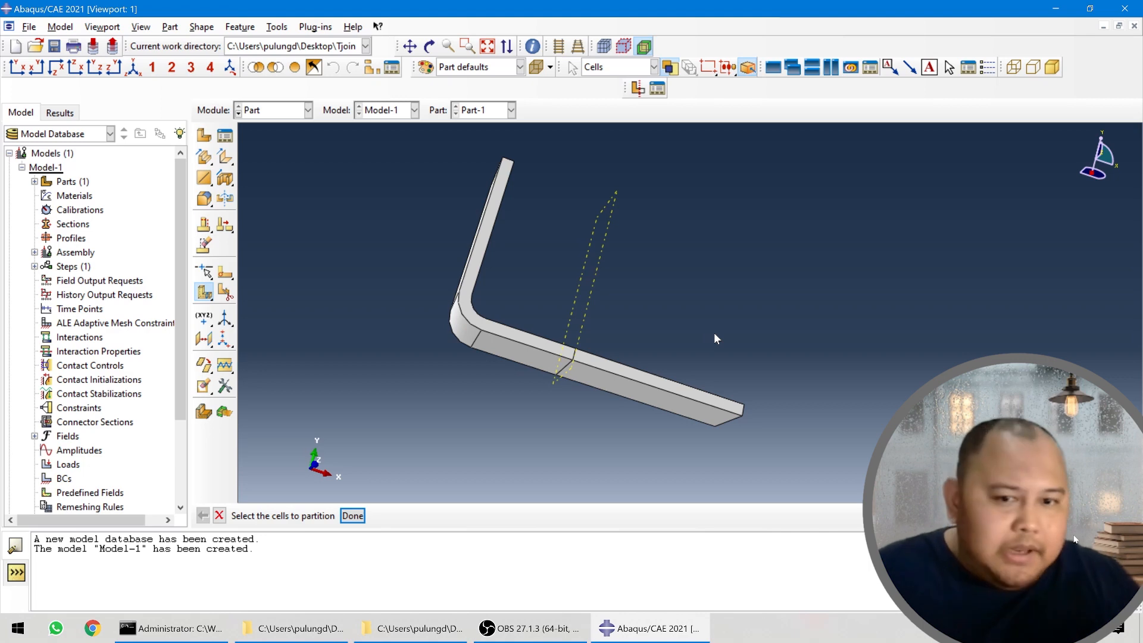
{"action": "left_click_drag", "start_coordinate": [695, 325], "coordinate": [576, 320], "text": "ctrl+alt"}
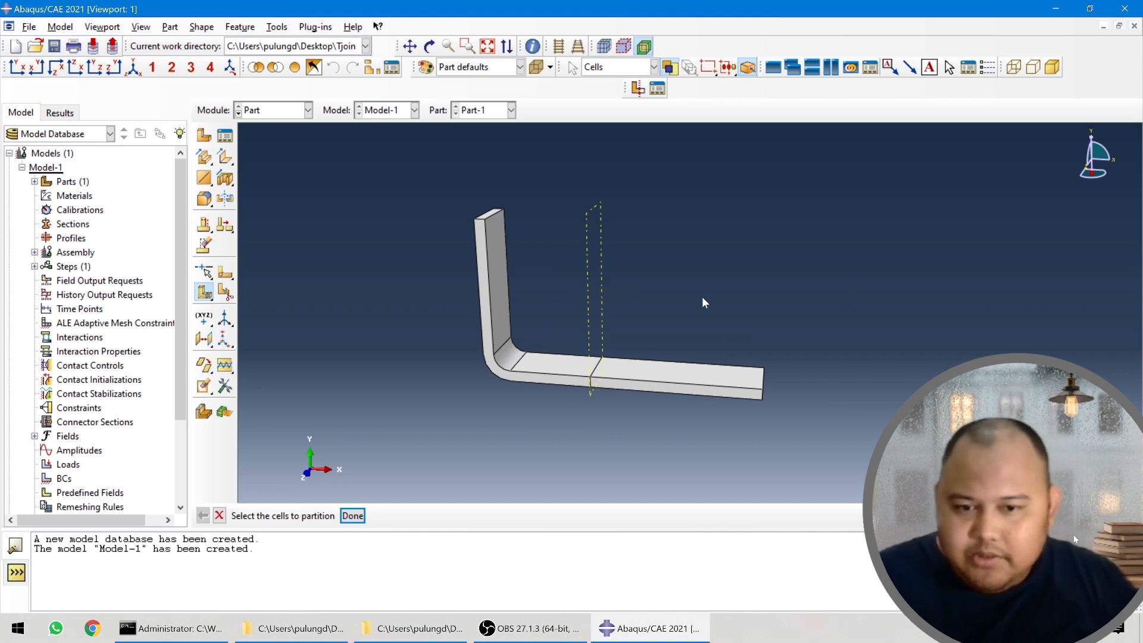
{"action": "scroll", "coordinate": [694, 306], "scroll_direction": "down", "scroll_amount": 3}
{"action": "mouse_move", "coordinate": [559, 334]}
{"action": "left_mouse_down", "text": "ctrl+alt"}
{"action": "mouse_move", "coordinate": [627, 312]}
{"action": "mouse_move", "coordinate": [566, 327]}
{"action": "left_mouse_up", "text": "ctrl+alt"}
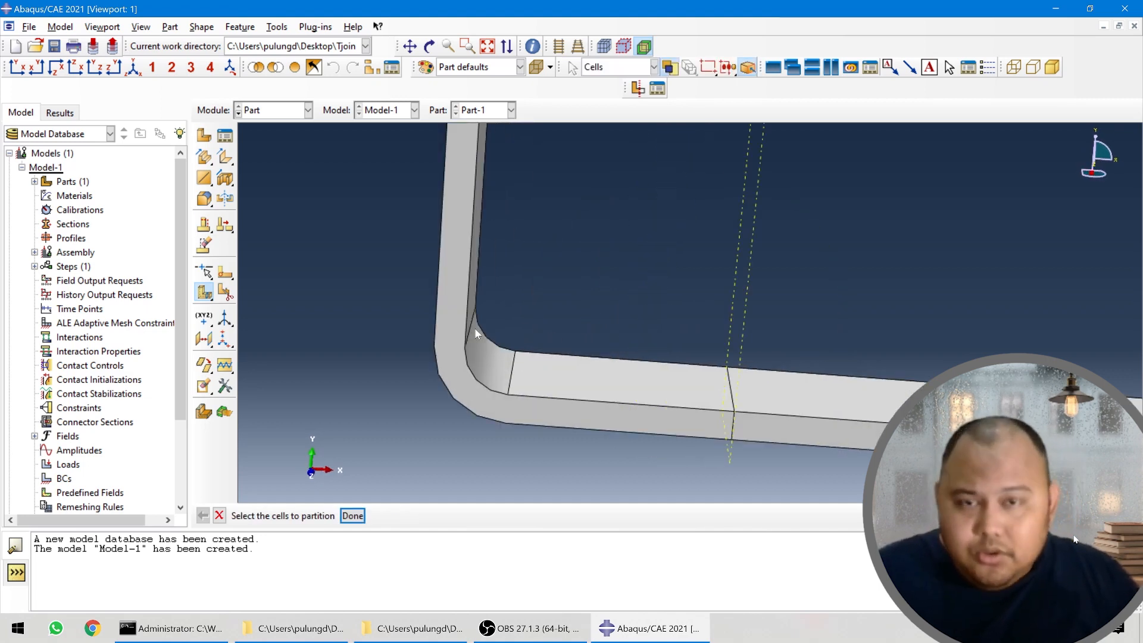
{"action": "left_click_drag", "start_coordinate": [510, 349], "coordinate": [486, 376], "text": "ctrl+alt"}
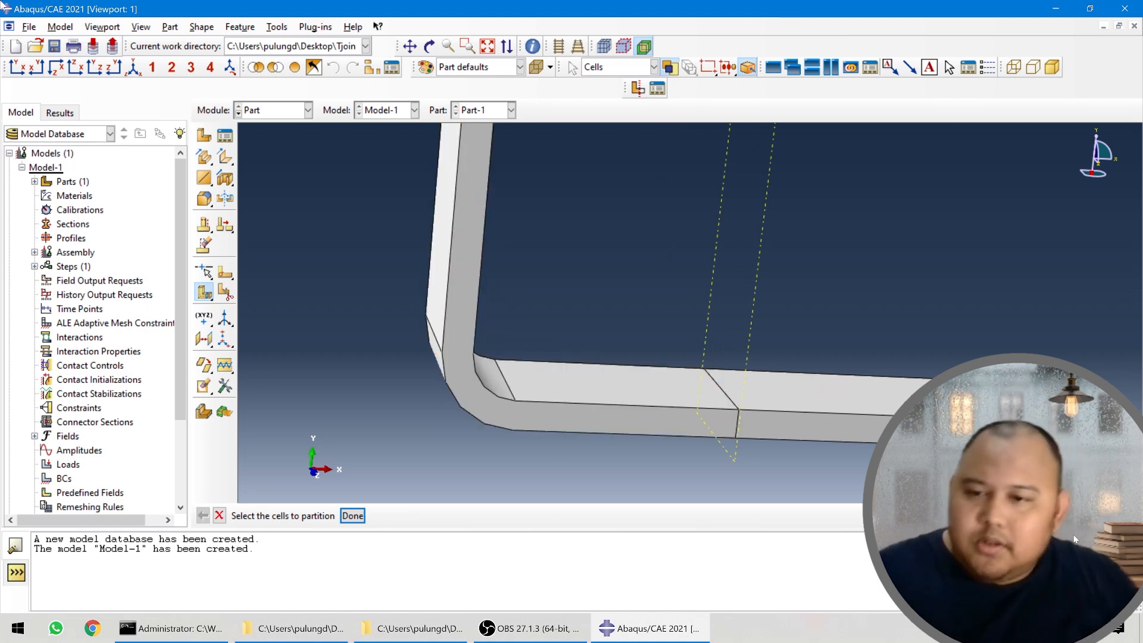
{"action": "left_click", "coordinate": [205, 295]}
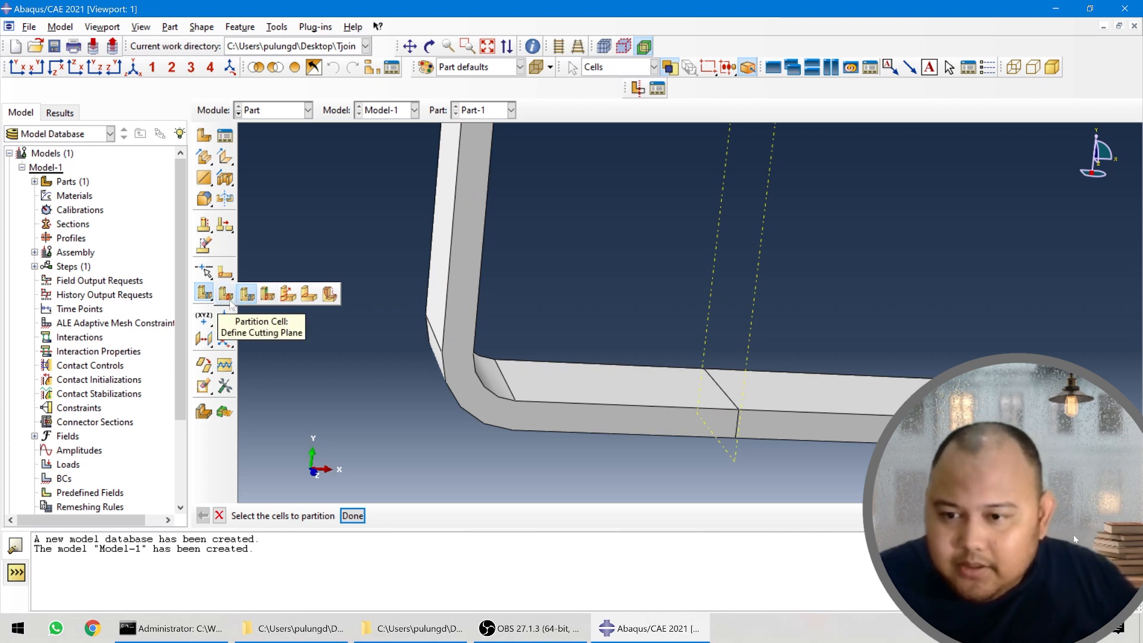
{"action": "left_click", "coordinate": [229, 297]}
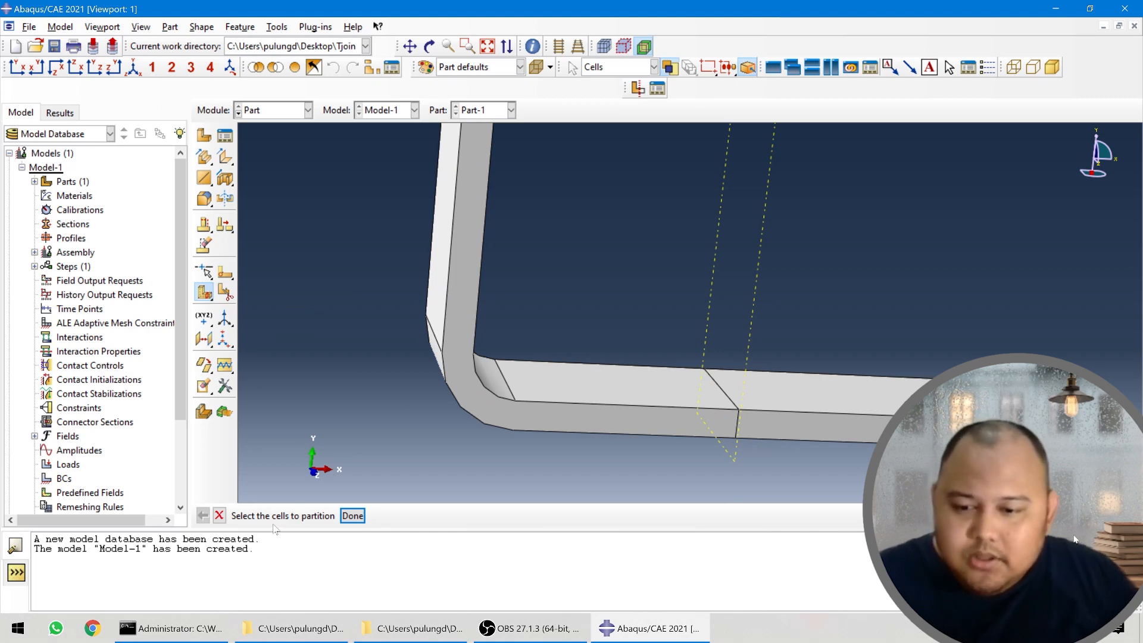
{"action": "left_click", "coordinate": [488, 396]}
{"action": "left_click", "coordinate": [352, 515]}
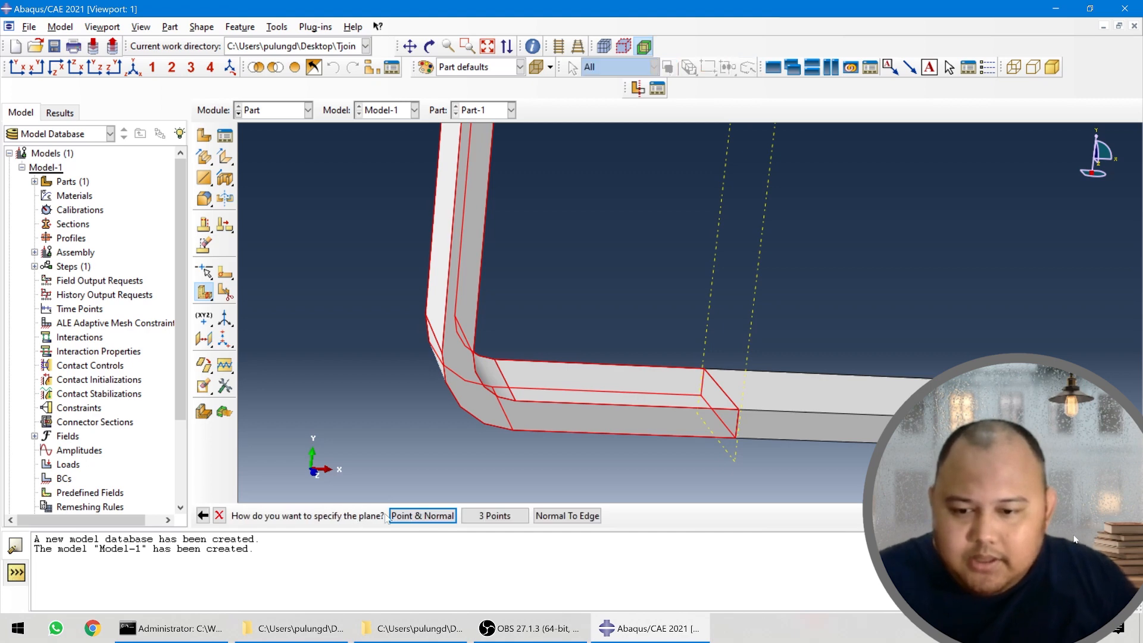
{"action": "left_click", "coordinate": [498, 516]}
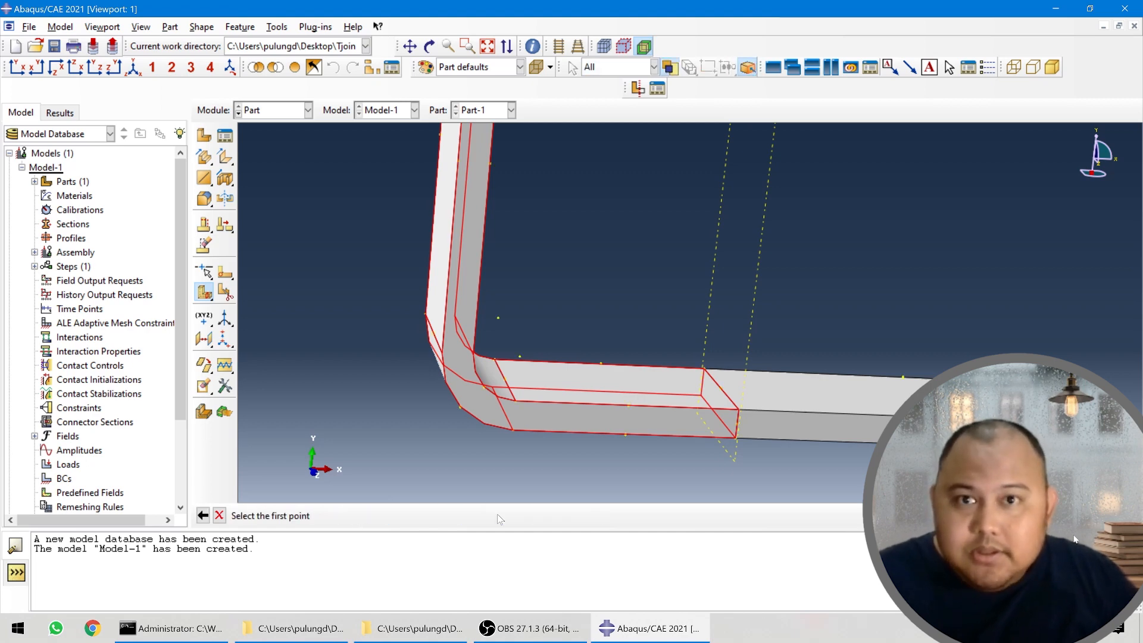
{"action": "left_click_drag", "start_coordinate": [548, 415], "coordinate": [507, 271], "text": "ctrl+alt"}
{"action": "scroll", "coordinate": [508, 272], "scroll_direction": "up", "scroll_amount": 2}
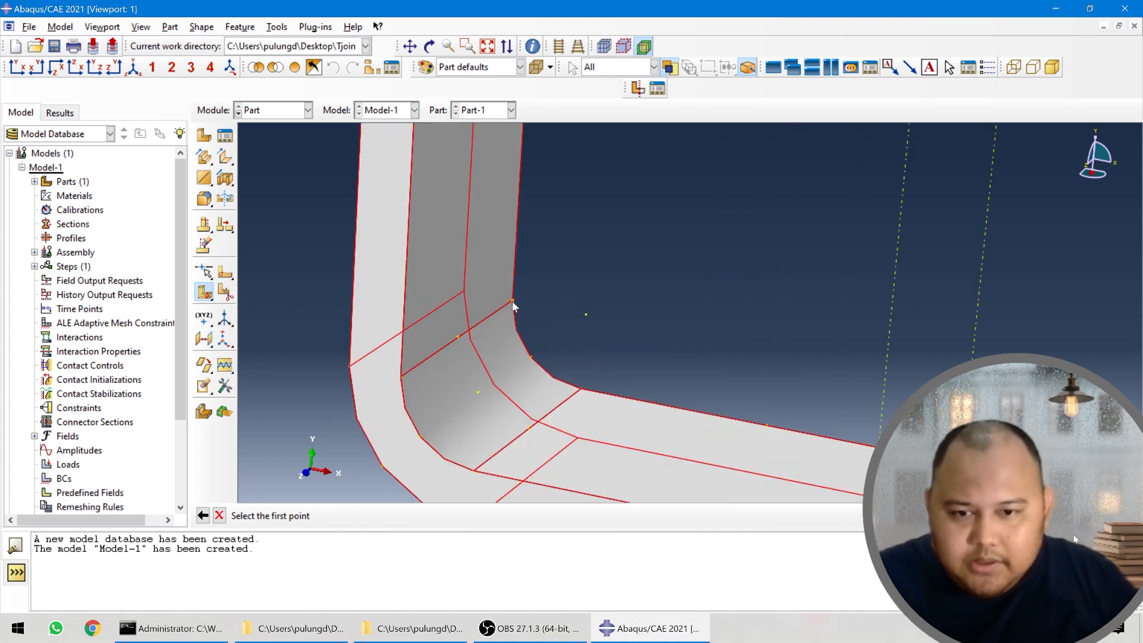
{"action": "left_click", "coordinate": [512, 301]}
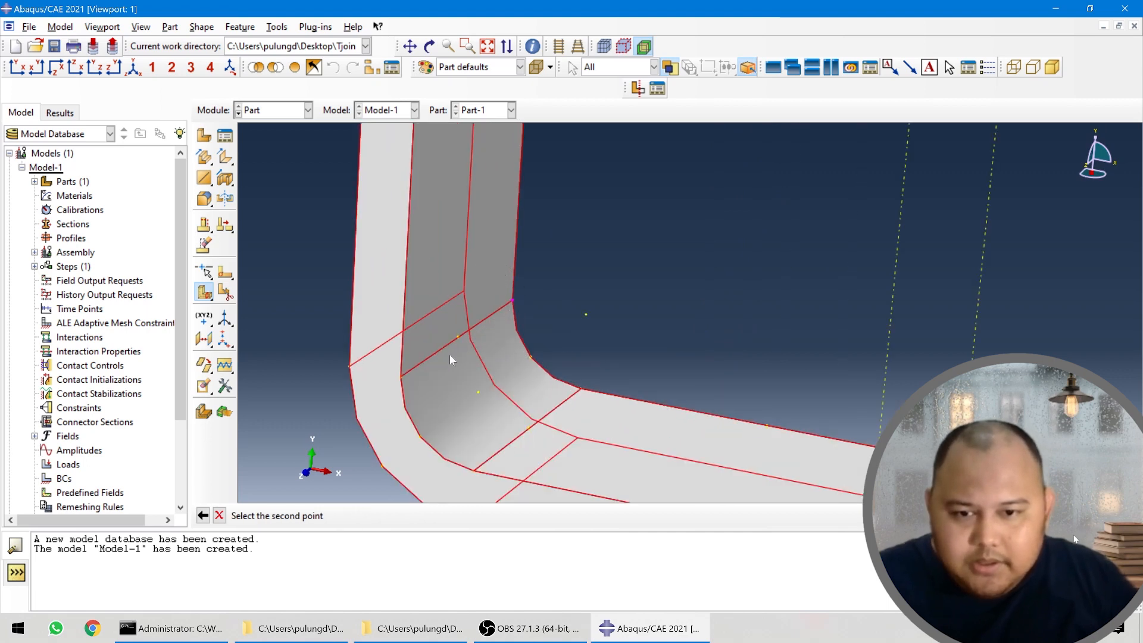
{"action": "left_click", "coordinate": [401, 376]}
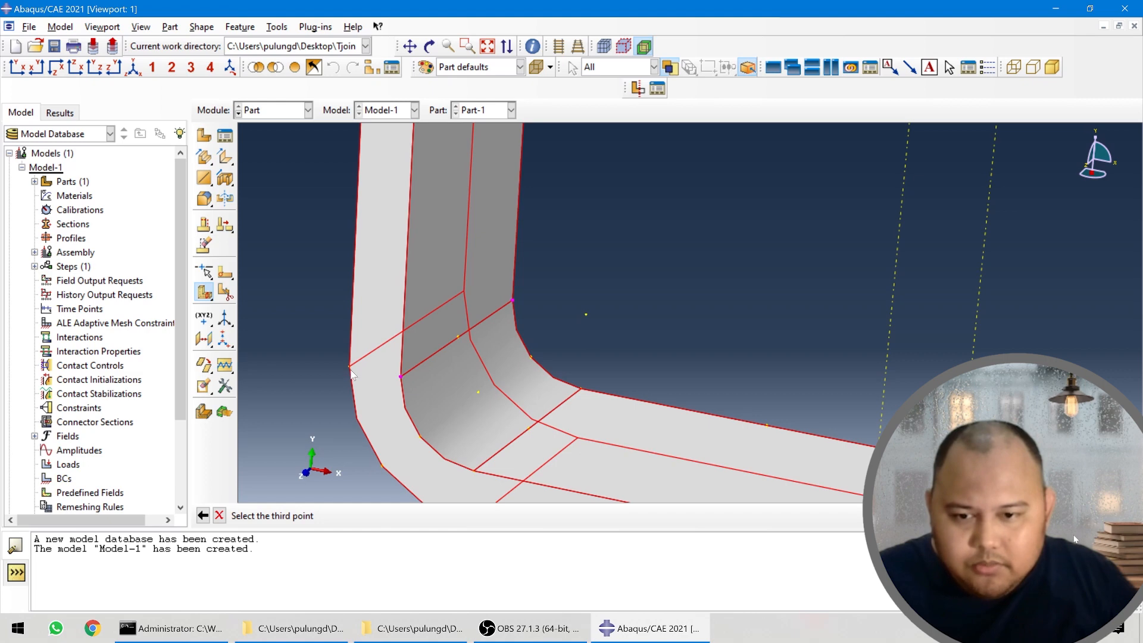
{"action": "left_click", "coordinate": [351, 366]}
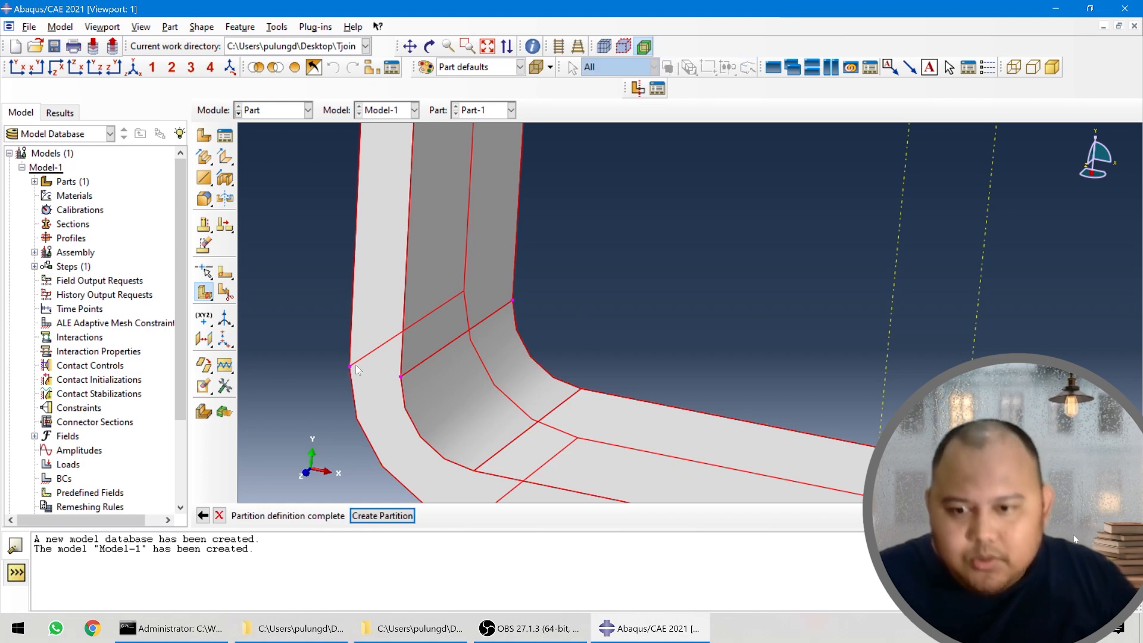
{"action": "left_click", "coordinate": [382, 515]}
- Partition the corner cell with a three-point cutting plane where the rounded corner meets the horizontal leg
{"action": "scroll", "coordinate": [543, 302], "scroll_direction": "down", "scroll_amount": 3}
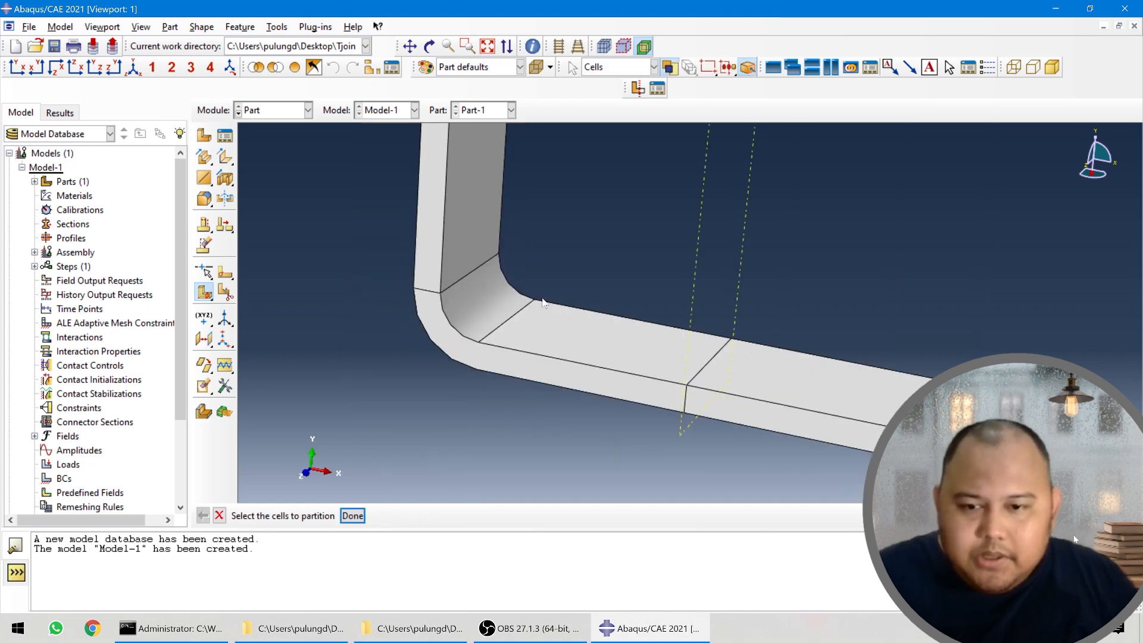
{"action": "left_click", "coordinate": [494, 343]}
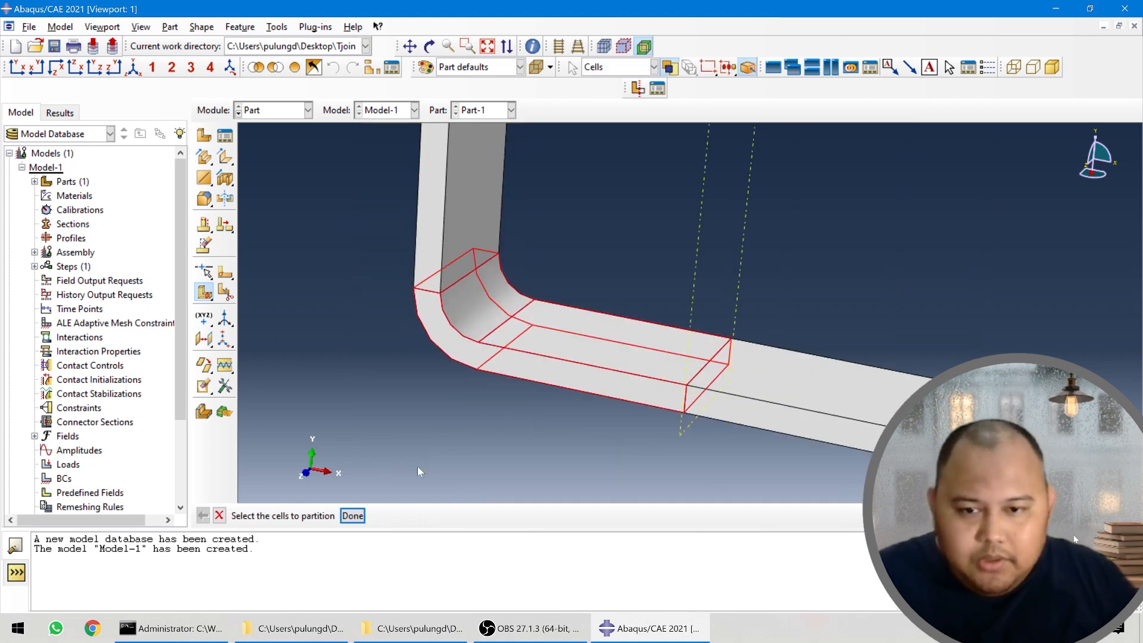
{"action": "left_click", "coordinate": [352, 515]}
{"action": "left_click", "coordinate": [498, 515]}
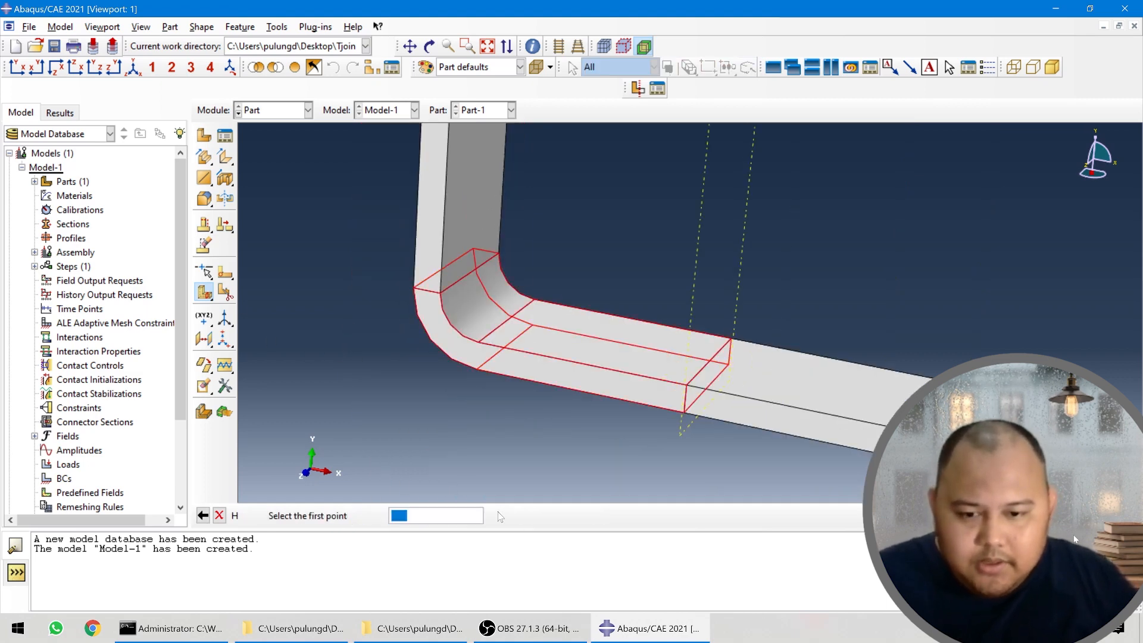
{"action": "left_click", "coordinate": [535, 300]}
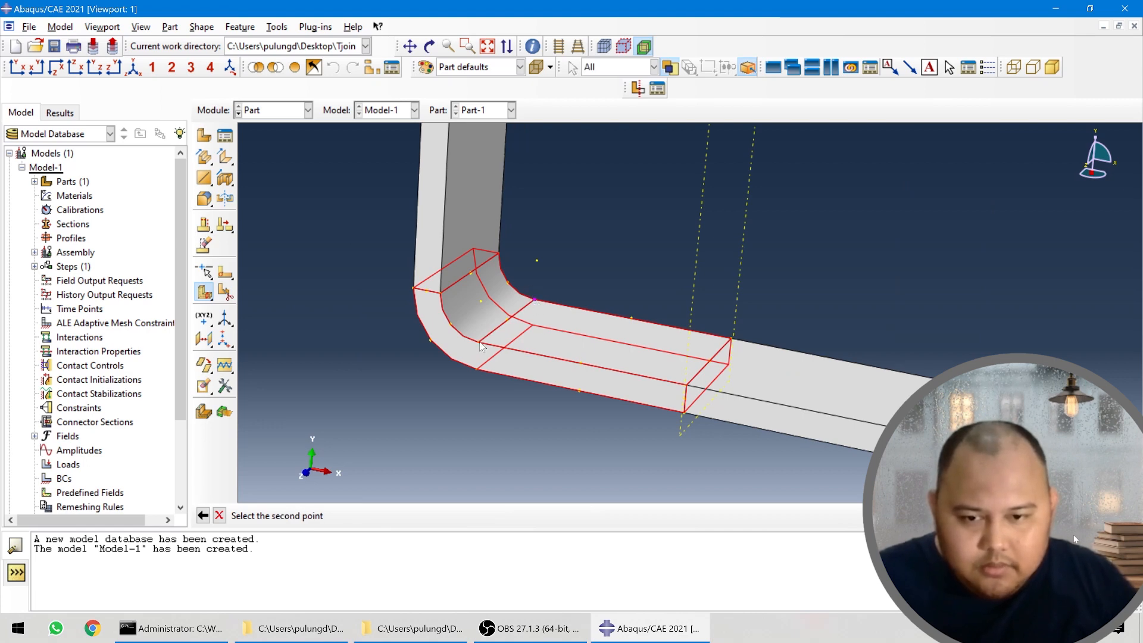
{"action": "left_click", "coordinate": [479, 343]}
{"action": "left_click", "coordinate": [476, 369]}
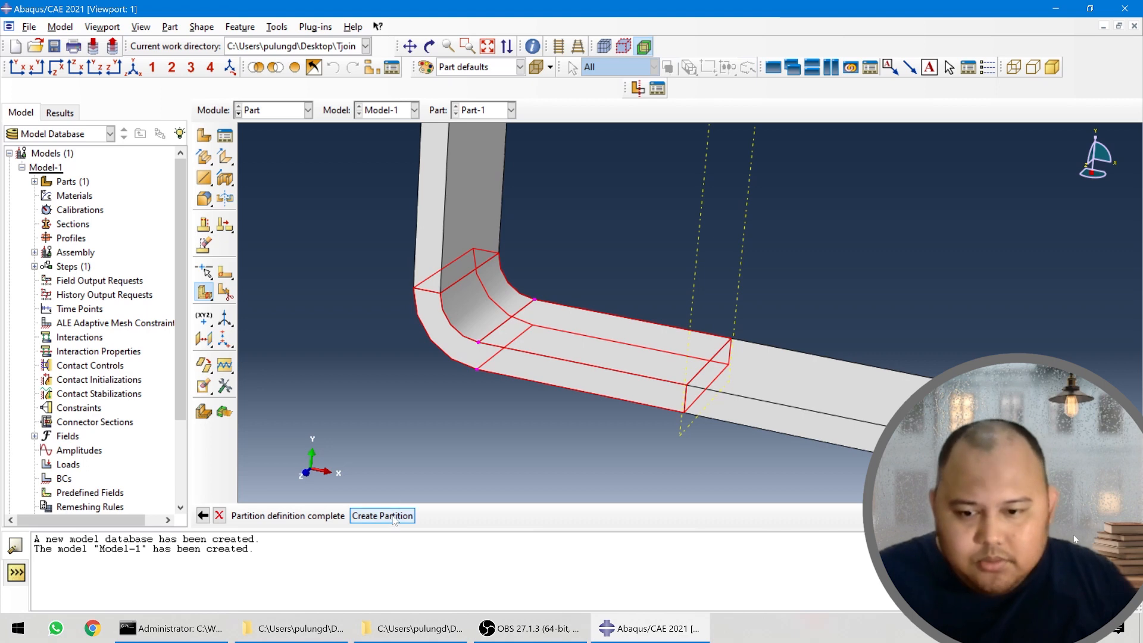
{"action": "left_click", "coordinate": [393, 515]}
- Examine the partitioned cells of the vertical leg, rounded corner and horizontal leg
{"action": "scroll", "coordinate": [506, 410], "scroll_direction": "down", "scroll_amount": 3}
{"action": "left_click_drag", "start_coordinate": [548, 370], "coordinate": [650, 367], "text": "ctrl+alt"}
{"action": "left_click", "coordinate": [651, 368]}
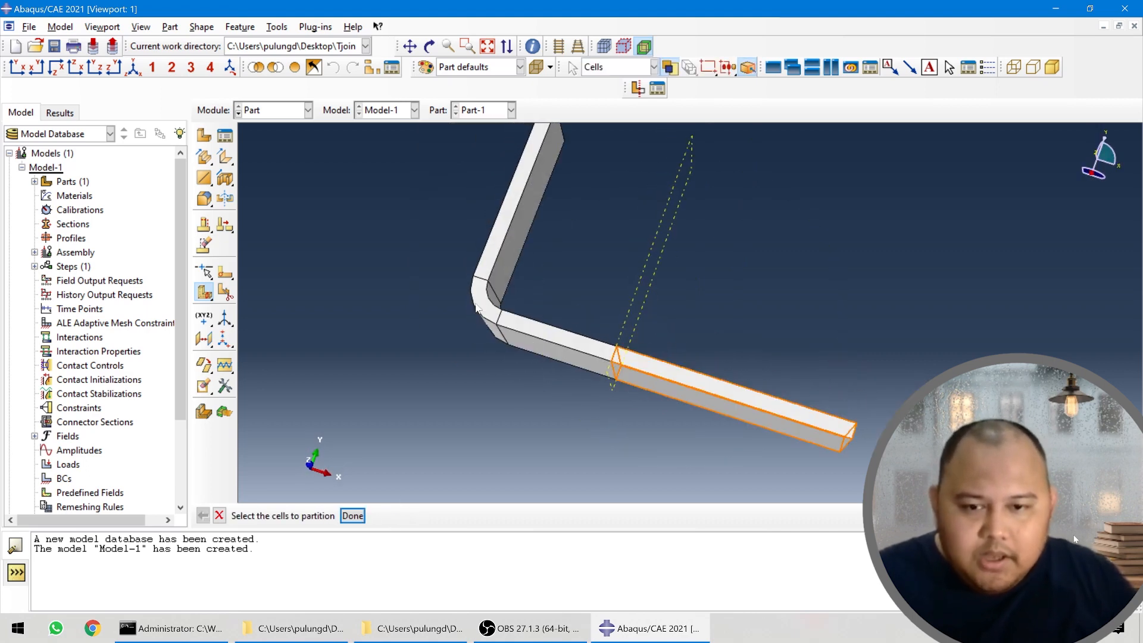
{"action": "left_click", "coordinate": [492, 229]}
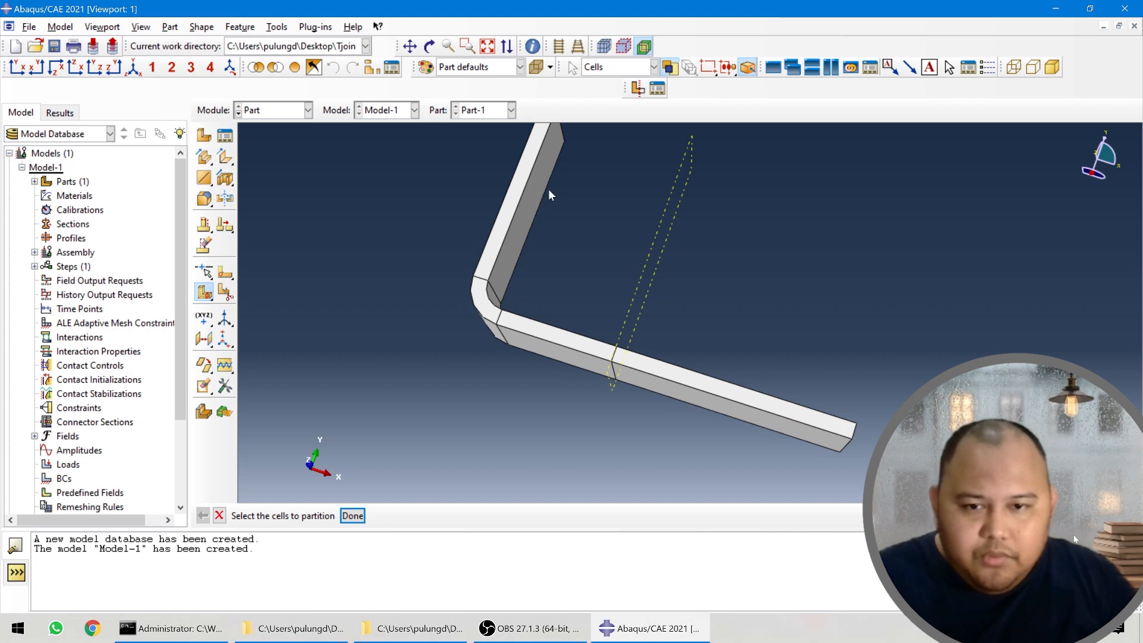
{"action": "left_click", "coordinate": [521, 168]}
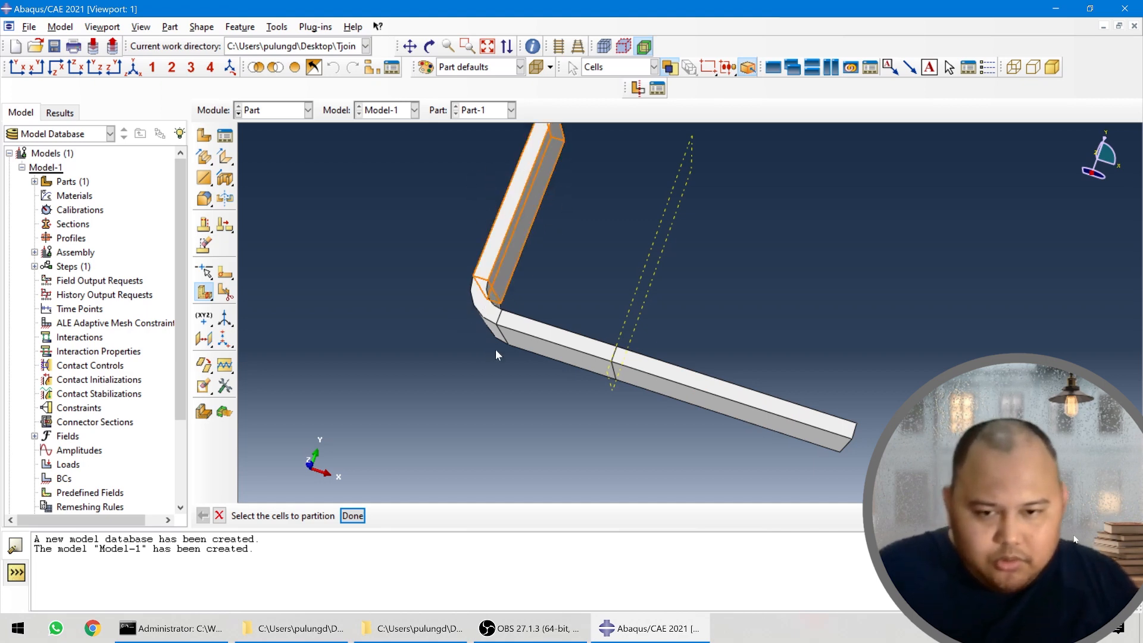
{"action": "left_click", "coordinate": [546, 363]}
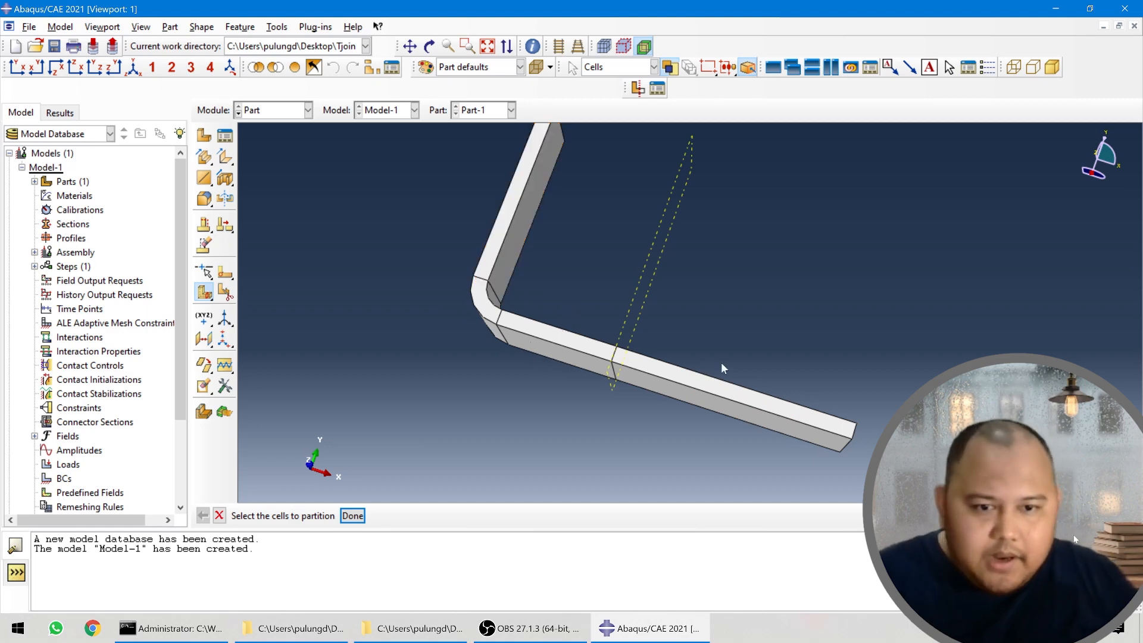
{"action": "left_click", "coordinate": [696, 402]}
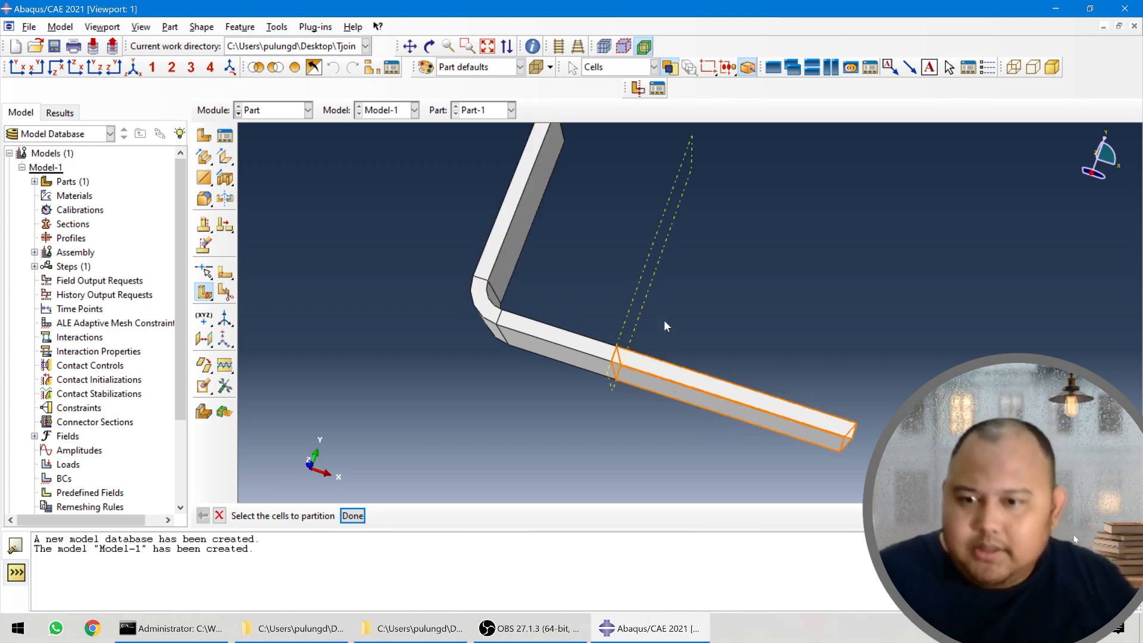
{"action": "left_click_drag", "start_coordinate": [663, 320], "coordinate": [668, 349], "text": "ctrl+alt"}
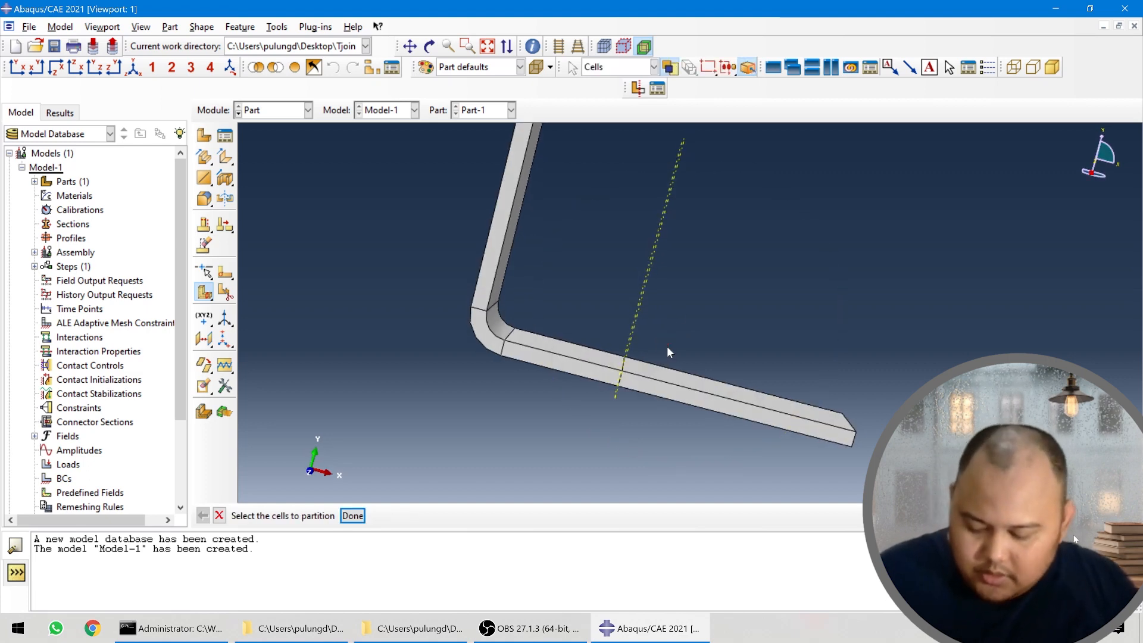
- Save the model database as Tjoin in the Tjoin folder
{"action": "key", "text": "ctrl+s"}
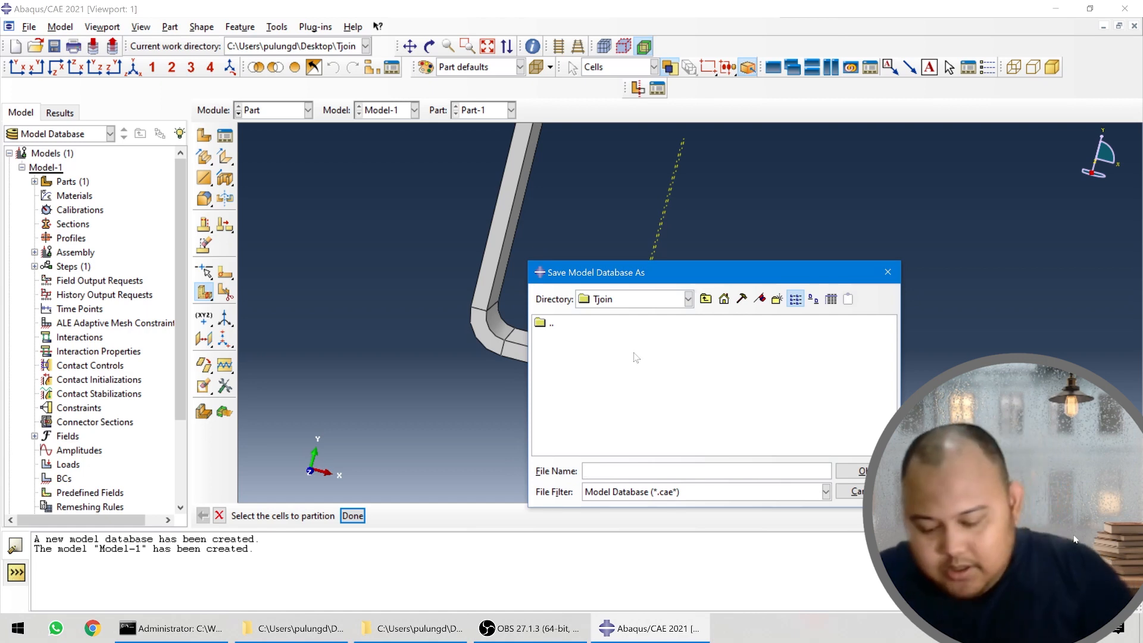
{"action": "type", "text": "Tjoin"}
{"action": "key", "text": "Return"}
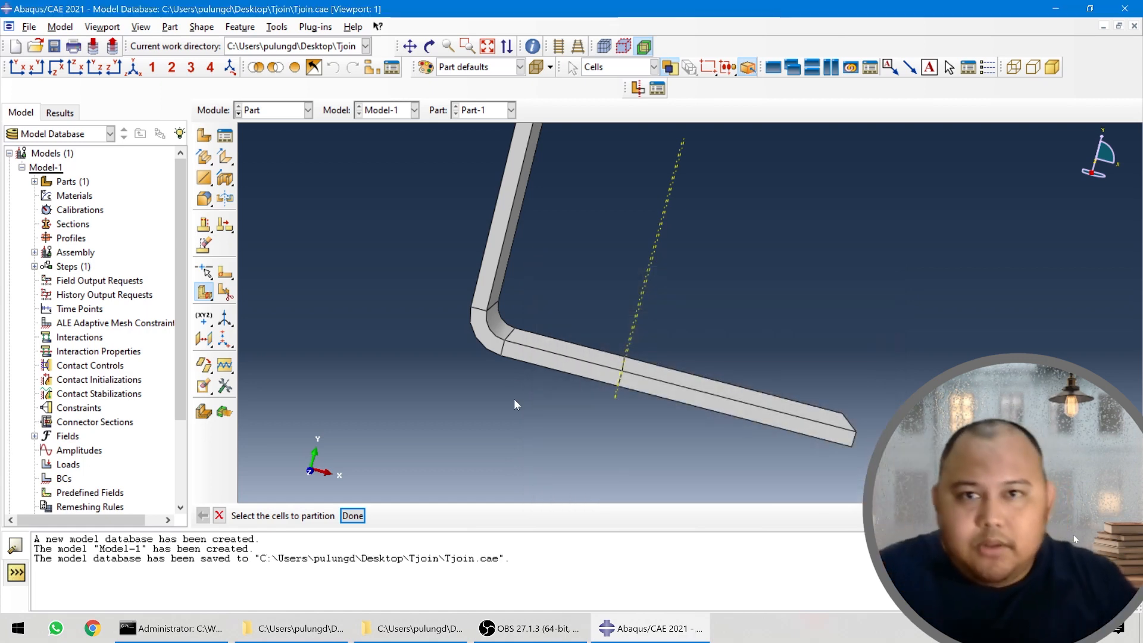
- Switch to the Property module and start a new material with mechanical Elastic behavior
{"action": "left_click", "coordinate": [284, 111]}
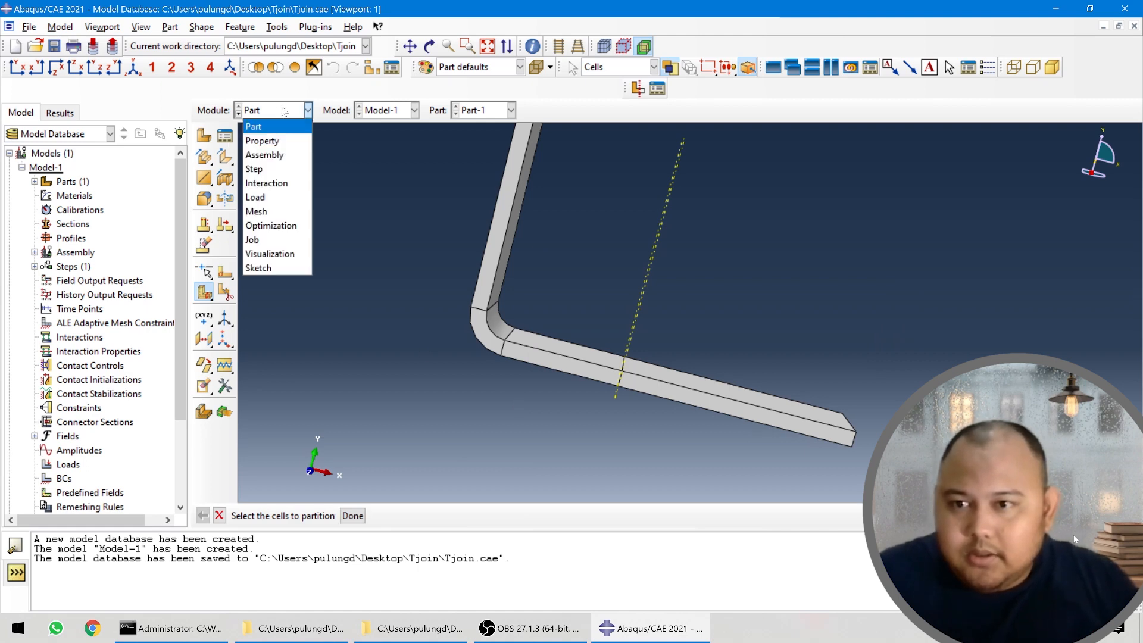
{"action": "left_click", "coordinate": [283, 145]}
{"action": "scroll", "coordinate": [518, 416], "scroll_direction": "down", "scroll_amount": 3}
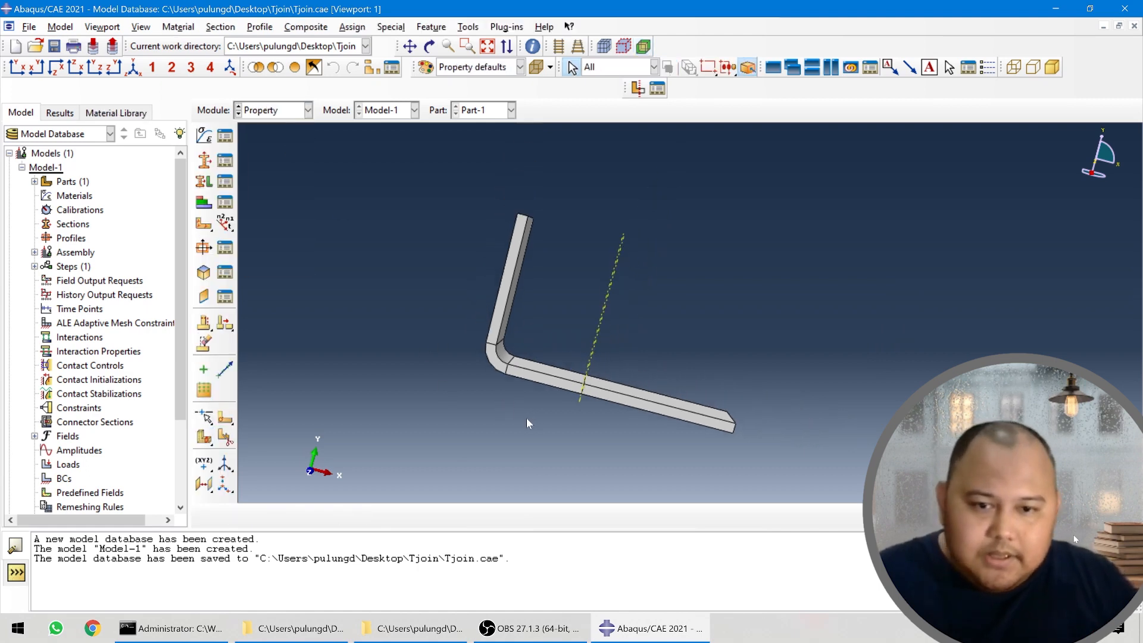
{"action": "left_click_drag", "start_coordinate": [687, 363], "coordinate": [621, 427], "text": "ctrl+alt"}
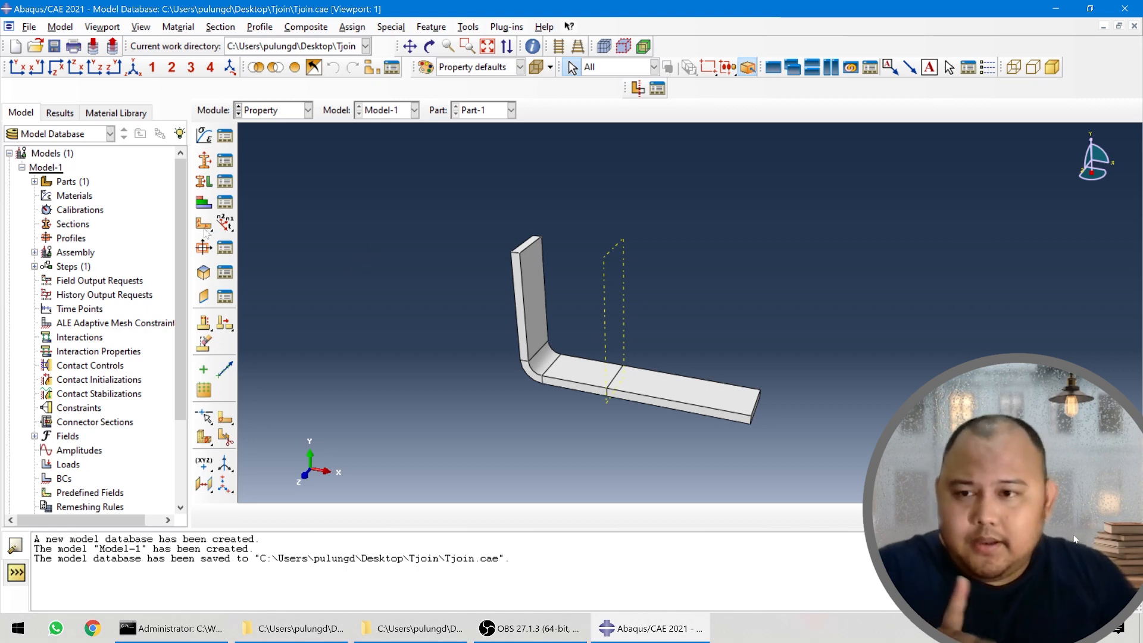
{"action": "left_click", "coordinate": [205, 136]}
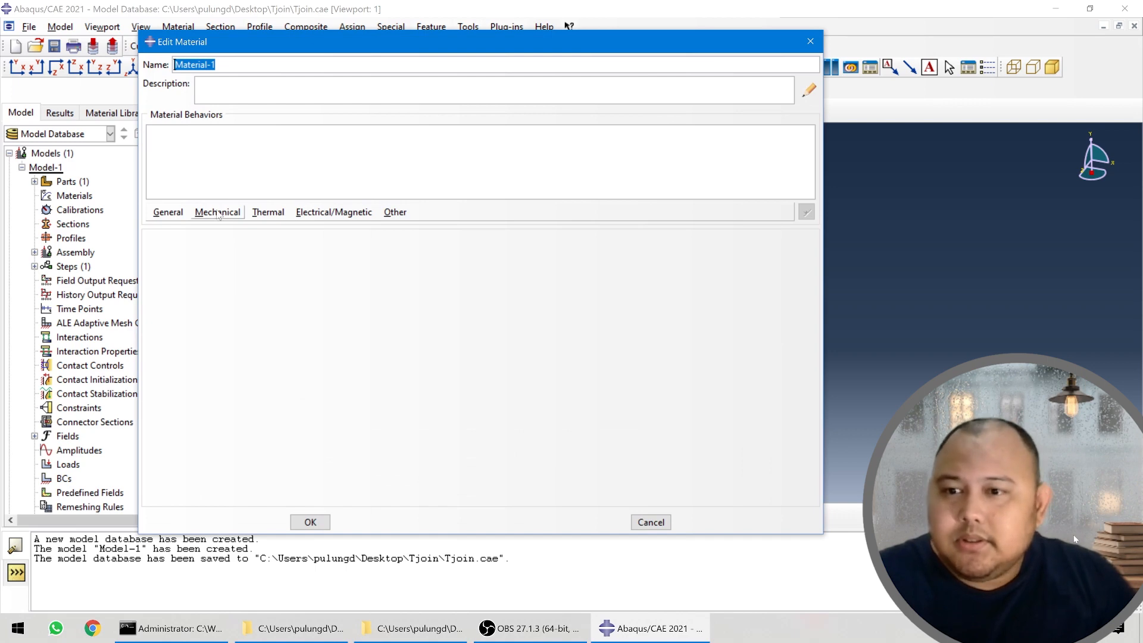
{"action": "left_click", "coordinate": [218, 214]}
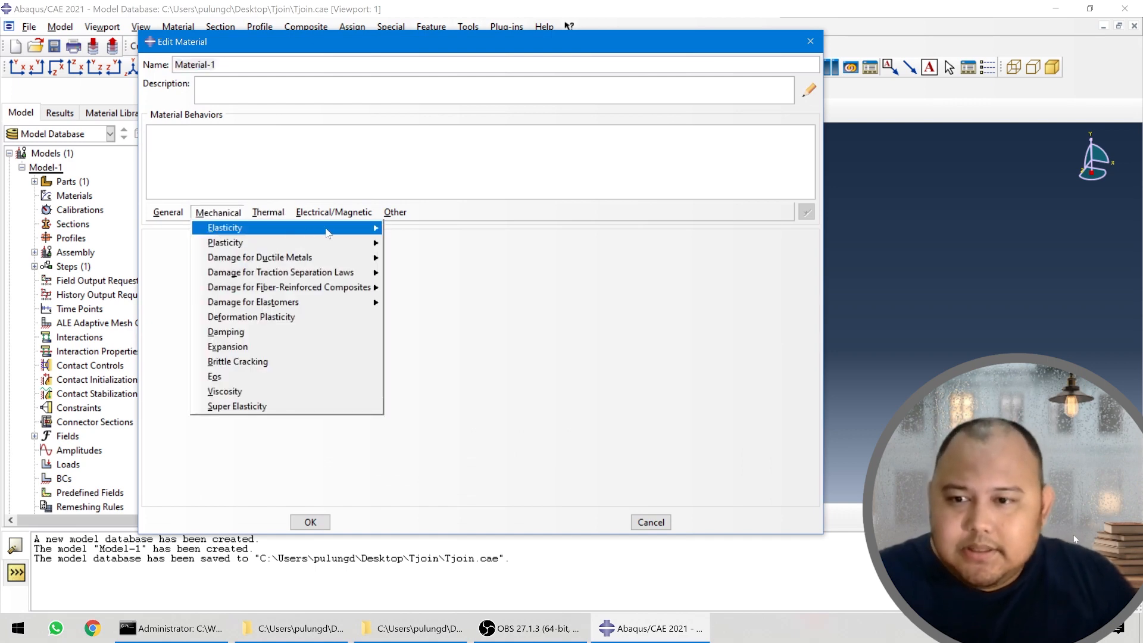
{"action": "mouse_move", "coordinate": [327, 233]}
{"action": "left_click", "coordinate": [427, 233]}
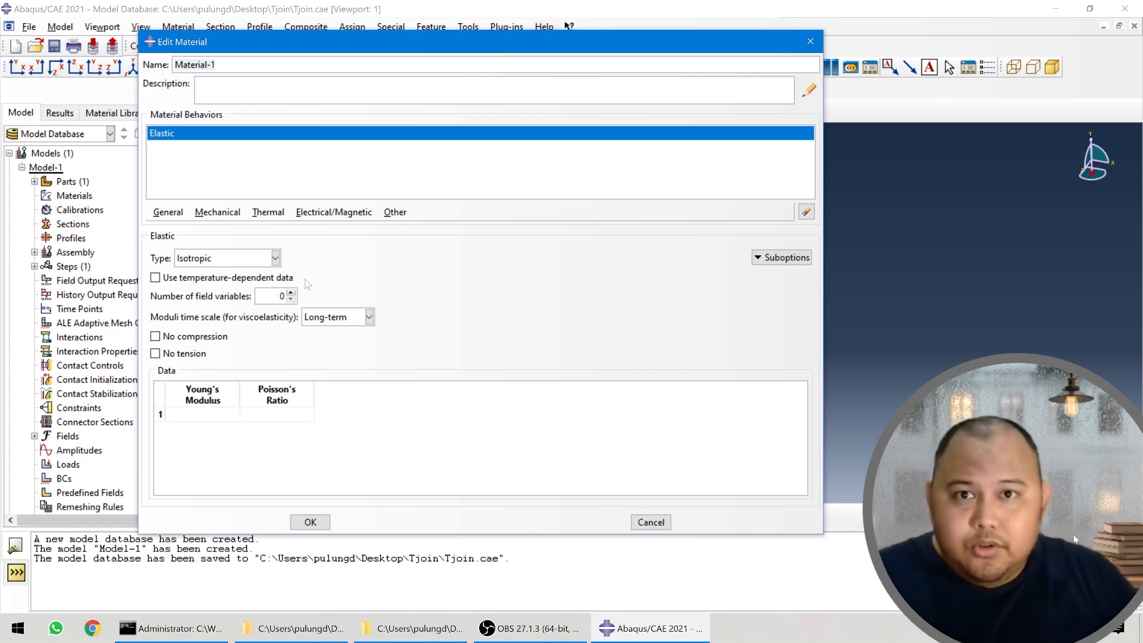
- Set the material's elastic type to Engineering Constants
{"action": "left_click_drag", "start_coordinate": [407, 48], "coordinate": [21, 207]}
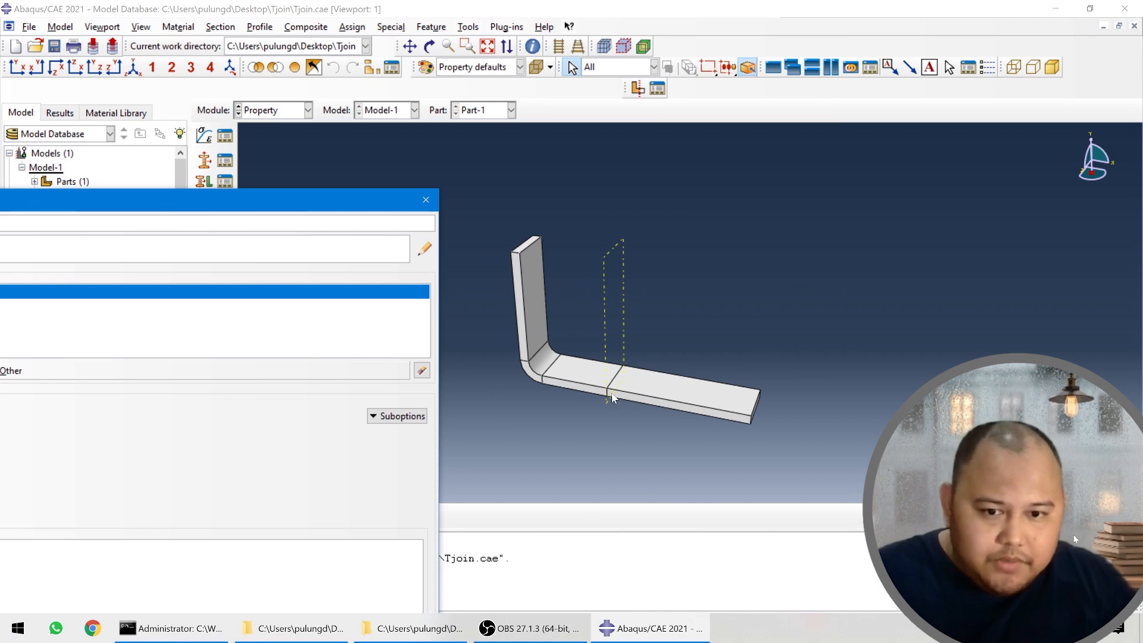
{"action": "left_click_drag", "start_coordinate": [210, 206], "coordinate": [537, 78]}
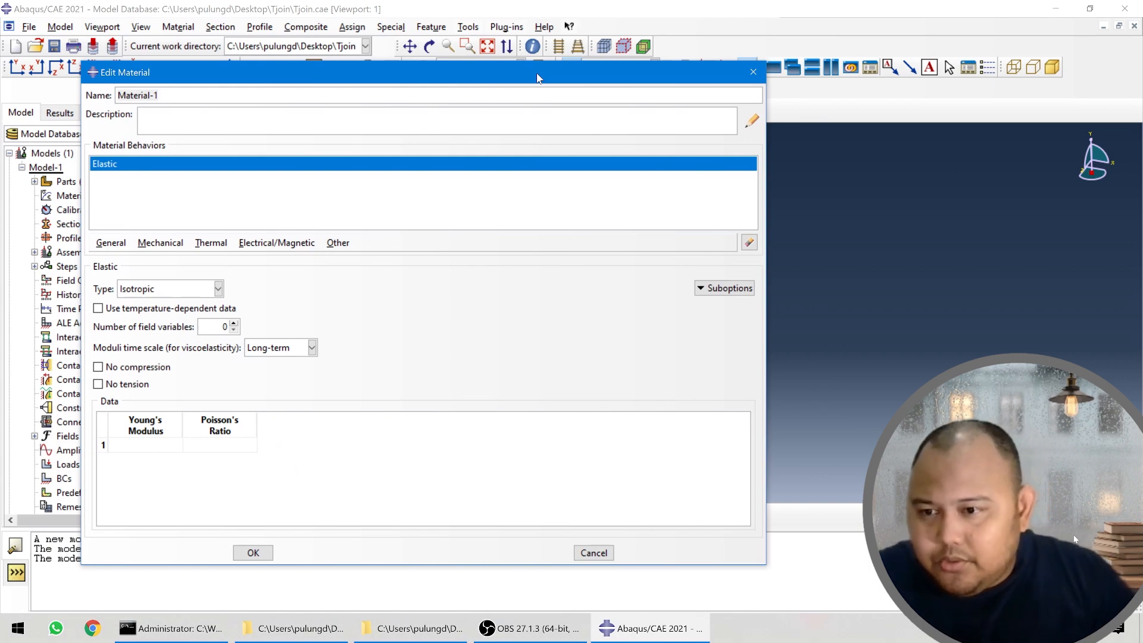
{"action": "left_click", "coordinate": [218, 289]}
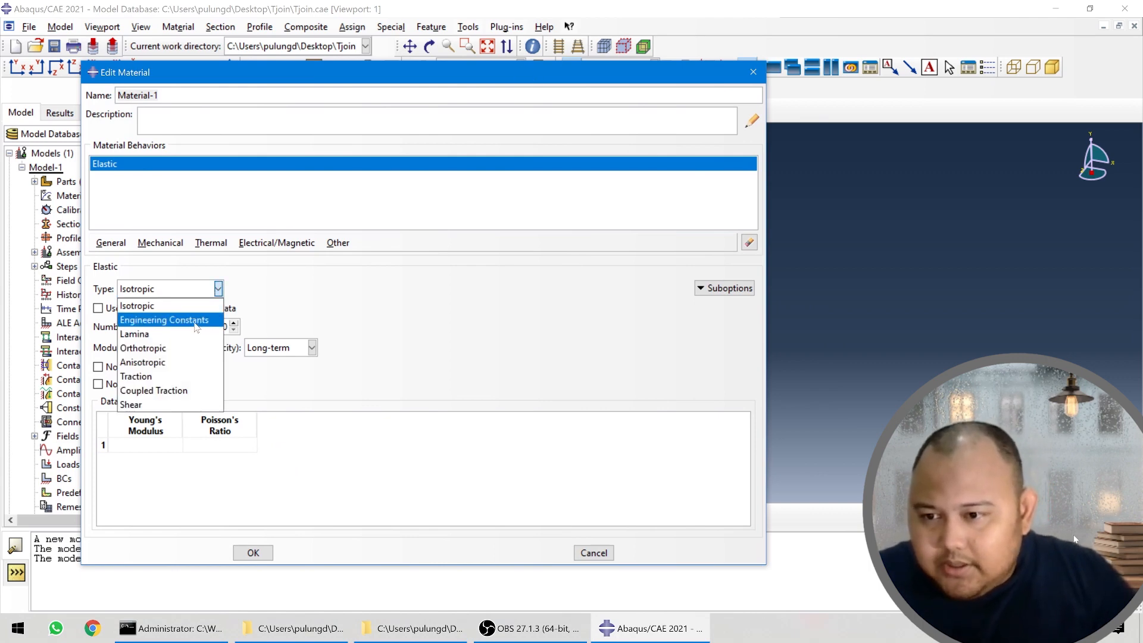
{"action": "left_click", "coordinate": [194, 322]}
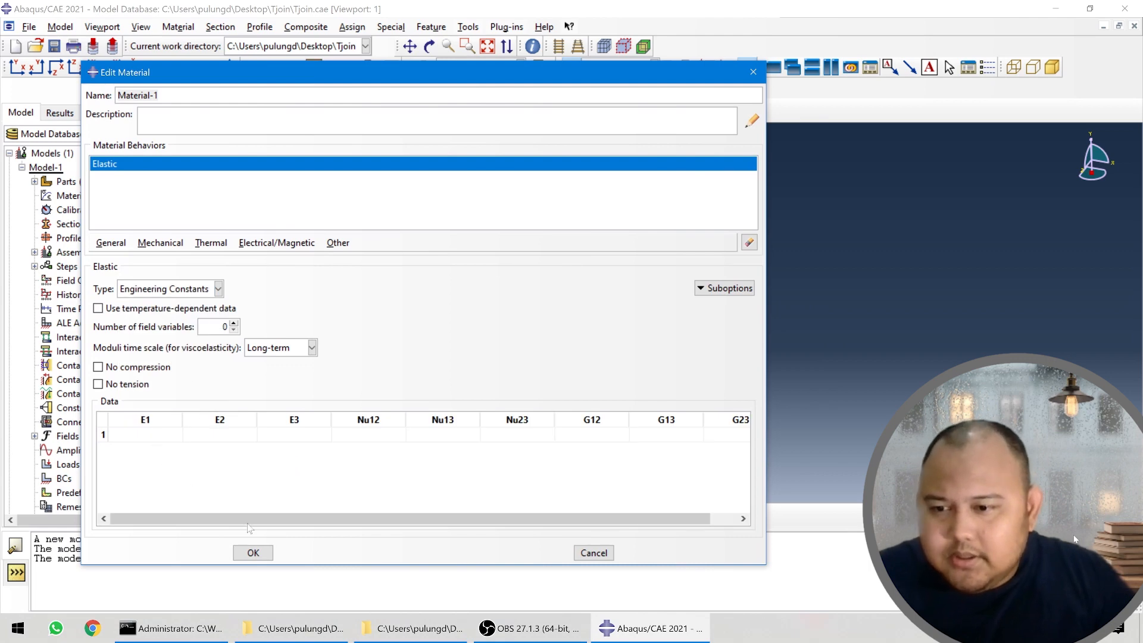
- Enter the material's elastic moduli: E1 34600, E2 4300 and E3 4300
{"action": "left_click_drag", "start_coordinate": [250, 521], "coordinate": [291, 514]}
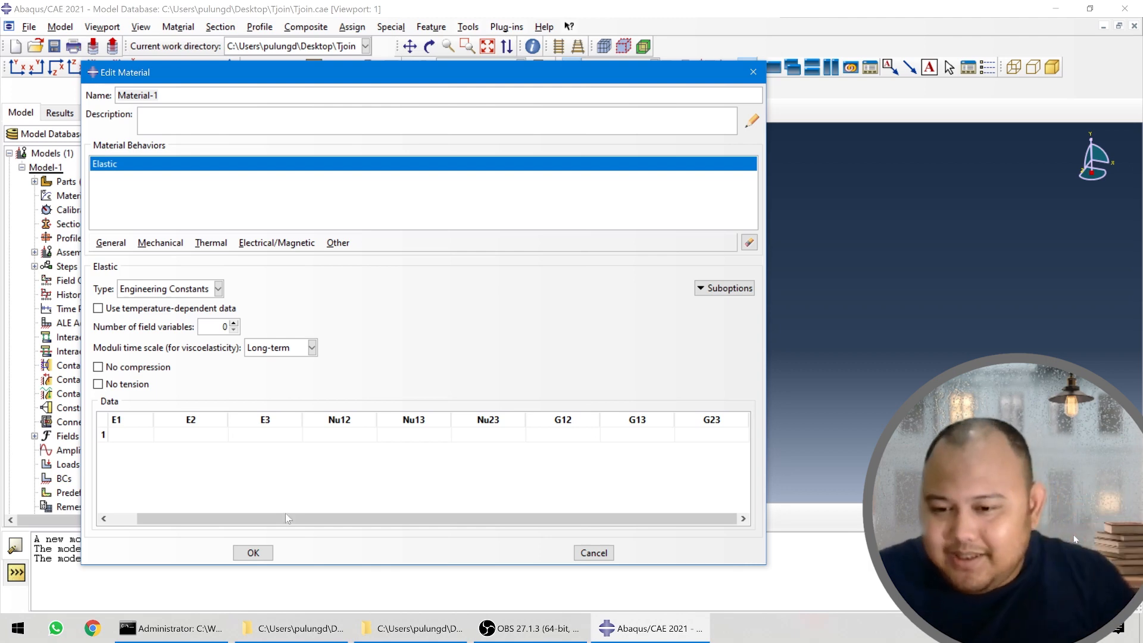
{"action": "left_click_drag", "start_coordinate": [270, 525], "coordinate": [182, 511]}
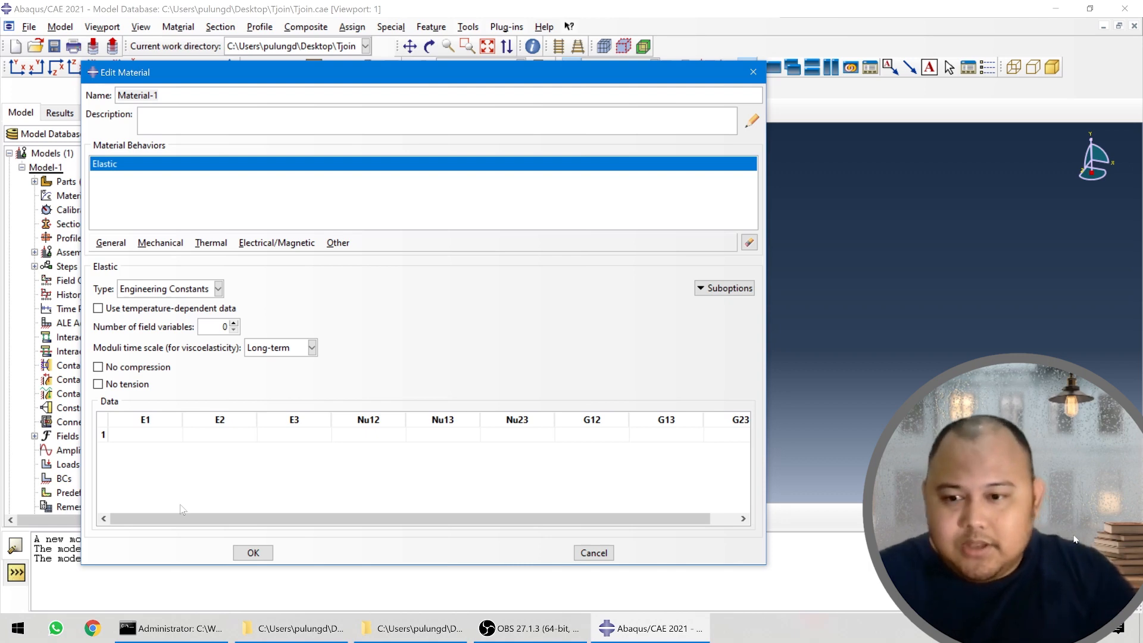
{"action": "left_click", "coordinate": [142, 437]}
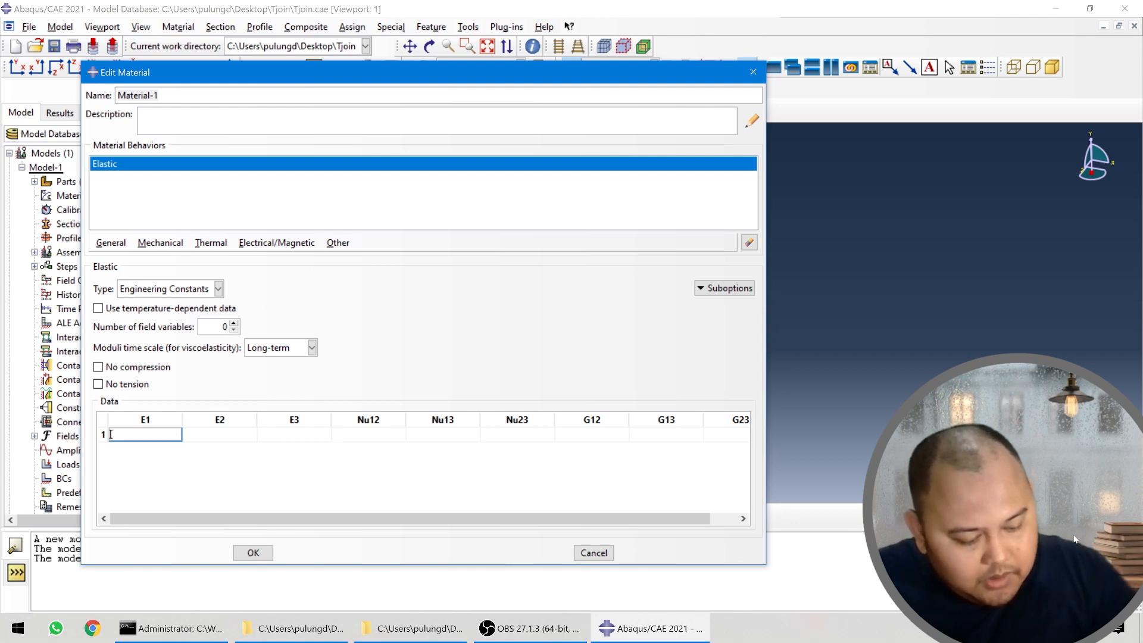
{"action": "type", "text": "1460"}
{"action": "key", "text": "Tab"}
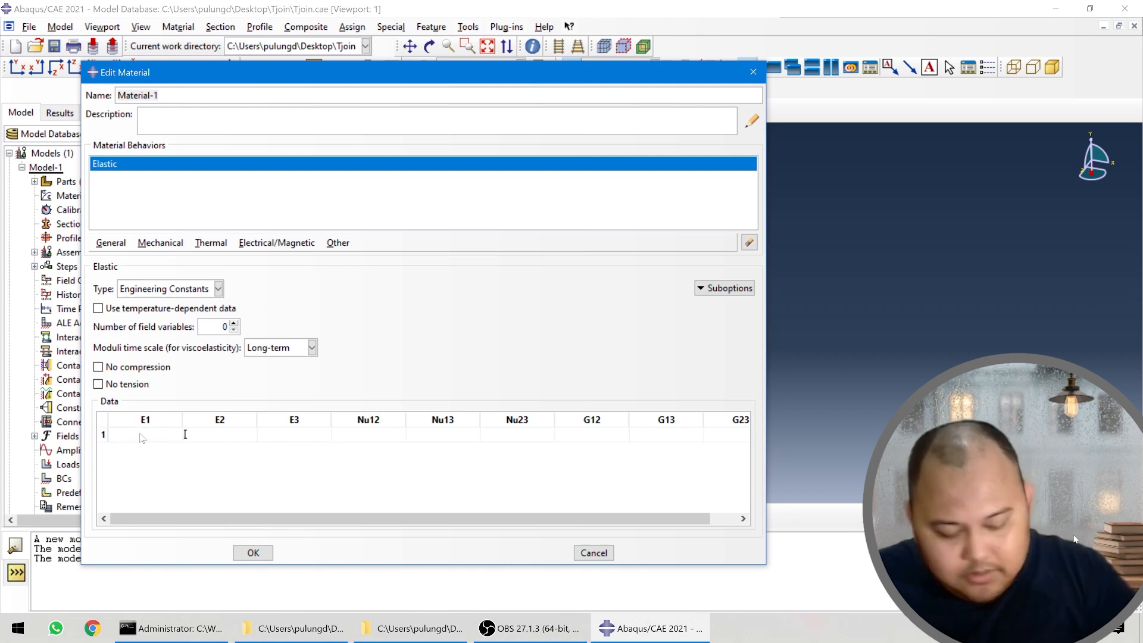
{"action": "type", "text": "4300"}
{"action": "key", "text": "Tab"}
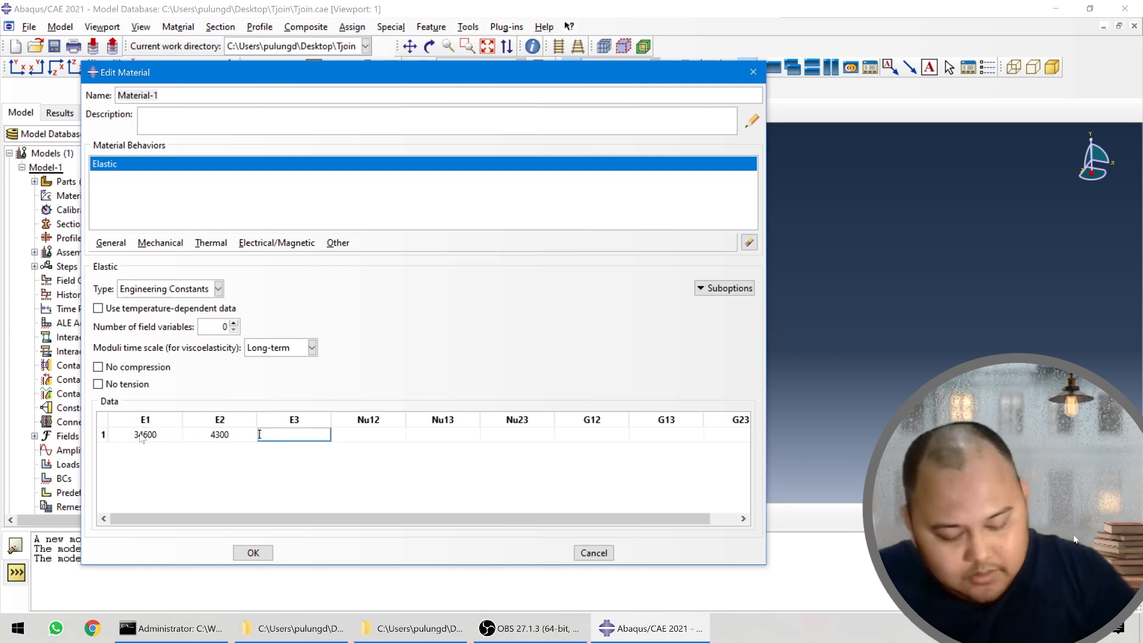
{"action": "type", "text": "4300"}
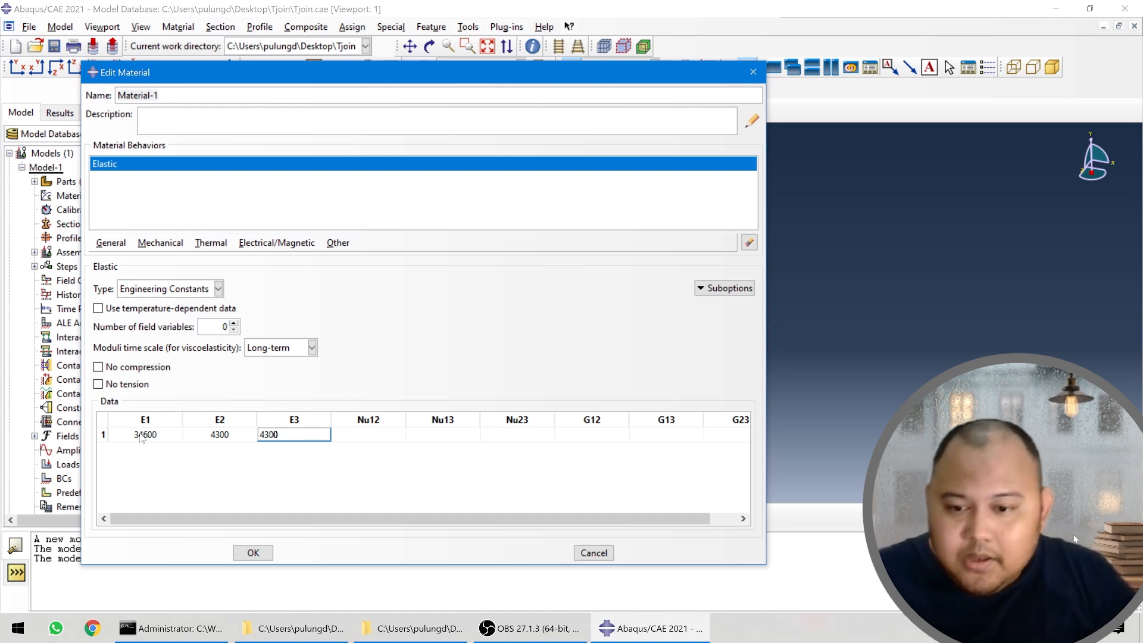
{"action": "key", "text": "Tab"}
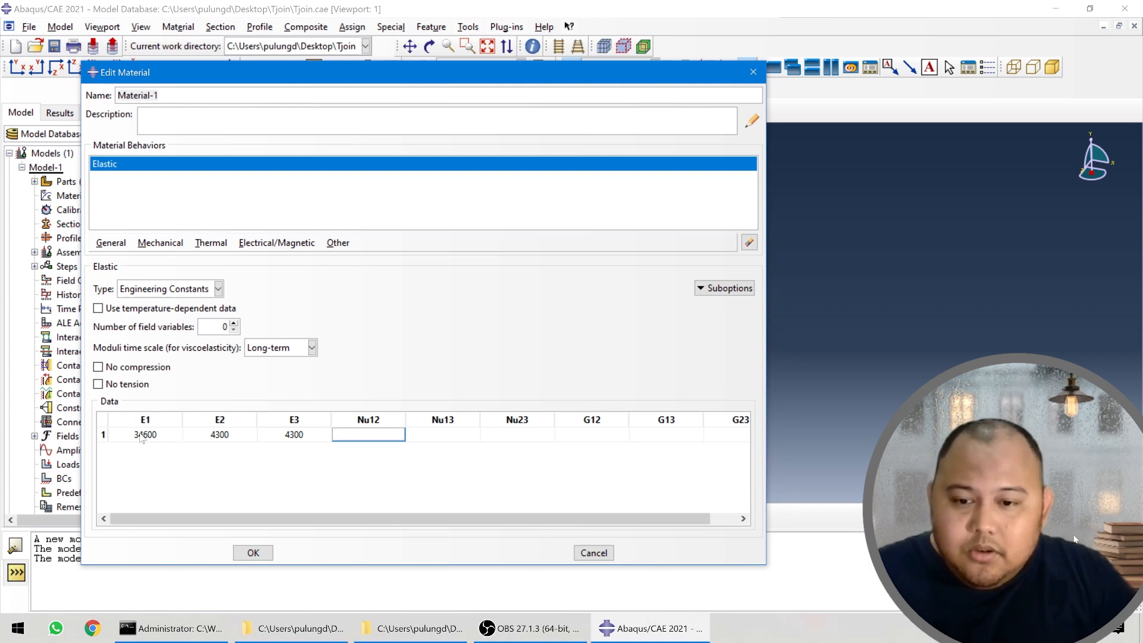
- Enter the material's Poisson's ratios: Nu12 0.38, Nu13 0.38 and Nu23 0.4
{"action": "type", "text": "0.38"}
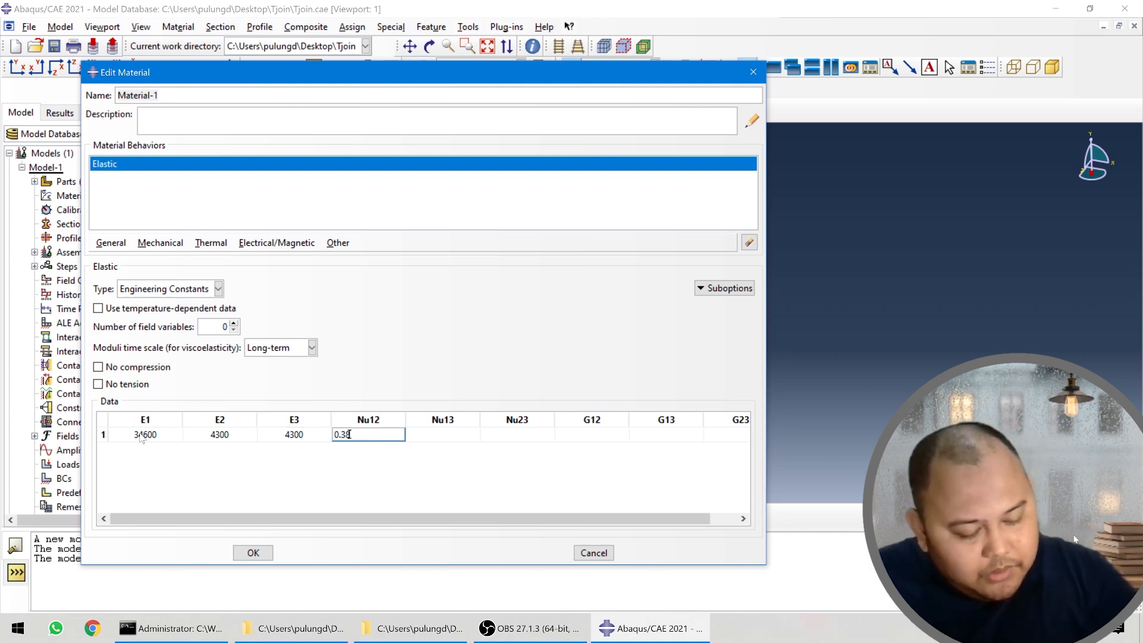
{"action": "key", "text": "Tab"}
{"action": "type", "text": "0.38"}
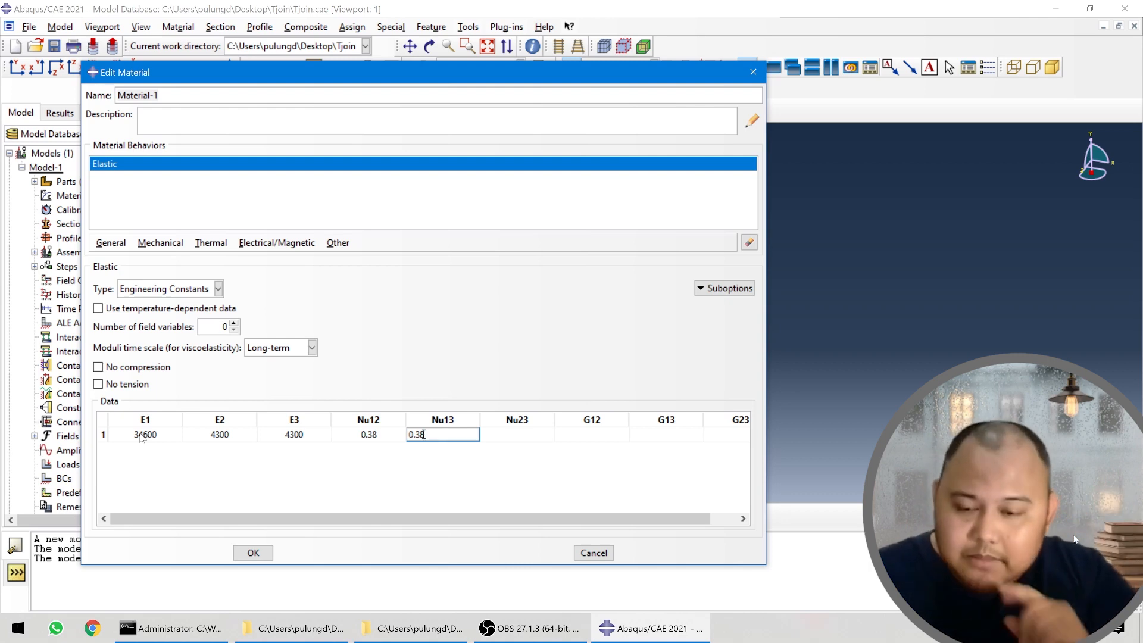
{"action": "key", "text": "Tab"}
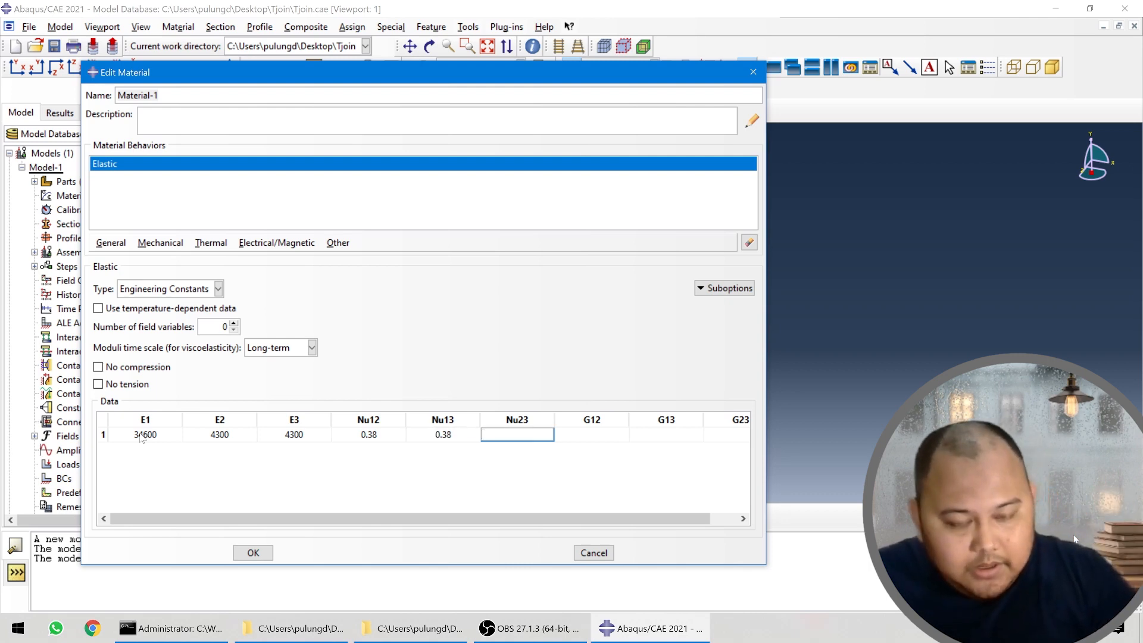
{"action": "type", "text": "0.4"}
{"action": "key", "text": "Tab"}
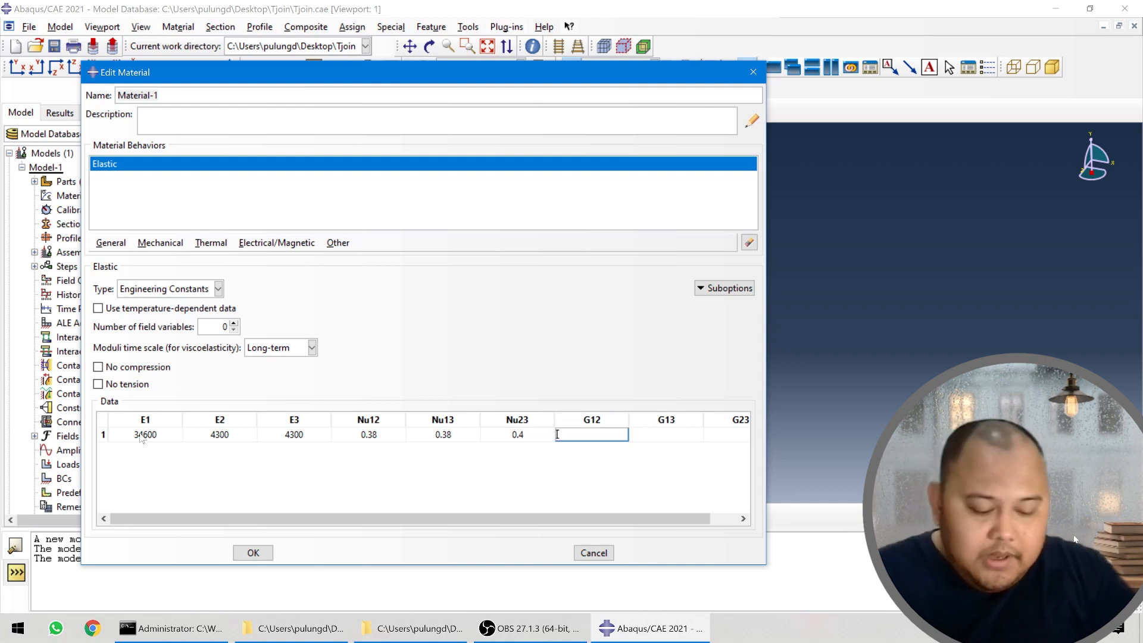
- Enter the material's shear moduli: G12 1700, G13 1700 and G23 1450
{"action": "key", "text": "Tab"}
{"action": "key", "text": "Tab"}
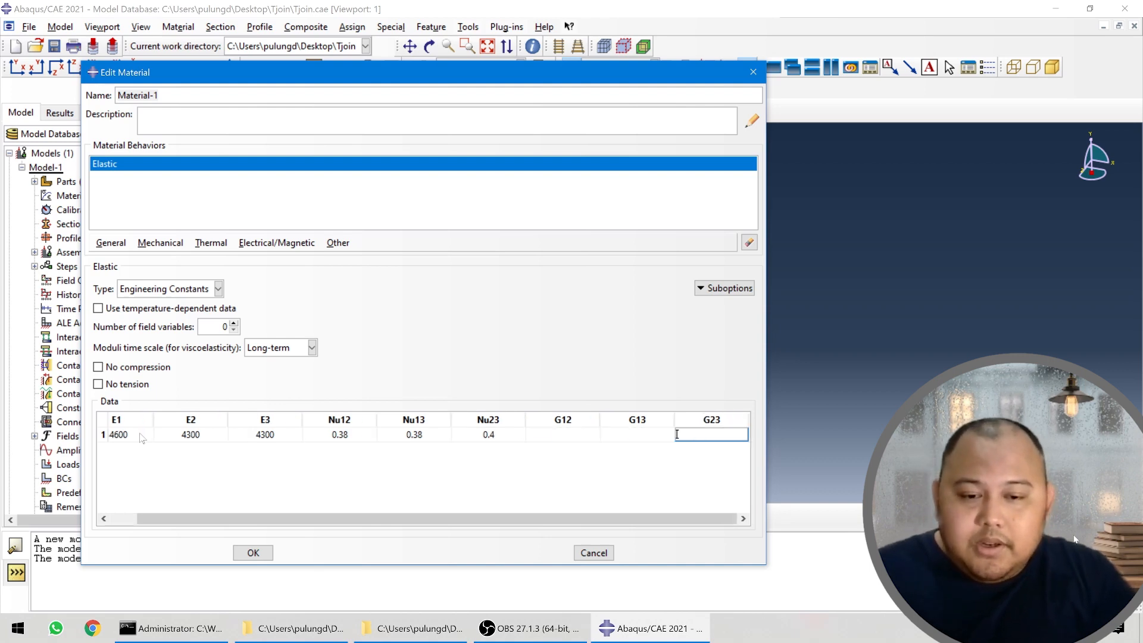
{"action": "key", "text": "shift+Tab"}
{"action": "key", "text": "shift+Tab"}
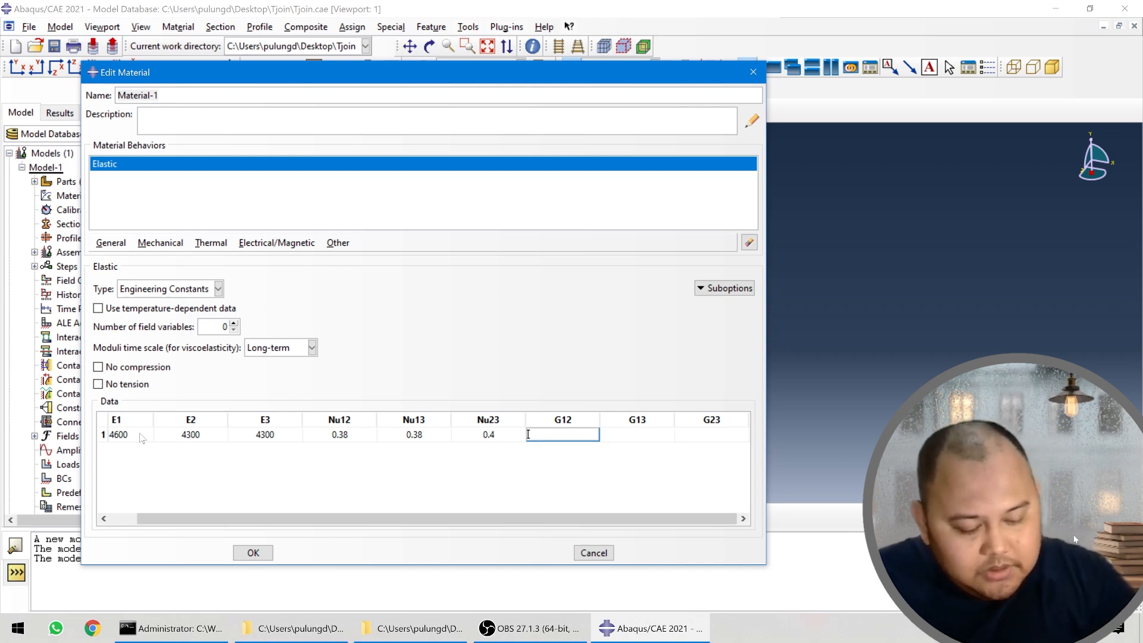
{"action": "type", "text": "1700"}
{"action": "key", "text": "Tab"}
{"action": "type", "text": "1"}
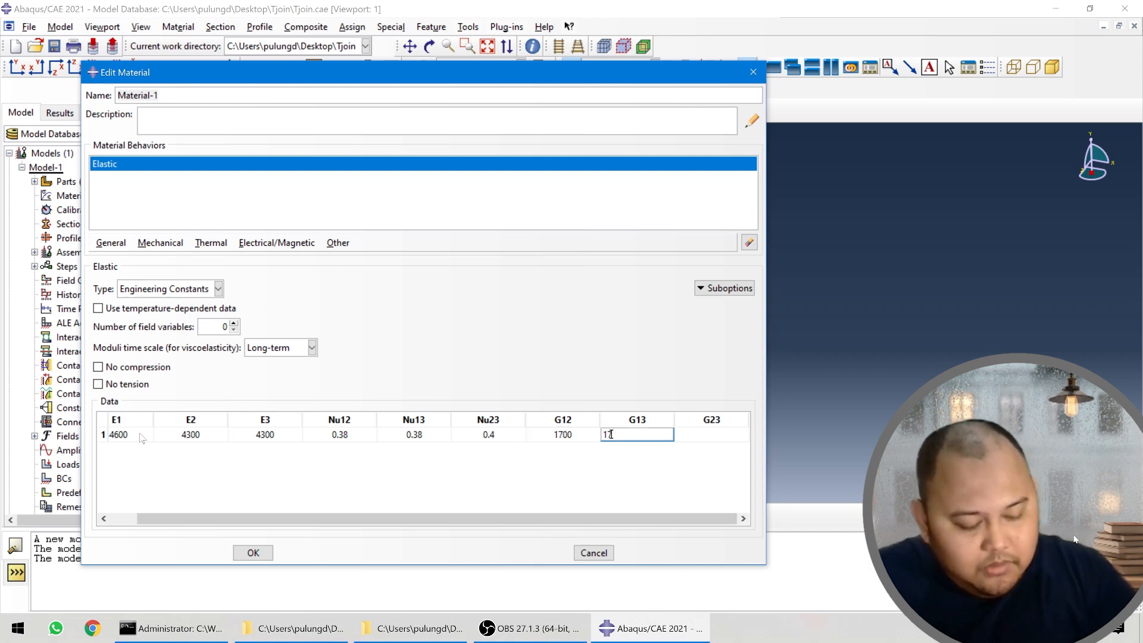
{"action": "type", "text": "700"}
{"action": "key", "text": "Tab"}
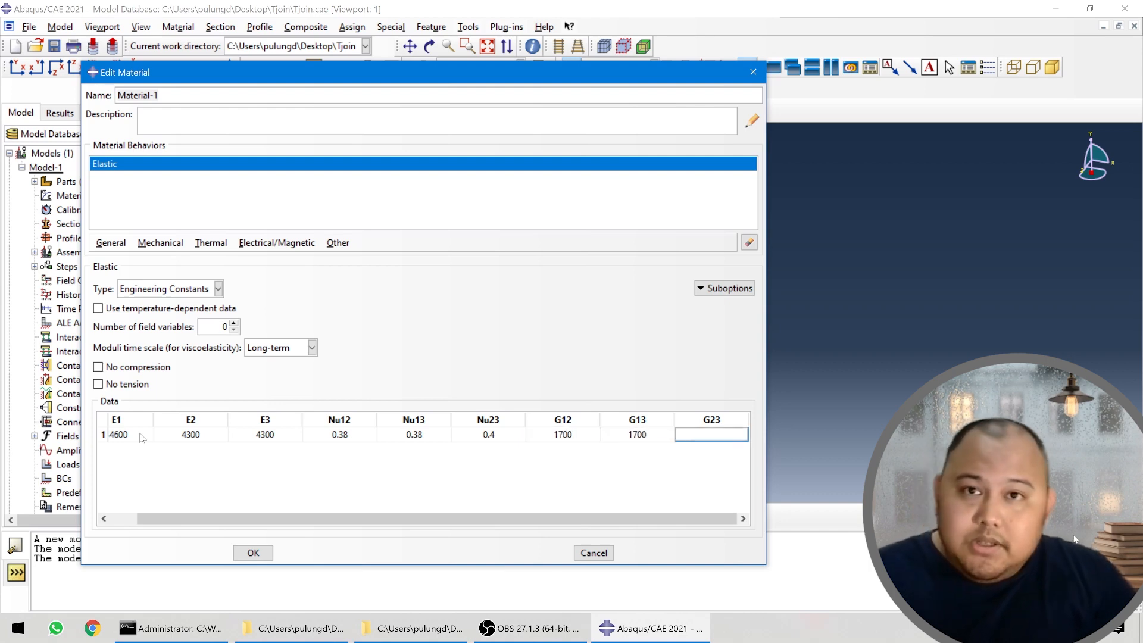
{"action": "type", "text": "1450"}
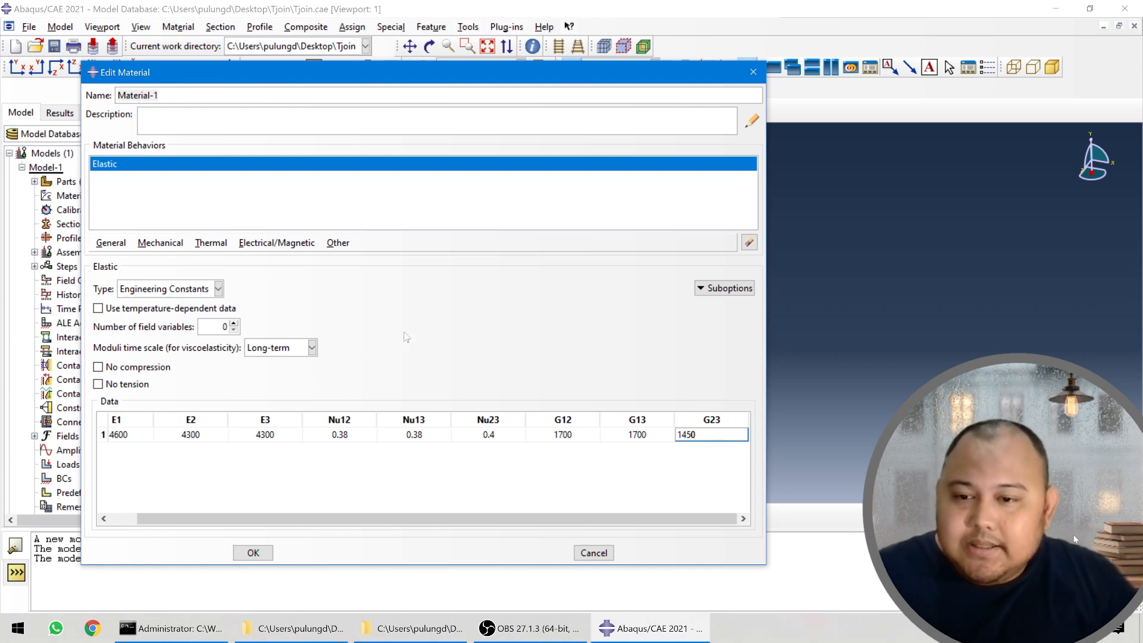
{"action": "key", "text": "Return"}
{"action": "left_click_drag", "start_coordinate": [443, 519], "coordinate": [415, 519]}
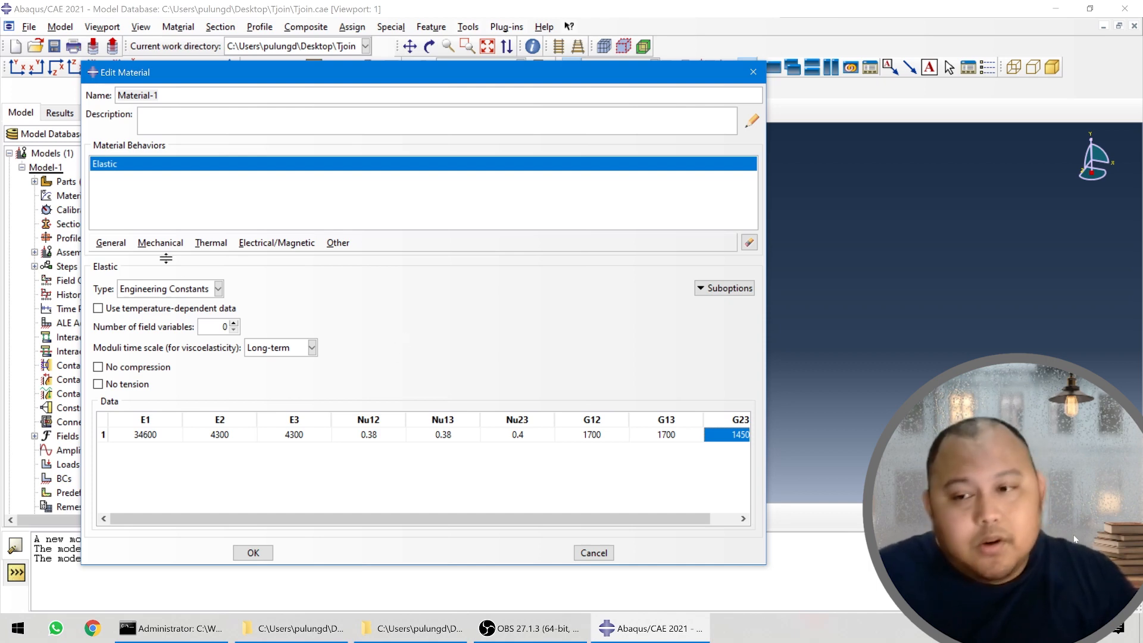
- Look at the mechanical damage behaviors offered for fiber-reinforced composites without adding one to the material
{"action": "left_click", "coordinate": [161, 244]}
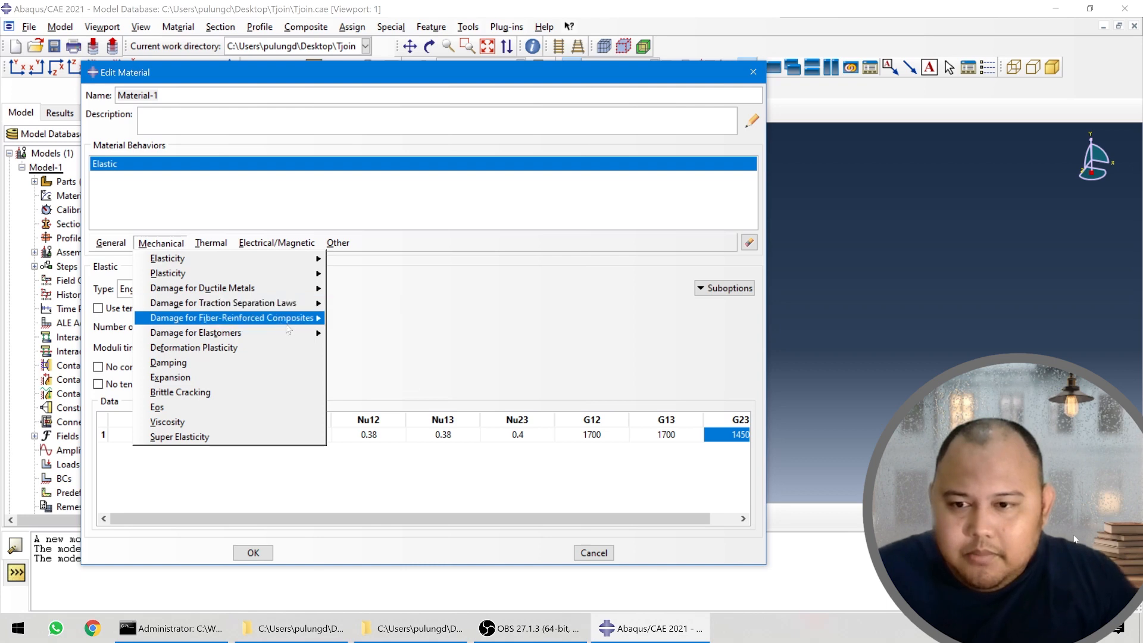
{"action": "mouse_move", "coordinate": [315, 322]}
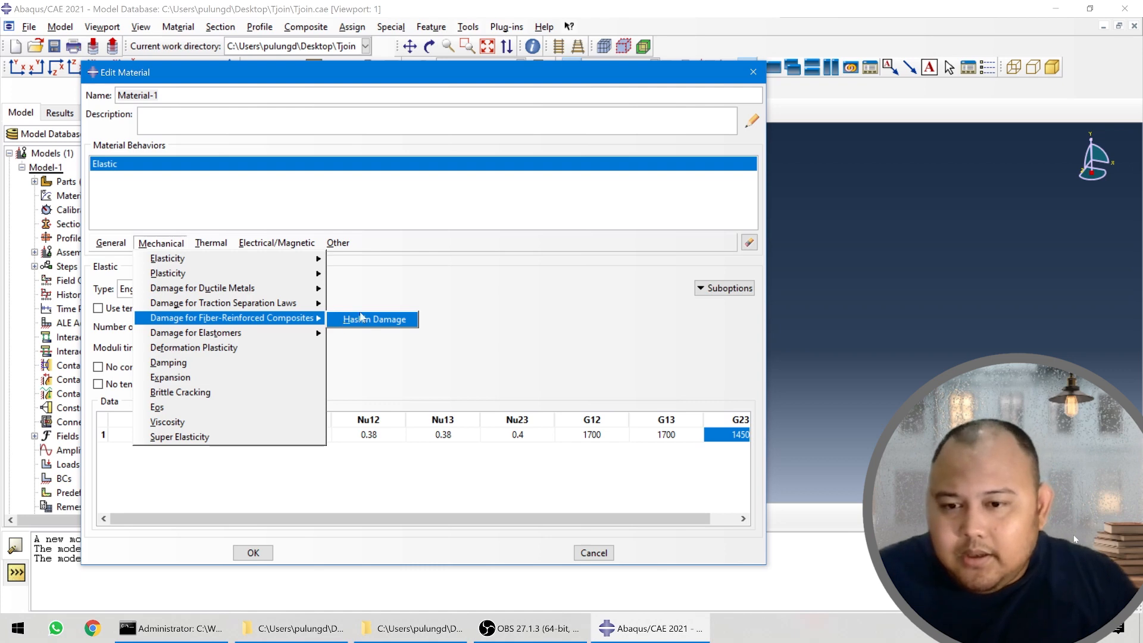
{"action": "left_click", "coordinate": [438, 287]}
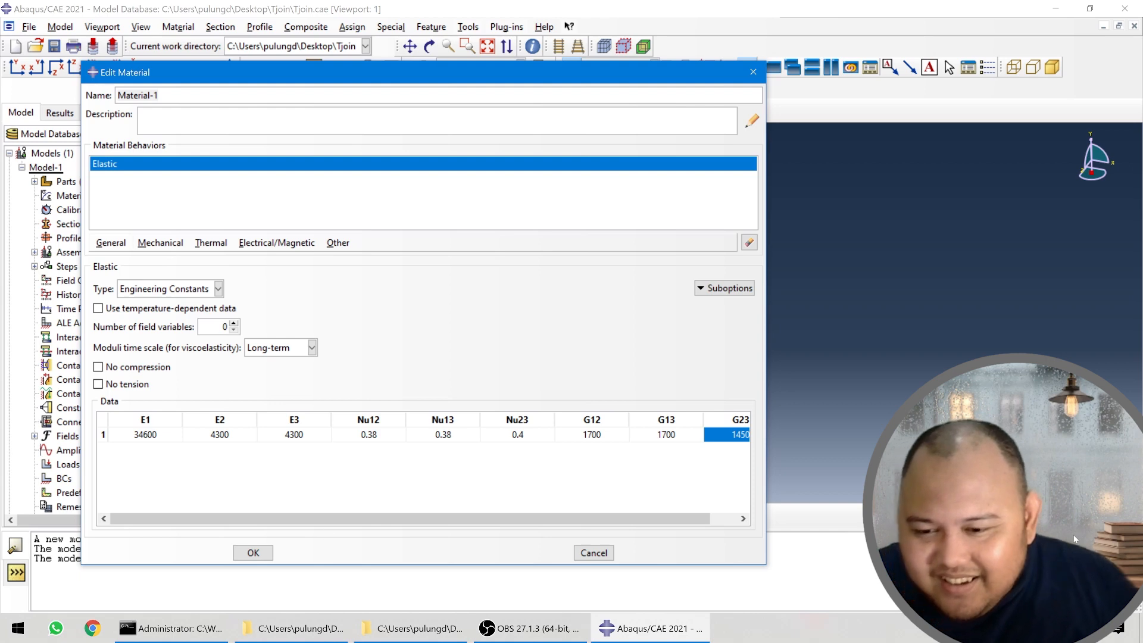
- Confirm the material and create a solid, homogeneous section that uses Material-1
{"action": "left_click", "coordinate": [253, 553]}
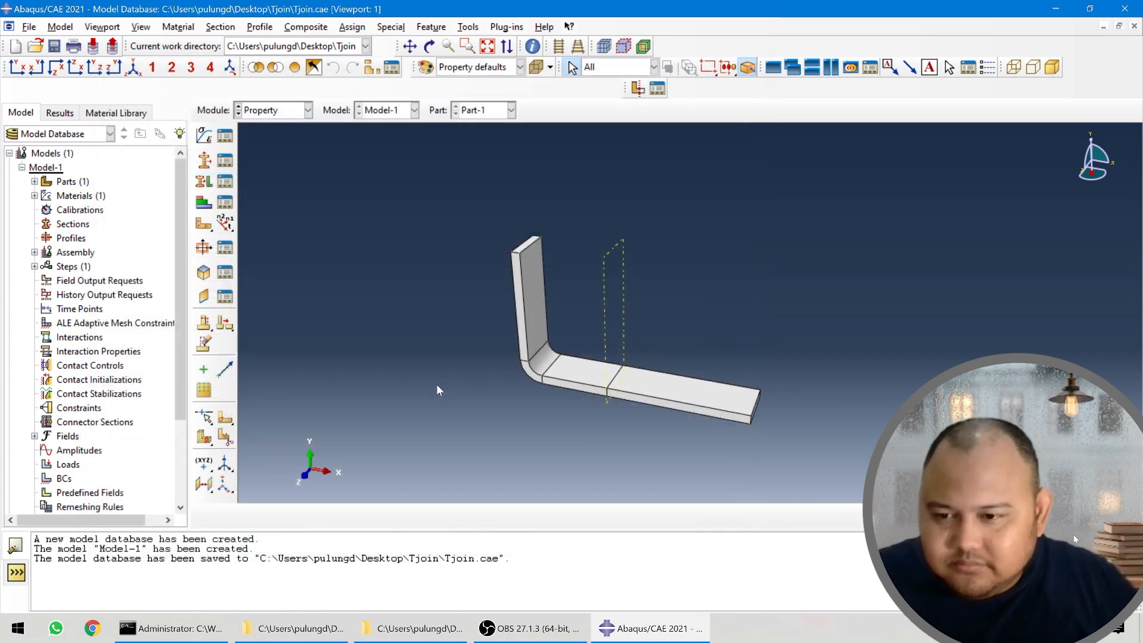
{"action": "left_click", "coordinate": [204, 160]}
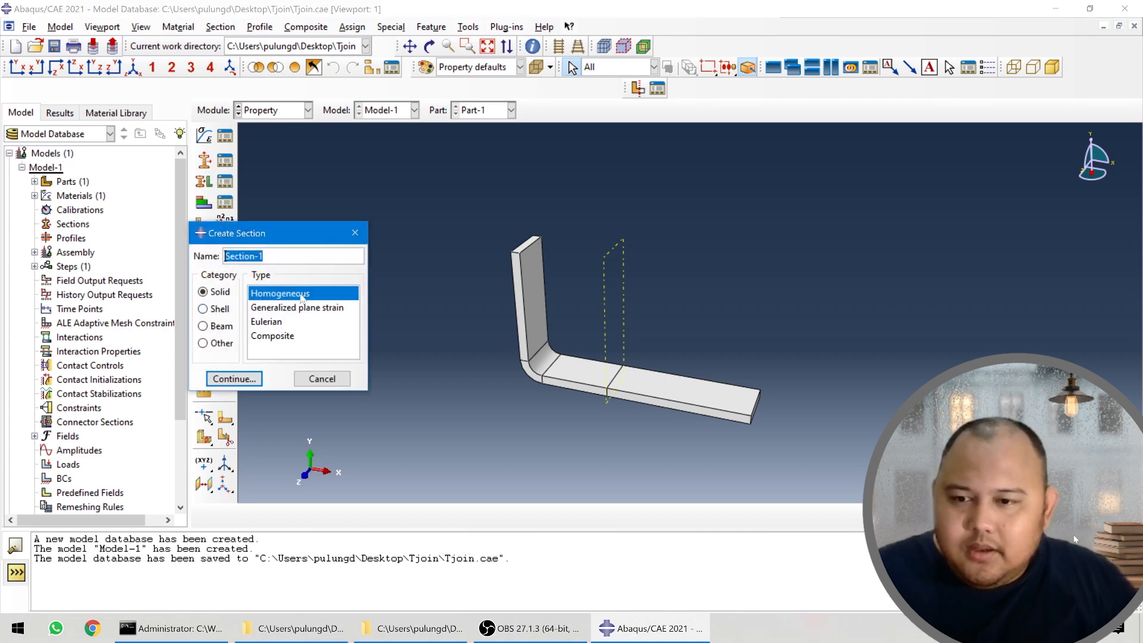
{"action": "left_click", "coordinate": [235, 379]}
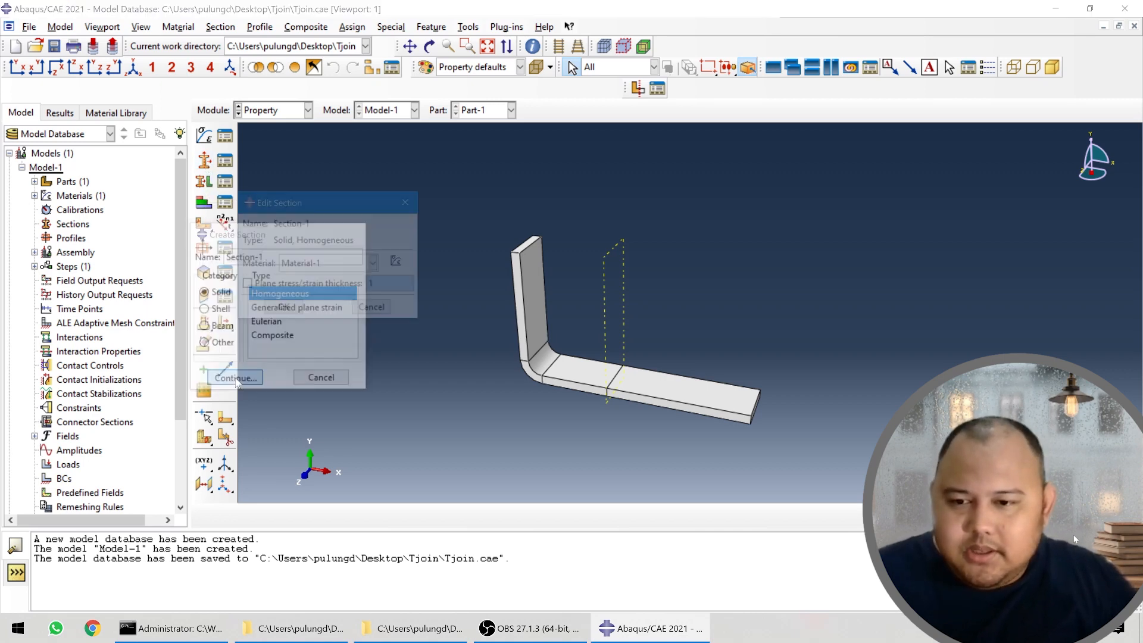
{"action": "left_click", "coordinate": [285, 310]}
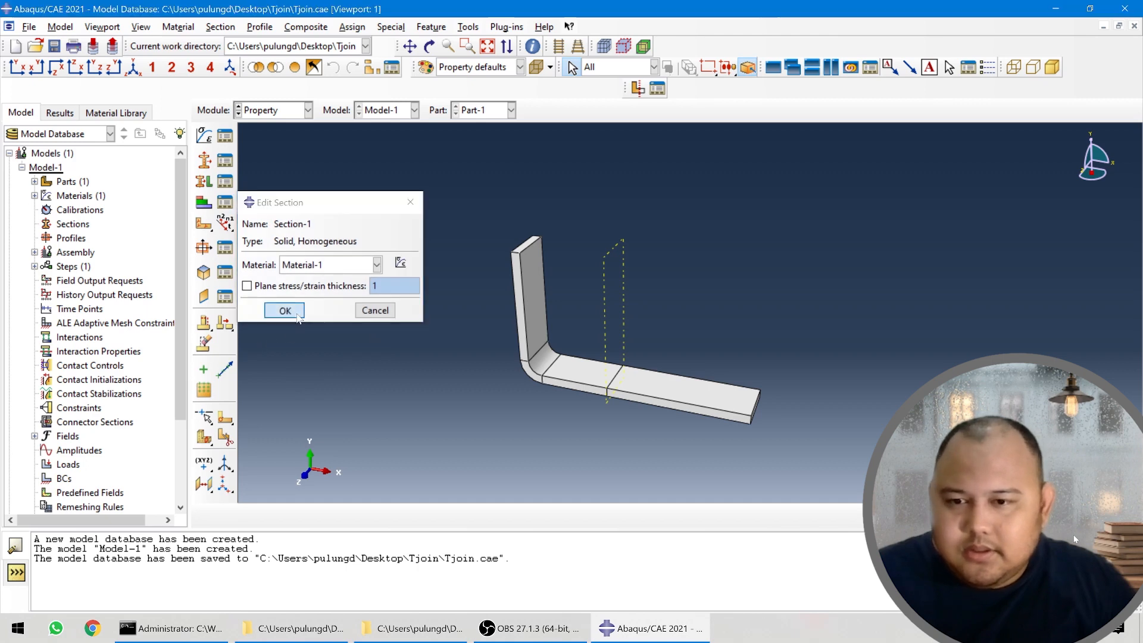
- Assign the solid homogeneous section to all cells of the L-shaped part, with set creation enabled
{"action": "left_click", "coordinate": [206, 182]}
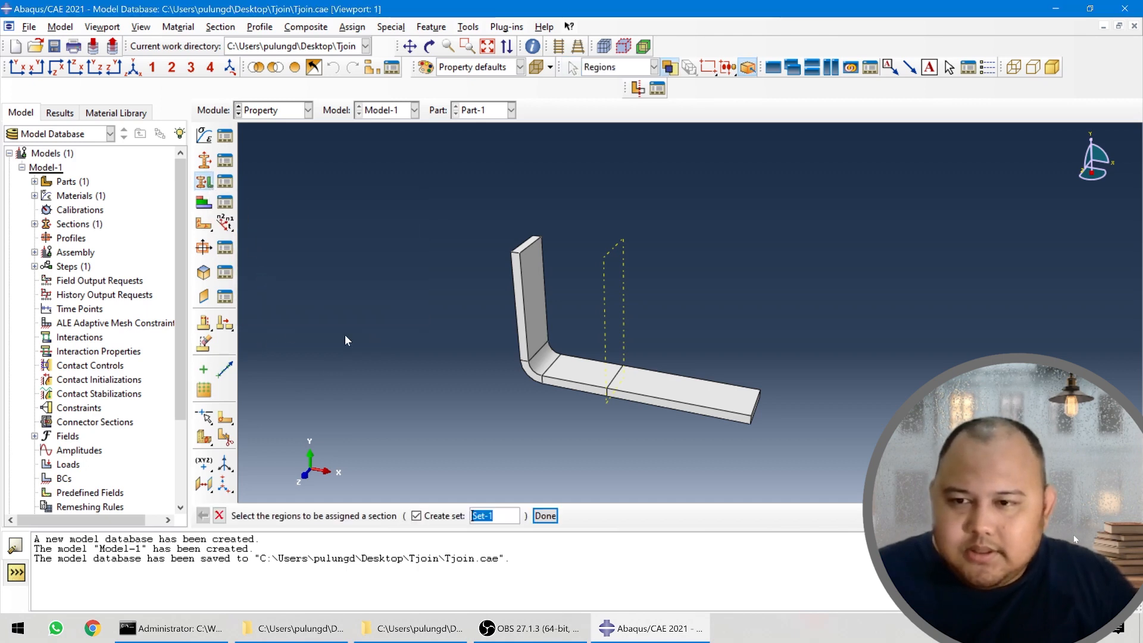
{"action": "left_click_drag", "start_coordinate": [451, 206], "coordinate": [805, 455]}
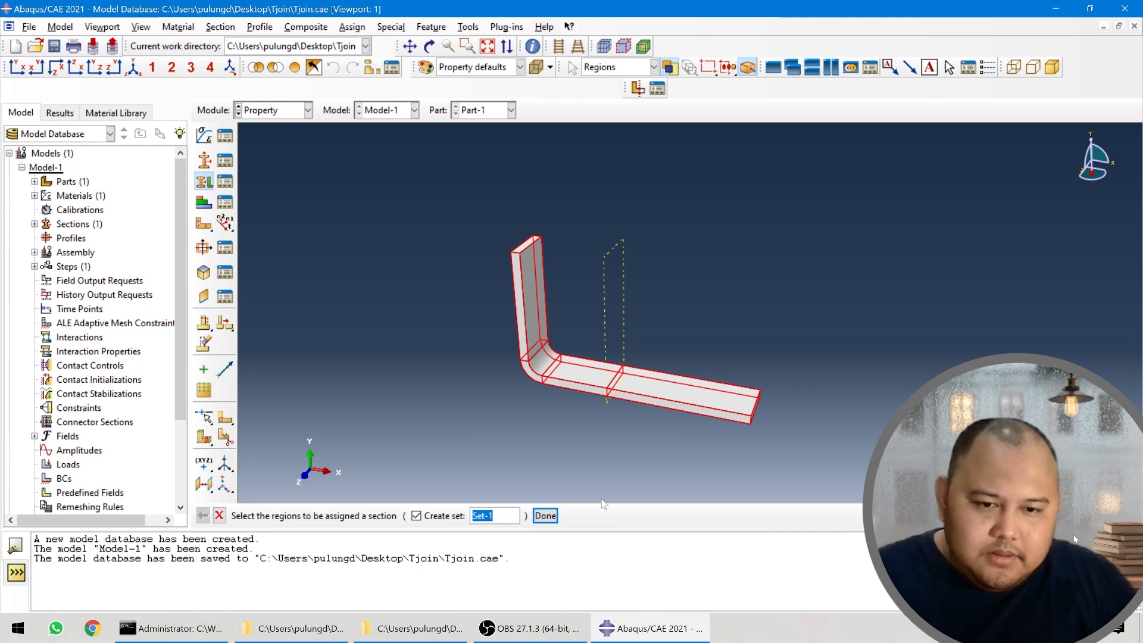
{"action": "left_click", "coordinate": [544, 515]}
{"action": "left_click", "coordinate": [54, 322]}
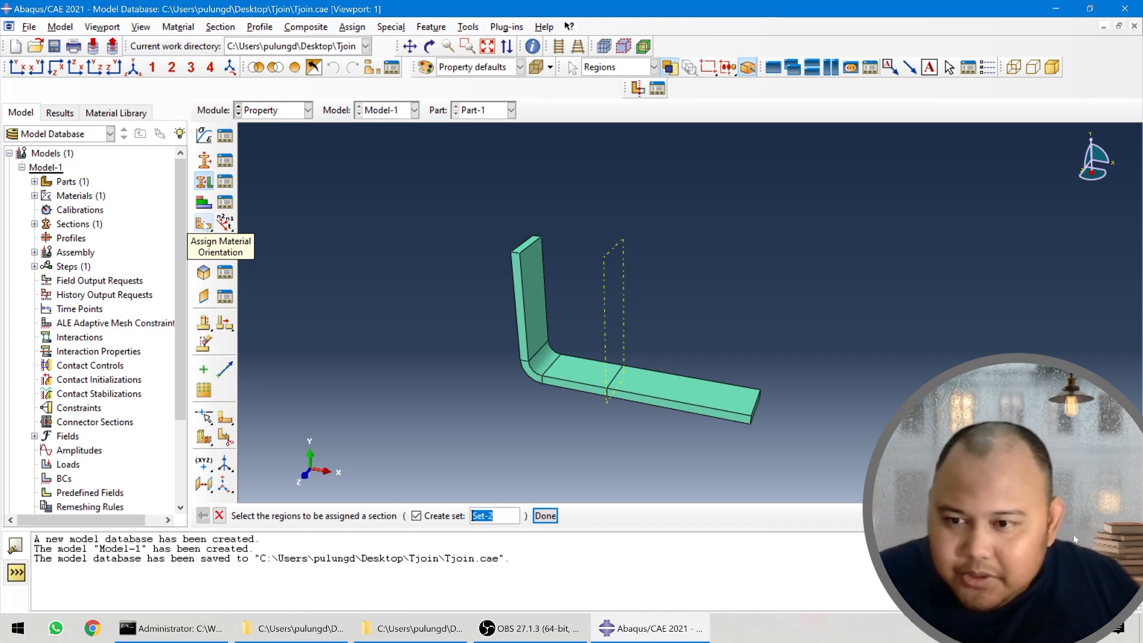
- Start a material orientation assignment for all cells of the part, using the default orientation or other method
{"action": "left_click", "coordinate": [204, 224]}
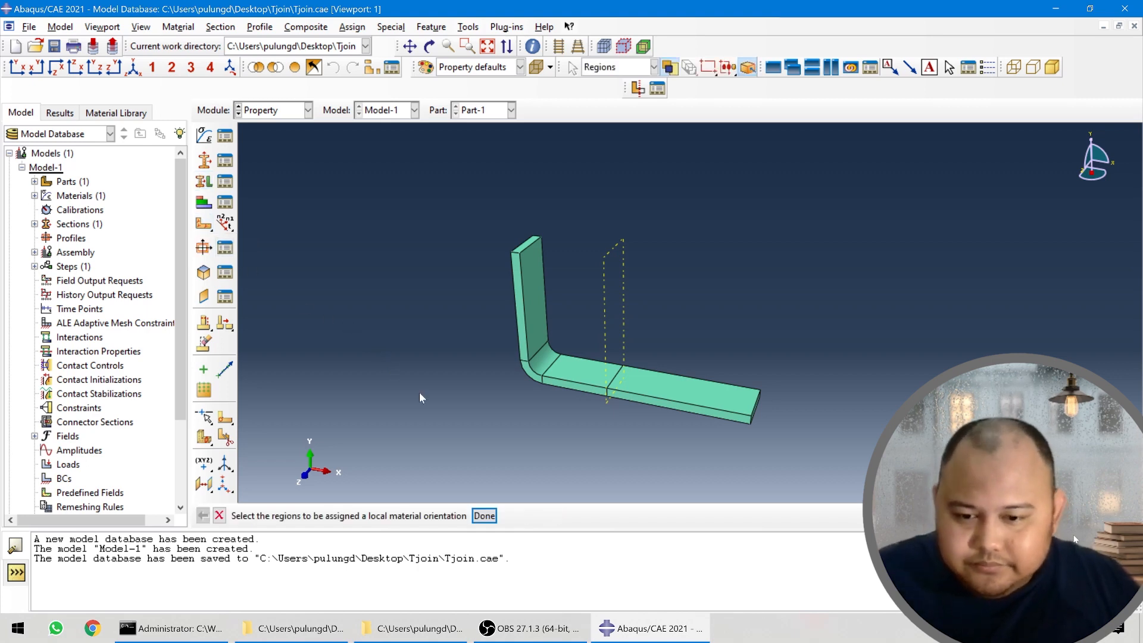
{"action": "scroll", "coordinate": [454, 369], "scroll_direction": "down", "scroll_amount": 1}
{"action": "left_click_drag", "start_coordinate": [430, 223], "coordinate": [804, 487]}
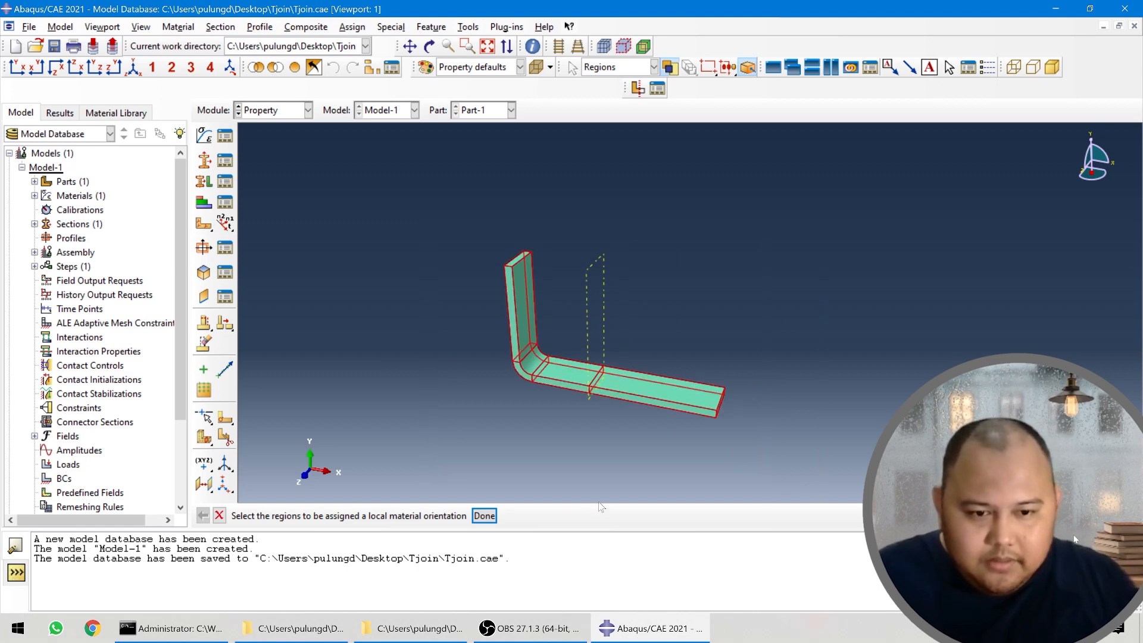
{"action": "left_click", "coordinate": [484, 517]}
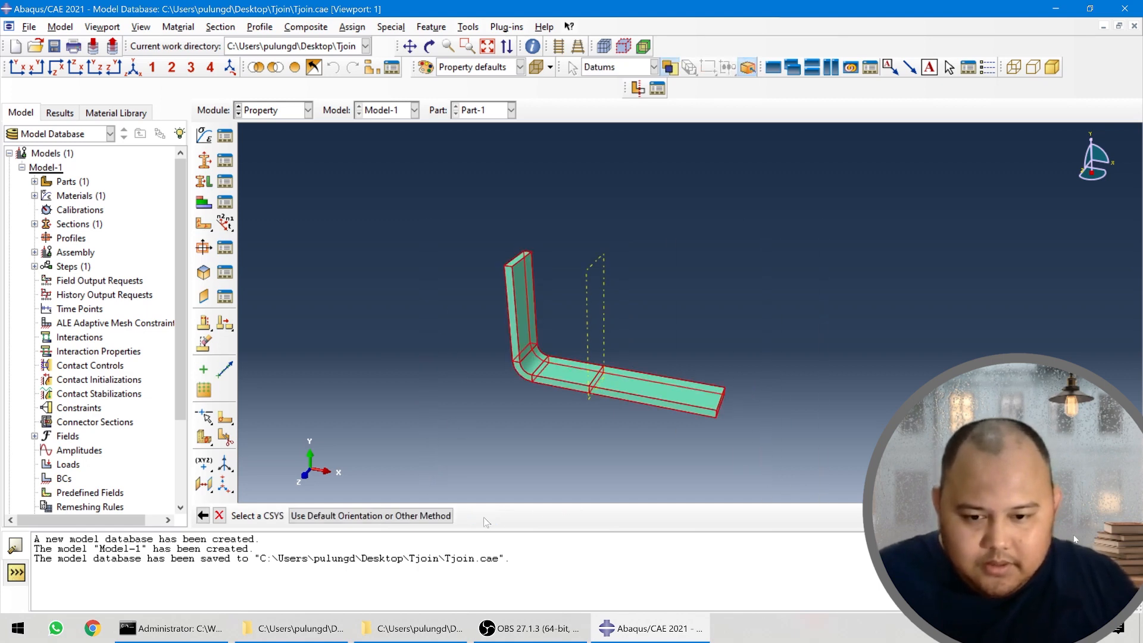
{"action": "left_click", "coordinate": [426, 518]}
- Set the definition of the L-shaped part's material orientation to Discrete
{"action": "scroll", "coordinate": [534, 322], "scroll_direction": "up", "scroll_amount": 2}
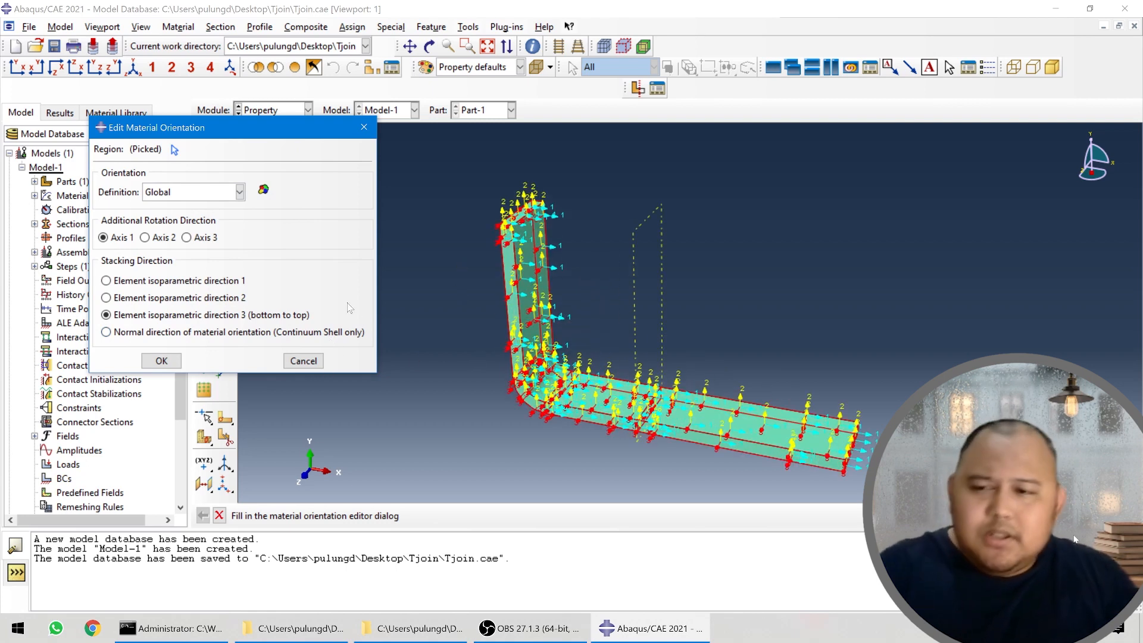
{"action": "scroll", "coordinate": [585, 269], "scroll_direction": "up", "scroll_amount": 1}
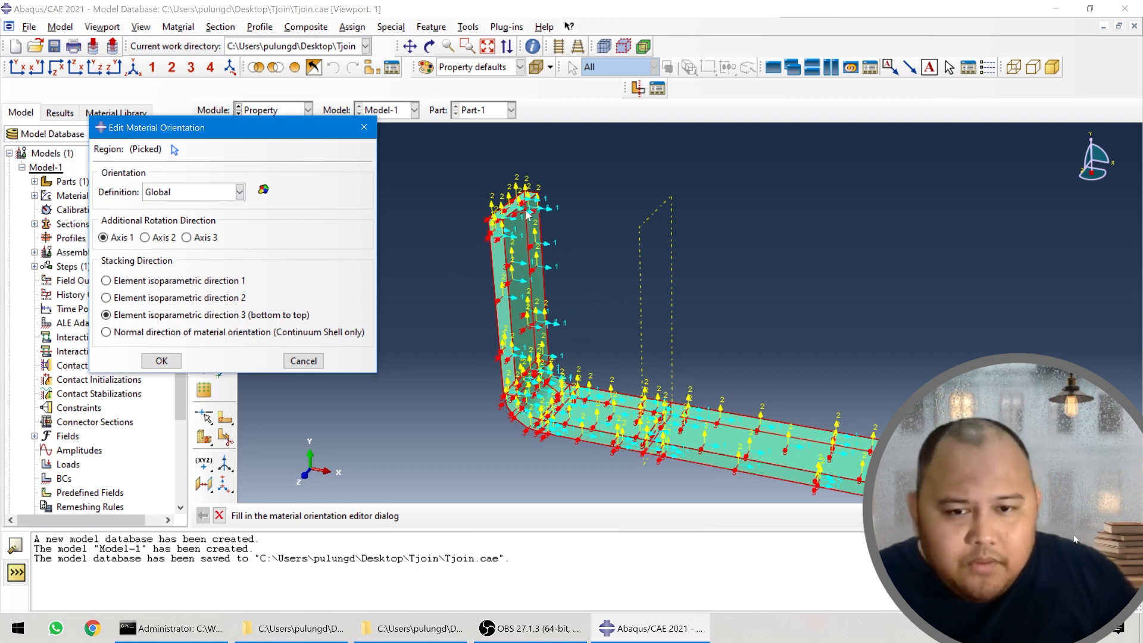
{"action": "scroll", "coordinate": [534, 228], "scroll_direction": "up", "scroll_amount": 1}
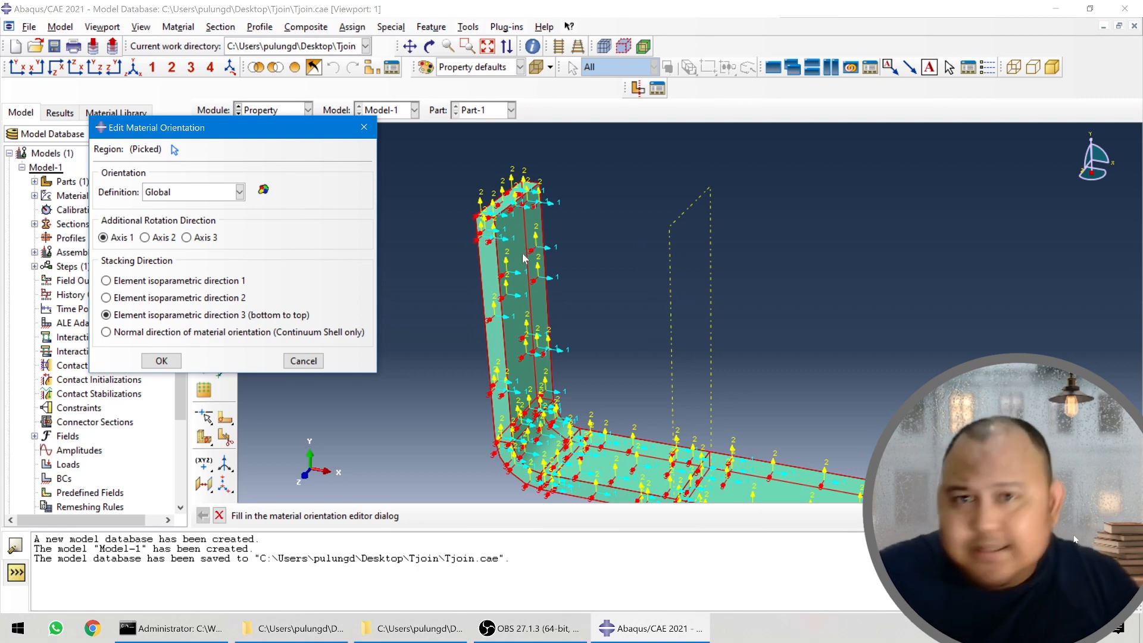
{"action": "scroll", "coordinate": [522, 129], "scroll_direction": "down", "scroll_amount": 1}
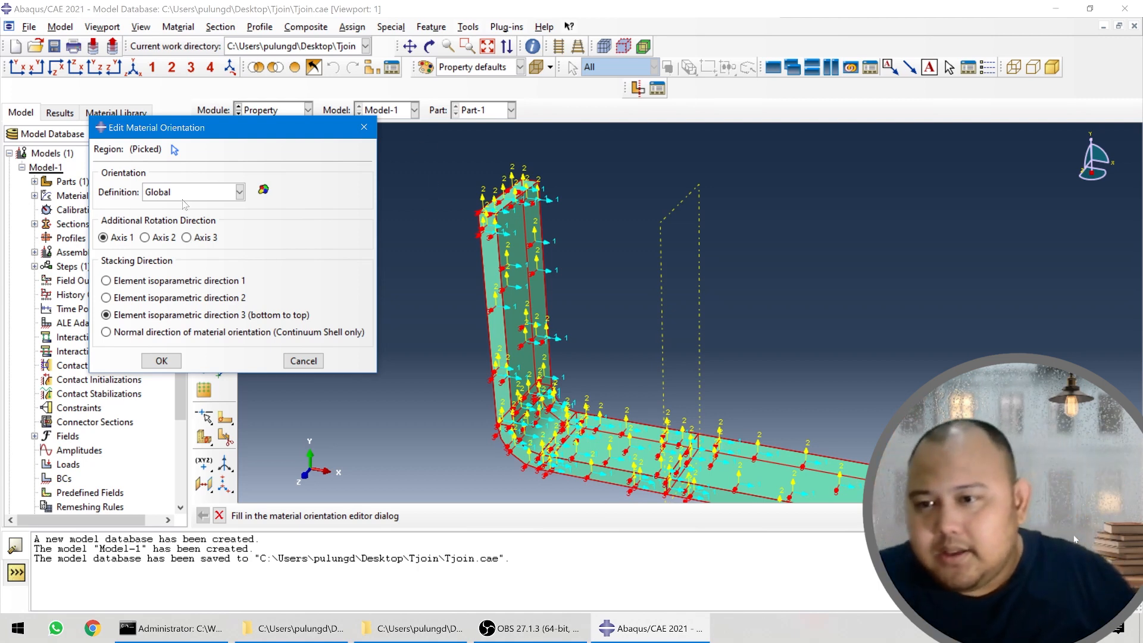
{"action": "left_click", "coordinate": [202, 196]}
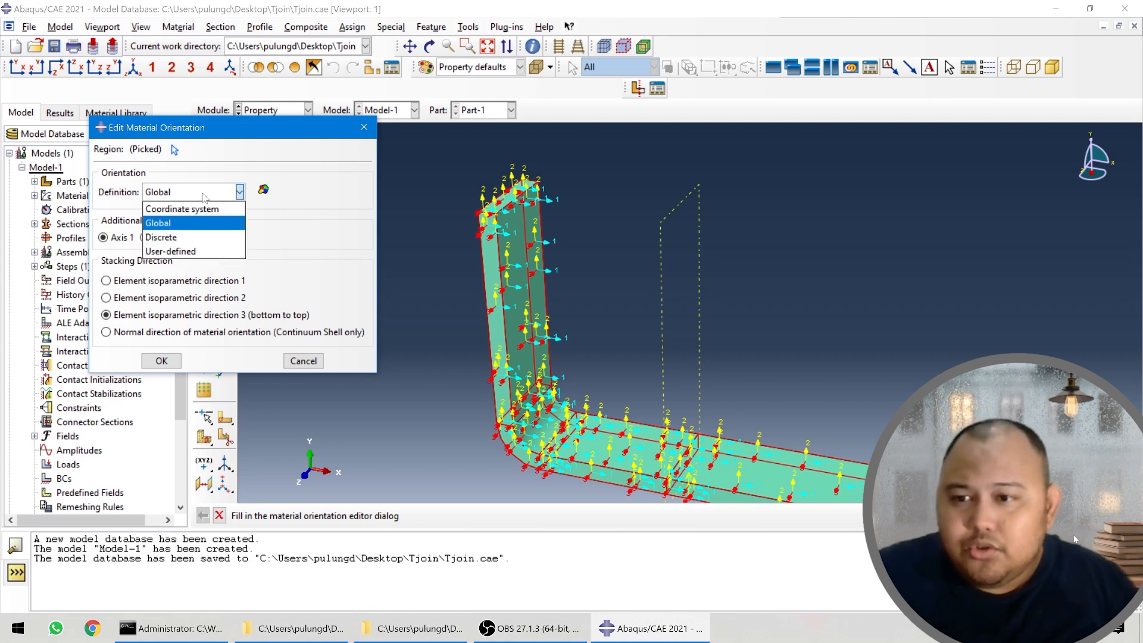
{"action": "left_click", "coordinate": [204, 238]}
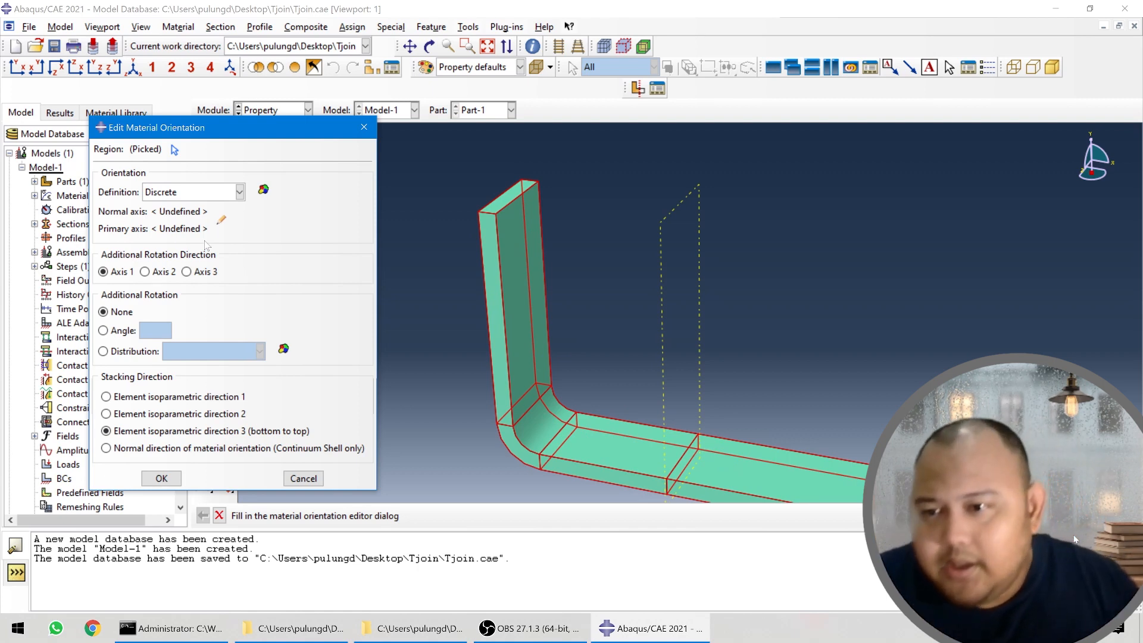
{"action": "scroll", "coordinate": [489, 241], "scroll_direction": "up", "scroll_amount": 3}
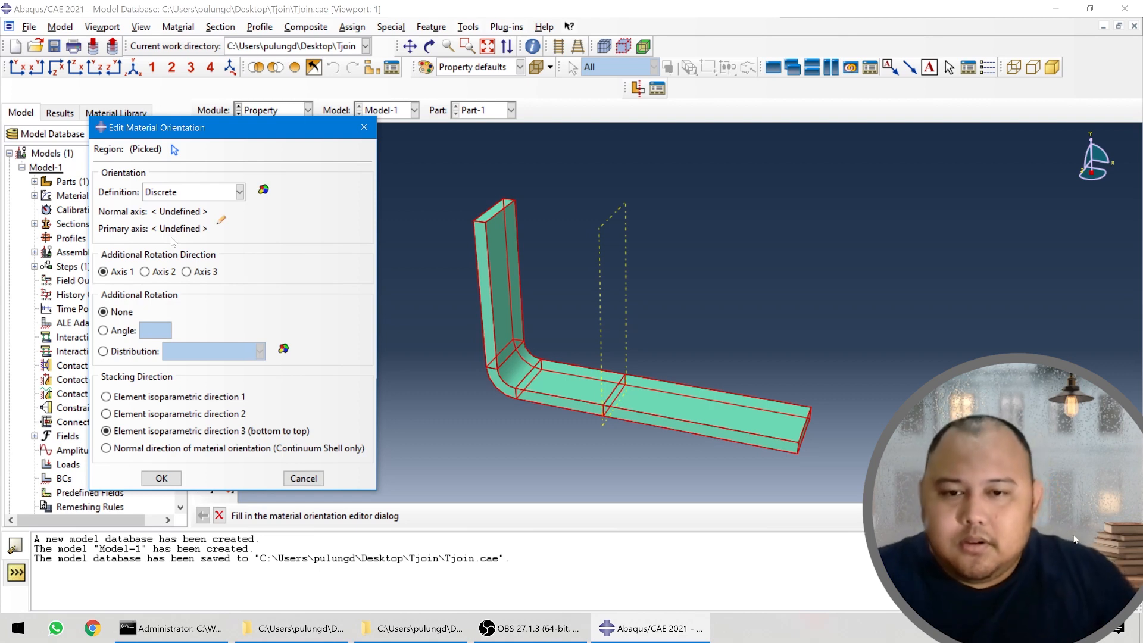
- Define the discrete orientation's normal axis as direction 3, using the inner faces of both legs and the fillet, with surface creation enabled
{"action": "left_click", "coordinate": [222, 222]}
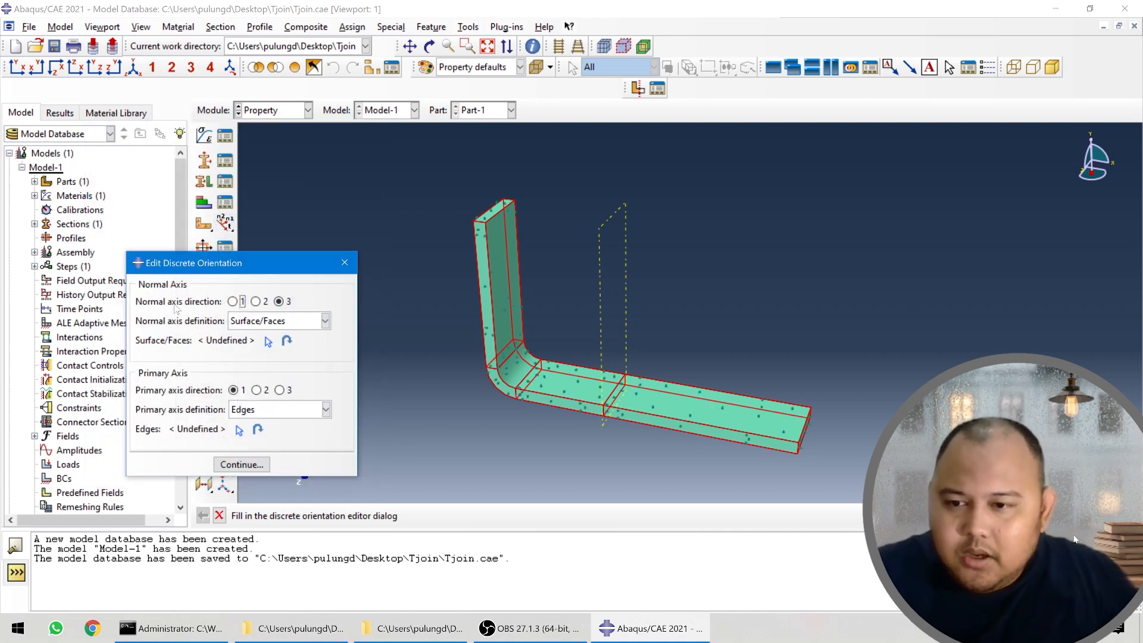
{"action": "left_click", "coordinate": [288, 303]}
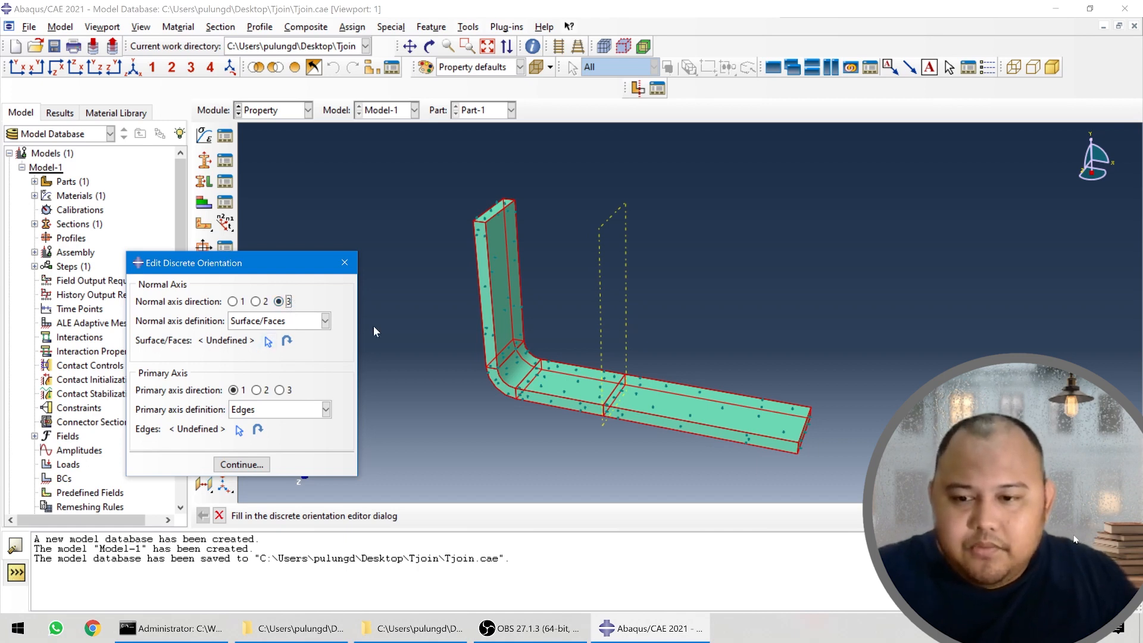
{"action": "scroll", "coordinate": [515, 295], "scroll_direction": "up", "scroll_amount": 2}
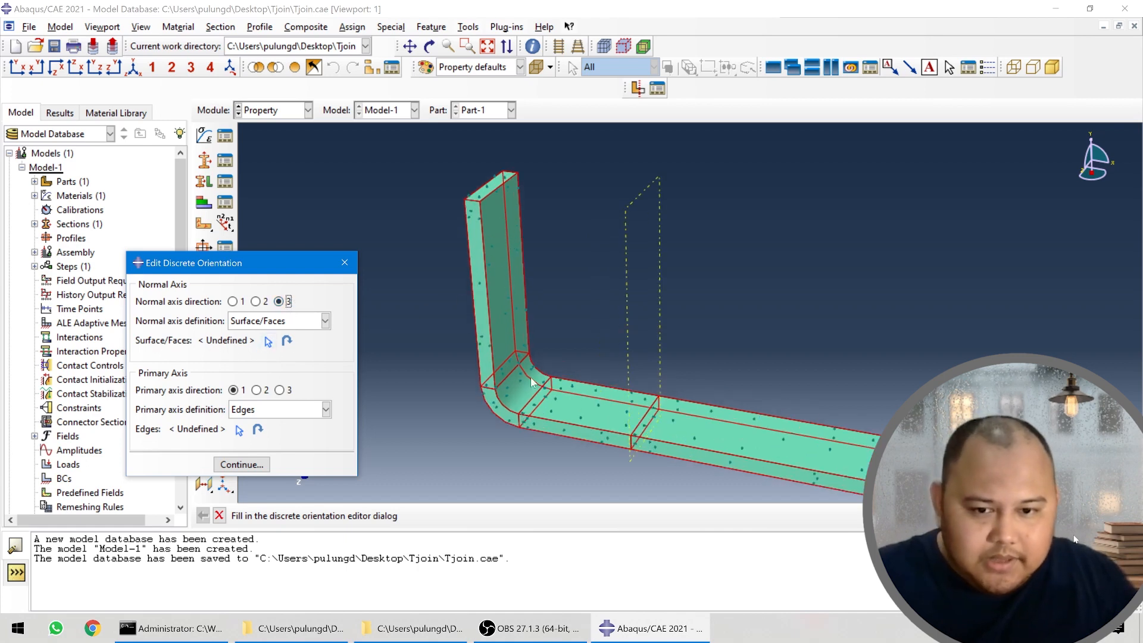
{"action": "left_click", "coordinate": [268, 342]}
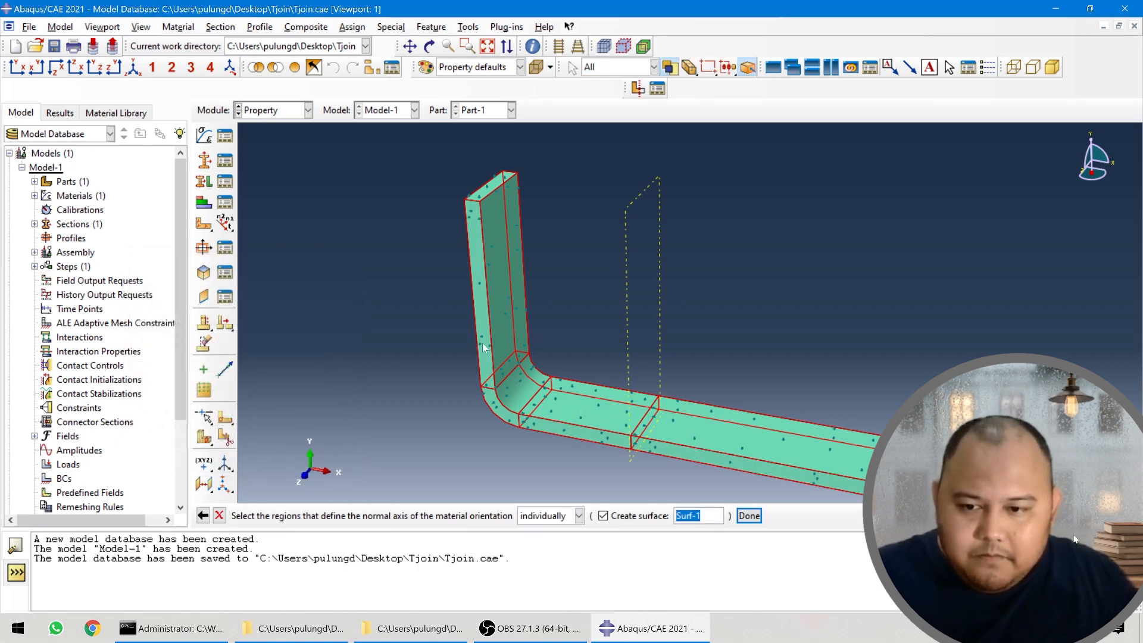
{"action": "left_click", "coordinate": [512, 318]}
{"action": "left_click", "coordinate": [528, 383], "text": "shift"}
{"action": "left_click", "coordinate": [578, 398], "text": "shift"}
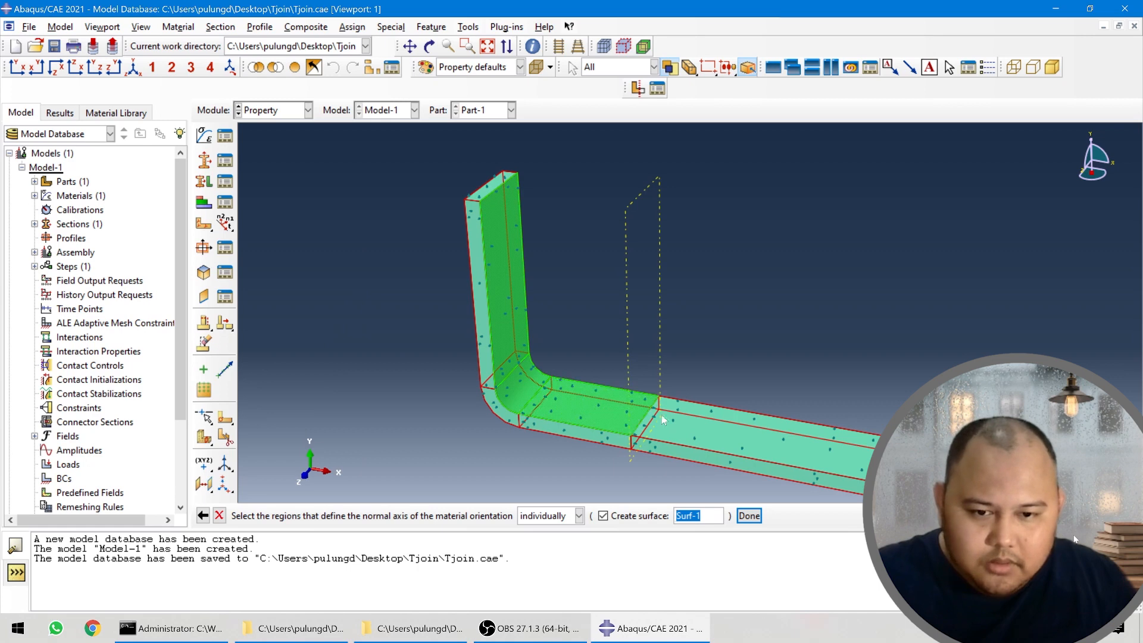
{"action": "left_click", "coordinate": [707, 419], "text": "shift"}
{"action": "left_click", "coordinate": [748, 516]}
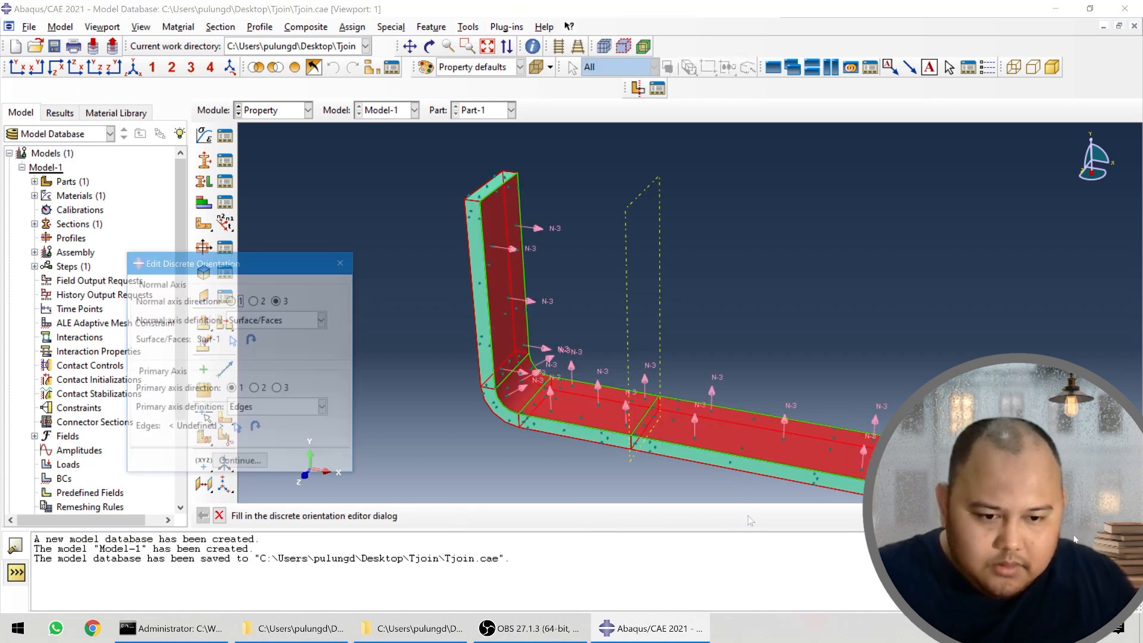
- Define the discrete orientation's primary axis as direction 1 from the front inner edges running along the L profile, with set creation enabled
{"action": "scroll", "coordinate": [498, 323], "scroll_direction": "down", "scroll_amount": 3}
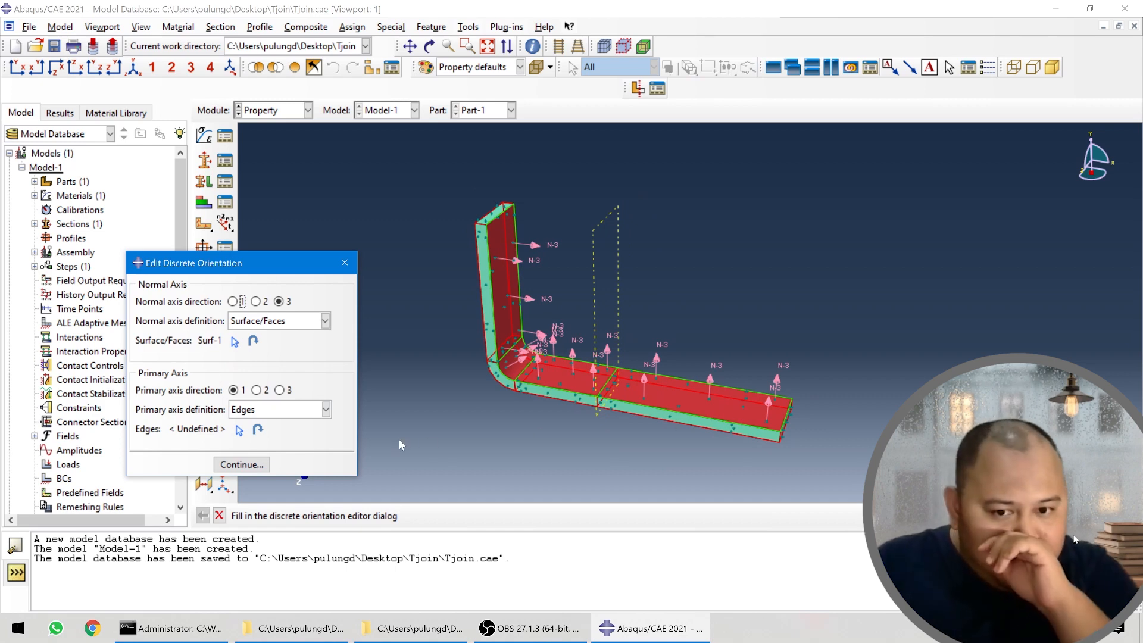
{"action": "scroll", "coordinate": [399, 440], "scroll_direction": "up", "scroll_amount": 2}
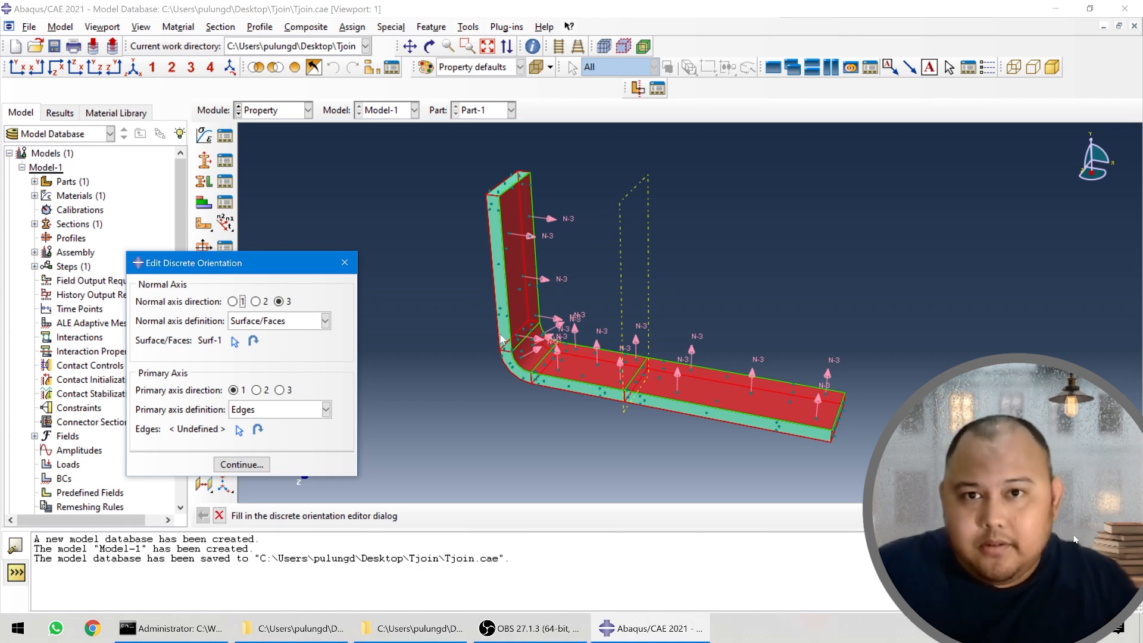
{"action": "scroll", "coordinate": [608, 355], "scroll_direction": "up", "scroll_amount": 2}
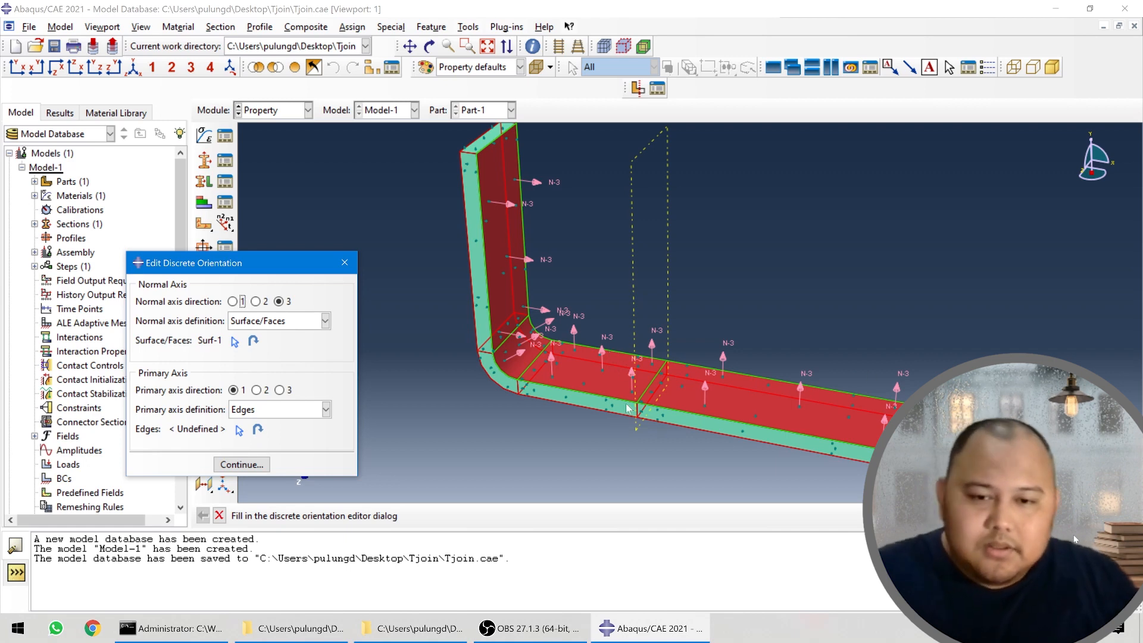
{"action": "left_click_drag", "start_coordinate": [628, 409], "coordinate": [493, 401], "text": "ctrl+alt"}
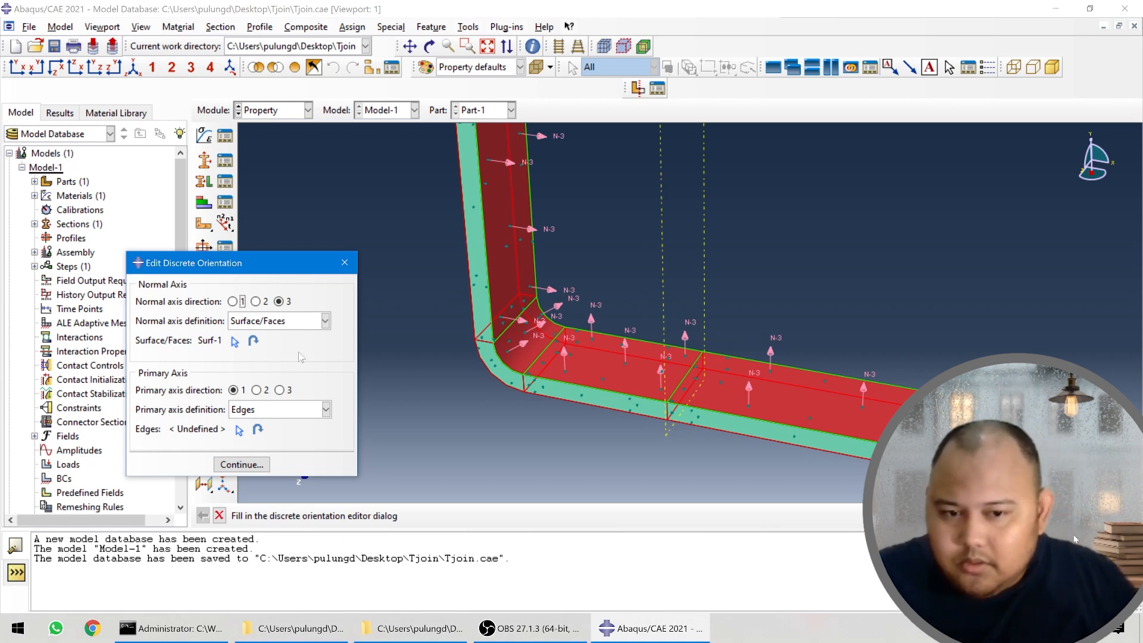
{"action": "scroll", "coordinate": [512, 307], "scroll_direction": "down", "scroll_amount": 3}
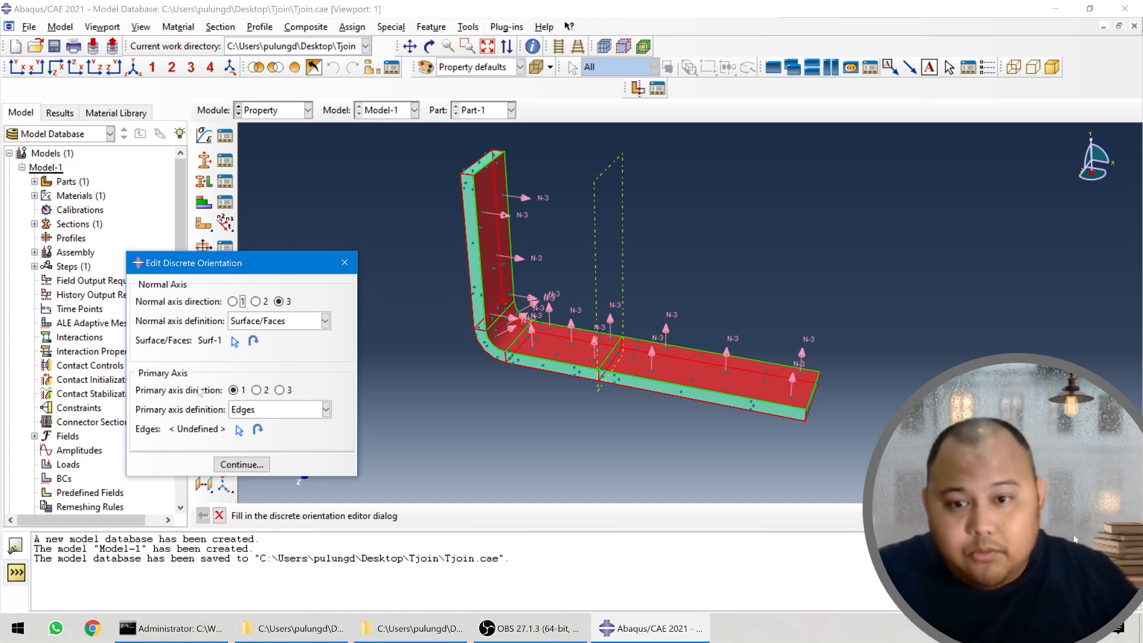
{"action": "left_click", "coordinate": [239, 430]}
{"action": "scroll", "coordinate": [420, 279], "scroll_direction": "up", "scroll_amount": 1}
{"action": "scroll", "coordinate": [465, 283], "scroll_direction": "up", "scroll_amount": 1}
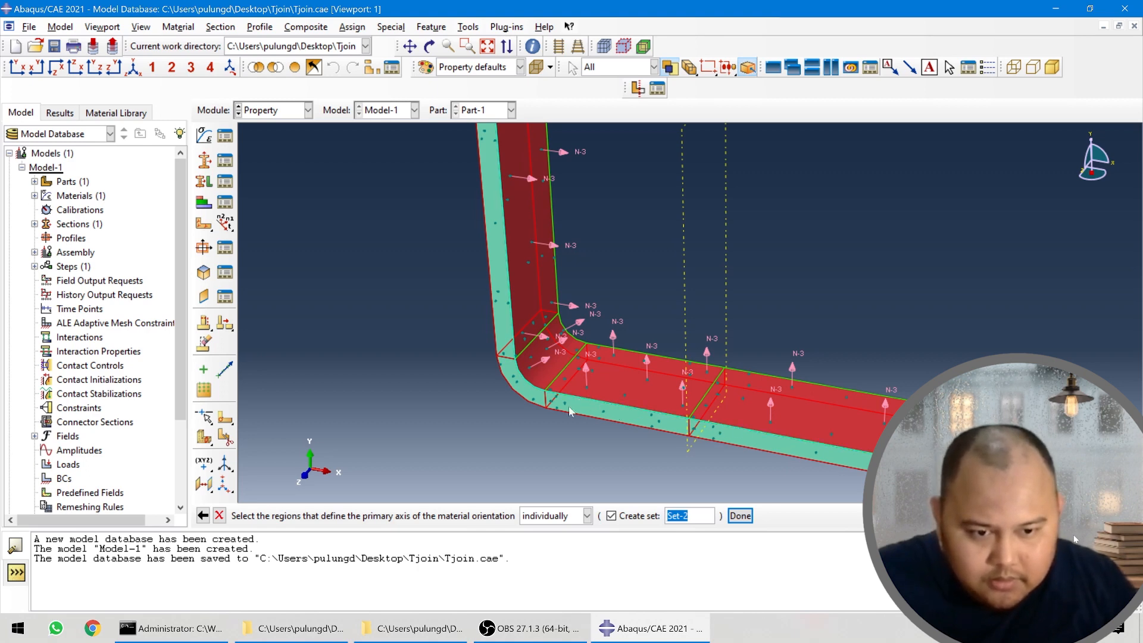
{"action": "scroll", "coordinate": [536, 423], "scroll_direction": "down", "scroll_amount": 1}
{"action": "left_click", "coordinate": [740, 516]}
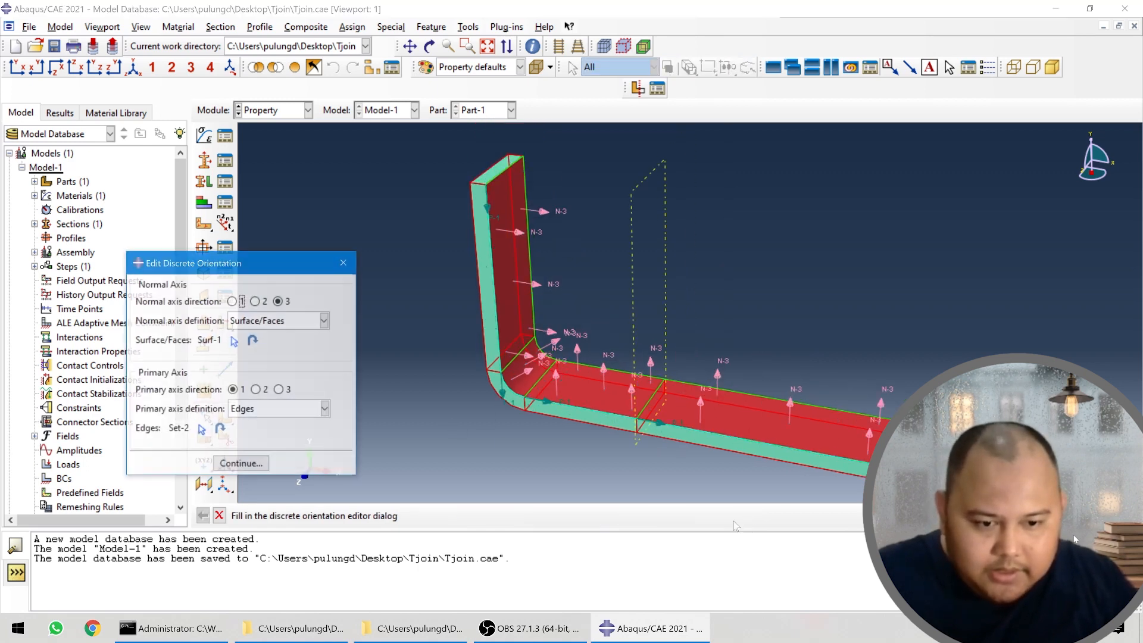
{"action": "left_click", "coordinate": [239, 463]}
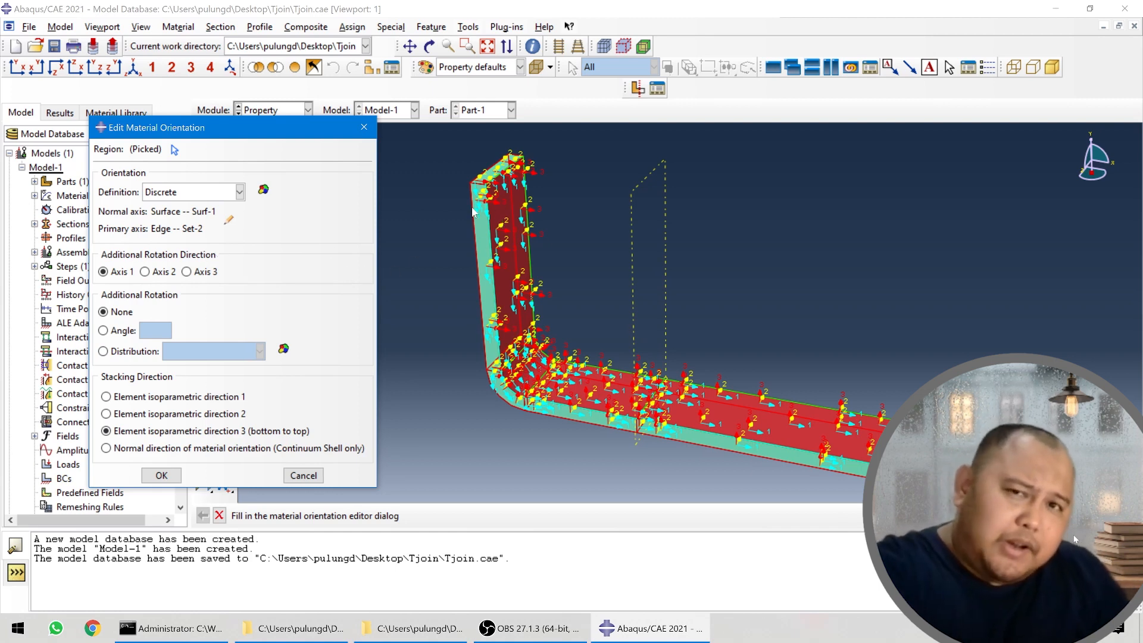
- Choose an angle-based additional rotation about Axis 3 and try angles of 30 and 60 degrees
{"action": "left_click", "coordinate": [187, 272]}
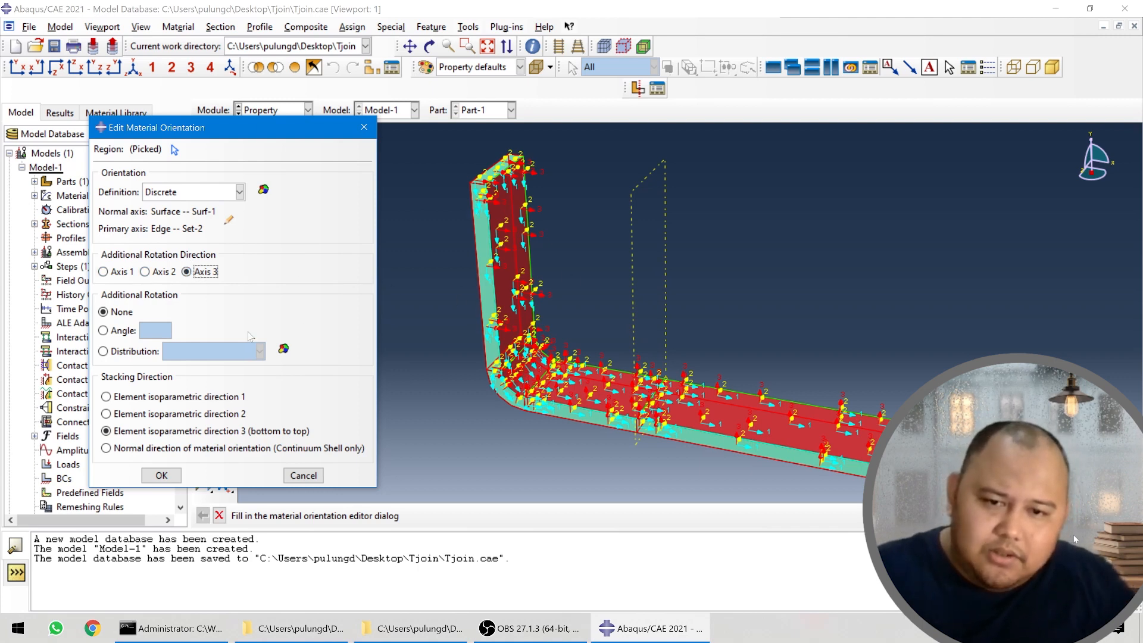
{"action": "left_click", "coordinate": [123, 331]}
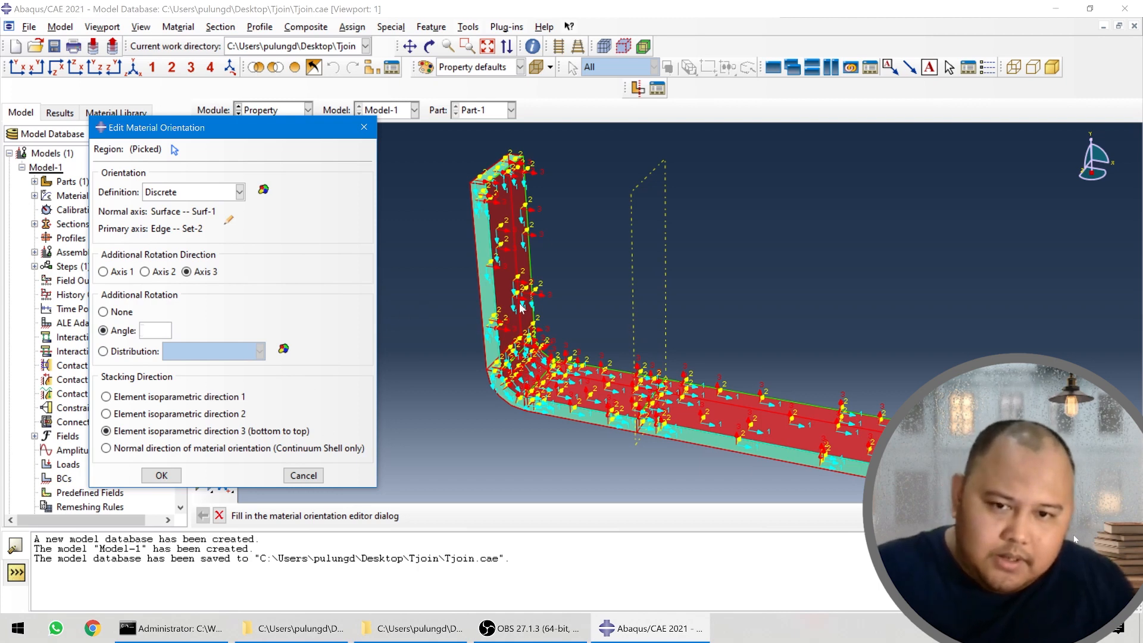
{"action": "scroll", "coordinate": [536, 381], "scroll_direction": "up", "scroll_amount": 5}
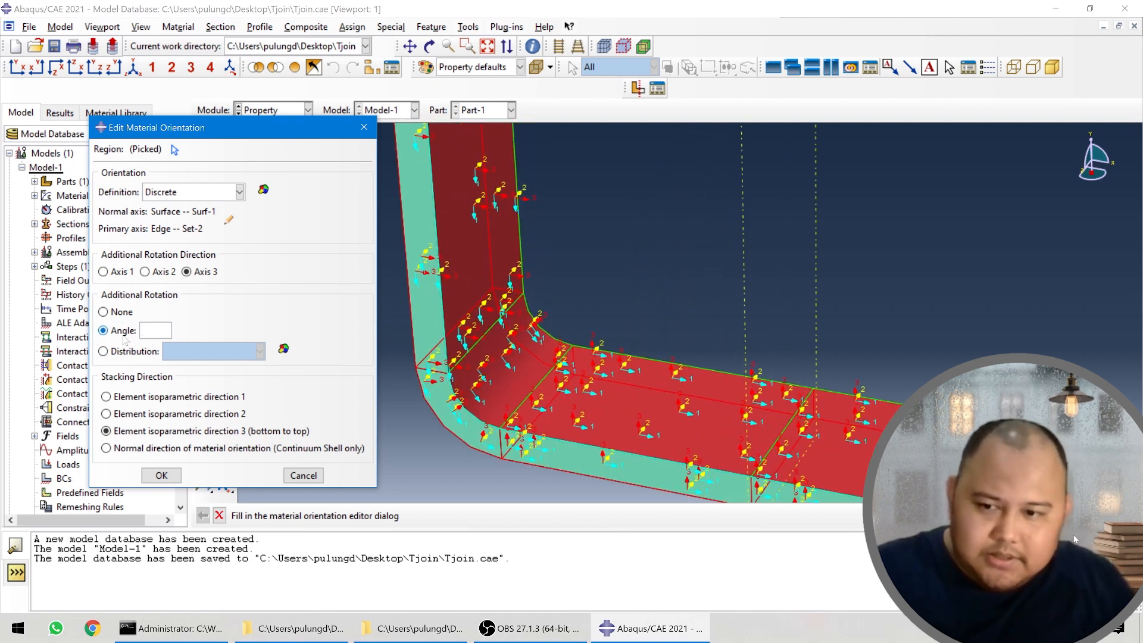
{"action": "type", "text": "30"}
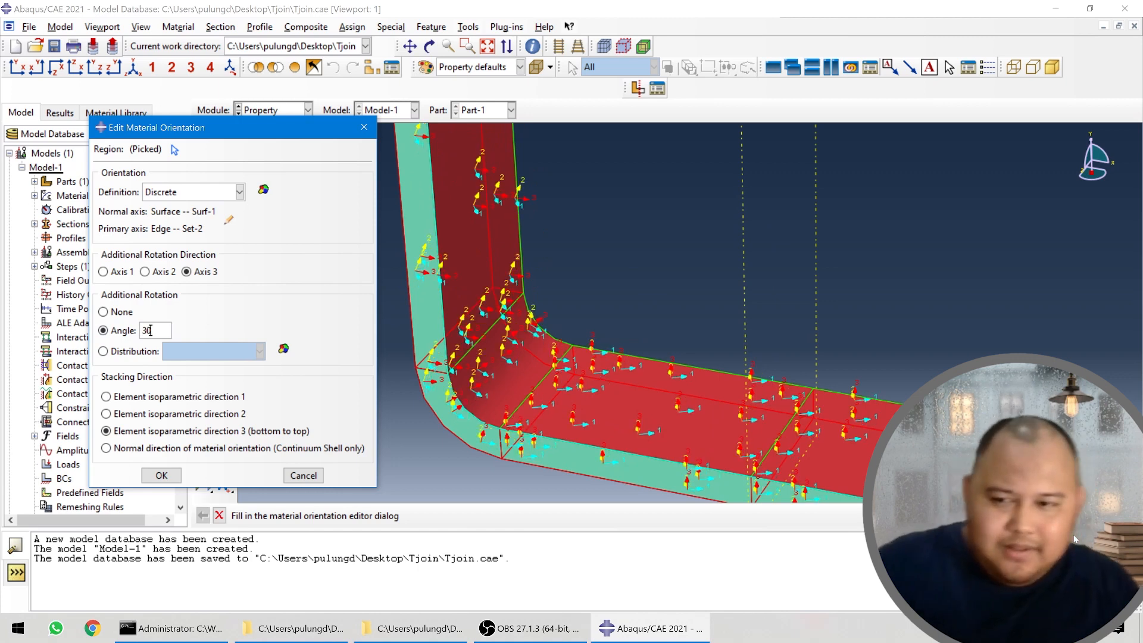
{"action": "key", "text": "BackSpace"}
{"action": "key", "text": "BackSpace"}
{"action": "type", "text": "60"}
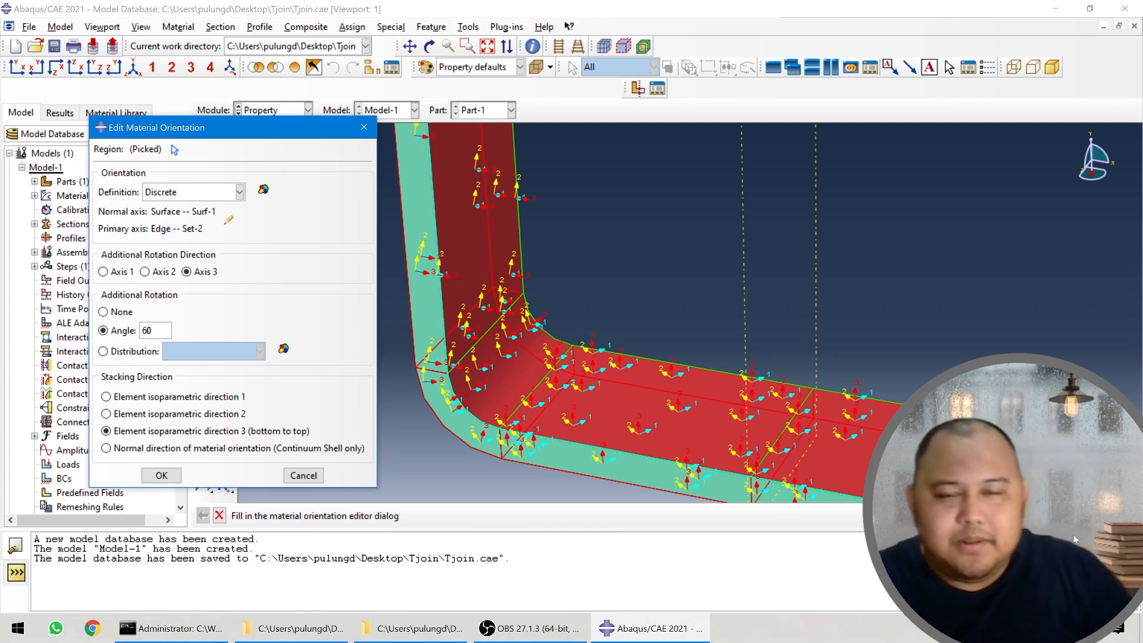
- Set the additional rotation angle to 0 and assign the discrete material orientation to the part
{"action": "key", "text": "BackSpace"}
{"action": "key", "text": "BackSpace"}
{"action": "type", "text": "0"}
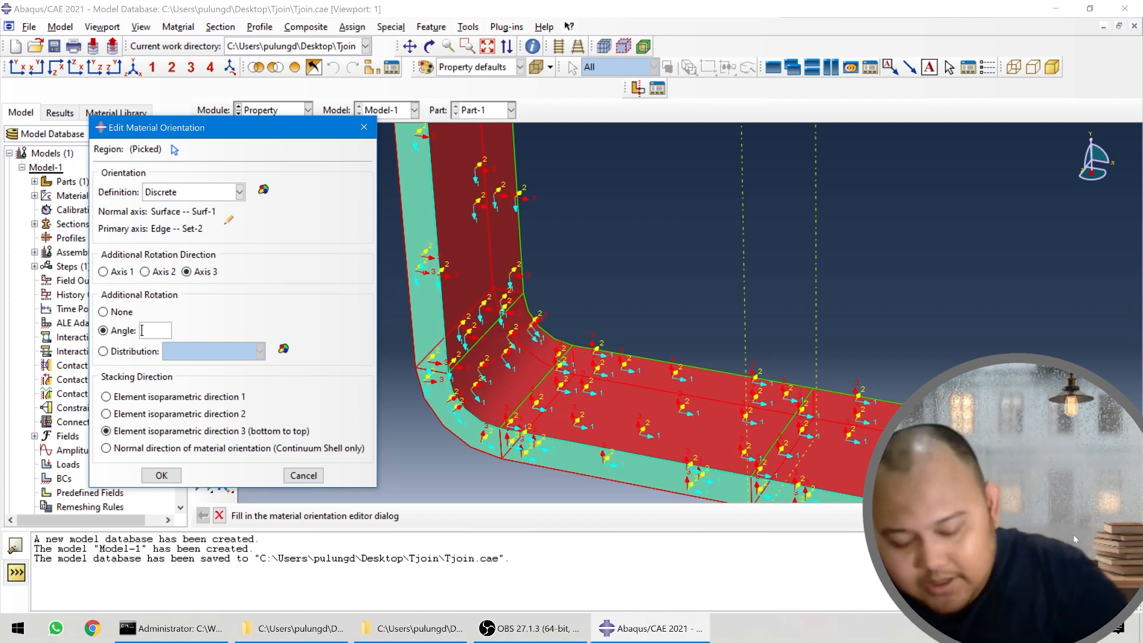
{"action": "left_click", "coordinate": [162, 476]}
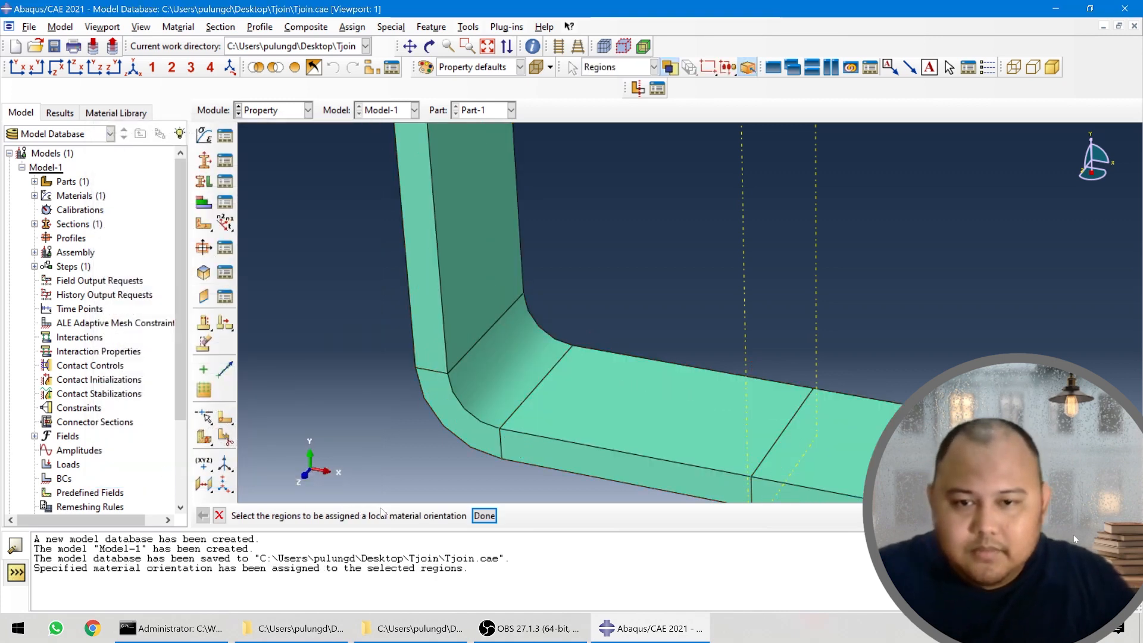
{"action": "left_click", "coordinate": [485, 516]}
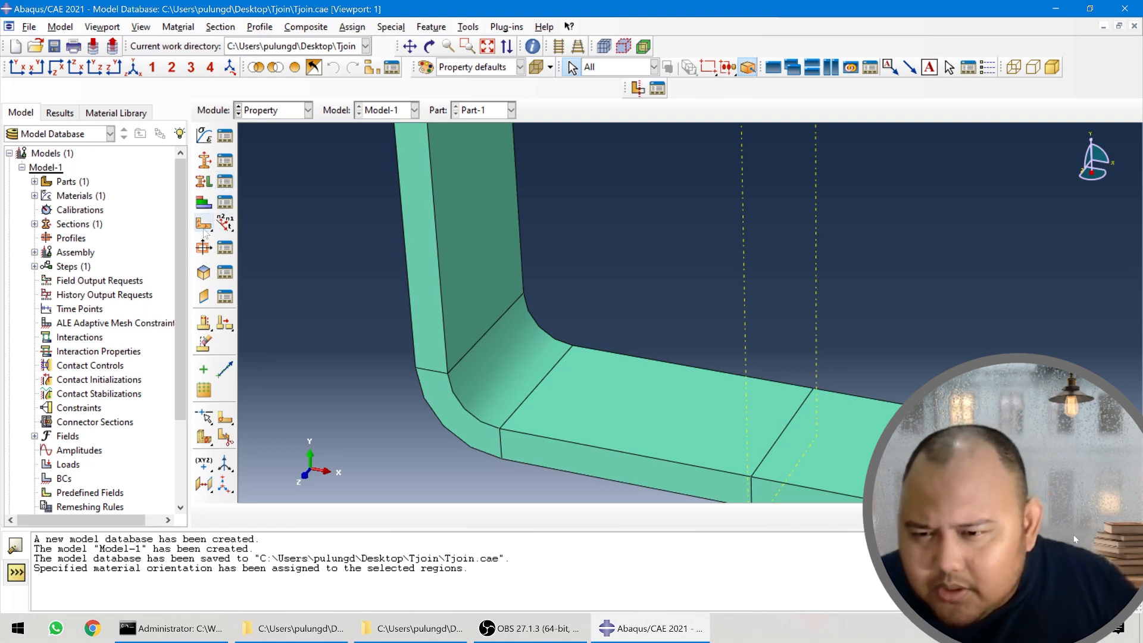
- In the Assembly module, create two dependent instances of Part-1 with auto-offset from other instances enabled
{"action": "left_click", "coordinate": [293, 111]}
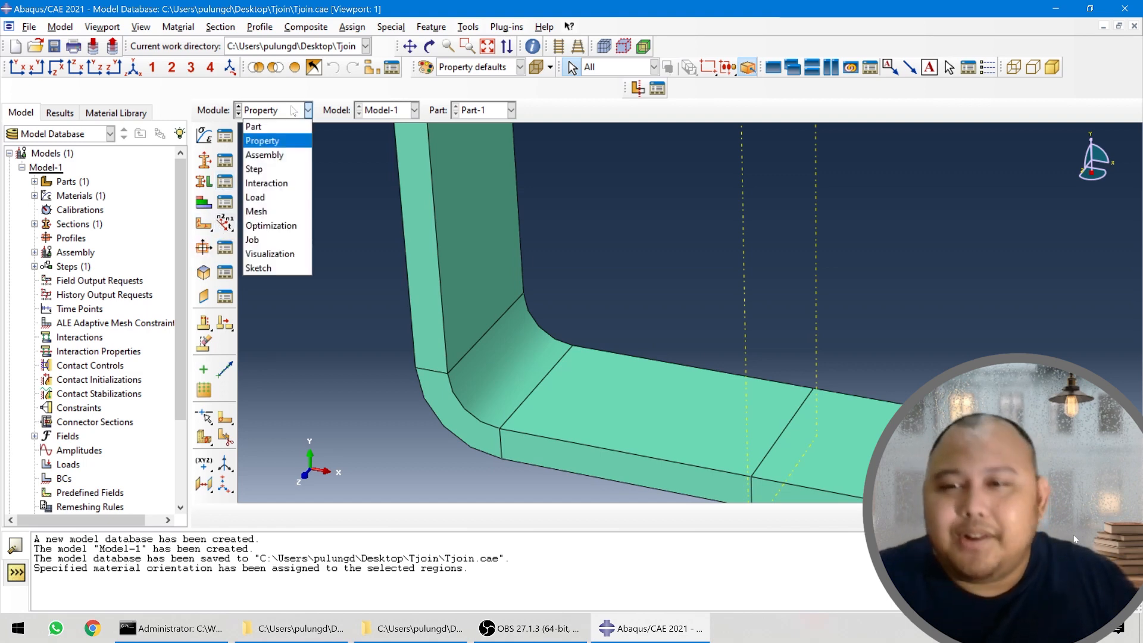
{"action": "left_click", "coordinate": [283, 154]}
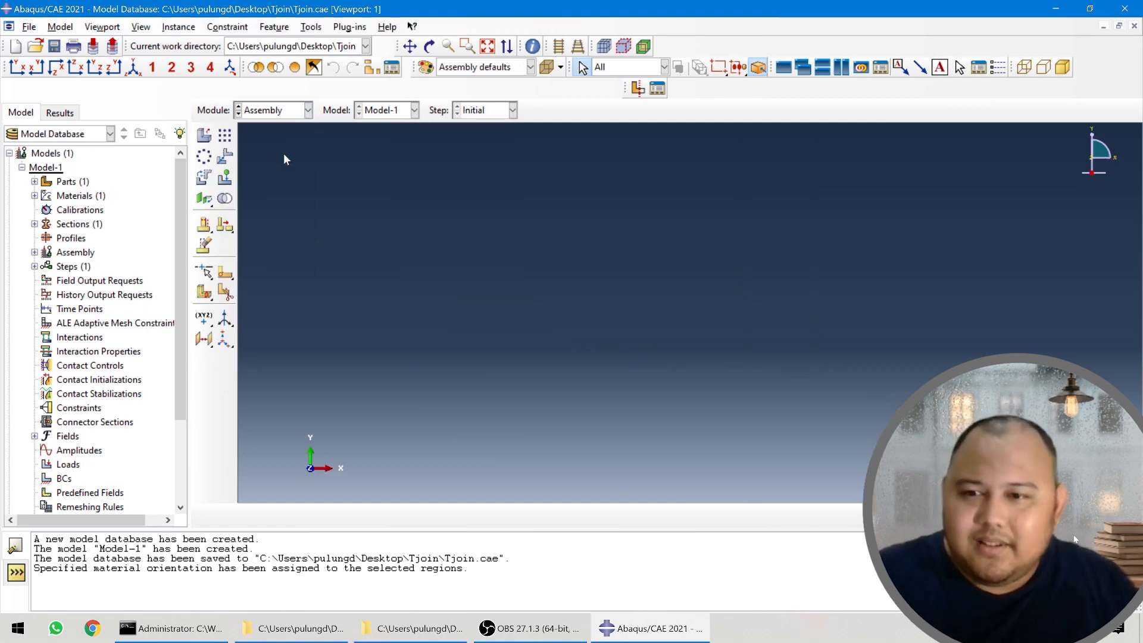
{"action": "left_click", "coordinate": [203, 137]}
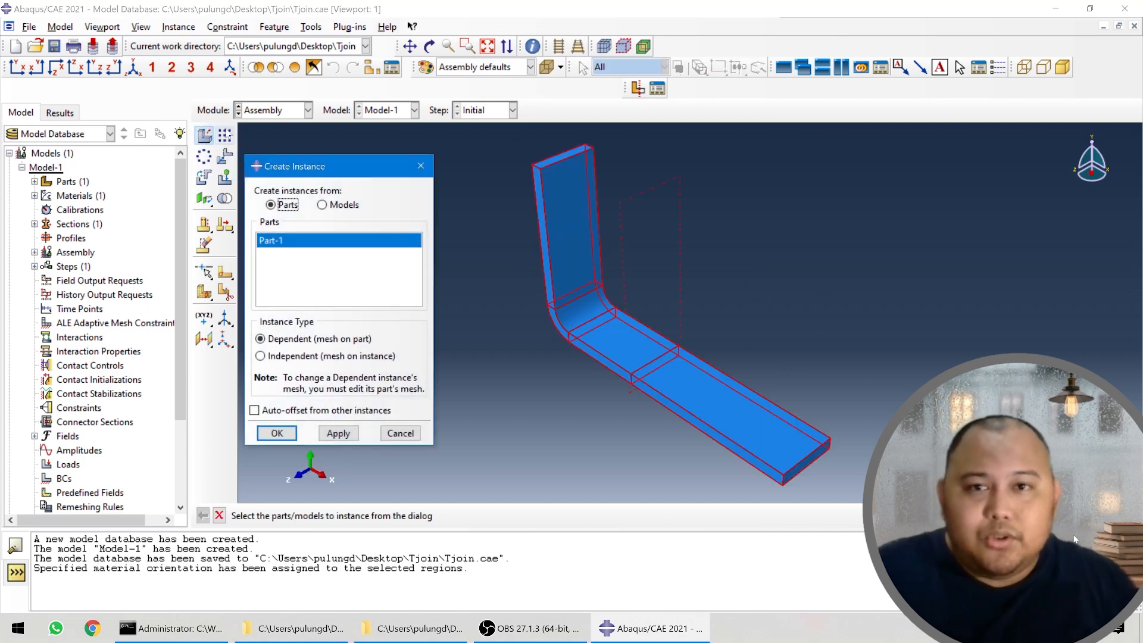
{"action": "left_click", "coordinate": [256, 411]}
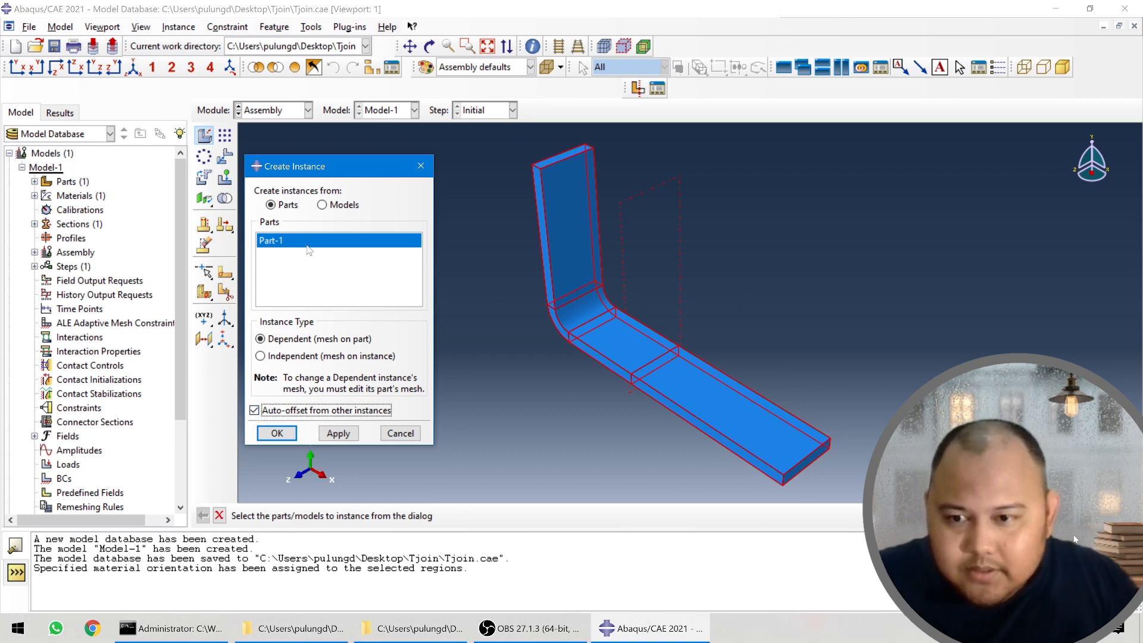
{"action": "left_click", "coordinate": [338, 433]}
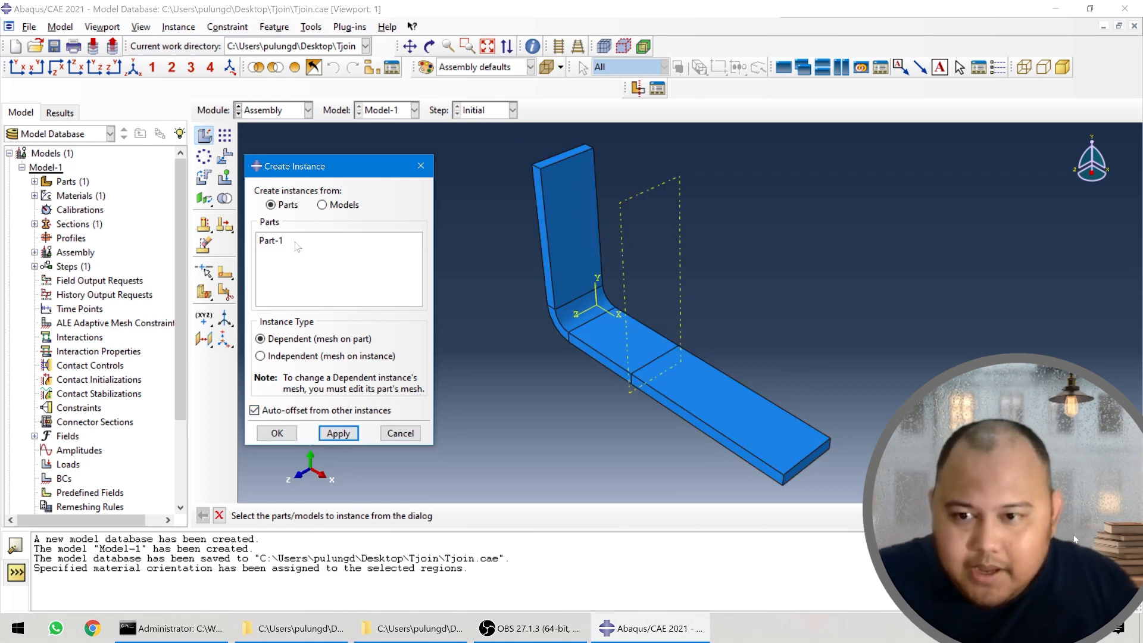
{"action": "left_click", "coordinate": [339, 436]}
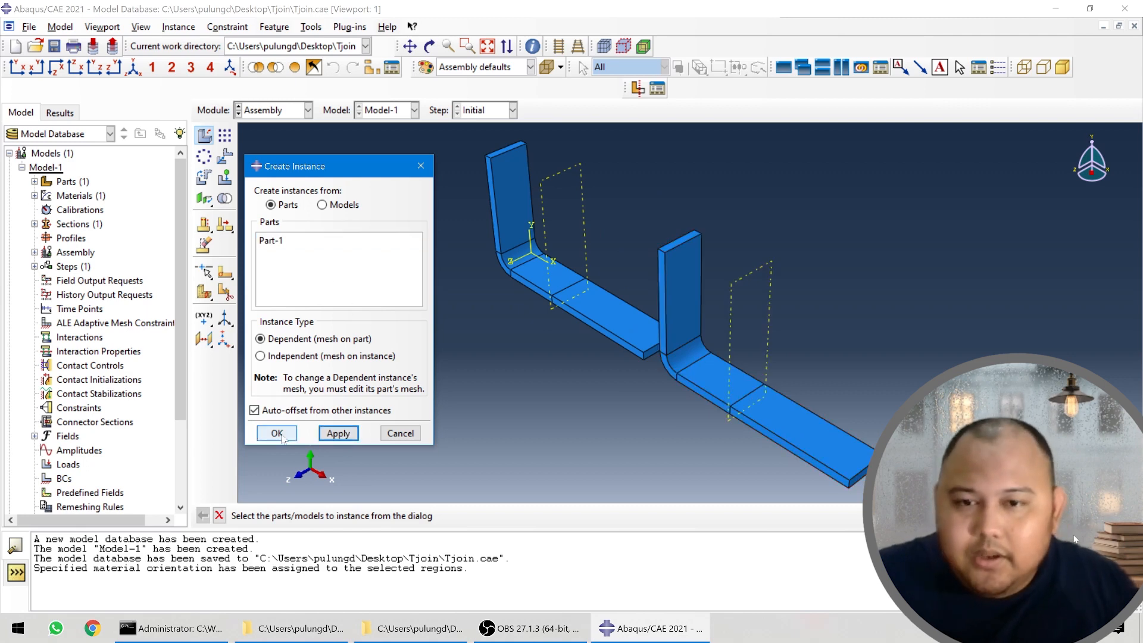
- Try rotating the second instance 90 degrees about the lower front edge of its horizontal leg
{"action": "left_click", "coordinate": [398, 439]}
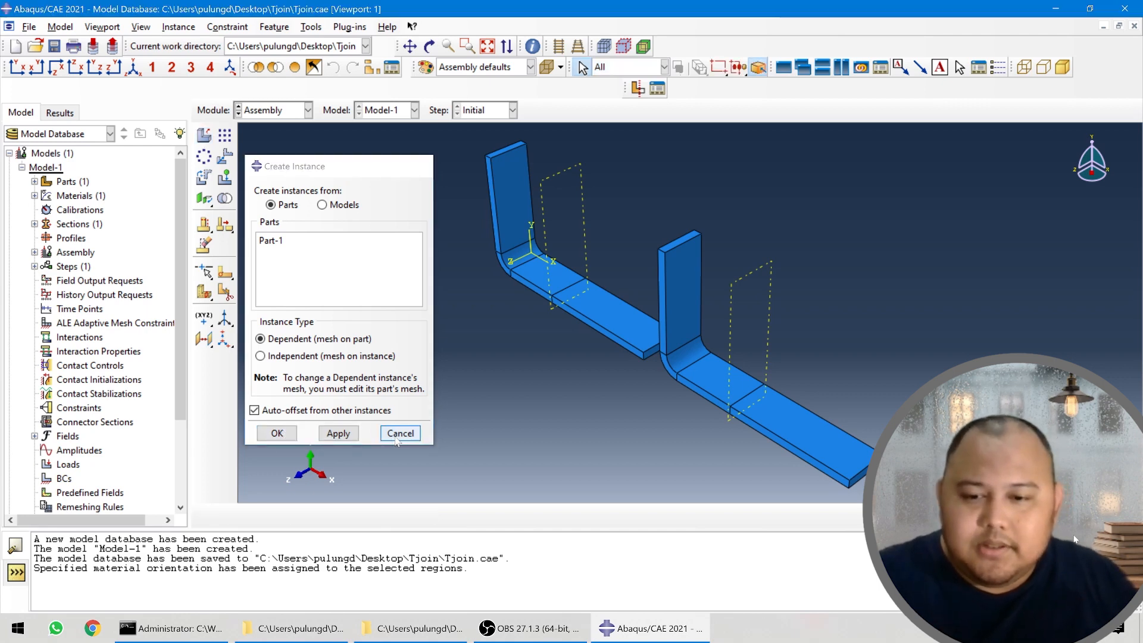
{"action": "scroll", "coordinate": [419, 337], "scroll_direction": "down", "scroll_amount": 1}
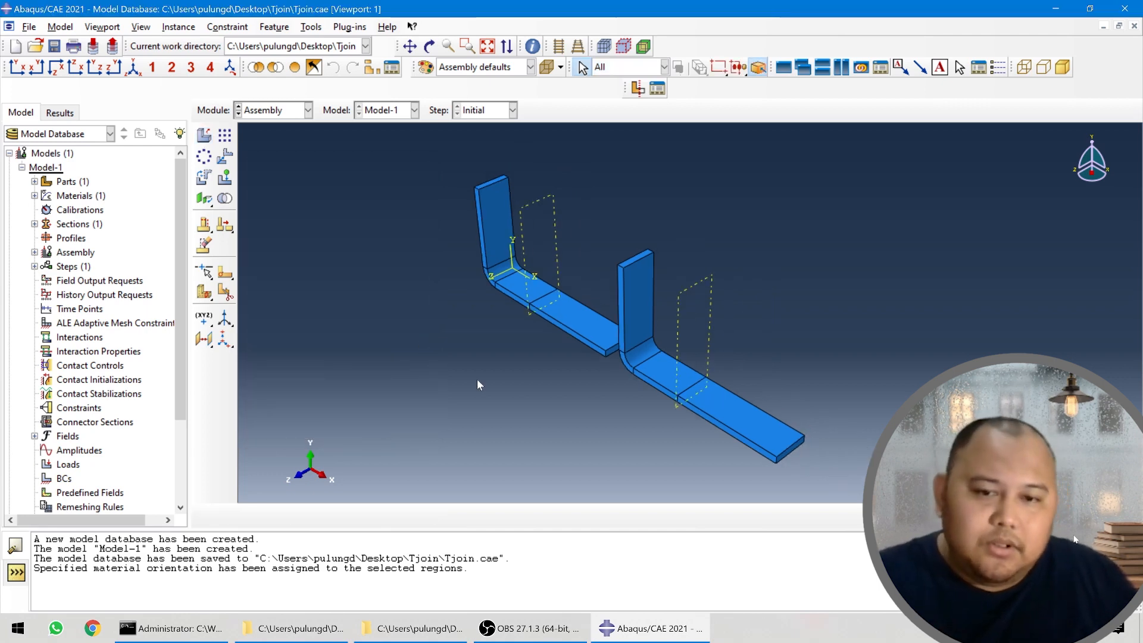
{"action": "left_click_drag", "start_coordinate": [480, 384], "coordinate": [635, 419], "text": "ctrl+alt"}
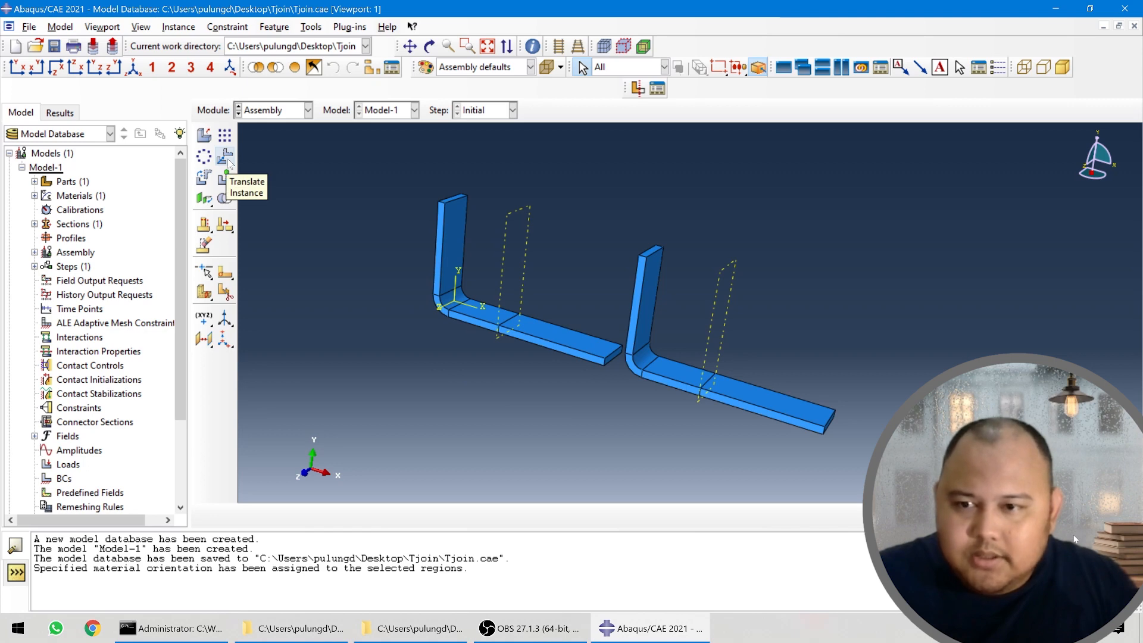
{"action": "left_click", "coordinate": [204, 177]}
{"action": "scroll", "coordinate": [774, 473], "scroll_direction": "up", "scroll_amount": 2}
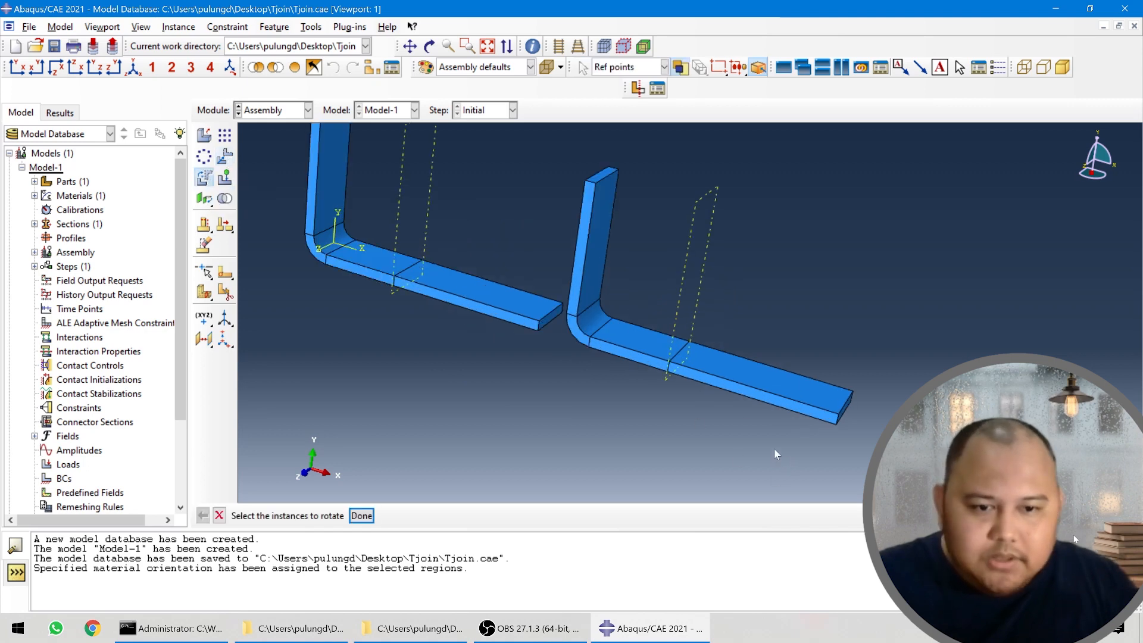
{"action": "left_click", "coordinate": [630, 349]}
{"action": "scroll", "coordinate": [602, 440], "scroll_direction": "up", "scroll_amount": 1}
{"action": "middle_click", "coordinate": [603, 440]}
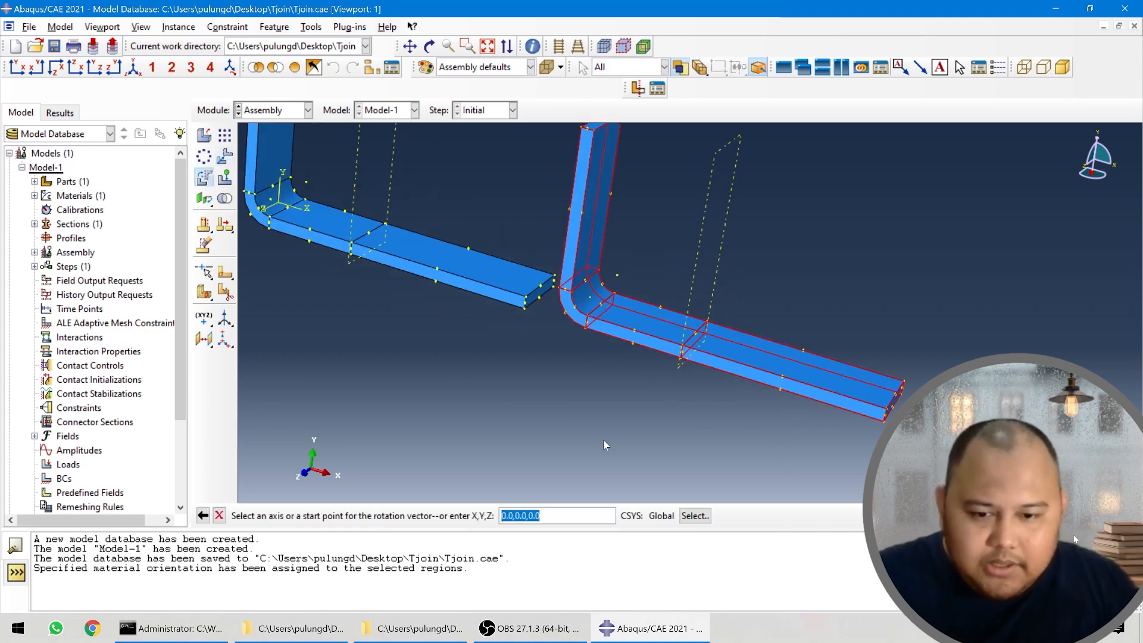
{"action": "scroll", "coordinate": [602, 440], "scroll_direction": "up", "scroll_amount": 1}
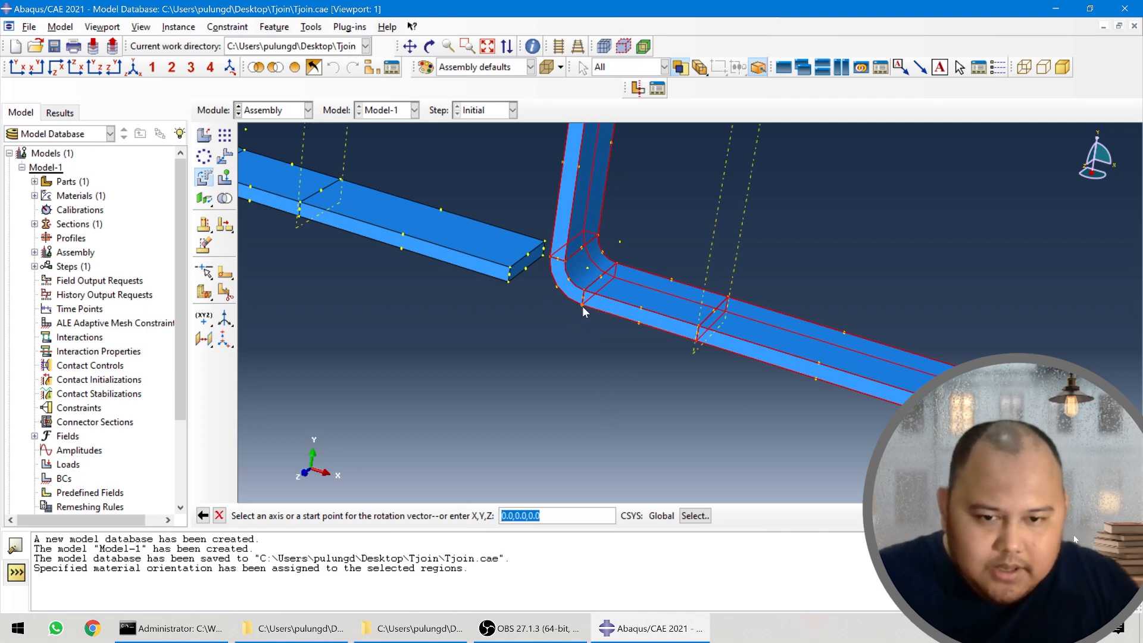
{"action": "left_click", "coordinate": [594, 307]}
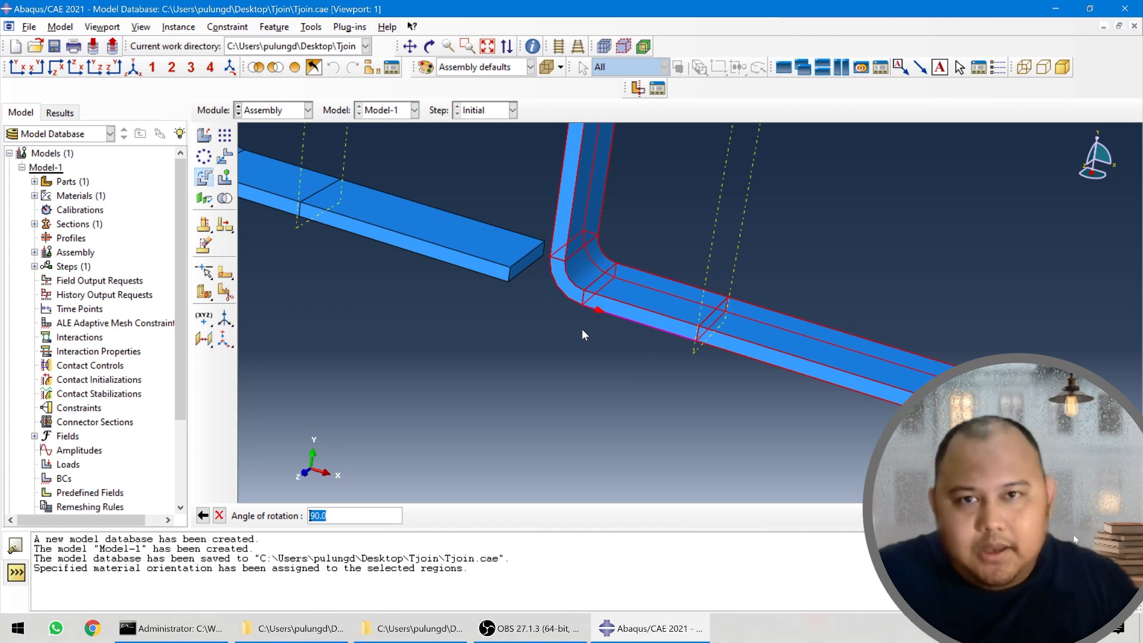
{"action": "key", "text": "Return"}
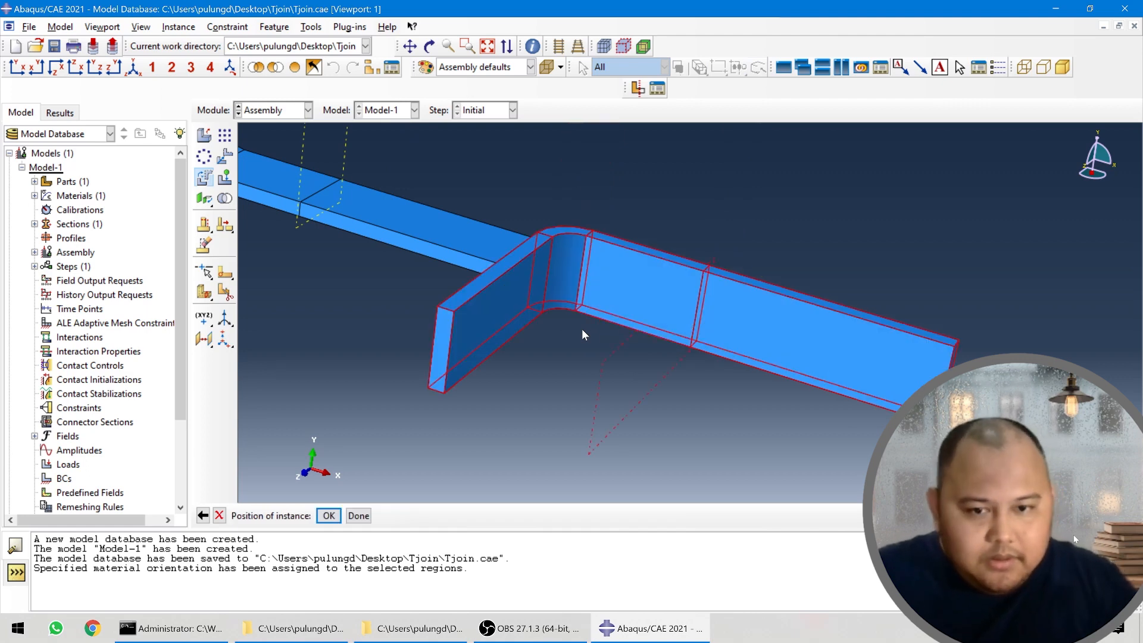
- Set the second instance's rotation angle to 180 degrees and accept its flipped position
{"action": "left_click", "coordinate": [203, 516]}
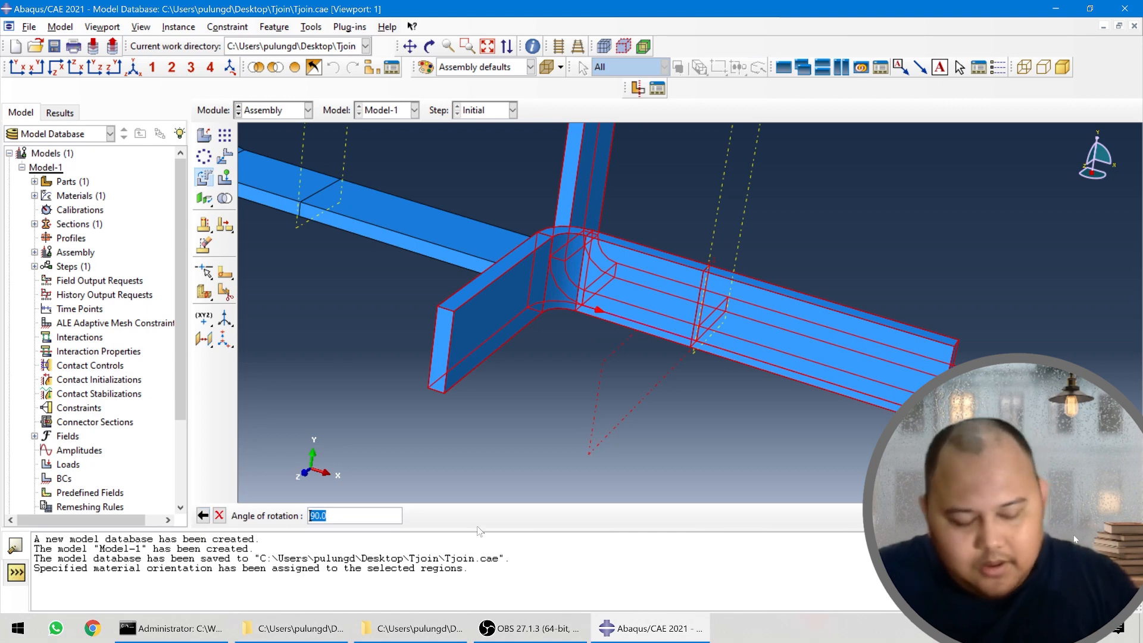
{"action": "type", "text": "180"}
{"action": "key", "text": "Return"}
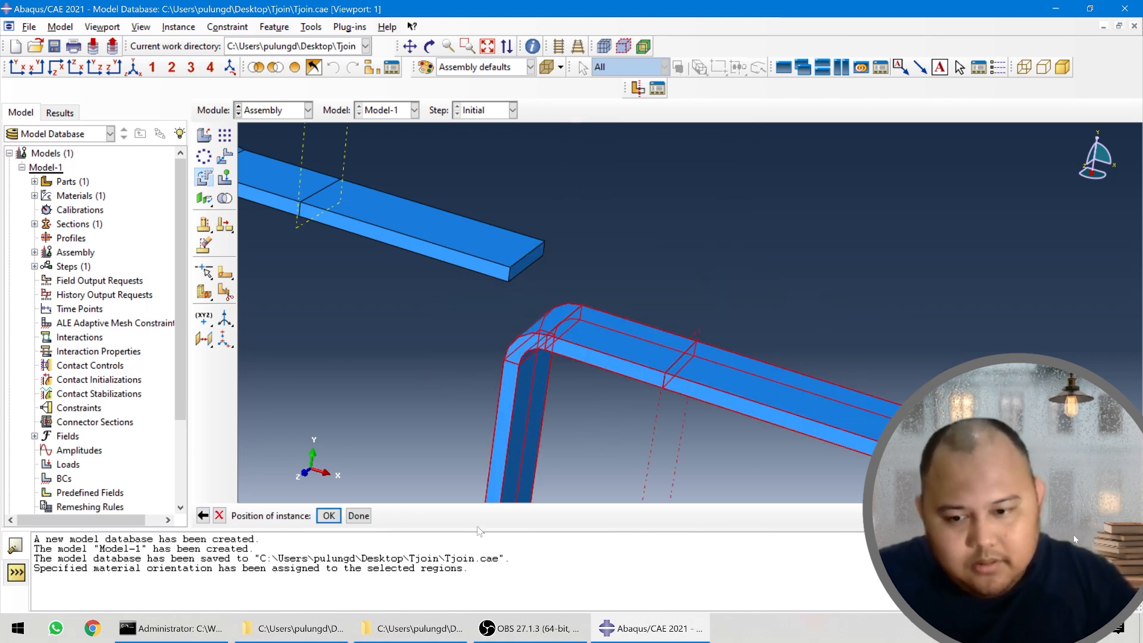
{"action": "scroll", "coordinate": [516, 423], "scroll_direction": "up", "scroll_amount": 3}
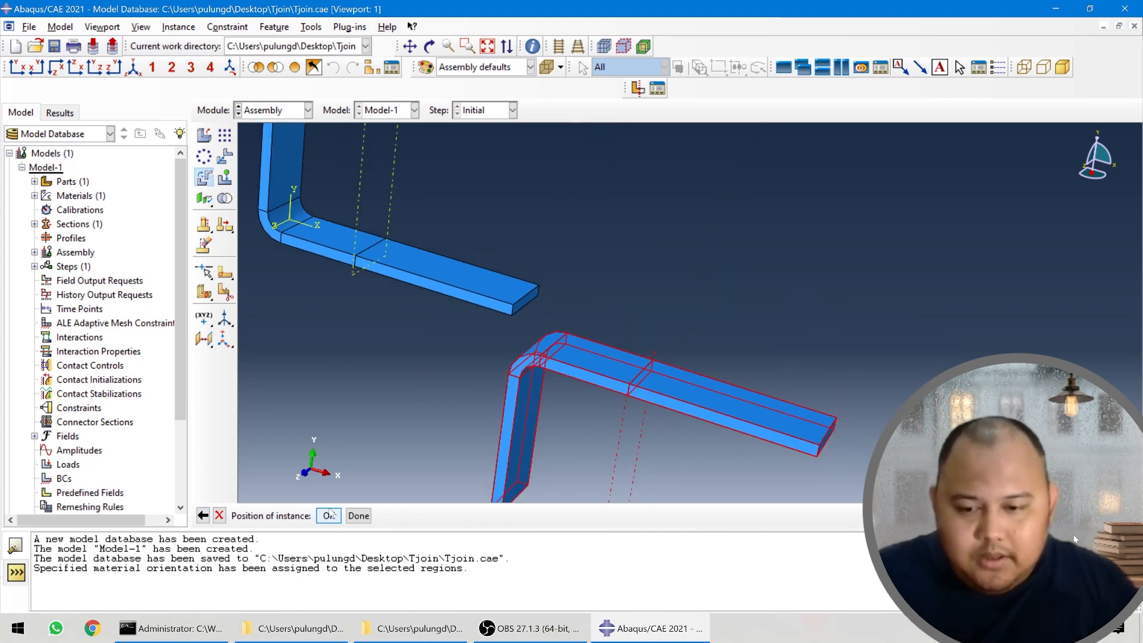
{"action": "left_click", "coordinate": [328, 516]}
{"action": "scroll", "coordinate": [799, 288], "scroll_direction": "up", "scroll_amount": 2}
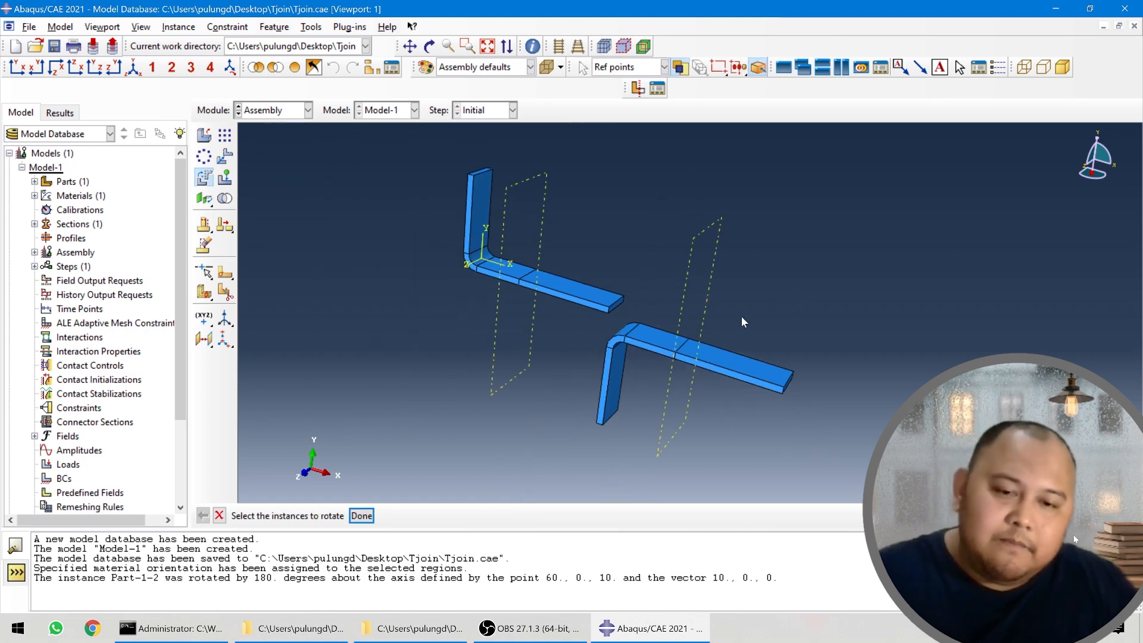
{"action": "scroll", "coordinate": [655, 300], "scroll_direction": "down", "scroll_amount": 1}
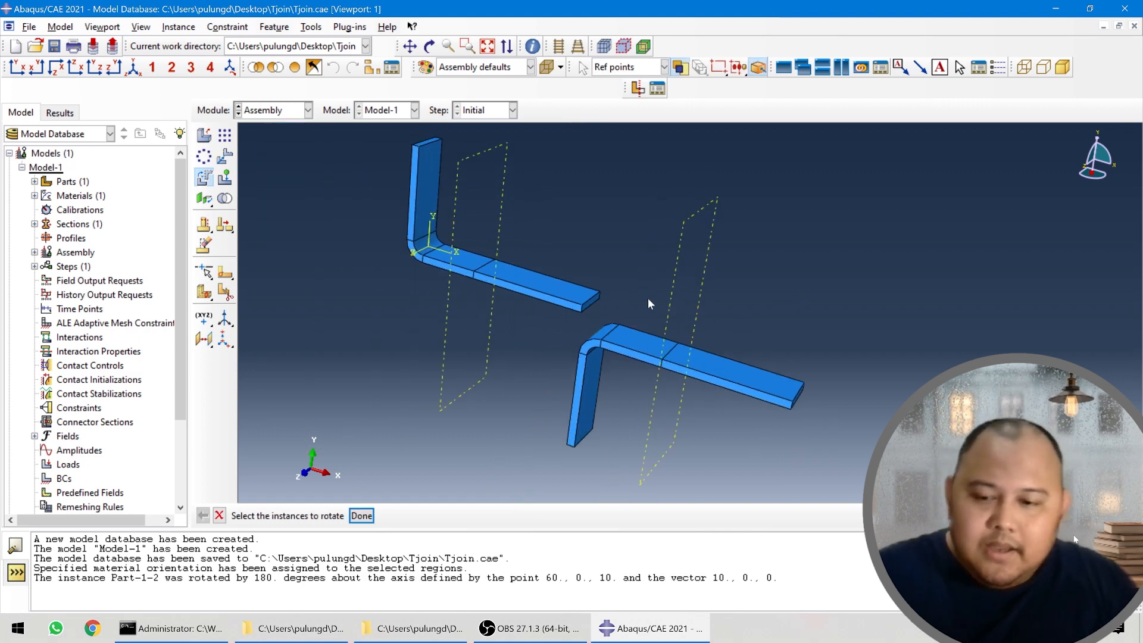
- Translate the flipped instance from its upper front bend-to-leg corner to the matching lower front corner of the first instance
{"action": "left_click", "coordinate": [224, 157]}
{"action": "scroll", "coordinate": [577, 321], "scroll_direction": "down", "scroll_amount": 1}
{"action": "scroll", "coordinate": [667, 381], "scroll_direction": "down", "scroll_amount": 4}
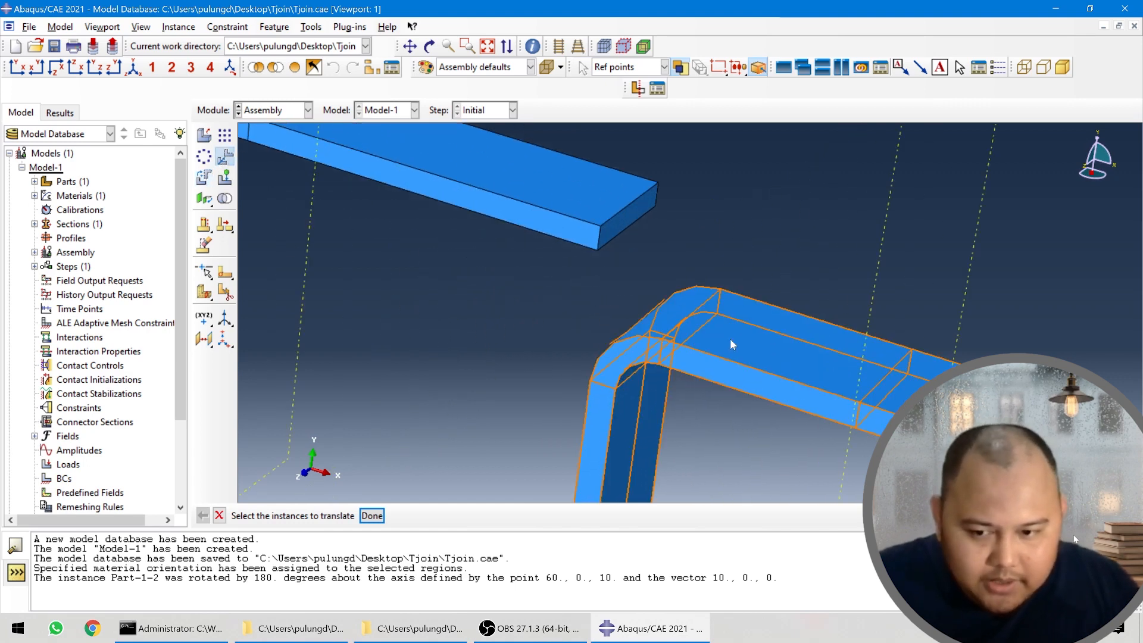
{"action": "left_click", "coordinate": [709, 358]}
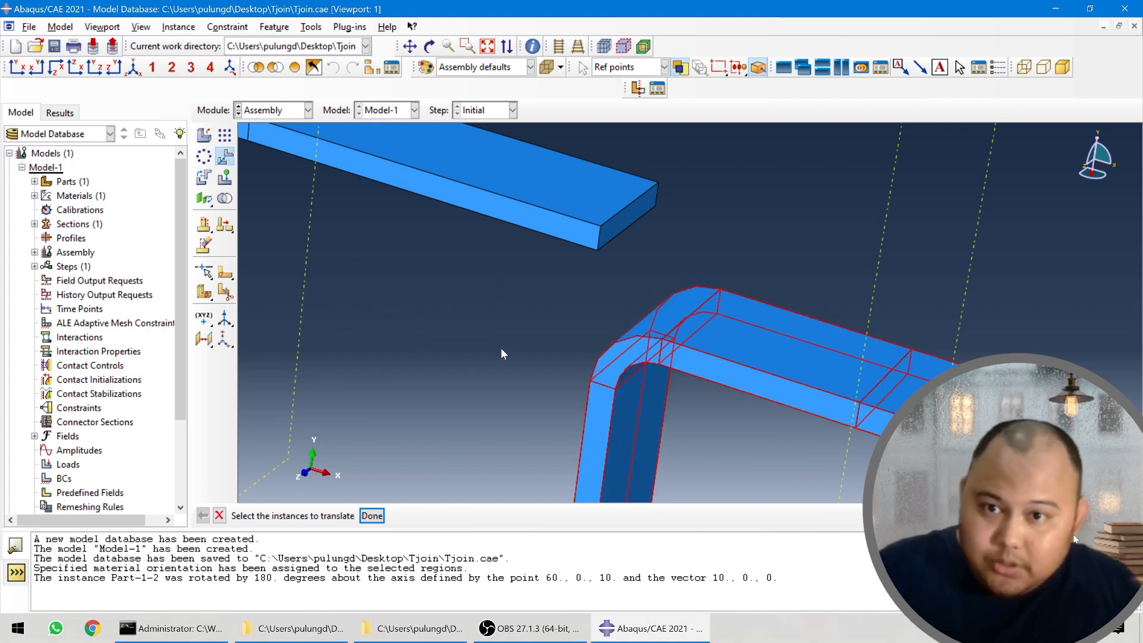
{"action": "middle_click", "coordinate": [757, 476]}
{"action": "scroll", "coordinate": [684, 406], "scroll_direction": "down", "scroll_amount": 3}
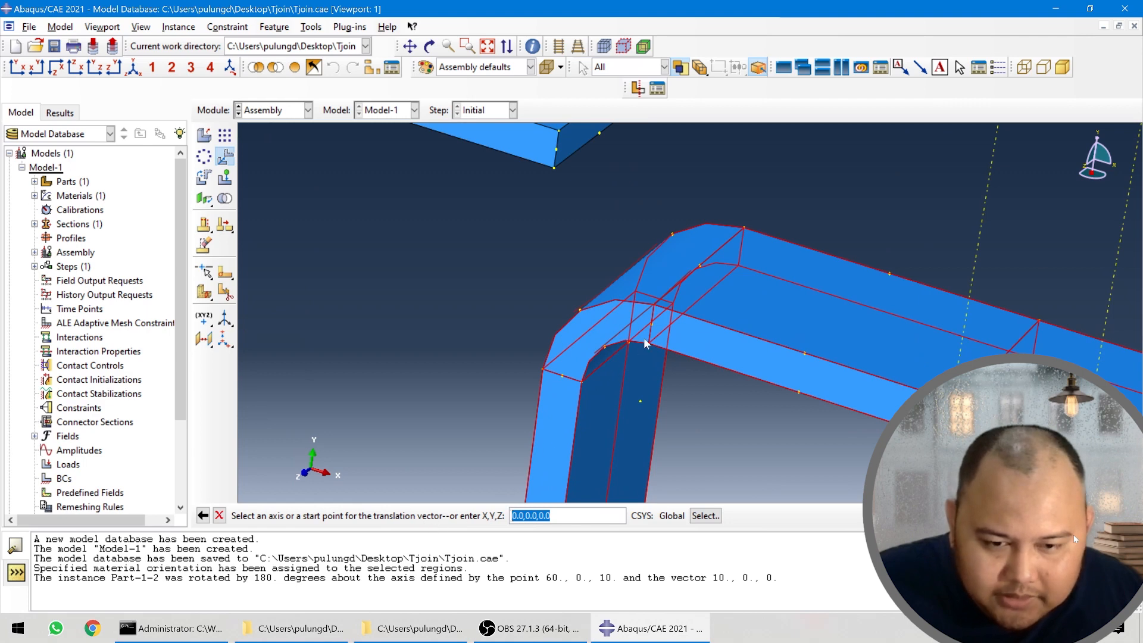
{"action": "left_click", "coordinate": [654, 305]}
{"action": "scroll", "coordinate": [669, 345], "scroll_direction": "up", "scroll_amount": 3}
{"action": "scroll", "coordinate": [449, 377], "scroll_direction": "up", "scroll_amount": 2}
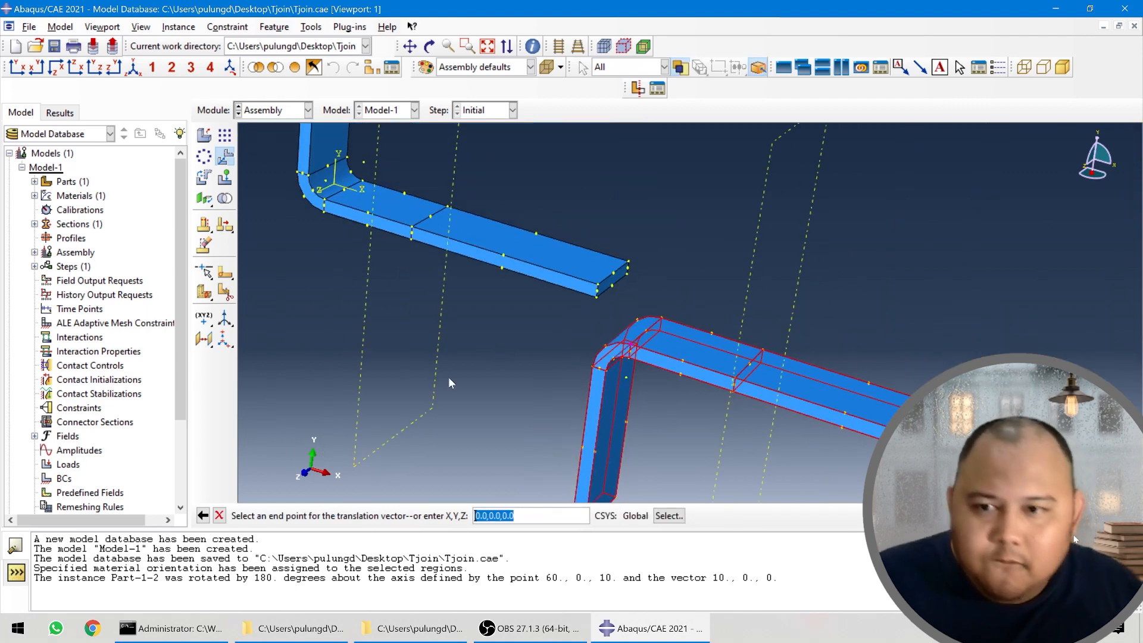
{"action": "left_click", "coordinate": [323, 212]}
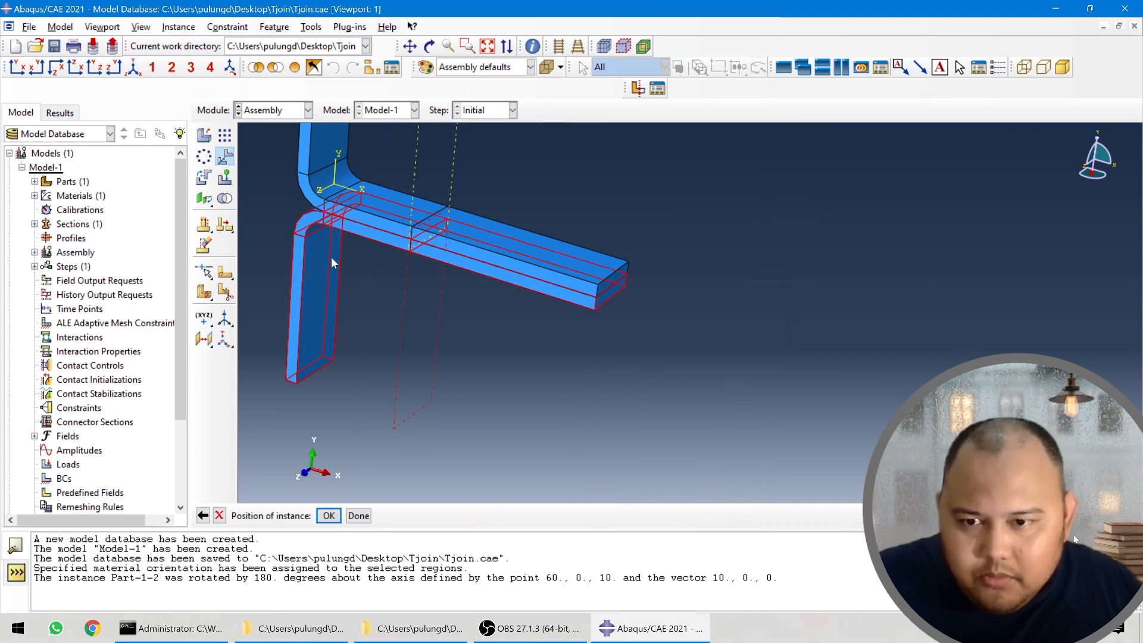
{"action": "left_click", "coordinate": [329, 516]}
{"action": "scroll", "coordinate": [777, 299], "scroll_direction": "up", "scroll_amount": 5}
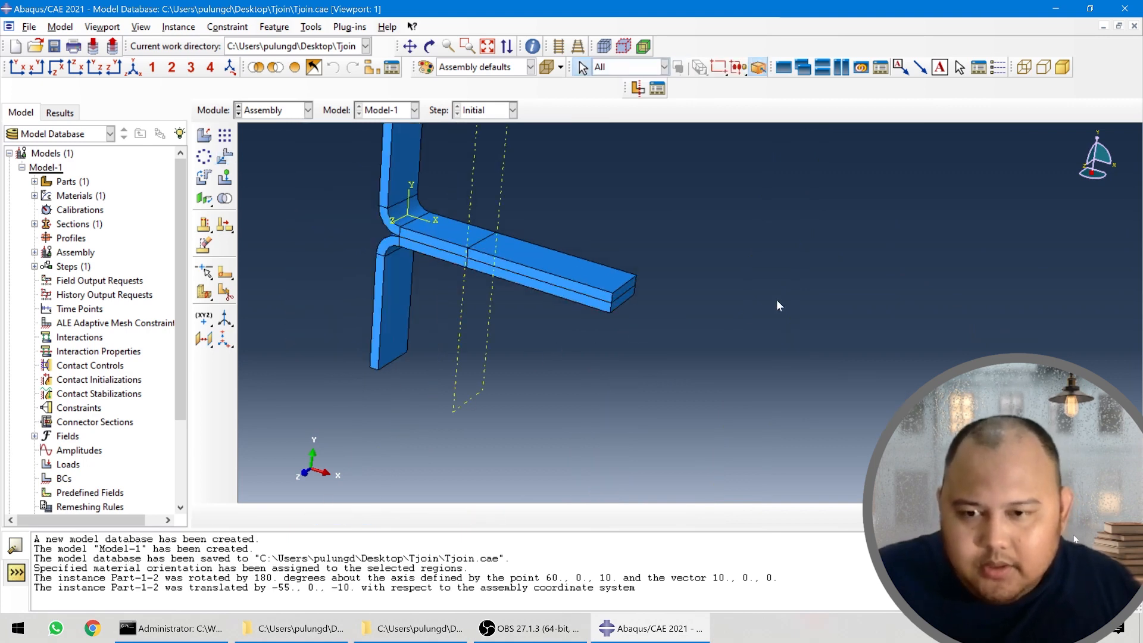
{"action": "scroll", "coordinate": [700, 259], "scroll_direction": "down", "scroll_amount": 5}
{"action": "scroll", "coordinate": [701, 259], "scroll_direction": "up", "scroll_amount": 3}
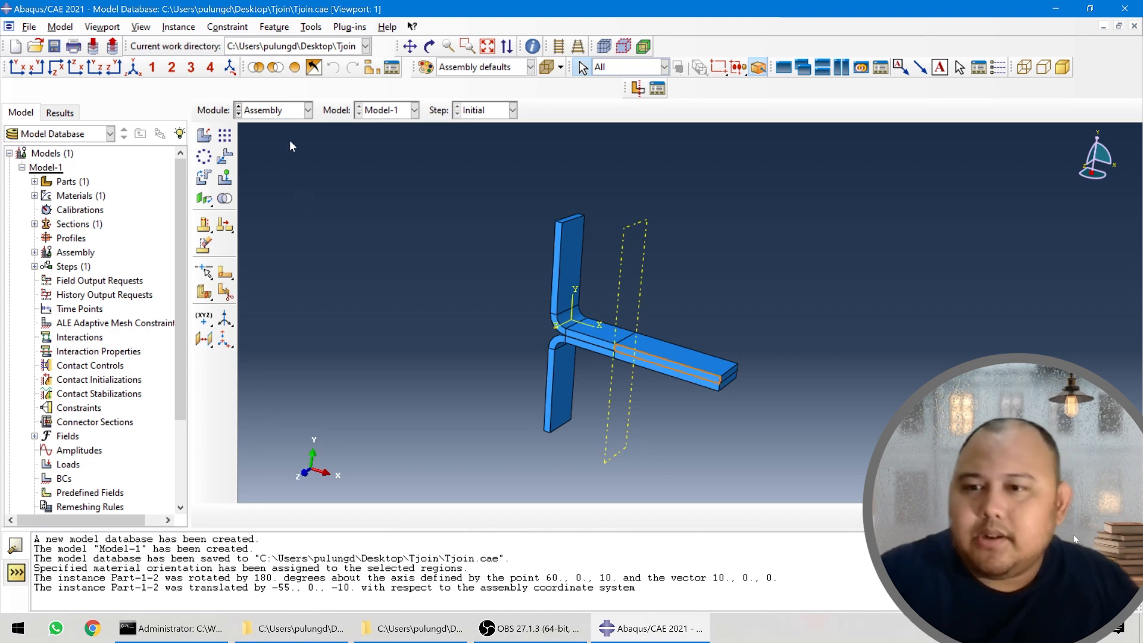
- In the Step module, create a Static, General step named Step-1 after the Initial step
{"action": "left_click", "coordinate": [285, 110]}
{"action": "left_click", "coordinate": [287, 169]}
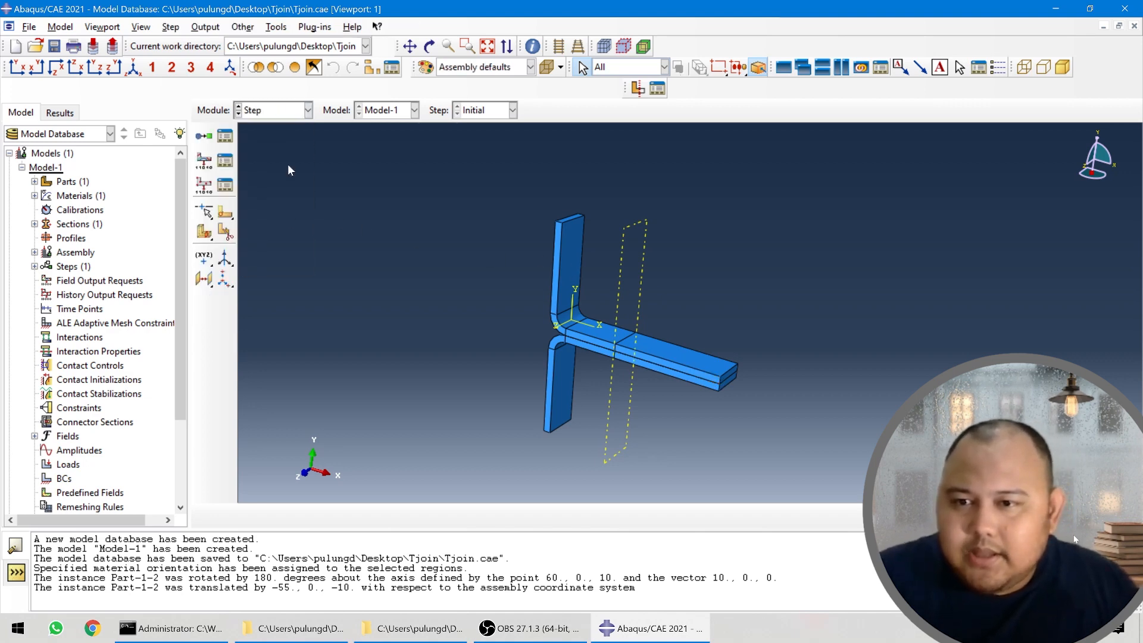
{"action": "left_click", "coordinate": [204, 137]}
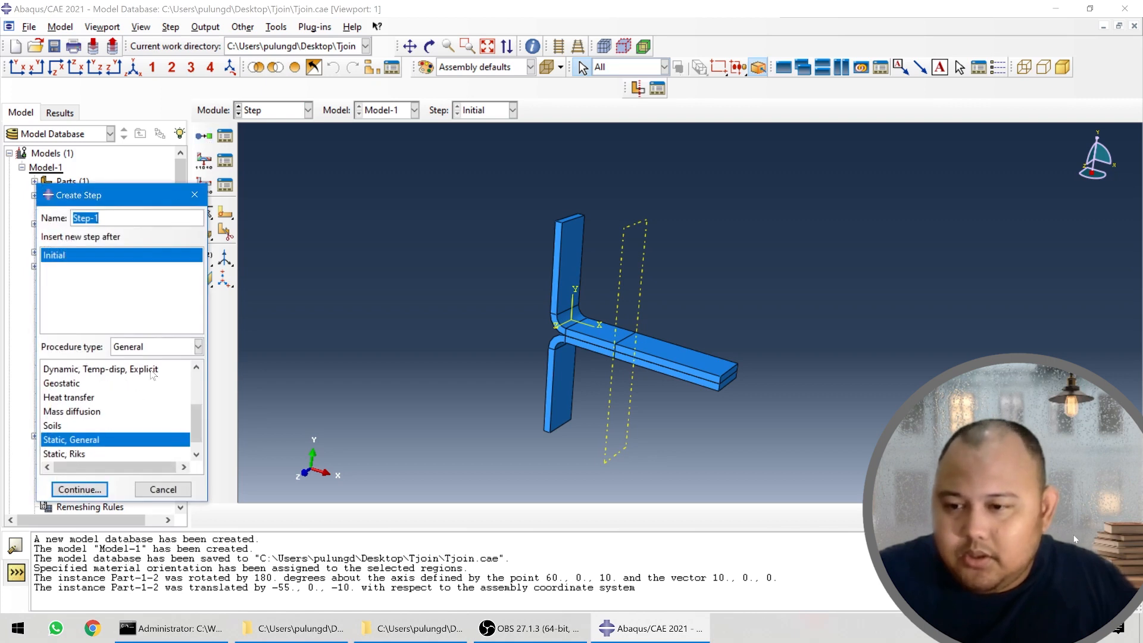
{"action": "left_click", "coordinate": [165, 351]}
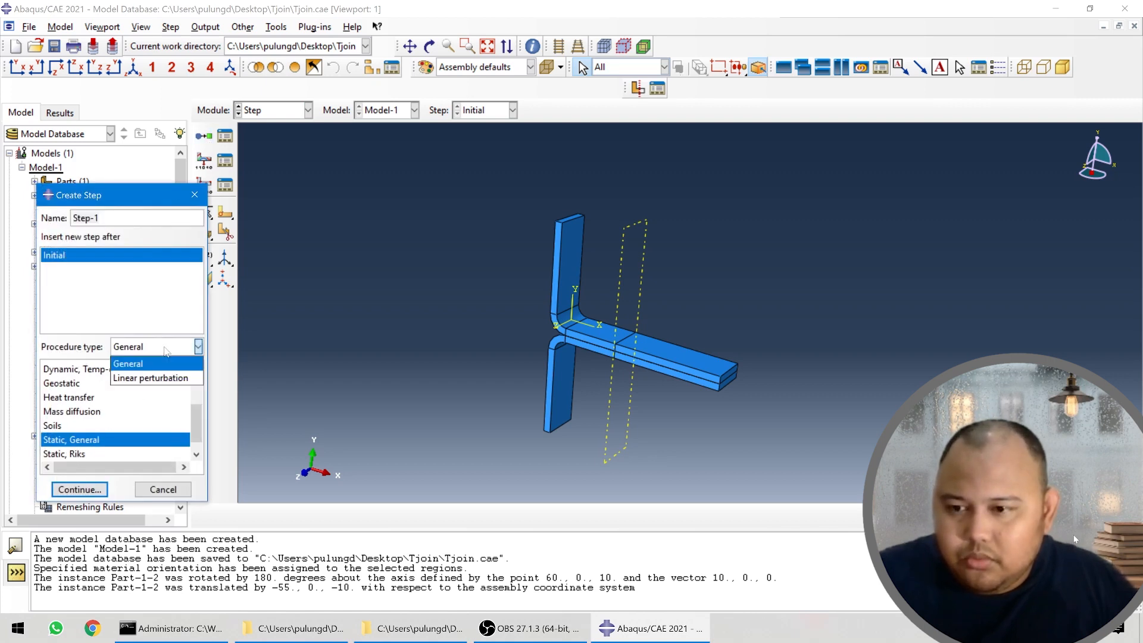
{"action": "left_click", "coordinate": [164, 351]}
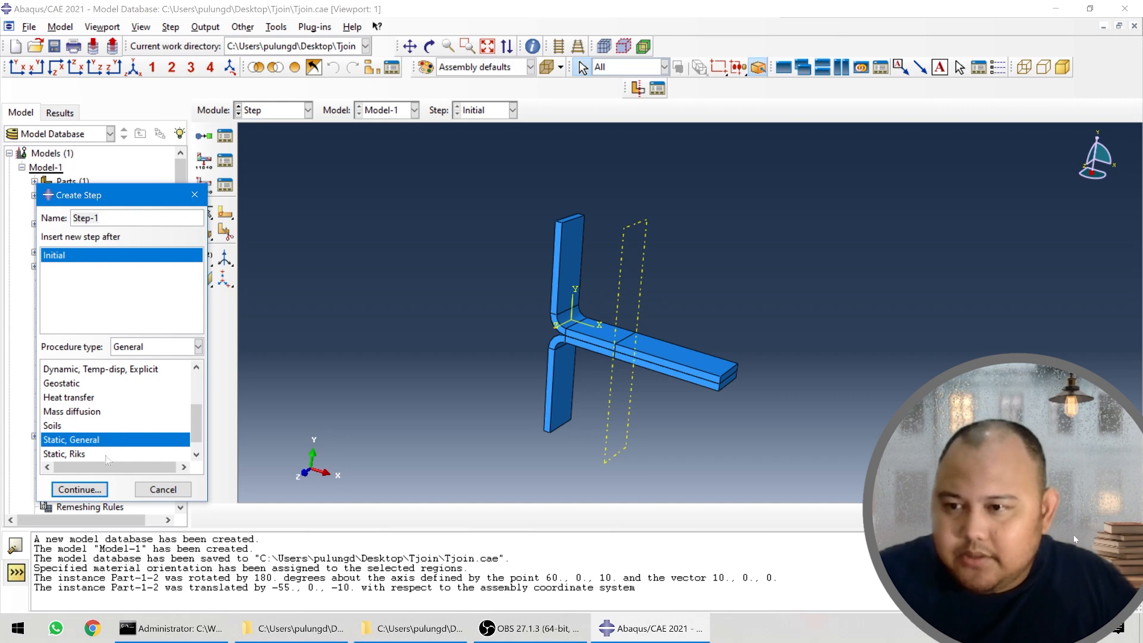
{"action": "left_click", "coordinate": [88, 491]}
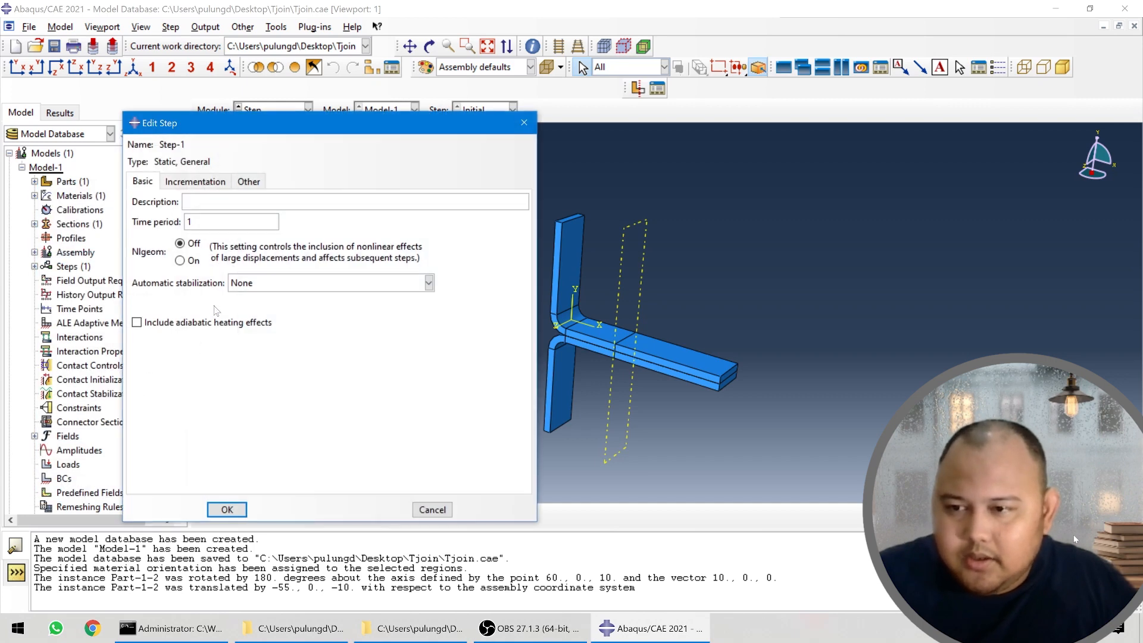
- Turn on Nlgeom for Step-1 and set automatic stabilization to Specify dissipated energy fraction
{"action": "left_click", "coordinate": [180, 260]}
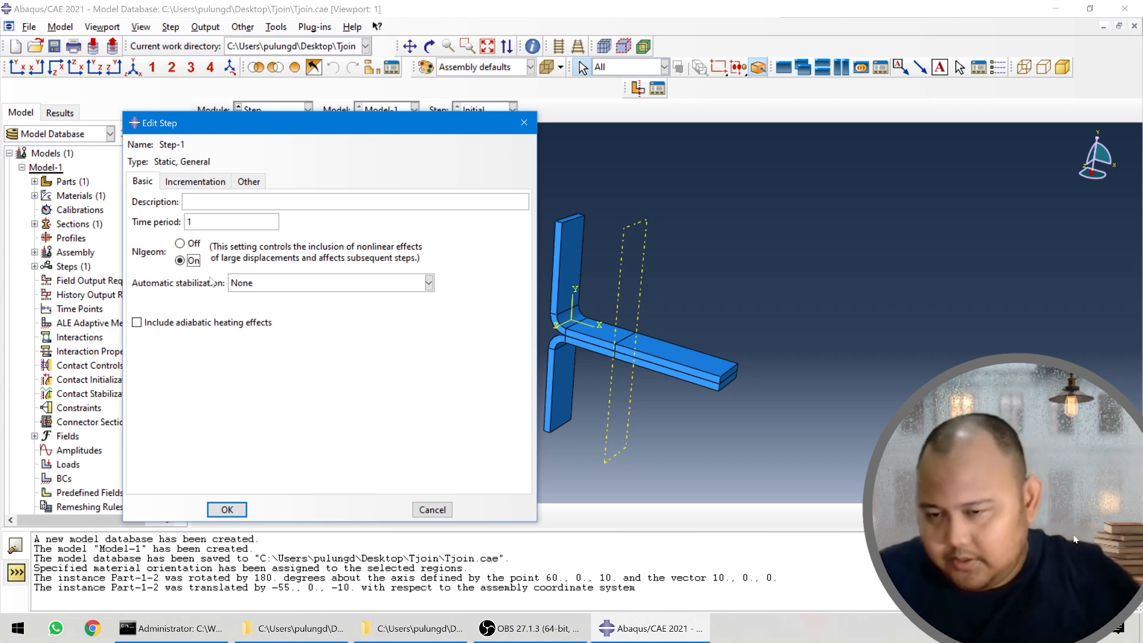
{"action": "left_click", "coordinate": [411, 282]}
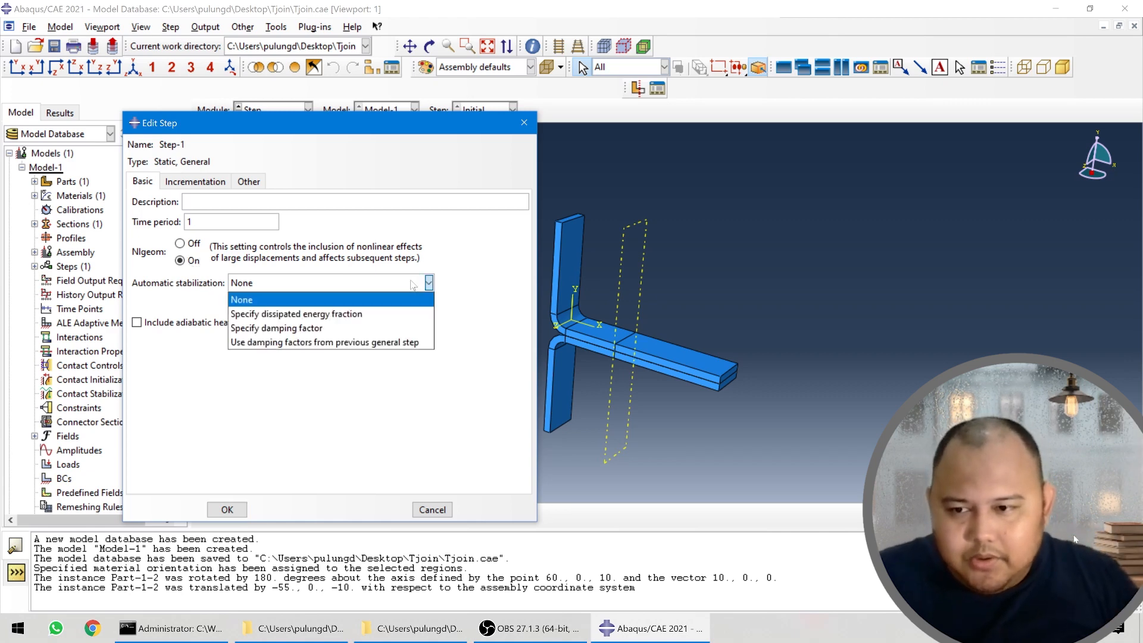
{"action": "left_click", "coordinate": [439, 256]}
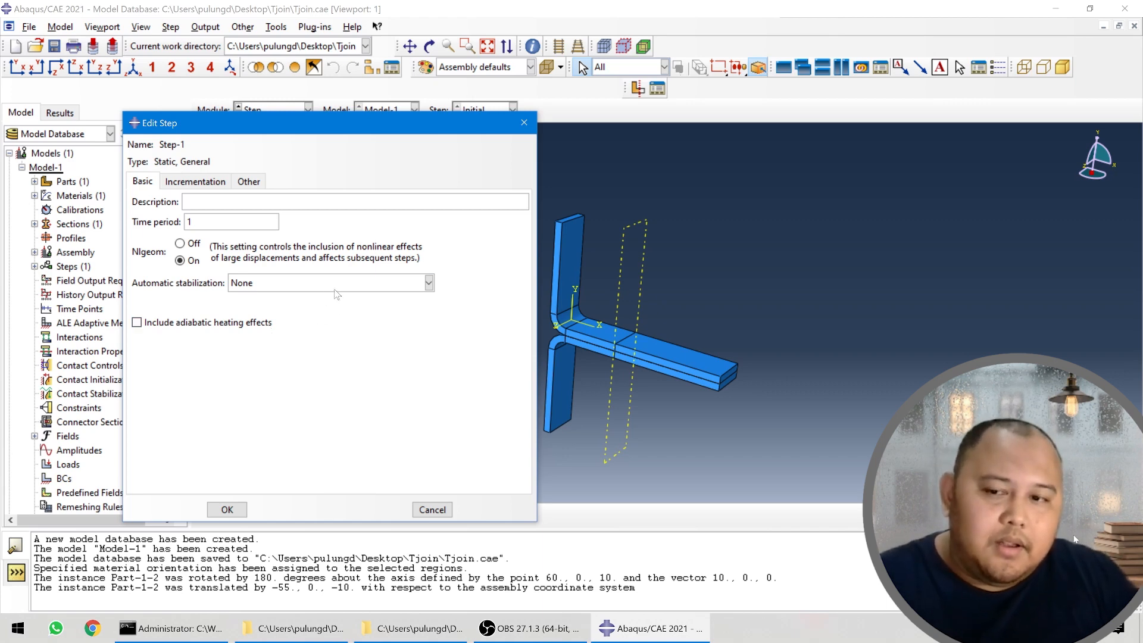
{"action": "left_click", "coordinate": [362, 284]}
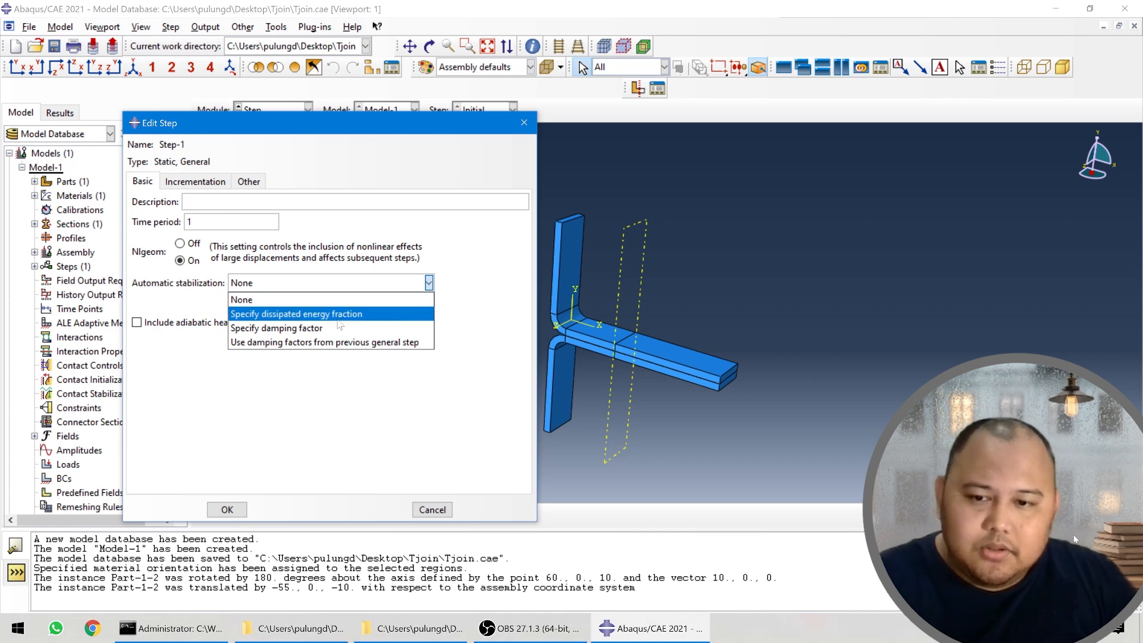
{"action": "left_click", "coordinate": [352, 310]}
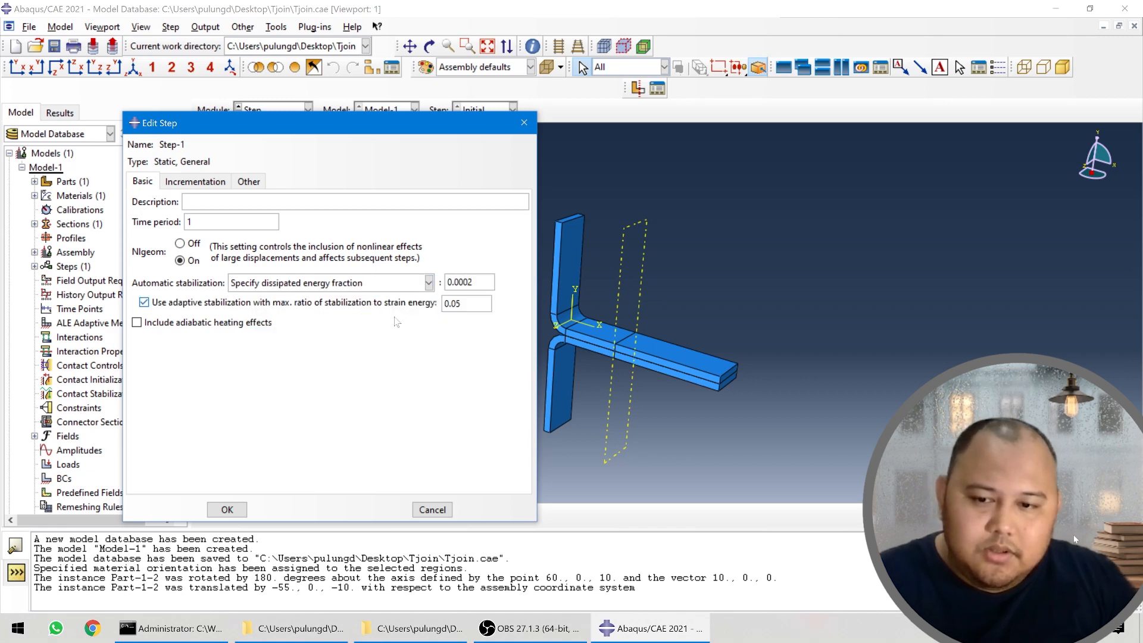
- Set Step-1's maximum number of increments to 10000, minimum increment size to 1E-010 and initial size to 0.01
{"action": "left_click", "coordinate": [190, 181]}
{"action": "left_click", "coordinate": [284, 218]}
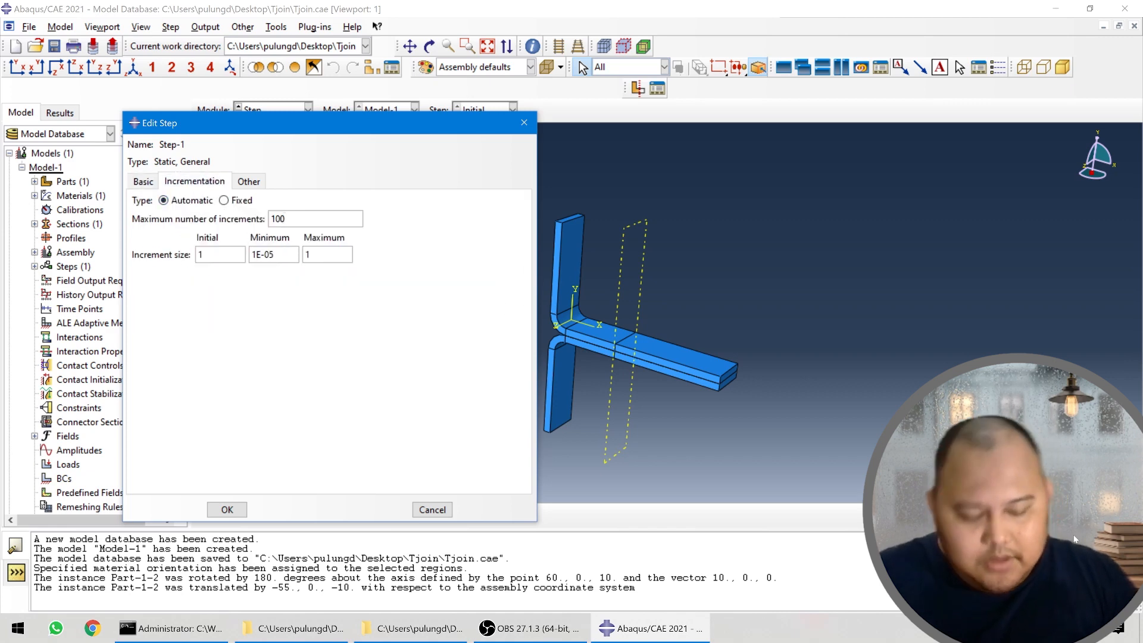
{"action": "type", "text": "00"}
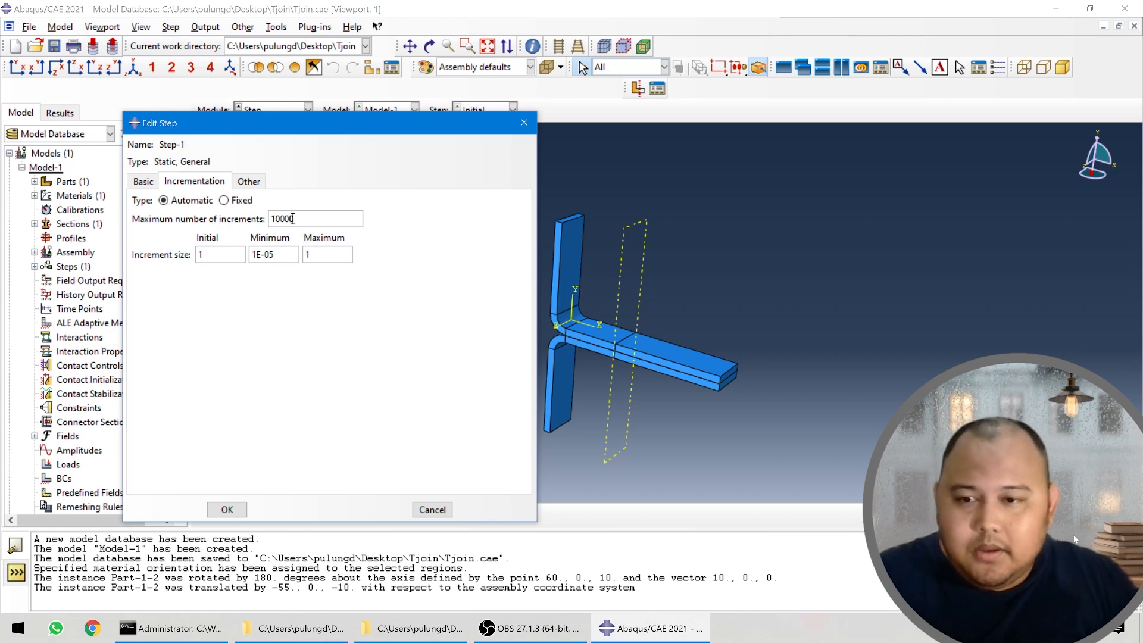
{"action": "left_click", "coordinate": [275, 254]}
{"action": "key", "text": "BackSpace"}
{"action": "type", "text": "10"}
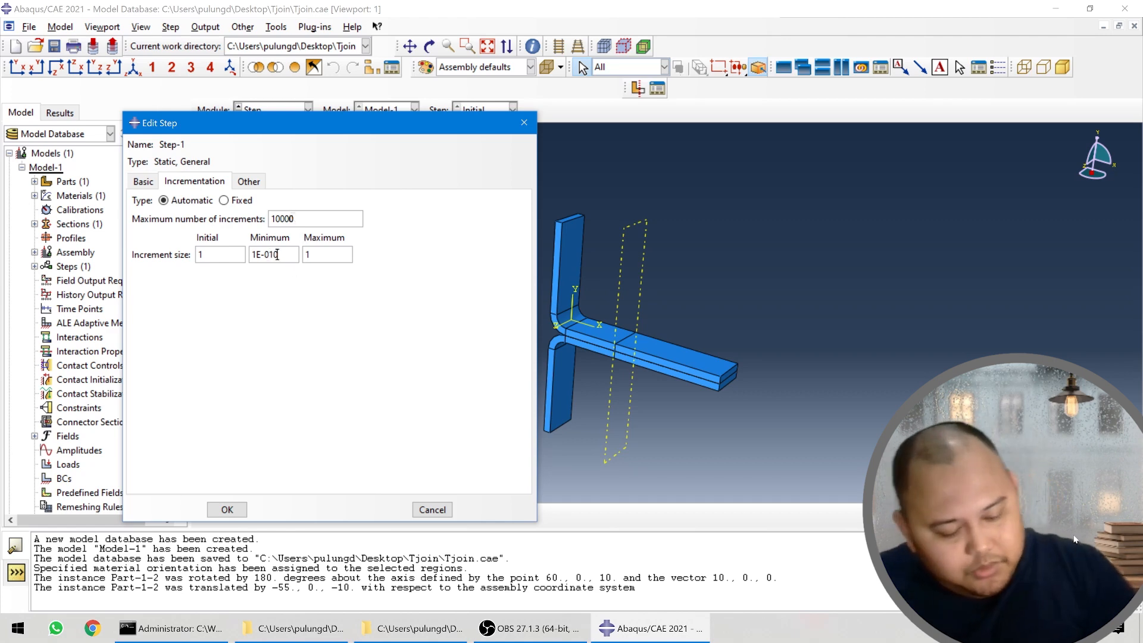
{"action": "double_click", "coordinate": [201, 254]}
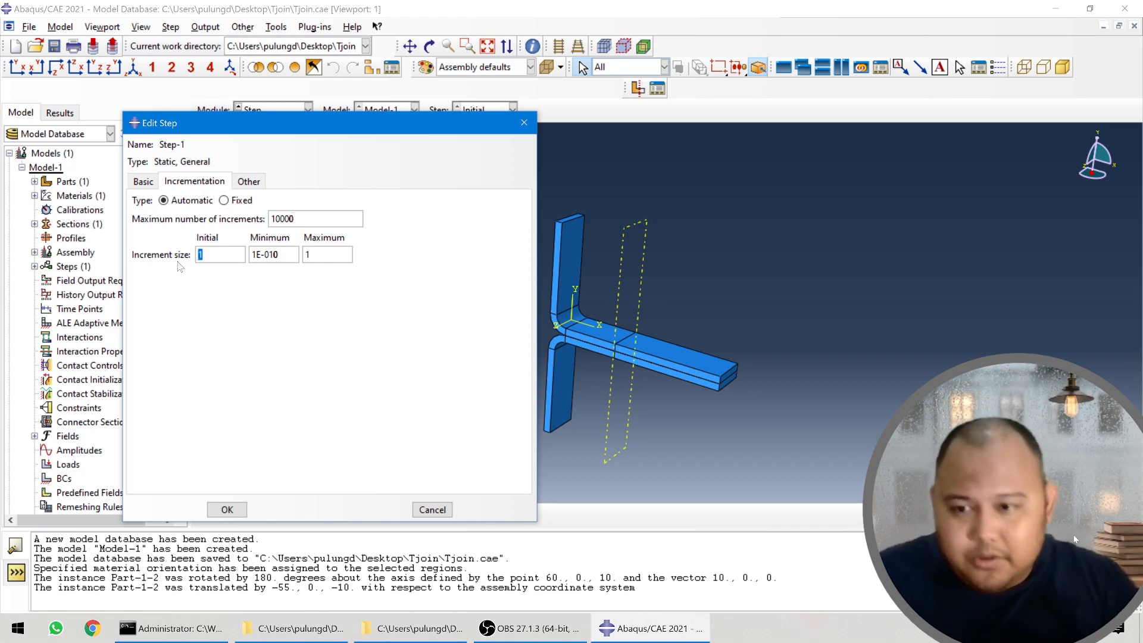
{"action": "type", "text": "0.0"}
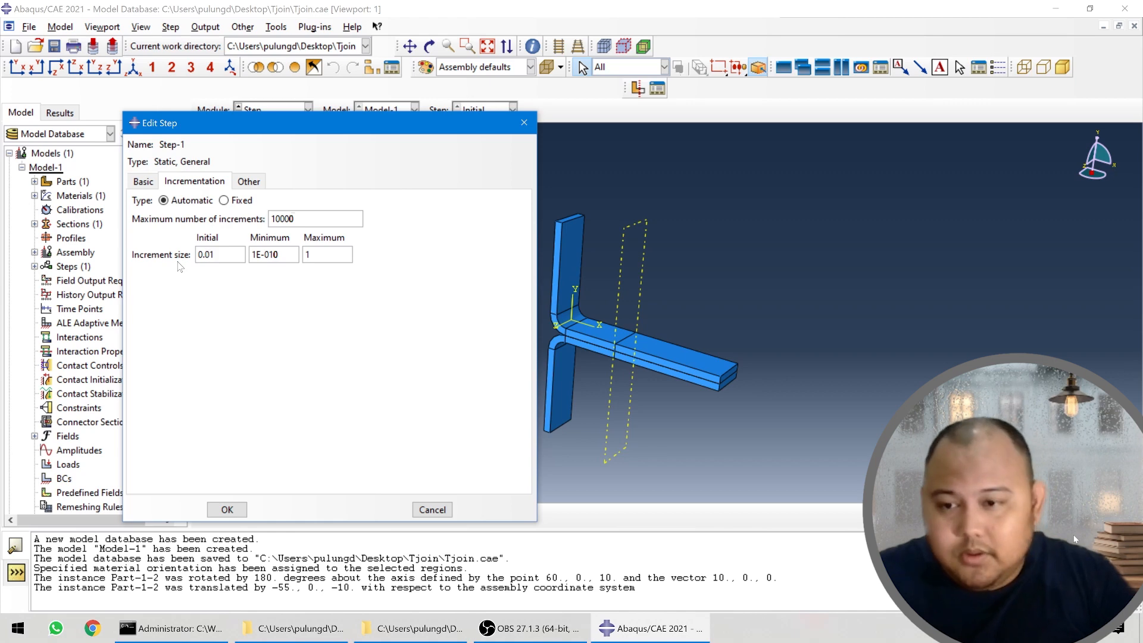
- Review Step-1's equation solver and solution technique settings, and accept the step definition
{"action": "left_click", "coordinate": [261, 189]}
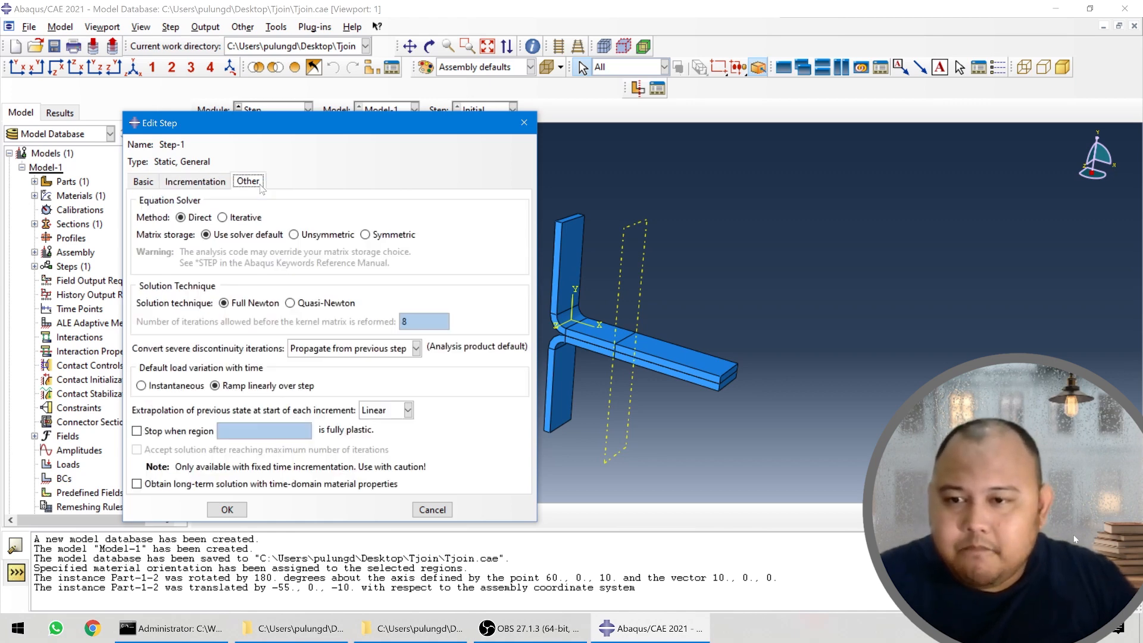
{"action": "left_click", "coordinate": [227, 181]}
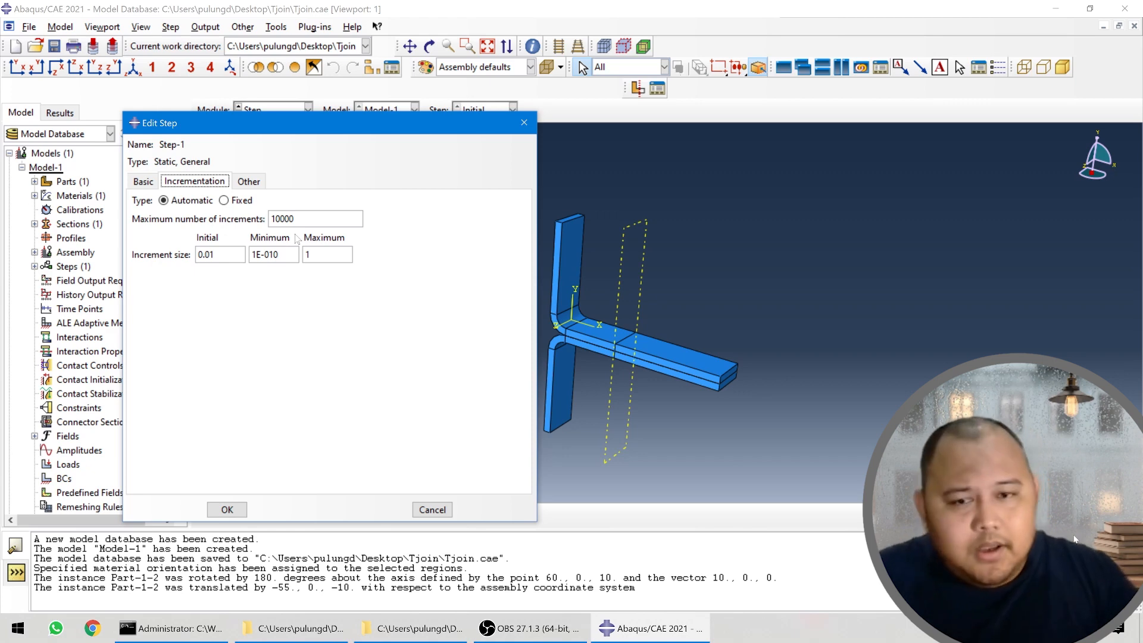
{"action": "left_click", "coordinate": [225, 510]}
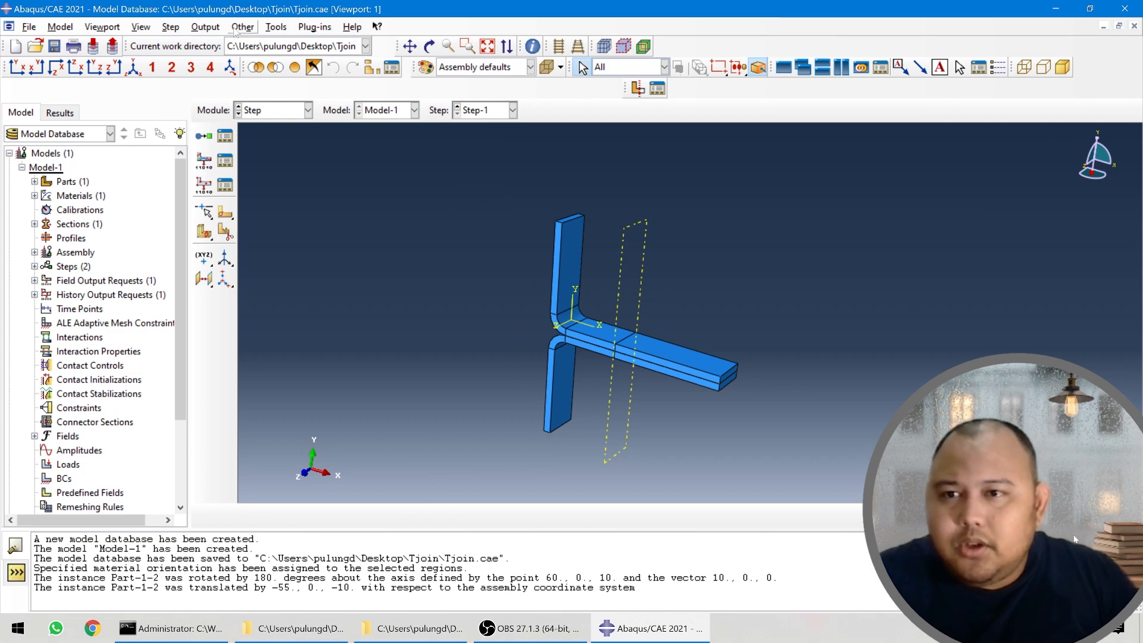
- Specify custom general solution controls for Step-1 with time incrementation parameters I0 = 20 and IR = 40
{"action": "left_click", "coordinate": [240, 28]}
{"action": "mouse_move", "coordinate": [336, 89]}
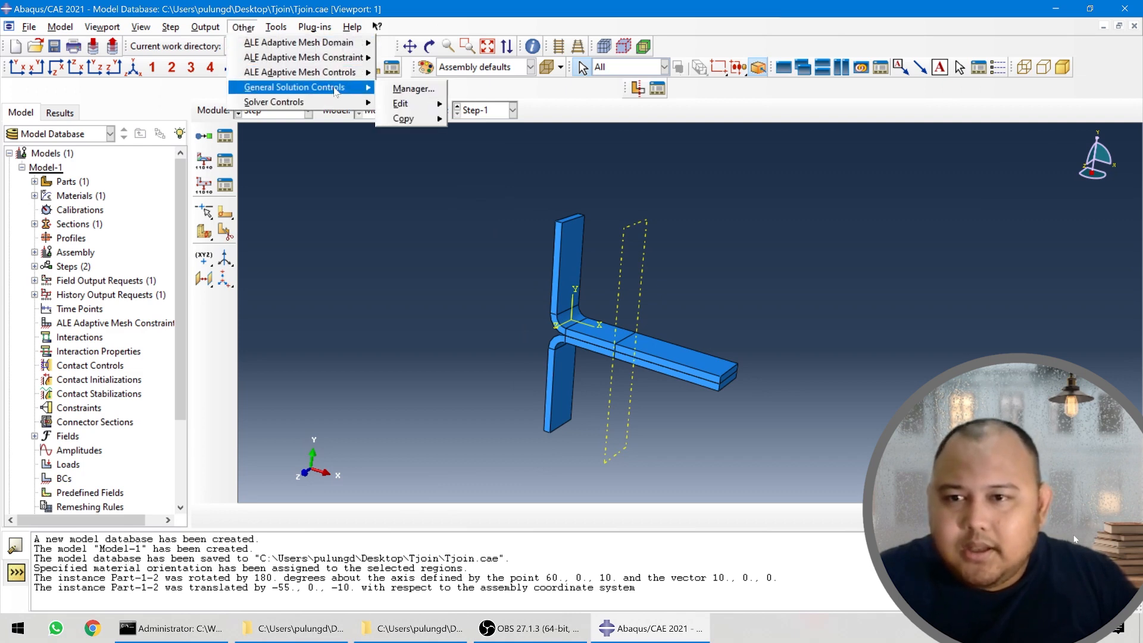
{"action": "left_click", "coordinate": [424, 90]}
{"action": "double_click", "coordinate": [420, 217]}
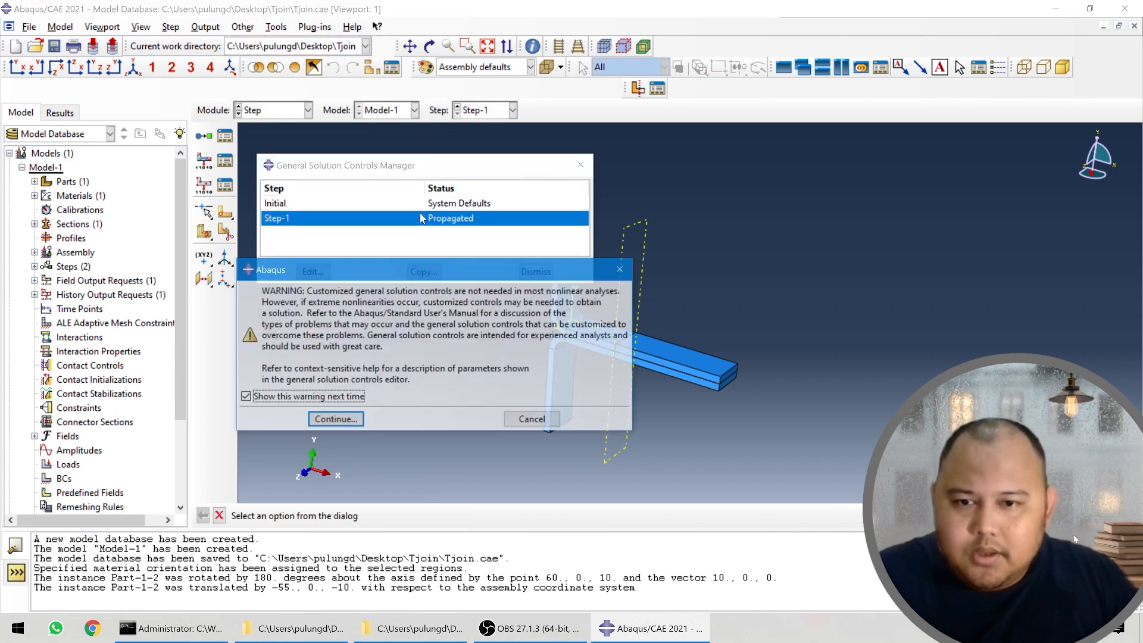
{"action": "left_click", "coordinate": [337, 422]}
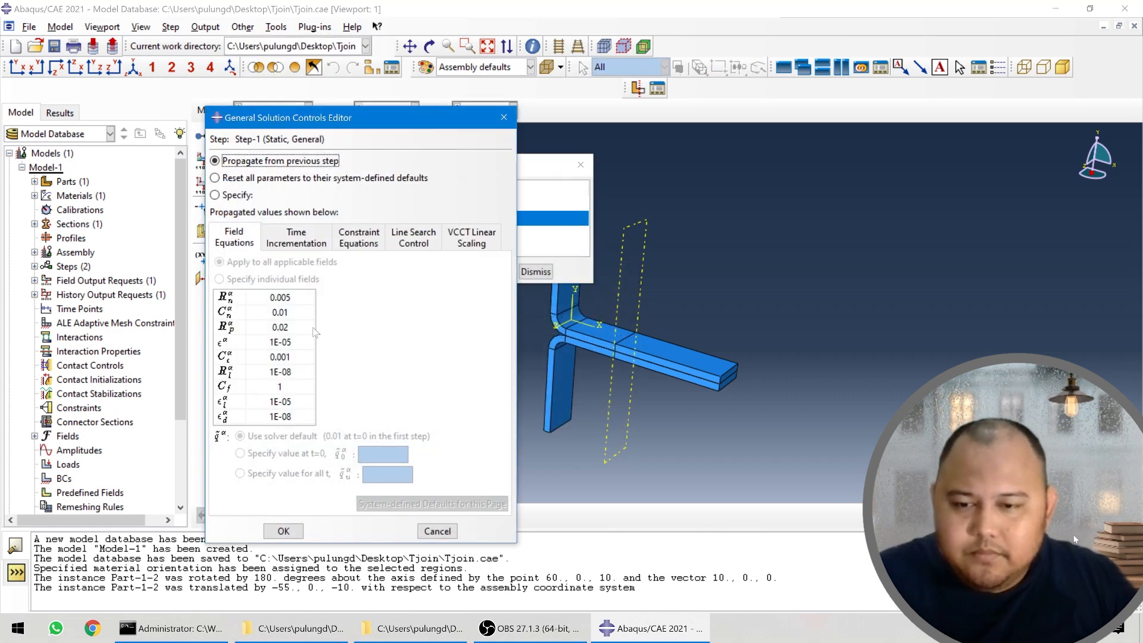
{"action": "left_click", "coordinate": [237, 196]}
{"action": "left_click", "coordinate": [296, 238]}
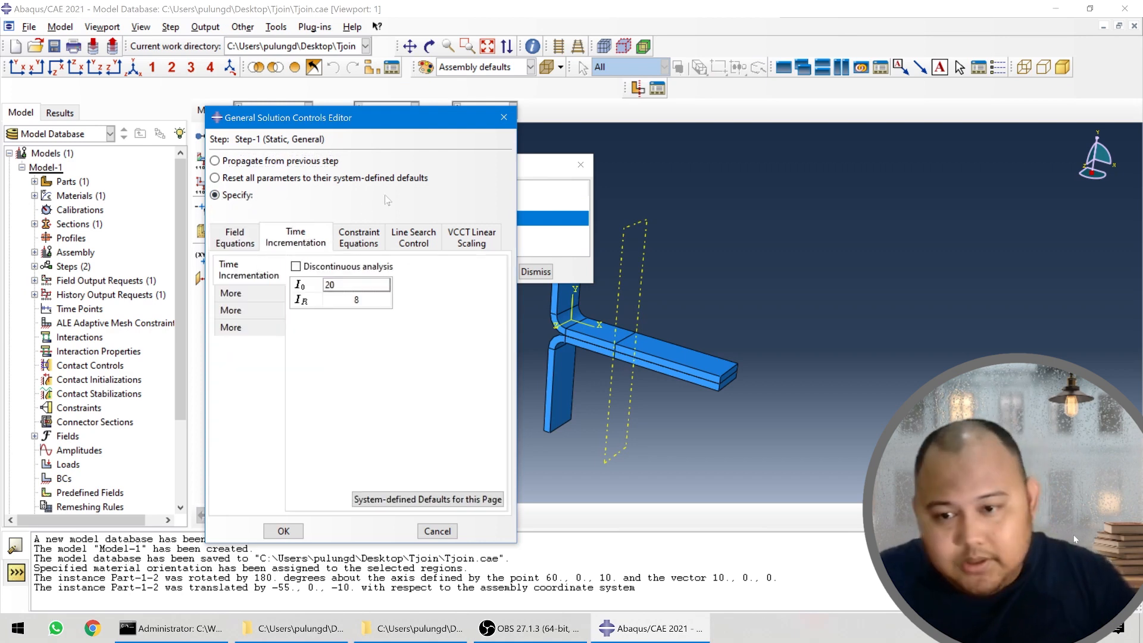
{"action": "type", "text": "20"}
{"action": "key", "text": "Tab"}
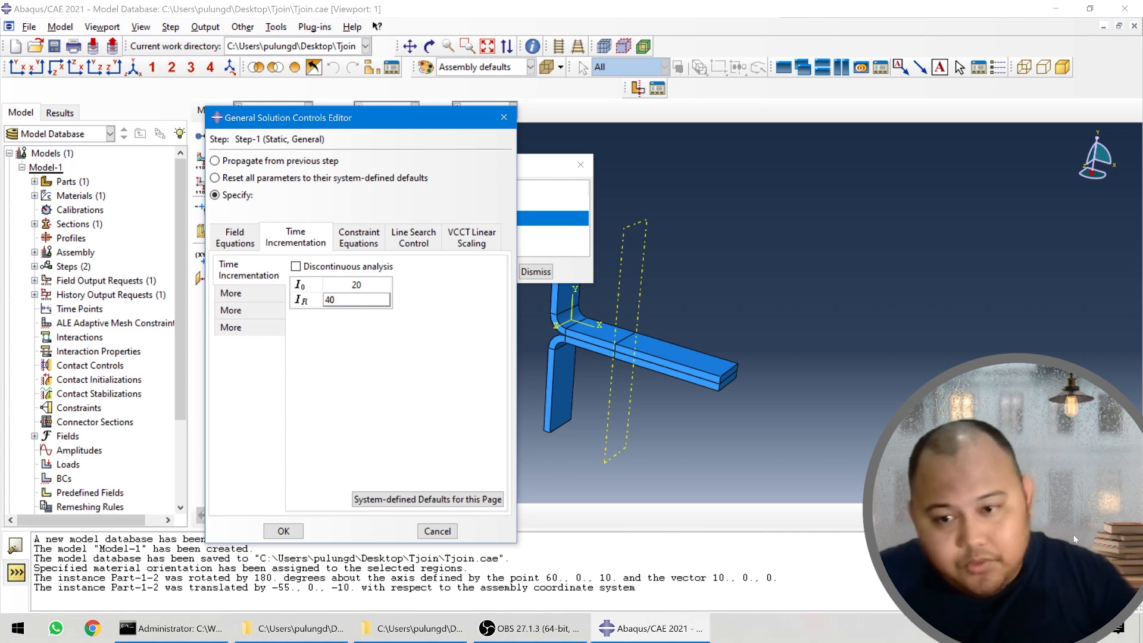
{"action": "left_click", "coordinate": [235, 236]}
{"action": "left_click", "coordinate": [295, 237]}
- Set the time incrementation parameter IA to 20 and save Step-1's general solution controls
{"action": "left_click", "coordinate": [231, 293]}
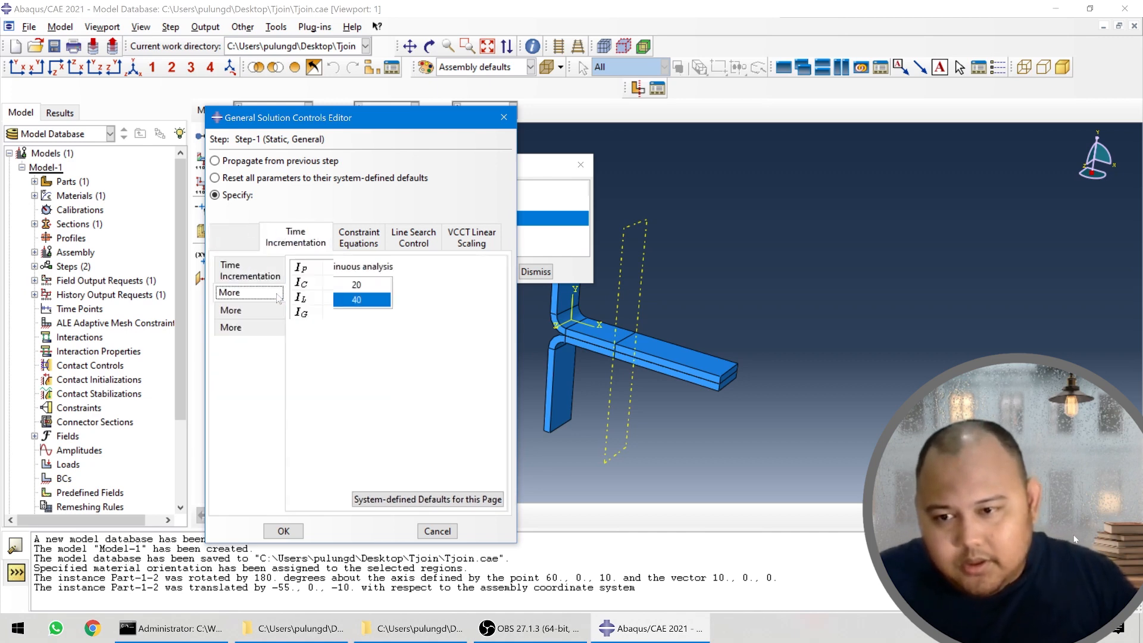
{"action": "double_click", "coordinate": [356, 342]}
{"action": "type", "text": "20"}
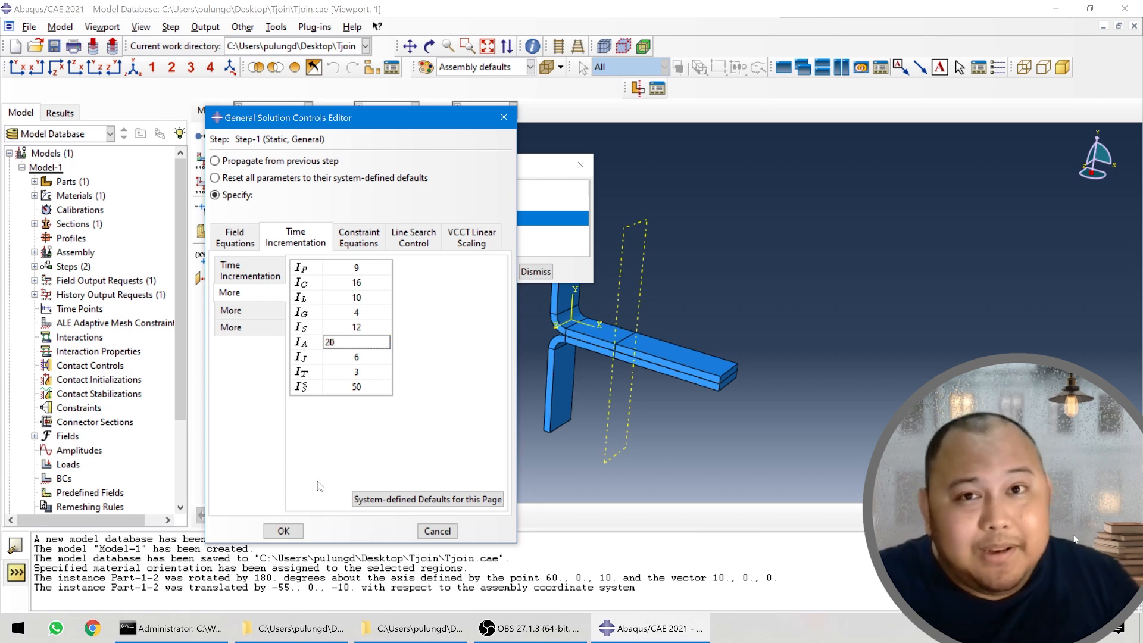
{"action": "left_click", "coordinate": [339, 238]}
{"action": "left_click", "coordinate": [298, 241]}
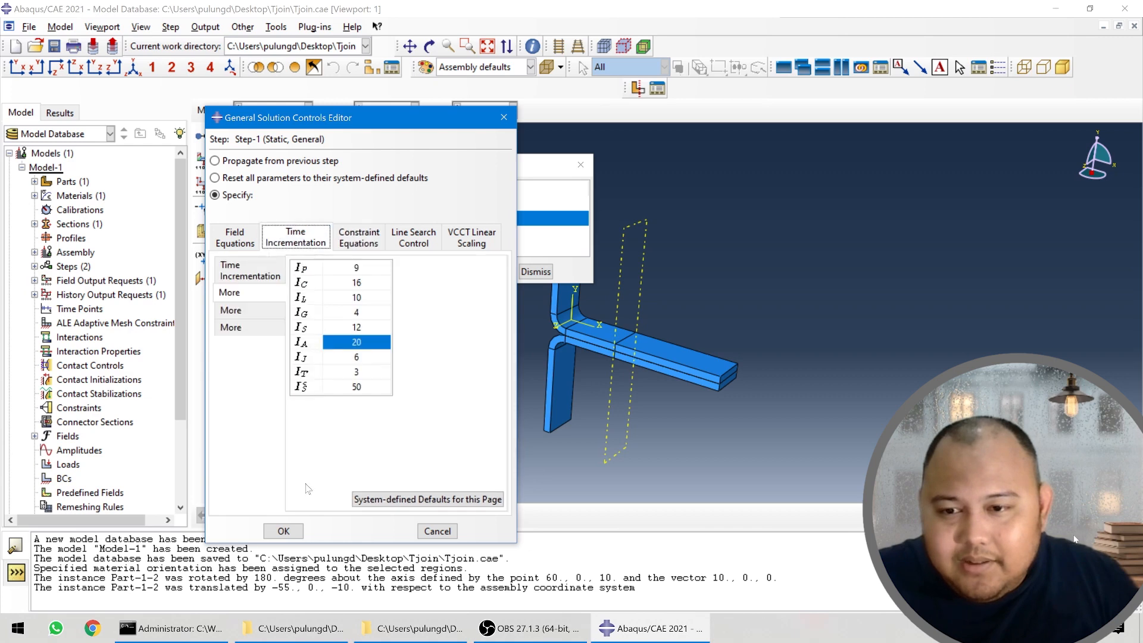
{"action": "left_click", "coordinate": [290, 531]}
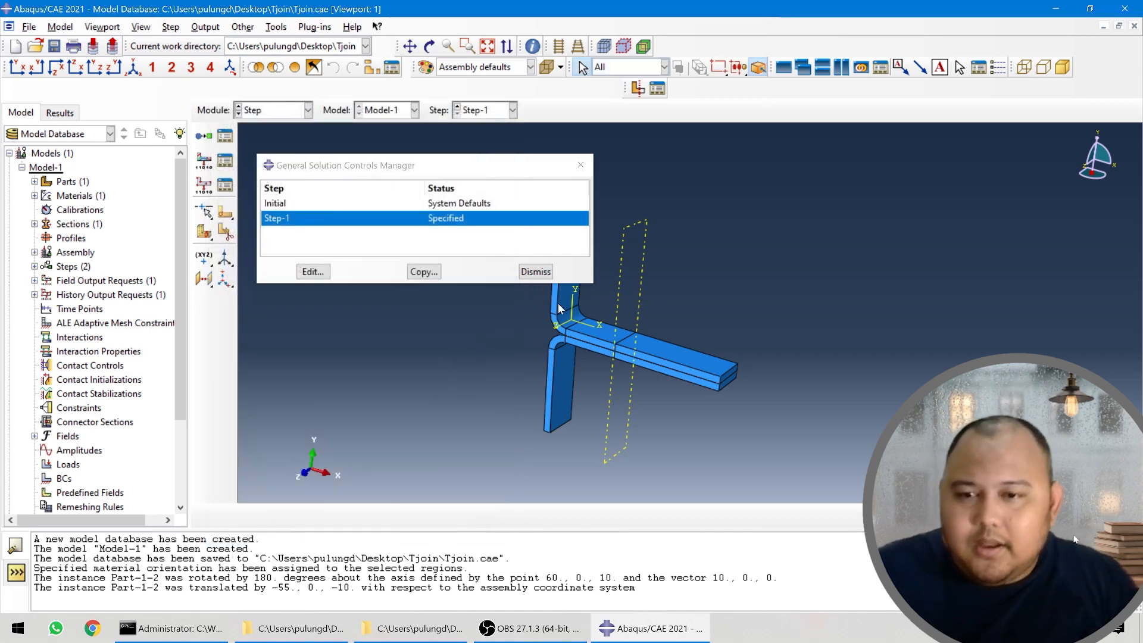
{"action": "left_click", "coordinate": [536, 271]}
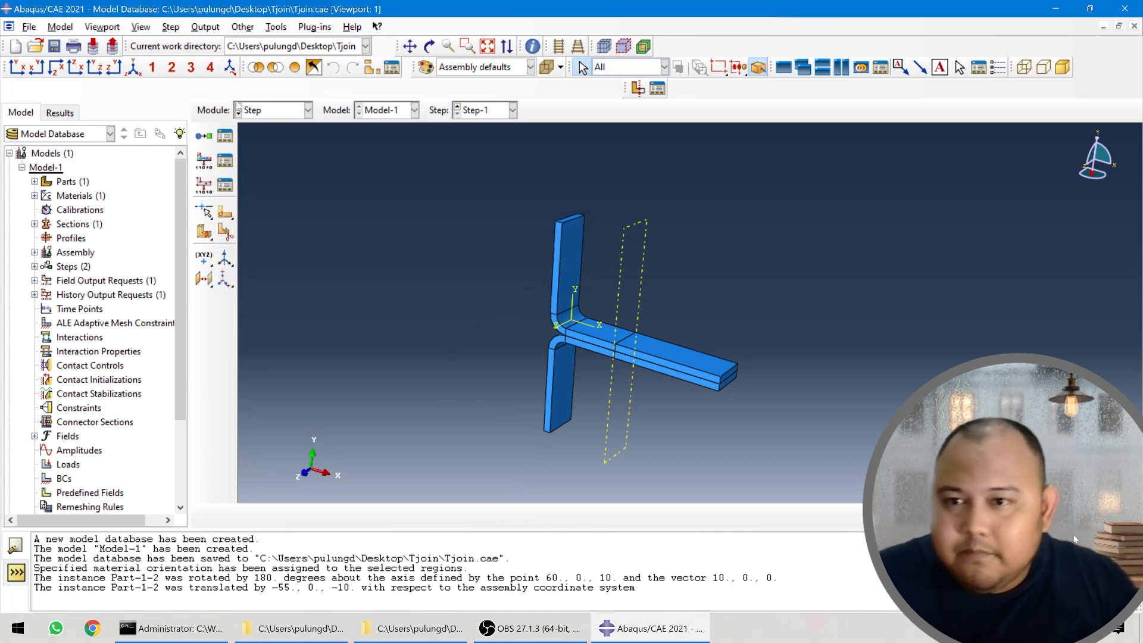
- Open the field output request F-Output-1 of Step-1 for editing
{"action": "left_click", "coordinate": [226, 162]}
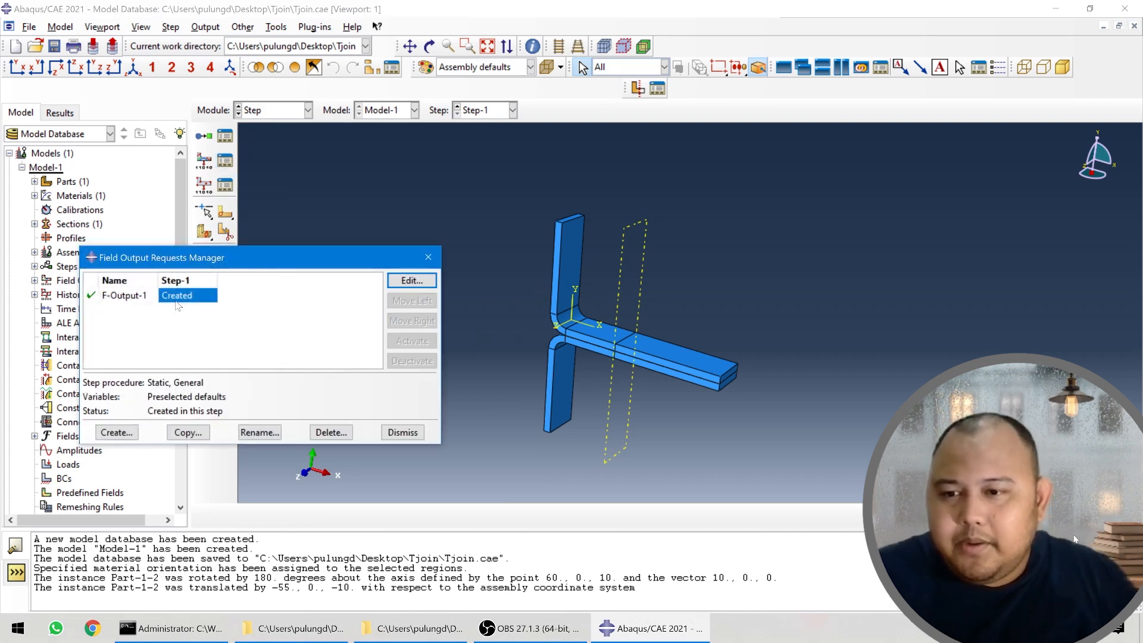
{"action": "double_click", "coordinate": [177, 296]}
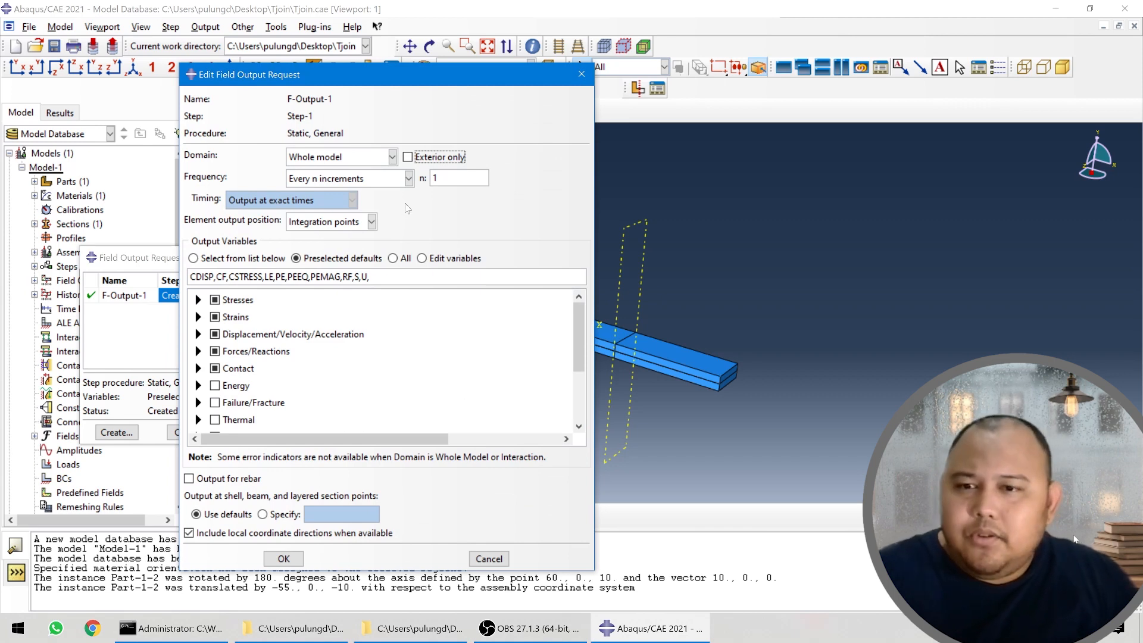
{"action": "left_click", "coordinate": [398, 182]}
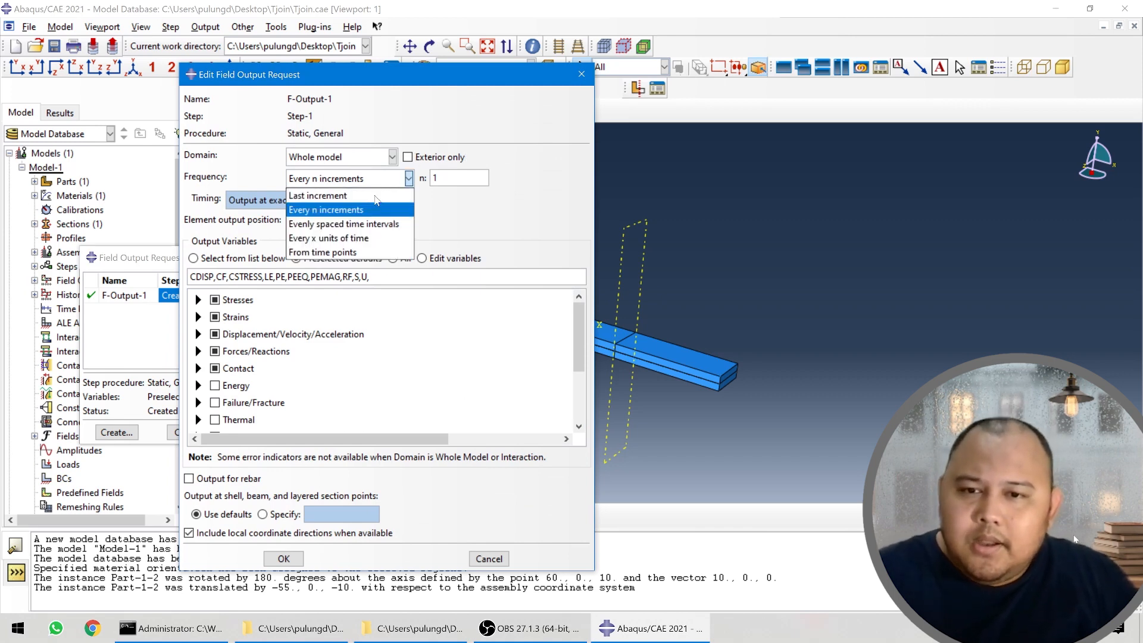
{"action": "left_click", "coordinate": [361, 222]}
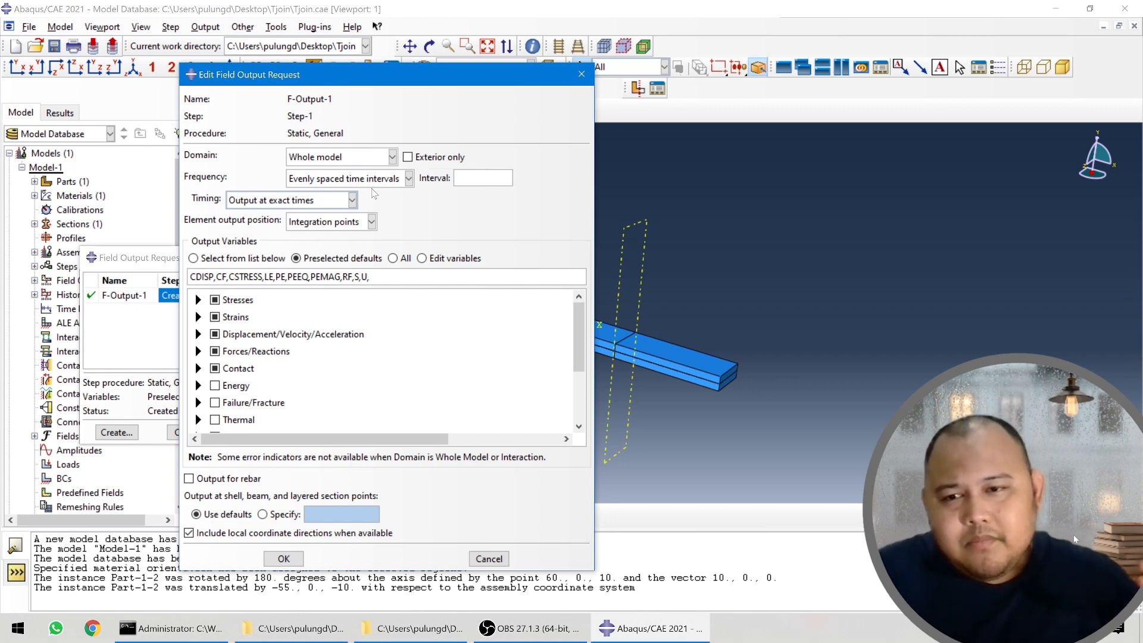
{"action": "left_click", "coordinate": [456, 177]}
{"action": "type", "text": "100"}
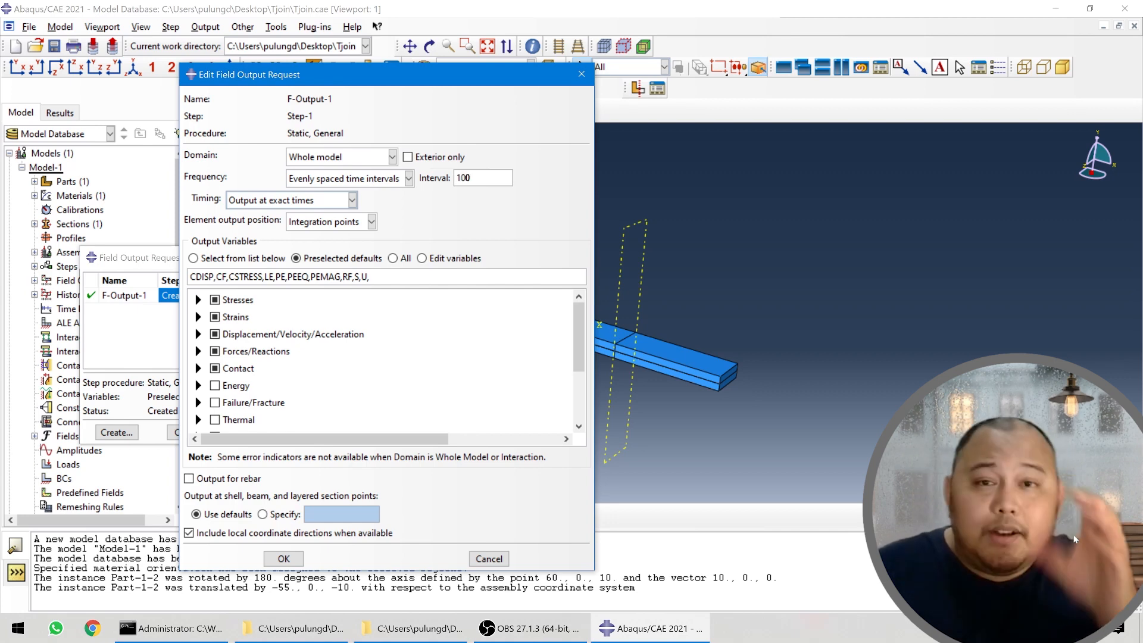
- Set the output frequency of F-Output-1 to every n increments with n = 5
{"action": "left_click", "coordinate": [408, 182]}
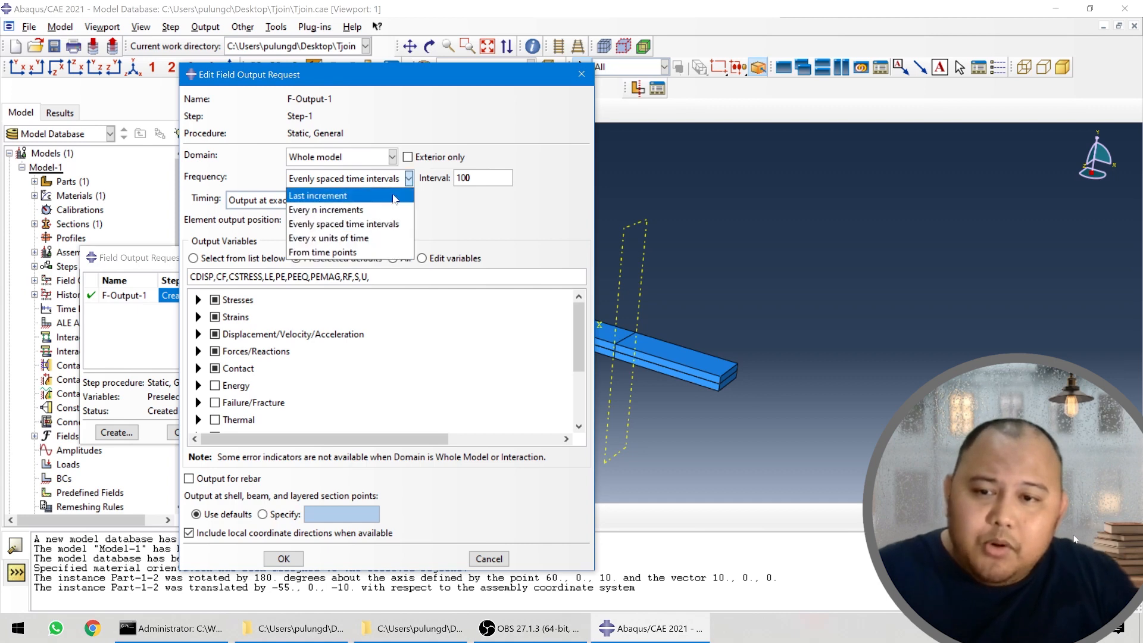
{"action": "left_click", "coordinate": [366, 210]}
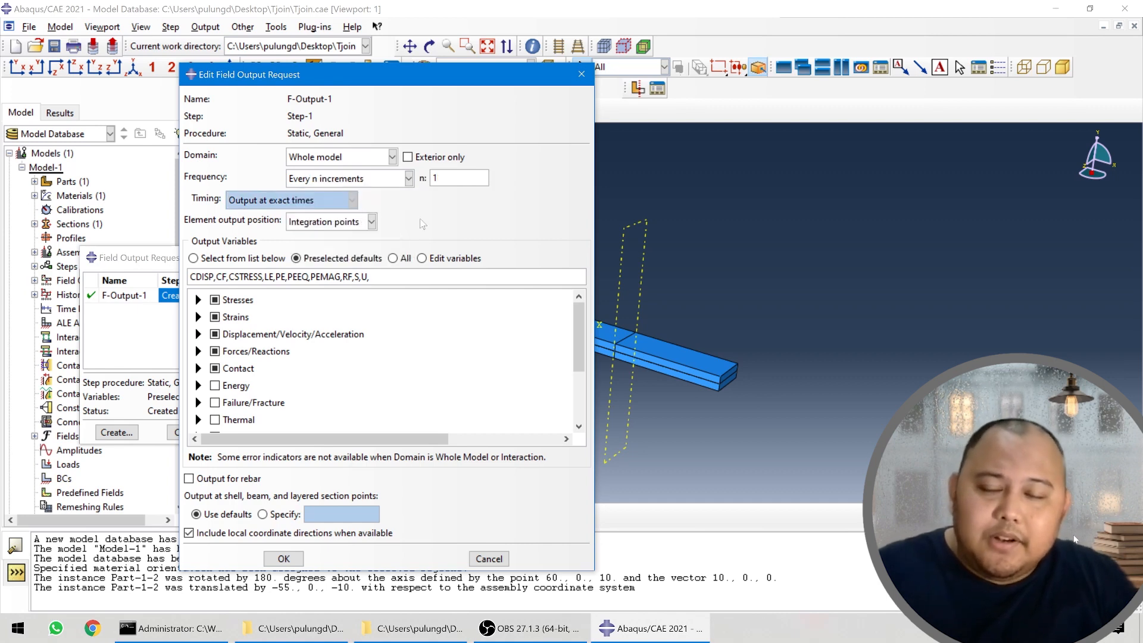
{"action": "double_click", "coordinate": [436, 178]}
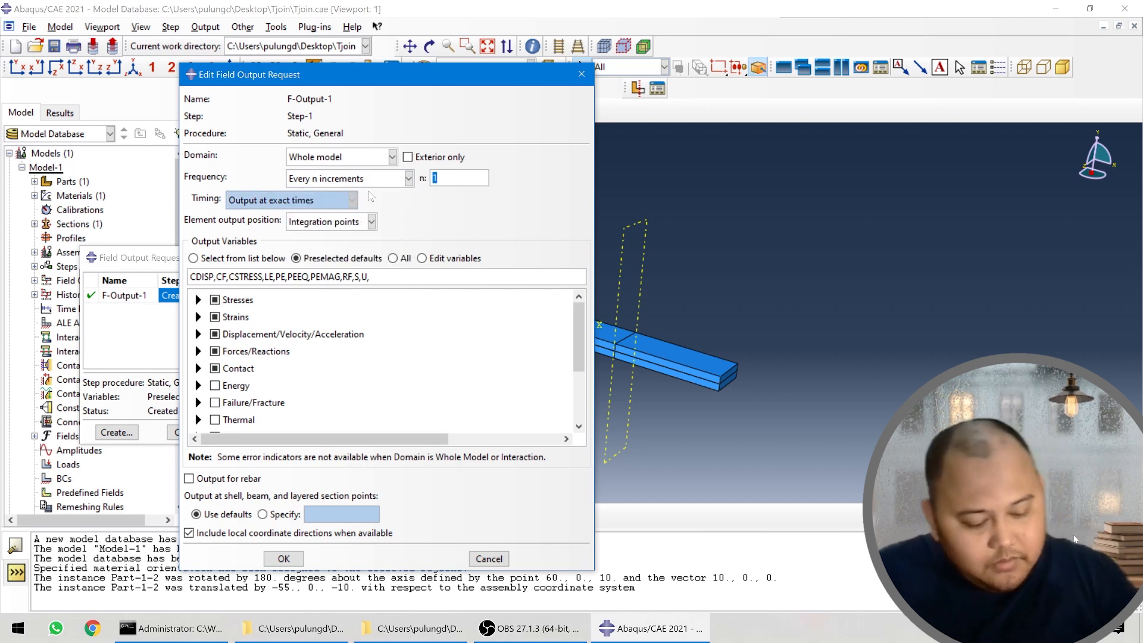
{"action": "type", "text": "5"}
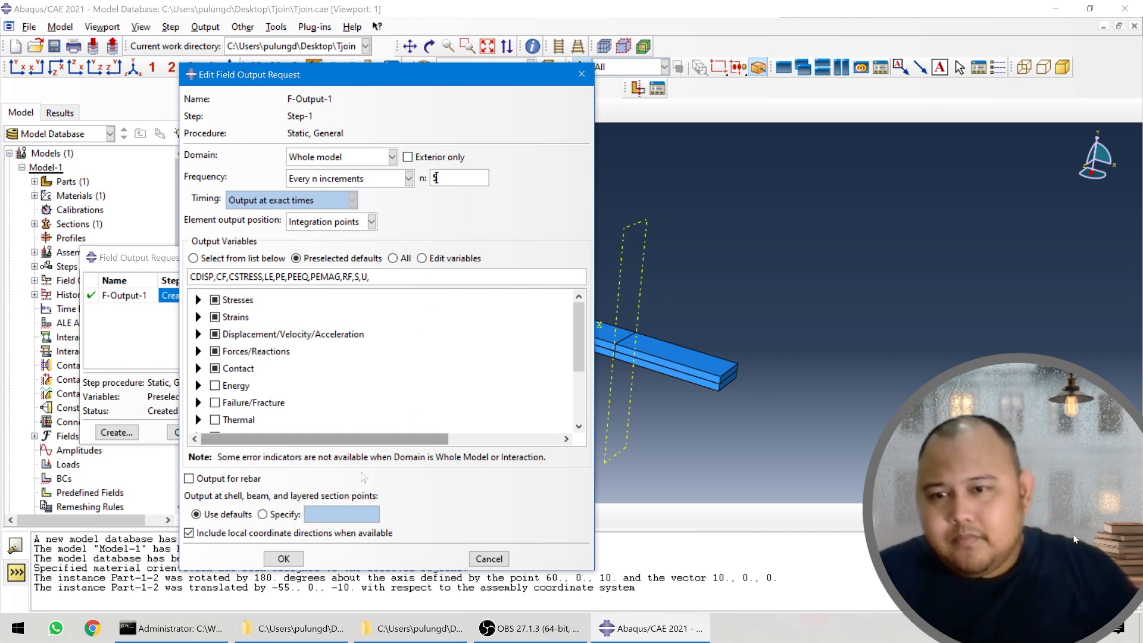
- Add the failure/fracture variable SDEG, scalar stiffness degradation, to the F-Output-1 field output request
{"action": "scroll", "coordinate": [356, 373], "scroll_direction": "down", "scroll_amount": 2}
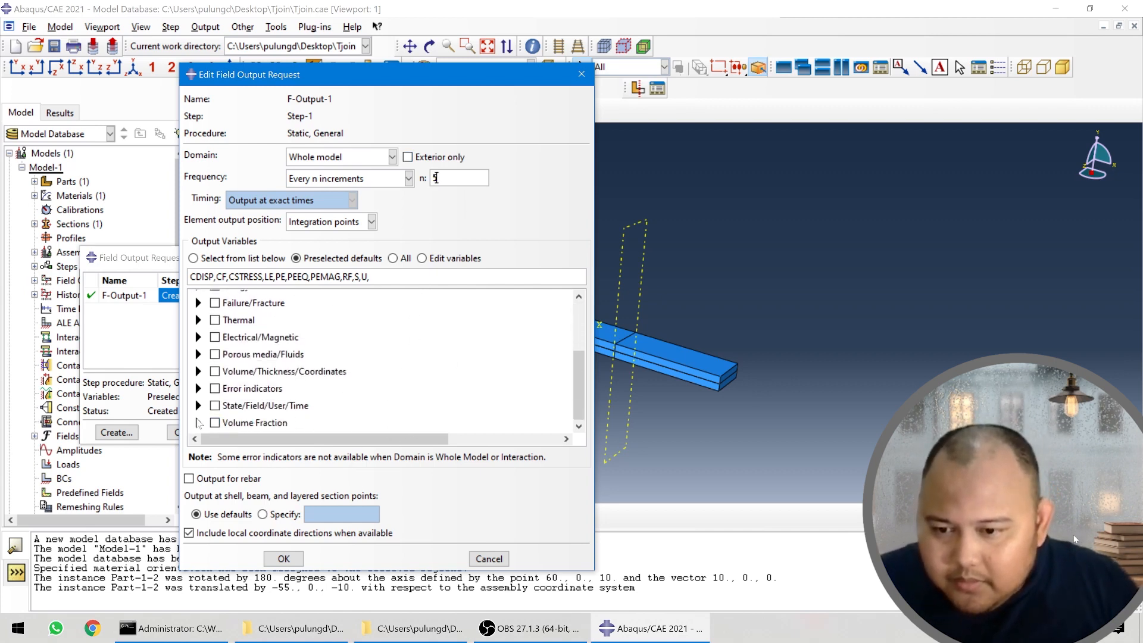
{"action": "left_click", "coordinate": [198, 423]}
{"action": "scroll", "coordinate": [231, 395], "scroll_direction": "up", "scroll_amount": 3}
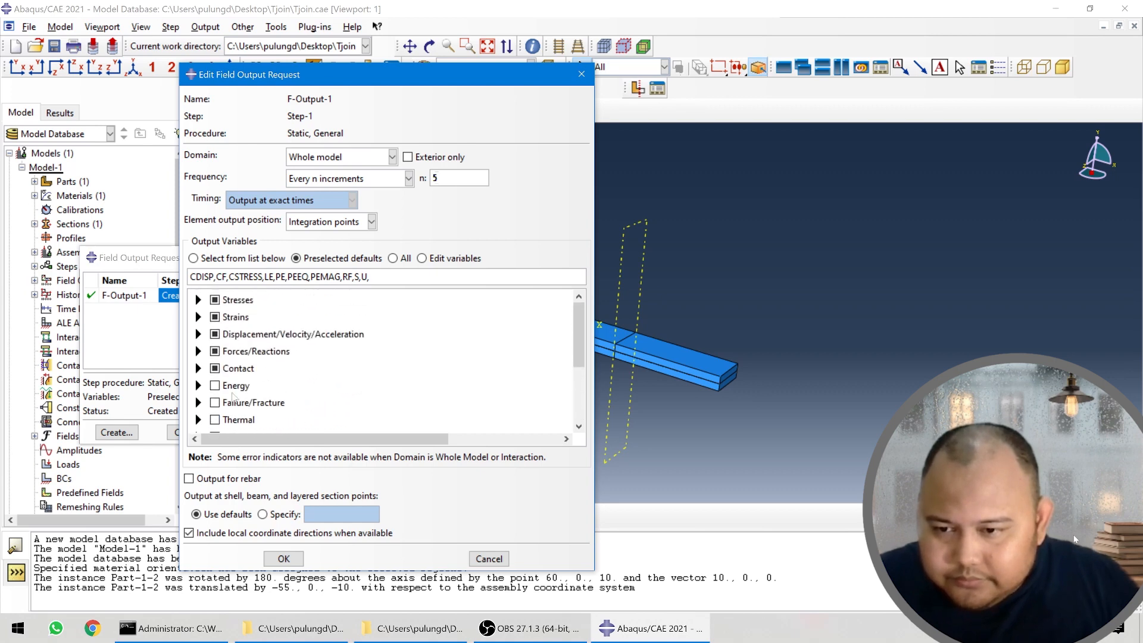
{"action": "scroll", "coordinate": [231, 395], "scroll_direction": "down", "scroll_amount": 2}
{"action": "scroll", "coordinate": [231, 394], "scroll_direction": "up", "scroll_amount": 1}
{"action": "left_click", "coordinate": [198, 341]}
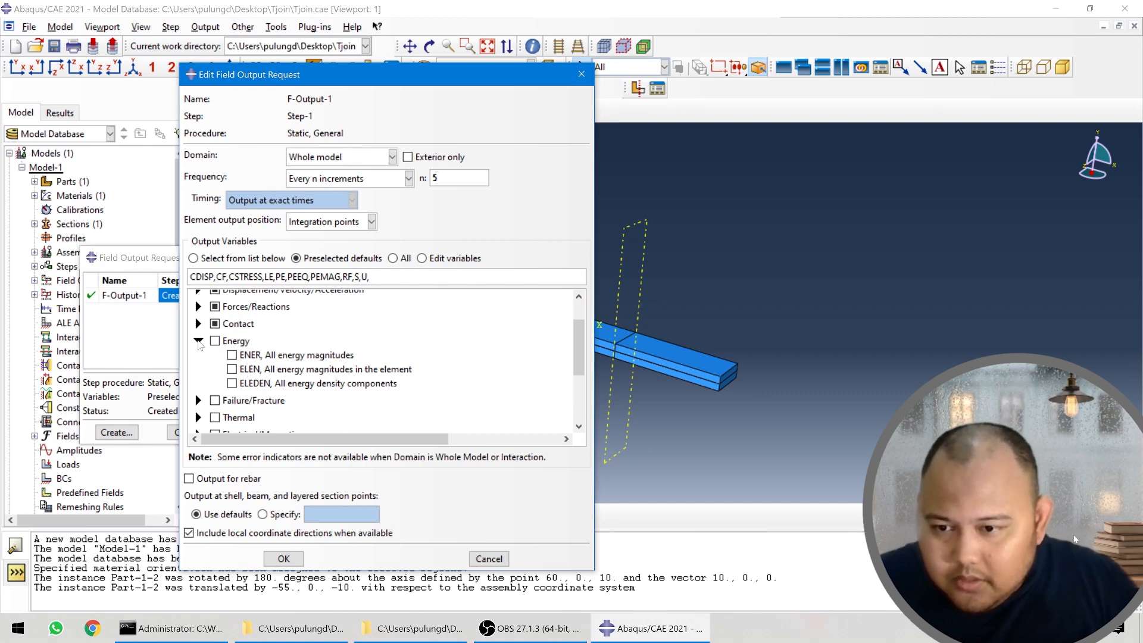
{"action": "left_click", "coordinate": [199, 401]}
{"action": "scroll", "coordinate": [247, 374], "scroll_direction": "down", "scroll_amount": 2}
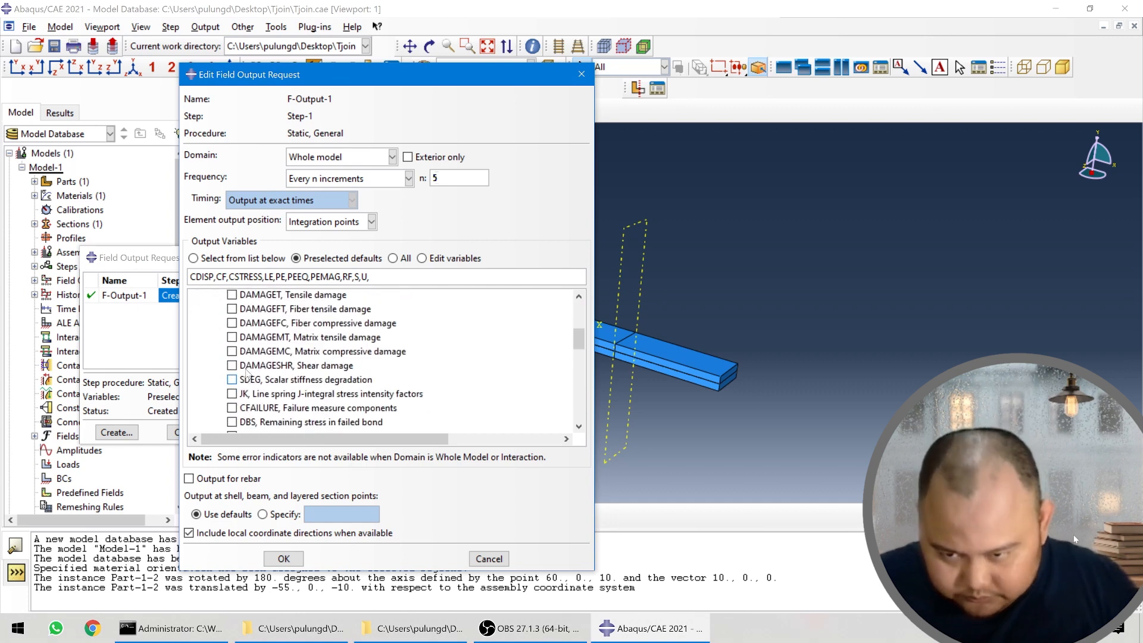
{"action": "scroll", "coordinate": [247, 374], "scroll_direction": "down", "scroll_amount": 5}
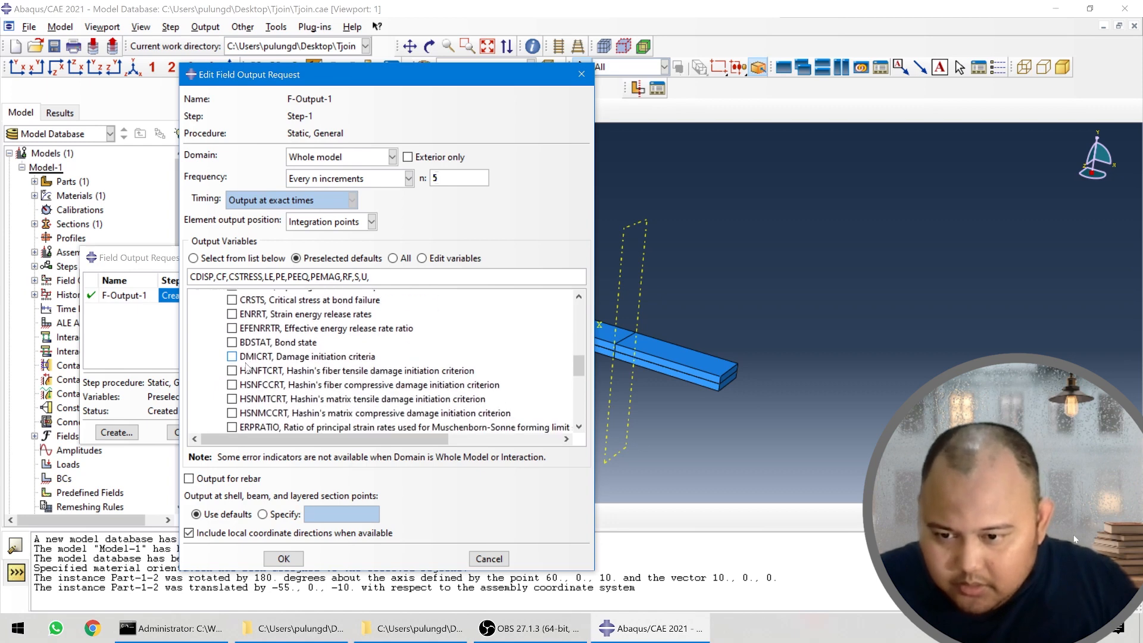
{"action": "scroll", "coordinate": [246, 366], "scroll_direction": "up", "scroll_amount": 3}
{"action": "left_click", "coordinate": [232, 335]}
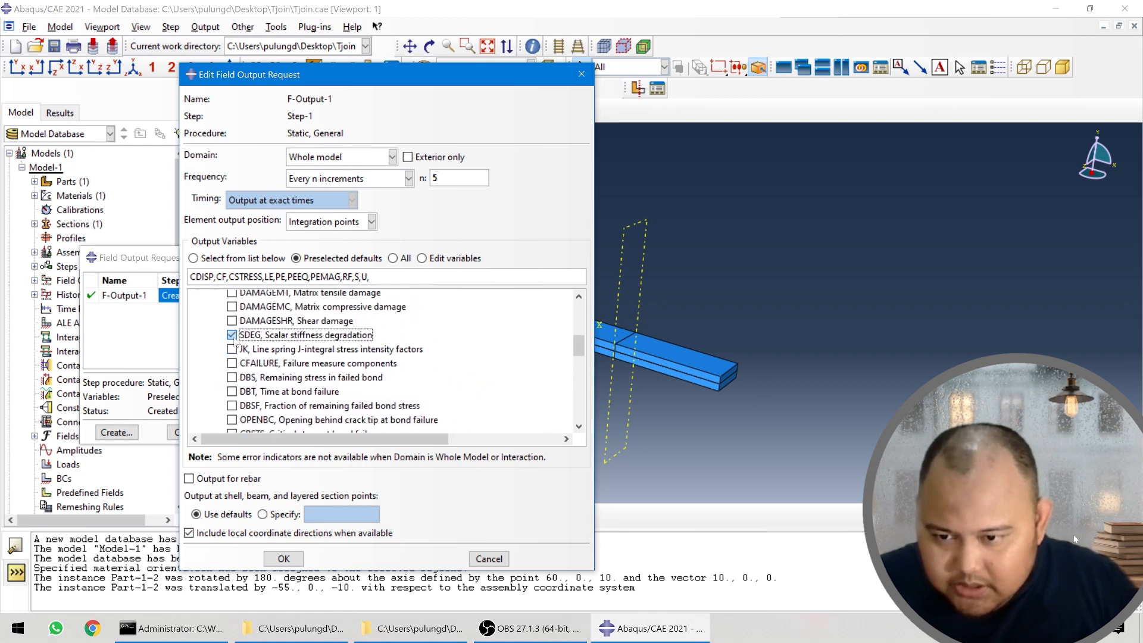
- Add CSQUADSCRT, the quadratic traction damage initiation criterion for cohesive surfaces, and save the F-Output-1 request
{"action": "scroll", "coordinate": [245, 351], "scroll_direction": "down", "scroll_amount": 6}
{"action": "scroll", "coordinate": [246, 362], "scroll_direction": "down", "scroll_amount": 3}
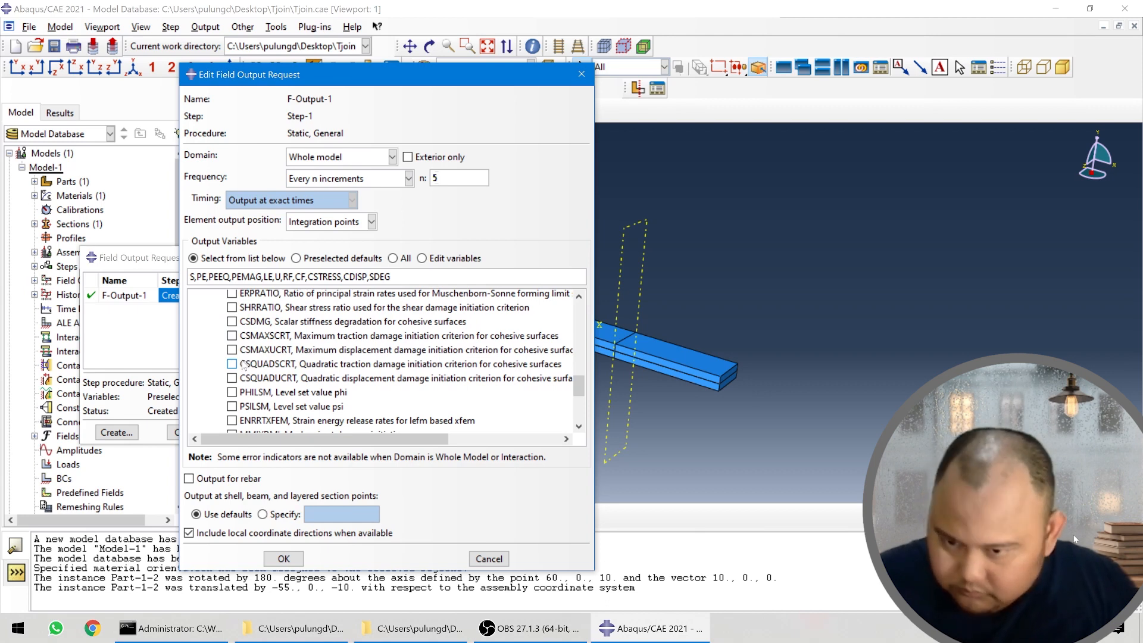
{"action": "left_click", "coordinate": [238, 365]}
{"action": "scroll", "coordinate": [288, 359], "scroll_direction": "down", "scroll_amount": 3}
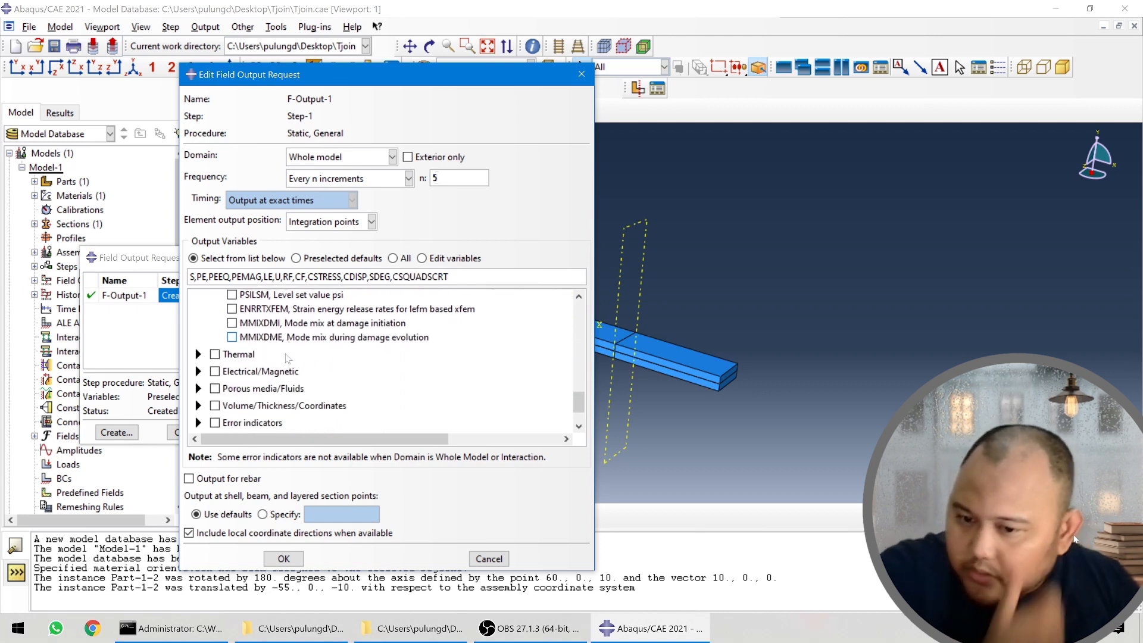
{"action": "scroll", "coordinate": [288, 358], "scroll_direction": "up", "scroll_amount": 4}
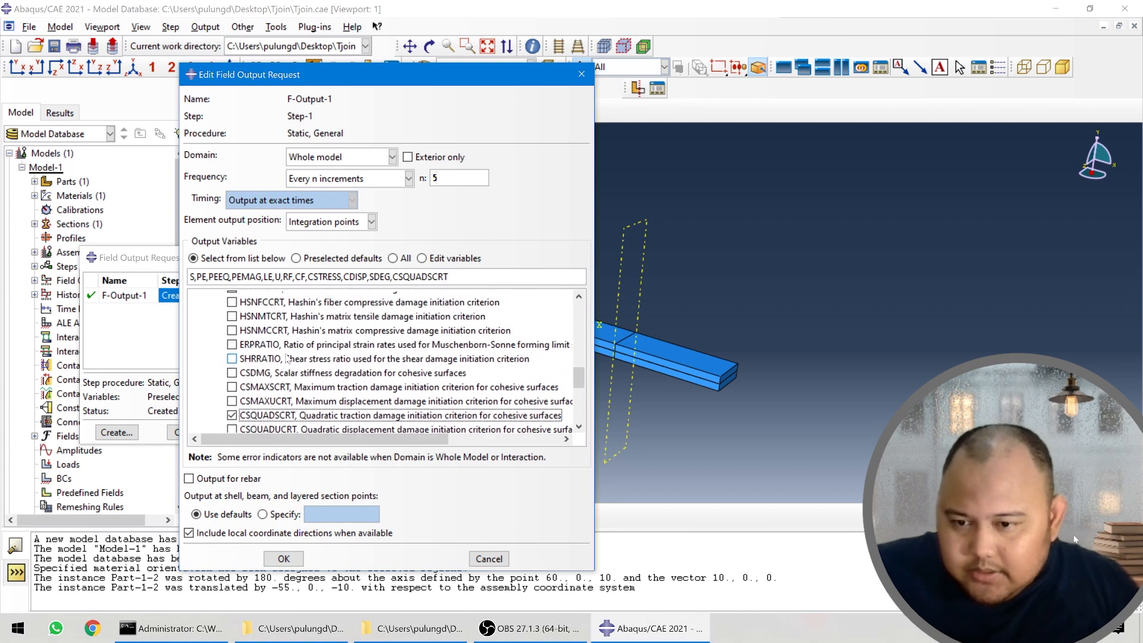
{"action": "scroll", "coordinate": [288, 359], "scroll_direction": "up", "scroll_amount": 2}
{"action": "scroll", "coordinate": [288, 358], "scroll_direction": "up", "scroll_amount": 5}
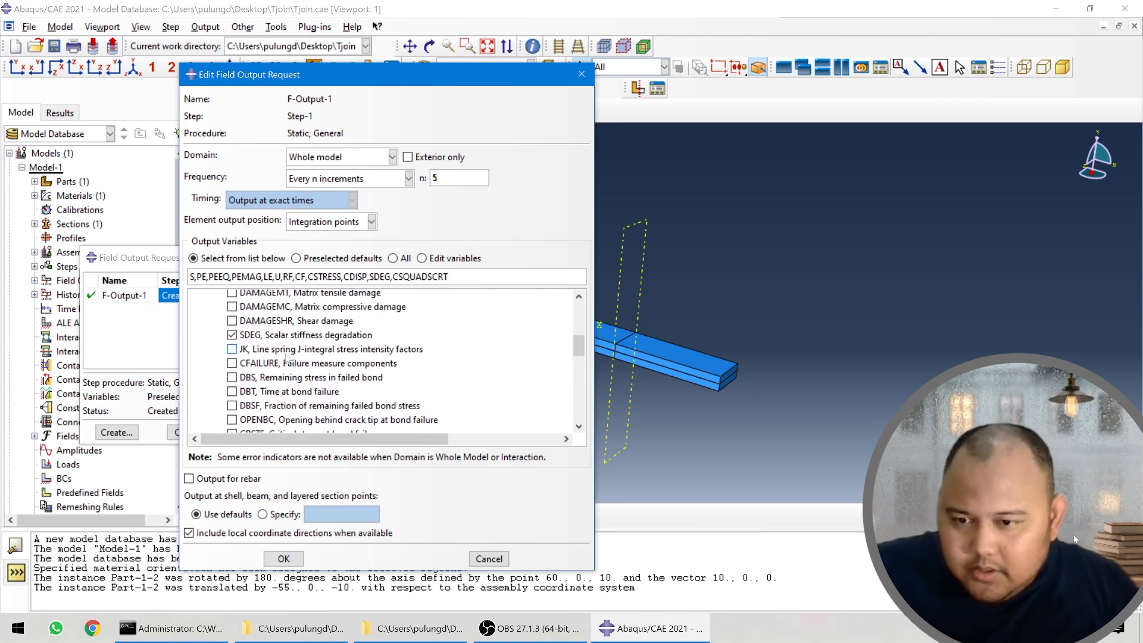
{"action": "scroll", "coordinate": [288, 358], "scroll_direction": "down", "scroll_amount": 1}
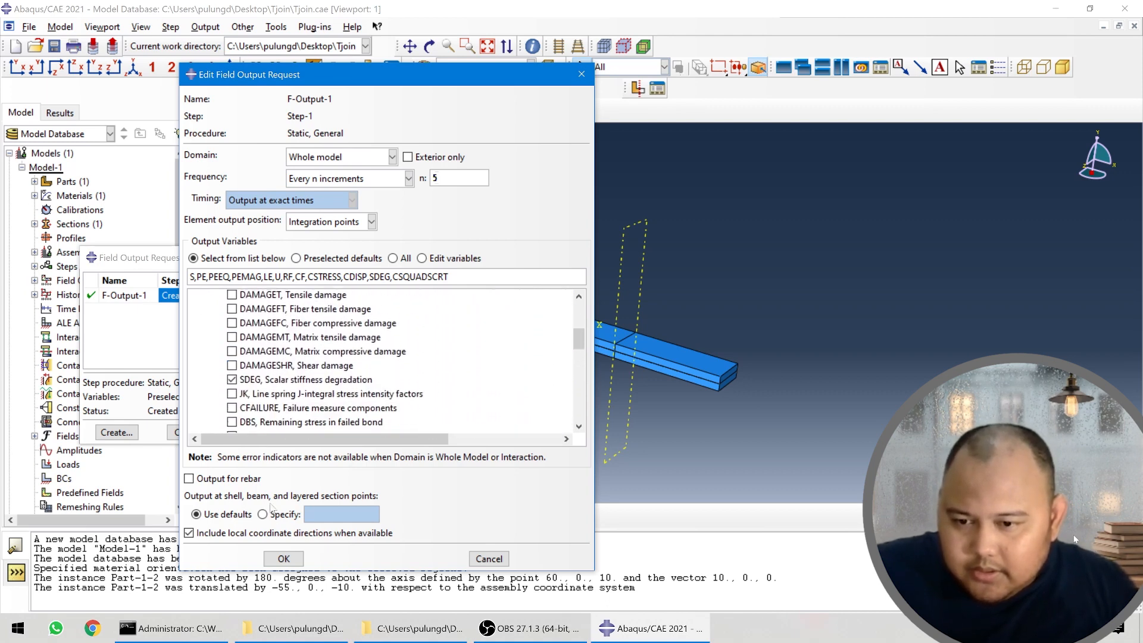
{"action": "left_click", "coordinate": [285, 559]}
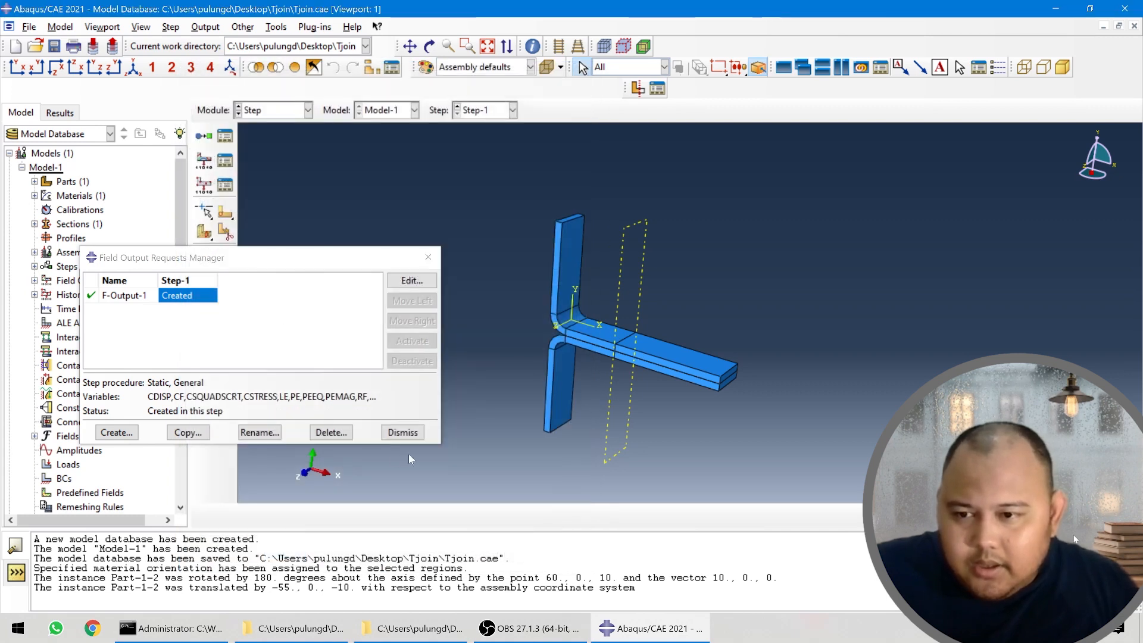
{"action": "left_click", "coordinate": [402, 432]}
- Set the H-Output-1 history output request of Step-1 to save every n increments with n = 5
{"action": "left_click", "coordinate": [226, 184]}
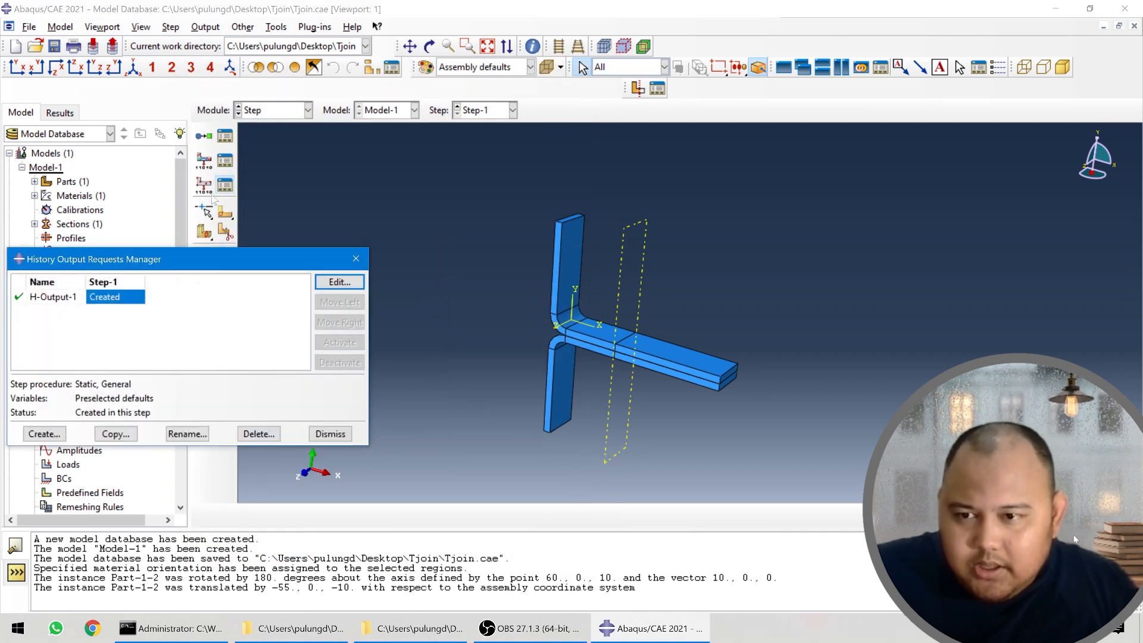
{"action": "left_click", "coordinate": [340, 282]}
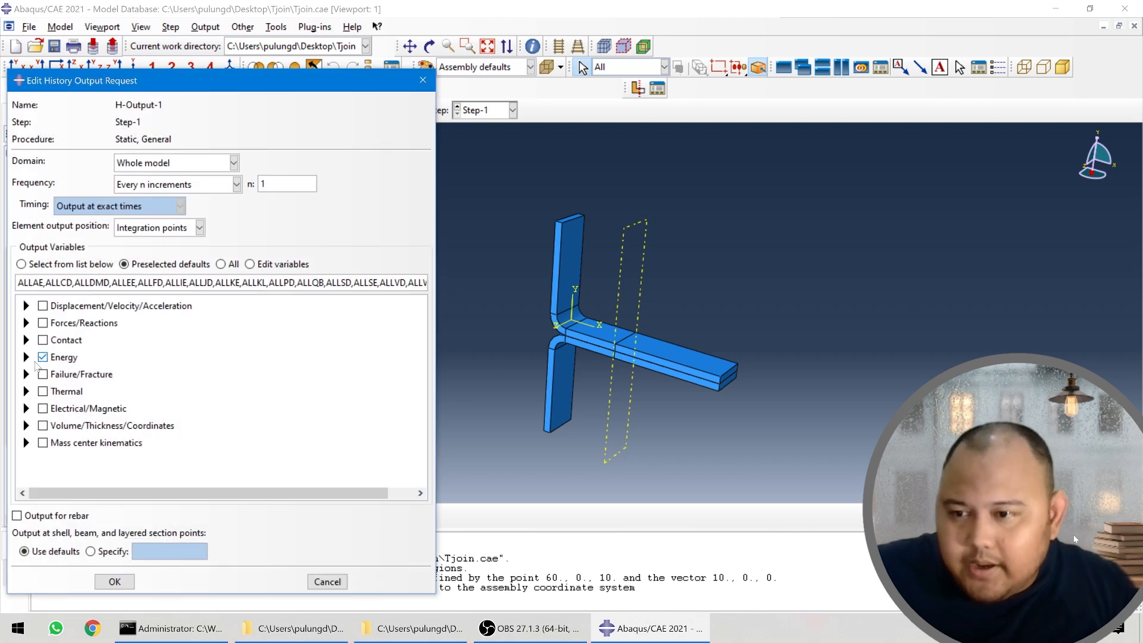
{"action": "left_click", "coordinate": [26, 358]}
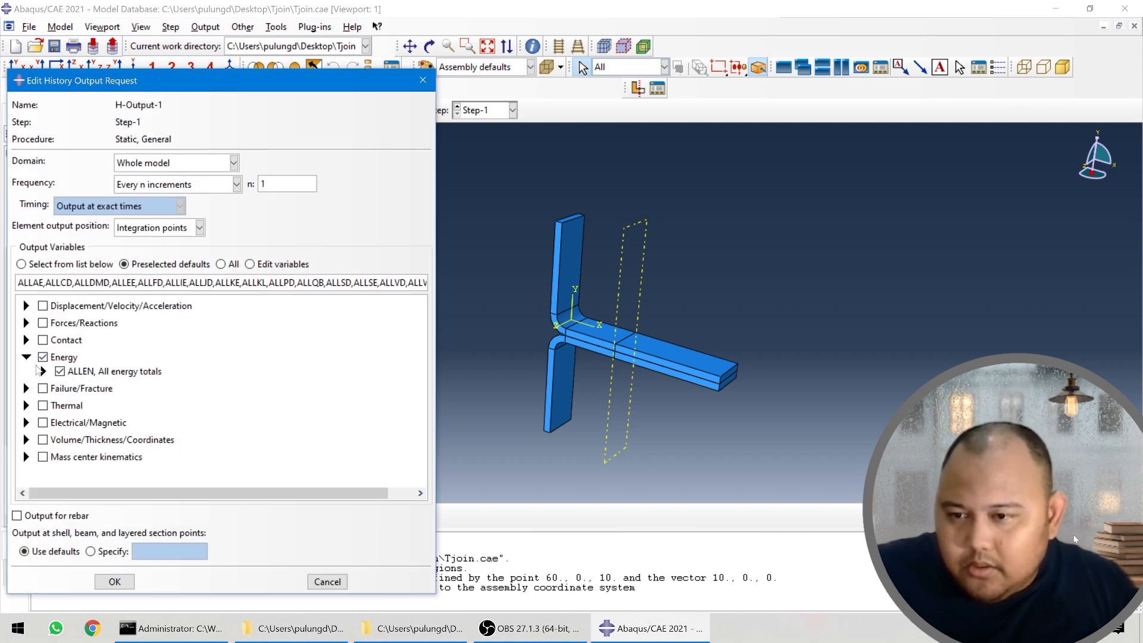
{"action": "left_click", "coordinate": [199, 188]}
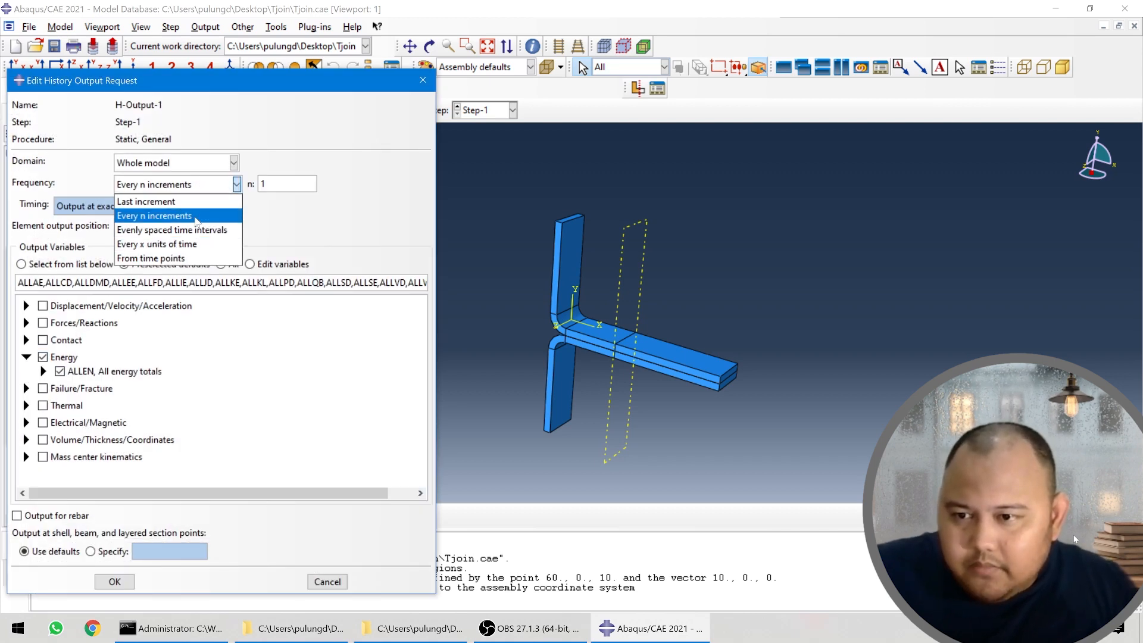
{"action": "left_click", "coordinate": [197, 217]}
{"action": "type", "text": "5"}
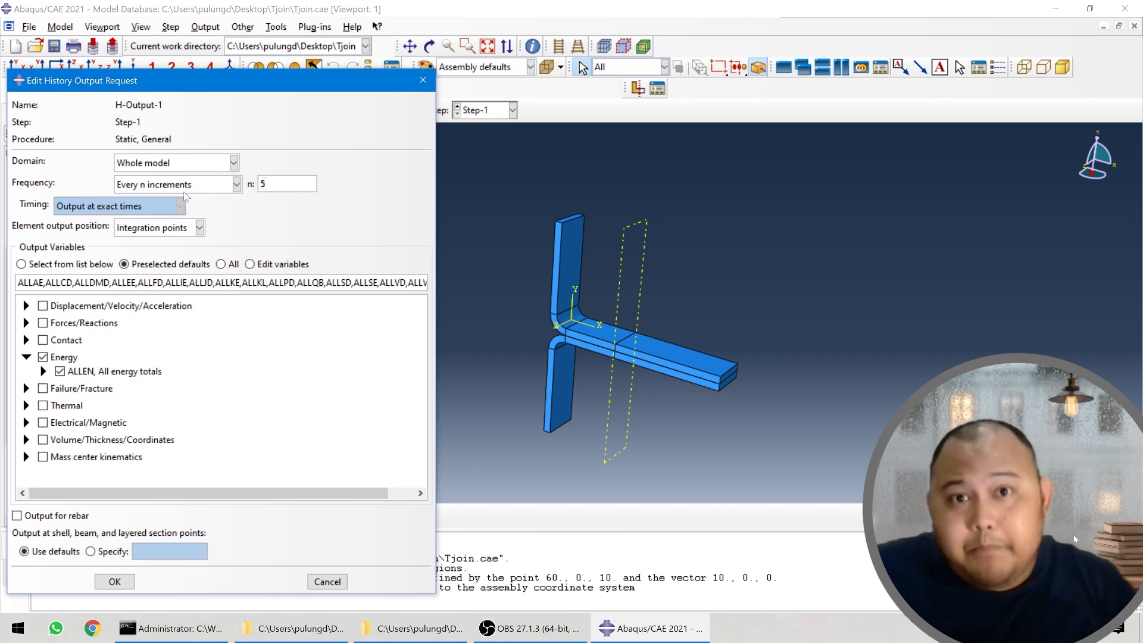
{"action": "left_click", "coordinate": [115, 582]}
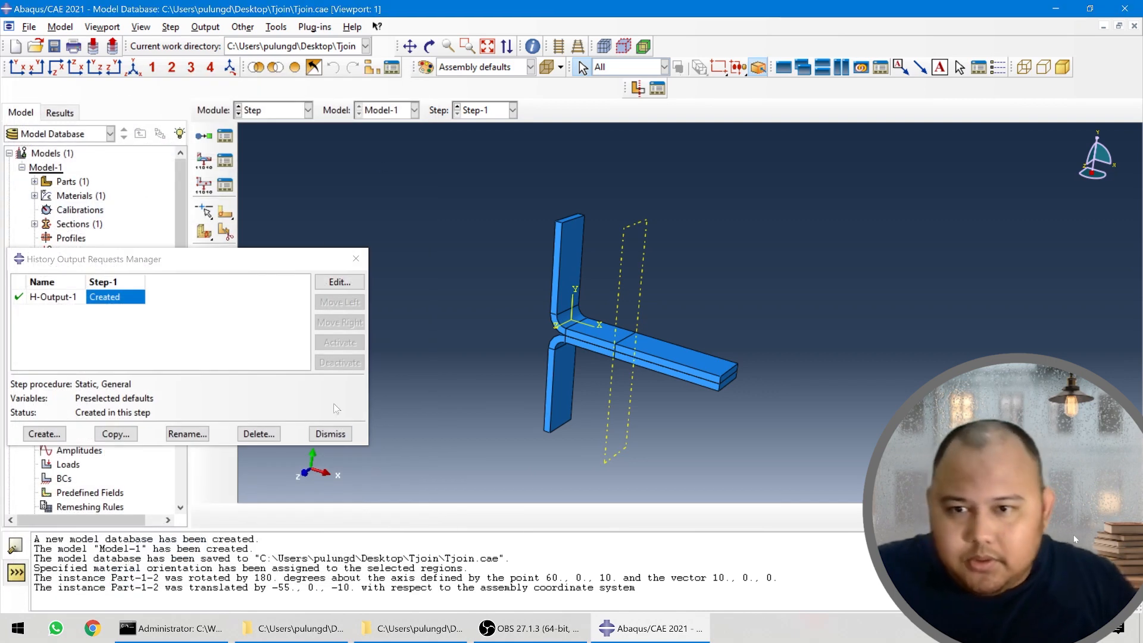
{"action": "left_click", "coordinate": [327, 434]}
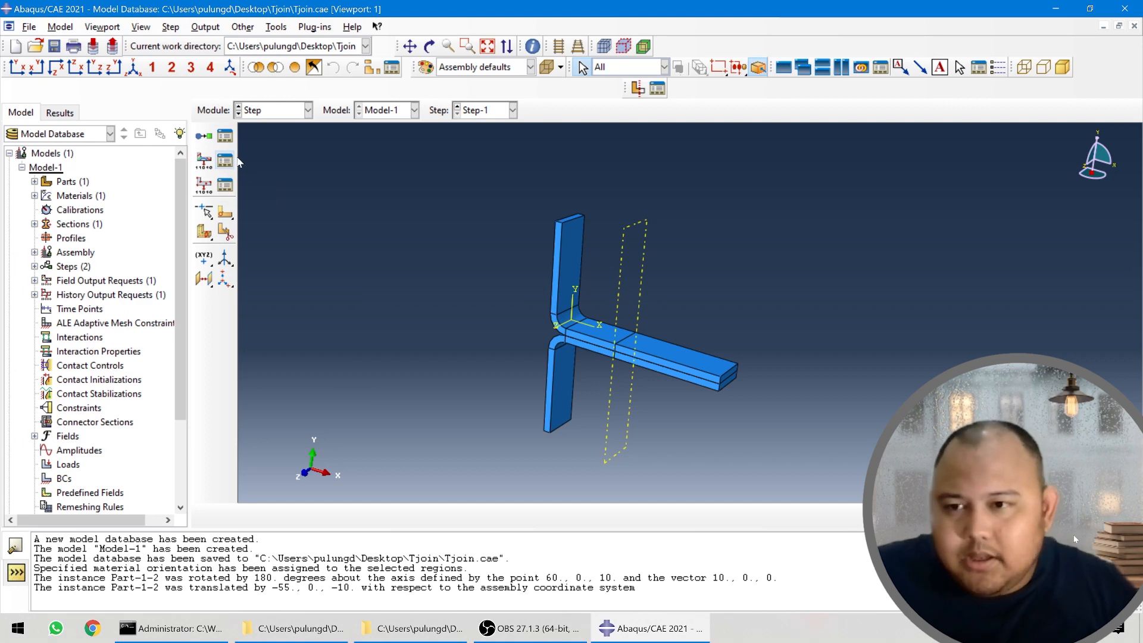
- Switch to the Interaction module and create an interaction property of type Contact under the default name
{"action": "left_click", "coordinate": [275, 112]}
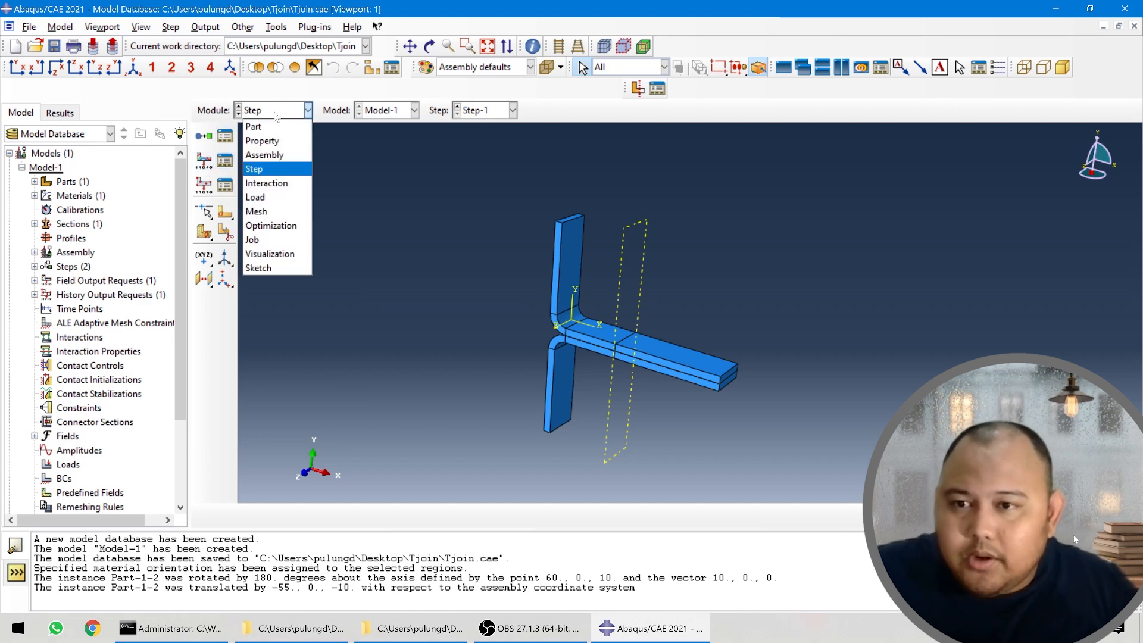
{"action": "left_click", "coordinate": [283, 184]}
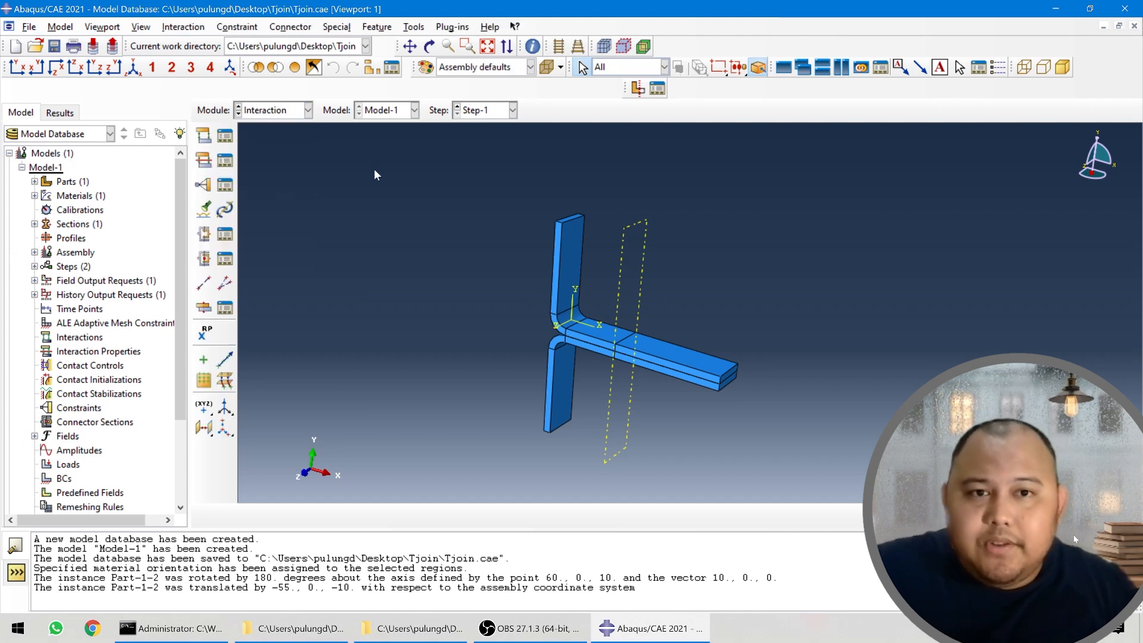
{"action": "left_click", "coordinate": [205, 160]}
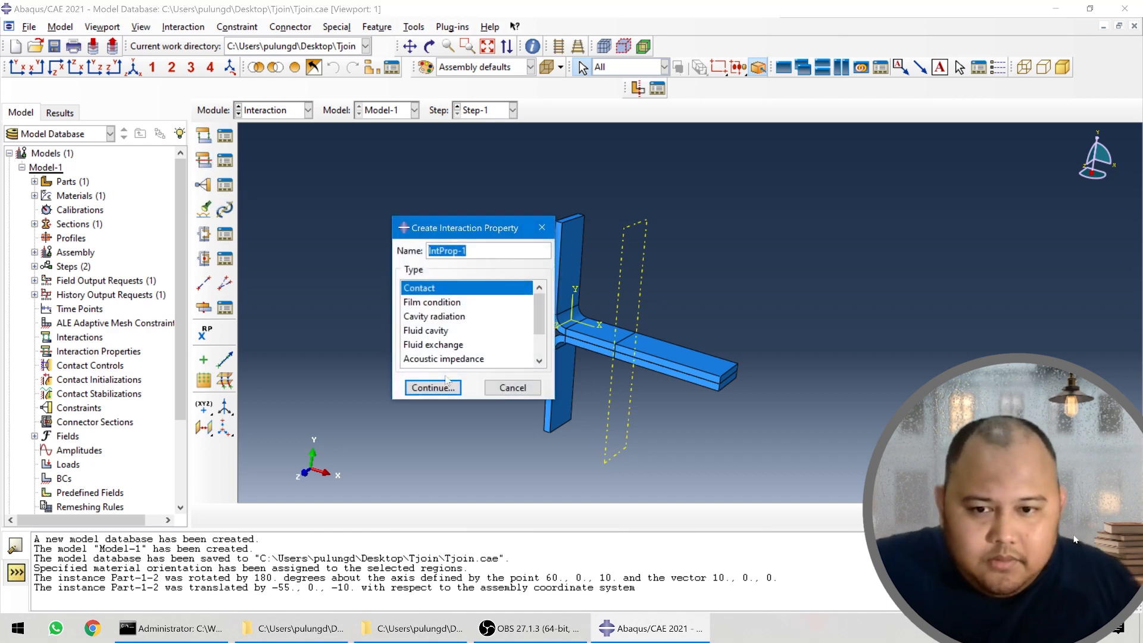
{"action": "left_click", "coordinate": [447, 386]}
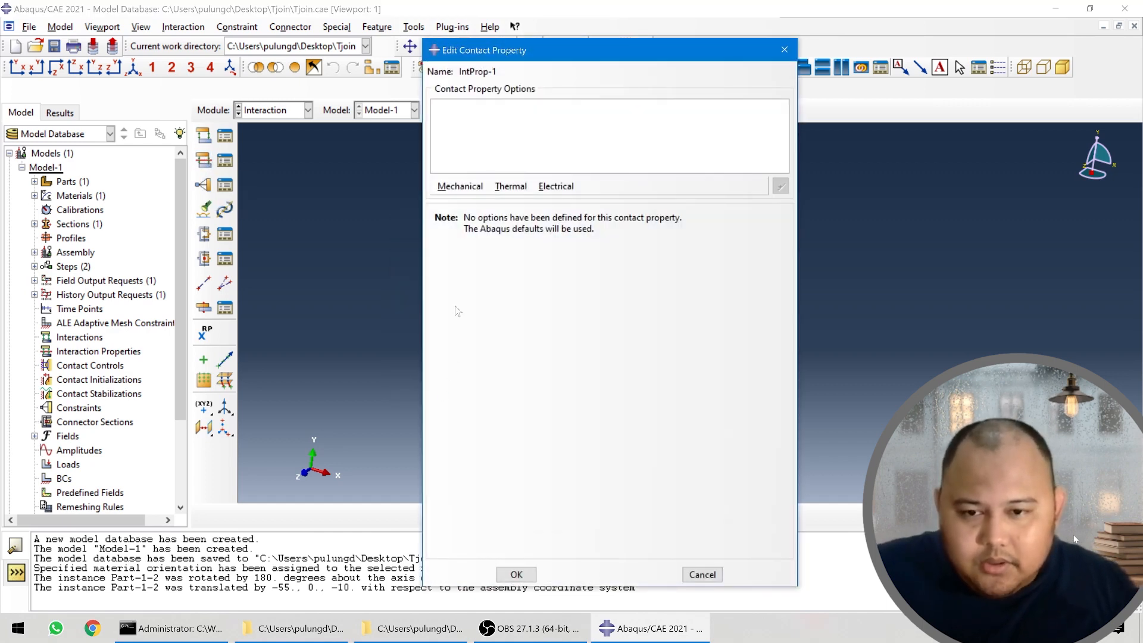
- Add mechanical cohesive behavior to the contact property with uncoupled stiffness coefficients Knn, Kss and Ktt of 100 each
{"action": "left_click", "coordinate": [465, 189]}
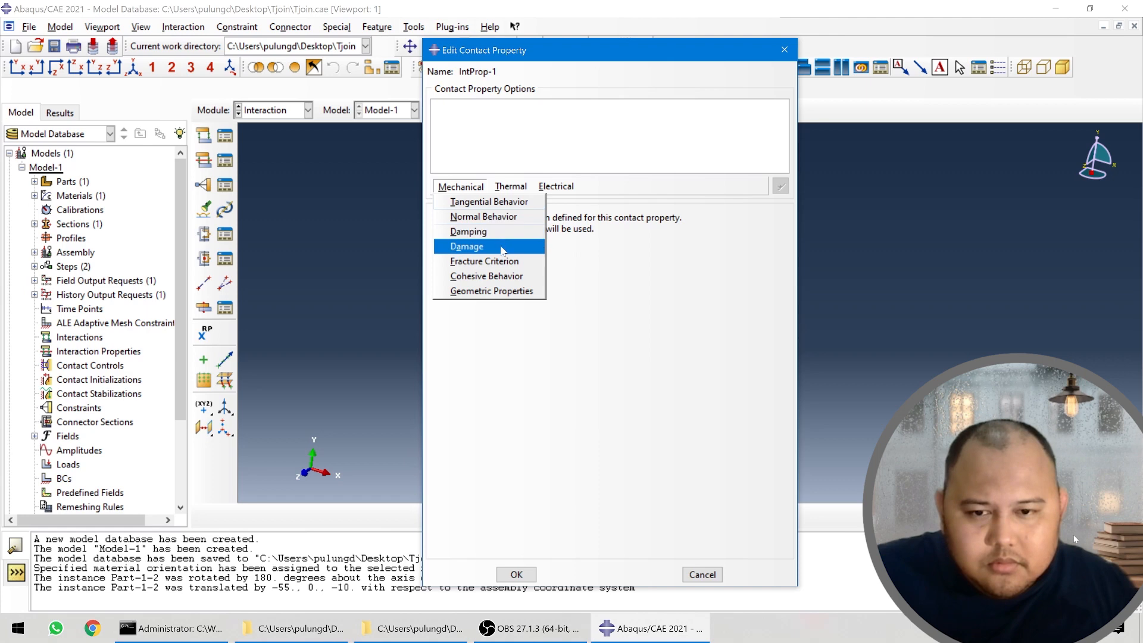
{"action": "left_click", "coordinate": [503, 276]}
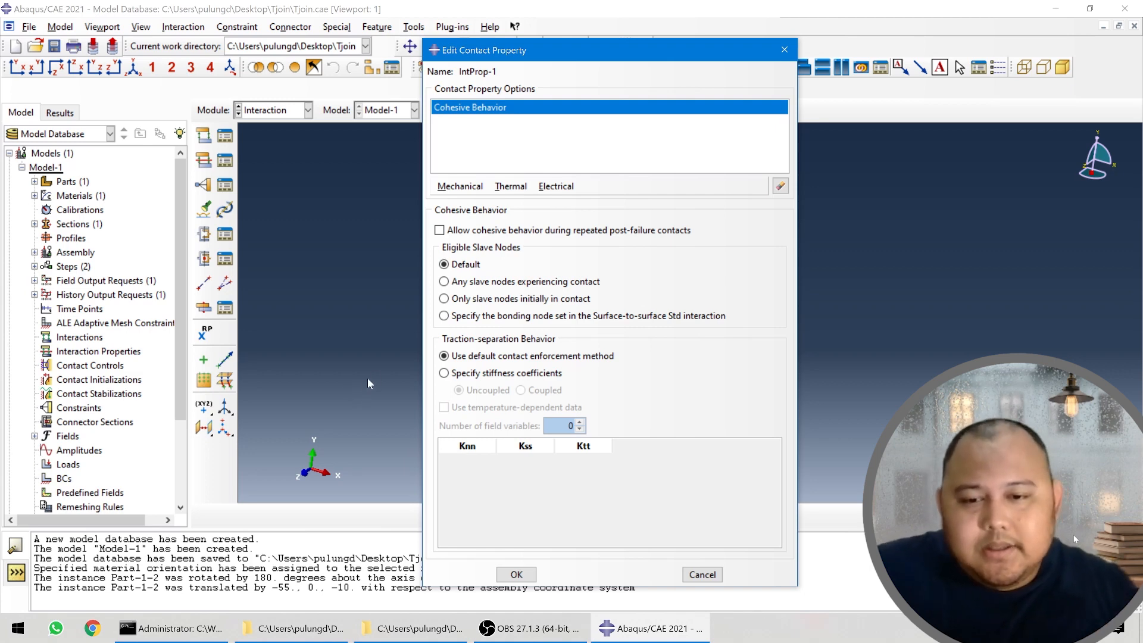
{"action": "left_click", "coordinate": [445, 373]}
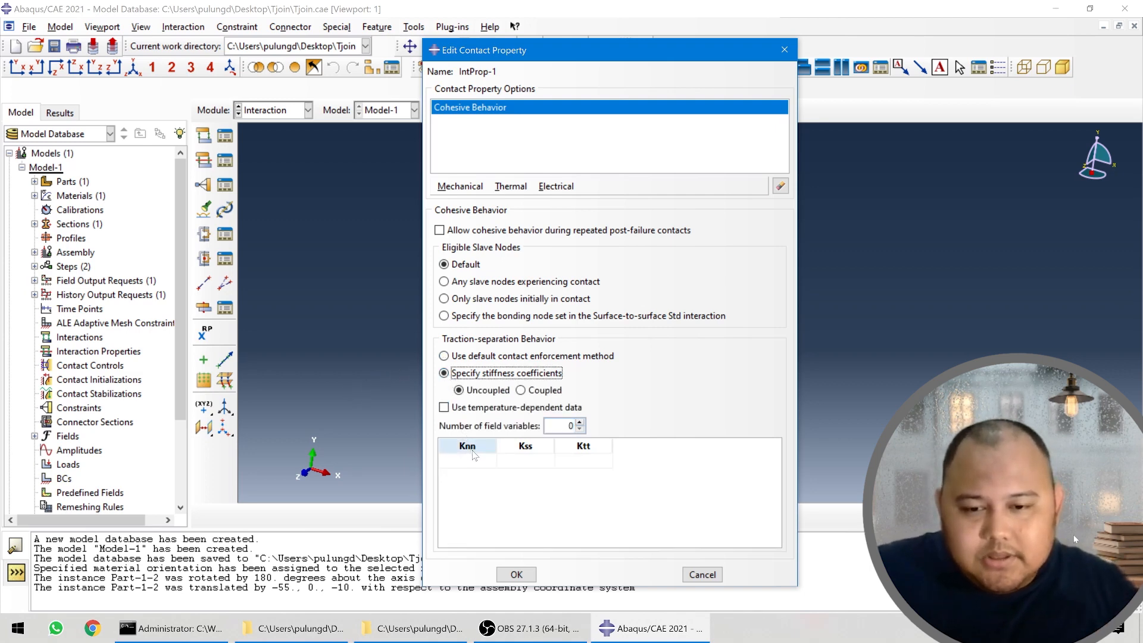
{"action": "left_click", "coordinate": [481, 461]}
{"action": "type", "text": "1"}
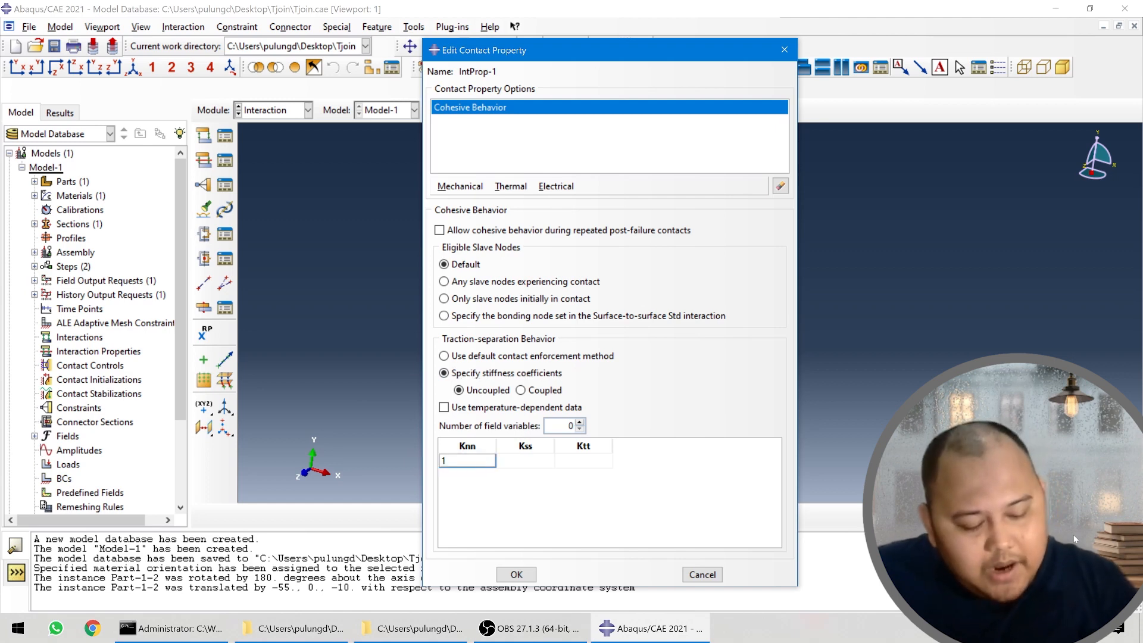
{"action": "type", "text": "00"}
{"action": "key", "text": "Tab"}
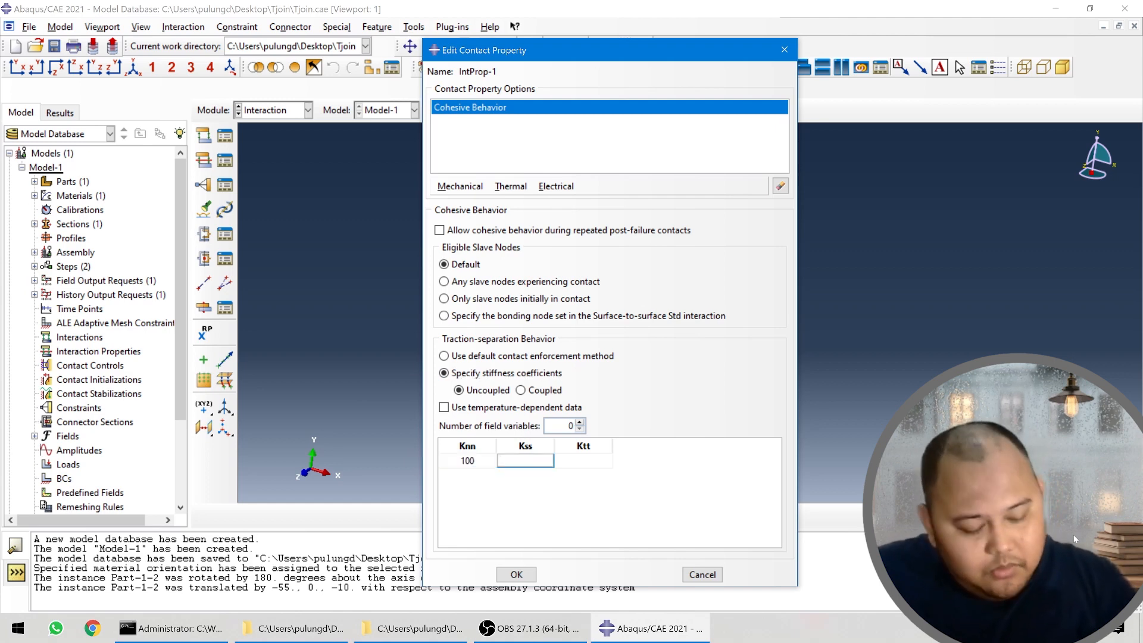
{"action": "type", "text": "100"}
{"action": "key", "text": "Tab"}
{"action": "type", "text": "100"}
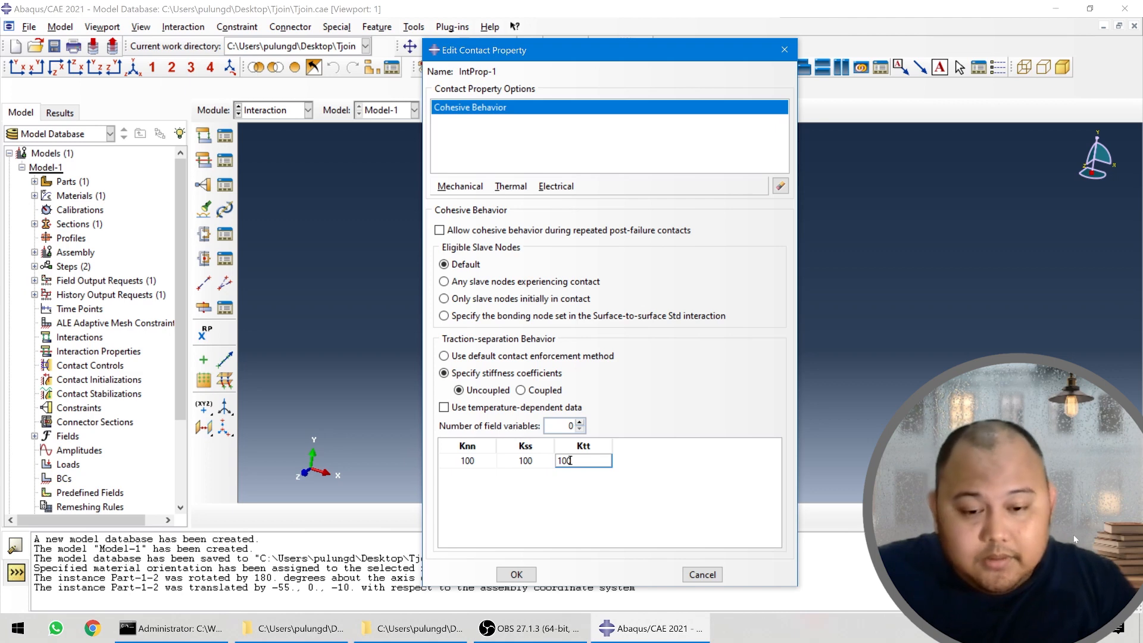
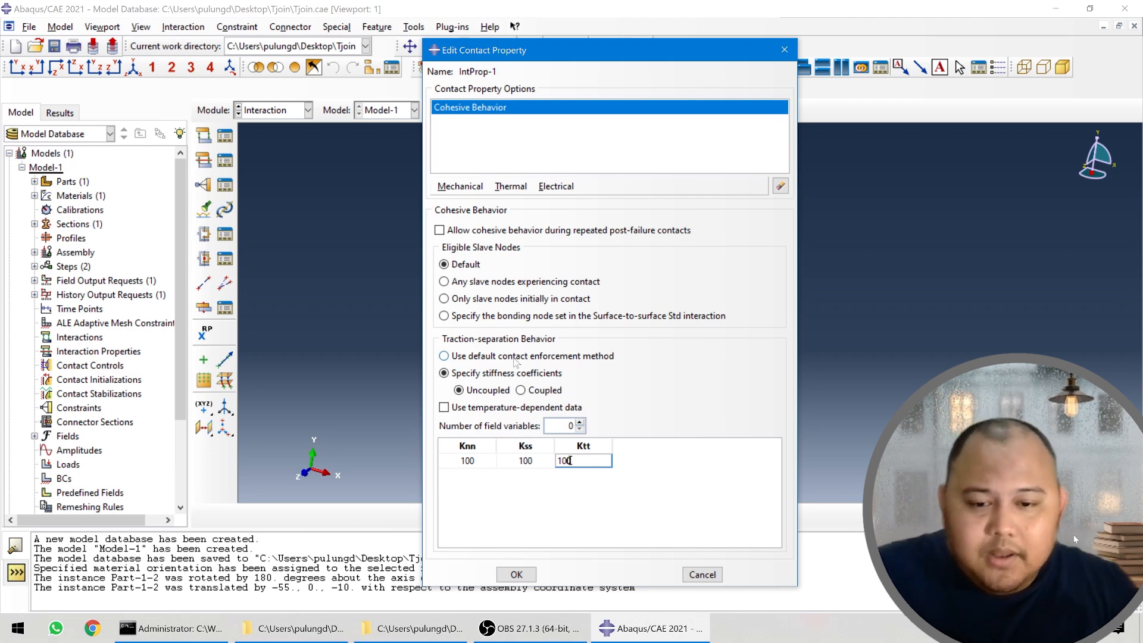
{"action": "left_click", "coordinate": [550, 522]}
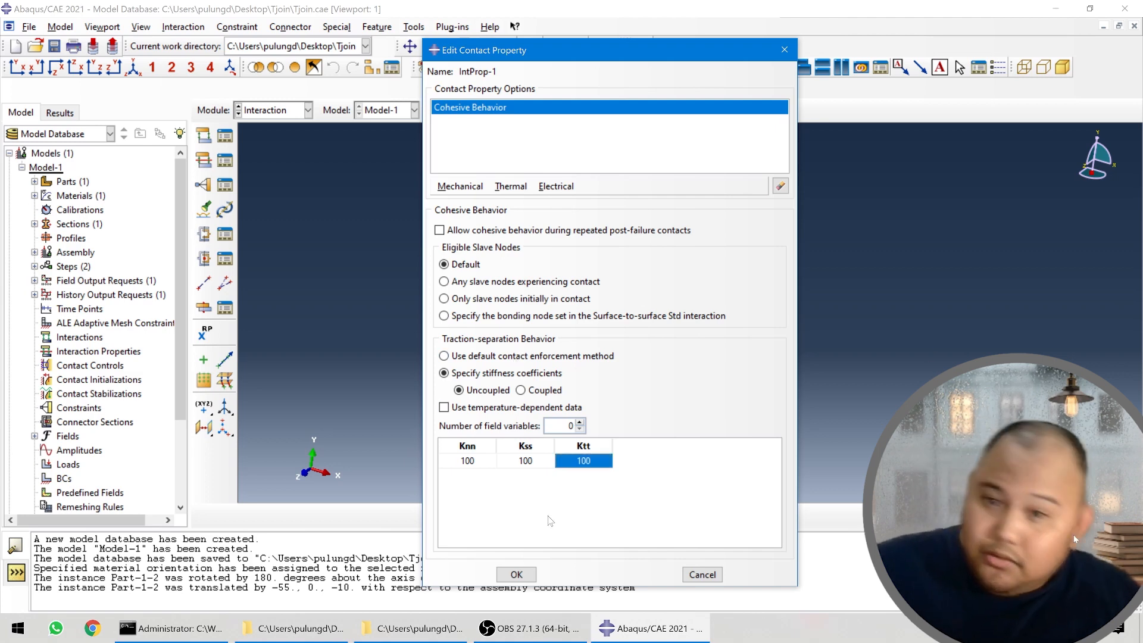
- Add mechanical damage to the contact property with initiation stresses of 30 for Normal, Shear-1 and Shear-2
{"action": "left_click", "coordinate": [478, 187]}
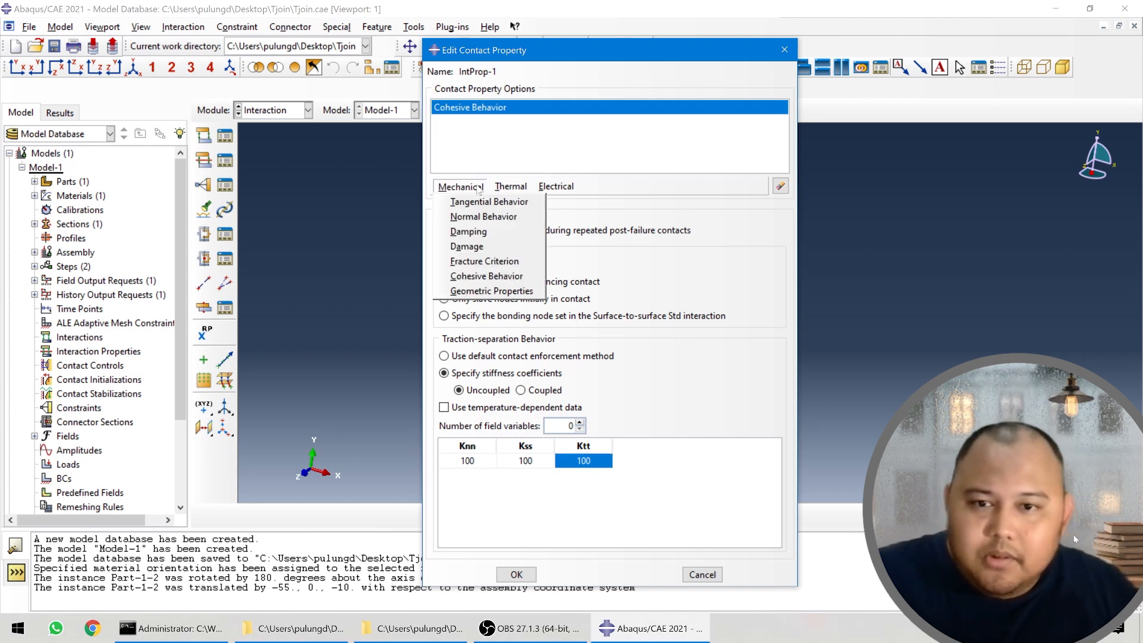
{"action": "left_click", "coordinate": [482, 247]}
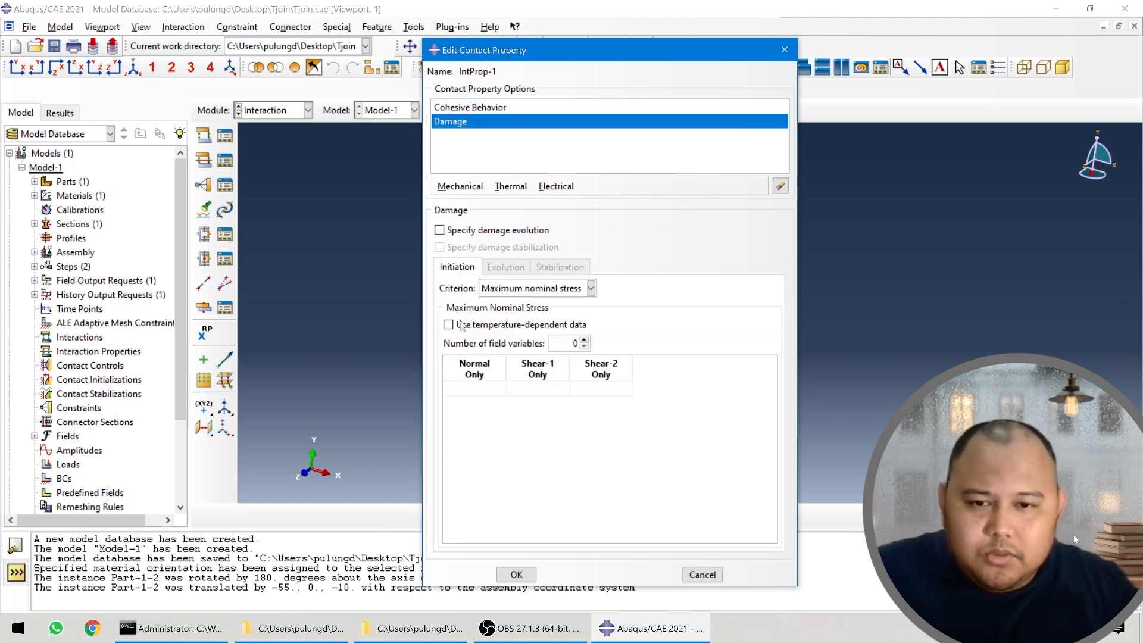
{"action": "left_click", "coordinate": [441, 231]}
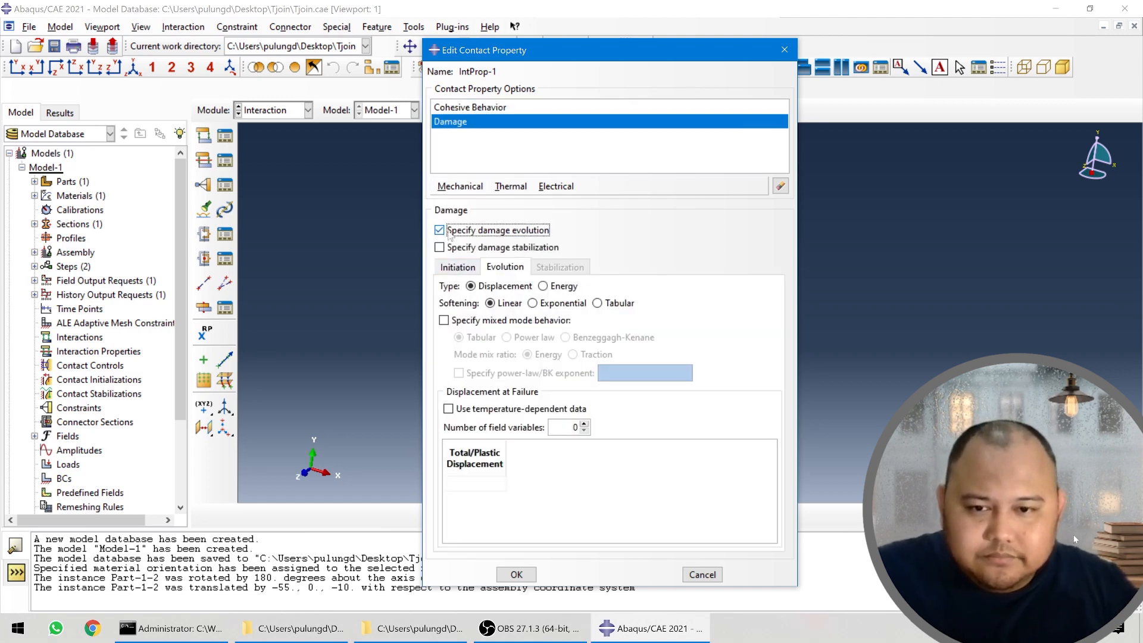
{"action": "left_click", "coordinate": [440, 231]}
{"action": "left_click", "coordinate": [446, 388]}
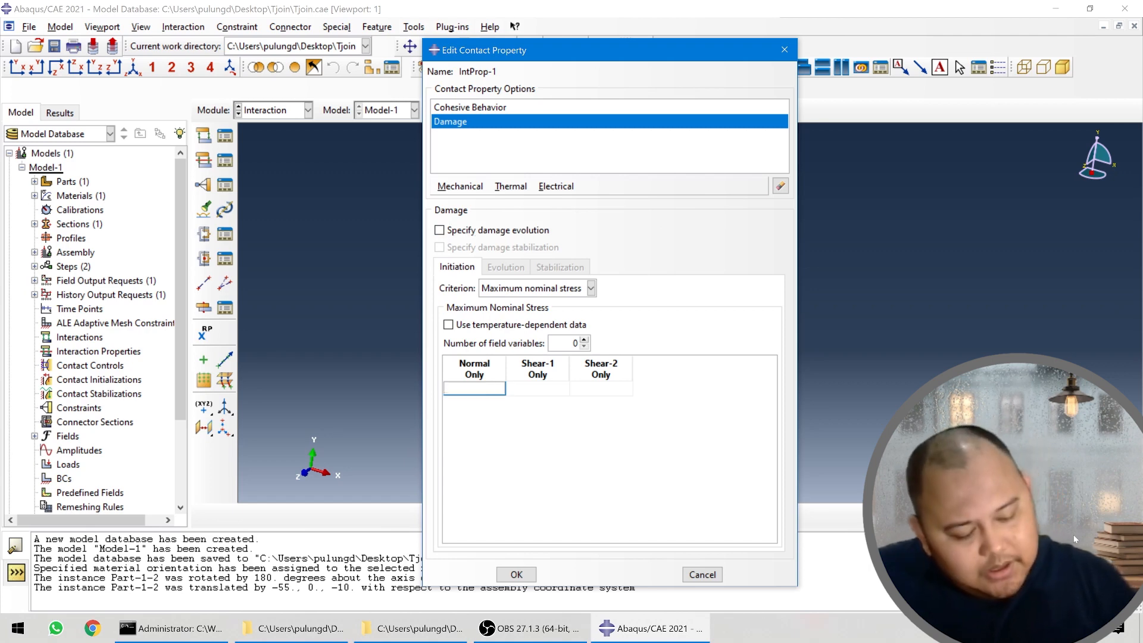
{"action": "type", "text": "30"}
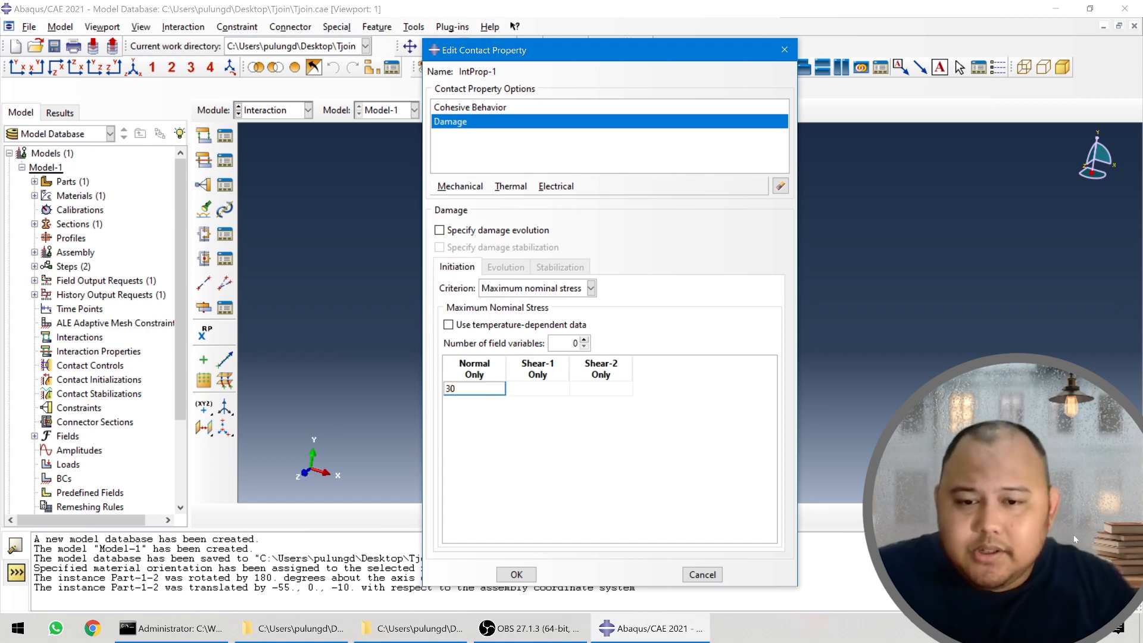
{"action": "key", "text": "Tab"}
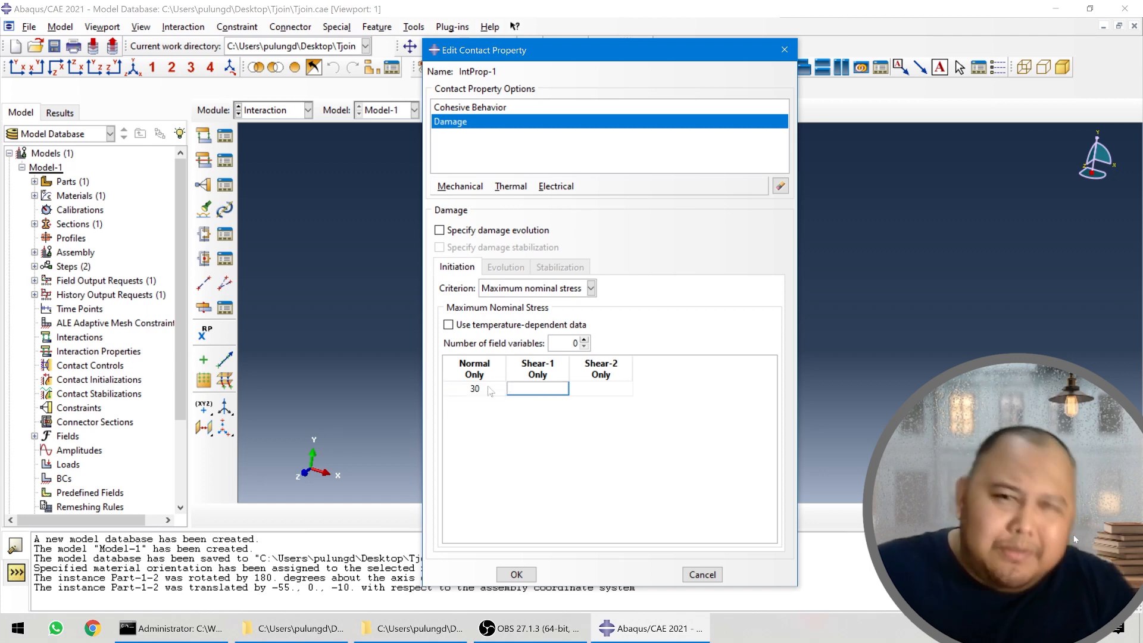
{"action": "type", "text": "30"}
{"action": "key", "text": "Tab"}
{"action": "type", "text": "30"}
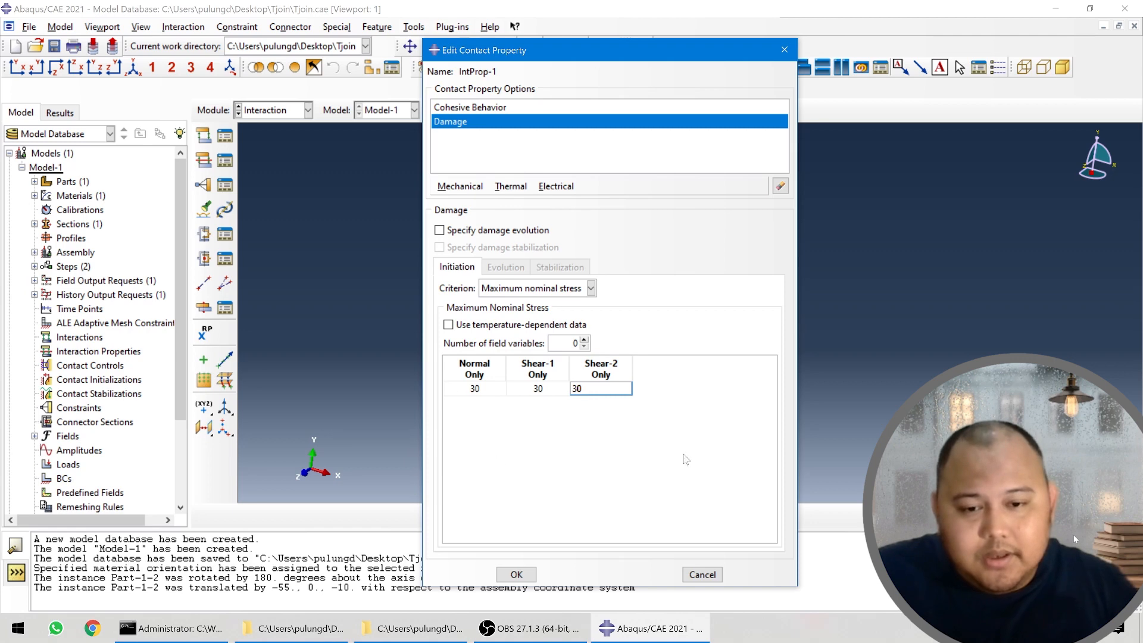
- Set the contact property's damage initiation criterion to Quadratic traction
{"action": "left_click", "coordinate": [579, 292]}
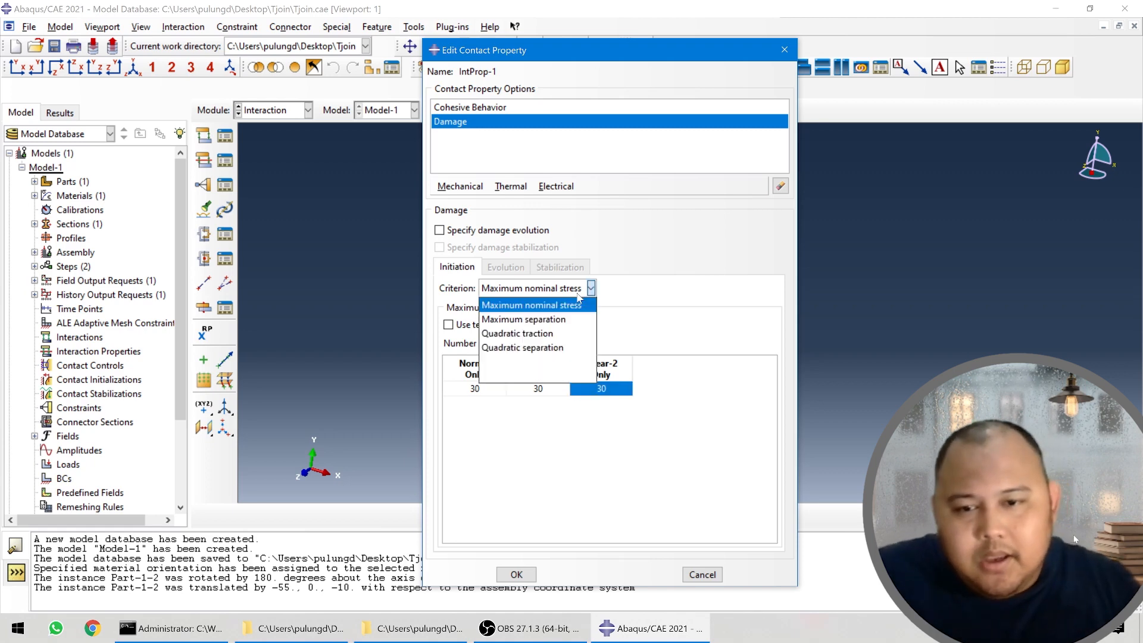
{"action": "left_click", "coordinate": [559, 337]}
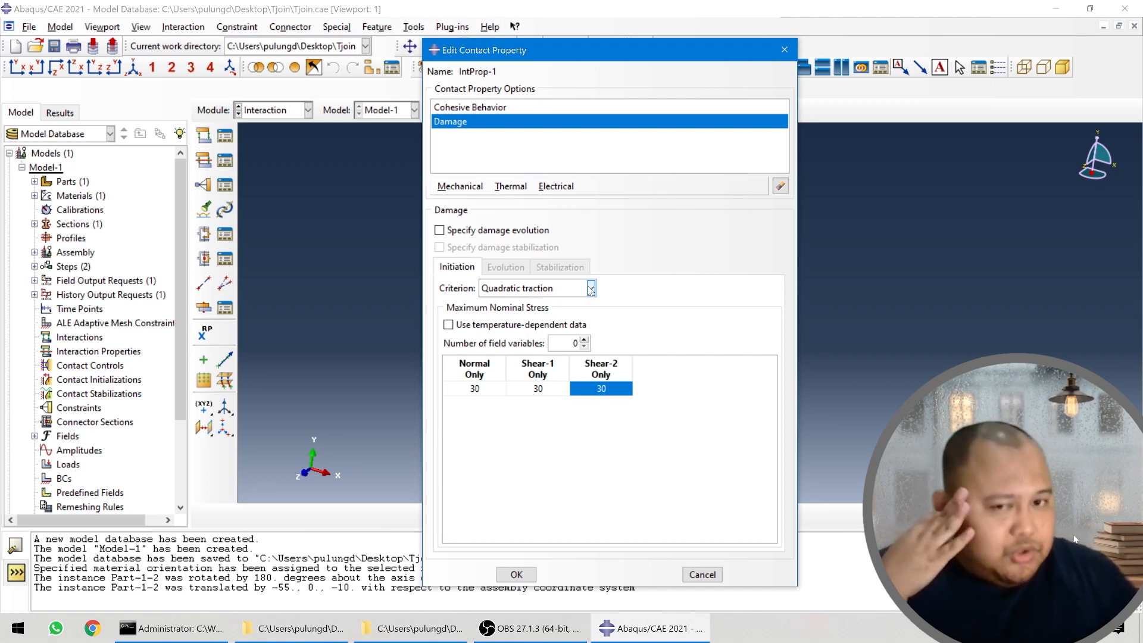
{"action": "left_click", "coordinate": [529, 288]}
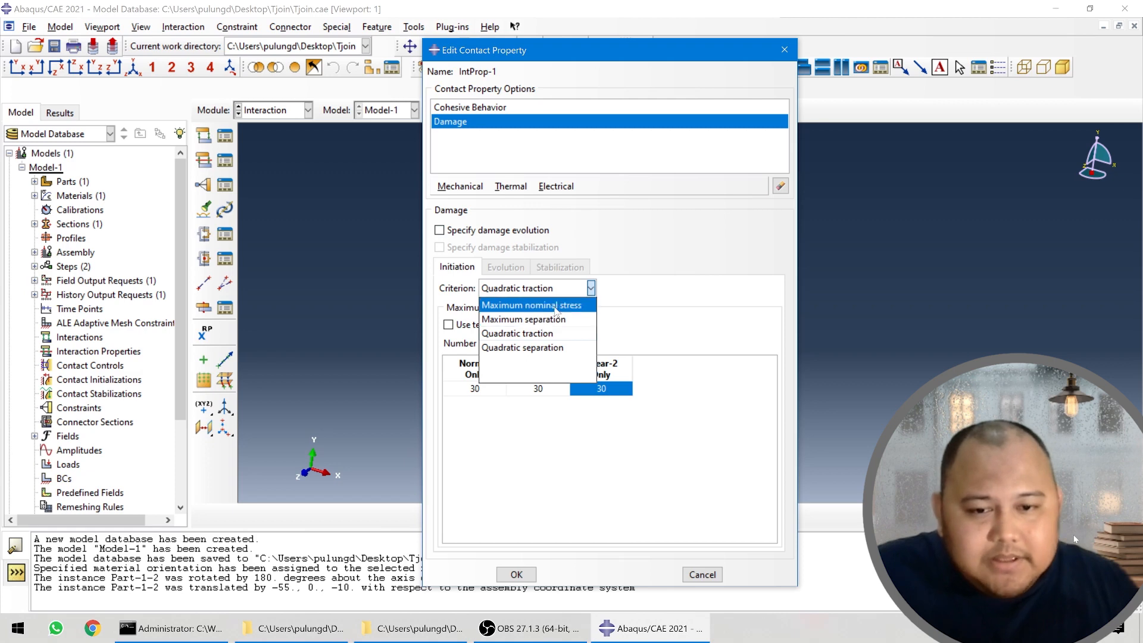
{"action": "left_click", "coordinate": [695, 345]}
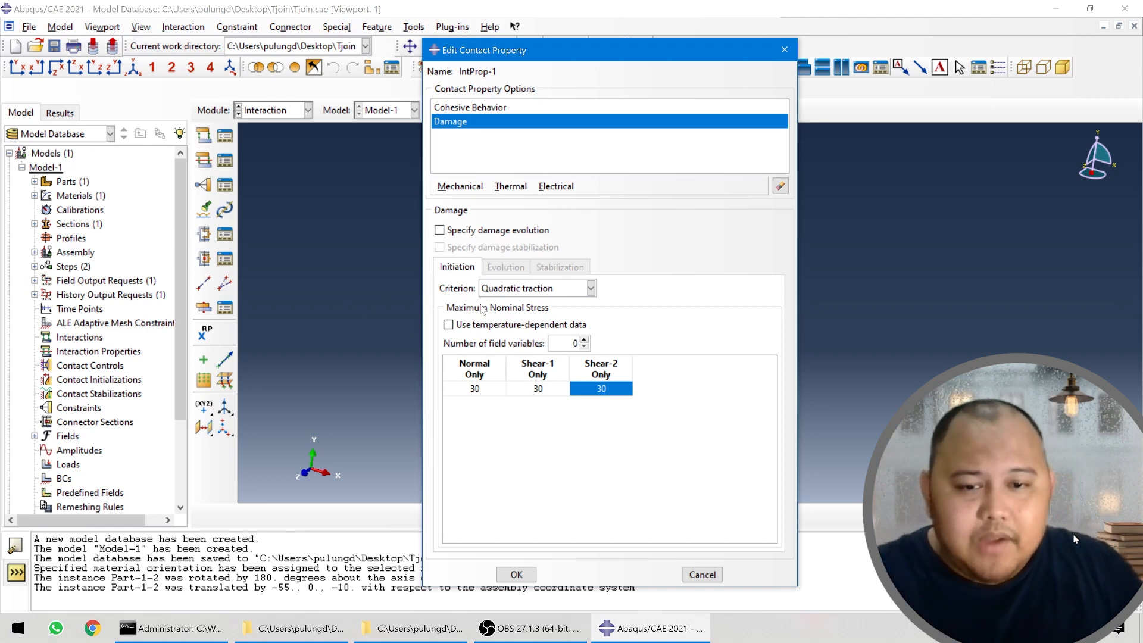
{"action": "left_click", "coordinate": [506, 293]}
{"action": "left_click", "coordinate": [511, 306]}
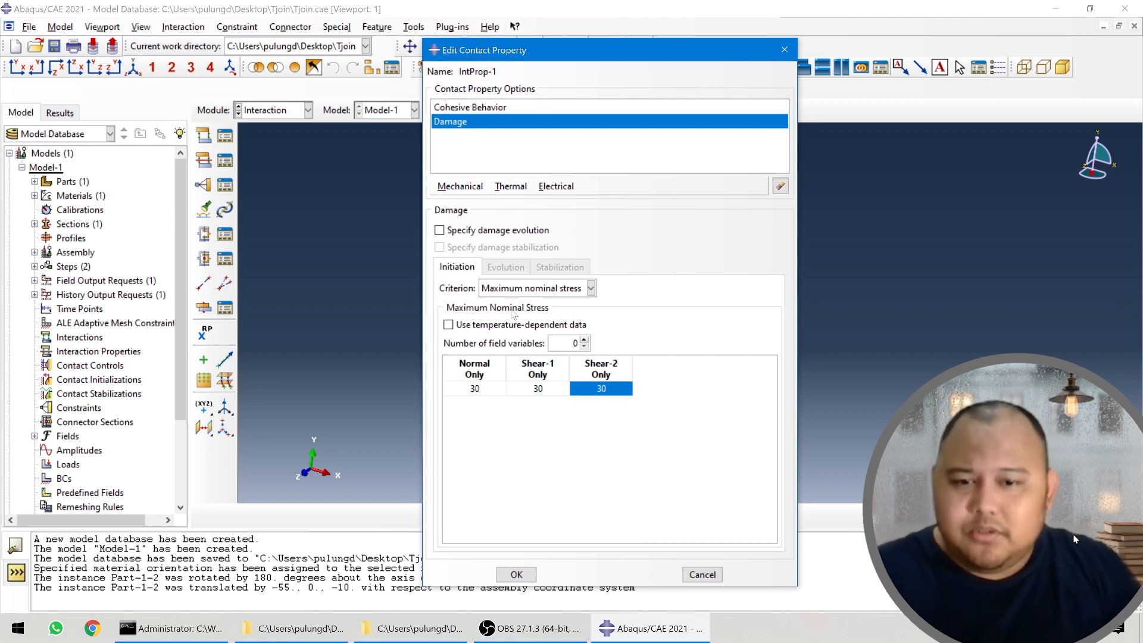
{"action": "left_click", "coordinate": [556, 291]}
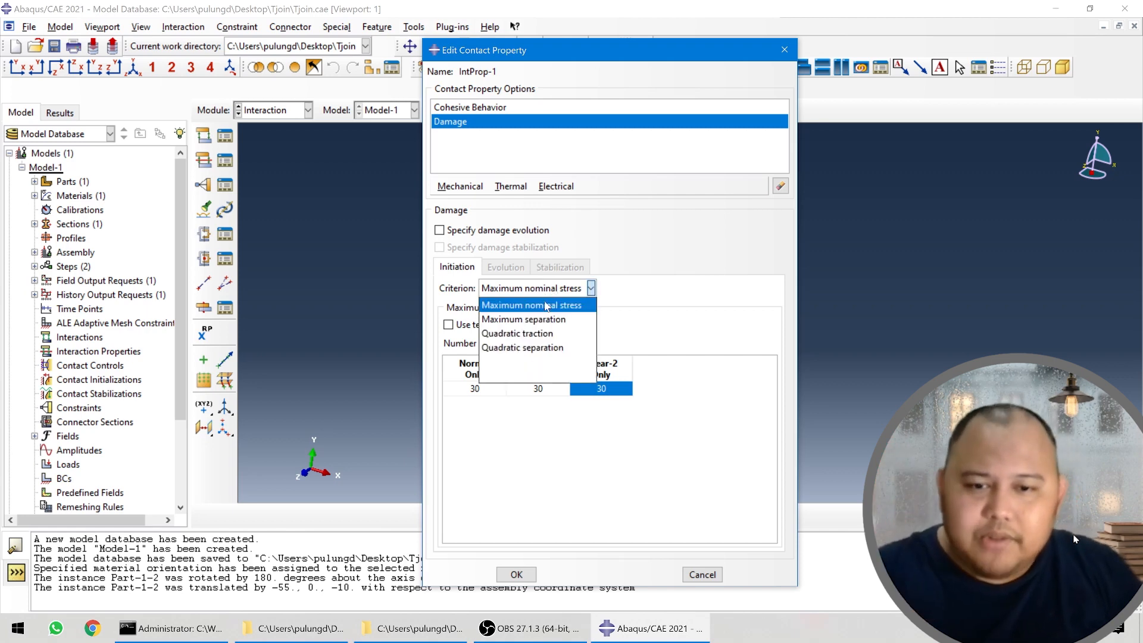
{"action": "left_click", "coordinate": [528, 334]}
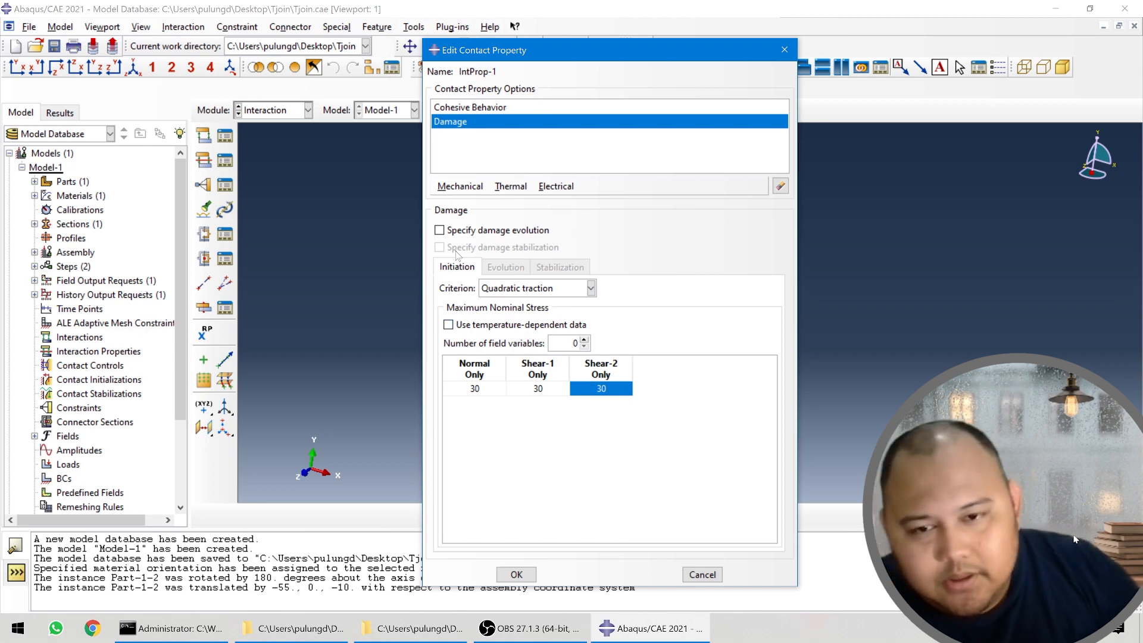
- Enable damage evolution for the contact property, using the Energy type with Linear softening
{"action": "left_click", "coordinate": [440, 231]}
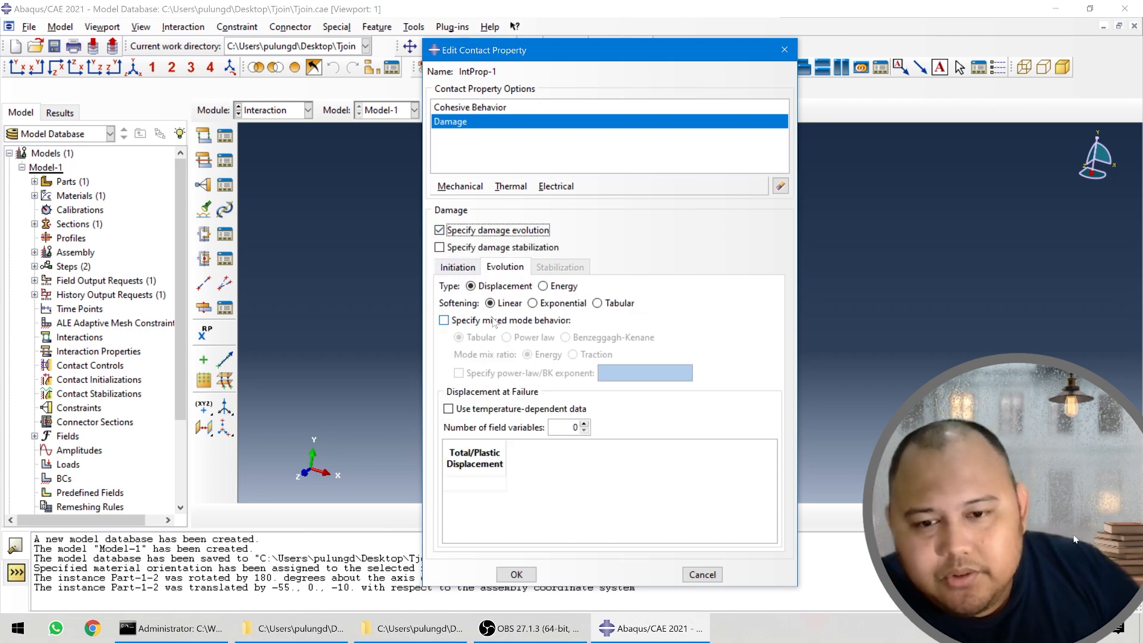
{"action": "left_click", "coordinate": [545, 288]}
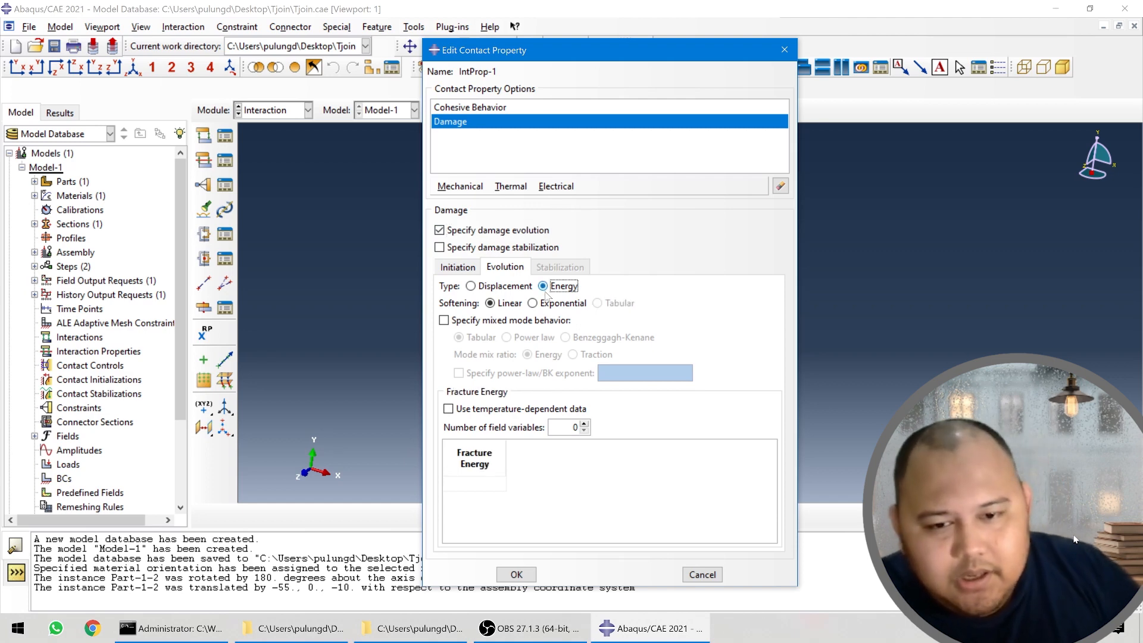
{"action": "left_click", "coordinate": [533, 303]}
{"action": "left_click", "coordinate": [490, 303]}
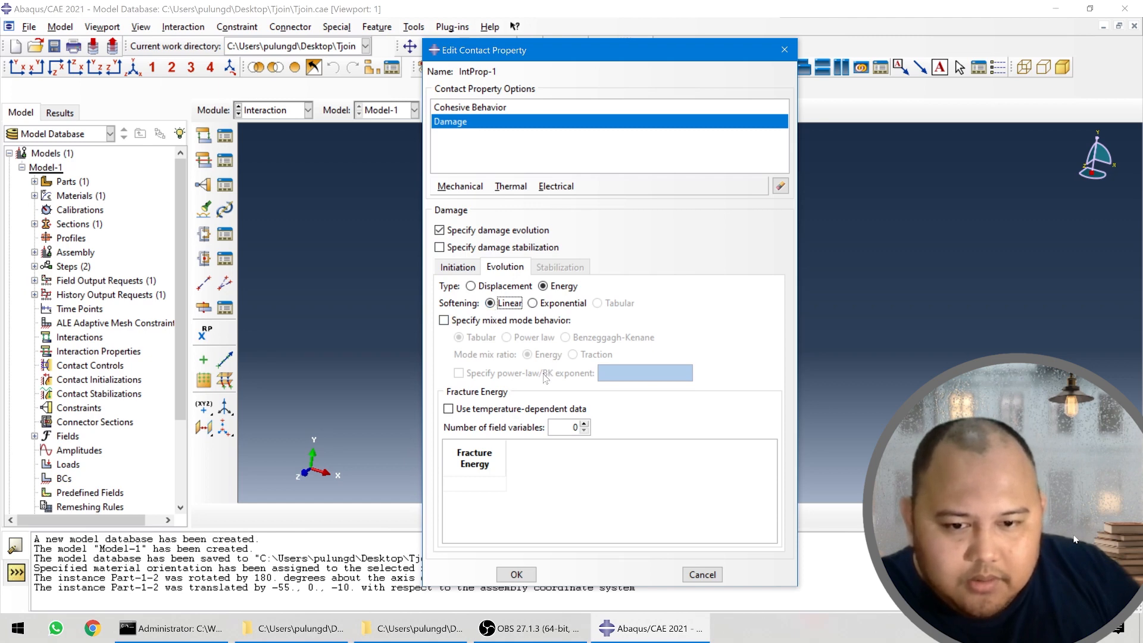
- Specify Benzeggagh-Kenane mixed-mode behavior for the damage evolution with a BK exponent of 1.4
{"action": "left_click", "coordinate": [444, 321]}
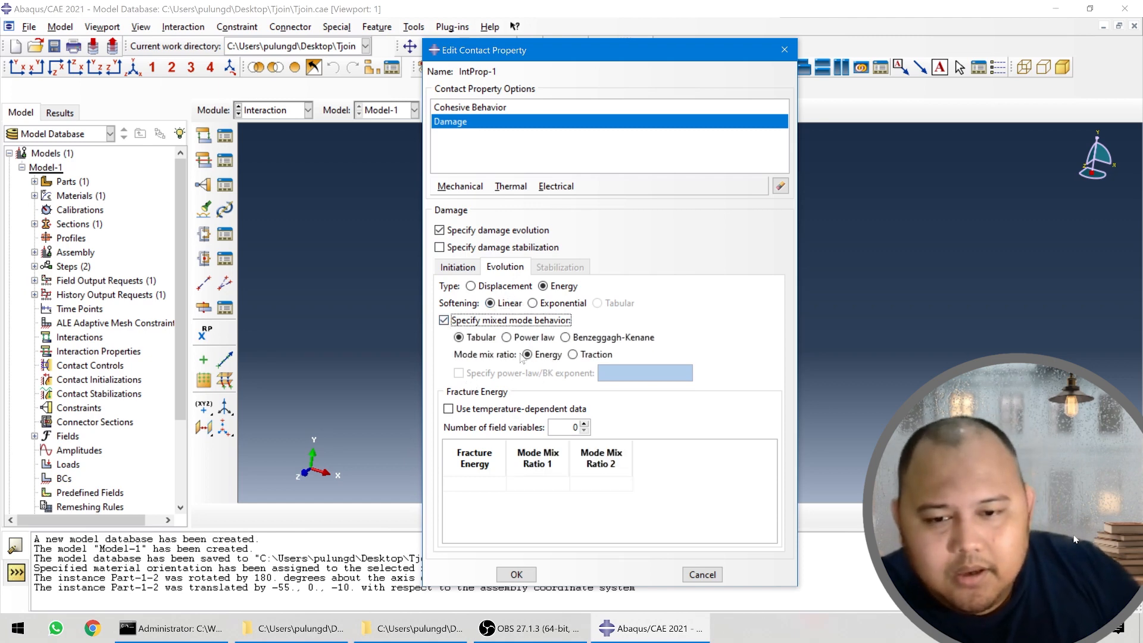
{"action": "left_click", "coordinate": [565, 337]}
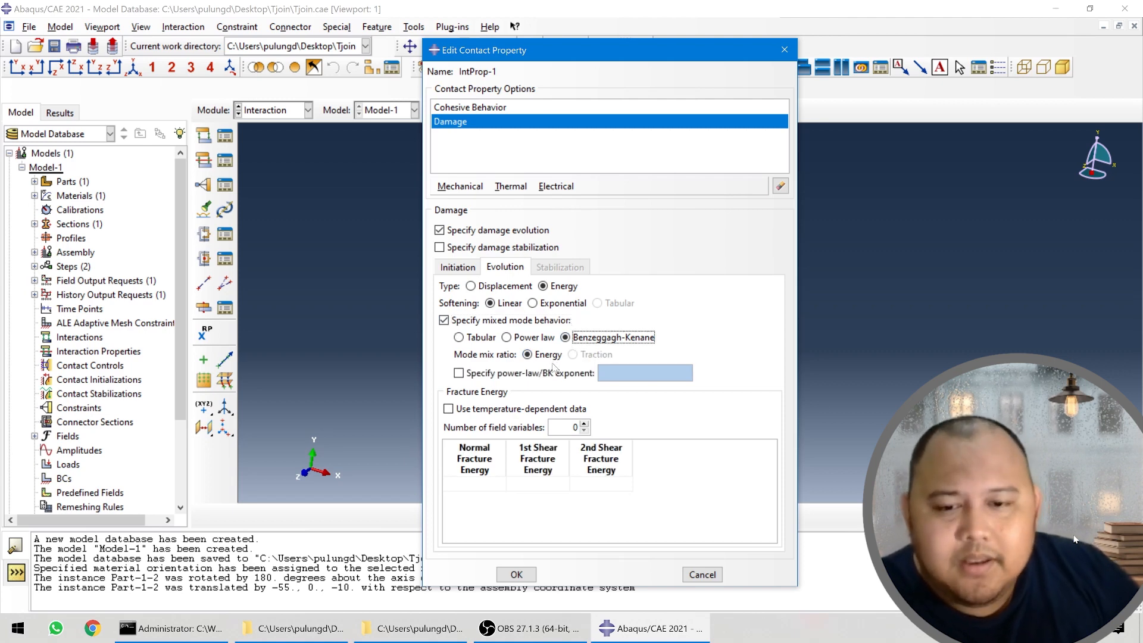
{"action": "left_click", "coordinate": [540, 374]}
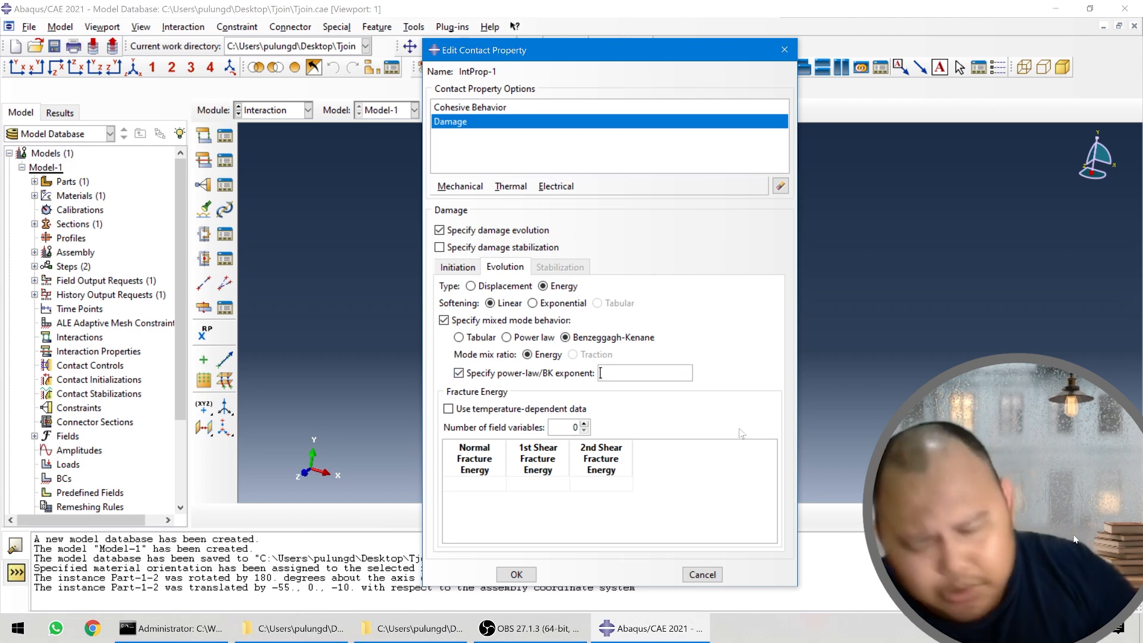
{"action": "type", "text": "1"}
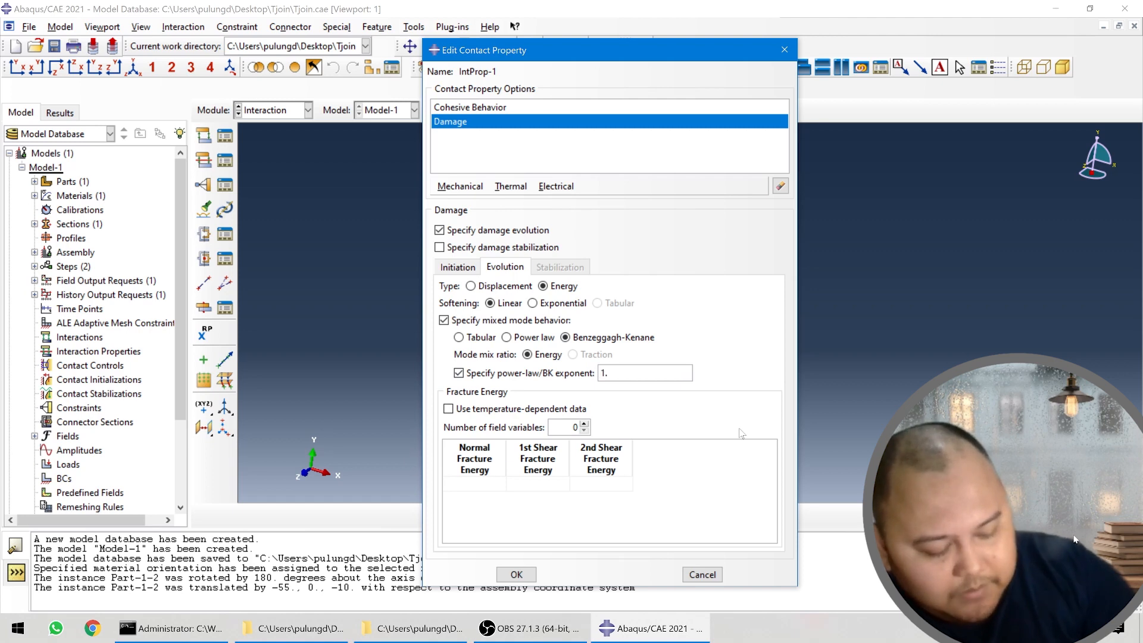
{"action": "type", "text": ".4"}
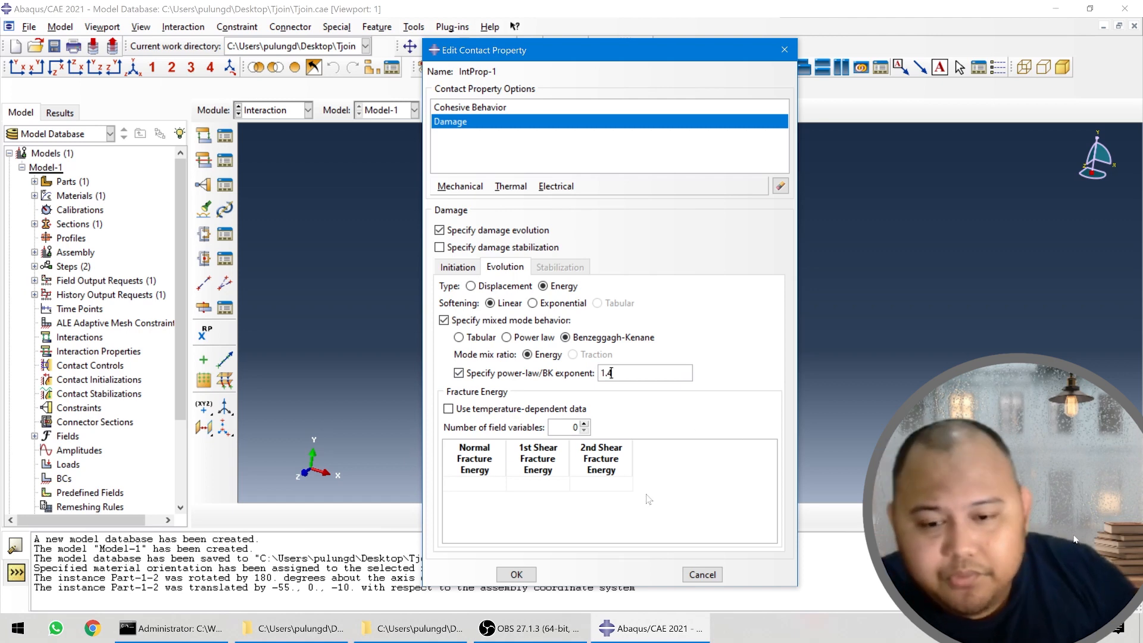
- Set the normal, 1st shear and 2nd shear fracture energies to 1 each
{"action": "left_click", "coordinate": [489, 484]}
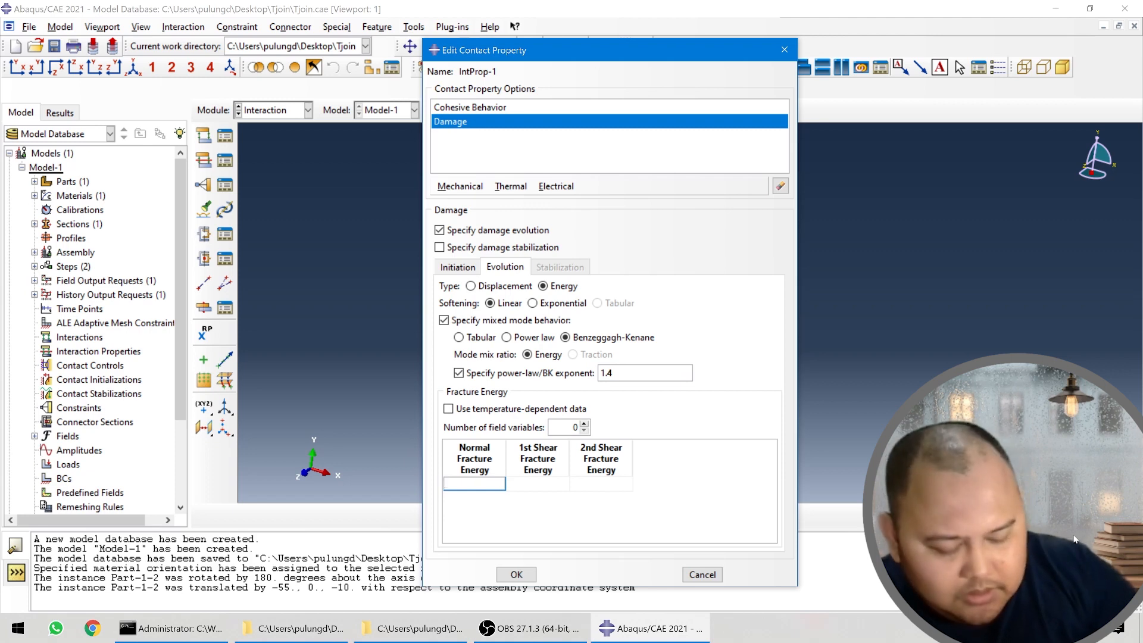
{"action": "type", "text": "1"}
{"action": "key", "text": "Tab"}
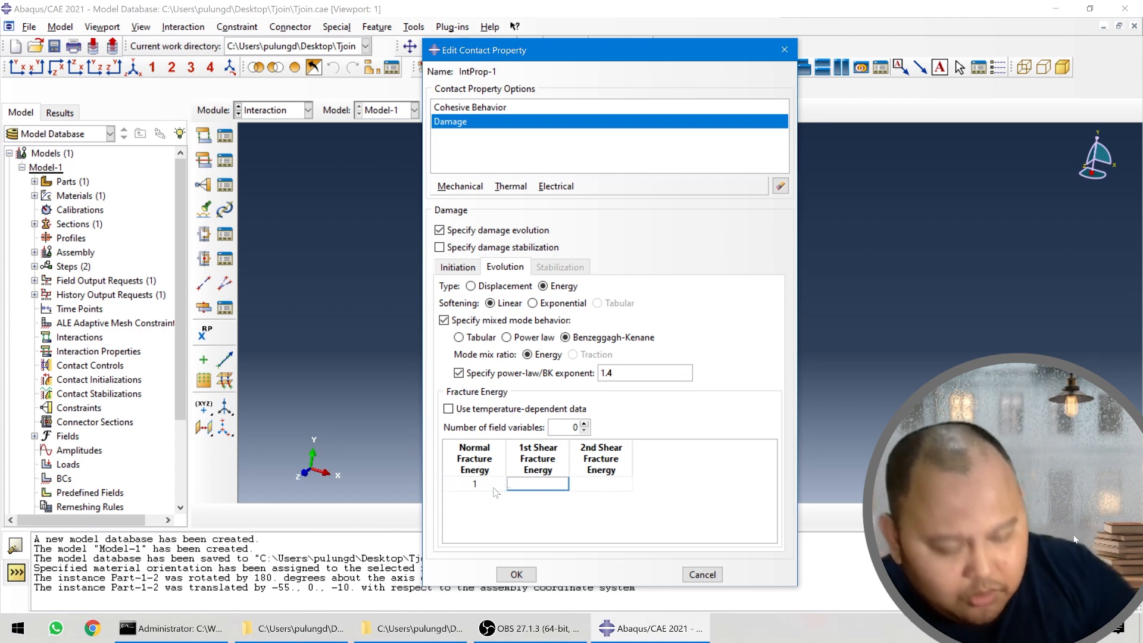
{"action": "type", "text": "1"}
{"action": "key", "text": "Tab"}
{"action": "type", "text": "1"}
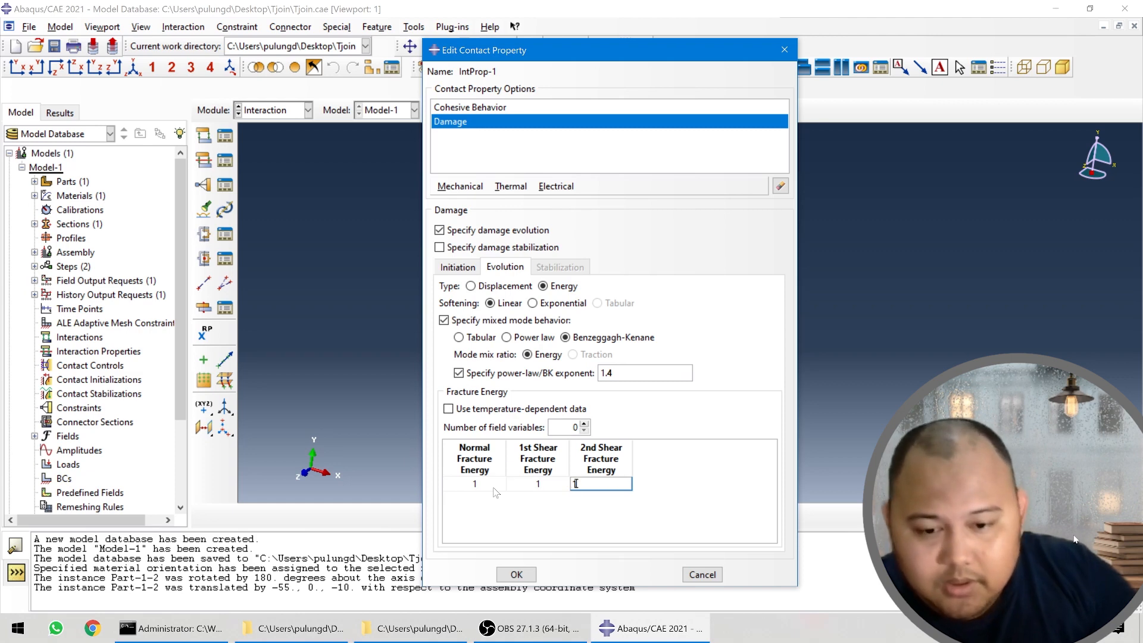
- Add damage stabilization with a viscosity coefficient of 0.001 and accept the contact property
{"action": "left_click", "coordinate": [439, 247]}
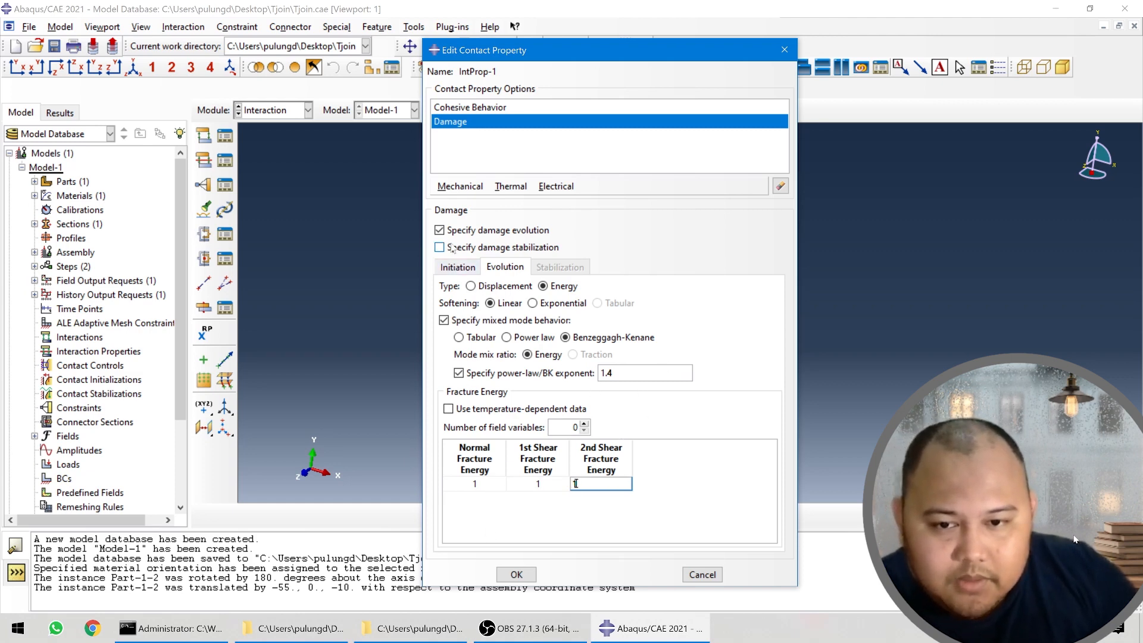
{"action": "left_click", "coordinate": [560, 267]}
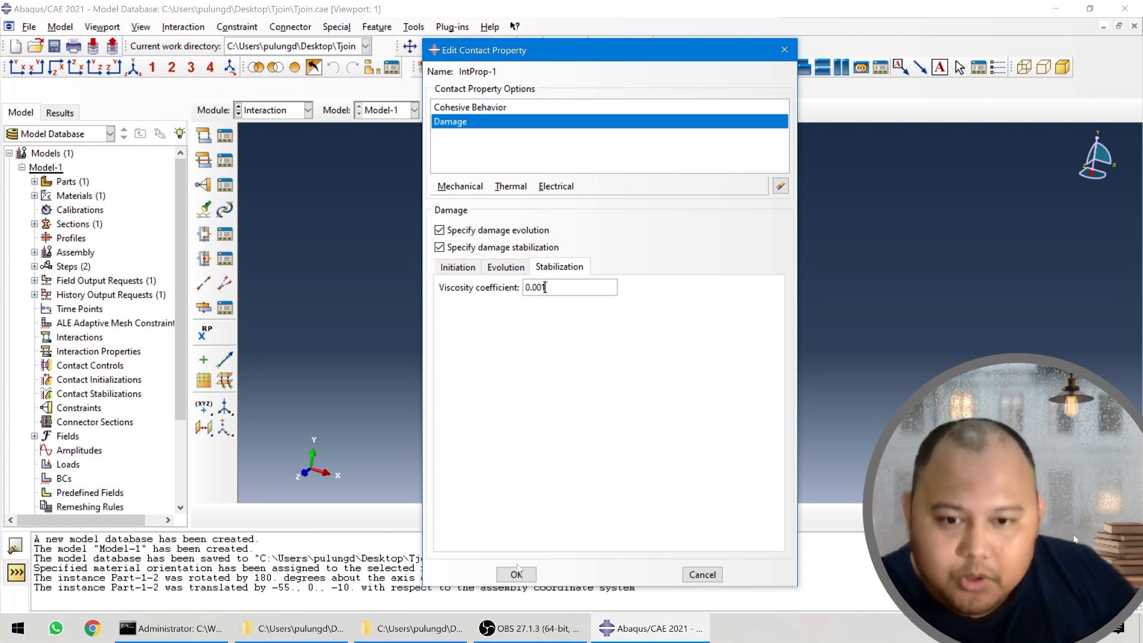
{"action": "left_click", "coordinate": [516, 574]}
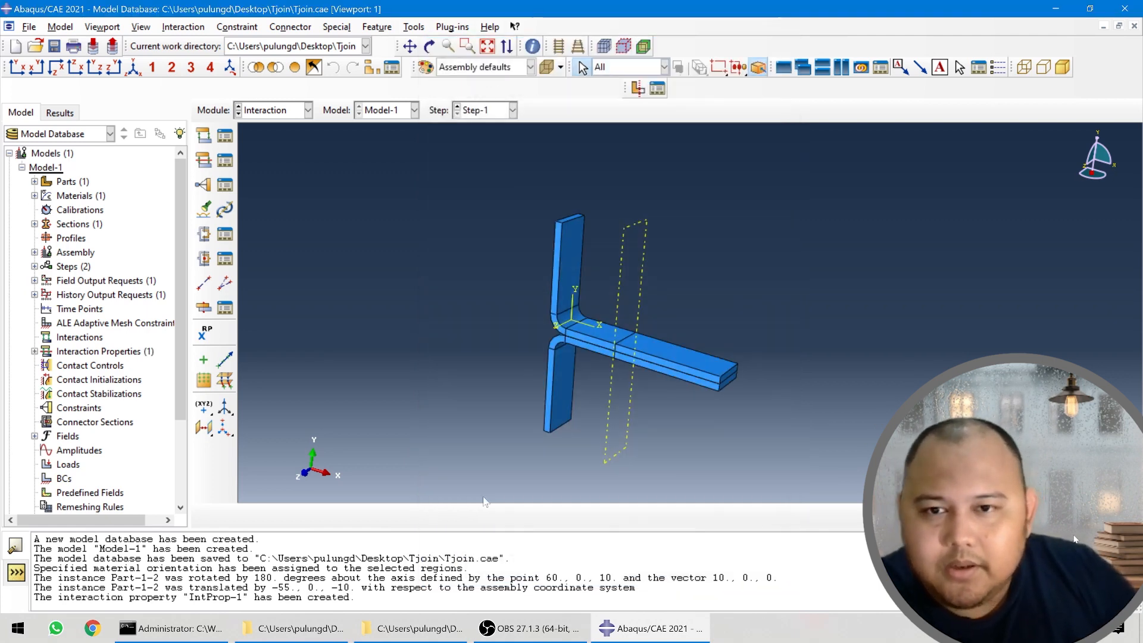
- Start a Surface-to-surface contact (Standard) interaction in Step-1 and hide all cells of the upper L-shaped part from the display
{"action": "left_click", "coordinate": [204, 136]}
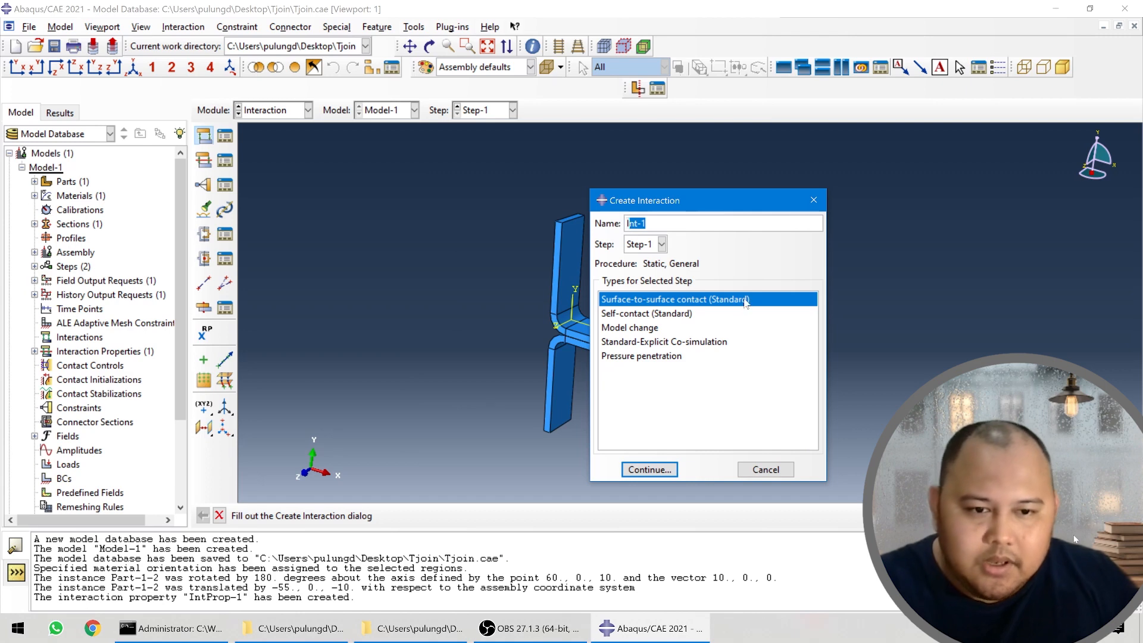
{"action": "left_click", "coordinate": [664, 470]}
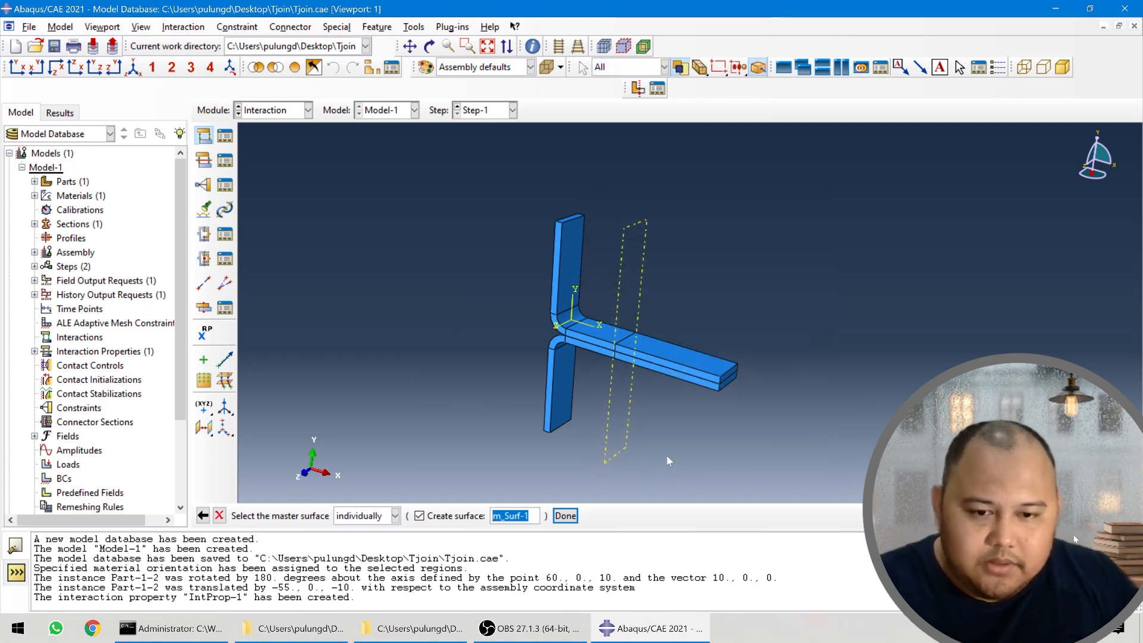
{"action": "left_click_drag", "start_coordinate": [666, 455], "coordinate": [644, 391], "text": "ctrl+alt"}
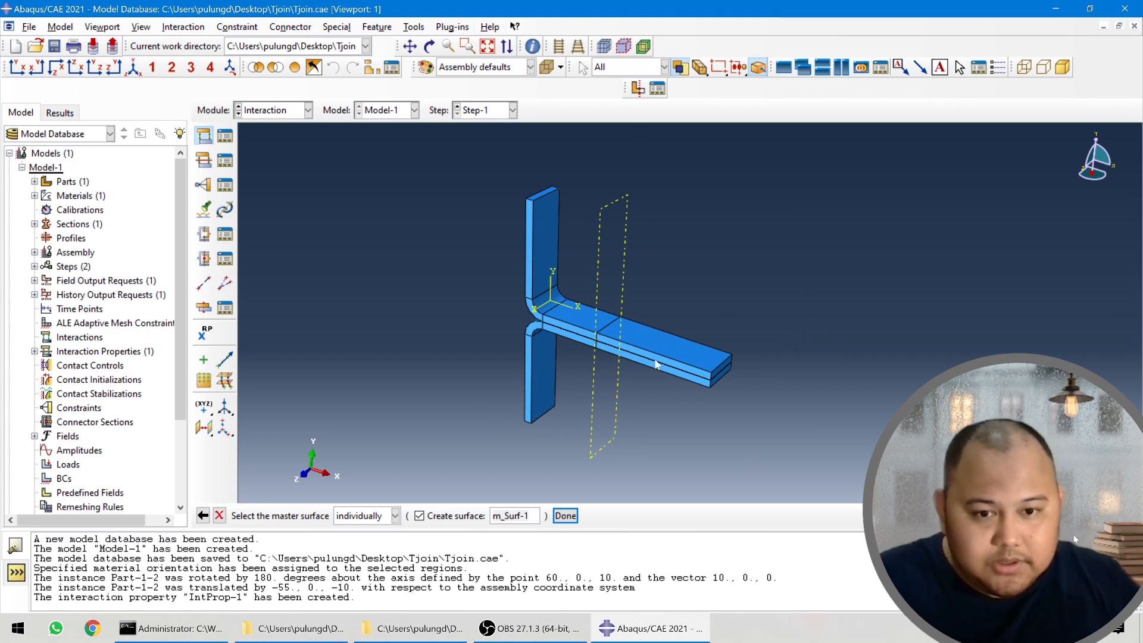
{"action": "left_click", "coordinate": [274, 67]}
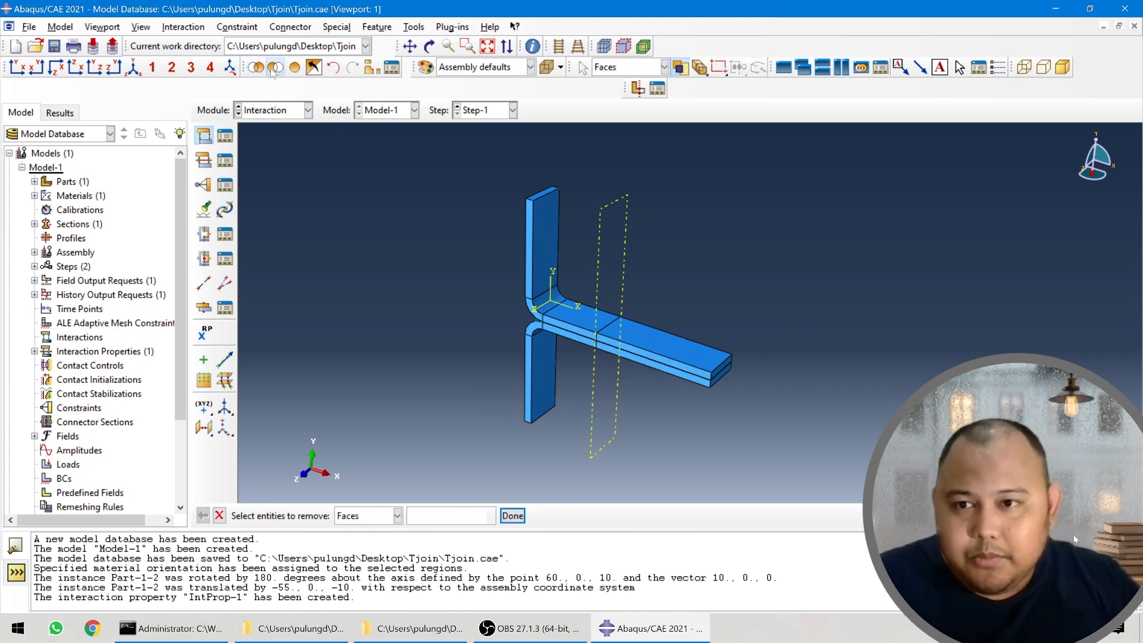
{"action": "left_click", "coordinate": [397, 516]}
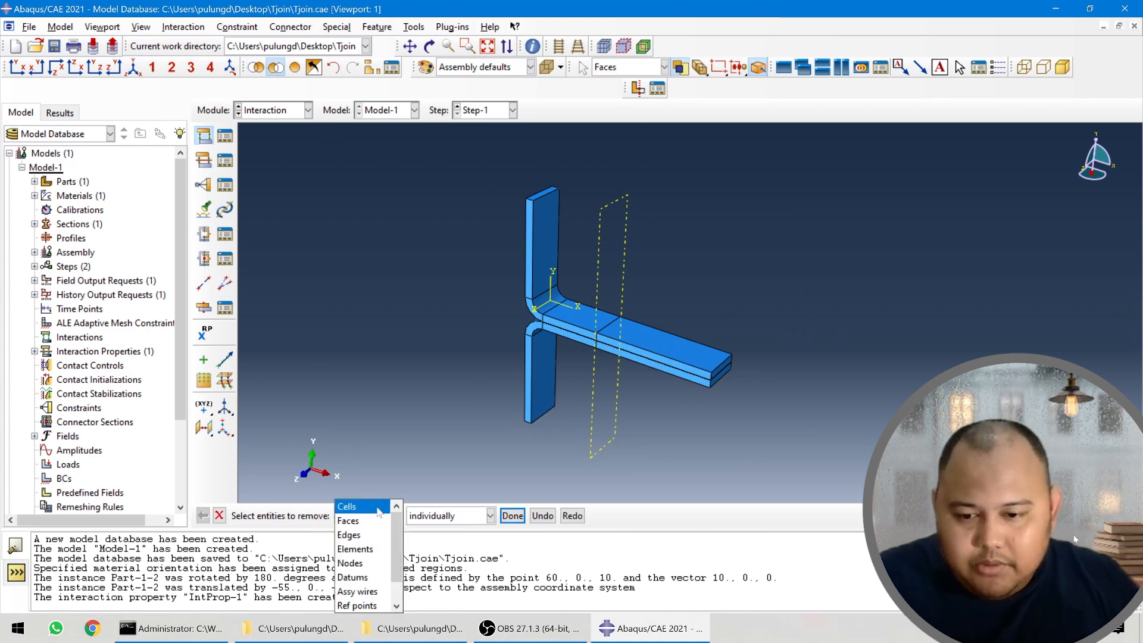
{"action": "left_click", "coordinate": [345, 522]}
{"action": "scroll", "coordinate": [630, 326], "scroll_direction": "up", "scroll_amount": 2}
{"action": "left_click", "coordinate": [651, 315]}
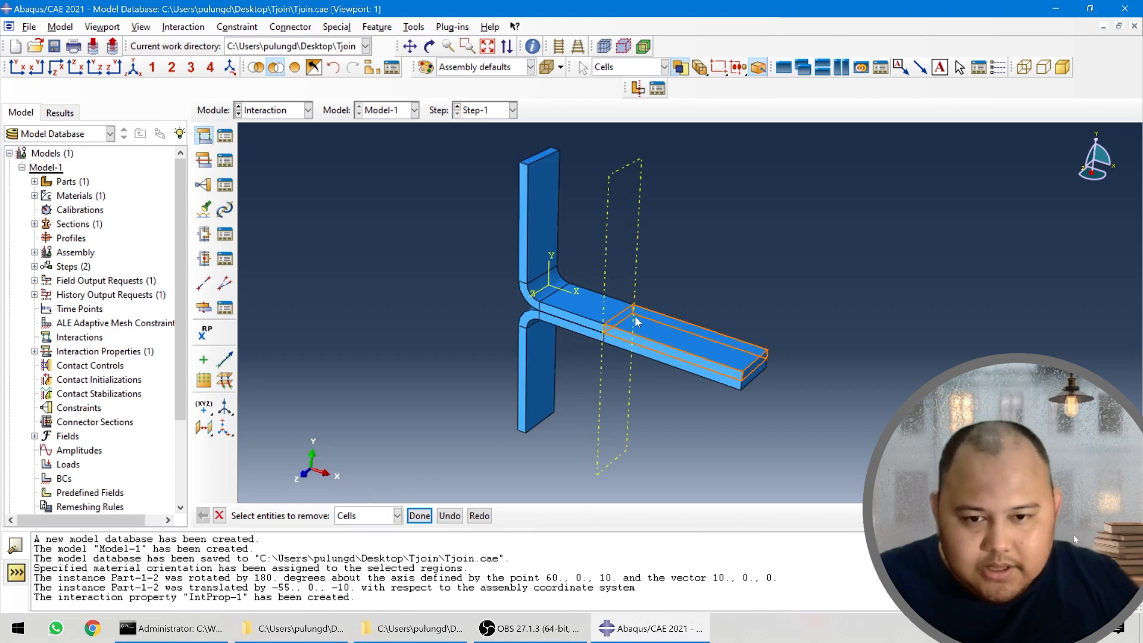
{"action": "left_click", "coordinate": [586, 301]}
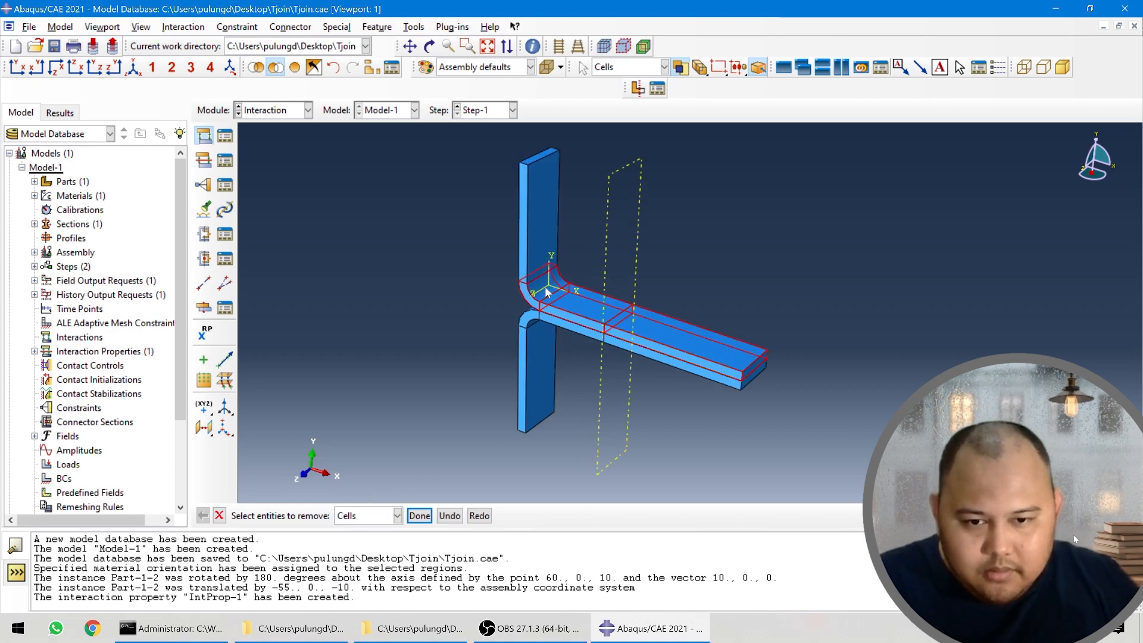
{"action": "left_click", "coordinate": [420, 516]}
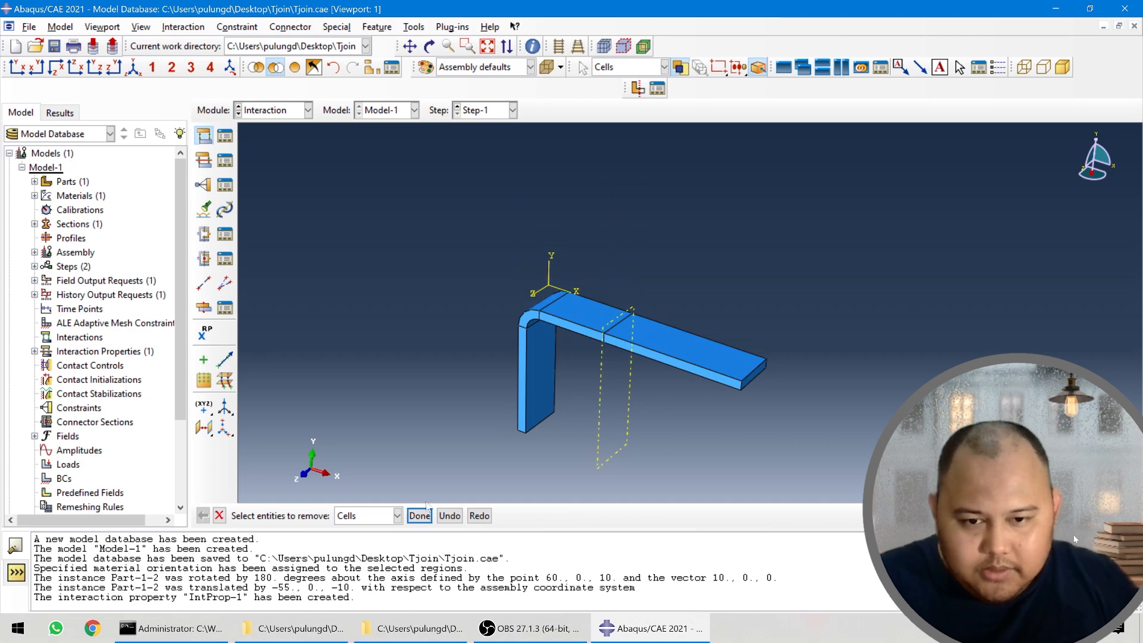
{"action": "left_click", "coordinate": [420, 516]}
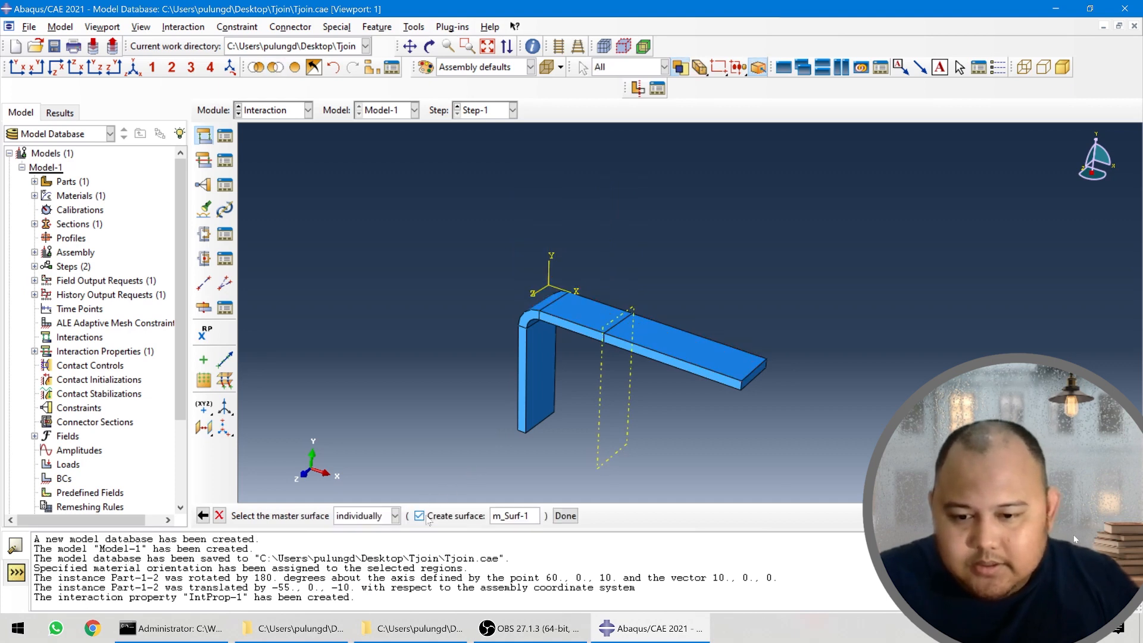
- Assign the upper face of the lower part's outer flange segment as master surface m_Surf-1, and choose Surface as the slave type
{"action": "left_click", "coordinate": [650, 338]}
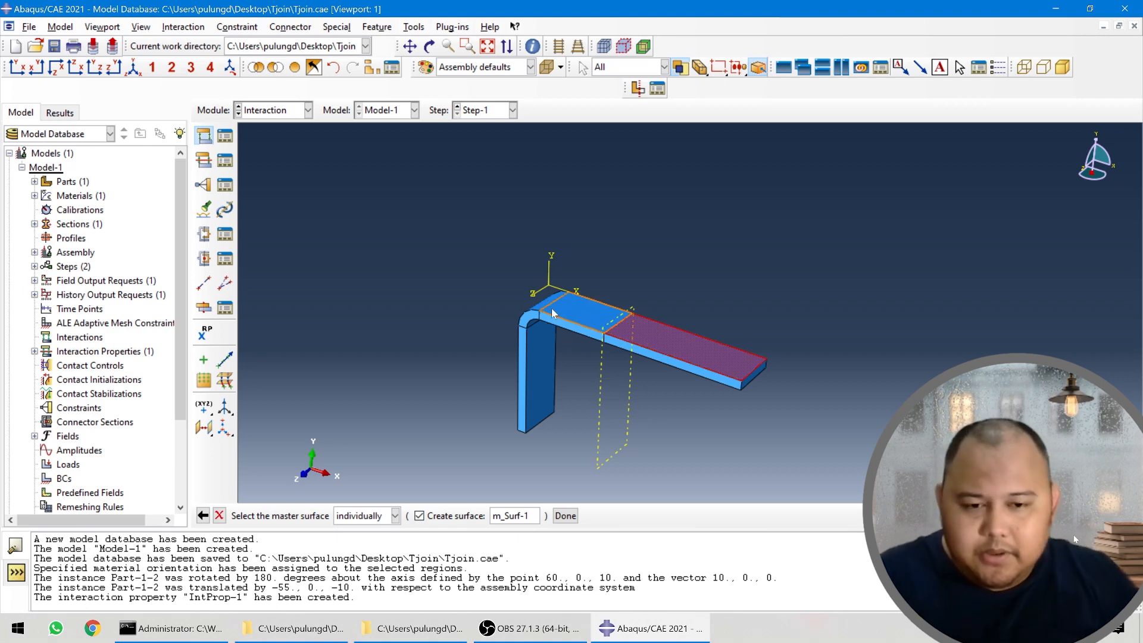
{"action": "left_click", "coordinate": [566, 517]}
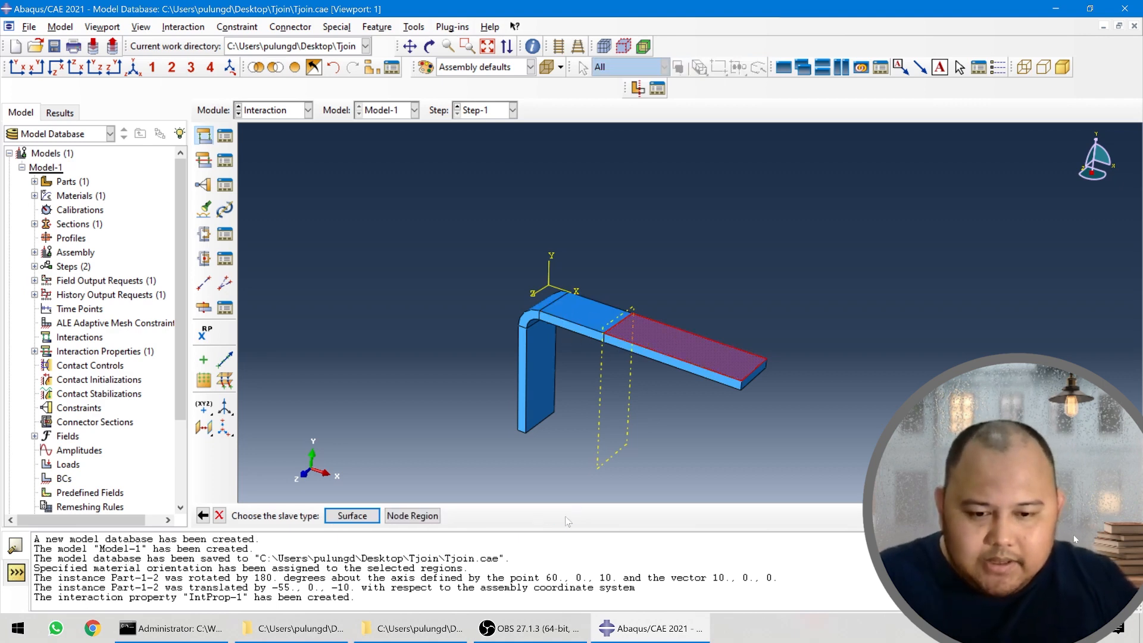
{"action": "left_click", "coordinate": [356, 517]}
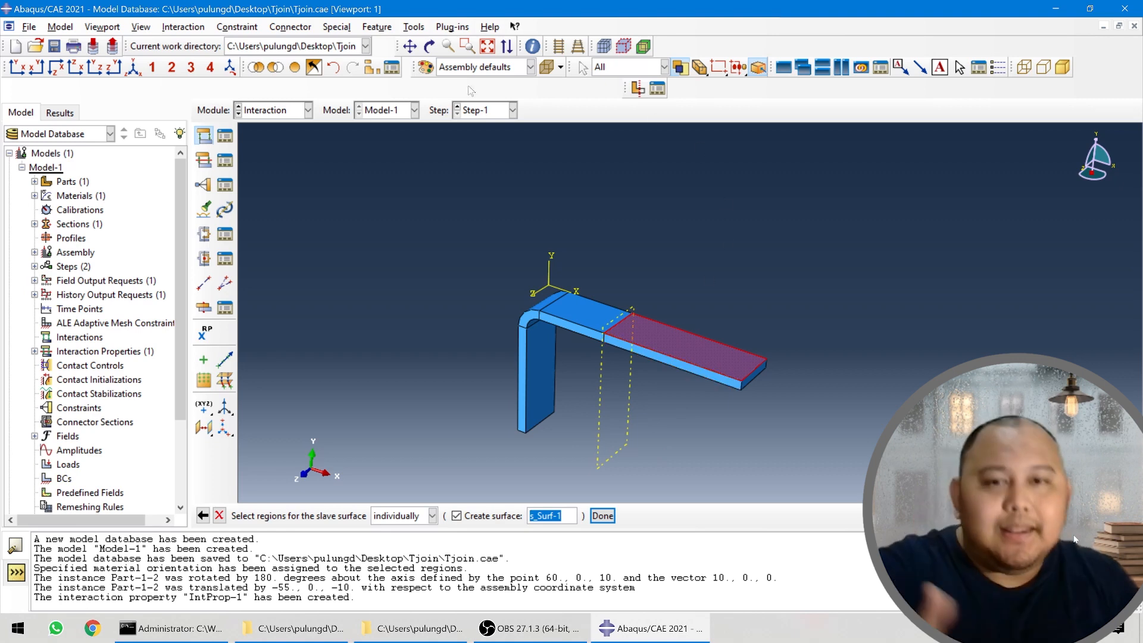
- Invert the display to show only the upper L-shaped part and assign its outer flange segment's underside as slave surface s_Surf-1
{"action": "left_click", "coordinate": [312, 68]}
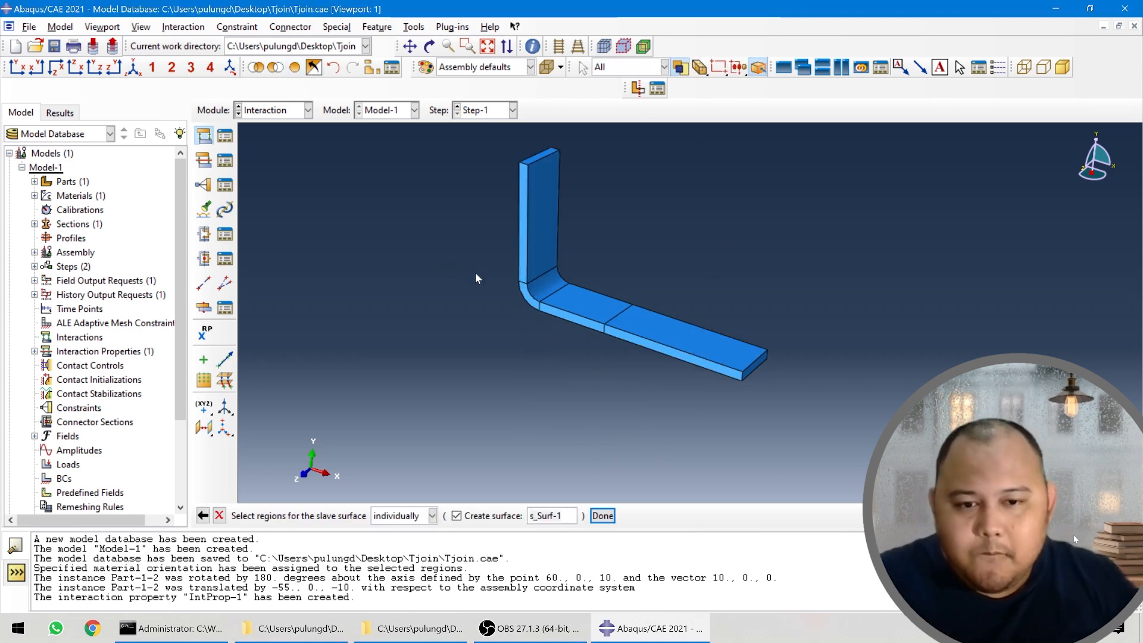
{"action": "left_click_drag", "start_coordinate": [604, 329], "coordinate": [657, 302], "text": "ctrl+alt"}
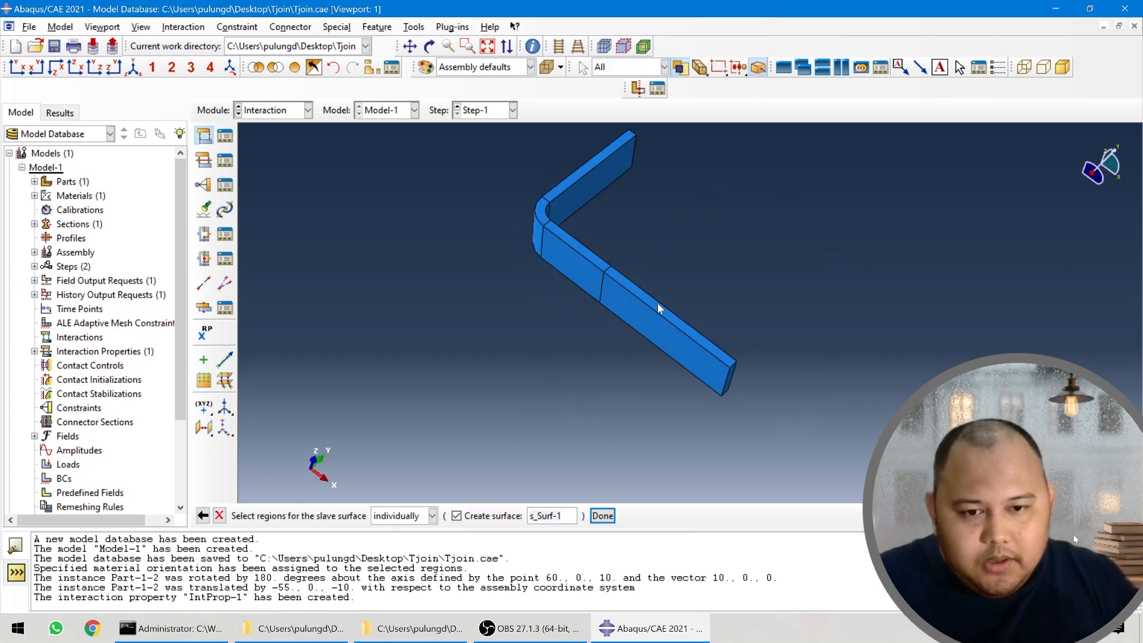
{"action": "left_click", "coordinate": [652, 333]}
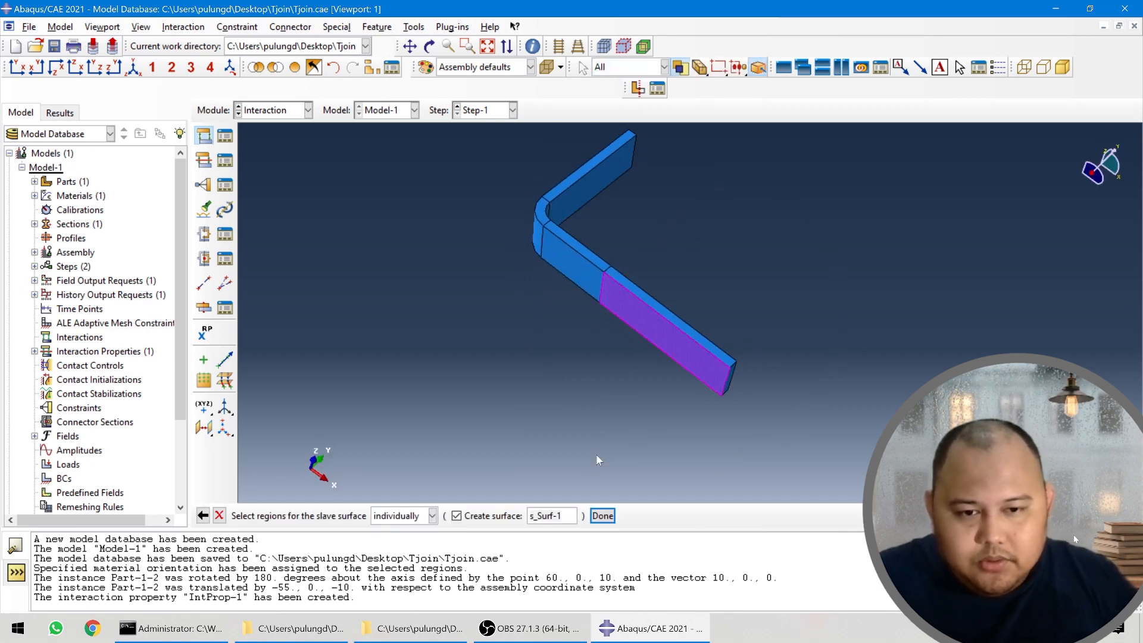
{"action": "left_click", "coordinate": [602, 516]}
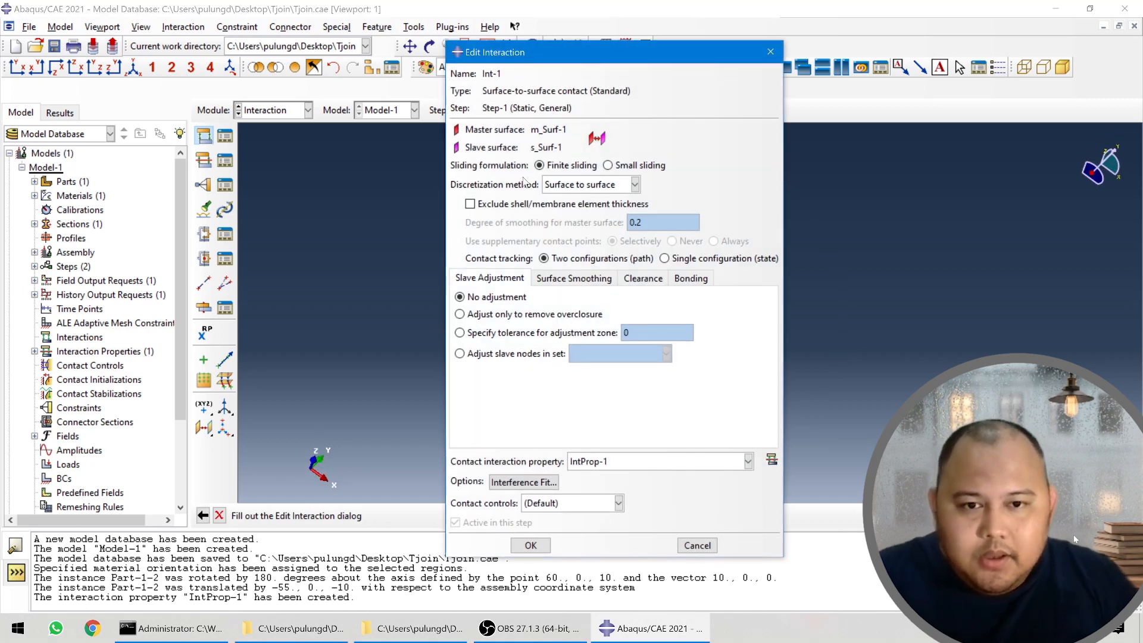
- Set the contact to small sliding with node-to-surface discretization, keep IntProp-1 as its contact property, and accept the interaction
{"action": "left_click", "coordinate": [615, 169]}
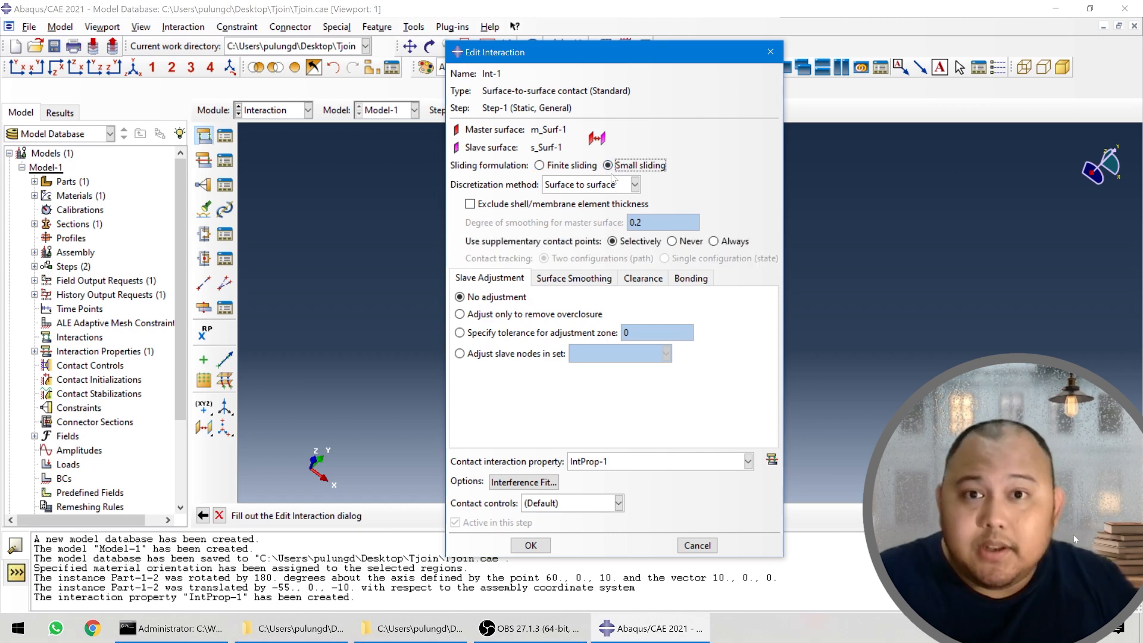
{"action": "left_click", "coordinate": [595, 187]}
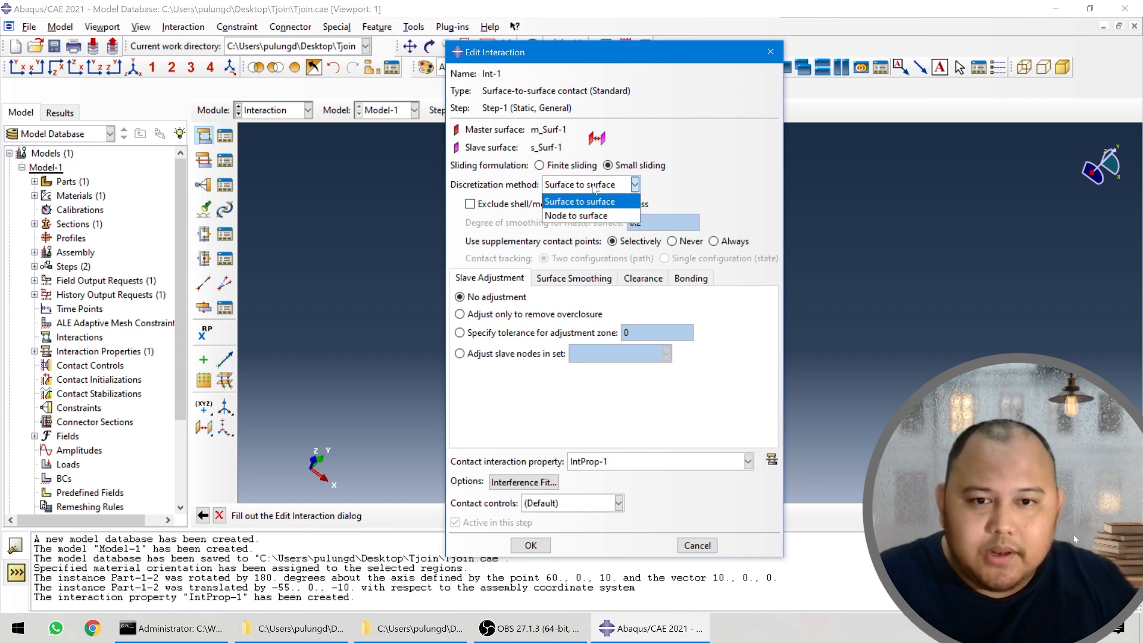
{"action": "left_click", "coordinate": [595, 216]}
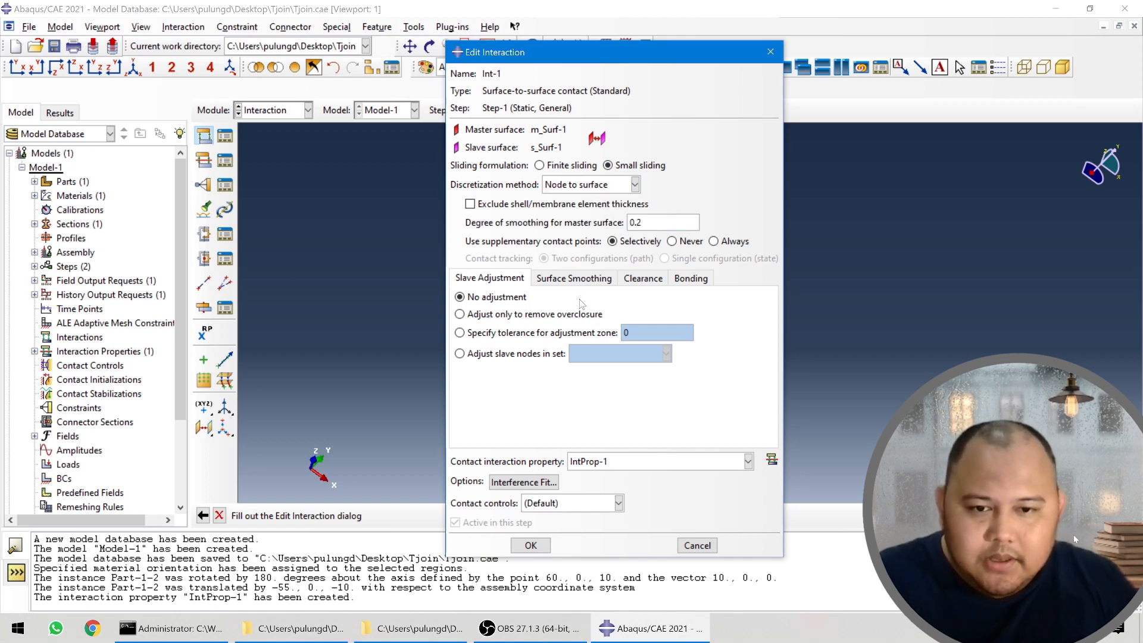
{"action": "left_click", "coordinate": [657, 464]}
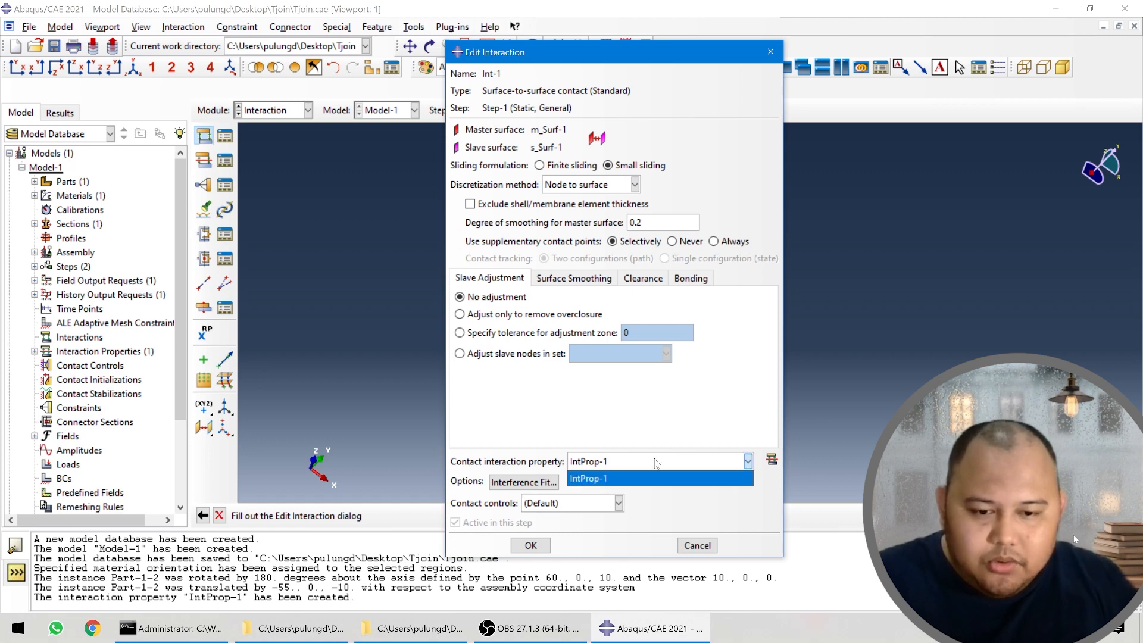
{"action": "left_click", "coordinate": [657, 464]}
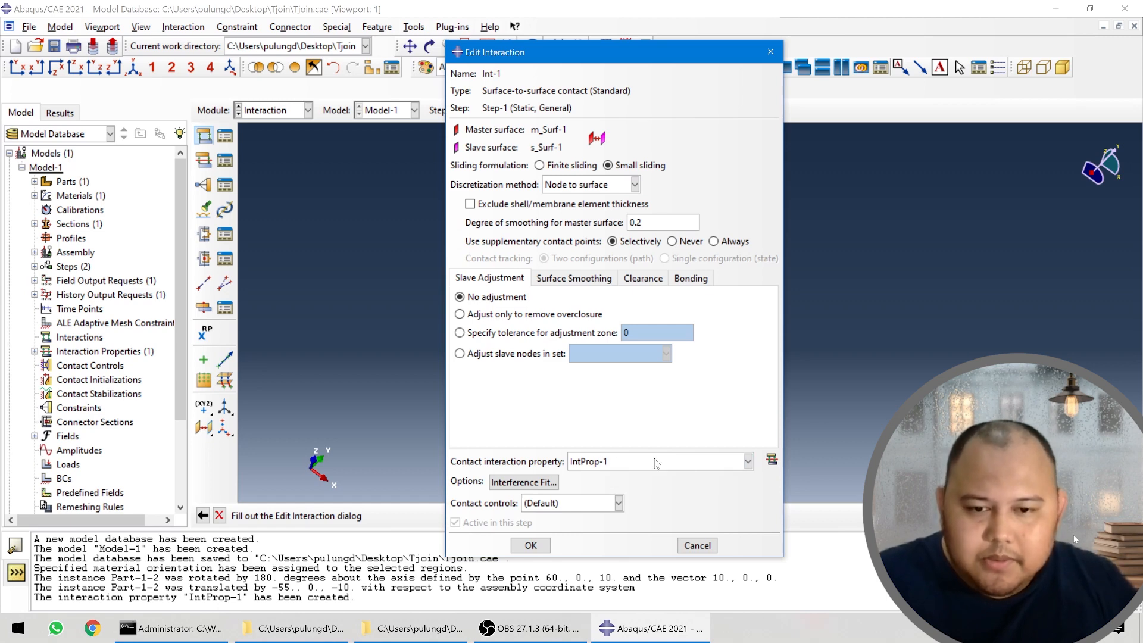
{"action": "left_click", "coordinate": [530, 545]}
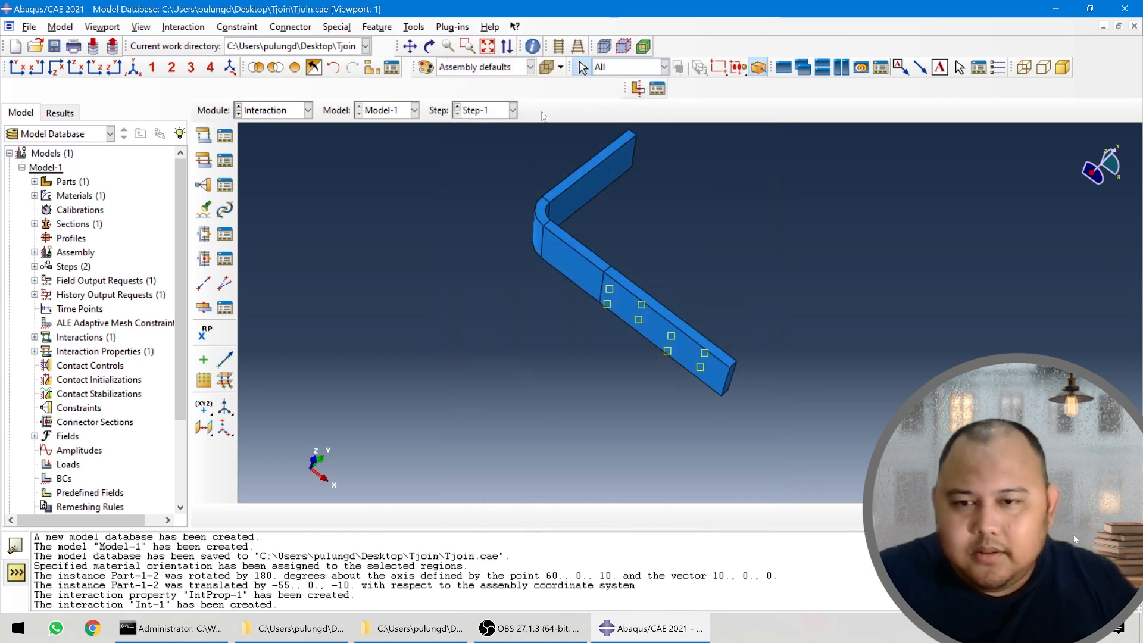
- Restore the display of the whole assembly and review the Int-1 contact interaction's definition without changing it
{"action": "left_click", "coordinate": [296, 70]}
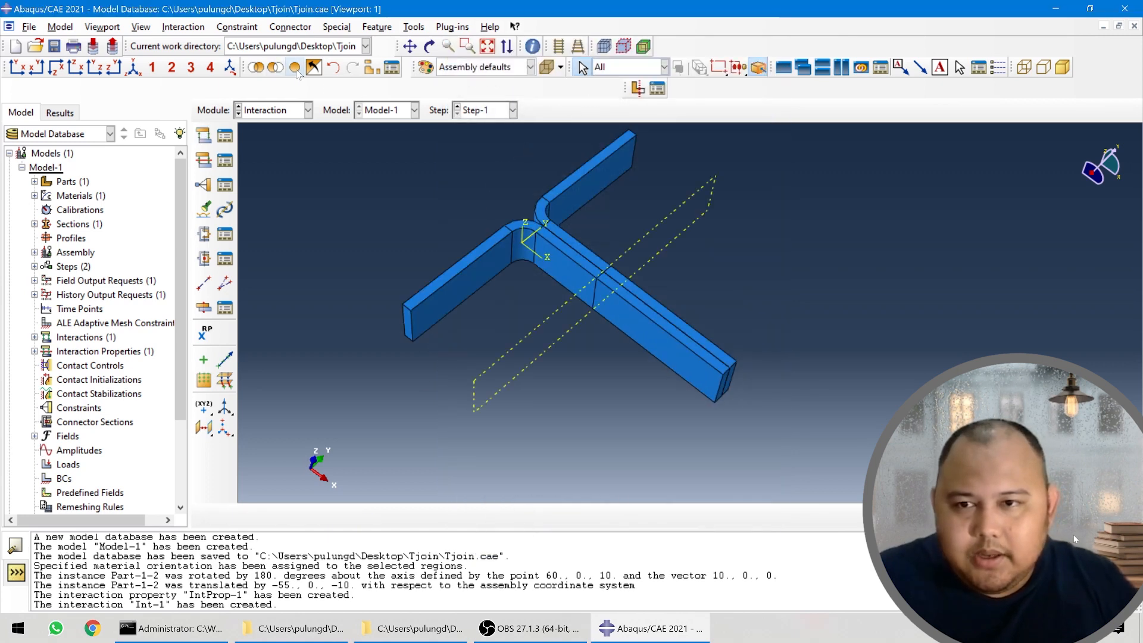
{"action": "left_click_drag", "start_coordinate": [564, 225], "coordinate": [564, 297], "text": "ctrl+alt"}
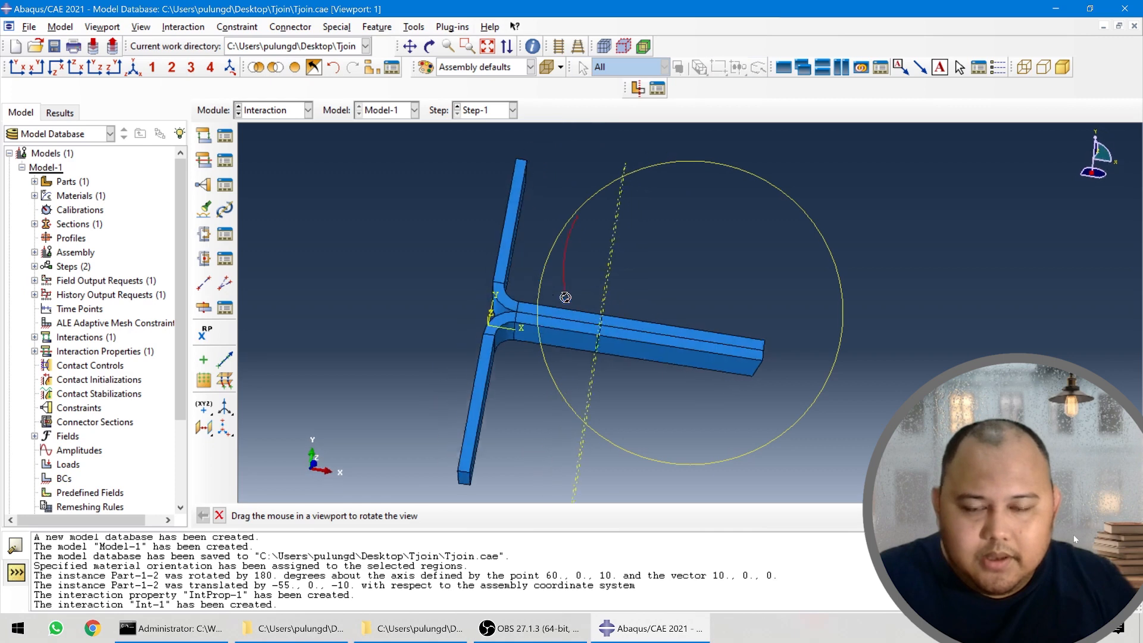
{"action": "left_click", "coordinate": [225, 135]}
{"action": "double_click", "coordinate": [195, 210]}
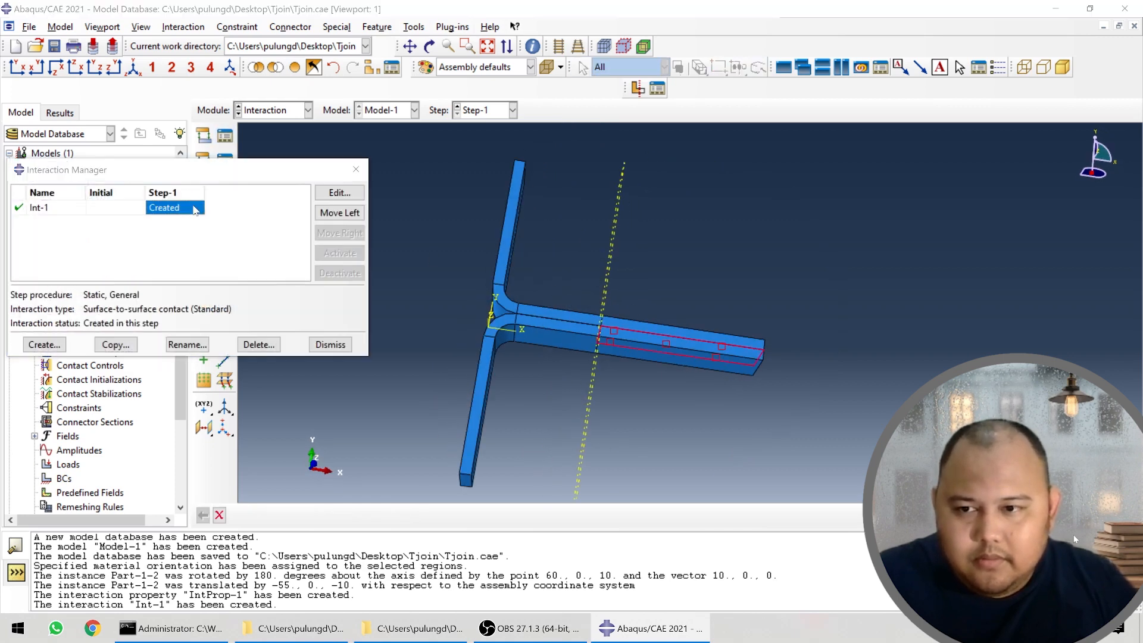
{"action": "left_click", "coordinate": [697, 548]}
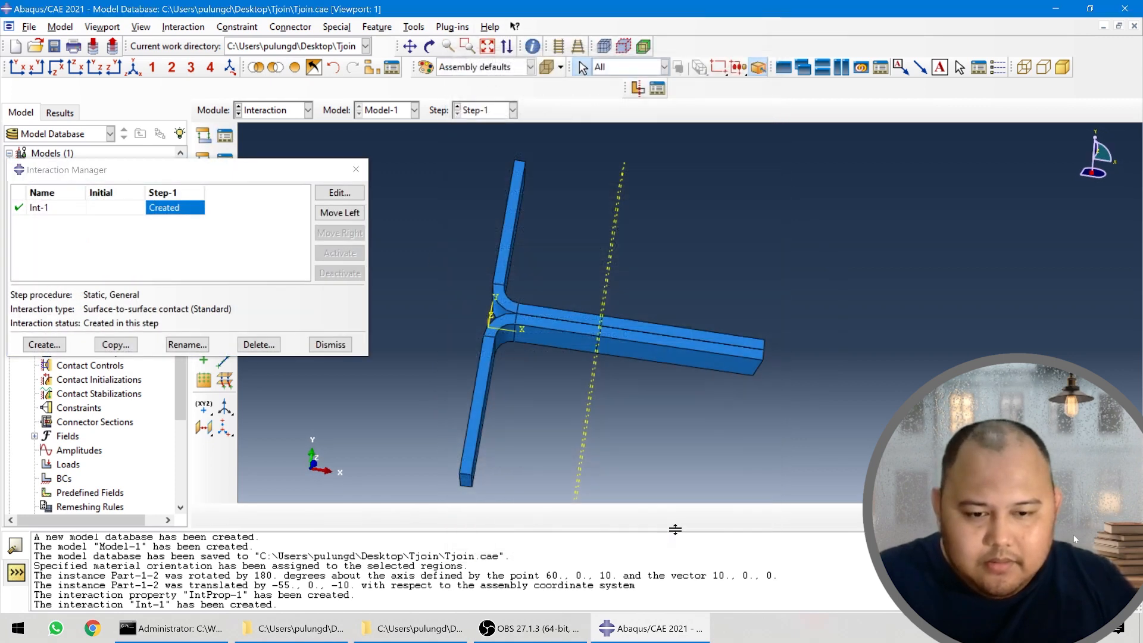
{"action": "left_click", "coordinate": [330, 344]}
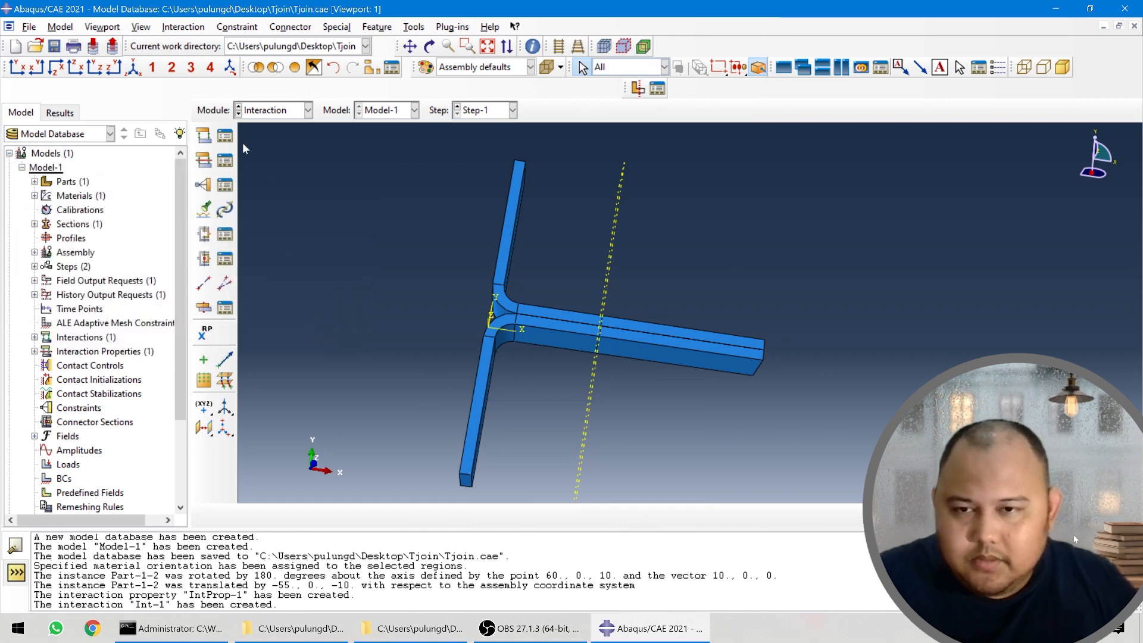
{"action": "left_click", "coordinate": [225, 136]}
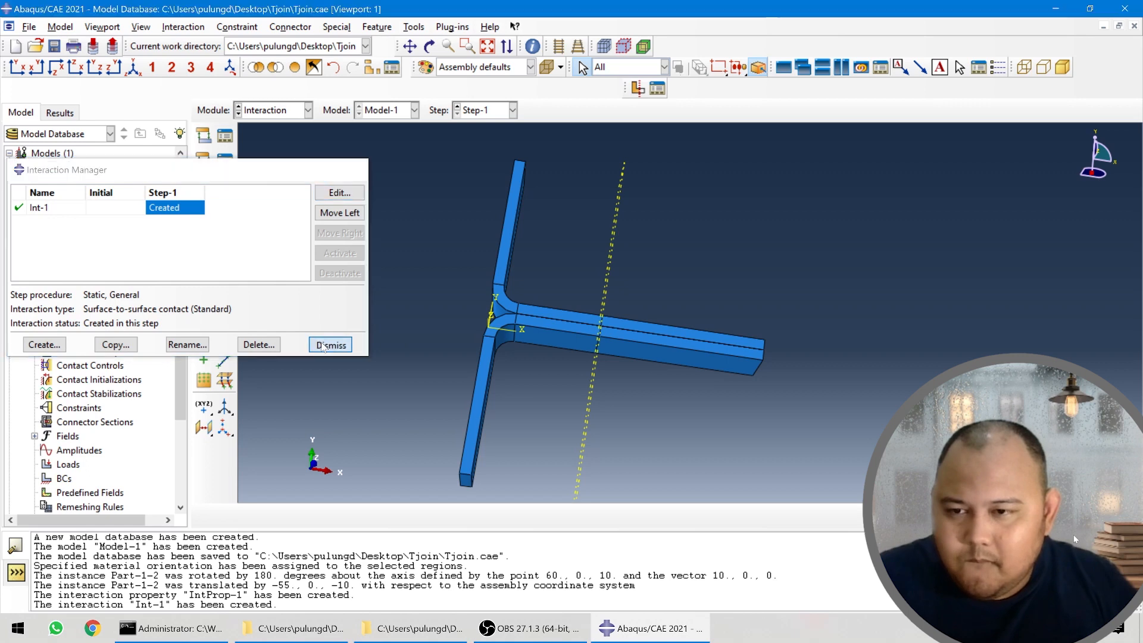
{"action": "left_click", "coordinate": [324, 345]}
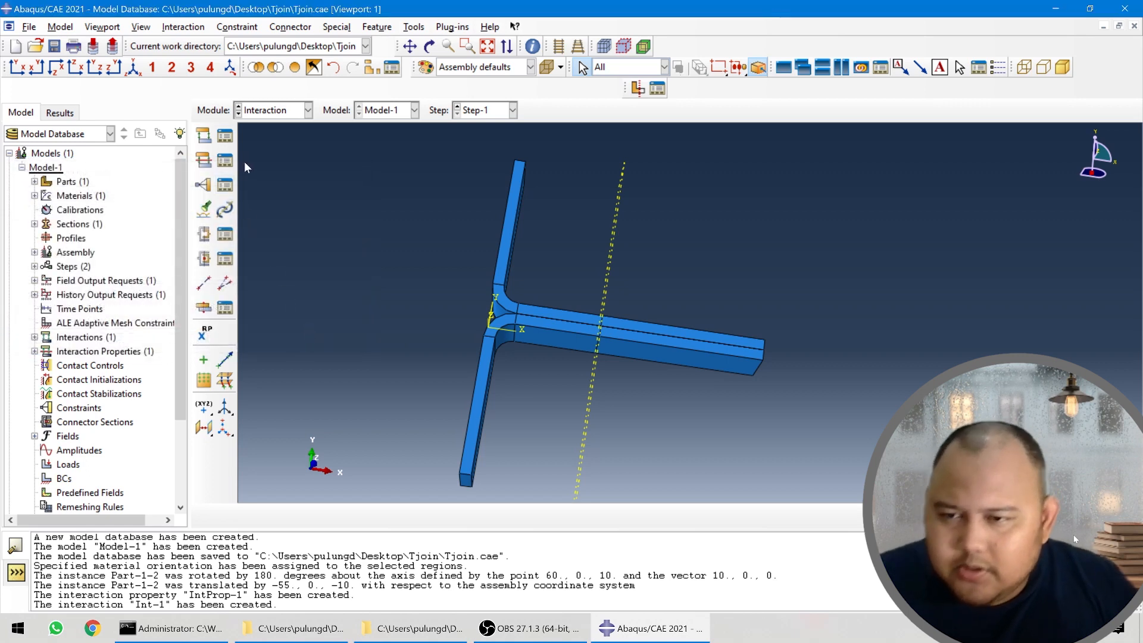
- In the Load module, start a Displacement/Rotation boundary condition in Step-1 on the free end face of the lower L-shaped part's leg
{"action": "left_click", "coordinate": [273, 110]}
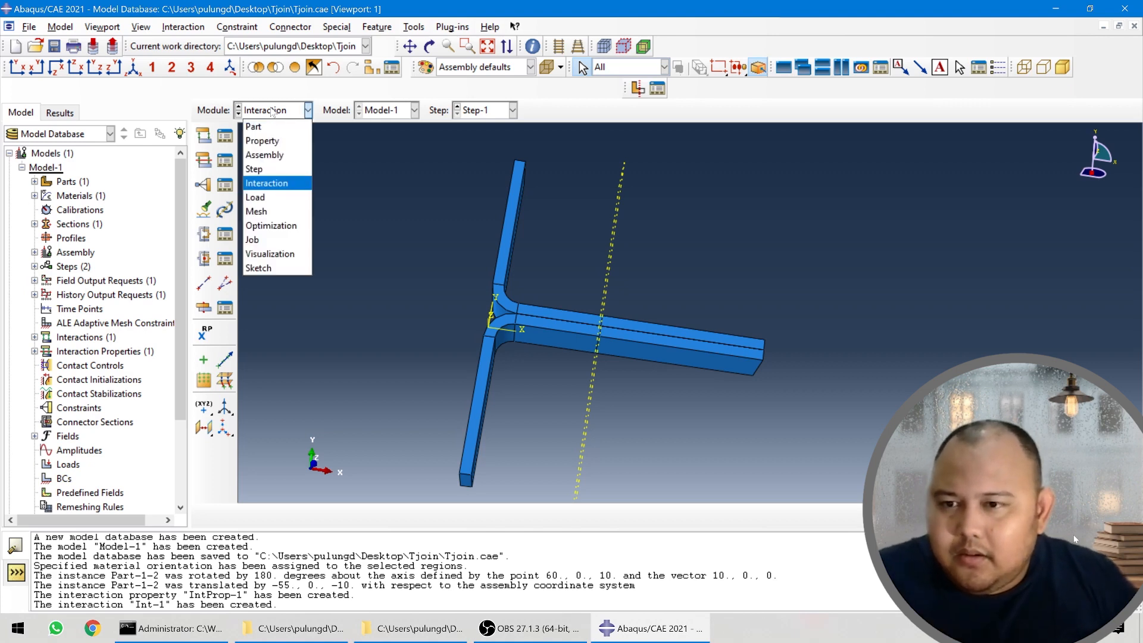
{"action": "left_click", "coordinate": [288, 196]}
{"action": "scroll", "coordinate": [544, 196], "scroll_direction": "down", "scroll_amount": 3}
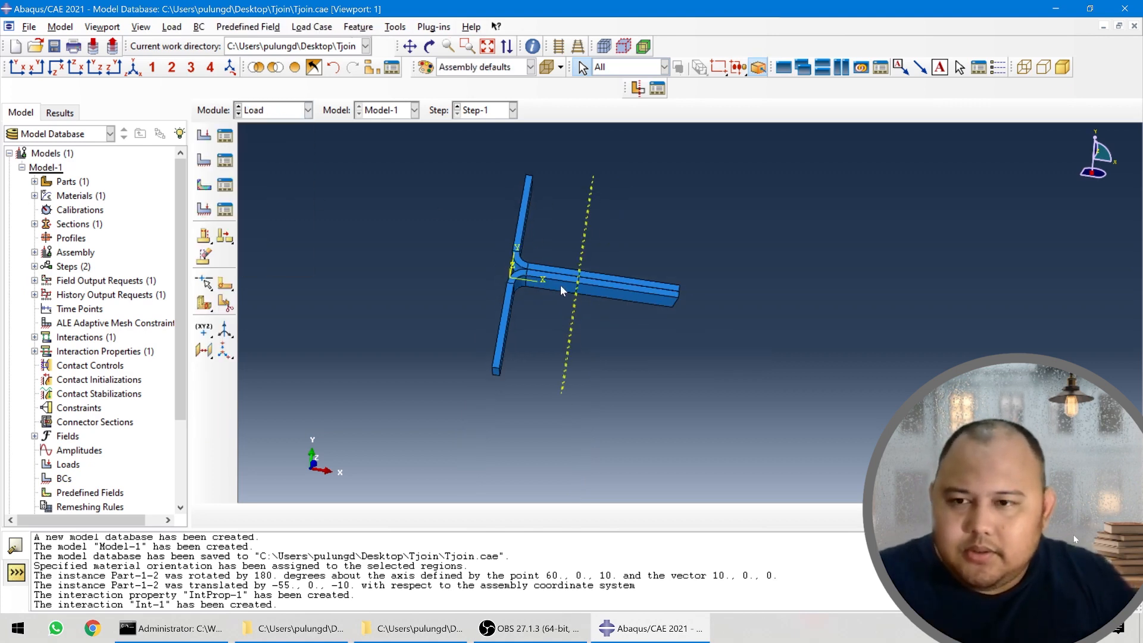
{"action": "left_click_drag", "start_coordinate": [561, 290], "coordinate": [573, 249], "text": "ctrl+alt"}
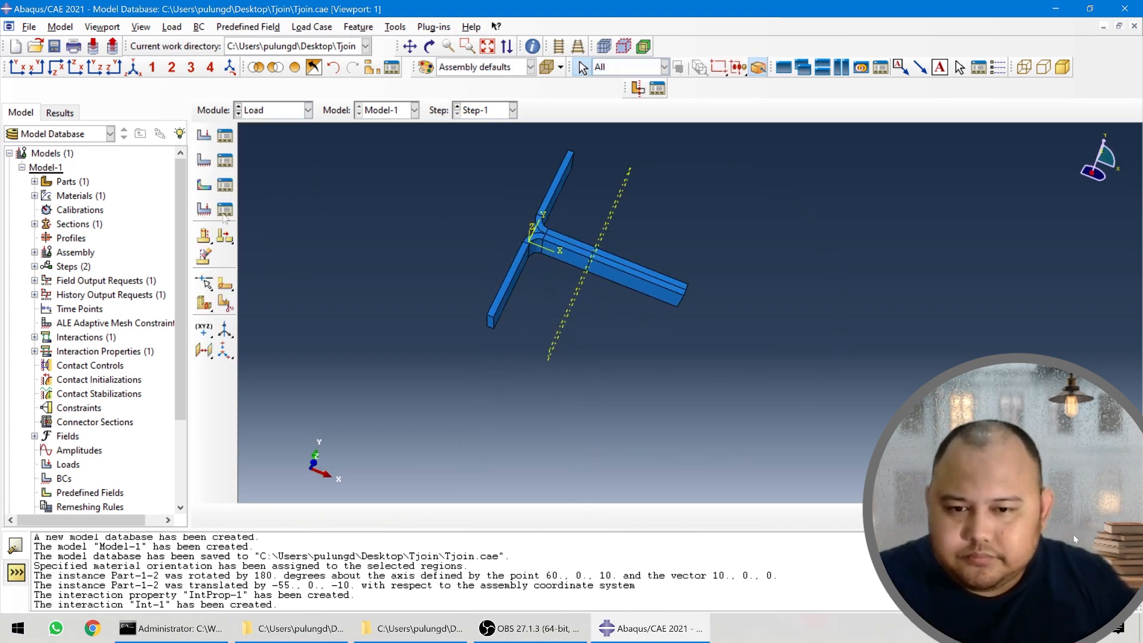
{"action": "left_click", "coordinate": [204, 160]}
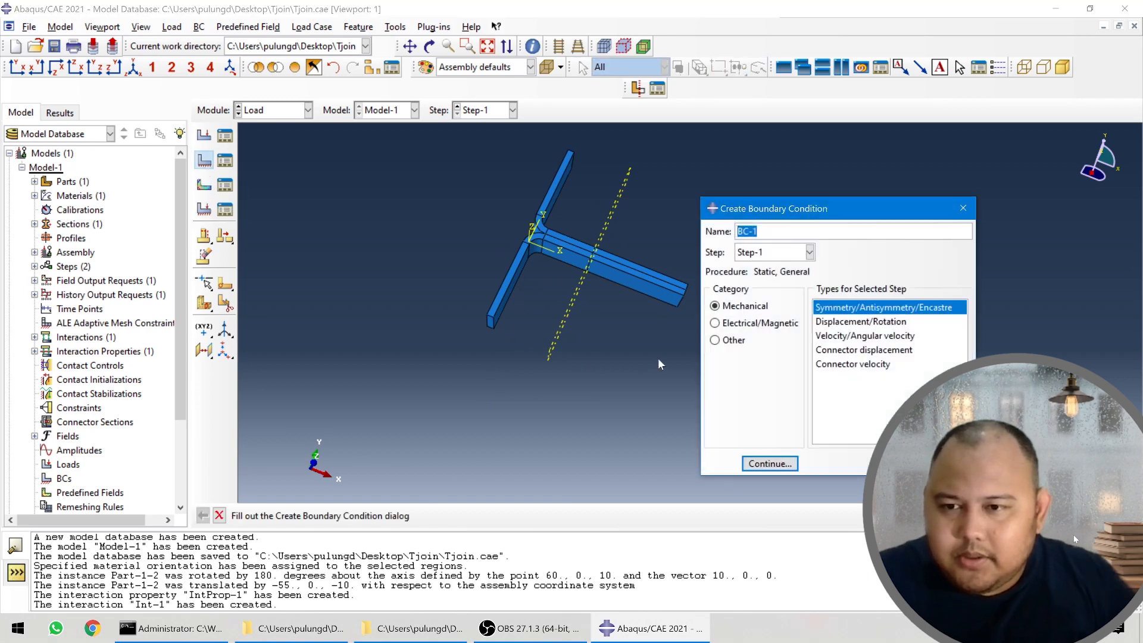
{"action": "left_click", "coordinate": [832, 324]}
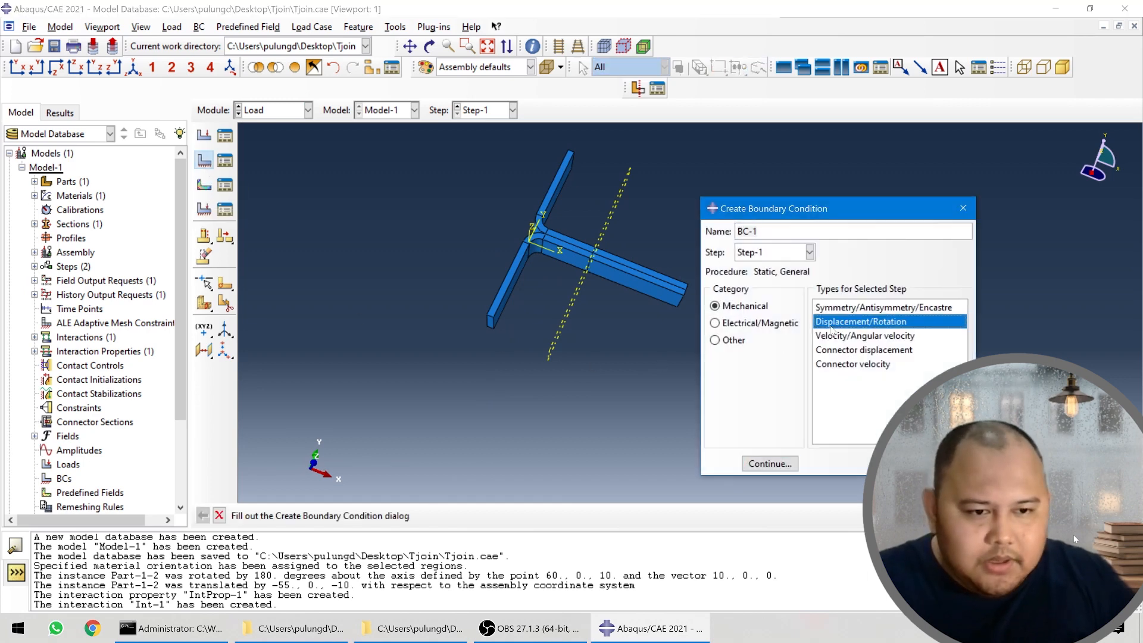
{"action": "left_click", "coordinate": [784, 465]}
{"action": "scroll", "coordinate": [455, 313], "scroll_direction": "down", "scroll_amount": 5}
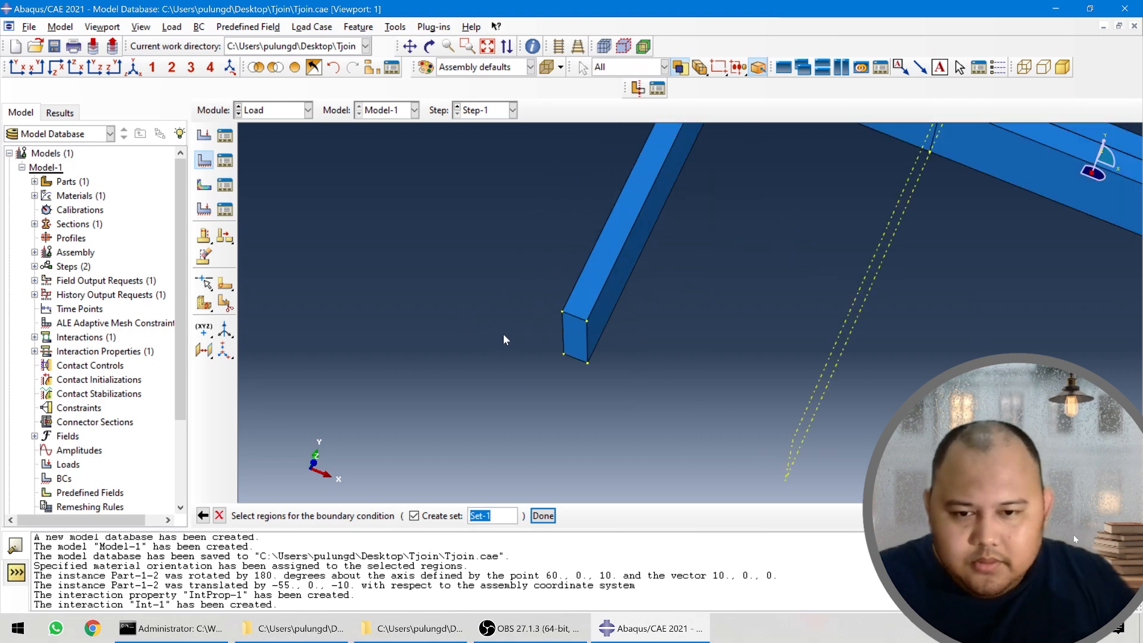
{"action": "left_click", "coordinate": [575, 347]}
{"action": "left_click", "coordinate": [543, 516]}
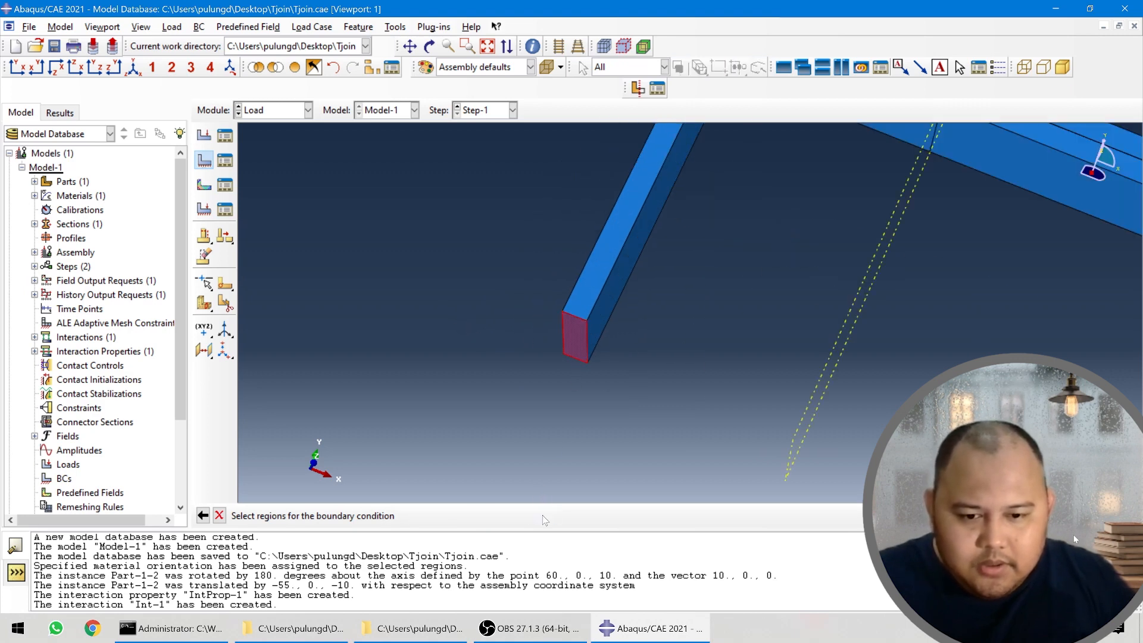
- Fix the lower end face by constraining U1, U2, U3, UR1, UR2 and UR3 to 0, and accept the boundary condition
{"action": "left_click", "coordinate": [261, 276]}
{"action": "left_click", "coordinate": [261, 297]}
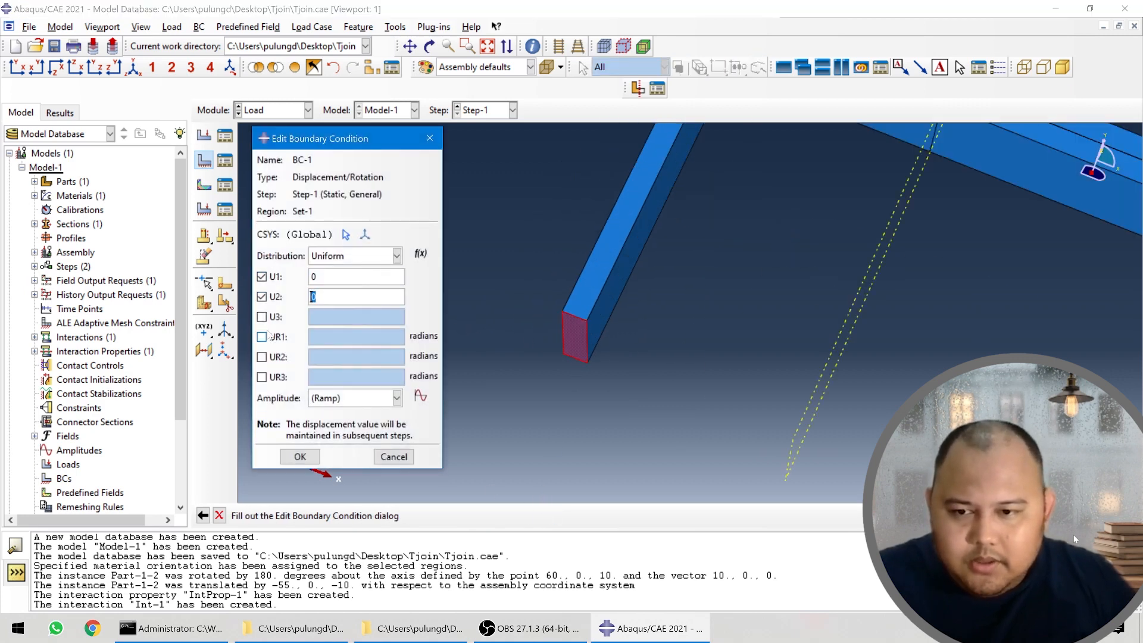
{"action": "left_click", "coordinate": [261, 336]}
{"action": "left_click", "coordinate": [261, 317]}
{"action": "left_click", "coordinate": [261, 357]}
{"action": "left_click", "coordinate": [261, 377]}
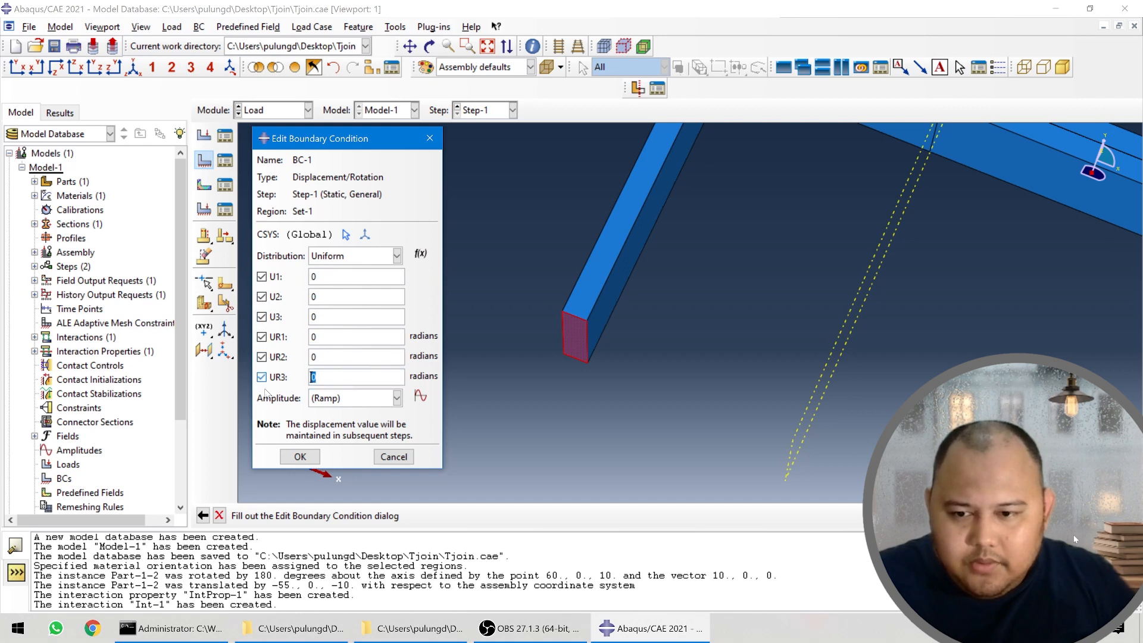
{"action": "left_click", "coordinate": [300, 457]}
- Start a second Displacement/Rotation boundary condition in Step-1 on the free end face of the upper L-shaped part's leg
{"action": "scroll", "coordinate": [355, 380], "scroll_direction": "up", "scroll_amount": 5}
{"action": "scroll", "coordinate": [357, 376], "scroll_direction": "up", "scroll_amount": 4}
{"action": "left_click_drag", "start_coordinate": [520, 292], "coordinate": [544, 397], "text": "ctrl+alt"}
{"action": "scroll", "coordinate": [533, 238], "scroll_direction": "up", "scroll_amount": 6}
{"action": "left_click_drag", "start_coordinate": [589, 331], "coordinate": [577, 401], "text": "ctrl+alt"}
{"action": "scroll", "coordinate": [575, 377], "scroll_direction": "up", "scroll_amount": 5}
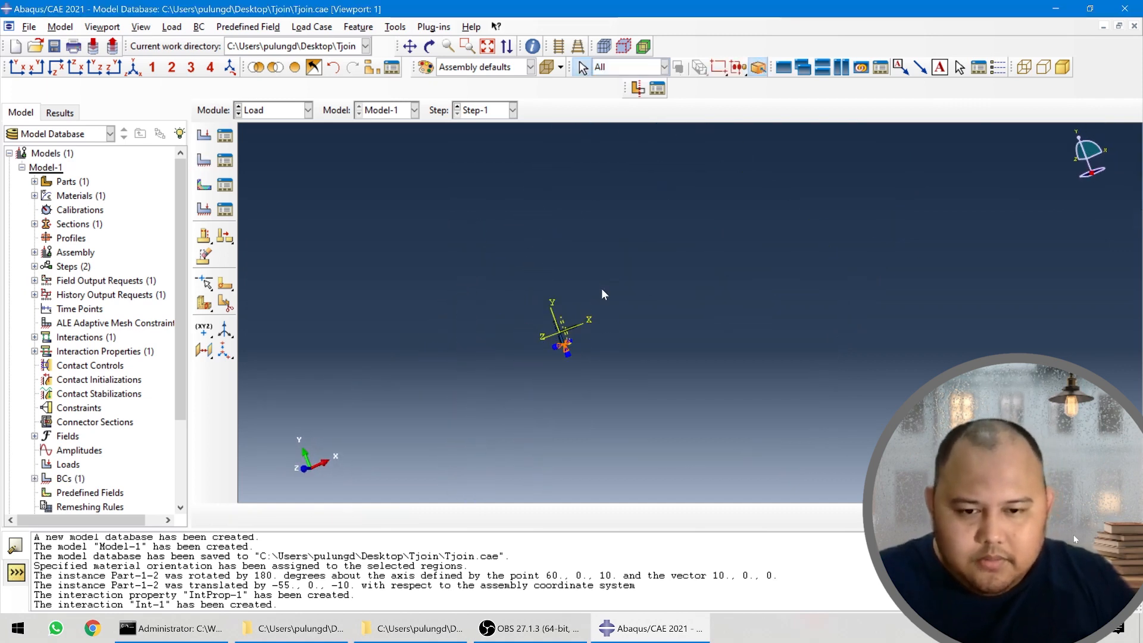
{"action": "left_click_drag", "start_coordinate": [707, 388], "coordinate": [733, 442], "text": "ctrl+alt"}
{"action": "scroll", "coordinate": [522, 324], "scroll_direction": "down", "scroll_amount": 8}
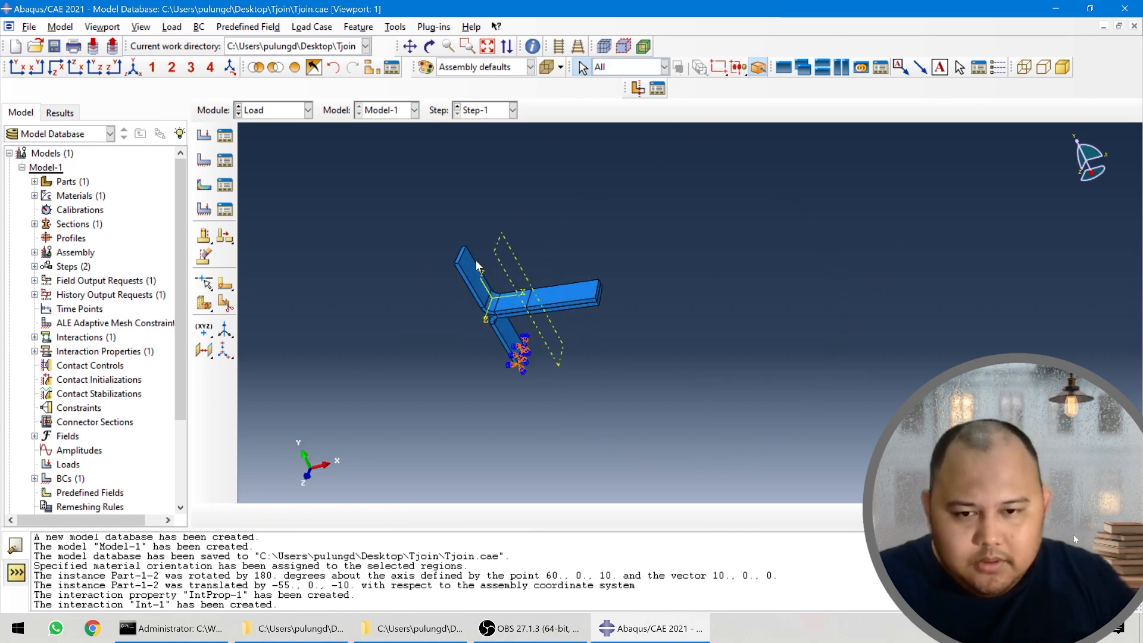
{"action": "left_click", "coordinate": [204, 160]}
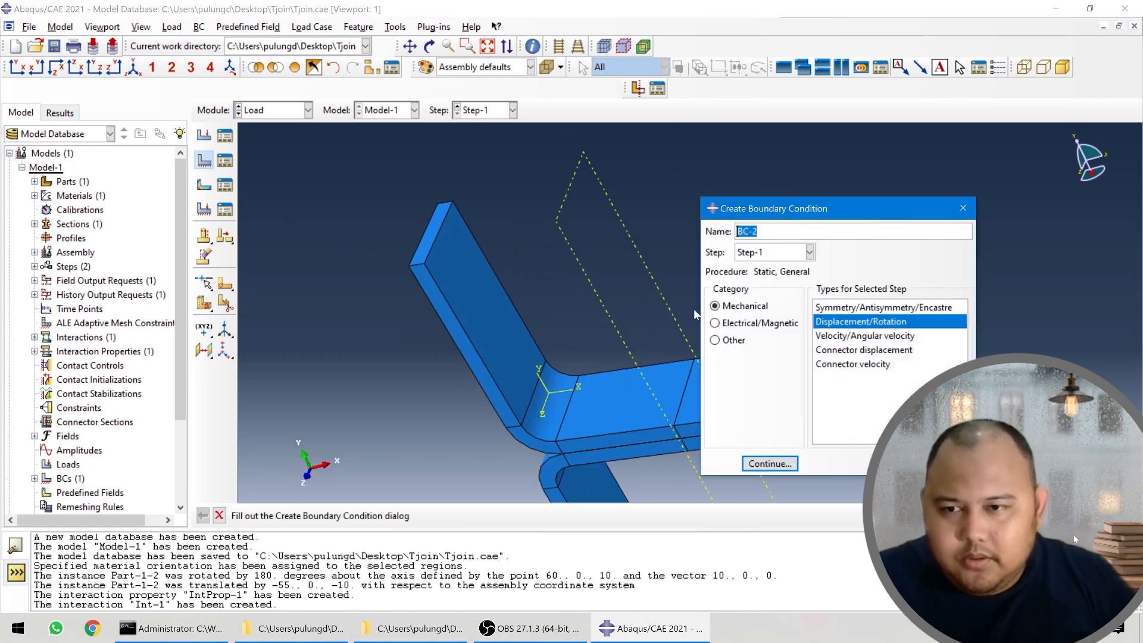
{"action": "left_click", "coordinate": [774, 468]}
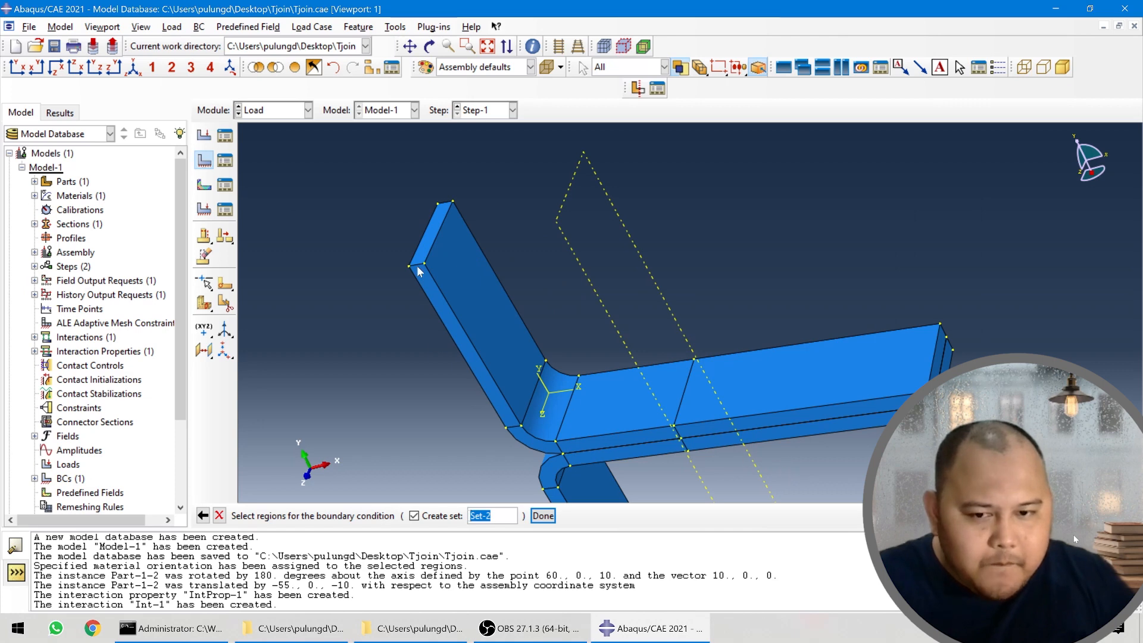
{"action": "scroll", "coordinate": [418, 265], "scroll_direction": "down", "scroll_amount": 5}
{"action": "left_click", "coordinate": [426, 248]}
{"action": "scroll", "coordinate": [445, 413], "scroll_direction": "up", "scroll_amount": 4}
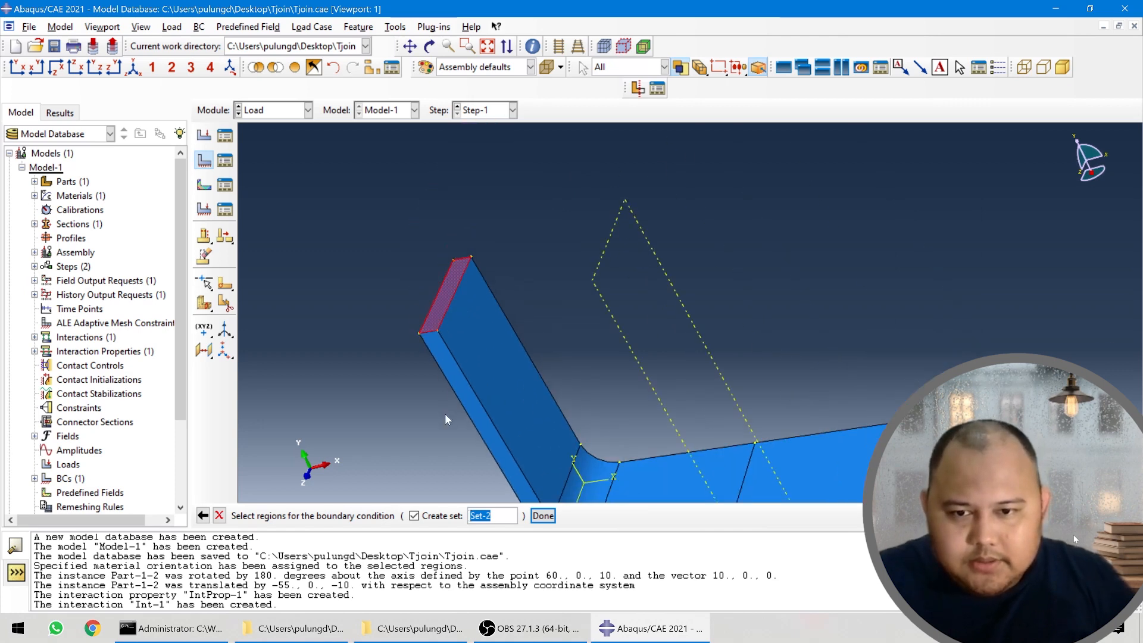
{"action": "left_click", "coordinate": [543, 517]}
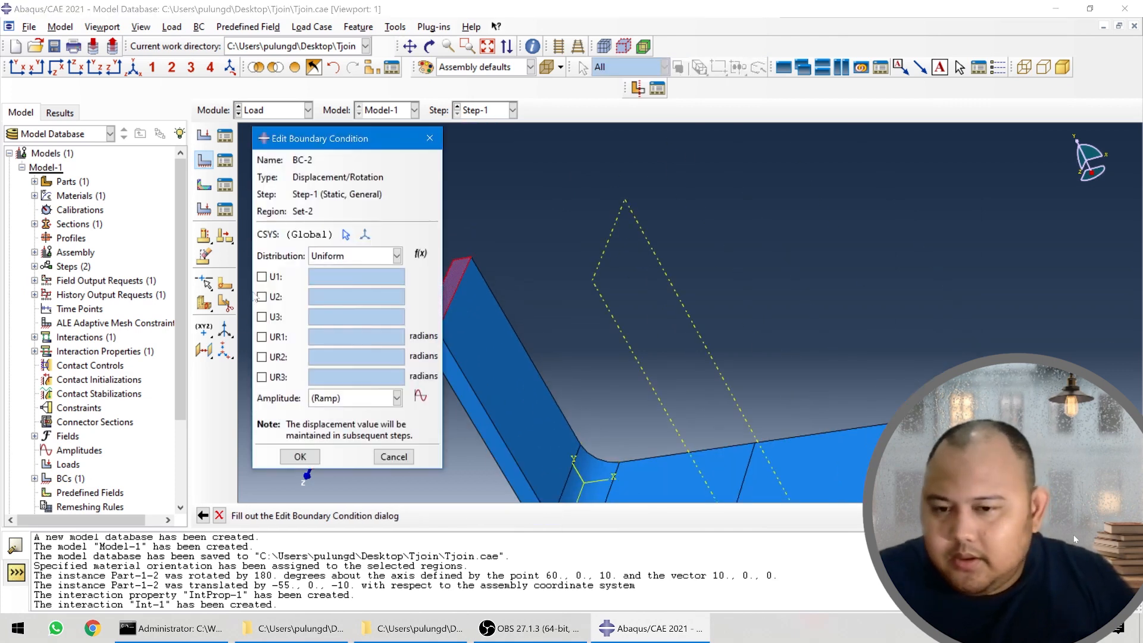
- Prescribe a U2 displacement of 50 on the upper end face, hold the other five degrees of freedom at 0, and accept
{"action": "left_click", "coordinate": [261, 277]}
{"action": "left_click", "coordinate": [261, 296]}
{"action": "left_click", "coordinate": [261, 316]}
{"action": "left_click", "coordinate": [261, 357]}
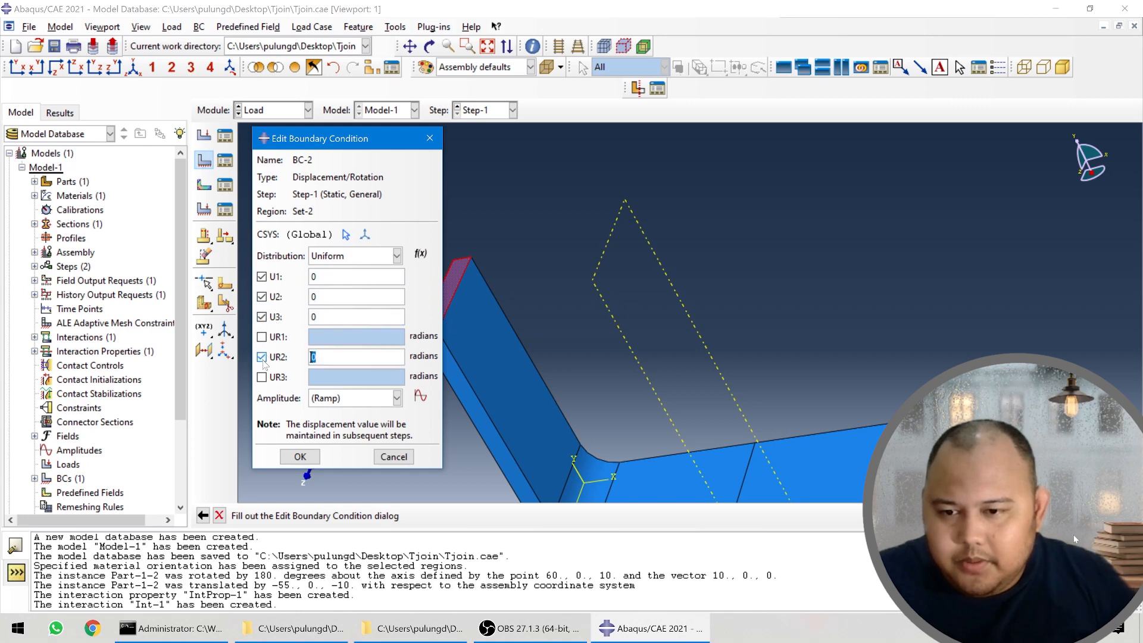
{"action": "left_click", "coordinate": [261, 337]}
{"action": "left_click", "coordinate": [261, 377]}
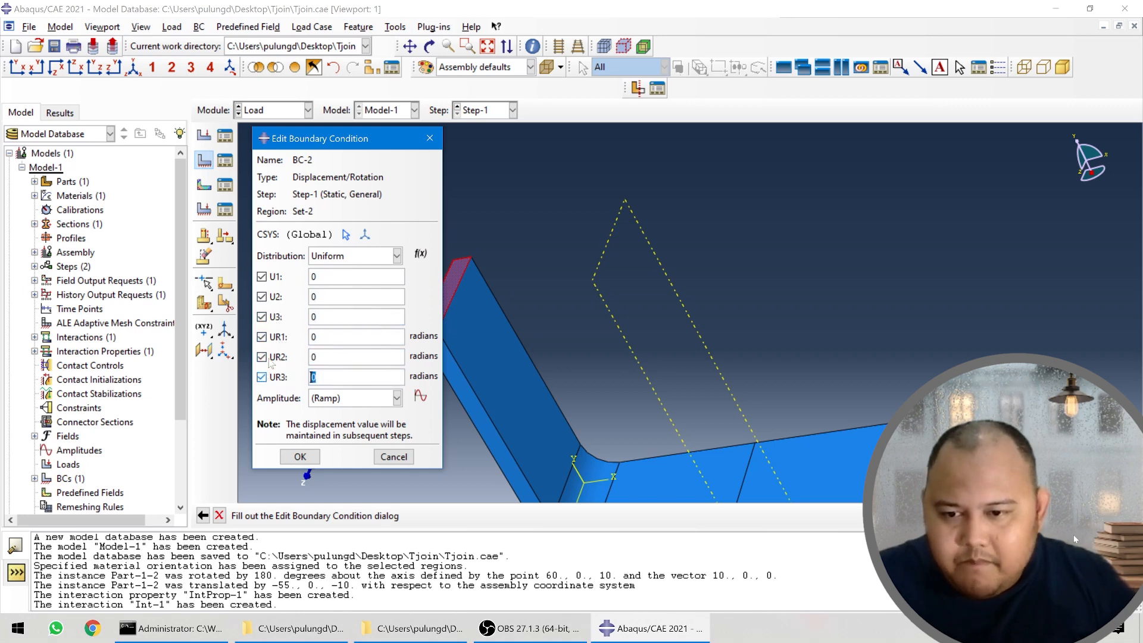
{"action": "left_click_drag", "start_coordinate": [335, 142], "coordinate": [183, 114]}
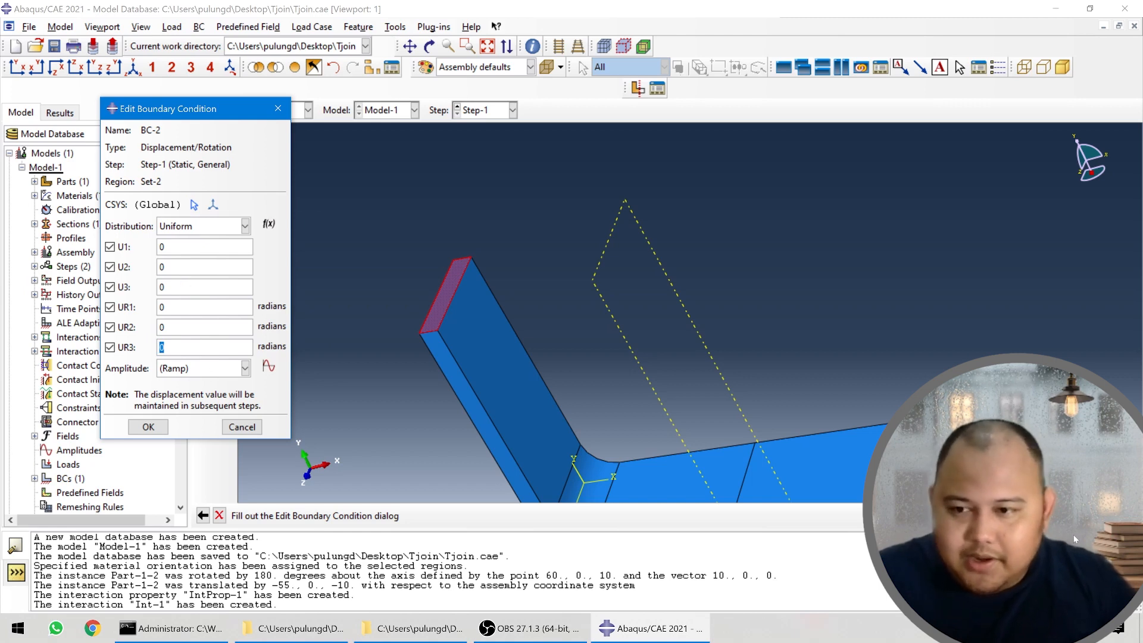
{"action": "left_click", "coordinate": [163, 266]}
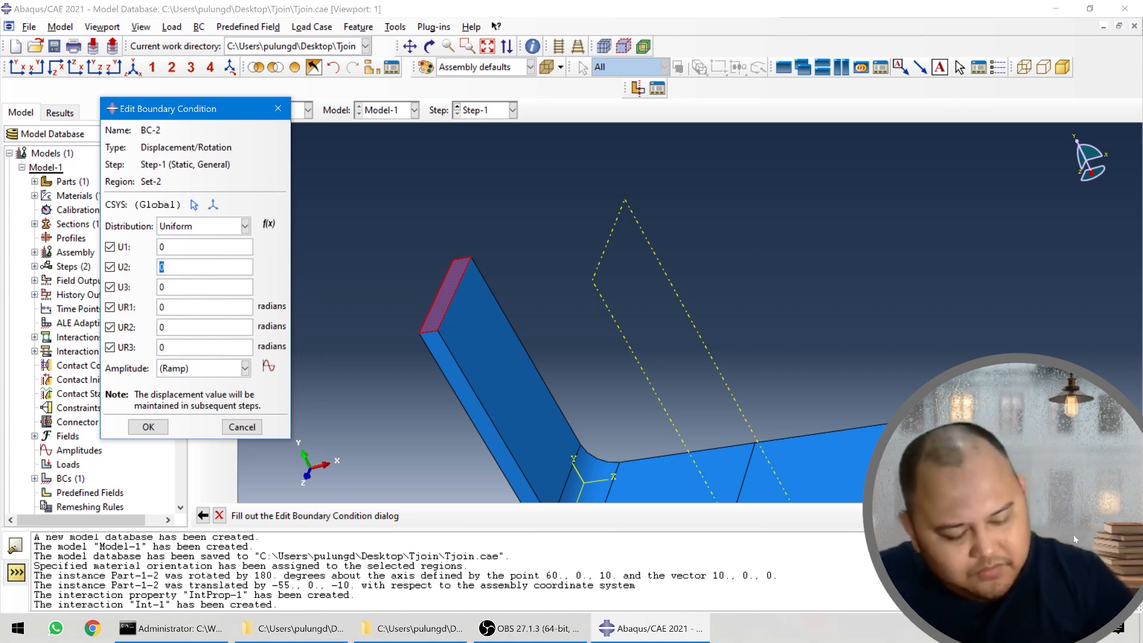
{"action": "type", "text": "50"}
{"action": "left_click", "coordinate": [148, 426]}
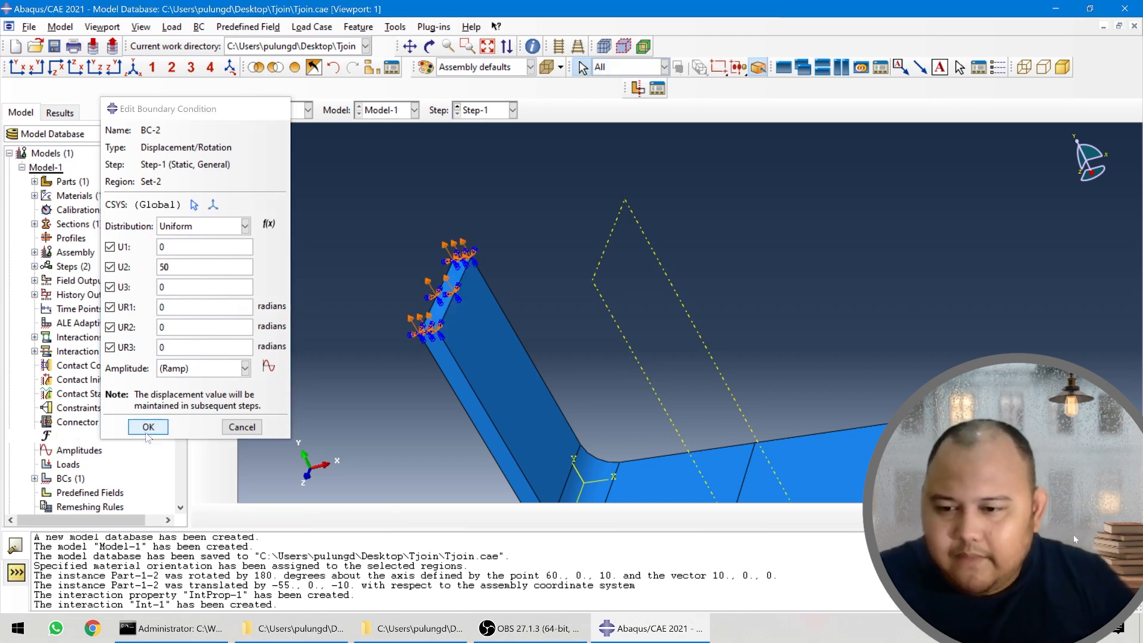
- Switch to the Mesh module to prepare the T-joint for meshing
{"action": "scroll", "coordinate": [536, 238], "scroll_direction": "down", "scroll_amount": 3}
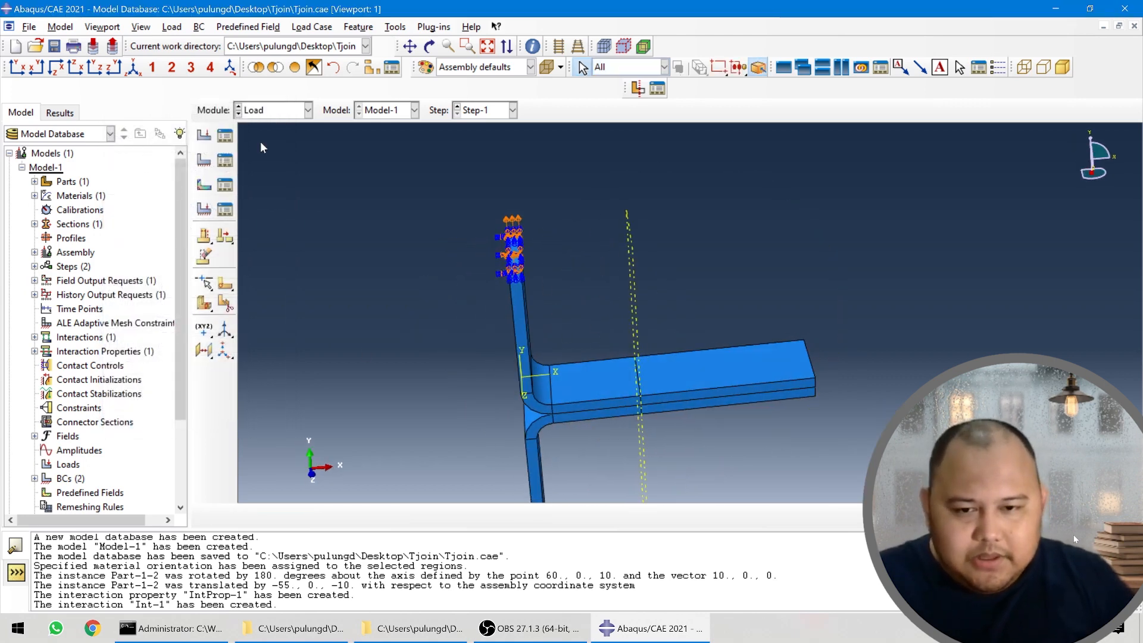
{"action": "left_click", "coordinate": [307, 110]}
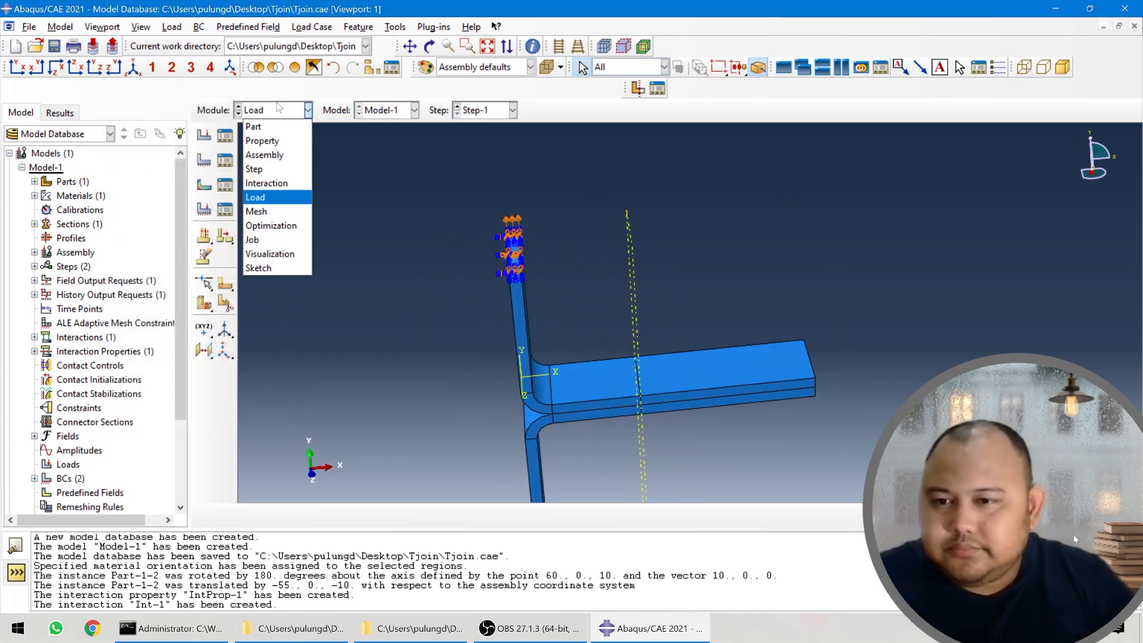
{"action": "left_click", "coordinate": [289, 210]}
- Try to assign global seeds directly to the part instances in the assembly
{"action": "scroll", "coordinate": [518, 289], "scroll_direction": "down", "scroll_amount": 4}
{"action": "left_click_drag", "start_coordinate": [518, 290], "coordinate": [615, 283], "text": "ctrl+alt"}
{"action": "scroll", "coordinate": [651, 275], "scroll_direction": "up", "scroll_amount": 3}
{"action": "left_click", "coordinate": [203, 137]}
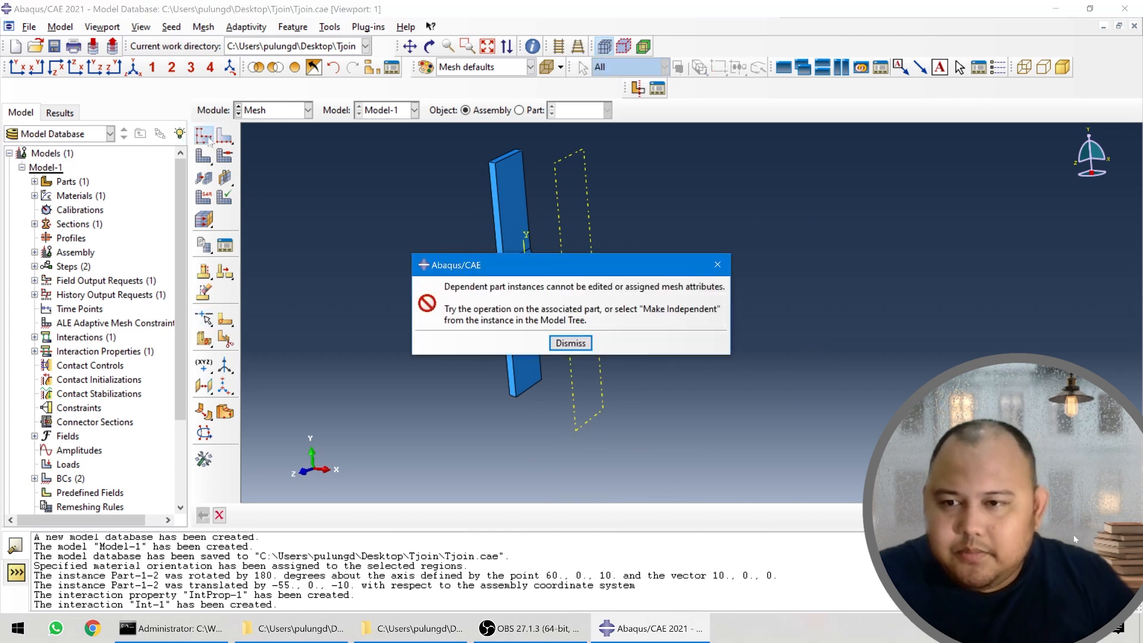
{"action": "left_click", "coordinate": [571, 343]}
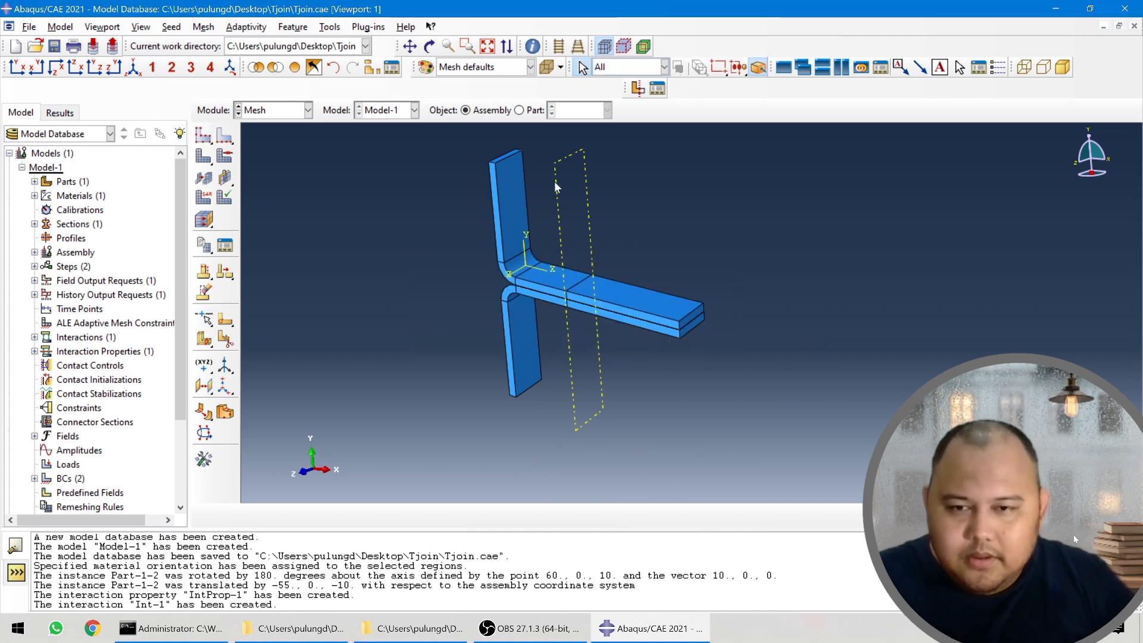
- Make Part-1 the meshing object instead of the assembly and apply global seeds with an approximate size of 1
{"action": "left_click", "coordinate": [518, 110]}
{"action": "scroll", "coordinate": [417, 334], "scroll_direction": "down", "scroll_amount": 5}
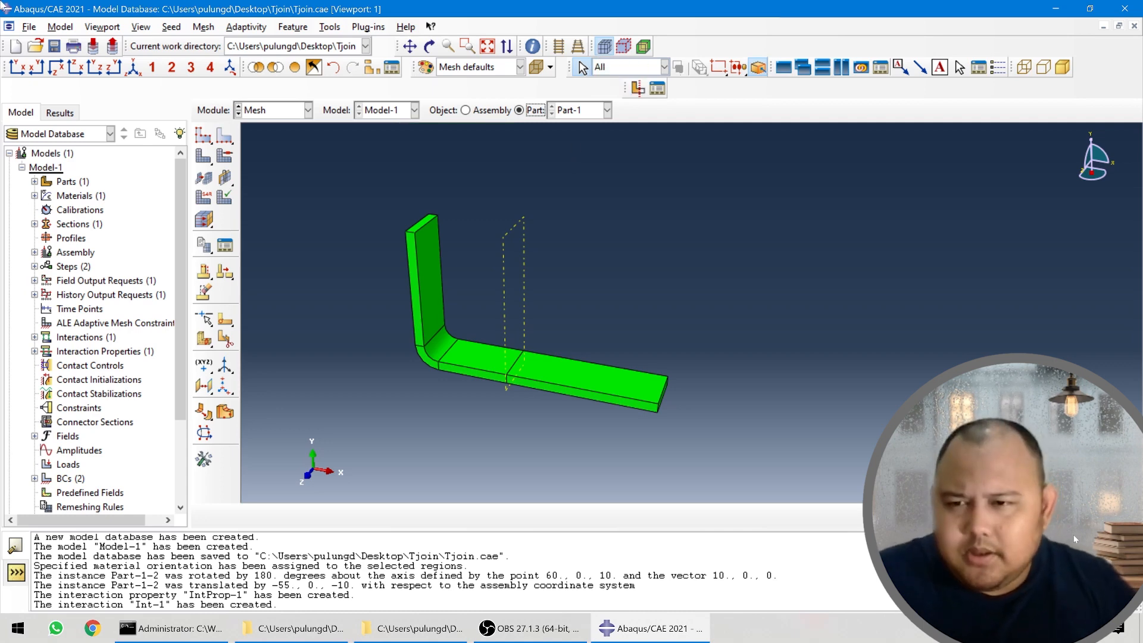
{"action": "left_click", "coordinate": [203, 137]}
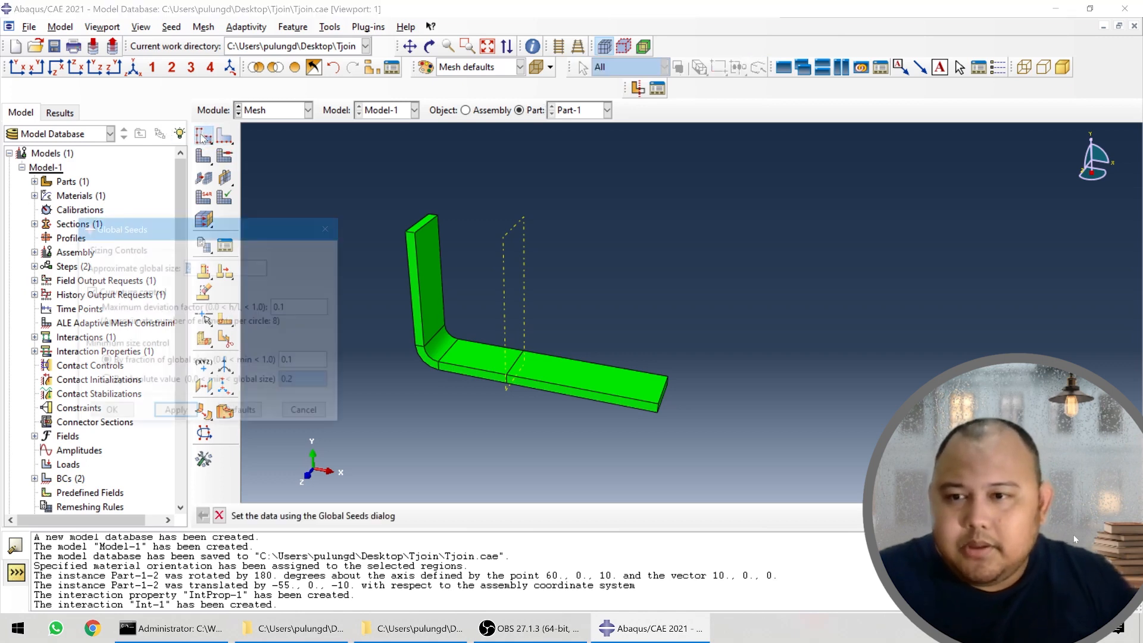
{"action": "type", "text": "1"}
{"action": "key", "text": "Return"}
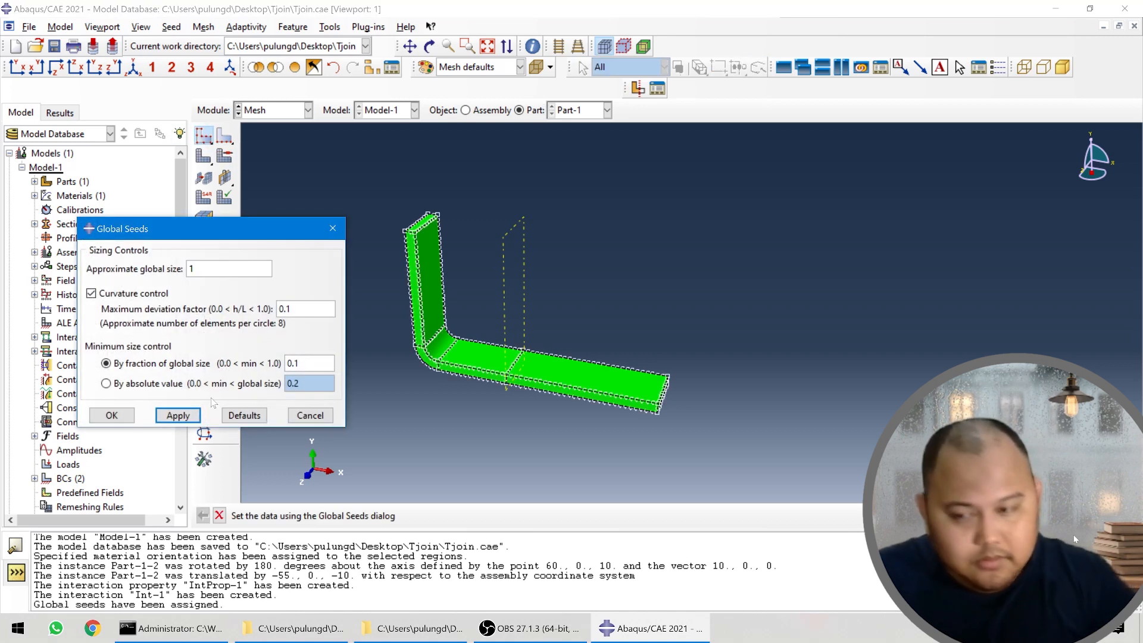
- Refine Part-1's approximate global seed size to 0.5 and accept the seeding
{"action": "scroll", "coordinate": [527, 392], "scroll_direction": "up", "scroll_amount": 2}
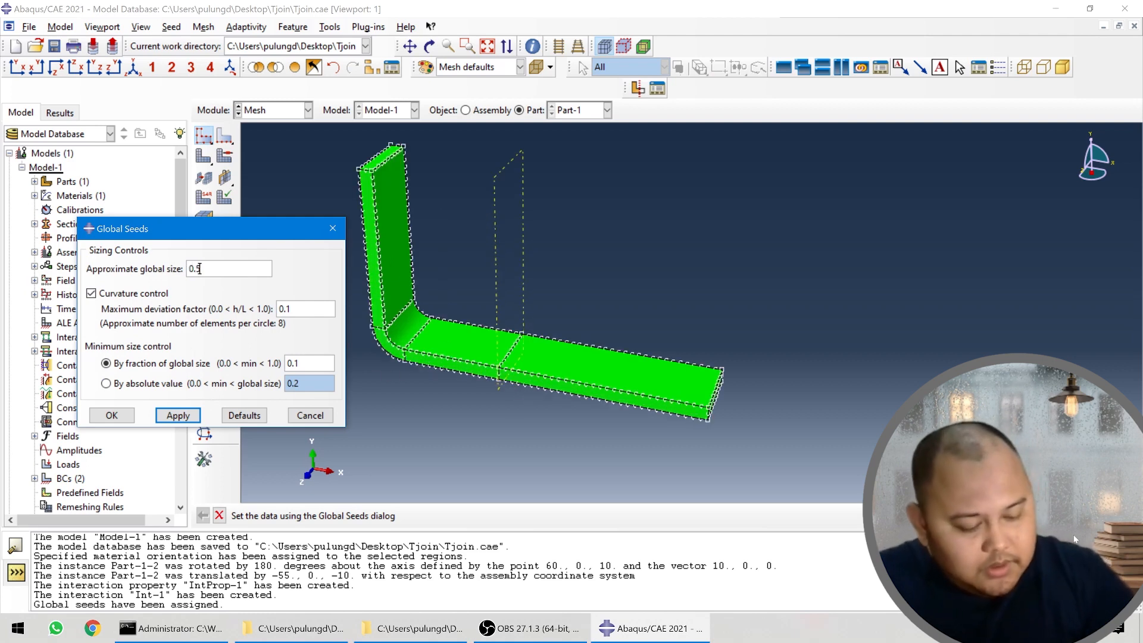
{"action": "left_click", "coordinate": [173, 416]}
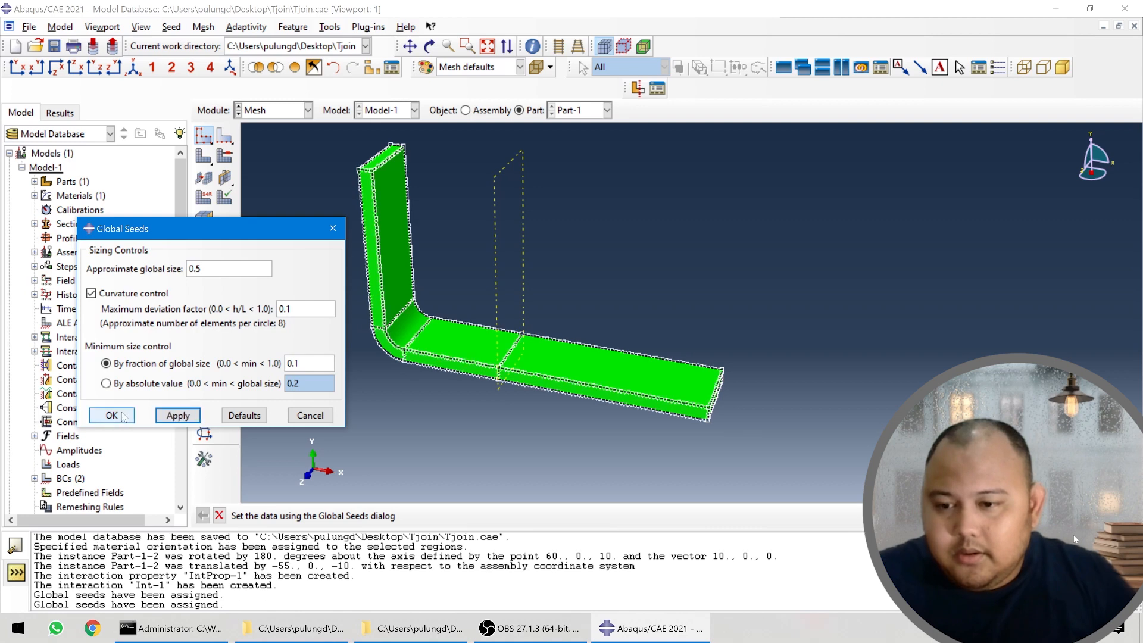
{"action": "left_click", "coordinate": [112, 415]}
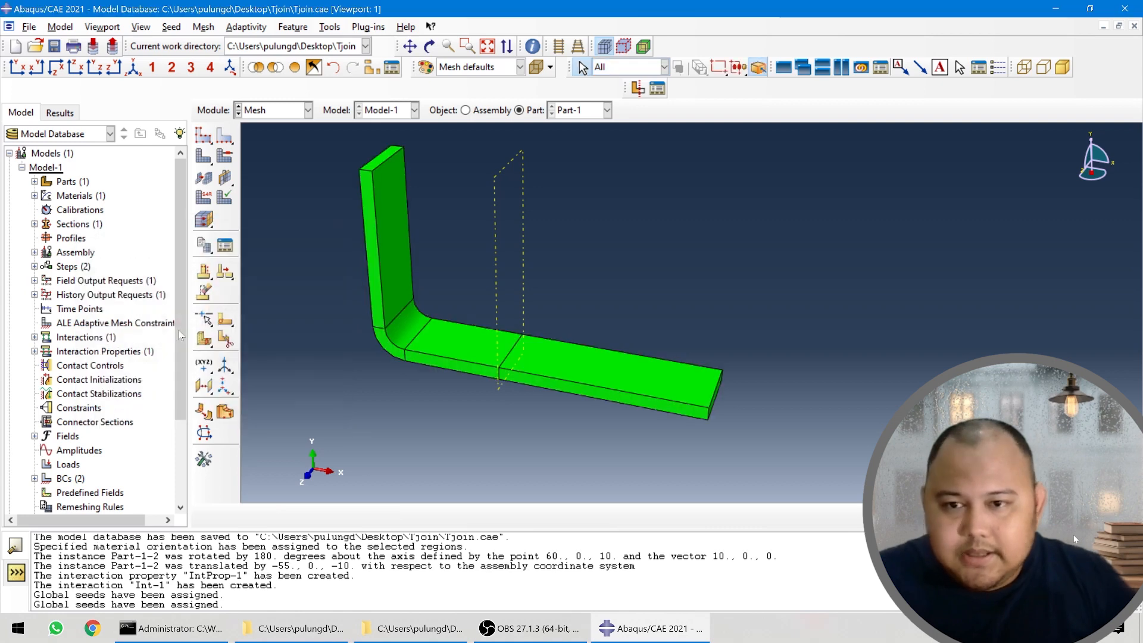
- Mesh Part-1 and examine the elements through the thickness at the bend and at the horizontal leg's free end
{"action": "left_click", "coordinate": [204, 157]}
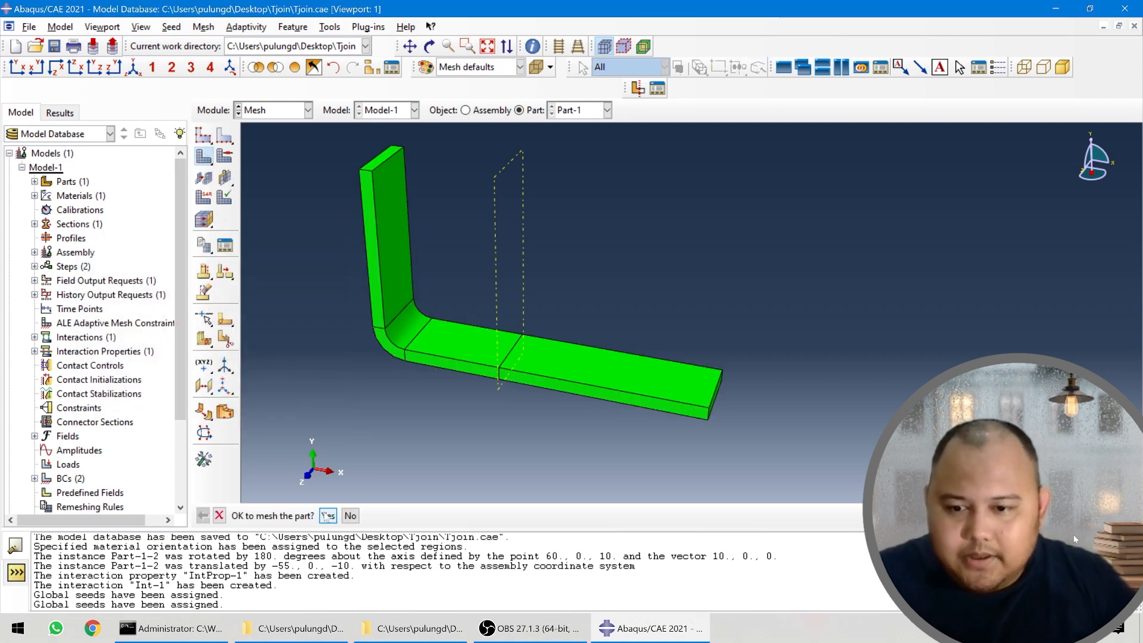
{"action": "left_click", "coordinate": [327, 515]}
{"action": "scroll", "coordinate": [381, 357], "scroll_direction": "down", "scroll_amount": 4}
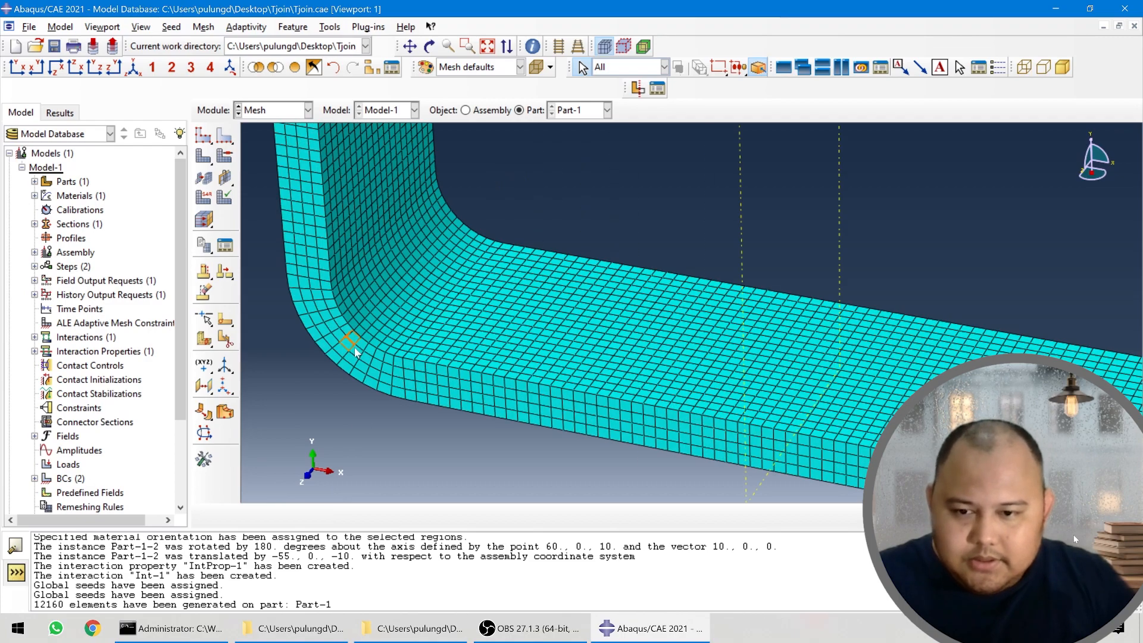
{"action": "scroll", "coordinate": [350, 349], "scroll_direction": "up", "scroll_amount": 4}
{"action": "scroll", "coordinate": [653, 412], "scroll_direction": "down", "scroll_amount": 6}
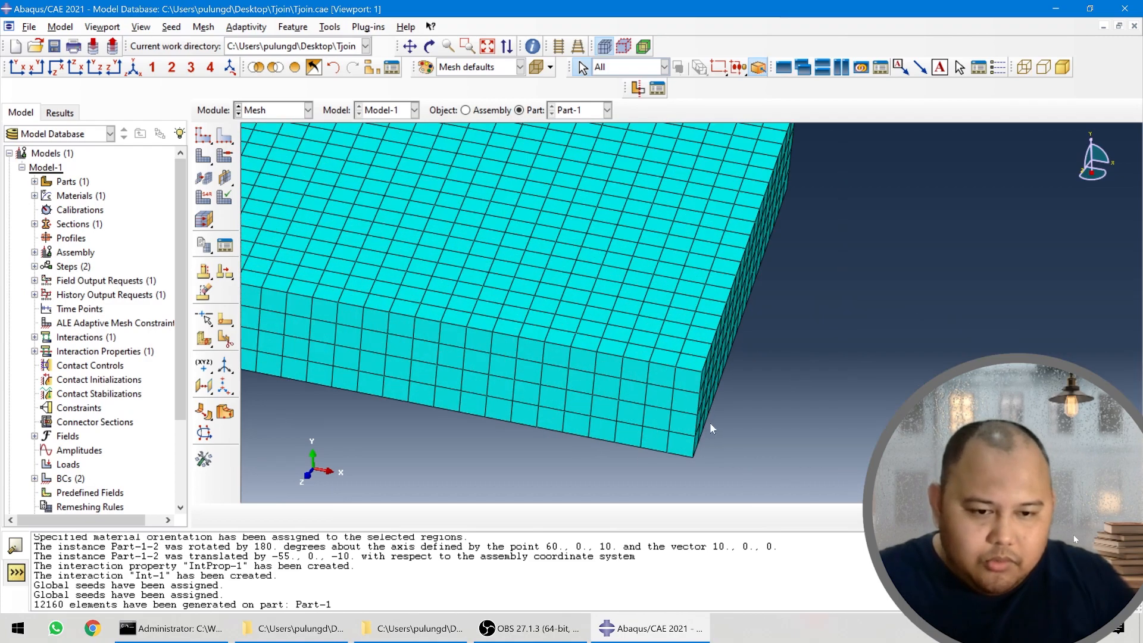
{"action": "scroll", "coordinate": [722, 405], "scroll_direction": "up", "scroll_amount": 4}
{"action": "left_click_drag", "start_coordinate": [698, 409], "coordinate": [684, 403], "text": "ctrl+alt"}
{"action": "scroll", "coordinate": [685, 399], "scroll_direction": "down", "scroll_amount": 6}
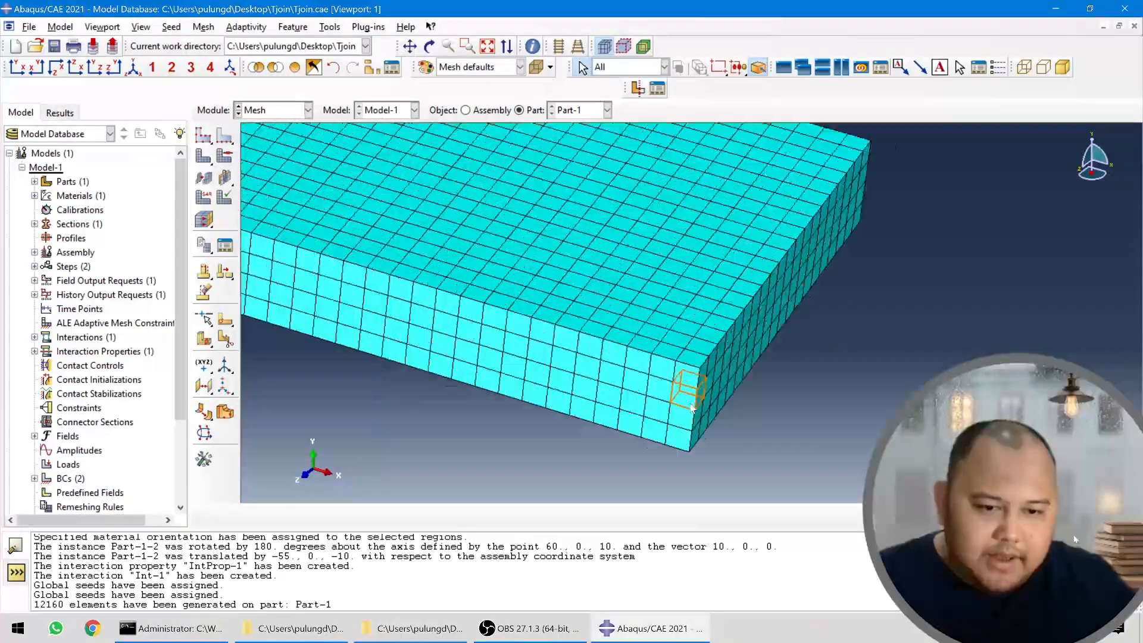
- Open local seed settings for the short thickness edge at the front corner of the horizontal leg's free end
{"action": "left_click", "coordinate": [225, 136]}
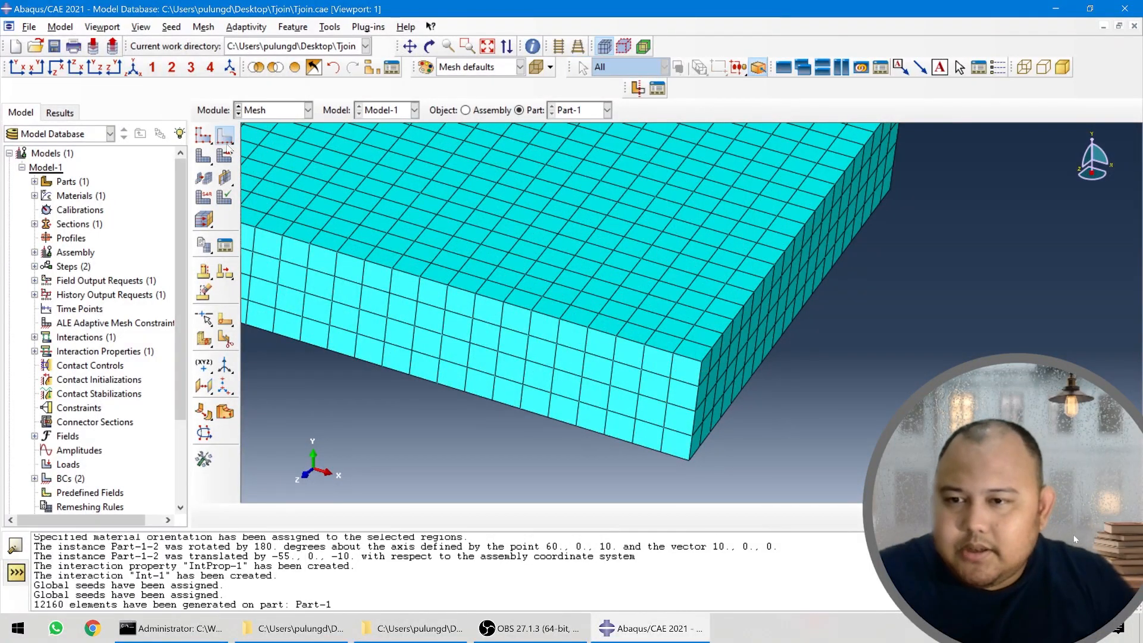
{"action": "scroll", "coordinate": [703, 437], "scroll_direction": "down", "scroll_amount": 2}
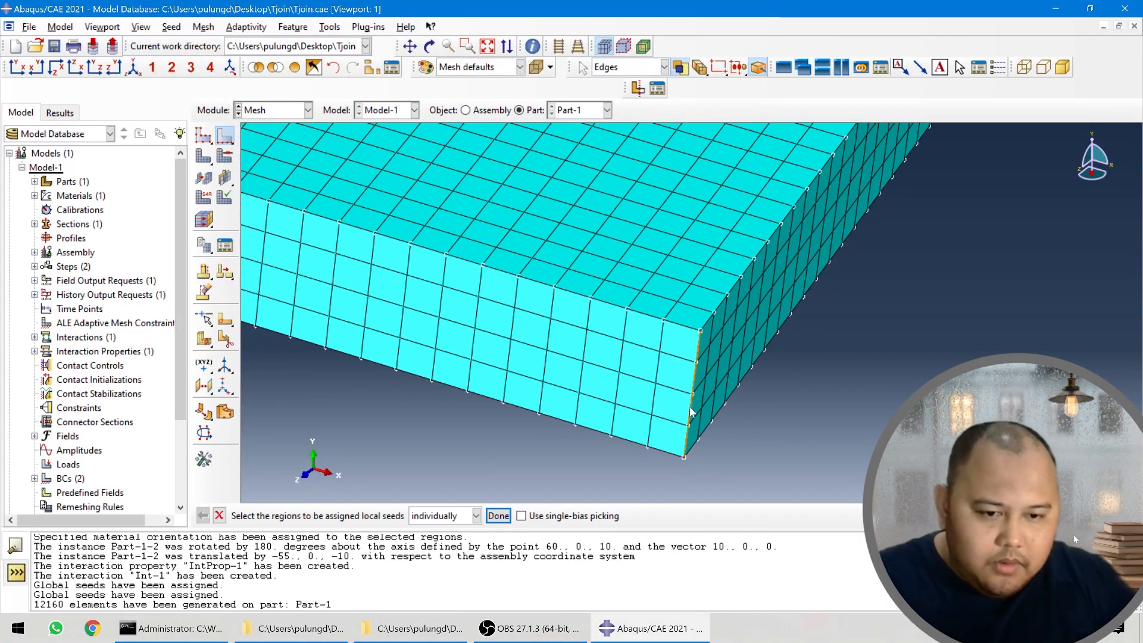
{"action": "left_click", "coordinate": [690, 409]}
{"action": "middle_click", "coordinate": [823, 403]}
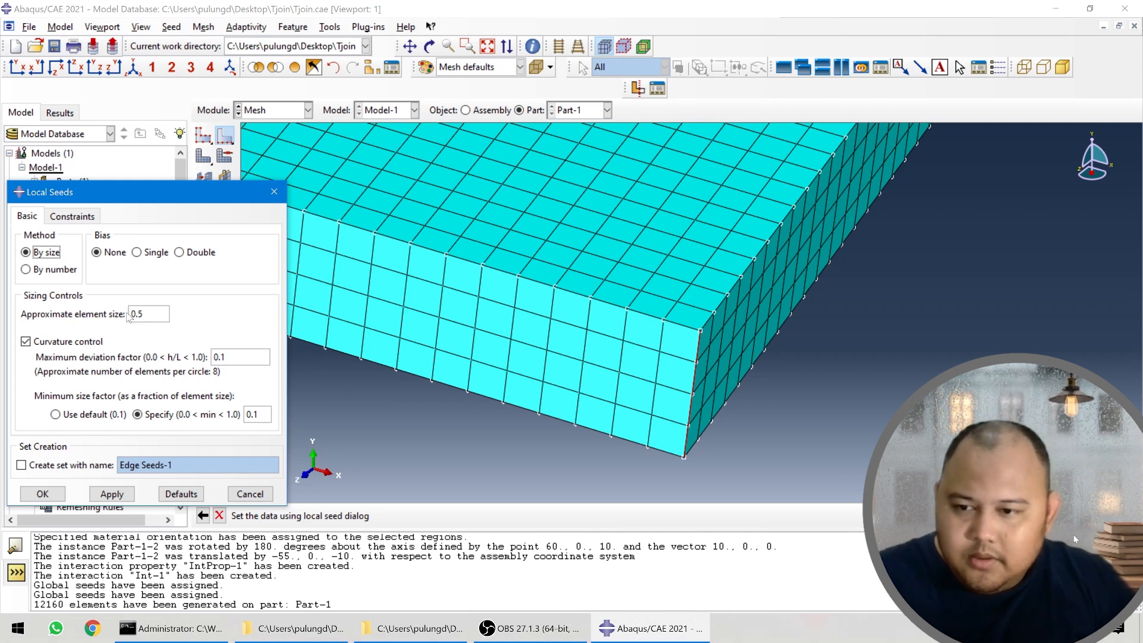
- Seed the selected thickness edge at the part's corner by number with 6 elements, deleting the invalidated mesh
{"action": "left_click", "coordinate": [40, 270]}
{"action": "left_click", "coordinate": [145, 311]}
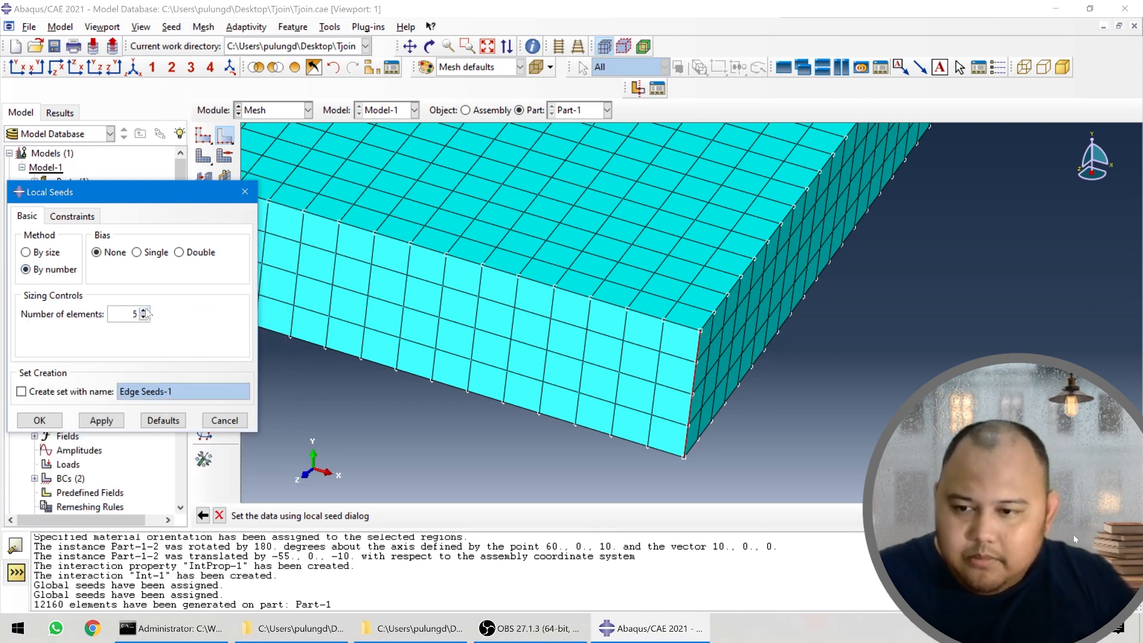
{"action": "left_click", "coordinate": [101, 420]}
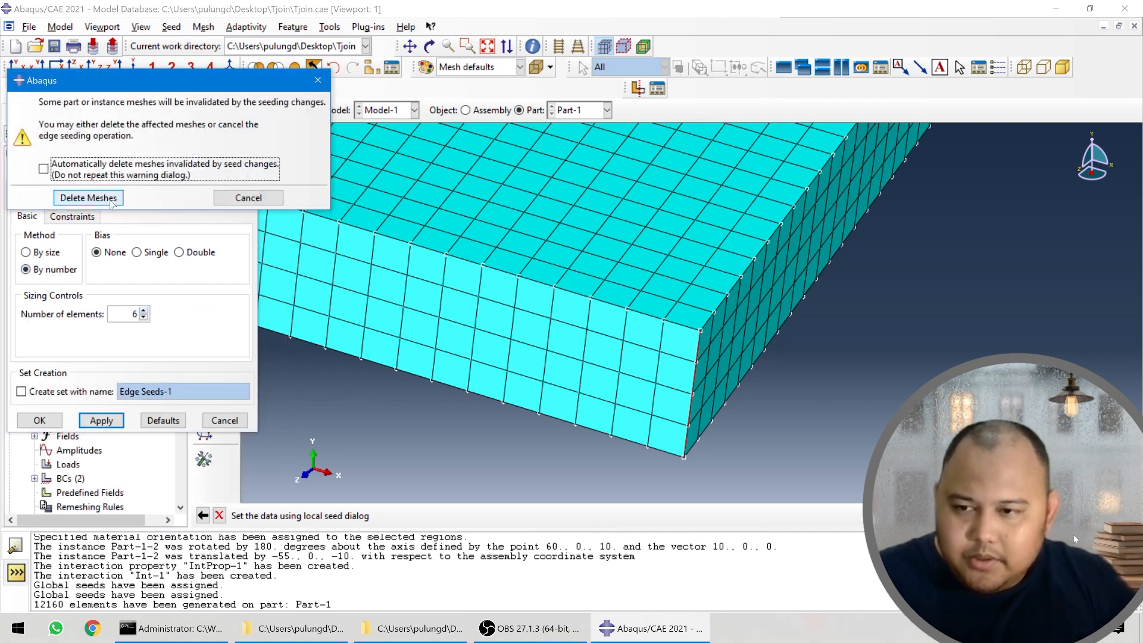
{"action": "left_click", "coordinate": [90, 199]}
{"action": "left_click", "coordinate": [39, 420]}
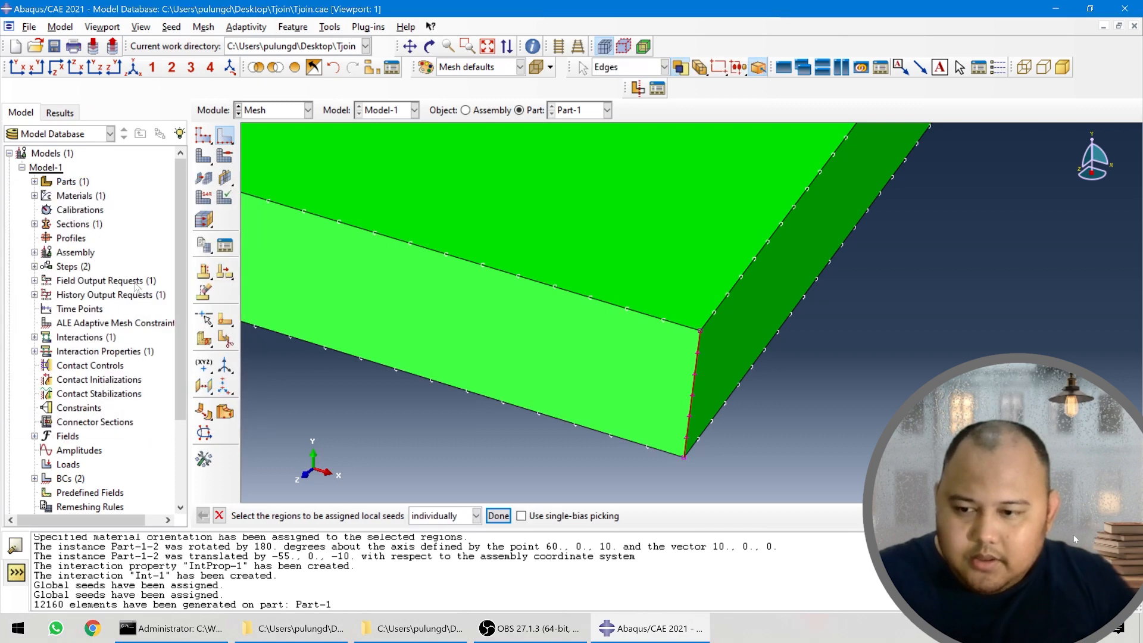
- Generate the mesh on Part-1 using the updated edge seeds
{"action": "left_click", "coordinate": [204, 156]}
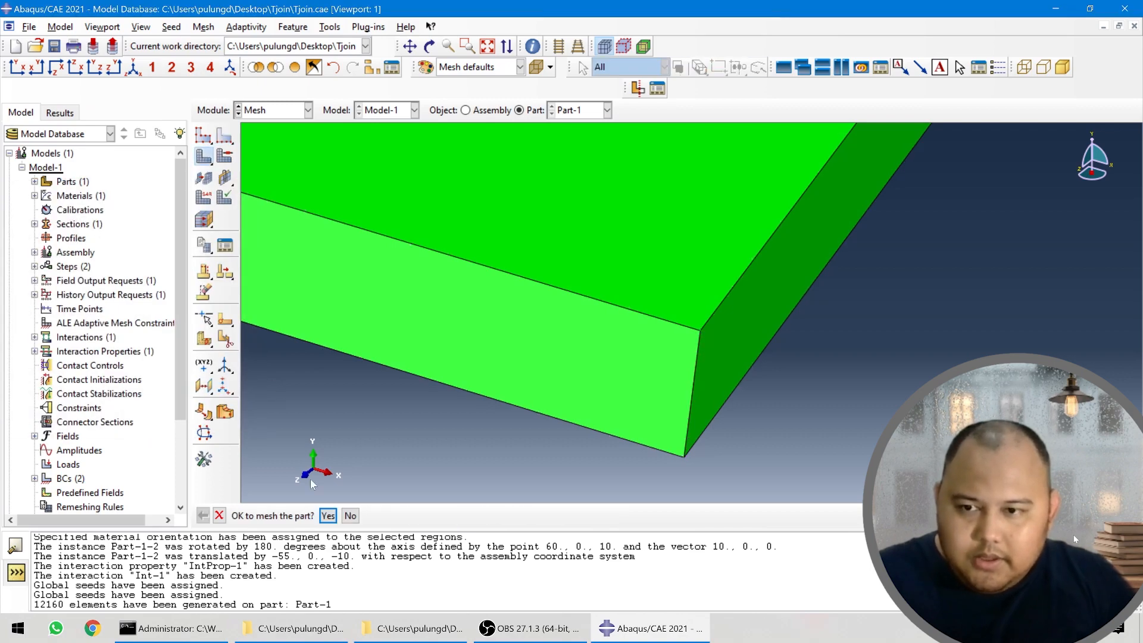
{"action": "left_click", "coordinate": [329, 515]}
{"action": "scroll", "coordinate": [590, 309], "scroll_direction": "up", "scroll_amount": 8}
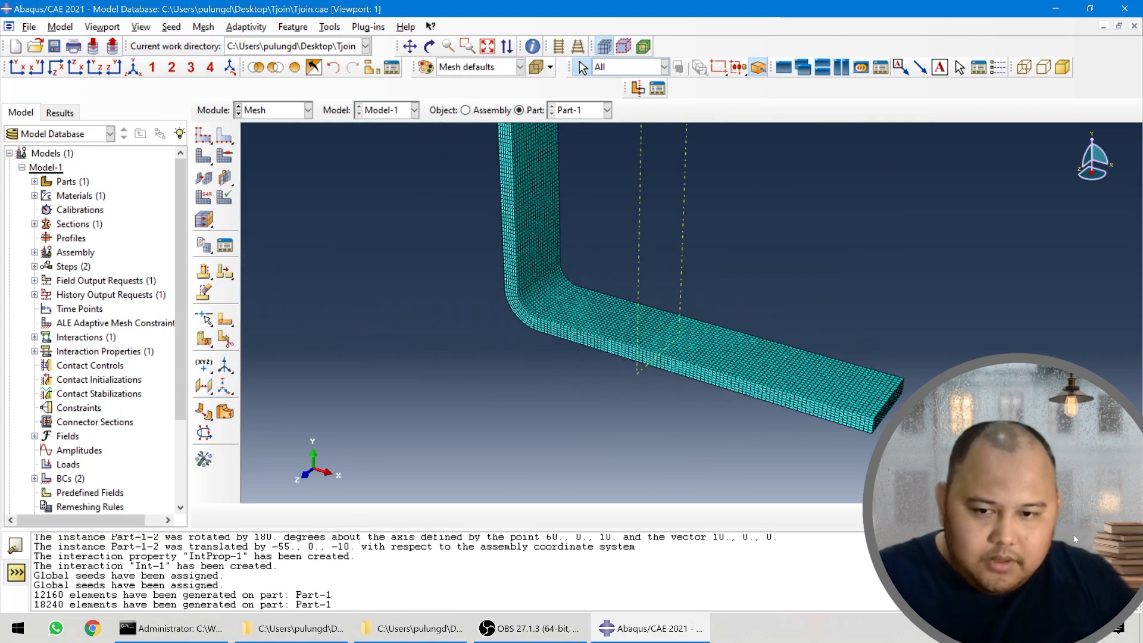
{"action": "scroll", "coordinate": [487, 310], "scroll_direction": "down", "scroll_amount": 3}
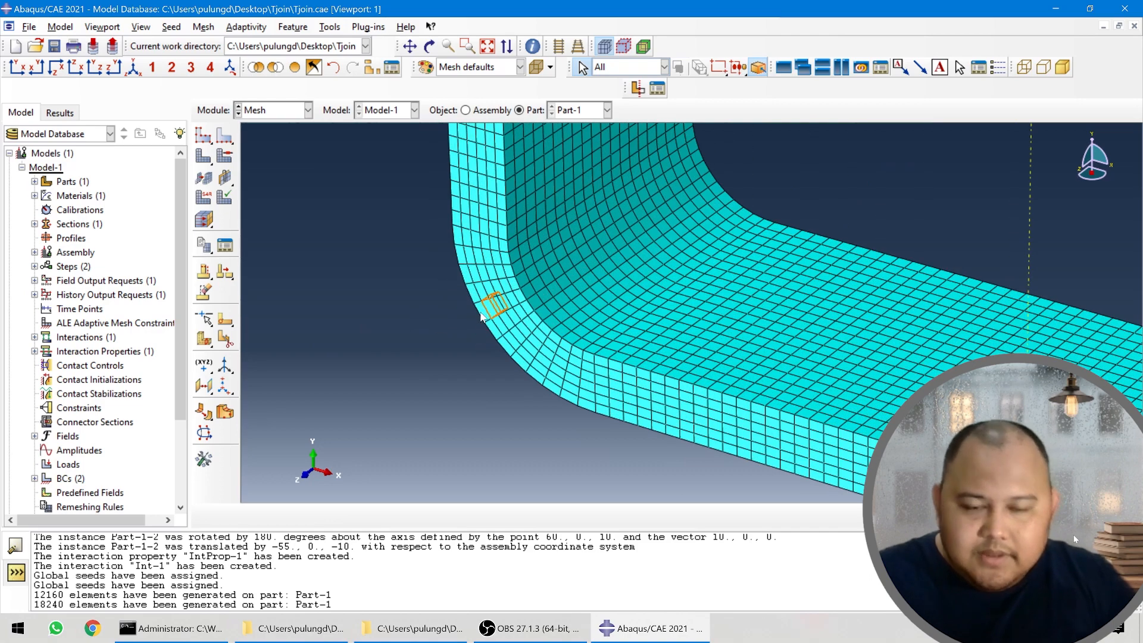
{"action": "scroll", "coordinate": [486, 354], "scroll_direction": "up", "scroll_amount": 2}
{"action": "scroll", "coordinate": [469, 384], "scroll_direction": "up", "scroll_amount": 1}
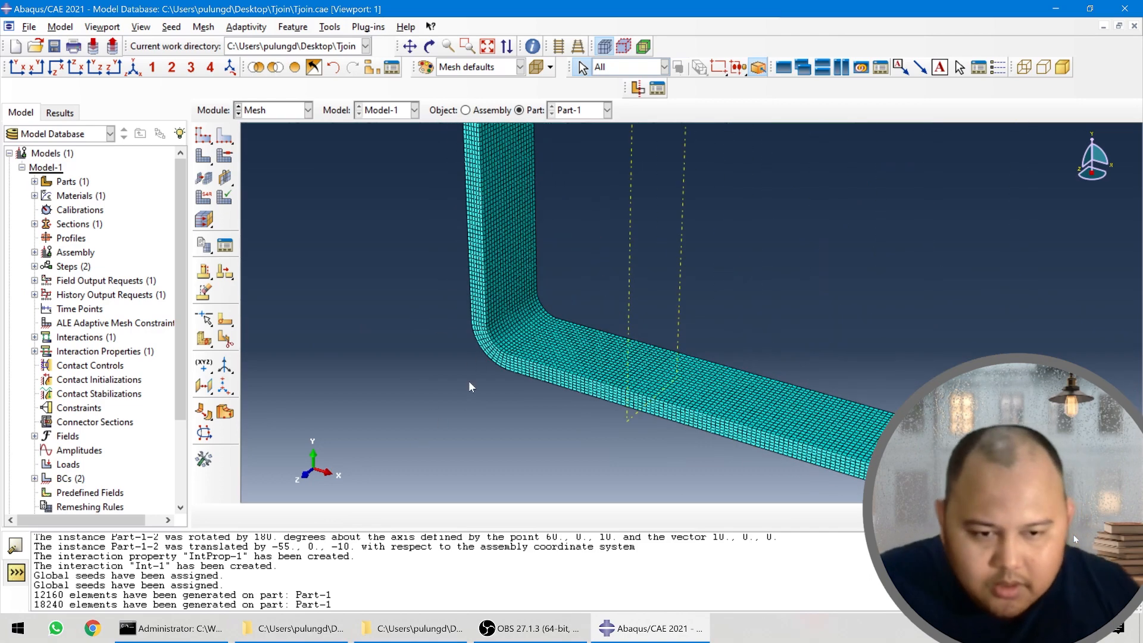
- Display the assembly's mesh in the Mesh module and inspect the elements where the two bent instances meet
{"action": "left_click", "coordinate": [296, 113]}
{"action": "left_click", "coordinate": [280, 210]}
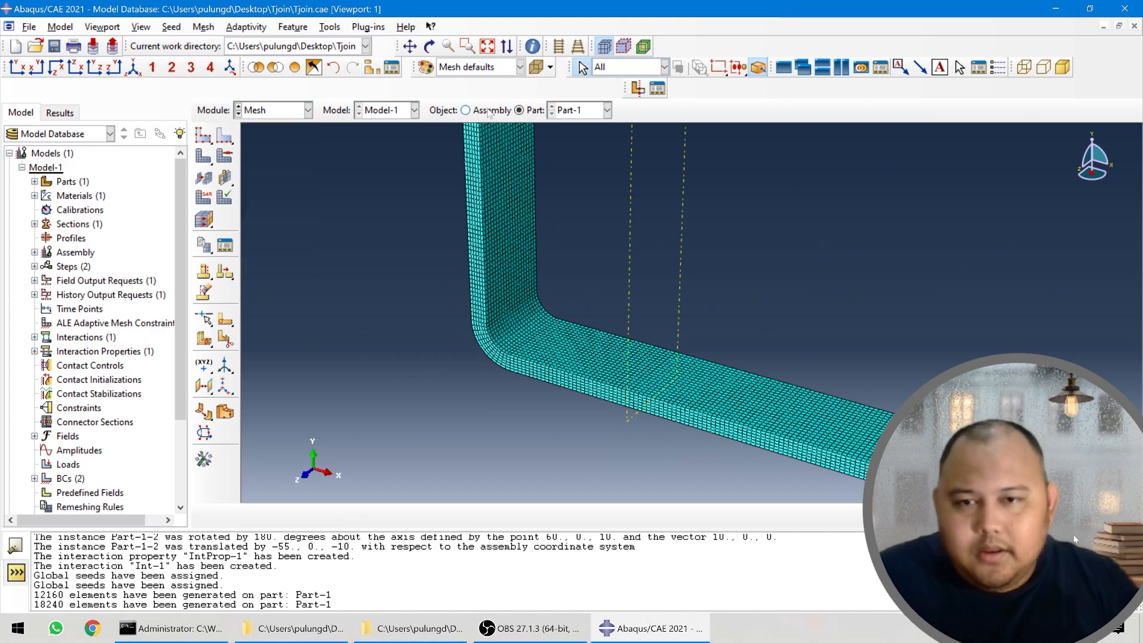
{"action": "left_click", "coordinate": [466, 110]}
{"action": "left_click_drag", "start_coordinate": [533, 269], "coordinate": [589, 256], "text": "ctrl+alt"}
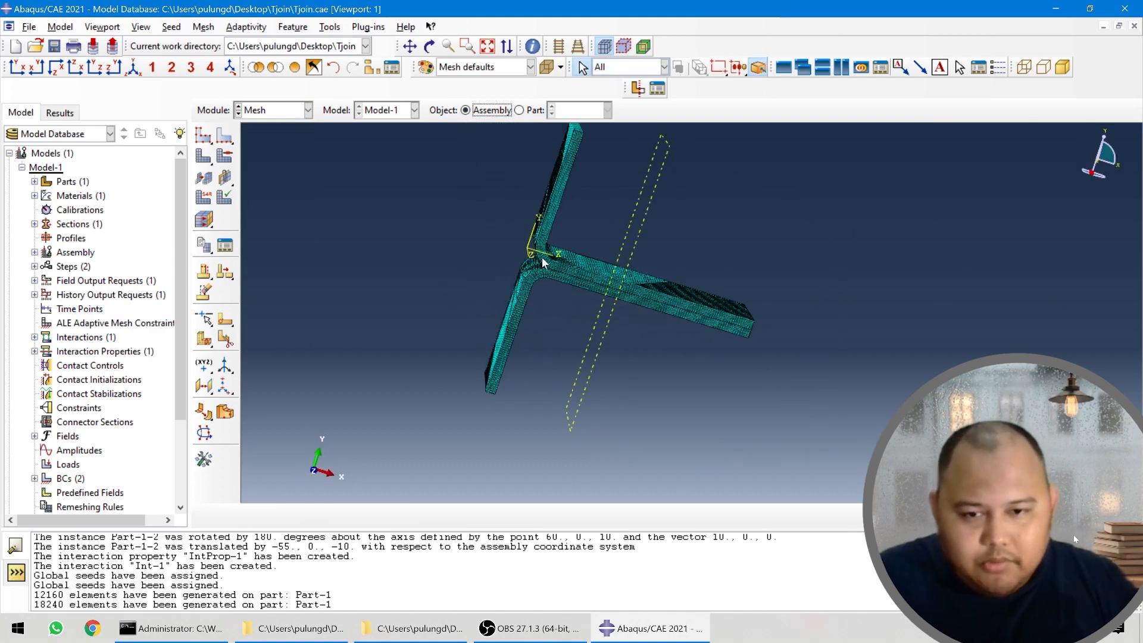
{"action": "scroll", "coordinate": [542, 280], "scroll_direction": "down", "scroll_amount": 4}
- Check the instance type offered for Part-1 in the Assembly module's Create Instance dialog, cancel it, and return to the Mesh module
{"action": "left_click", "coordinate": [293, 112]}
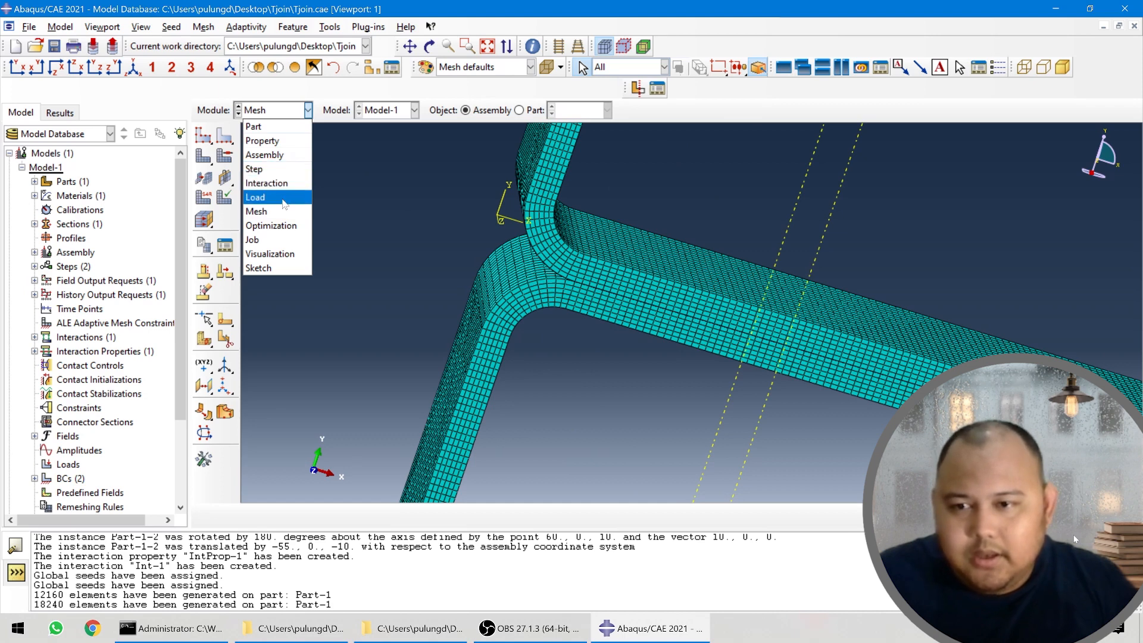
{"action": "left_click", "coordinate": [275, 156]}
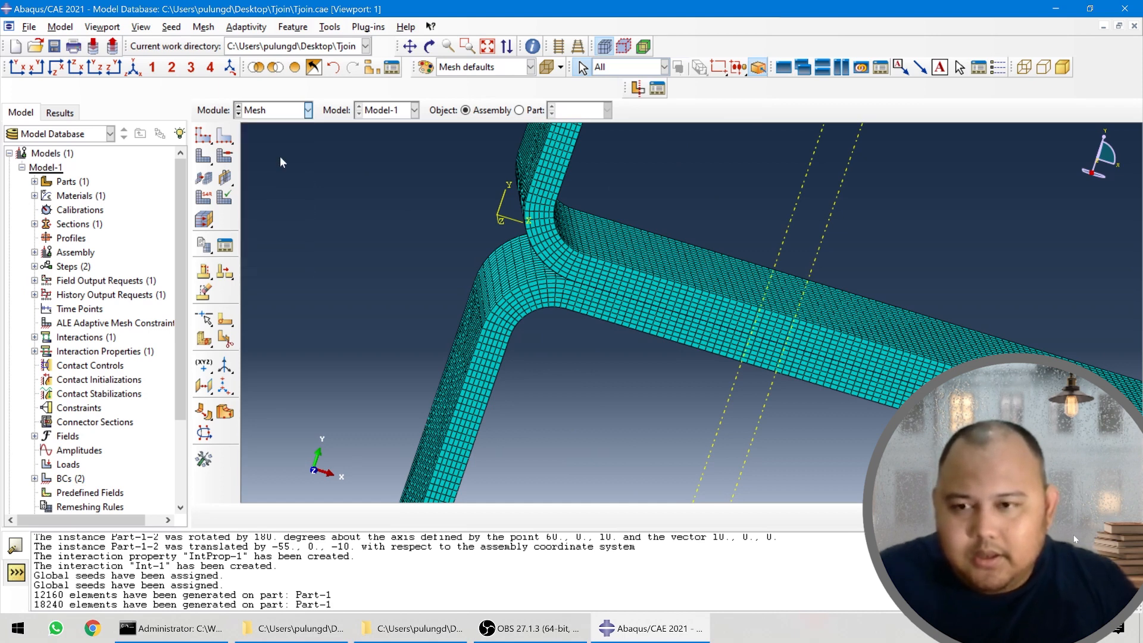
{"action": "left_click", "coordinate": [204, 135]}
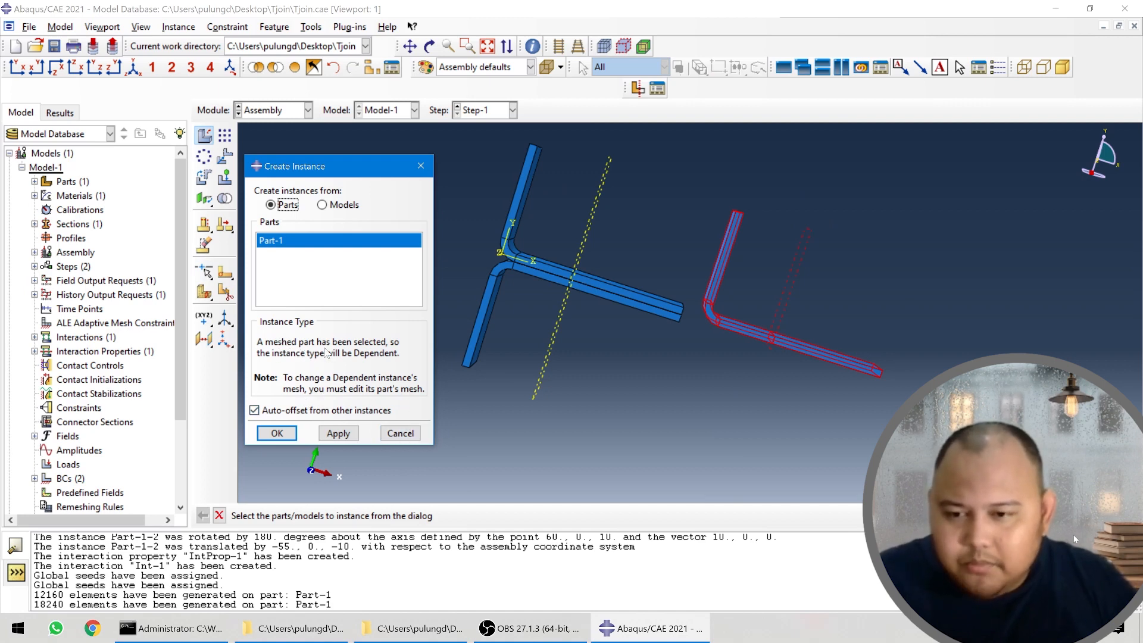
{"action": "left_click", "coordinate": [400, 433]}
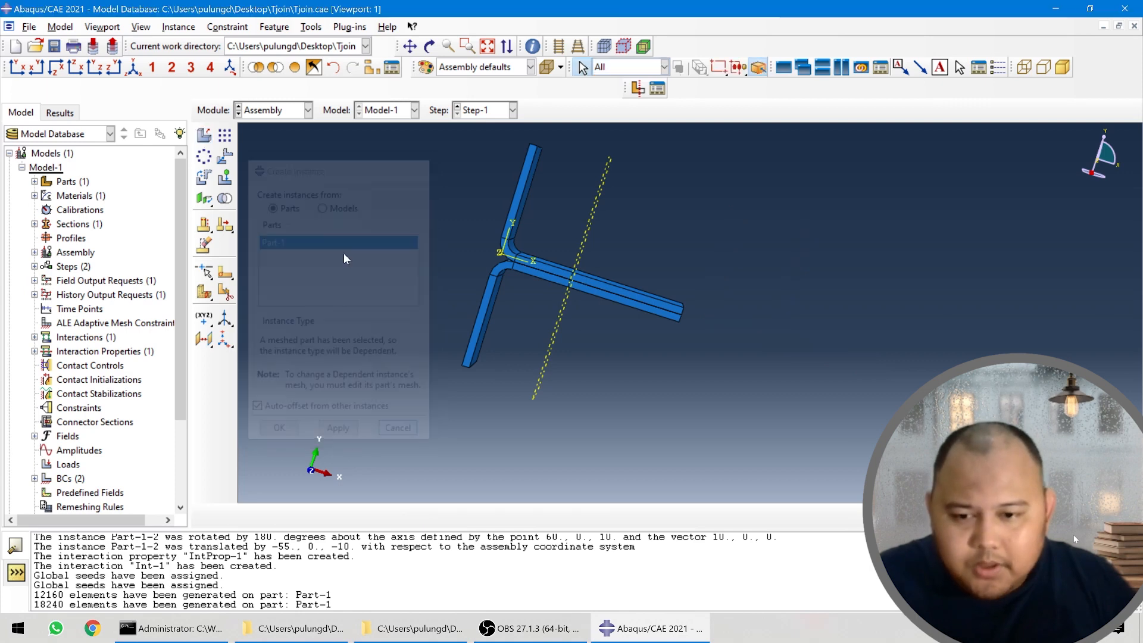
{"action": "left_click", "coordinate": [274, 114]}
{"action": "left_click", "coordinate": [258, 211]}
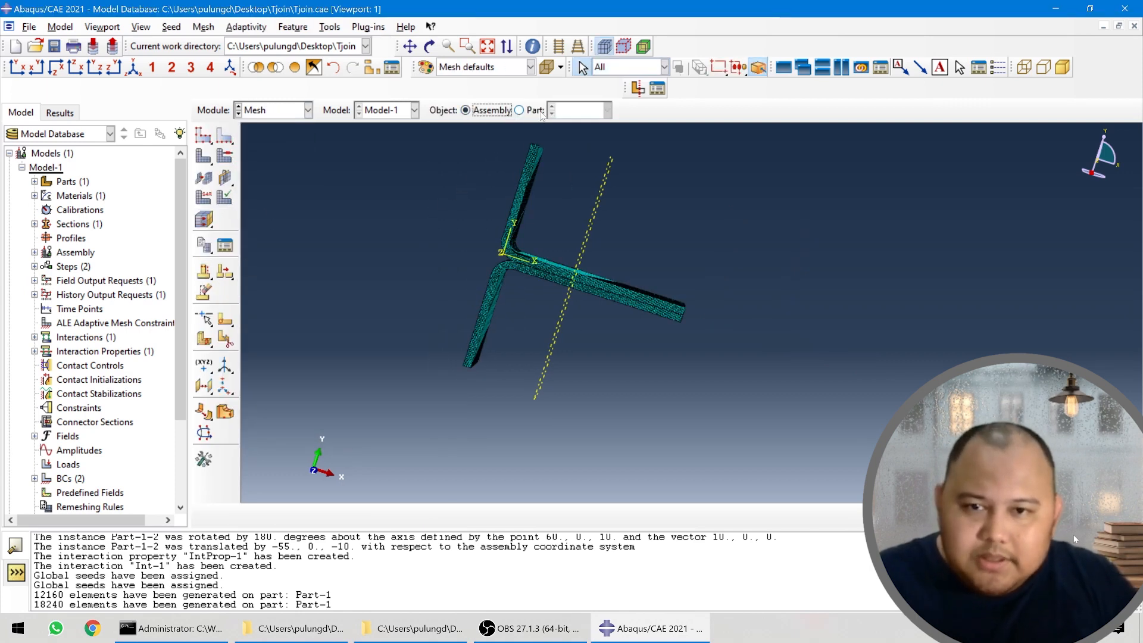
- Compare the mesh on Part-1 with the assembly's mesh, examining the elements around the T-joint's bends
{"action": "left_click", "coordinate": [519, 110]}
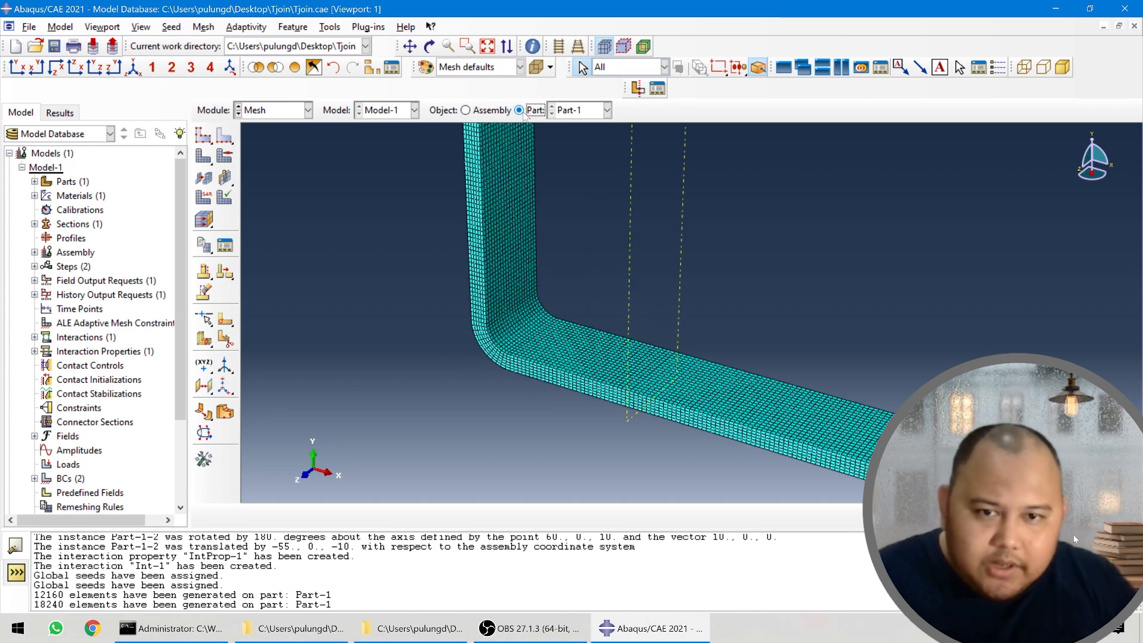
{"action": "scroll", "coordinate": [515, 375], "scroll_direction": "down", "scroll_amount": 3}
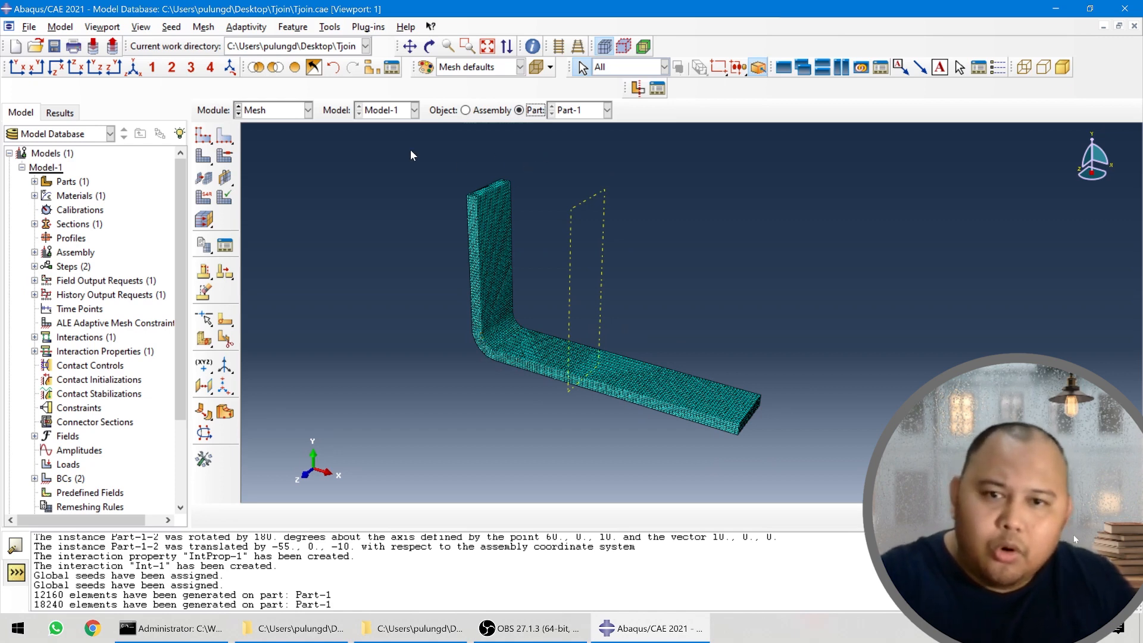
{"action": "left_click", "coordinate": [465, 111]}
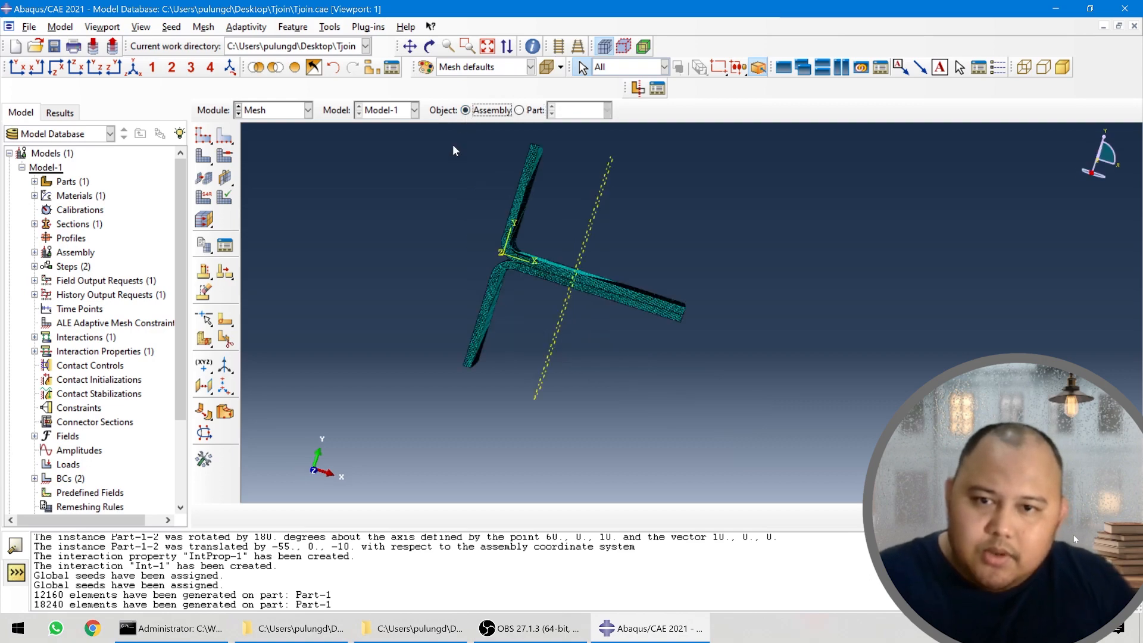
{"action": "scroll", "coordinate": [494, 263], "scroll_direction": "down", "scroll_amount": 2}
{"action": "left_click_drag", "start_coordinate": [586, 301], "coordinate": [621, 306], "text": "ctrl+alt"}
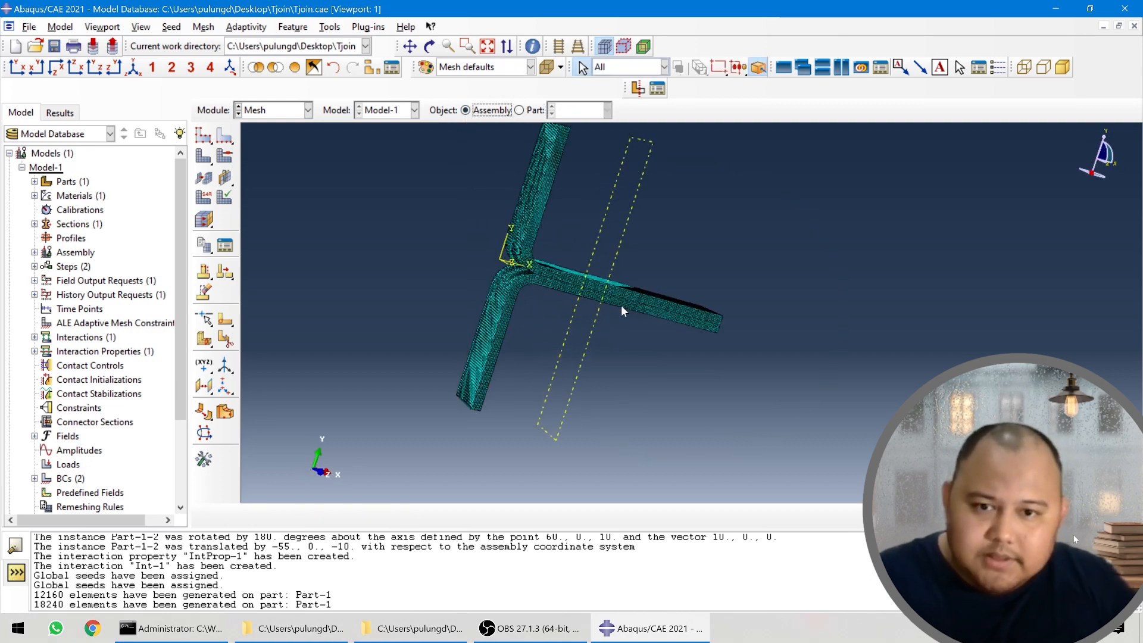
{"action": "scroll", "coordinate": [556, 267], "scroll_direction": "down", "scroll_amount": 4}
{"action": "scroll", "coordinate": [551, 234], "scroll_direction": "down", "scroll_amount": 2}
{"action": "left_click_drag", "start_coordinate": [534, 258], "coordinate": [416, 184], "text": "ctrl+alt"}
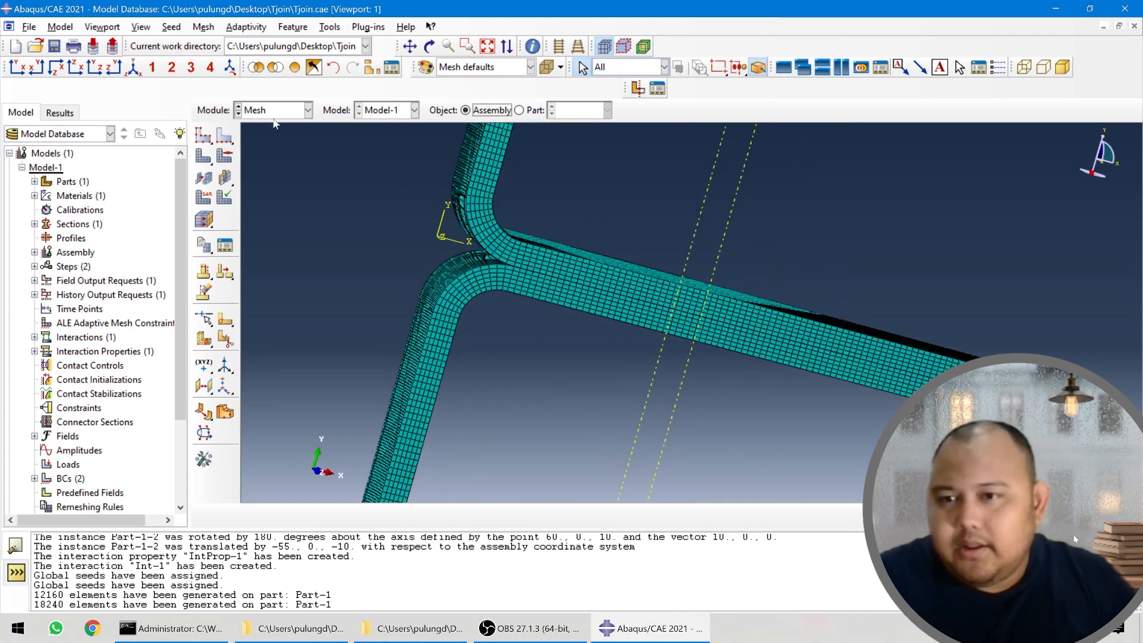
{"action": "scroll", "coordinate": [403, 264], "scroll_direction": "up", "scroll_amount": 5}
{"action": "left_click_drag", "start_coordinate": [402, 265], "coordinate": [438, 298], "text": "ctrl+alt"}
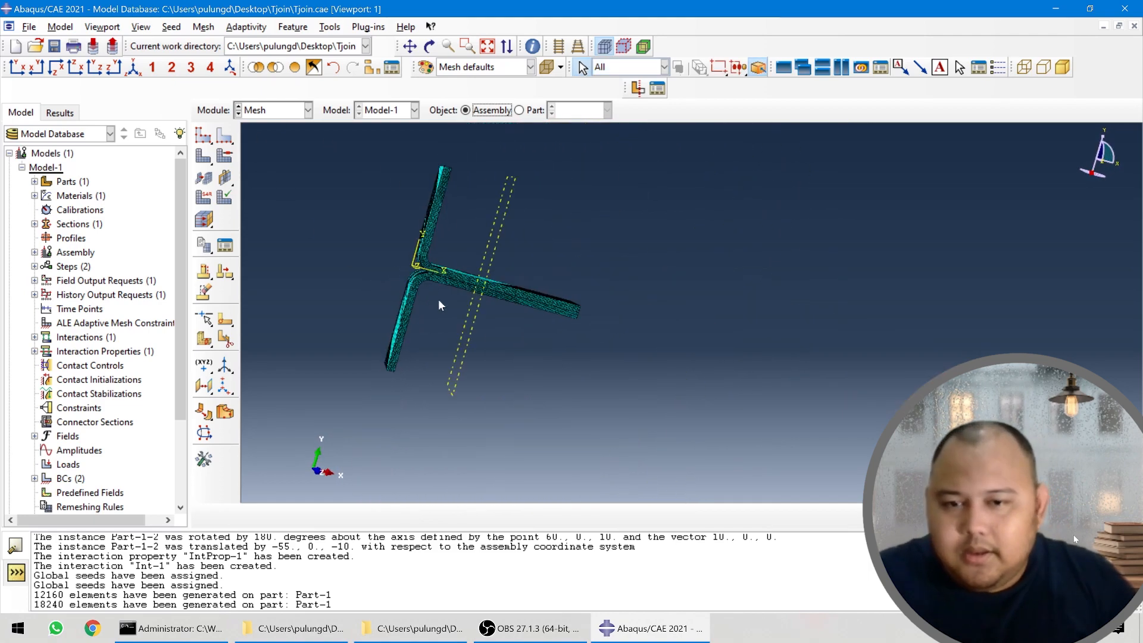
- Try to assign an element type to the assembly's part instances
{"action": "left_click", "coordinate": [204, 197]}
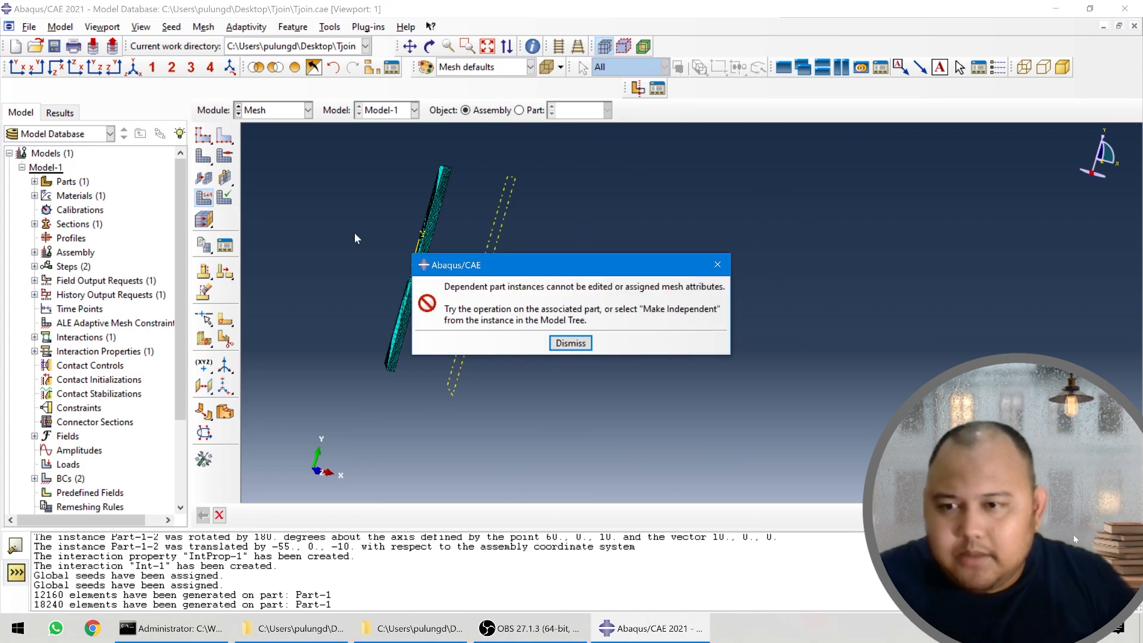
{"action": "left_click", "coordinate": [572, 345]}
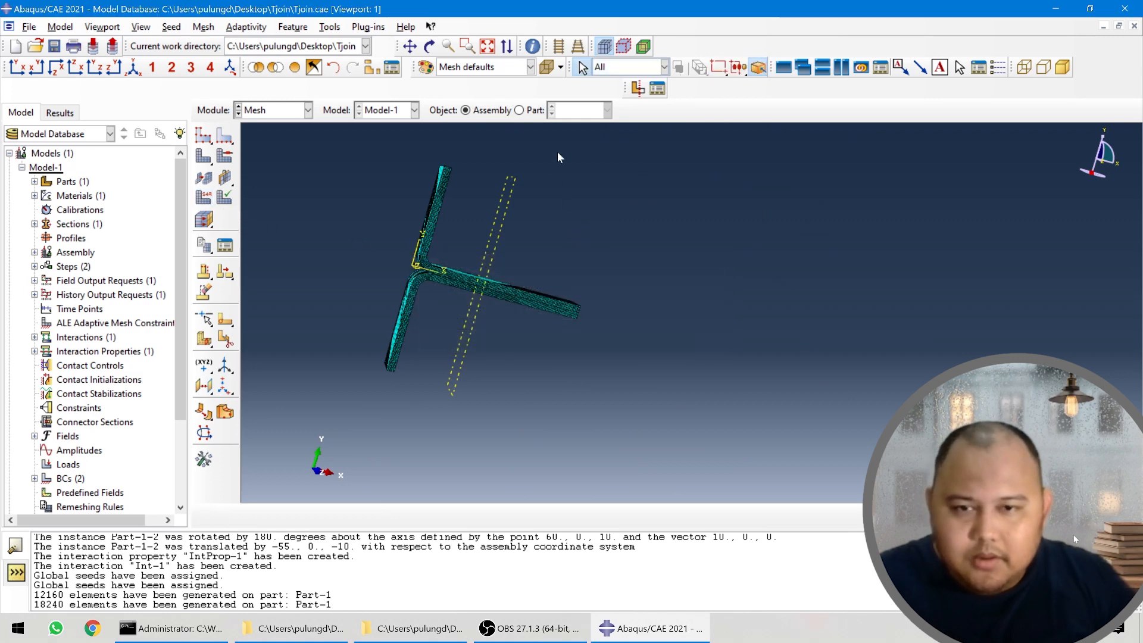
- Assign the linear 3D Stress element type C3D8R to all cells of Part-1, with second-order accuracy and Enhanced hourglass control
{"action": "left_click", "coordinate": [520, 110]}
{"action": "left_click", "coordinate": [211, 198]}
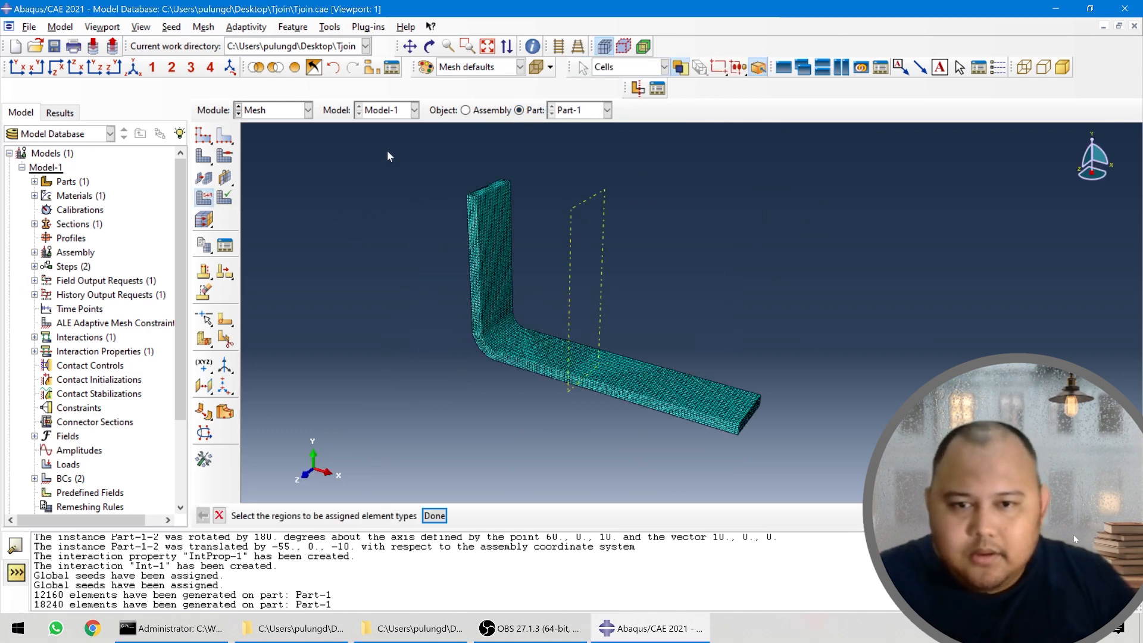
{"action": "left_click_drag", "start_coordinate": [387, 152], "coordinate": [893, 495]}
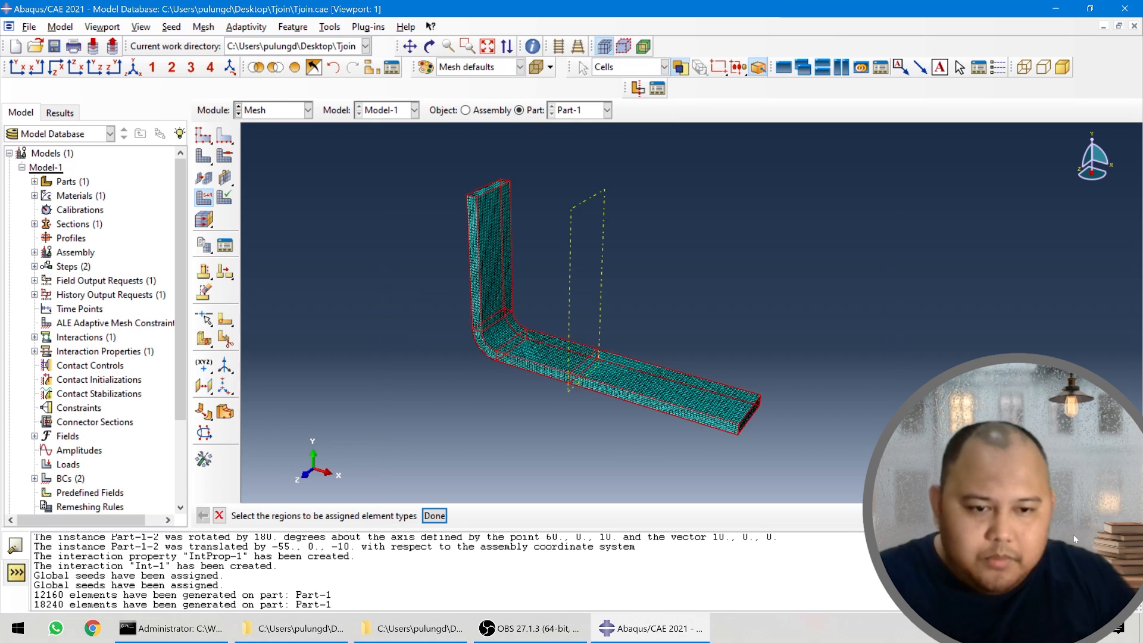
{"action": "left_click", "coordinate": [434, 516]}
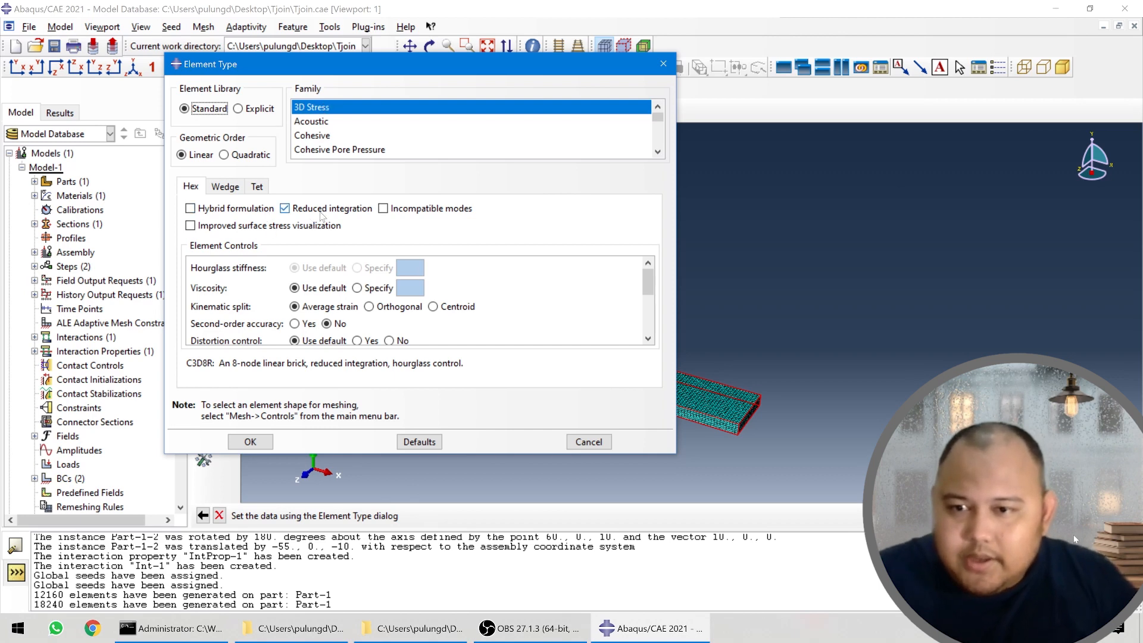
{"action": "left_click", "coordinate": [294, 323]}
{"action": "scroll", "coordinate": [357, 293], "scroll_direction": "down", "scroll_amount": 1}
{"action": "scroll", "coordinate": [355, 293], "scroll_direction": "down", "scroll_amount": 3}
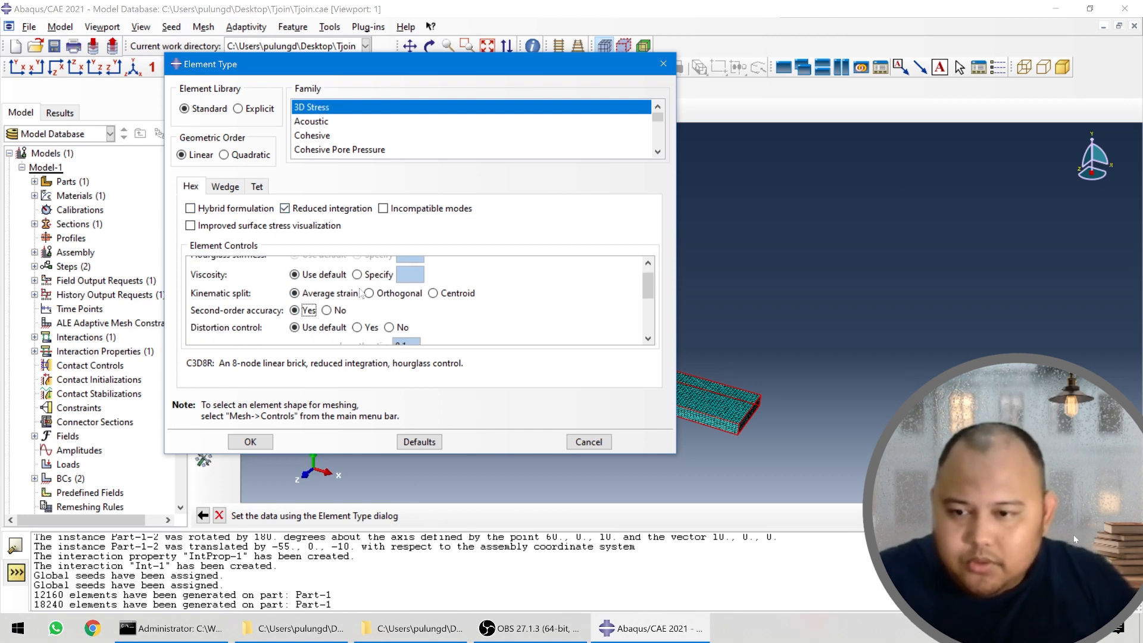
{"action": "left_click", "coordinate": [347, 333]}
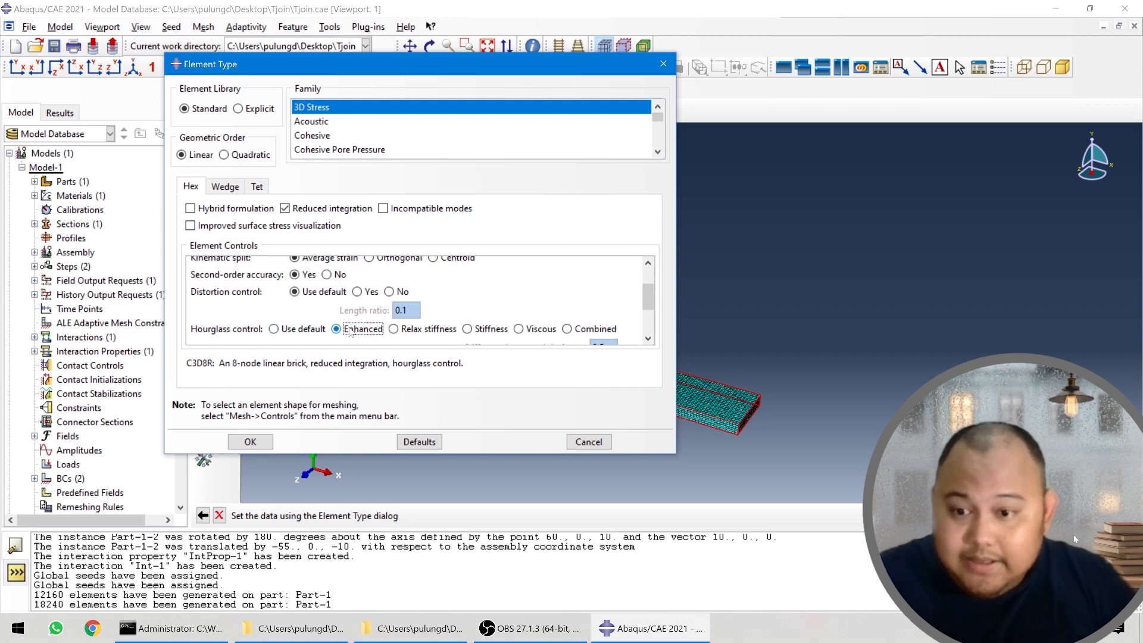
{"action": "scroll", "coordinate": [351, 337], "scroll_direction": "down", "scroll_amount": 5}
{"action": "scroll", "coordinate": [355, 338], "scroll_direction": "down", "scroll_amount": 2}
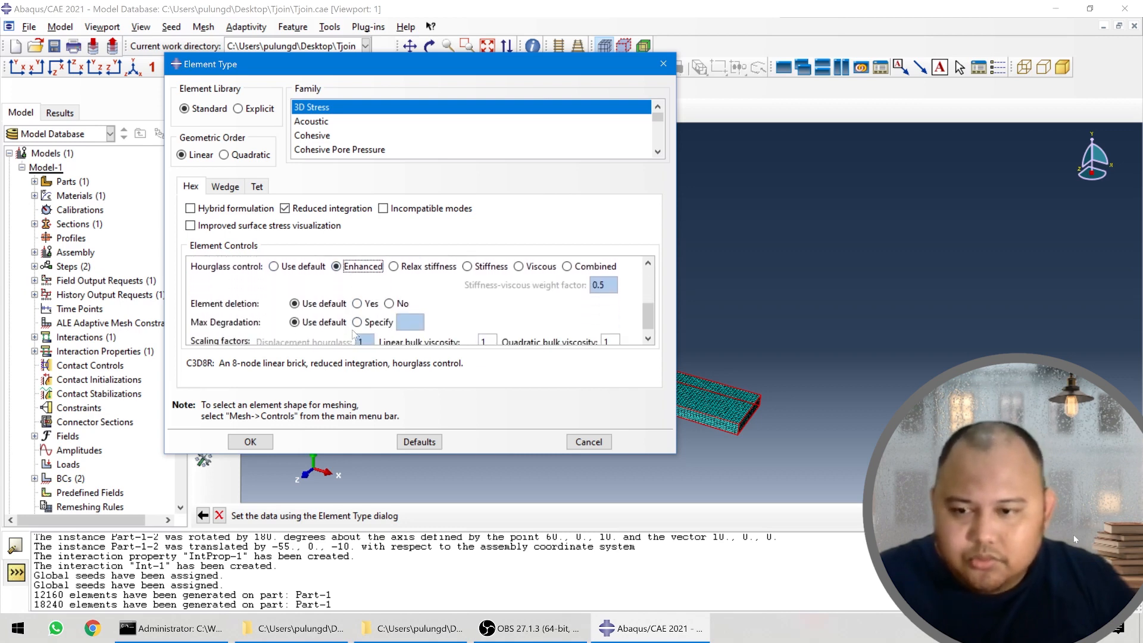
{"action": "left_click", "coordinate": [251, 442]}
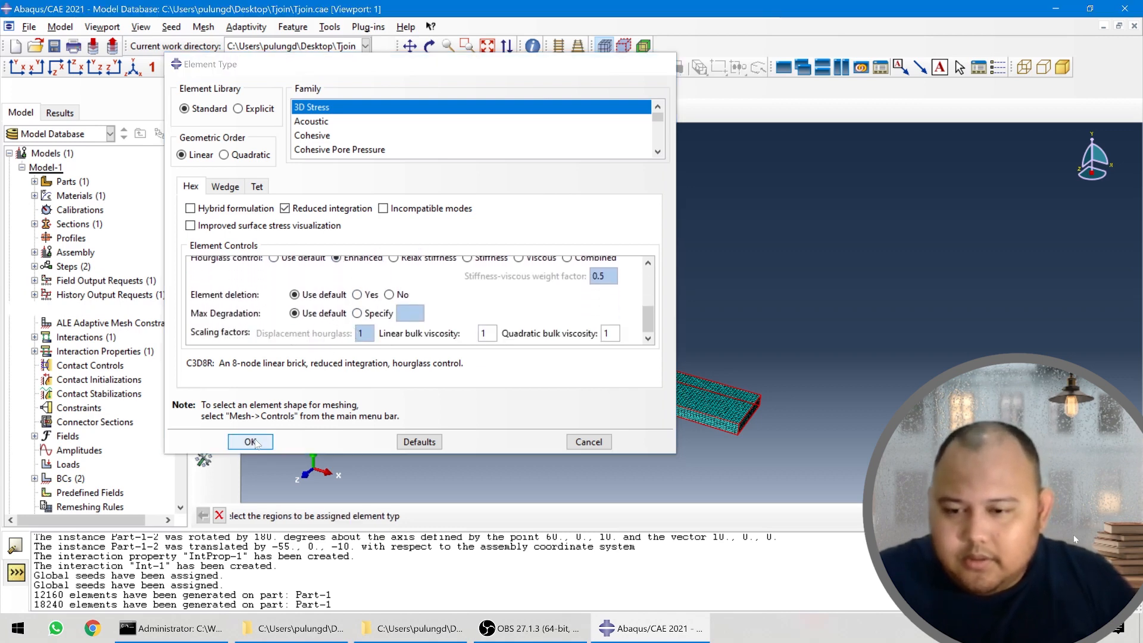
{"action": "left_click", "coordinate": [427, 518]}
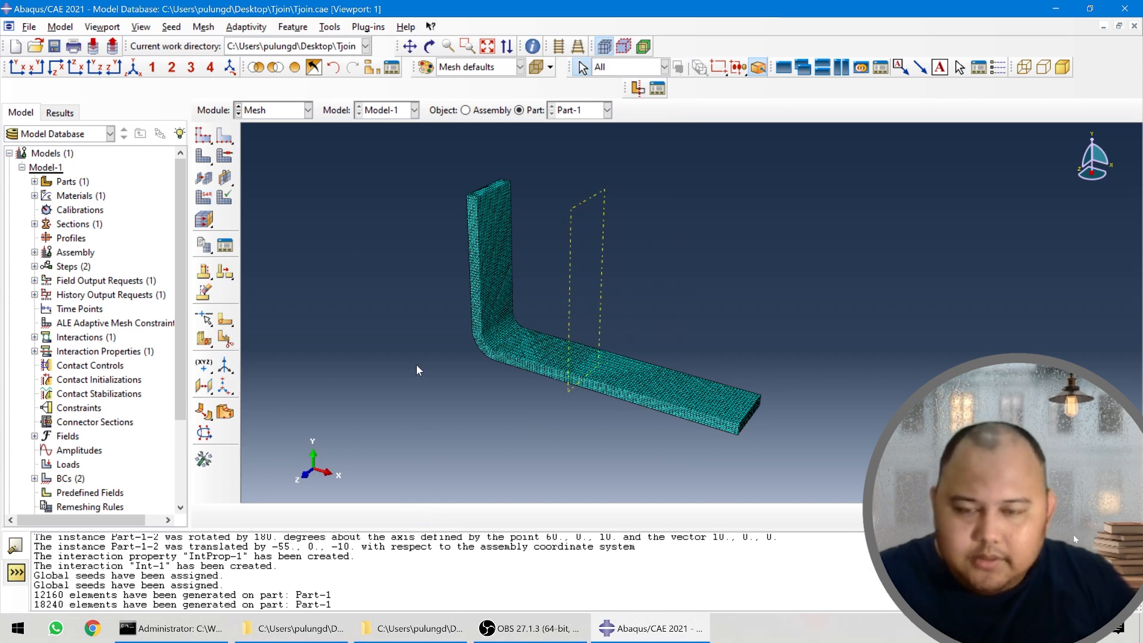
{"action": "left_click", "coordinate": [285, 110]}
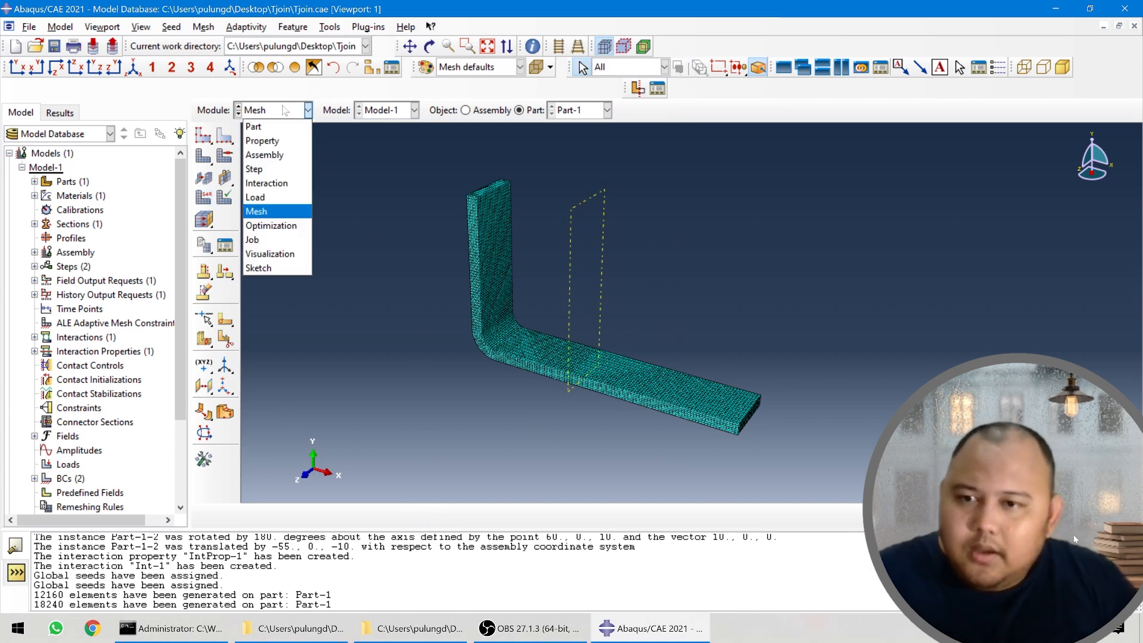
{"action": "left_click", "coordinate": [364, 238]}
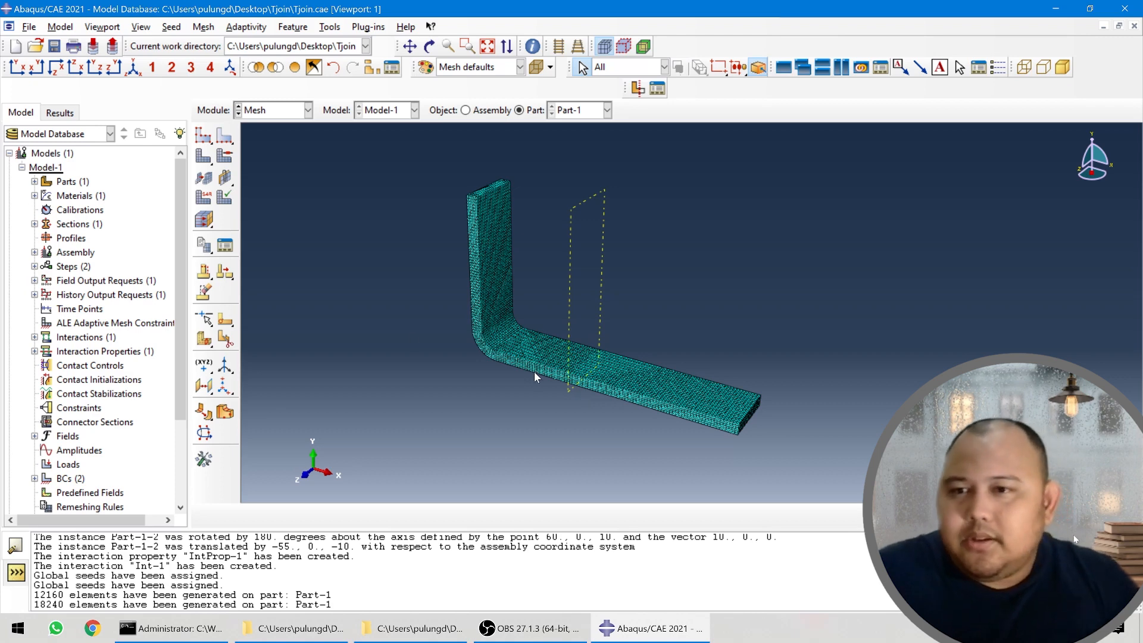
- Create an analysis job named TjoinV01 from Model-1 in the Job module
{"action": "left_click", "coordinate": [285, 115]}
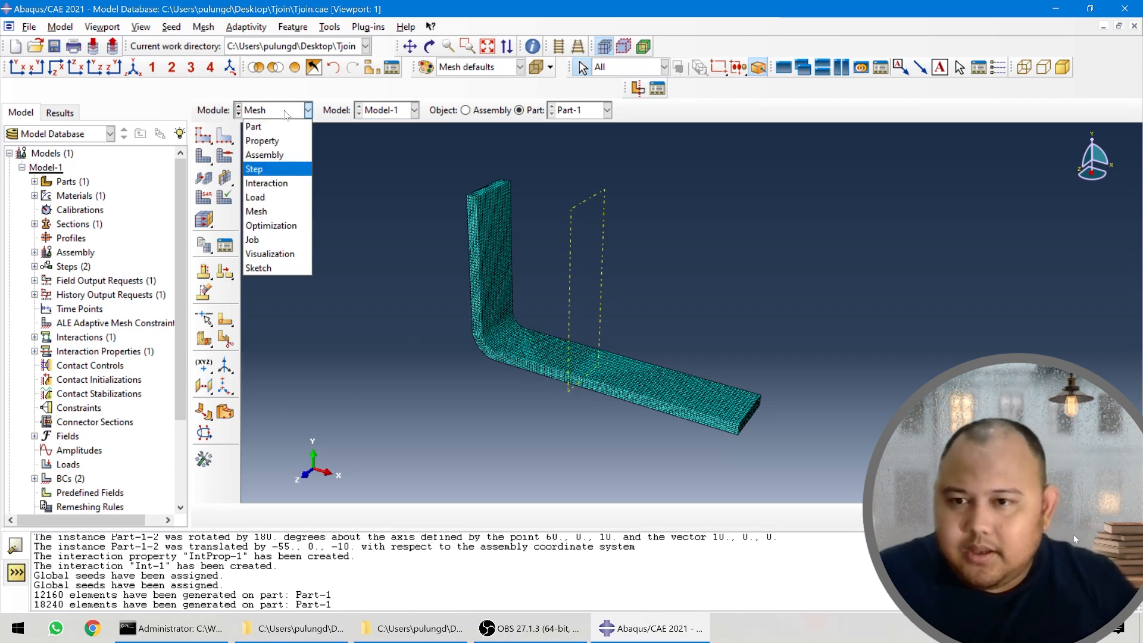
{"action": "left_click", "coordinate": [273, 240]}
{"action": "left_click", "coordinate": [204, 115]}
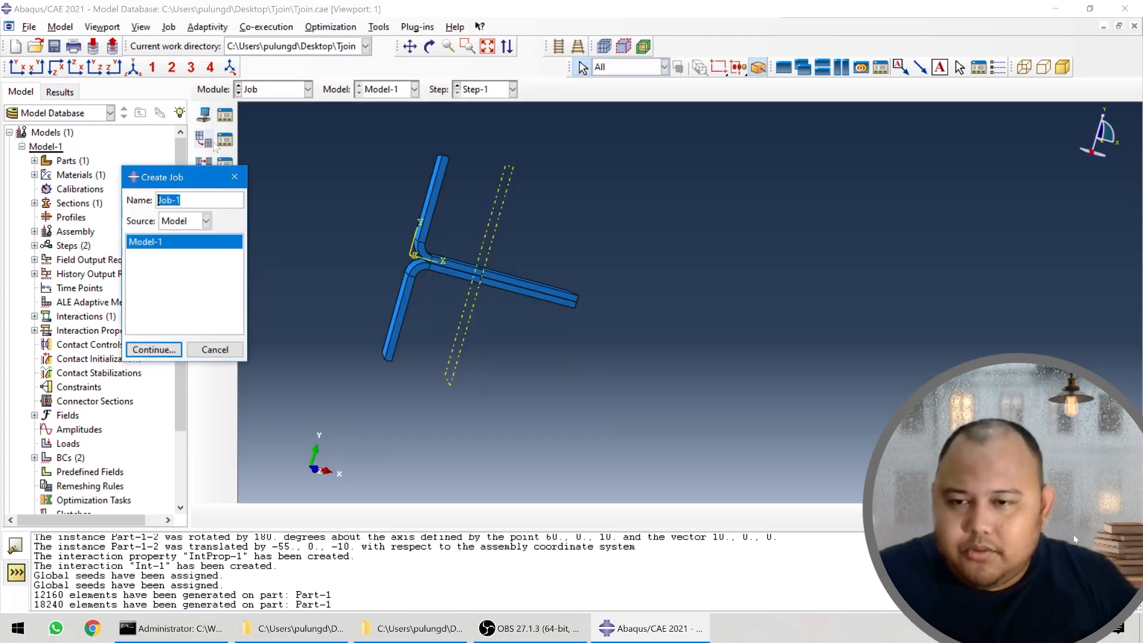
{"action": "key", "text": "BackSpace"}
{"action": "type", "text": "T"}
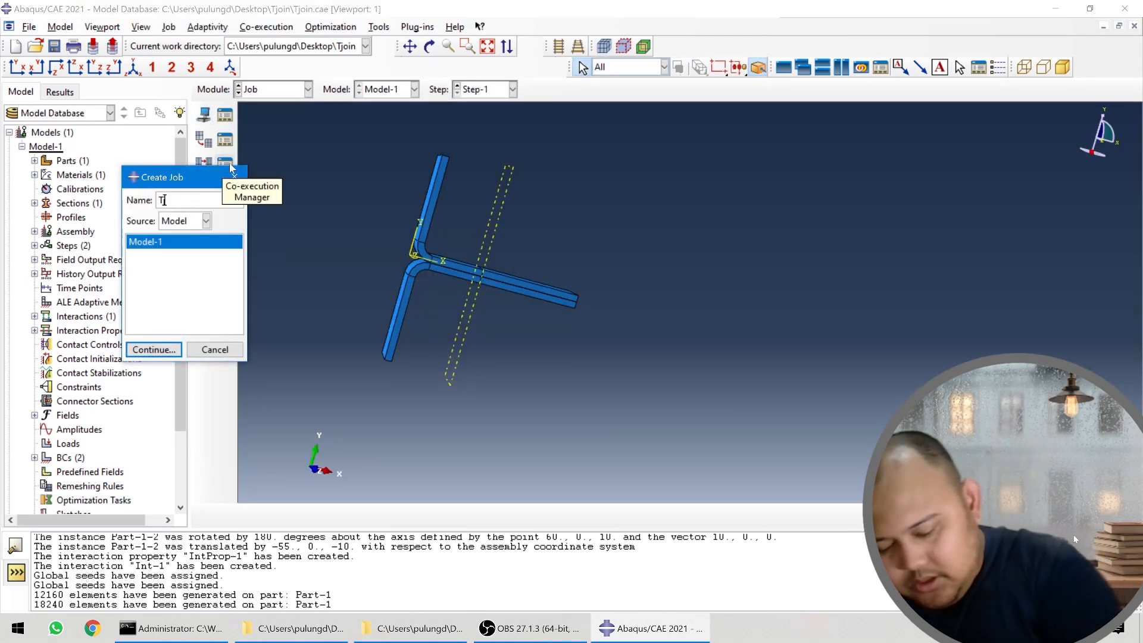
{"action": "type", "text": "joinV01"}
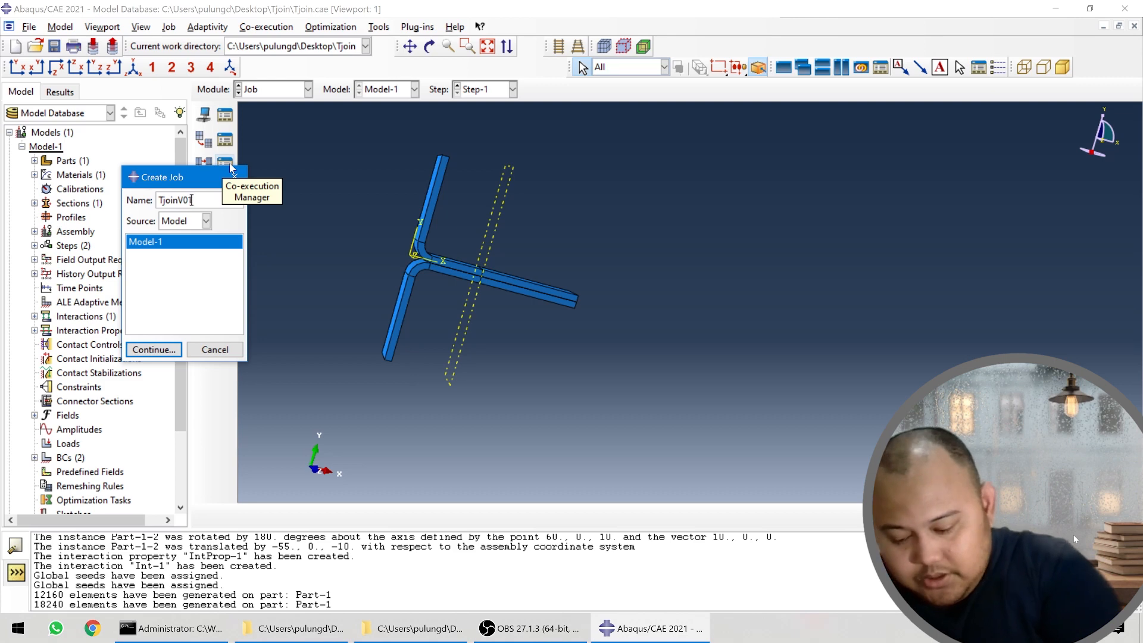
{"action": "left_click", "coordinate": [149, 350]}
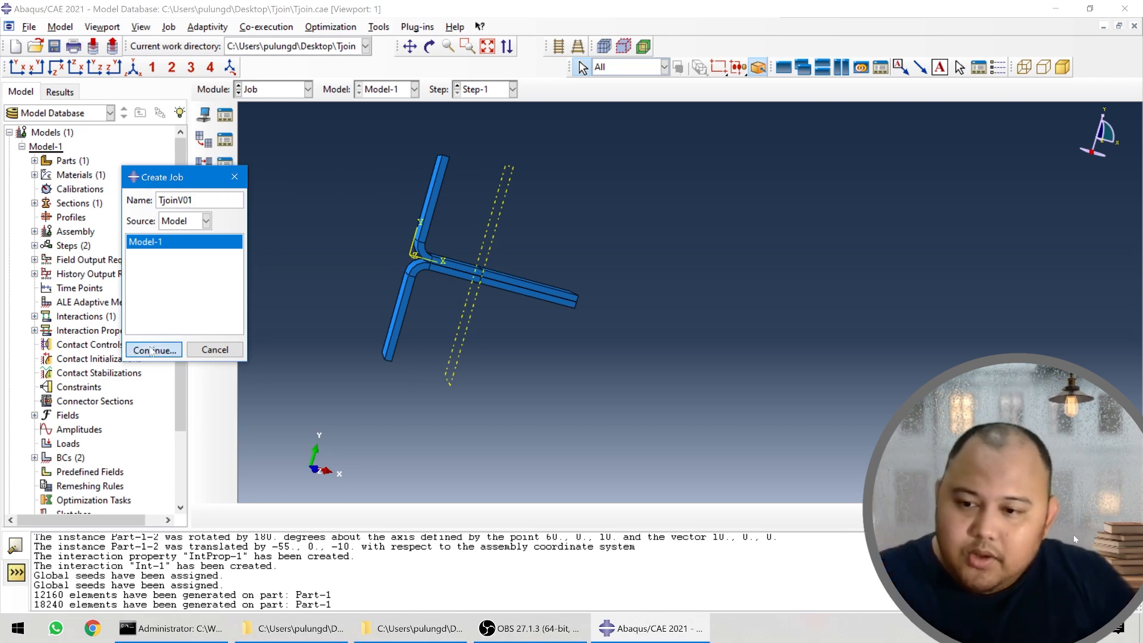
- Set the TjoinV01 job to run in parallel on 6 processors and accept the job definition
{"action": "left_click", "coordinate": [286, 221]}
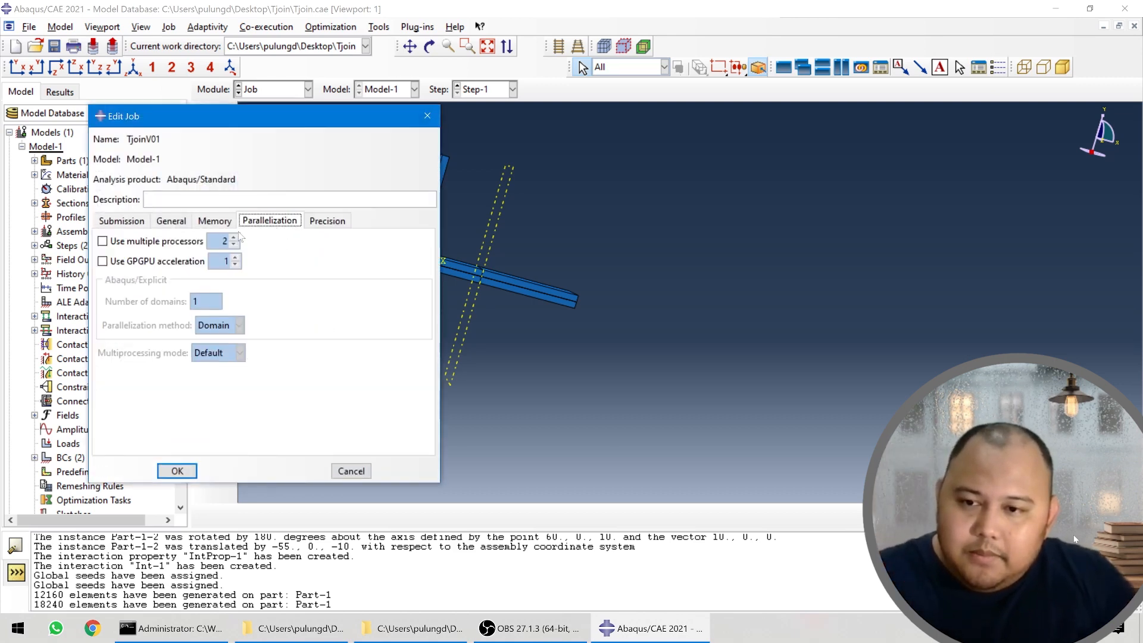
{"action": "left_click", "coordinate": [158, 241]}
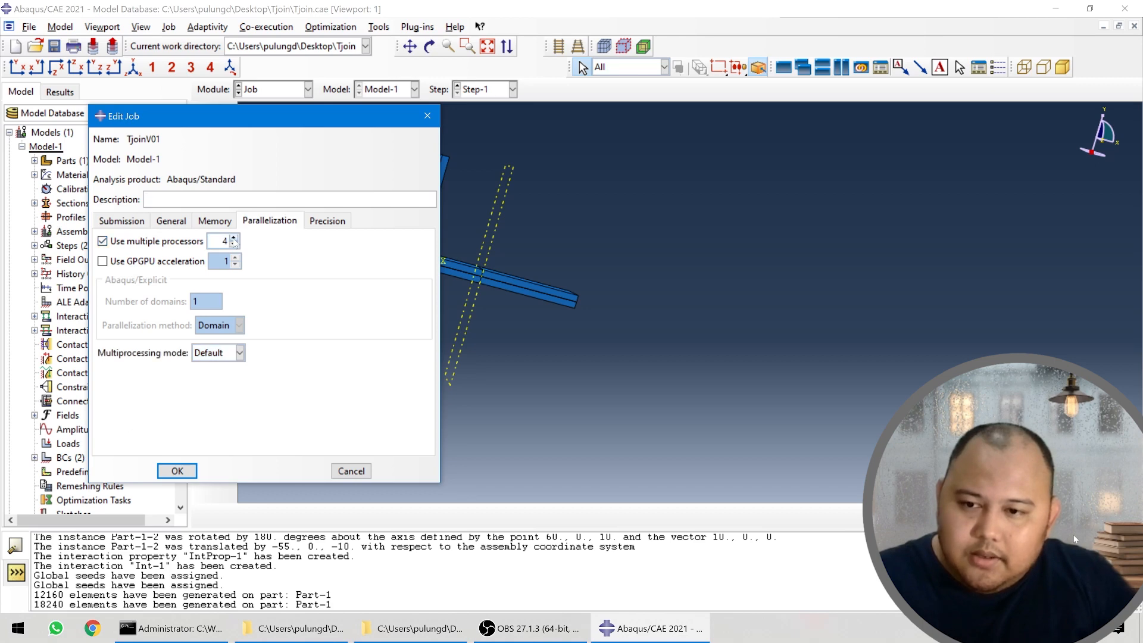
{"action": "left_click", "coordinate": [177, 471]}
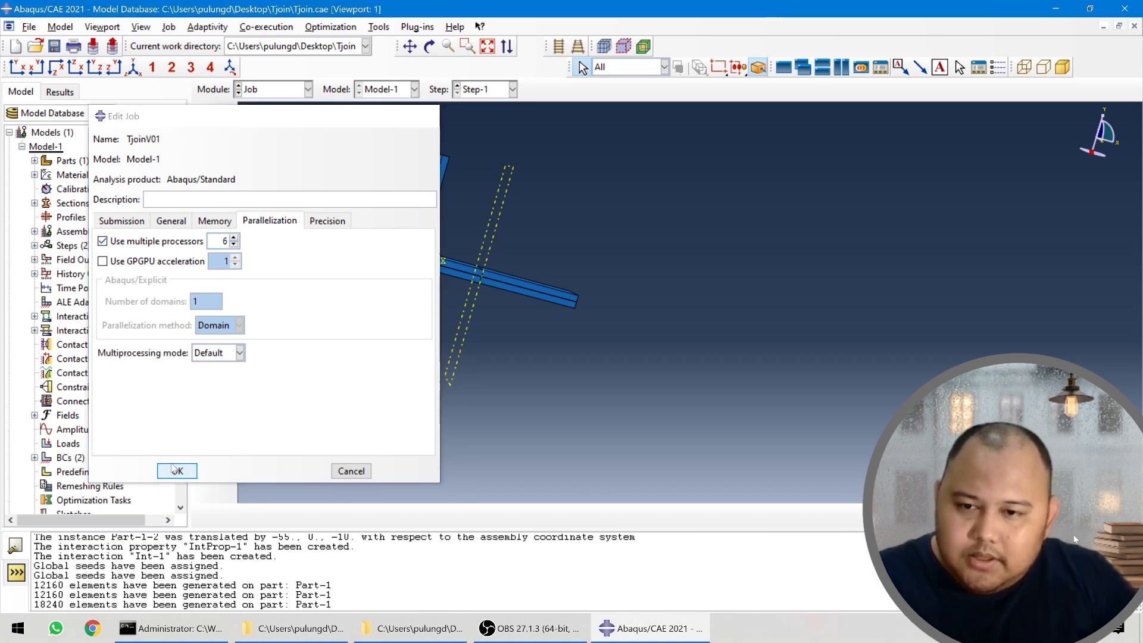
- Submit the TjoinV01 job for analysis and open its monitor, enlarged and placed beside the Job Manager
{"action": "left_click", "coordinate": [225, 115]}
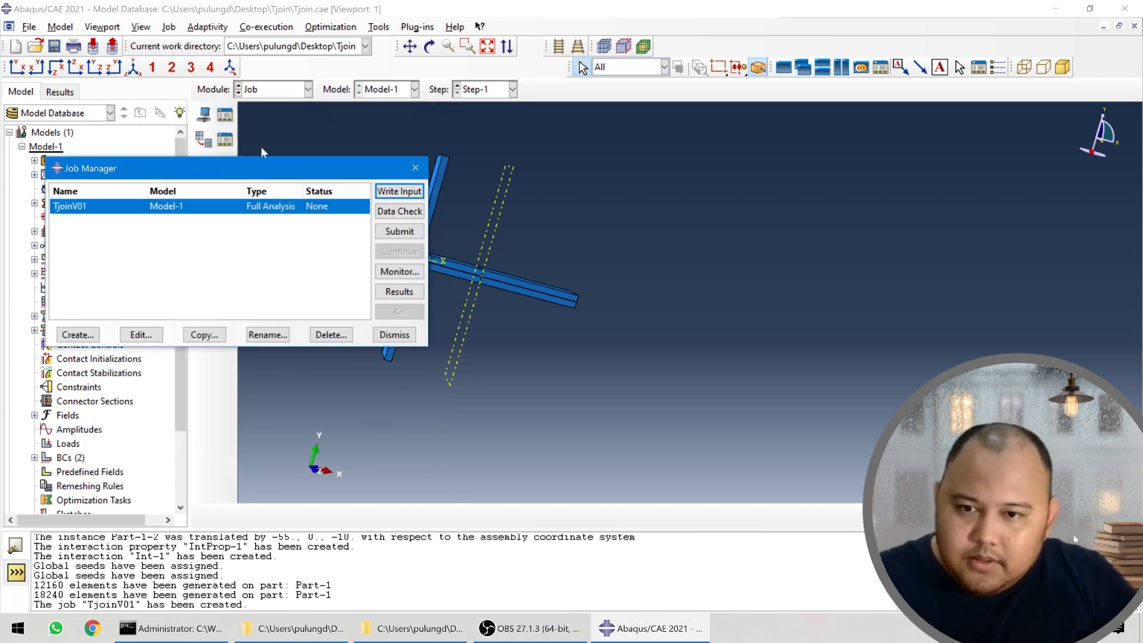
{"action": "left_click", "coordinate": [394, 230]}
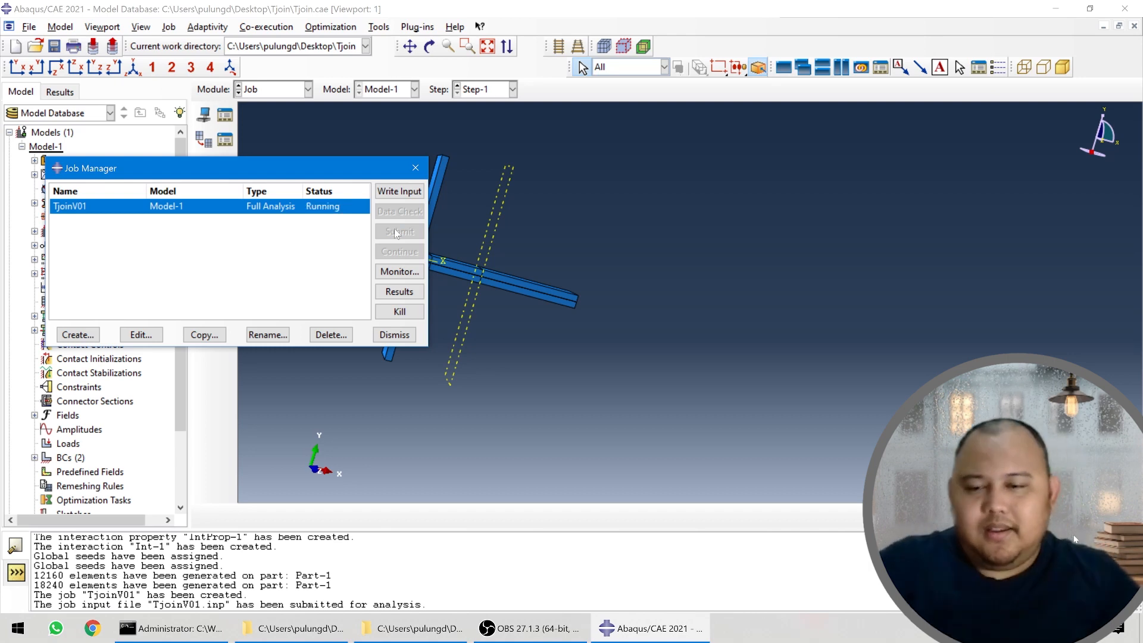
{"action": "left_click", "coordinate": [398, 272]}
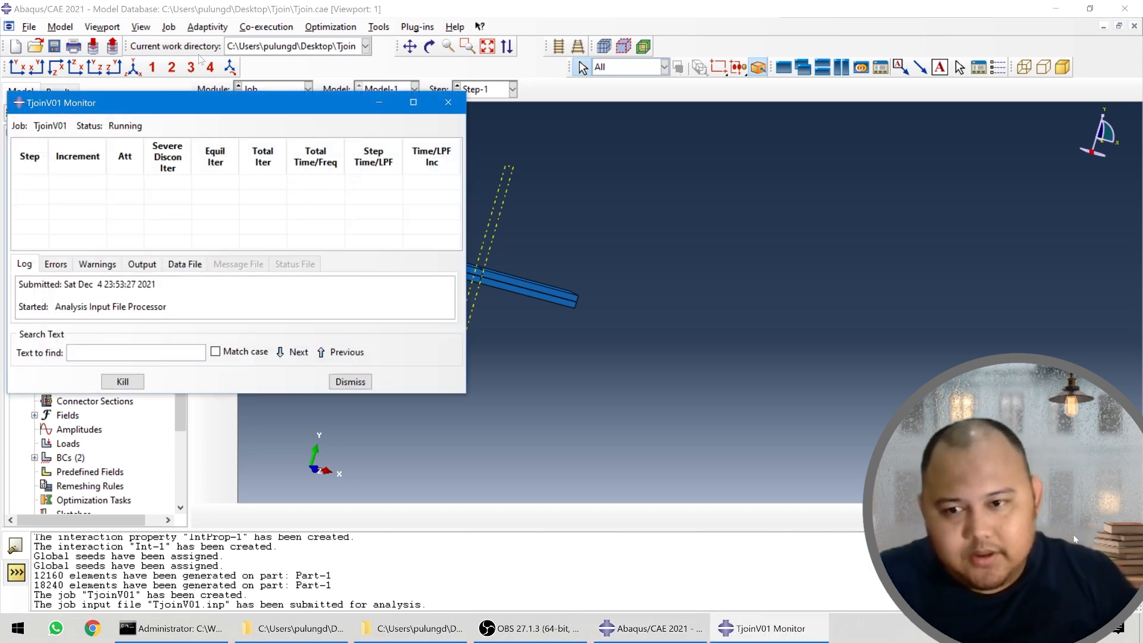
{"action": "left_click_drag", "start_coordinate": [236, 111], "coordinate": [786, 158]}
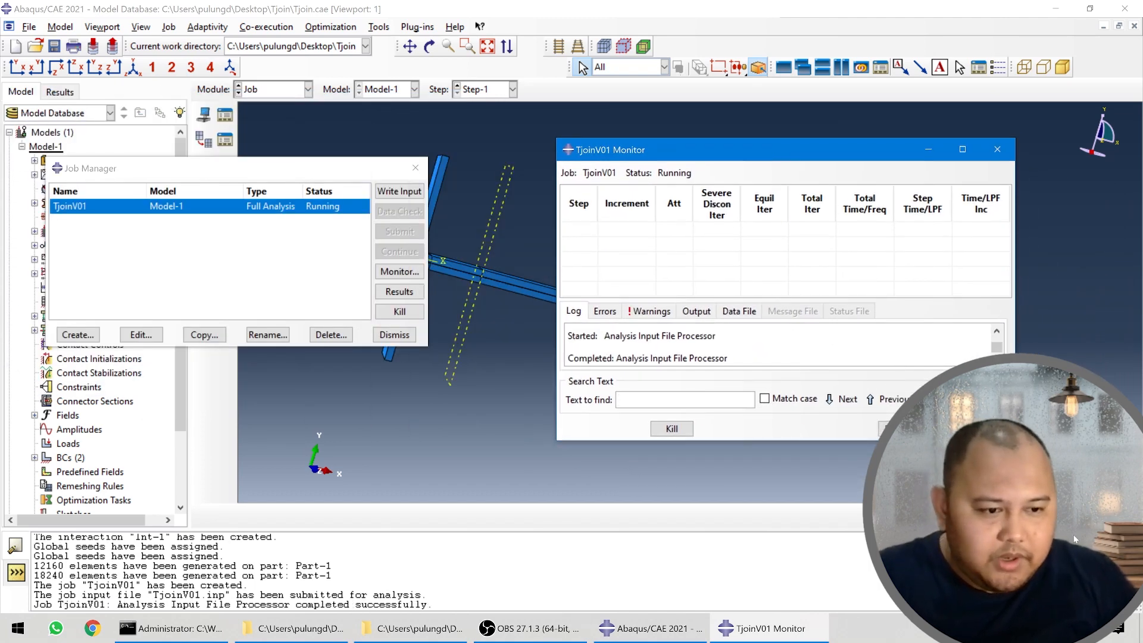
{"action": "left_click_drag", "start_coordinate": [1016, 440], "coordinate": [1042, 528]}
- Check the warnings and output messages of TjoinV01 as the analysis runs, and close the monitor
{"action": "left_click", "coordinate": [655, 313]}
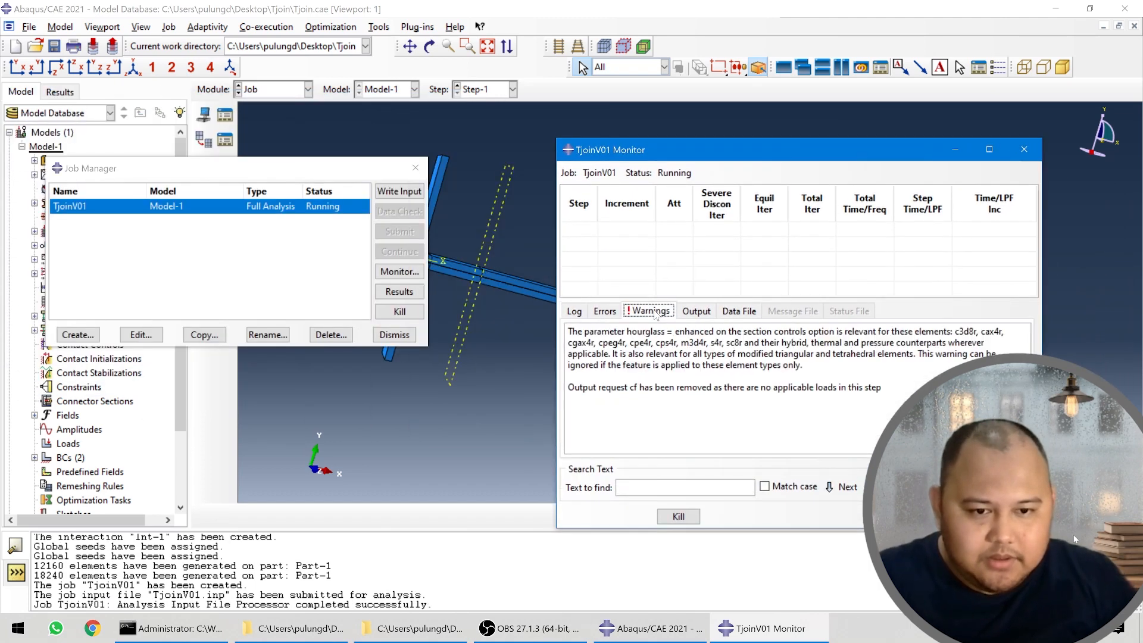
{"action": "left_click", "coordinate": [568, 376]}
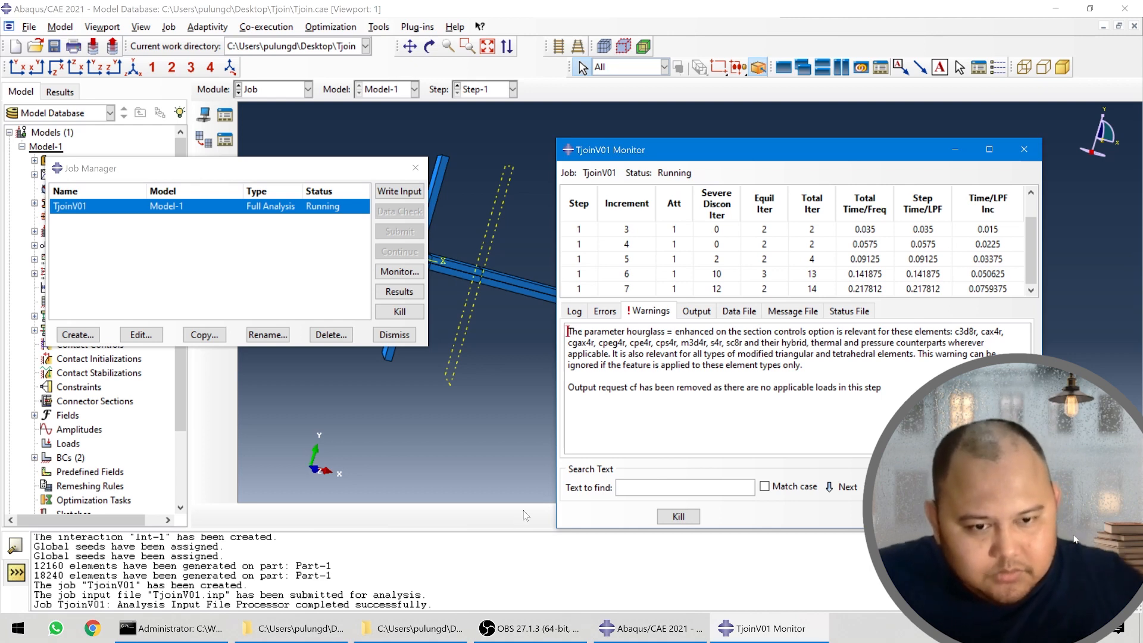
{"action": "left_click", "coordinate": [695, 311]}
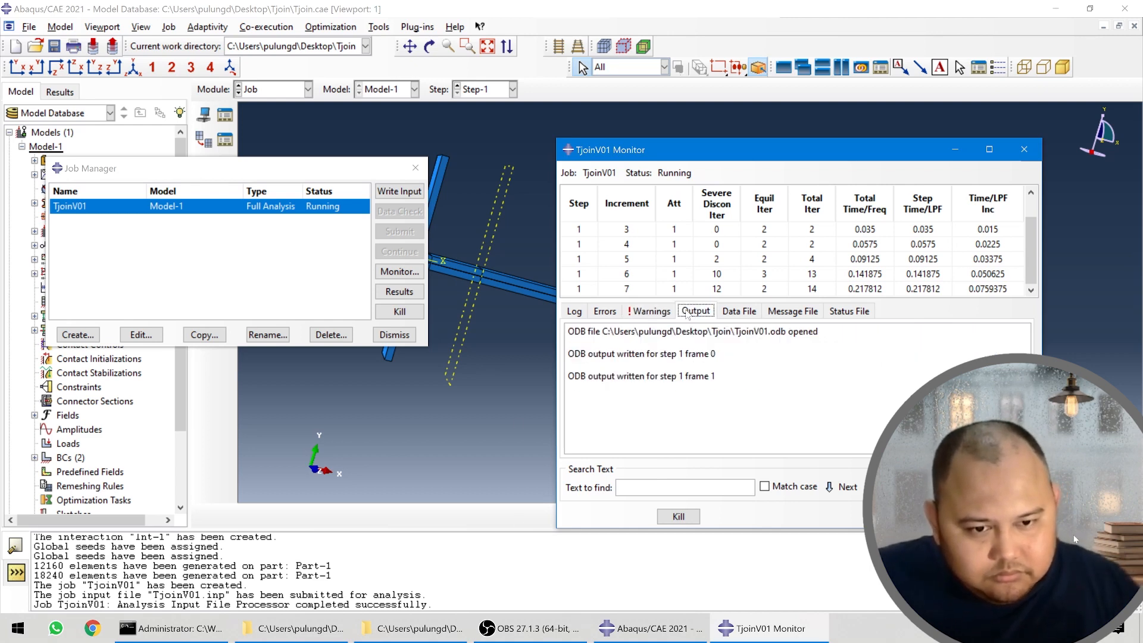
{"action": "left_click", "coordinate": [663, 312]}
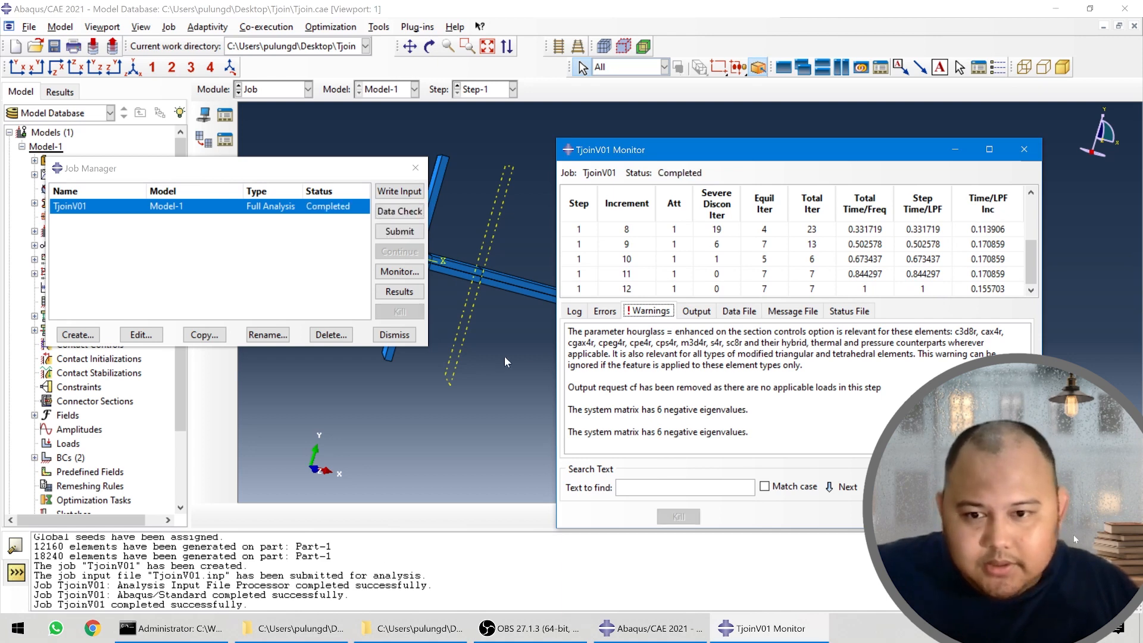
{"action": "left_click", "coordinate": [920, 517]}
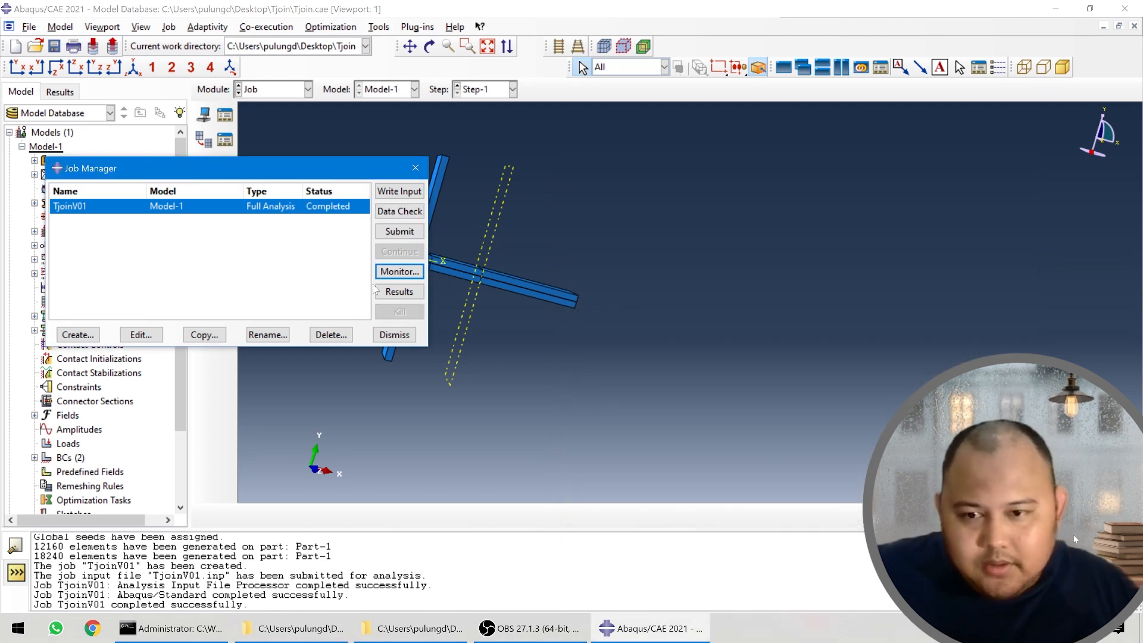
- Load the TjoinV01 results and plot the Mises stress contours on the deformed T-joint
{"action": "left_click", "coordinate": [394, 292]}
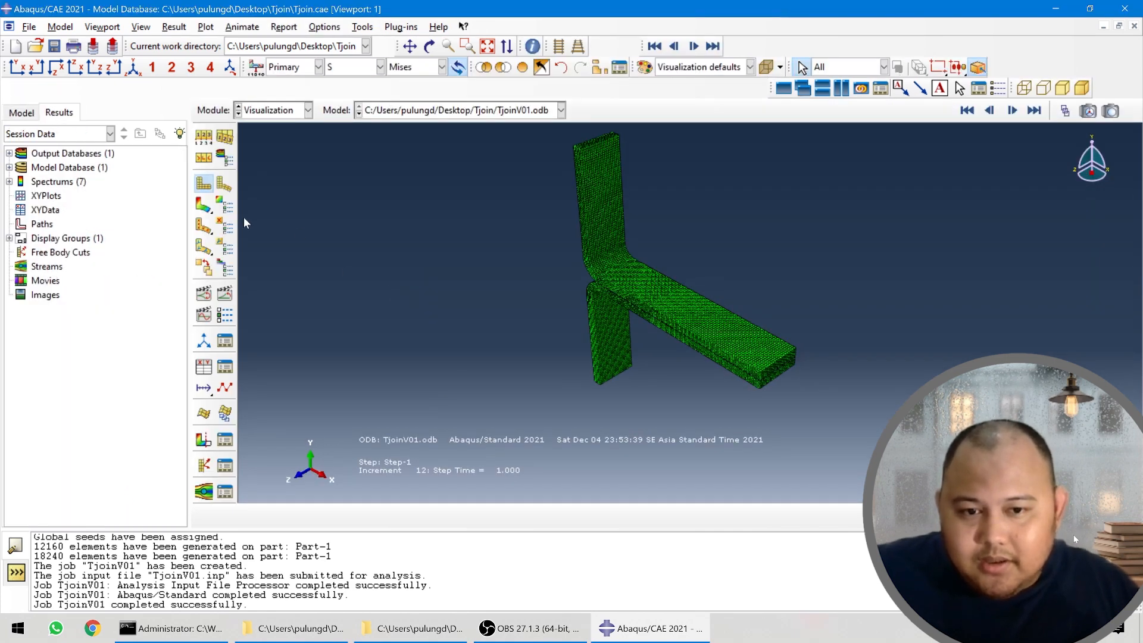
{"action": "left_click", "coordinate": [204, 205]}
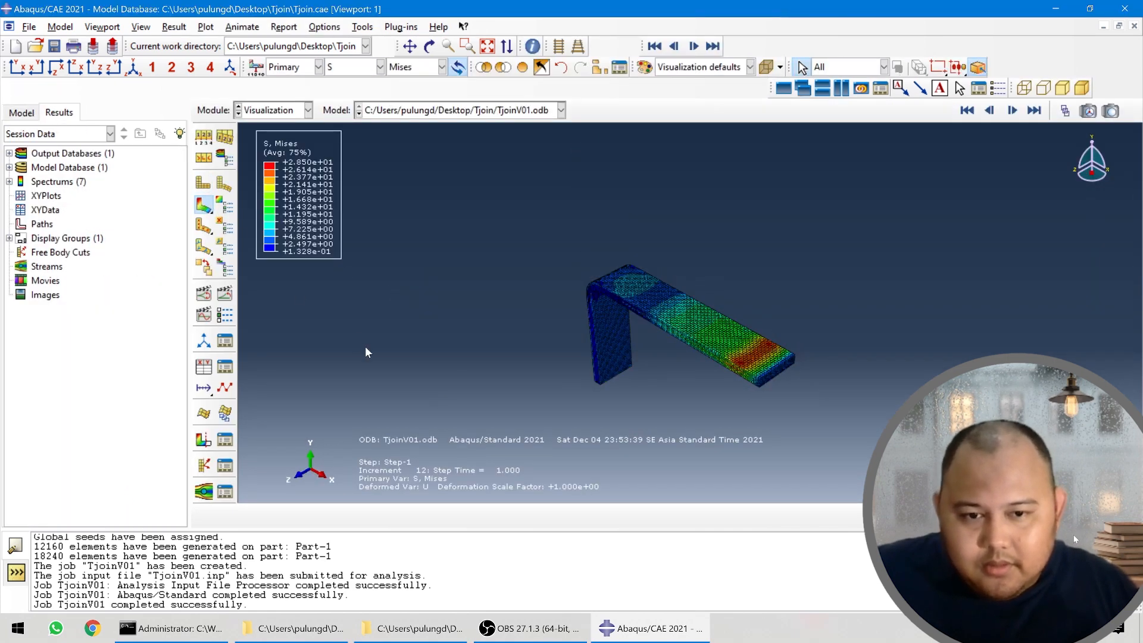
{"action": "scroll", "coordinate": [433, 416], "scroll_direction": "up", "scroll_amount": 3}
{"action": "left_click_drag", "start_coordinate": [620, 316], "coordinate": [699, 294], "text": "ctrl+alt"}
{"action": "scroll", "coordinate": [646, 395], "scroll_direction": "up", "scroll_amount": 3}
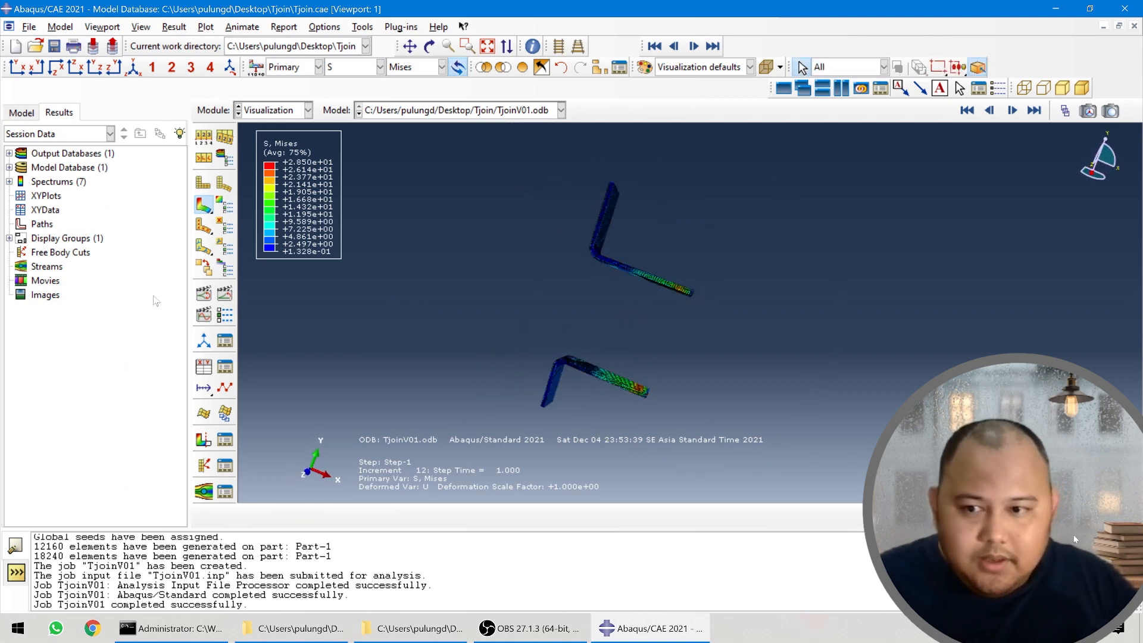
- Play the time-history animation of the T-joint's deformation, pause it, and rewind to the first frame
{"action": "left_click", "coordinate": [225, 294]}
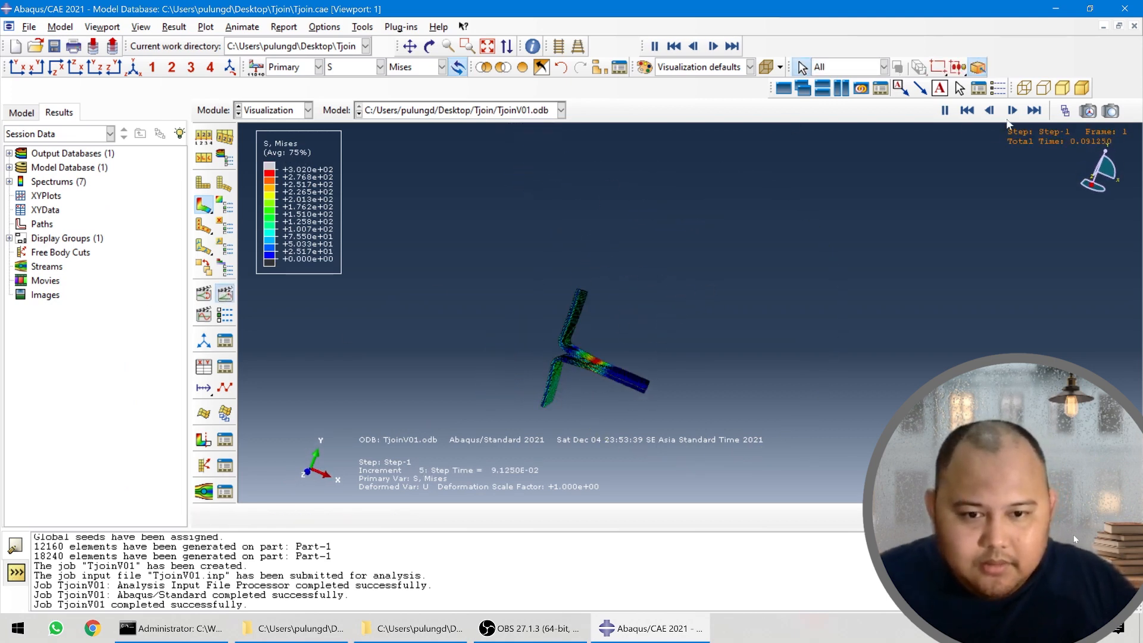
{"action": "left_click", "coordinate": [945, 110]}
{"action": "left_click", "coordinate": [966, 111]}
{"action": "left_click", "coordinate": [965, 111]}
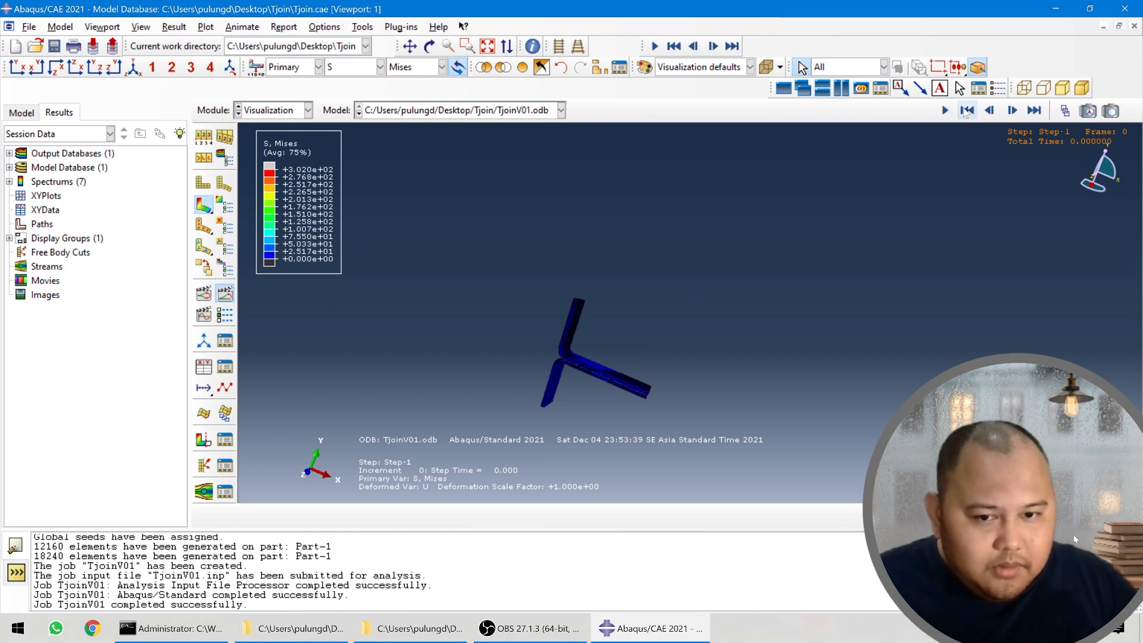
- Step forward through the result frames and examine the stress and separation of the two bent plates up to frame 2
{"action": "scroll", "coordinate": [510, 429], "scroll_direction": "down", "scroll_amount": 6}
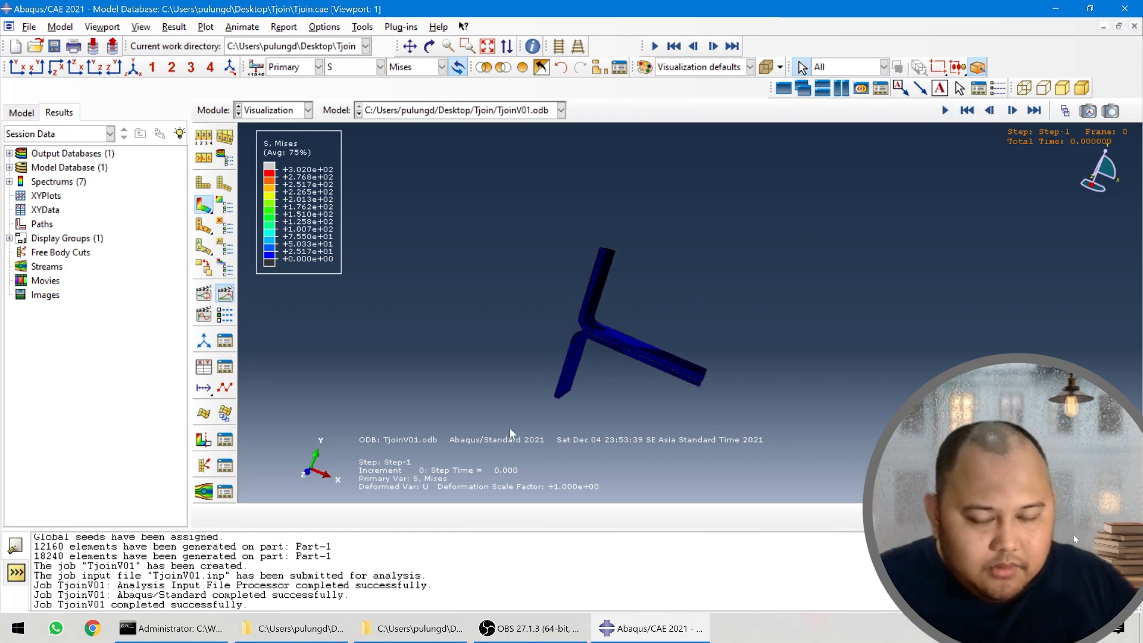
{"action": "left_click", "coordinate": [1013, 111]}
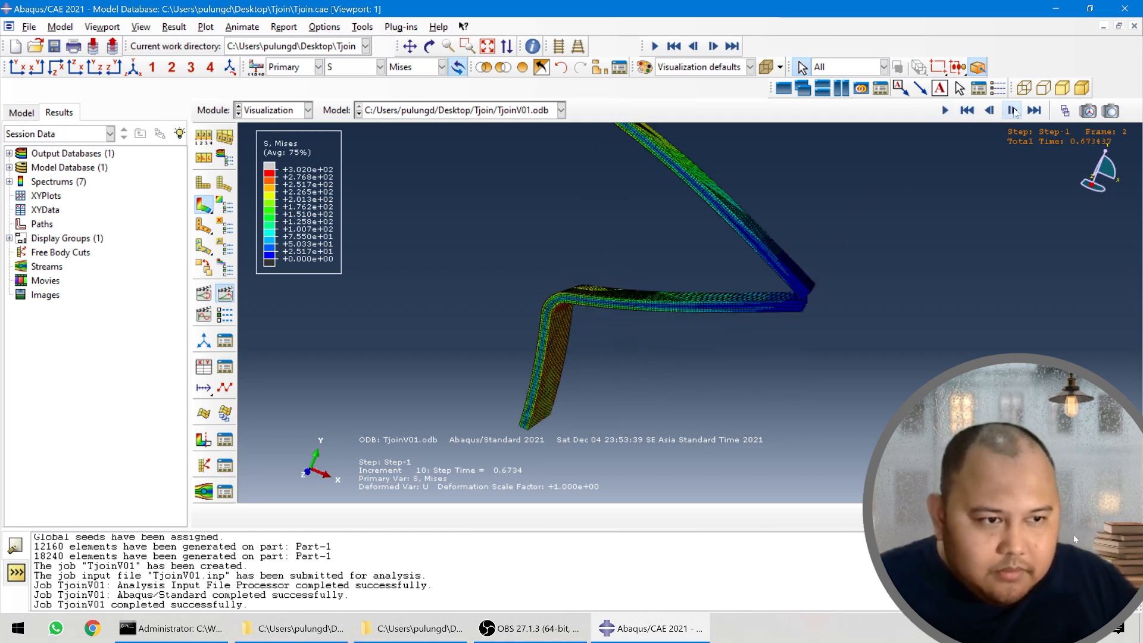
{"action": "left_click", "coordinate": [1013, 111]}
{"action": "scroll", "coordinate": [955, 182], "scroll_direction": "up", "scroll_amount": 4}
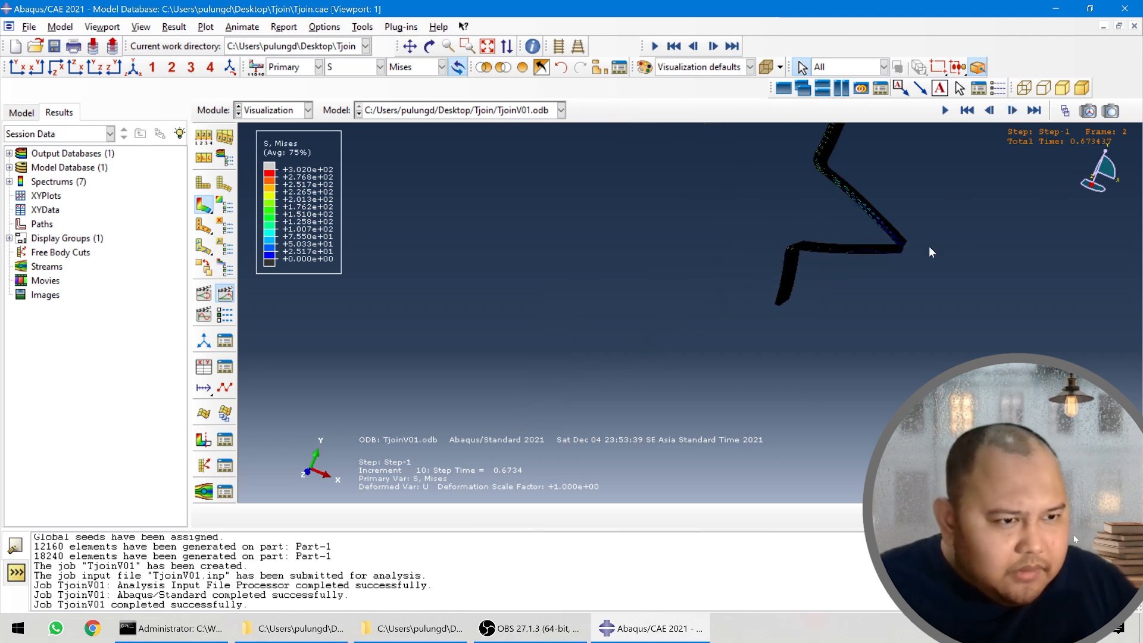
{"action": "scroll", "coordinate": [780, 295], "scroll_direction": "down", "scroll_amount": 6}
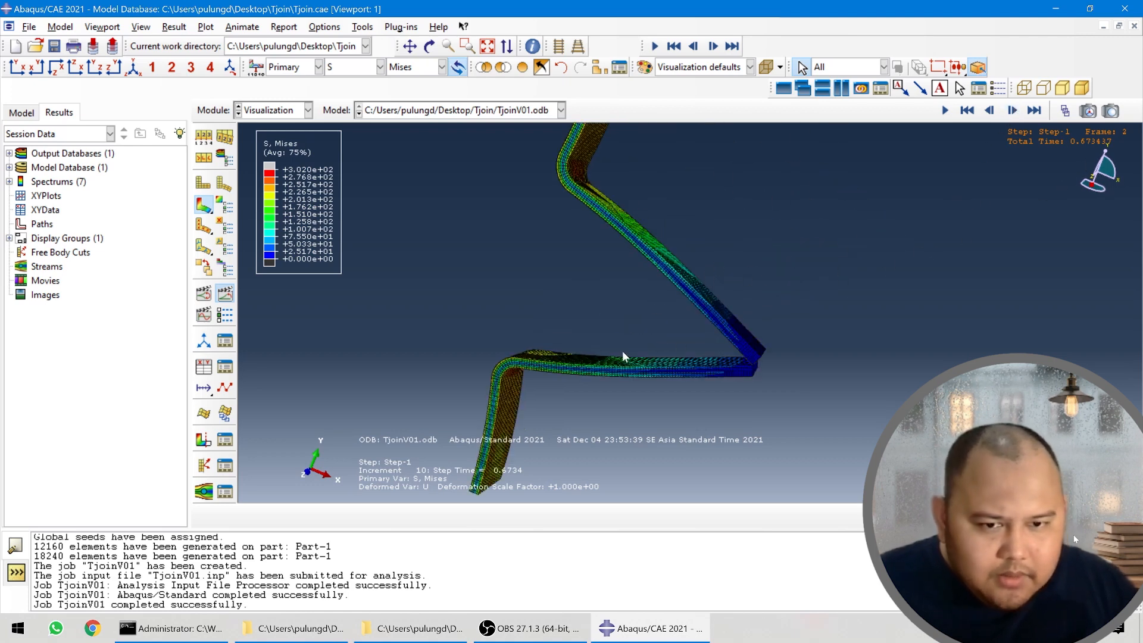
- Check the output frequency of field output request F-Output-1 in the Step module and cancel without editing
{"action": "left_click", "coordinate": [302, 111]}
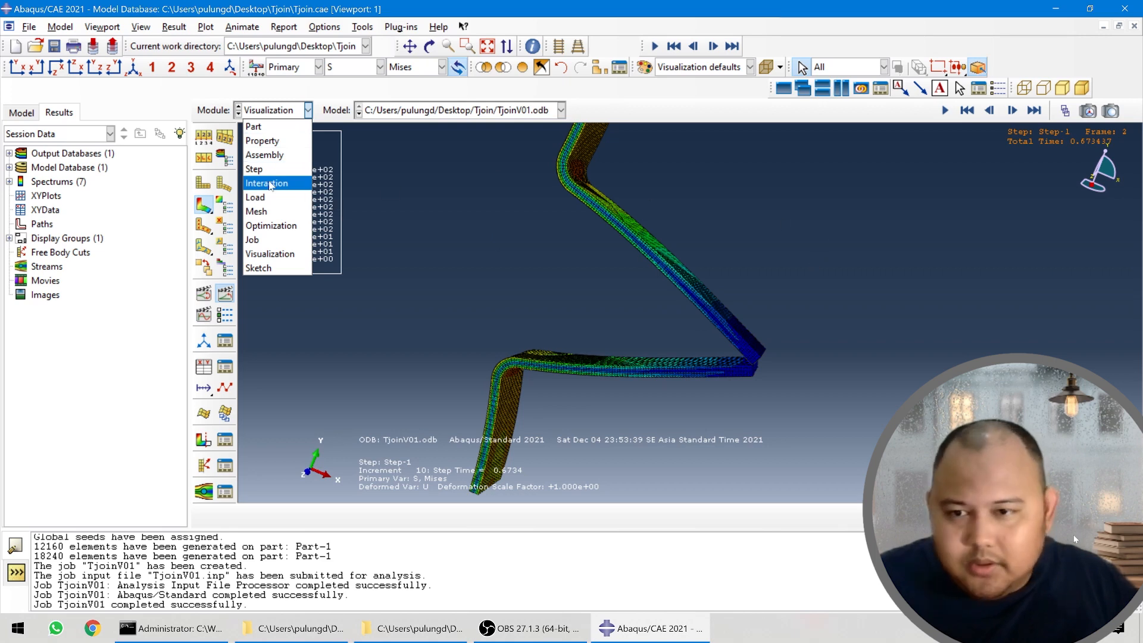
{"action": "left_click", "coordinate": [281, 170]}
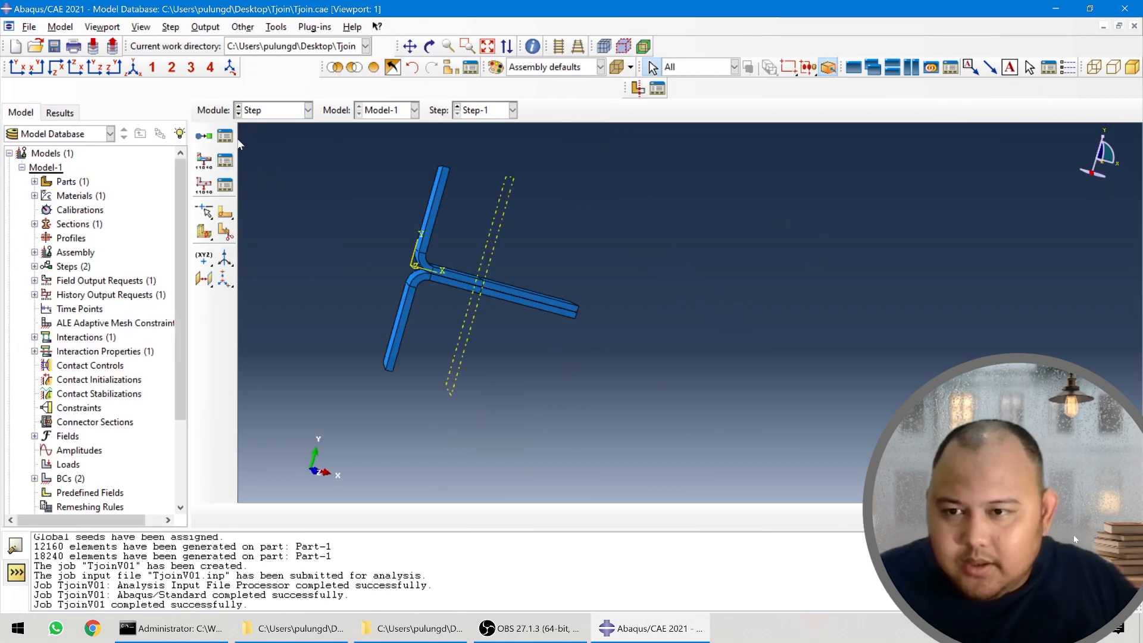
{"action": "left_click", "coordinate": [289, 111]}
{"action": "left_click", "coordinate": [231, 161]}
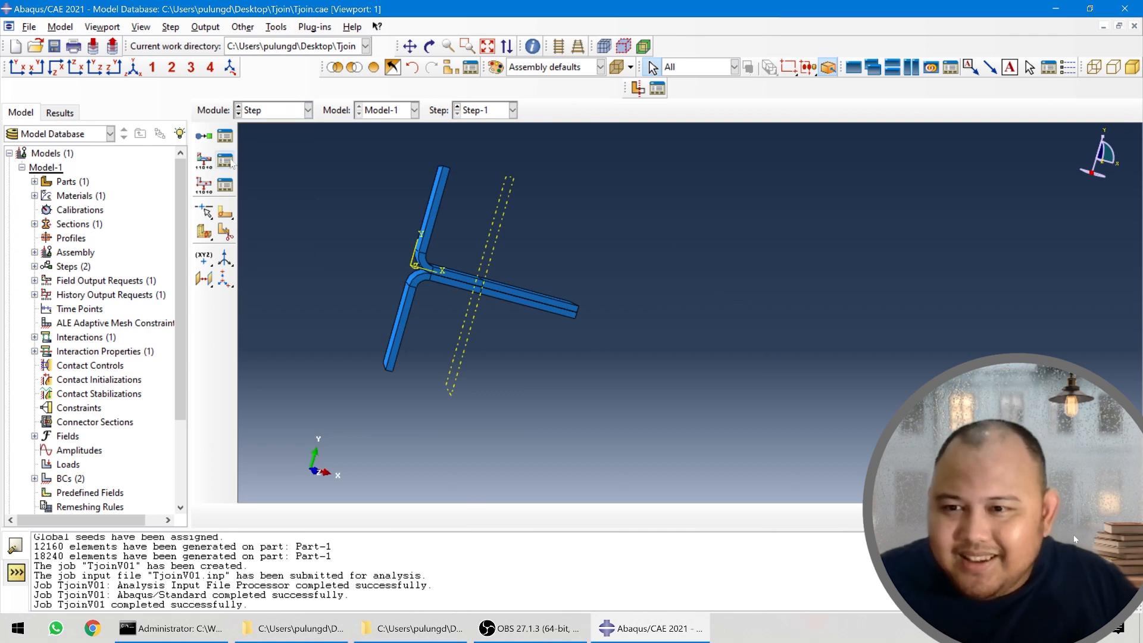
{"action": "left_click", "coordinate": [230, 162]}
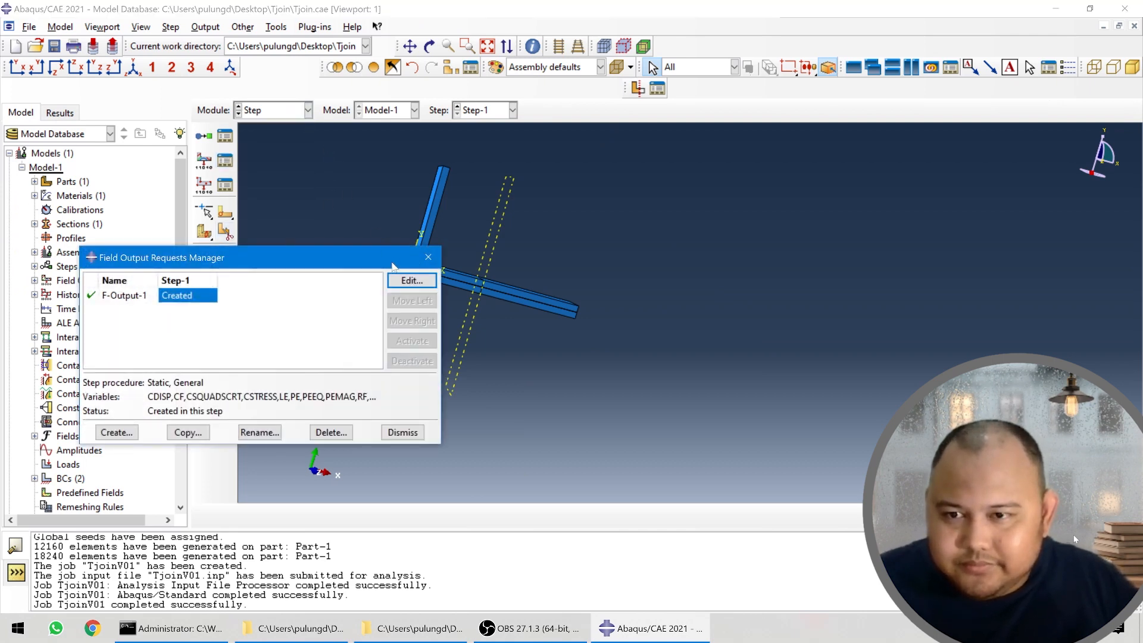
{"action": "double_click", "coordinate": [175, 298]}
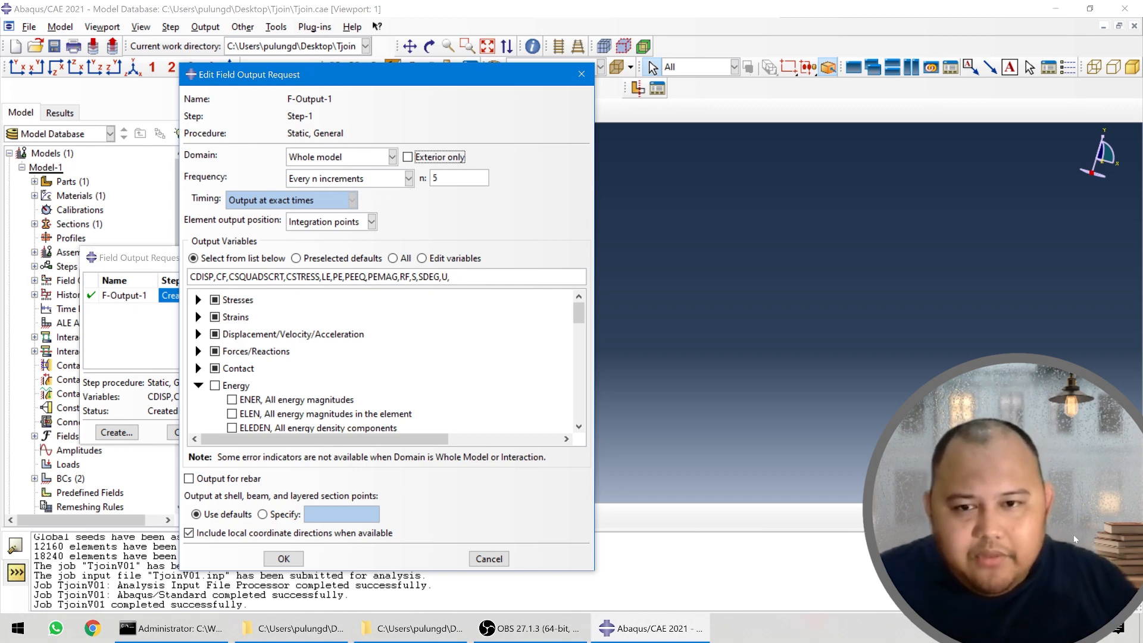
{"action": "left_click", "coordinate": [490, 559]}
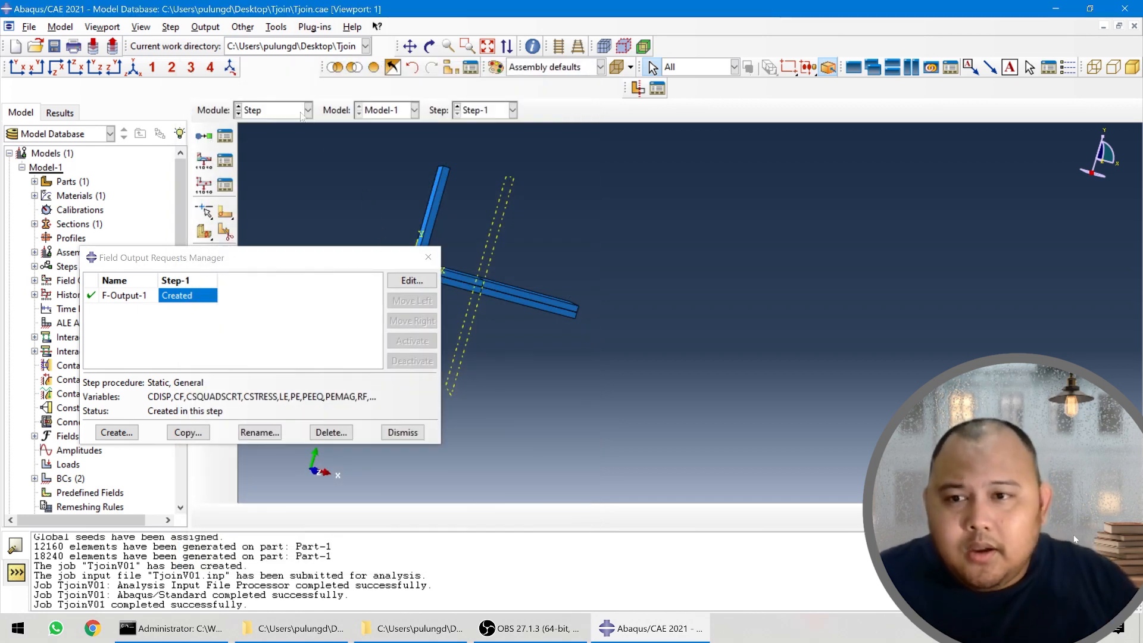
- Return to the Job module and review the solved increments in the TjoinV01 monitor from the first one
{"action": "left_click", "coordinate": [303, 112]}
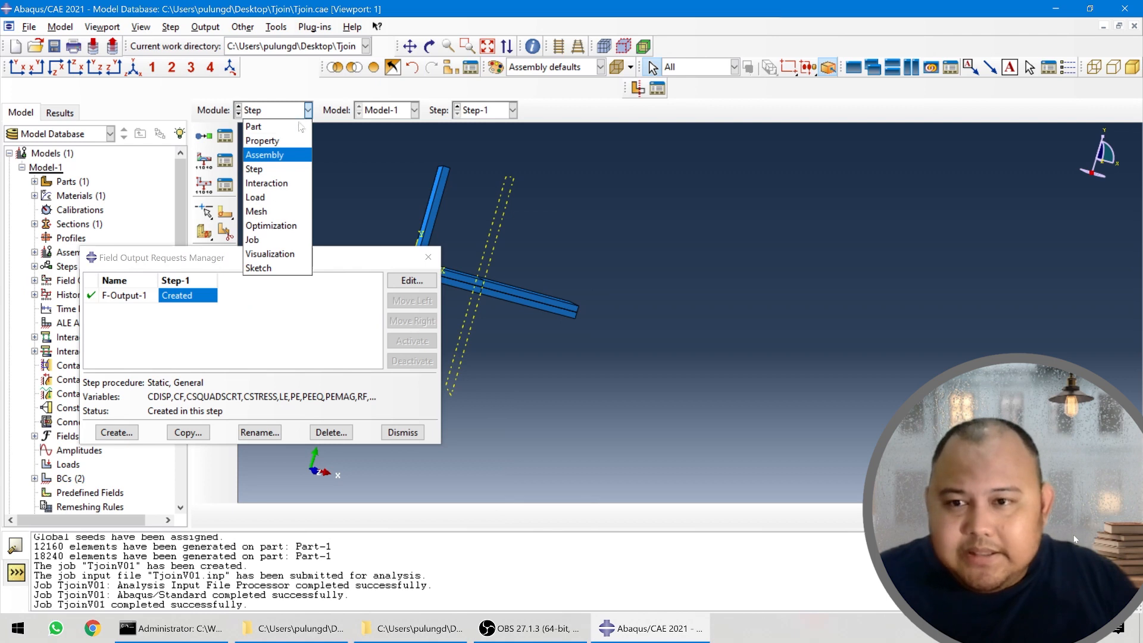
{"action": "left_click", "coordinate": [278, 240]}
{"action": "left_click", "coordinate": [398, 274]}
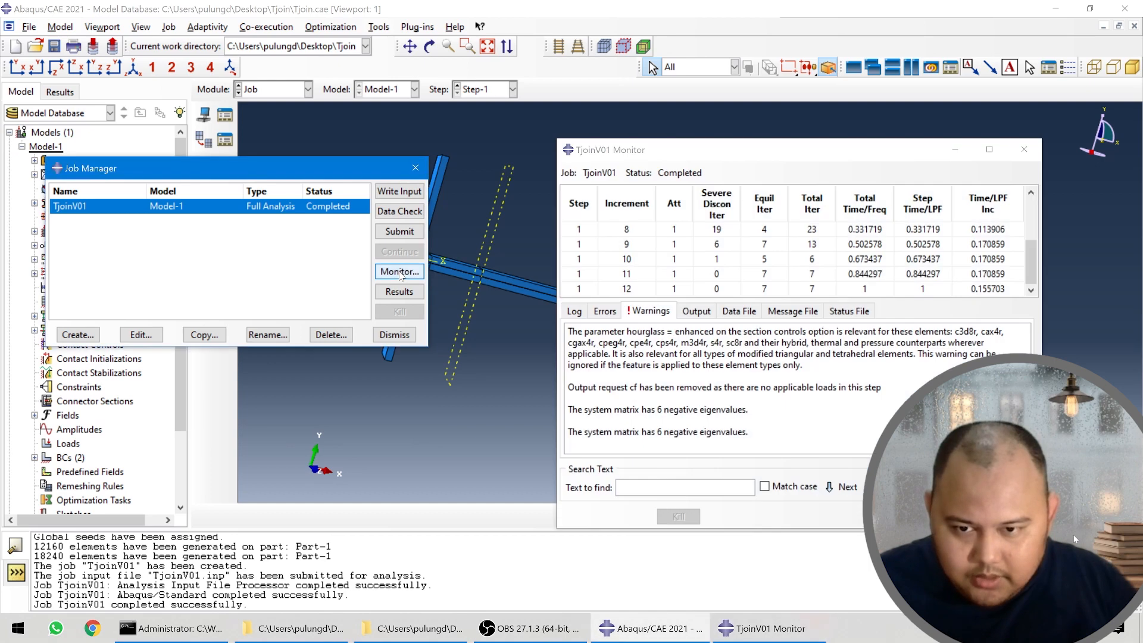
{"action": "scroll", "coordinate": [602, 249], "scroll_direction": "up", "scroll_amount": 3}
{"action": "left_click", "coordinate": [626, 229]}
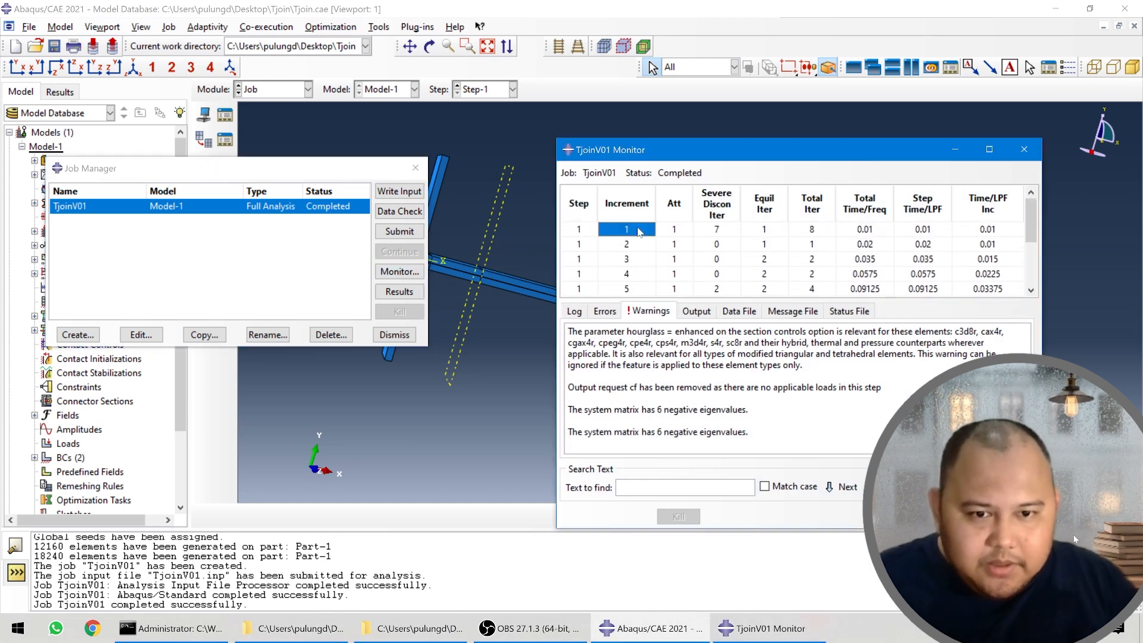
- Review increments 5 to 11 and their total times in the TjoinV01 monitor, and close the job manager
{"action": "left_click", "coordinate": [635, 292]}
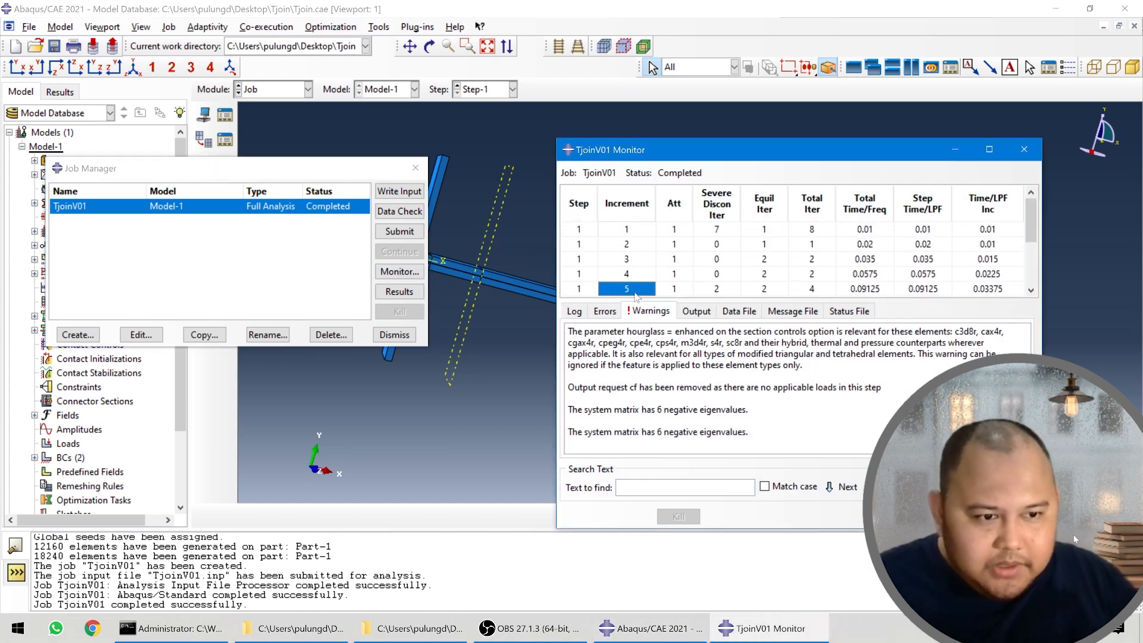
{"action": "scroll", "coordinate": [636, 296], "scroll_direction": "down", "scroll_amount": 1}
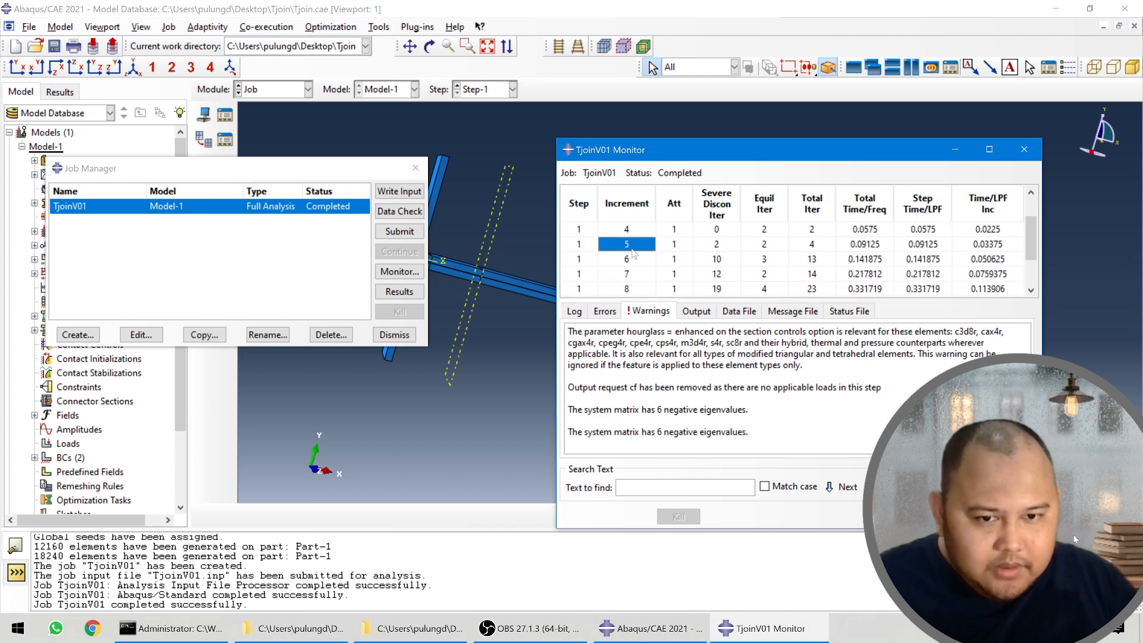
{"action": "scroll", "coordinate": [637, 253], "scroll_direction": "down", "scroll_amount": 1}
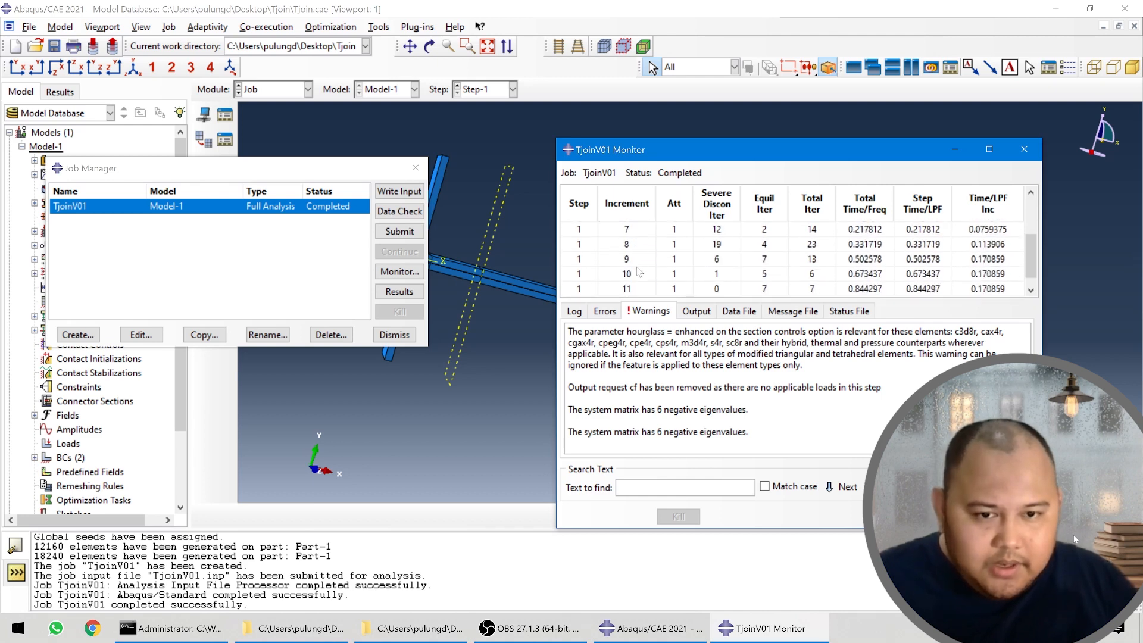
{"action": "left_click", "coordinate": [636, 275]}
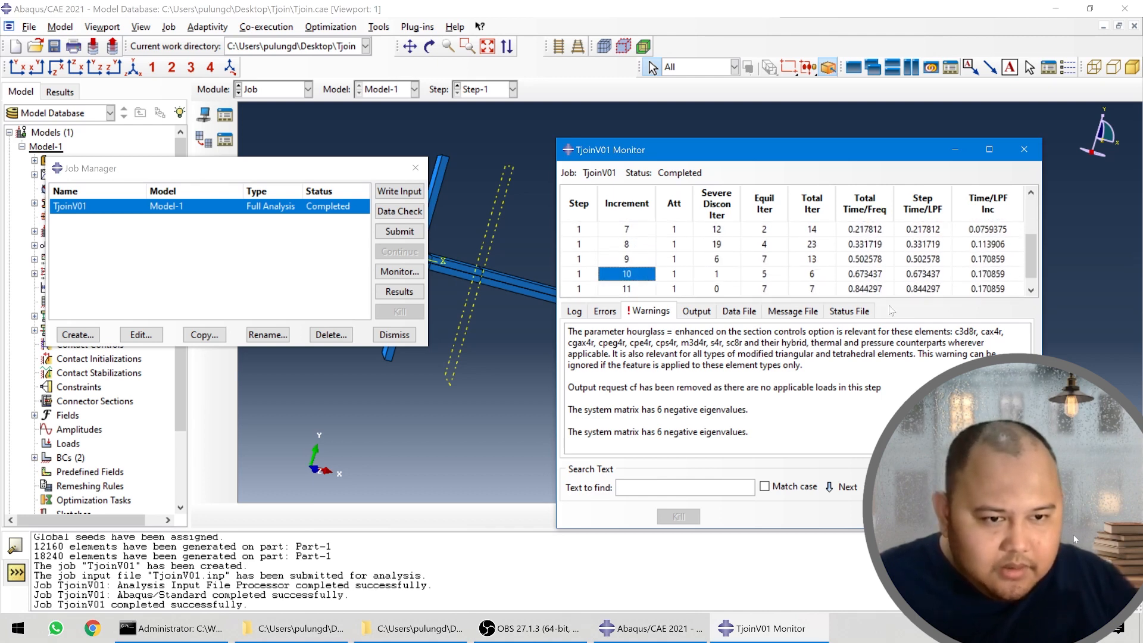
{"action": "left_click", "coordinate": [863, 275]}
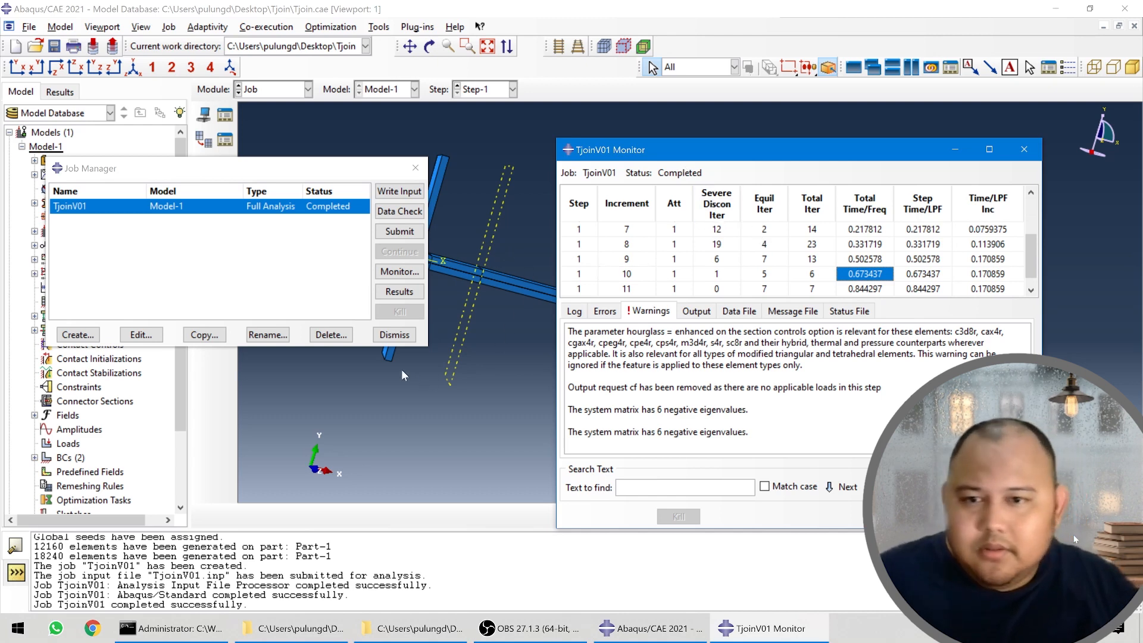
{"action": "left_click", "coordinate": [393, 333]}
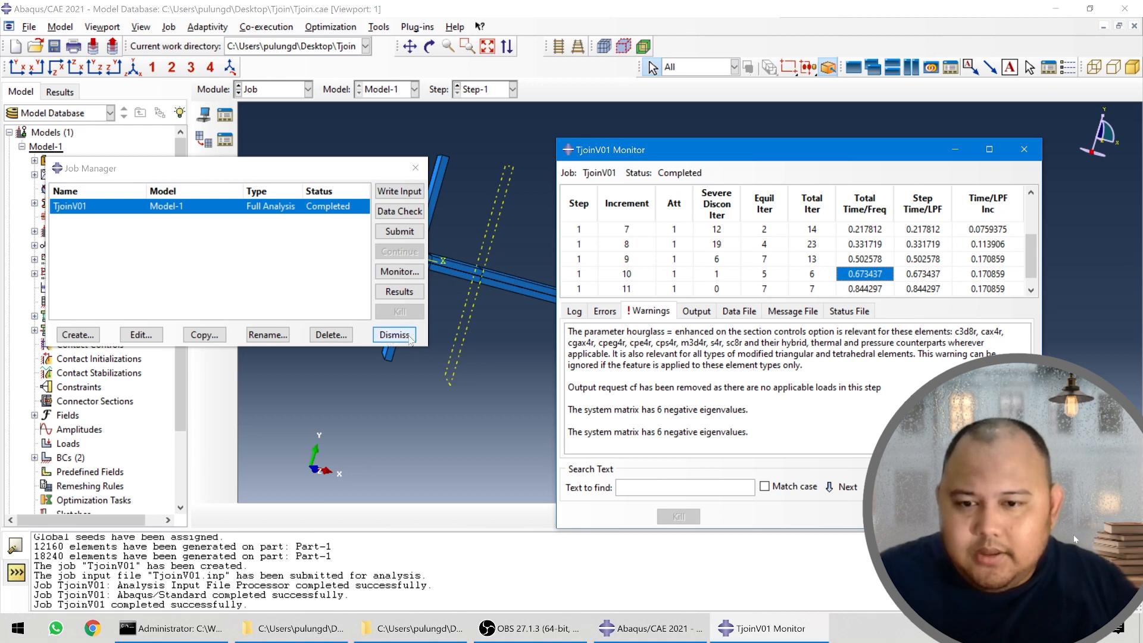
- Set the maximum increment size of Step-1 to 0.05 in the Step module and close the step and field output managers
{"action": "left_click", "coordinate": [292, 91]}
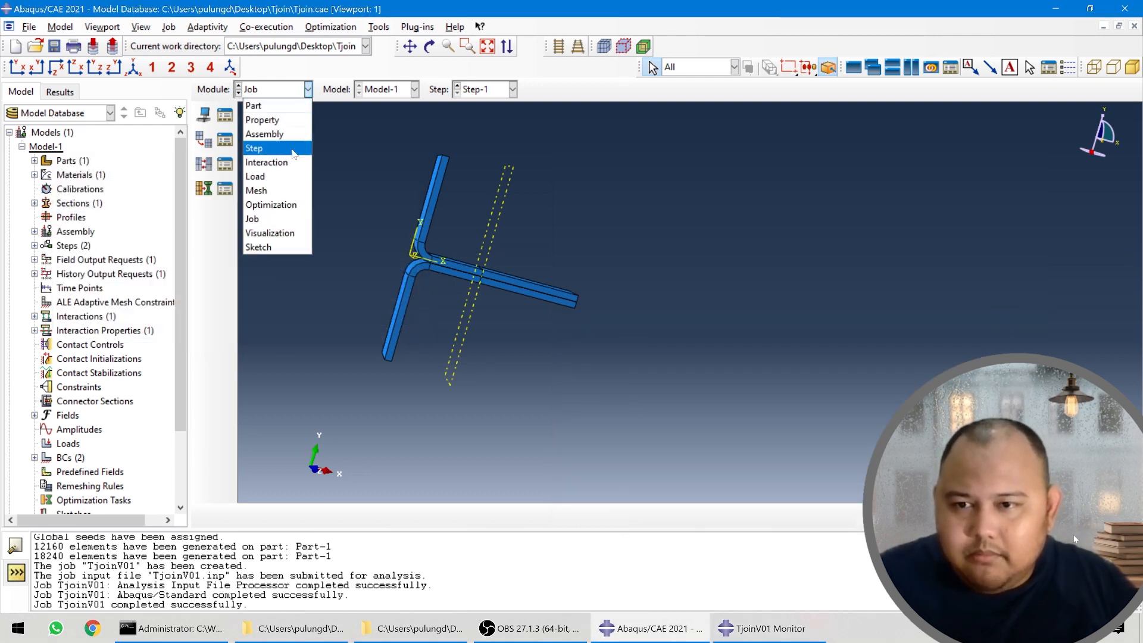
{"action": "left_click", "coordinate": [253, 148]}
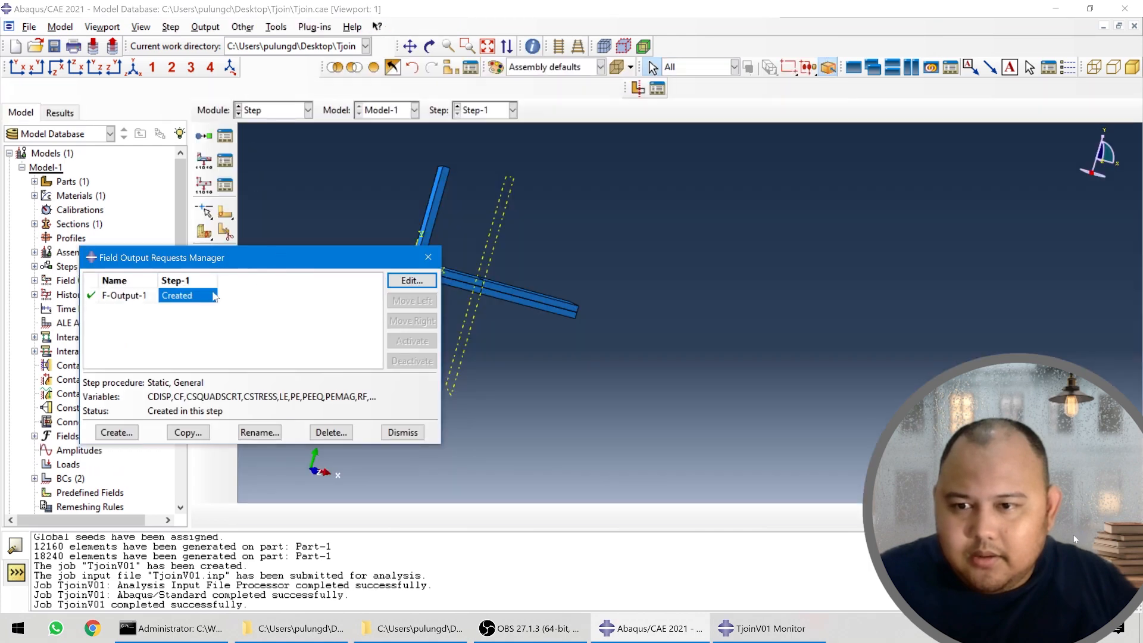
{"action": "left_click", "coordinate": [225, 136]}
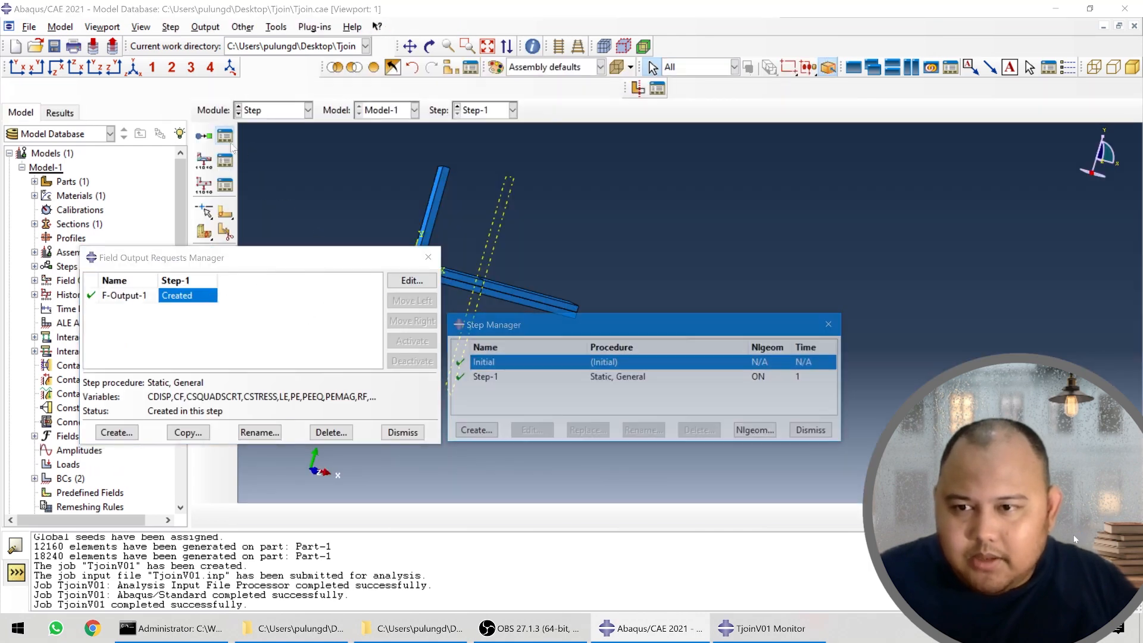
{"action": "double_click", "coordinate": [718, 376]}
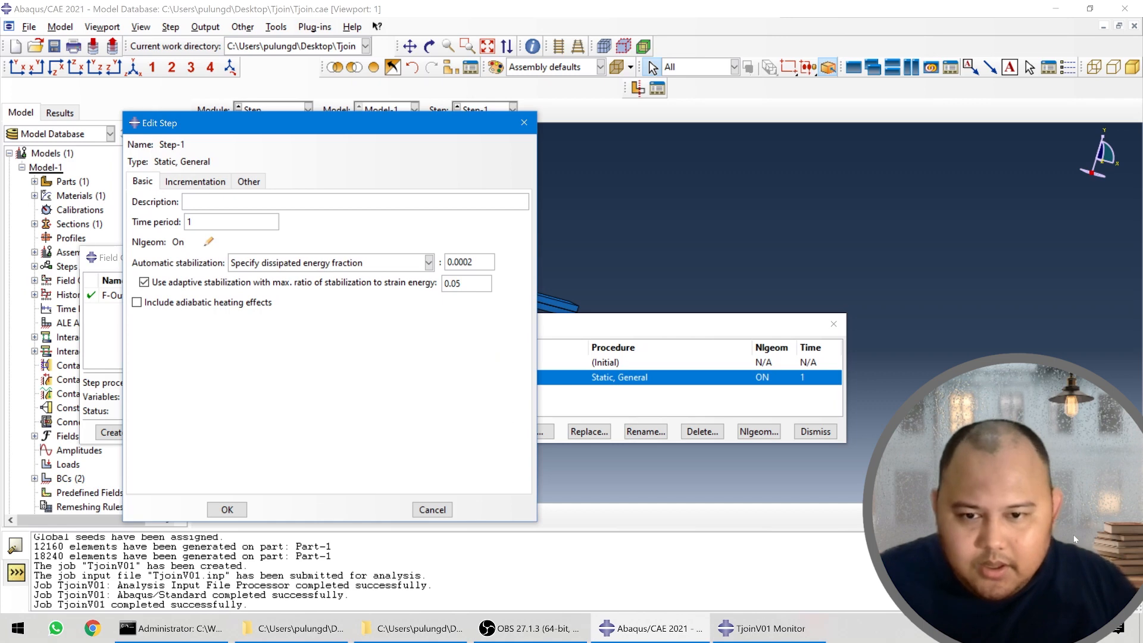
{"action": "left_click", "coordinate": [195, 181]}
{"action": "double_click", "coordinate": [307, 254]}
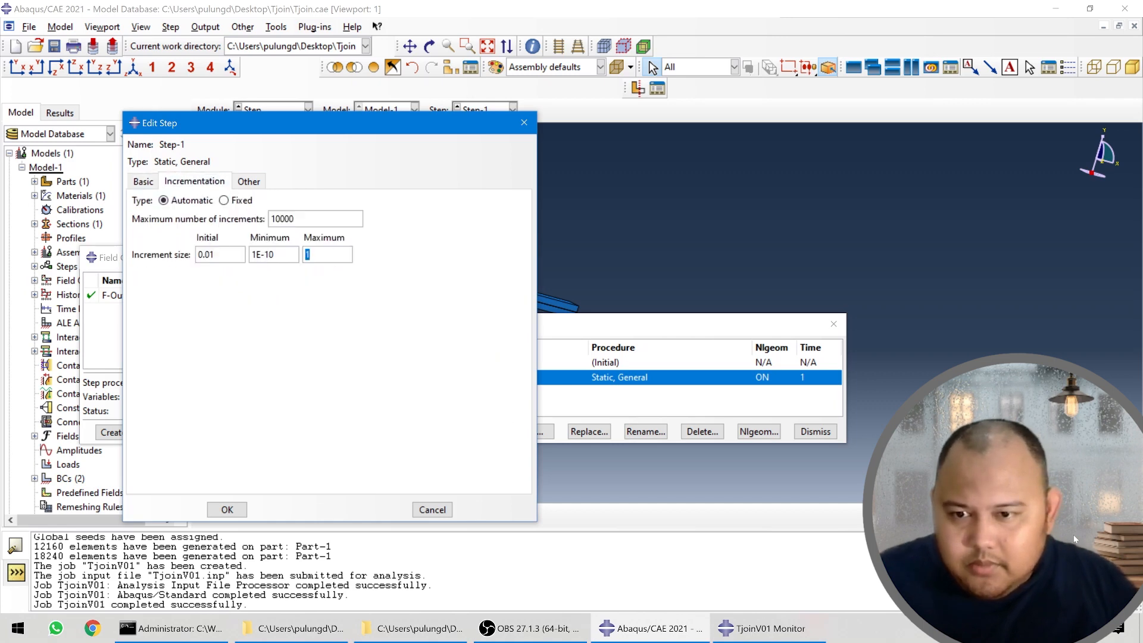
{"action": "type", "text": "0"}
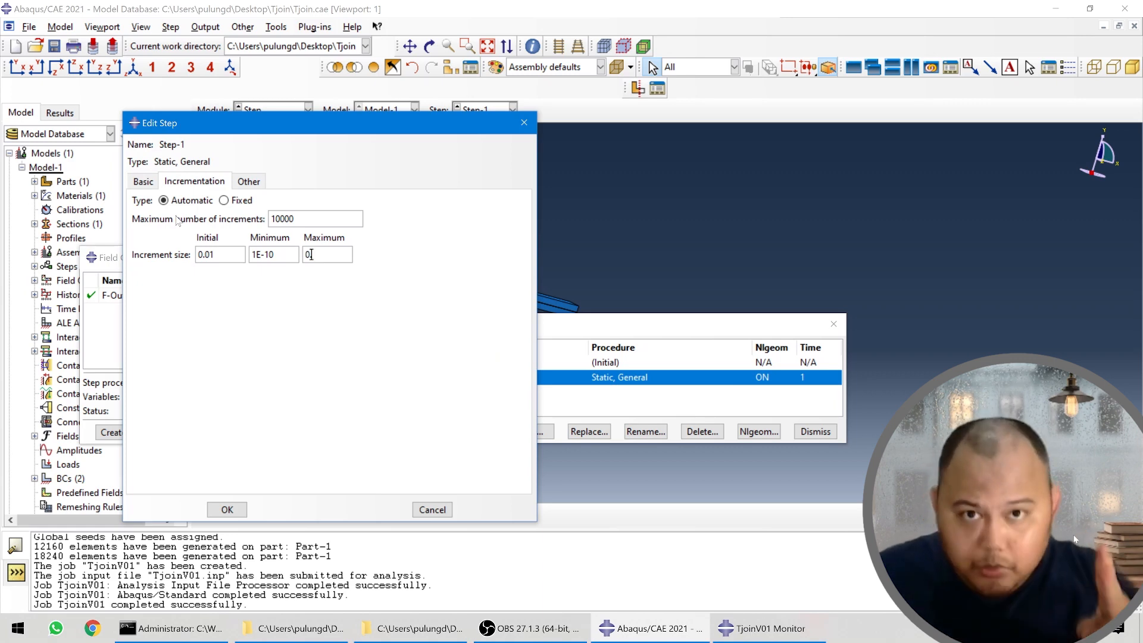
{"action": "type", "text": "."}
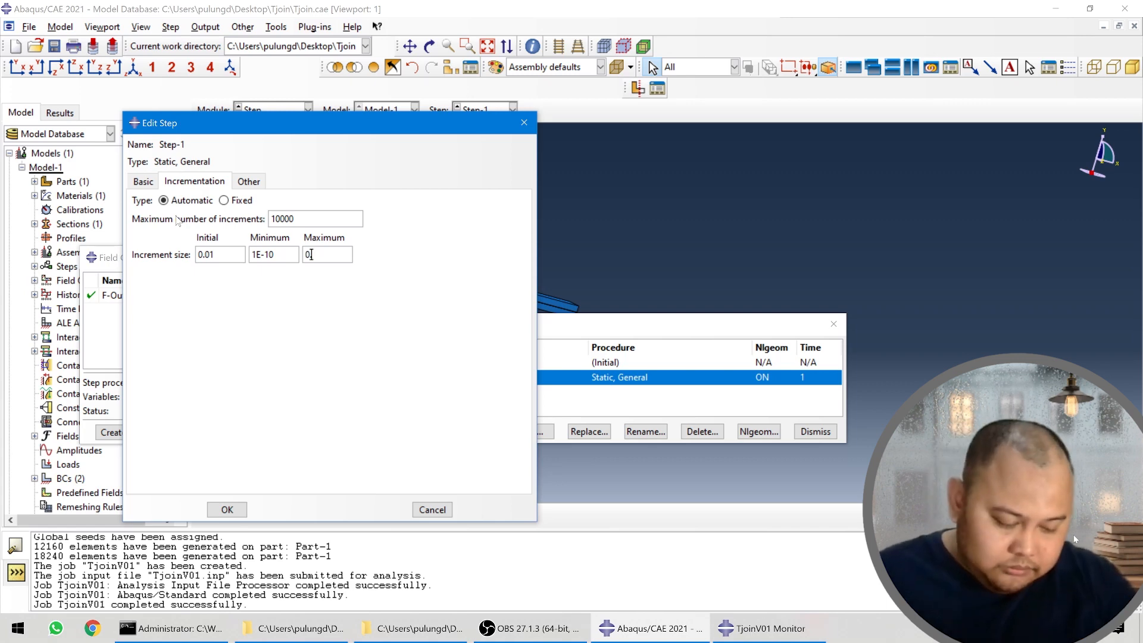
{"action": "type", "text": "05"}
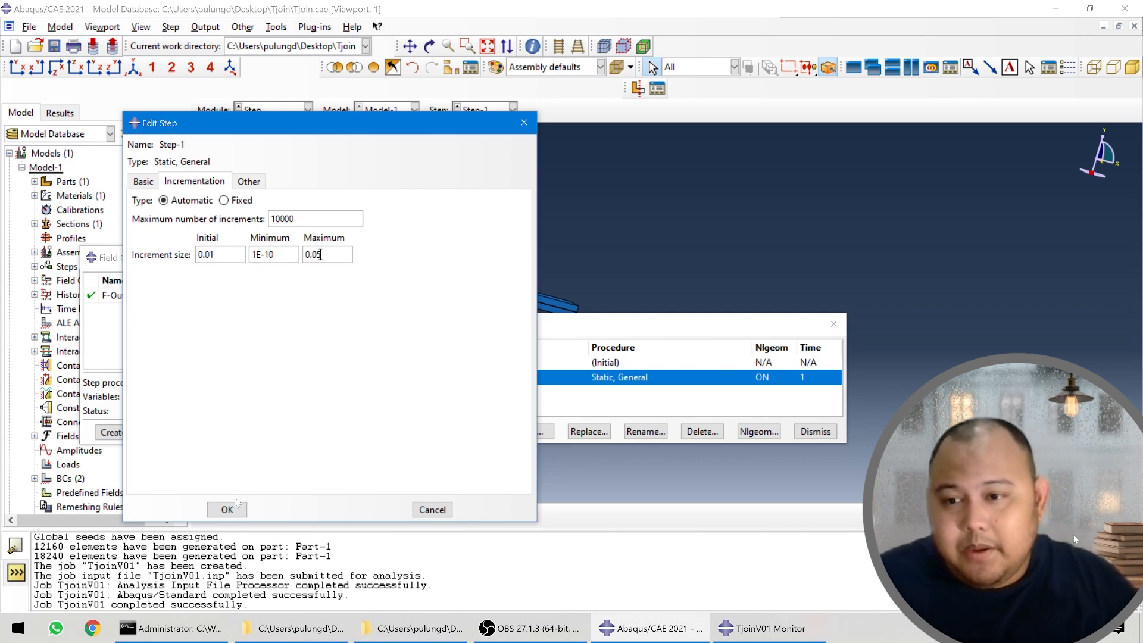
{"action": "left_click", "coordinate": [227, 510]}
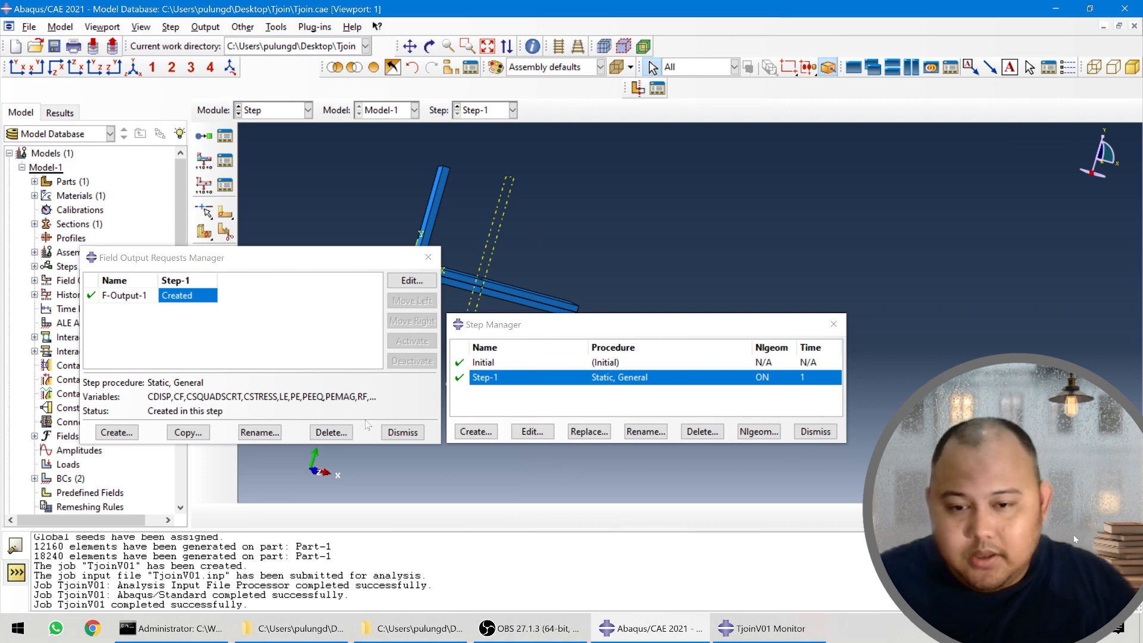
{"action": "left_click", "coordinate": [403, 433]}
{"action": "left_click", "coordinate": [816, 431]}
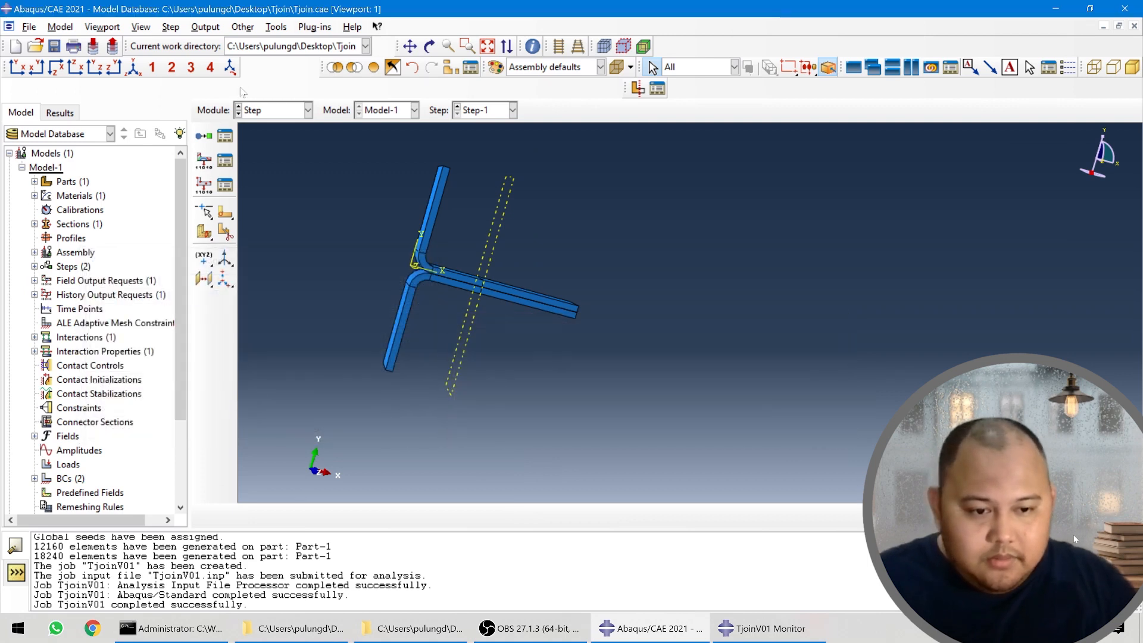
{"action": "left_click", "coordinate": [278, 110]}
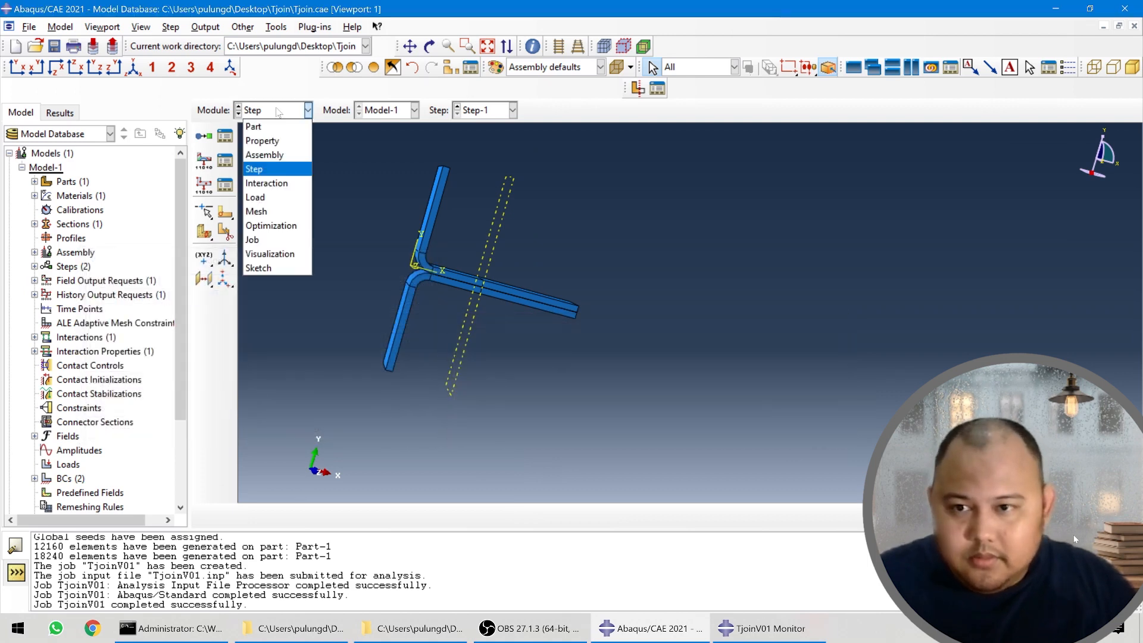
{"action": "left_click", "coordinate": [271, 241]}
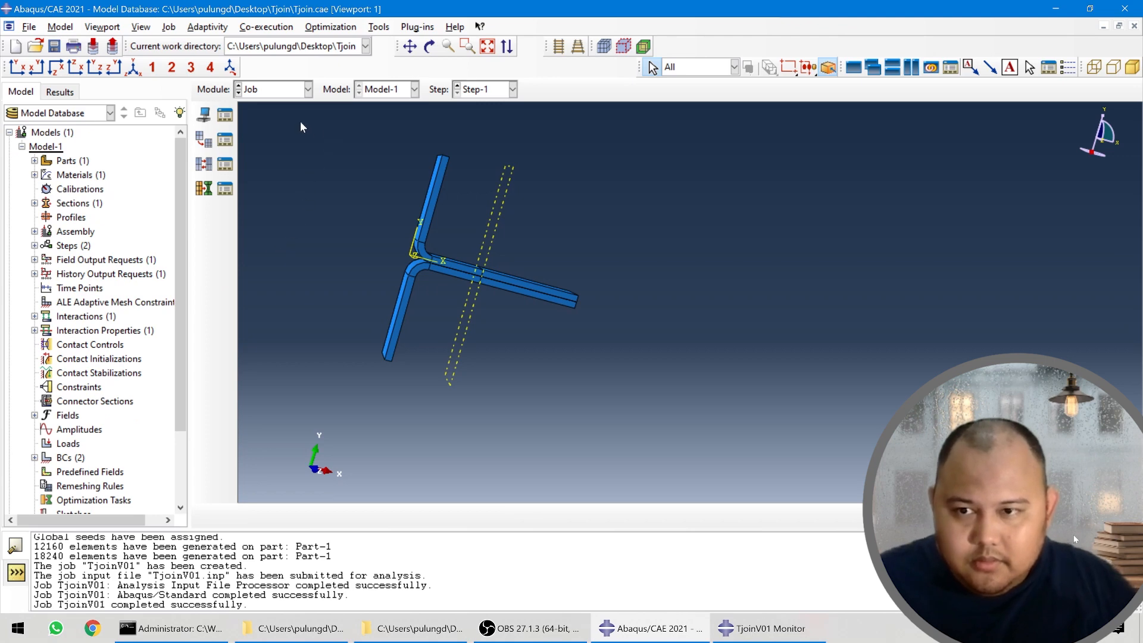
{"action": "left_click", "coordinate": [276, 93]}
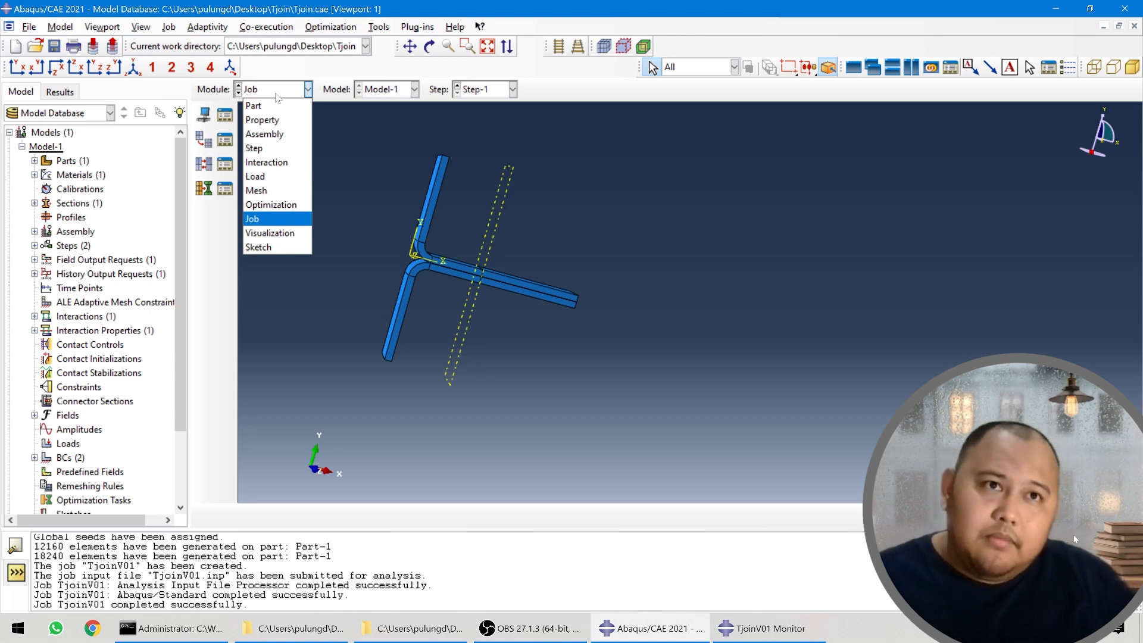
{"action": "left_click", "coordinate": [358, 161]}
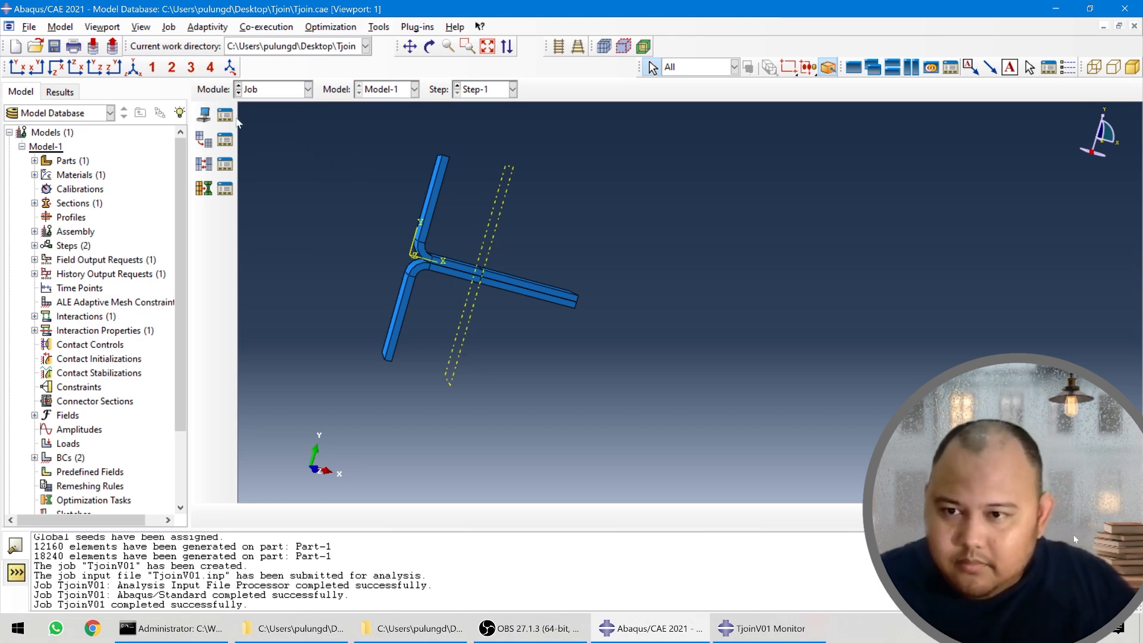
{"action": "left_click", "coordinate": [271, 89]}
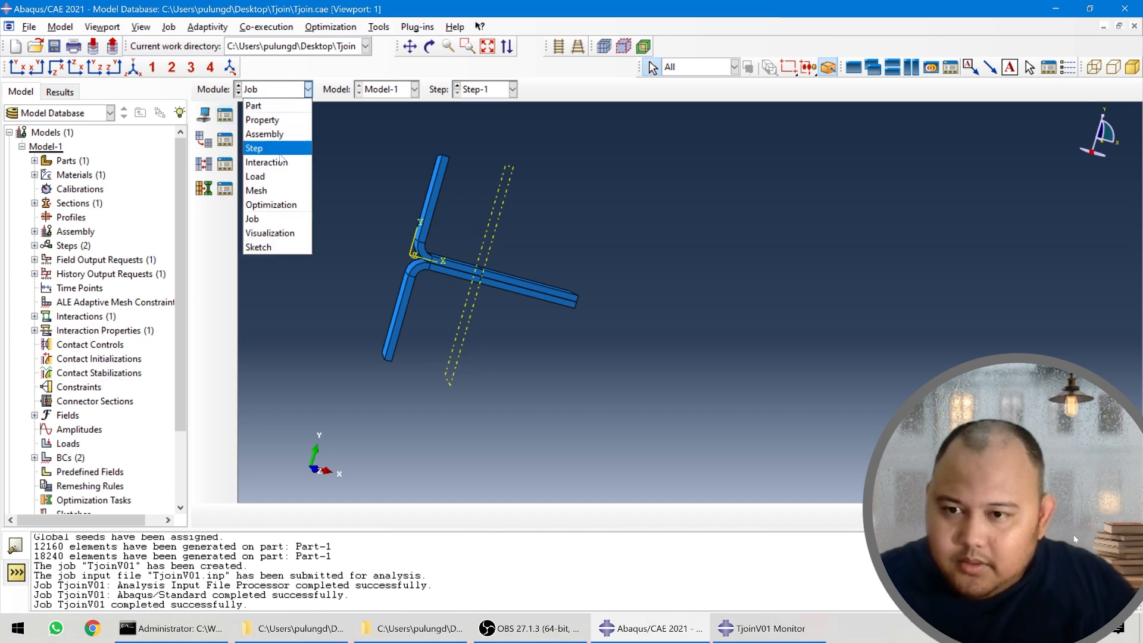
{"action": "left_click", "coordinate": [278, 176]}
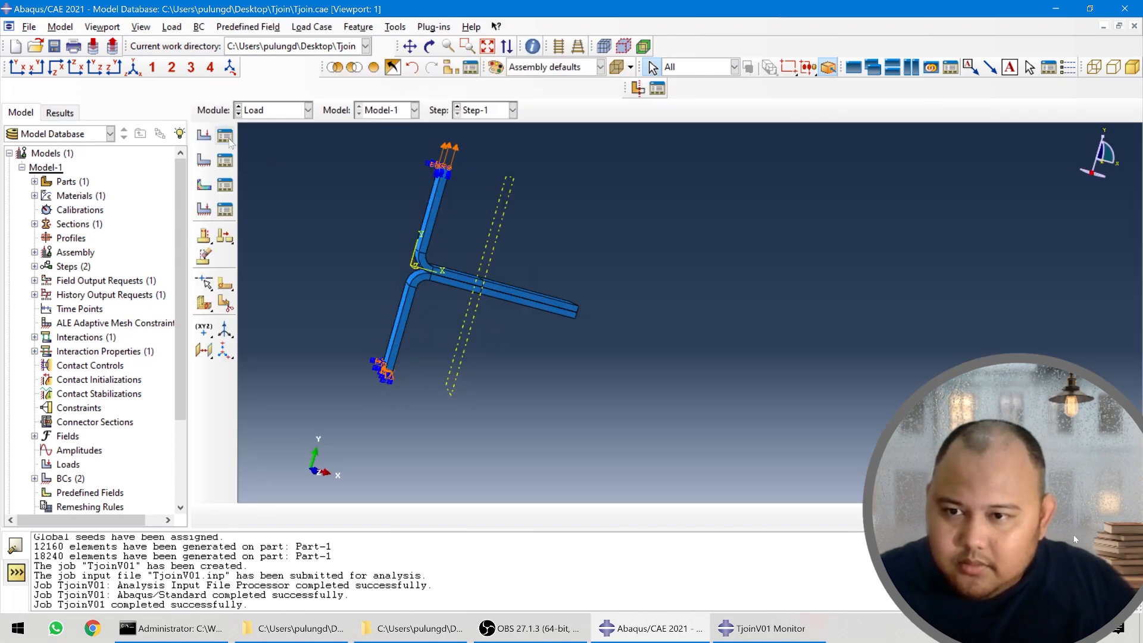
- Return to the Job module, examine the final increments and their time increment sizes in the TjoinV01 monitor, and close the job manager
{"action": "left_click", "coordinate": [277, 109]}
{"action": "left_click", "coordinate": [265, 235]}
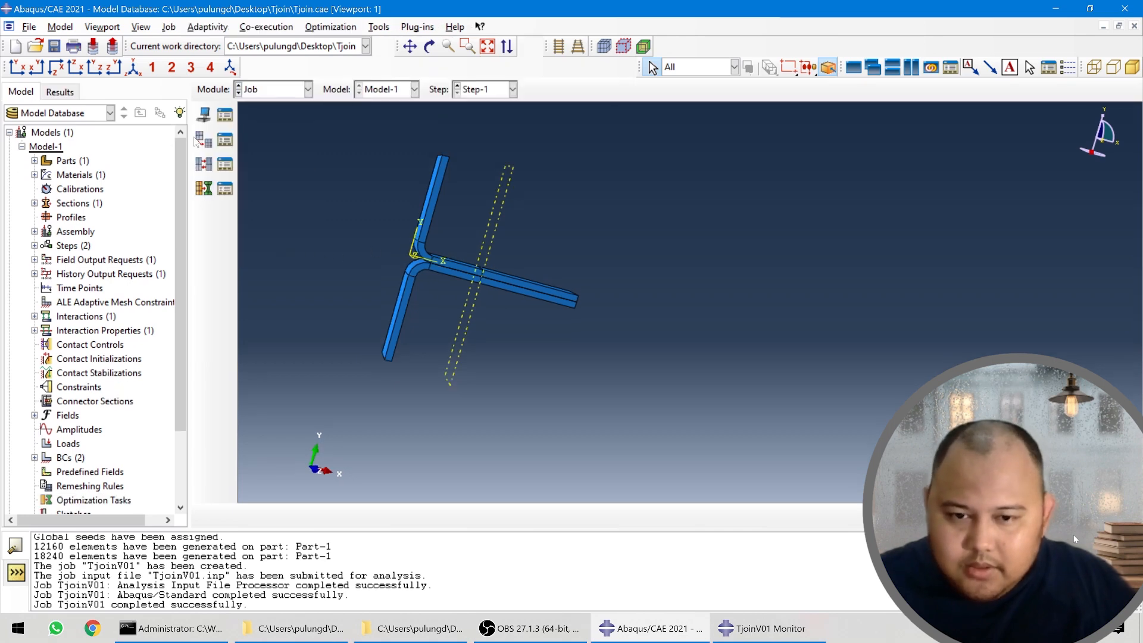
{"action": "left_click", "coordinate": [225, 114]}
{"action": "double_click", "coordinate": [327, 213]}
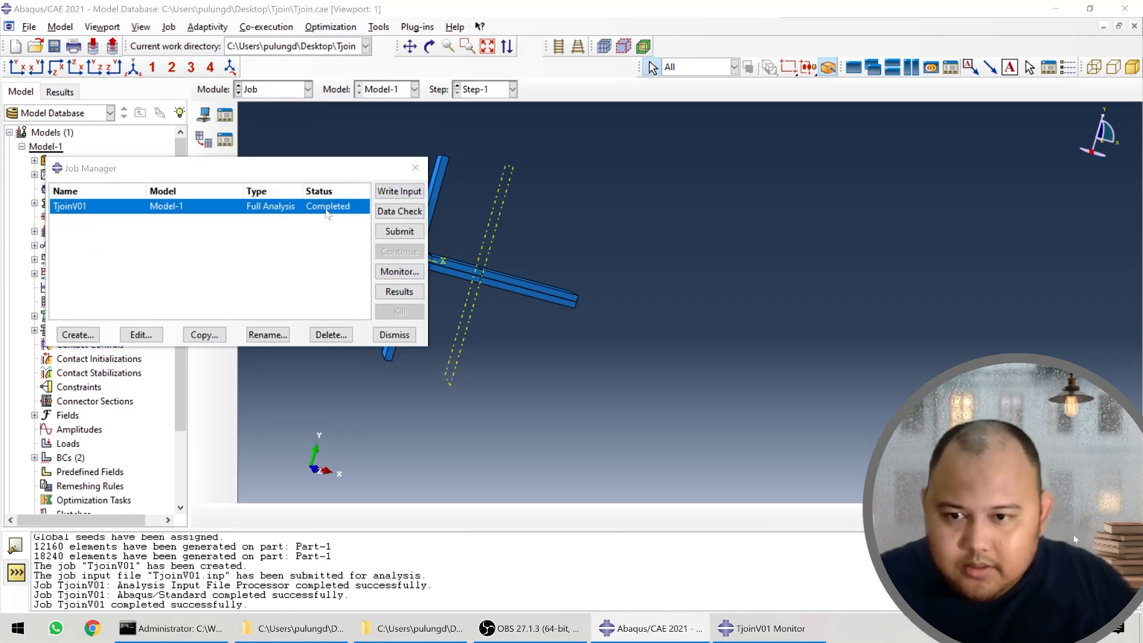
{"action": "left_click", "coordinate": [349, 472]}
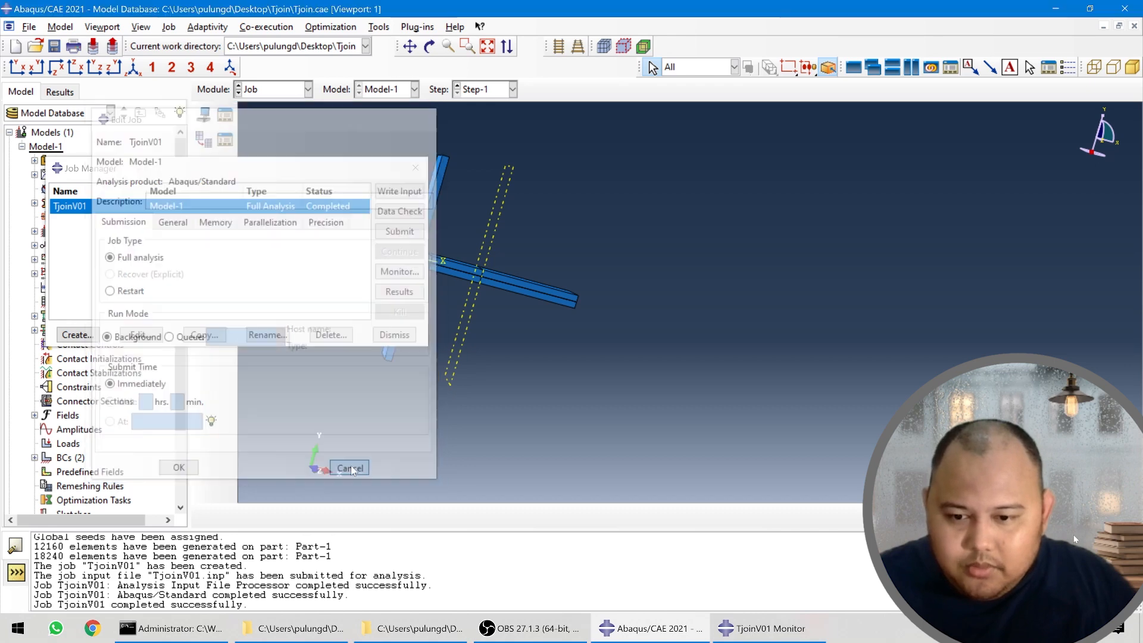
{"action": "left_click", "coordinate": [399, 271]}
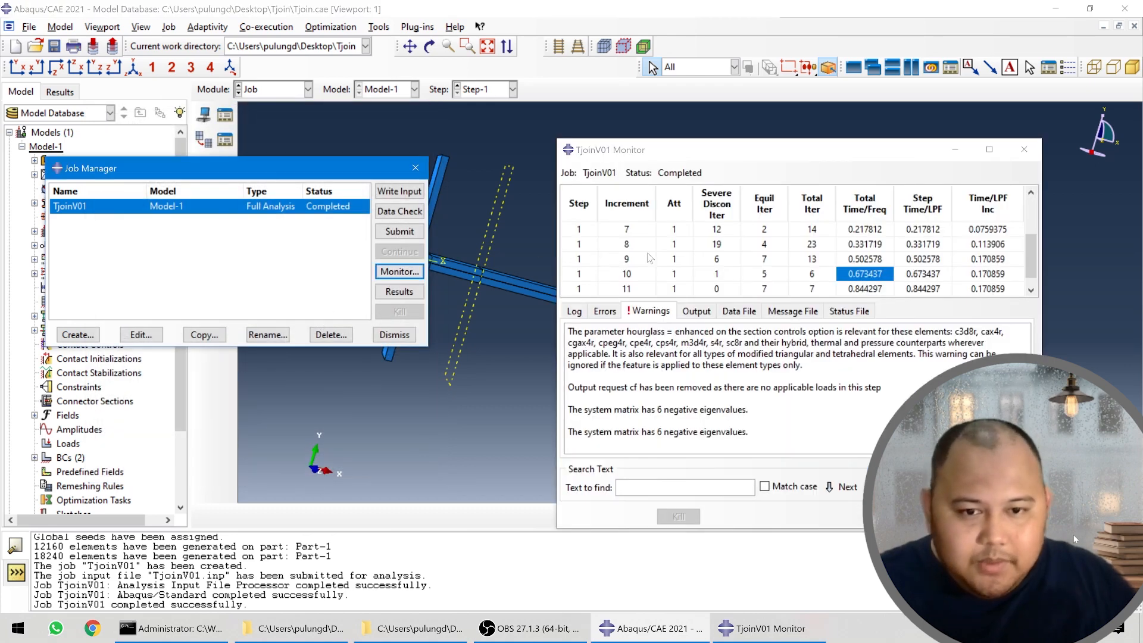
{"action": "scroll", "coordinate": [651, 258], "scroll_direction": "down", "scroll_amount": 1}
{"action": "left_click", "coordinate": [624, 290]}
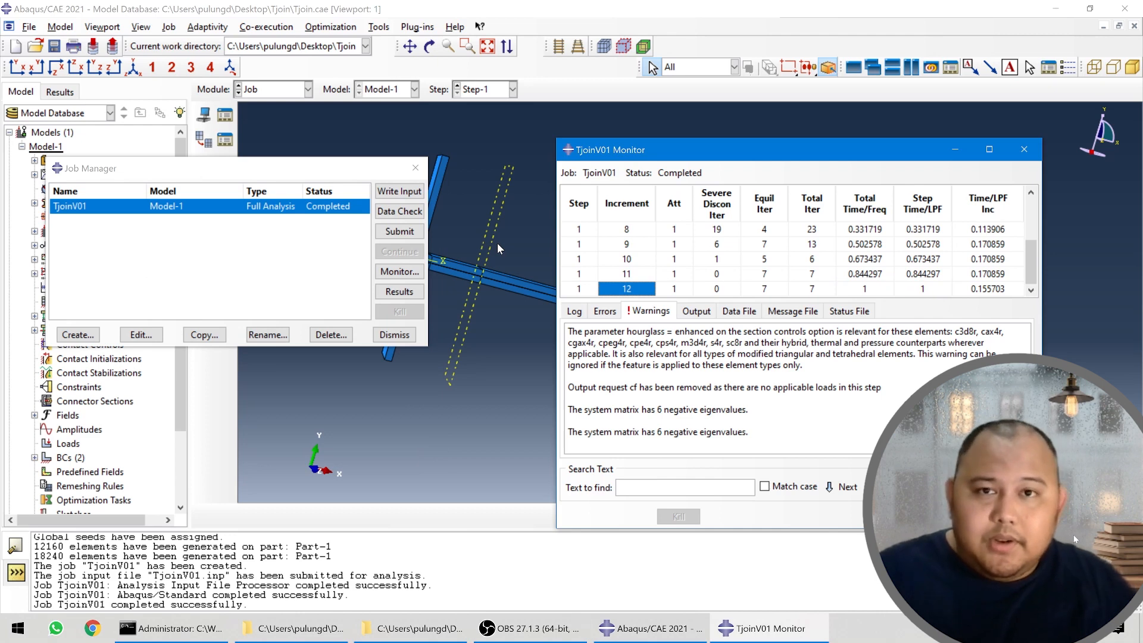
{"action": "left_click", "coordinate": [985, 245]}
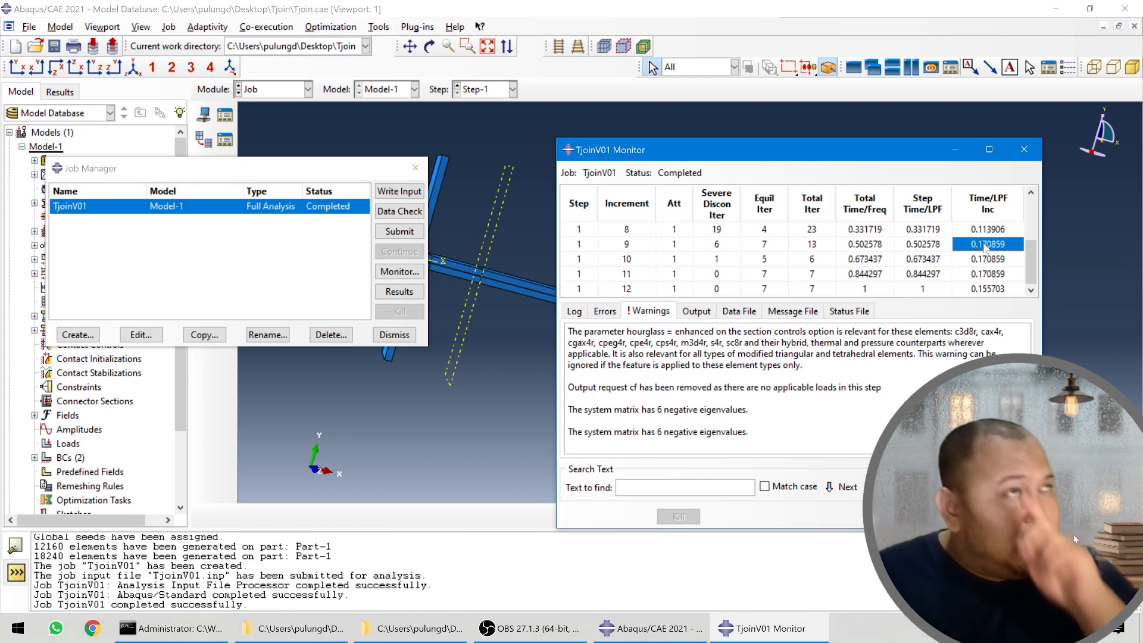
{"action": "left_click", "coordinate": [393, 335]}
- In the Step module, set Step-1's initial increment size to 0.001 and its maximum increment size to 0.01
{"action": "left_click", "coordinate": [280, 89]}
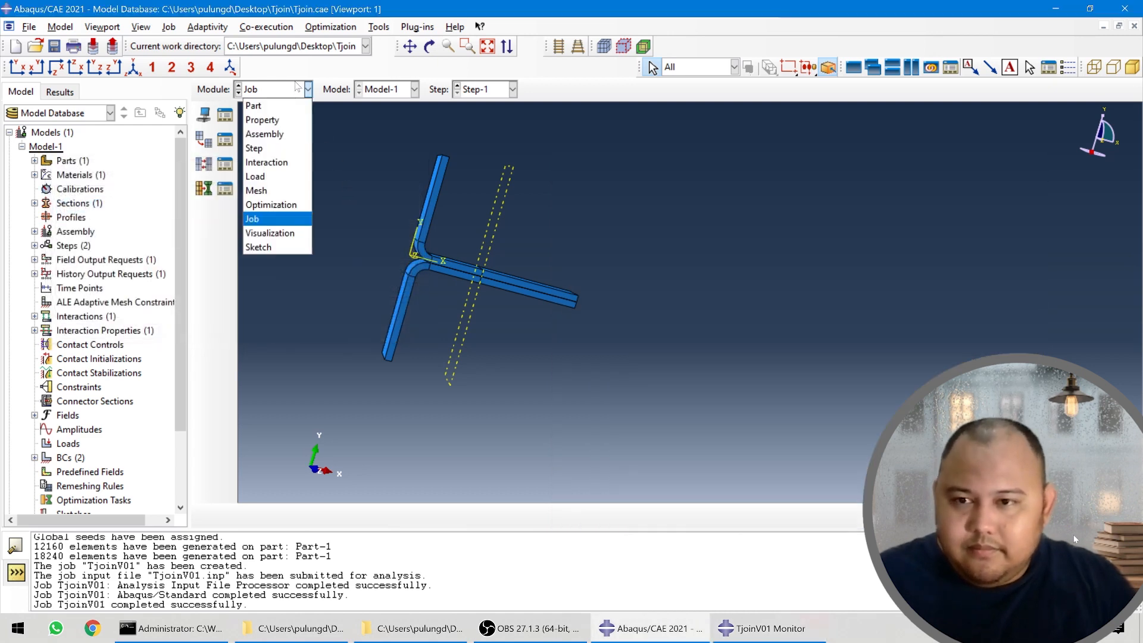
{"action": "left_click", "coordinate": [277, 158]}
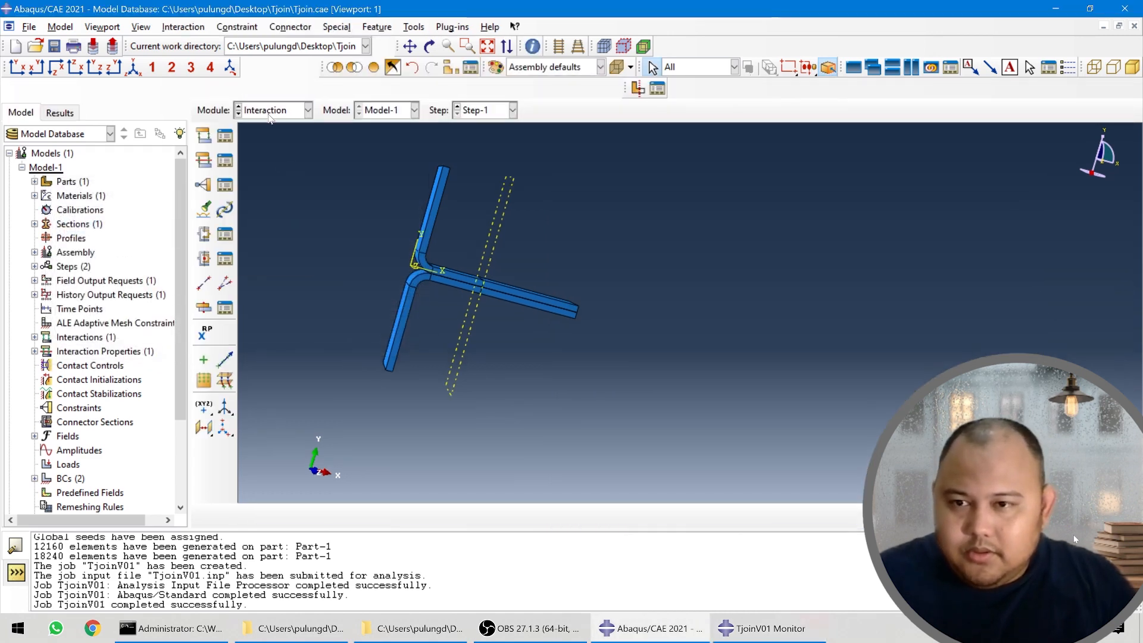
{"action": "left_click", "coordinate": [271, 116]}
{"action": "left_click", "coordinate": [265, 170]}
{"action": "left_click", "coordinate": [224, 136]}
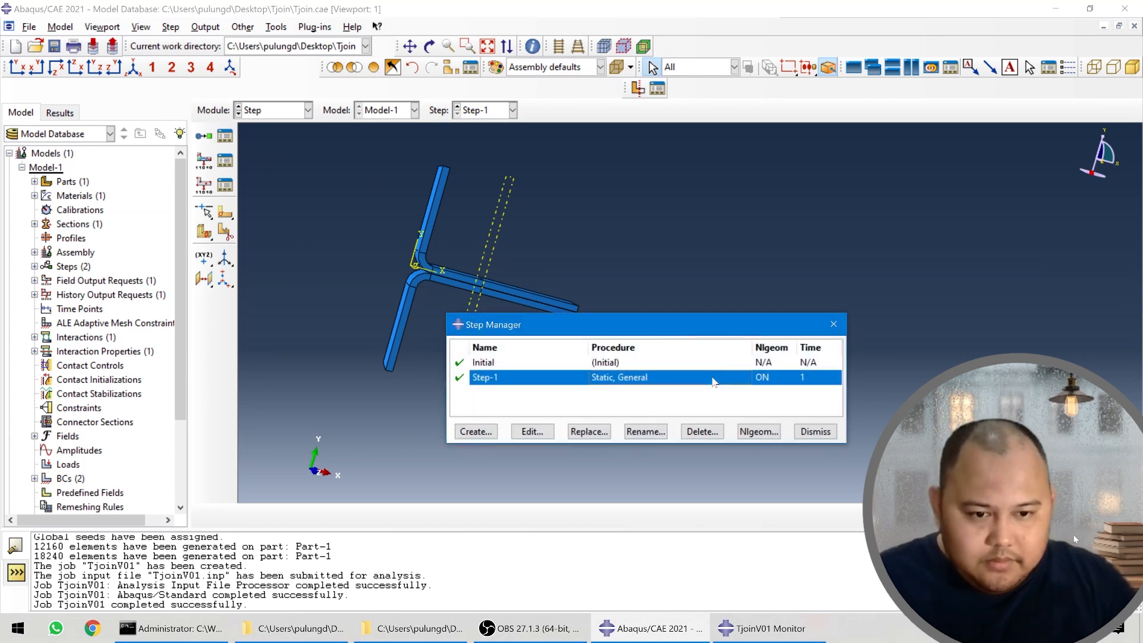
{"action": "double_click", "coordinate": [716, 382]}
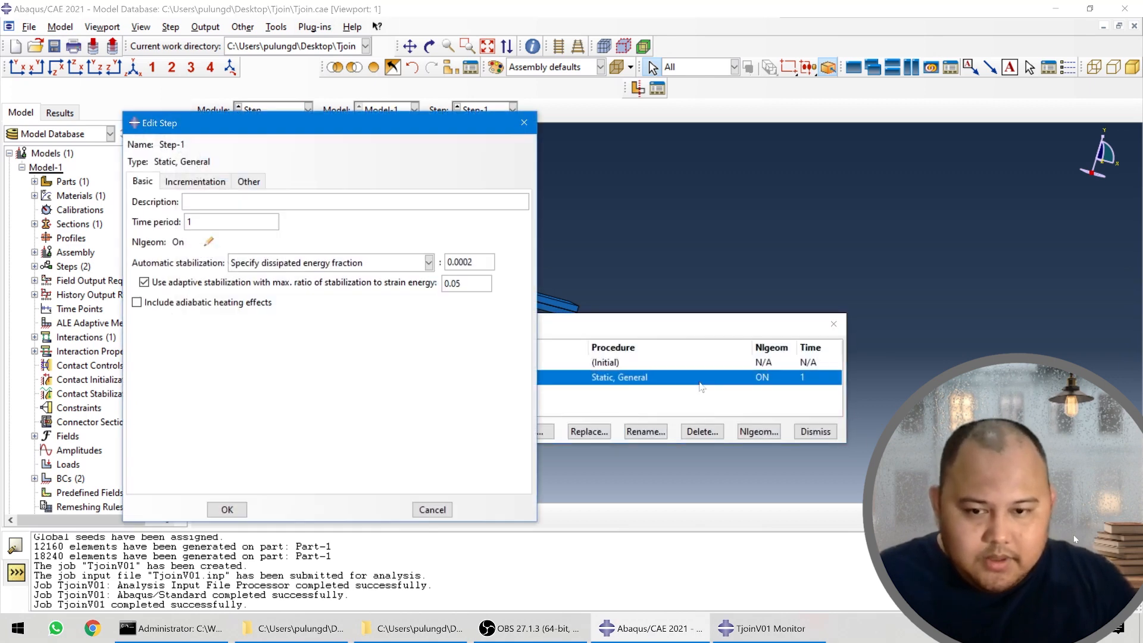
{"action": "left_click", "coordinate": [203, 182]}
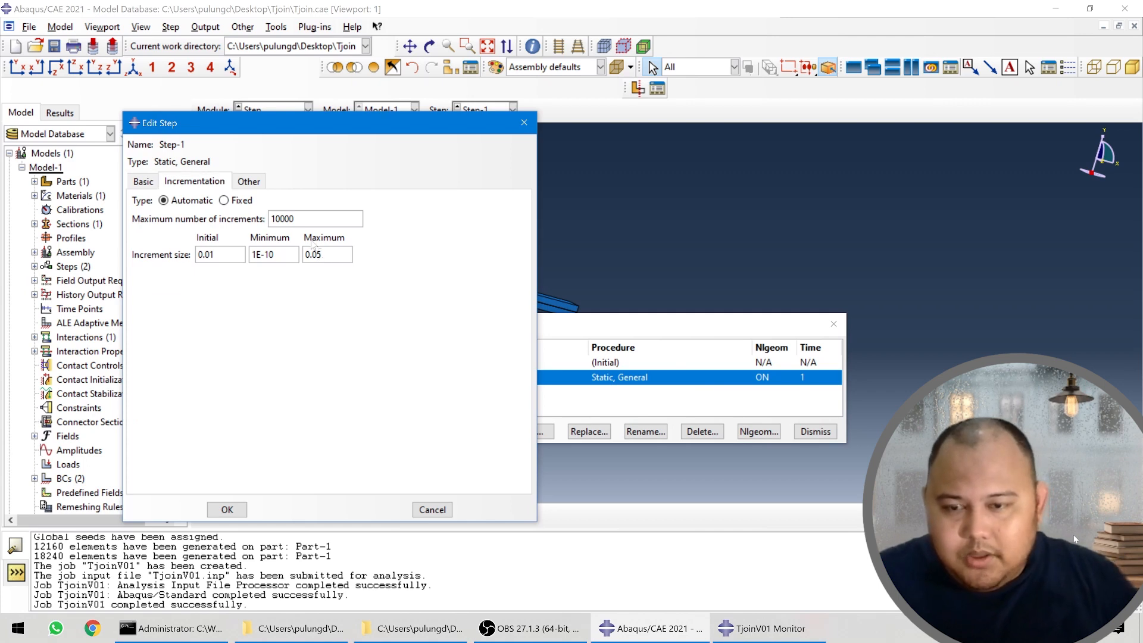
{"action": "key", "text": "BackSpace"}
{"action": "type", "text": "1"}
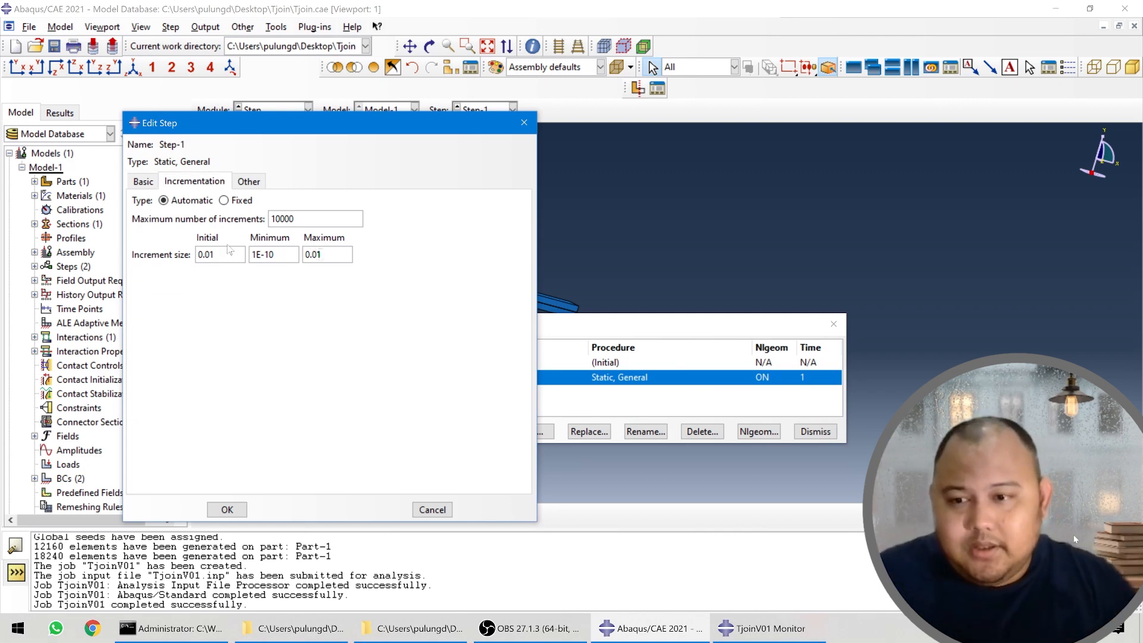
{"action": "left_click", "coordinate": [209, 254]}
{"action": "type", "text": "0"}
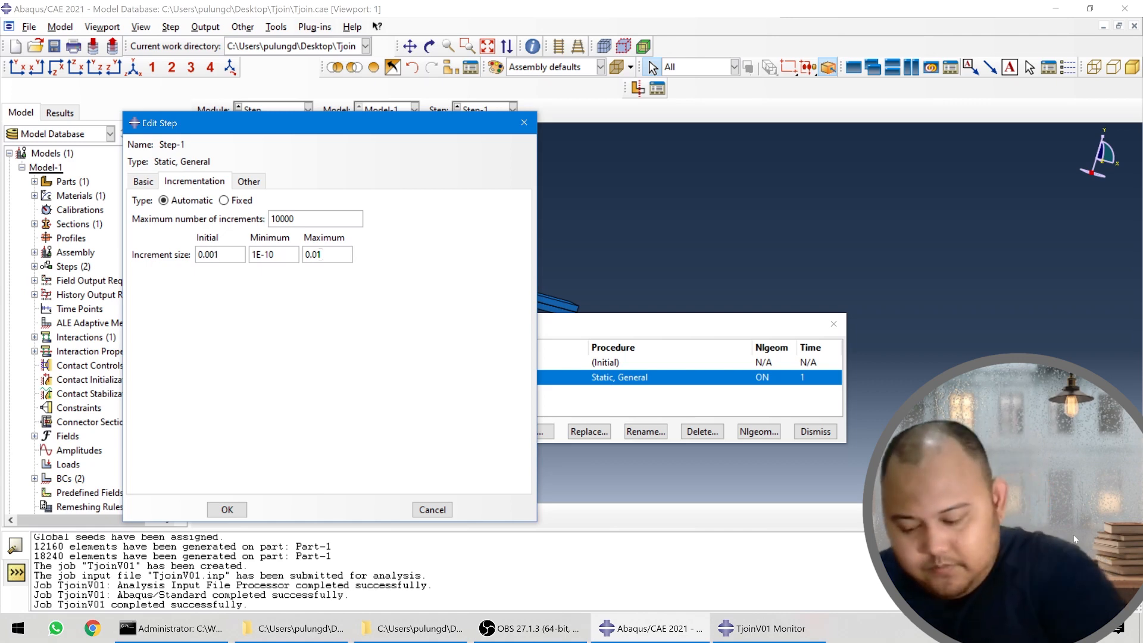
{"action": "left_click", "coordinate": [227, 510]}
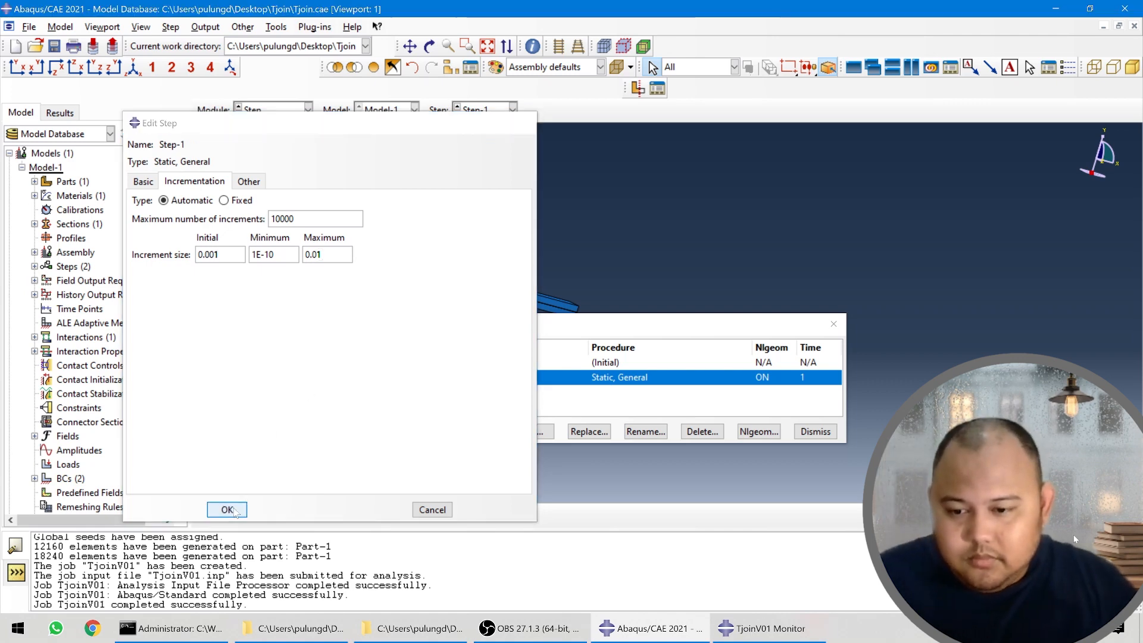
- Check the output frequency of field output request F-Output-1, and close the field output and step managers
{"action": "left_click", "coordinate": [225, 136]}
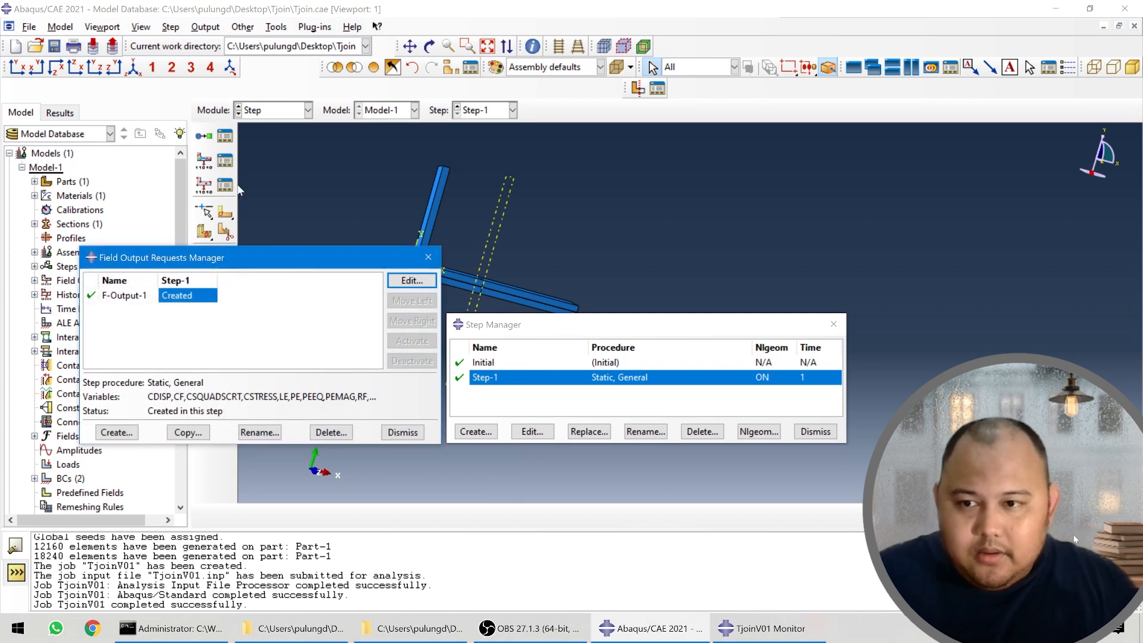
{"action": "double_click", "coordinate": [200, 297]}
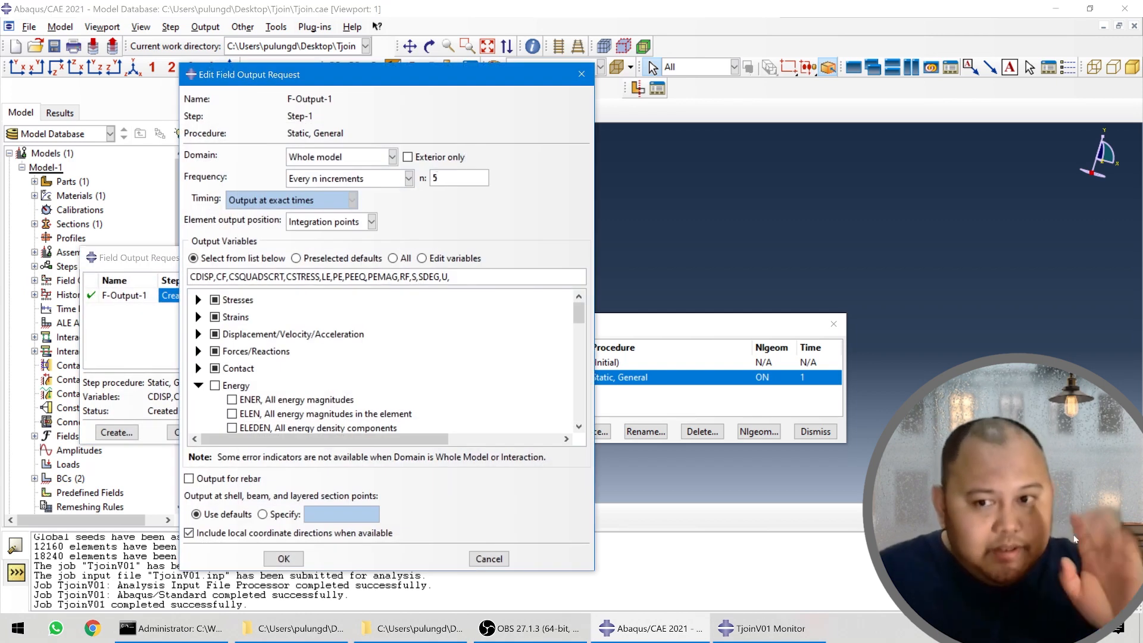
{"action": "left_click", "coordinate": [284, 558]}
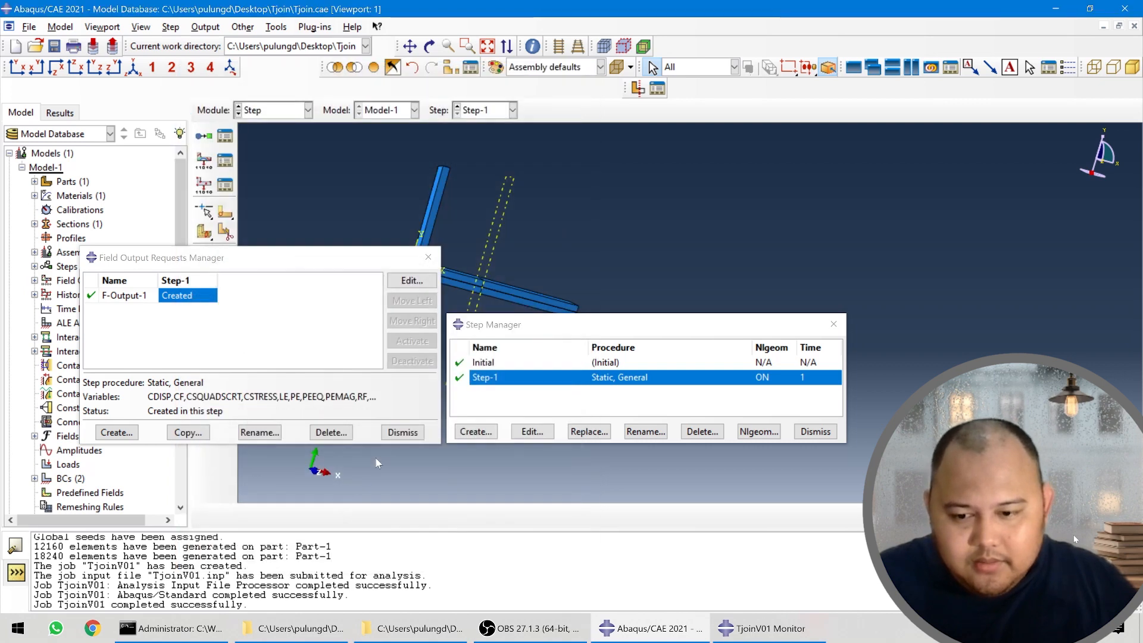
{"action": "left_click", "coordinate": [403, 432]}
{"action": "left_click", "coordinate": [815, 431]}
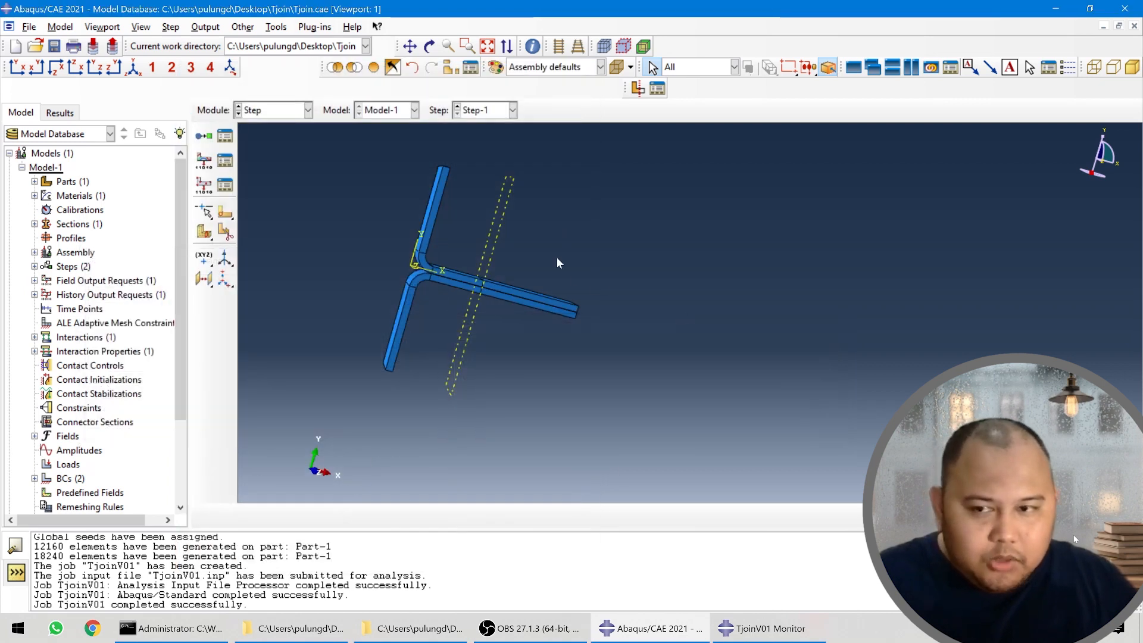
- In the Interaction module, set the cohesive stiffness coefficients Knn, Kss and Ktt of IntProp-1 to 200 and close the property manager
{"action": "left_click", "coordinate": [293, 111]}
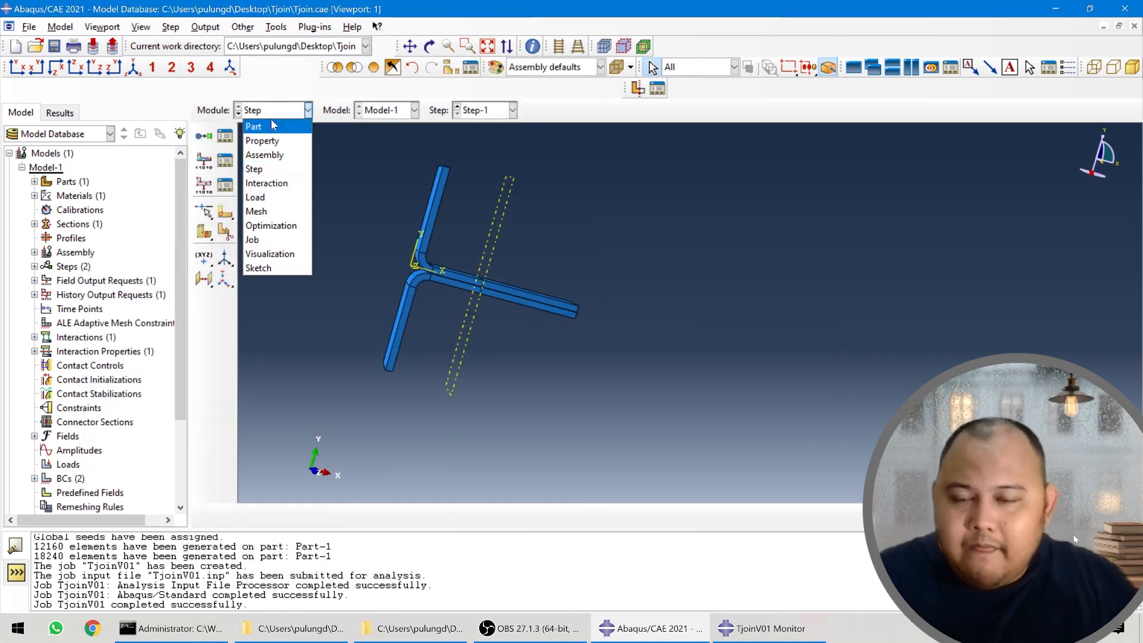
{"action": "left_click", "coordinate": [275, 183]}
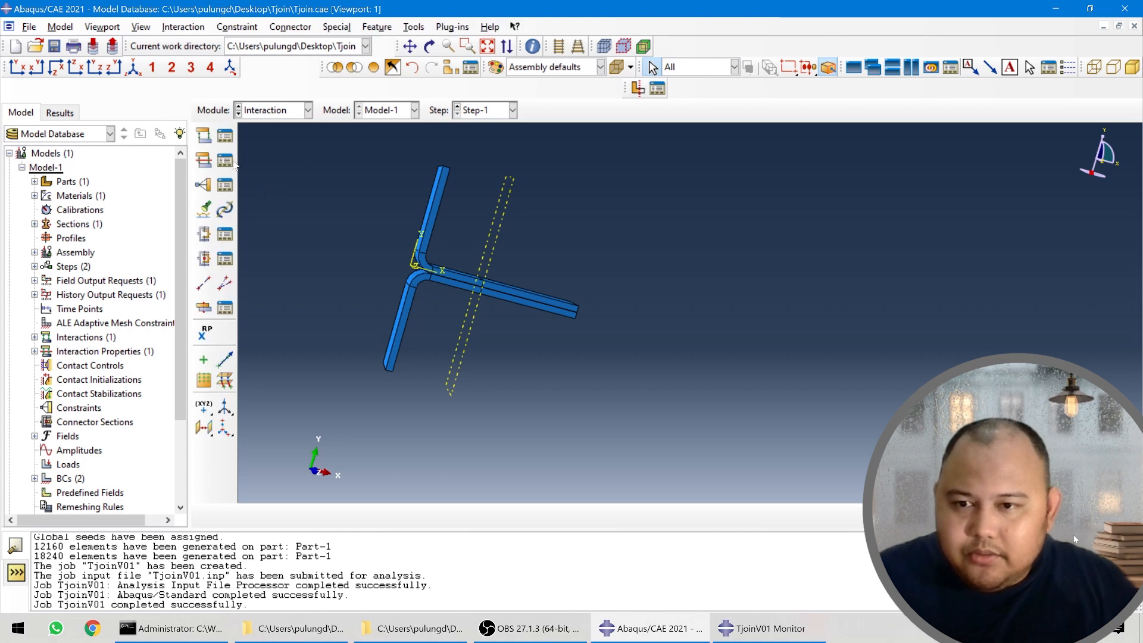
{"action": "left_click", "coordinate": [225, 160]}
{"action": "double_click", "coordinate": [219, 326]}
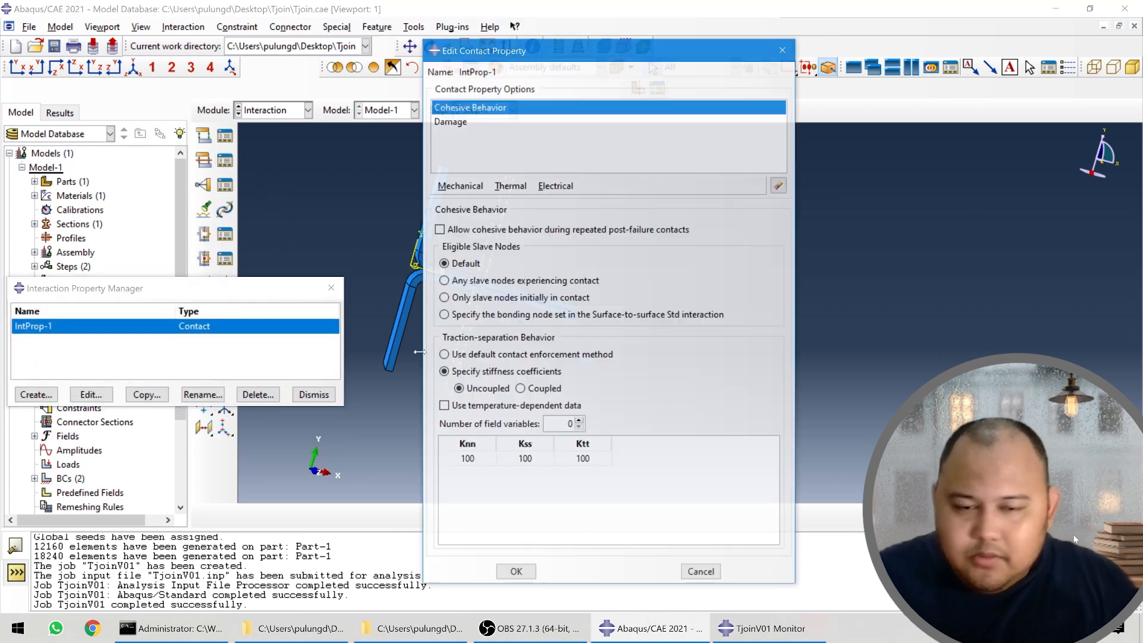
{"action": "double_click", "coordinate": [468, 461]}
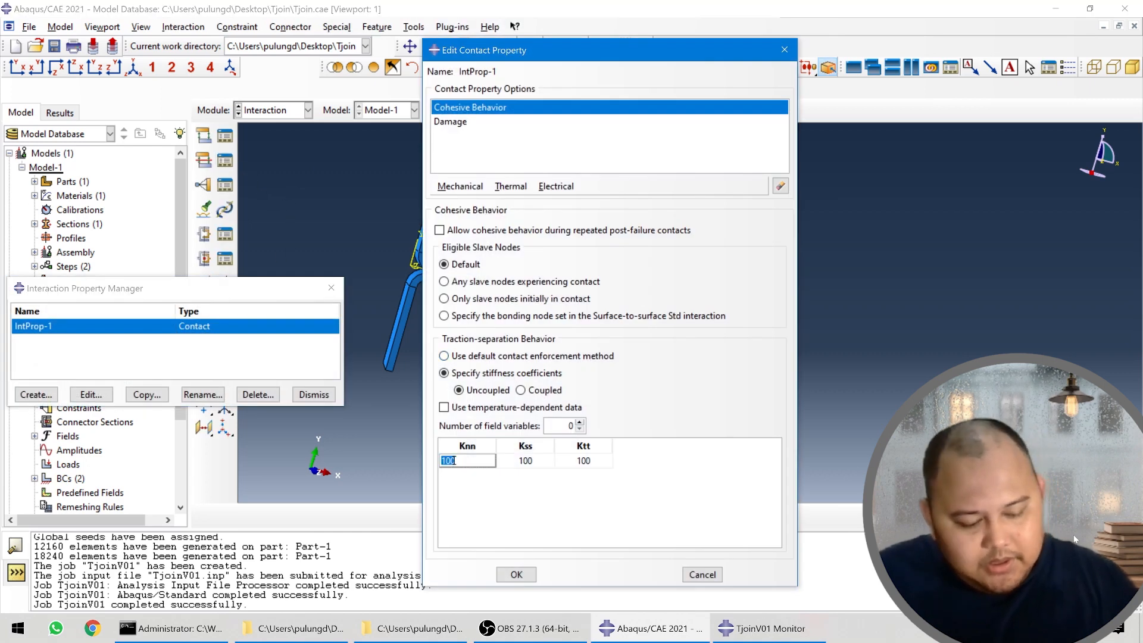
{"action": "type", "text": "400"}
{"action": "key", "text": "Tab"}
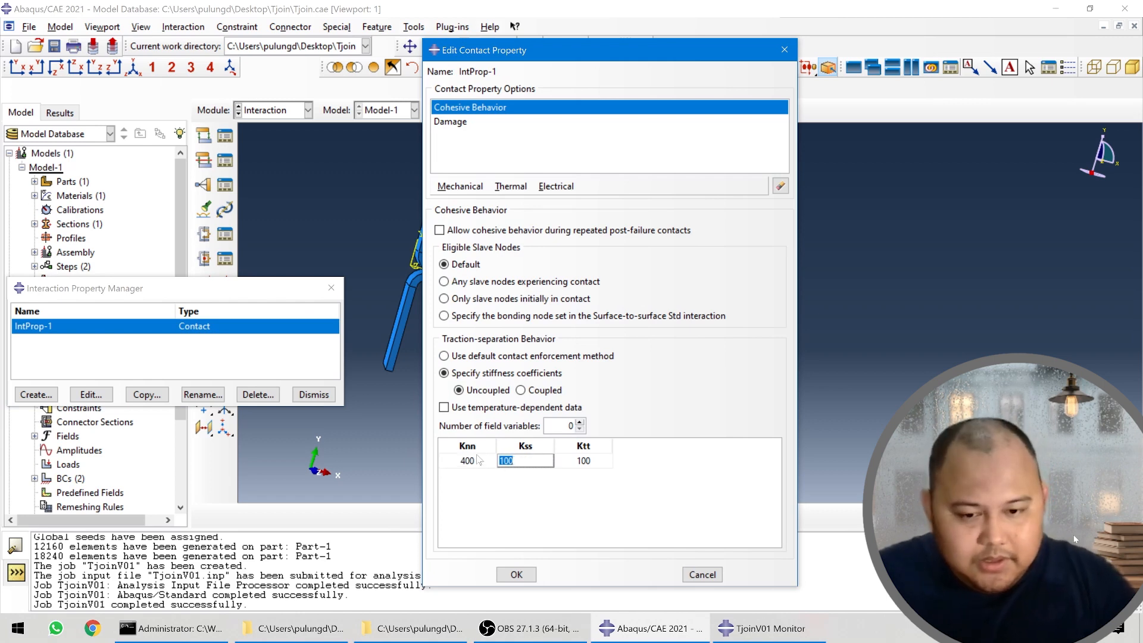
{"action": "left_click", "coordinate": [477, 456]}
{"action": "type", "text": "200"}
{"action": "key", "text": "Tab"}
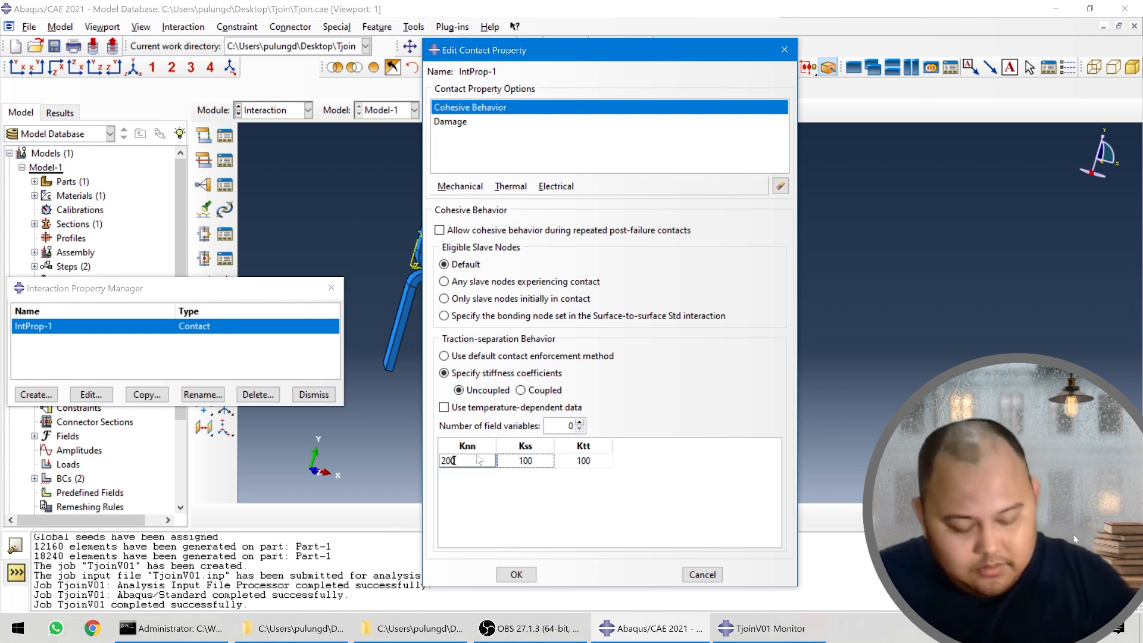
{"action": "type", "text": "200"}
{"action": "key", "text": "Tab"}
{"action": "type", "text": "200"}
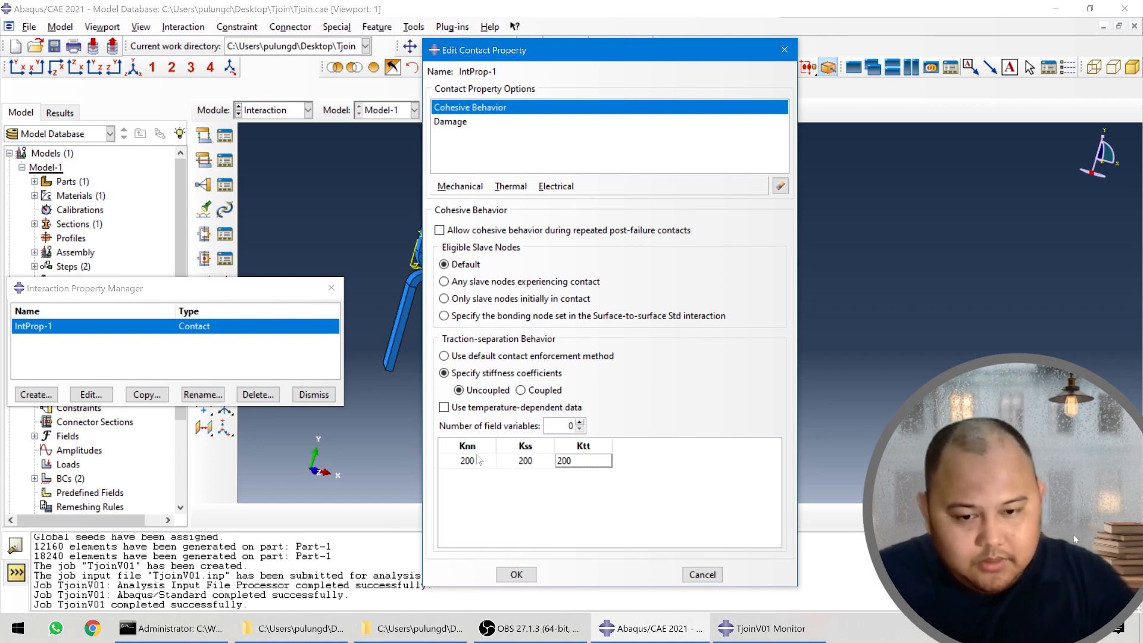
{"action": "left_click", "coordinate": [517, 574]}
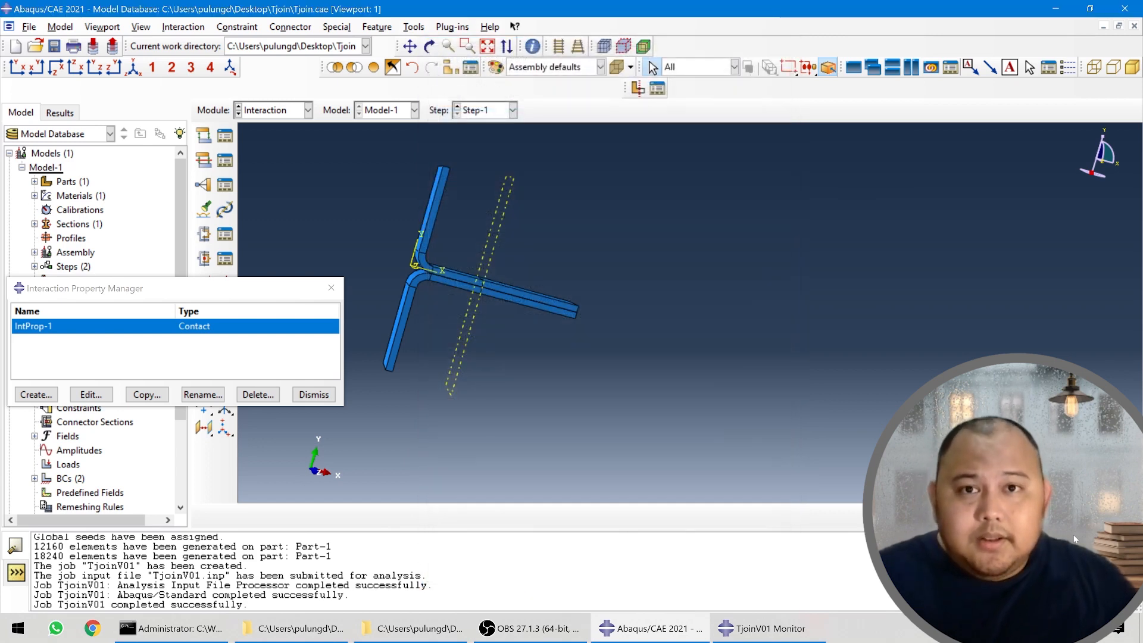
{"action": "left_click", "coordinate": [314, 394]}
- Resubmit the TjoinV01 job from the Job module, overwriting its existing job files
{"action": "left_click", "coordinate": [290, 108]}
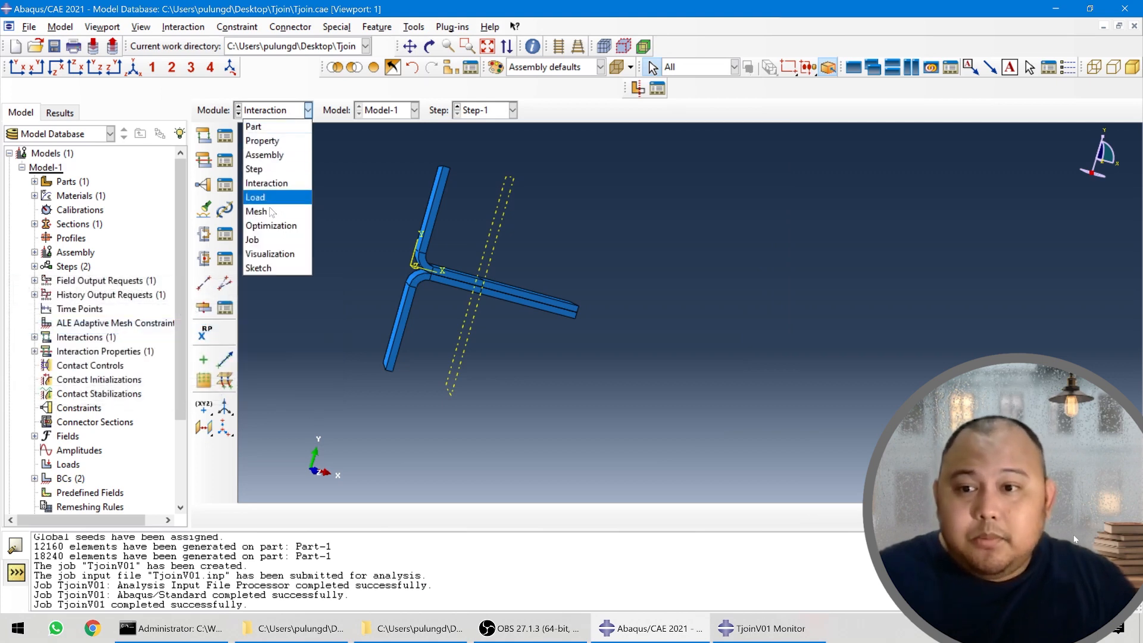
{"action": "left_click", "coordinate": [262, 243]}
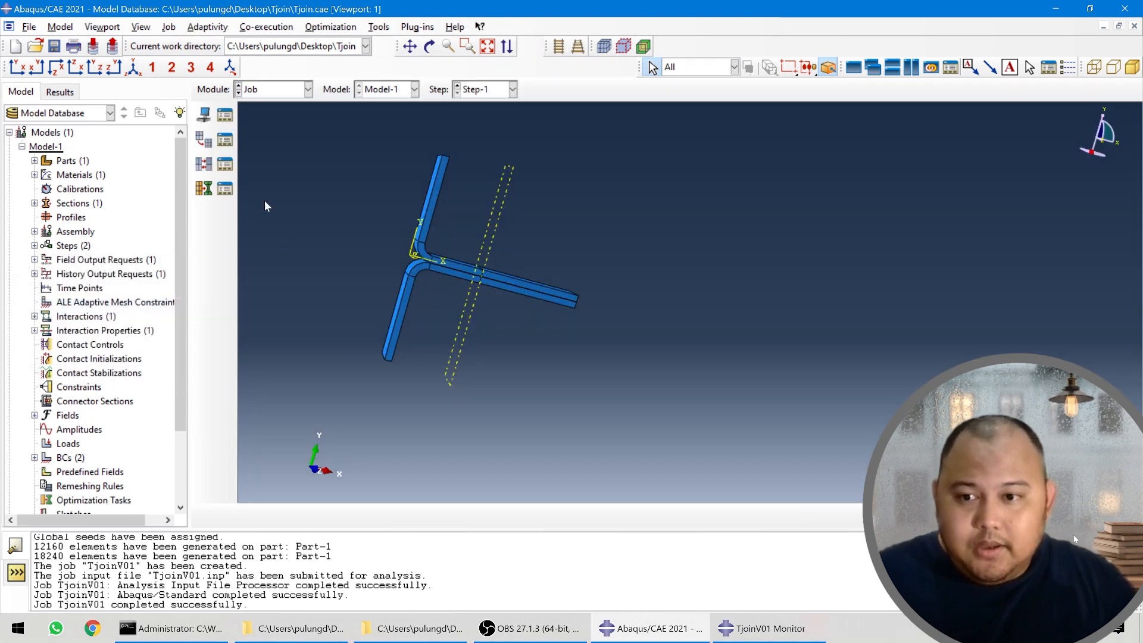
{"action": "left_click", "coordinate": [224, 114]}
{"action": "left_click", "coordinate": [399, 231]}
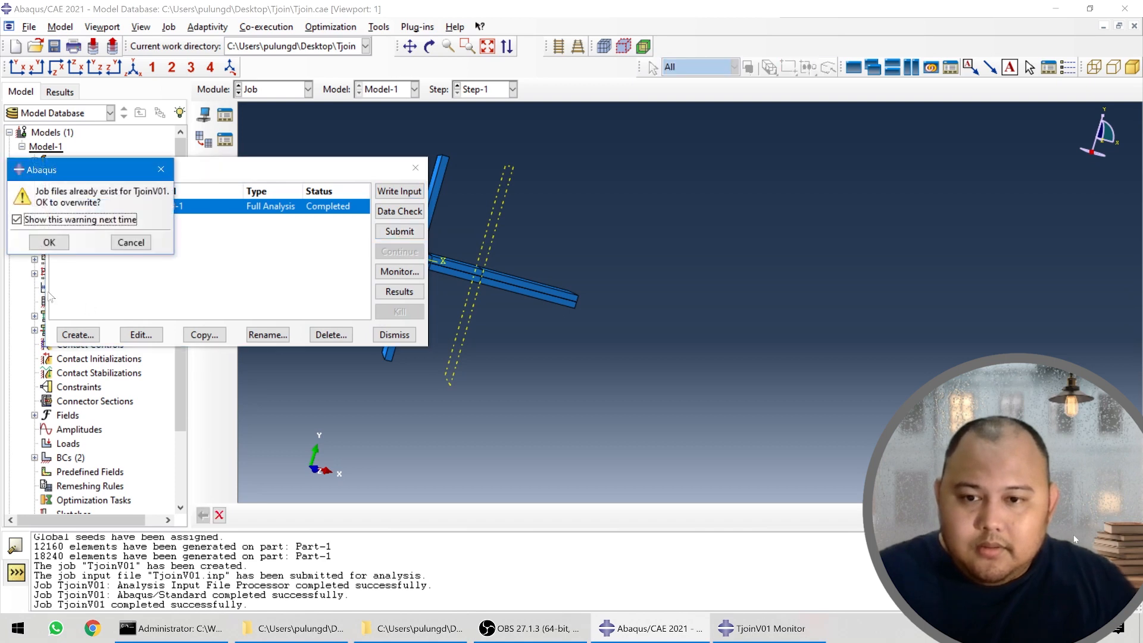
{"action": "left_click", "coordinate": [48, 244]}
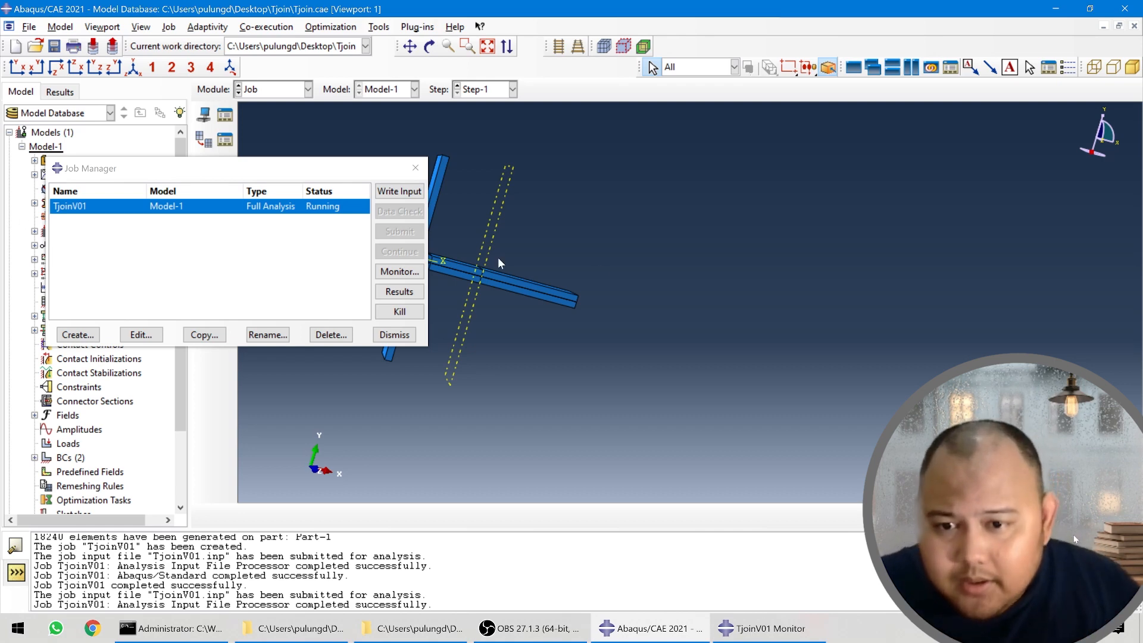
- Monitor the running TjoinV01 job, compare the solved increments with the ODB frames written, and close the job manager
{"action": "left_click", "coordinate": [399, 272]}
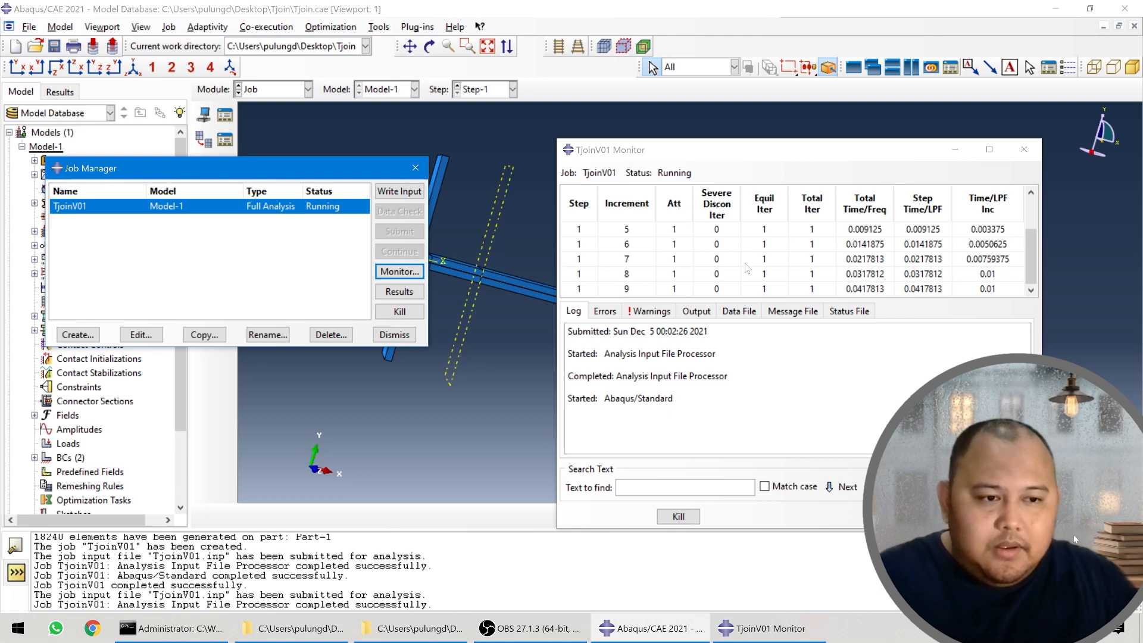
{"action": "left_click", "coordinate": [708, 313]}
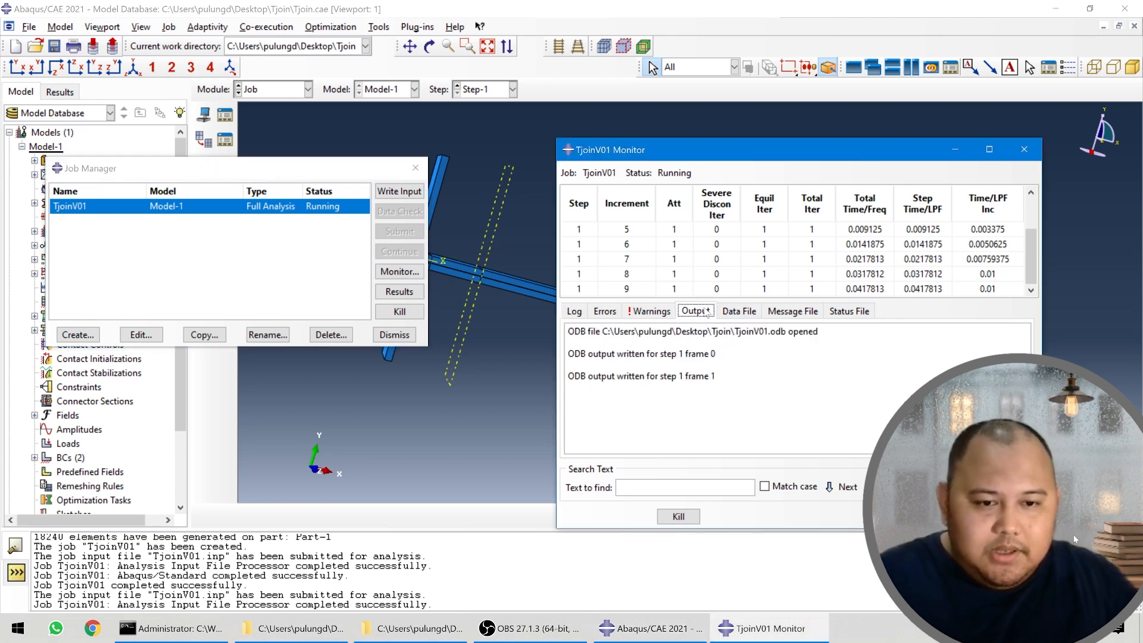
{"action": "left_click", "coordinate": [626, 230]}
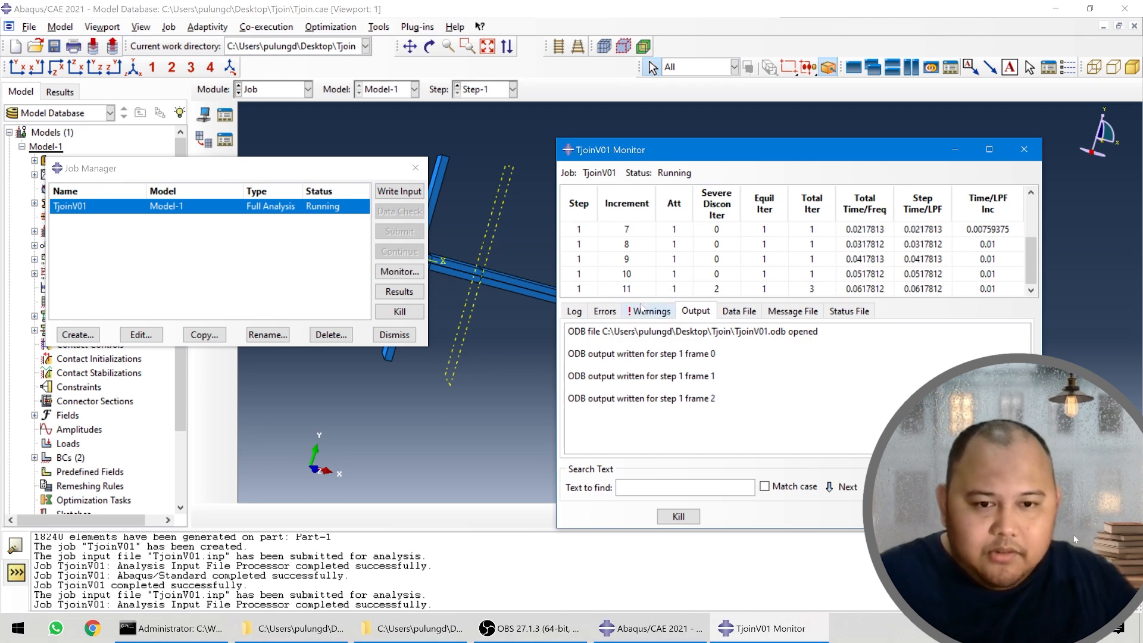
{"action": "left_click", "coordinate": [638, 275]}
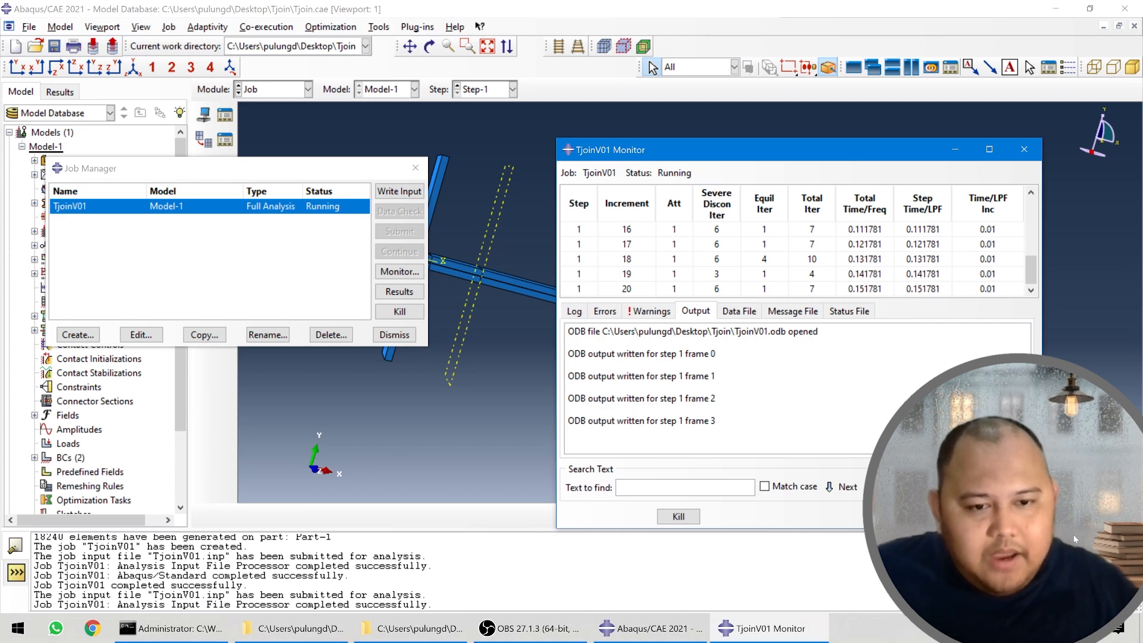
{"action": "left_click_drag", "start_coordinate": [706, 354], "coordinate": [715, 353]}
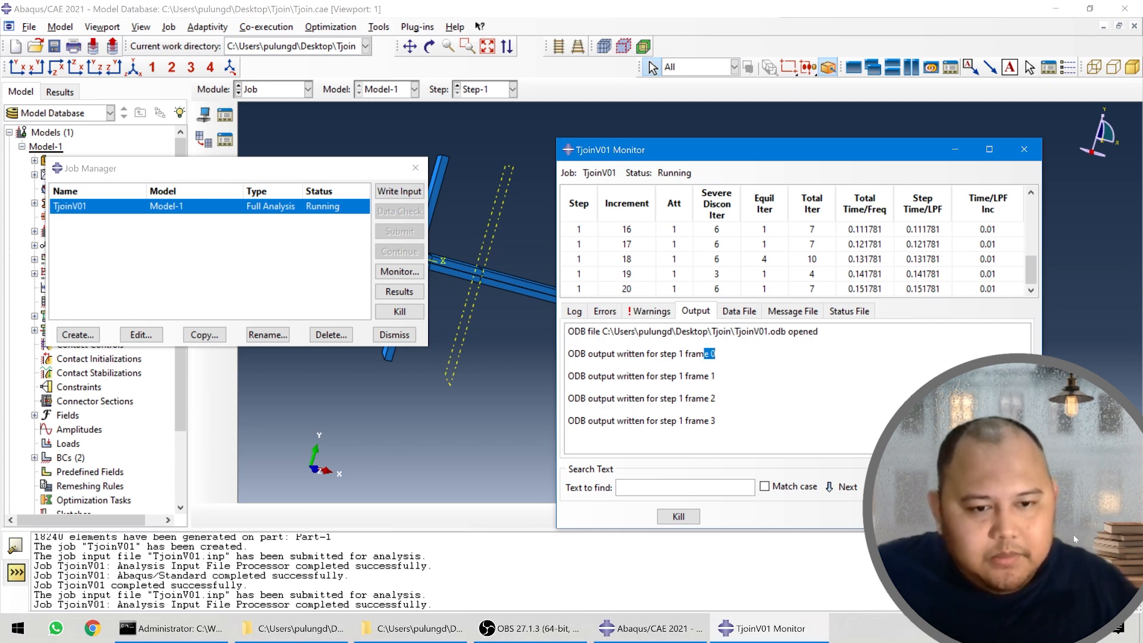
{"action": "left_click_drag", "start_coordinate": [707, 398], "coordinate": [716, 421]}
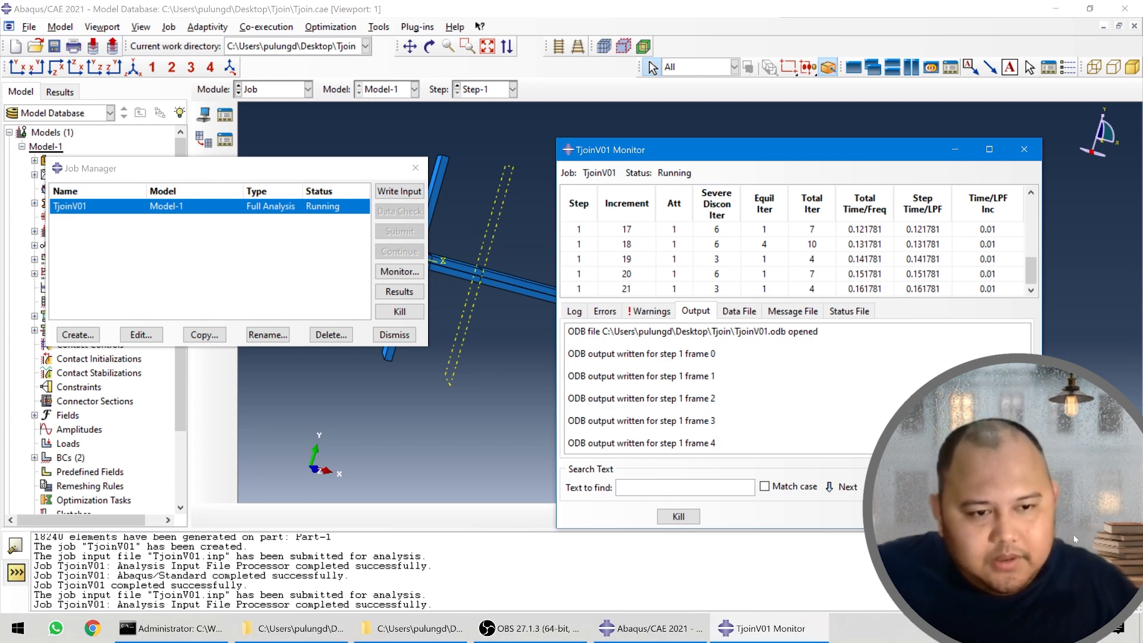
{"action": "left_click_drag", "start_coordinate": [705, 443], "coordinate": [715, 443]}
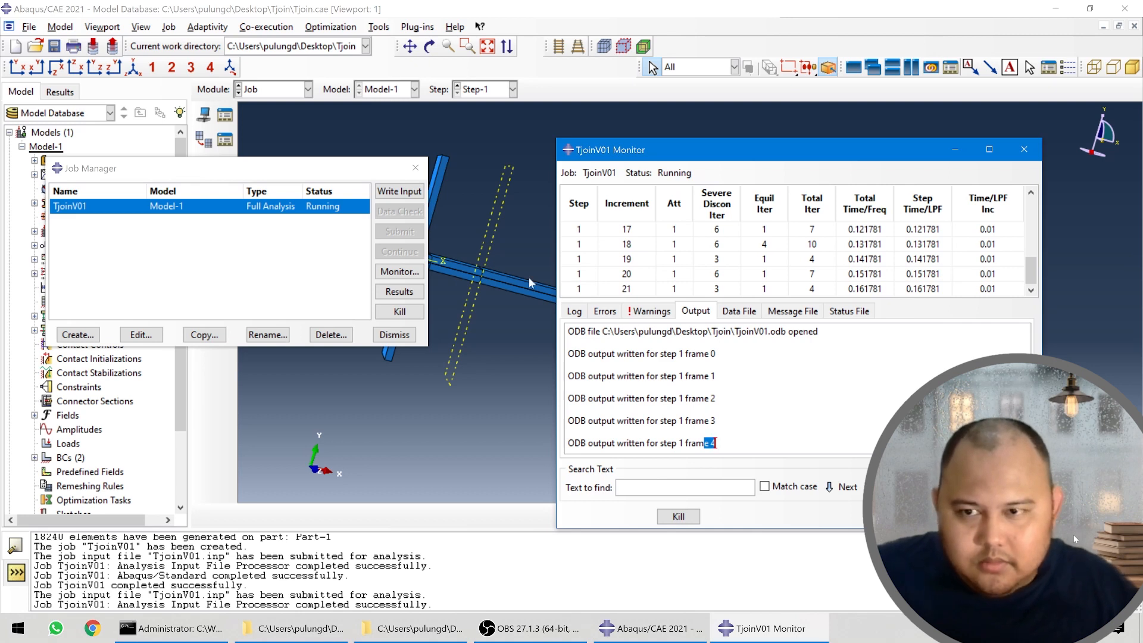
{"action": "left_click", "coordinate": [394, 334]}
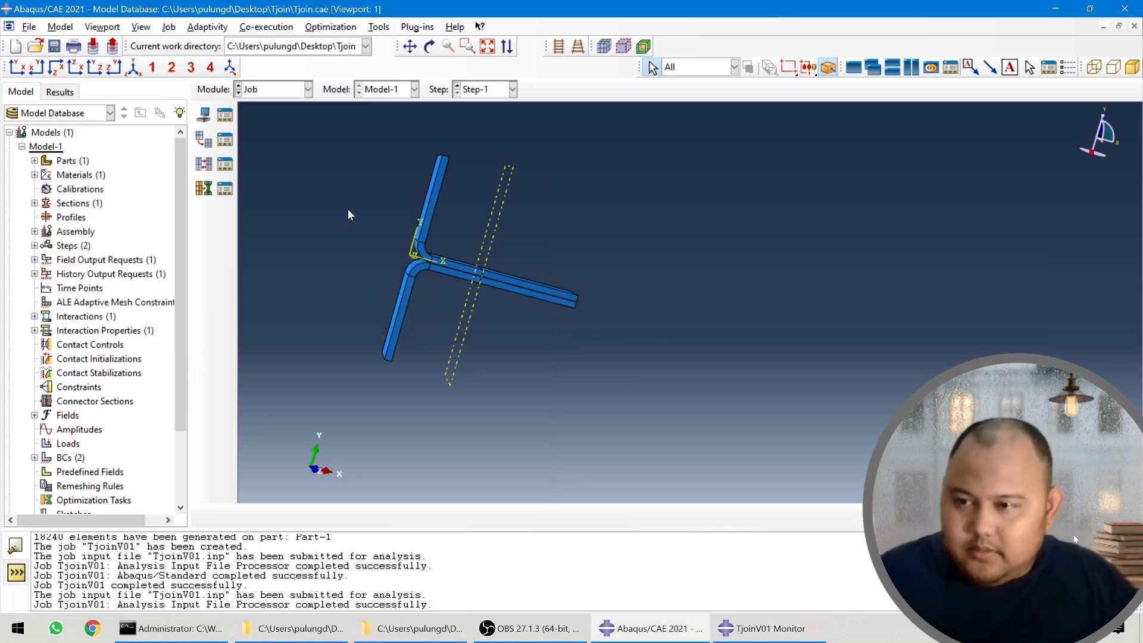
- Save the model database, and recheck the increments and output frames in the TjoinV01 monitor
{"action": "key", "text": "ctrl+s"}
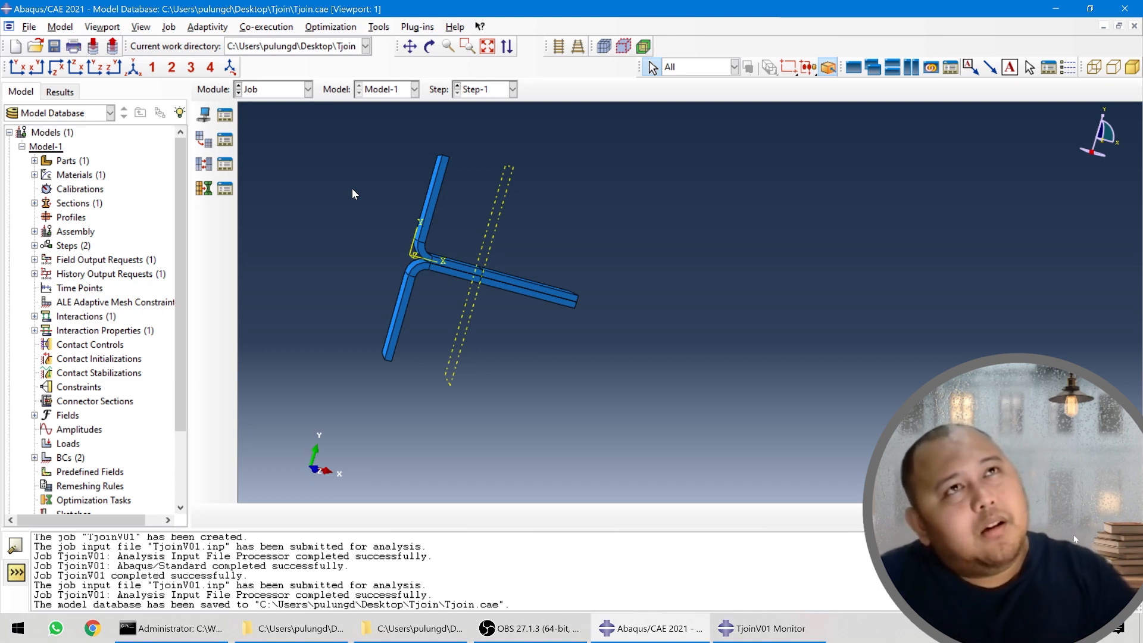
{"action": "left_click", "coordinate": [769, 629]}
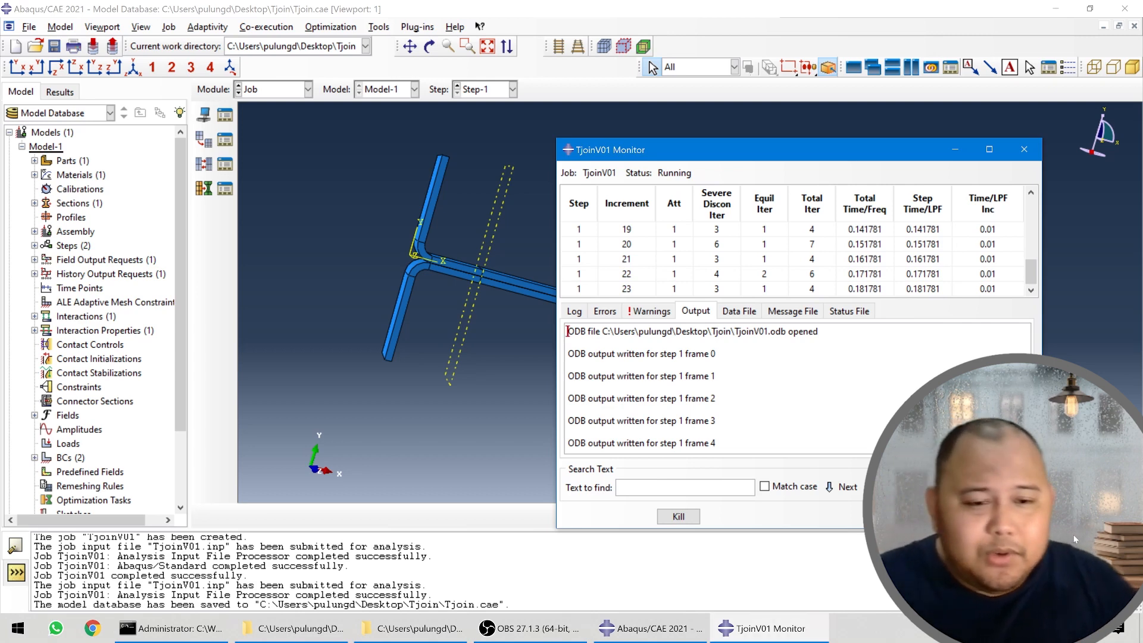
{"action": "left_click", "coordinate": [374, 234]}
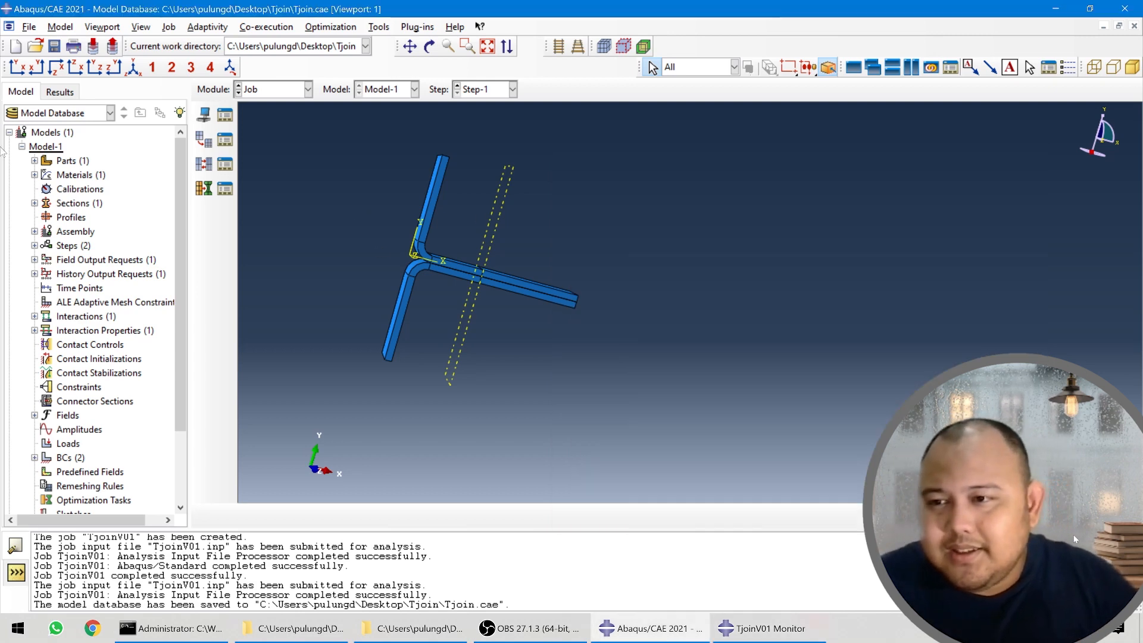
- Copy Model-1 to a new model named Model-2
{"action": "left_click", "coordinate": [48, 145]}
{"action": "right_click", "coordinate": [48, 145]}
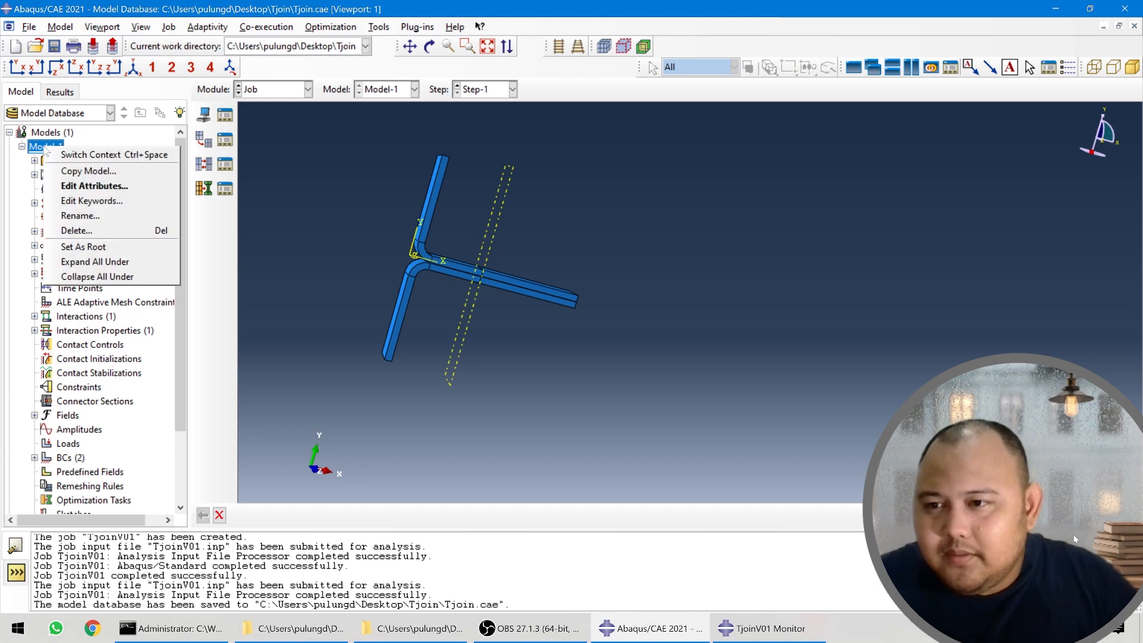
{"action": "left_click", "coordinate": [86, 171]}
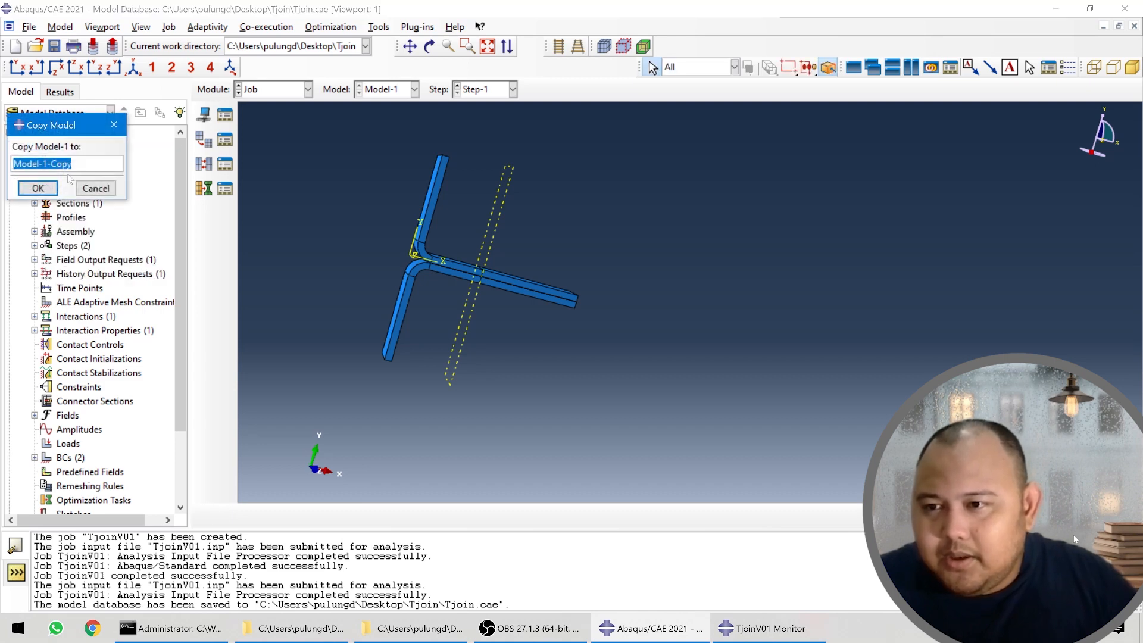
{"action": "left_click_drag", "start_coordinate": [72, 164], "coordinate": [42, 164]}
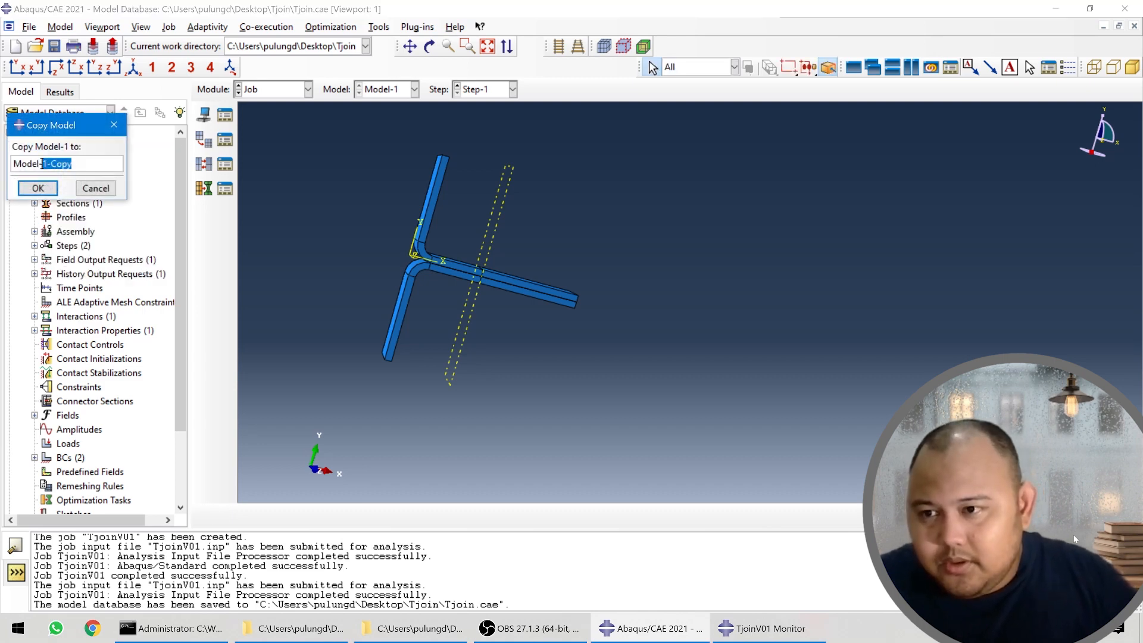
{"action": "type", "text": "2"}
{"action": "left_click", "coordinate": [38, 188]}
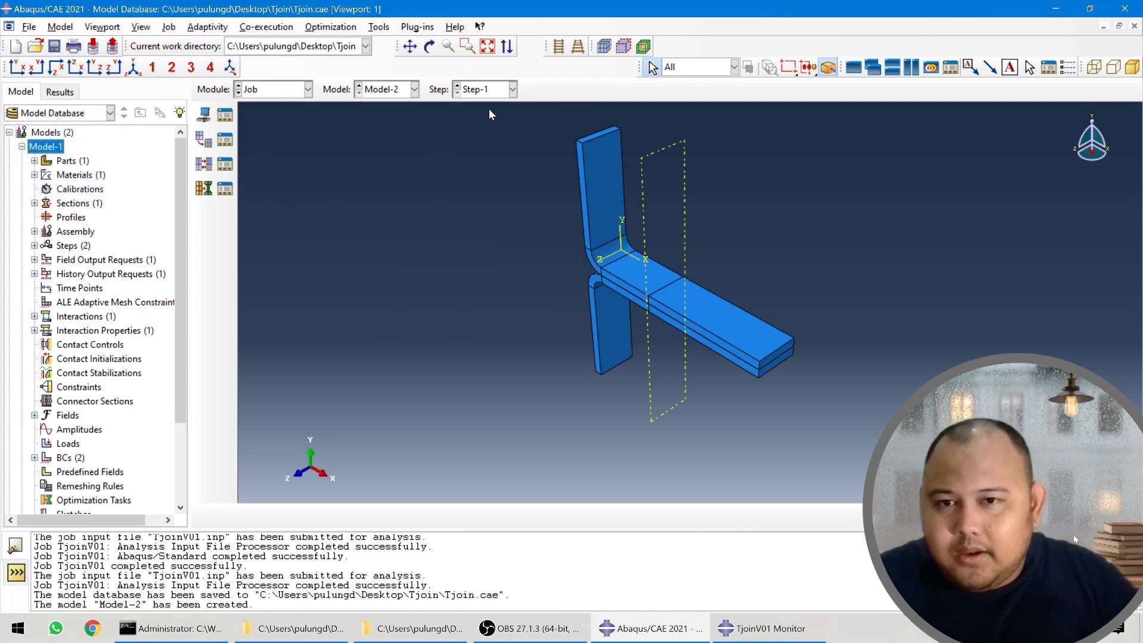
{"action": "left_click", "coordinate": [399, 96]}
{"action": "left_click", "coordinate": [403, 96]}
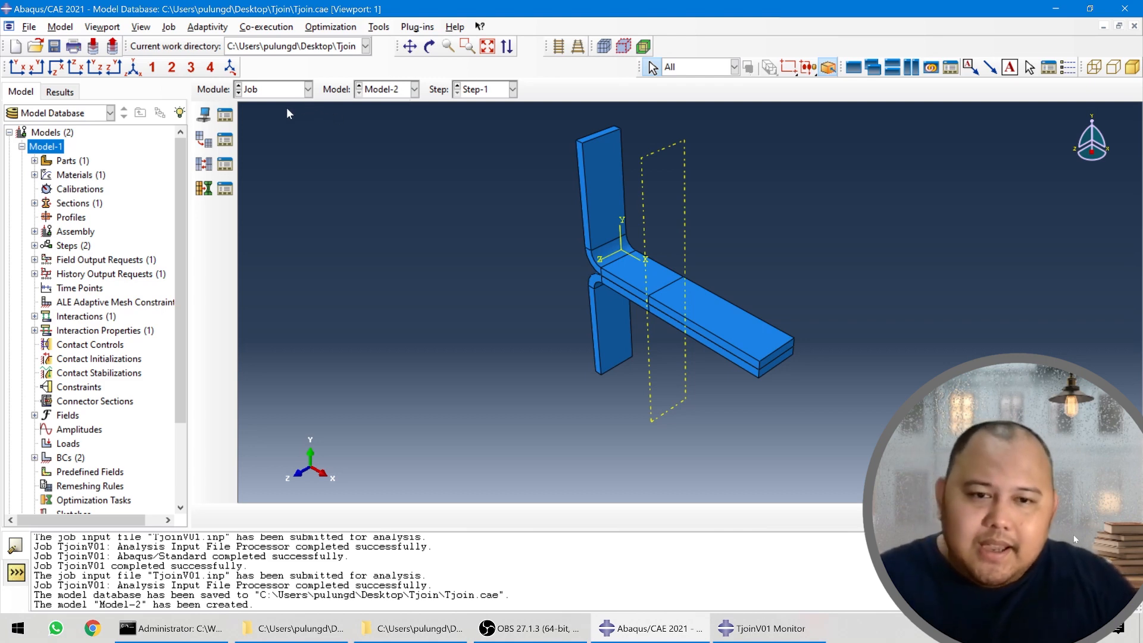
- Switch Model-2 to the Mesh module to display the meshed T-joint assembly
{"action": "left_click", "coordinate": [292, 90]}
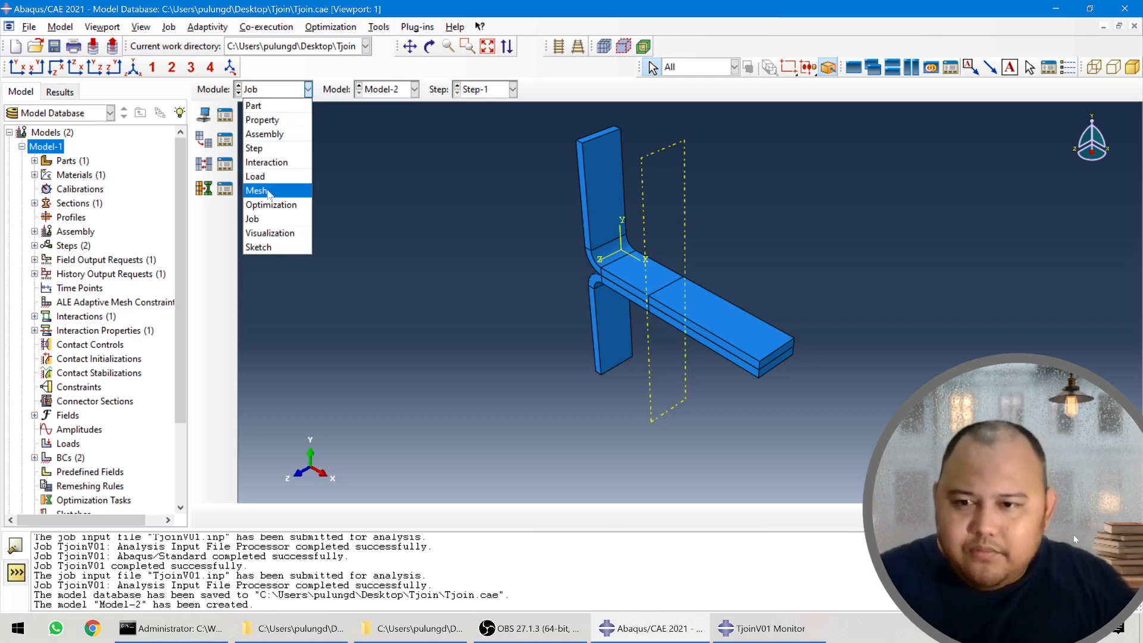
{"action": "left_click", "coordinate": [270, 107]}
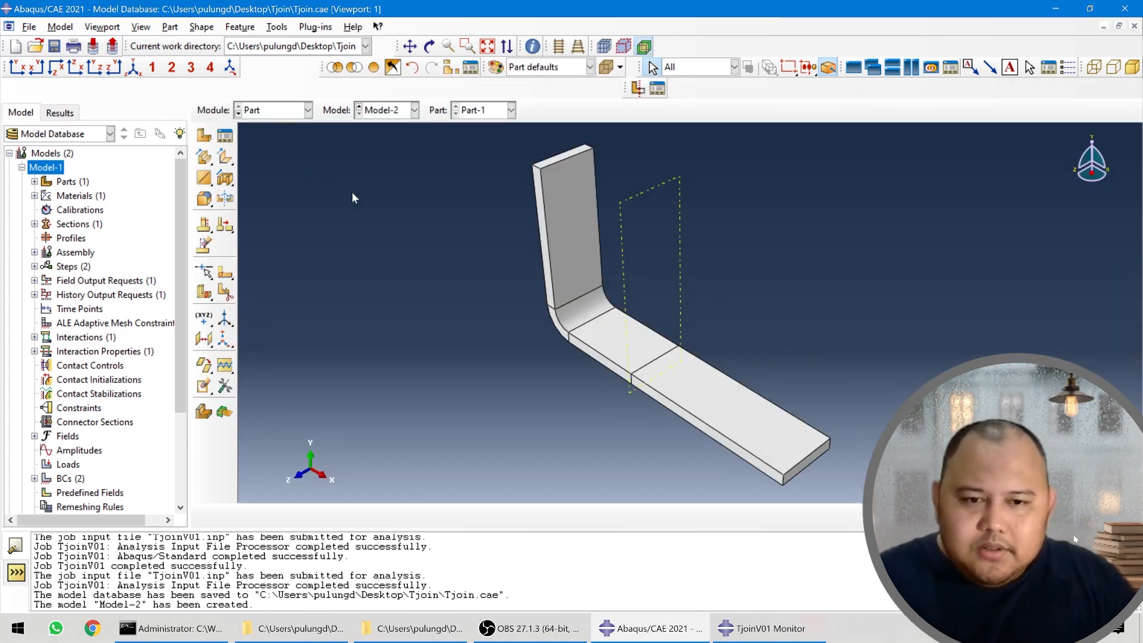
{"action": "left_click", "coordinate": [277, 110]}
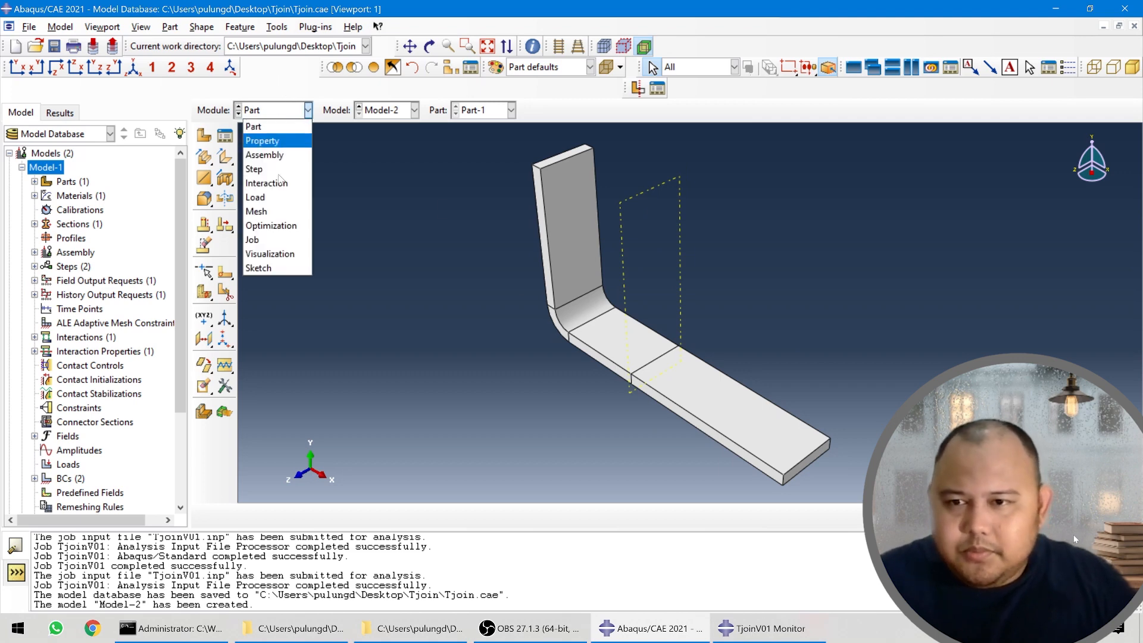
{"action": "left_click", "coordinate": [278, 211]}
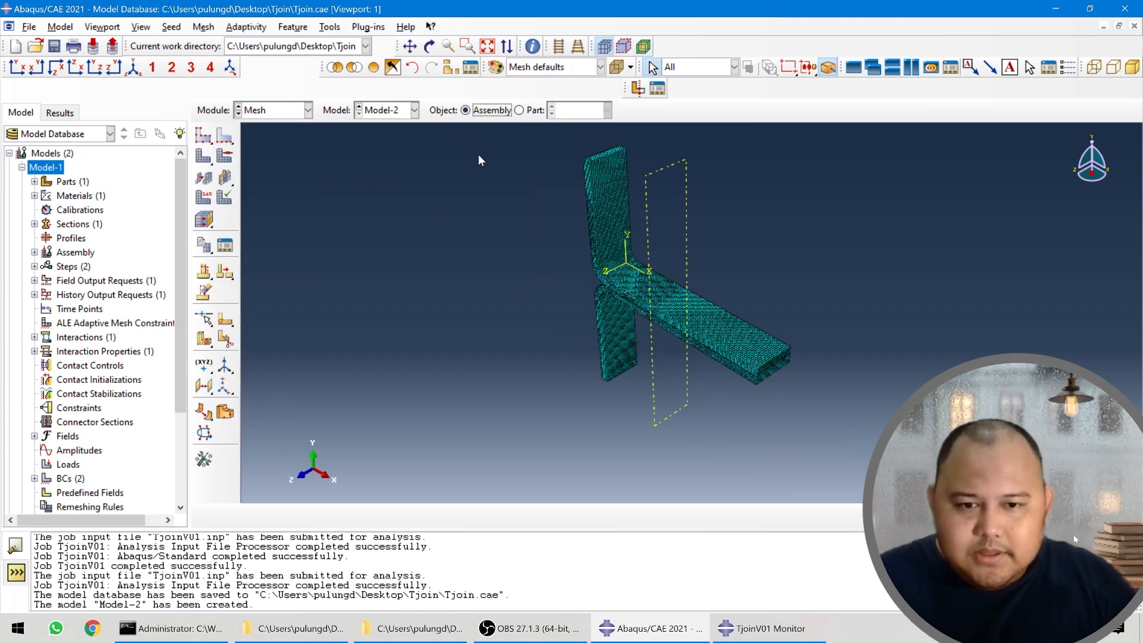
- Examine the mesh of the two joined flanges, including the element rows through their thickness and at the interface between them
{"action": "left_click_drag", "start_coordinate": [722, 324], "coordinate": [796, 256], "text": "ctrl+alt"}
{"action": "scroll", "coordinate": [677, 307], "scroll_direction": "down", "scroll_amount": 7}
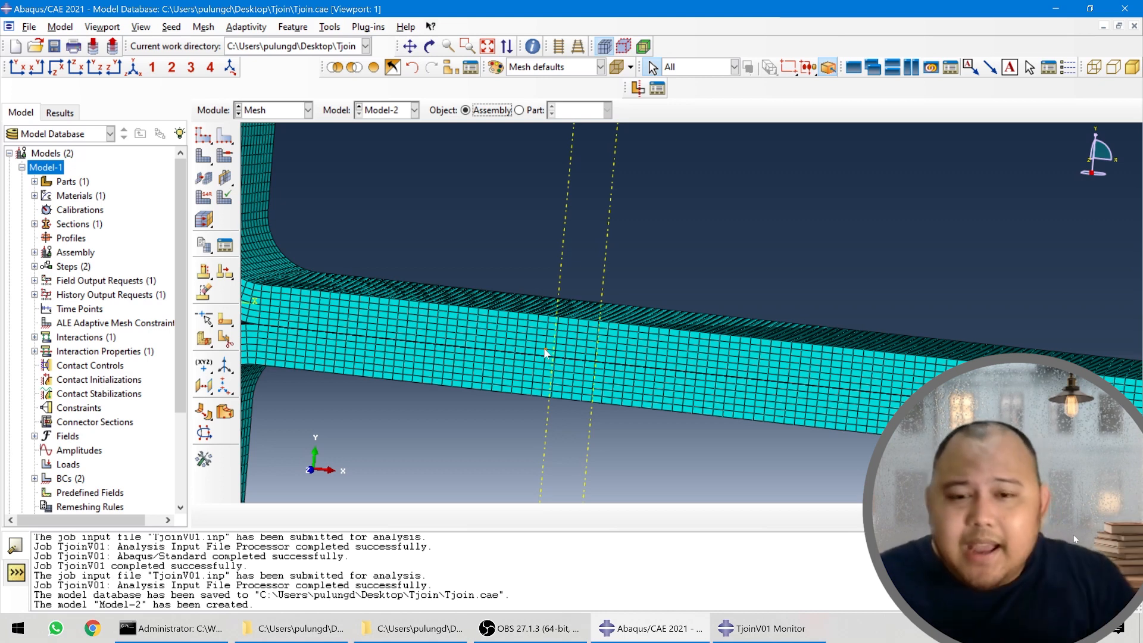
{"action": "scroll", "coordinate": [545, 351], "scroll_direction": "down", "scroll_amount": 3}
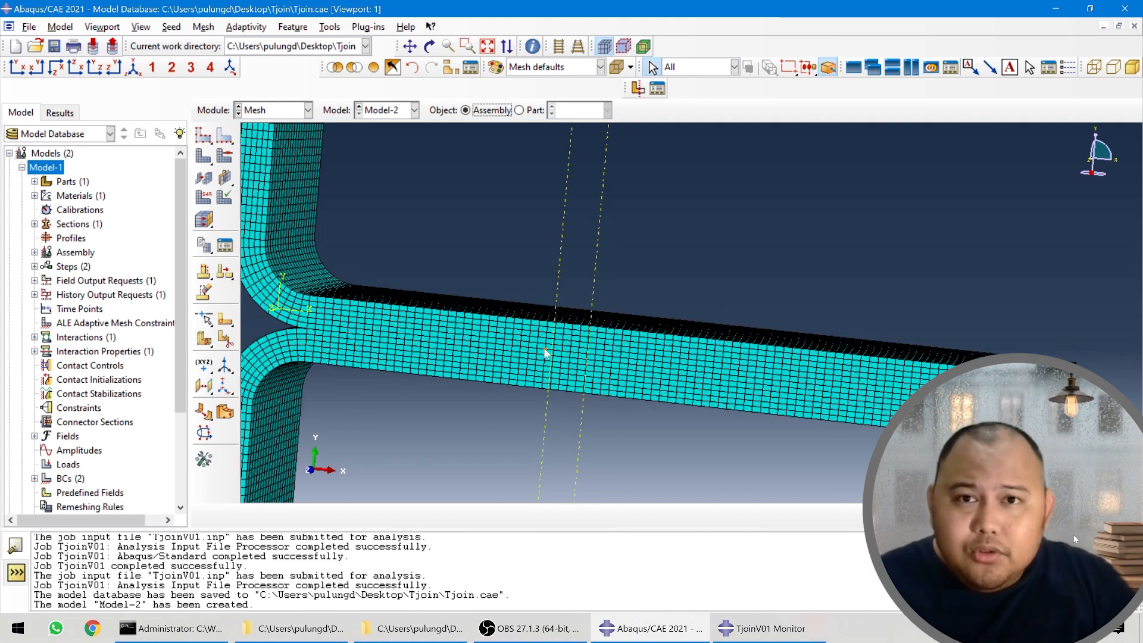
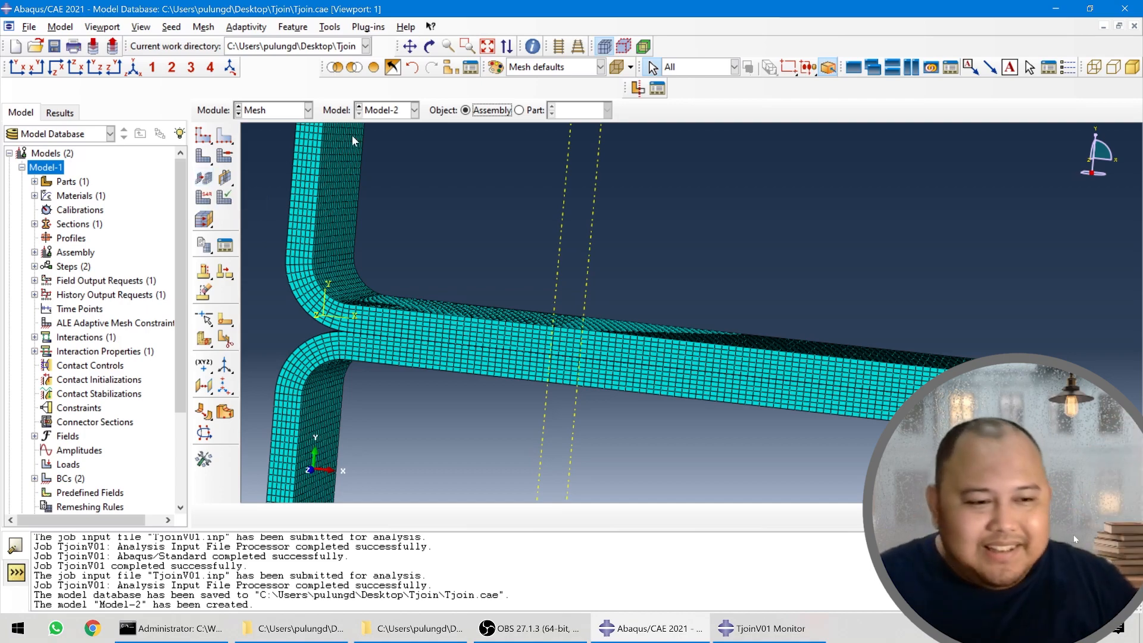
{"action": "left_click_drag", "start_coordinate": [590, 299], "coordinate": [527, 301], "text": "ctrl+alt"}
{"action": "scroll", "coordinate": [735, 354], "scroll_direction": "down", "scroll_amount": 2}
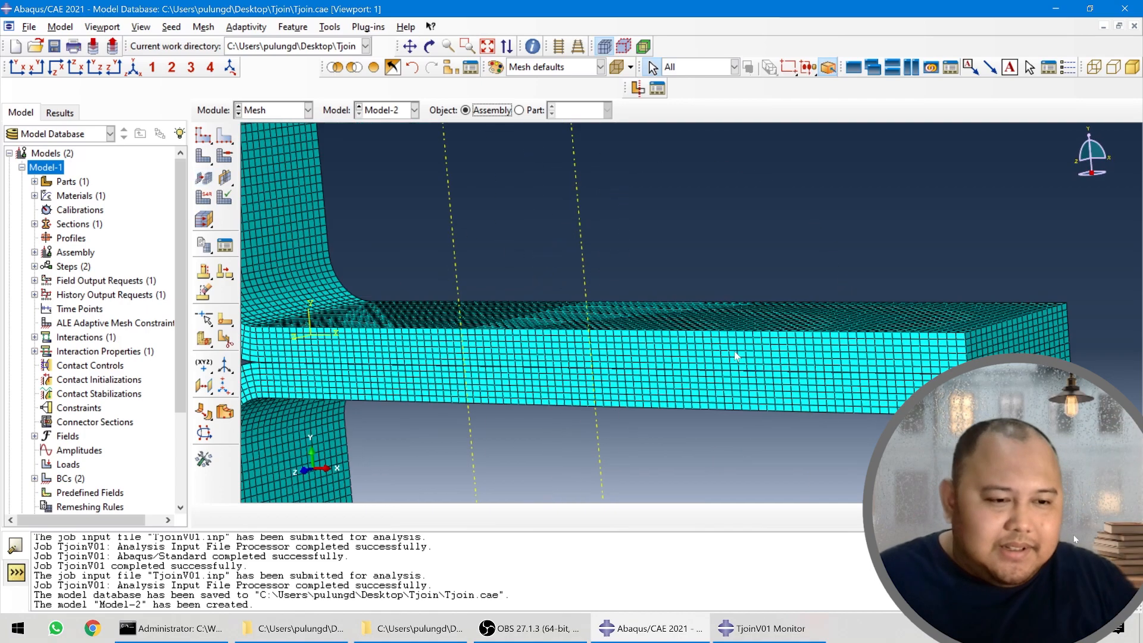
{"action": "scroll", "coordinate": [638, 209], "scroll_direction": "up", "scroll_amount": 2}
{"action": "left_click_drag", "start_coordinate": [808, 316], "coordinate": [814, 367], "text": "ctrl+alt"}
{"action": "scroll", "coordinate": [795, 398], "scroll_direction": "down", "scroll_amount": 2}
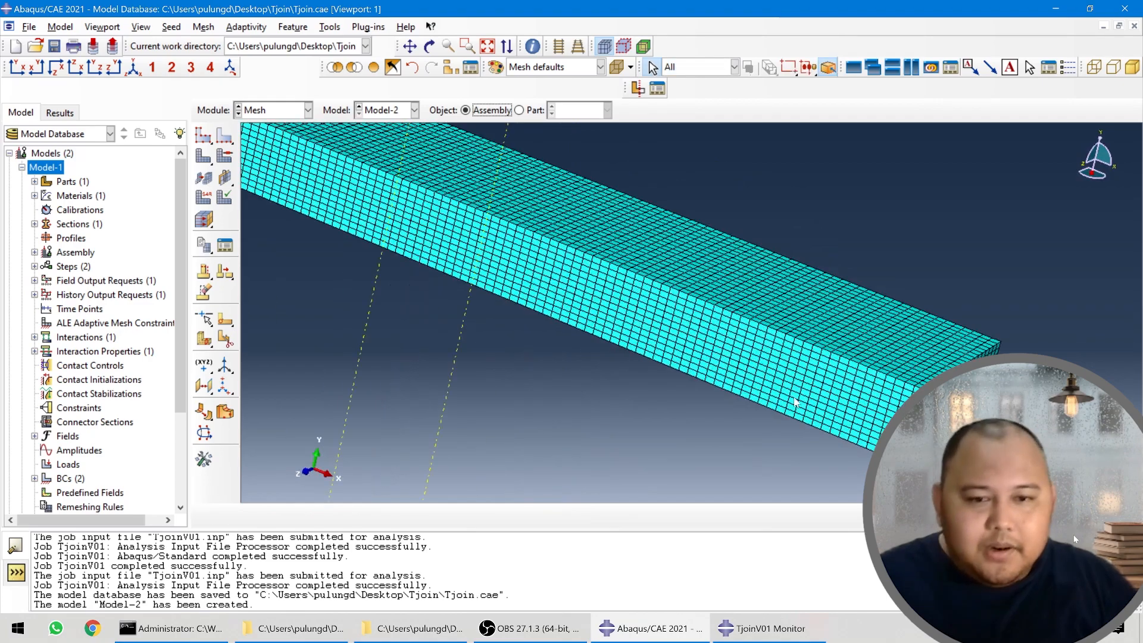
{"action": "left_click_drag", "start_coordinate": [549, 331], "coordinate": [586, 319], "text": "ctrl+alt"}
{"action": "scroll", "coordinate": [514, 247], "scroll_direction": "down", "scroll_amount": 2}
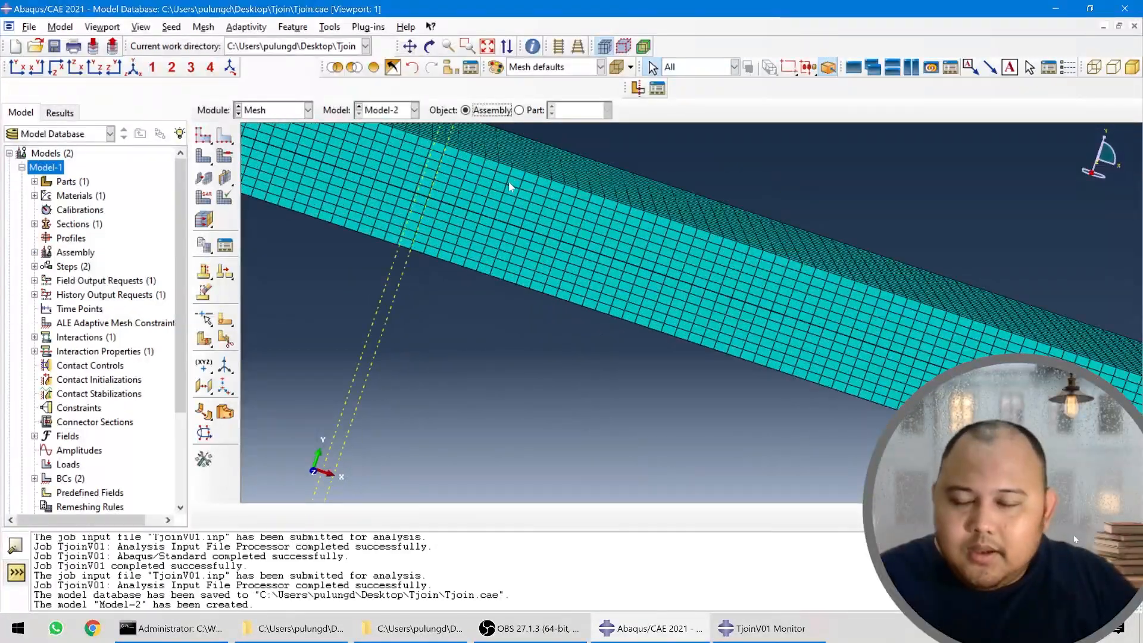
{"action": "left_click_drag", "start_coordinate": [510, 186], "coordinate": [484, 260], "text": "ctrl+alt"}
{"action": "scroll", "coordinate": [485, 260], "scroll_direction": "down", "scroll_amount": 2}
{"action": "scroll", "coordinate": [493, 229], "scroll_direction": "down", "scroll_amount": 2}
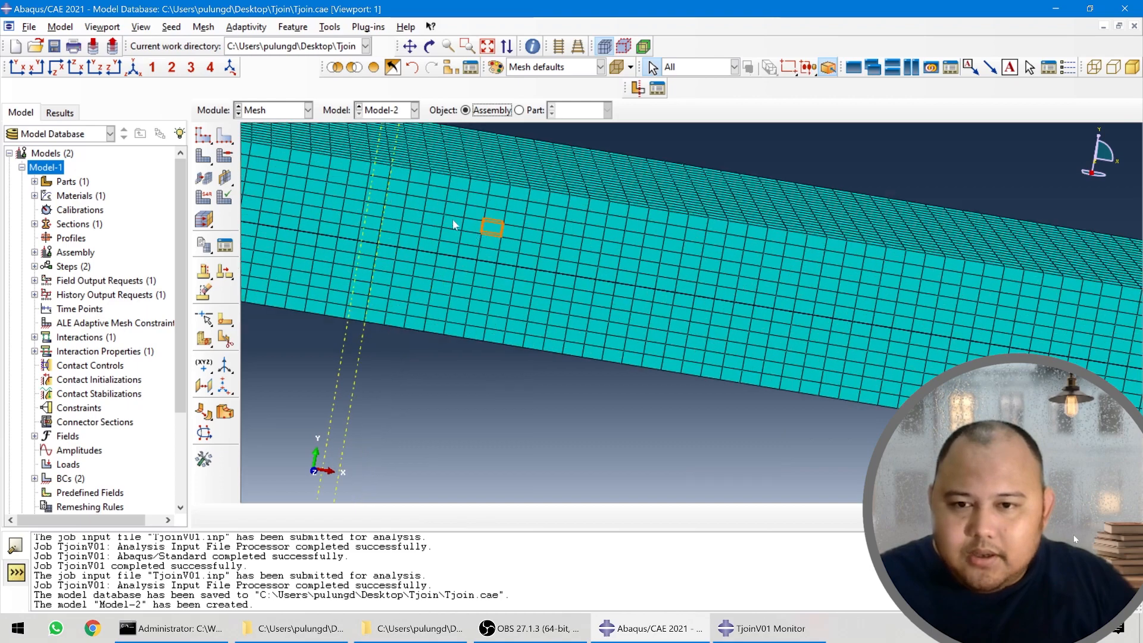
{"action": "scroll", "coordinate": [455, 220], "scroll_direction": "down", "scroll_amount": 2}
{"action": "scroll", "coordinate": [483, 219], "scroll_direction": "up", "scroll_amount": 2}
{"action": "left_click_drag", "start_coordinate": [484, 219], "coordinate": [493, 243], "text": "ctrl+alt"}
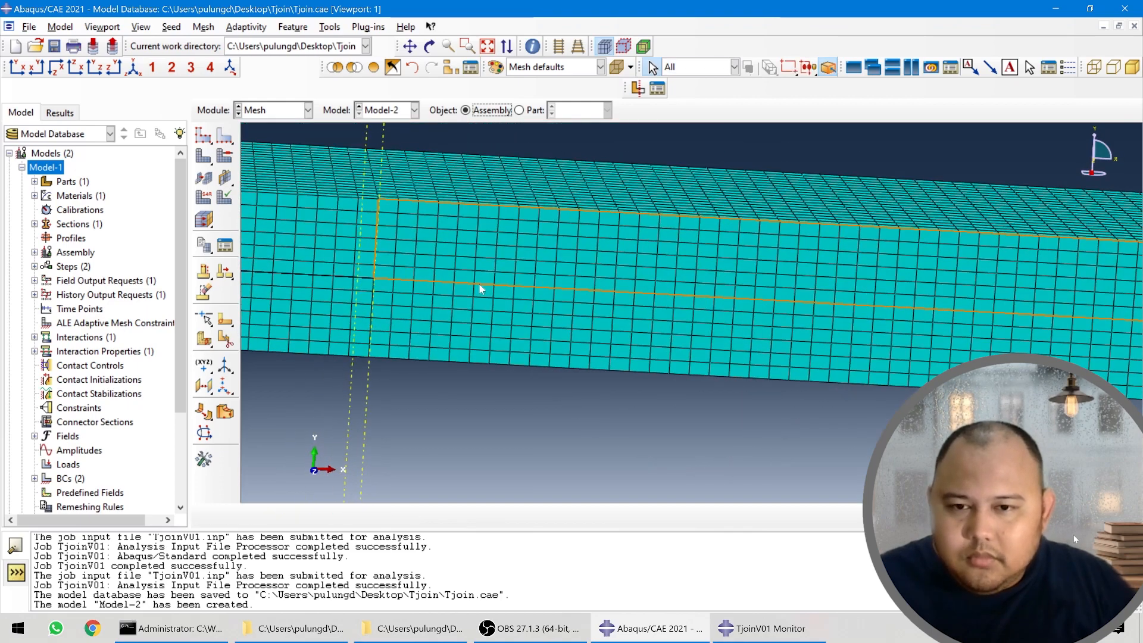
{"action": "scroll", "coordinate": [477, 286], "scroll_direction": "down", "scroll_amount": 2}
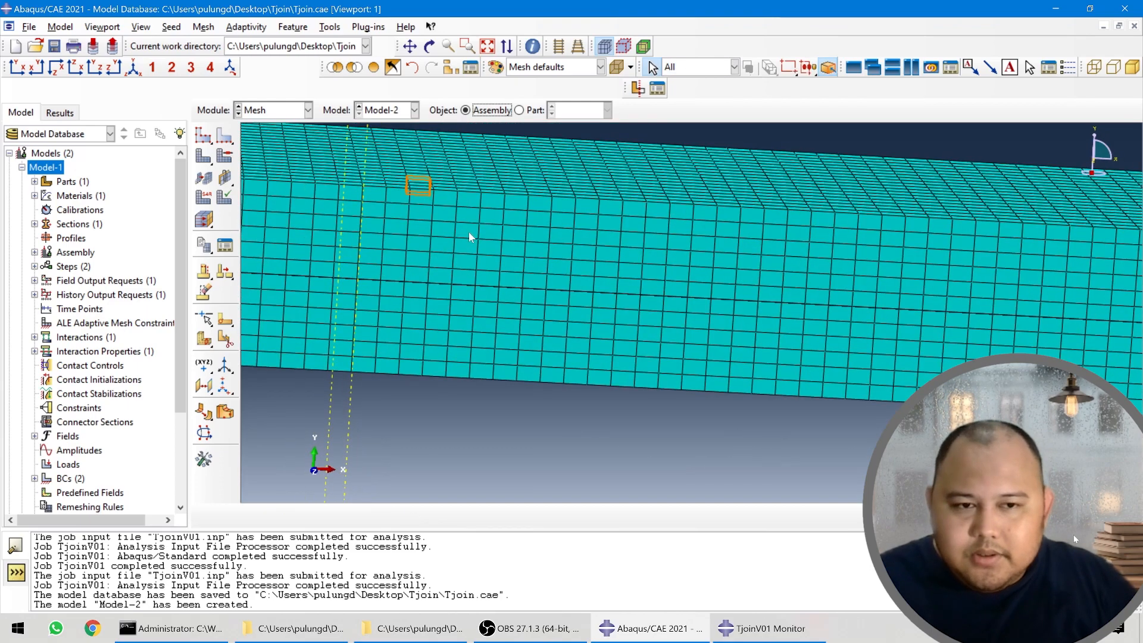
{"action": "scroll", "coordinate": [470, 237], "scroll_direction": "up", "scroll_amount": 3}
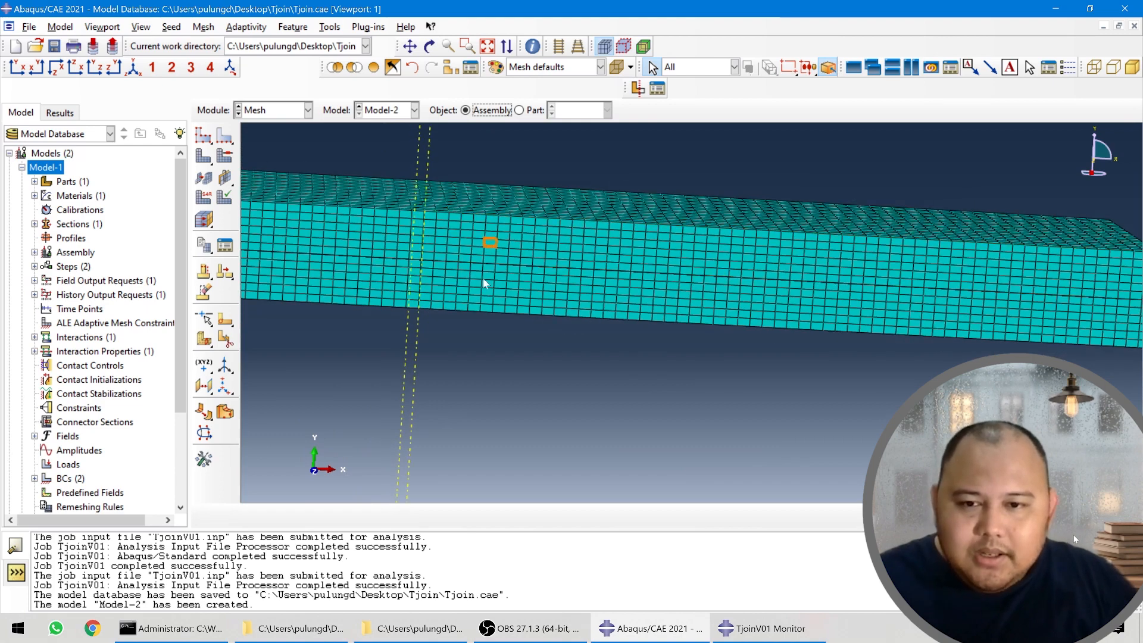
{"action": "scroll", "coordinate": [484, 280], "scroll_direction": "up", "scroll_amount": 2}
{"action": "scroll", "coordinate": [881, 299], "scroll_direction": "down", "scroll_amount": 3}
{"action": "scroll", "coordinate": [1045, 278], "scroll_direction": "down", "scroll_amount": 7}
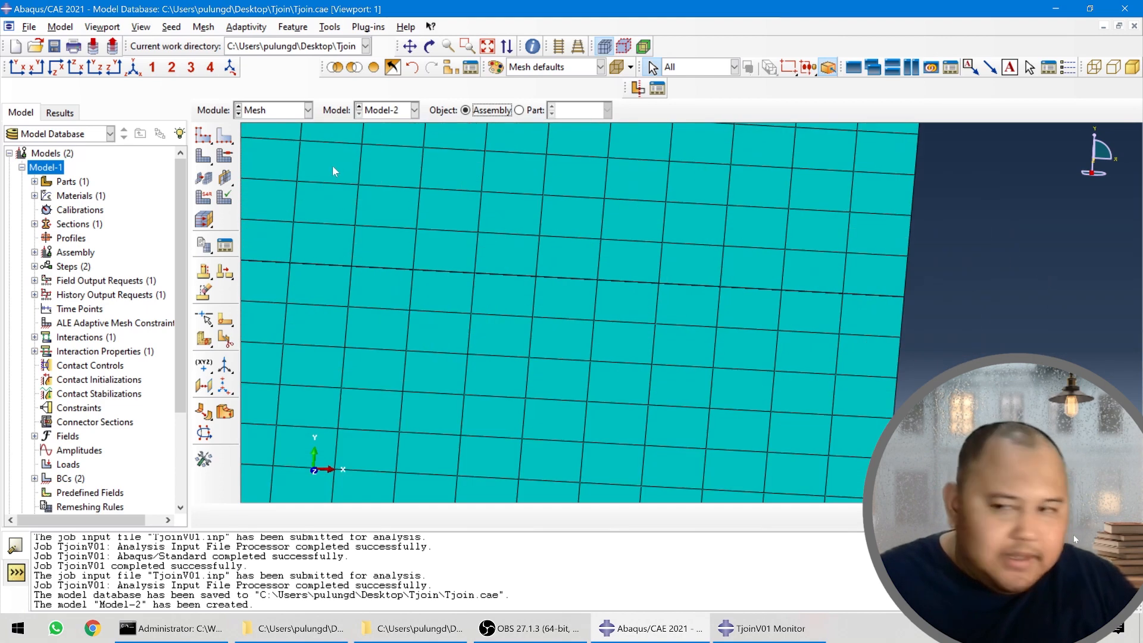
- Query the distance between two adjacent nodes on the thickness edge at the free end of the upper flange
{"action": "left_click", "coordinate": [330, 27]}
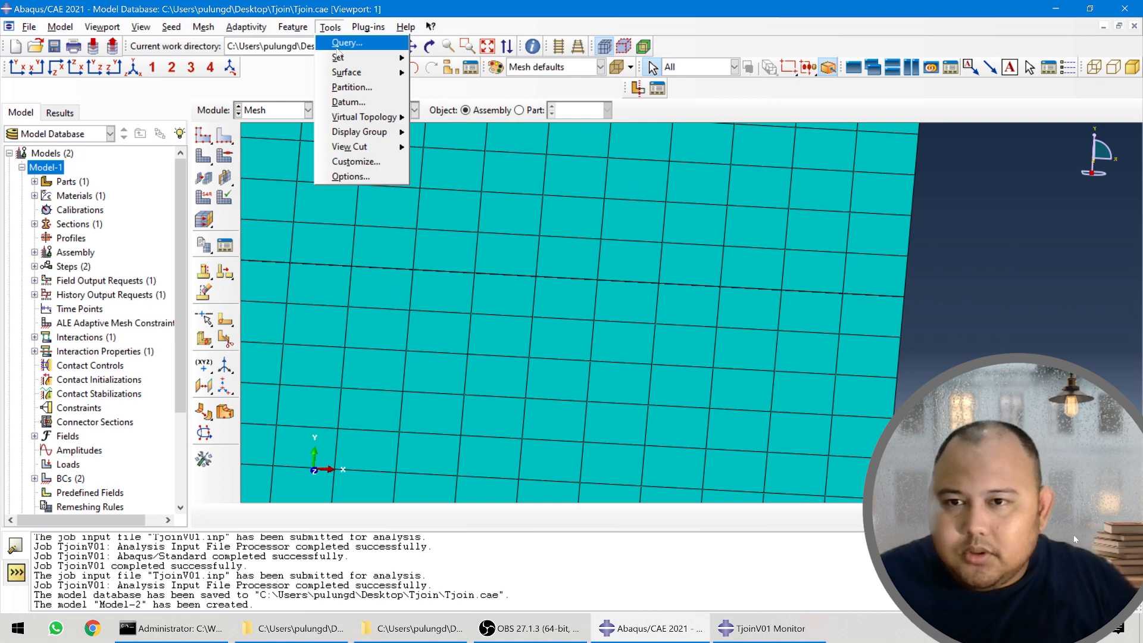
{"action": "left_click", "coordinate": [342, 43]}
{"action": "left_click_drag", "start_coordinate": [312, 177], "coordinate": [52, 124]}
{"action": "left_click", "coordinate": [76, 176]}
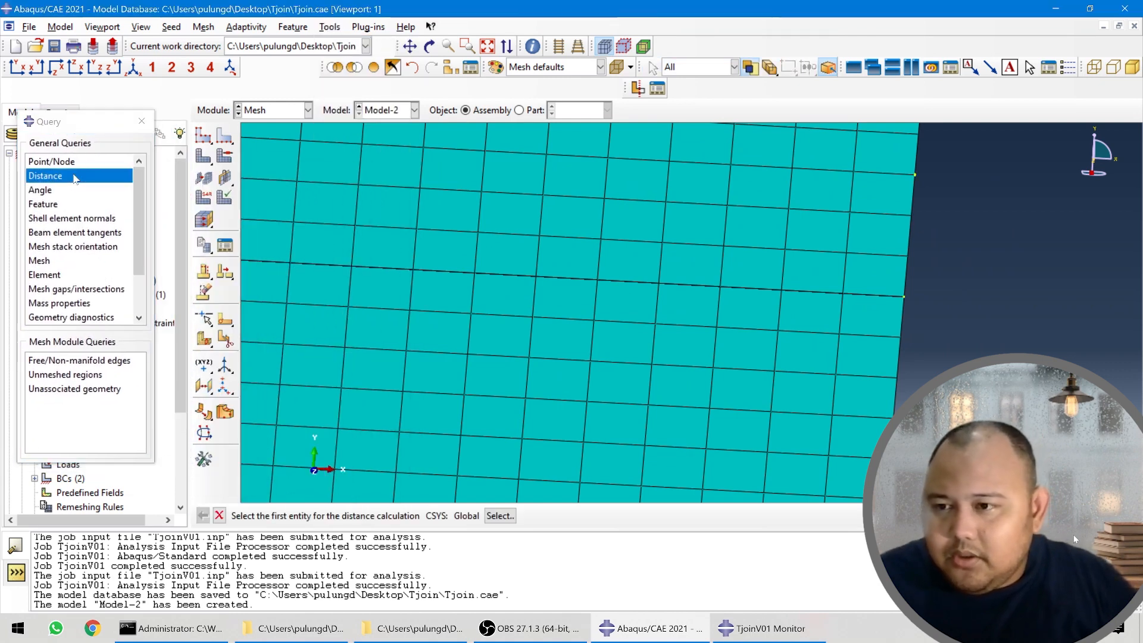
{"action": "scroll", "coordinate": [768, 316], "scroll_direction": "down", "scroll_amount": 4}
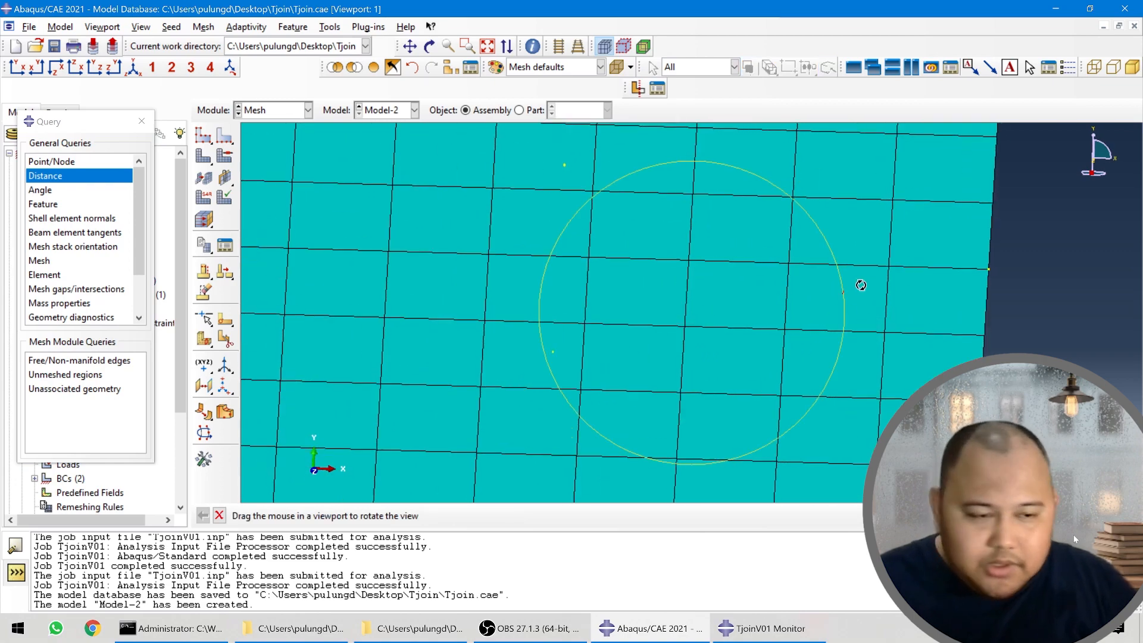
{"action": "left_click_drag", "start_coordinate": [860, 285], "coordinate": [836, 287], "text": "ctrl+alt"}
{"action": "scroll", "coordinate": [822, 292], "scroll_direction": "up", "scroll_amount": 2}
{"action": "scroll", "coordinate": [806, 298], "scroll_direction": "down", "scroll_amount": 3}
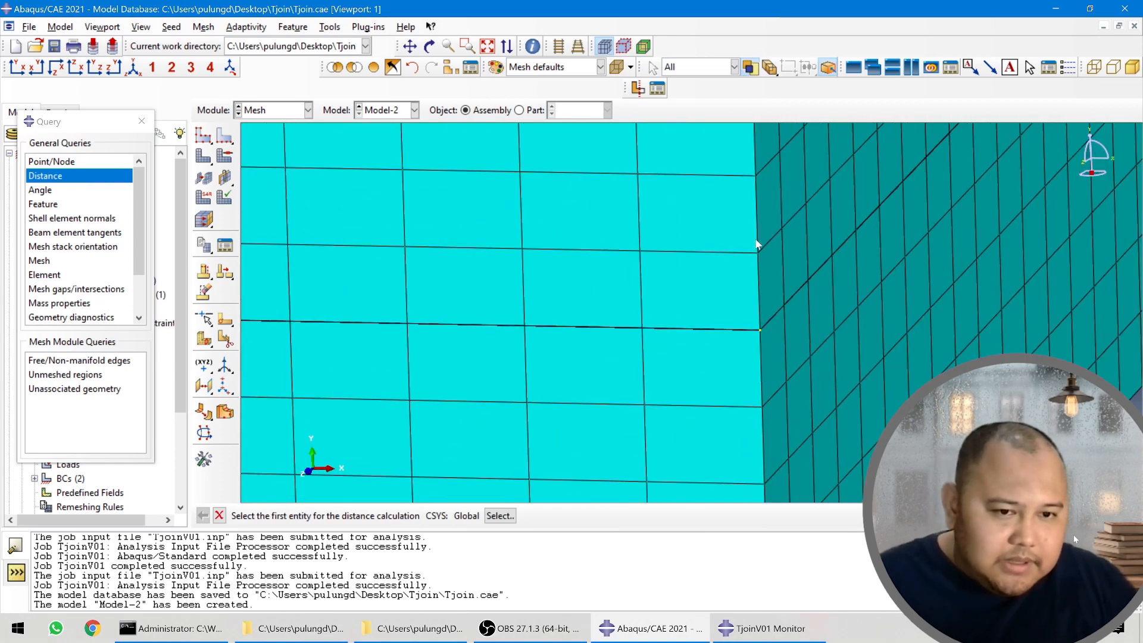
{"action": "left_click", "coordinate": [755, 176]}
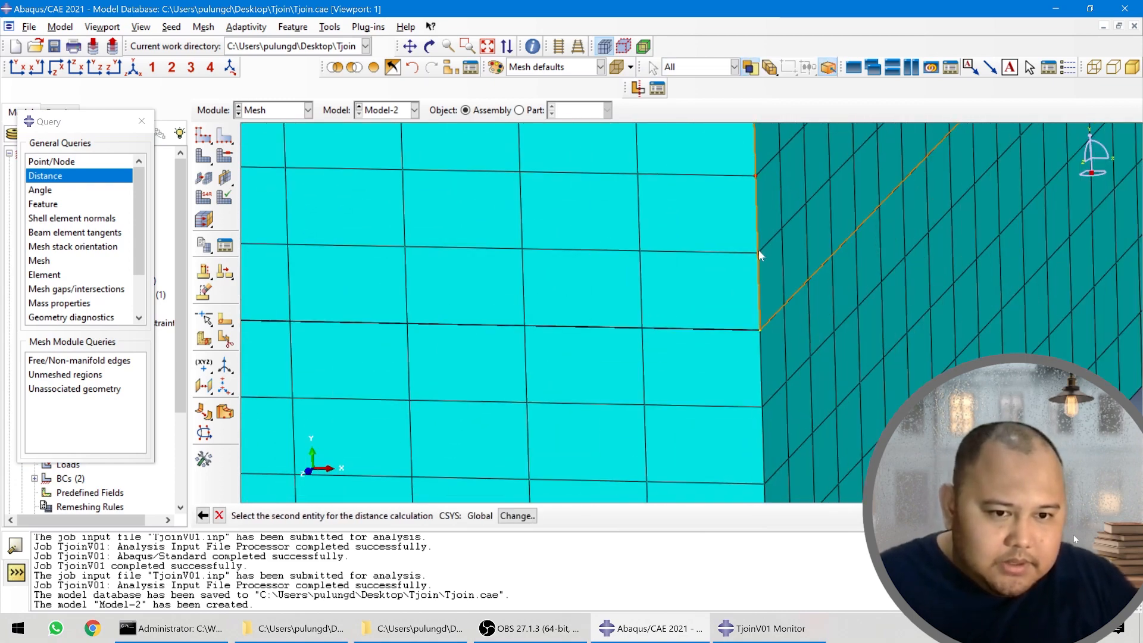
{"action": "left_click", "coordinate": [758, 255]}
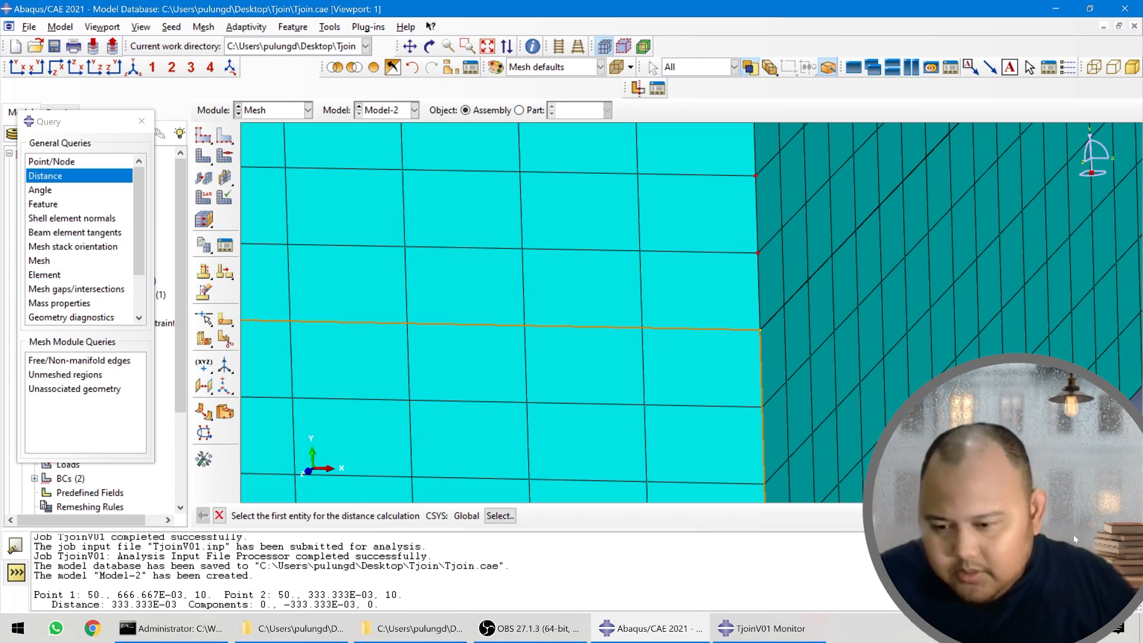
- Examine the meshed flange end, the interface line and the curved joint region of the whole assembly
{"action": "scroll", "coordinate": [1076, 539], "scroll_direction": "up", "scroll_amount": 5}
{"action": "scroll", "coordinate": [1075, 540], "scroll_direction": "down", "scroll_amount": 5}
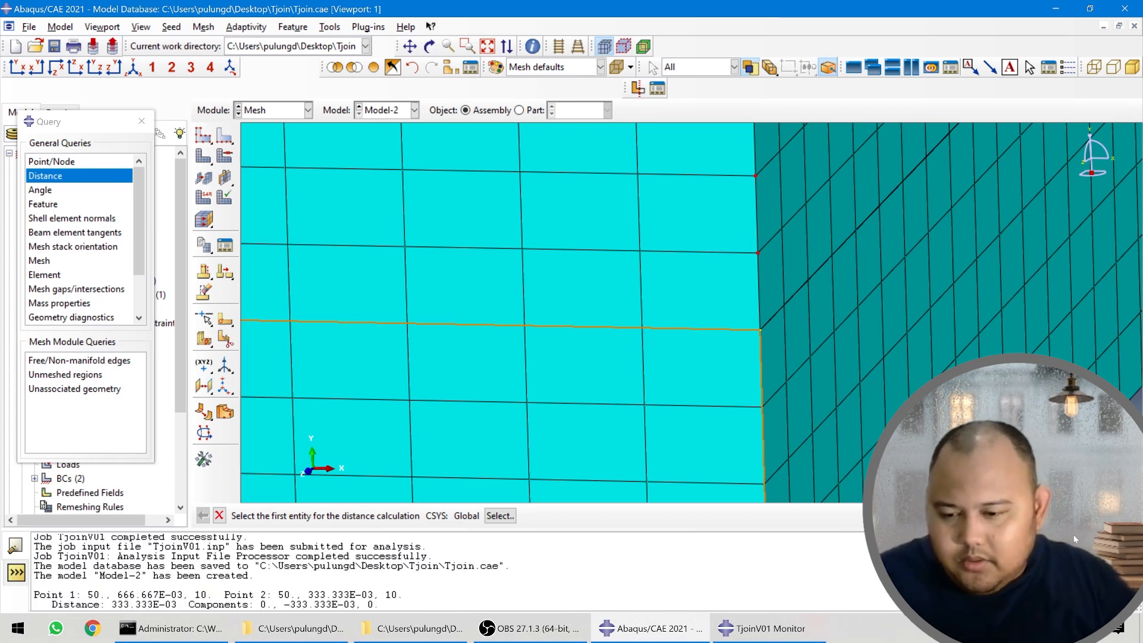
{"action": "scroll", "coordinate": [745, 290], "scroll_direction": "down", "scroll_amount": 5}
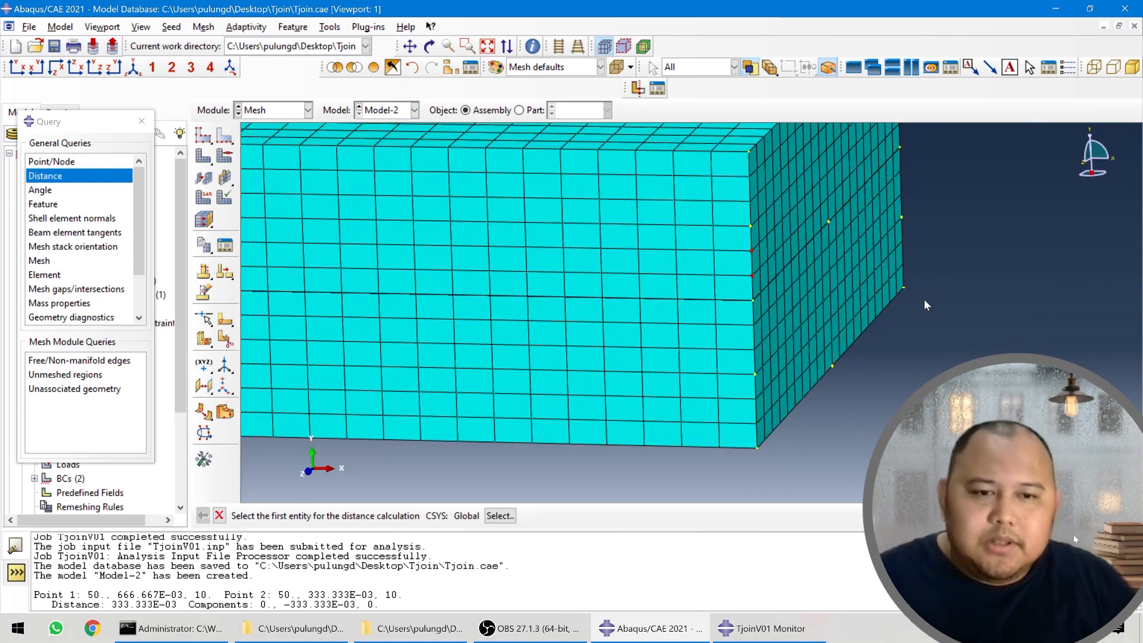
{"action": "scroll", "coordinate": [924, 299], "scroll_direction": "down", "scroll_amount": 4}
{"action": "scroll", "coordinate": [927, 309], "scroll_direction": "down", "scroll_amount": 3}
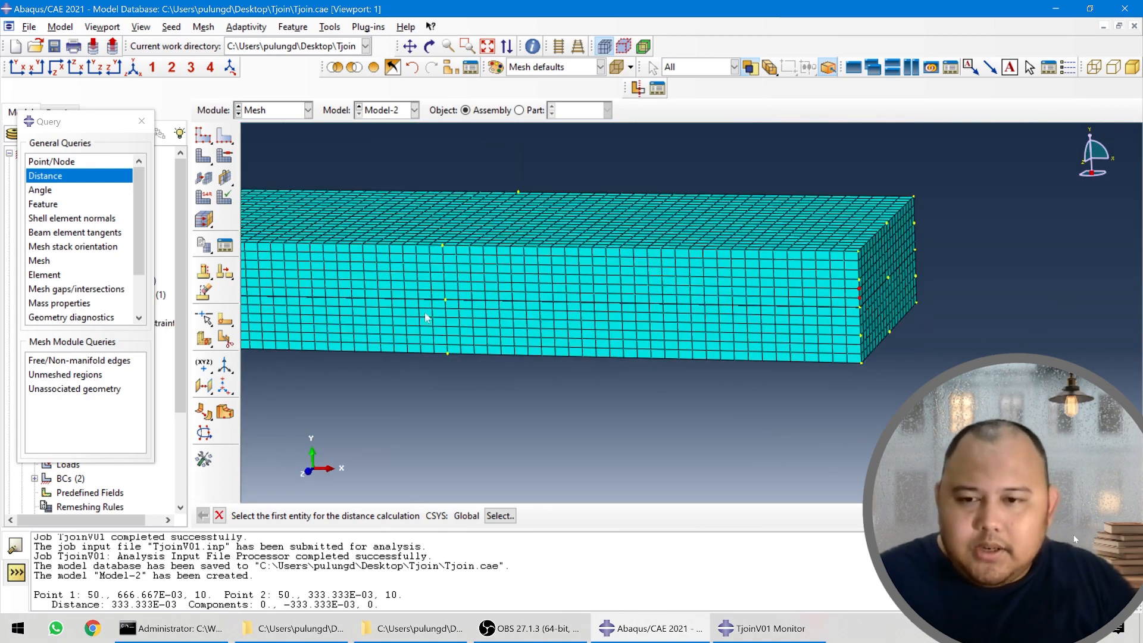
{"action": "scroll", "coordinate": [458, 308], "scroll_direction": "up", "scroll_amount": 3}
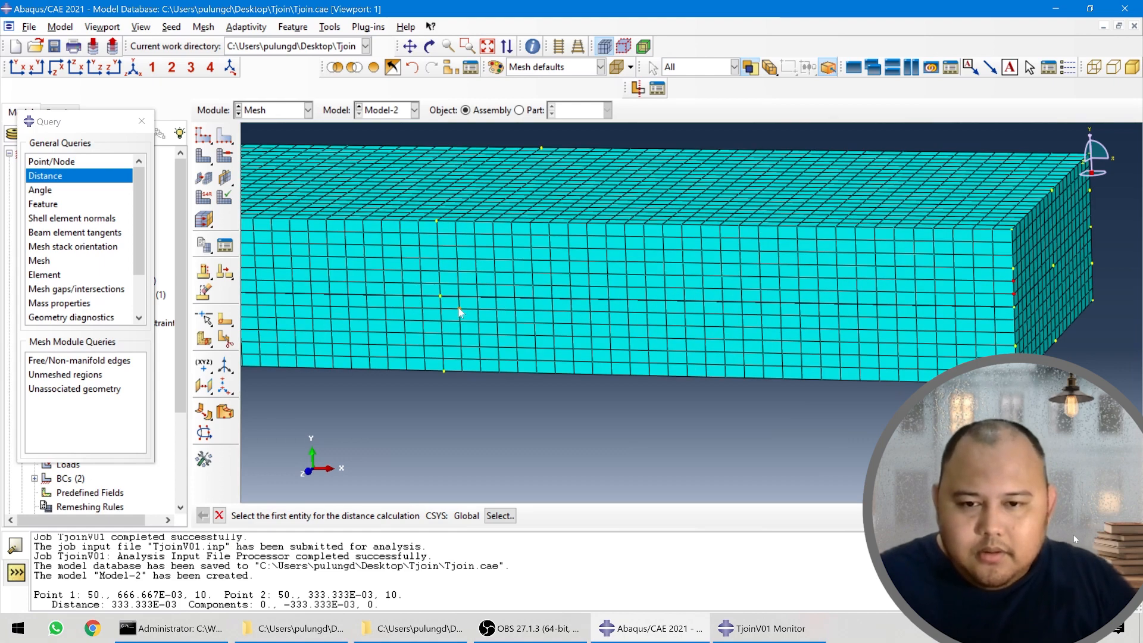
{"action": "scroll", "coordinate": [494, 313], "scroll_direction": "down", "scroll_amount": 3}
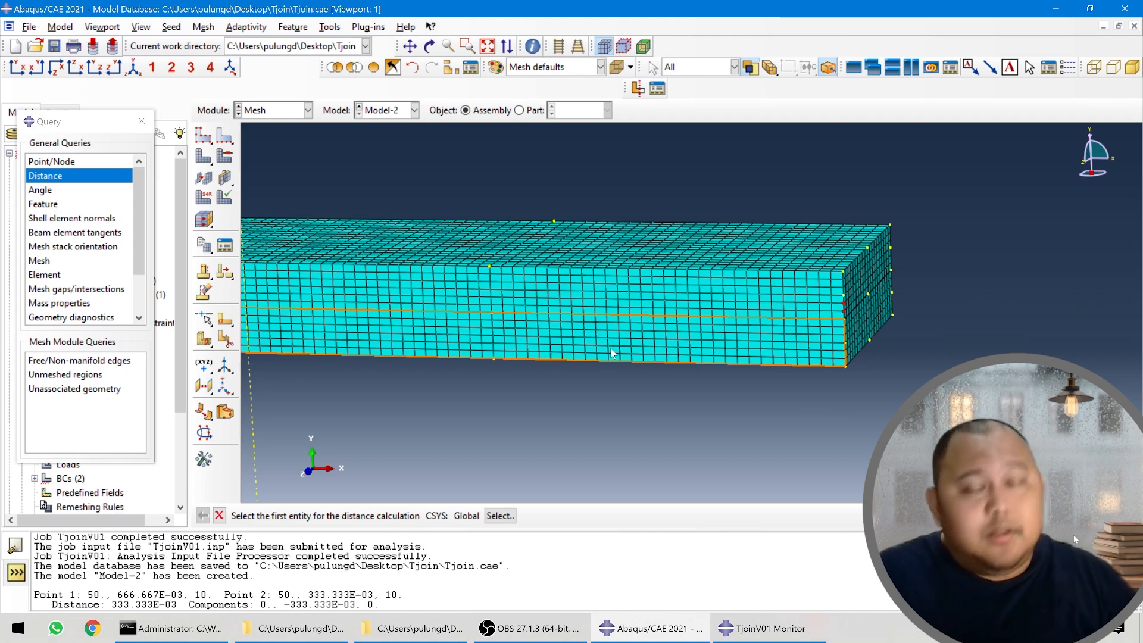
{"action": "scroll", "coordinate": [719, 361], "scroll_direction": "down", "scroll_amount": 3}
{"action": "left_click_drag", "start_coordinate": [546, 398], "coordinate": [678, 361], "text": "ctrl+alt"}
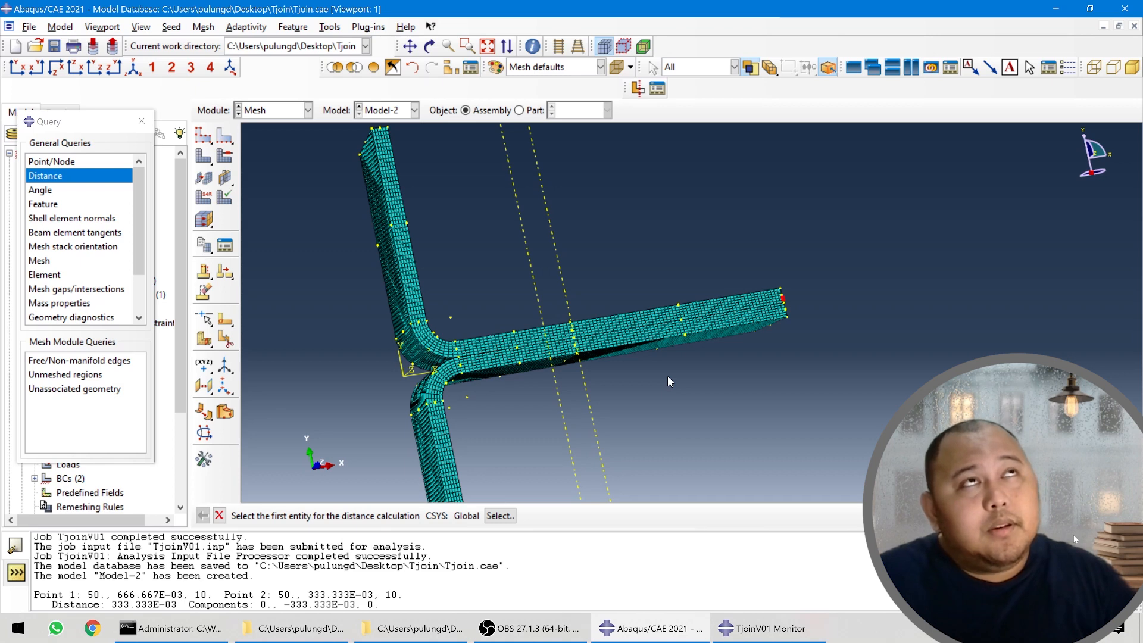
{"action": "scroll", "coordinate": [446, 396], "scroll_direction": "up", "scroll_amount": 2}
- Show Part-1 of Model-2 in the Part module and inspect its flange around the partition plane
{"action": "left_click", "coordinate": [288, 110]}
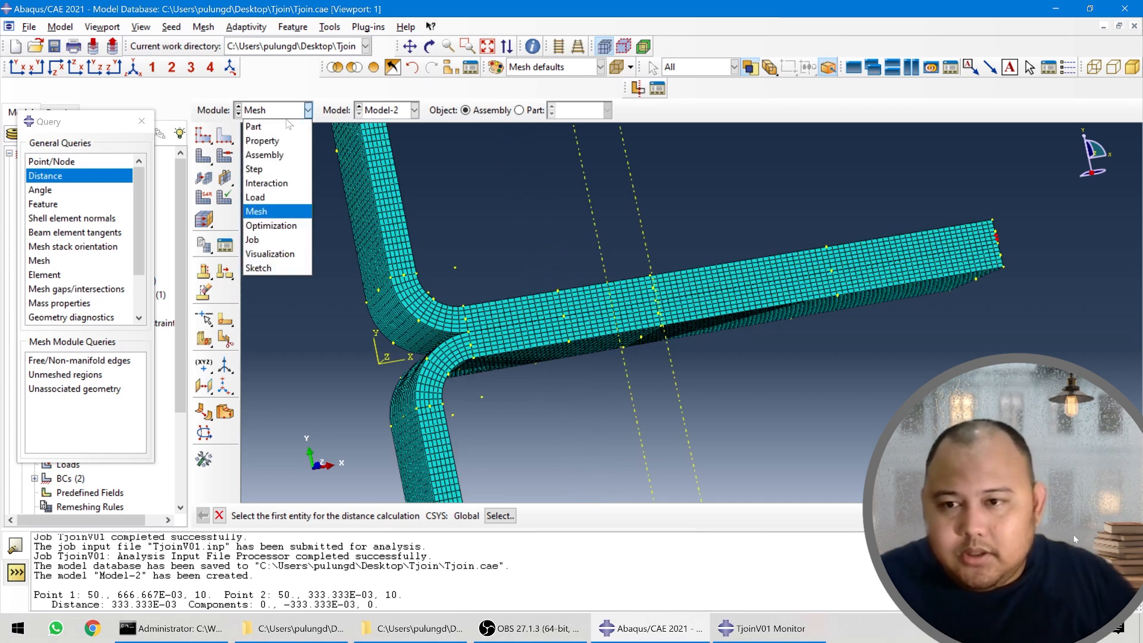
{"action": "left_click", "coordinate": [284, 130]}
{"action": "left_click_drag", "start_coordinate": [776, 381], "coordinate": [588, 409], "text": "ctrl+alt"}
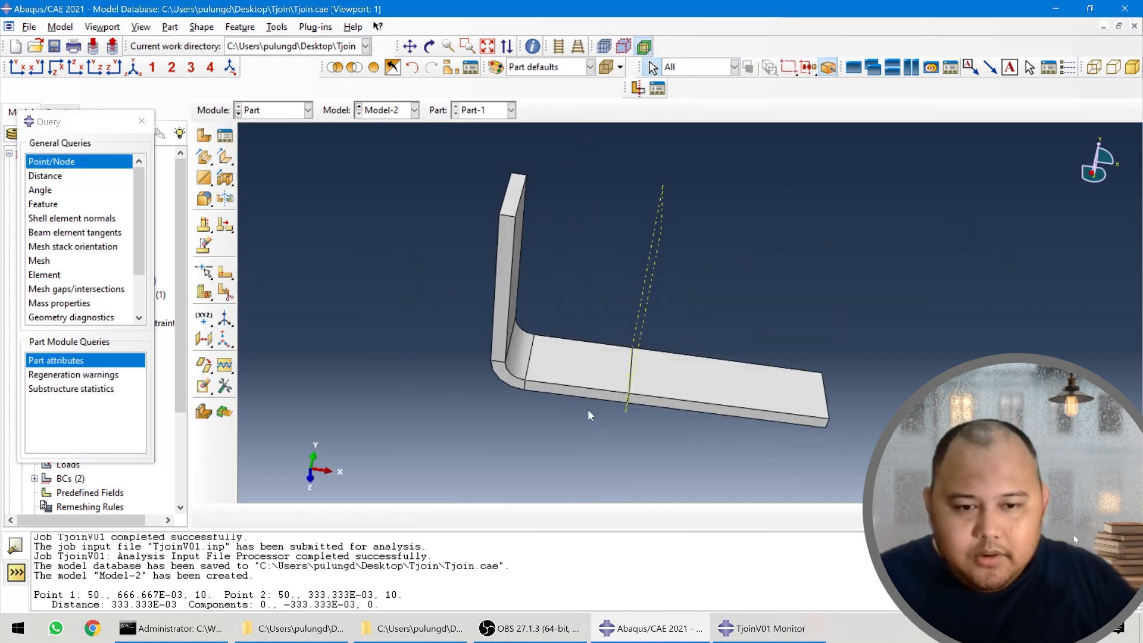
{"action": "left_click_drag", "start_coordinate": [673, 388], "coordinate": [685, 337], "text": "ctrl+alt"}
{"action": "scroll", "coordinate": [620, 420], "scroll_direction": "up", "scroll_amount": 3}
{"action": "scroll", "coordinate": [598, 437], "scroll_direction": "up", "scroll_amount": 5}
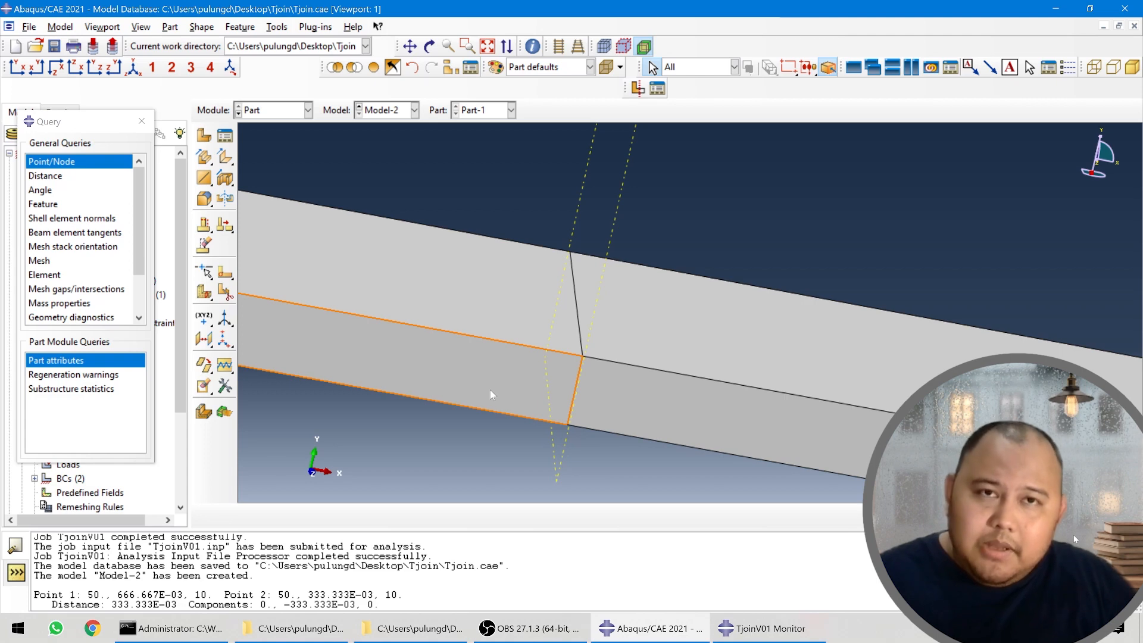
- Create an offset datum plane from the upright flange's outer face, flipped toward the horizontal flange and just beyond its existing partition
{"action": "scroll", "coordinate": [594, 422], "scroll_direction": "up", "scroll_amount": 1}
{"action": "scroll", "coordinate": [595, 419], "scroll_direction": "up", "scroll_amount": 4}
{"action": "scroll", "coordinate": [595, 402], "scroll_direction": "down", "scroll_amount": 3}
{"action": "scroll", "coordinate": [515, 295], "scroll_direction": "down", "scroll_amount": 2}
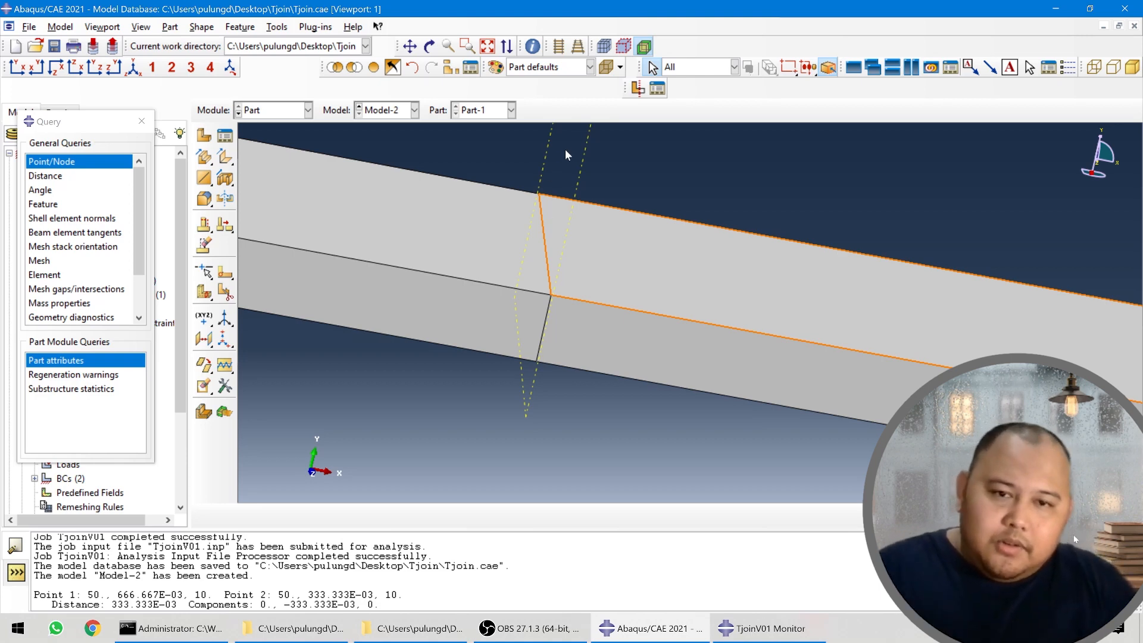
{"action": "scroll", "coordinate": [577, 176], "scroll_direction": "down", "scroll_amount": 5}
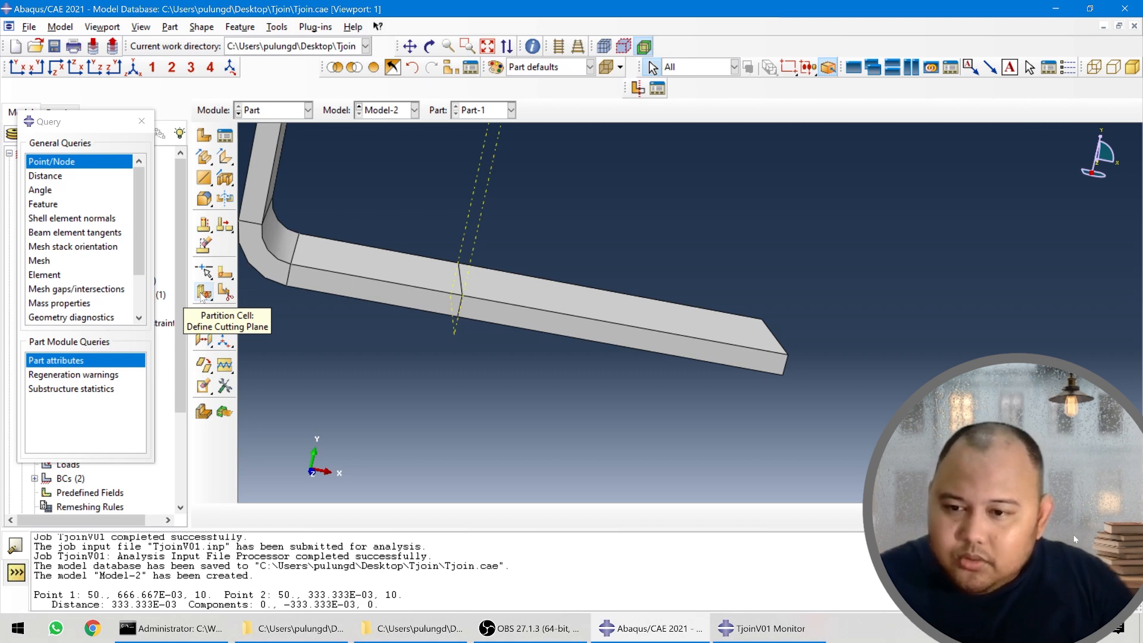
{"action": "left_click", "coordinate": [204, 339]}
{"action": "scroll", "coordinate": [503, 384], "scroll_direction": "down", "scroll_amount": 5}
{"action": "left_click_drag", "start_coordinate": [517, 364], "coordinate": [584, 359], "text": "ctrl+alt"}
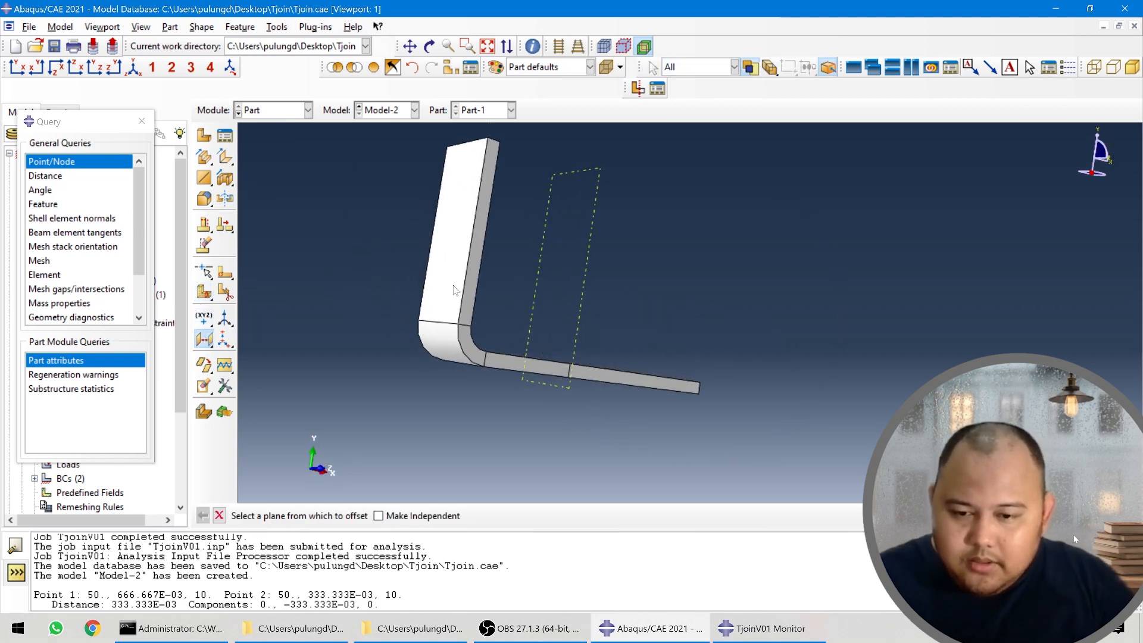
{"action": "left_click", "coordinate": [454, 284]}
{"action": "middle_click", "coordinate": [643, 357]}
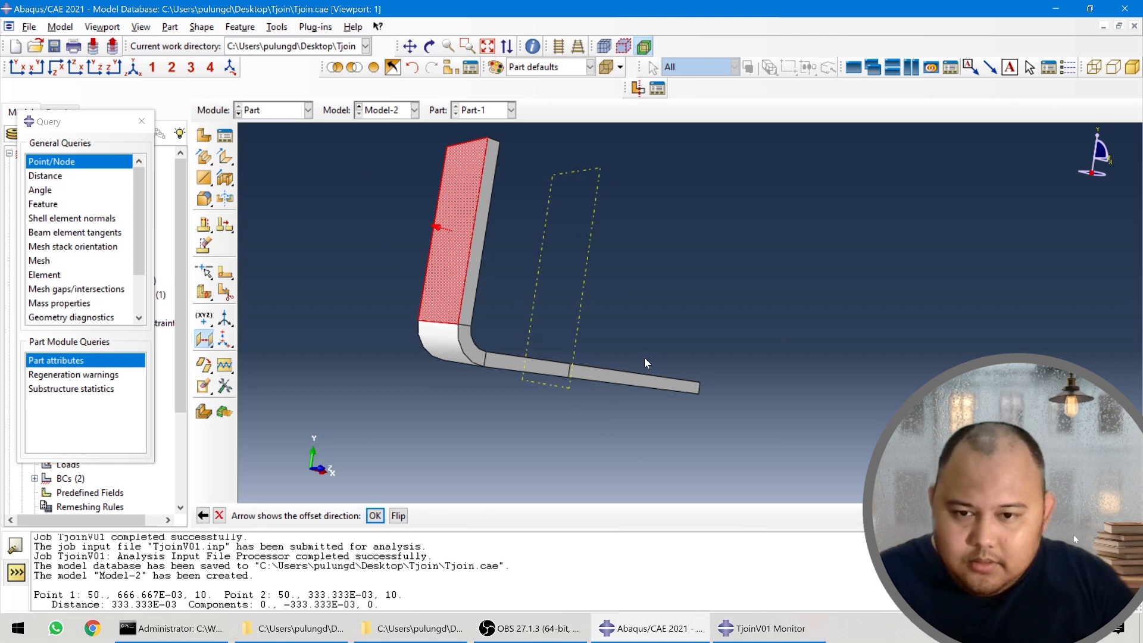
{"action": "left_click", "coordinate": [399, 516]}
{"action": "left_click", "coordinate": [375, 516]}
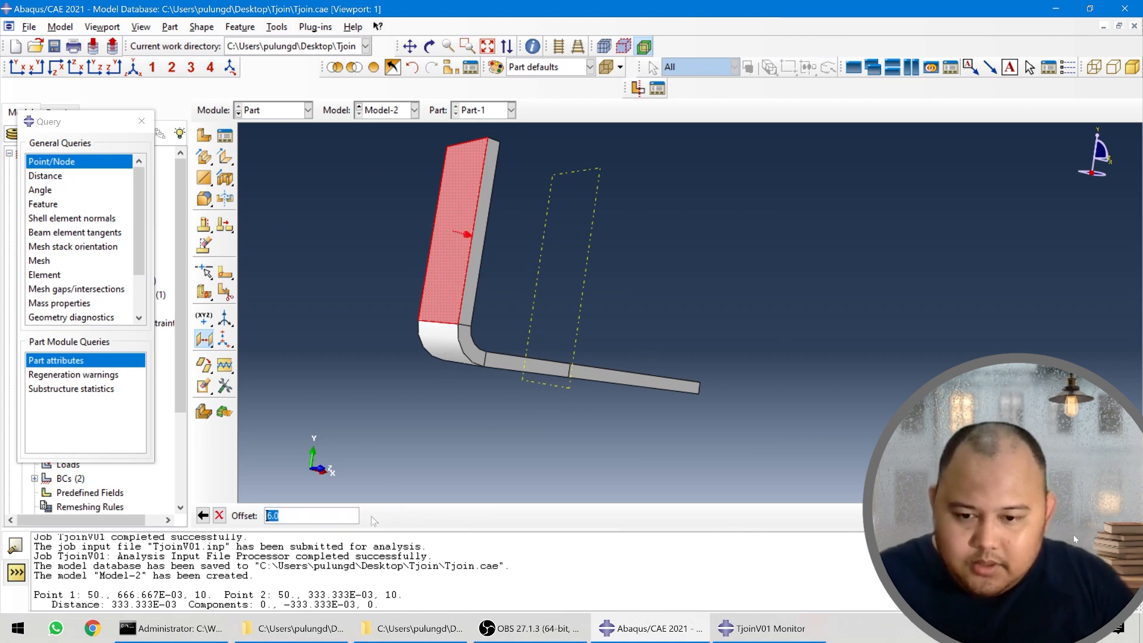
{"action": "key", "text": "Return"}
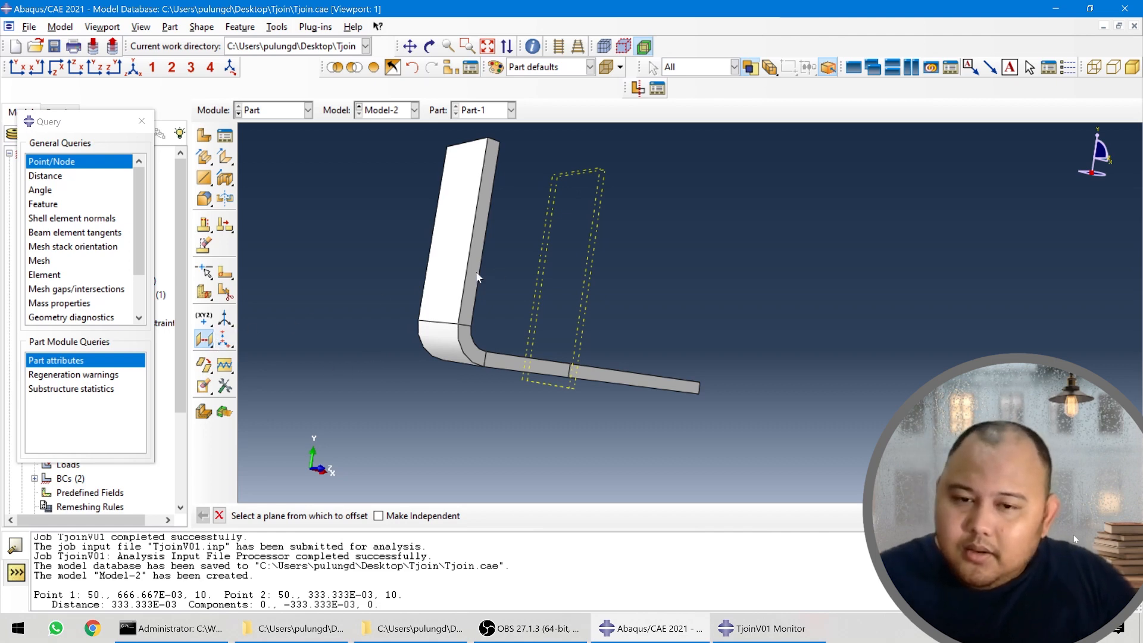
- Create a second datum plane offset 20.5 from the upright flange's outer face toward the horizontal flange's free end
{"action": "left_click", "coordinate": [440, 274]}
{"action": "left_click", "coordinate": [415, 516]}
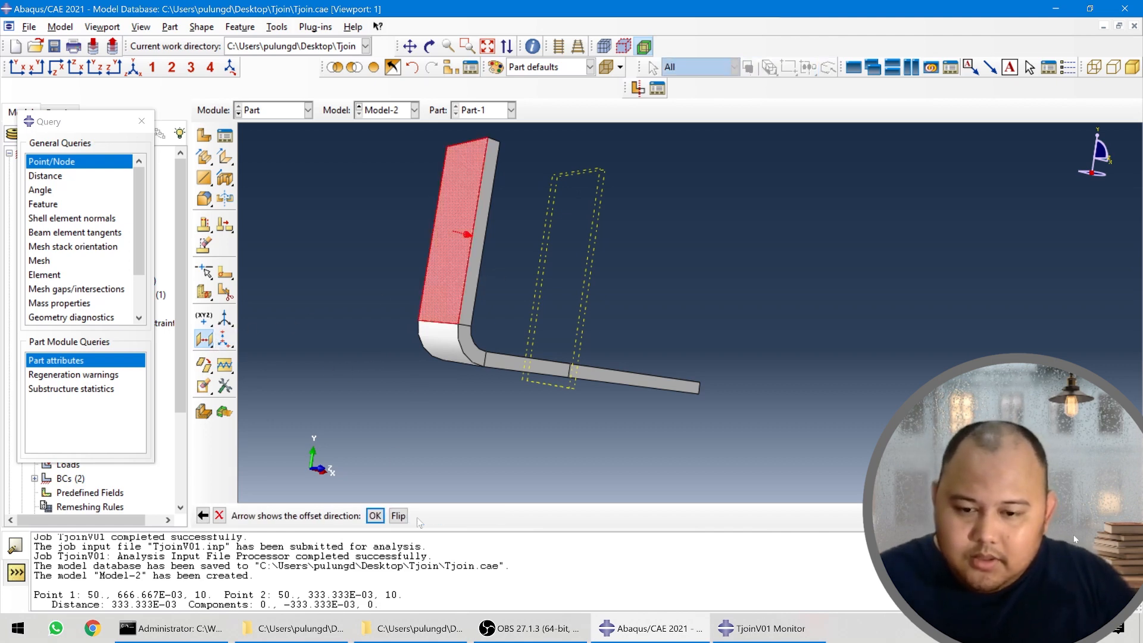
{"action": "key", "text": "Return"}
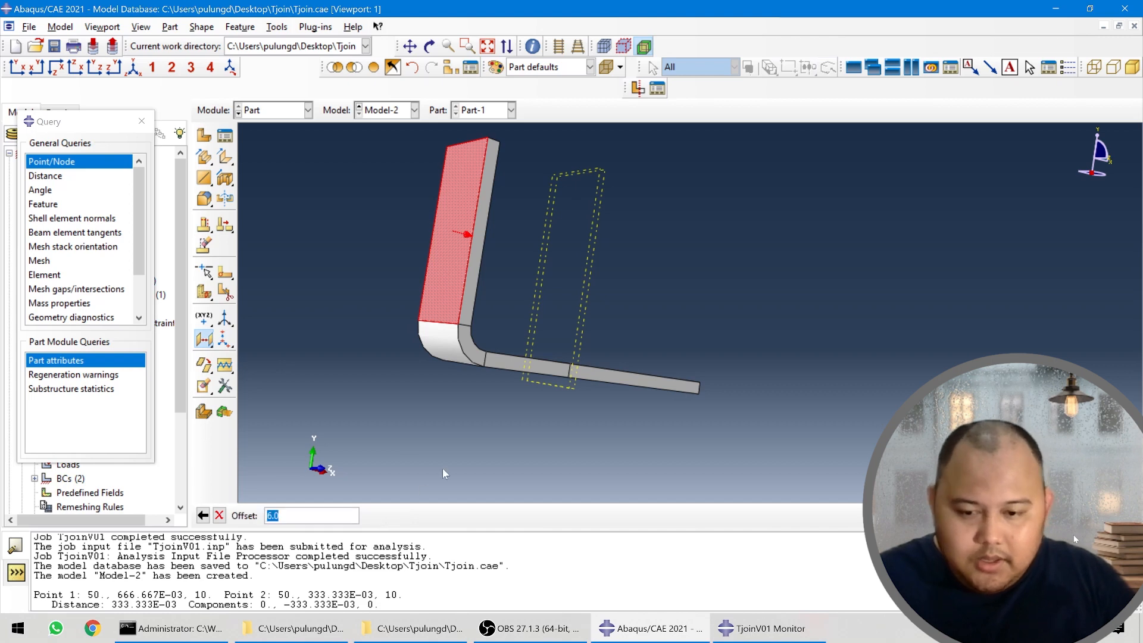
{"action": "type", "text": "20.5"}
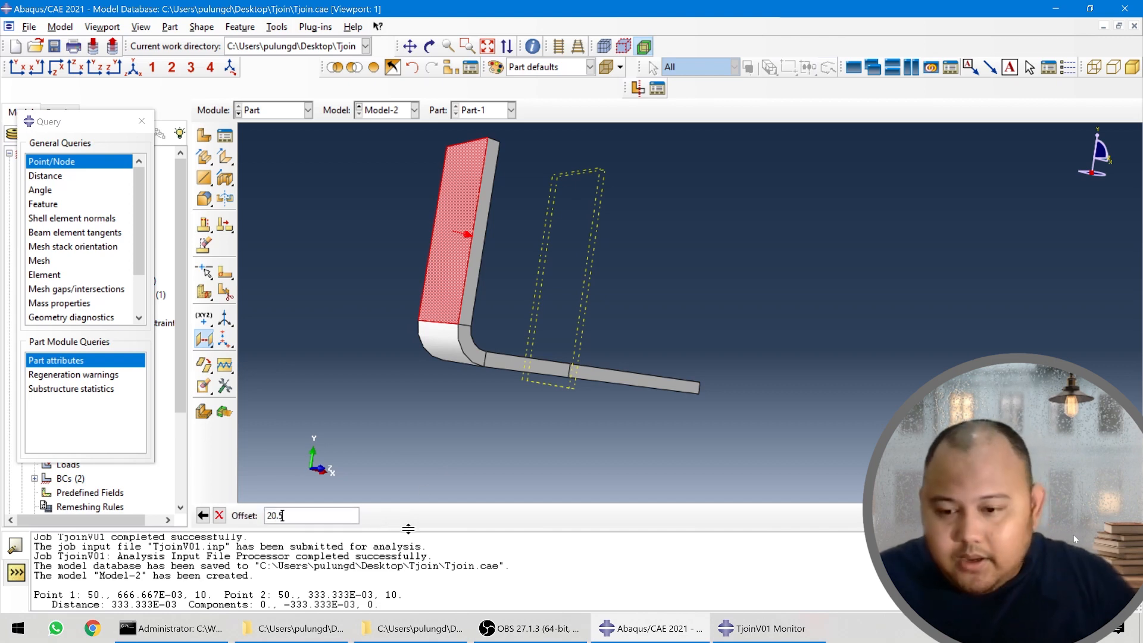
{"action": "key", "text": "Return"}
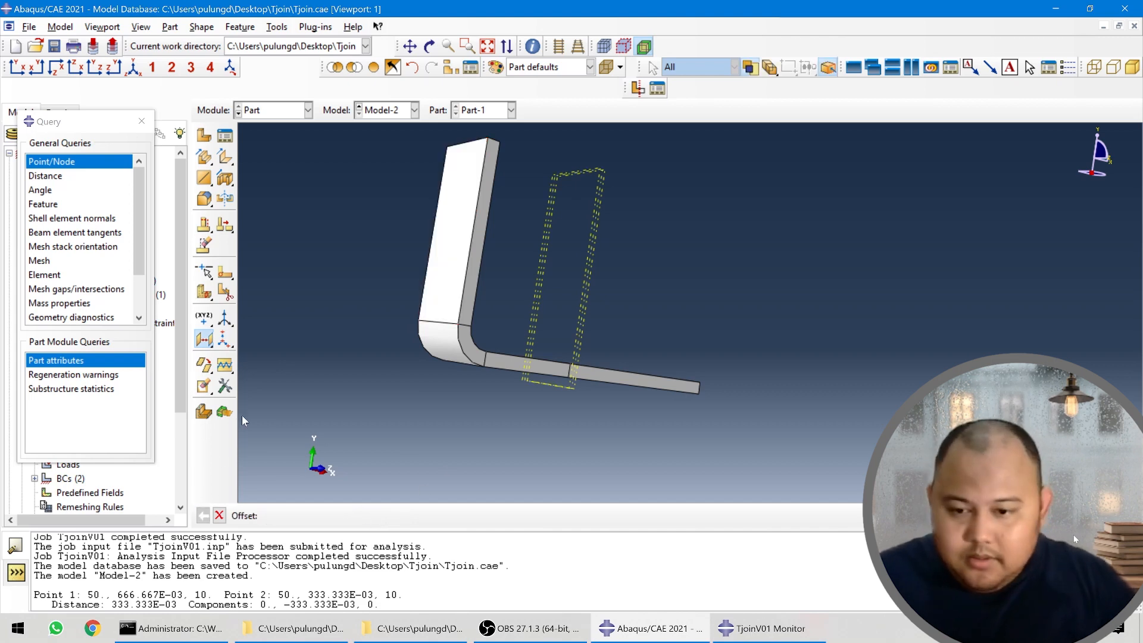
{"action": "left_click", "coordinate": [204, 292]}
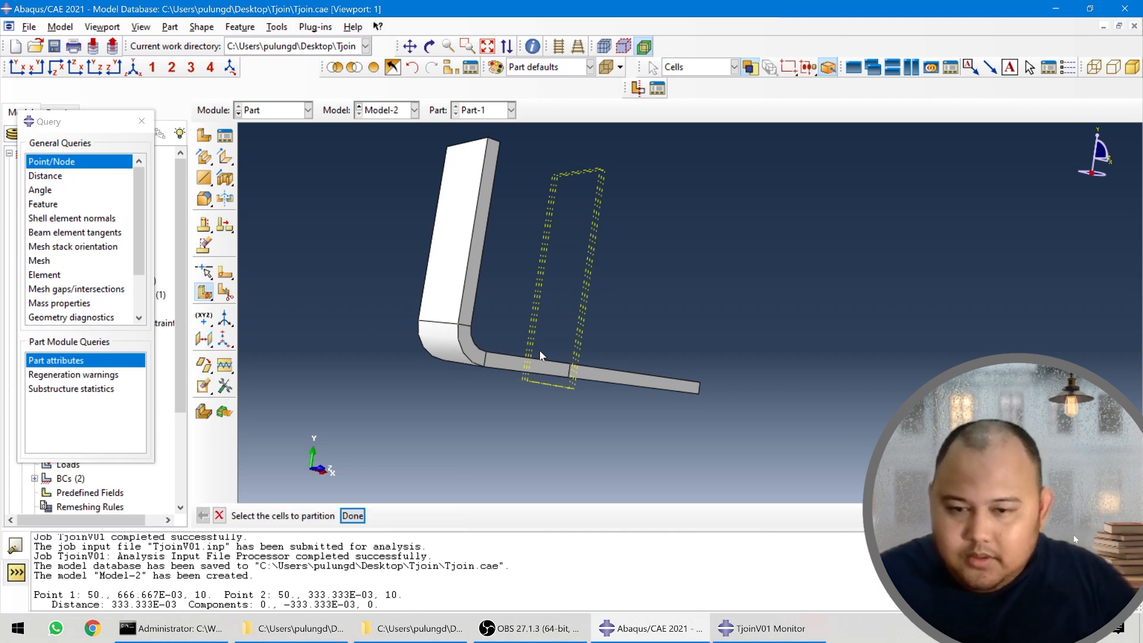
{"action": "scroll", "coordinate": [649, 420], "scroll_direction": "up", "scroll_amount": 5}
{"action": "left_click_drag", "start_coordinate": [648, 417], "coordinate": [641, 391], "text": "ctrl+alt"}
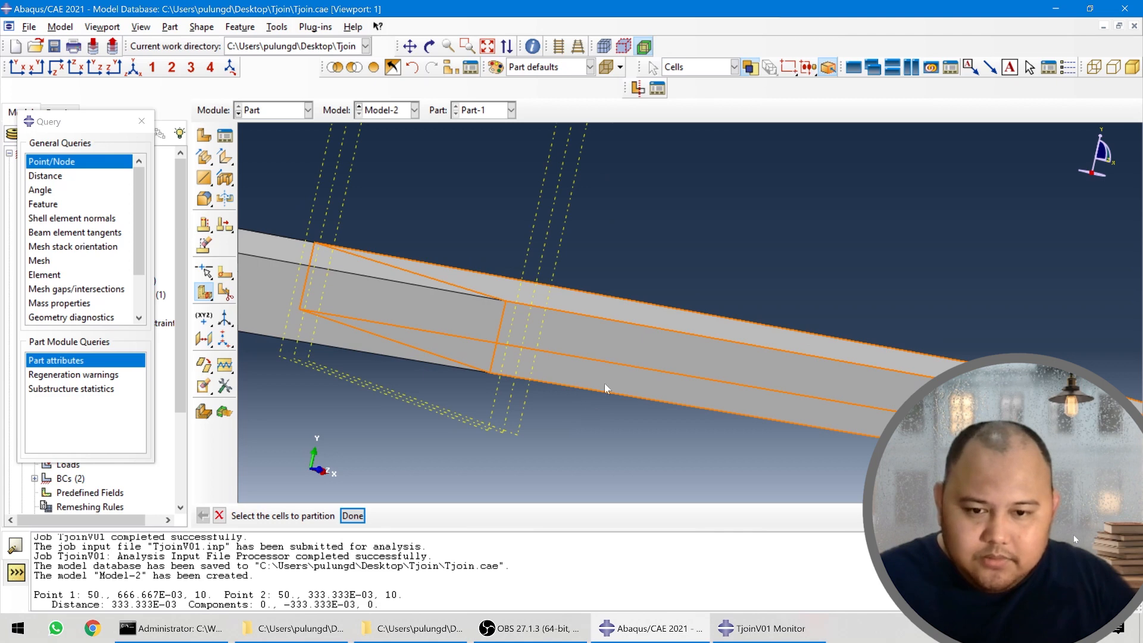
{"action": "middle_click", "coordinate": [596, 419]}
{"action": "left_click", "coordinate": [64, 468]}
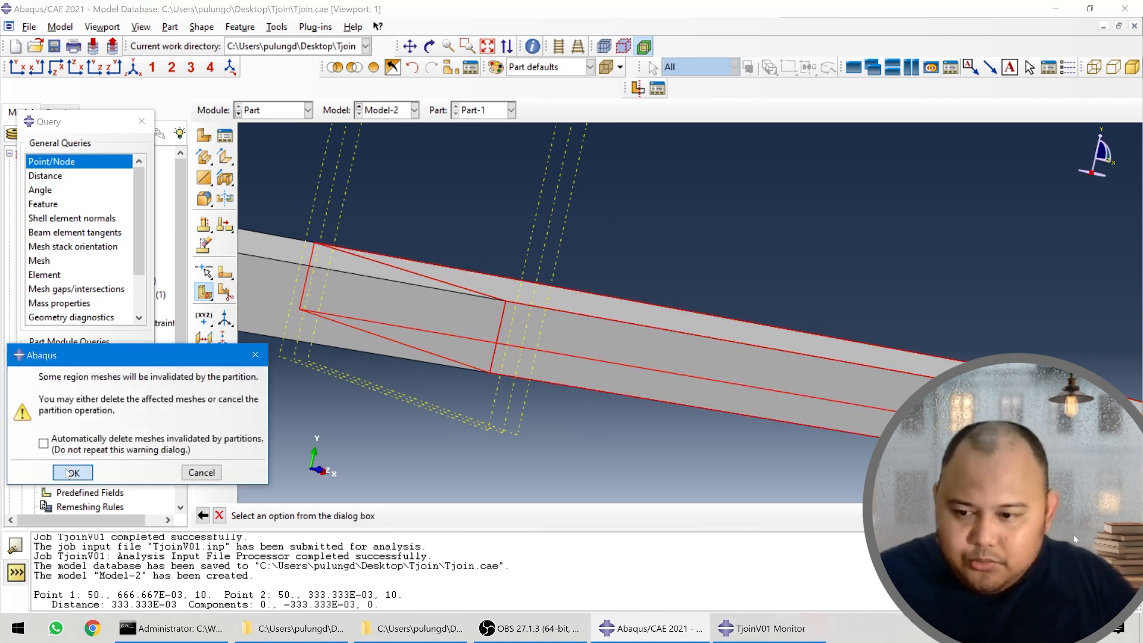
{"action": "scroll", "coordinate": [407, 457], "scroll_direction": "down", "scroll_amount": 1}
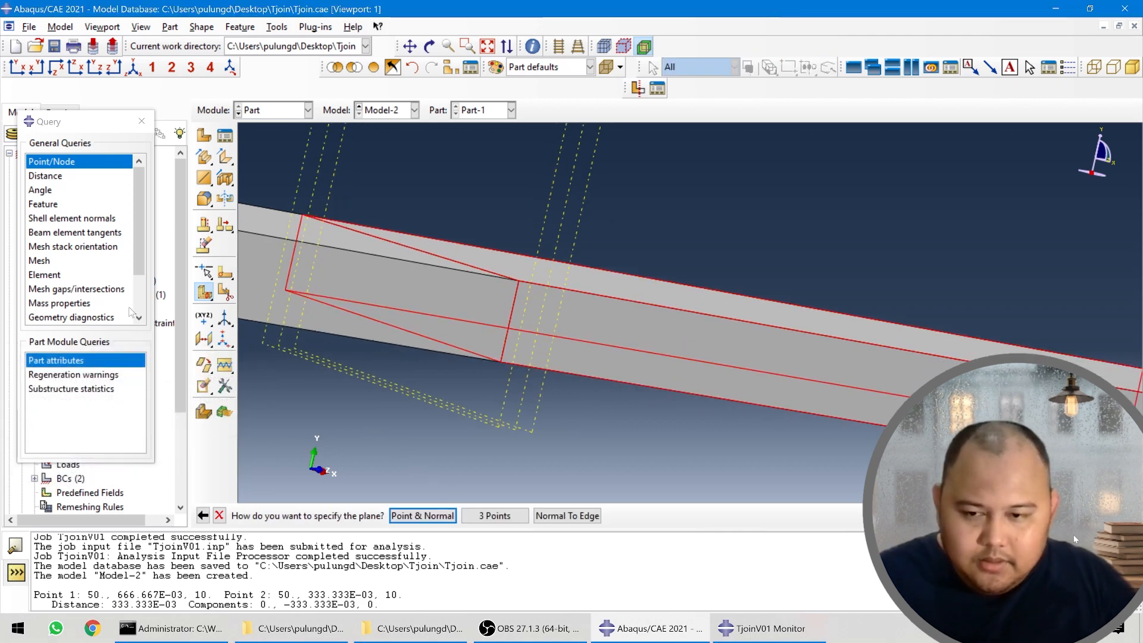
- Partition the free-end cell of the horizontal flange using the middle of the three datum planes
{"action": "left_click", "coordinate": [204, 295]}
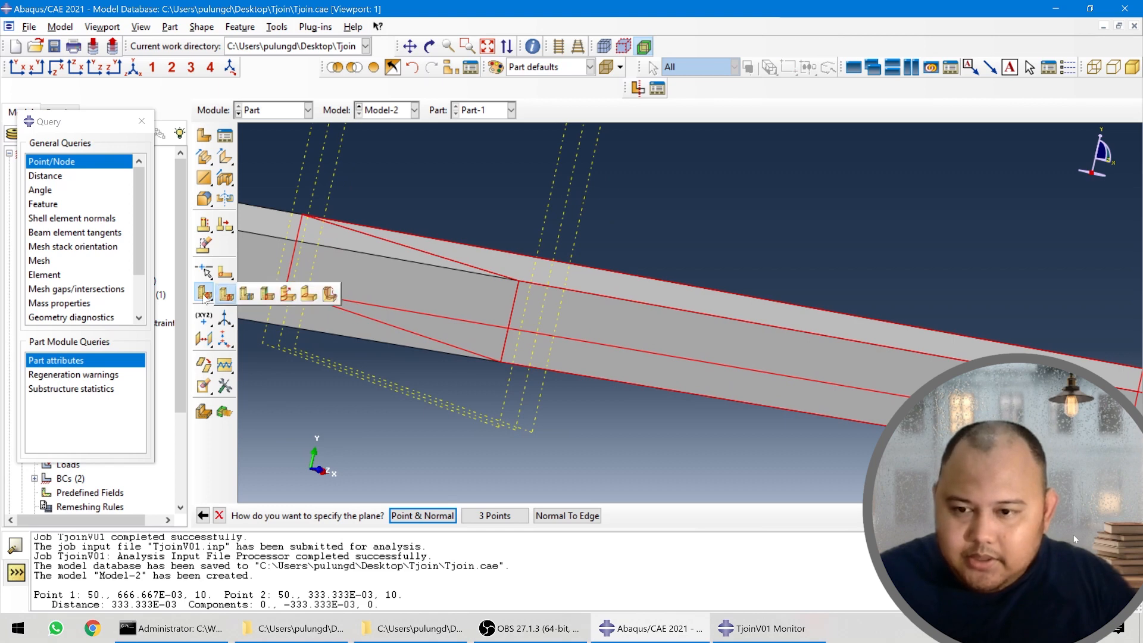
{"action": "left_click", "coordinate": [246, 293]}
{"action": "scroll", "coordinate": [555, 391], "scroll_direction": "down", "scroll_amount": 1}
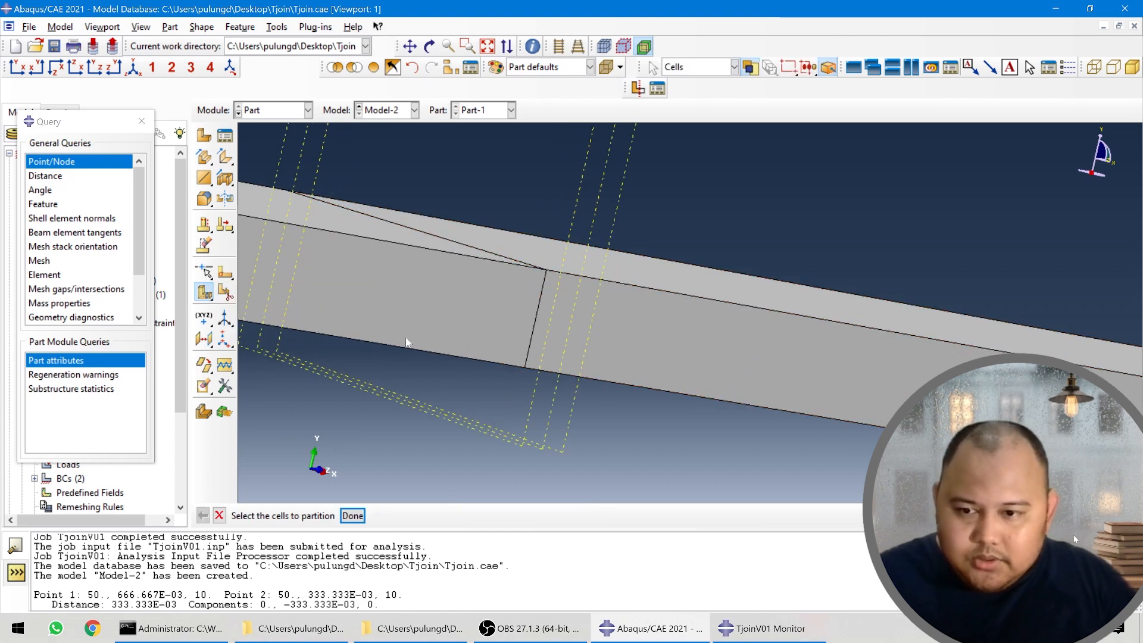
{"action": "left_click", "coordinate": [626, 340]}
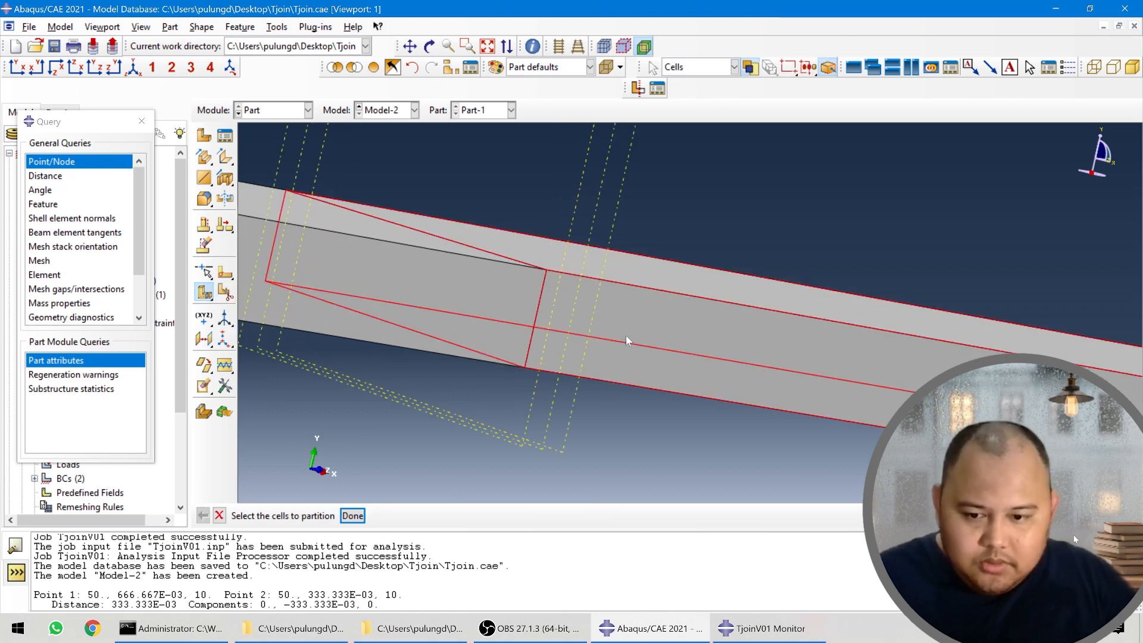
{"action": "middle_click", "coordinate": [791, 190]}
{"action": "left_click", "coordinate": [573, 309]}
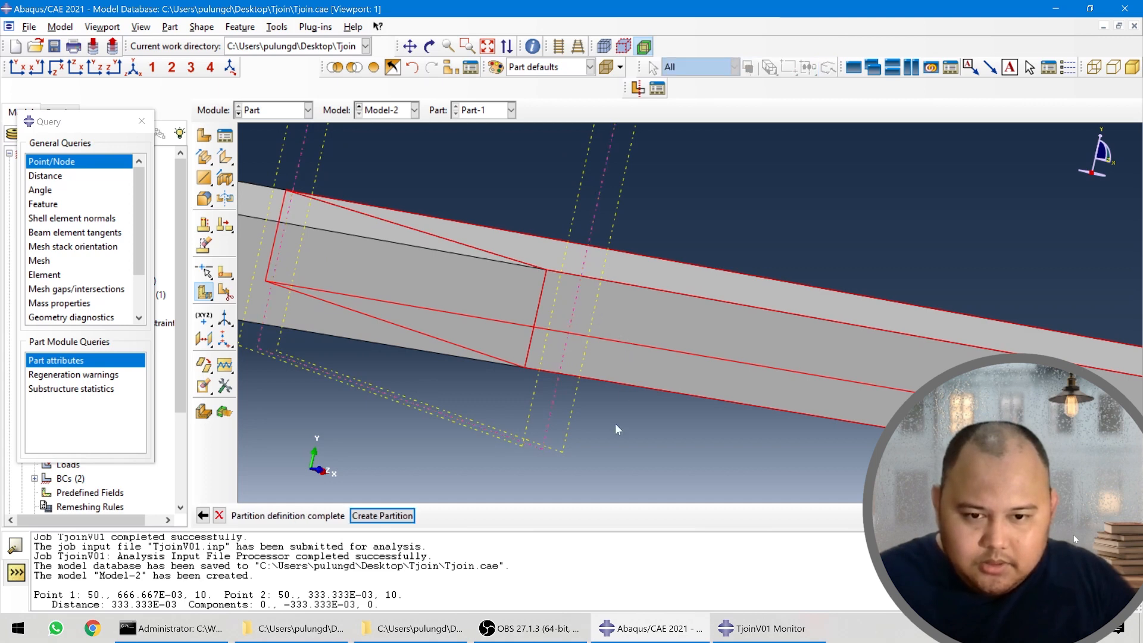
{"action": "middle_click", "coordinate": [592, 372]}
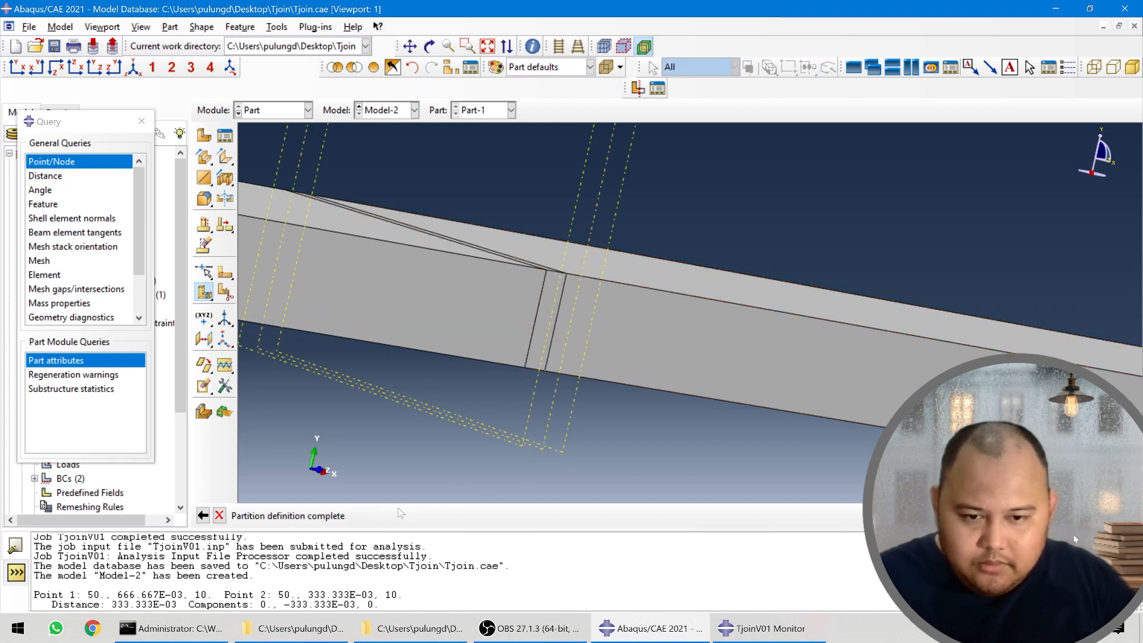
- Partition the remaining free-end cell of the horizontal flange using the datum plane closest to the free end
{"action": "left_click", "coordinate": [581, 364]}
{"action": "middle_click", "coordinate": [596, 440]}
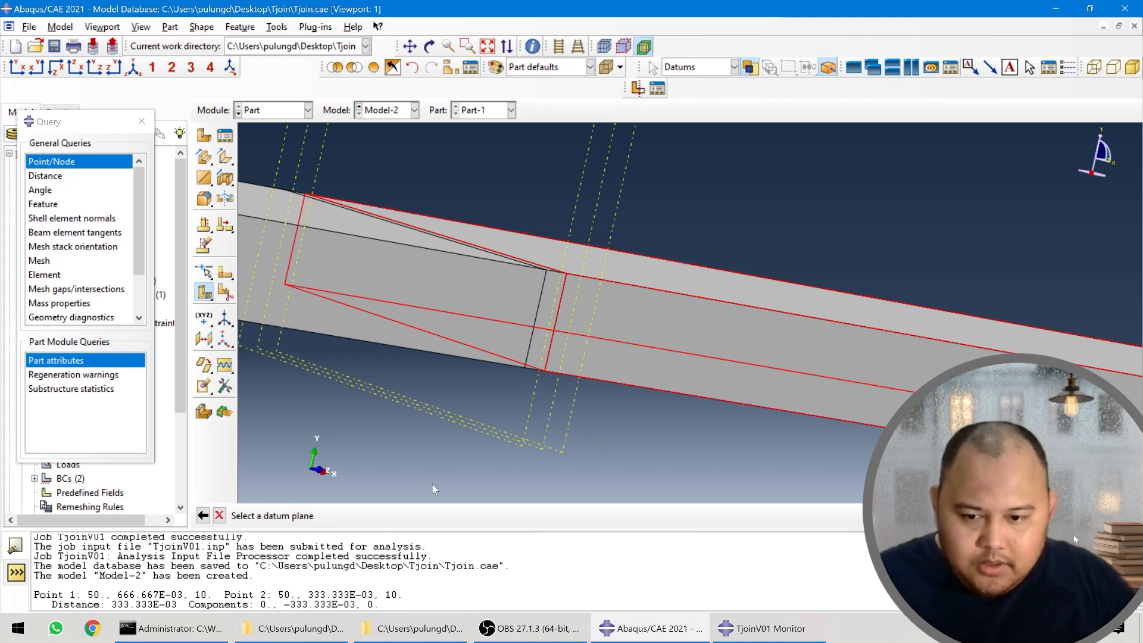
{"action": "left_click", "coordinate": [574, 396]}
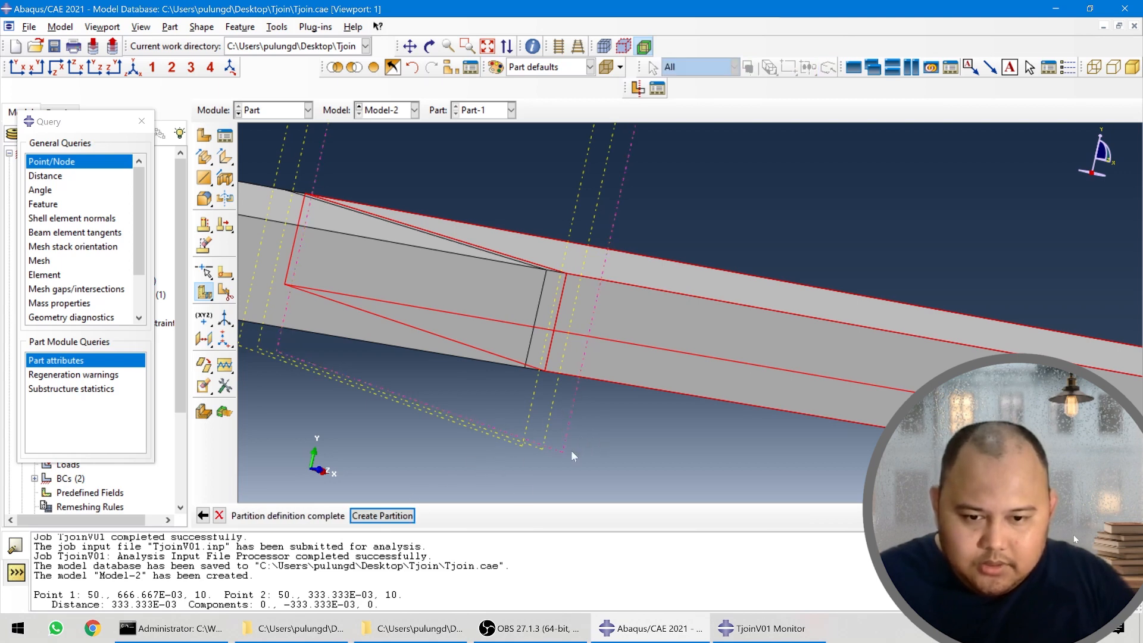
{"action": "left_click", "coordinate": [390, 516]}
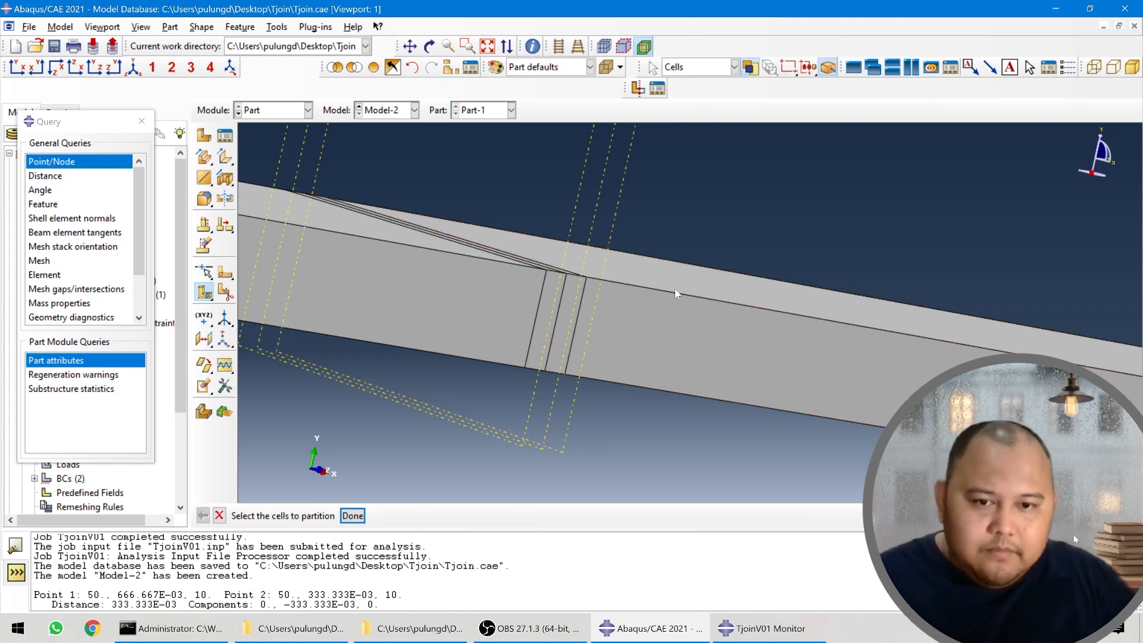
- Start a sketched face partition on the two narrow side faces between the datum planes, with their outermost edge vertical and on the right
{"action": "left_click_drag", "start_coordinate": [676, 288], "coordinate": [596, 310], "text": "ctrl+alt"}
{"action": "scroll", "coordinate": [621, 356], "scroll_direction": "up", "scroll_amount": 2}
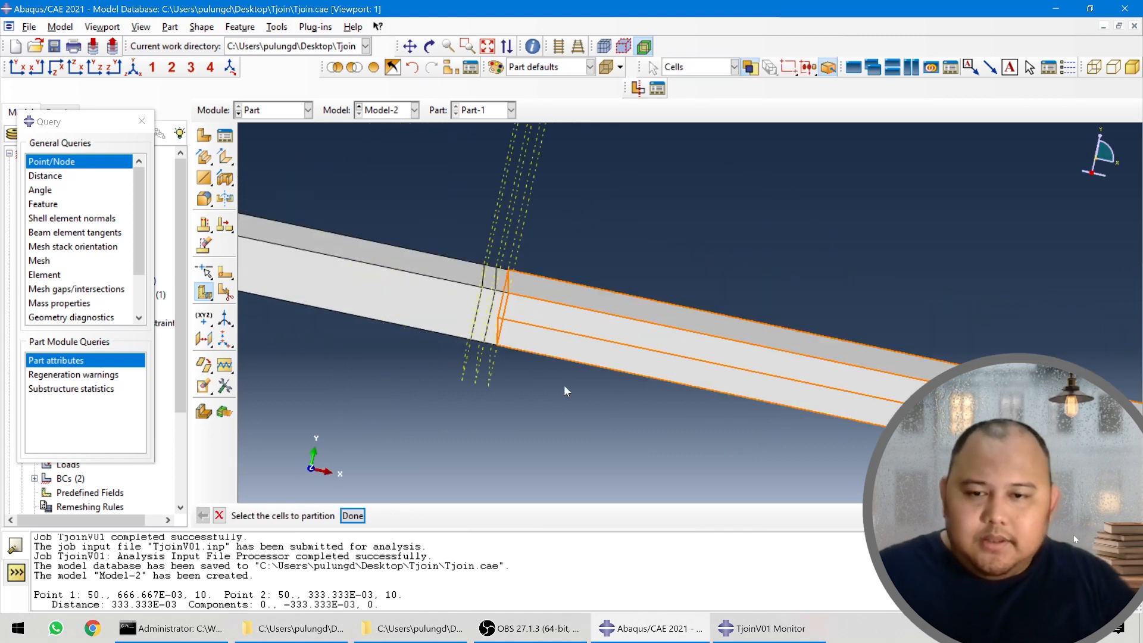
{"action": "scroll", "coordinate": [540, 410], "scroll_direction": "down", "scroll_amount": 1}
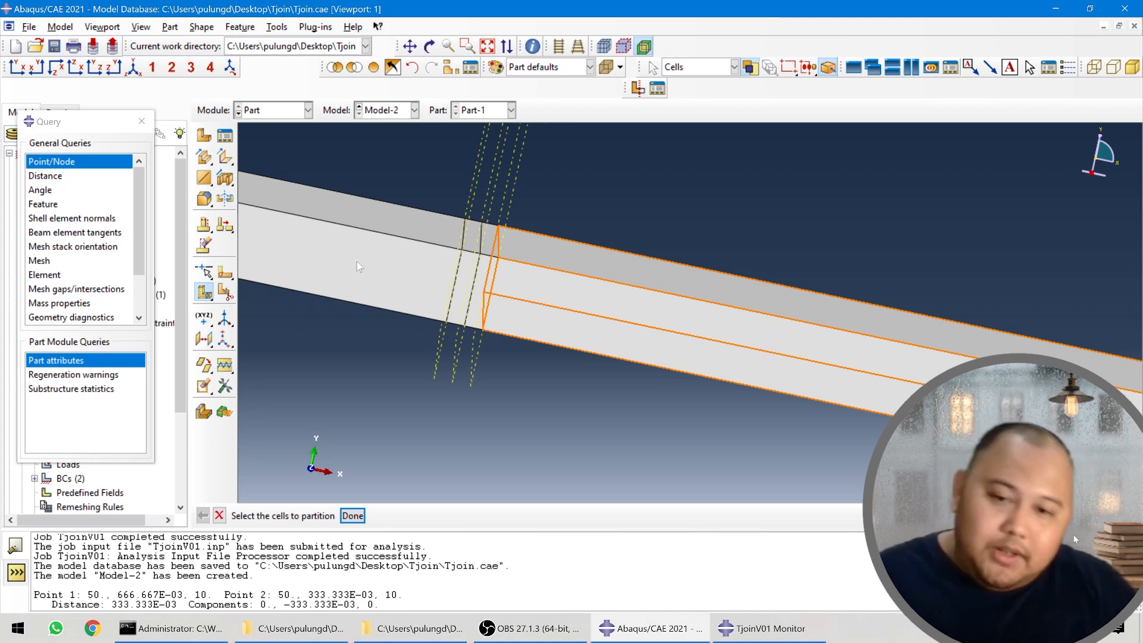
{"action": "scroll", "coordinate": [439, 321], "scroll_direction": "down", "scroll_amount": 3}
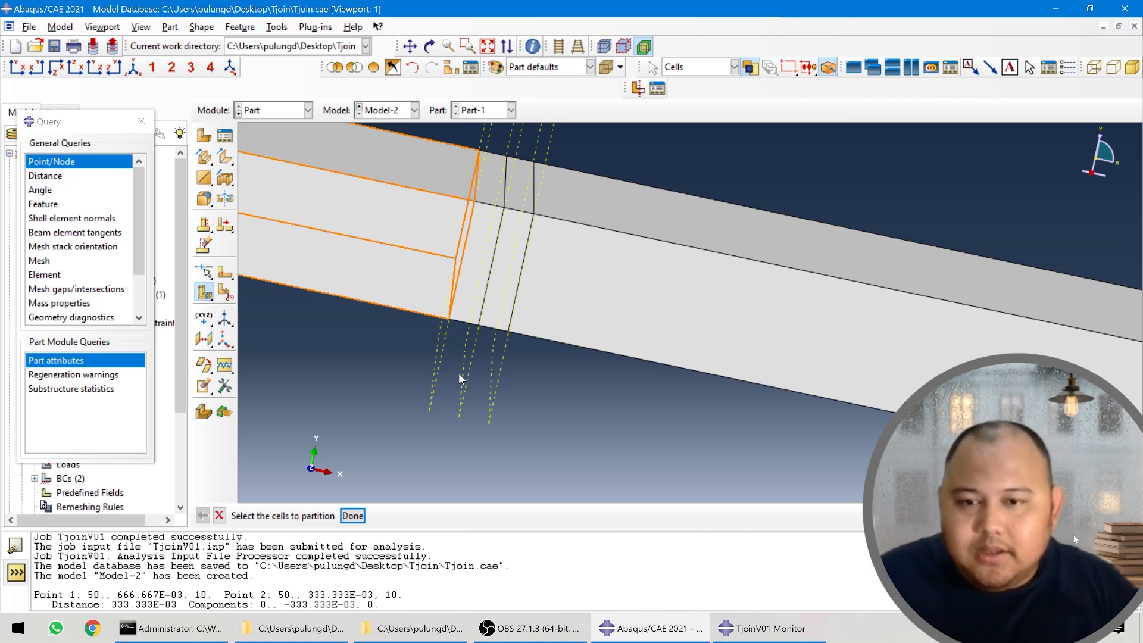
{"action": "left_click", "coordinate": [225, 274]}
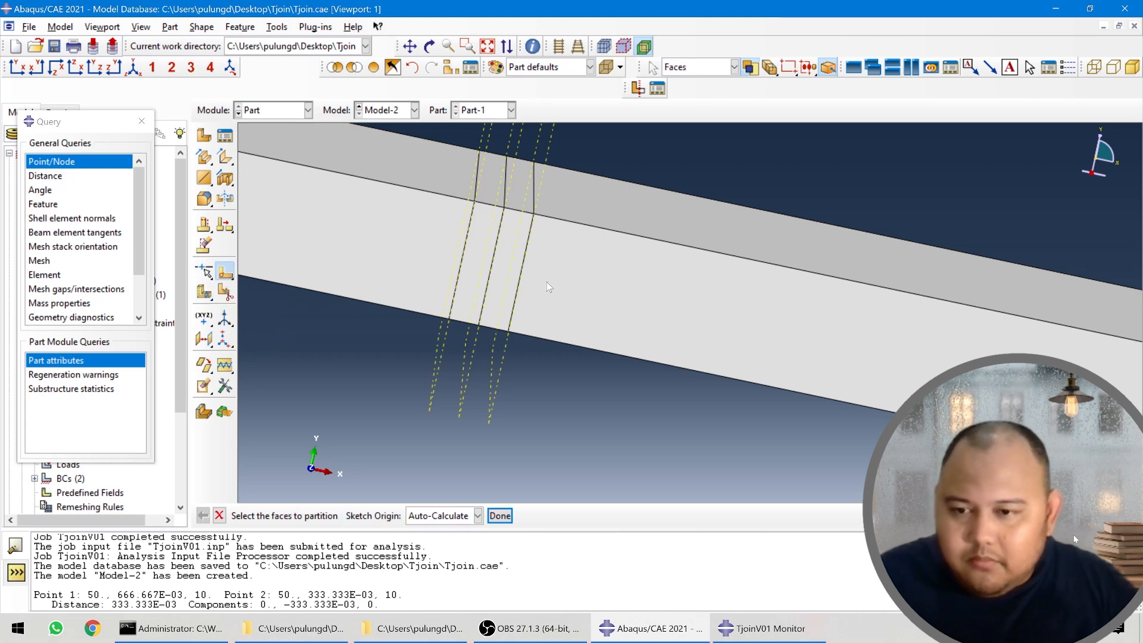
{"action": "left_click", "coordinate": [501, 279]}
{"action": "left_click", "coordinate": [476, 281], "text": "shift"}
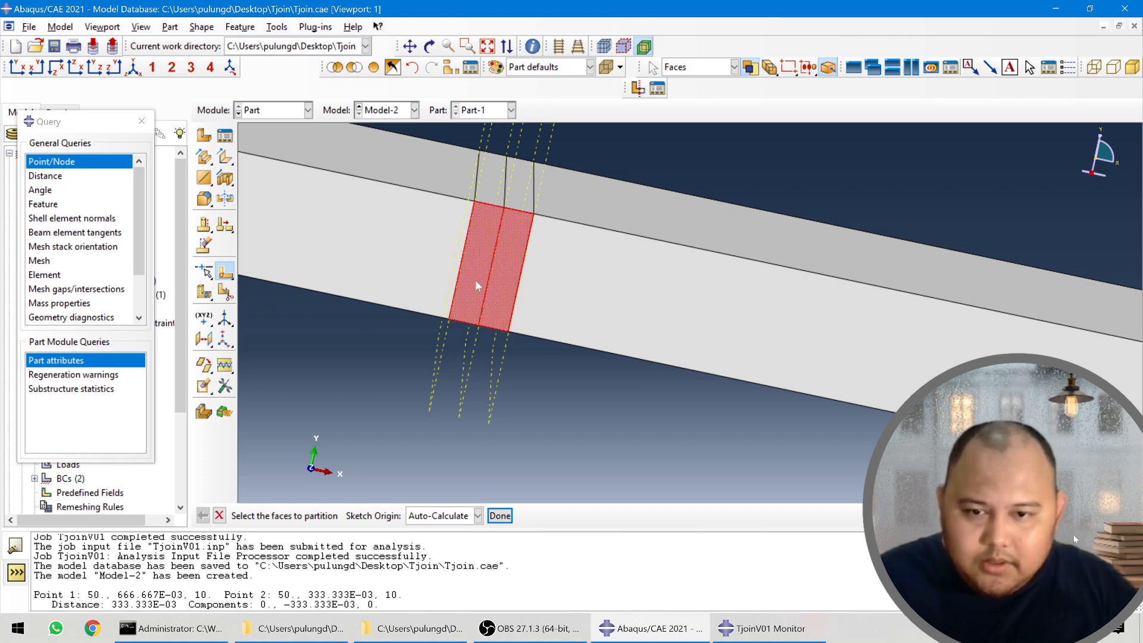
{"action": "left_click", "coordinate": [500, 516]}
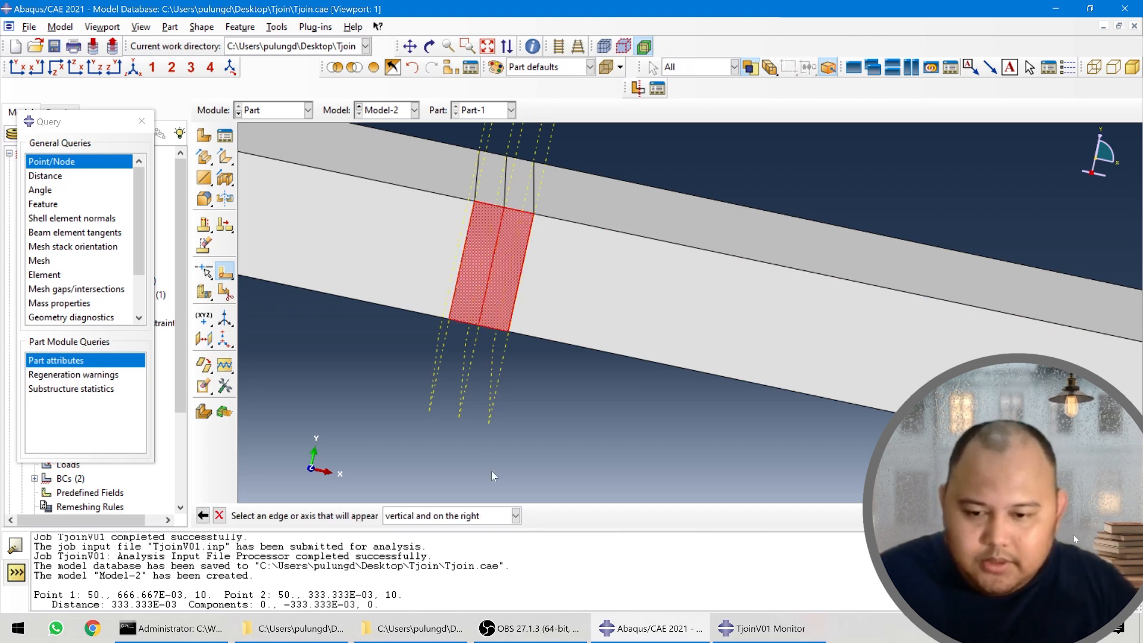
{"action": "left_click", "coordinate": [514, 308]}
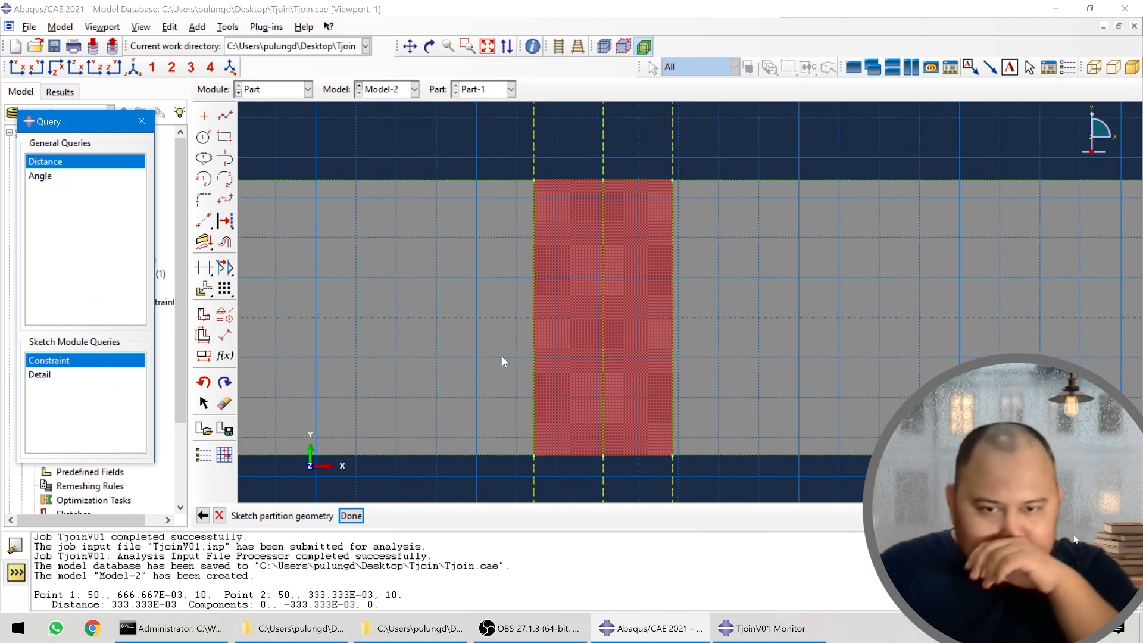
- Sketch a vertical line at about x = -0.04 across the full thickness of the right narrow face, about 2 long
{"action": "scroll", "coordinate": [623, 229], "scroll_direction": "down", "scroll_amount": 1}
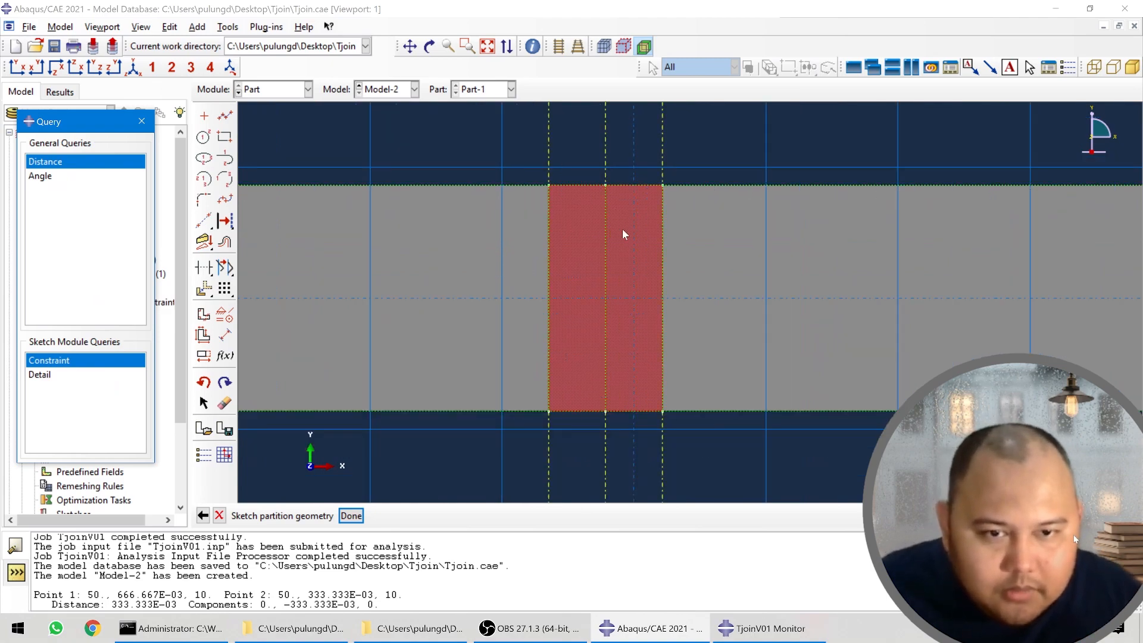
{"action": "scroll", "coordinate": [604, 238], "scroll_direction": "up", "scroll_amount": 1}
{"action": "scroll", "coordinate": [625, 207], "scroll_direction": "down", "scroll_amount": 2}
{"action": "scroll", "coordinate": [671, 205], "scroll_direction": "up", "scroll_amount": 3}
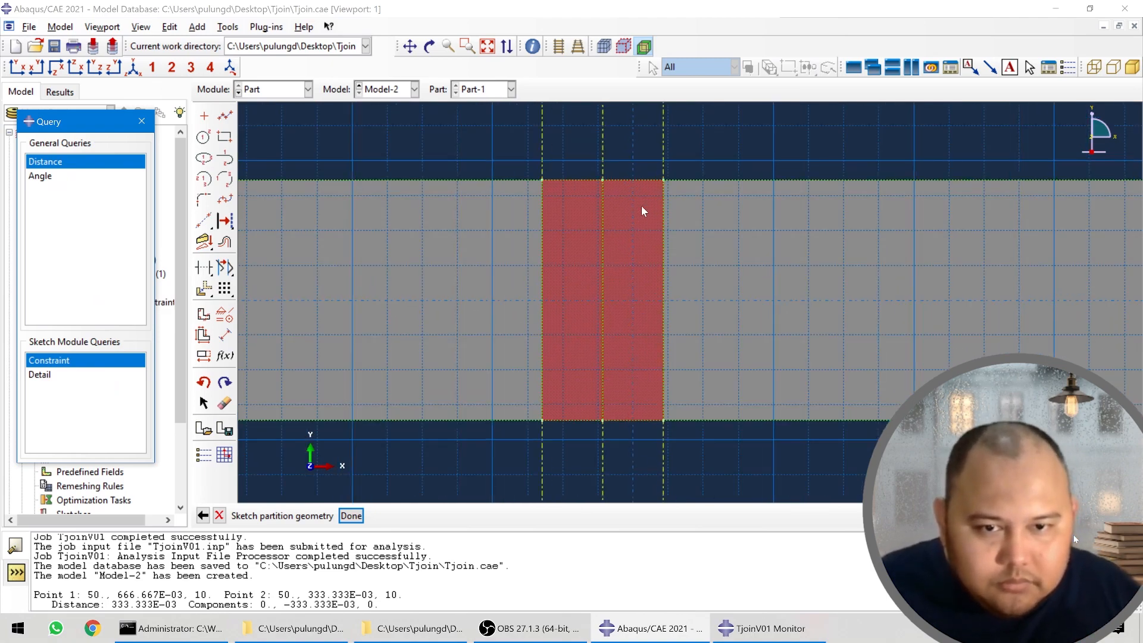
{"action": "scroll", "coordinate": [630, 196], "scroll_direction": "up", "scroll_amount": 2}
{"action": "scroll", "coordinate": [613, 191], "scroll_direction": "down", "scroll_amount": 1}
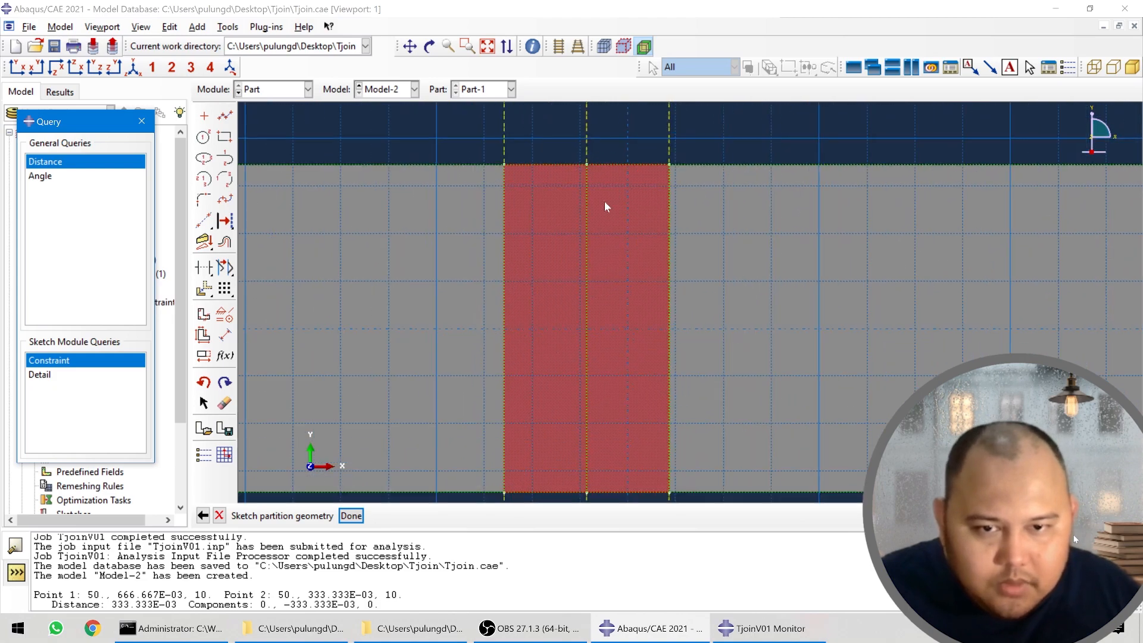
{"action": "left_click", "coordinate": [225, 115]}
{"action": "scroll", "coordinate": [552, 137], "scroll_direction": "down", "scroll_amount": 1}
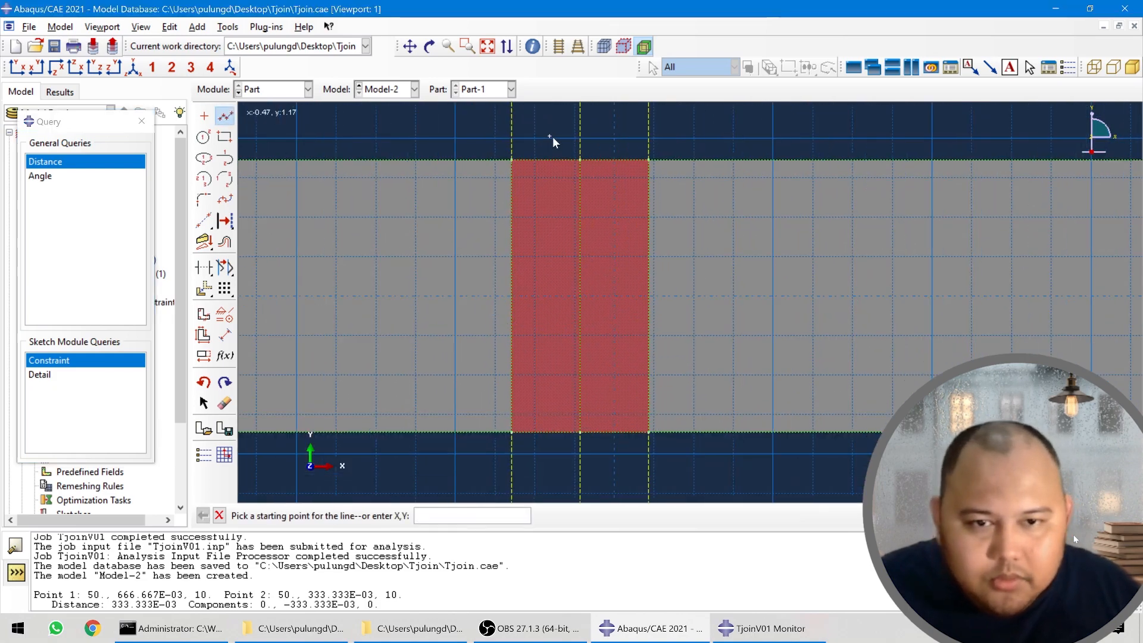
{"action": "left_click", "coordinate": [608, 161]}
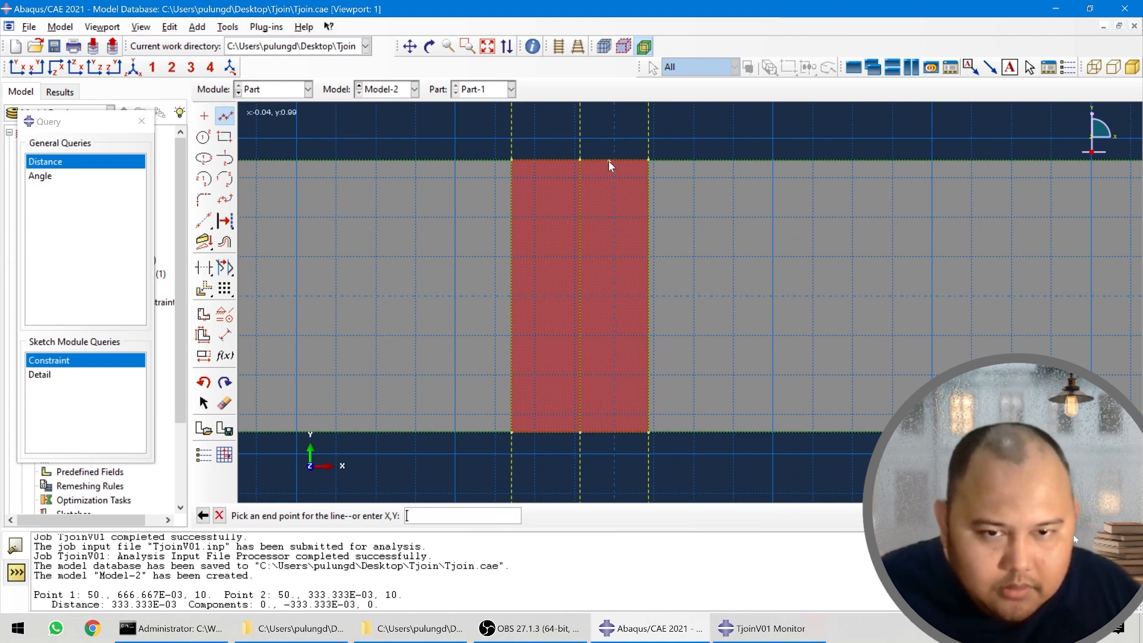
{"action": "left_click", "coordinate": [609, 432]}
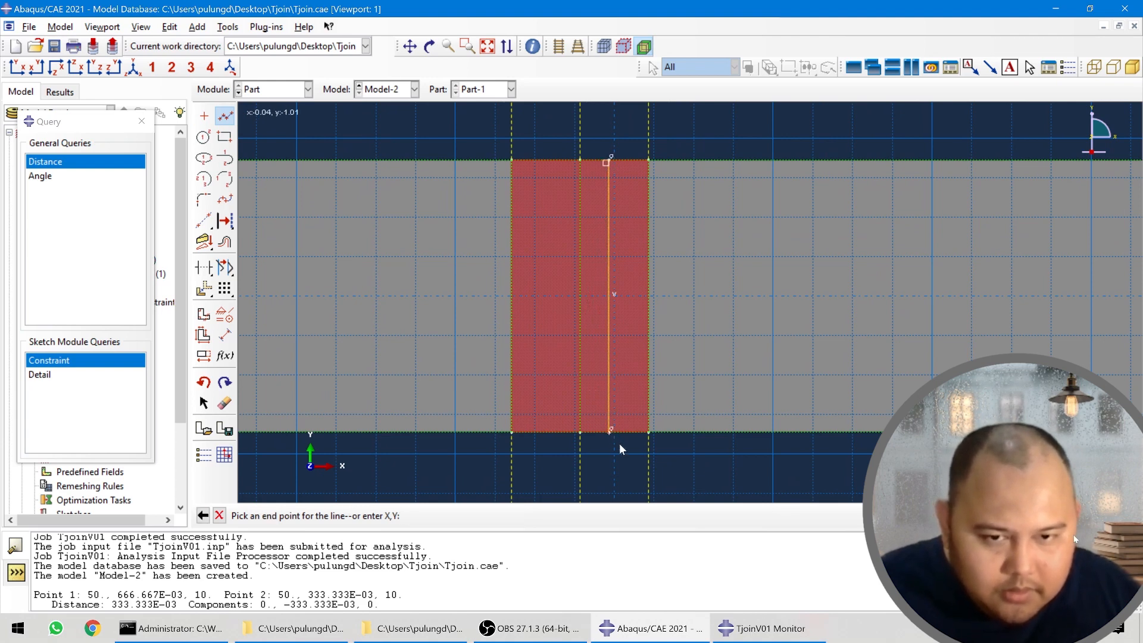
- Finish the vertical line in the right narrow face and dimension it at 0.25 from that face's right edge
{"action": "middle_click", "coordinate": [672, 454]}
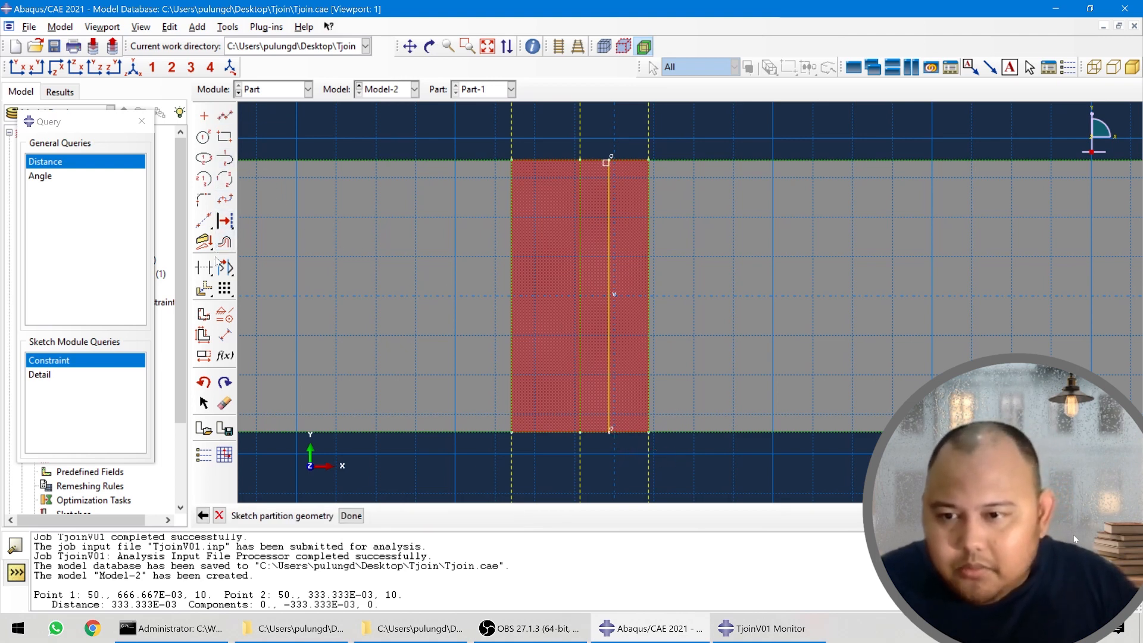
{"action": "left_click", "coordinate": [224, 336]}
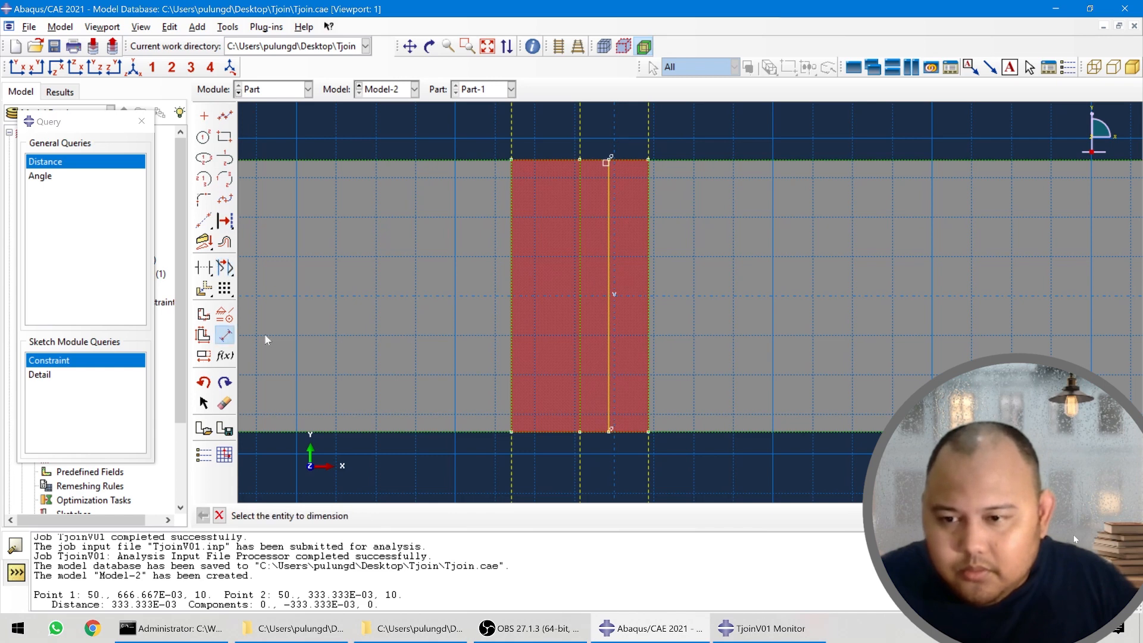
{"action": "left_click", "coordinate": [608, 338]}
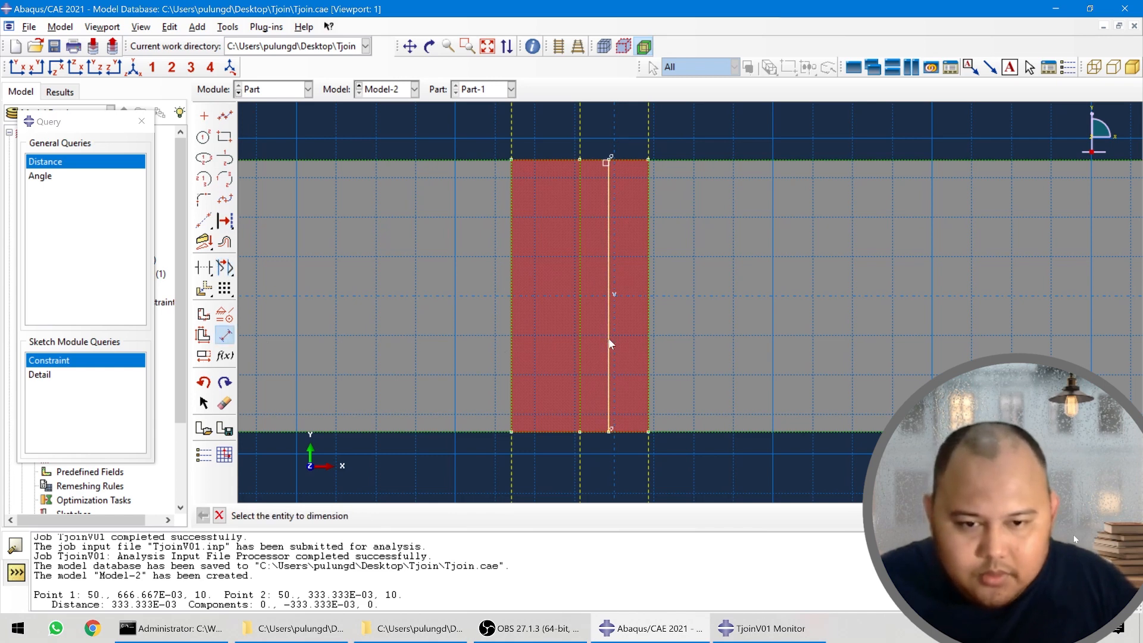
{"action": "left_click", "coordinate": [648, 352]}
{"action": "left_click", "coordinate": [634, 126]}
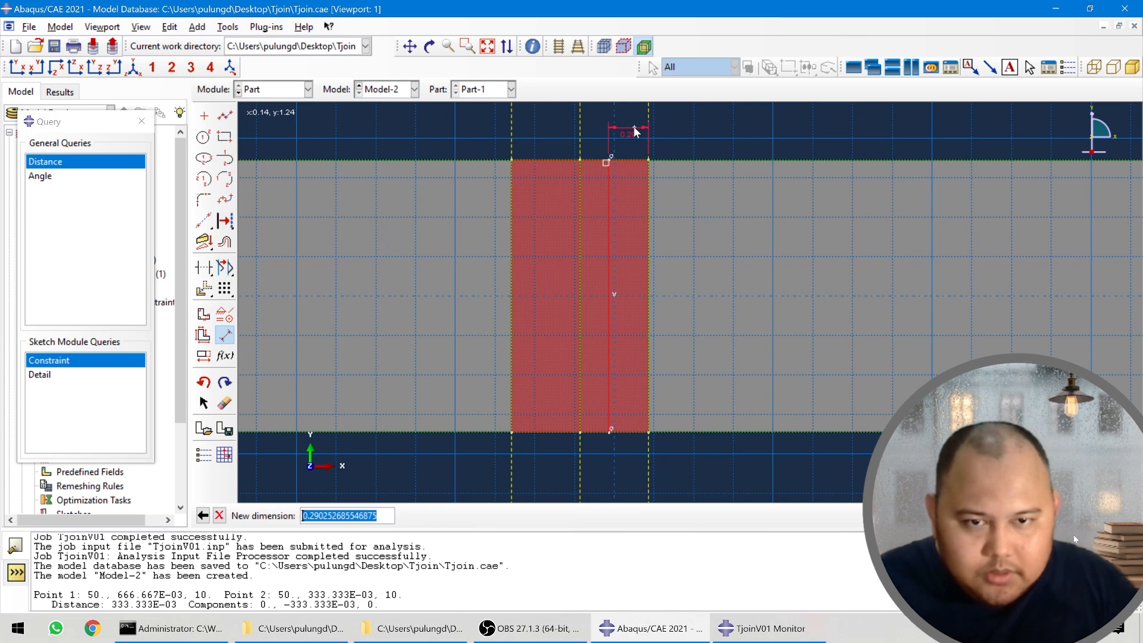
{"action": "type", "text": "0.25"}
{"action": "key", "text": "Return"}
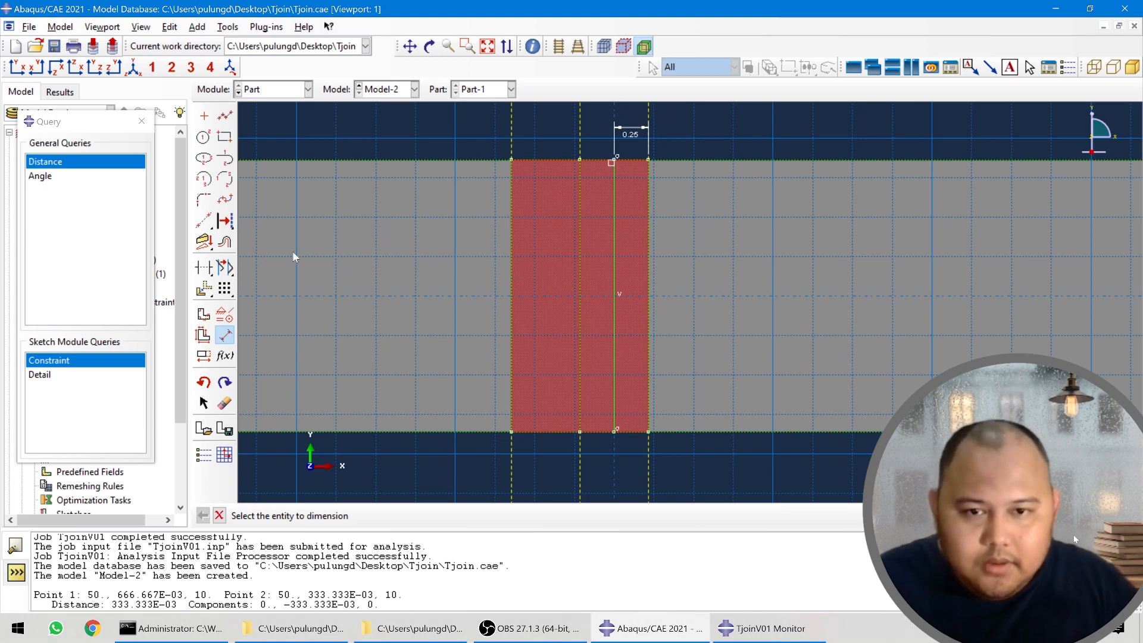
- Sketch a vertical line down the middle of the left narrow face, across the full flange thickness
{"action": "left_click", "coordinate": [225, 118]}
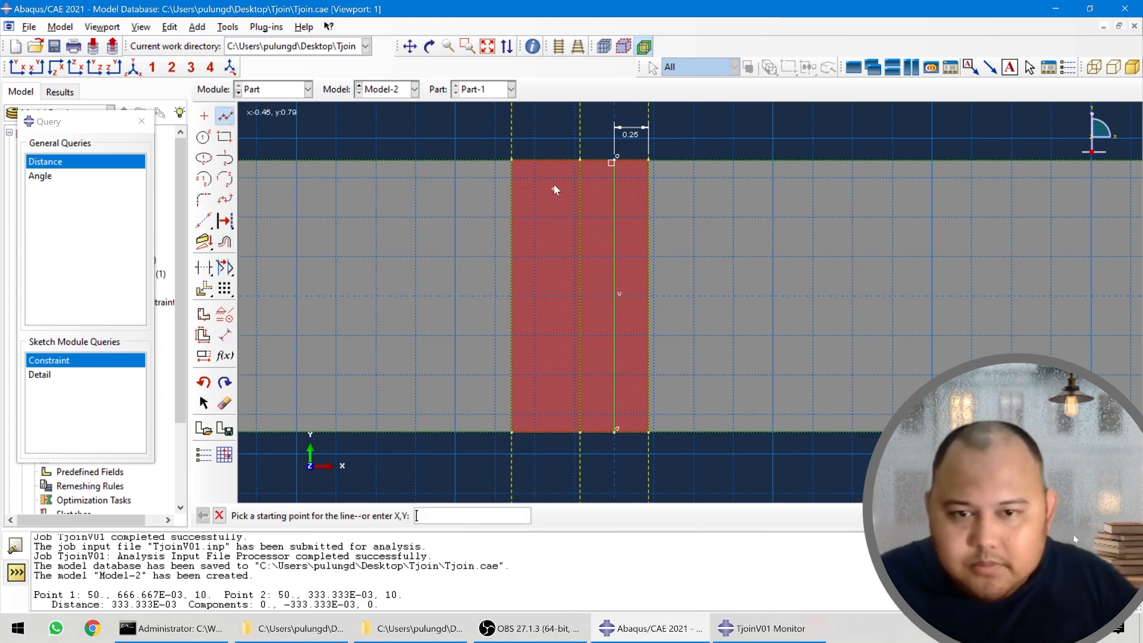
{"action": "left_click", "coordinate": [546, 160]}
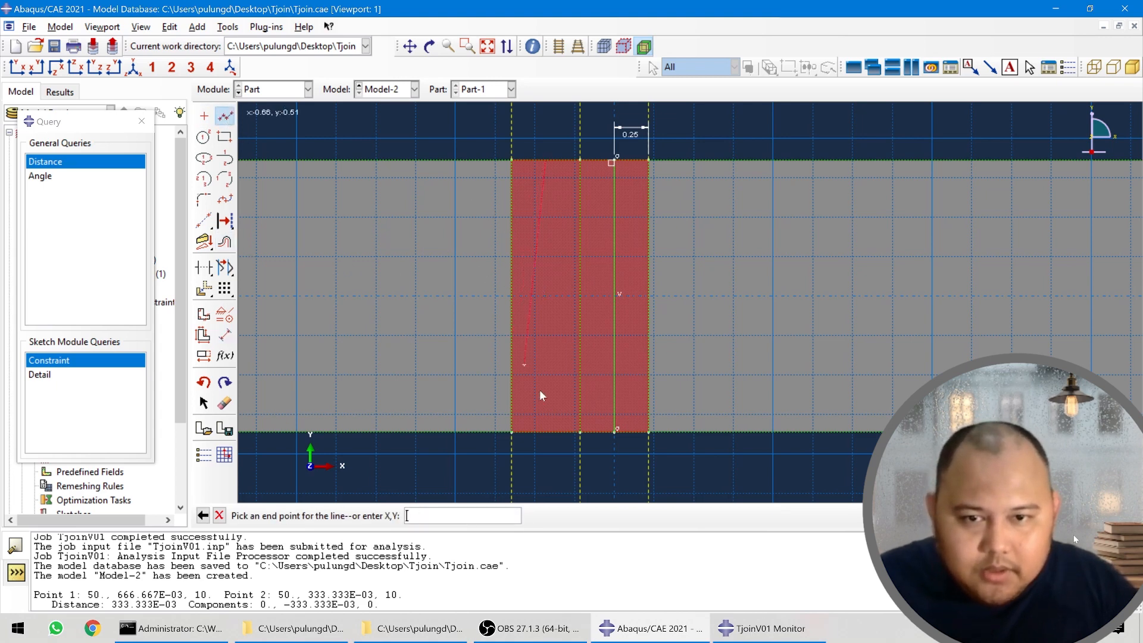
{"action": "left_click", "coordinate": [547, 429]}
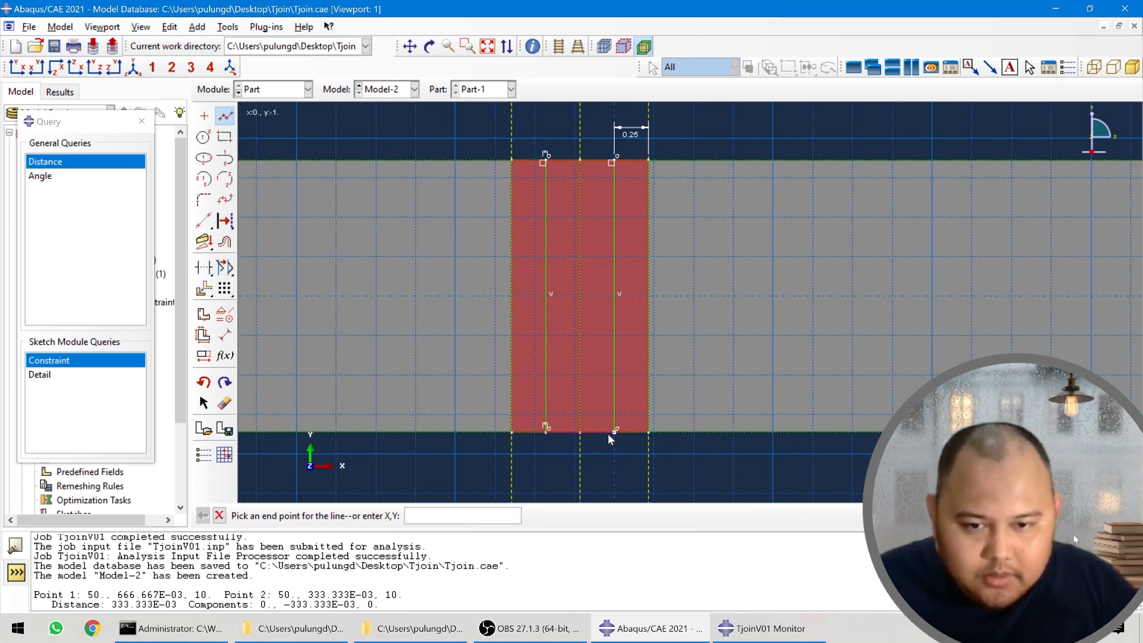
{"action": "key", "text": "Escape"}
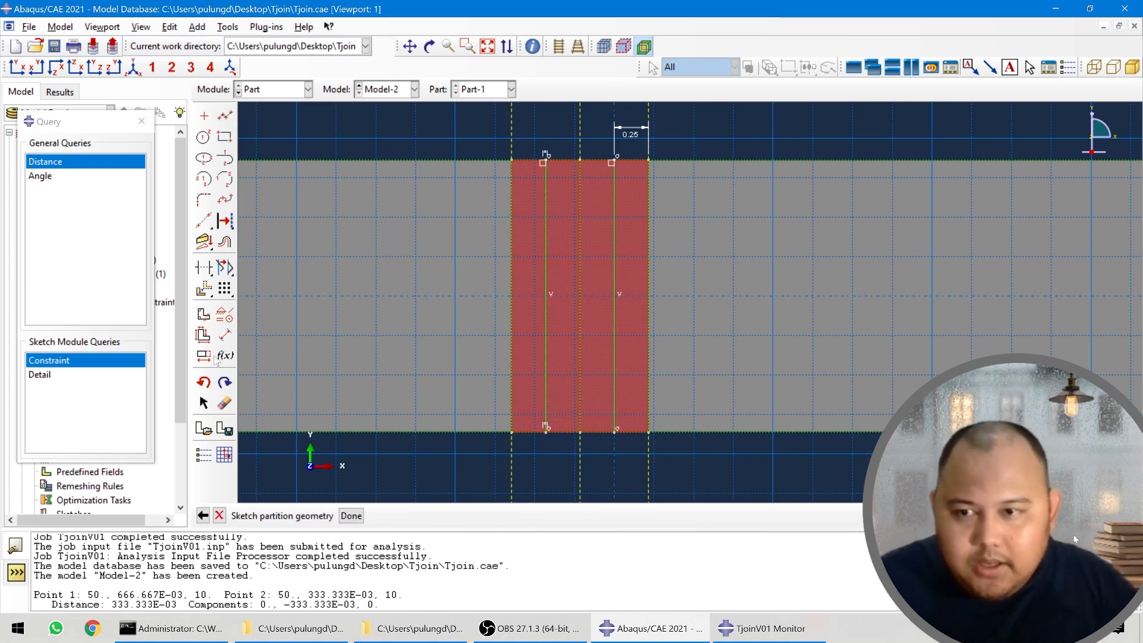
- Dimension the left face's vertical line at 0.25 from the edge shared by the two narrow faces
{"action": "left_click", "coordinate": [225, 336]}
{"action": "left_click", "coordinate": [547, 331]}
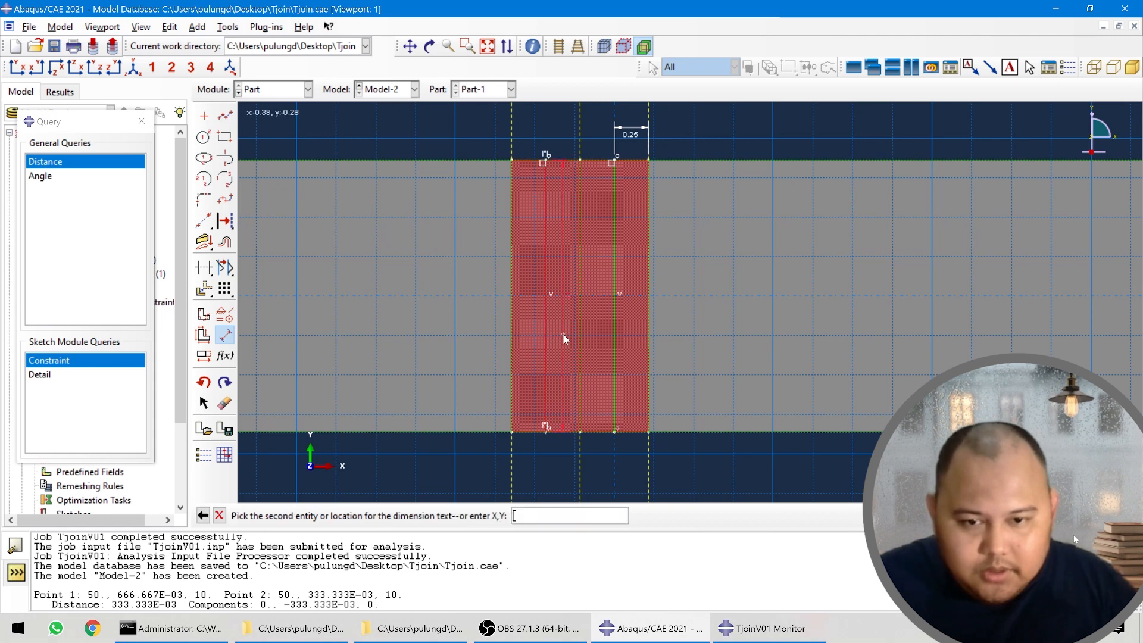
{"action": "left_click", "coordinate": [564, 127]}
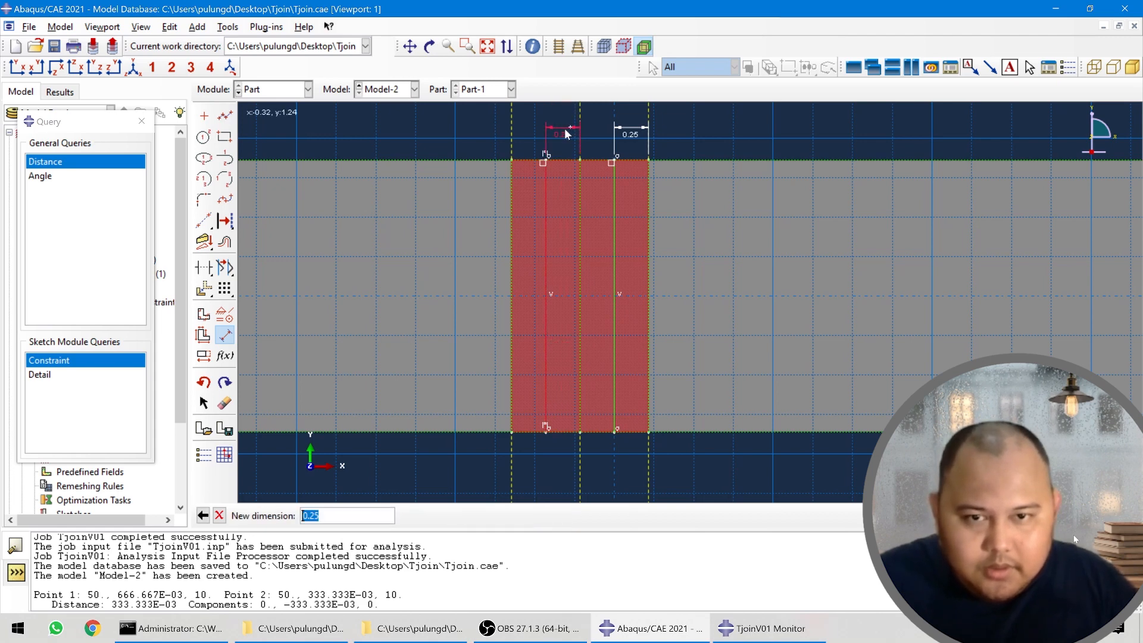
{"action": "type", "text": "0.25"}
{"action": "key", "text": "Return"}
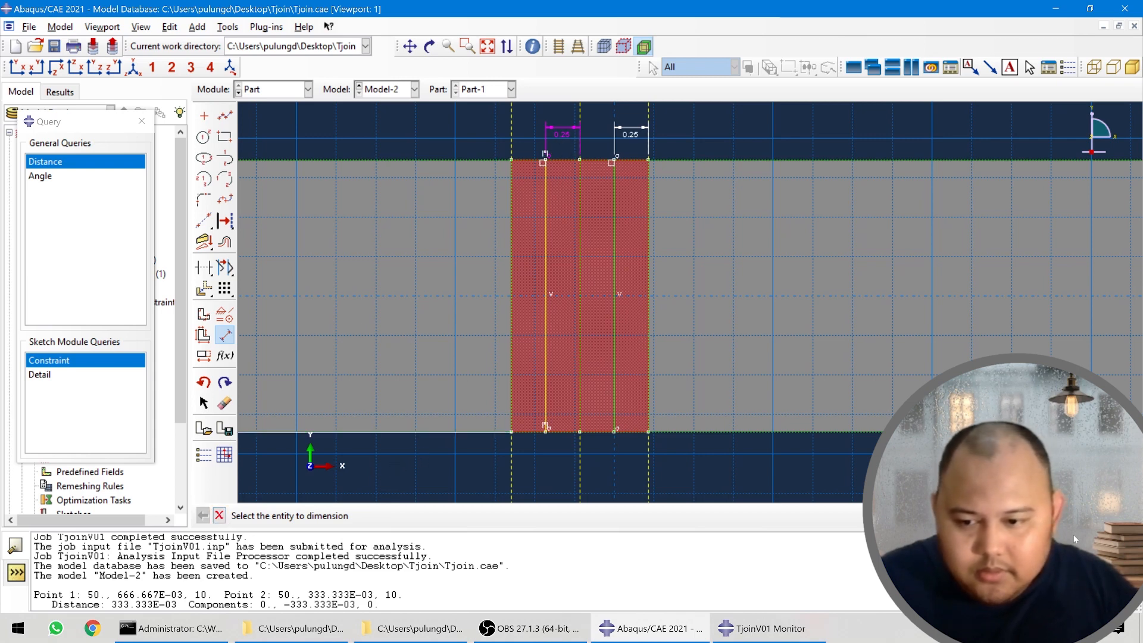
{"action": "left_click", "coordinate": [219, 516]}
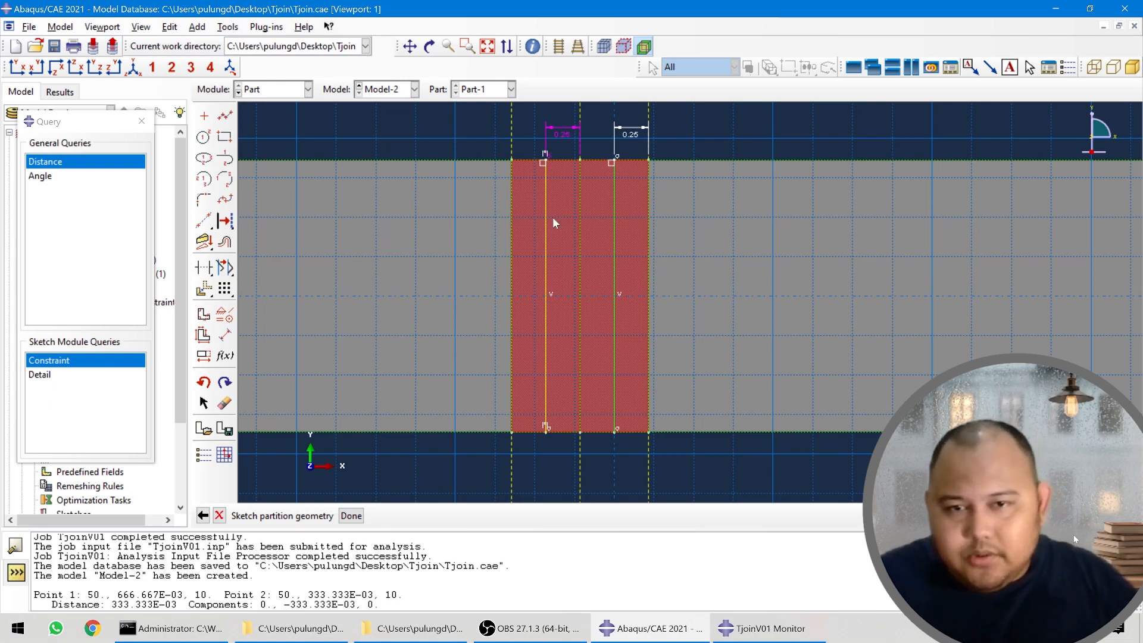
- Sketch a horizontal line at y = 0 across both narrow faces, from their outer left edge to their outer right edge
{"action": "scroll", "coordinate": [580, 424], "scroll_direction": "down", "scroll_amount": 1}
{"action": "scroll", "coordinate": [581, 431], "scroll_direction": "up", "scroll_amount": 1}
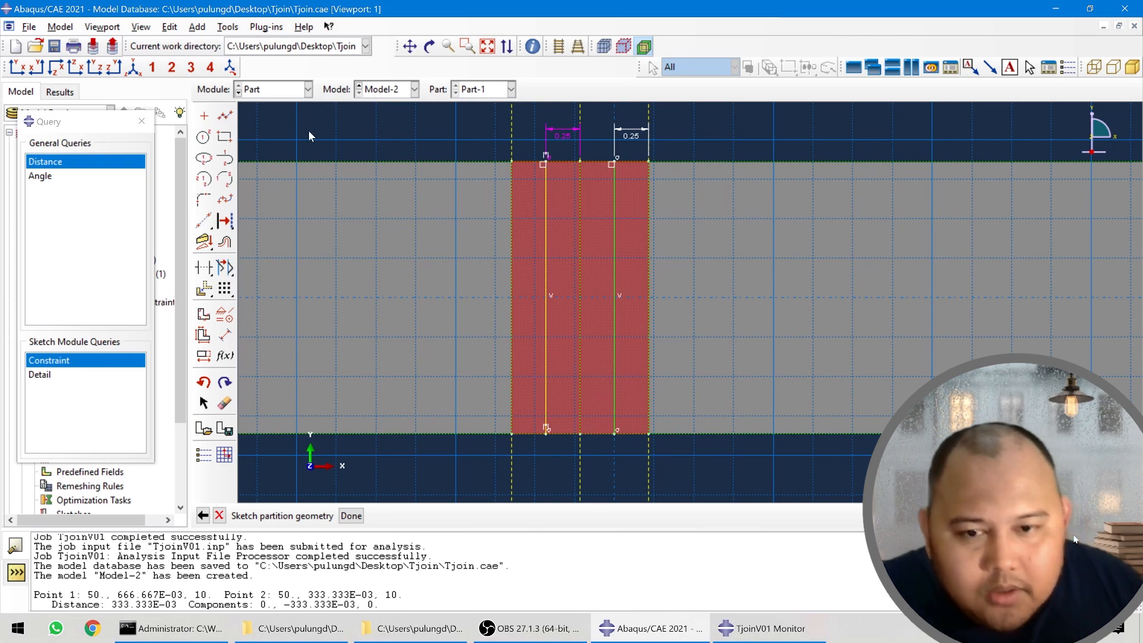
{"action": "scroll", "coordinate": [605, 153], "scroll_direction": "down", "scroll_amount": 1}
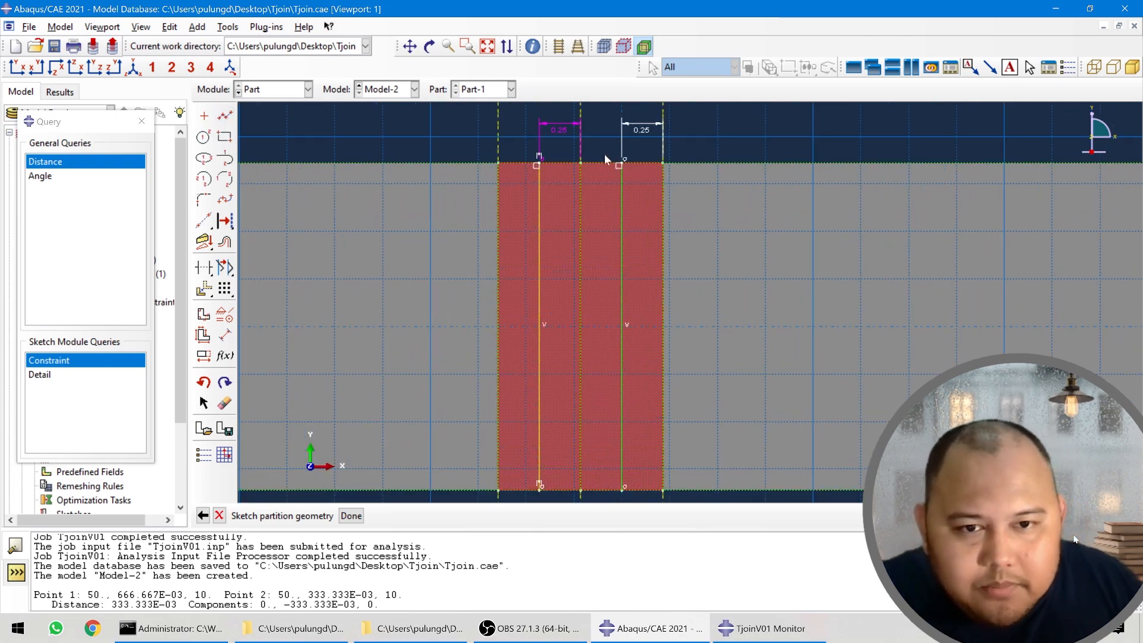
{"action": "scroll", "coordinate": [631, 160], "scroll_direction": "up", "scroll_amount": 1}
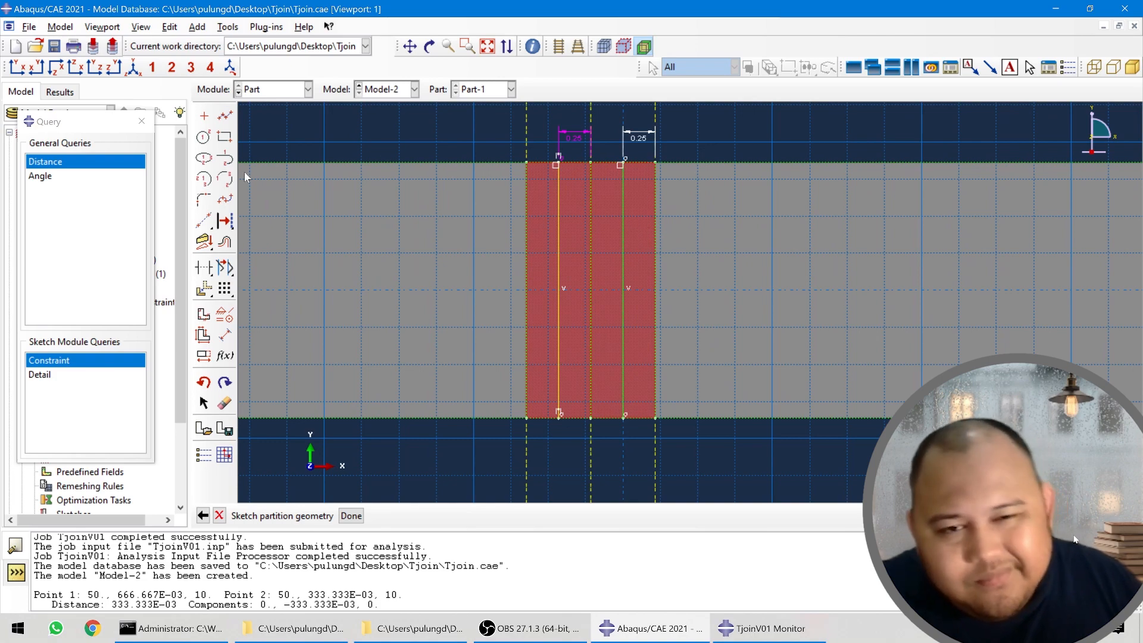
{"action": "left_click", "coordinate": [225, 115]}
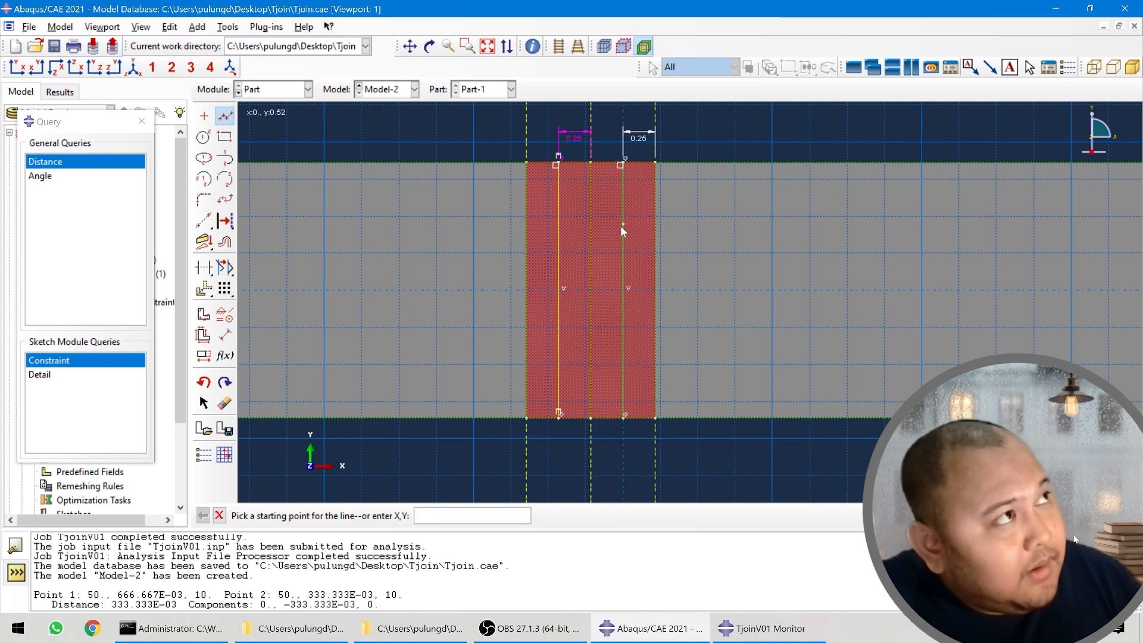
{"action": "left_click", "coordinate": [529, 290]}
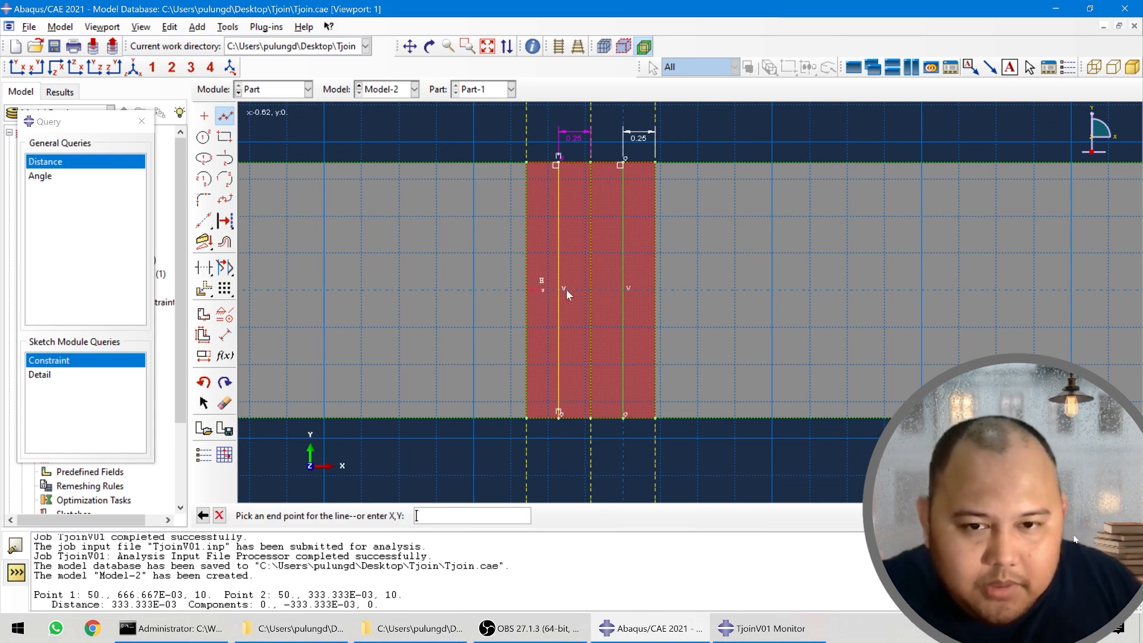
{"action": "left_click", "coordinate": [653, 290]}
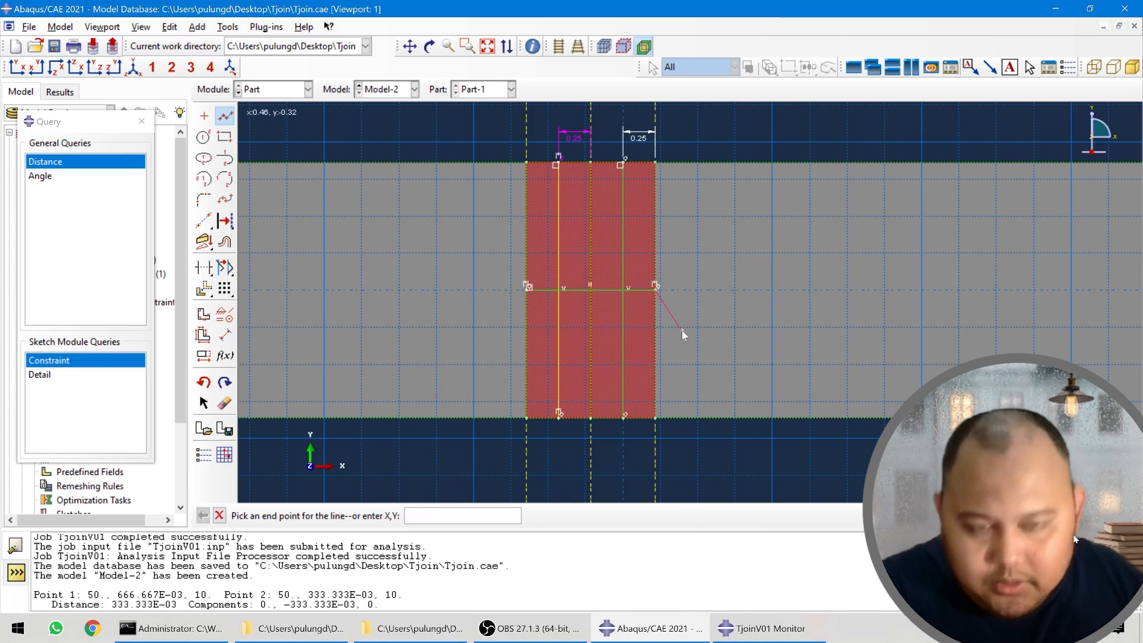
{"action": "key", "text": "Escape"}
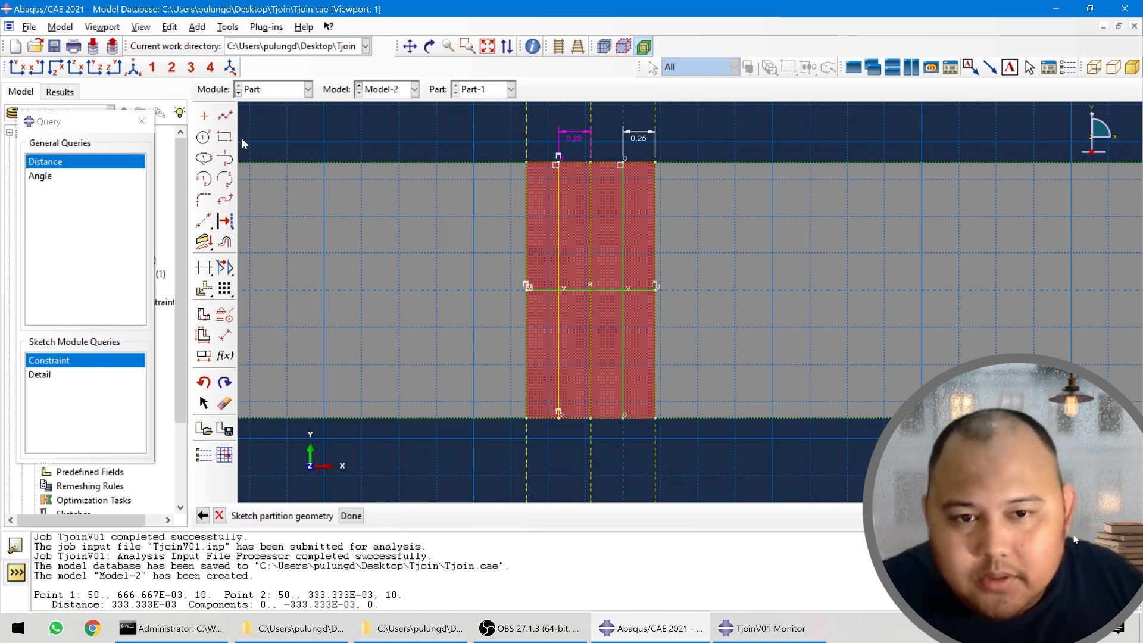
- Sketch a second horizontal line across both narrow faces at about y = 0.75, near their top edge
{"action": "left_click", "coordinate": [225, 116]}
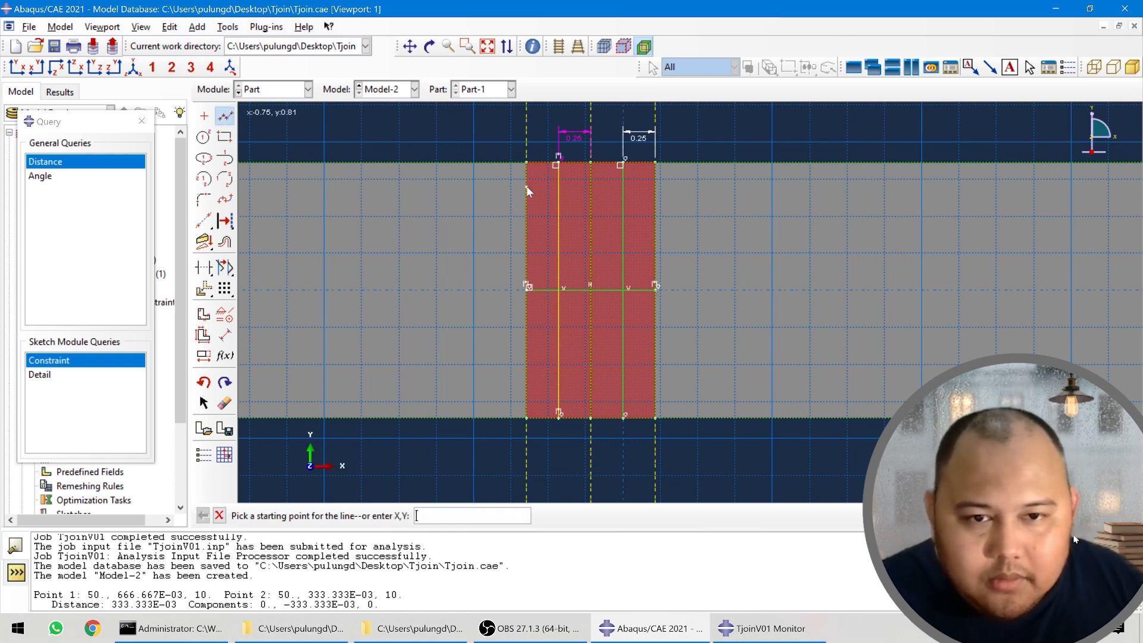
{"action": "left_click", "coordinate": [530, 194]}
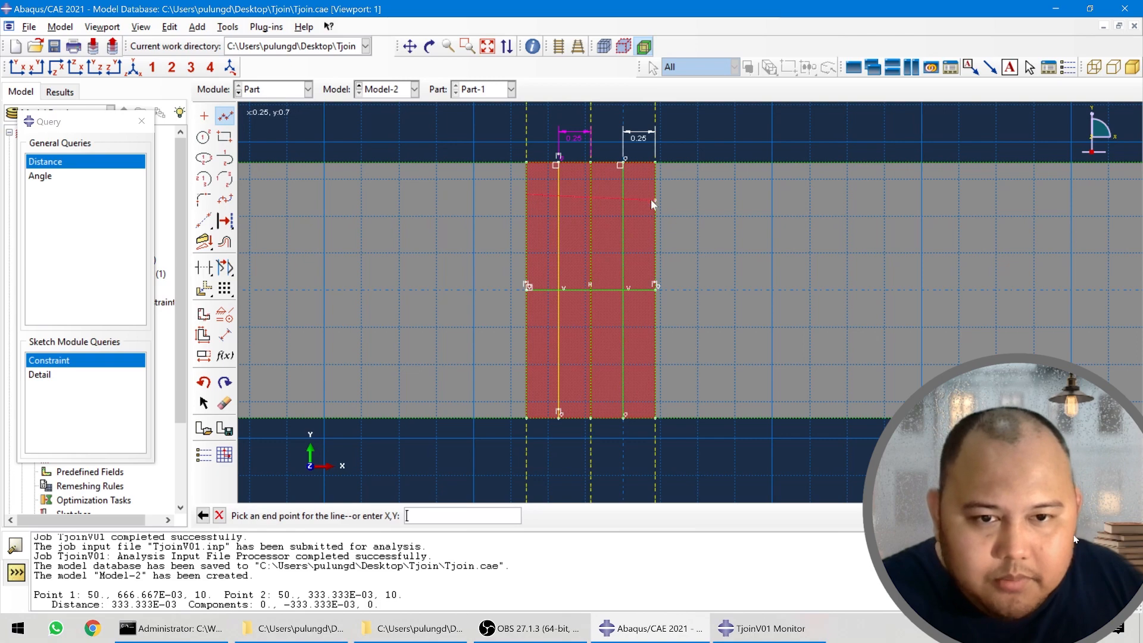
{"action": "left_click", "coordinate": [654, 194]}
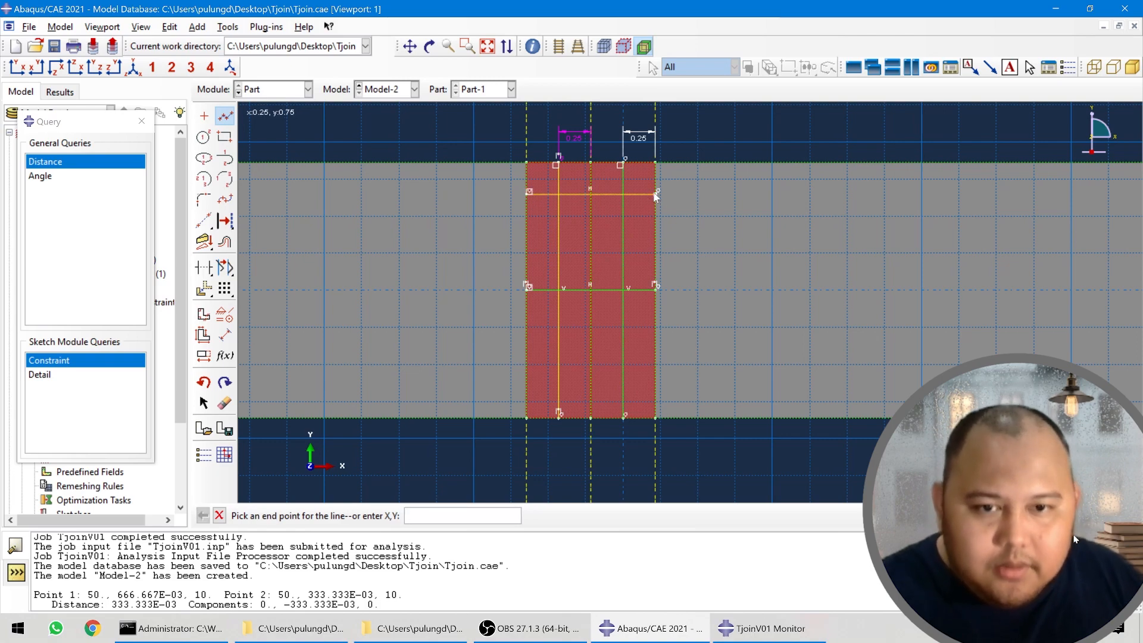
{"action": "key", "text": "Escape"}
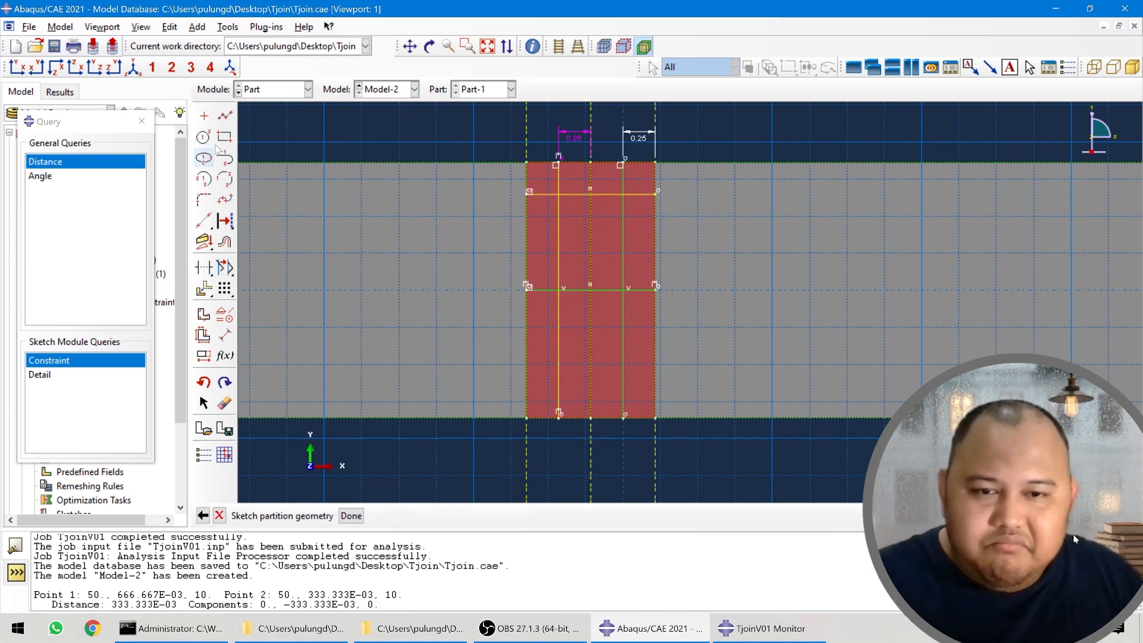
- Dimension the upper horizontal line at 0.25 below the top edge of the narrow faces
{"action": "left_click", "coordinate": [225, 335]}
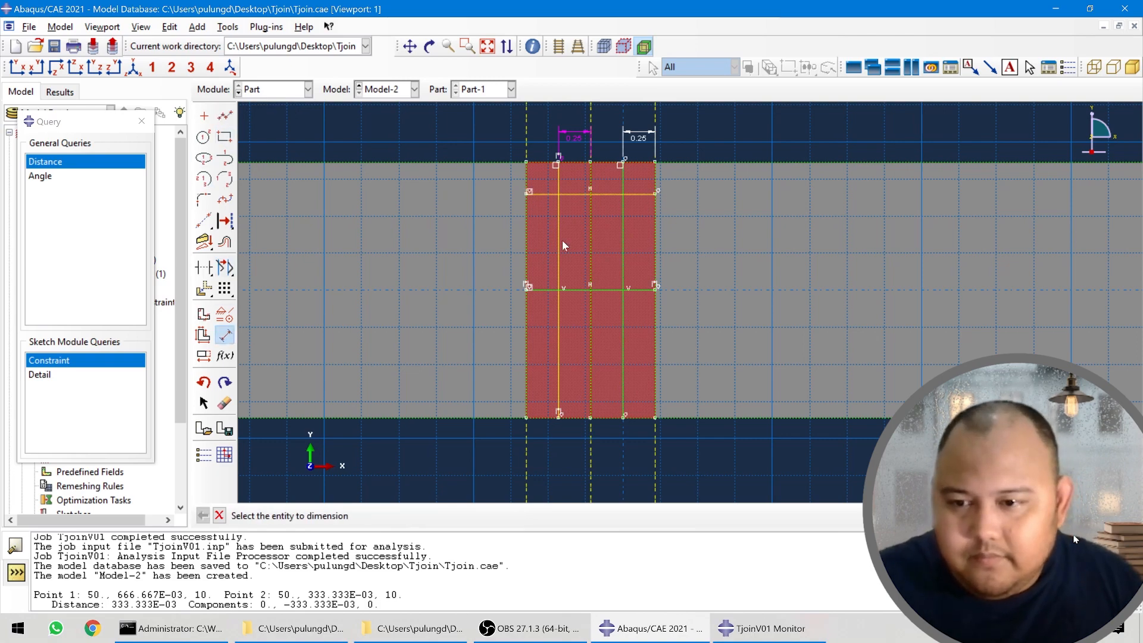
{"action": "left_click", "coordinate": [642, 194]}
{"action": "left_click", "coordinate": [645, 163]}
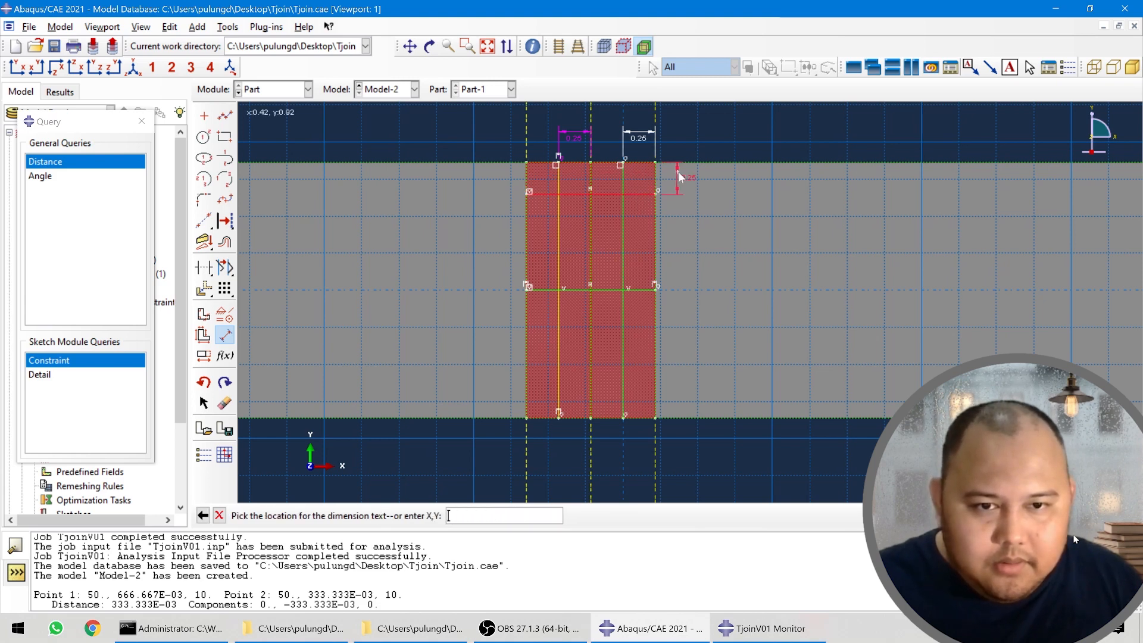
{"action": "left_click", "coordinate": [695, 174]}
{"action": "type", "text": "0.25"}
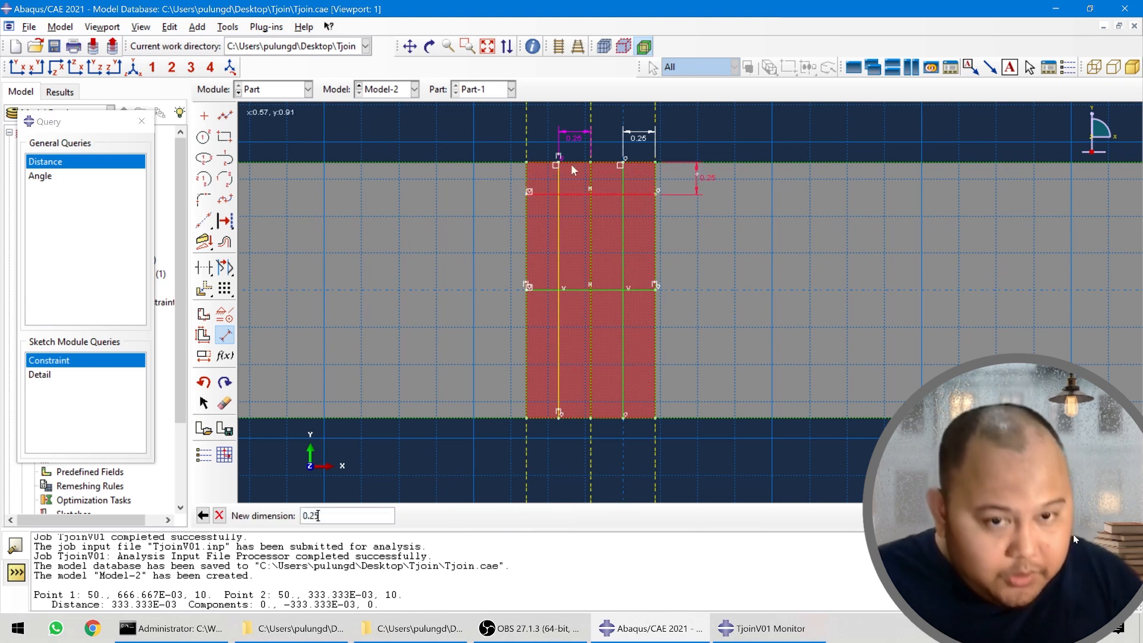
{"action": "key", "text": "Return"}
{"action": "key", "text": "Escape"}
- Sketch a short horizontal line at about y = 0.87 from the right vertical line to the right face's outer edge
{"action": "scroll", "coordinate": [666, 171], "scroll_direction": "up", "scroll_amount": 3}
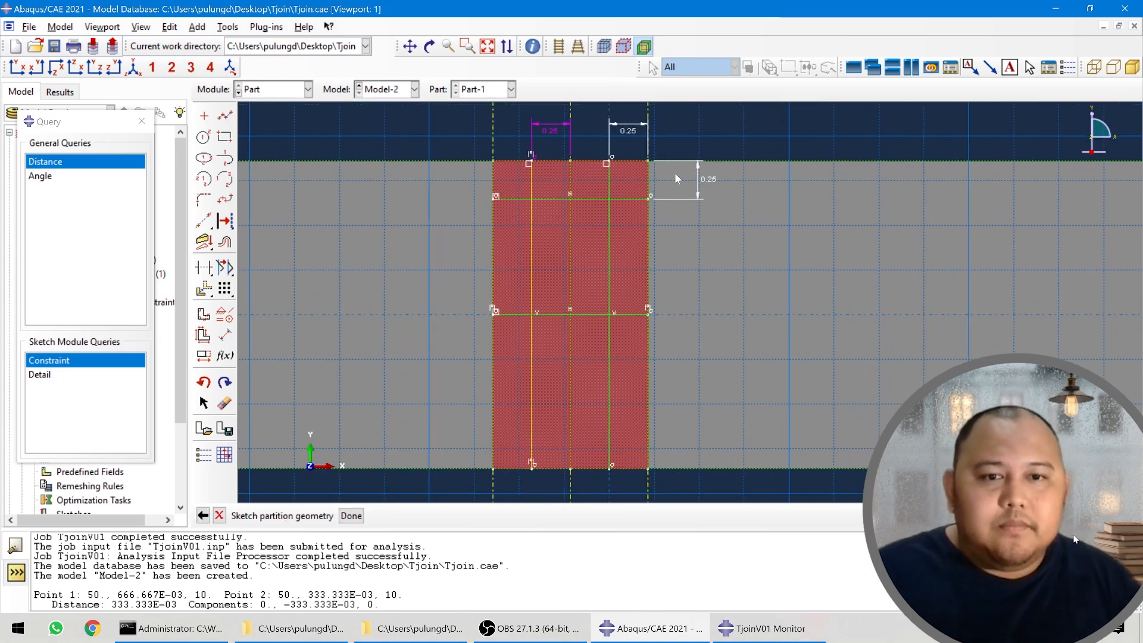
{"action": "scroll", "coordinate": [622, 174], "scroll_direction": "down", "scroll_amount": 5}
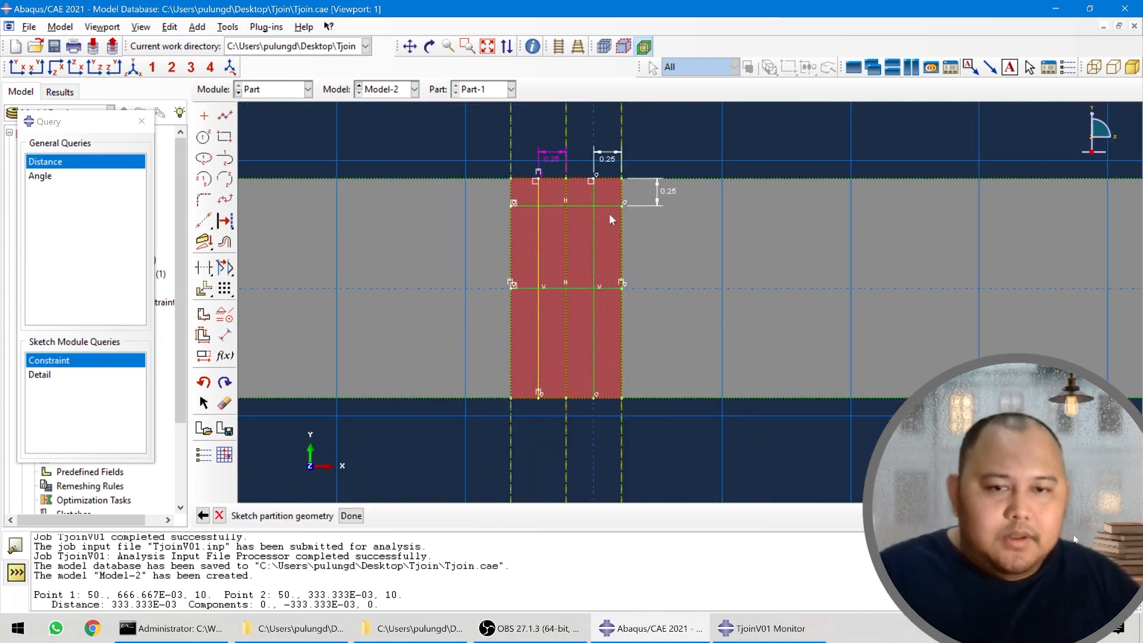
{"action": "scroll", "coordinate": [613, 209], "scroll_direction": "up", "scroll_amount": 2}
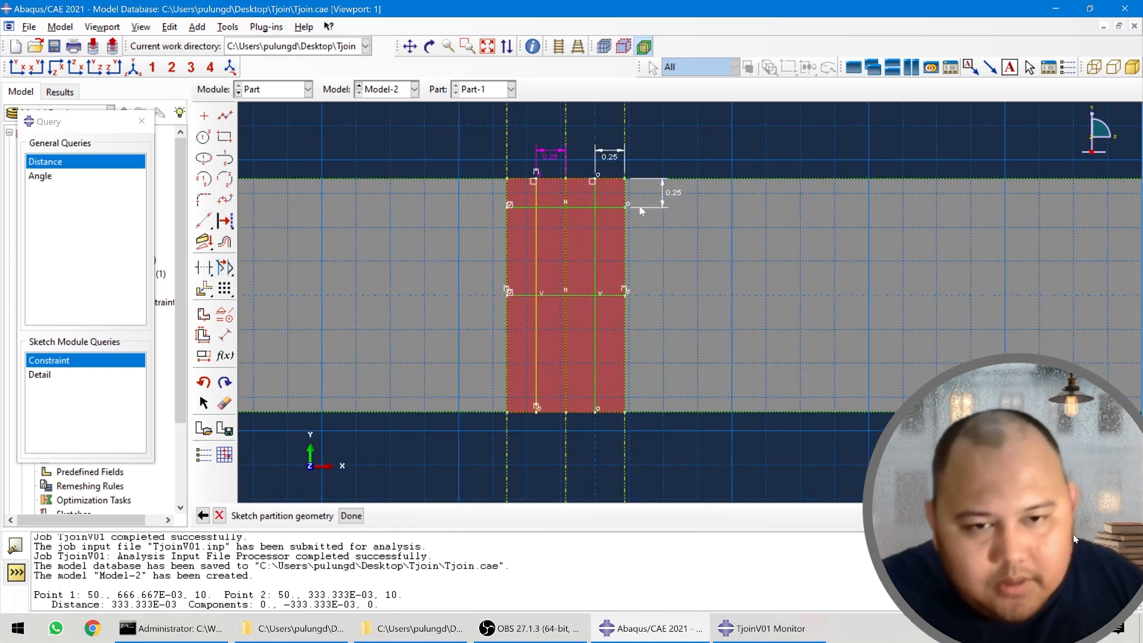
{"action": "scroll", "coordinate": [636, 242], "scroll_direction": "down", "scroll_amount": 1}
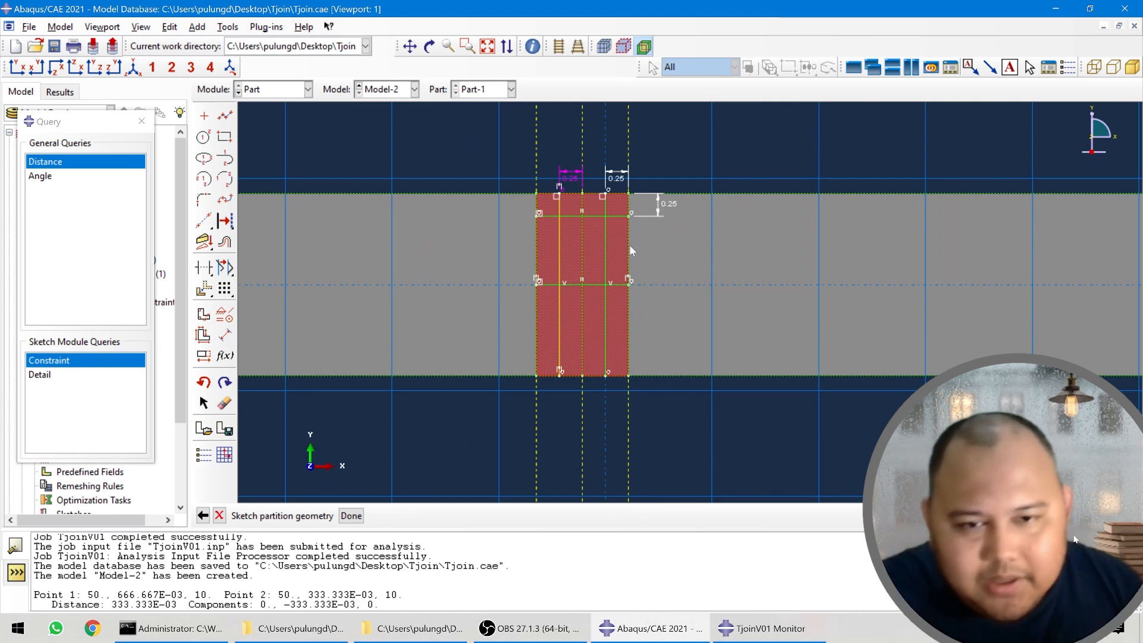
{"action": "scroll", "coordinate": [622, 213], "scroll_direction": "up", "scroll_amount": 3}
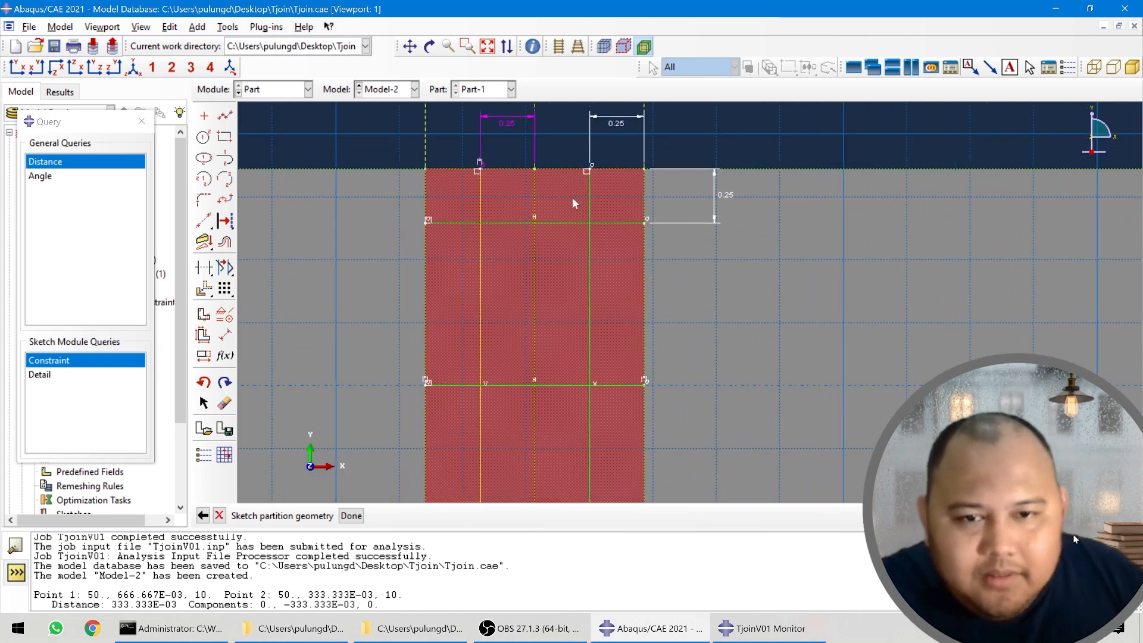
{"action": "left_click", "coordinate": [225, 116]}
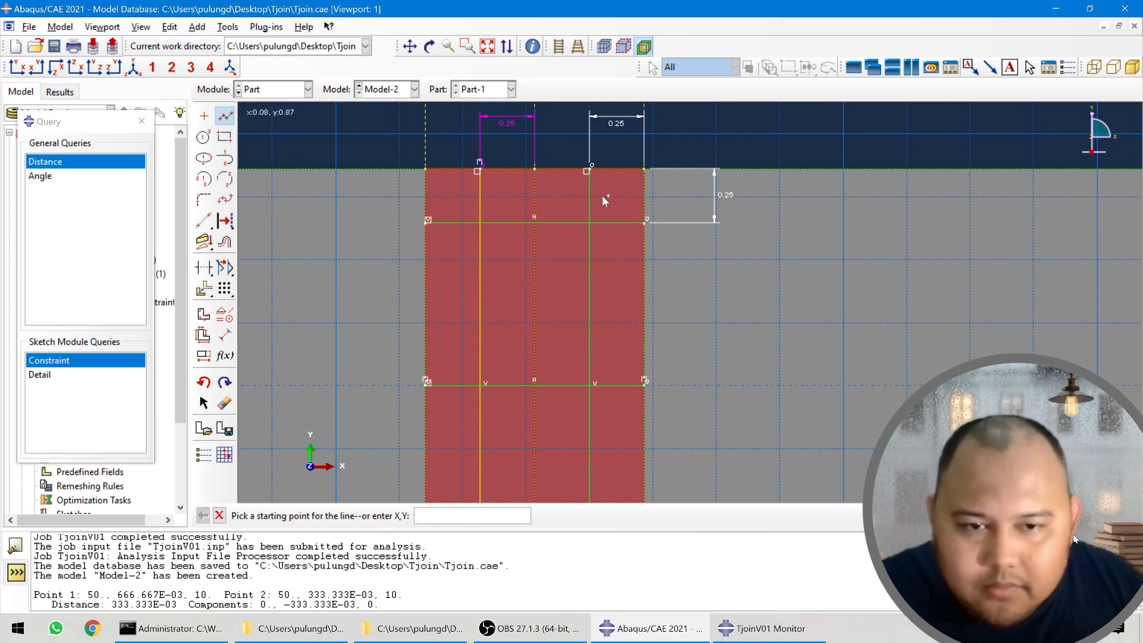
{"action": "left_click", "coordinate": [595, 195]}
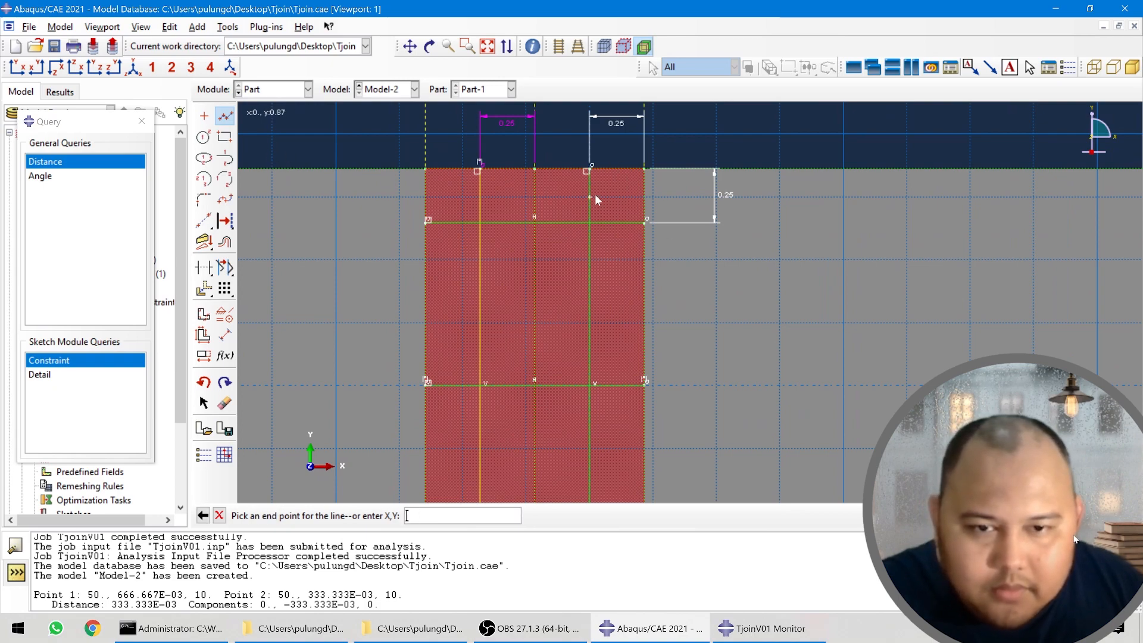
{"action": "left_click", "coordinate": [645, 195]}
{"action": "key", "text": "Escape"}
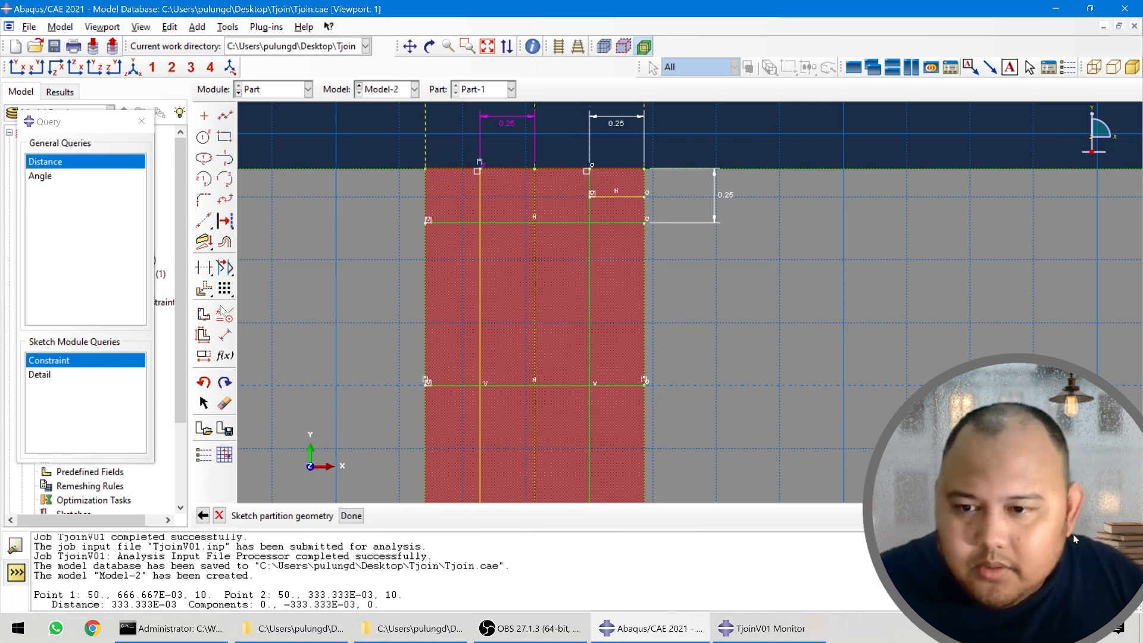
- Dimension the short horizontal line at 0.125 below the top edge of the narrow faces
{"action": "left_click", "coordinate": [225, 335]}
{"action": "left_click", "coordinate": [624, 195]}
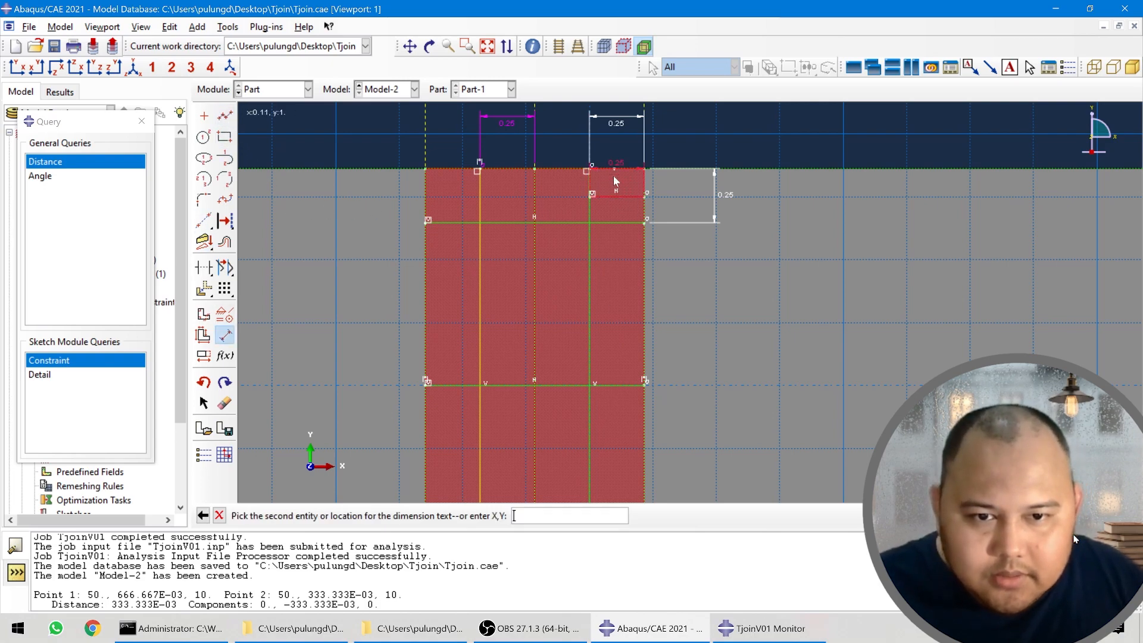
{"action": "left_click", "coordinate": [614, 167]}
{"action": "left_click", "coordinate": [762, 183]}
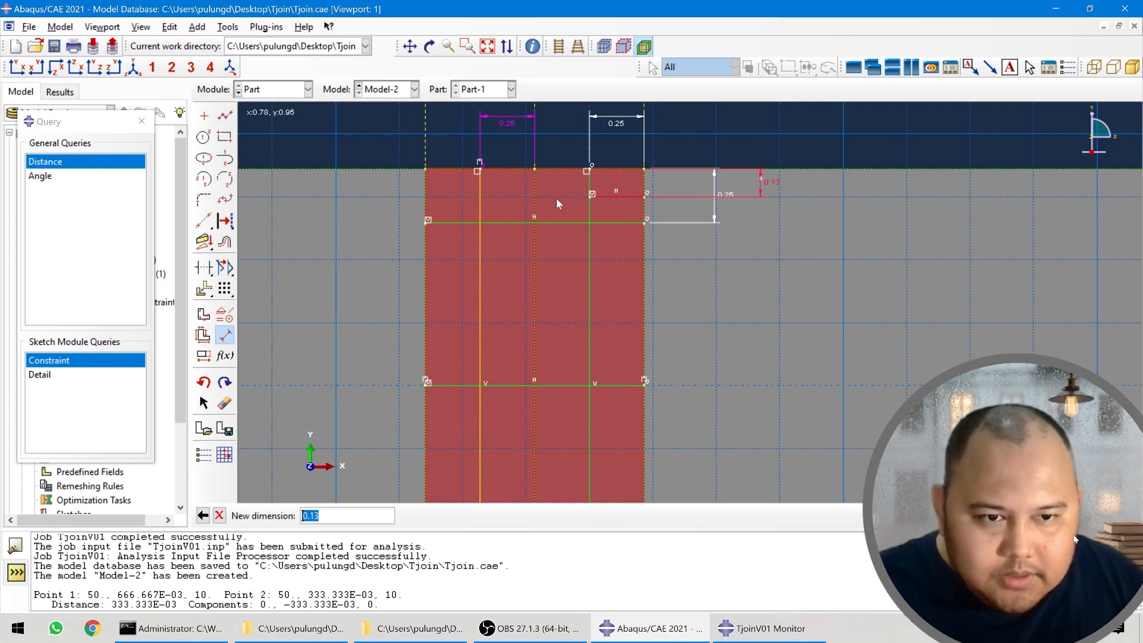
{"action": "type", "text": "0.125"}
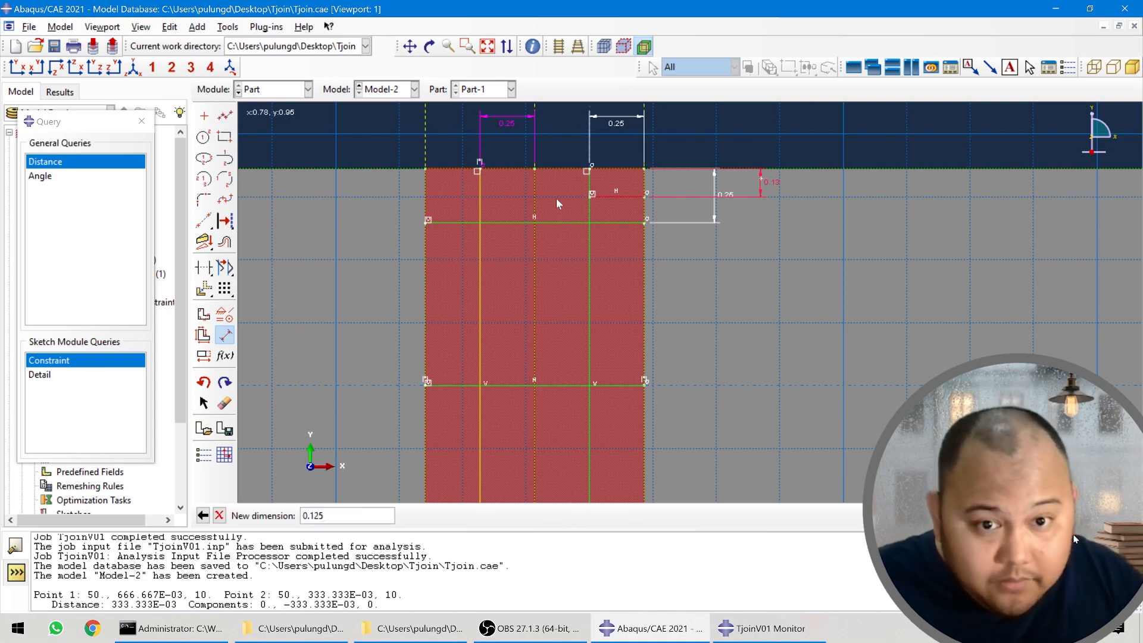
{"action": "key", "text": "Return"}
{"action": "scroll", "coordinate": [661, 205], "scroll_direction": "up", "scroll_amount": 3}
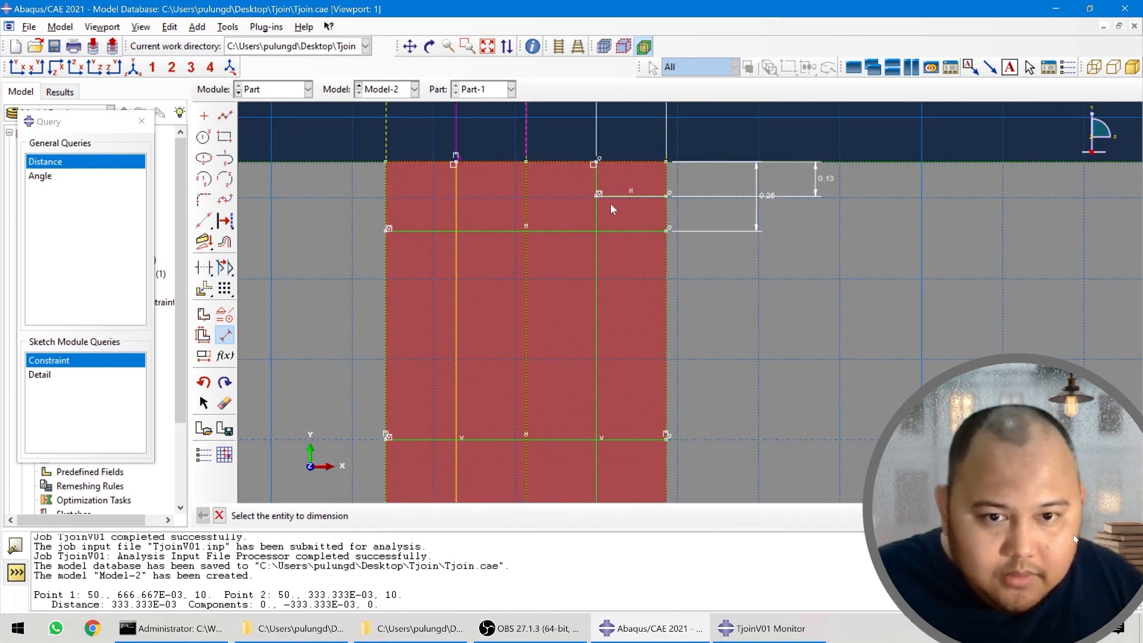
{"action": "scroll", "coordinate": [677, 112], "scroll_direction": "up", "scroll_amount": 1}
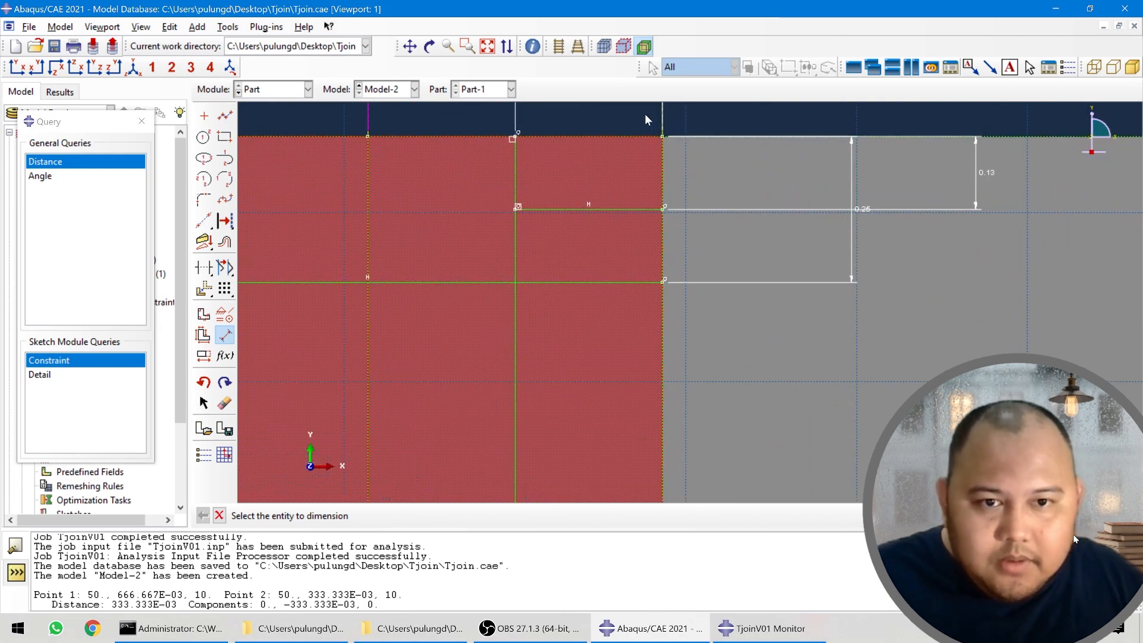
{"action": "left_click", "coordinate": [225, 115]}
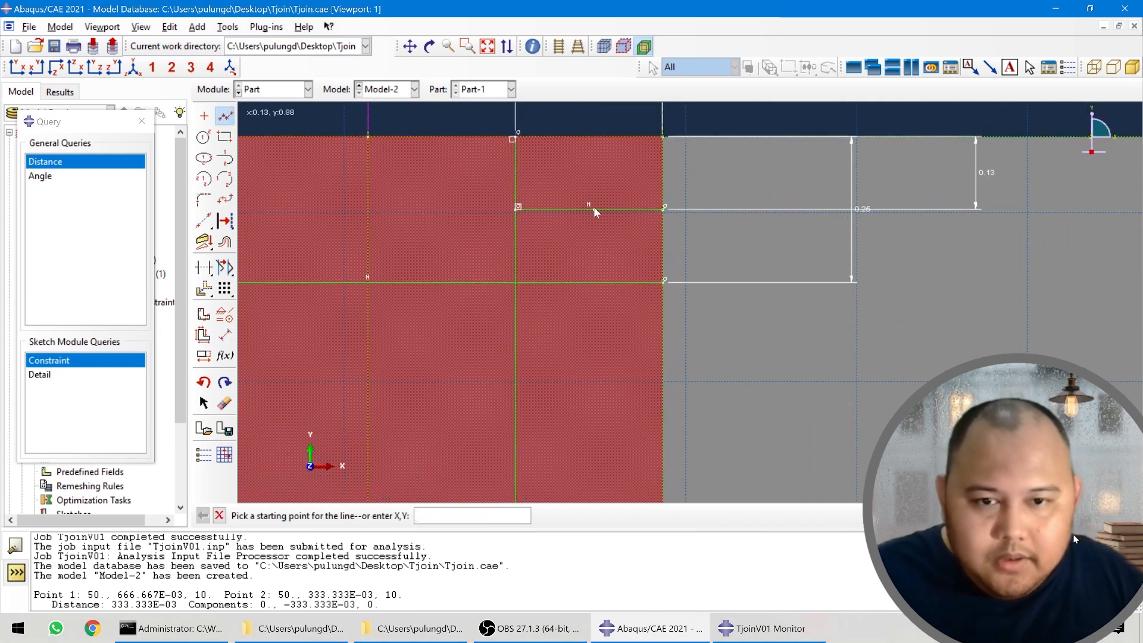
{"action": "left_click", "coordinate": [589, 282]}
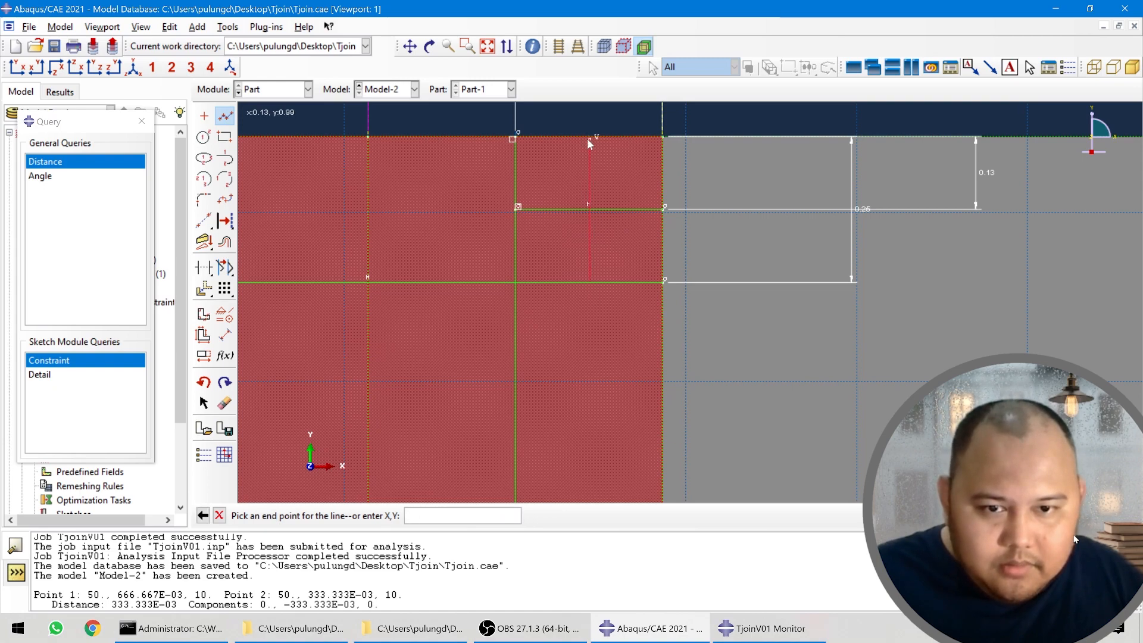
{"action": "left_click", "coordinate": [588, 139]}
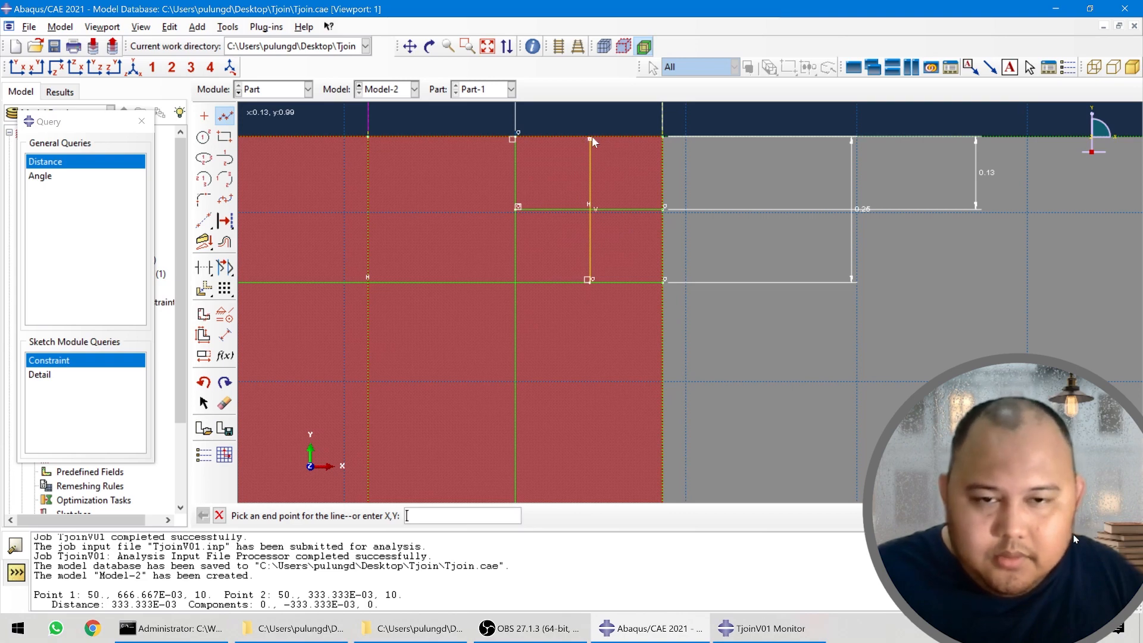
{"action": "key", "text": "ctrl+z"}
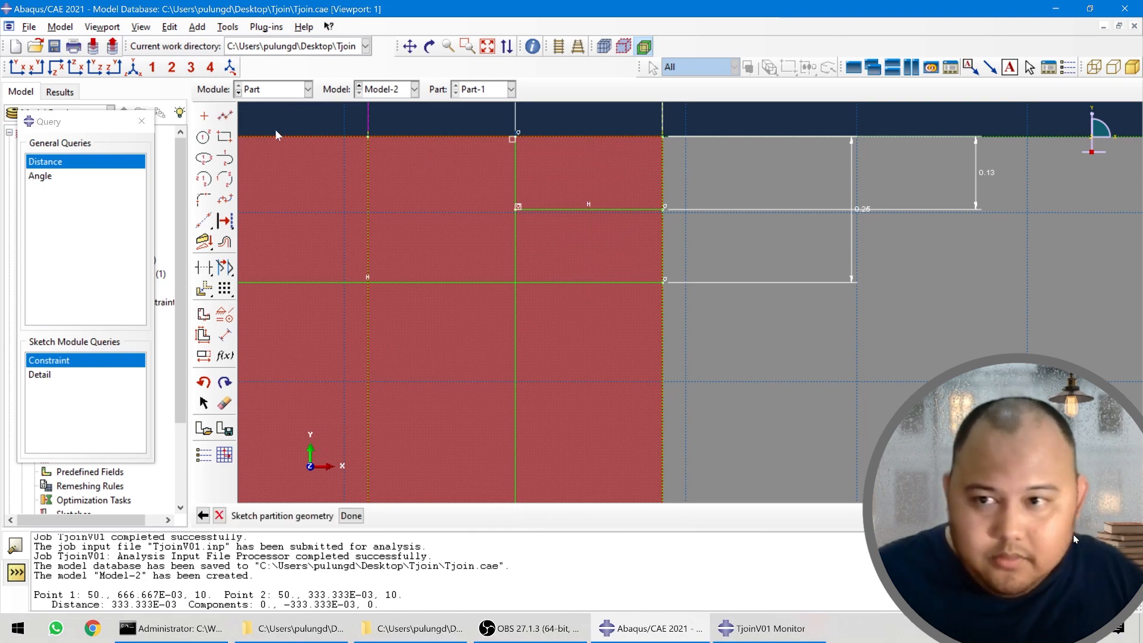
- Sketch a vertical line at about x = 0.13 from the long upper horizontal line to the right face's top edge, crossing the short horizontal line
{"action": "left_click", "coordinate": [224, 115]}
{"action": "left_click", "coordinate": [593, 283]}
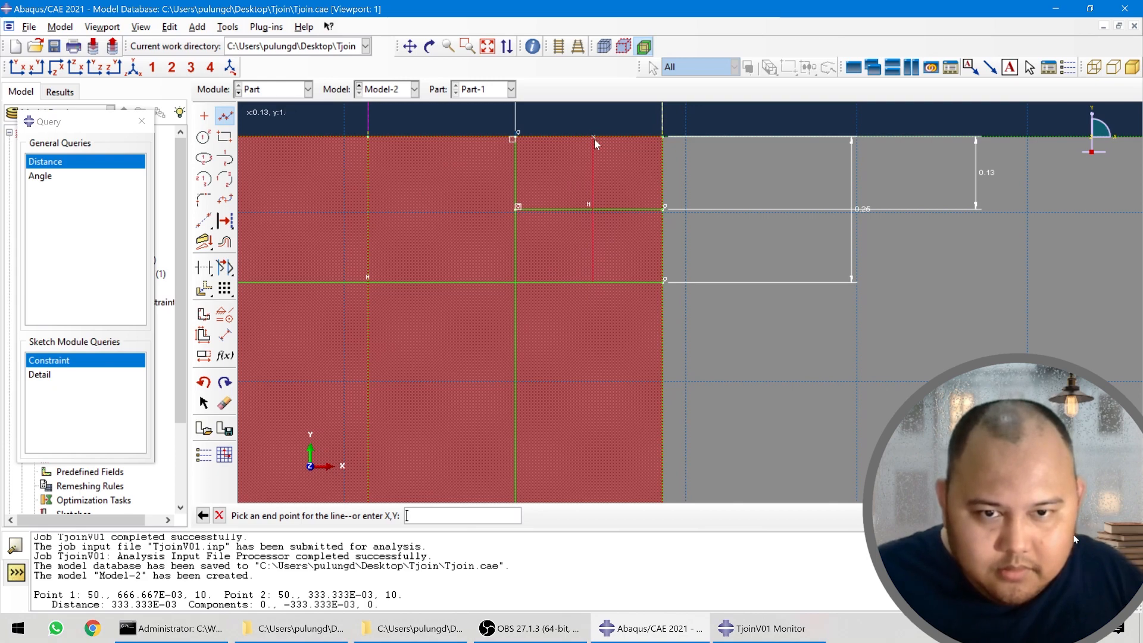
{"action": "left_click", "coordinate": [594, 139]}
{"action": "key", "text": "Escape"}
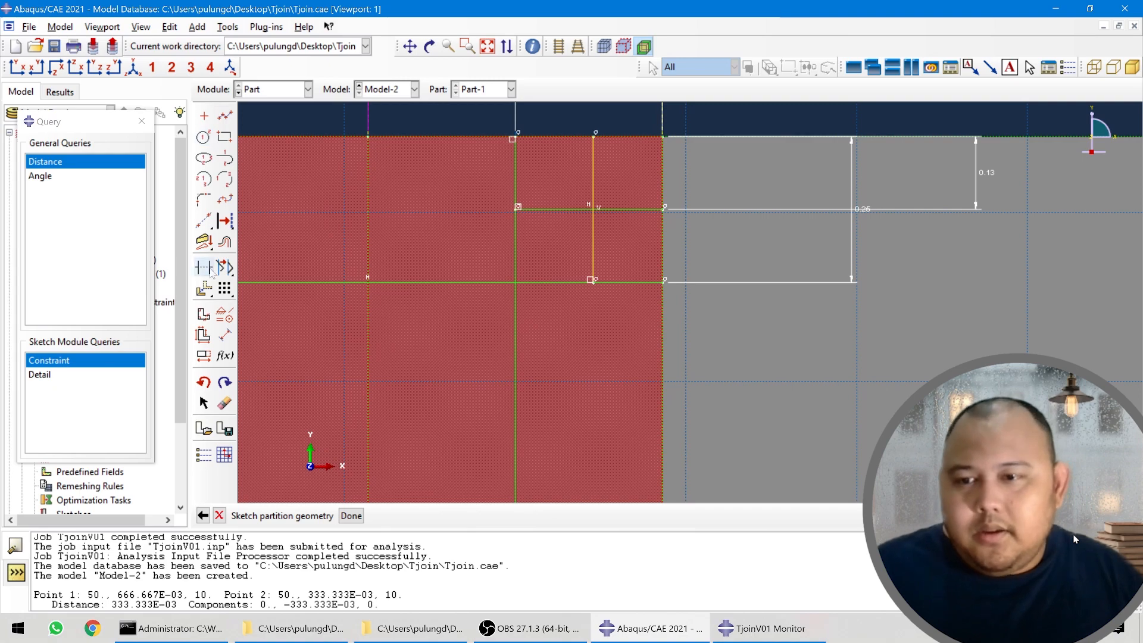
- Dimension the short vertical line at 0.125 from the right face's outer edge
{"action": "left_click", "coordinate": [225, 336]}
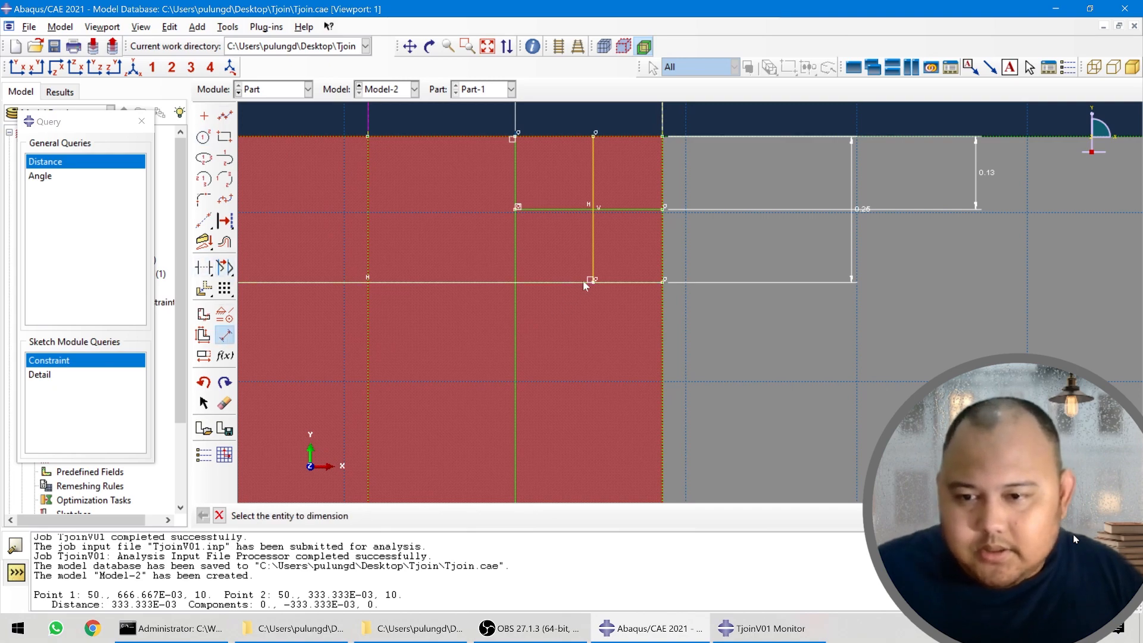
{"action": "left_click", "coordinate": [593, 245]}
{"action": "left_click", "coordinate": [660, 248]}
{"action": "left_click", "coordinate": [626, 317]}
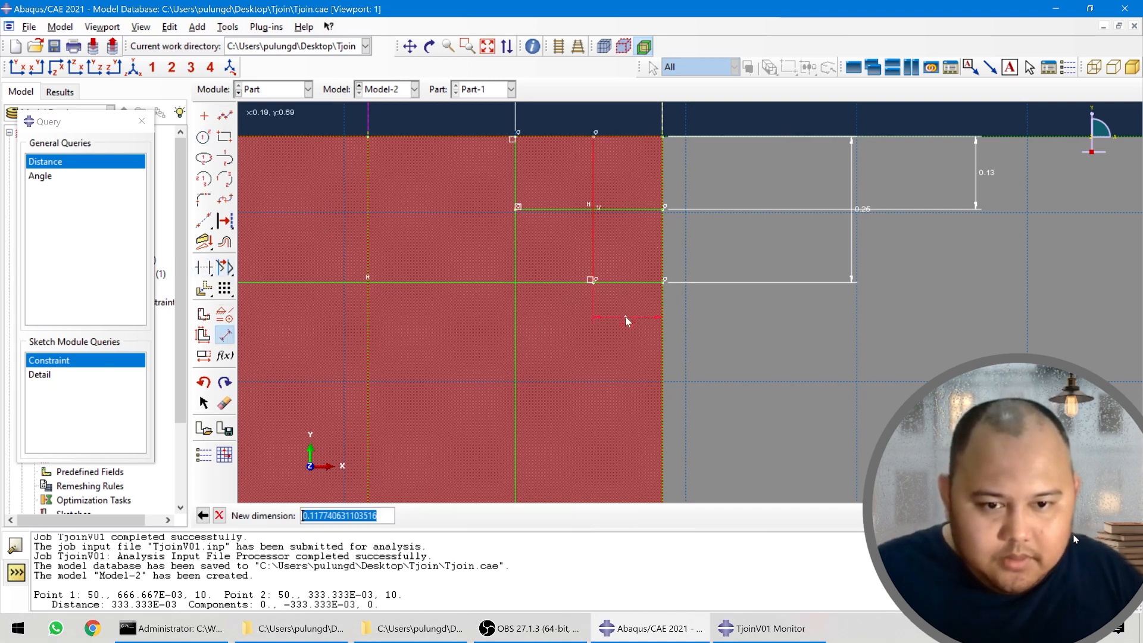
{"action": "type", "text": "0.125"}
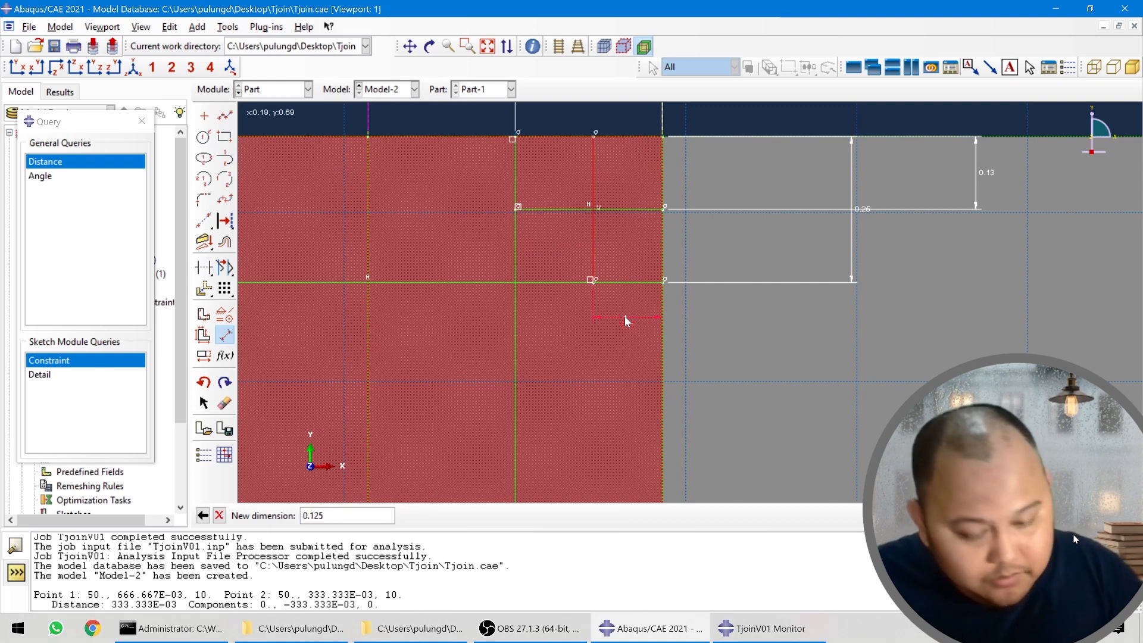
{"action": "key", "text": "Return"}
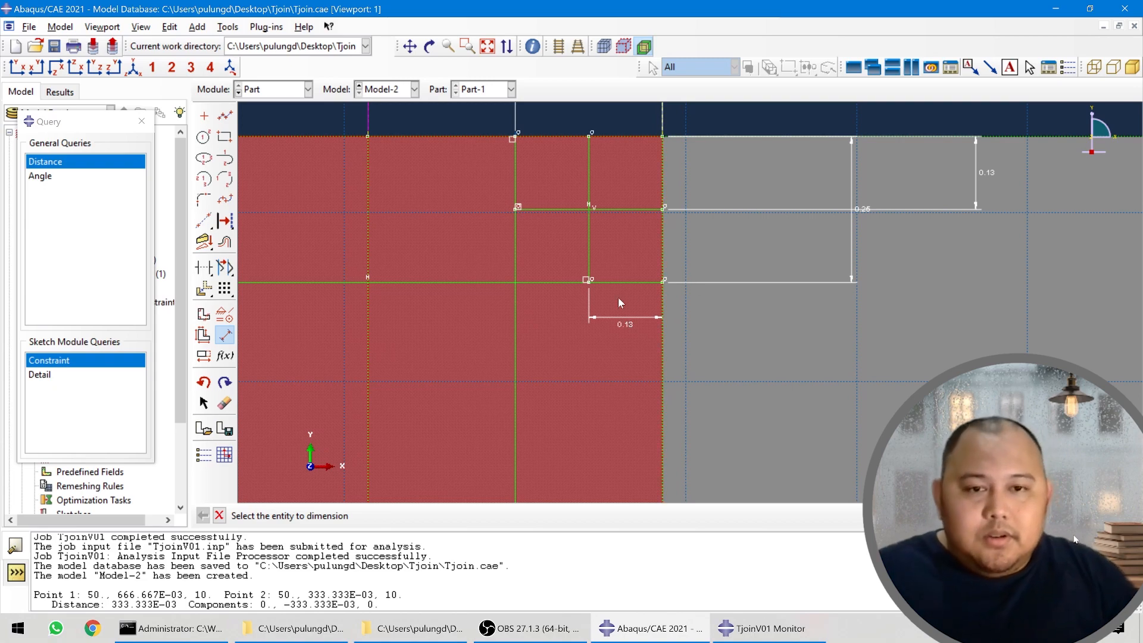
{"action": "left_click", "coordinate": [225, 115]}
{"action": "left_click", "coordinate": [662, 141]}
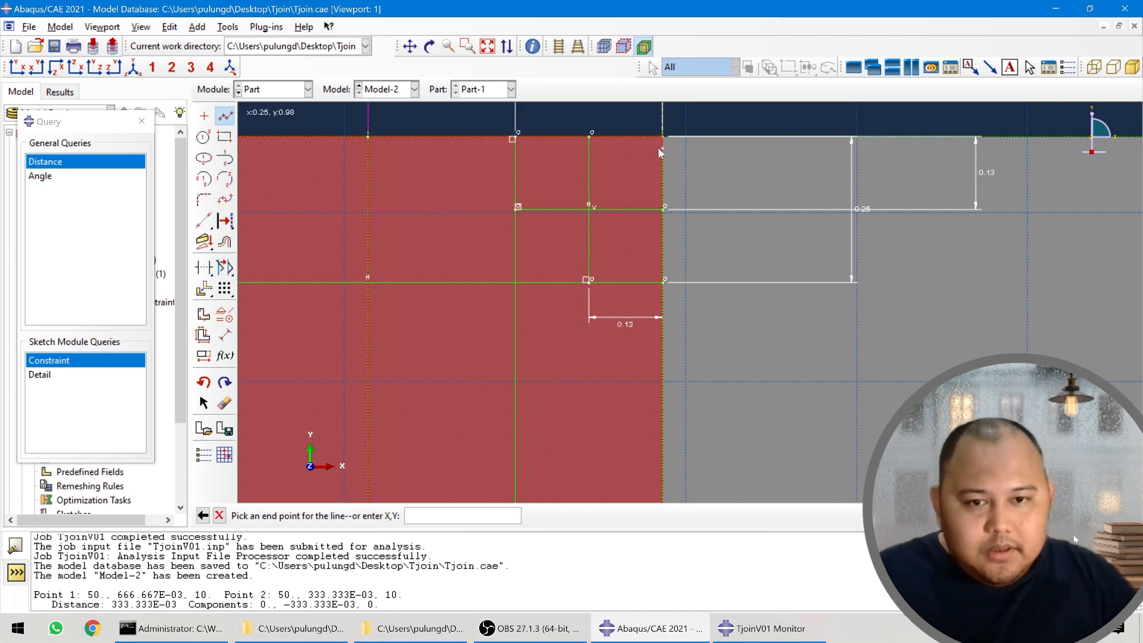
{"action": "key", "text": "Escape"}
{"action": "scroll", "coordinate": [657, 169], "scroll_direction": "up", "scroll_amount": 8}
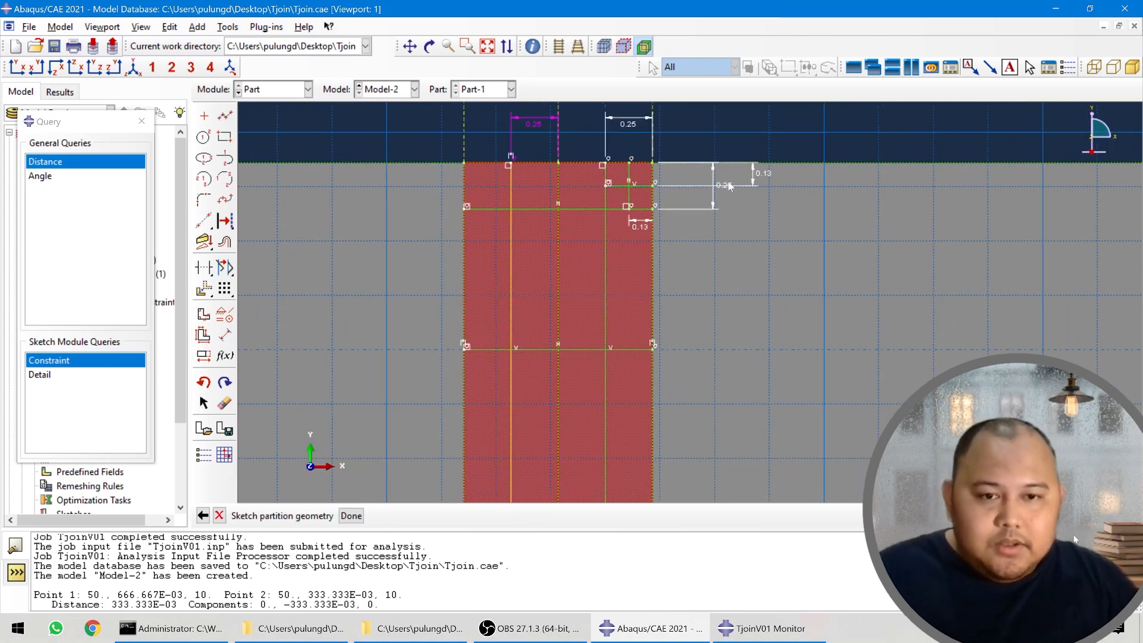
{"action": "scroll", "coordinate": [730, 186], "scroll_direction": "down", "scroll_amount": 2}
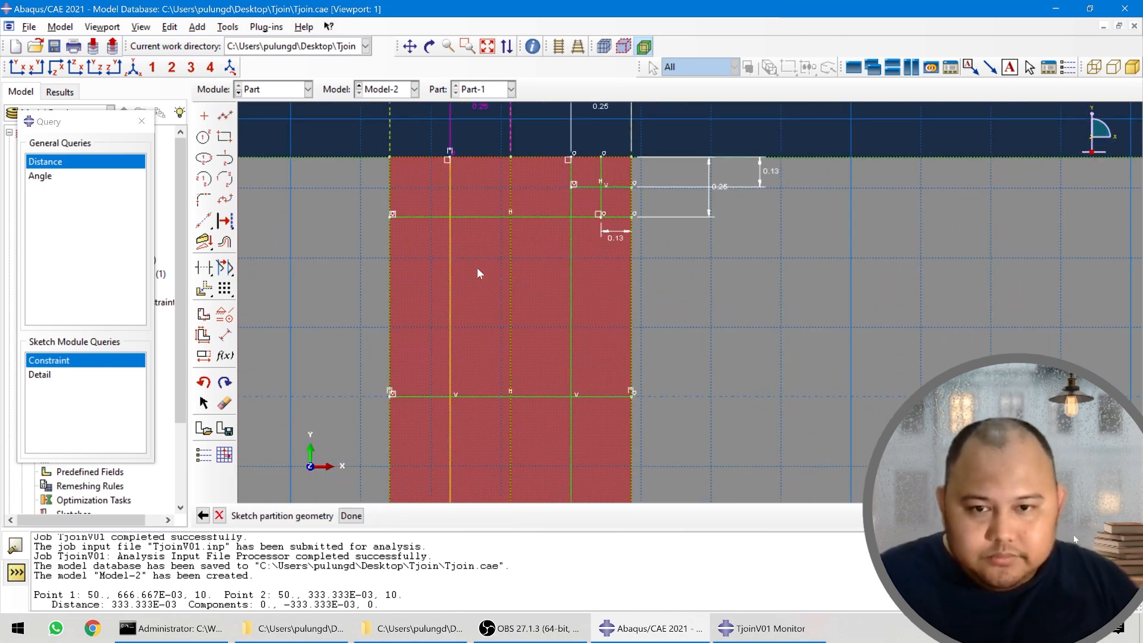
{"action": "scroll", "coordinate": [474, 259], "scroll_direction": "up", "scroll_amount": 2}
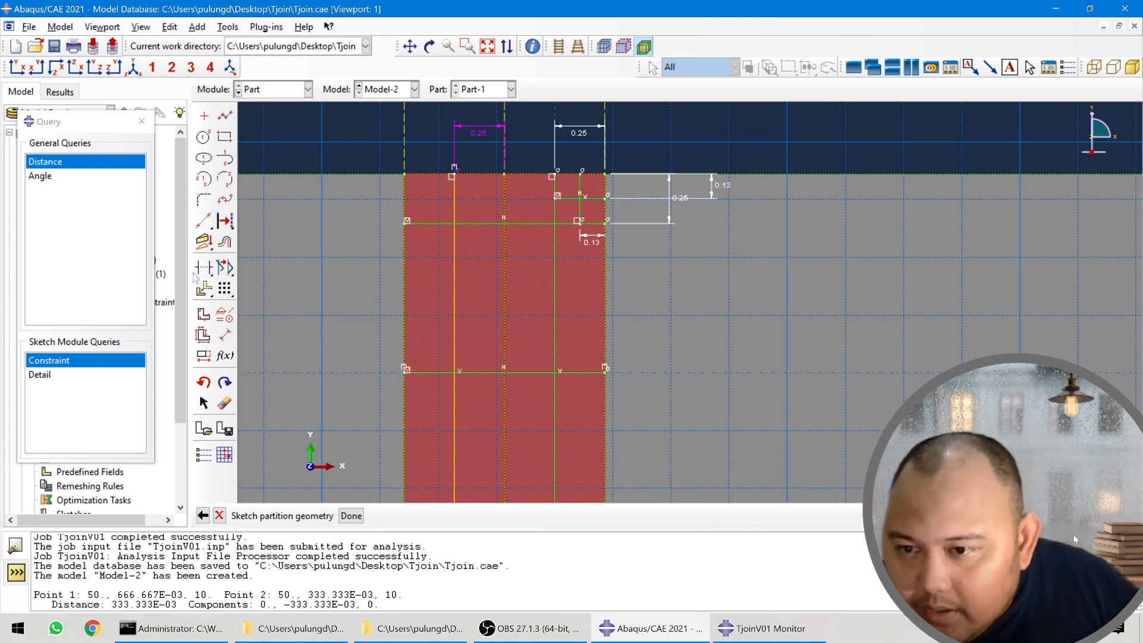
{"action": "left_click", "coordinate": [225, 291]}
{"action": "scroll", "coordinate": [564, 223], "scroll_direction": "down", "scroll_amount": 1}
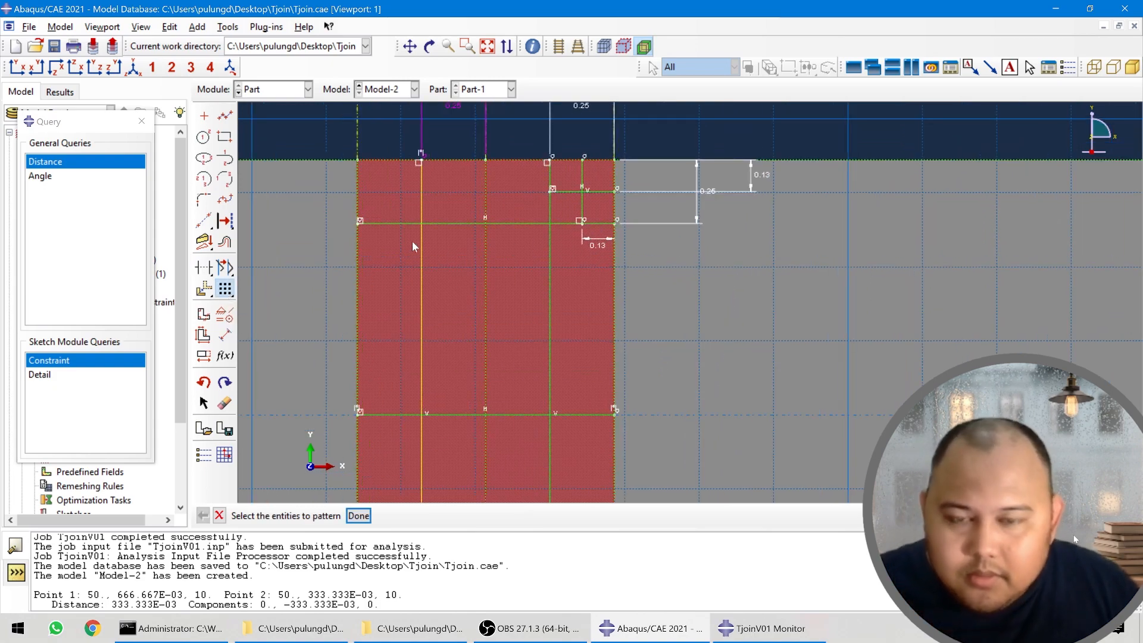
{"action": "left_click", "coordinate": [203, 267]}
{"action": "scroll", "coordinate": [375, 229], "scroll_direction": "up", "scroll_amount": 1}
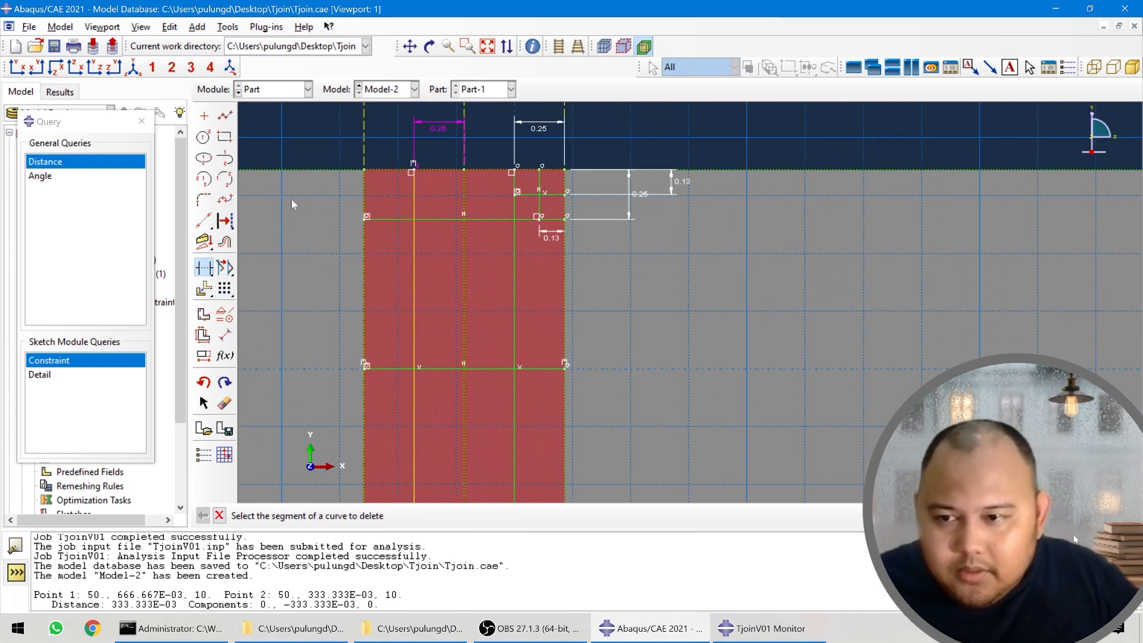
- Delete the 0.25 dimension between the left vertical line and the shared edge of the two narrow faces
{"action": "left_click", "coordinate": [225, 403]}
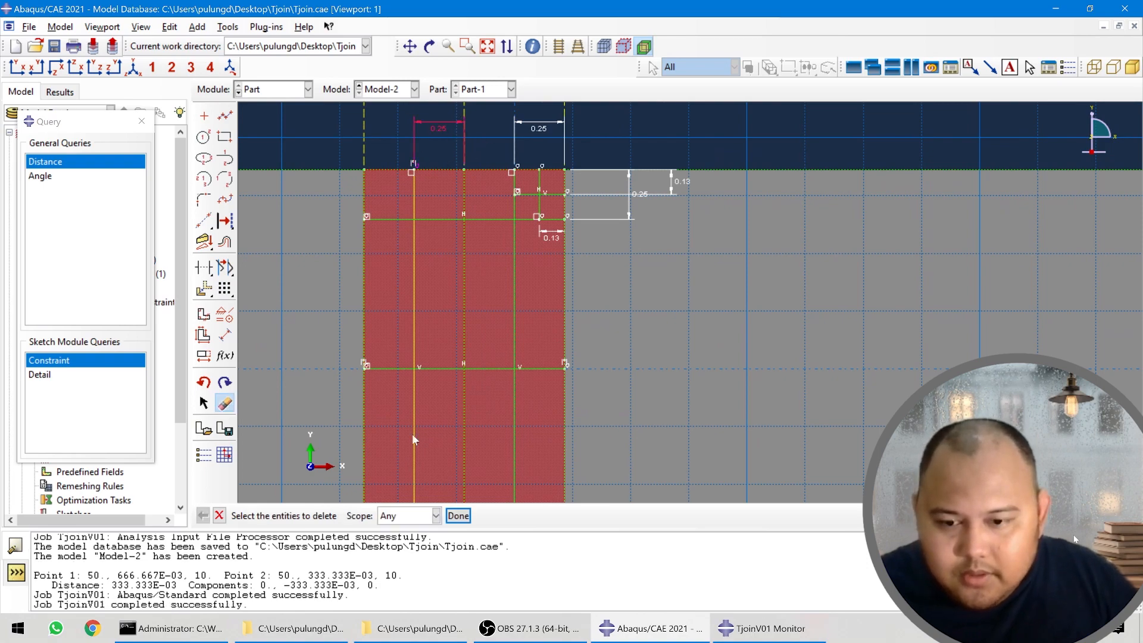
{"action": "left_click", "coordinate": [457, 516]}
{"action": "left_click", "coordinate": [453, 516]}
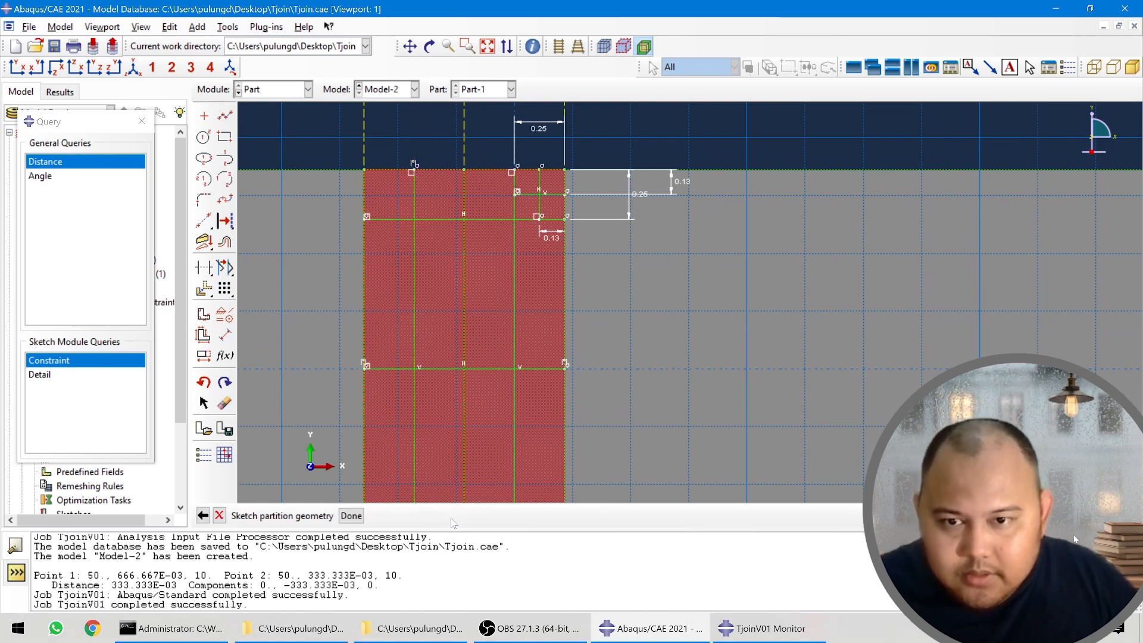
- Trim away the left vertical line, the upper horizontal line left of the right vertical line, and the y = 0 line across the left face
{"action": "left_click", "coordinate": [204, 268]}
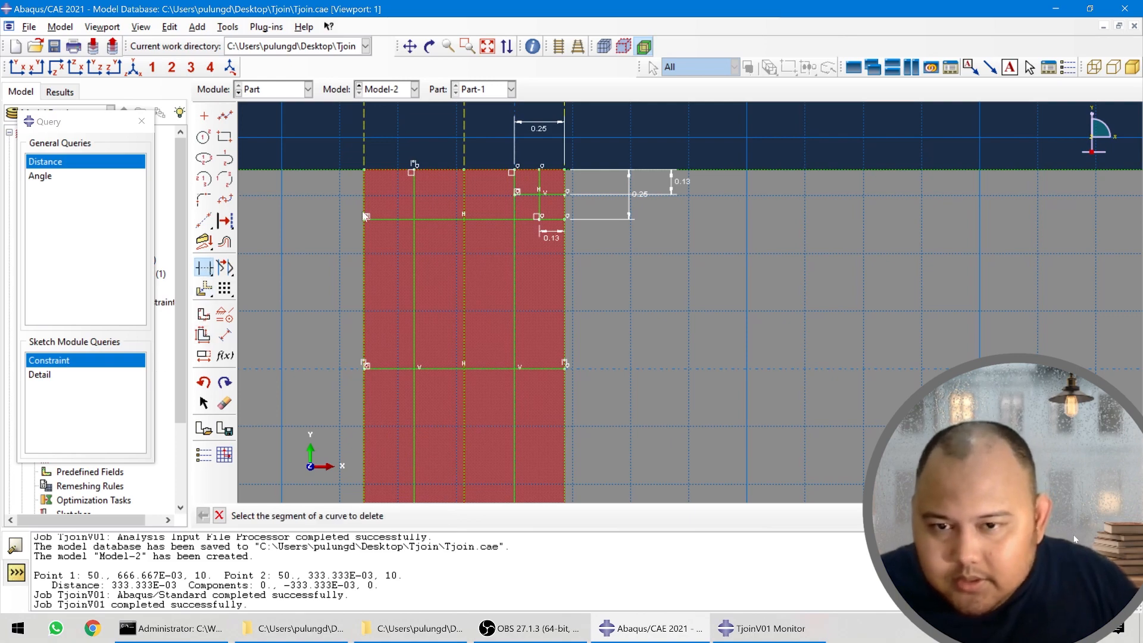
{"action": "left_click", "coordinate": [402, 221]}
{"action": "left_click", "coordinate": [415, 202]}
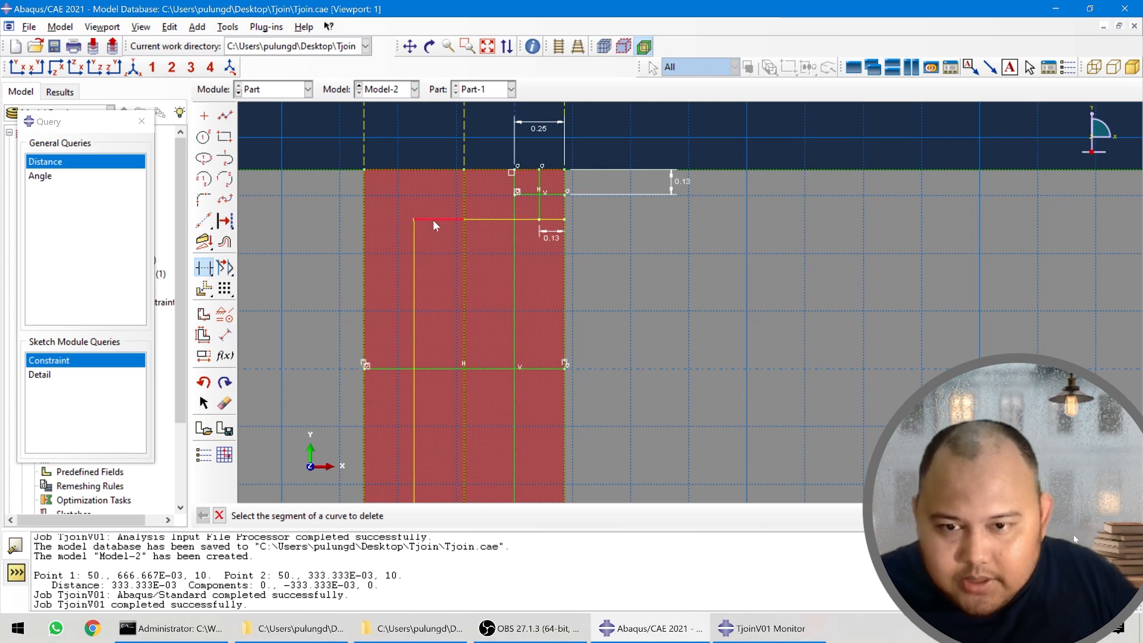
{"action": "left_click", "coordinate": [489, 219]}
{"action": "left_click", "coordinate": [415, 262]}
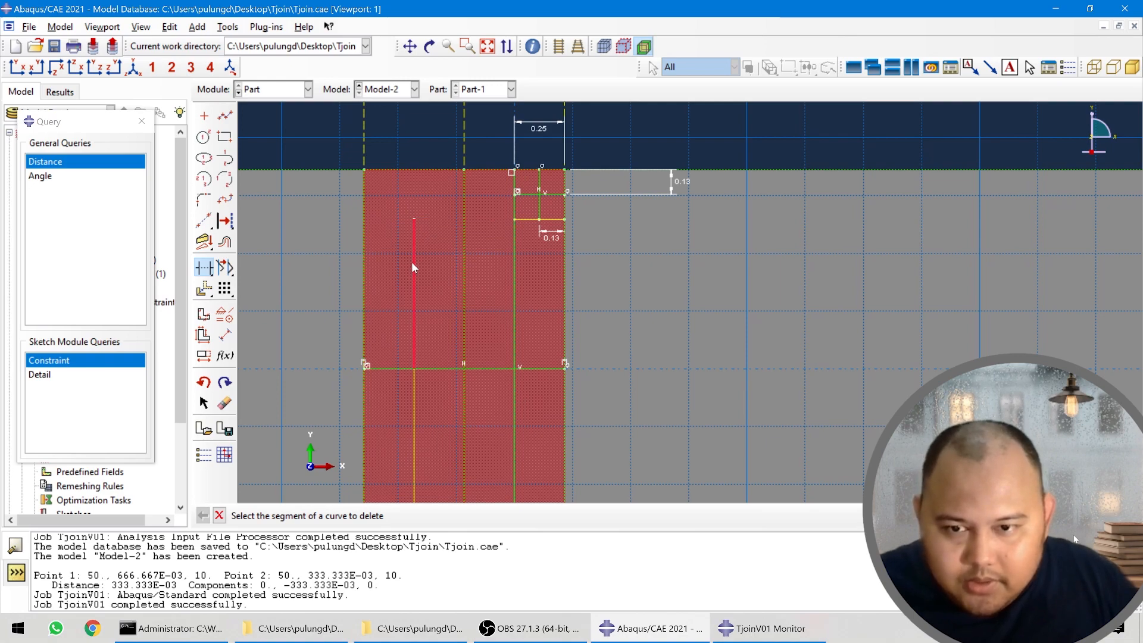
{"action": "left_click", "coordinate": [402, 370]}
{"action": "left_click", "coordinate": [416, 378]}
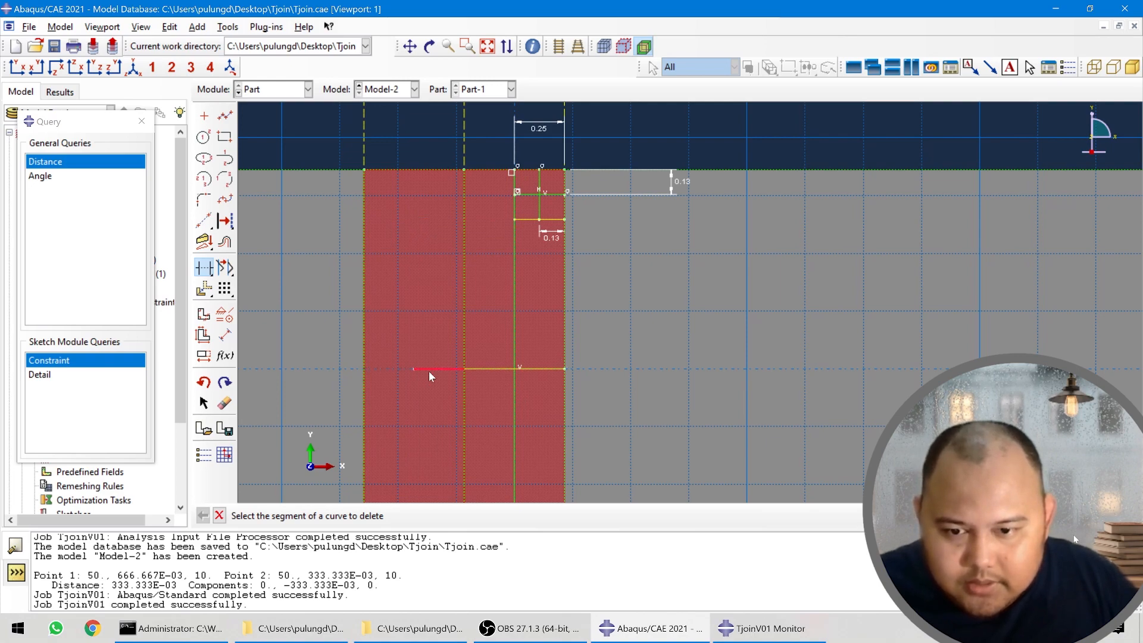
{"action": "left_click", "coordinate": [430, 370]}
- Trim away the remaining y = 0 line and the right vertical line below the corner grid, leaving only the two-by-two grid
{"action": "scroll", "coordinate": [434, 366], "scroll_direction": "up", "scroll_amount": 4}
{"action": "middle_click_drag", "start_coordinate": [458, 275], "coordinate": [451, 204], "text": "ctrl+alt"}
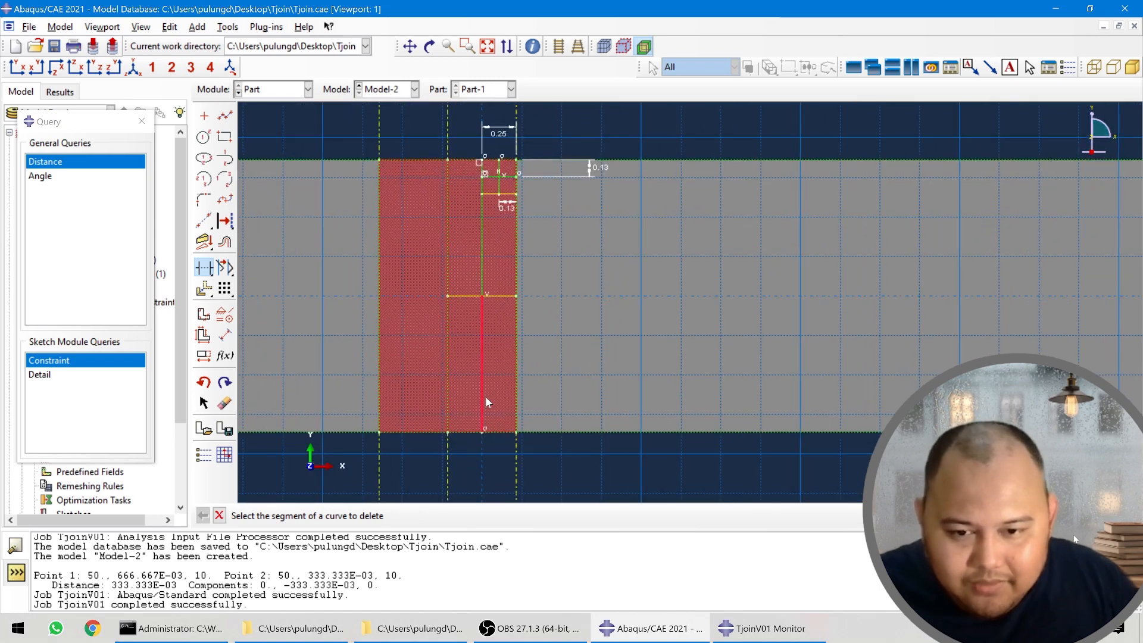
{"action": "left_click", "coordinate": [484, 397]}
{"action": "left_click", "coordinate": [454, 296]}
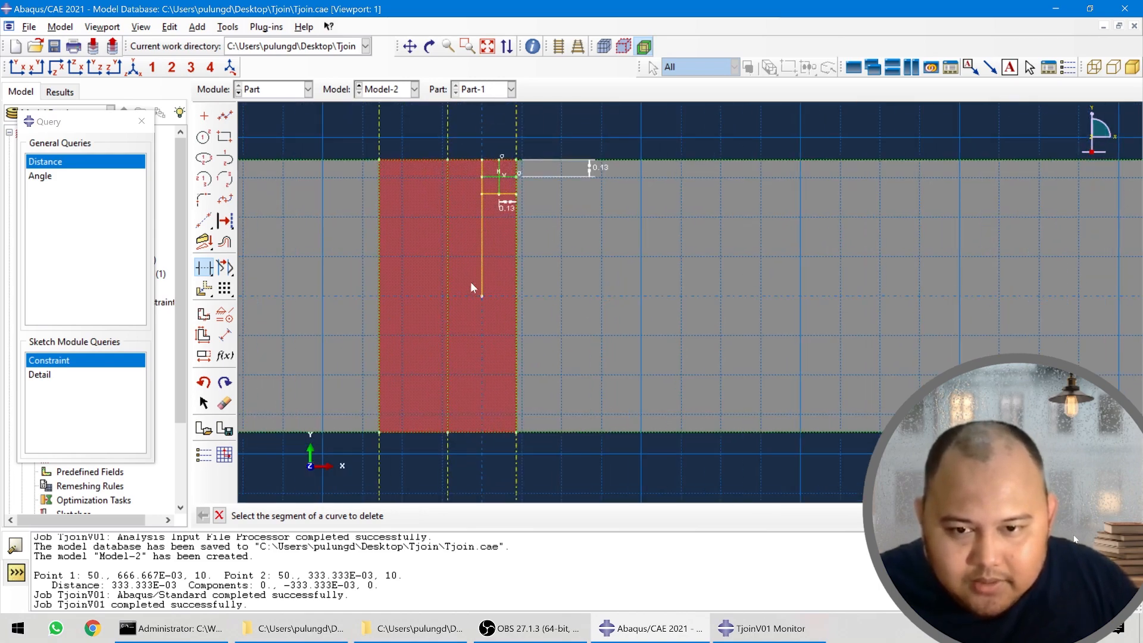
{"action": "left_click", "coordinate": [481, 276]}
{"action": "scroll", "coordinate": [504, 170], "scroll_direction": "down", "scroll_amount": 4}
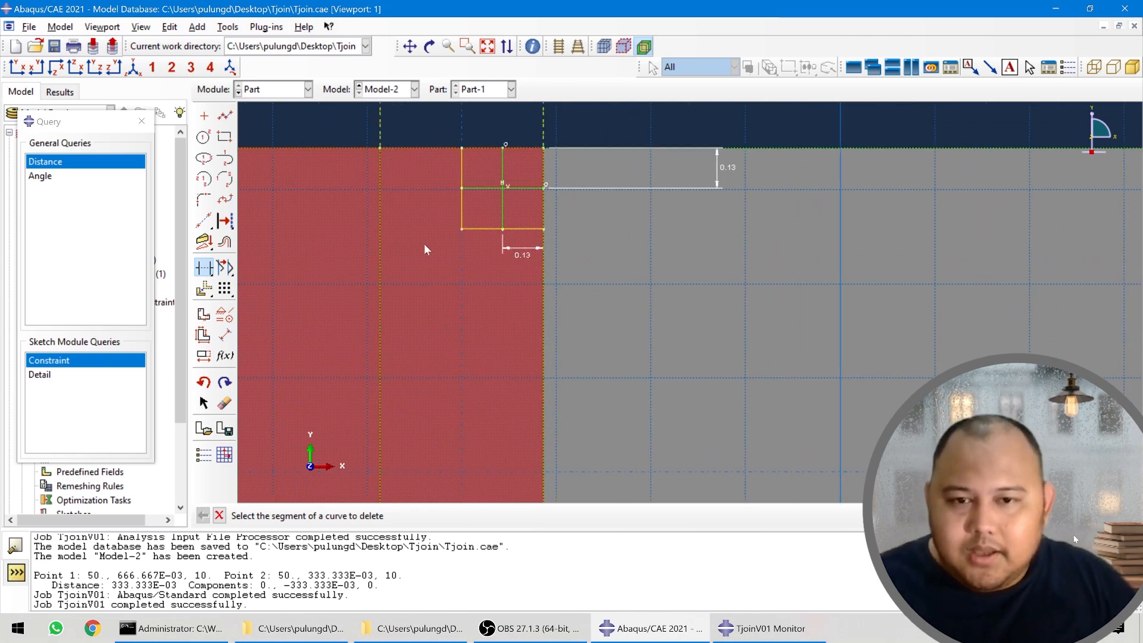
- Start a linear pattern of the corner grid's four lines with 4 instances spaced 0.5 in direction 1
{"action": "left_click", "coordinate": [225, 289]}
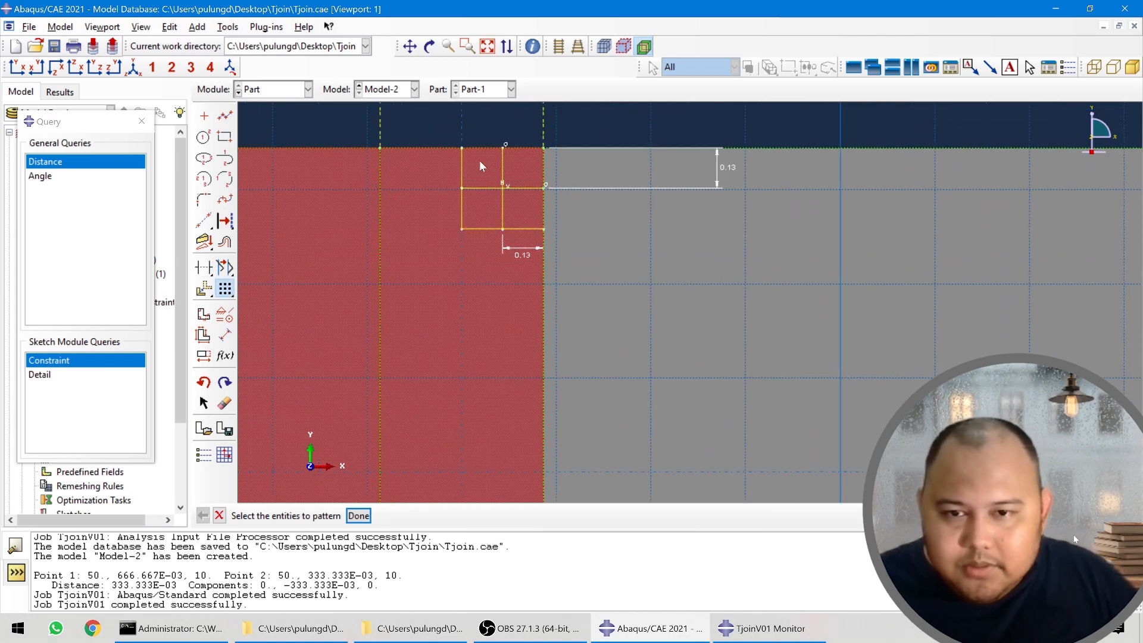
{"action": "left_click", "coordinate": [464, 165]}
{"action": "left_click", "coordinate": [502, 167], "text": "shift"}
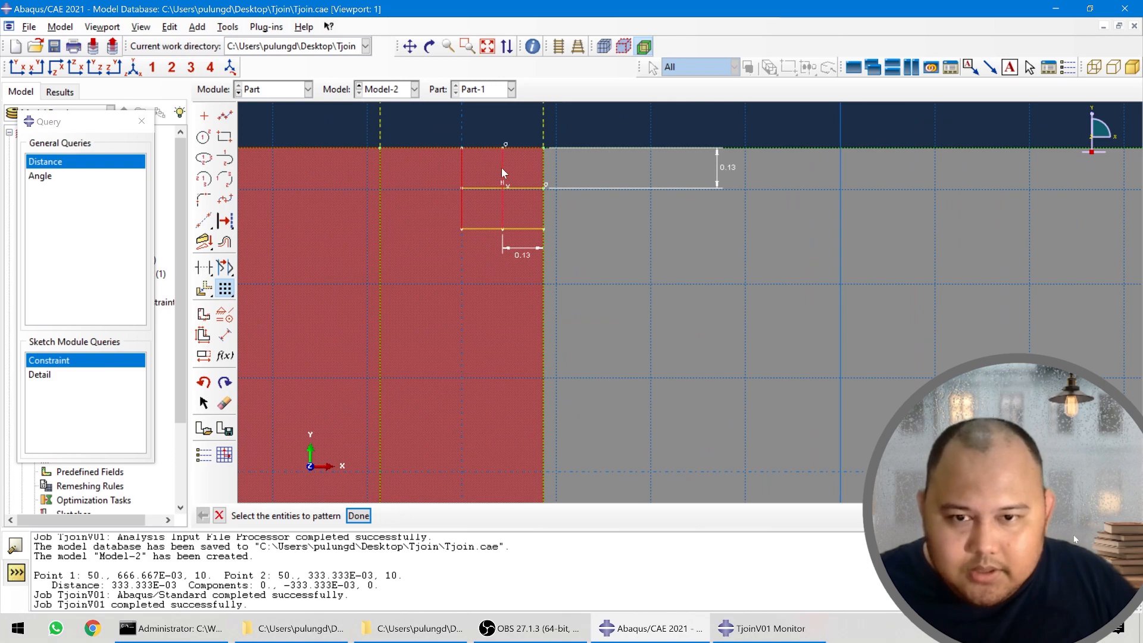
{"action": "left_click", "coordinate": [490, 229], "text": "shift"}
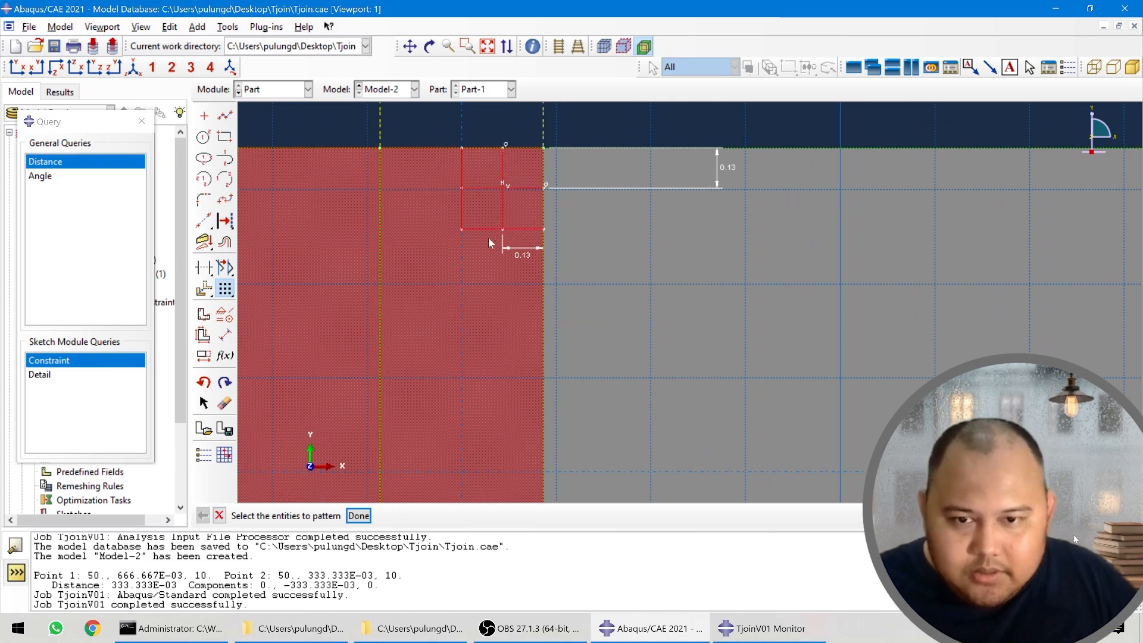
{"action": "left_click", "coordinate": [358, 515]}
{"action": "scroll", "coordinate": [689, 218], "scroll_direction": "down", "scroll_amount": 2}
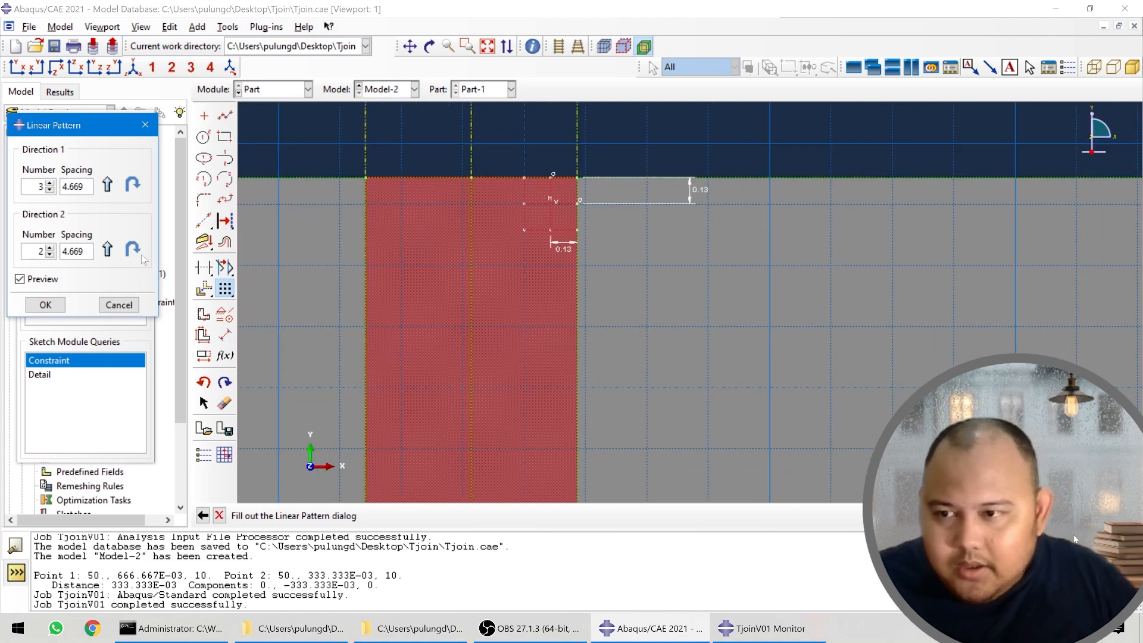
{"action": "left_click_drag", "start_coordinate": [86, 187], "coordinate": [4, 181]}
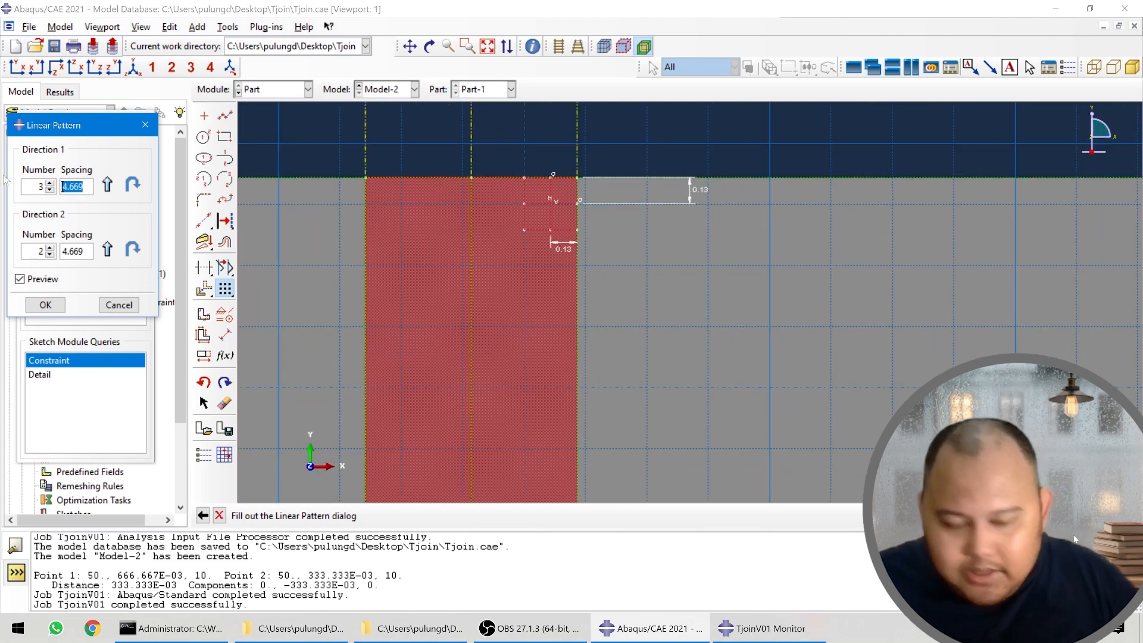
{"action": "type", "text": "5"}
{"action": "key", "text": "BackSpace"}
{"action": "type", "text": "0.5"}
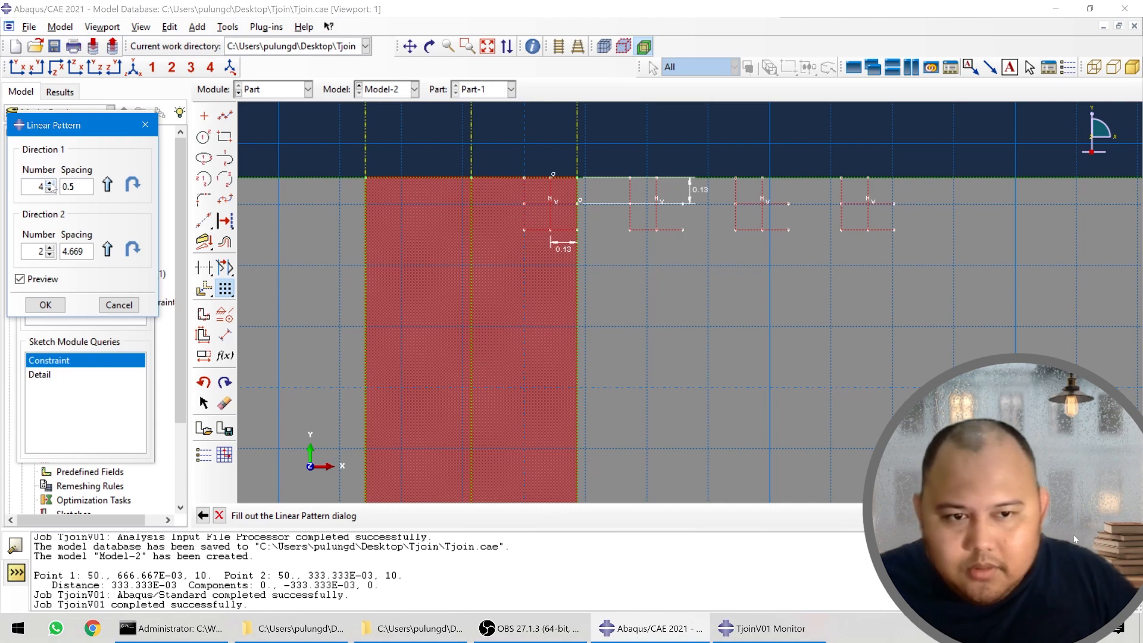
- Flip pattern direction 1 so the copies run across both narrow faces, and set its spacing to 0.25
{"action": "left_click_drag", "start_coordinate": [77, 187], "coordinate": [55, 191]}
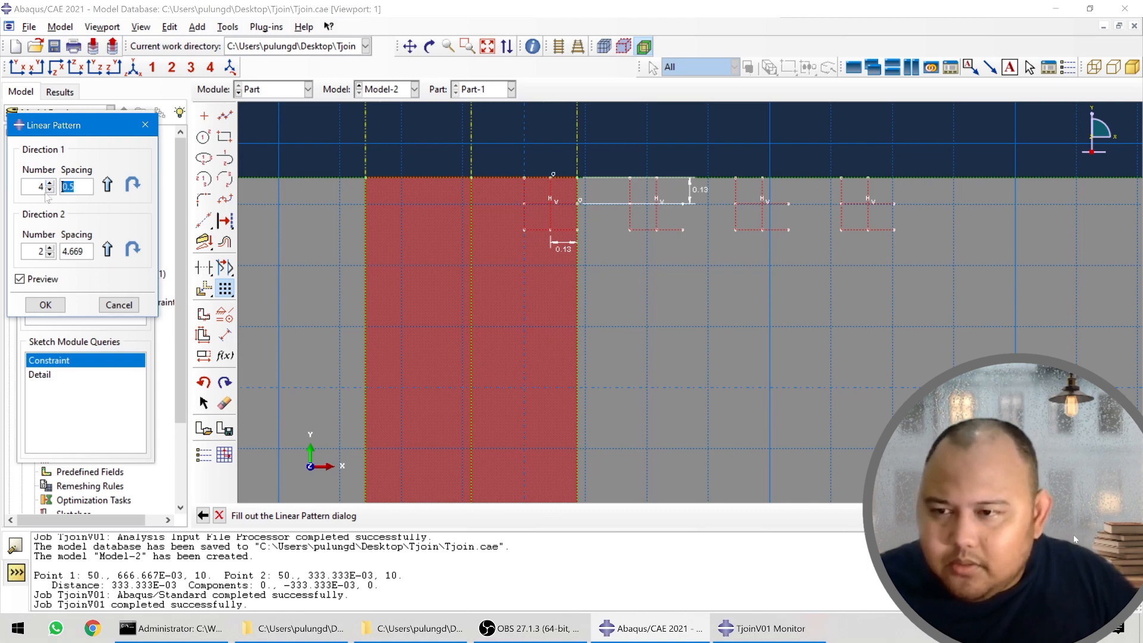
{"action": "type", "text": "0"}
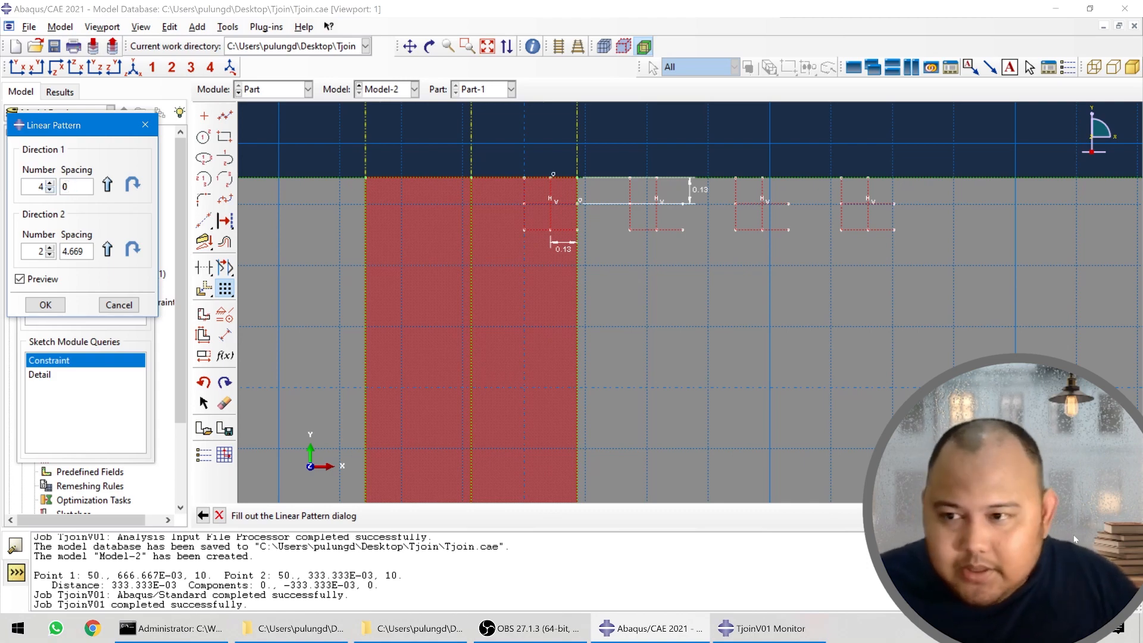
{"action": "left_click", "coordinate": [52, 190]}
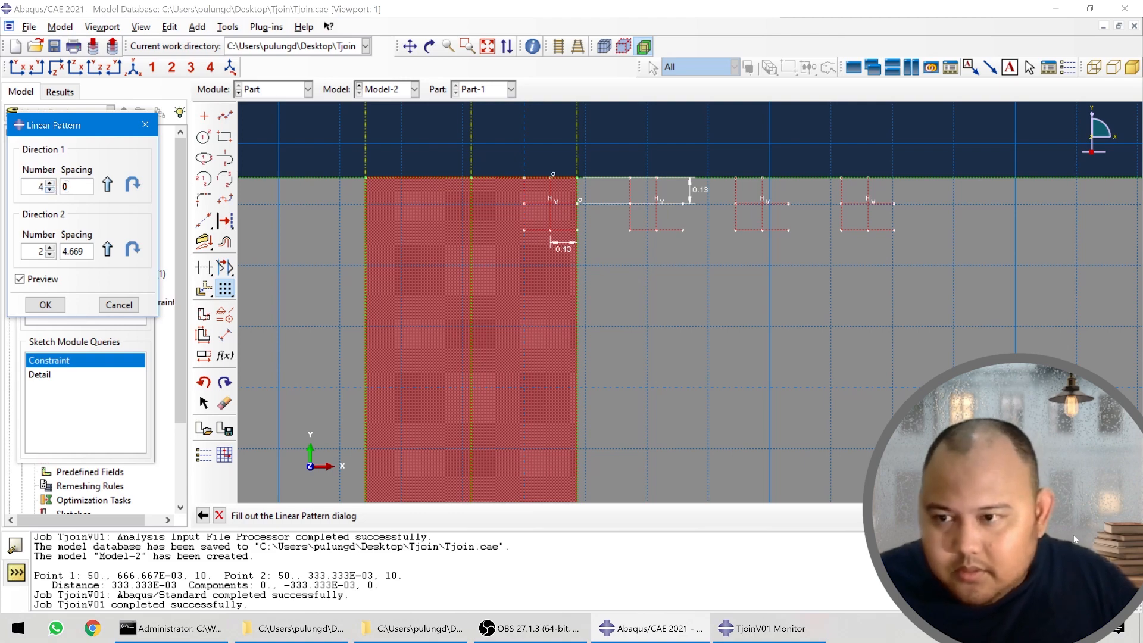
{"action": "double_click", "coordinate": [65, 186]}
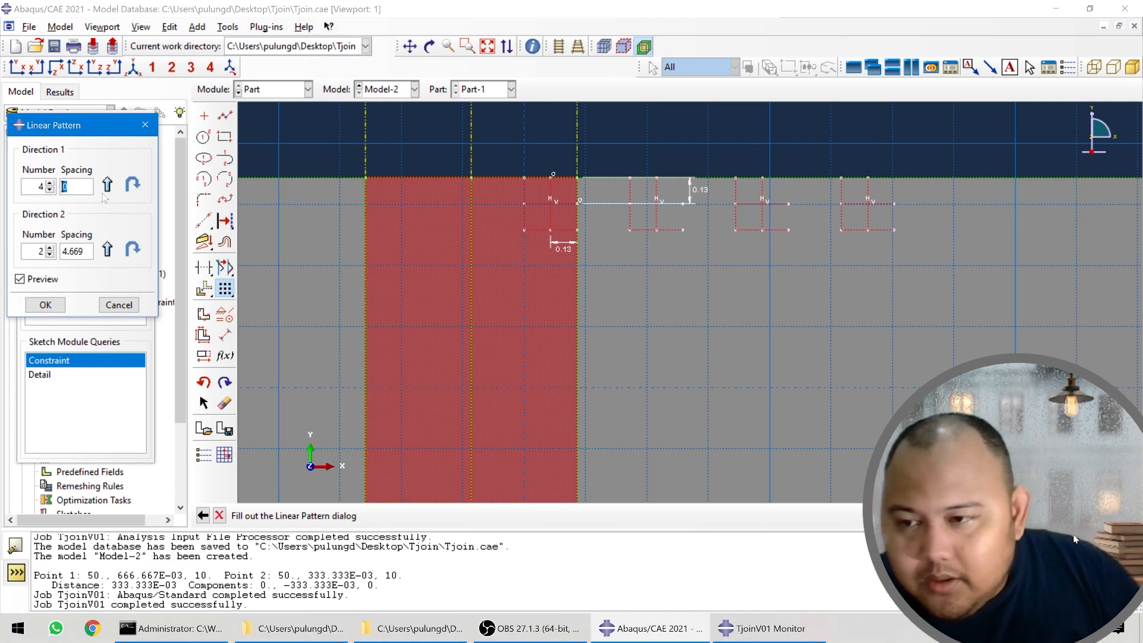
{"action": "left_click", "coordinate": [131, 183]}
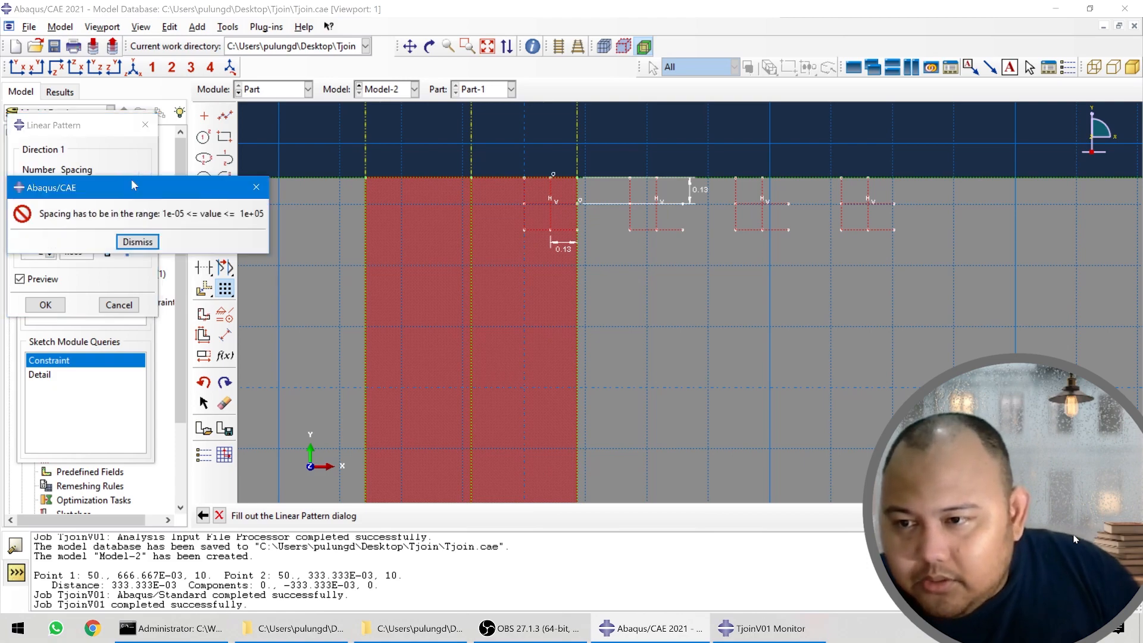
{"action": "left_click", "coordinate": [125, 241]}
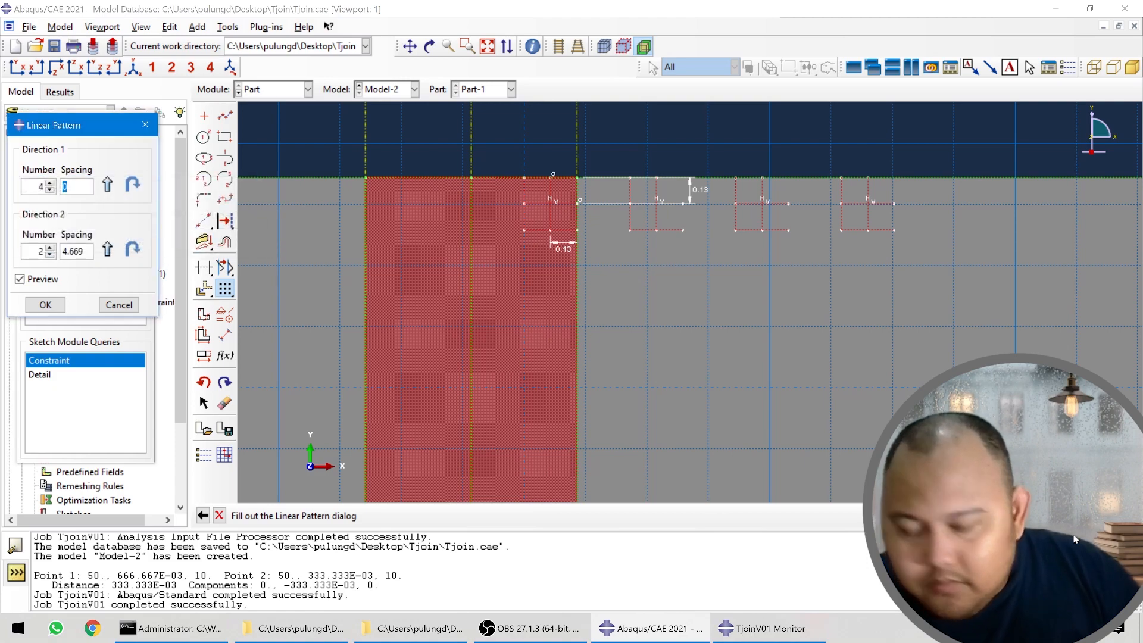
{"action": "type", "text": "0."}
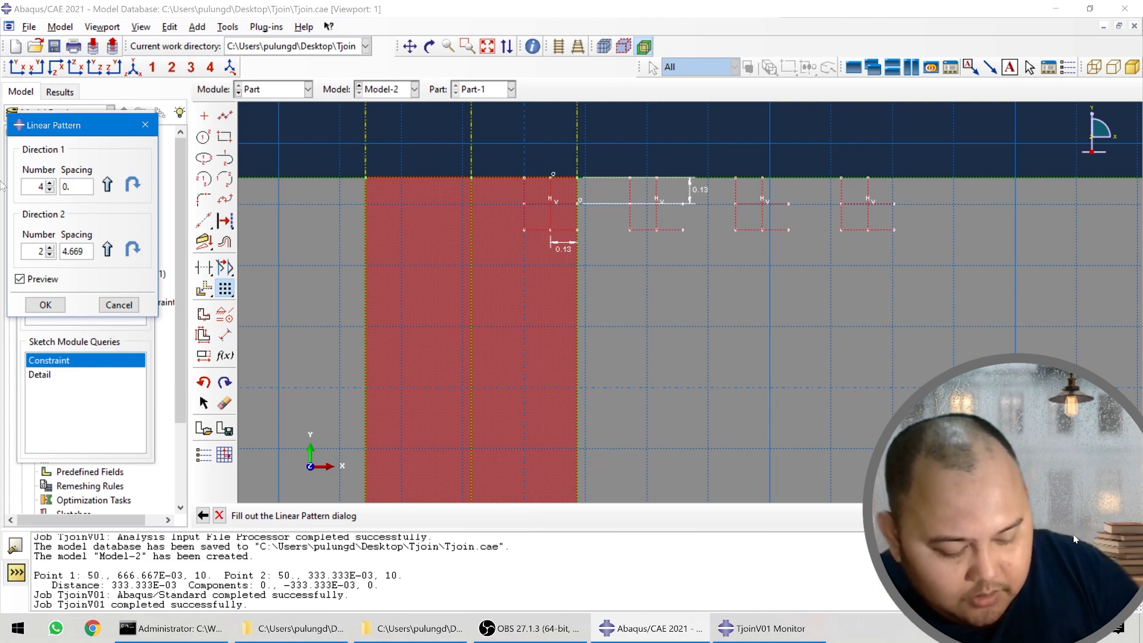
{"action": "type", "text": "25"}
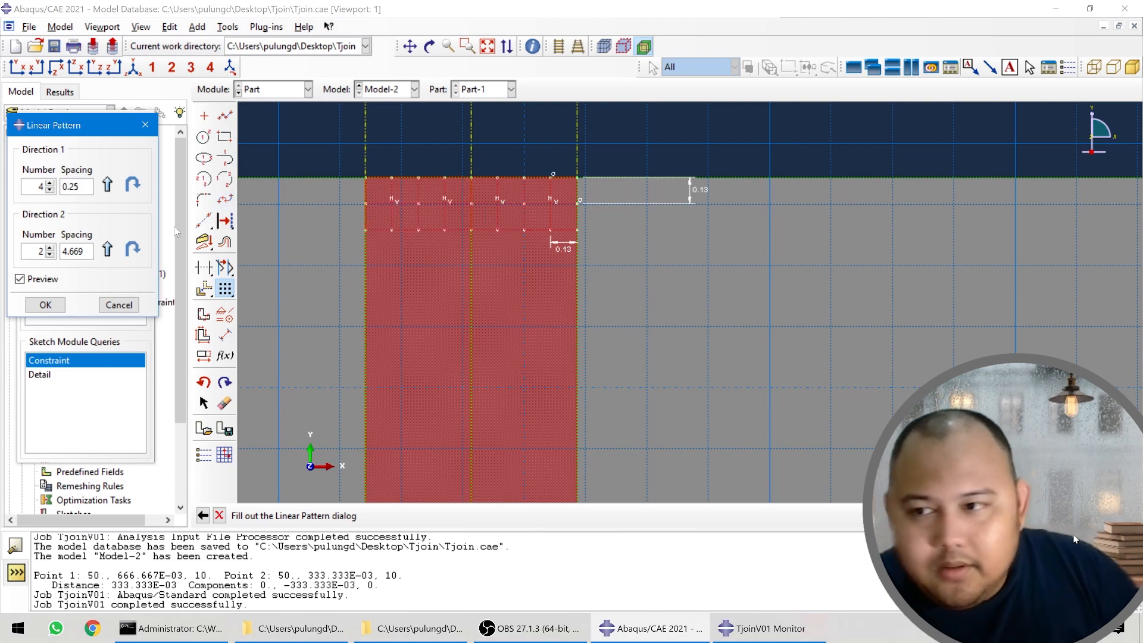
{"action": "scroll", "coordinate": [508, 252], "scroll_direction": "up", "scroll_amount": 2}
{"action": "scroll", "coordinate": [469, 205], "scroll_direction": "down", "scroll_amount": 1}
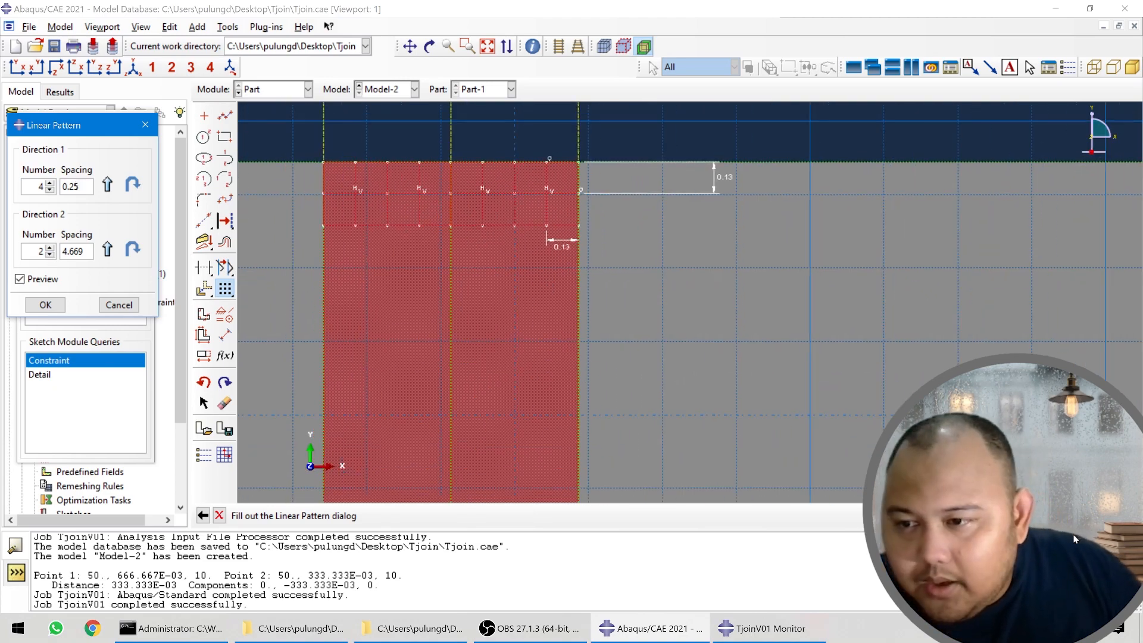
- Set direction 2 to 8 instances spaced 0.25 down the narrow faces and create the pattern
{"action": "key", "text": "Tab"}
{"action": "type", "text": "0.25"}
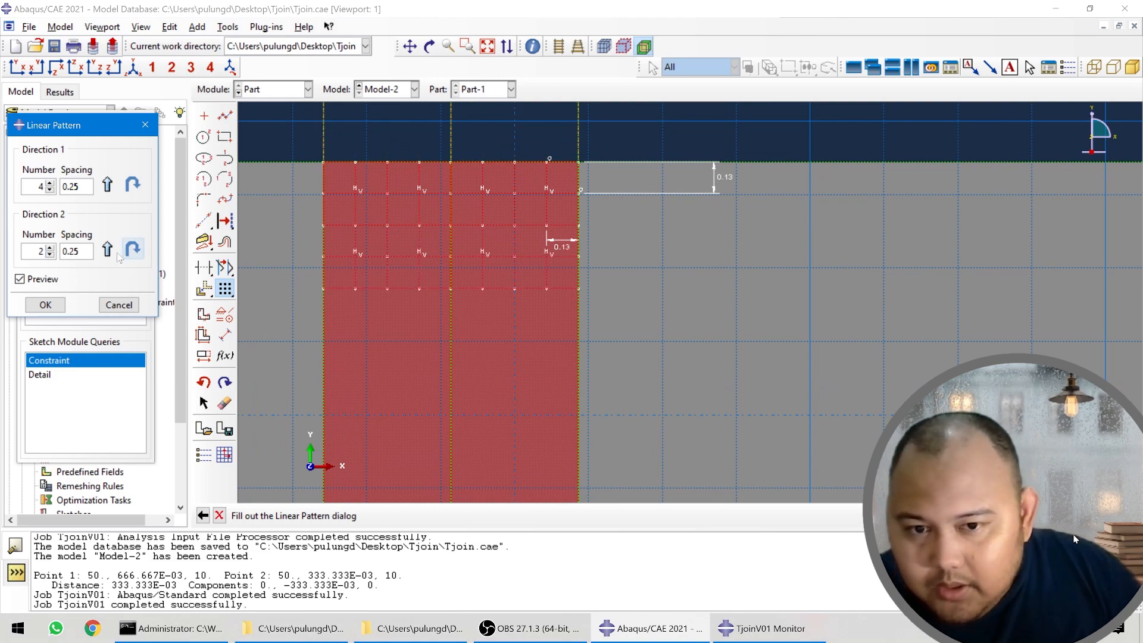
{"action": "scroll", "coordinate": [387, 200], "scroll_direction": "down", "scroll_amount": 1}
{"action": "scroll", "coordinate": [581, 246], "scroll_direction": "down", "scroll_amount": 1}
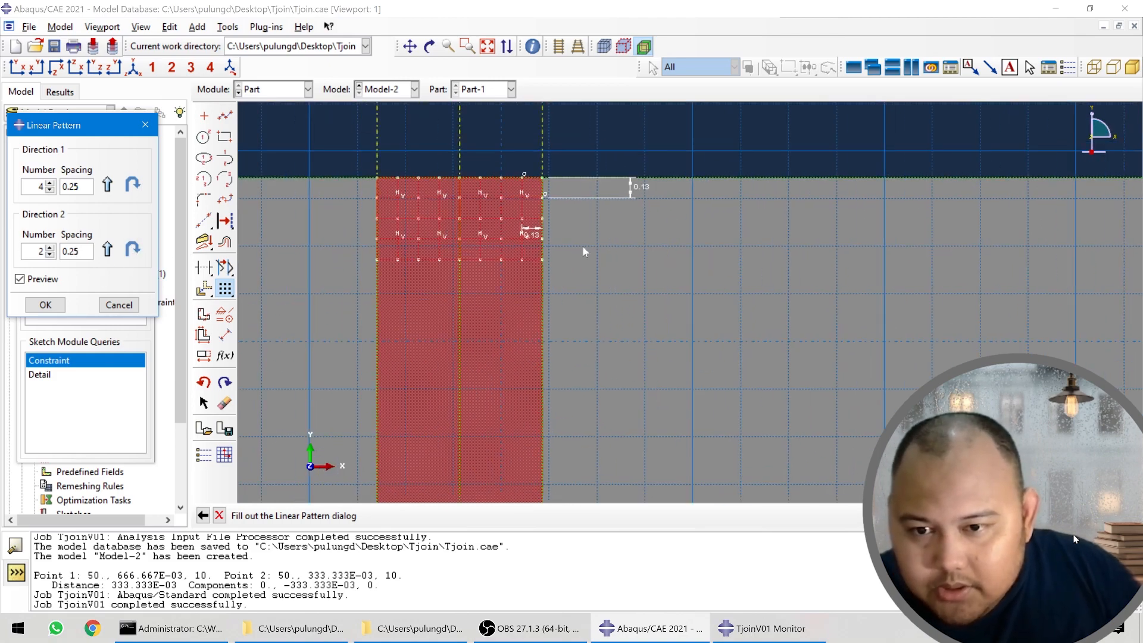
{"action": "left_click", "coordinate": [51, 248]}
{"action": "left_click", "coordinate": [51, 248]}
{"action": "left_click", "coordinate": [50, 248]}
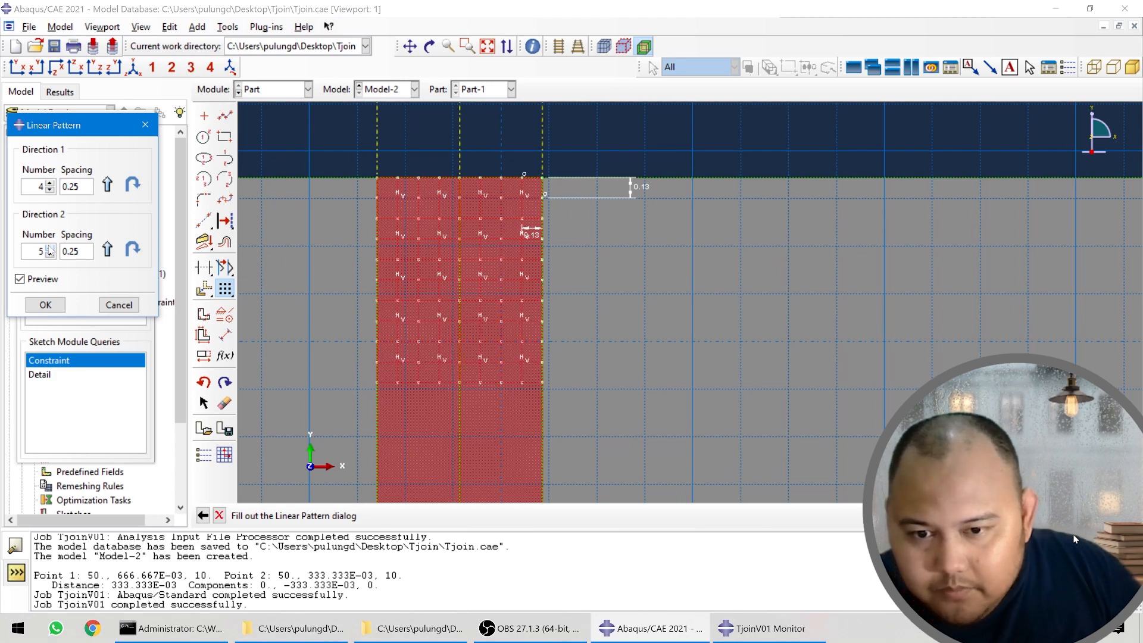
{"action": "left_click", "coordinate": [51, 248]}
{"action": "left_click", "coordinate": [51, 248]}
{"action": "left_click", "coordinate": [51, 248]}
{"action": "scroll", "coordinate": [415, 248], "scroll_direction": "down", "scroll_amount": 1}
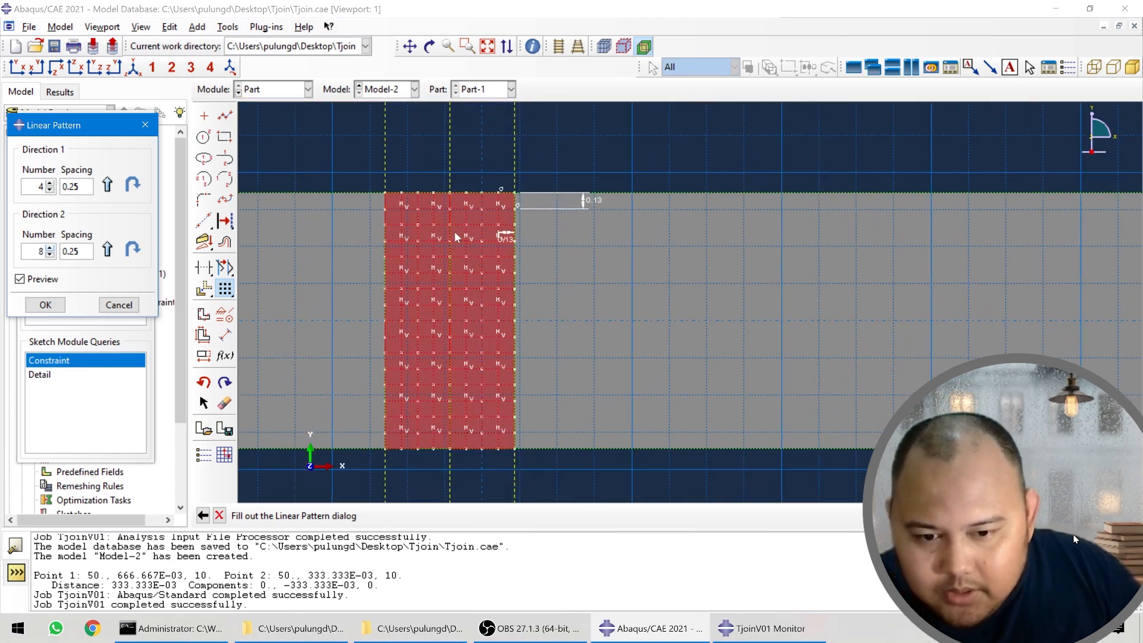
{"action": "scroll", "coordinate": [456, 471], "scroll_direction": "up", "scroll_amount": 3}
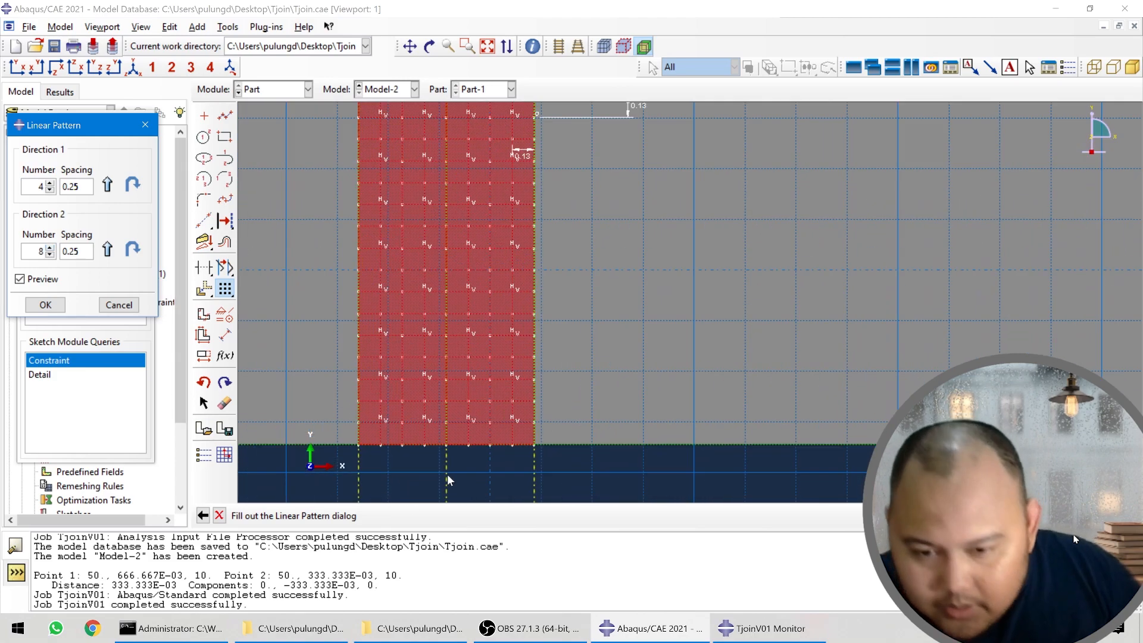
{"action": "left_click", "coordinate": [46, 305]}
{"action": "scroll", "coordinate": [560, 443], "scroll_direction": "down", "scroll_amount": 1}
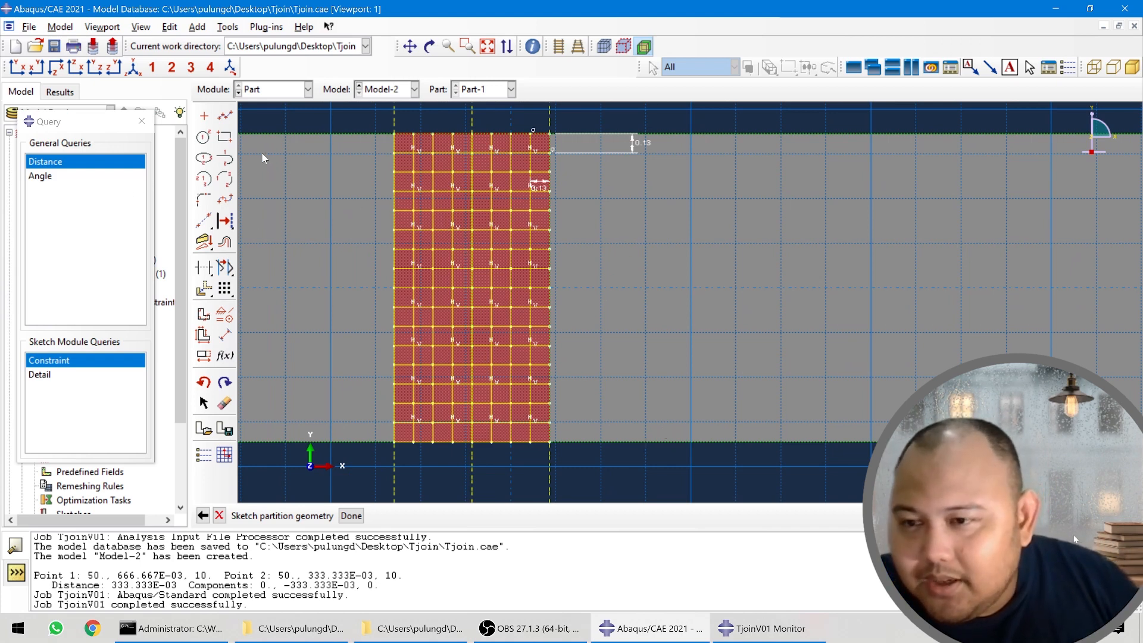
- Draw a diagonal from the right face's upper outer corner to the nearest inner grid node, and trim the horizontal segment between that node and the outer edge
{"action": "left_click", "coordinate": [227, 118]}
{"action": "scroll", "coordinate": [544, 141], "scroll_direction": "up", "scroll_amount": 2}
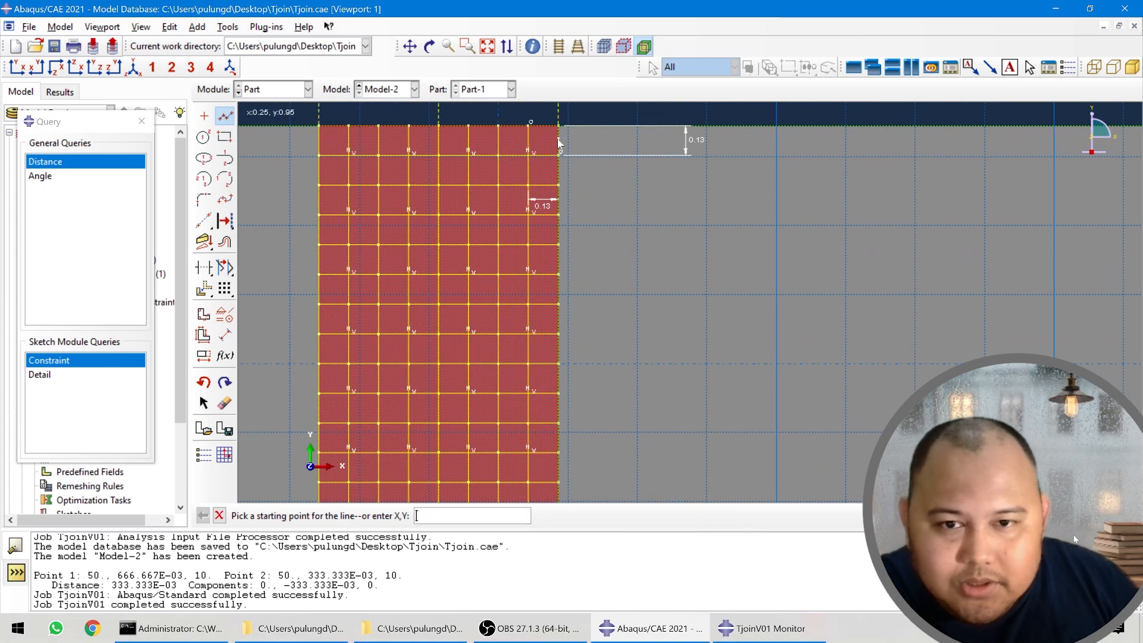
{"action": "left_click", "coordinate": [559, 126]}
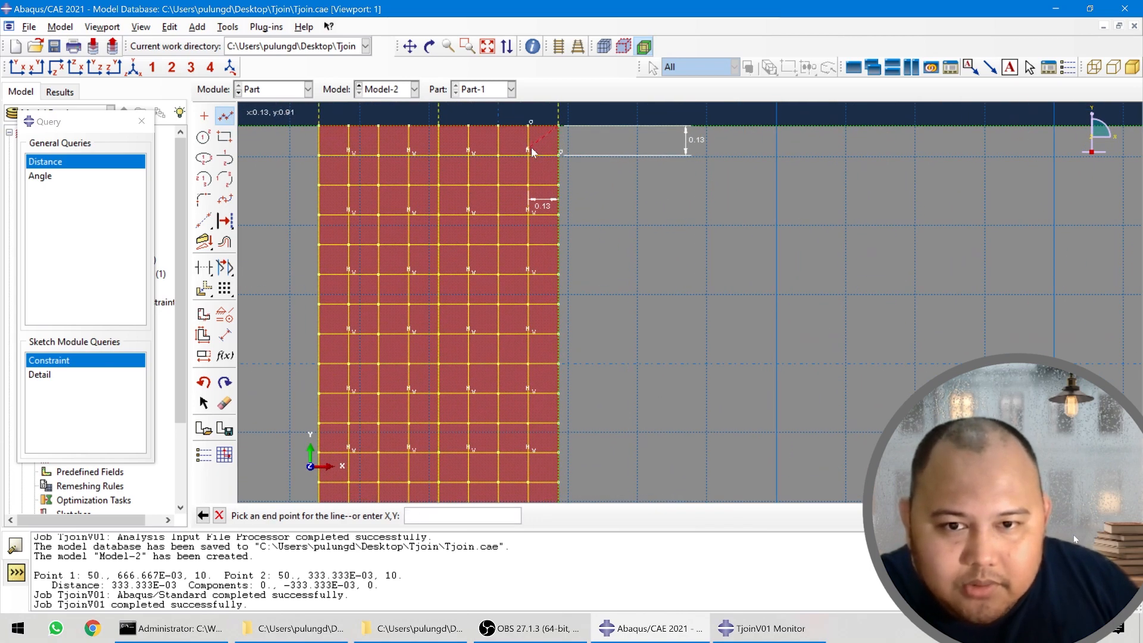
{"action": "left_click", "coordinate": [527, 153]}
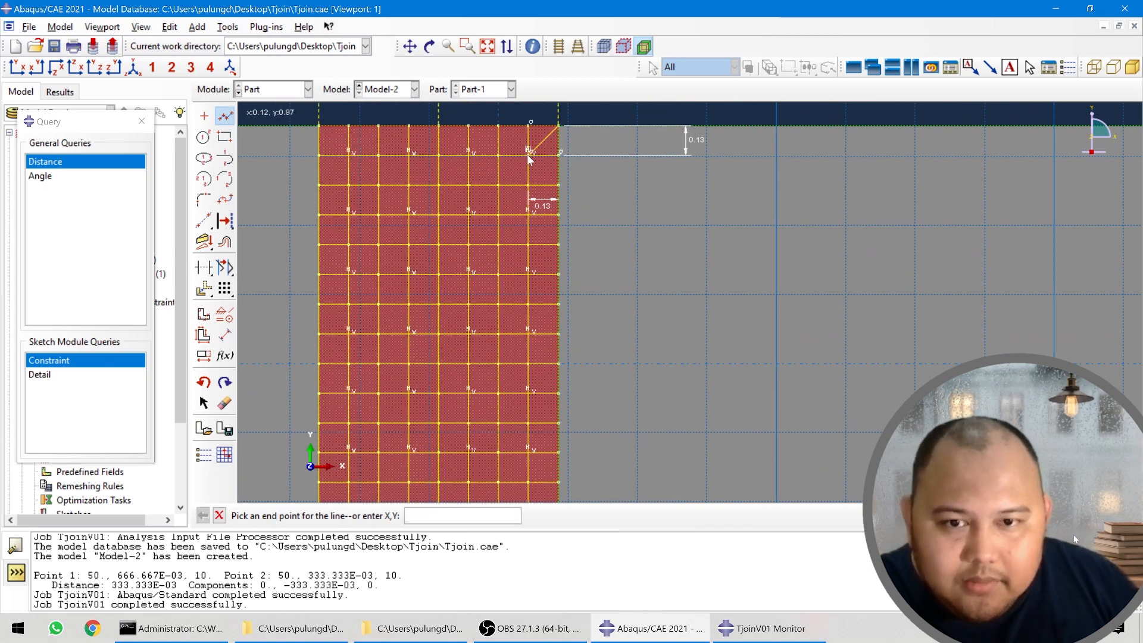
{"action": "middle_click", "coordinate": [527, 155]}
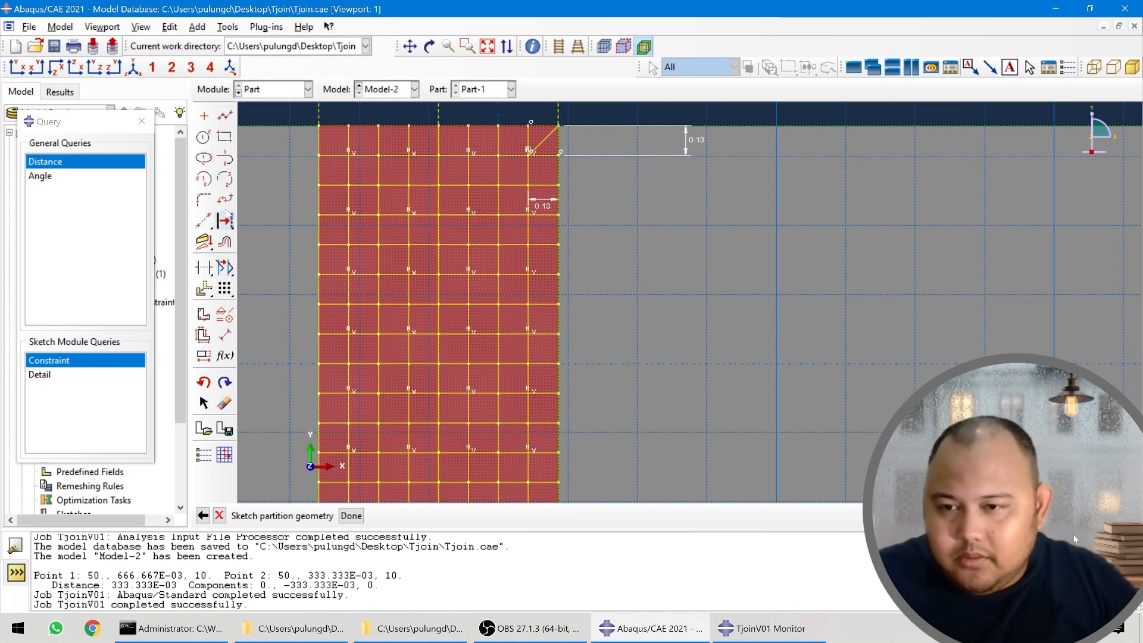
{"action": "left_click", "coordinate": [203, 268]}
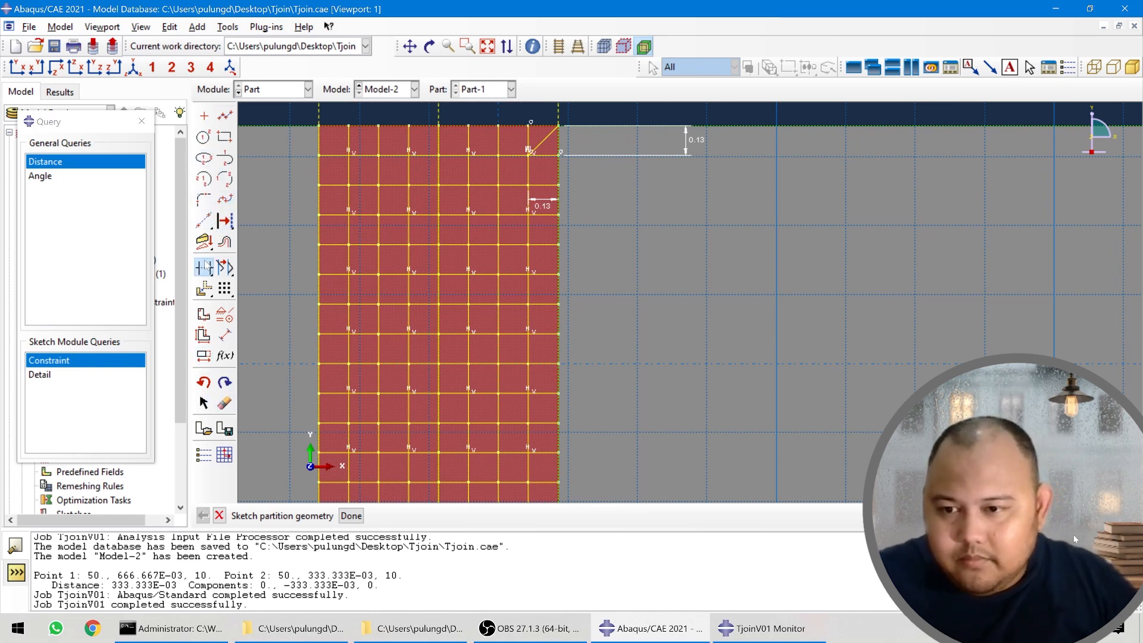
{"action": "left_click", "coordinate": [545, 156]}
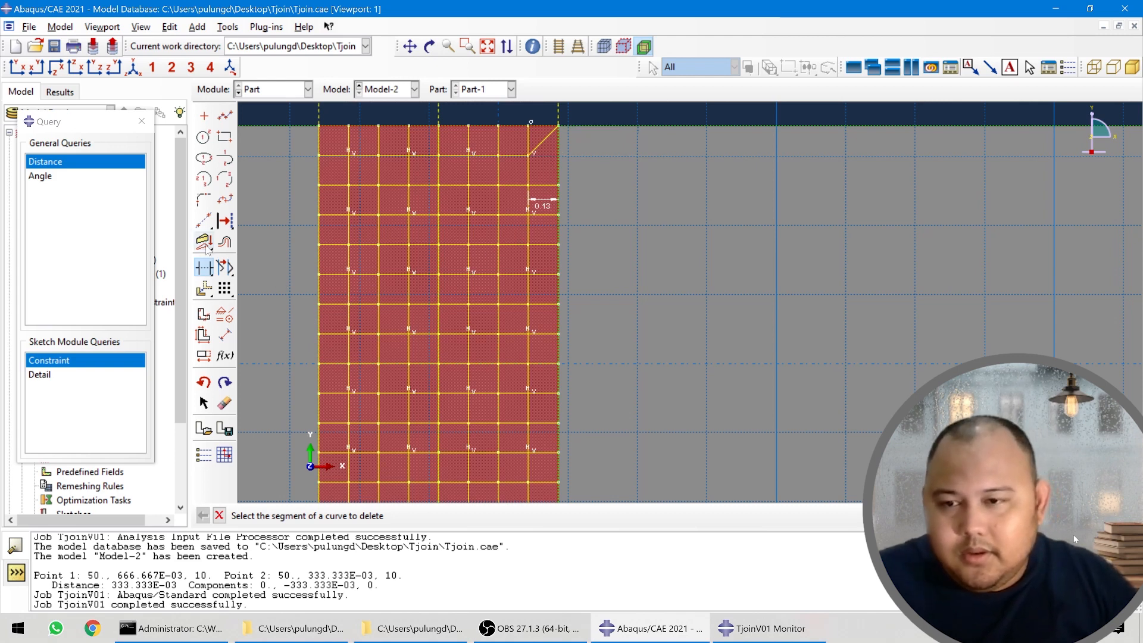
- Draw a diagonal from grid node (0.125, 0.625) to the outer edge at (0.25, 0.5), and trim the y = 0.625 segment beside it
{"action": "left_click", "coordinate": [225, 116]}
{"action": "left_click", "coordinate": [527, 215]}
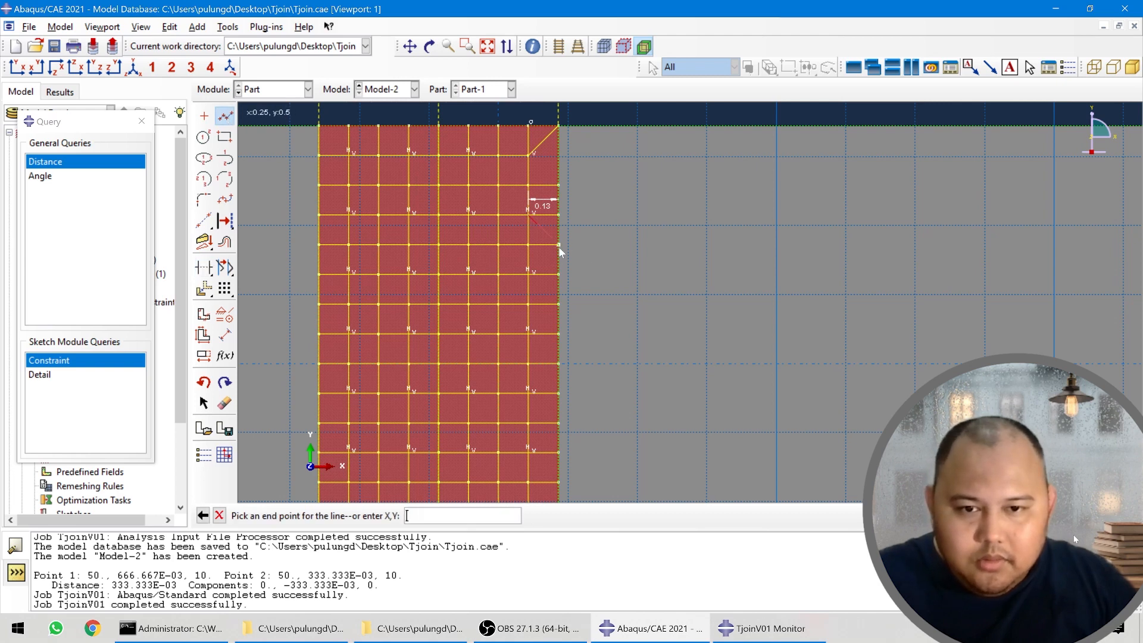
{"action": "left_click", "coordinate": [559, 245]}
{"action": "key", "text": "Escape"}
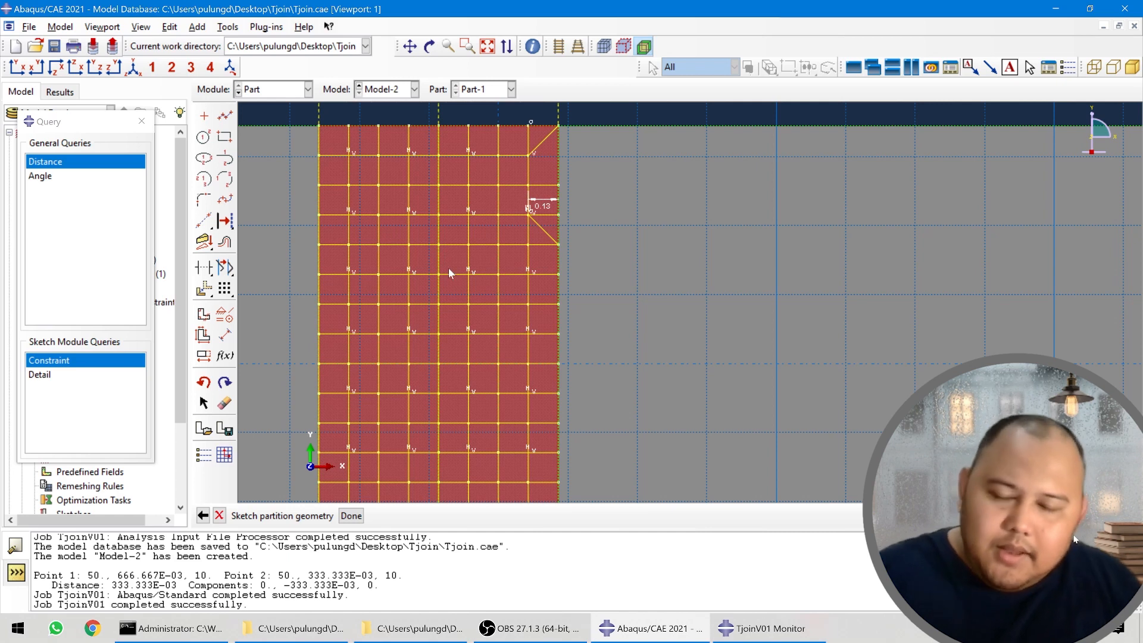
{"action": "left_click", "coordinate": [204, 269]}
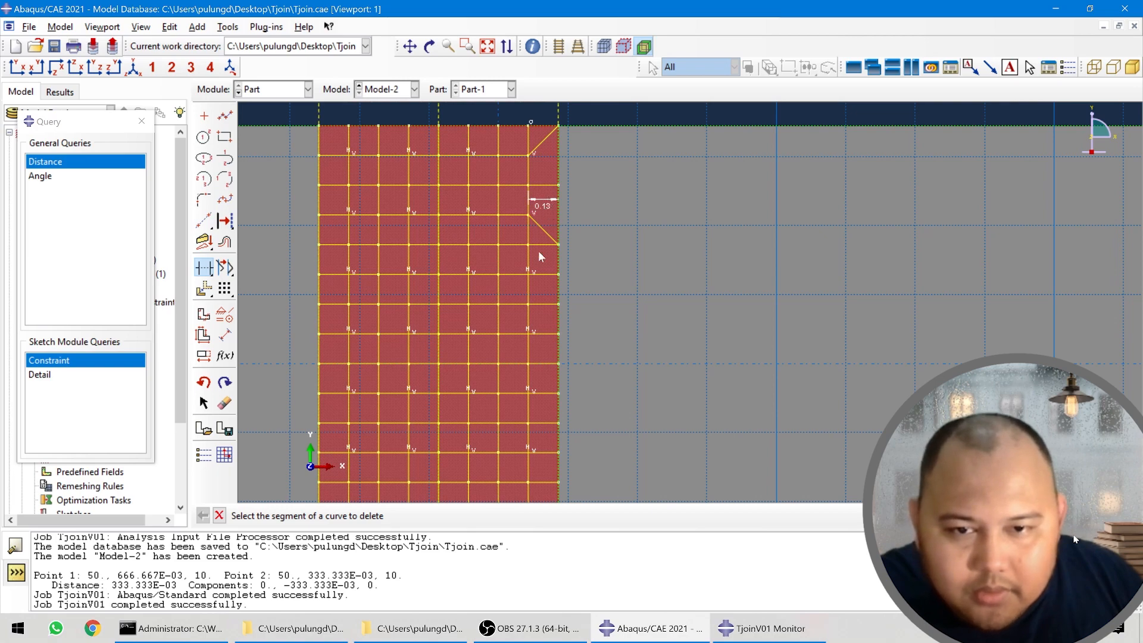
{"action": "scroll", "coordinate": [496, 219], "scroll_direction": "down", "scroll_amount": 1}
{"action": "scroll", "coordinate": [516, 262], "scroll_direction": "up", "scroll_amount": 1}
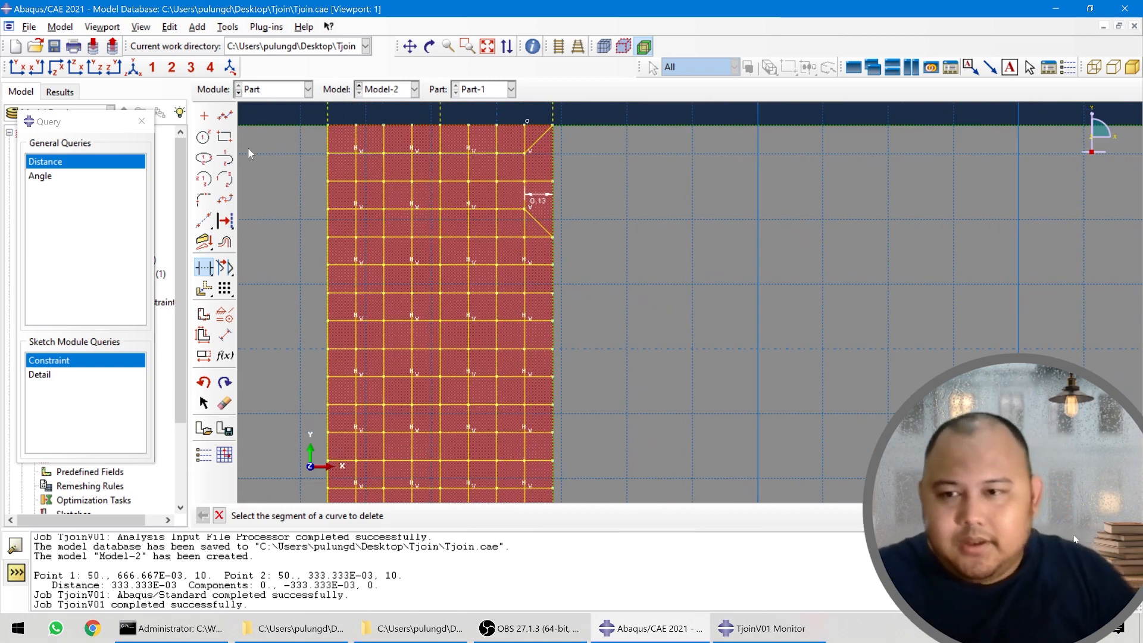
- Draw diagonals along the outer column from (0.25, 0.5) to (0.125, 0.375) and from (0.125, 0.125) to (0.25, 0)
{"action": "left_click", "coordinate": [225, 115]}
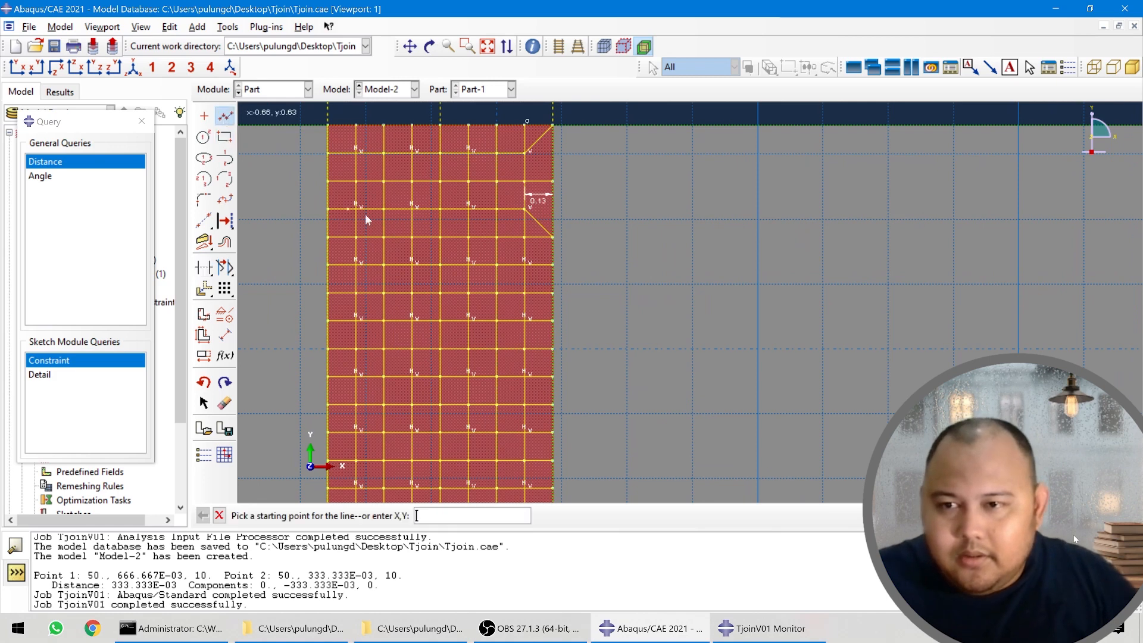
{"action": "left_click", "coordinate": [550, 242]}
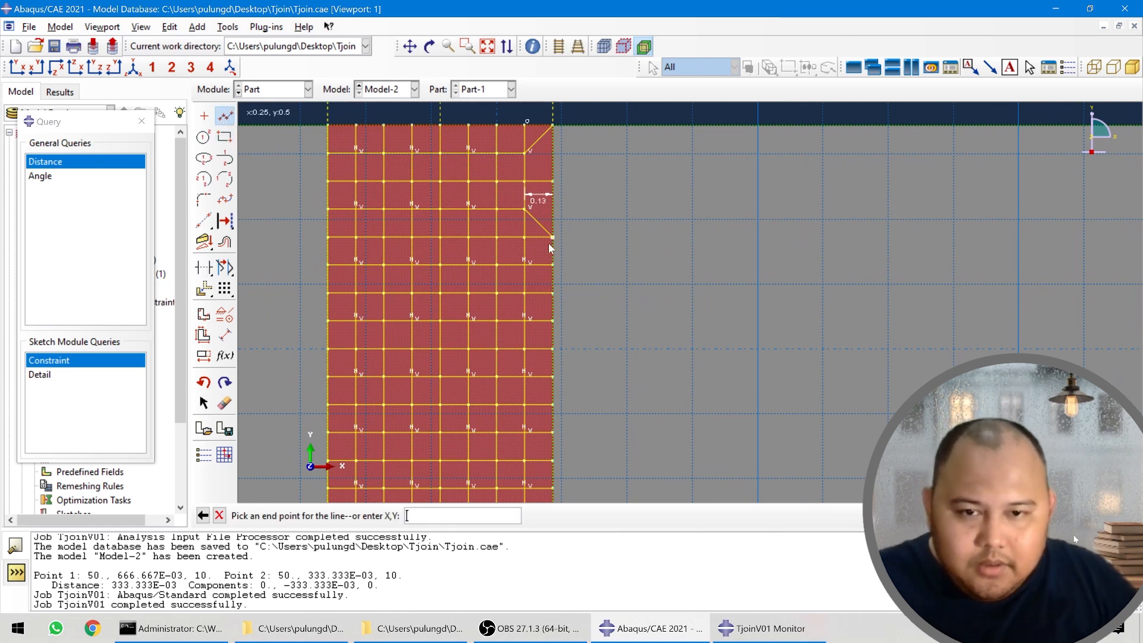
{"action": "left_click", "coordinate": [525, 263]}
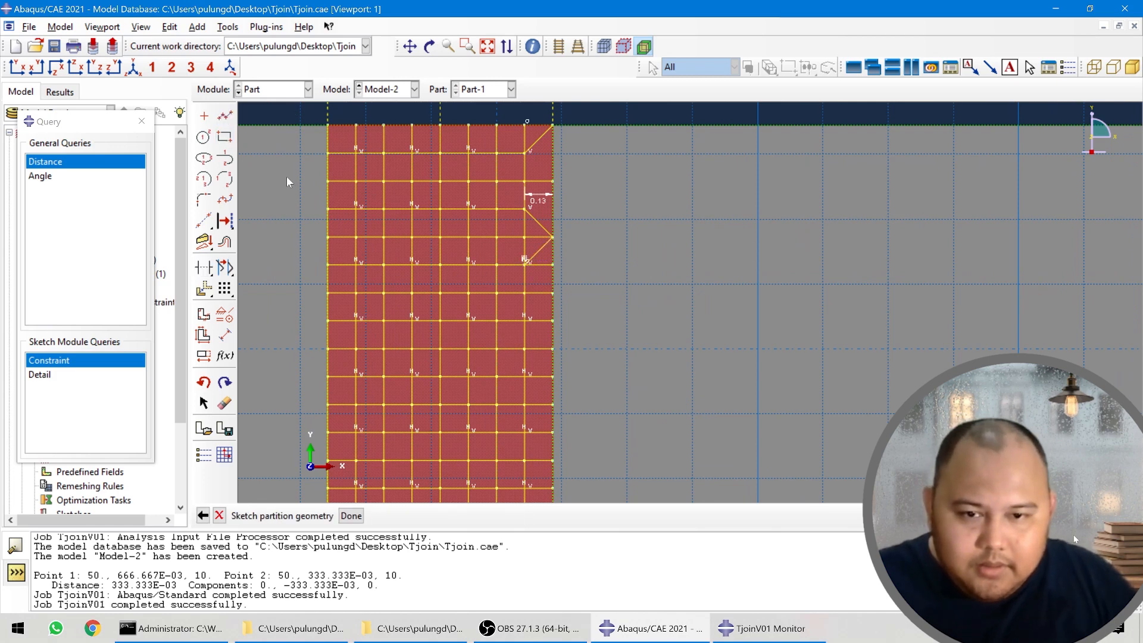
{"action": "left_click", "coordinate": [526, 320]}
{"action": "left_click", "coordinate": [554, 348]}
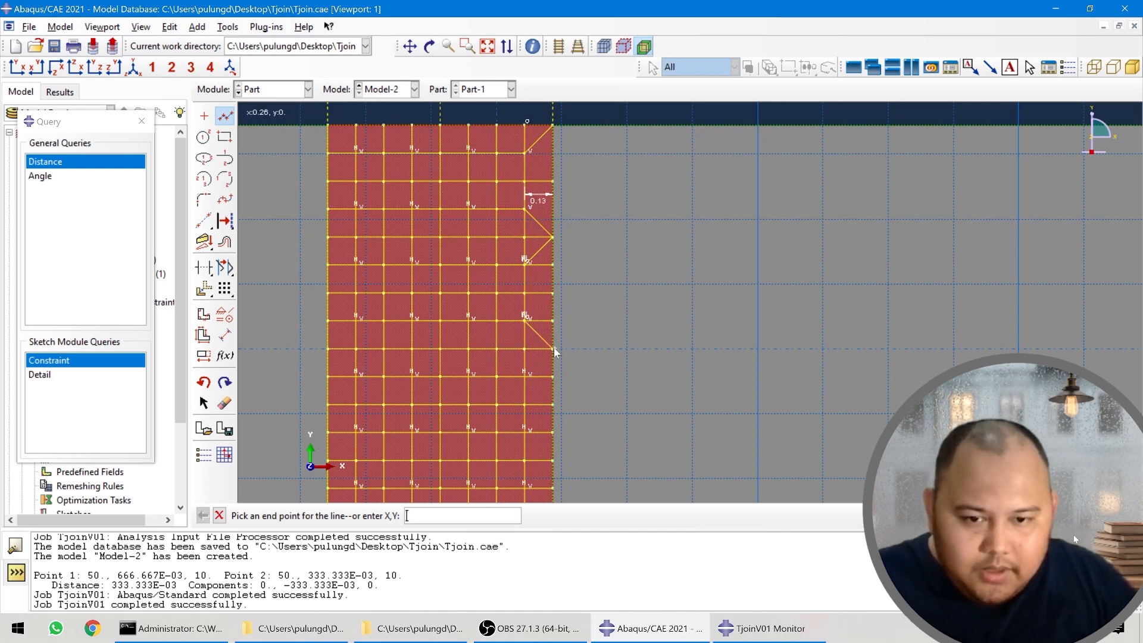
- Draw diagonals along the outer column from (0.25, 0) to (0.125, -0.125) and from (0.125, -0.375) to (0.25, -0.5)
{"action": "key", "text": "Escape"}
{"action": "left_click", "coordinate": [225, 115]}
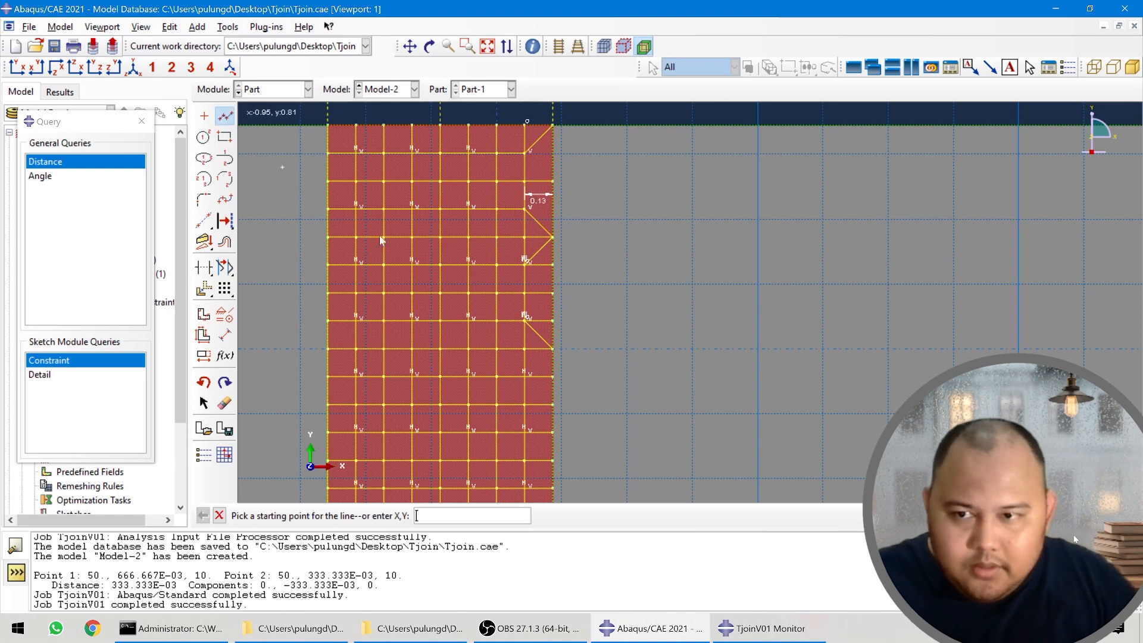
{"action": "left_click", "coordinate": [552, 349]}
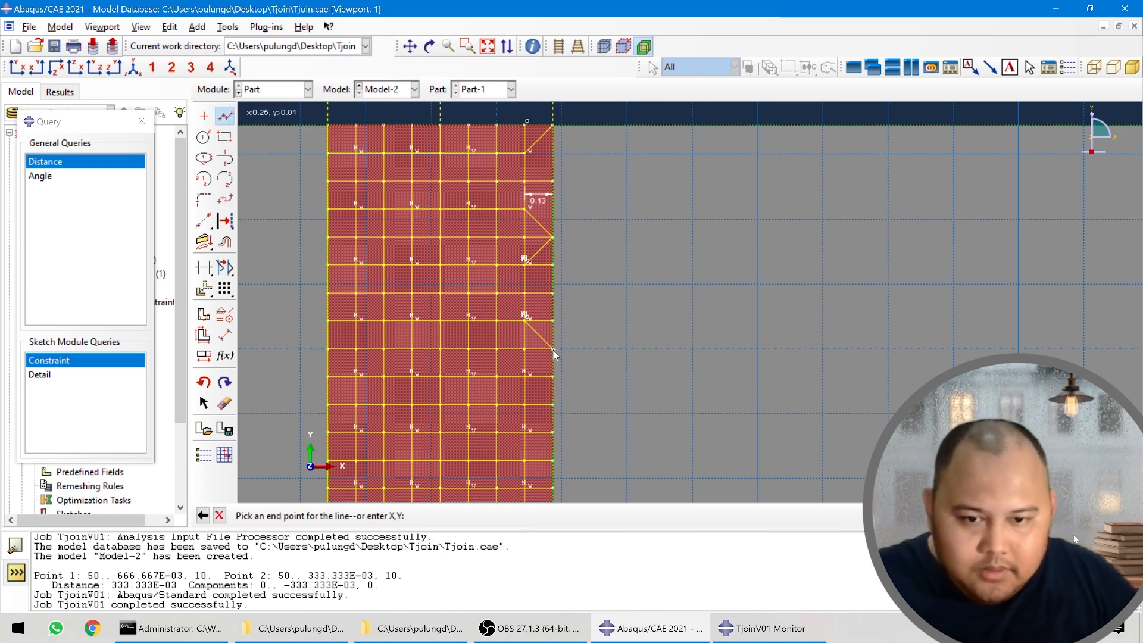
{"action": "left_click", "coordinate": [526, 375]}
{"action": "key", "text": "Escape"}
{"action": "left_click", "coordinate": [226, 116]}
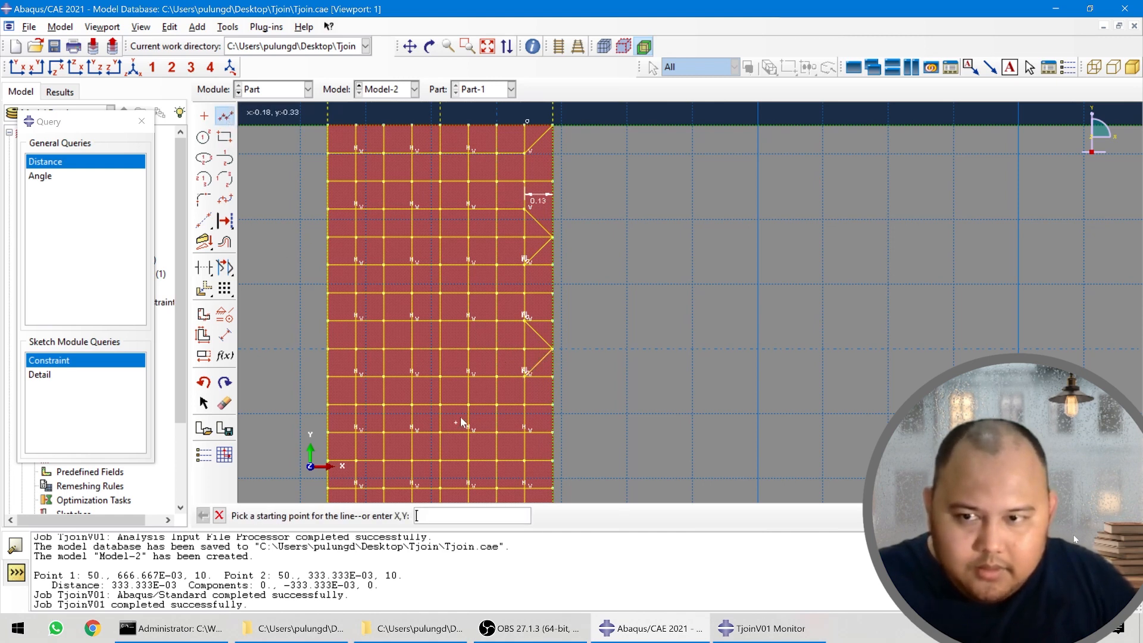
{"action": "left_click", "coordinate": [525, 433]}
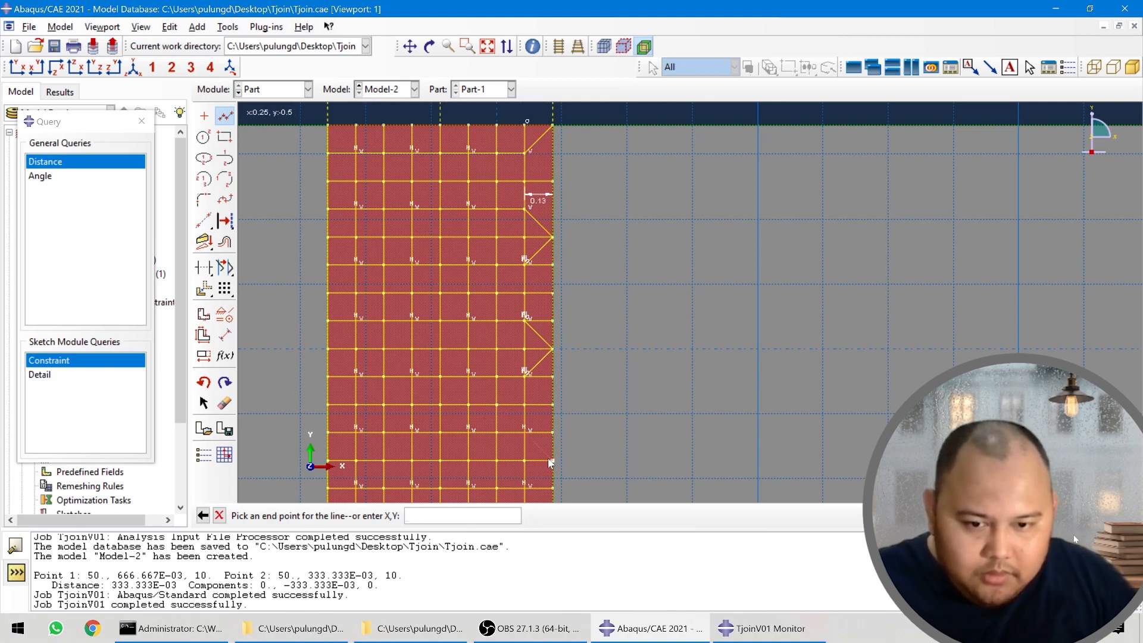
{"action": "left_click", "coordinate": [552, 462]}
{"action": "key", "text": "Escape"}
{"action": "scroll", "coordinate": [543, 321], "scroll_direction": "down", "scroll_amount": 2}
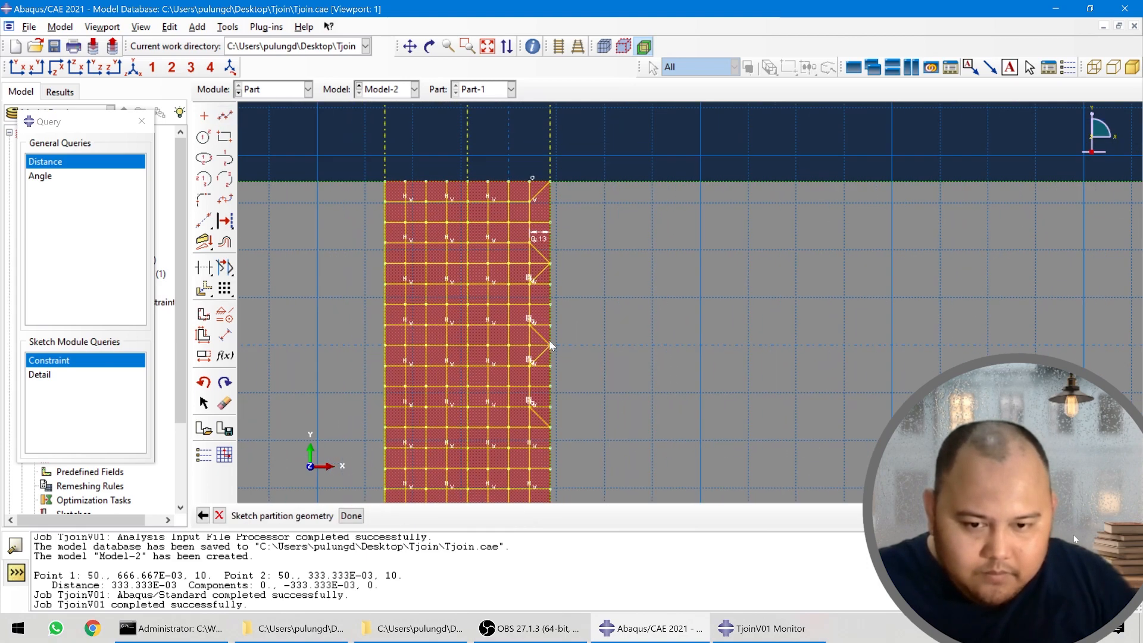
- Draw diagonals along the outer column from (0.25, -0.5) to (0.125, -0.625) and from (0.125, -0.875) to (0.25, -1)
{"action": "scroll", "coordinate": [547, 448], "scroll_direction": "up", "scroll_amount": 2}
{"action": "left_click", "coordinate": [225, 115]}
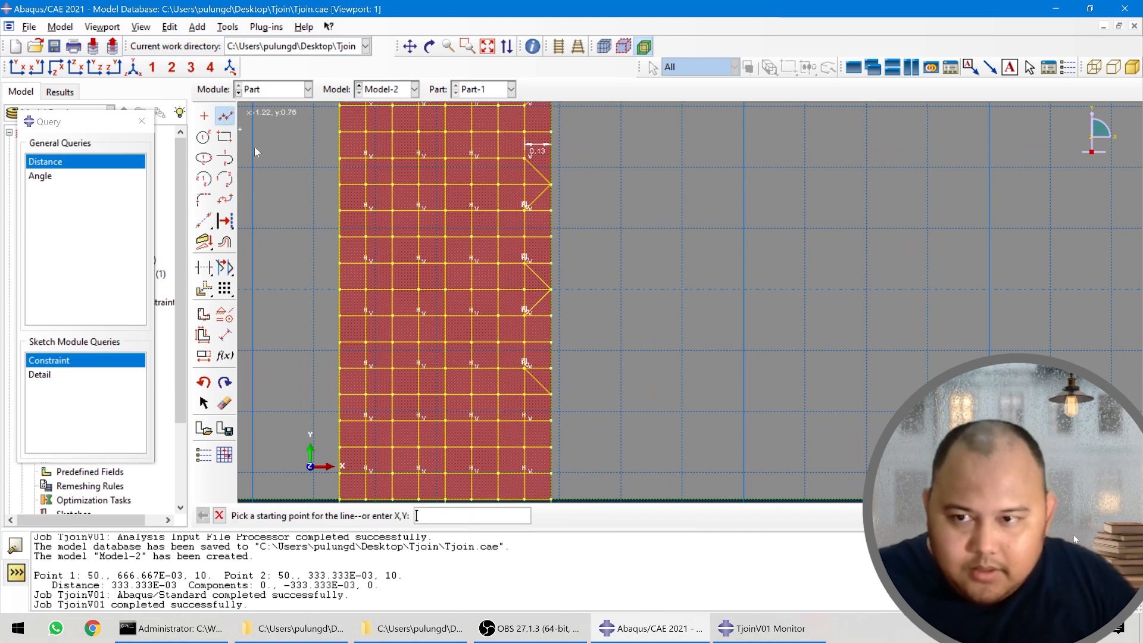
{"action": "left_click", "coordinate": [554, 397]}
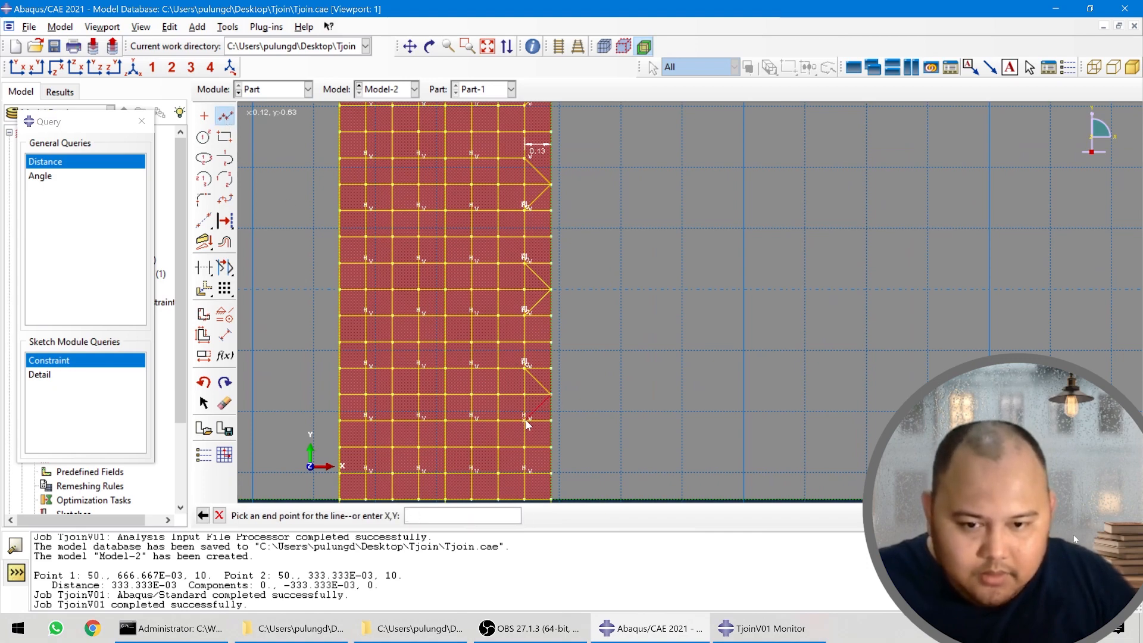
{"action": "left_click", "coordinate": [526, 421]}
{"action": "key", "text": "Escape"}
{"action": "scroll", "coordinate": [558, 366], "scroll_direction": "up", "scroll_amount": 1}
{"action": "scroll", "coordinate": [550, 437], "scroll_direction": "down", "scroll_amount": 1}
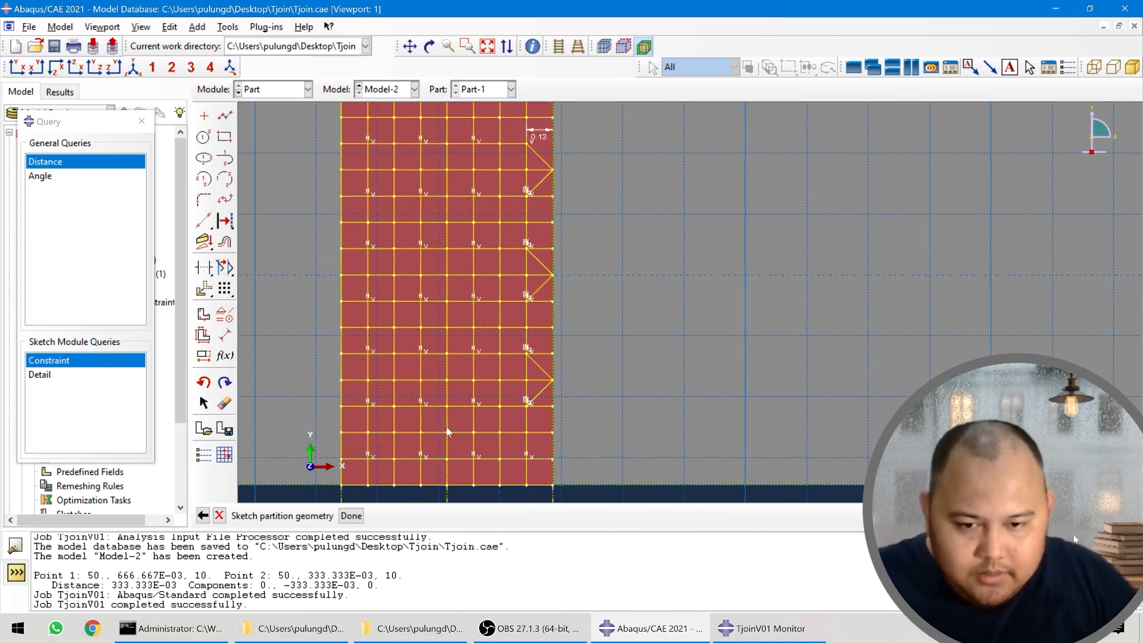
{"action": "left_click", "coordinate": [225, 115]}
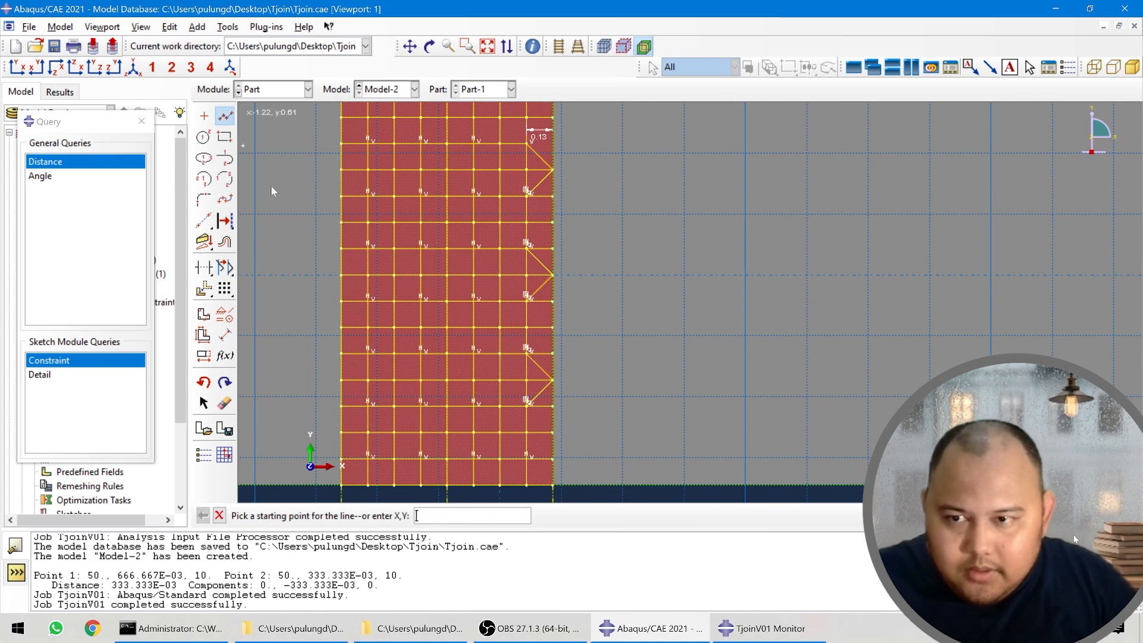
{"action": "left_click", "coordinate": [528, 460]}
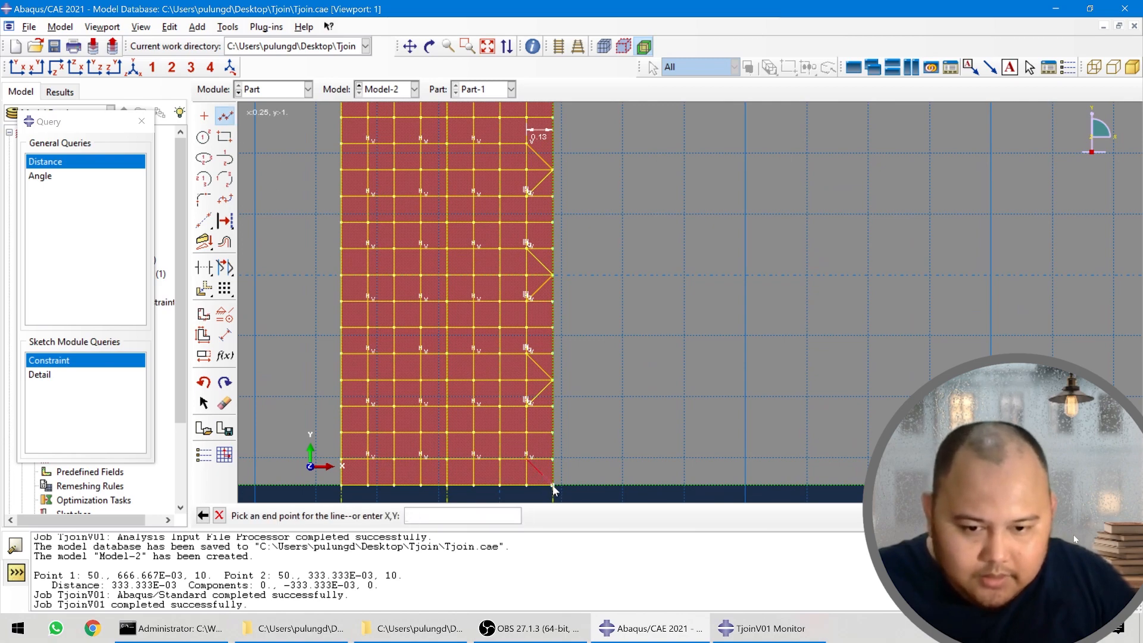
{"action": "left_click", "coordinate": [553, 484]}
{"action": "key", "text": "Escape"}
- Trim the outer column's horizontal segments beside the upper diagonals, including those at y = 0.5 and y = 0.375
{"action": "scroll", "coordinate": [542, 349], "scroll_direction": "up", "scroll_amount": 2}
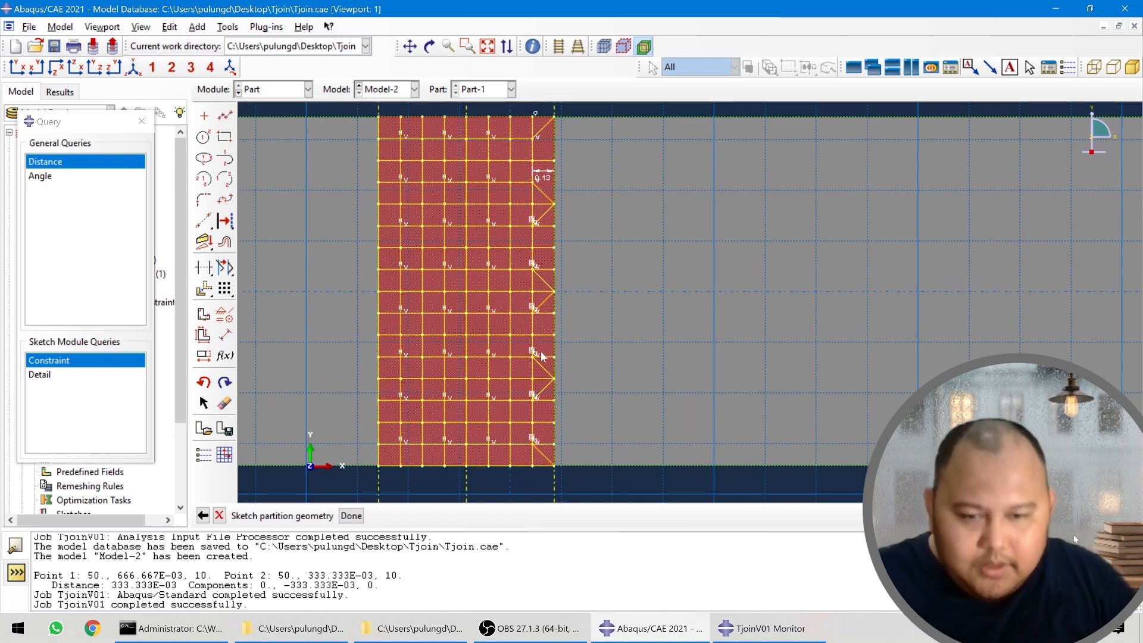
{"action": "scroll", "coordinate": [400, 201], "scroll_direction": "down", "scroll_amount": 1}
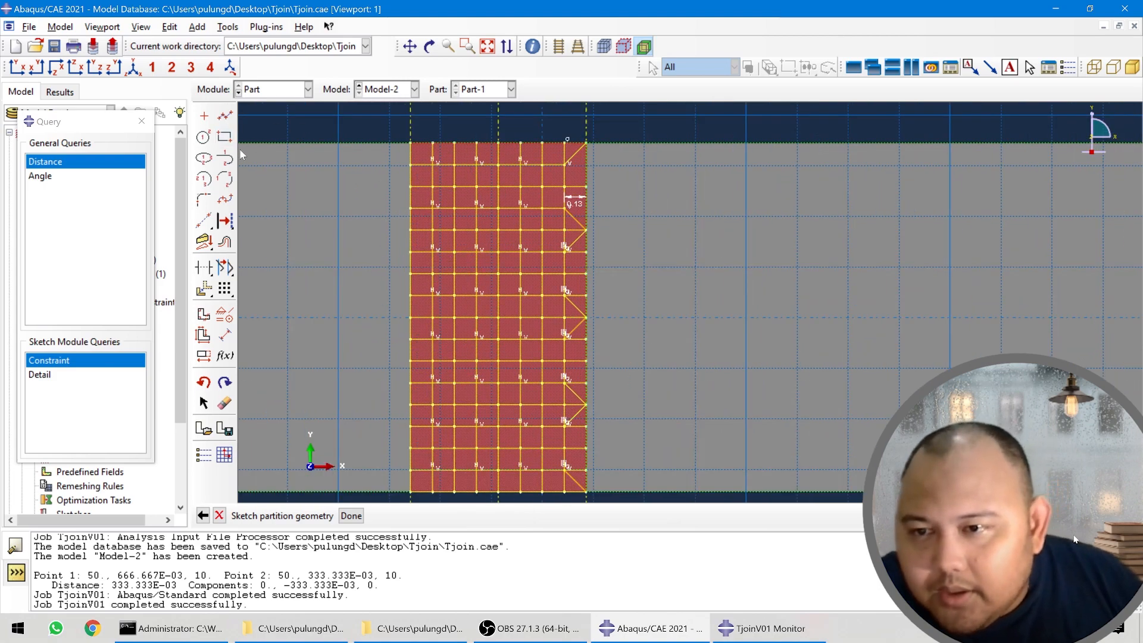
{"action": "left_click", "coordinate": [204, 268]}
{"action": "scroll", "coordinate": [486, 164], "scroll_direction": "up", "scroll_amount": 1}
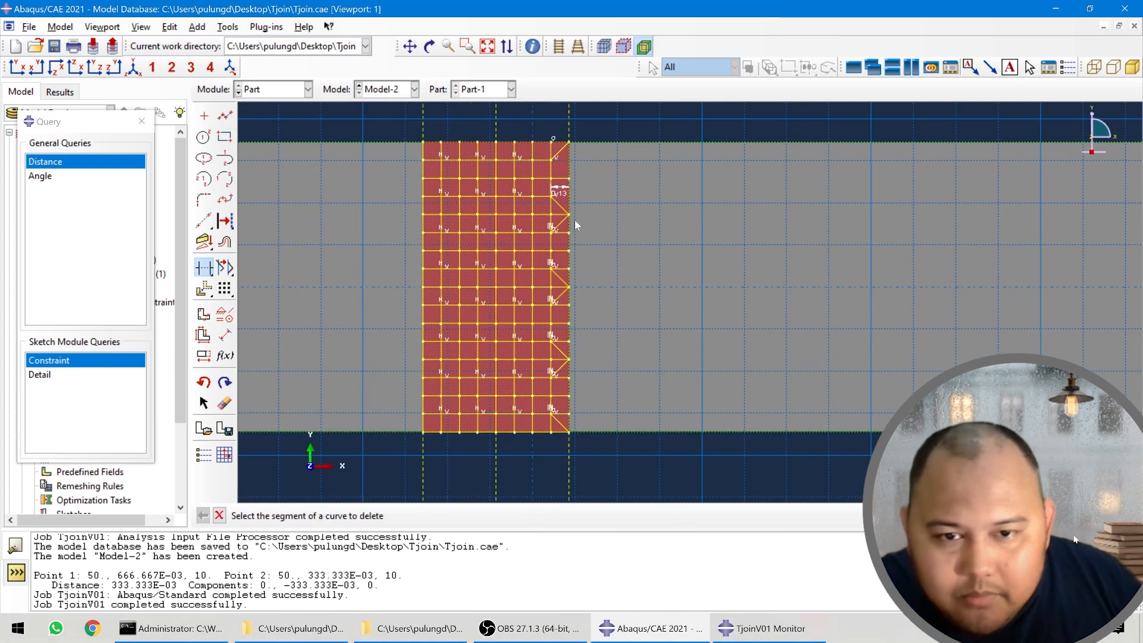
{"action": "scroll", "coordinate": [574, 226], "scroll_direction": "down", "scroll_amount": 1}
{"action": "scroll", "coordinate": [574, 226], "scroll_direction": "down", "scroll_amount": 1}
{"action": "left_click", "coordinate": [550, 211]}
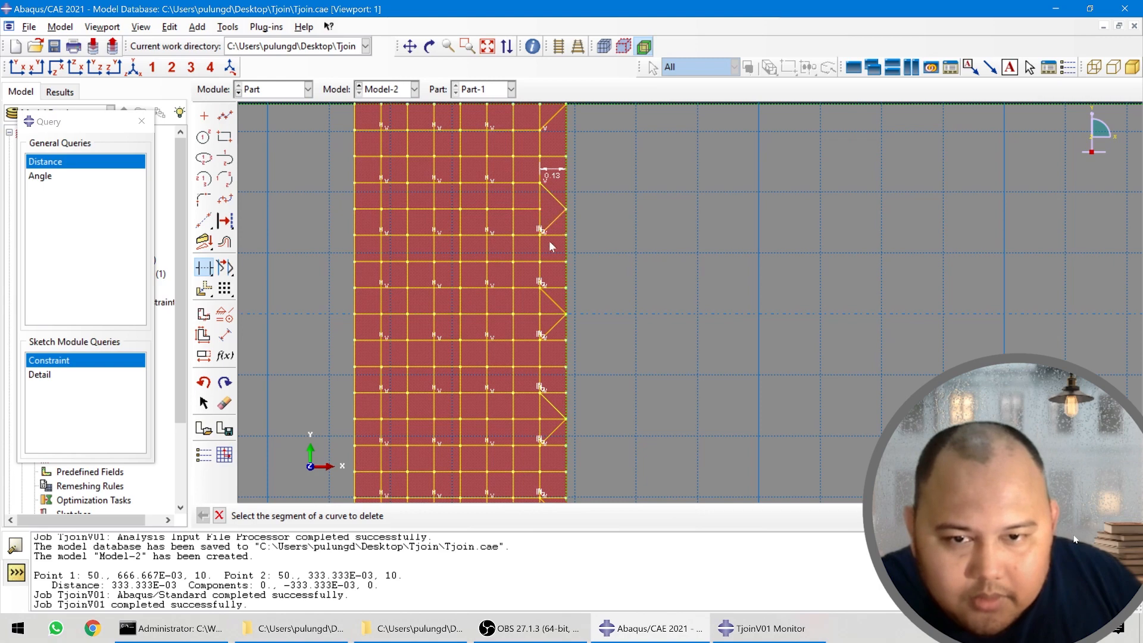
{"action": "scroll", "coordinate": [557, 227], "scroll_direction": "up", "scroll_amount": 1}
{"action": "scroll", "coordinate": [562, 244], "scroll_direction": "down", "scroll_amount": 1}
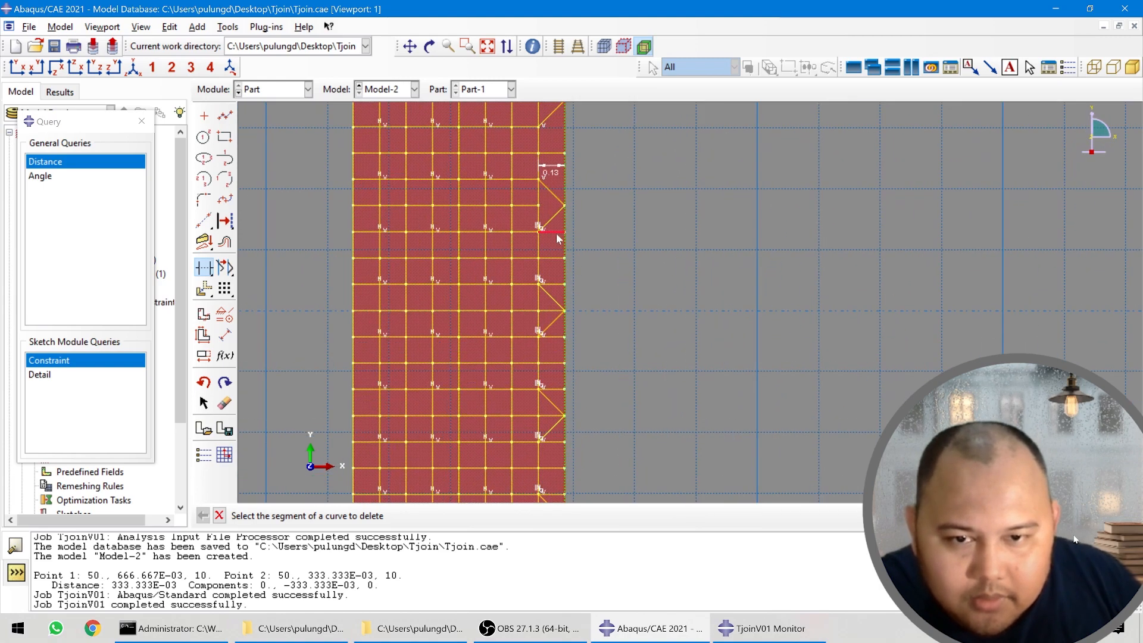
{"action": "left_click", "coordinate": [556, 233]}
{"action": "scroll", "coordinate": [572, 225], "scroll_direction": "up", "scroll_amount": 1}
{"action": "scroll", "coordinate": [570, 252], "scroll_direction": "down", "scroll_amount": 2}
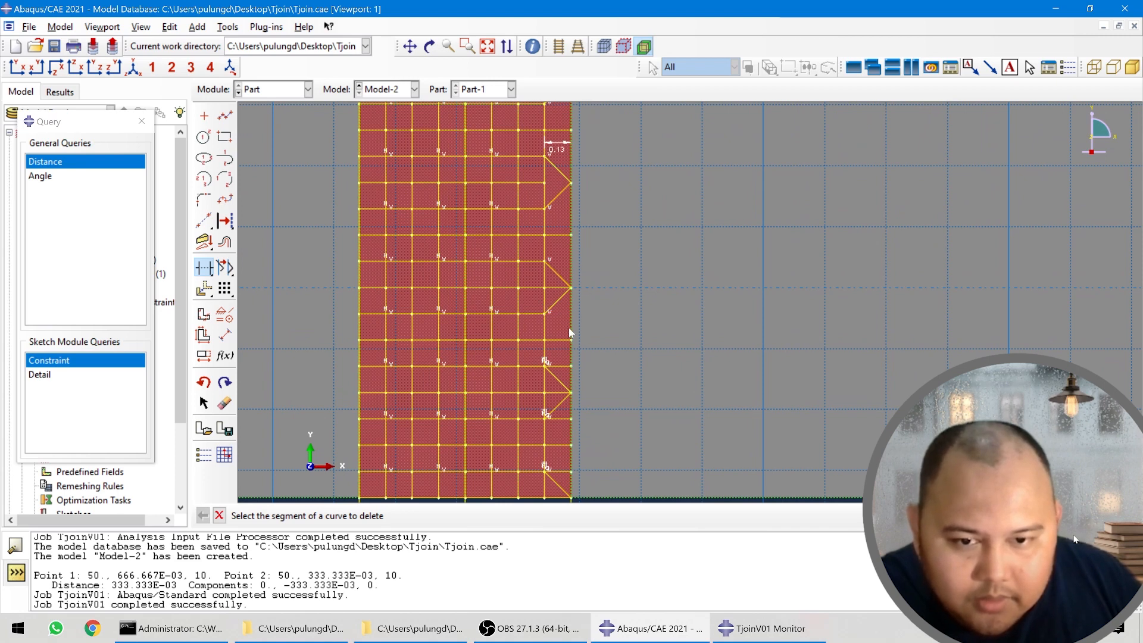
- Trim the outer column's remaining horizontal segments beside the lower diagonals, down to the one at y = -0.875
{"action": "left_click", "coordinate": [567, 367]}
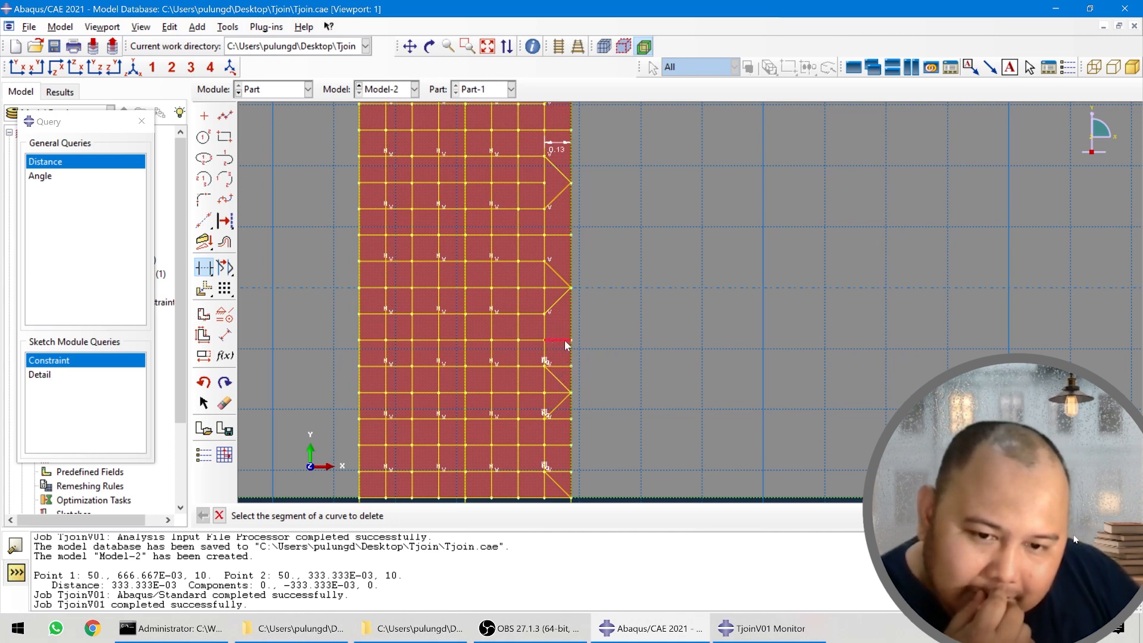
{"action": "left_click", "coordinate": [566, 339]}
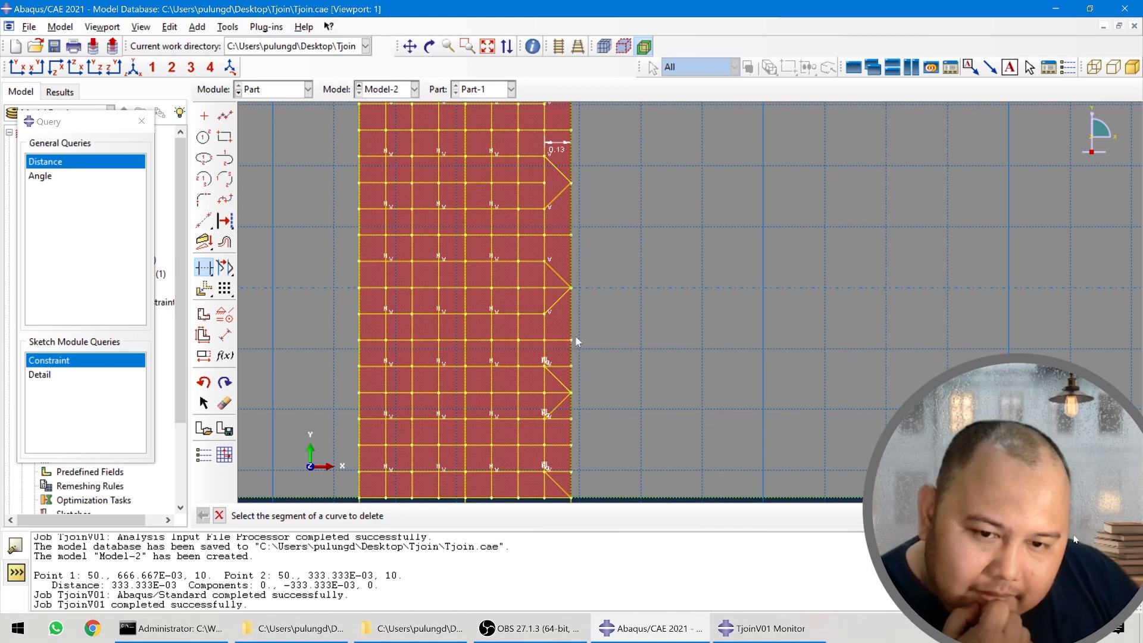
{"action": "scroll", "coordinate": [610, 264], "scroll_direction": "down", "scroll_amount": 1}
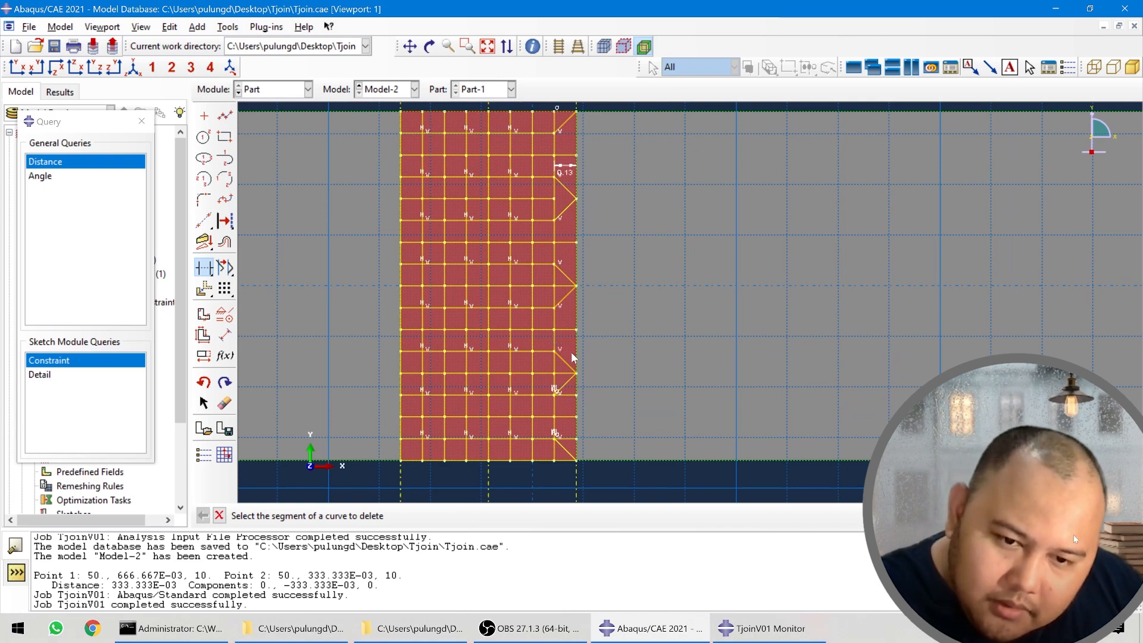
{"action": "scroll", "coordinate": [570, 352], "scroll_direction": "down", "scroll_amount": 2}
{"action": "scroll", "coordinate": [580, 380], "scroll_direction": "up", "scroll_amount": 3}
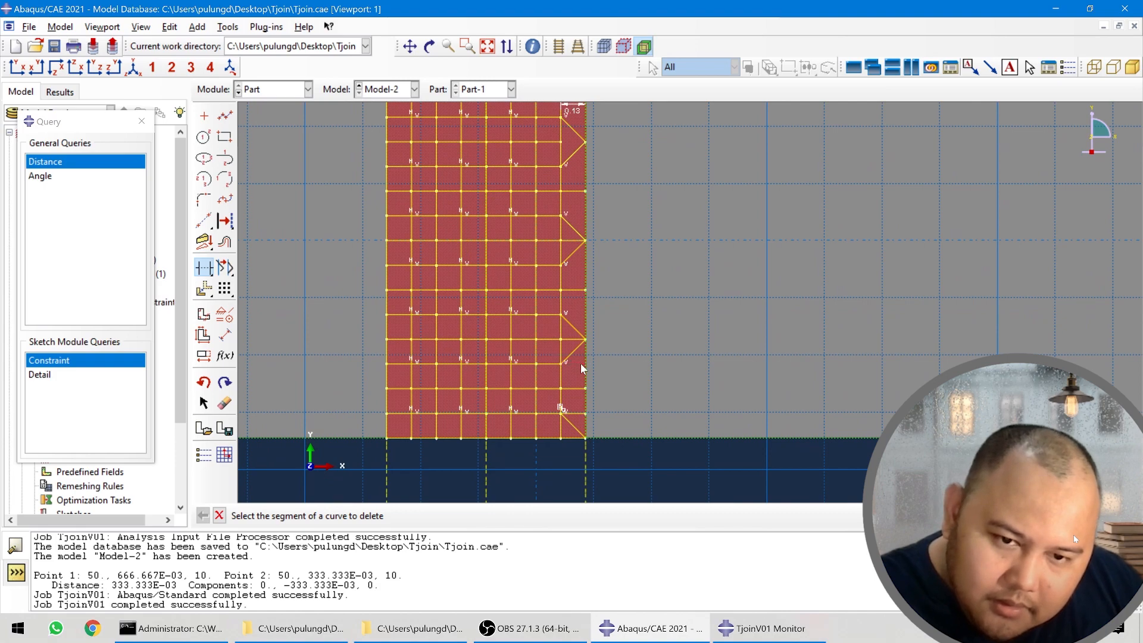
{"action": "scroll", "coordinate": [619, 319], "scroll_direction": "down", "scroll_amount": 2}
{"action": "scroll", "coordinate": [581, 388], "scroll_direction": "up", "scroll_amount": 2}
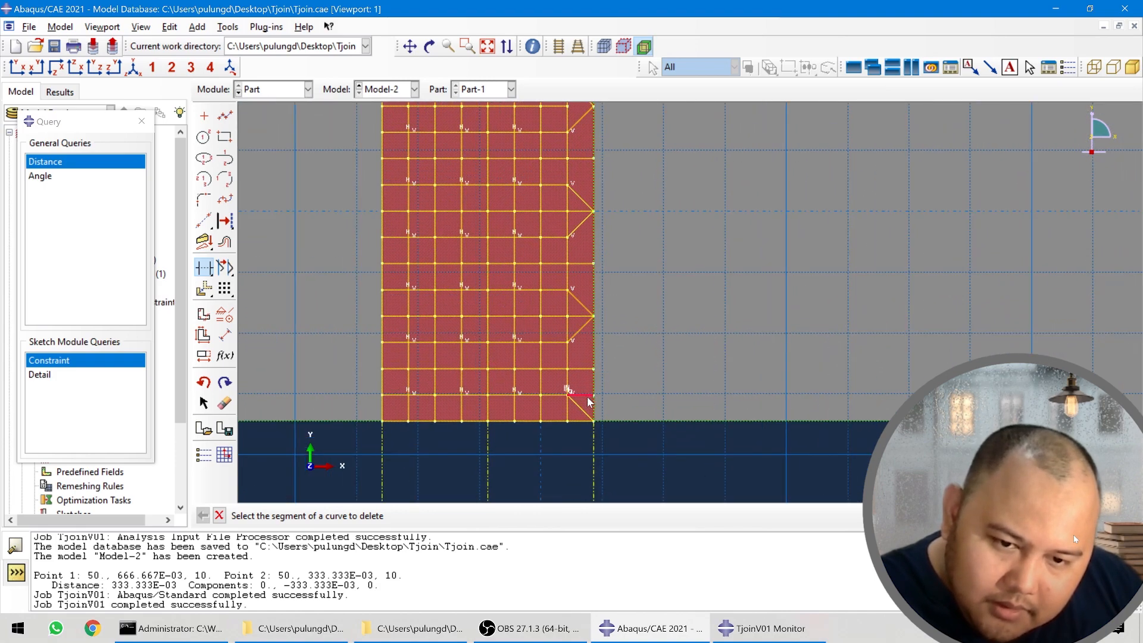
{"action": "left_click", "coordinate": [572, 395]}
{"action": "scroll", "coordinate": [652, 337], "scroll_direction": "down", "scroll_amount": 1}
{"action": "scroll", "coordinate": [668, 407], "scroll_direction": "down", "scroll_amount": 1}
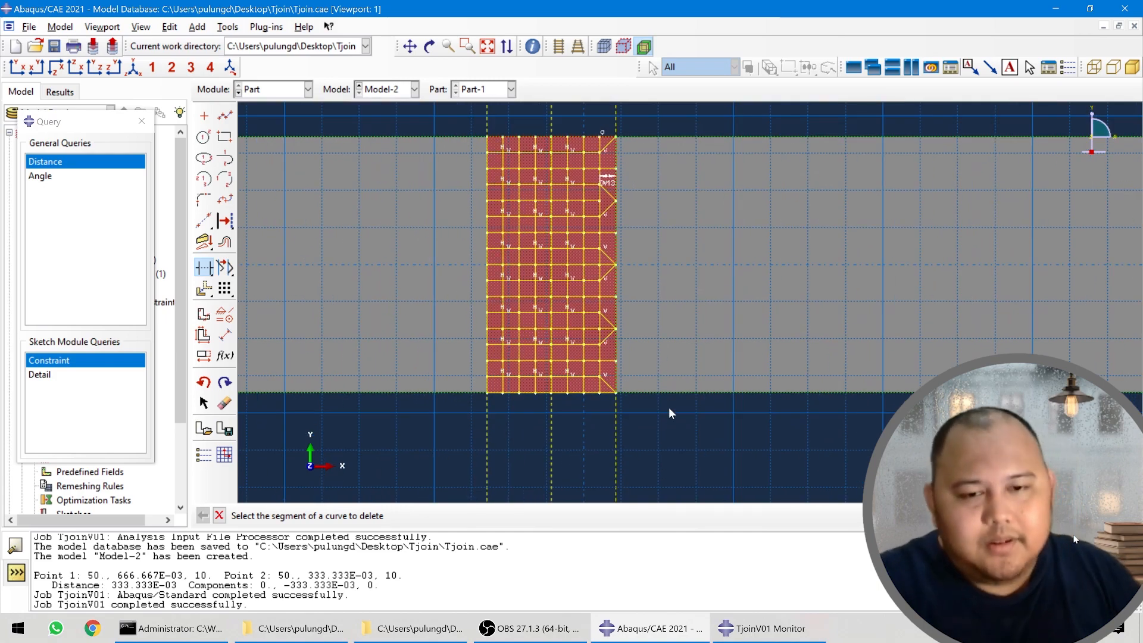
{"action": "scroll", "coordinate": [647, 402], "scroll_direction": "up", "scroll_amount": 2}
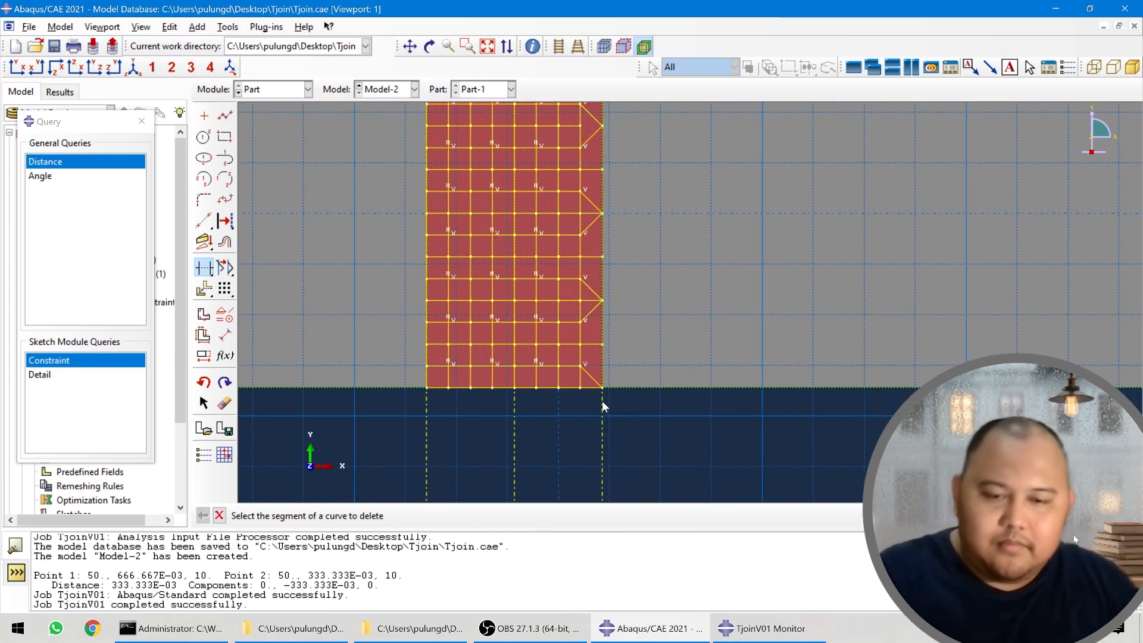
- Delete all grid lines and points in the left half of the highlighted face, up to its vertical centre line
{"action": "scroll", "coordinate": [606, 394], "scroll_direction": "down", "scroll_amount": 1}
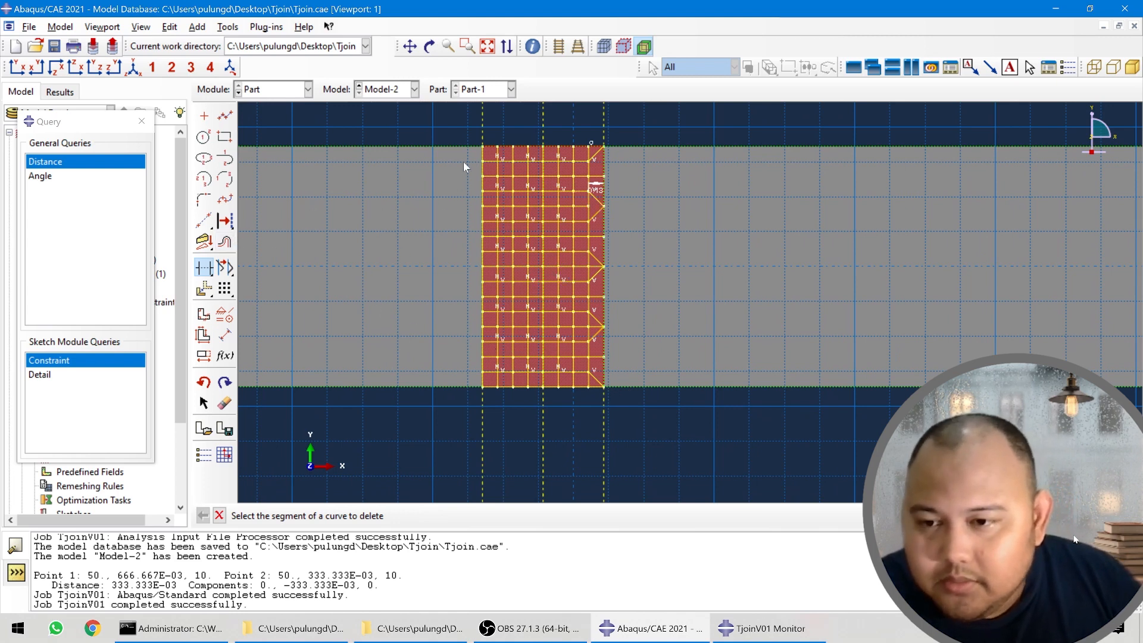
{"action": "left_click", "coordinate": [225, 404]}
{"action": "left_click_drag", "start_coordinate": [472, 178], "coordinate": [559, 411]}
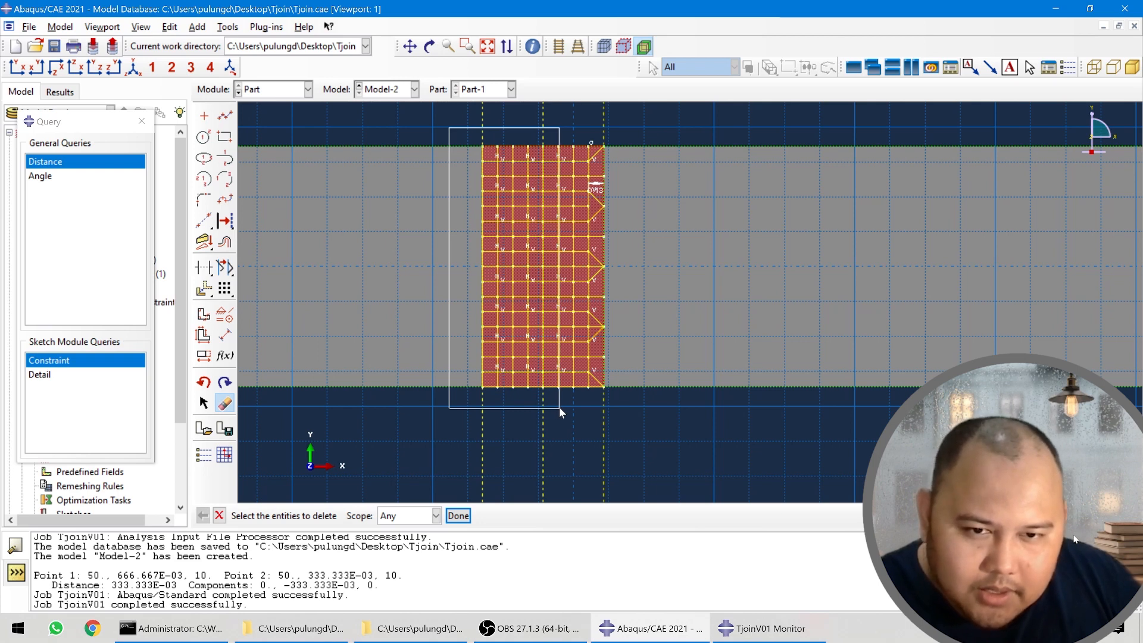
{"action": "left_click_drag", "start_coordinate": [559, 406], "coordinate": [541, 410]}
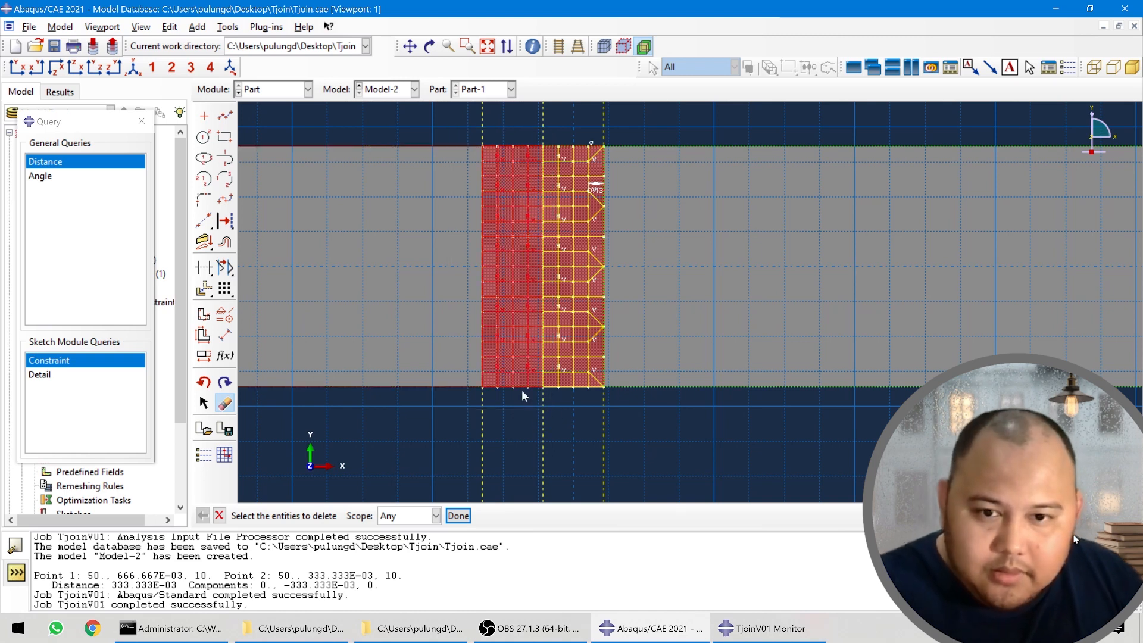
{"action": "left_click", "coordinate": [459, 516]}
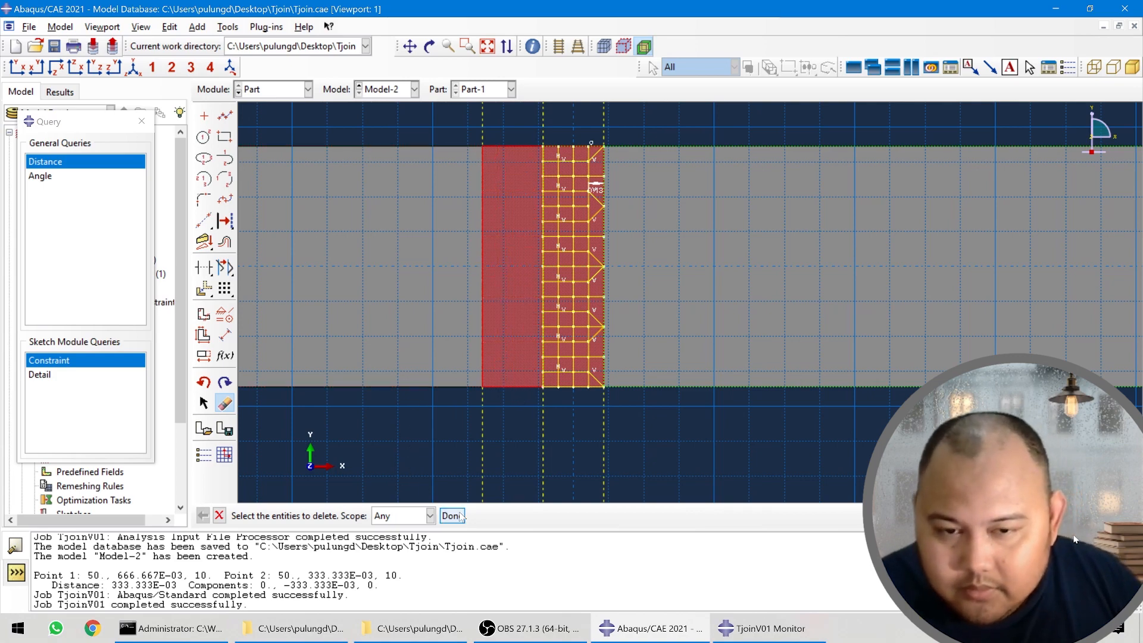
{"action": "scroll", "coordinate": [584, 358], "scroll_direction": "up", "scroll_amount": 1}
{"action": "scroll", "coordinate": [597, 249], "scroll_direction": "up", "scroll_amount": 2}
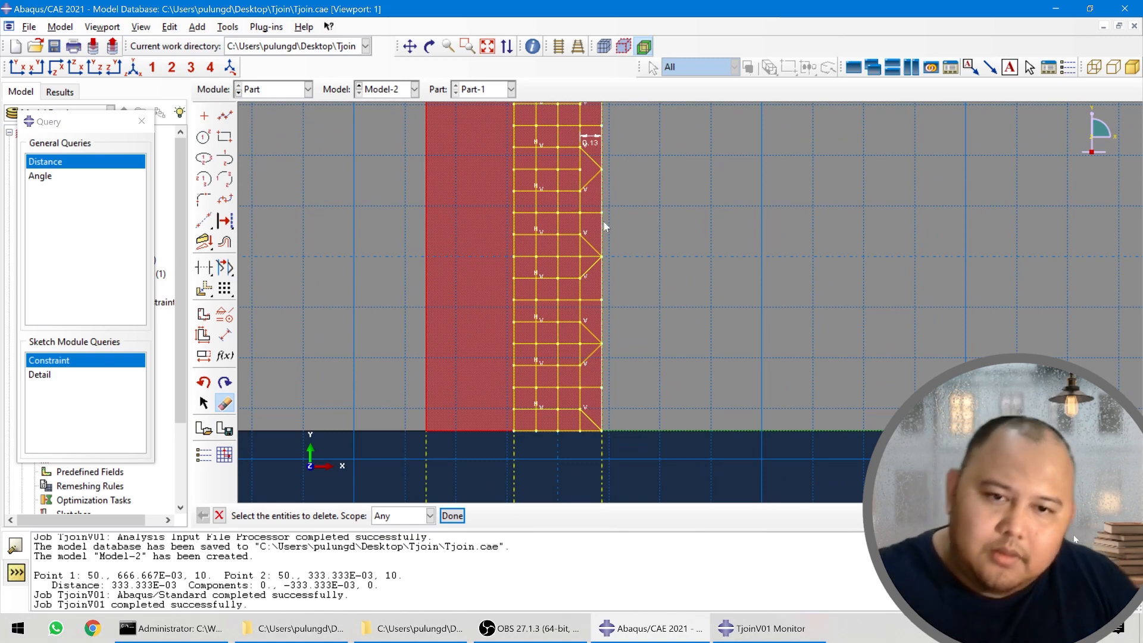
{"action": "scroll", "coordinate": [607, 249], "scroll_direction": "down", "scroll_amount": 1}
{"action": "scroll", "coordinate": [602, 143], "scroll_direction": "up", "scroll_amount": 2}
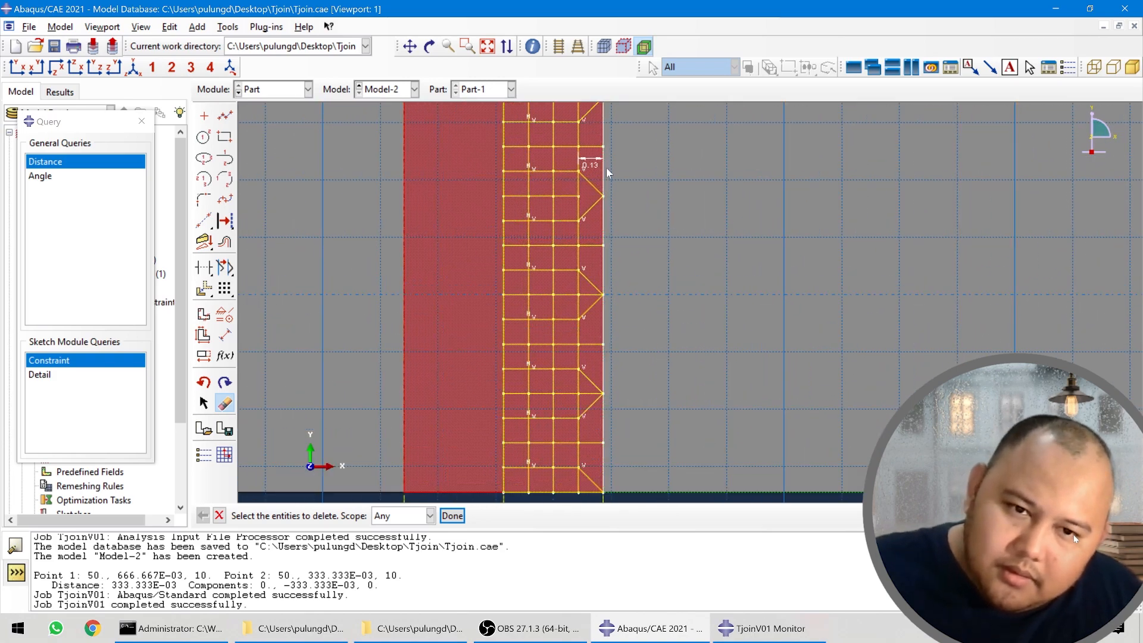
{"action": "left_click", "coordinate": [596, 158]}
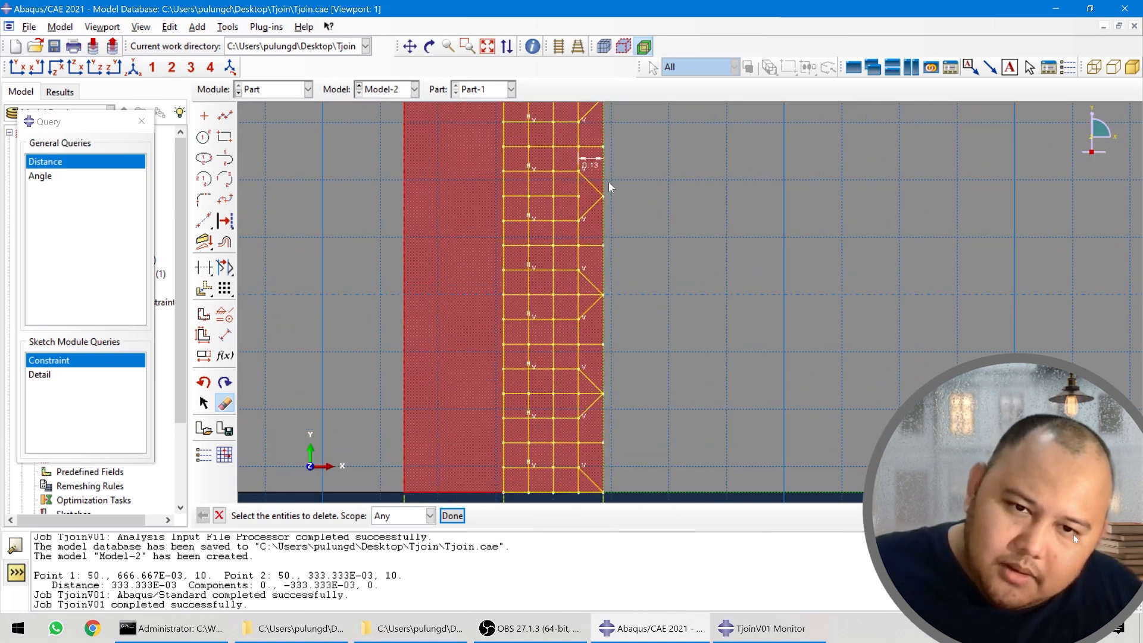
{"action": "scroll", "coordinate": [613, 209], "scroll_direction": "down", "scroll_amount": 3}
{"action": "scroll", "coordinate": [622, 166], "scroll_direction": "up", "scroll_amount": 2}
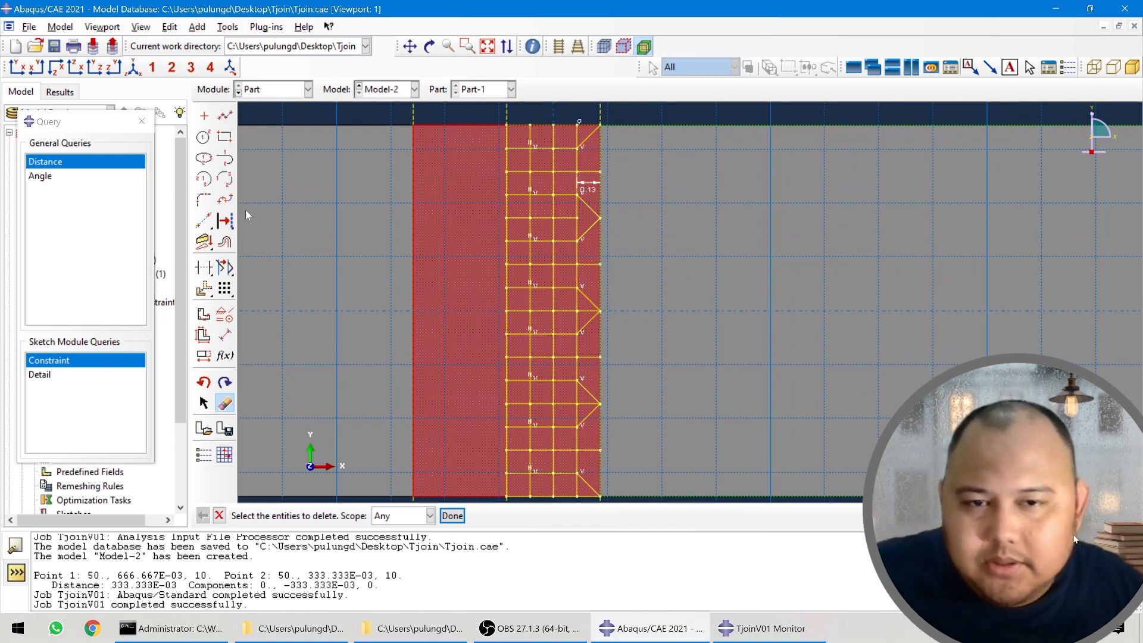
- Trim the vertical x = 0.125 segment between y = 1 and y = 0.875, and the diagonal from (0.125, 0.625) to (0.25, 0.5)
{"action": "left_click", "coordinate": [204, 268]}
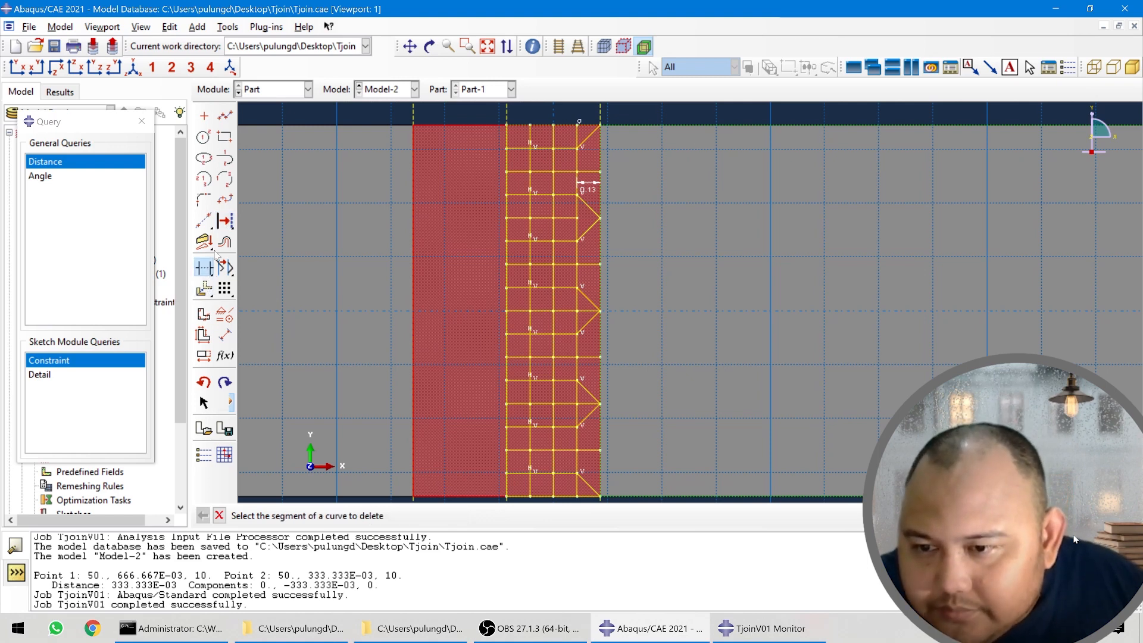
{"action": "left_click", "coordinate": [577, 134]}
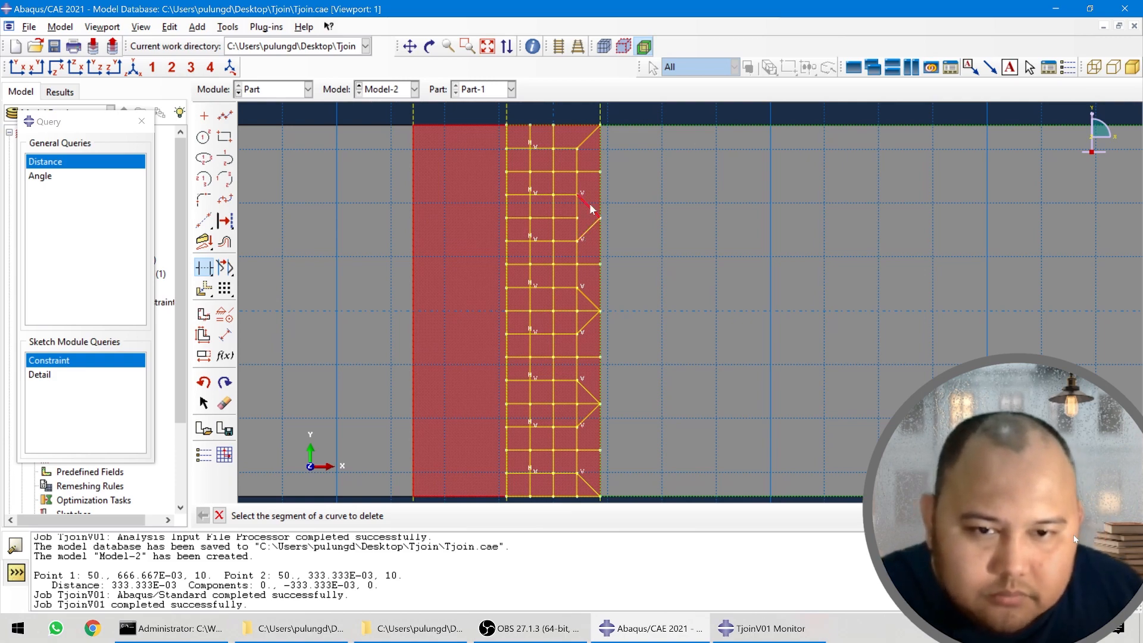
{"action": "left_click", "coordinate": [590, 204]}
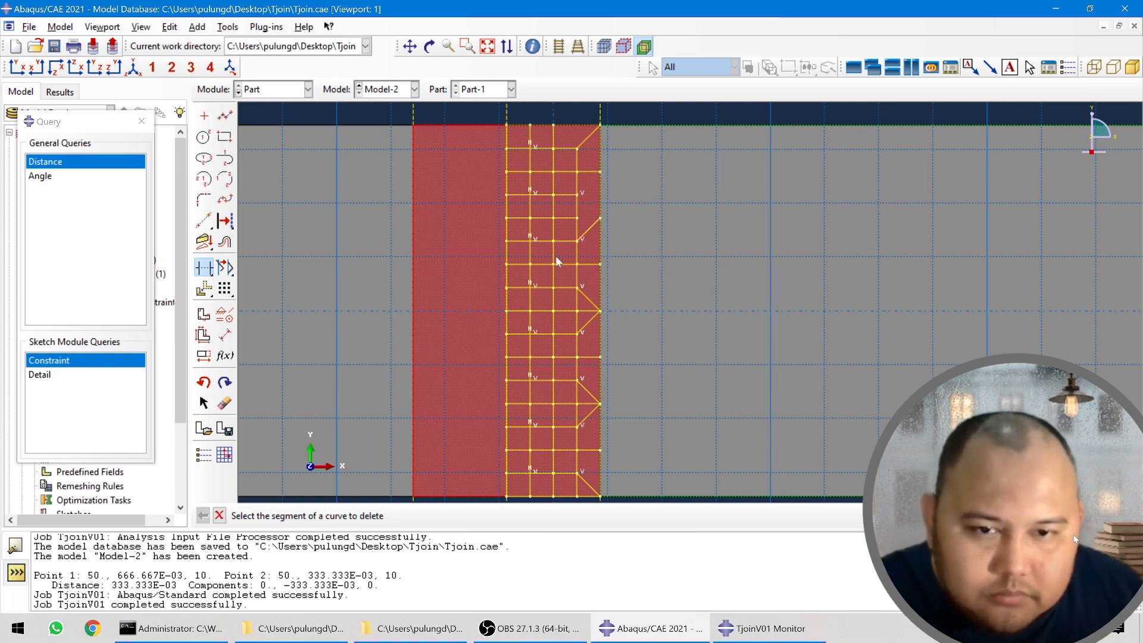
{"action": "left_click", "coordinate": [225, 116]}
{"action": "left_click", "coordinate": [593, 206]}
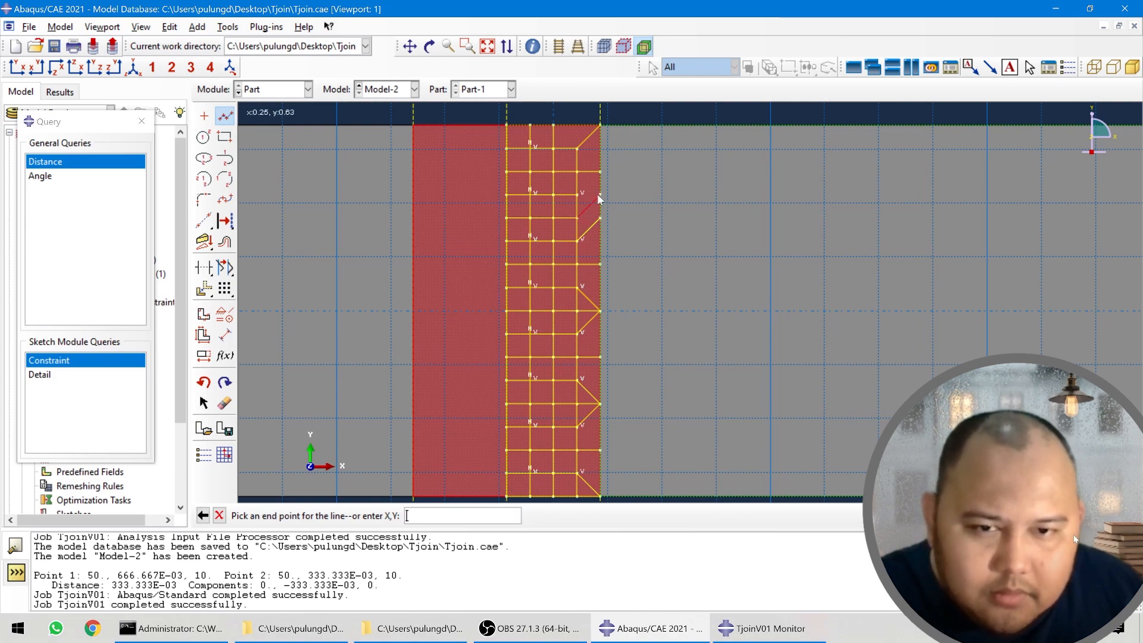
{"action": "key", "text": "Escape"}
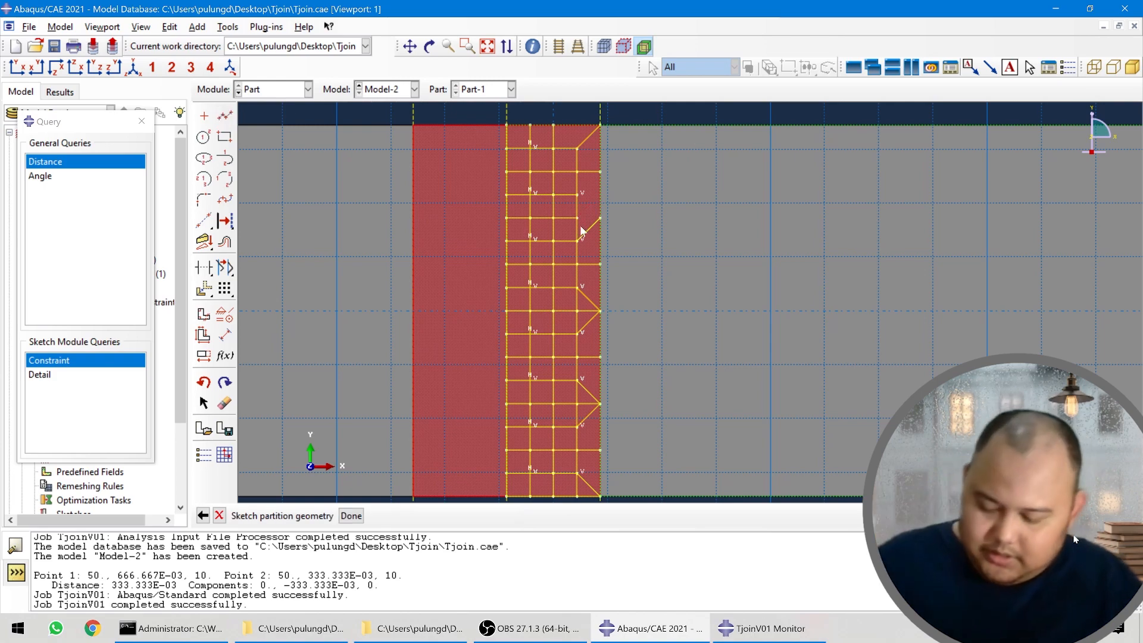
- Undo the trim of the diagonal from (0.125, 0.625) to (0.25, 0.5), and draw a horizontal line from (0.125, 0.5) to (0.25, 0.5)
{"action": "key", "text": "ctrl+z"}
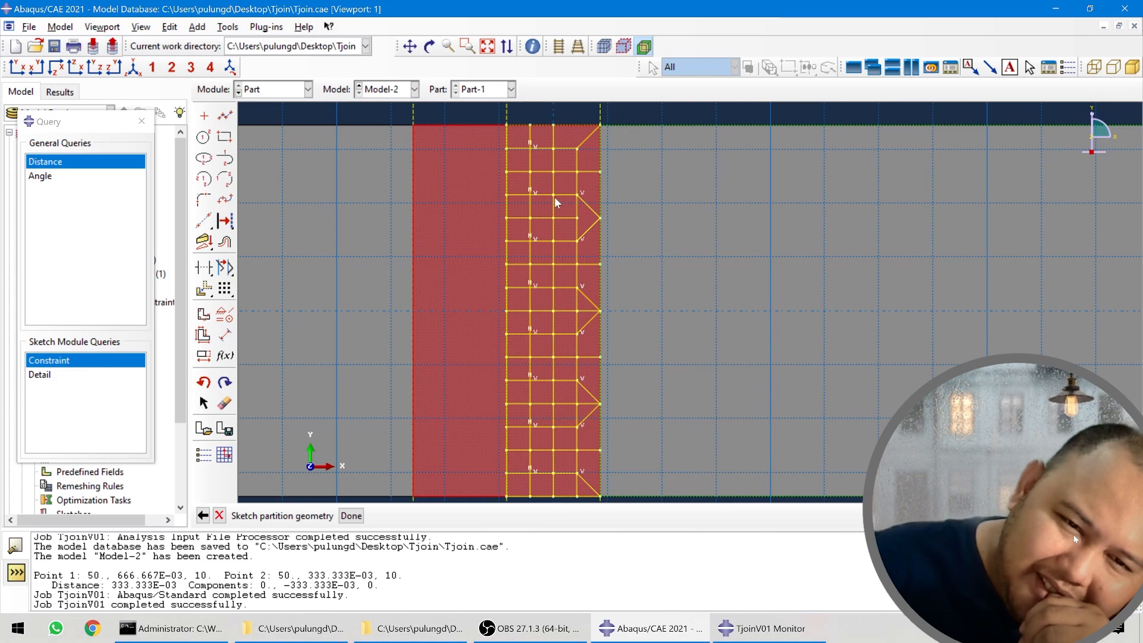
{"action": "left_click", "coordinate": [225, 115]}
{"action": "left_click", "coordinate": [578, 217]}
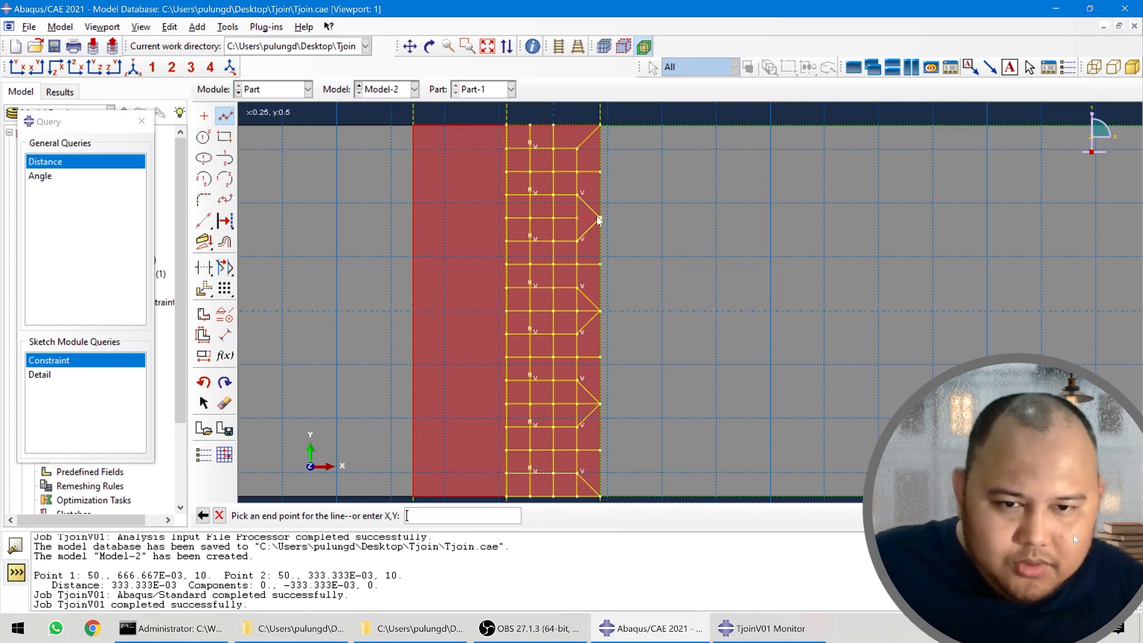
{"action": "key", "text": "Escape"}
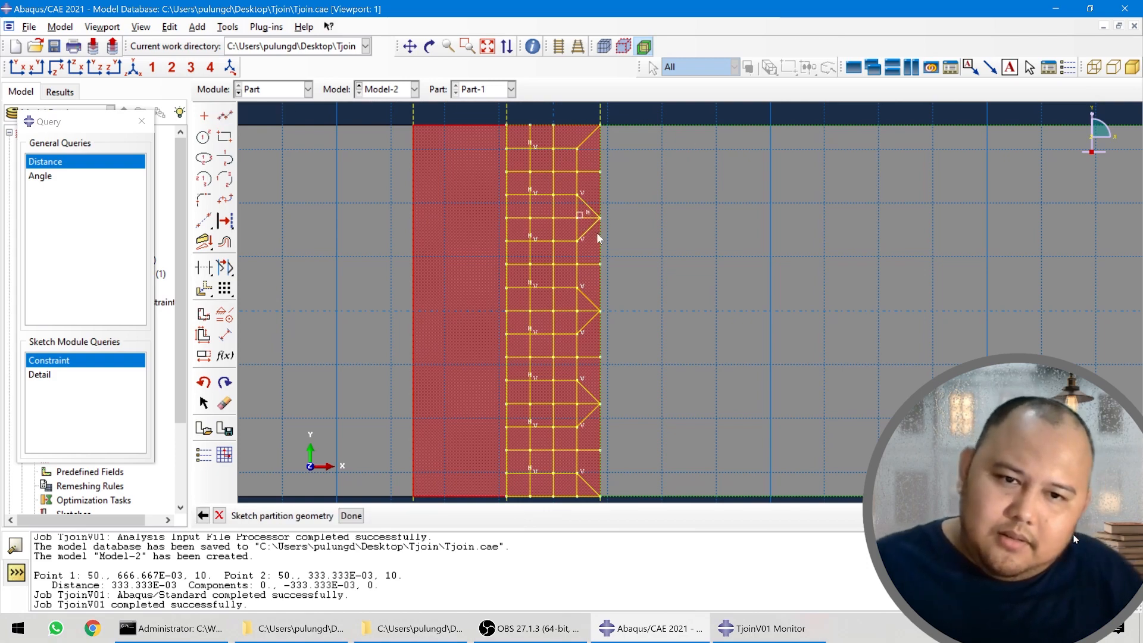
- Trim the vertical x = 0.125 segments enclosed by the diagonal pairs meeting the outer edge at y = 0.5 and y = 0
{"action": "scroll", "coordinate": [581, 232], "scroll_direction": "up", "scroll_amount": 2}
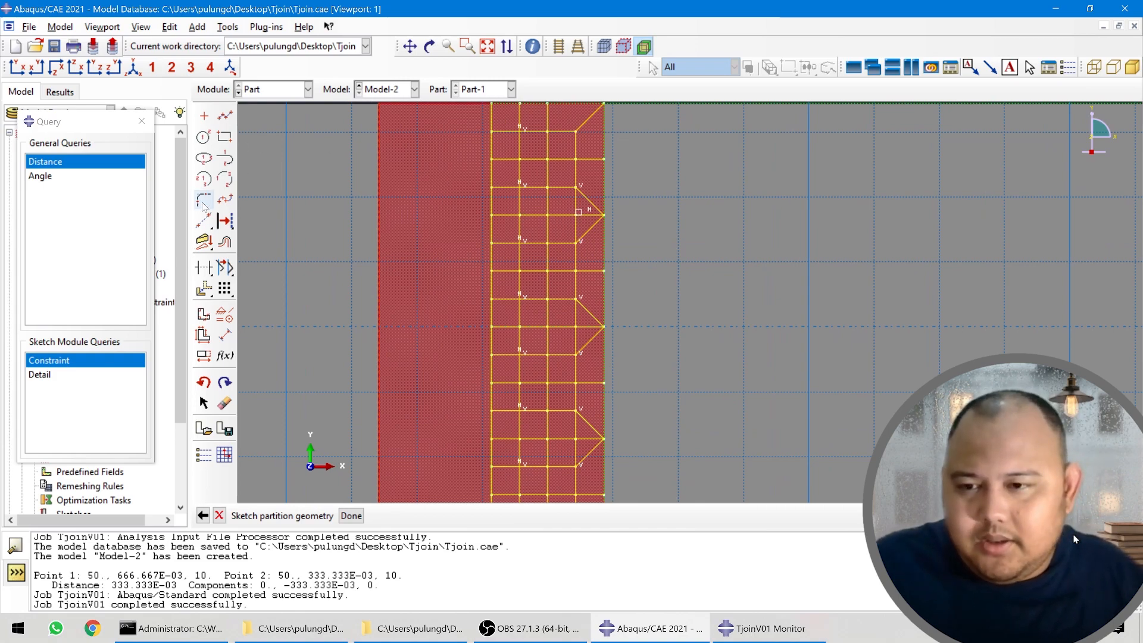
{"action": "left_click", "coordinate": [205, 268]}
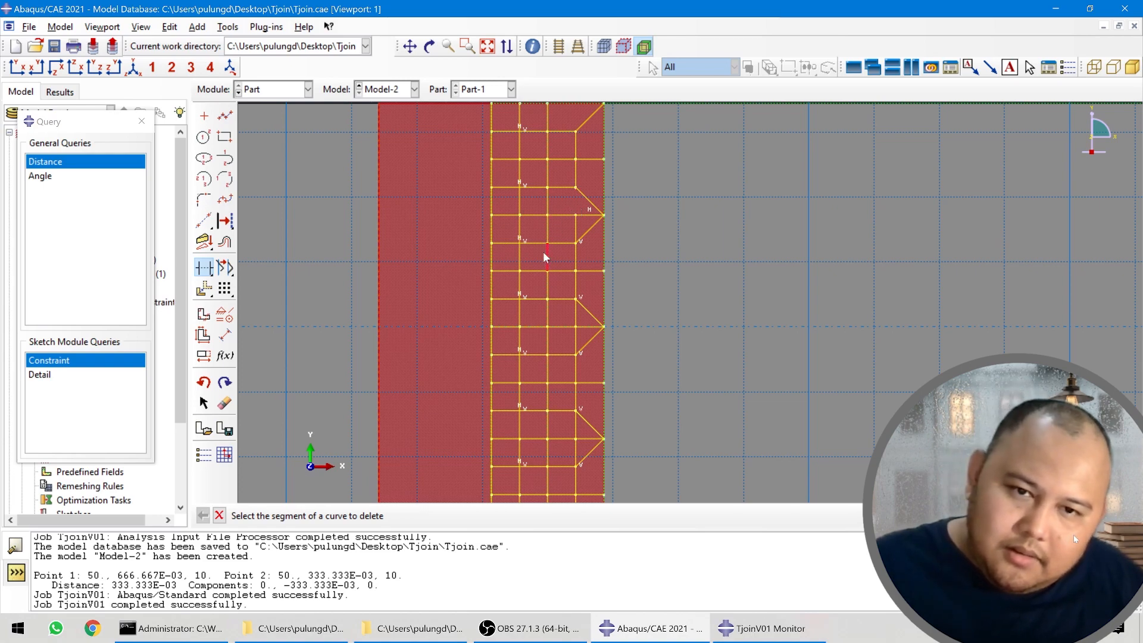
{"action": "scroll", "coordinate": [576, 243], "scroll_direction": "down", "scroll_amount": 1}
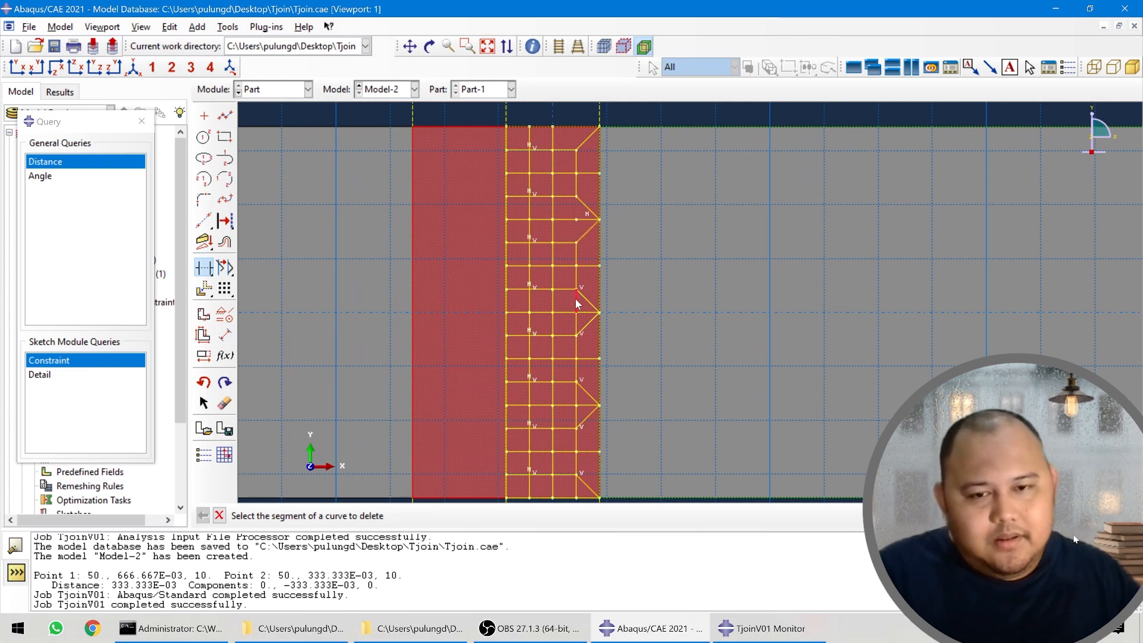
{"action": "left_click", "coordinate": [588, 315]}
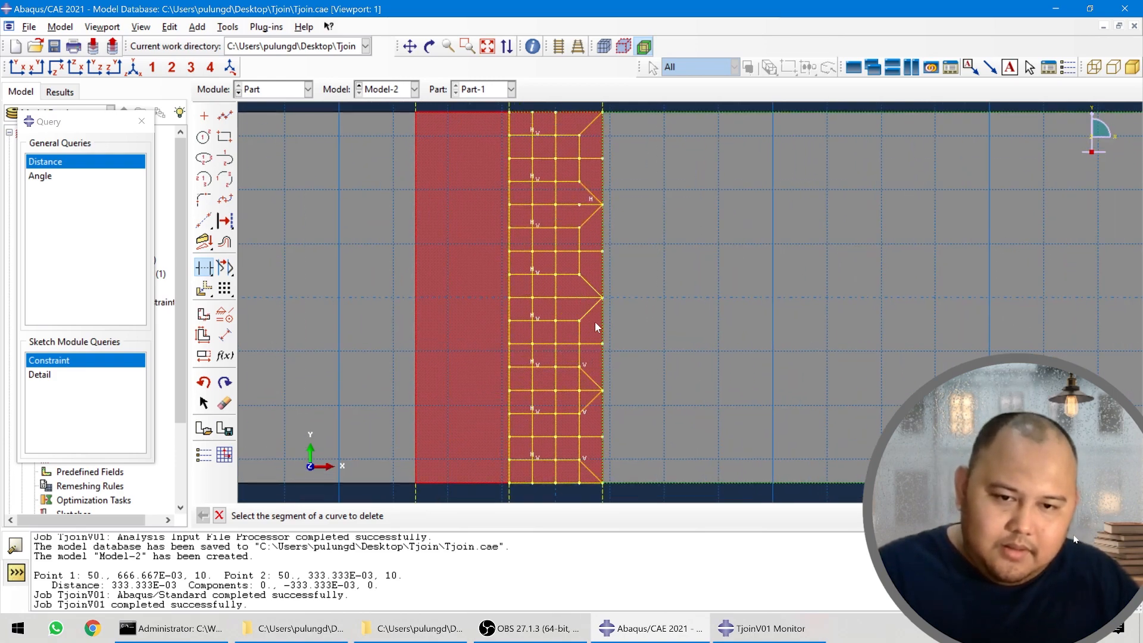
{"action": "scroll", "coordinate": [595, 322], "scroll_direction": "up", "scroll_amount": 1}
{"action": "scroll", "coordinate": [578, 348], "scroll_direction": "down", "scroll_amount": 2}
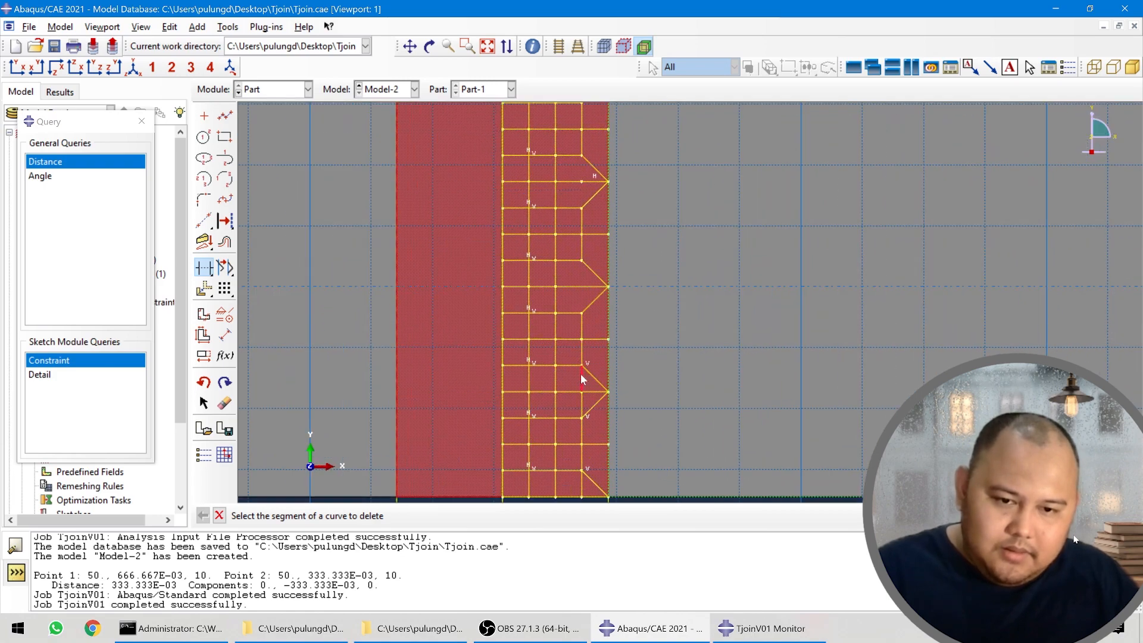
- Trim the vertical x = 0.125 segments enclosed by the diagonals meeting the outer edge at y = -0.5 and at the y = -1 corner
{"action": "left_click", "coordinate": [581, 374]}
{"action": "scroll", "coordinate": [612, 268], "scroll_direction": "up", "scroll_amount": 1}
{"action": "scroll", "coordinate": [598, 392], "scroll_direction": "down", "scroll_amount": 2}
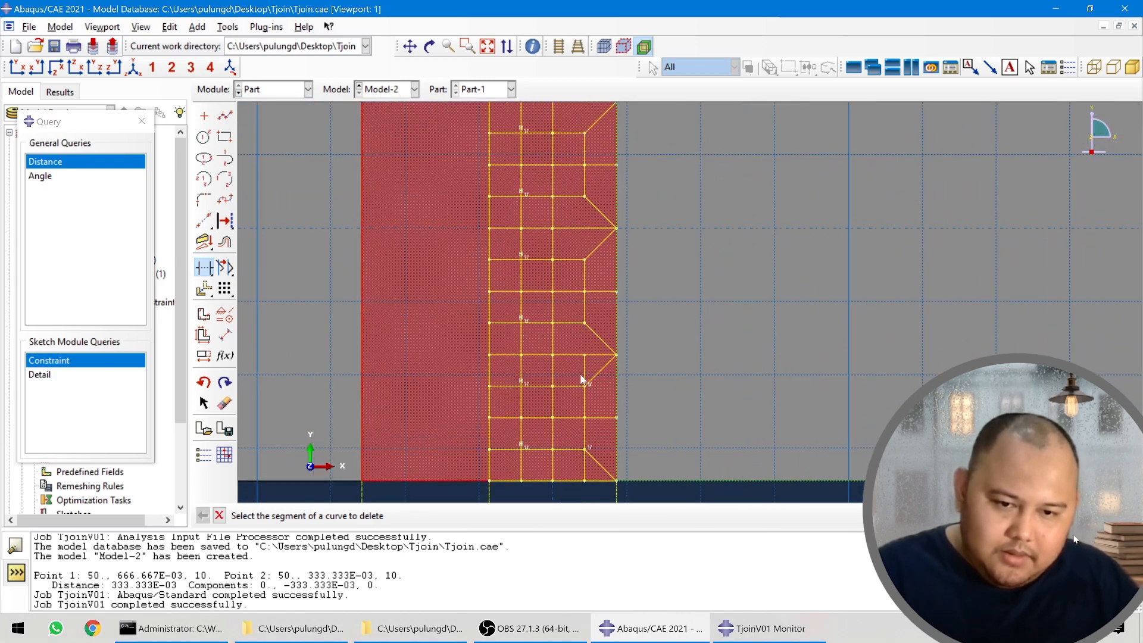
{"action": "scroll", "coordinate": [584, 372], "scroll_direction": "up", "scroll_amount": 1}
{"action": "scroll", "coordinate": [595, 342], "scroll_direction": "down", "scroll_amount": 2}
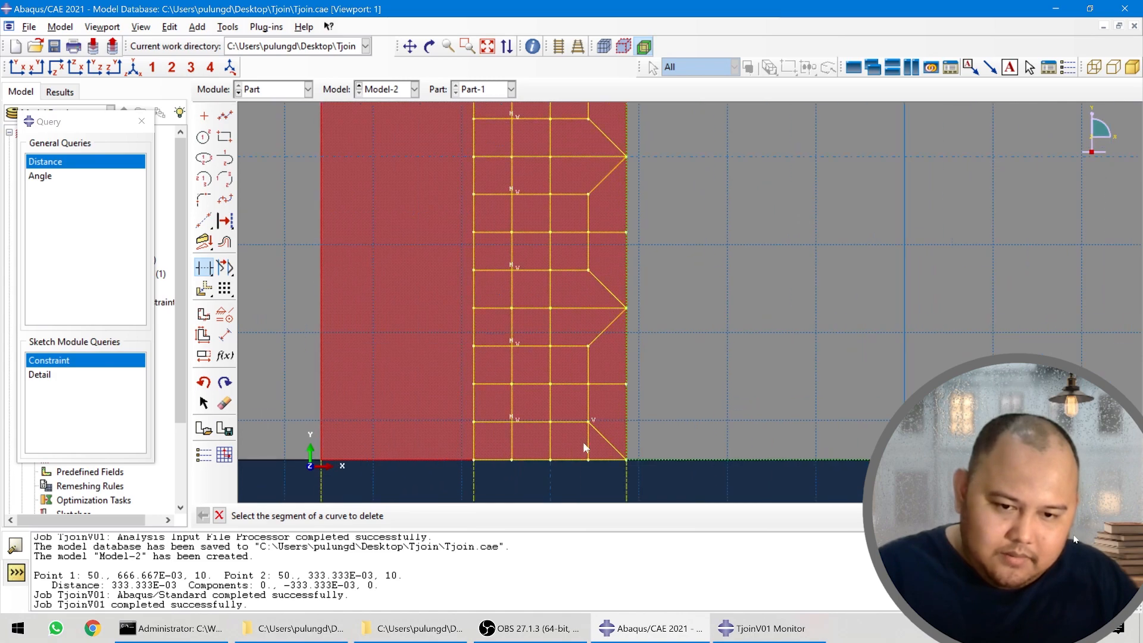
{"action": "left_click", "coordinate": [588, 443]}
{"action": "scroll", "coordinate": [647, 369], "scroll_direction": "up", "scroll_amount": 1}
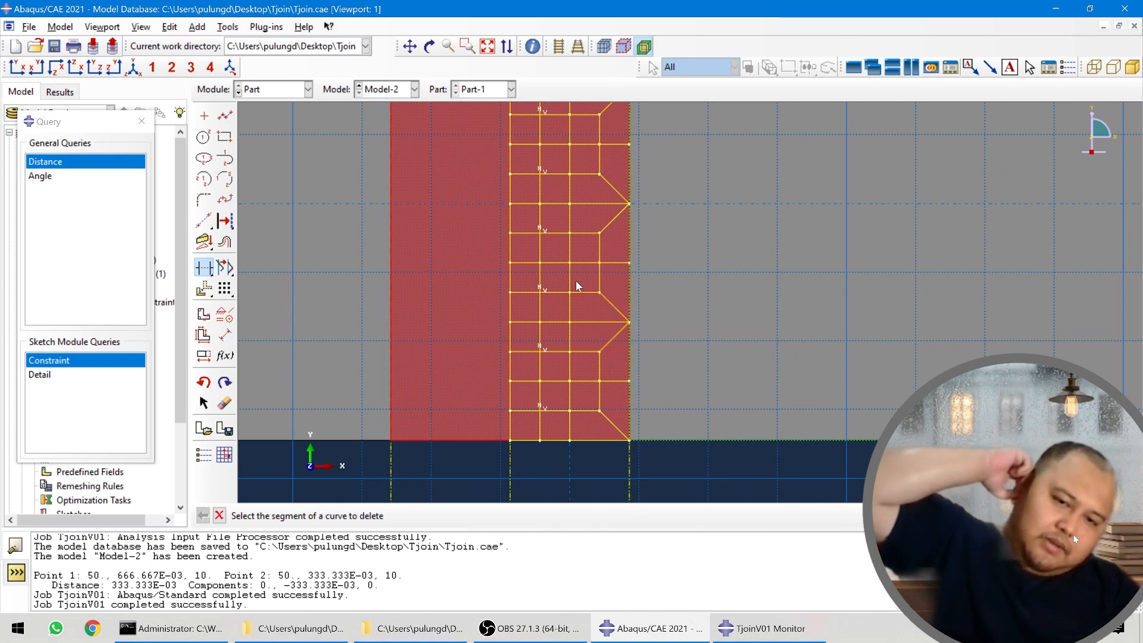
- Examine the partition sketch's vertical and horizontal grid lines along the full height of the highlighted strip
{"action": "scroll", "coordinate": [588, 296], "scroll_direction": "down", "scroll_amount": 5}
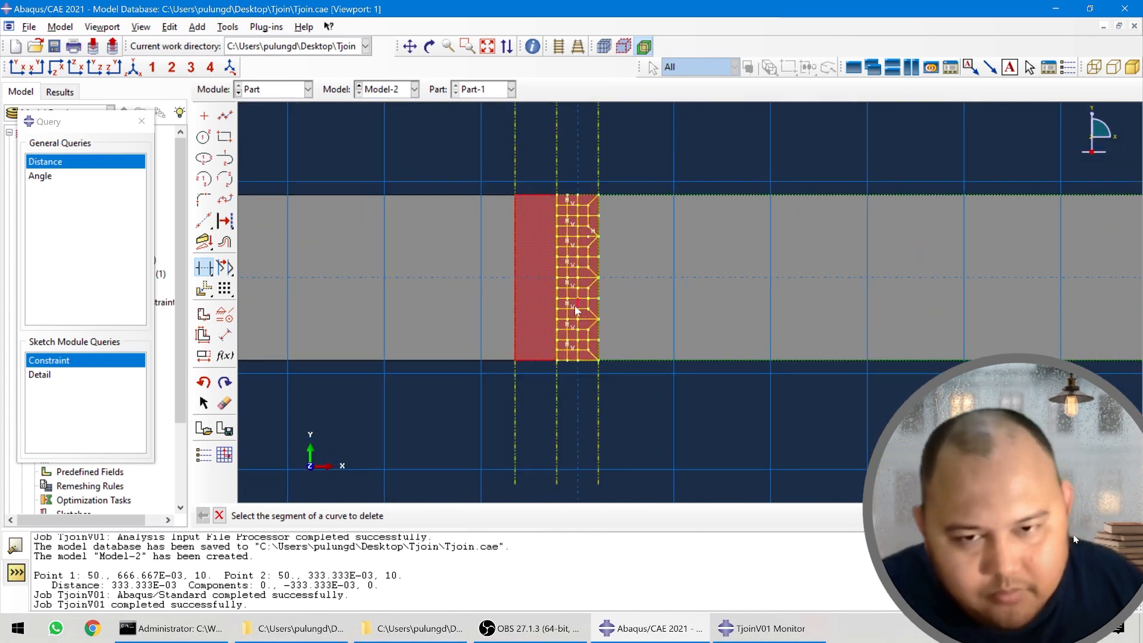
{"action": "scroll", "coordinate": [613, 288], "scroll_direction": "up", "scroll_amount": 3}
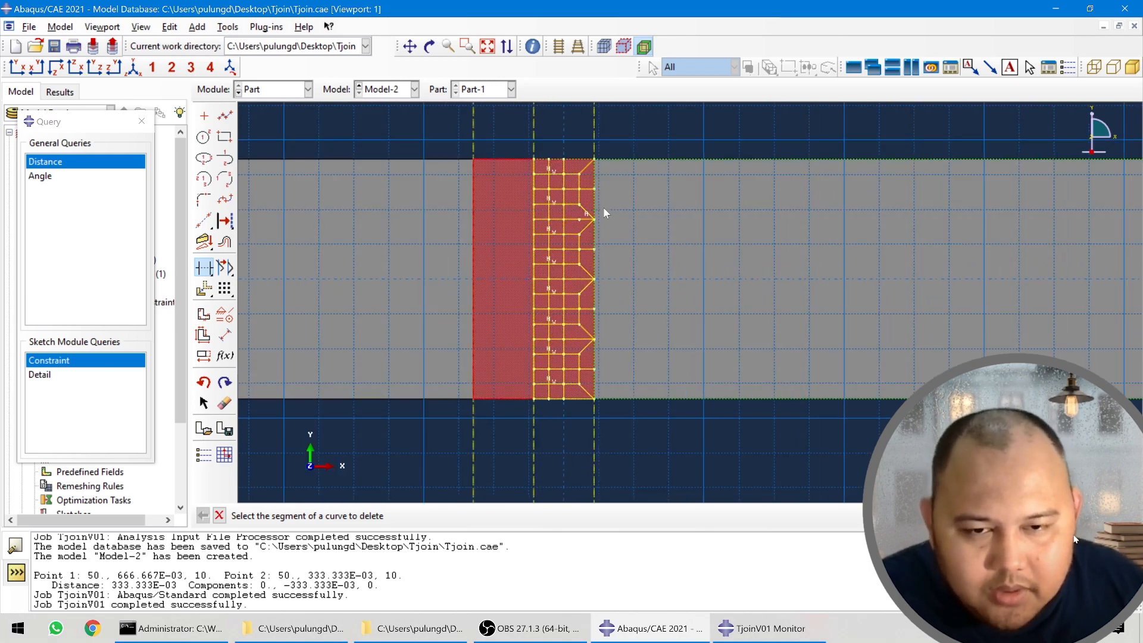
{"action": "scroll", "coordinate": [595, 215], "scroll_direction": "up", "scroll_amount": 3}
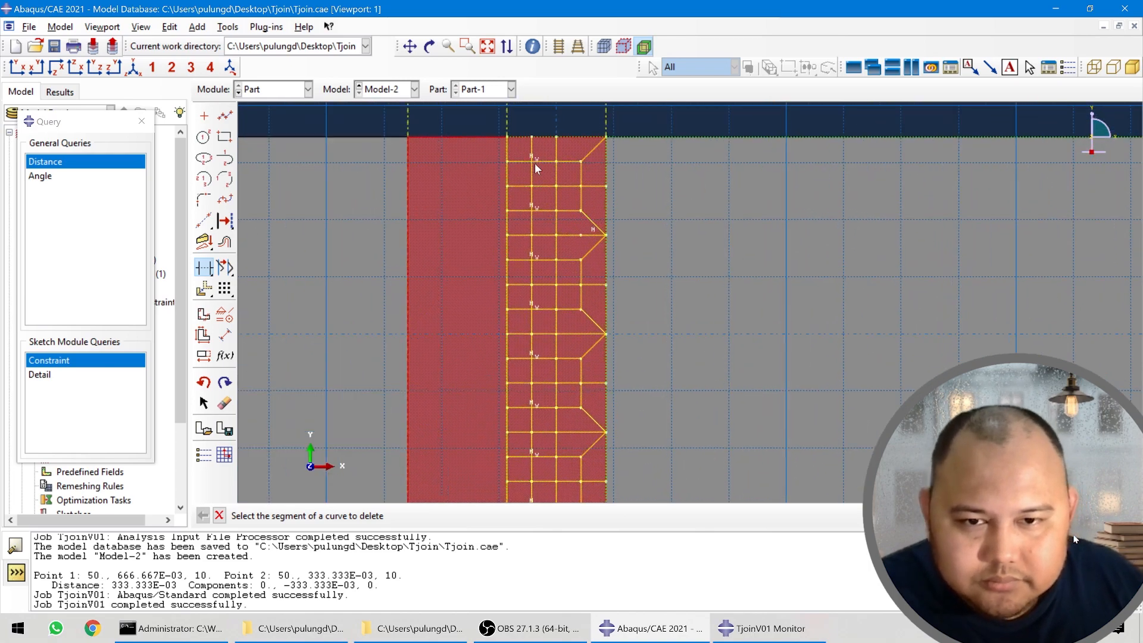
{"action": "scroll", "coordinate": [548, 146], "scroll_direction": "down", "scroll_amount": 2}
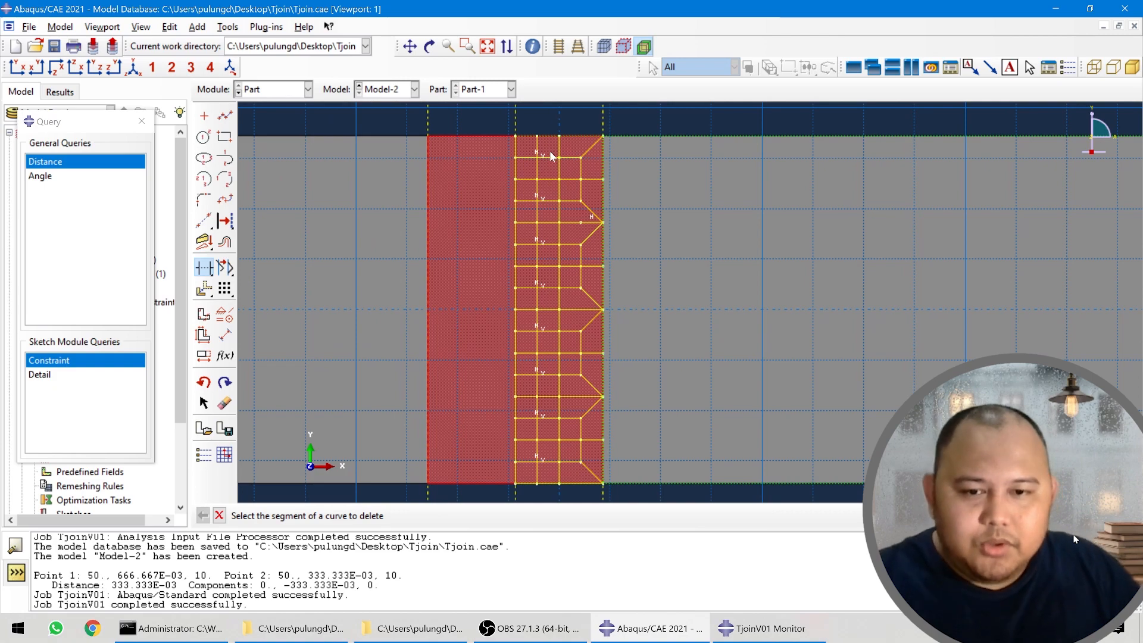
{"action": "scroll", "coordinate": [549, 153], "scroll_direction": "up", "scroll_amount": 2}
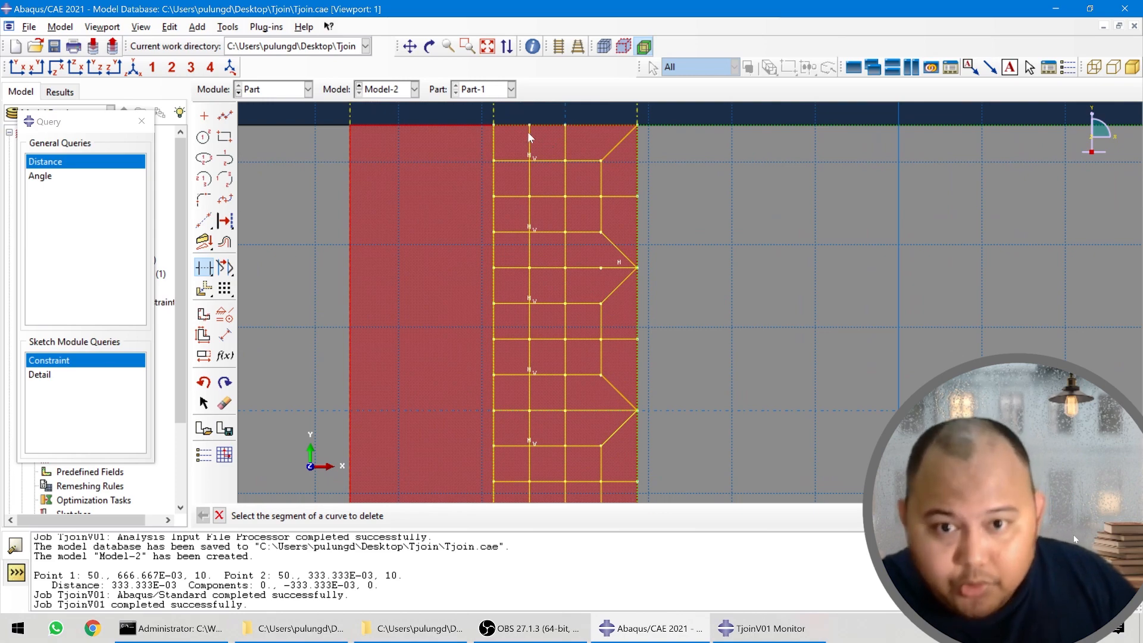
{"action": "scroll", "coordinate": [558, 125], "scroll_direction": "up", "scroll_amount": 2}
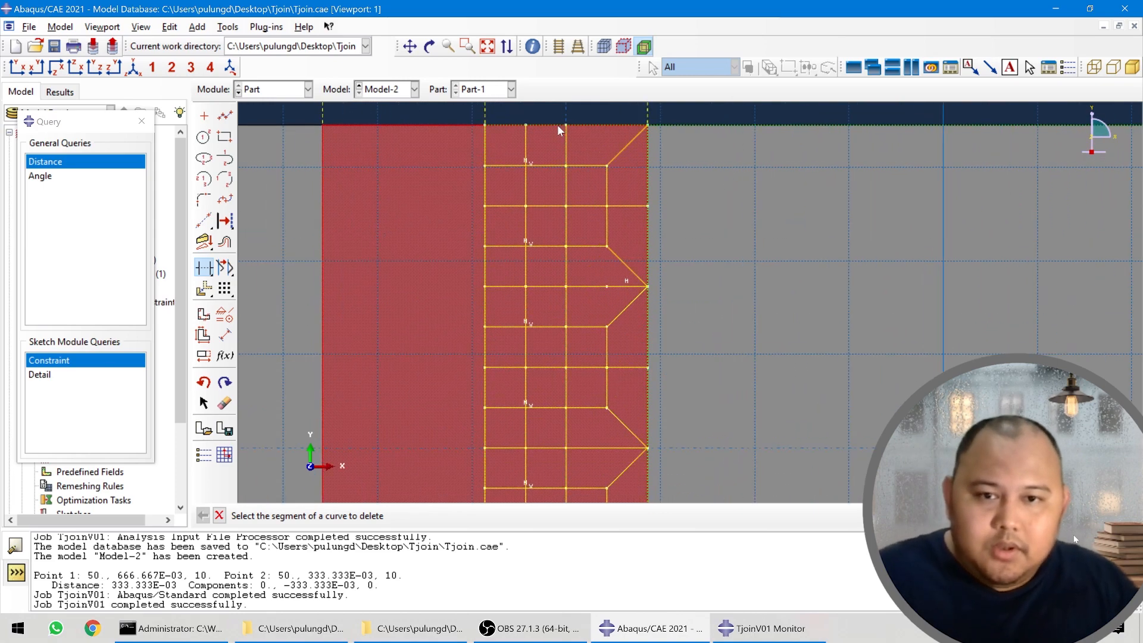
{"action": "scroll", "coordinate": [559, 131], "scroll_direction": "down", "scroll_amount": 5}
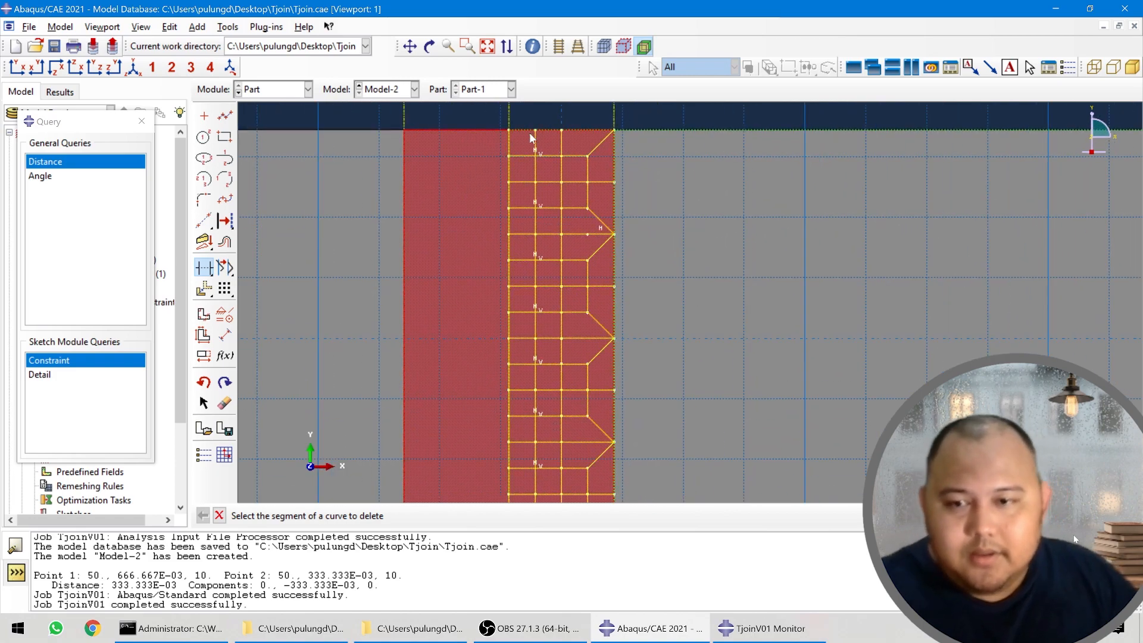
{"action": "scroll", "coordinate": [248, 237], "scroll_direction": "up", "scroll_amount": 1}
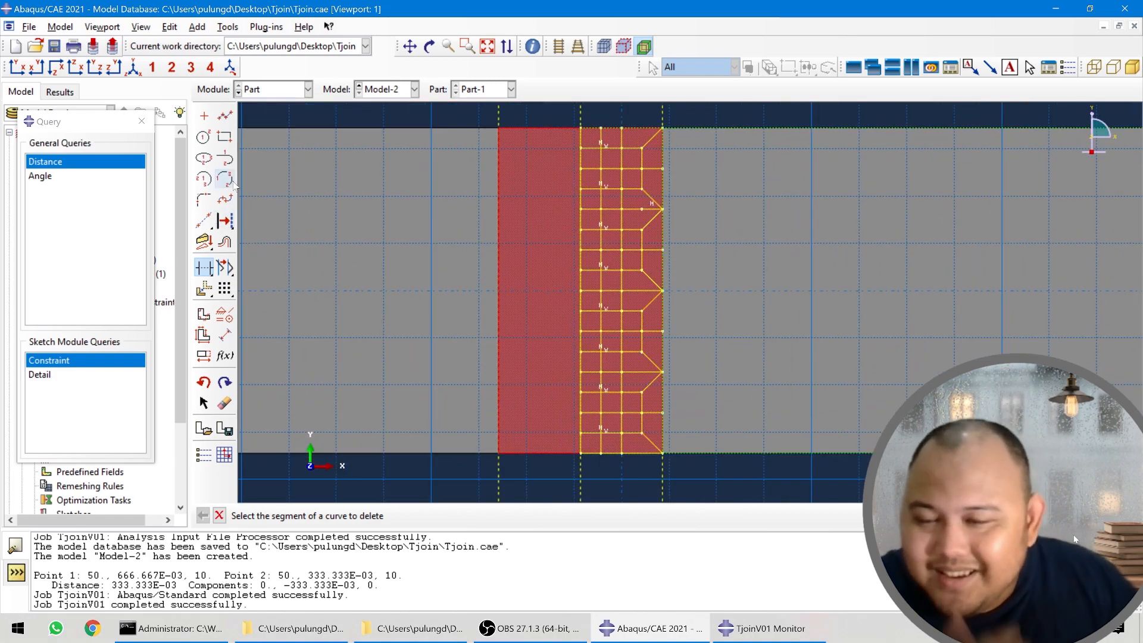
{"action": "scroll", "coordinate": [474, 315], "scroll_direction": "down", "scroll_amount": 1}
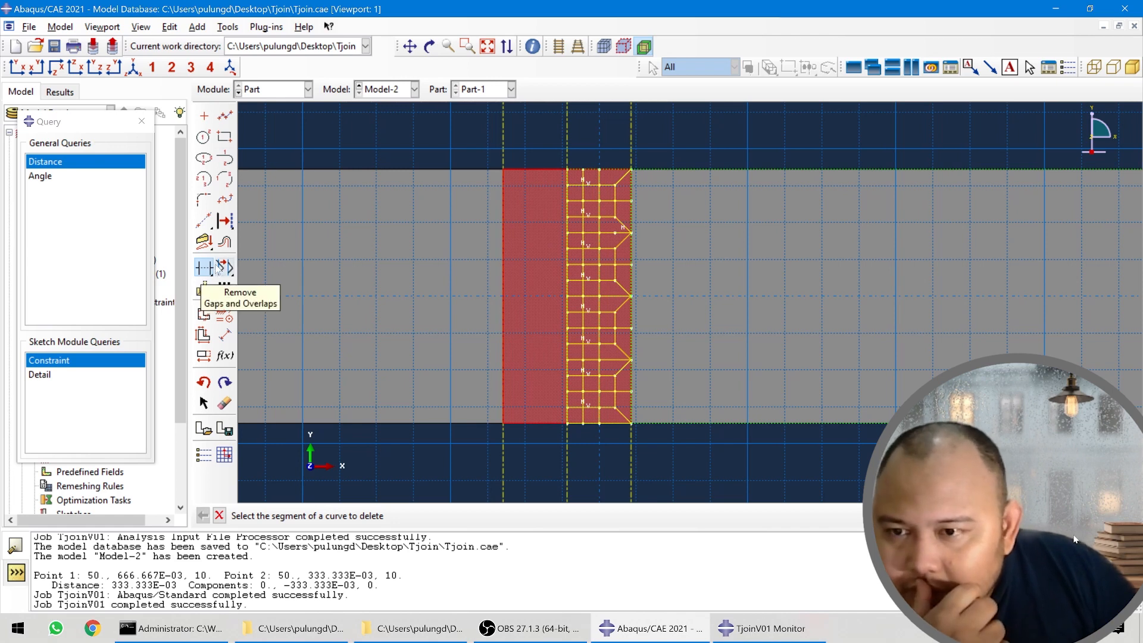
{"action": "left_click", "coordinate": [225, 403]}
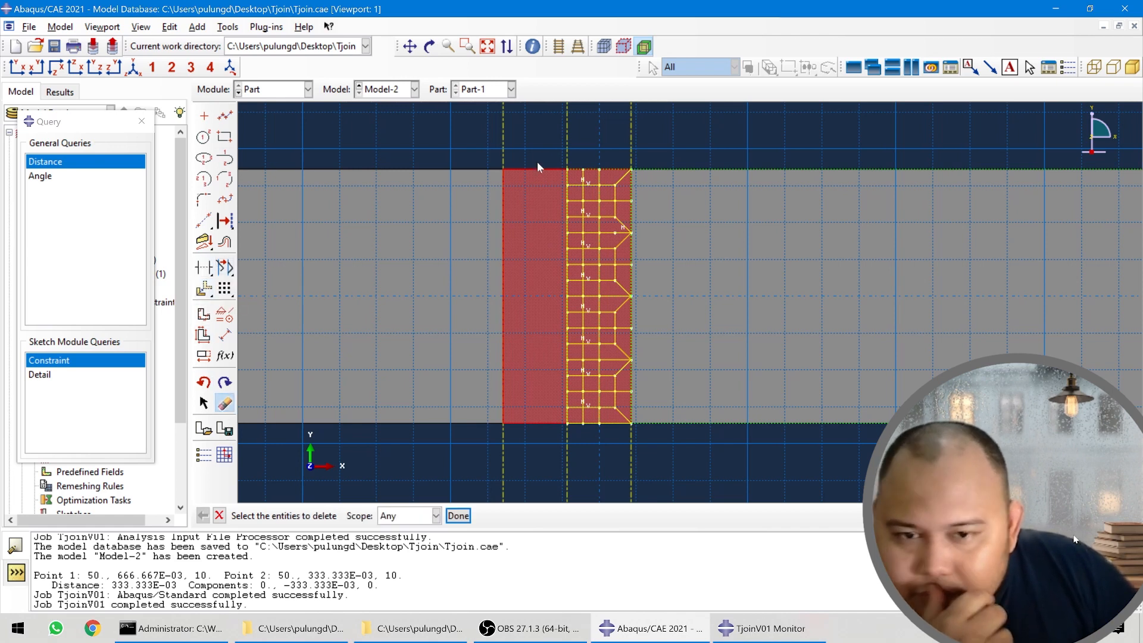
{"action": "mouse_move", "coordinate": [539, 129]}
{"action": "left_mouse_down"}
{"action": "mouse_move", "coordinate": [541, 412]}
{"action": "mouse_move", "coordinate": [575, 455]}
{"action": "left_mouse_up"}
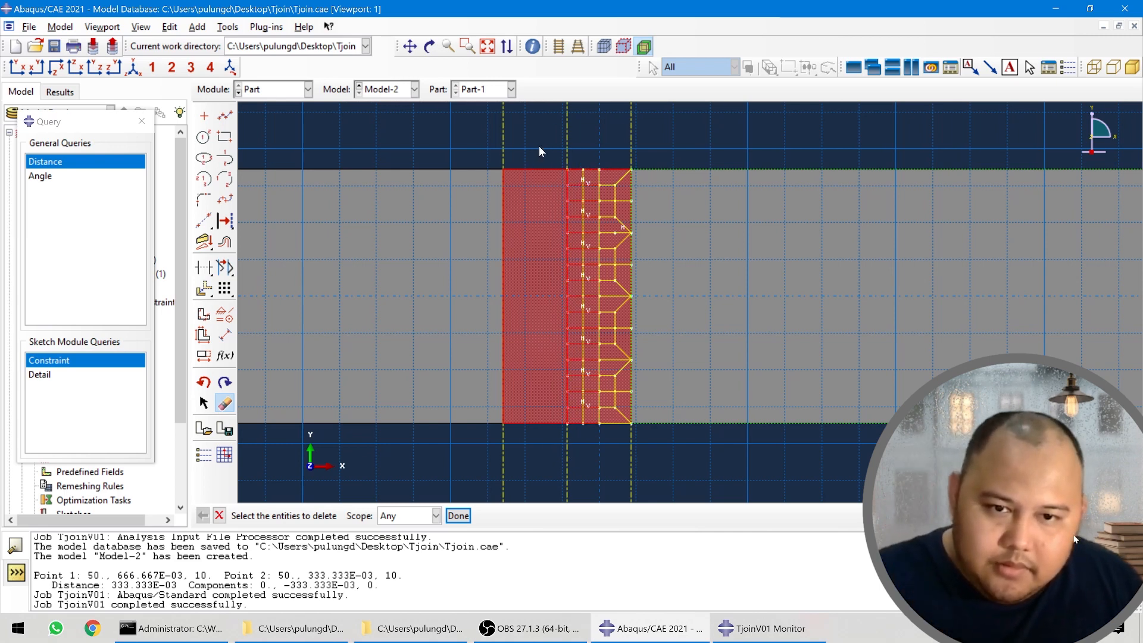
{"action": "left_click_drag", "start_coordinate": [546, 141], "coordinate": [578, 464]}
{"action": "left_click", "coordinate": [601, 455]}
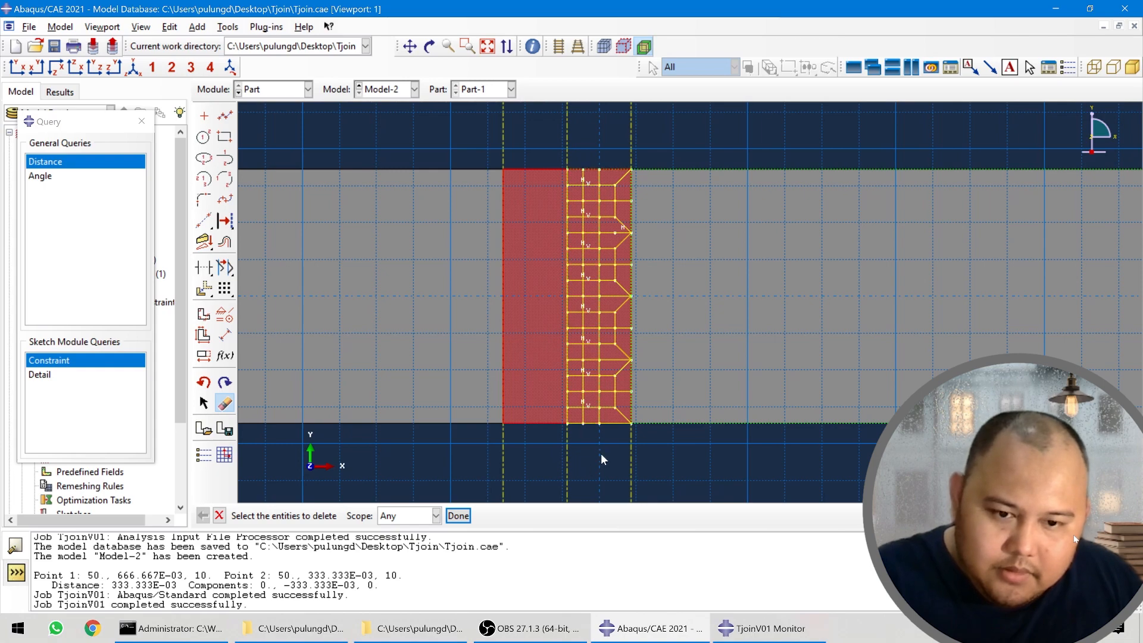
- Draw a vertical line through the full height of the partition grid at about x = -0.06, between the two inner vertical lines
{"action": "scroll", "coordinate": [588, 327], "scroll_direction": "up", "scroll_amount": 5}
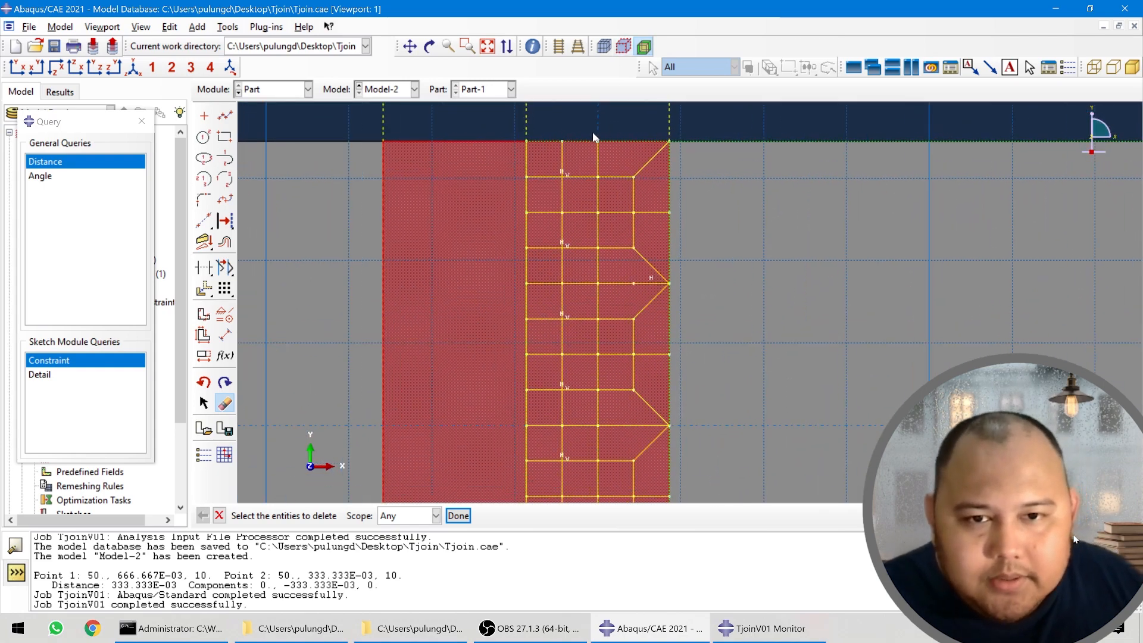
{"action": "scroll", "coordinate": [601, 131], "scroll_direction": "up", "scroll_amount": 1}
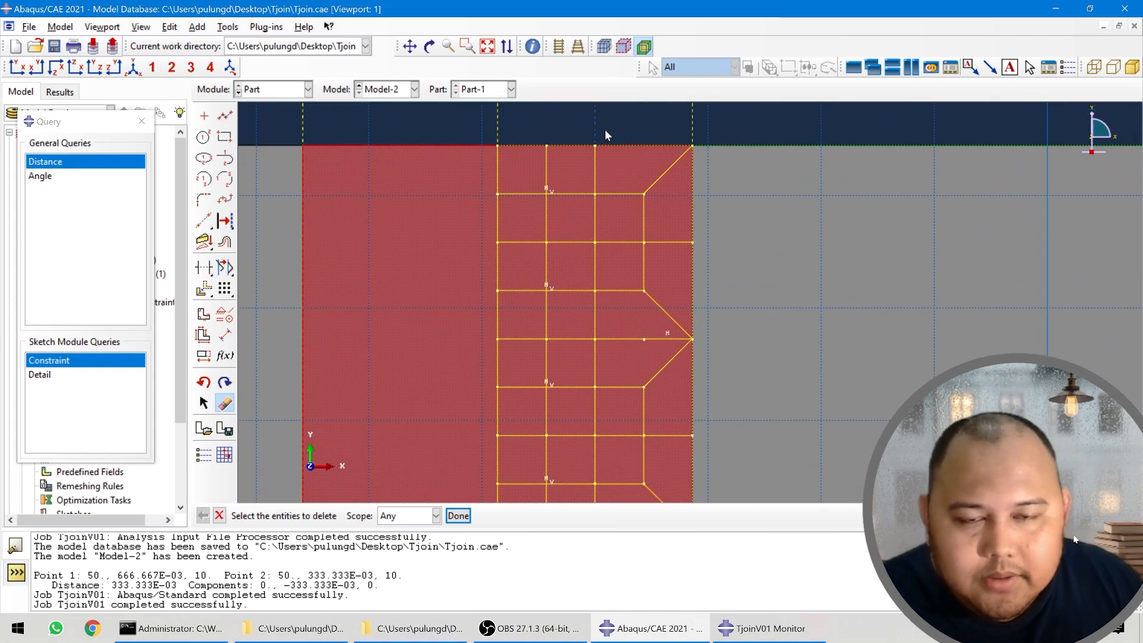
{"action": "left_click", "coordinate": [225, 116]}
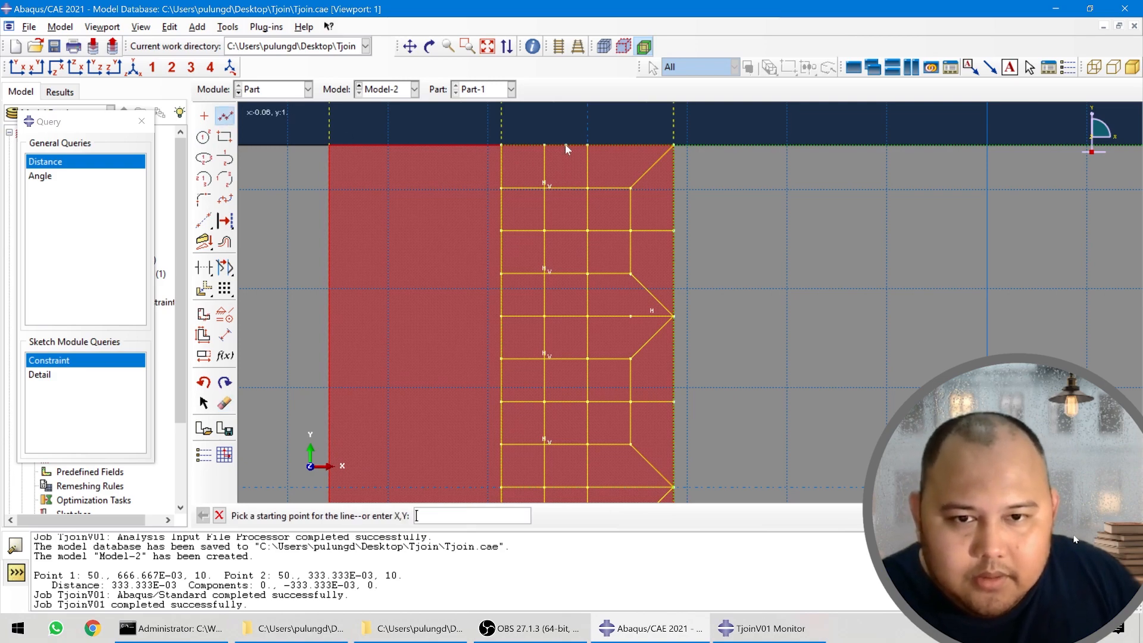
{"action": "left_click", "coordinate": [566, 144]}
{"action": "scroll", "coordinate": [570, 129], "scroll_direction": "down", "scroll_amount": 3}
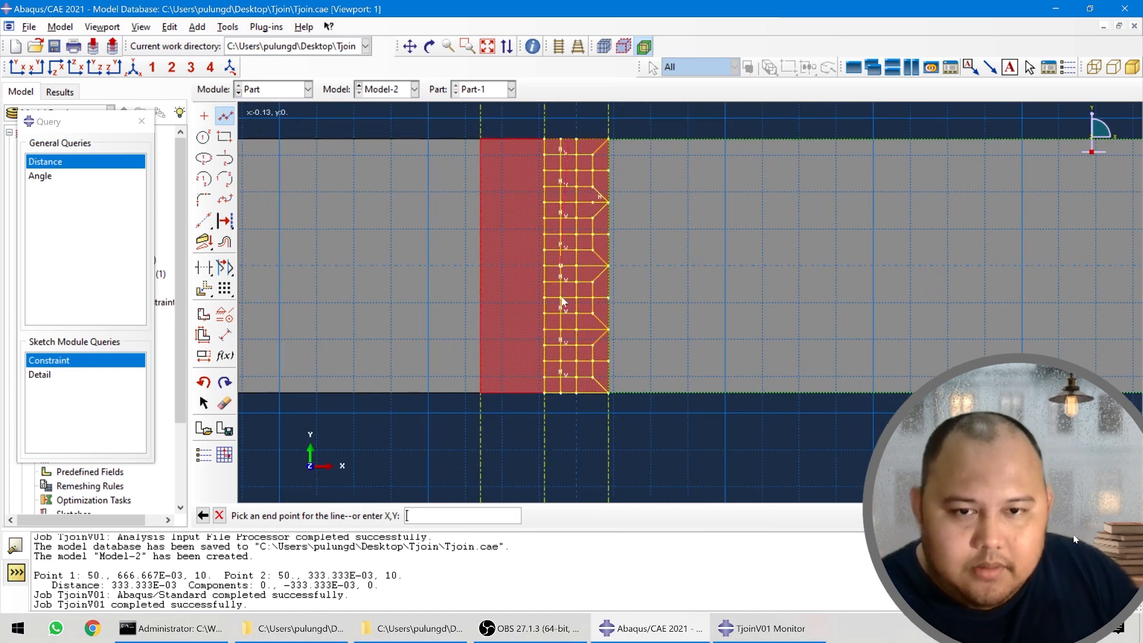
{"action": "scroll", "coordinate": [567, 406], "scroll_direction": "up", "scroll_amount": 1}
{"action": "scroll", "coordinate": [569, 402], "scroll_direction": "up", "scroll_amount": 1}
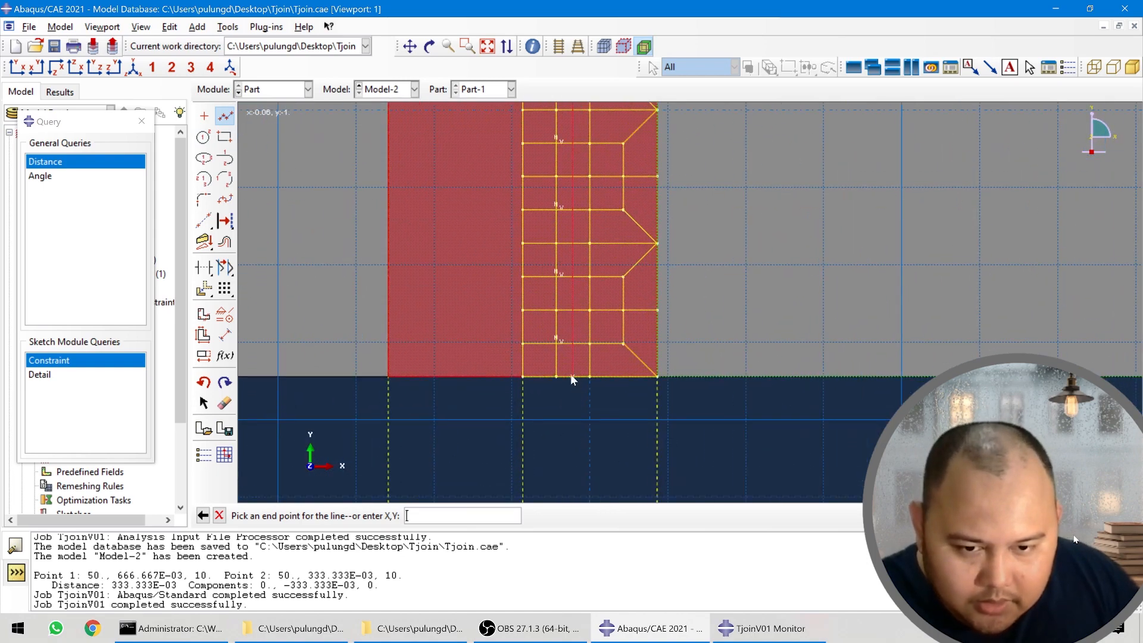
{"action": "left_click", "coordinate": [570, 374]}
{"action": "middle_click", "coordinate": [570, 374]}
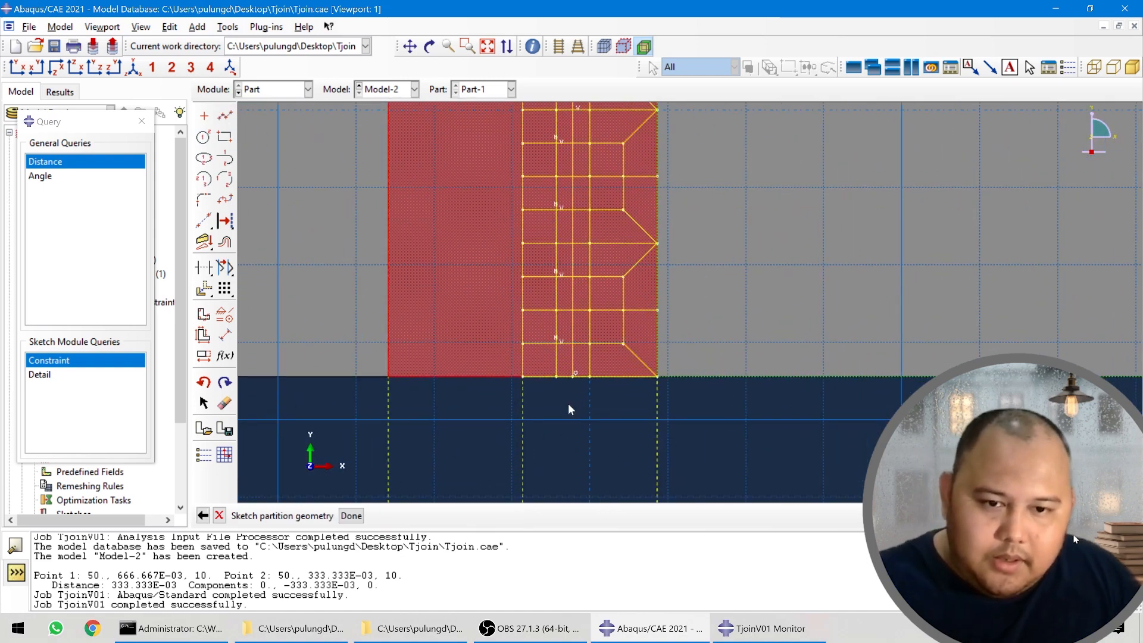
- Try to dimension the gap between the first inner vertical line and the new line at the grid's bottom edge as 0.0125/2
{"action": "scroll", "coordinate": [568, 402], "scroll_direction": "up", "scroll_amount": 1}
{"action": "scroll", "coordinate": [489, 428], "scroll_direction": "down", "scroll_amount": 2}
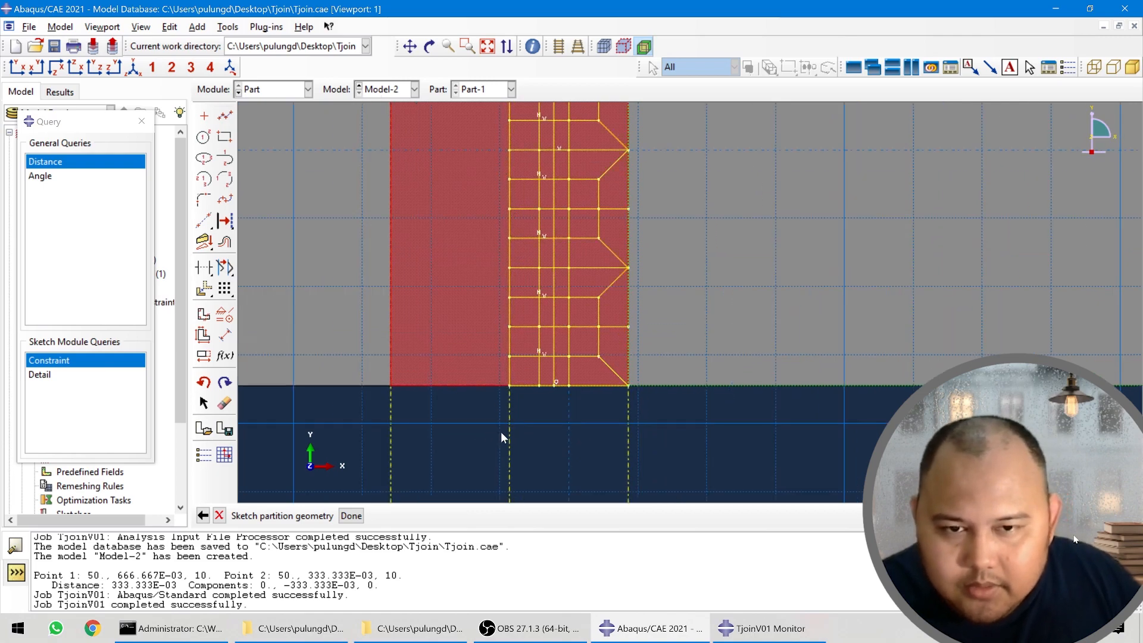
{"action": "scroll", "coordinate": [514, 425], "scroll_direction": "up", "scroll_amount": 2}
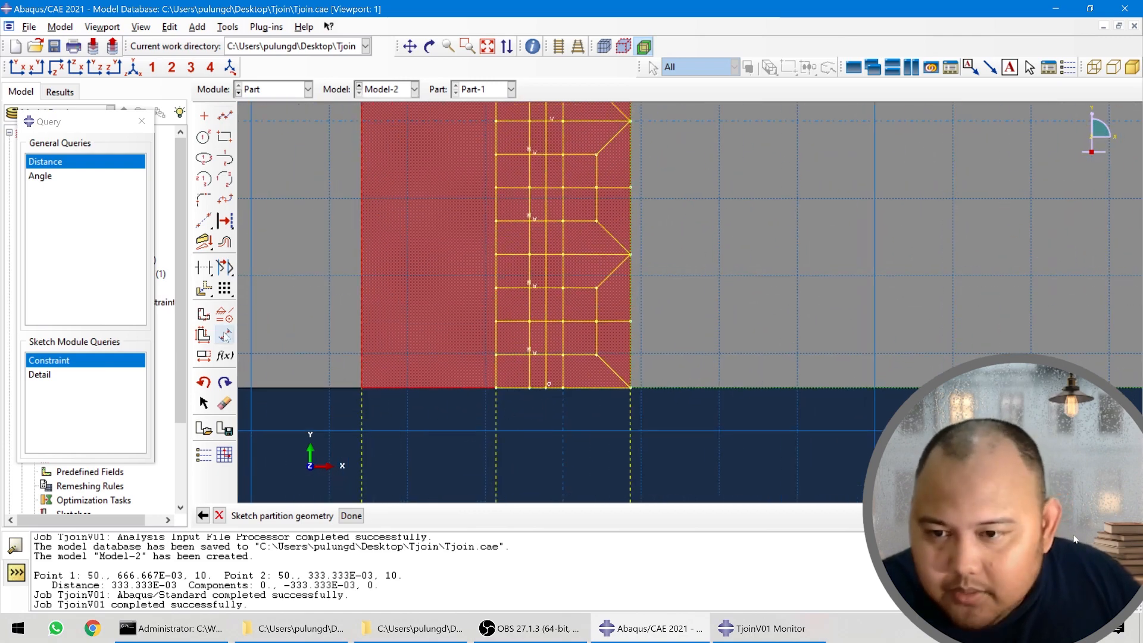
{"action": "left_click", "coordinate": [225, 336]}
{"action": "scroll", "coordinate": [472, 381], "scroll_direction": "up", "scroll_amount": 2}
{"action": "left_click", "coordinate": [551, 375]}
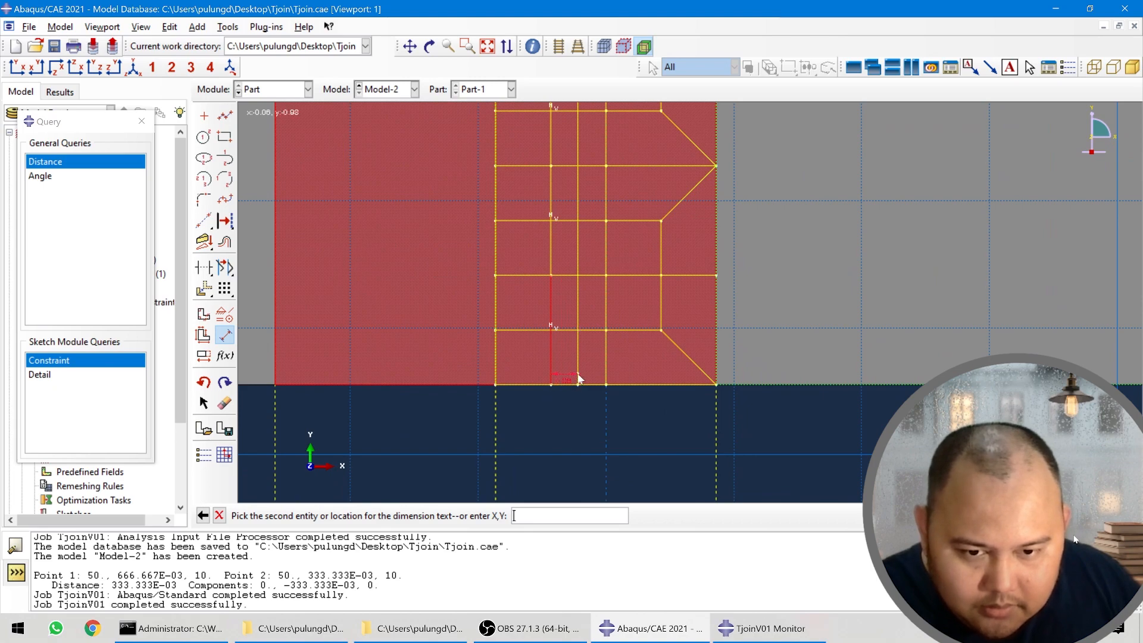
{"action": "left_click", "coordinate": [579, 378]}
{"action": "left_click", "coordinate": [562, 416]}
{"action": "type", "text": "0."}
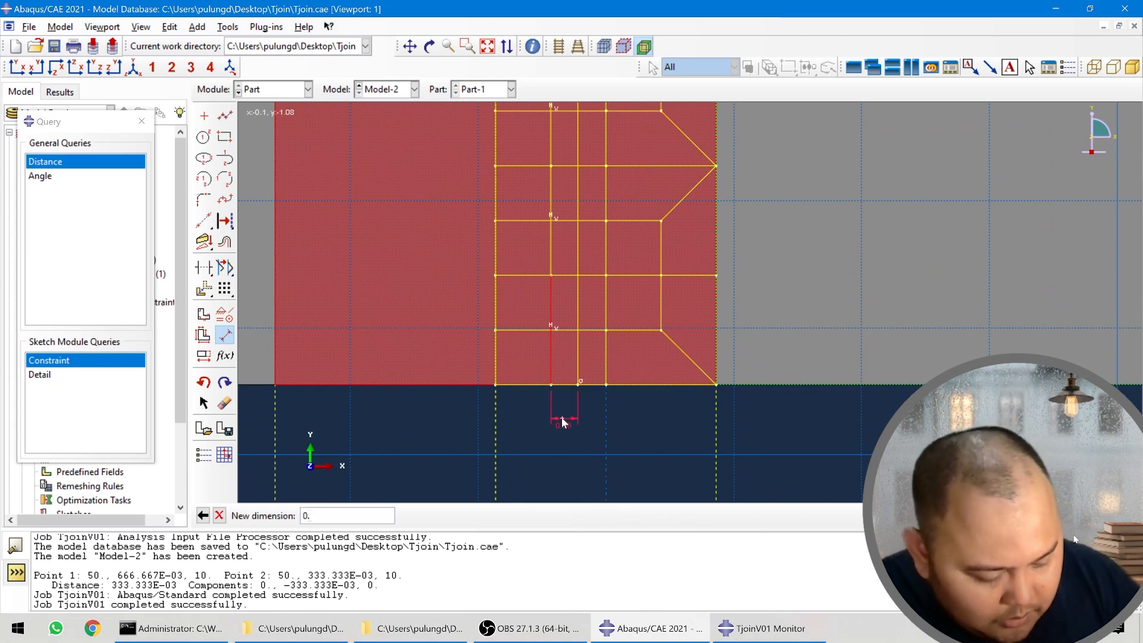
{"action": "type", "text": "0125/2"}
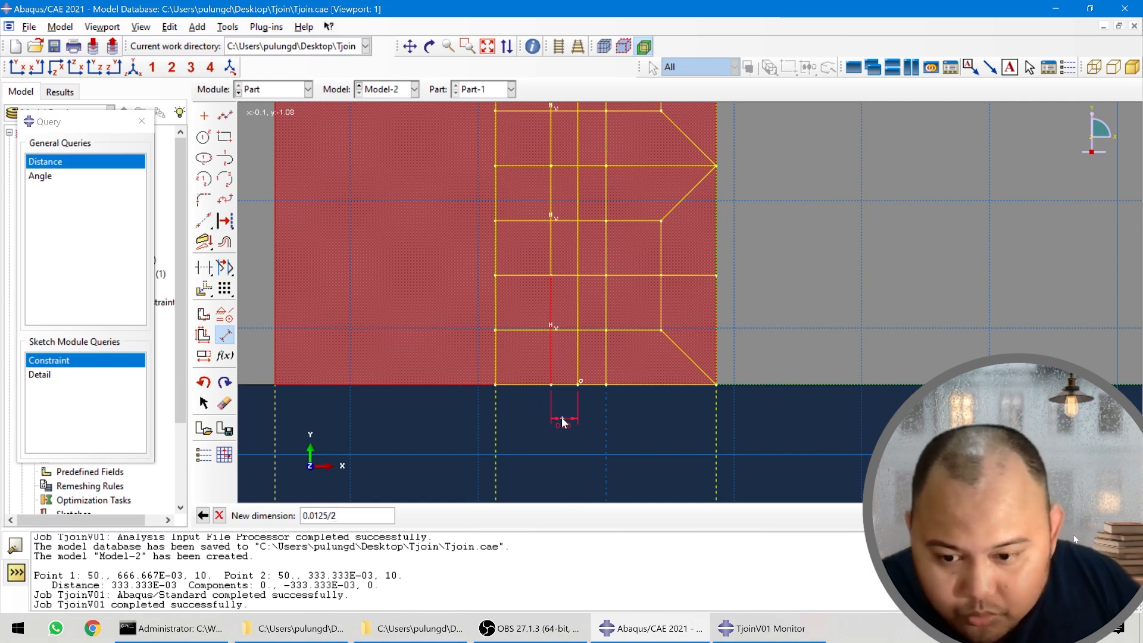
{"action": "key", "text": "Return"}
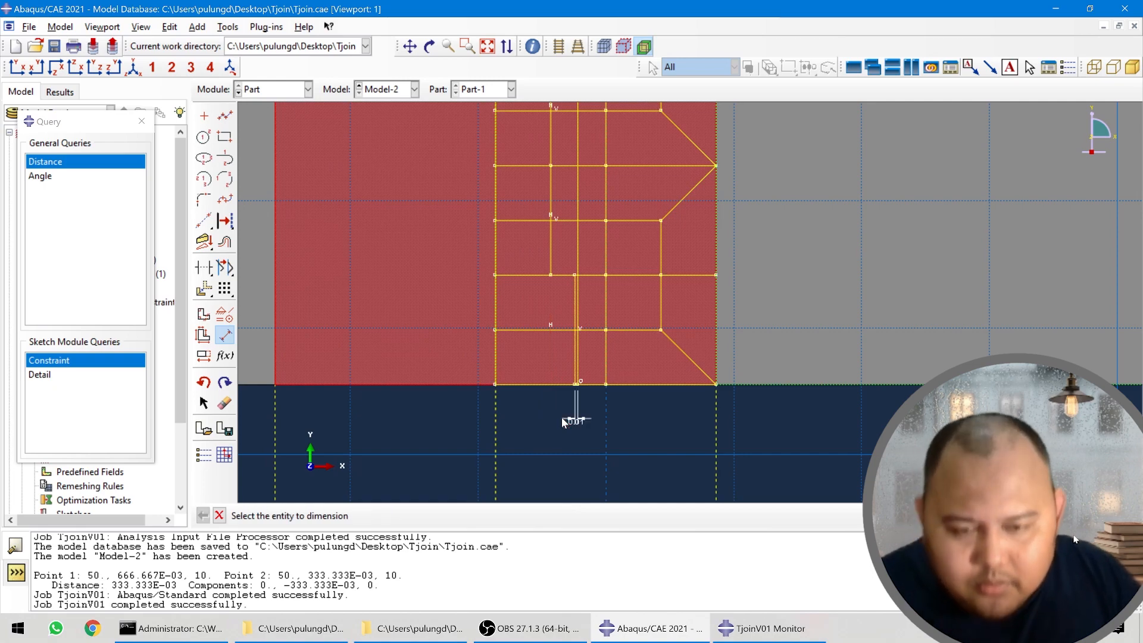
{"action": "key", "text": "Escape"}
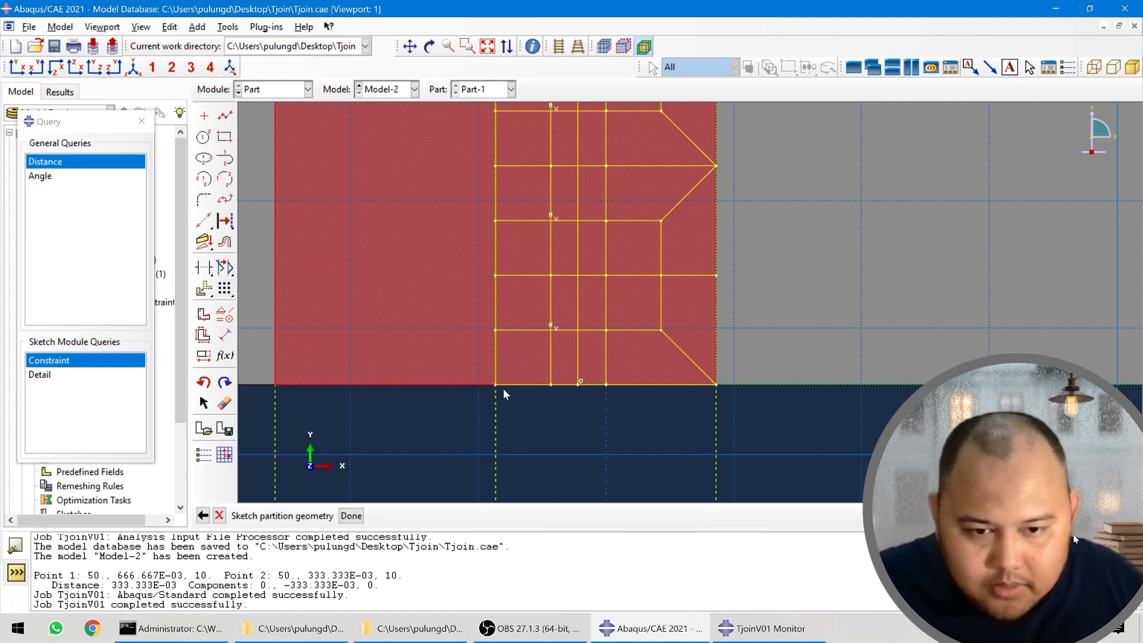
- Check the spacing between the grid's left boundary and the first inner vertical line at the top edge with a trial dimension
{"action": "left_click", "coordinate": [224, 335]}
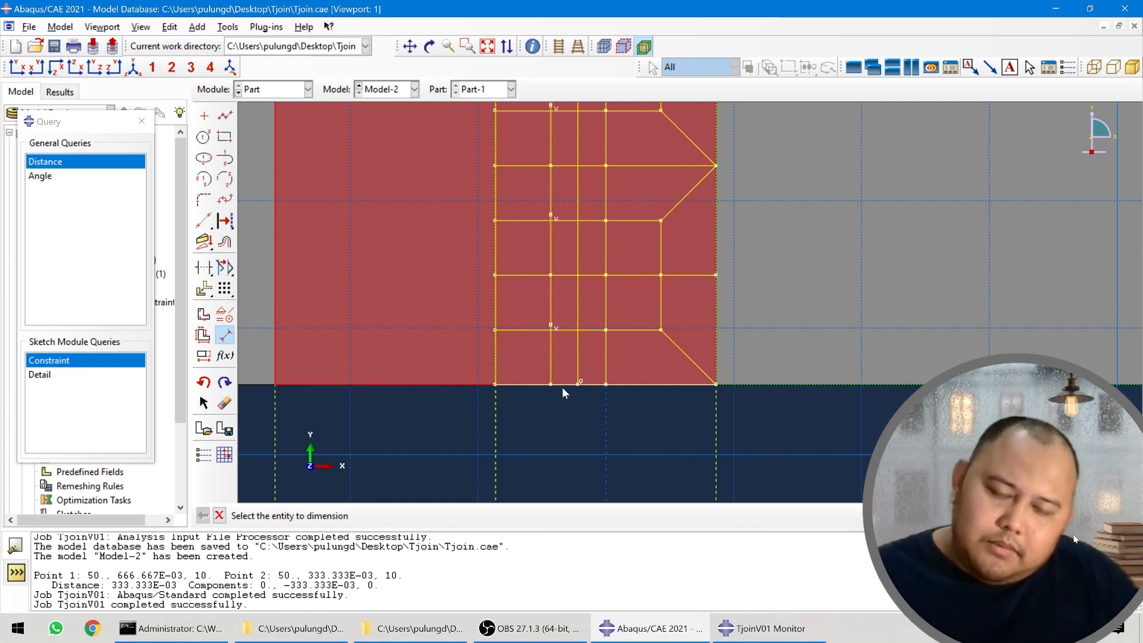
{"action": "scroll", "coordinate": [562, 392], "scroll_direction": "down", "scroll_amount": 5}
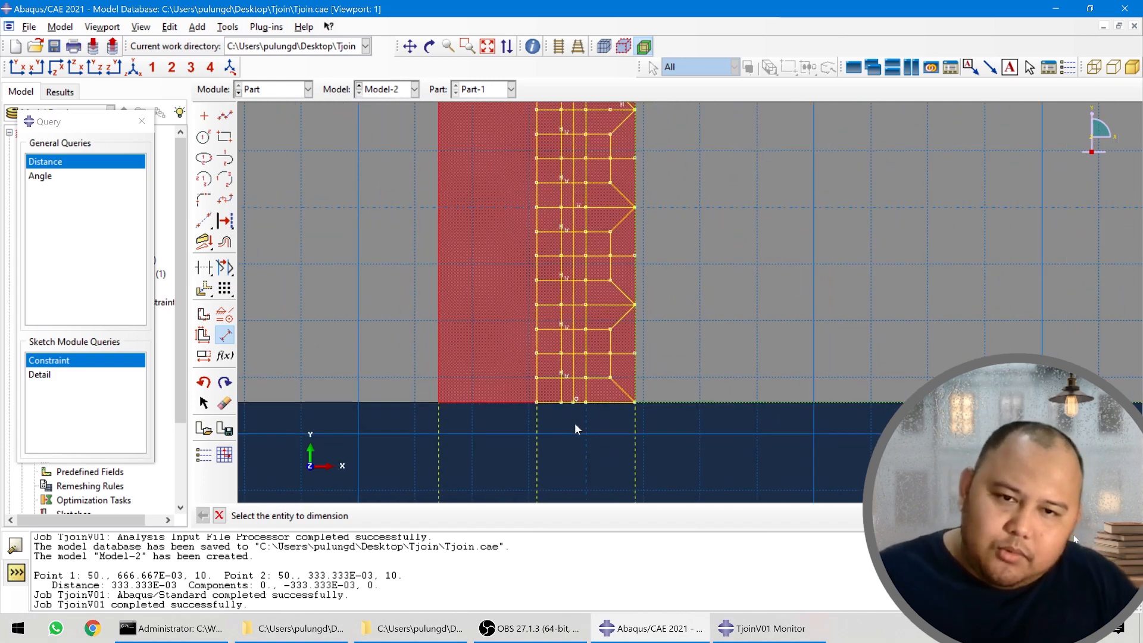
{"action": "scroll", "coordinate": [579, 140], "scroll_direction": "up", "scroll_amount": 8}
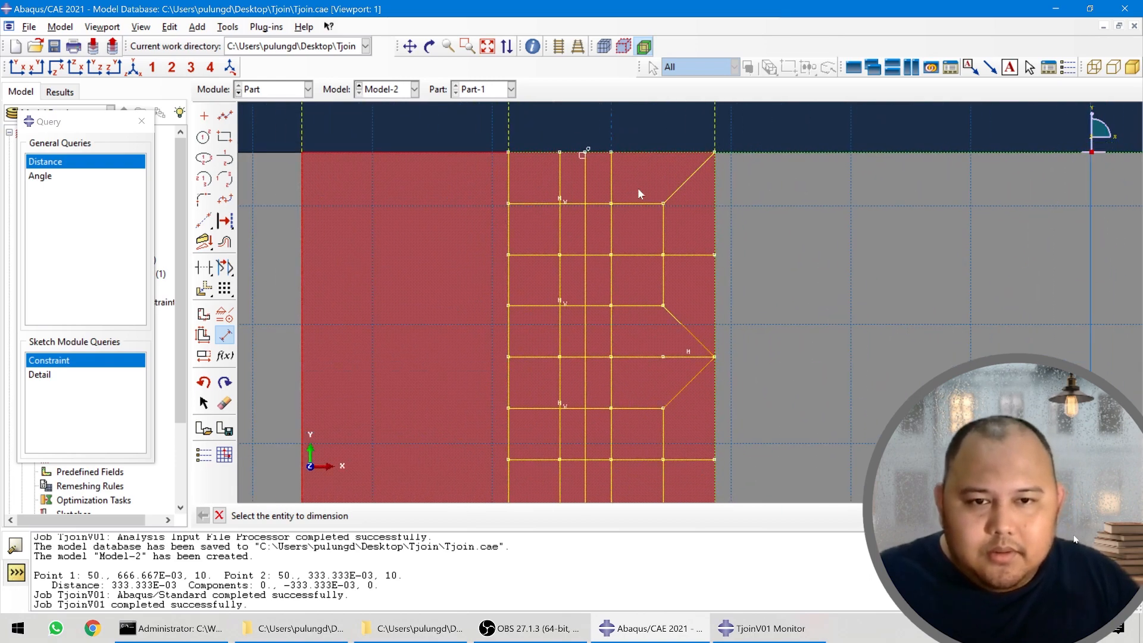
{"action": "scroll", "coordinate": [600, 156], "scroll_direction": "up", "scroll_amount": 4}
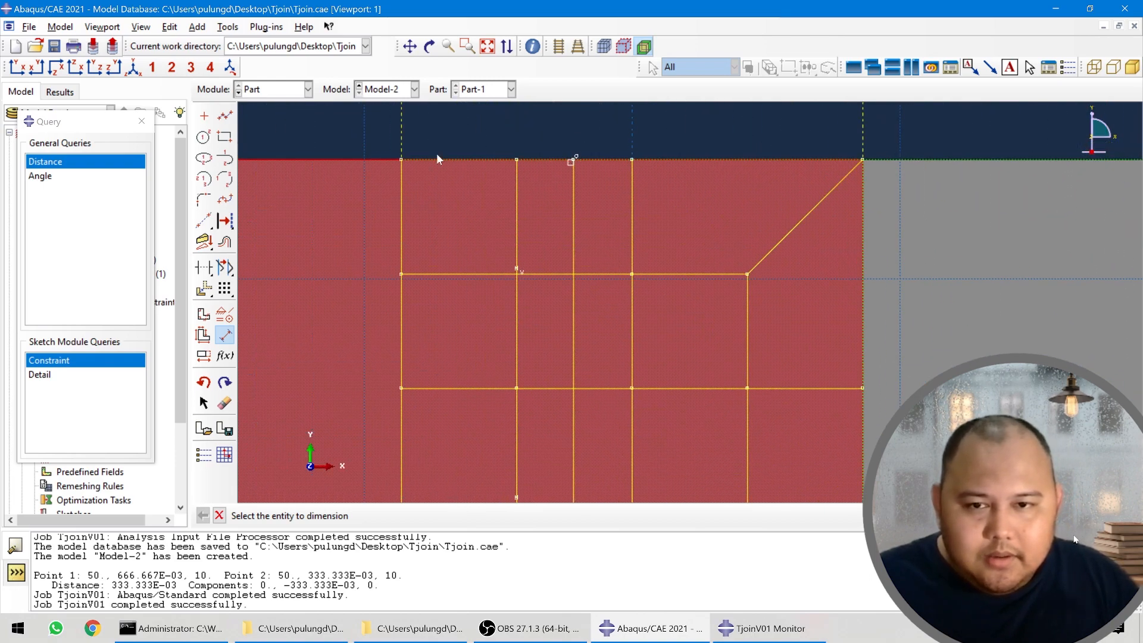
{"action": "left_click", "coordinate": [401, 219]}
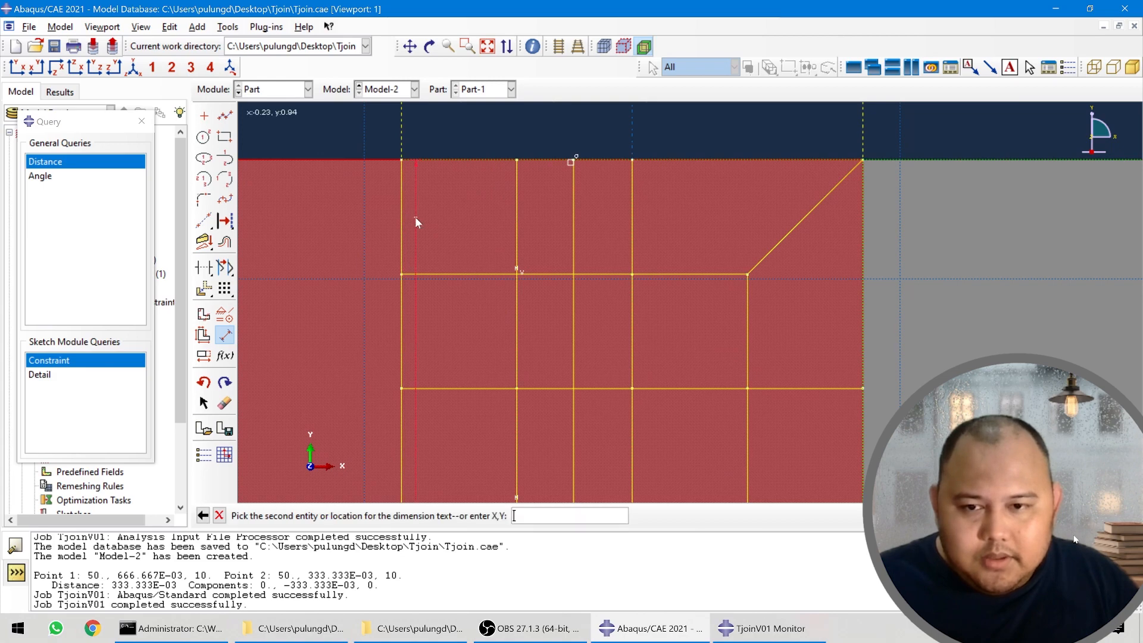
{"action": "left_click", "coordinate": [519, 227]}
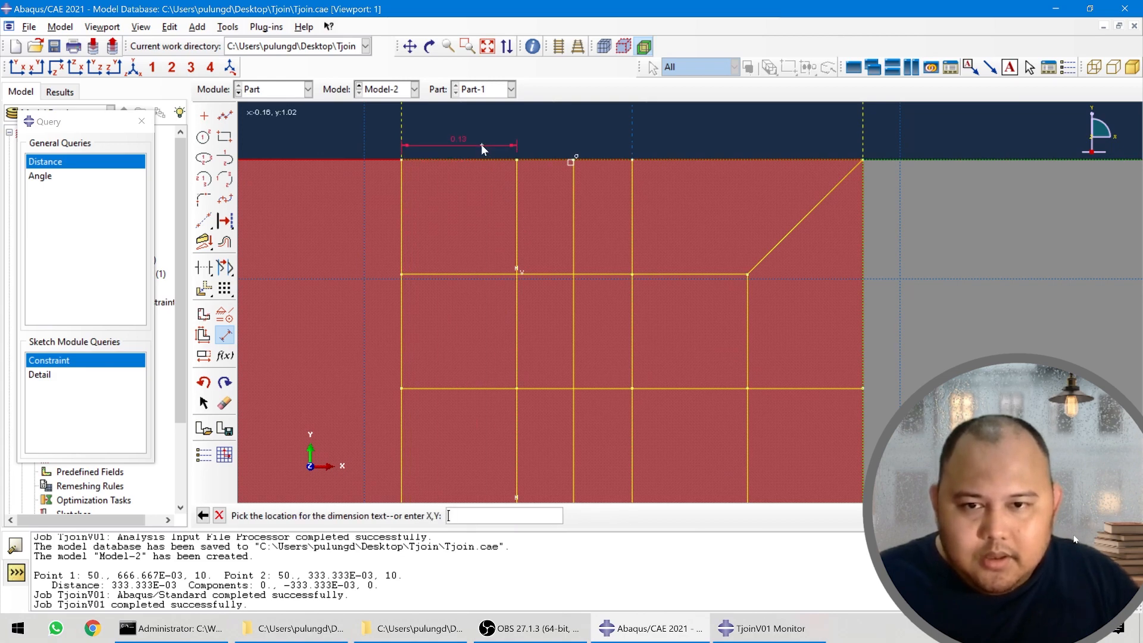
{"action": "key", "text": "Escape"}
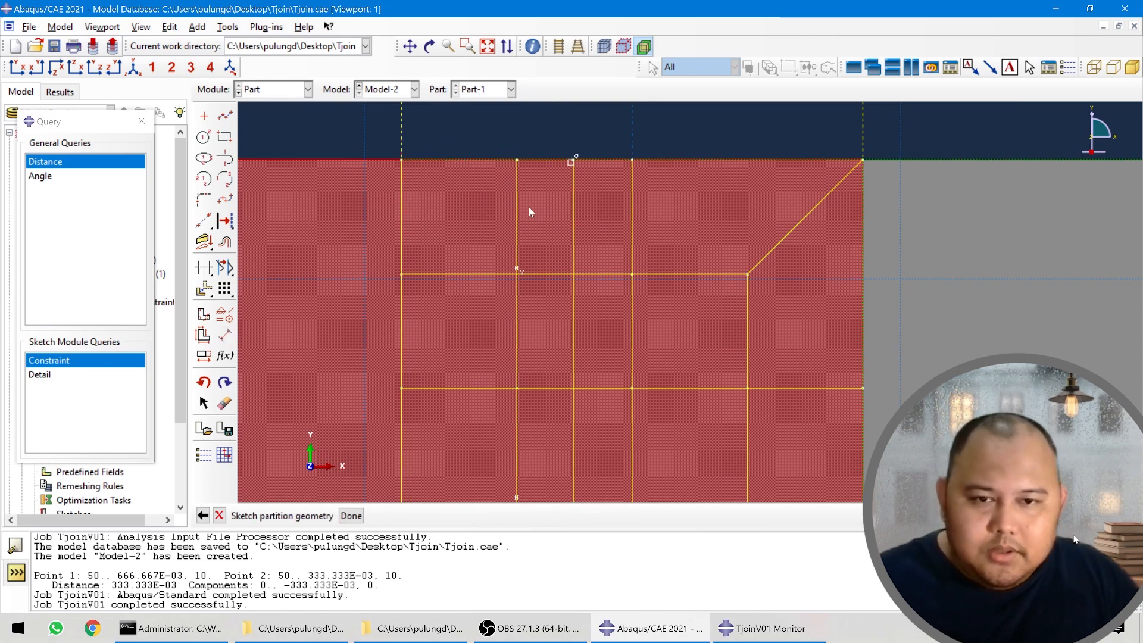
- Try to dimension the gap between the first inner vertical line and the new line at the top edge as 0.125/2
{"action": "left_click", "coordinate": [224, 334]}
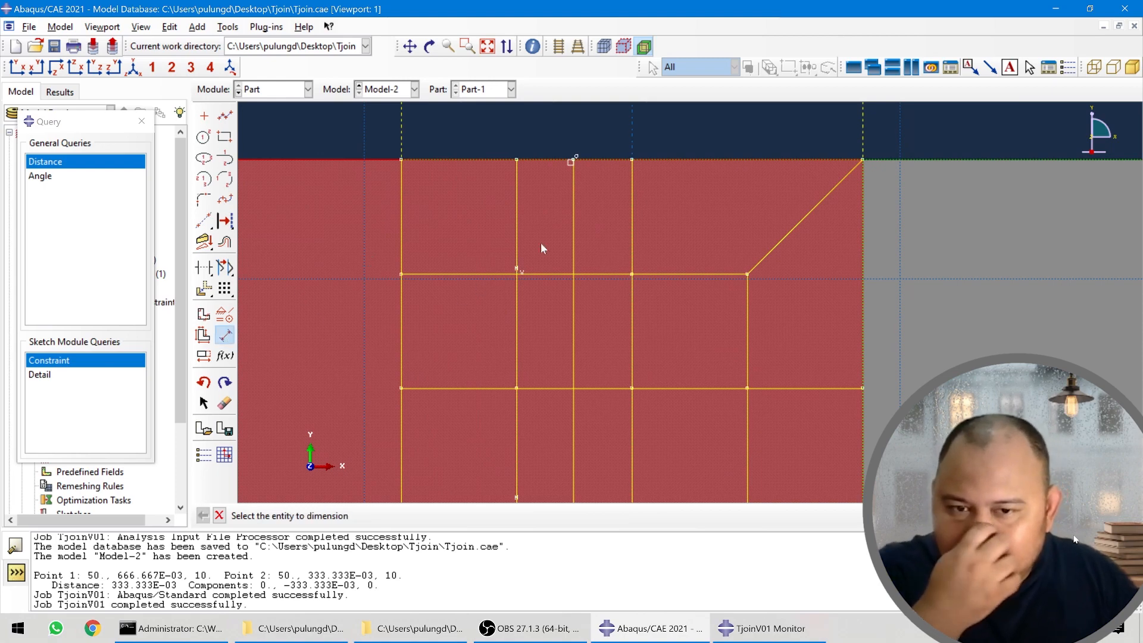
{"action": "left_click", "coordinate": [517, 224]}
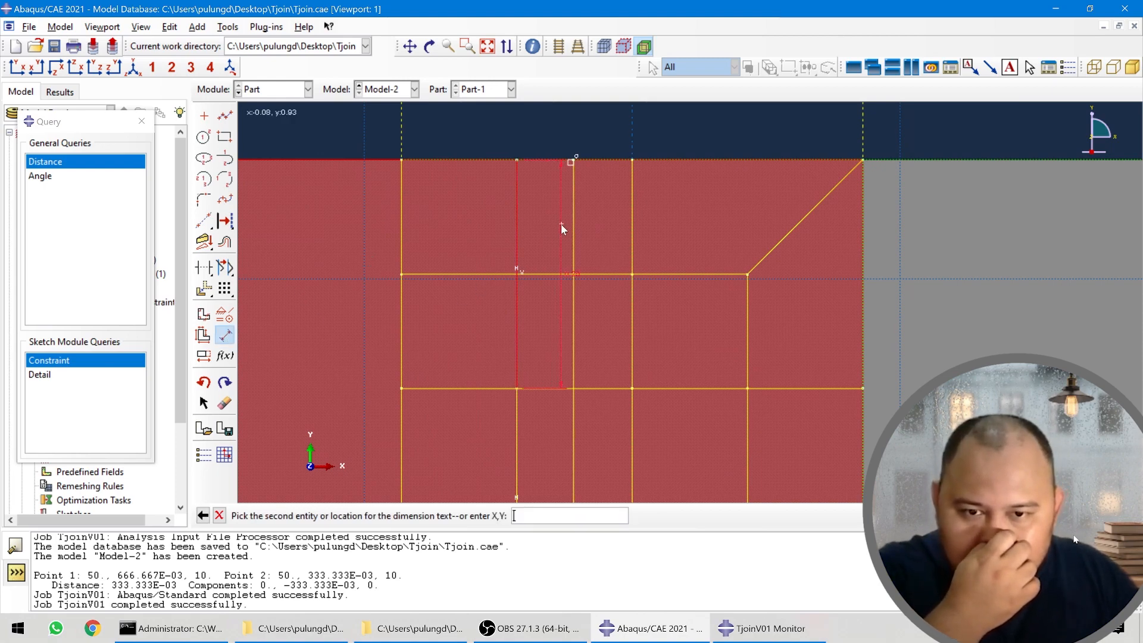
{"action": "left_click", "coordinate": [569, 224]}
{"action": "left_click", "coordinate": [537, 118]}
{"action": "type", "text": "0"}
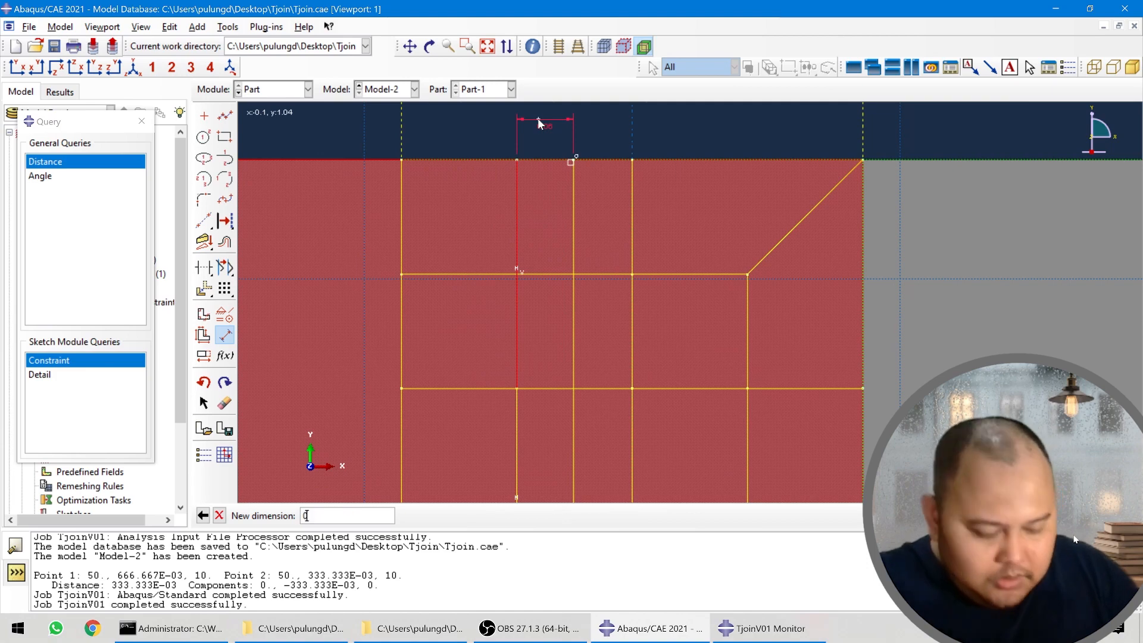
{"action": "type", "text": ".125/"}
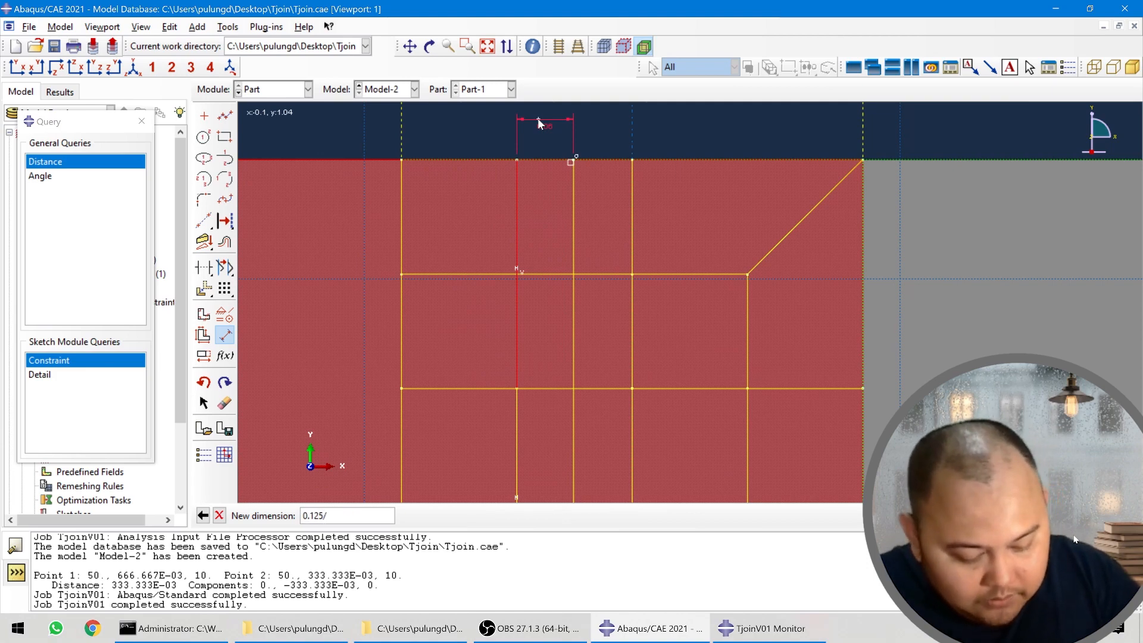
{"action": "type", "text": "2"}
{"action": "key", "text": "Return"}
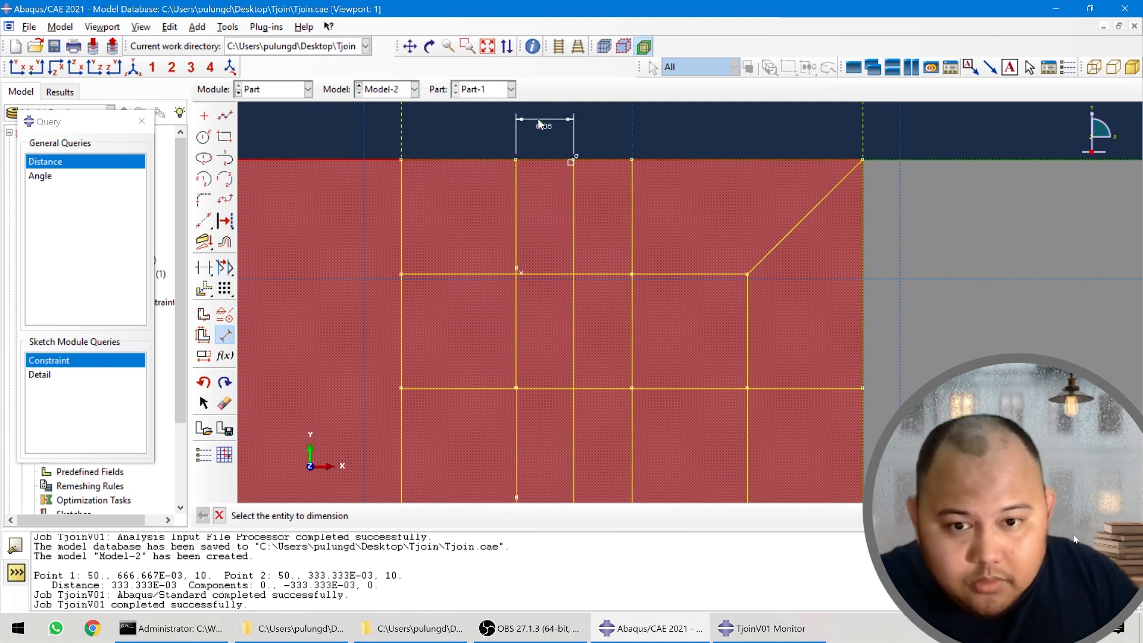
{"action": "scroll", "coordinate": [523, 386], "scroll_direction": "up", "scroll_amount": 5}
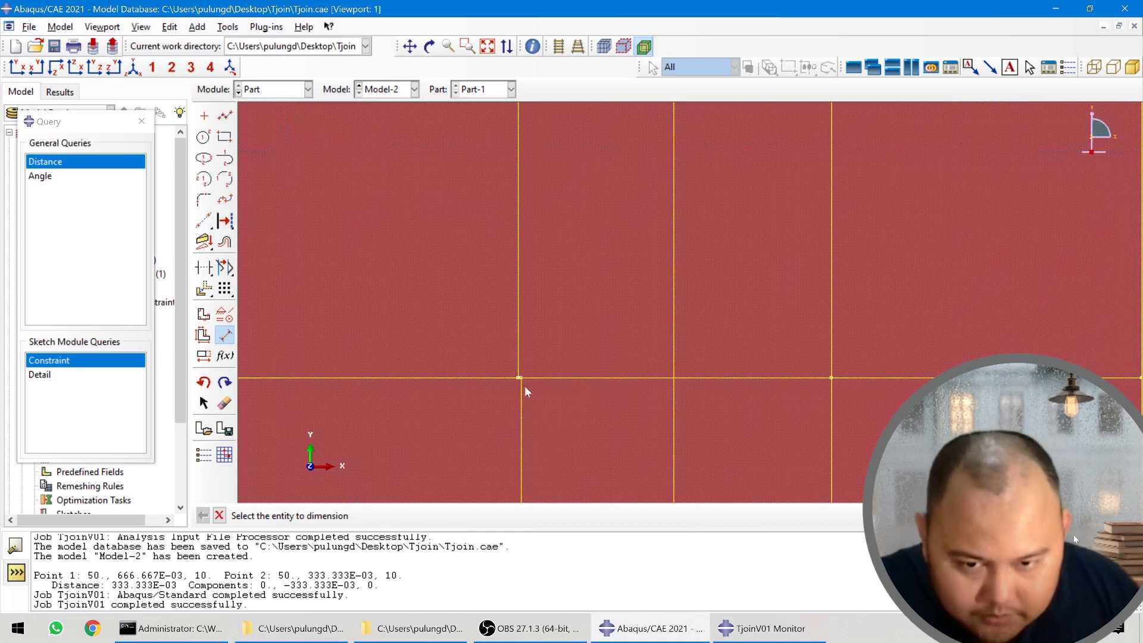
{"action": "scroll", "coordinate": [525, 388], "scroll_direction": "up", "scroll_amount": 2}
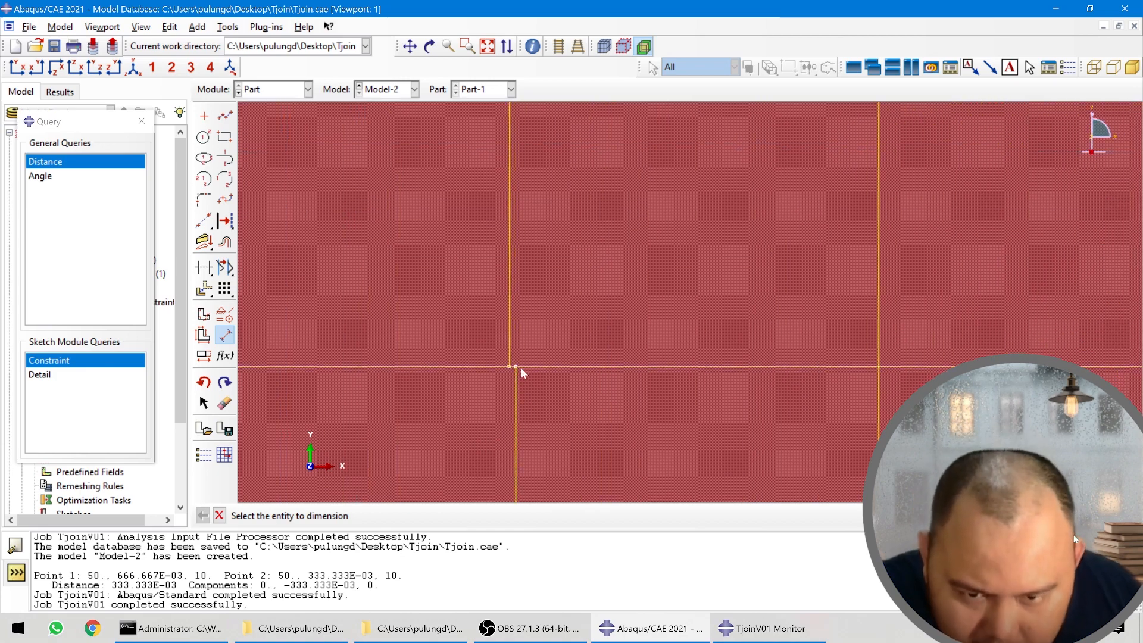
{"action": "key", "text": "Escape"}
{"action": "scroll", "coordinate": [525, 384], "scroll_direction": "down", "scroll_amount": 3}
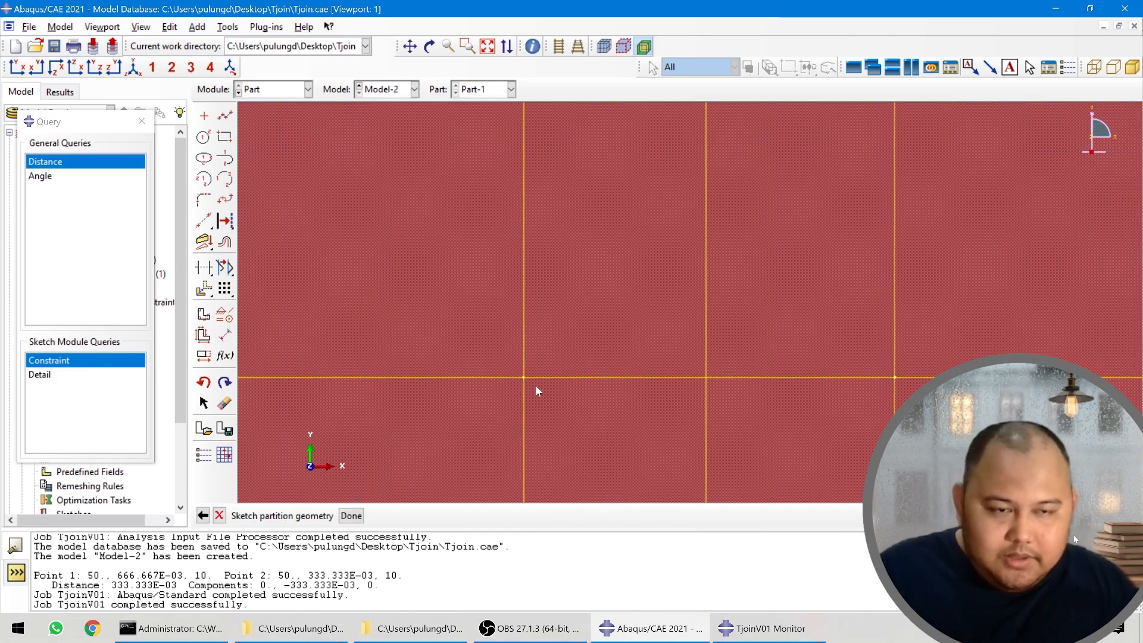
- Draw a diagonal line from the second inner vertical line's top end to where the new vertical line meets the first horizontal grid line
{"action": "scroll", "coordinate": [545, 369], "scroll_direction": "down", "scroll_amount": 2}
{"action": "scroll", "coordinate": [593, 220], "scroll_direction": "up", "scroll_amount": 2}
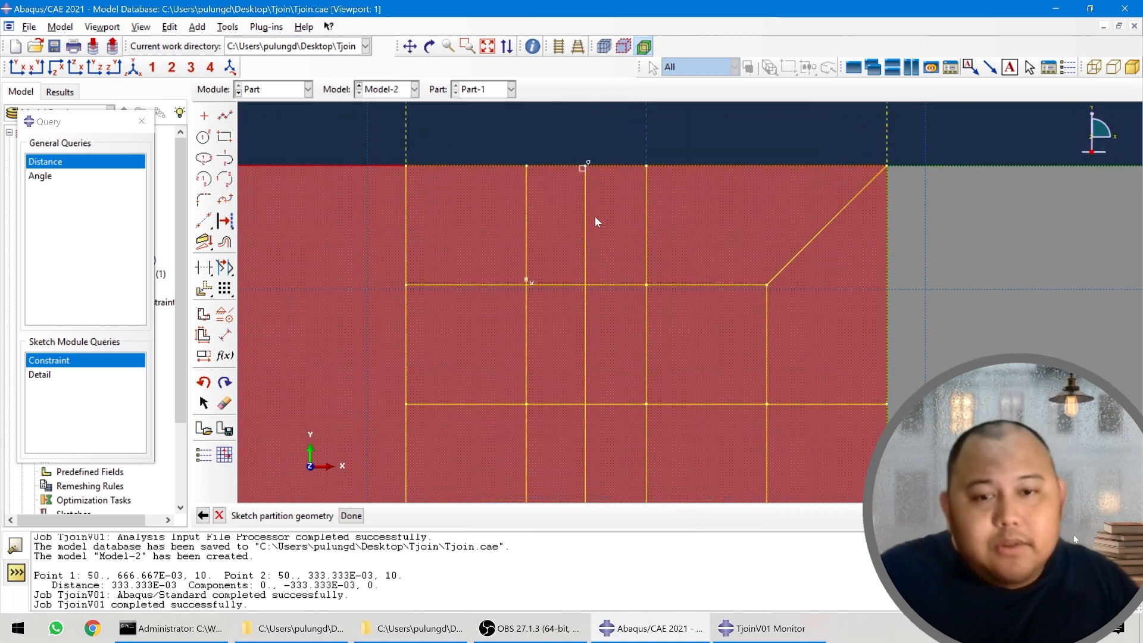
{"action": "scroll", "coordinate": [604, 189], "scroll_direction": "up", "scroll_amount": 2}
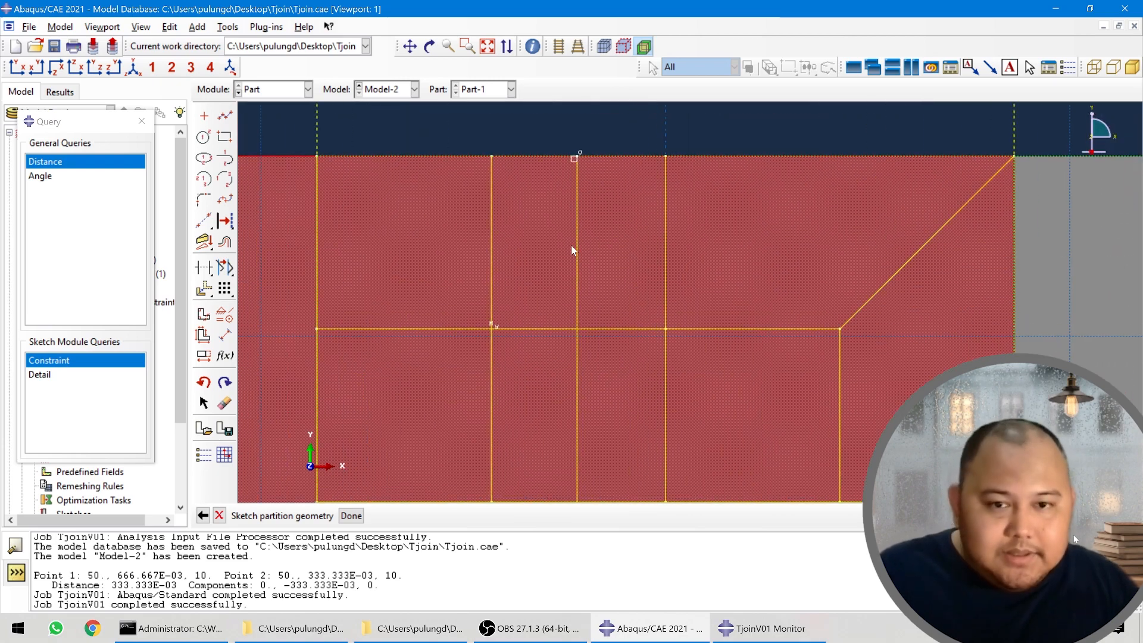
{"action": "left_click", "coordinate": [225, 114]}
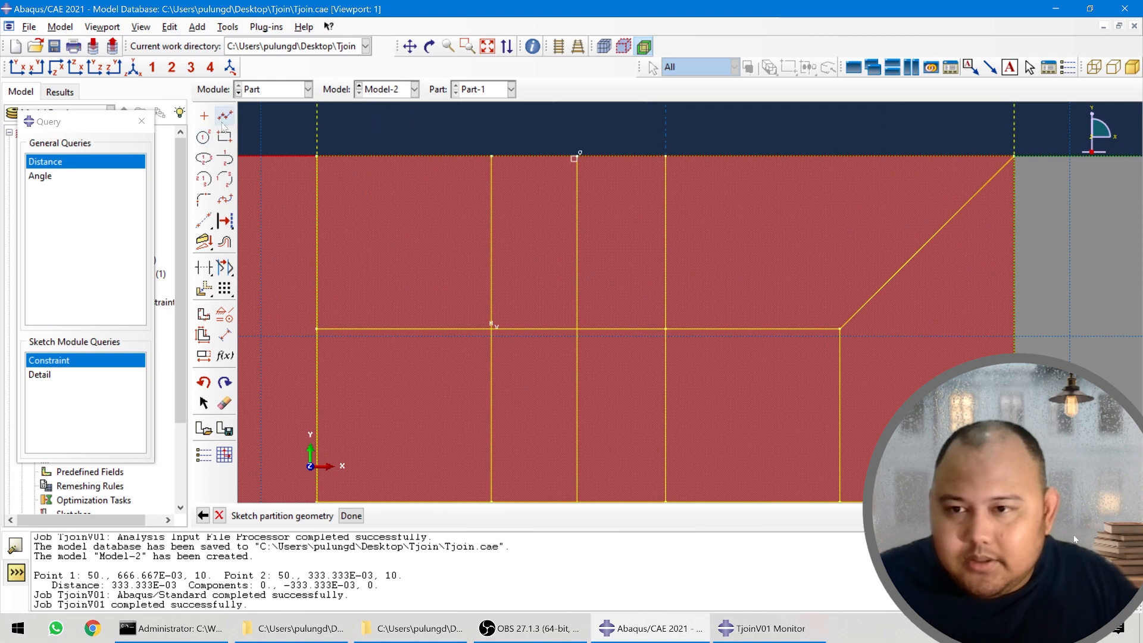
{"action": "left_click", "coordinate": [665, 156]}
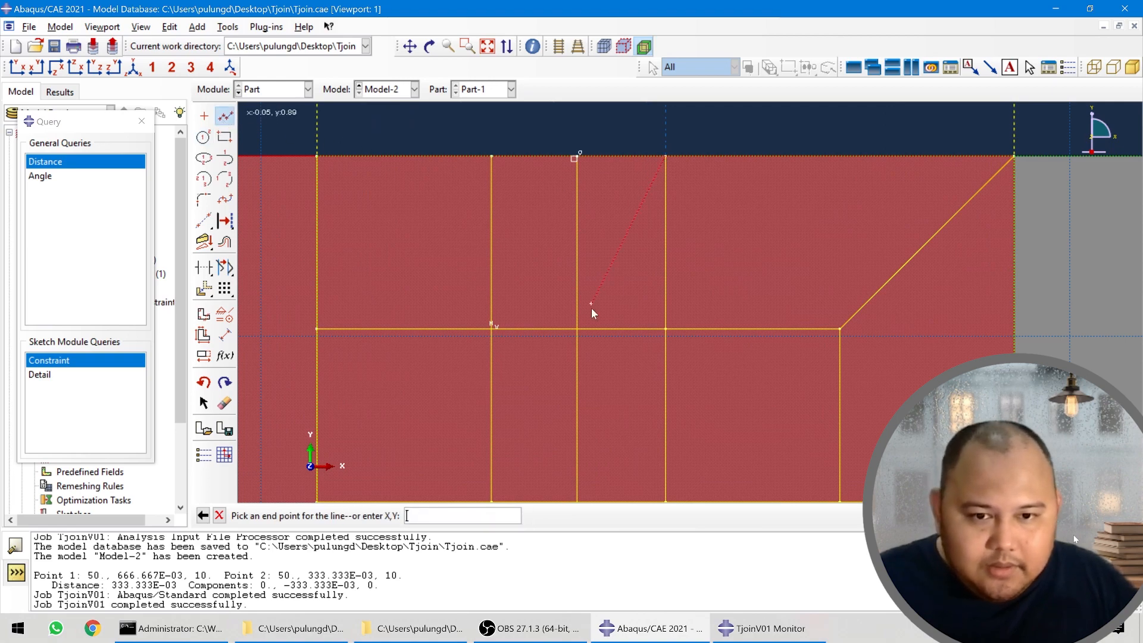
{"action": "left_click", "coordinate": [577, 329]}
{"action": "scroll", "coordinate": [581, 183], "scroll_direction": "down", "scroll_amount": 2}
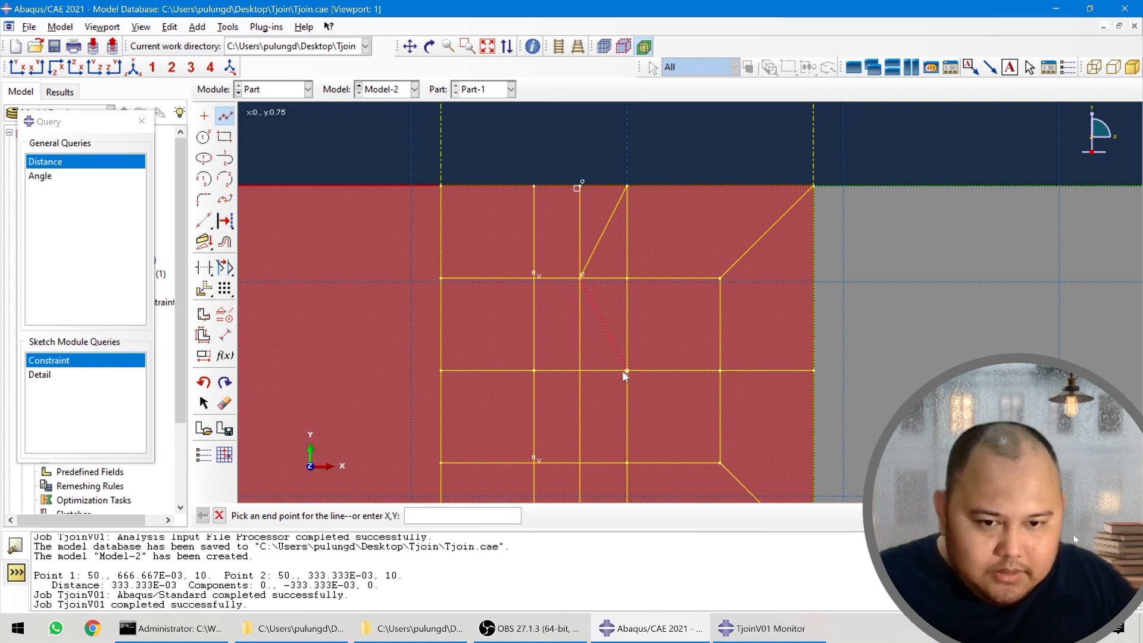
{"action": "key", "text": "Escape"}
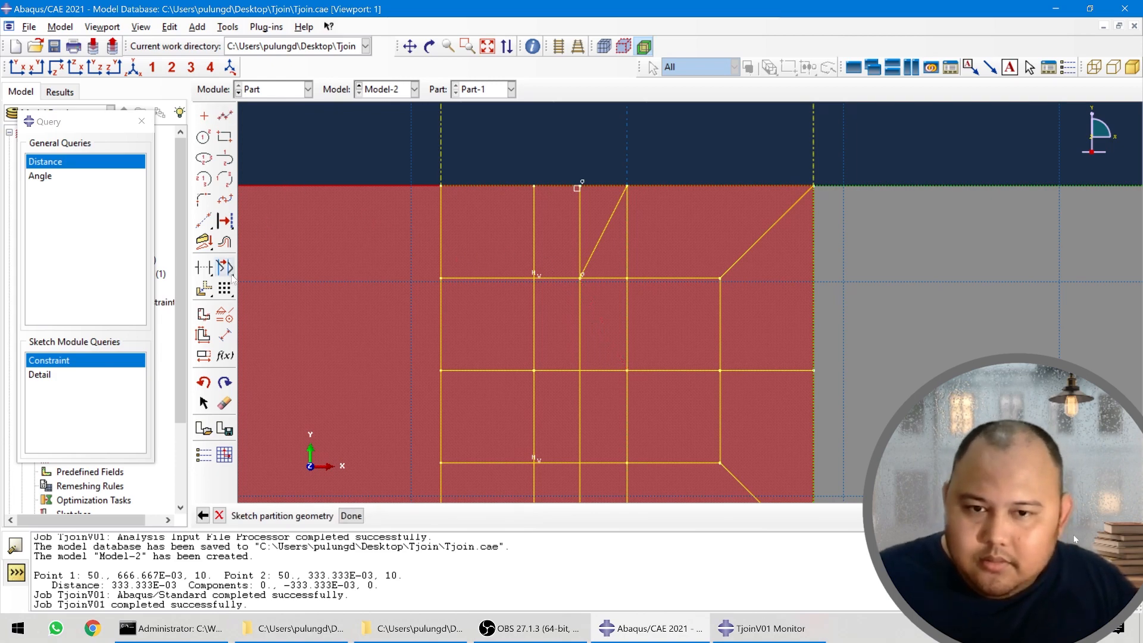
- Trim away the diagonal line in the top row of the partition grid
{"action": "scroll", "coordinate": [482, 203], "scroll_direction": "down", "scroll_amount": 2}
{"action": "scroll", "coordinate": [557, 302], "scroll_direction": "up", "scroll_amount": 3}
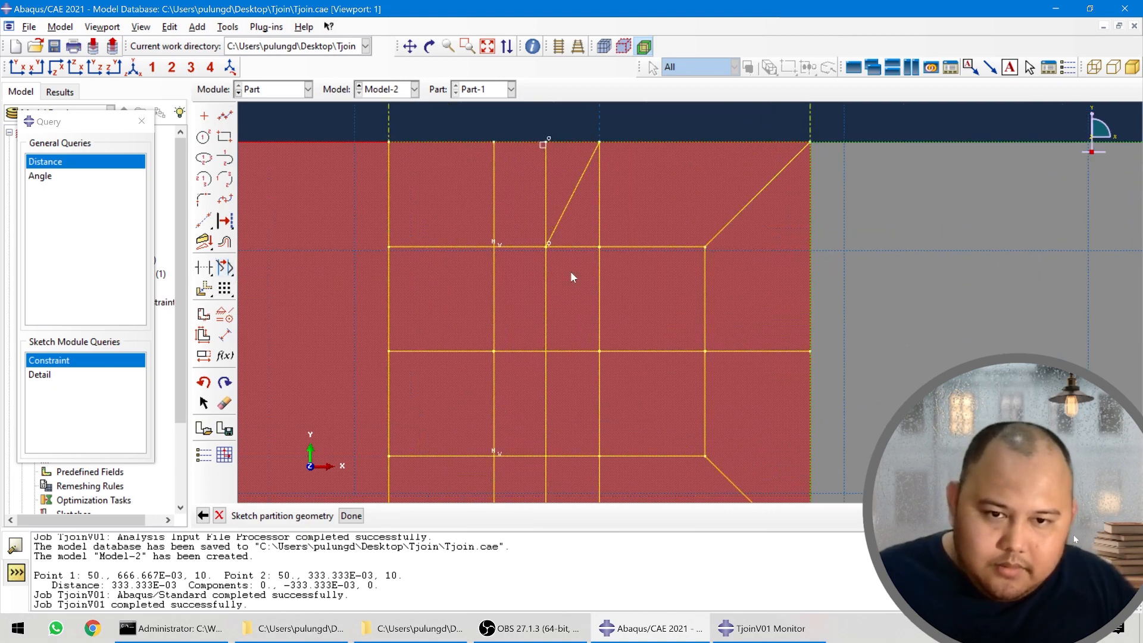
{"action": "scroll", "coordinate": [575, 271], "scroll_direction": "down", "scroll_amount": 2}
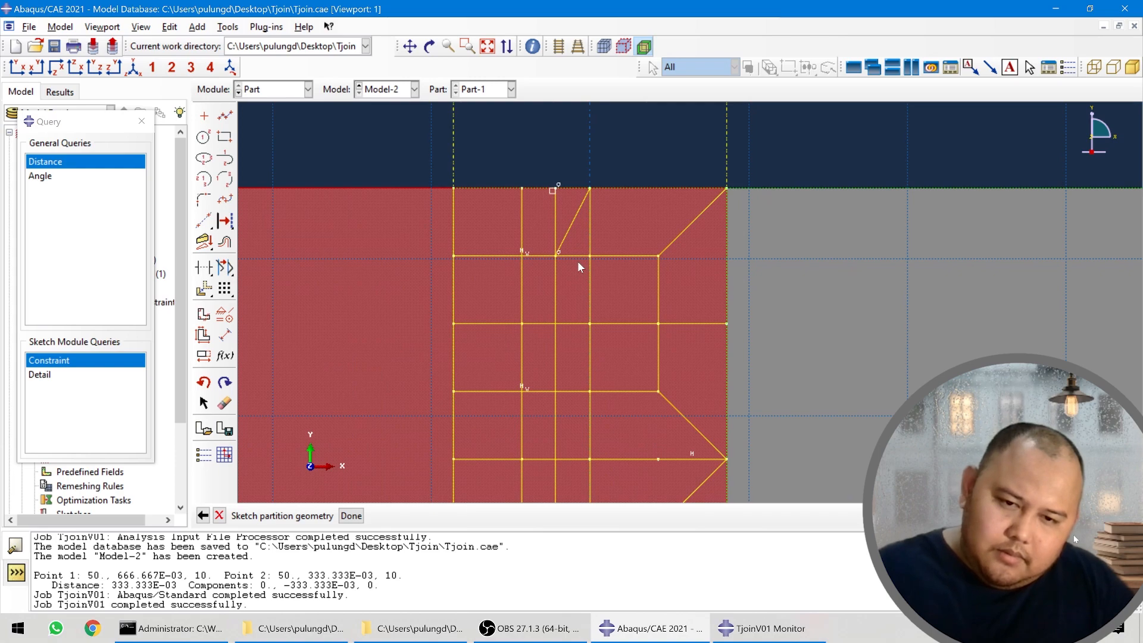
{"action": "scroll", "coordinate": [577, 266], "scroll_direction": "up", "scroll_amount": 1}
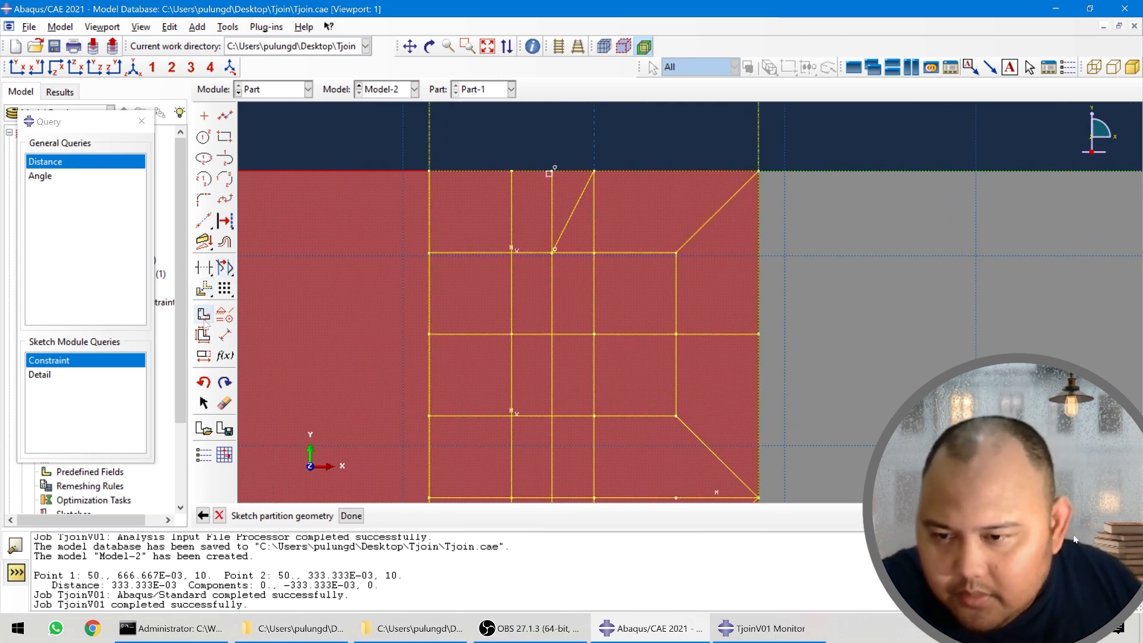
{"action": "scroll", "coordinate": [447, 226], "scroll_direction": "down", "scroll_amount": 1}
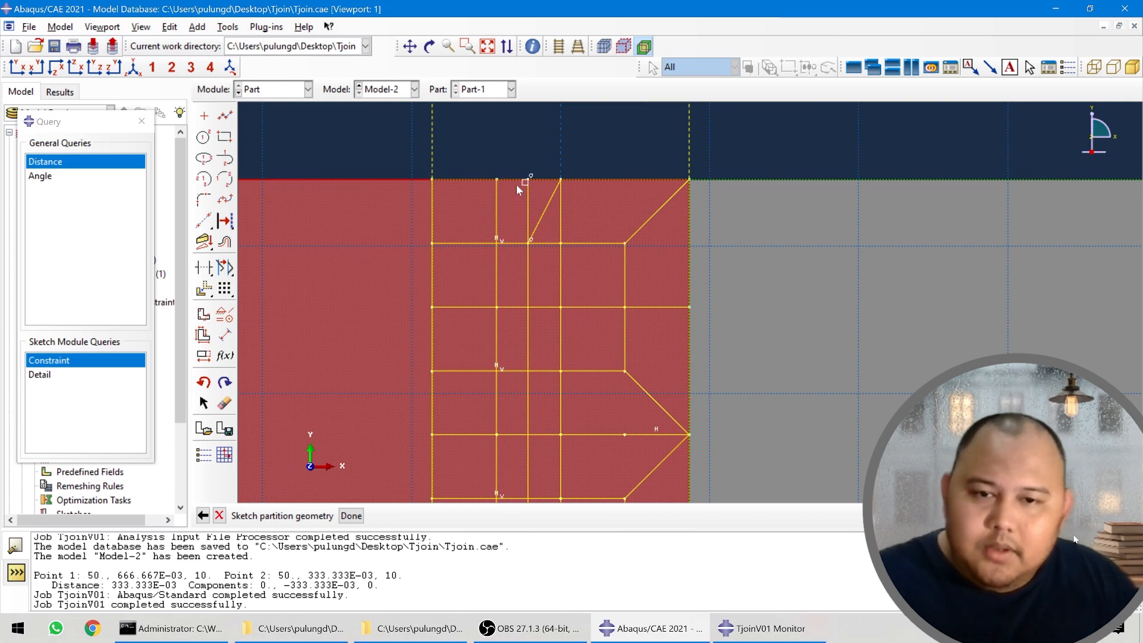
{"action": "left_click", "coordinate": [204, 267]}
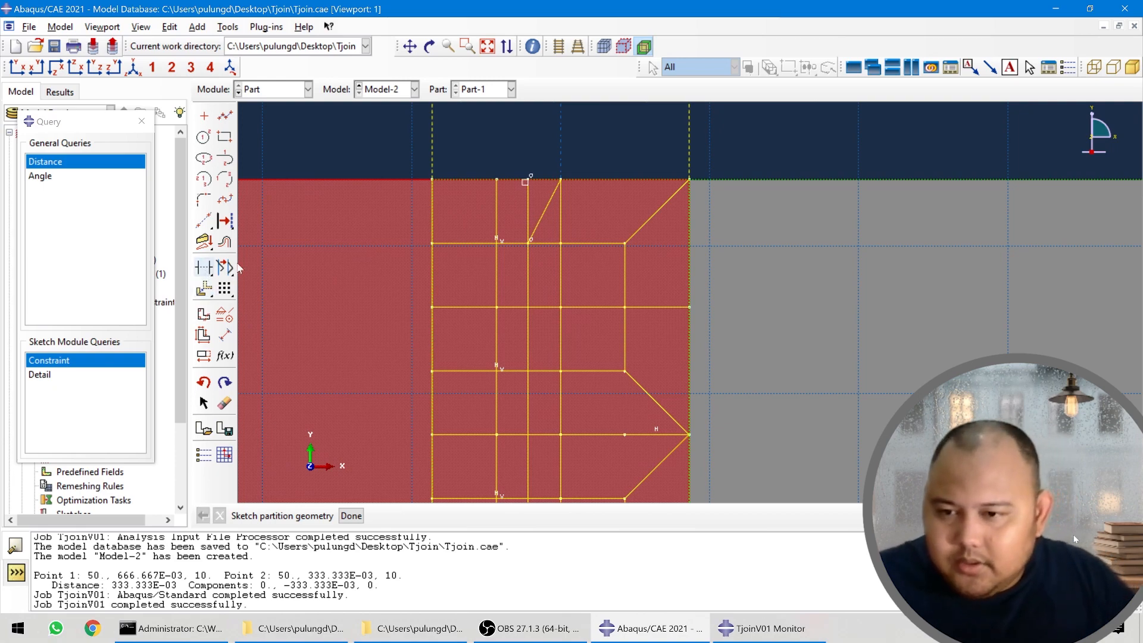
{"action": "left_click", "coordinate": [541, 222]}
- Draw a horizontal line at about y = 0.94 in the grid's top row, joining the first and second inner vertical lines
{"action": "scroll", "coordinate": [526, 162], "scroll_direction": "up", "scroll_amount": 3}
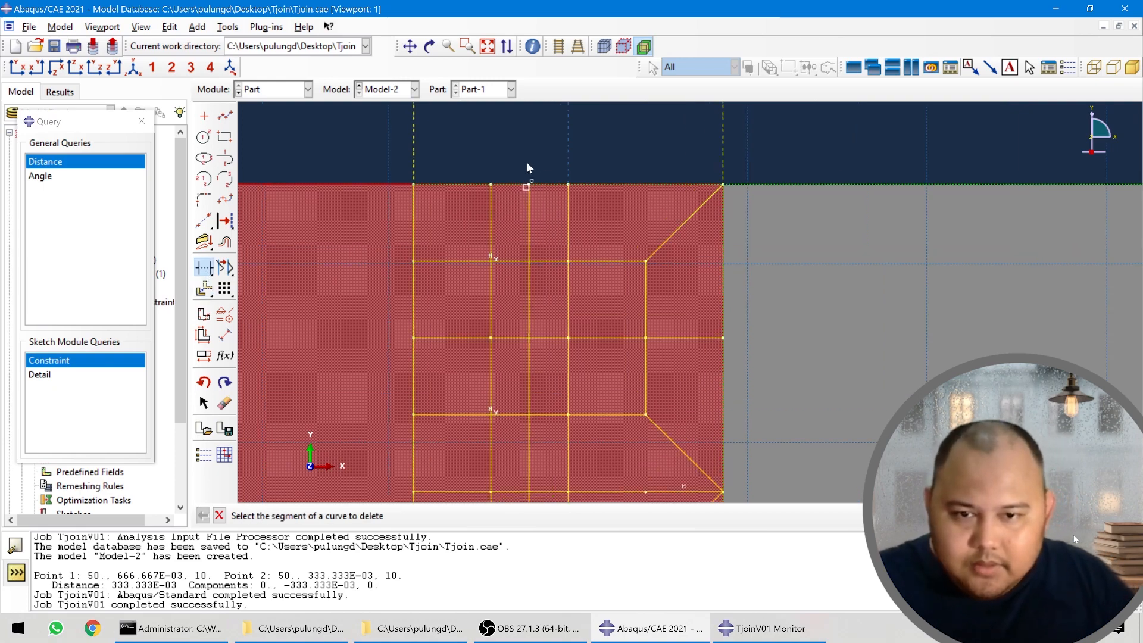
{"action": "left_click", "coordinate": [224, 115]}
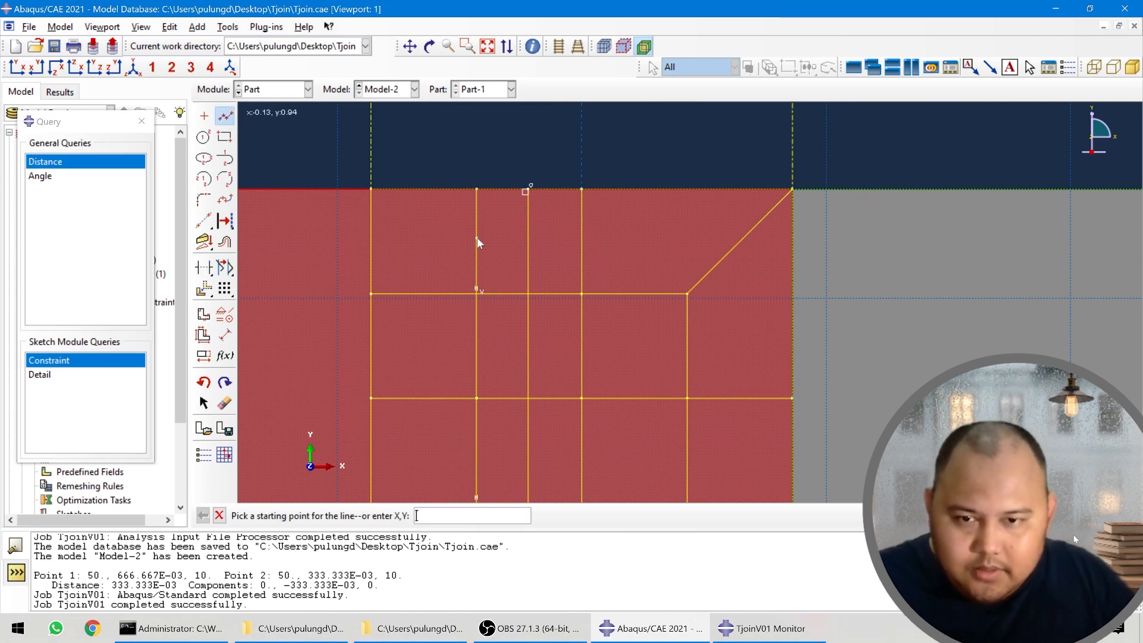
{"action": "left_click", "coordinate": [477, 239]}
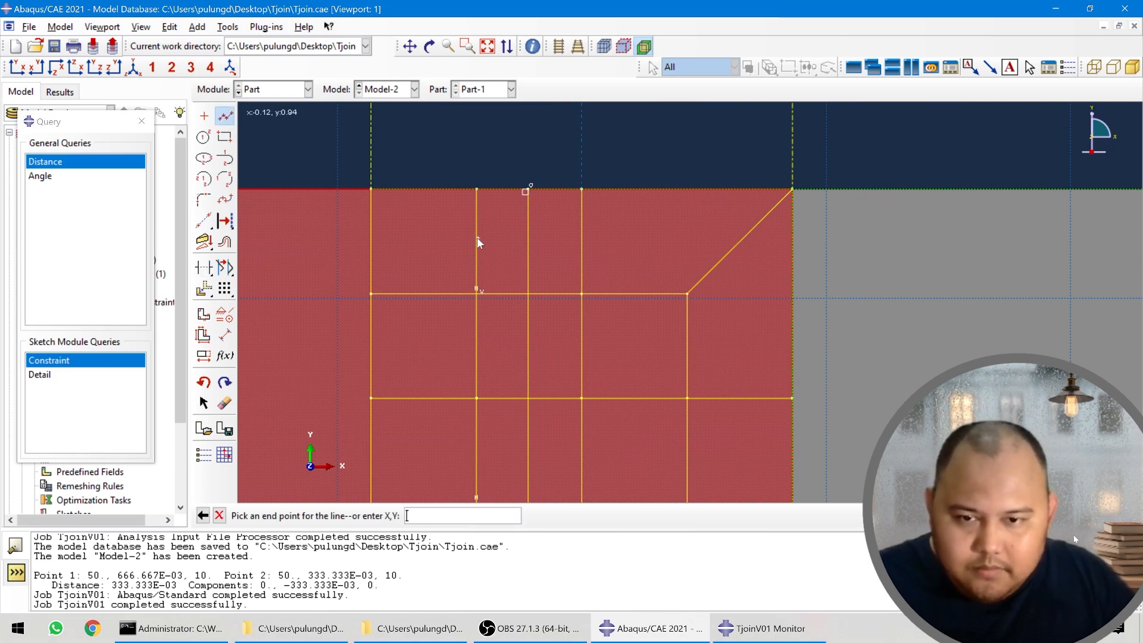
{"action": "left_click", "coordinate": [581, 239]}
{"action": "key", "text": "Escape"}
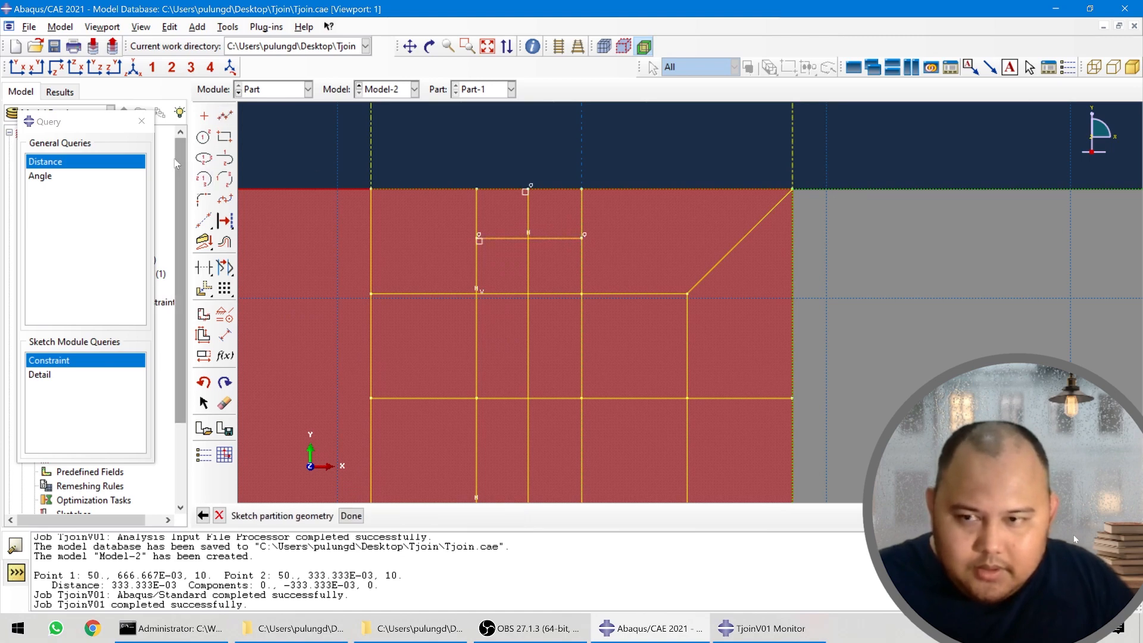
- Try to dimension the distance from the top edge to the new short horizontal line as 0.125/2
{"action": "left_click", "coordinate": [225, 335]}
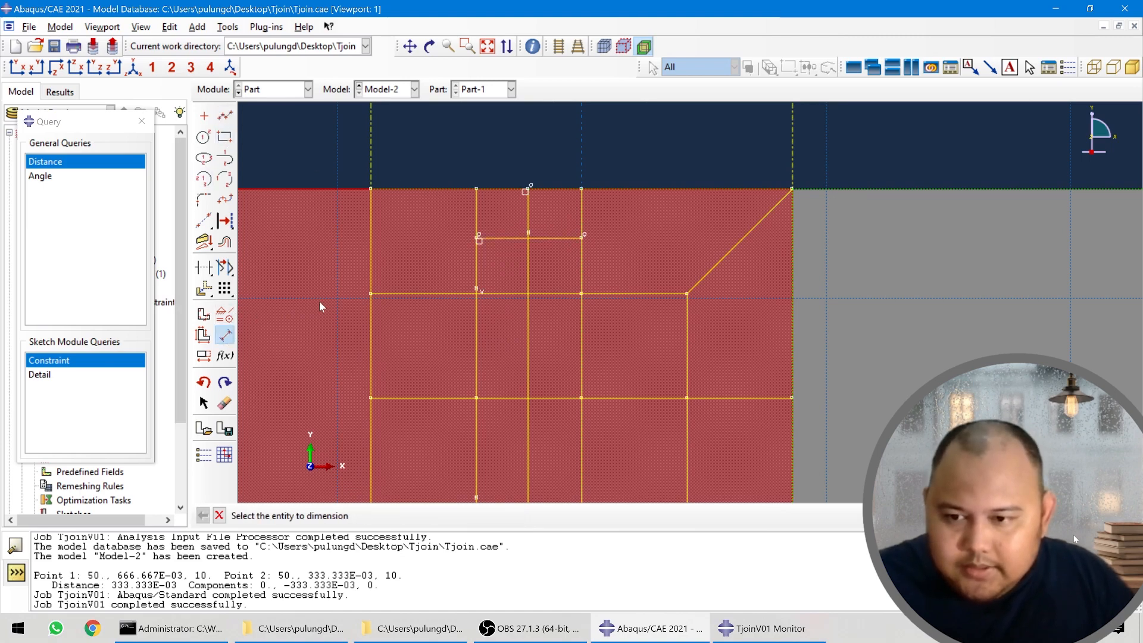
{"action": "left_click", "coordinate": [497, 238]}
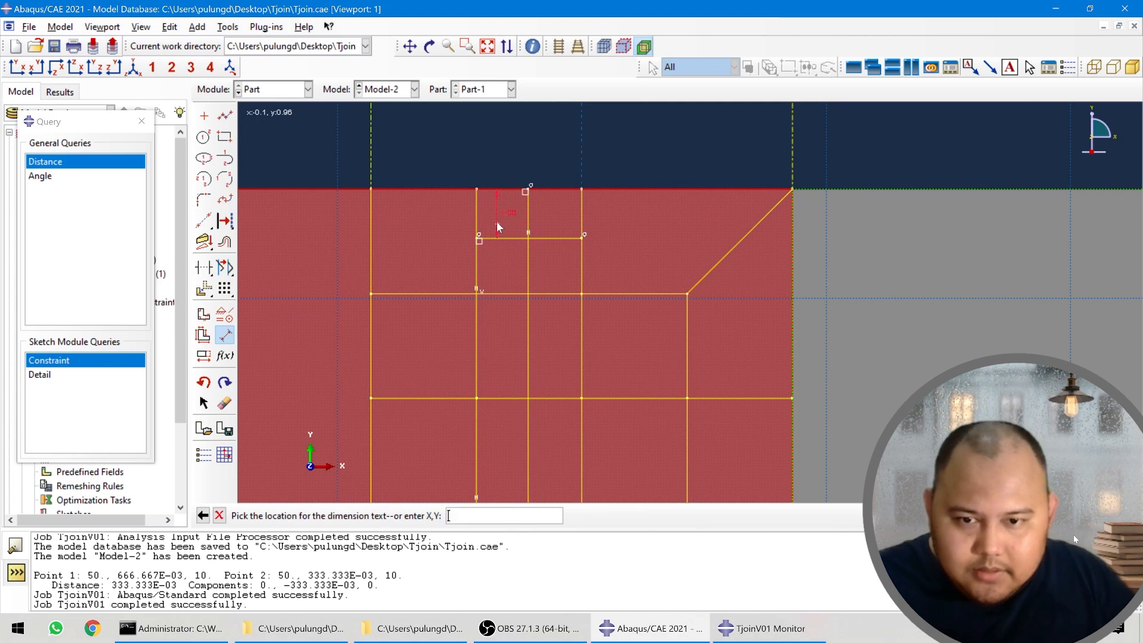
{"action": "left_click", "coordinate": [302, 241]}
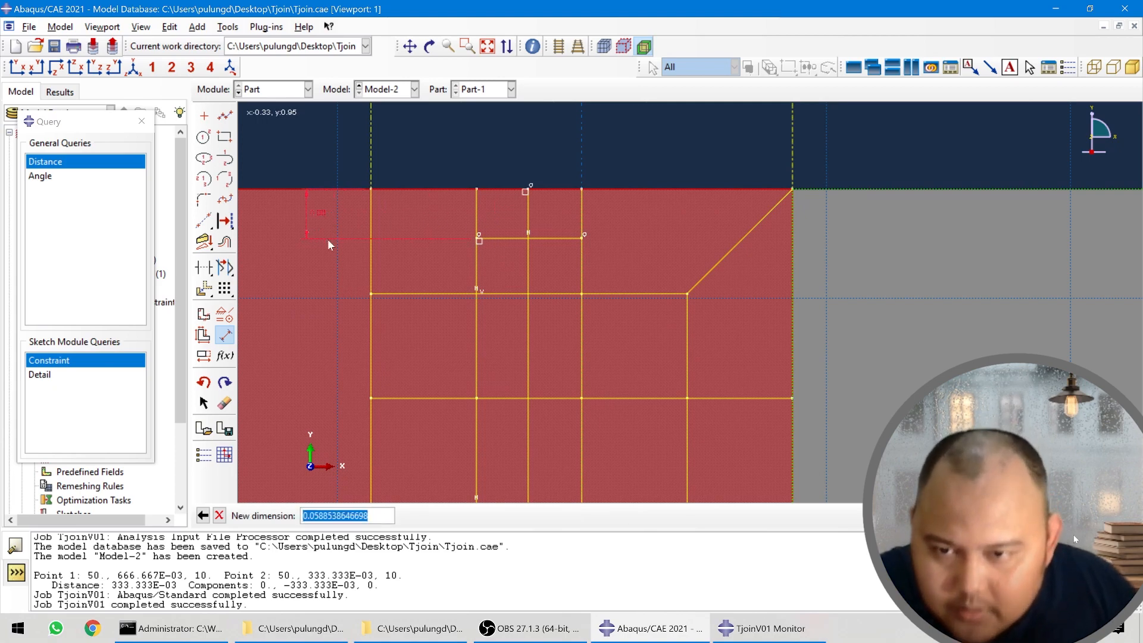
{"action": "type", "text": "0.1"}
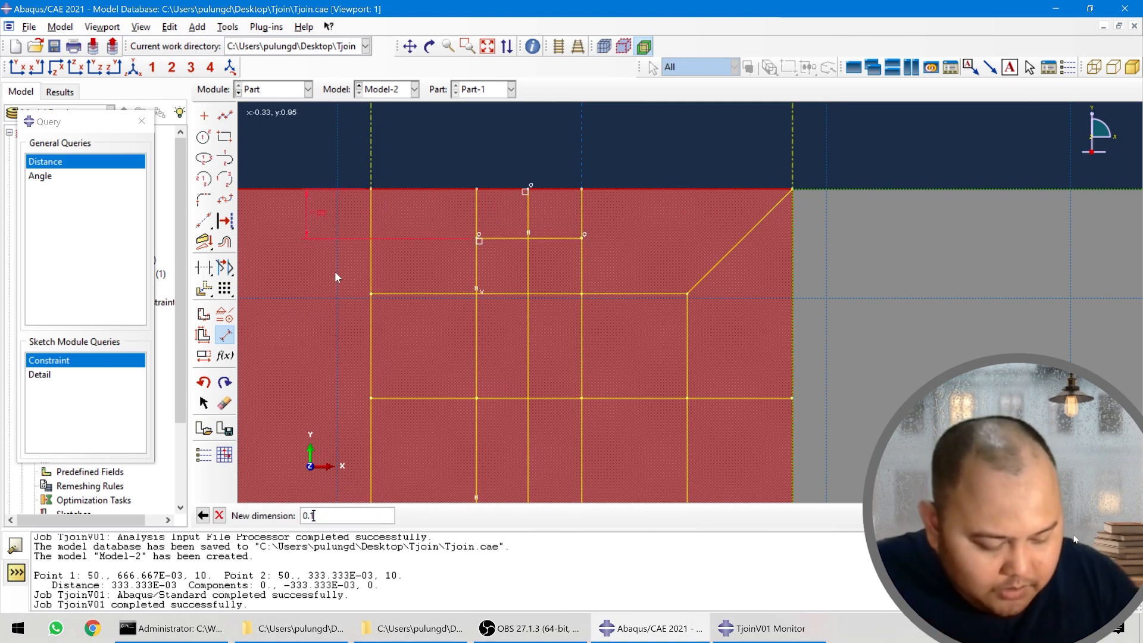
{"action": "type", "text": "25/2"}
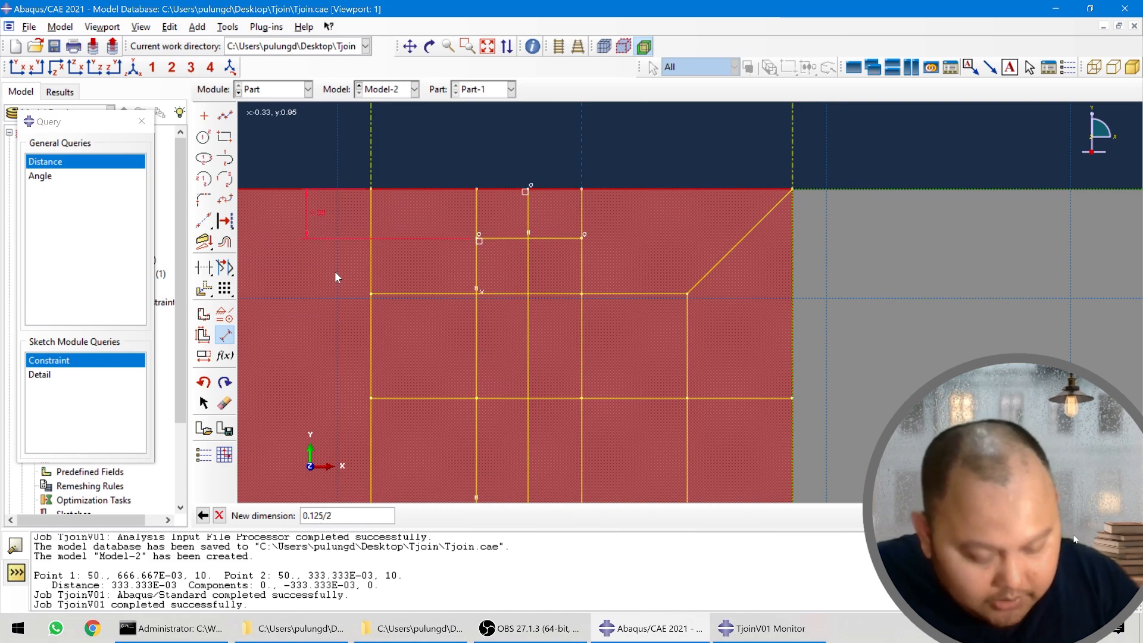
{"action": "key", "text": "Return"}
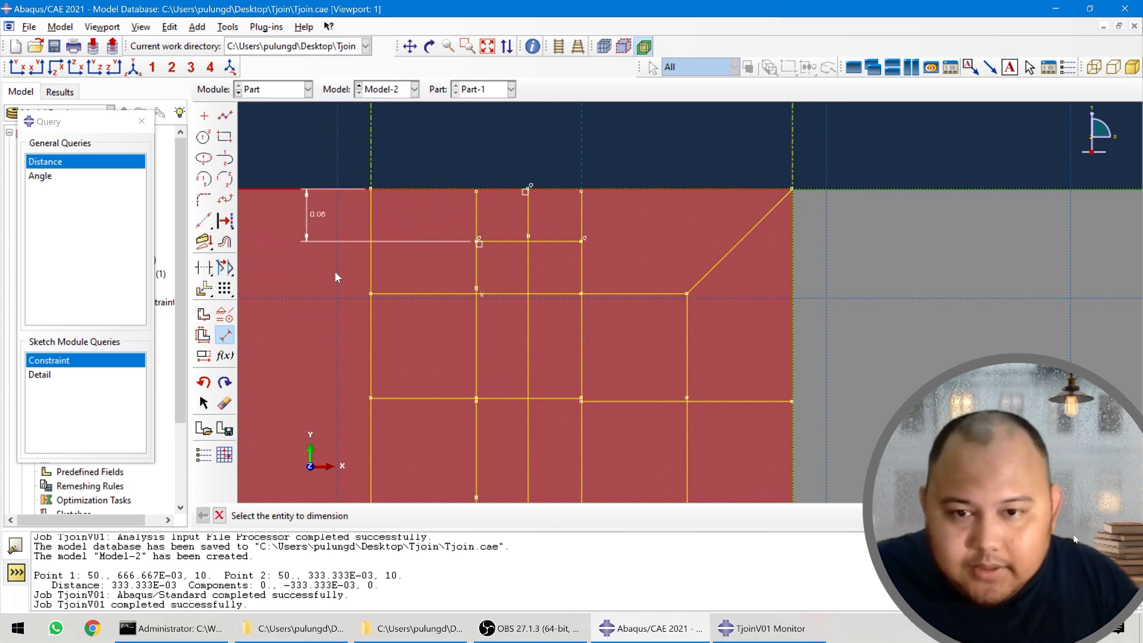
{"action": "key", "text": "Escape"}
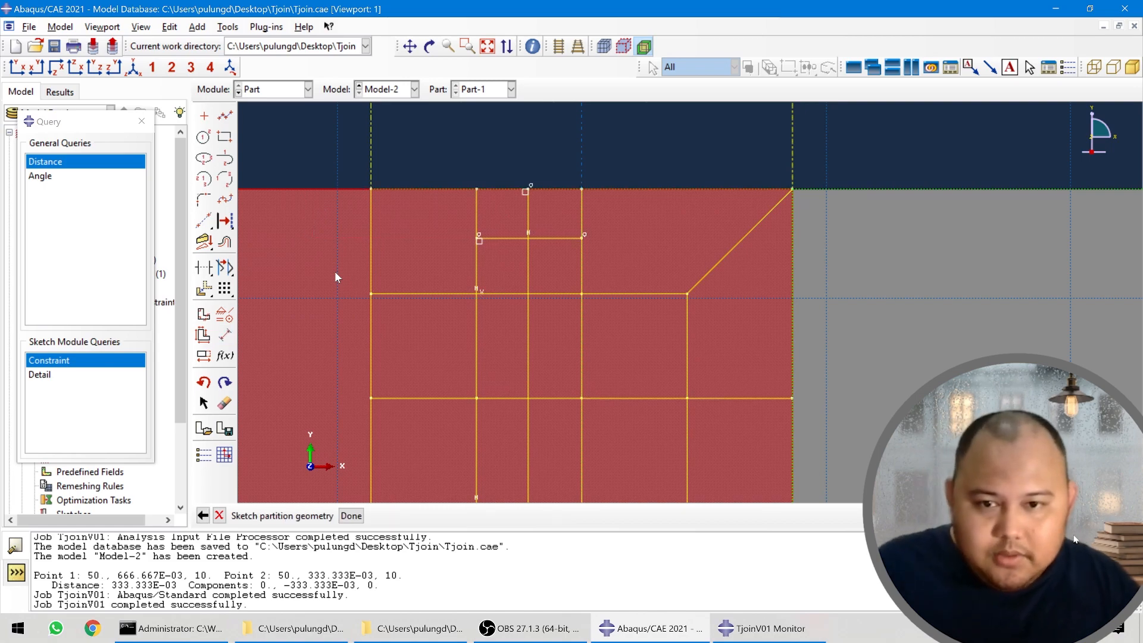
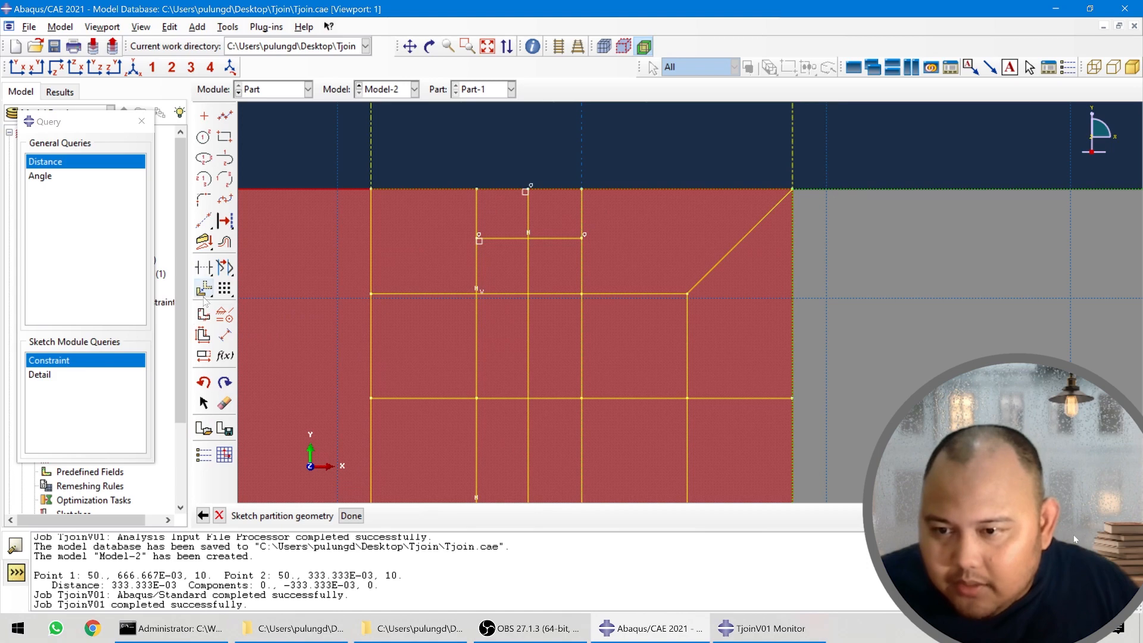
- Apply fixed constraints to the top ends of the first inner, middle and second inner vertical lines
{"action": "left_click", "coordinate": [211, 316]}
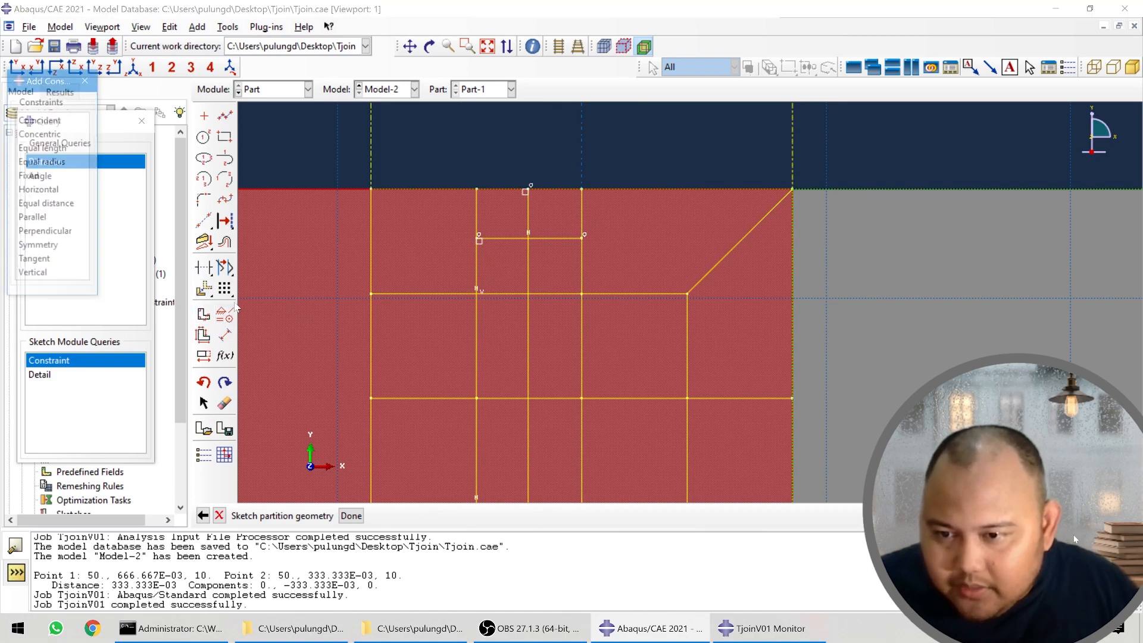
{"action": "left_click", "coordinate": [39, 178]}
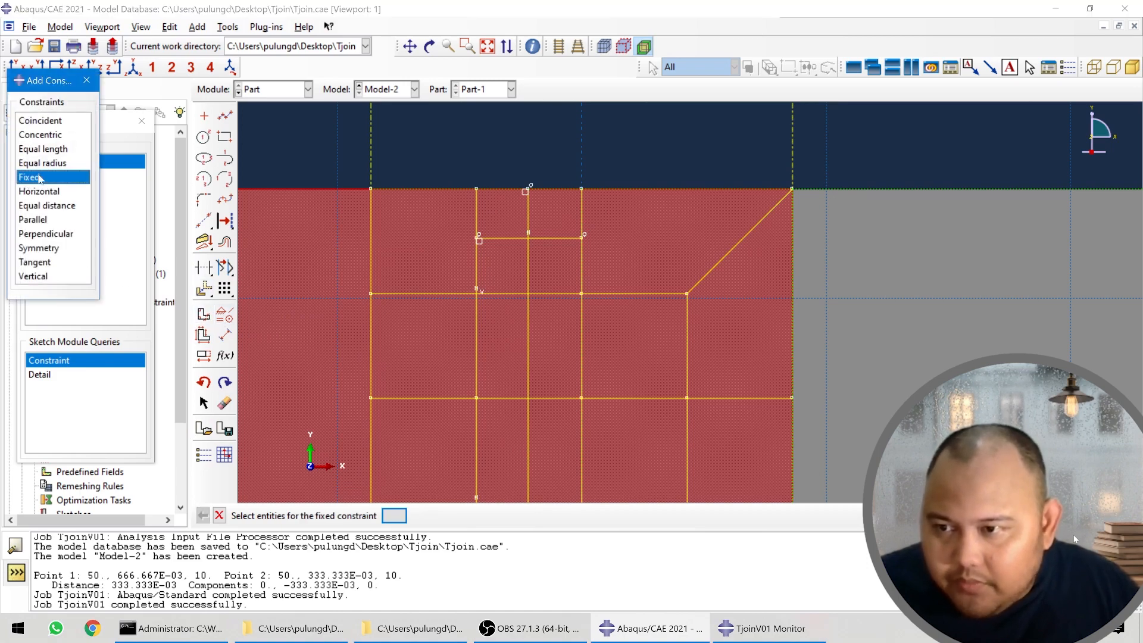
{"action": "left_click", "coordinate": [475, 190]}
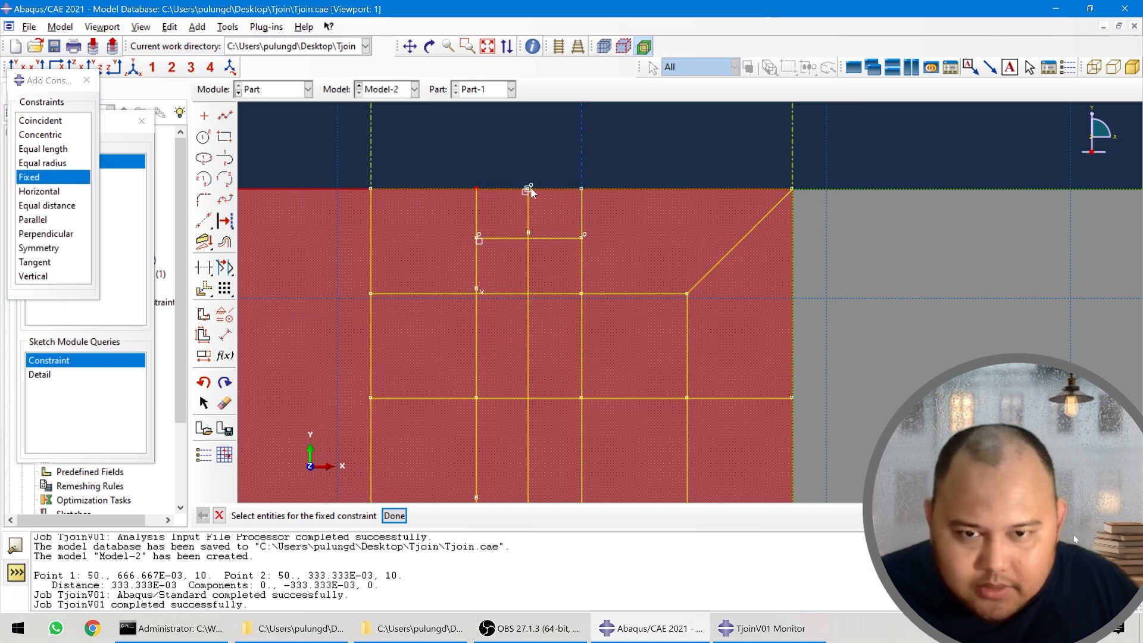
{"action": "left_click", "coordinate": [477, 190]}
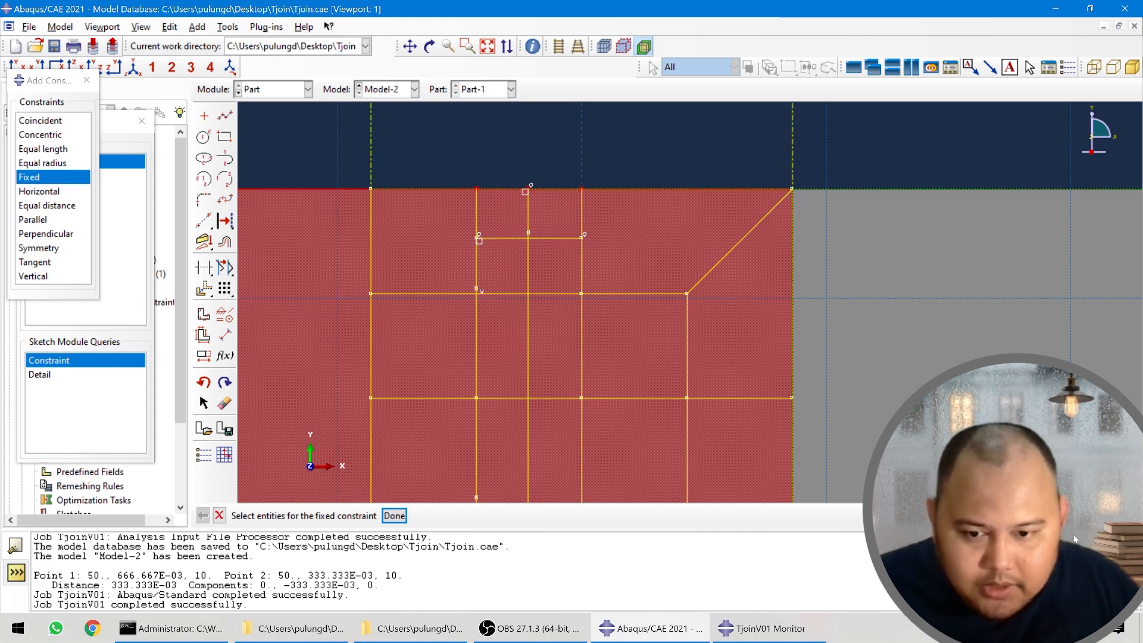
{"action": "left_click", "coordinate": [394, 515]}
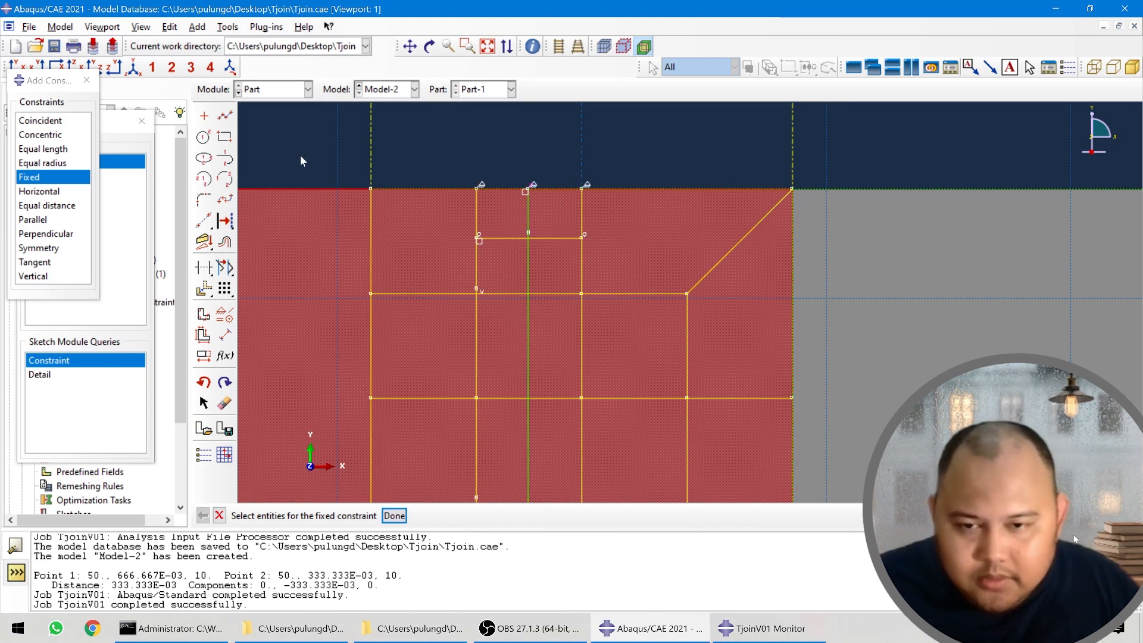
- Try to dimension the distance from the short horizontal line to the first horizontal grid line as 0.125/2, and undo it
{"action": "left_click", "coordinate": [225, 335]}
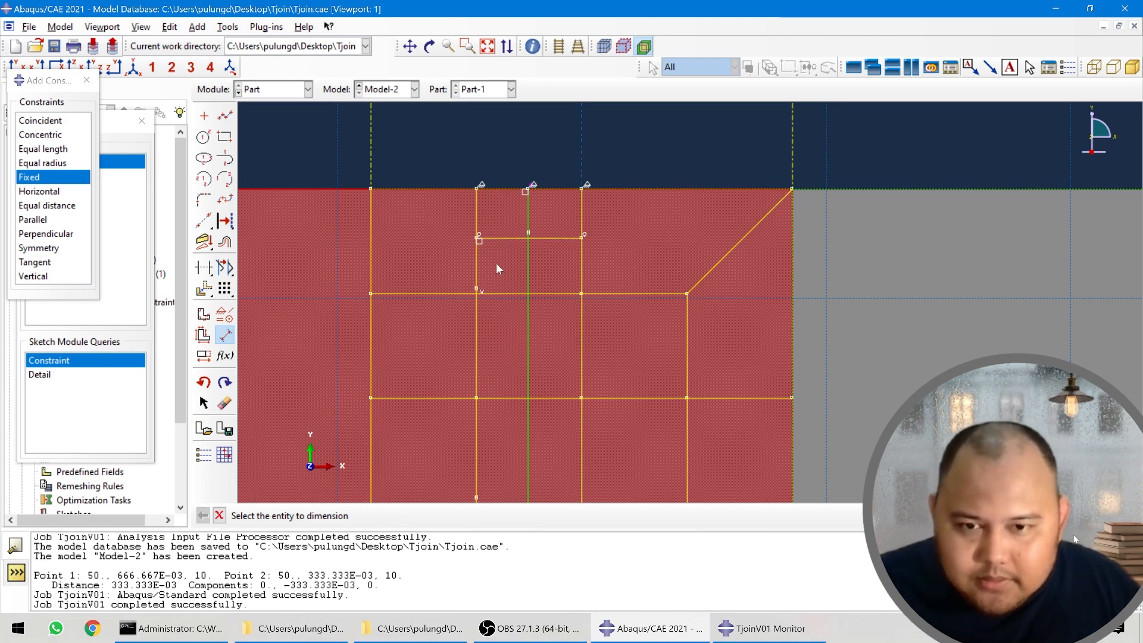
{"action": "left_click", "coordinate": [502, 239]}
{"action": "left_click", "coordinate": [496, 287]}
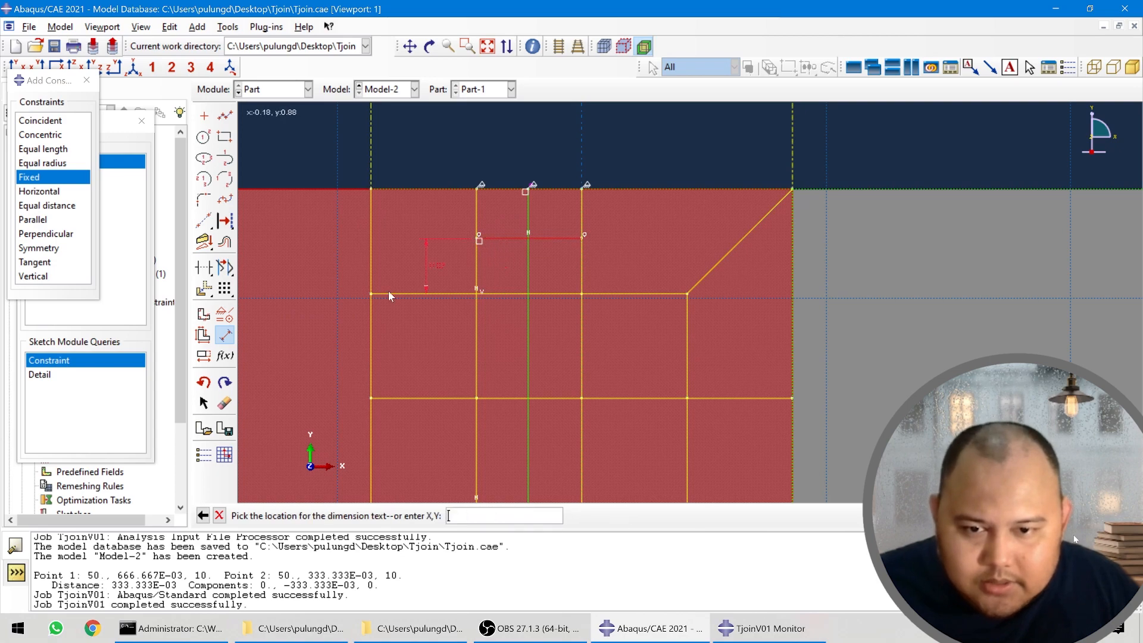
{"action": "left_click", "coordinate": [319, 294]}
{"action": "type", "text": "0"}
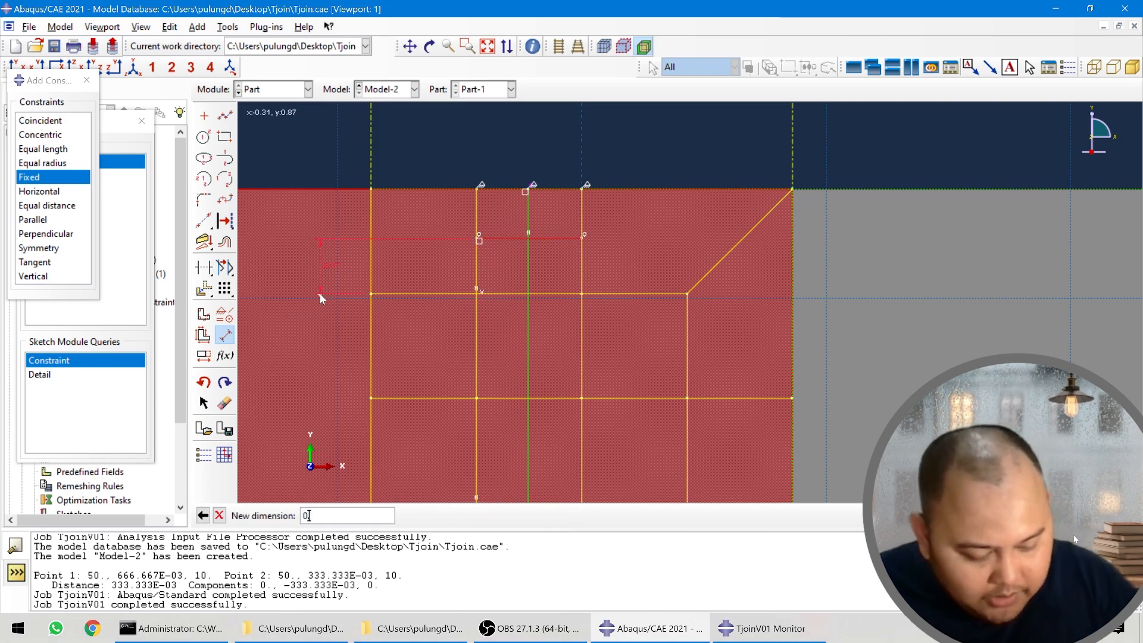
{"action": "type", "text": ".125/2"}
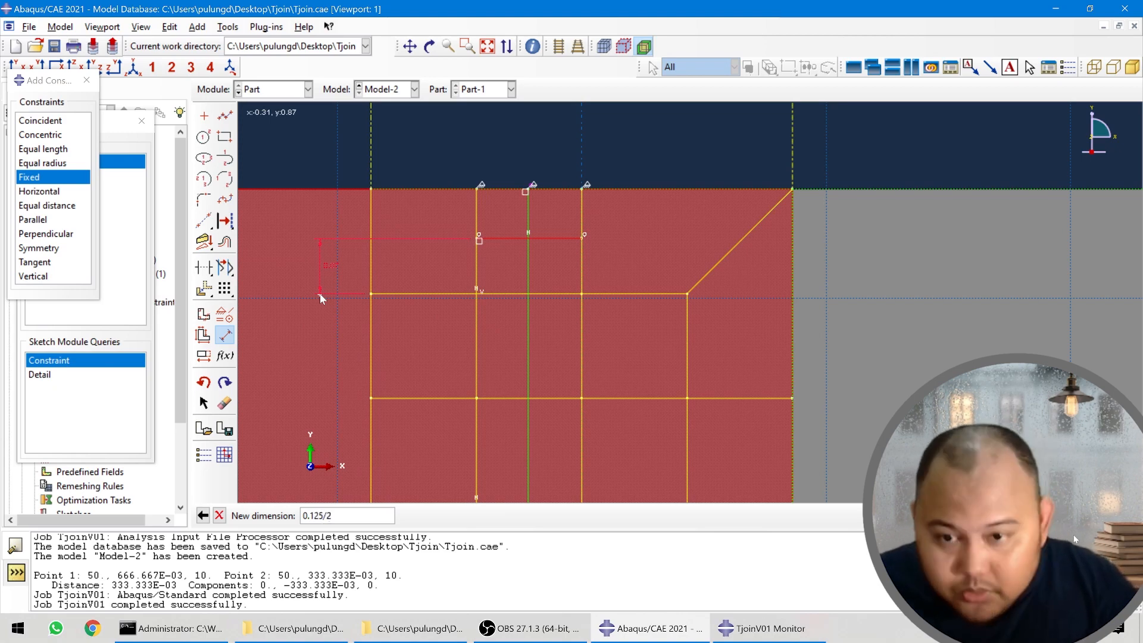
{"action": "key", "text": "Return"}
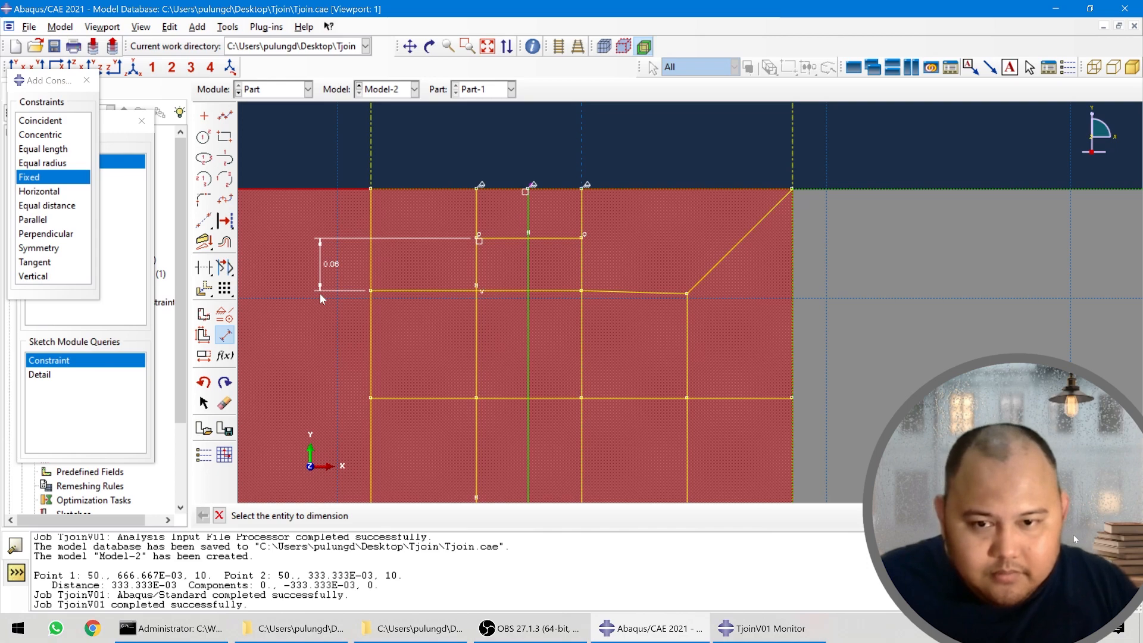
{"action": "key", "text": "ctrl+z"}
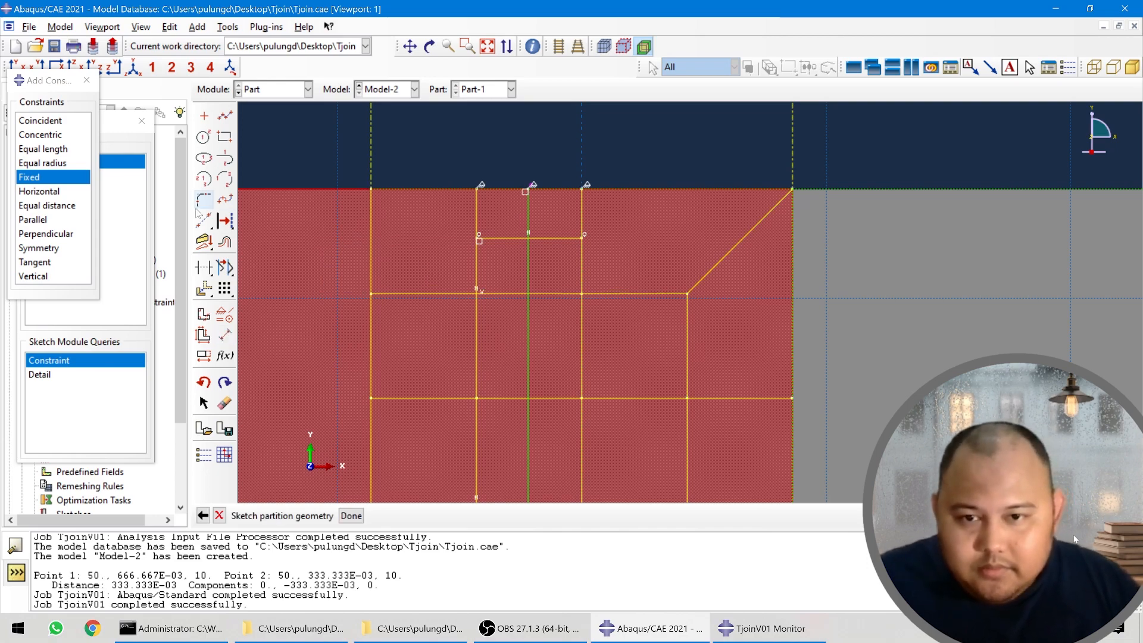
- Dimension the distance from the top edge to the short horizontal line as 0.125/2
{"action": "left_click", "coordinate": [227, 335]}
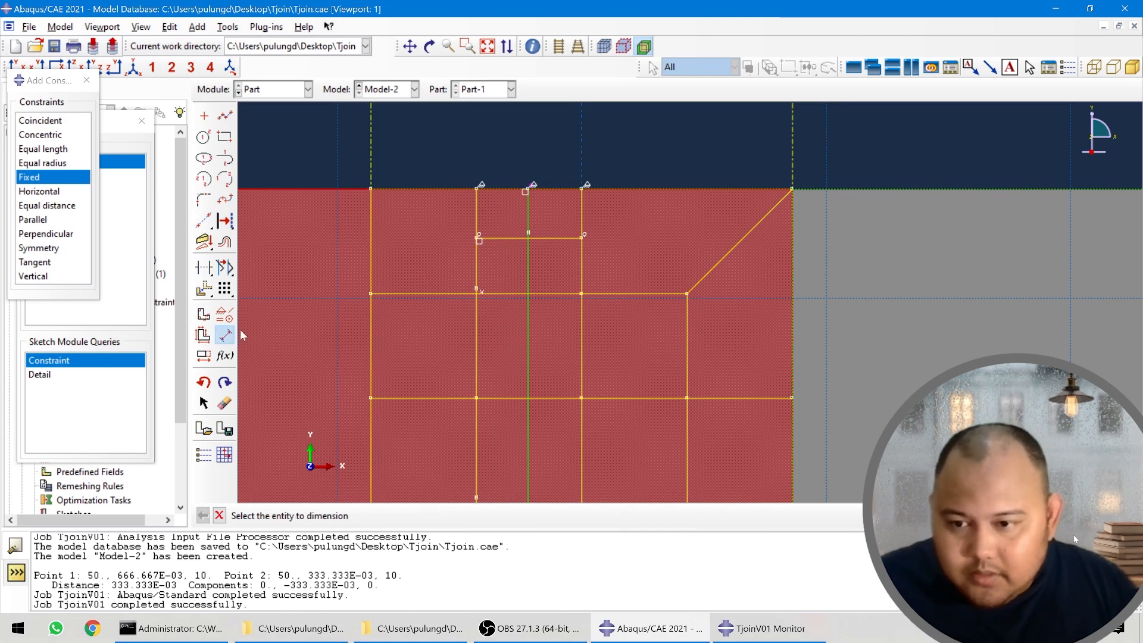
{"action": "left_click", "coordinate": [501, 186]}
{"action": "left_click", "coordinate": [496, 236]}
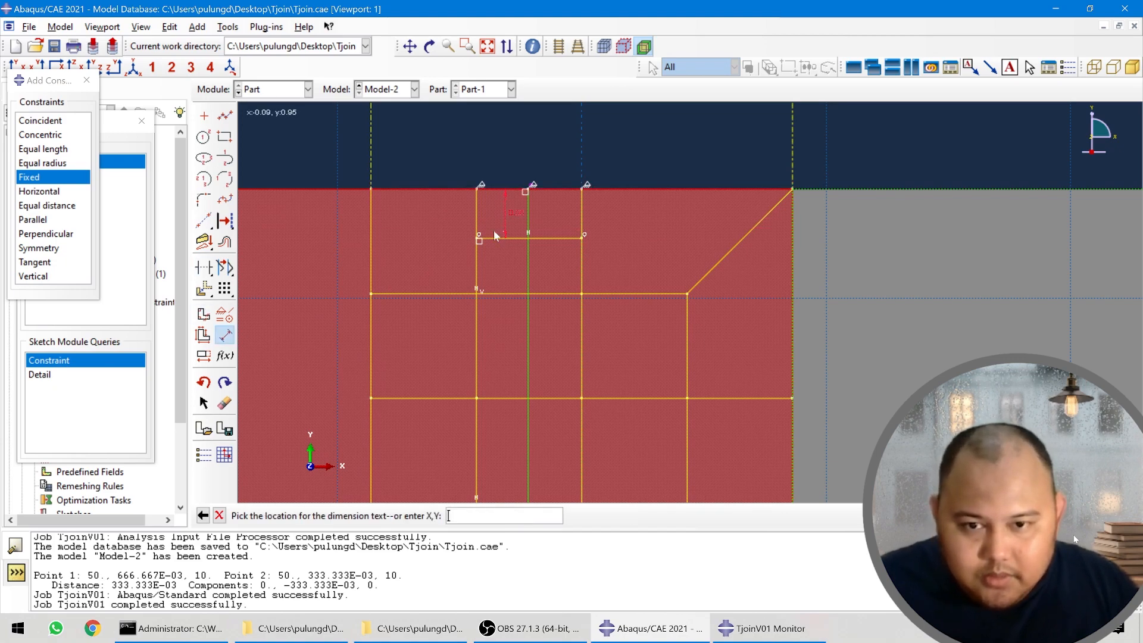
{"action": "left_click", "coordinate": [305, 243]}
{"action": "type", "text": "0.1"}
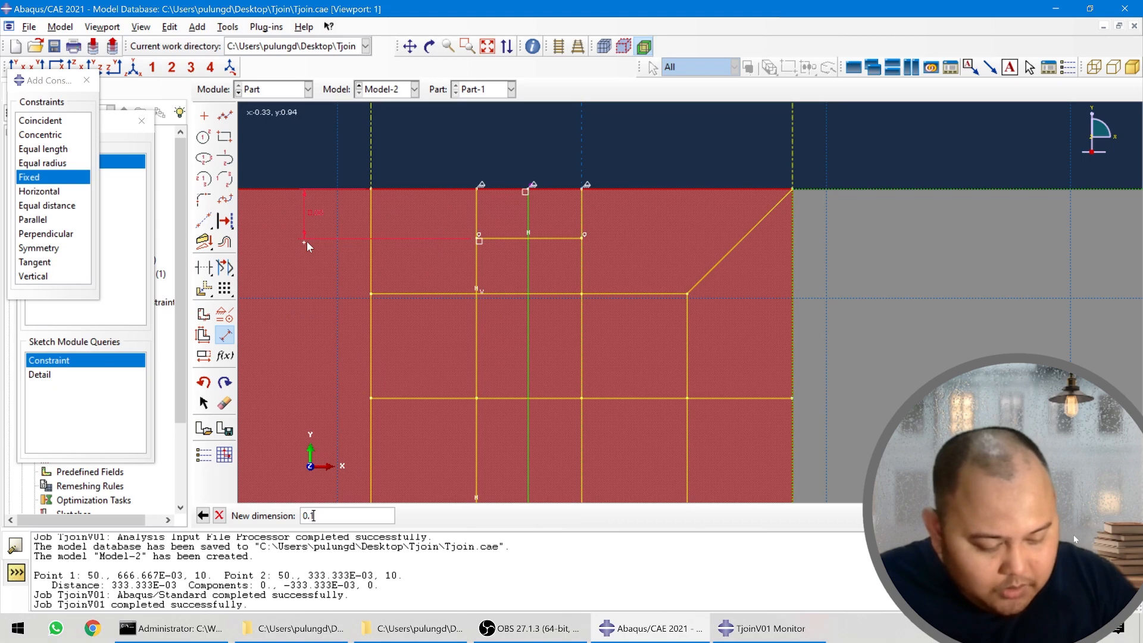
{"action": "type", "text": "25/2"}
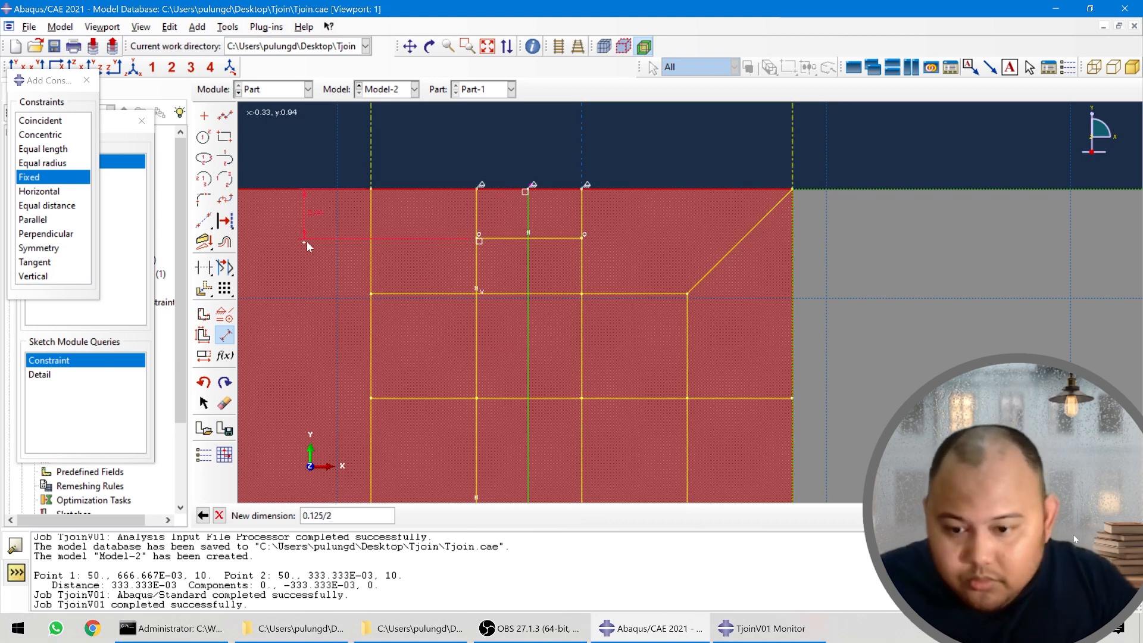
{"action": "key", "text": "Return"}
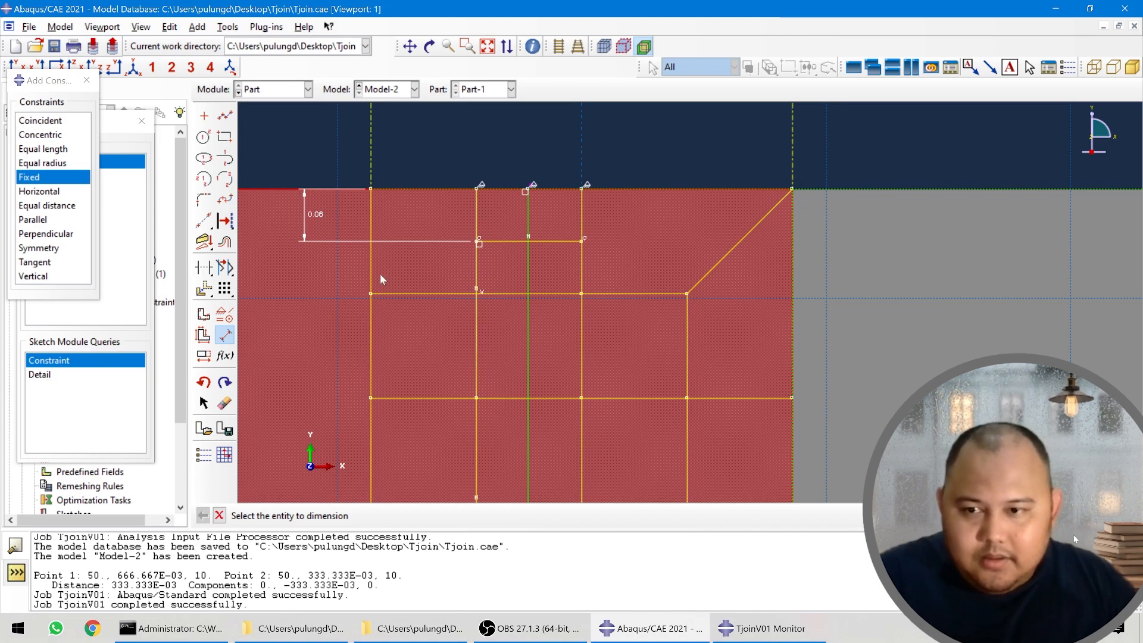
- Try to dimension the distance between the first inner vertical line and the middle vertical line as 0.125/2
{"action": "left_click", "coordinate": [477, 266]}
{"action": "left_click", "coordinate": [528, 272]}
{"action": "left_click", "coordinate": [506, 141]}
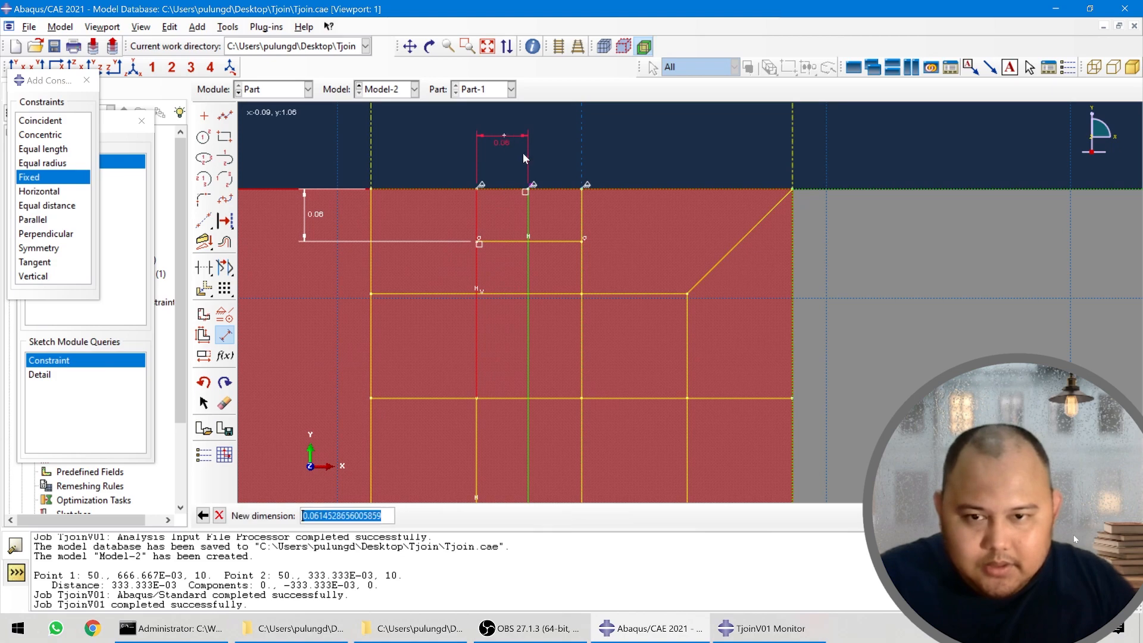
{"action": "type", "text": "0"}
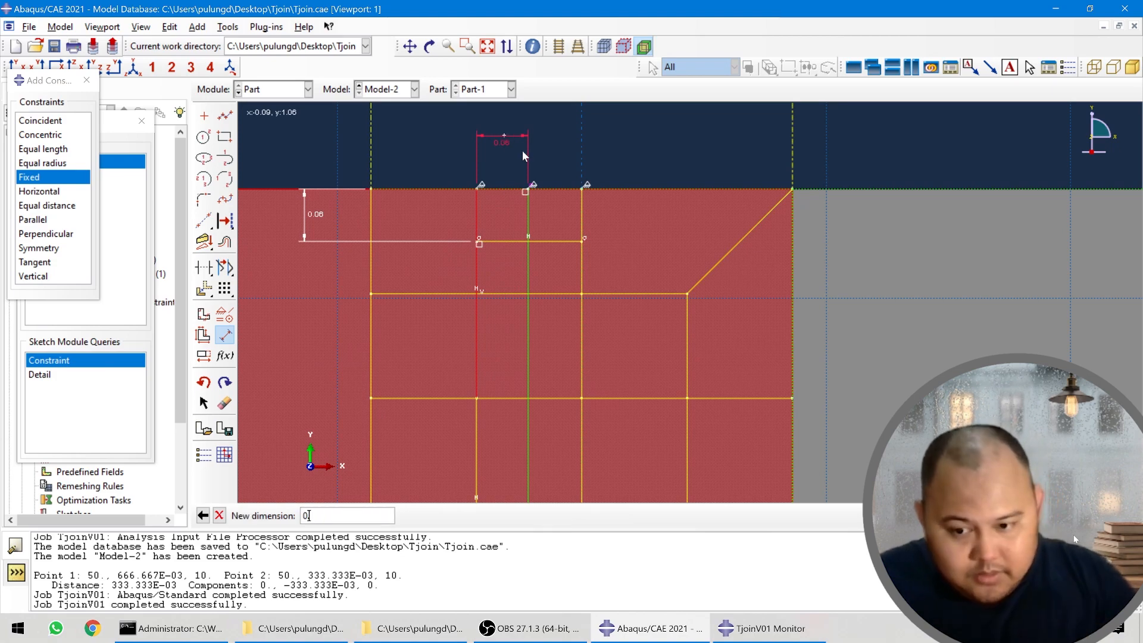
{"action": "type", "text": ".125/2"}
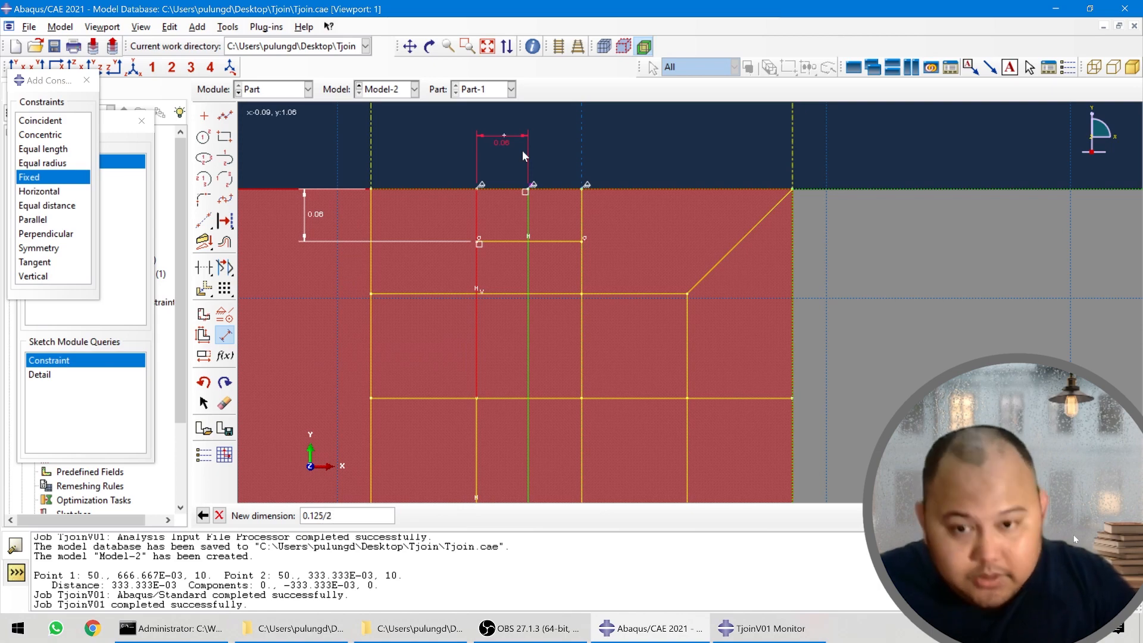
{"action": "key", "text": "Return"}
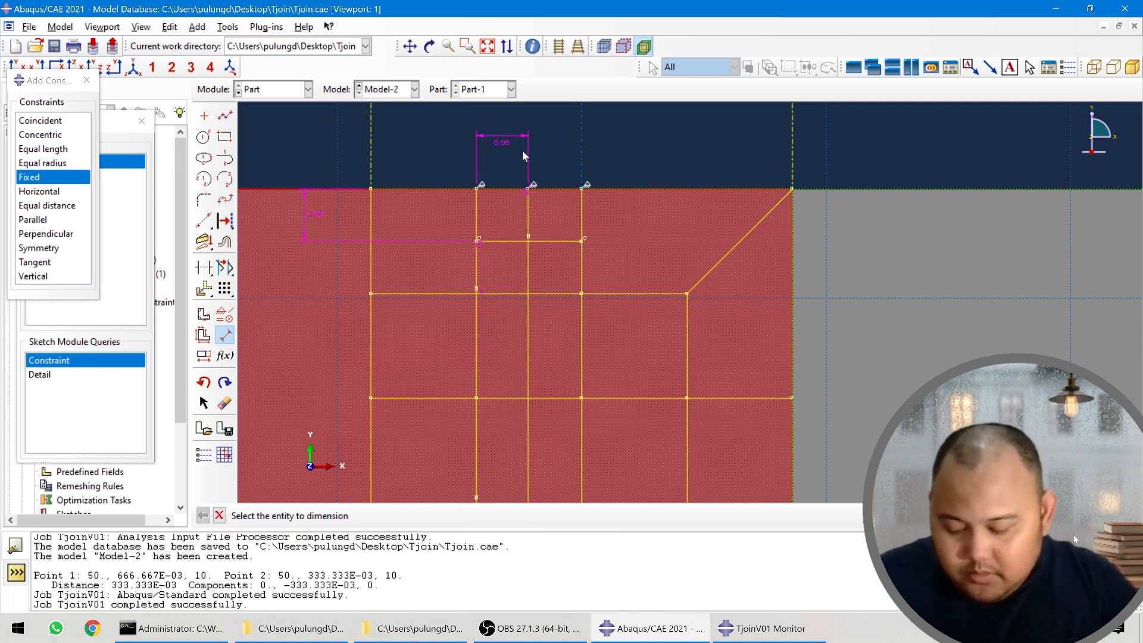
{"action": "key", "text": "Escape"}
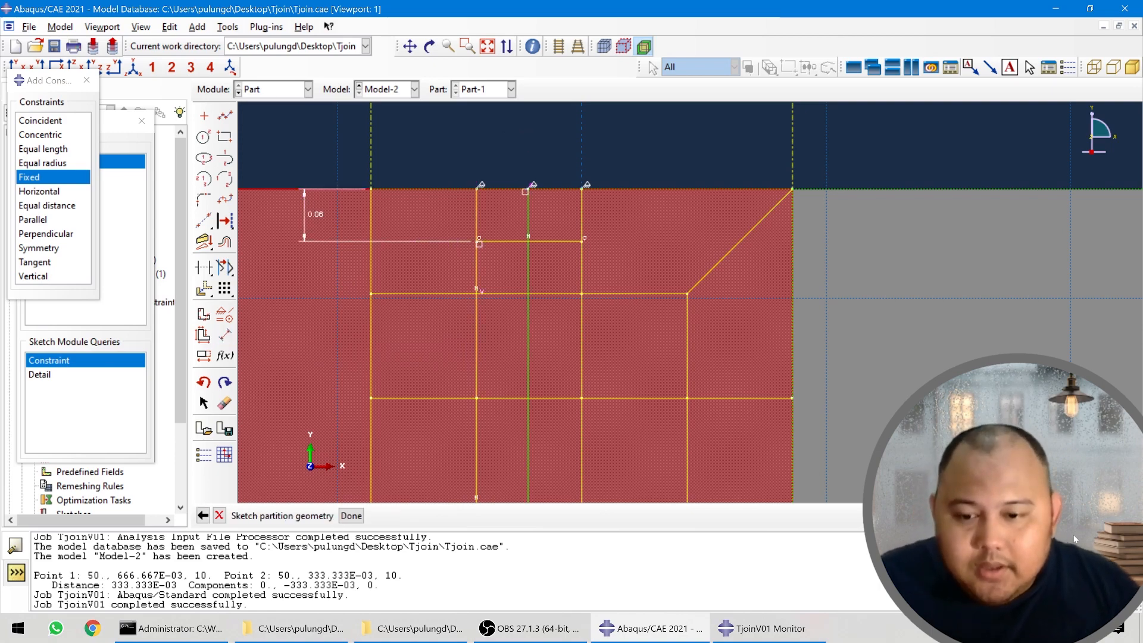
{"action": "scroll", "coordinate": [574, 203], "scroll_direction": "down", "scroll_amount": 3}
{"action": "scroll", "coordinate": [381, 152], "scroll_direction": "down", "scroll_amount": 2}
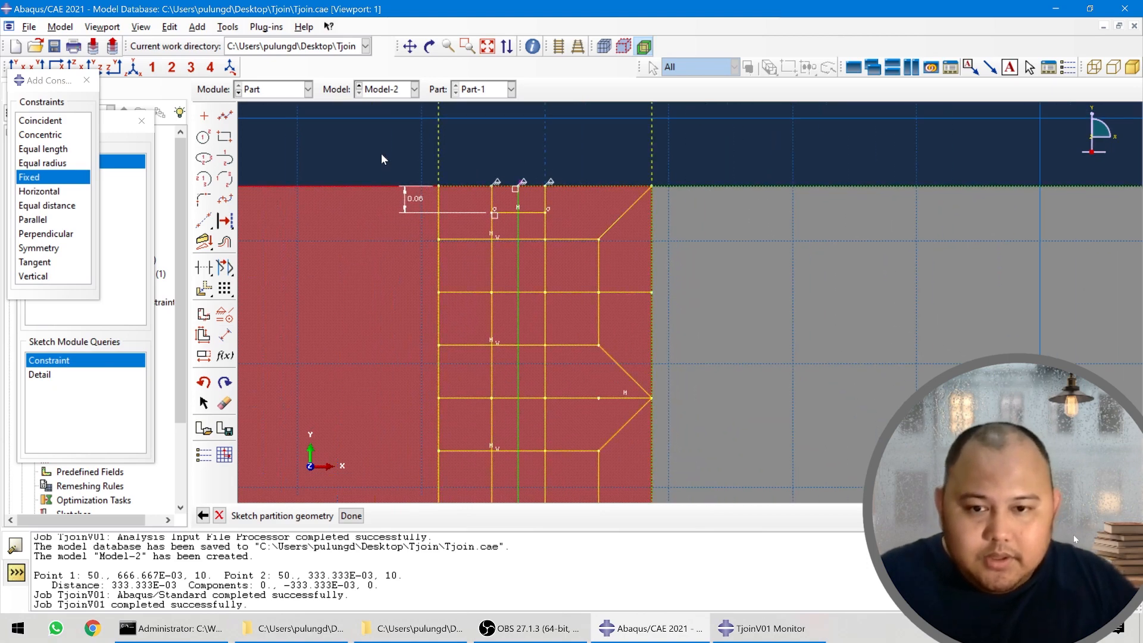
{"action": "left_click", "coordinate": [225, 403]}
{"action": "mouse_move", "coordinate": [446, 261]}
{"action": "left_mouse_down"}
{"action": "mouse_move", "coordinate": [501, 286]}
{"action": "mouse_move", "coordinate": [524, 335]}
{"action": "left_mouse_up"}
{"action": "middle_click", "coordinate": [524, 334]}
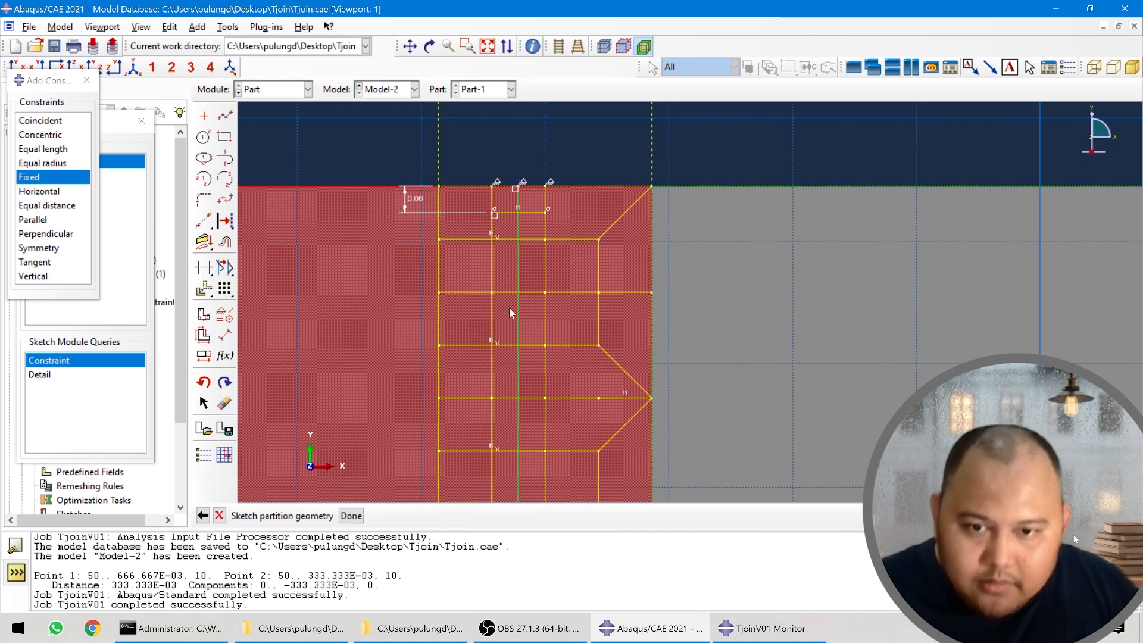
- Trim away the grid segments surrounding the subdivided top cell, from the outer vertical line to the second inner vertical line
{"action": "left_click", "coordinate": [203, 267]}
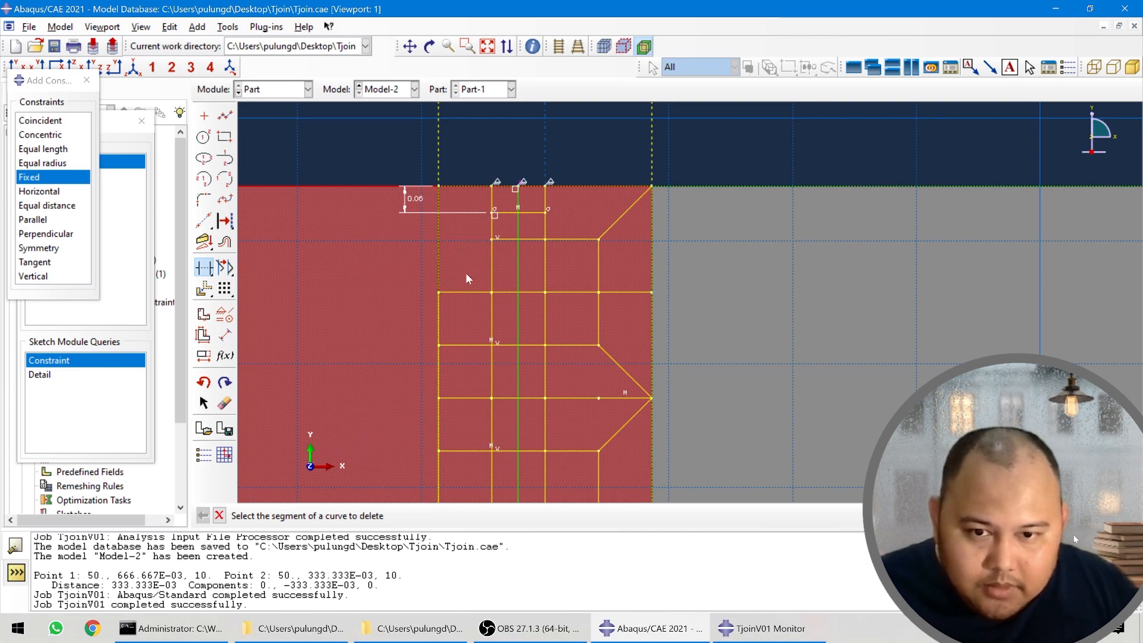
{"action": "left_click", "coordinate": [489, 275]}
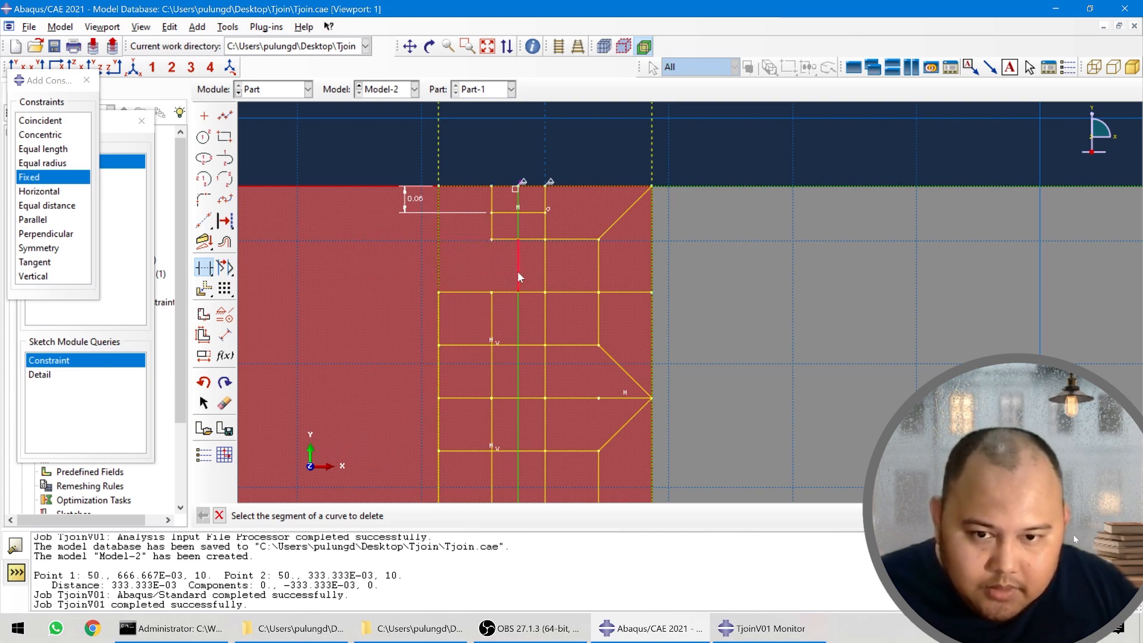
{"action": "left_click", "coordinate": [516, 270]}
{"action": "left_click", "coordinate": [500, 293]}
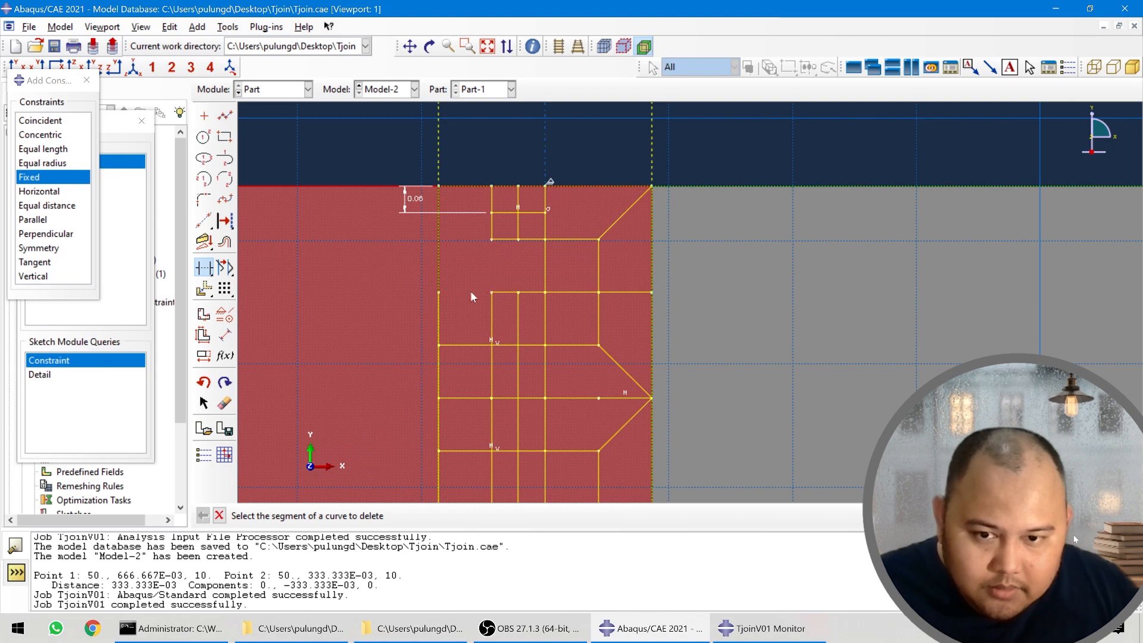
{"action": "left_click", "coordinate": [471, 292]}
{"action": "left_click", "coordinate": [516, 301]}
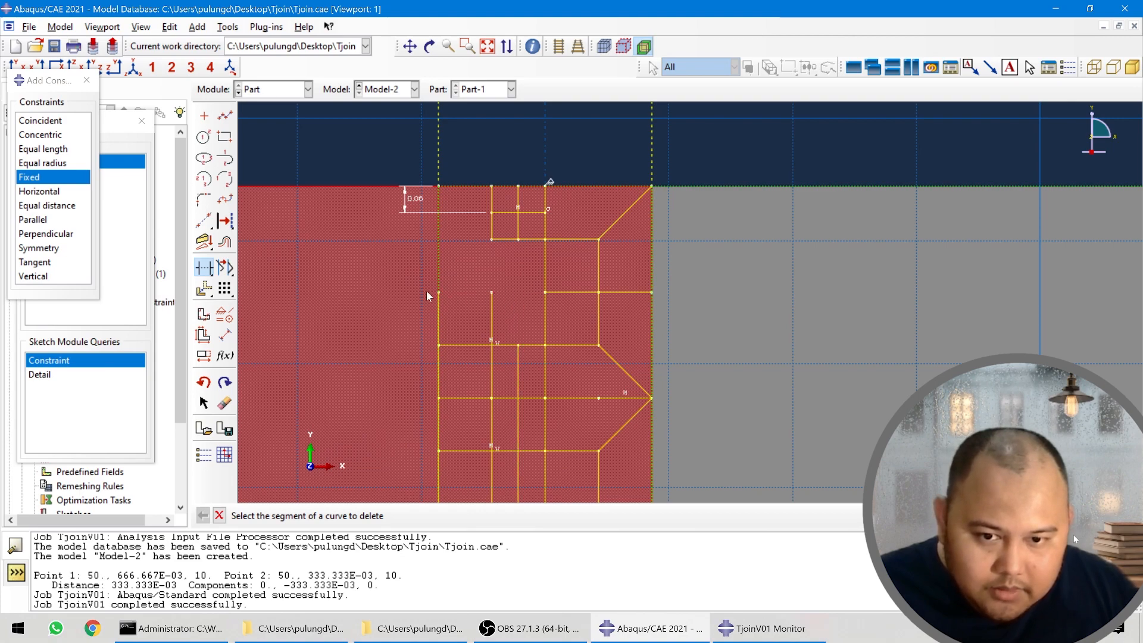
- Delete all remaining grid lines below the subdivided top cell, between the outer and second inner vertical lines, down to the bottom edge
{"action": "scroll", "coordinate": [381, 271], "scroll_direction": "down", "scroll_amount": 2}
{"action": "left_click", "coordinate": [225, 403]}
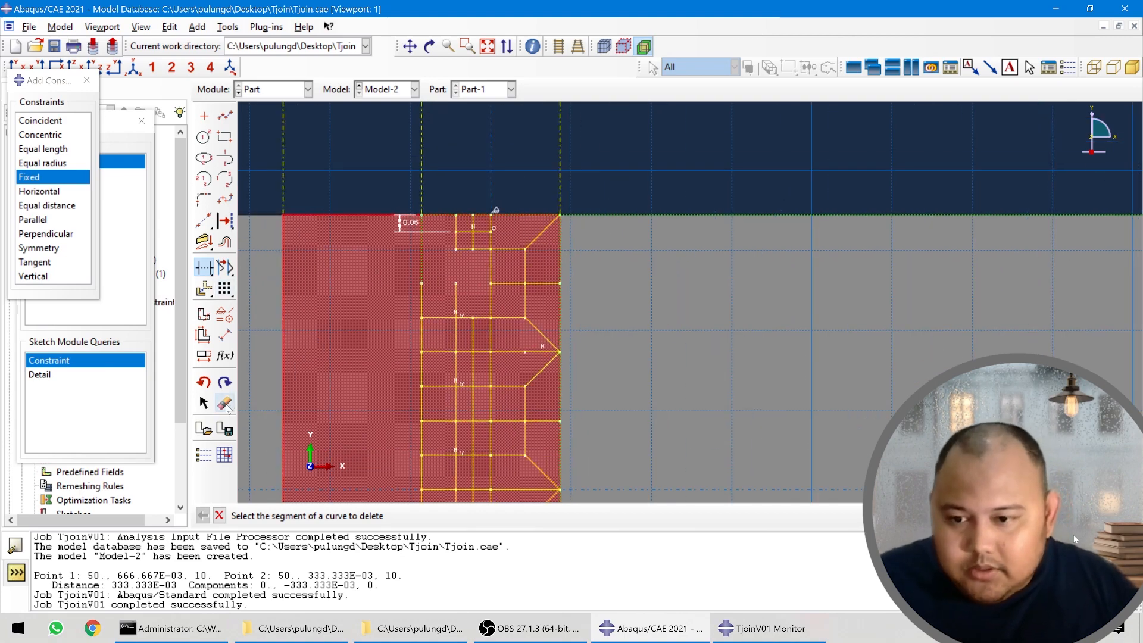
{"action": "left_click_drag", "start_coordinate": [433, 320], "coordinate": [476, 433]}
{"action": "scroll", "coordinate": [439, 316], "scroll_direction": "down", "scroll_amount": 1}
{"action": "scroll", "coordinate": [450, 298], "scroll_direction": "down", "scroll_amount": 3}
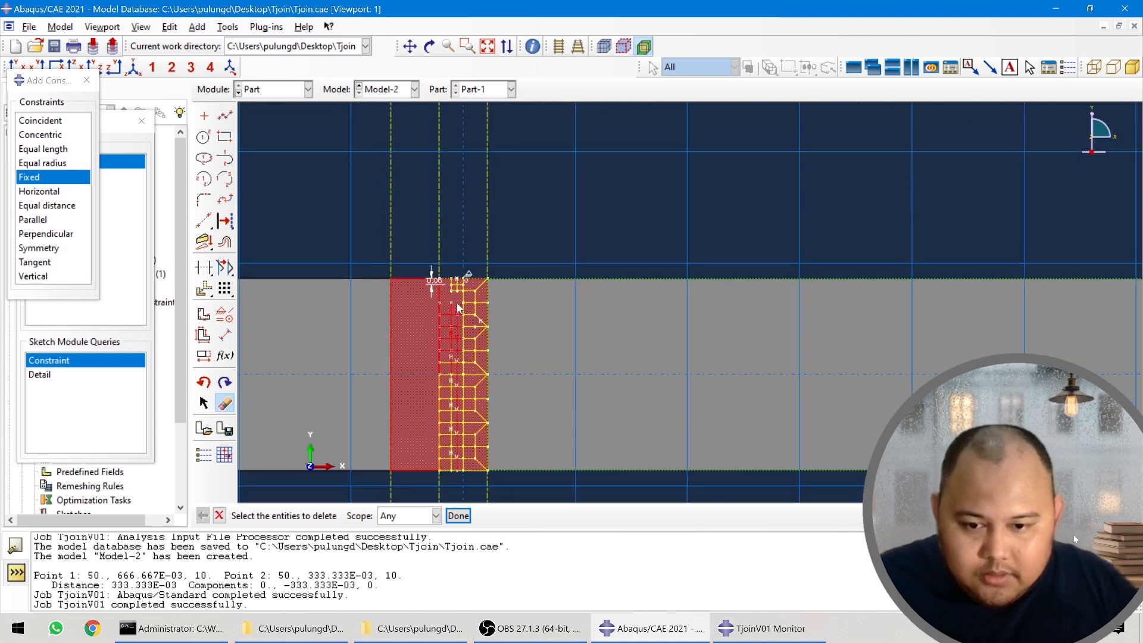
{"action": "scroll", "coordinate": [449, 389], "scroll_direction": "up", "scroll_amount": 1}
{"action": "mouse_move", "coordinate": [427, 333]}
{"action": "left_mouse_down"}
{"action": "mouse_move", "coordinate": [448, 460]}
{"action": "mouse_move", "coordinate": [468, 483]}
{"action": "left_mouse_up"}
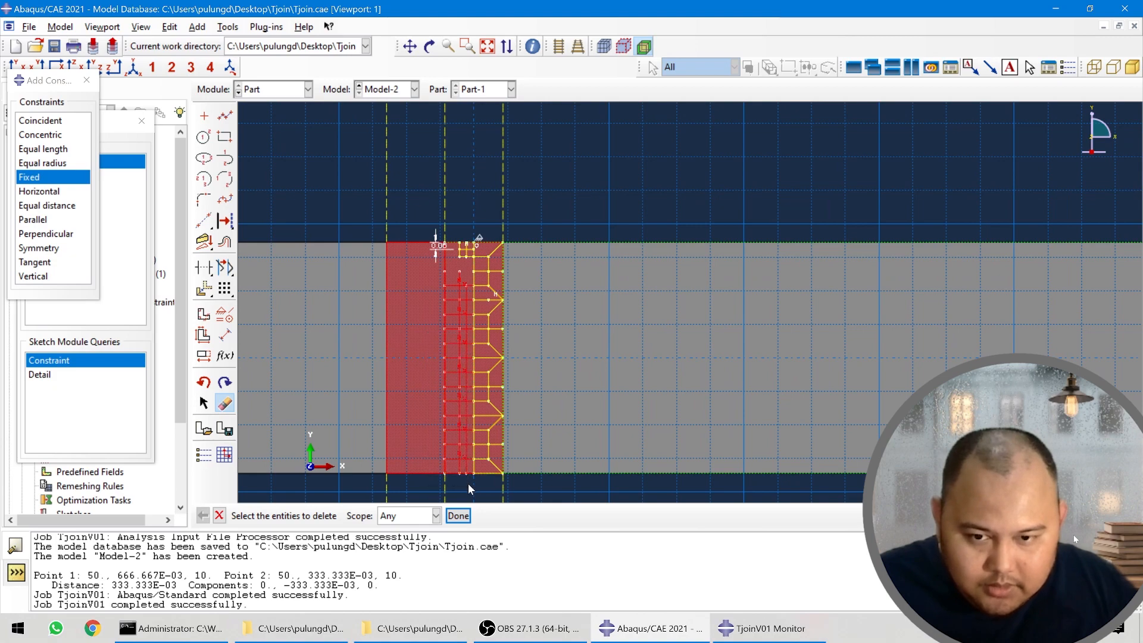
{"action": "left_click", "coordinate": [458, 515]}
{"action": "scroll", "coordinate": [455, 323], "scroll_direction": "up", "scroll_amount": 4}
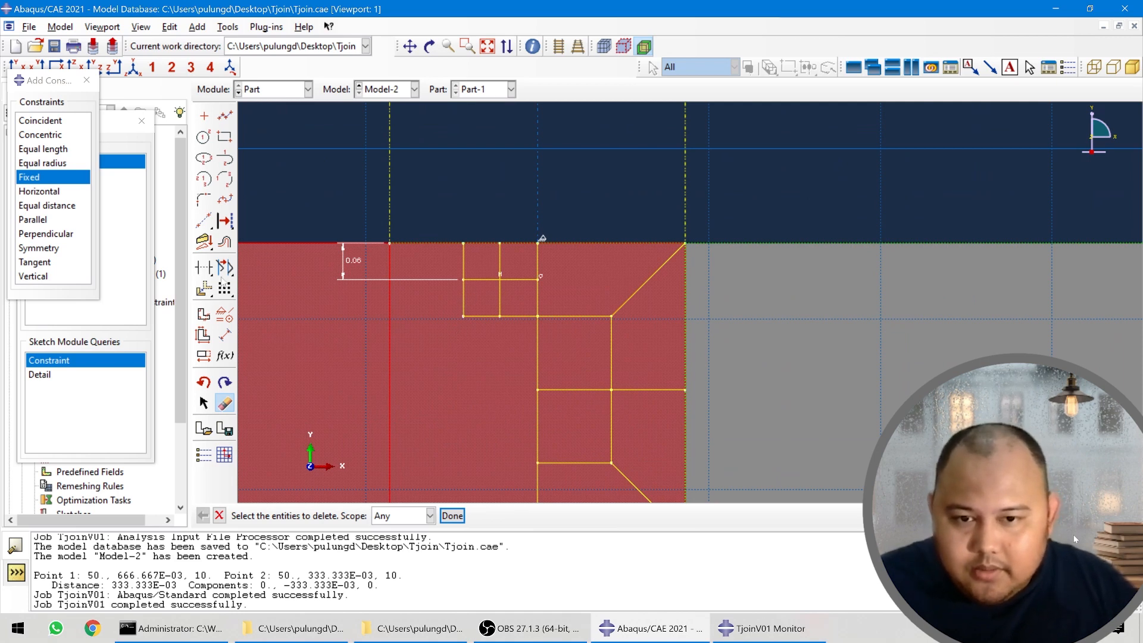
- Draw a diagonal line from the second inner vertical line's top end to the crossing of the middle vertical and short horizontal lines
{"action": "left_click", "coordinate": [225, 116]}
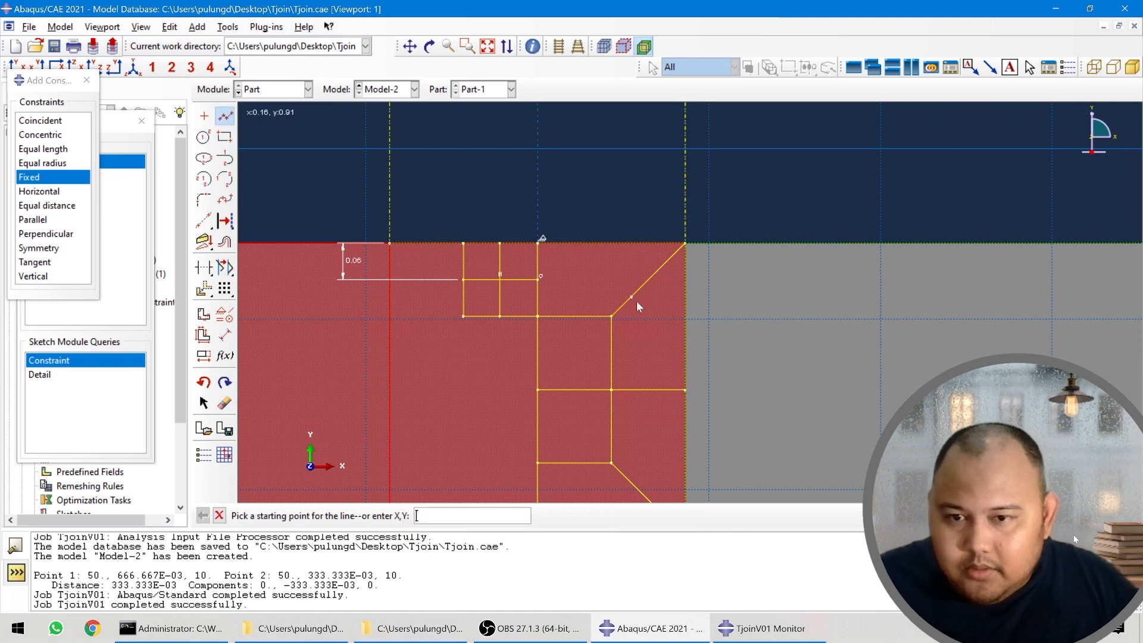
{"action": "left_click", "coordinate": [539, 243]}
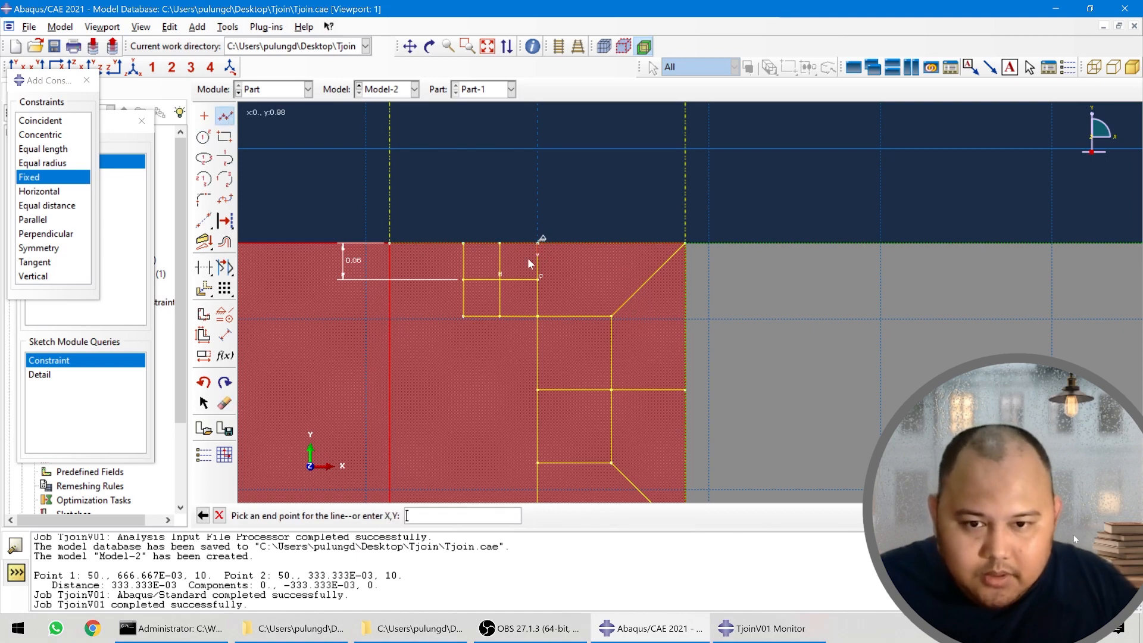
{"action": "left_click", "coordinate": [498, 278]}
{"action": "key", "text": "Escape"}
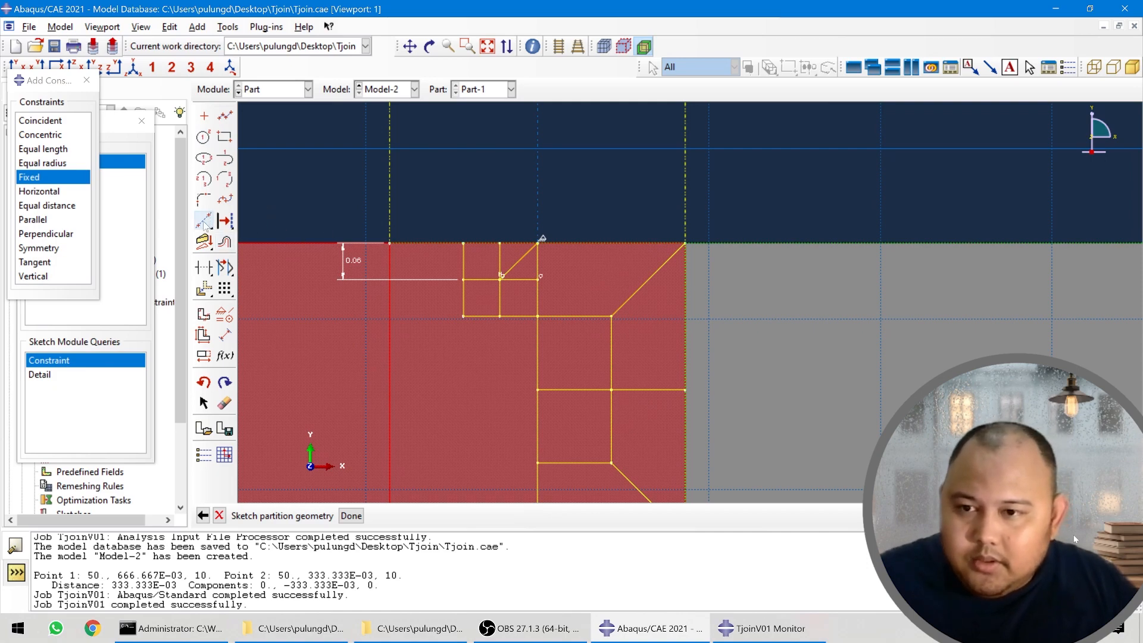
- Trim the upper part of the middle vertical line and the short horizontal segment beside the diagonal in the subdivided top cell
{"action": "left_click", "coordinate": [204, 267]}
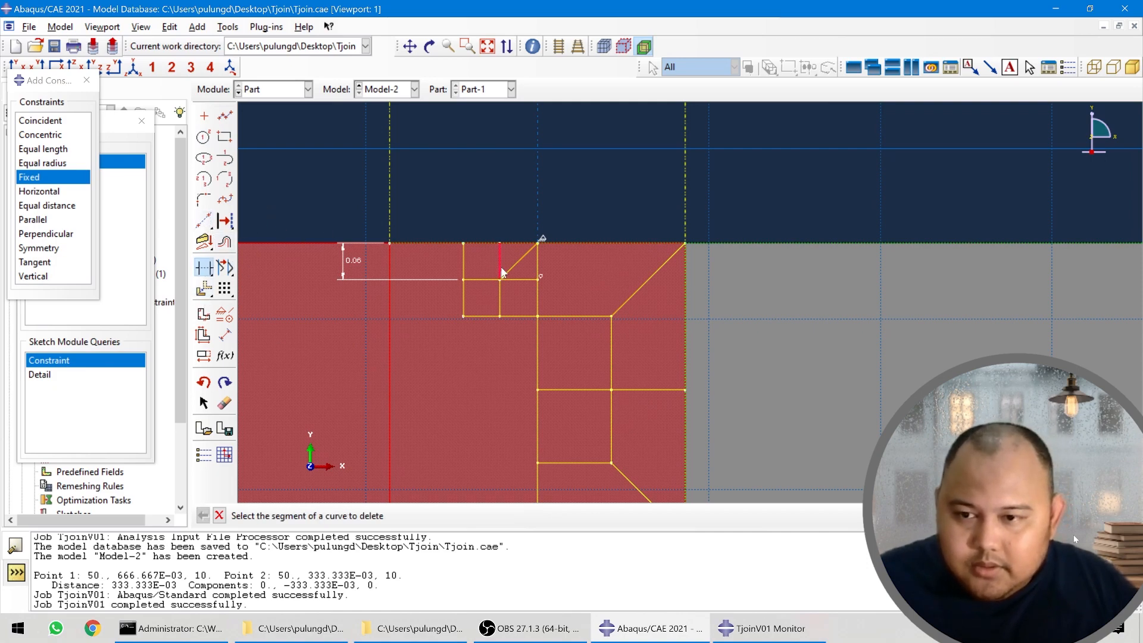
{"action": "left_click", "coordinate": [499, 253]}
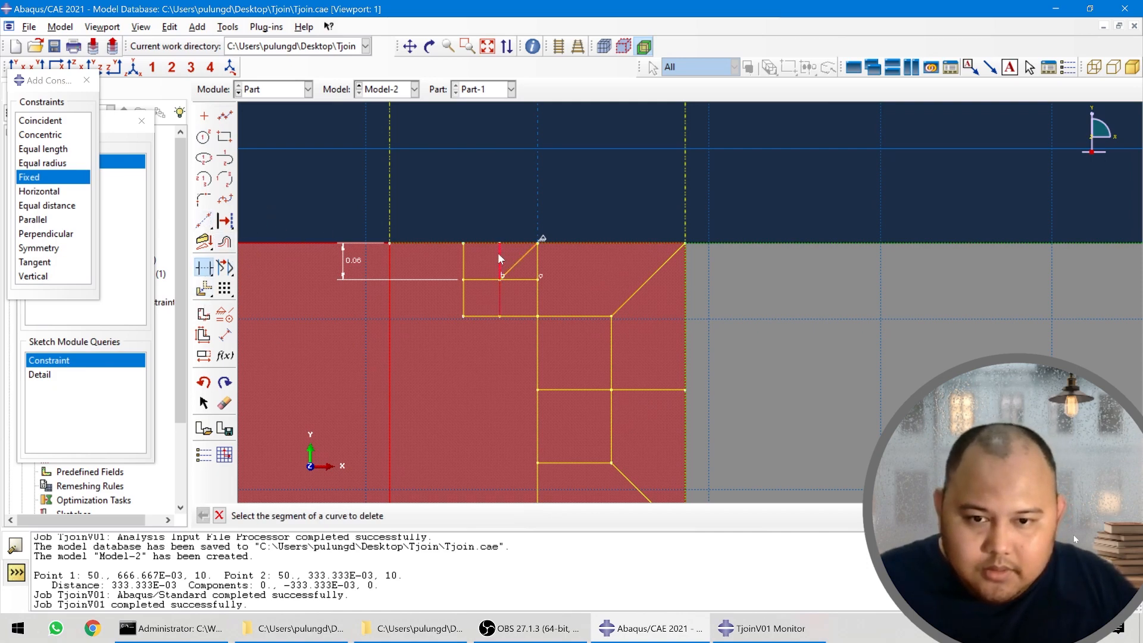
{"action": "left_click", "coordinate": [523, 280]}
{"action": "scroll", "coordinate": [464, 316], "scroll_direction": "down", "scroll_amount": 1}
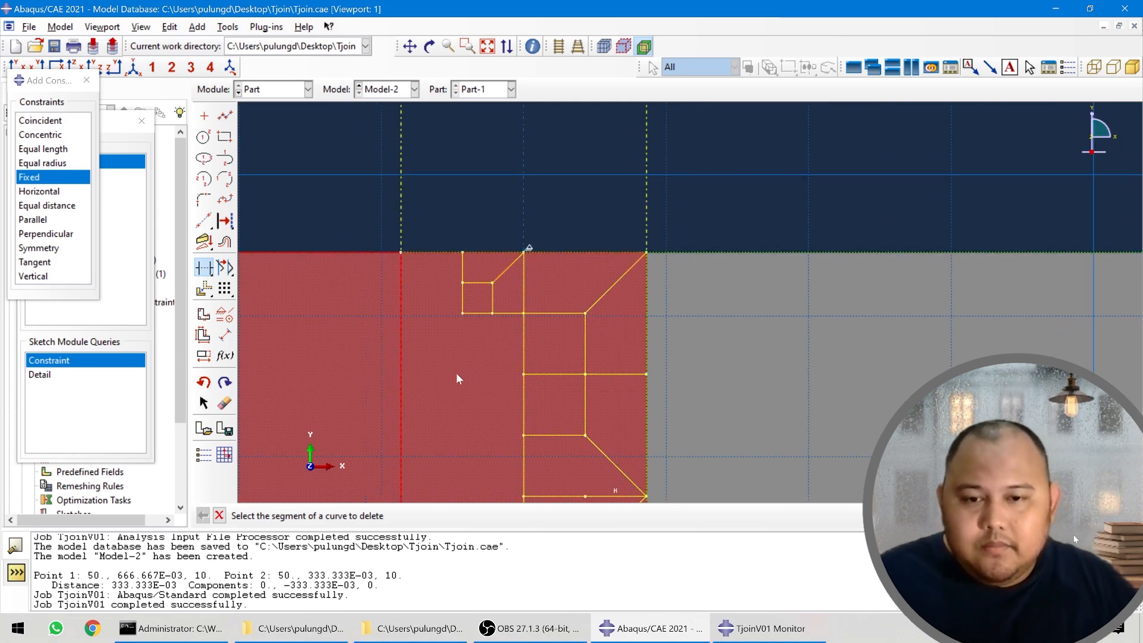
{"action": "scroll", "coordinate": [448, 374], "scroll_direction": "up", "scroll_amount": 1}
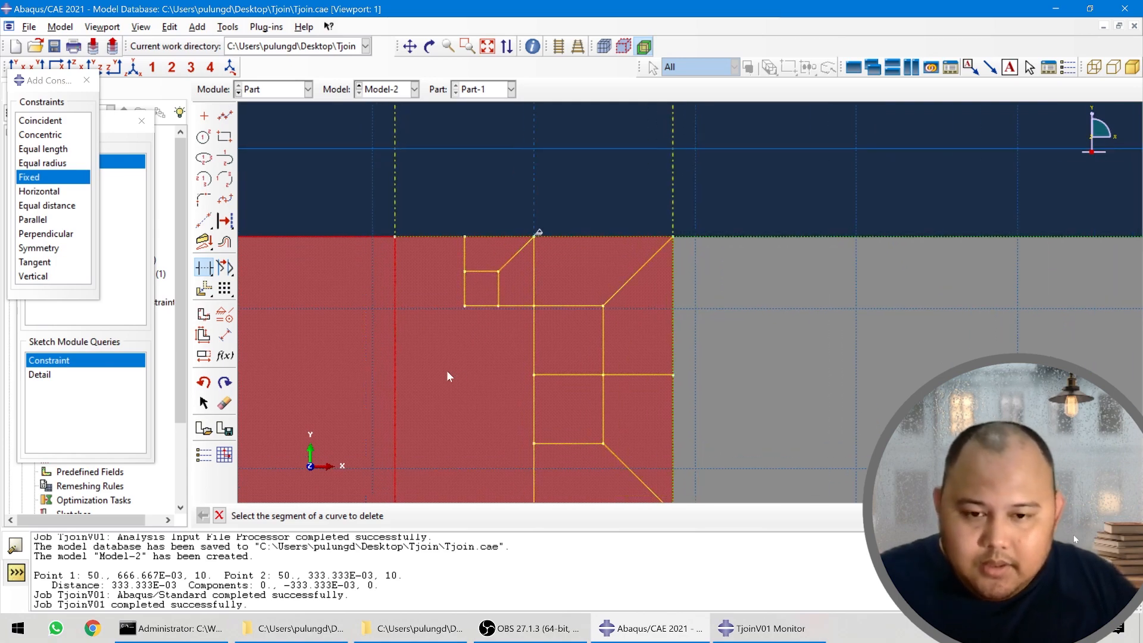
- Draw a vertical line down from the top cell's lower-left corner and a horizontal line from the second inner vertical line across it
{"action": "left_click", "coordinate": [225, 115]}
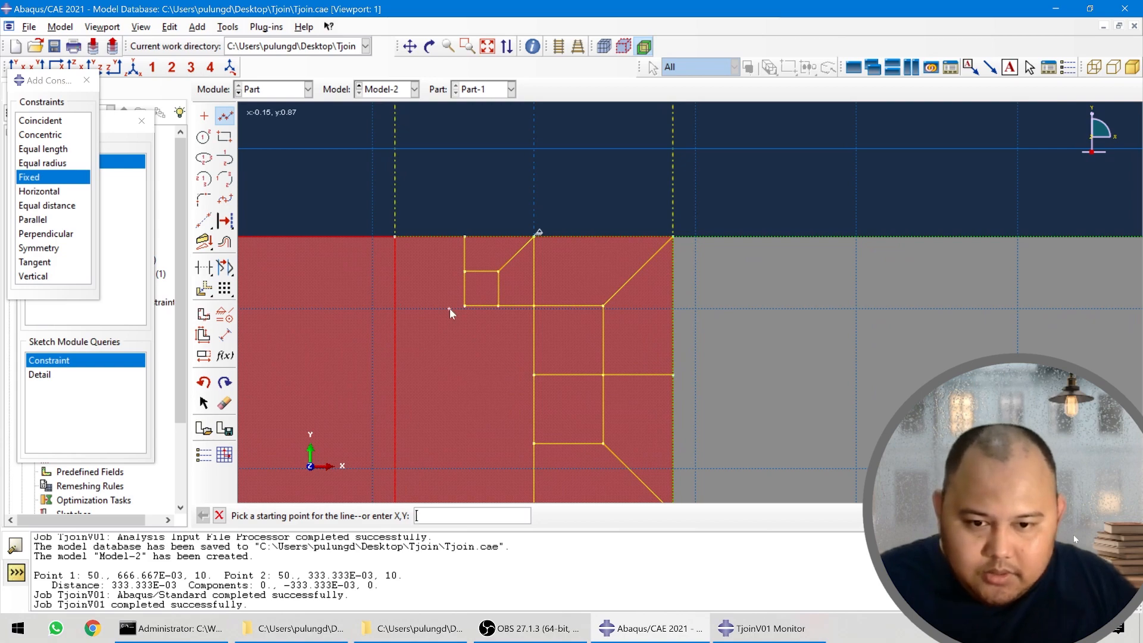
{"action": "left_click", "coordinate": [464, 306]}
{"action": "left_click", "coordinate": [464, 386]}
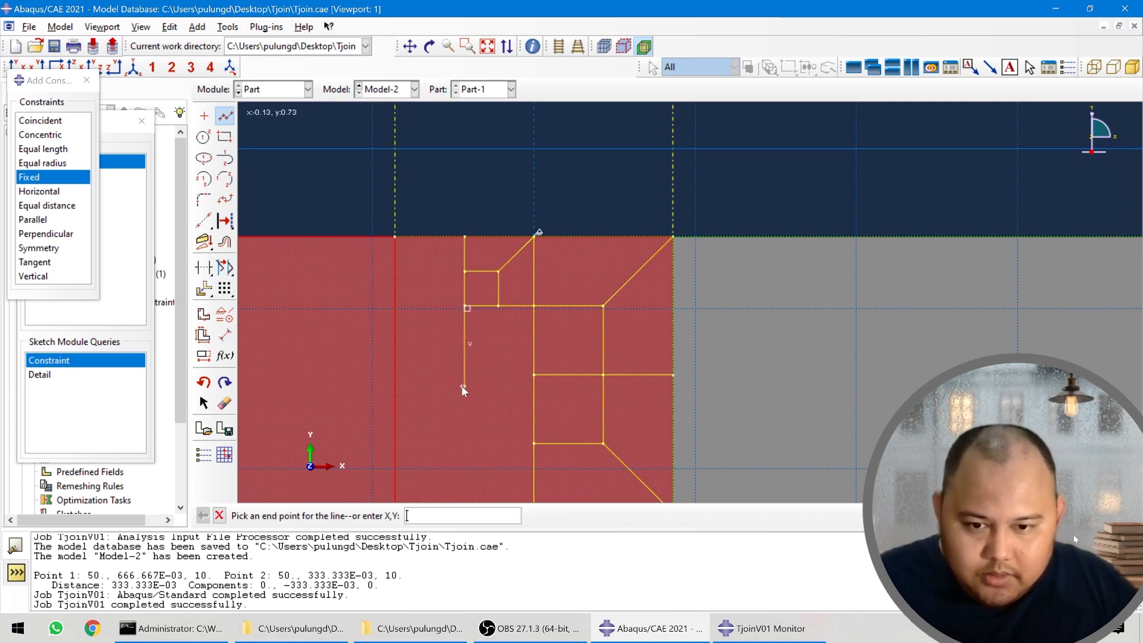
{"action": "key", "text": "Escape"}
{"action": "left_click", "coordinate": [217, 117]}
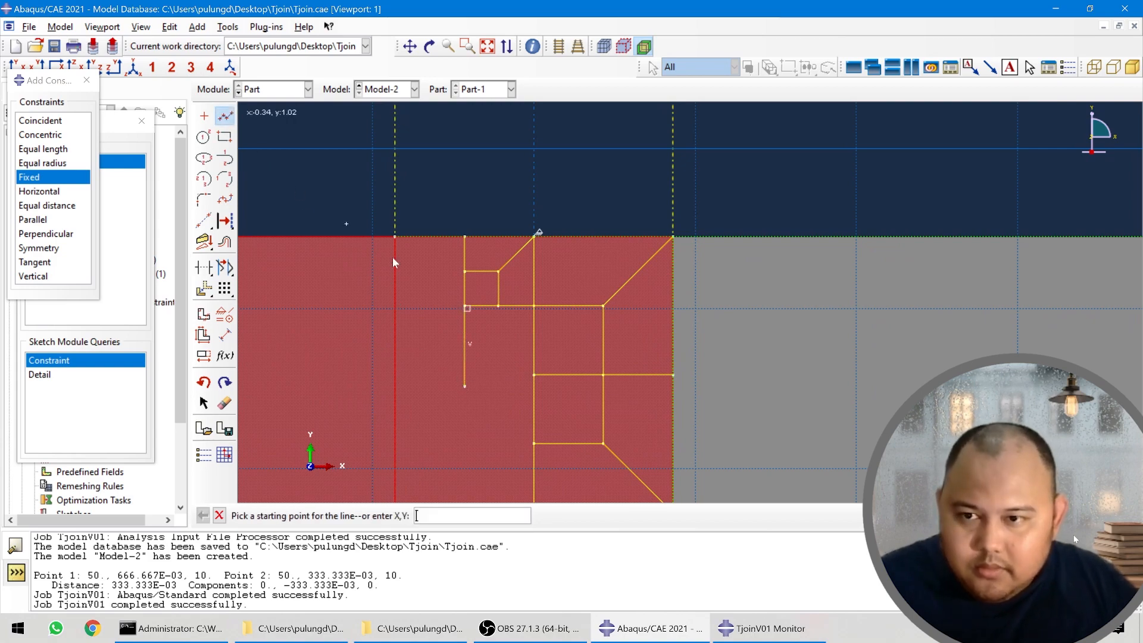
{"action": "left_click", "coordinate": [535, 375]}
{"action": "left_click", "coordinate": [456, 375]}
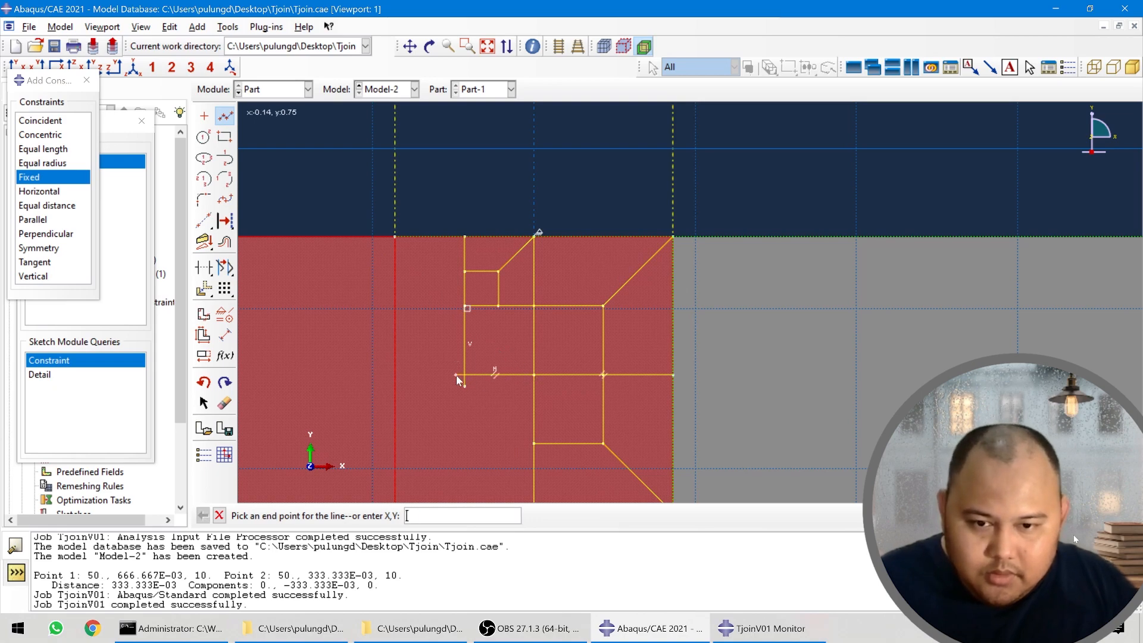
{"action": "key", "text": "Escape"}
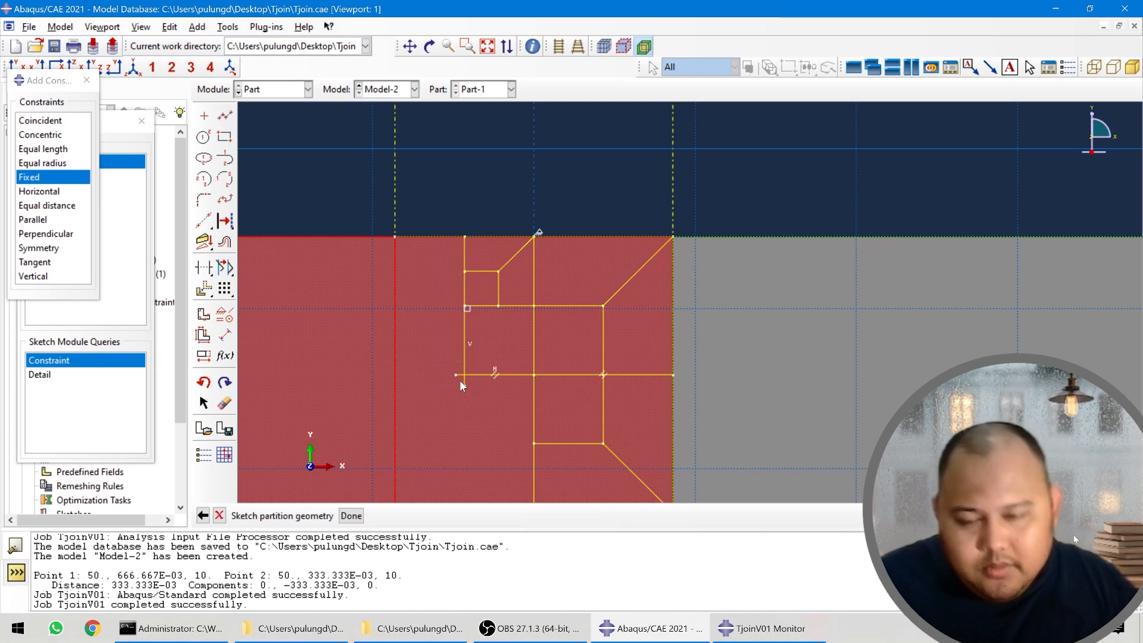
- Trim the overhanging ends of both new lines at their crossing to close the cell below the top cell
{"action": "left_click", "coordinate": [203, 267]}
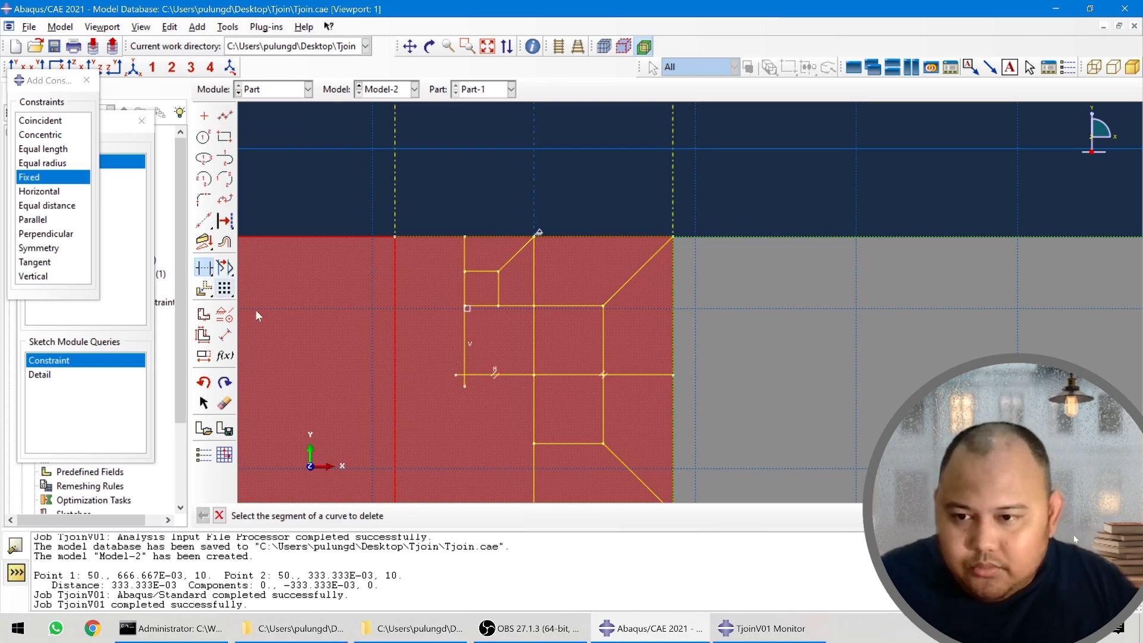
{"action": "left_click", "coordinate": [458, 376]}
{"action": "left_click", "coordinate": [462, 382]}
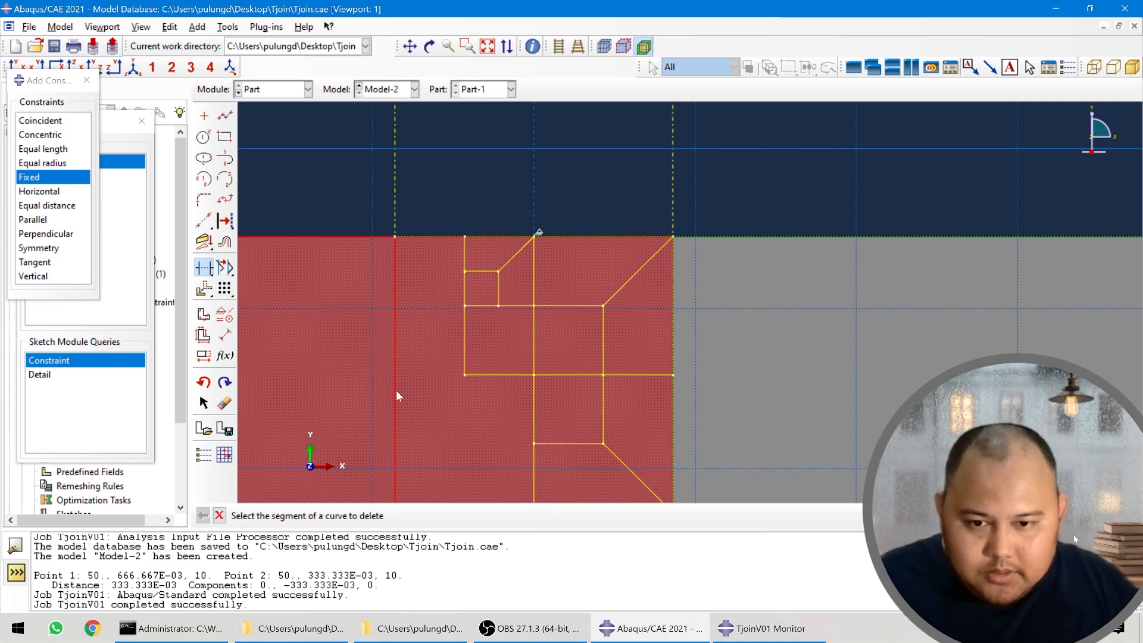
- Draw both diagonals between opposite corners of the new lower cell
{"action": "left_click", "coordinate": [230, 118]}
{"action": "left_click", "coordinate": [530, 310]}
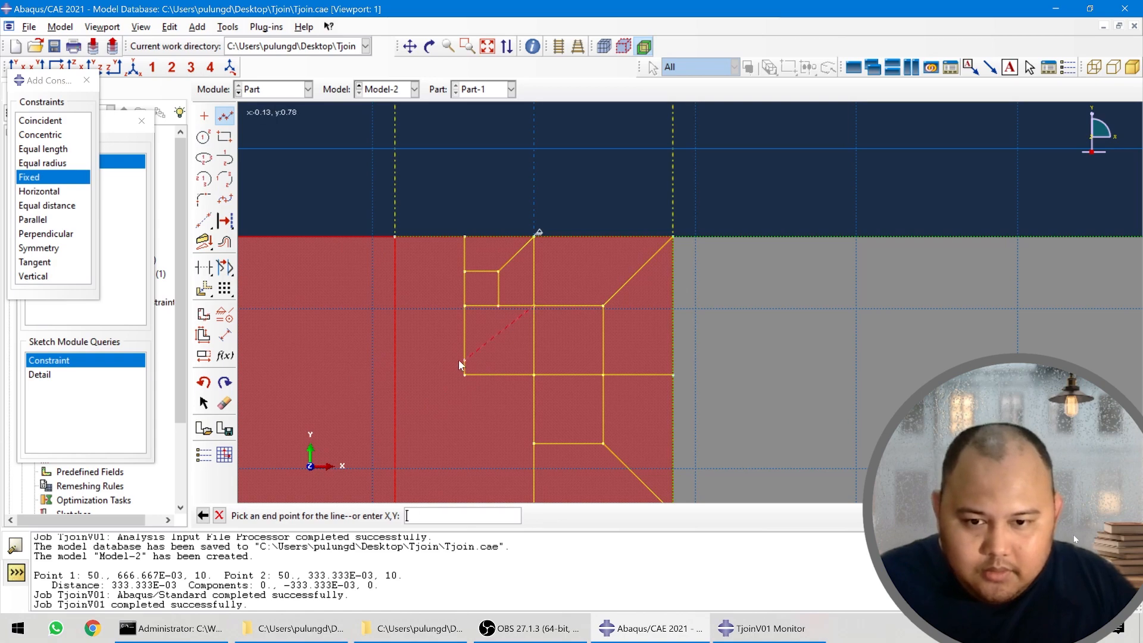
{"action": "left_click", "coordinate": [464, 375]}
{"action": "key", "text": "Escape"}
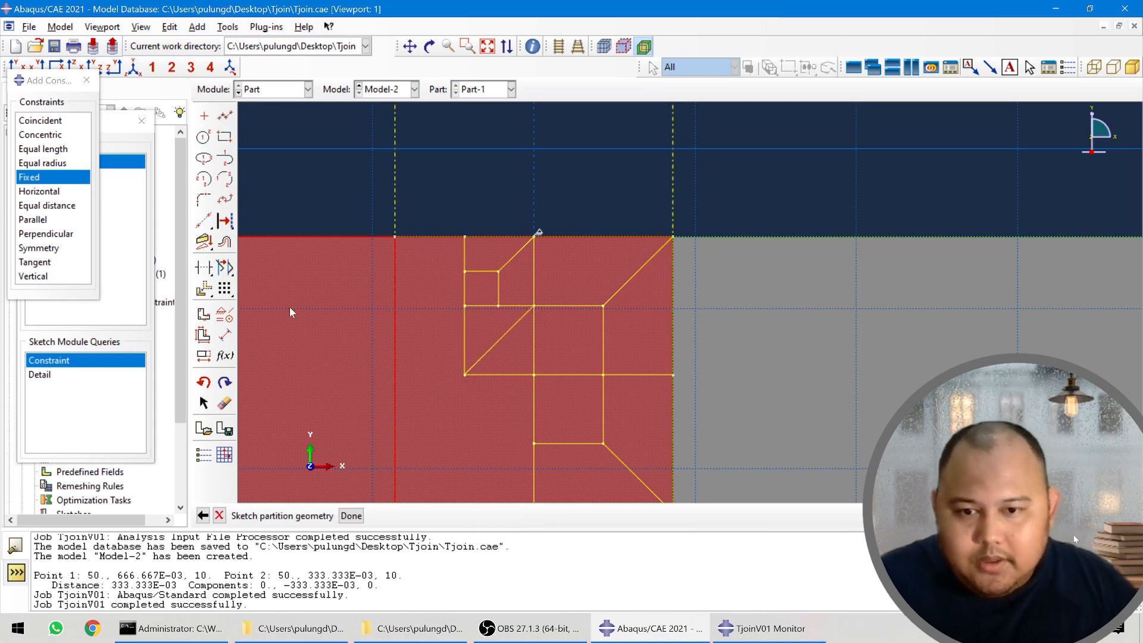
{"action": "left_click", "coordinate": [225, 116]}
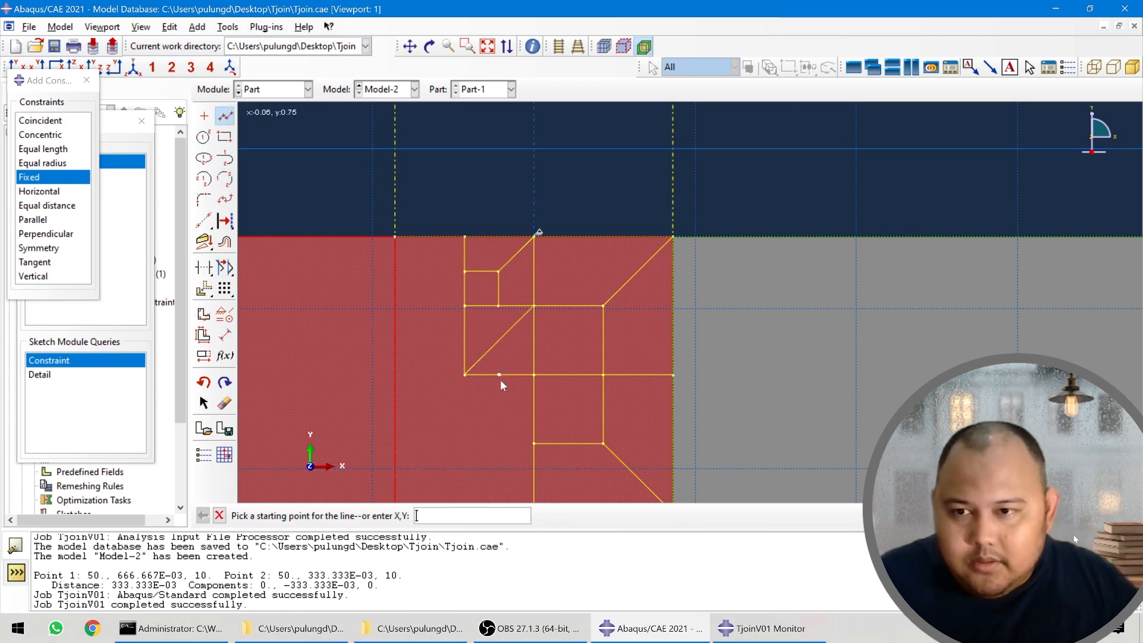
{"action": "left_click", "coordinate": [533, 376]}
{"action": "left_click", "coordinate": [465, 306]}
{"action": "key", "text": "Escape"}
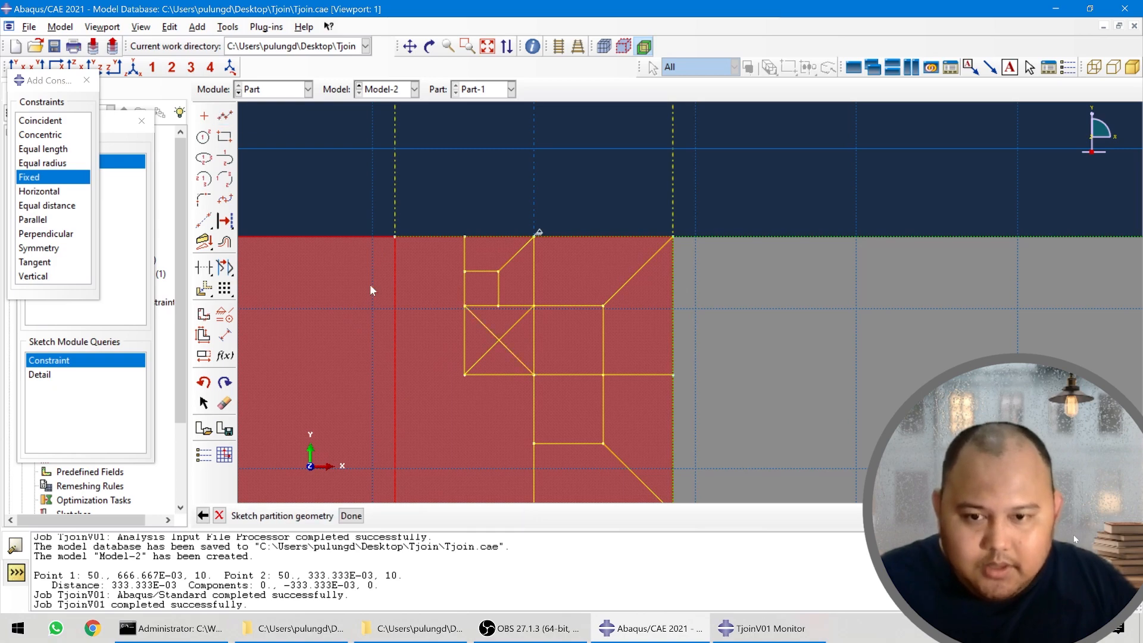
{"action": "left_click", "coordinate": [225, 115]}
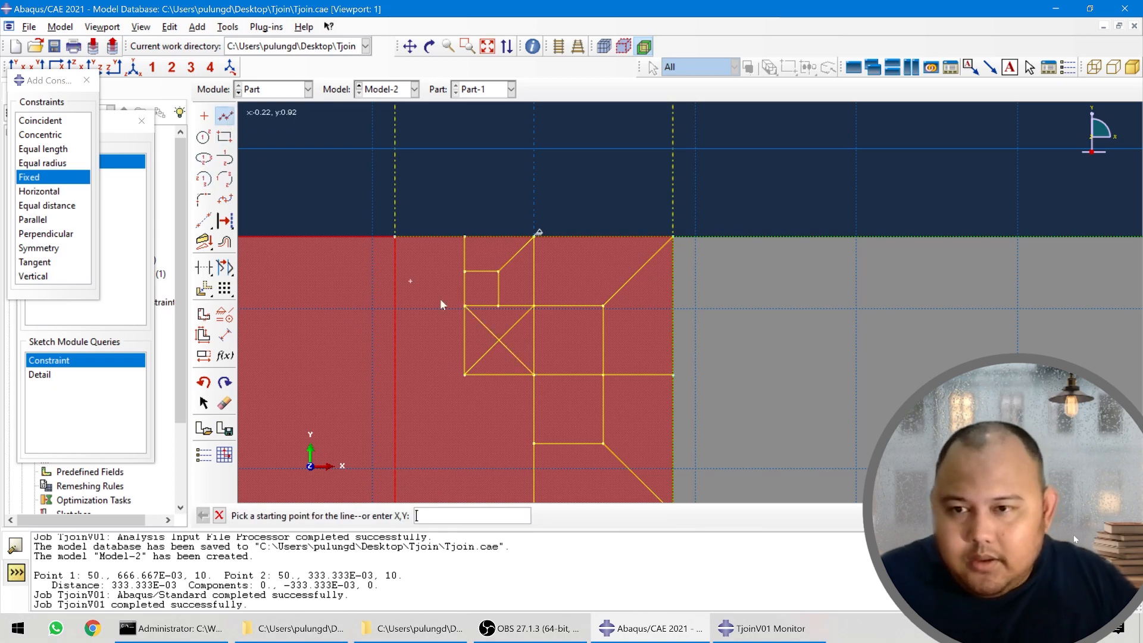
{"action": "left_click", "coordinate": [505, 309]}
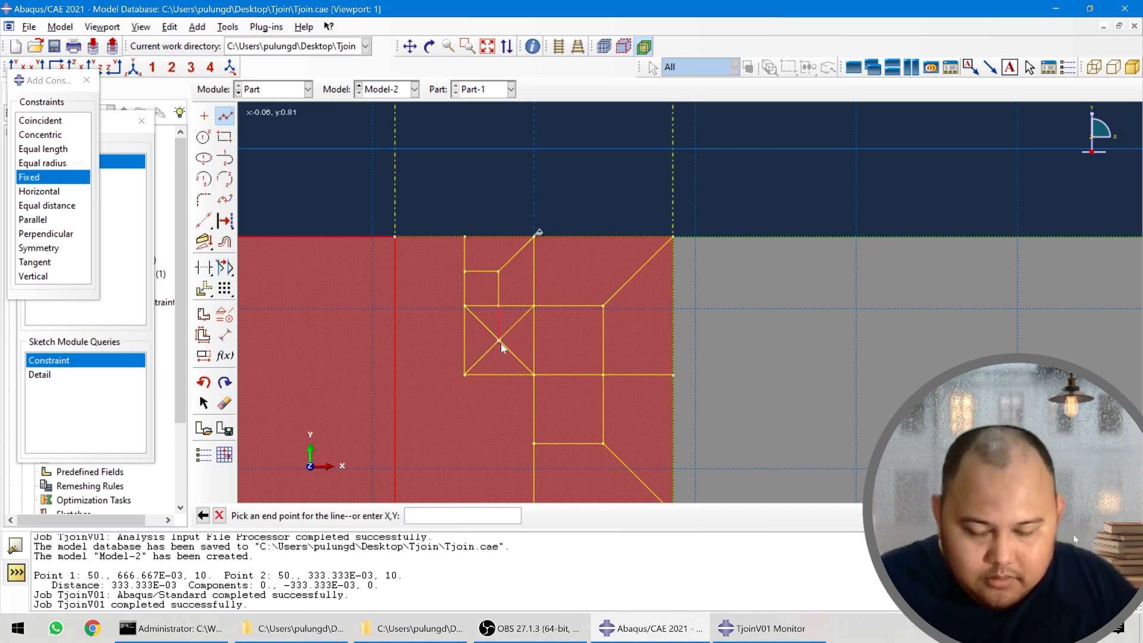
{"action": "scroll", "coordinate": [501, 340], "scroll_direction": "up", "scroll_amount": 5}
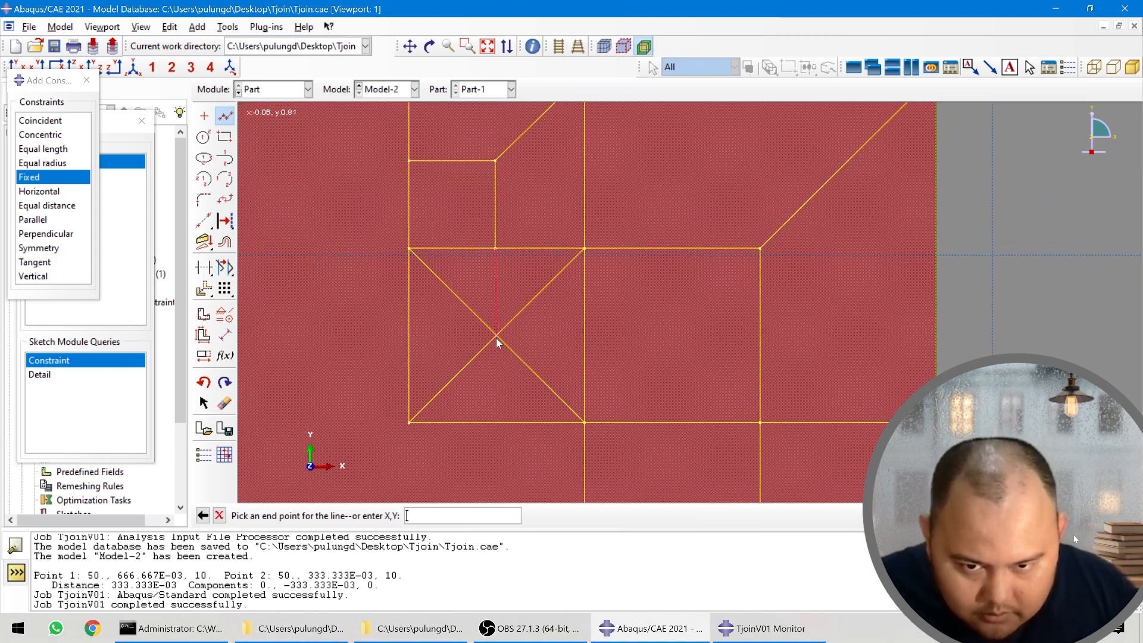
{"action": "scroll", "coordinate": [496, 336], "scroll_direction": "down", "scroll_amount": 3}
{"action": "key", "text": "Escape"}
{"action": "scroll", "coordinate": [535, 279], "scroll_direction": "up", "scroll_amount": 5}
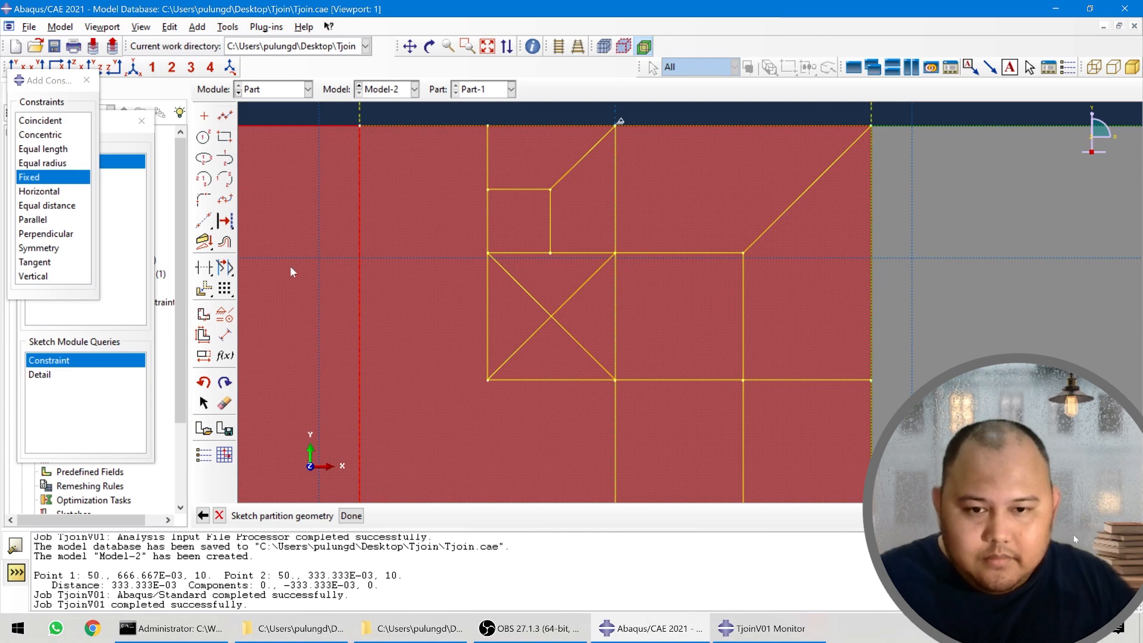
- Trim the upper-right half-diagonal in the lower cell and draw a line from the middle of the cell's upper edge to its centre
{"action": "left_click", "coordinate": [204, 268]}
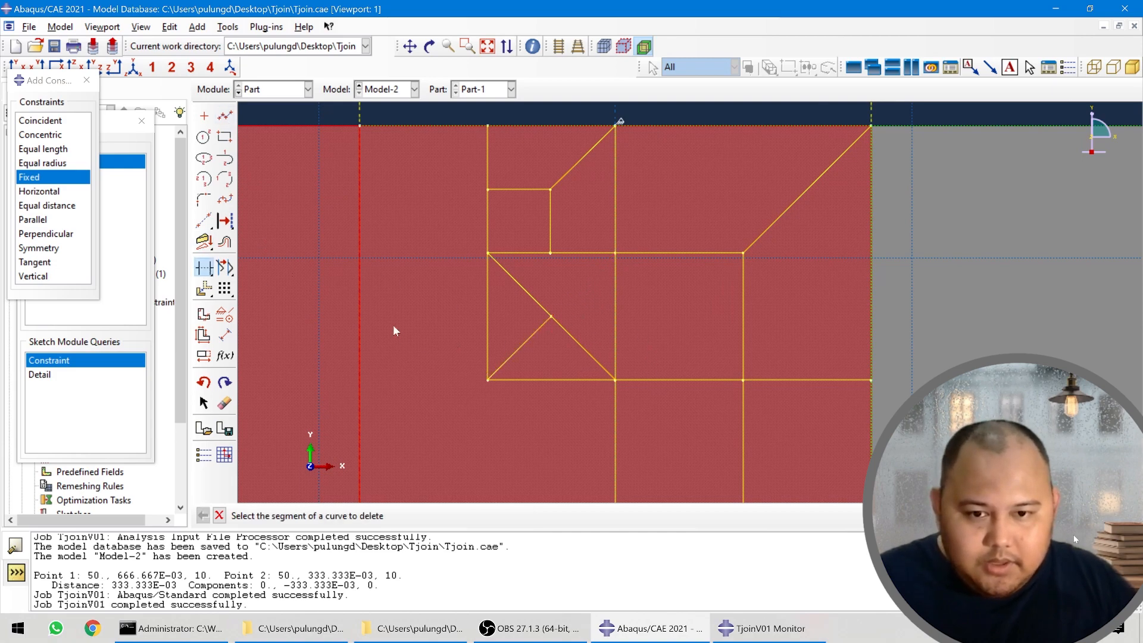
{"action": "left_click", "coordinate": [225, 116]}
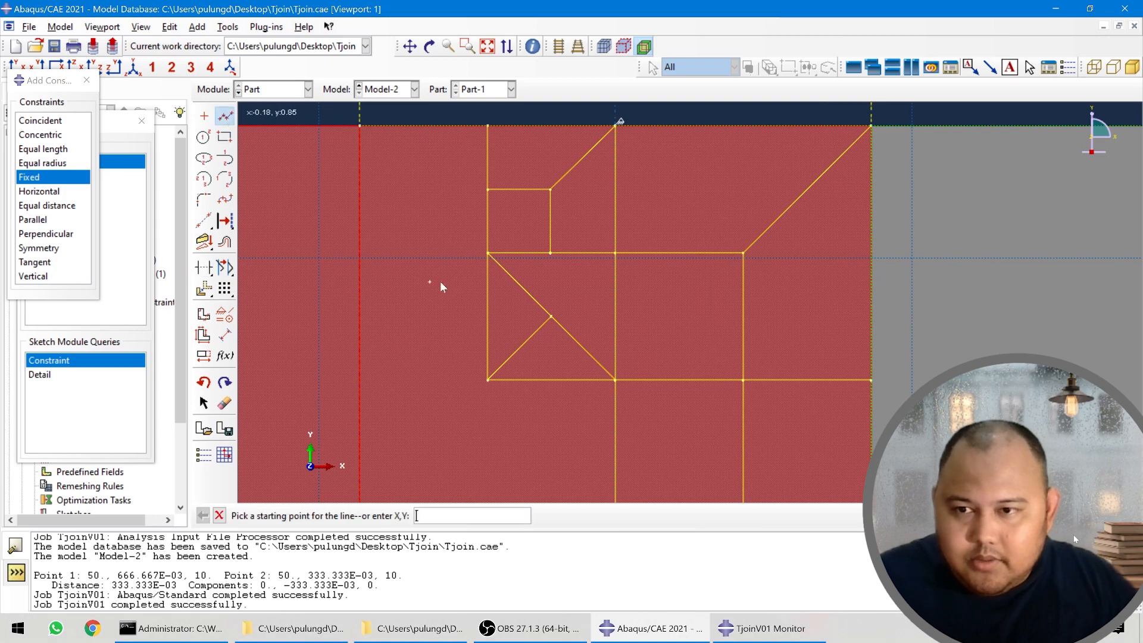
{"action": "left_click", "coordinate": [550, 254]}
{"action": "left_click", "coordinate": [551, 319]}
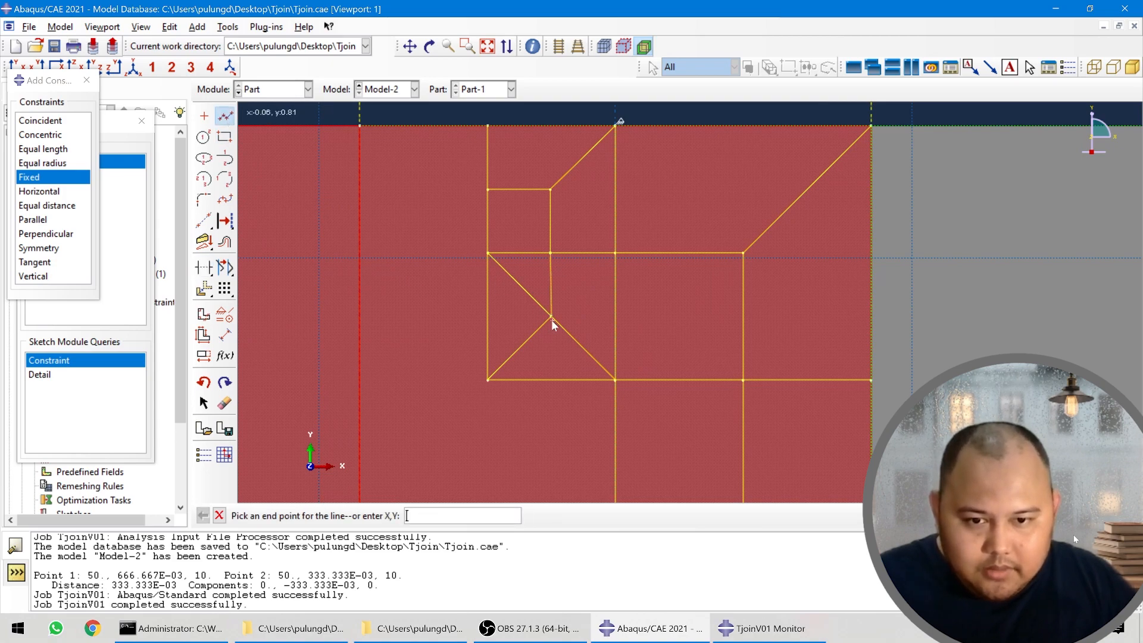
{"action": "key", "text": "Escape"}
{"action": "scroll", "coordinate": [426, 262], "scroll_direction": "up", "scroll_amount": 2}
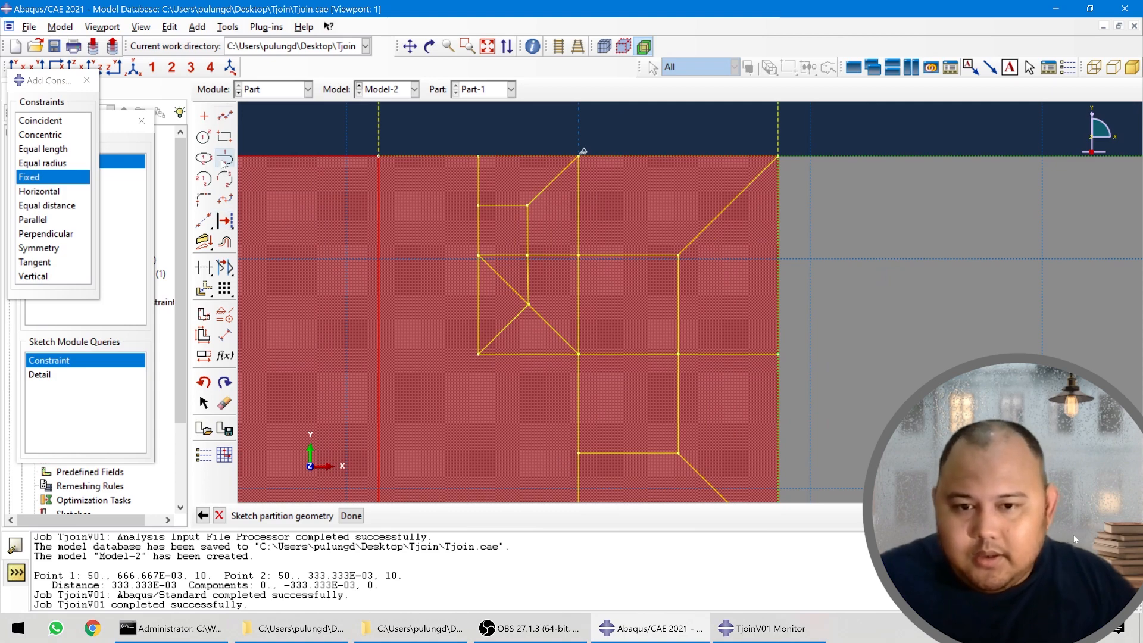
- Draw a horizontal line from the lower cell's centre to the midpoint of its left edge
{"action": "left_click", "coordinate": [226, 116]}
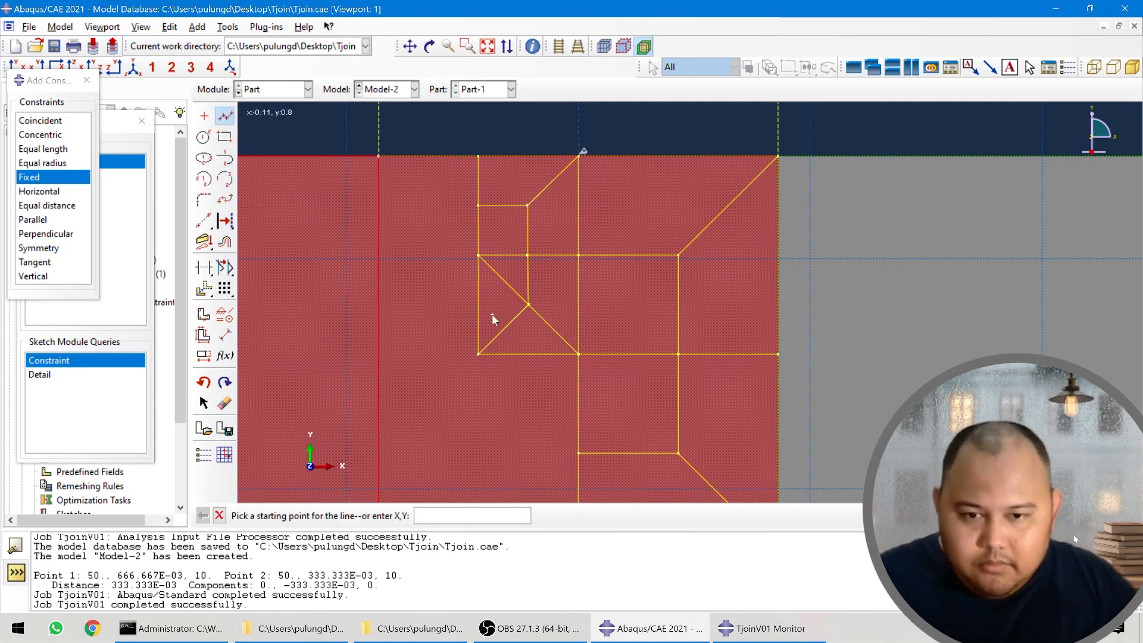
{"action": "left_click", "coordinate": [527, 305]}
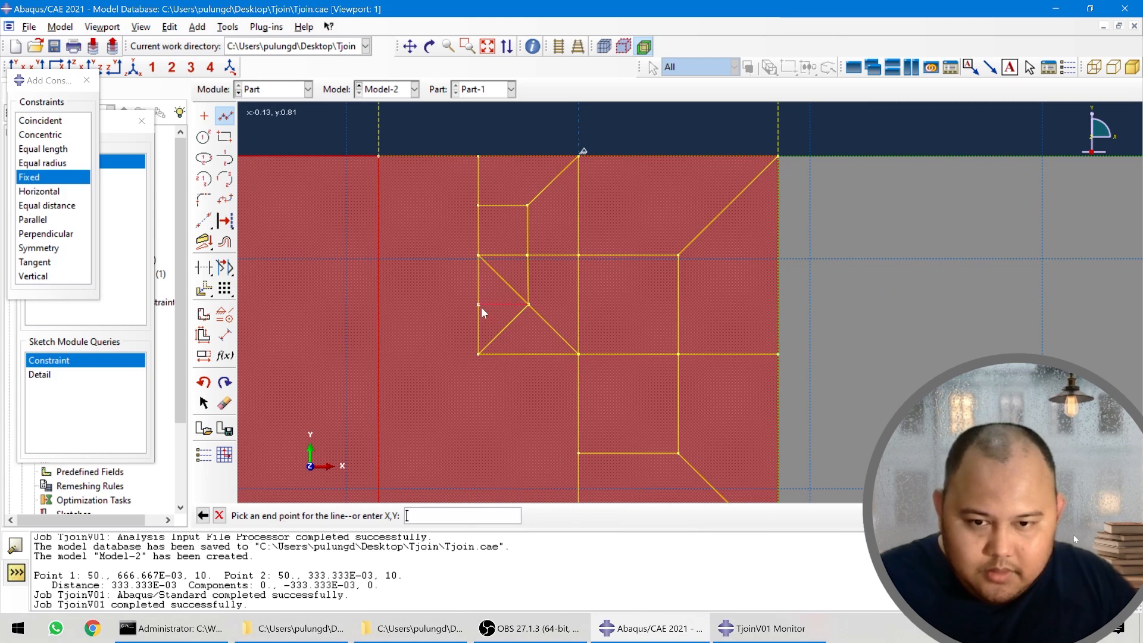
{"action": "left_click", "coordinate": [480, 306]}
{"action": "middle_click", "coordinate": [481, 308]}
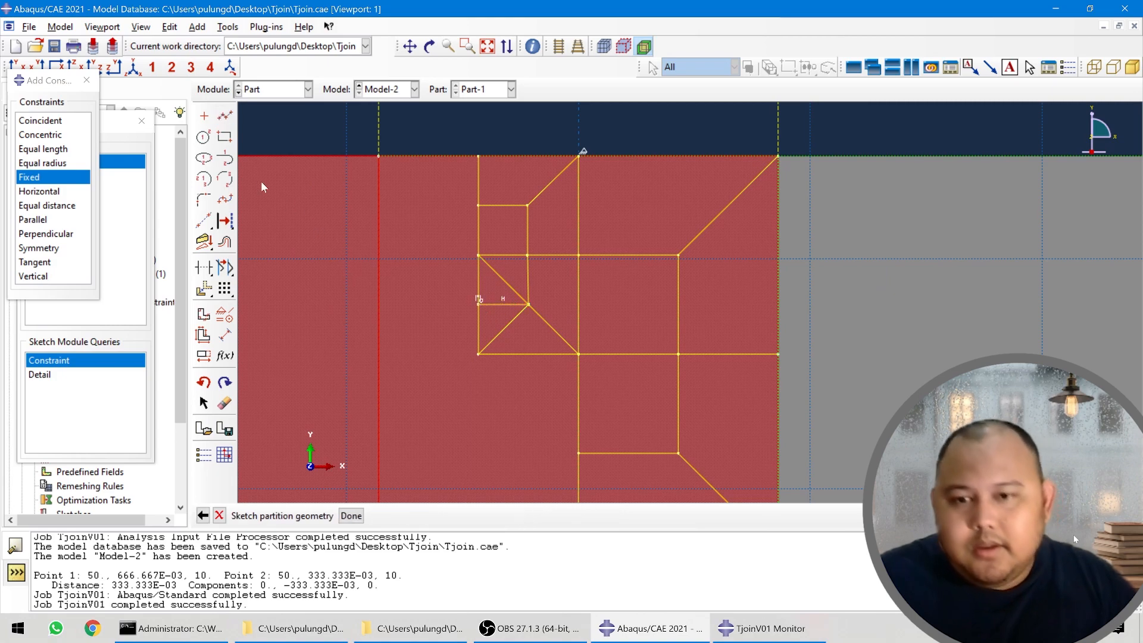
- Trim the two left half-diagonals from the lower cell, keeping only the one to its lower-right corner
{"action": "left_click", "coordinate": [205, 269]}
{"action": "left_click", "coordinate": [504, 286]}
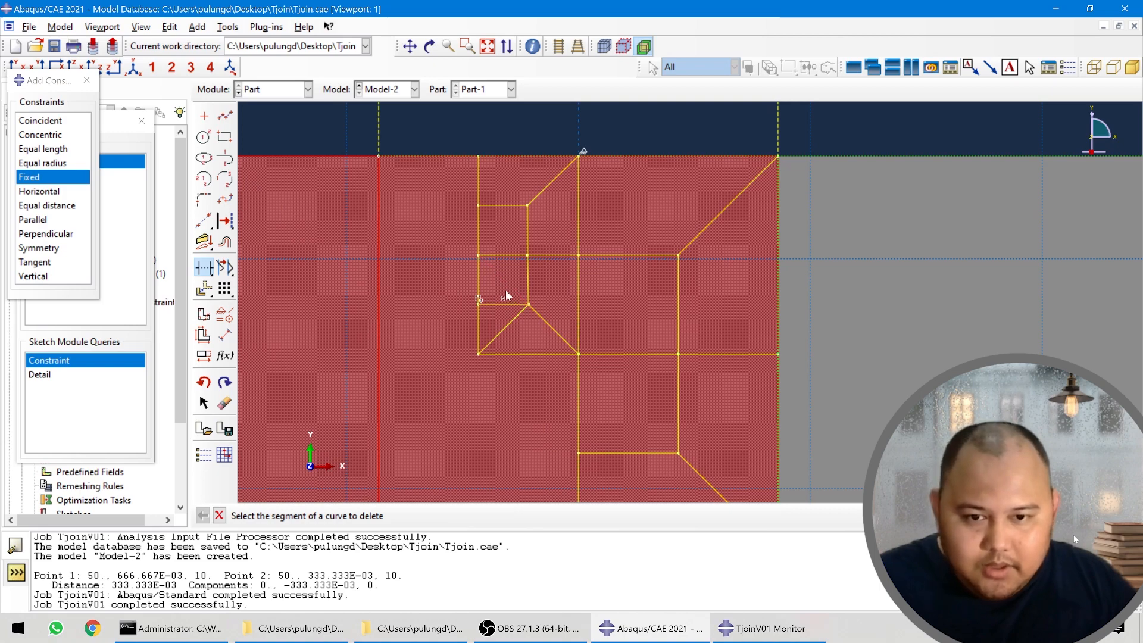
{"action": "left_click", "coordinate": [505, 324]}
{"action": "scroll", "coordinate": [512, 359], "scroll_direction": "down", "scroll_amount": 3}
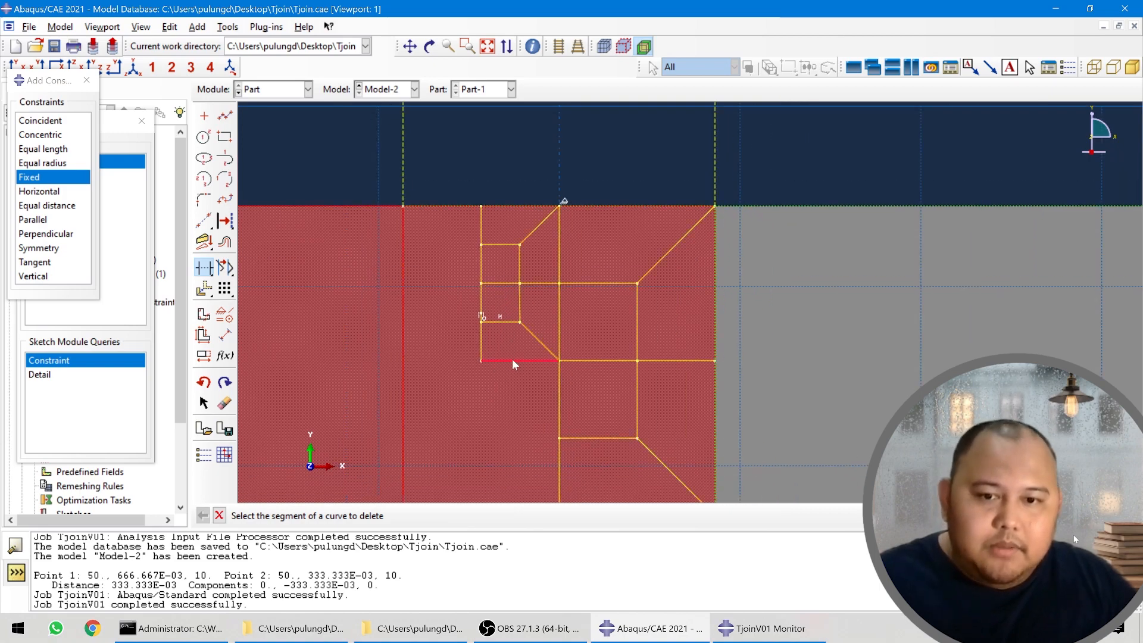
{"action": "scroll", "coordinate": [527, 215], "scroll_direction": "down", "scroll_amount": 2}
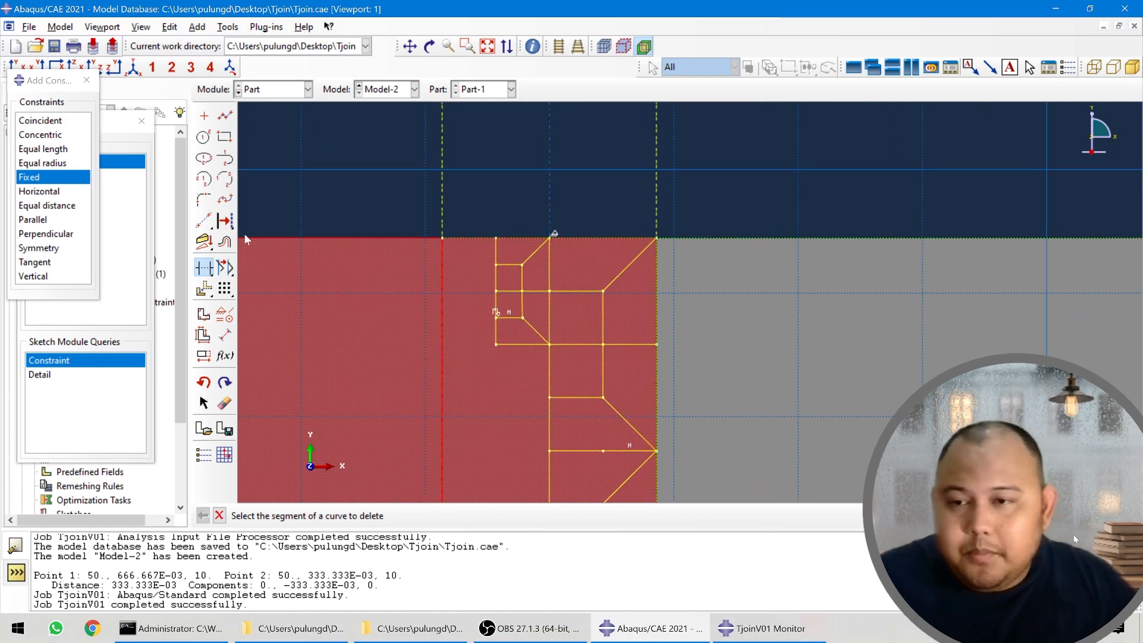
- Start a linear pattern using all lines of the two small mirrored transition cells at the upper end of the strip
{"action": "left_click", "coordinate": [225, 288]}
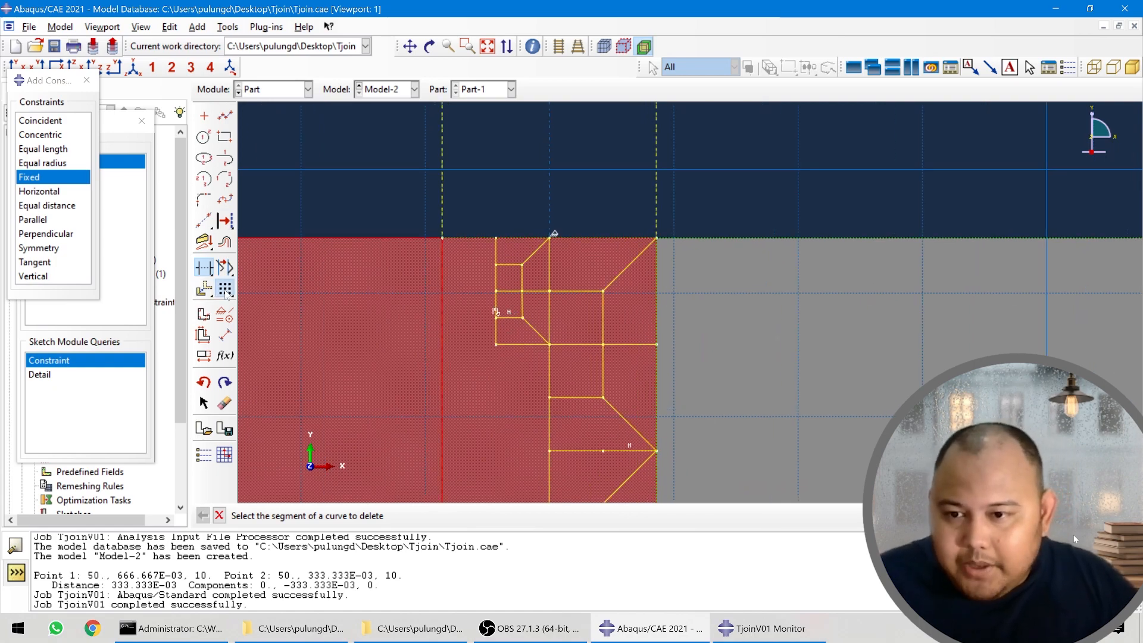
{"action": "left_click", "coordinate": [498, 249]}
{"action": "left_click", "coordinate": [529, 260], "text": "shift"}
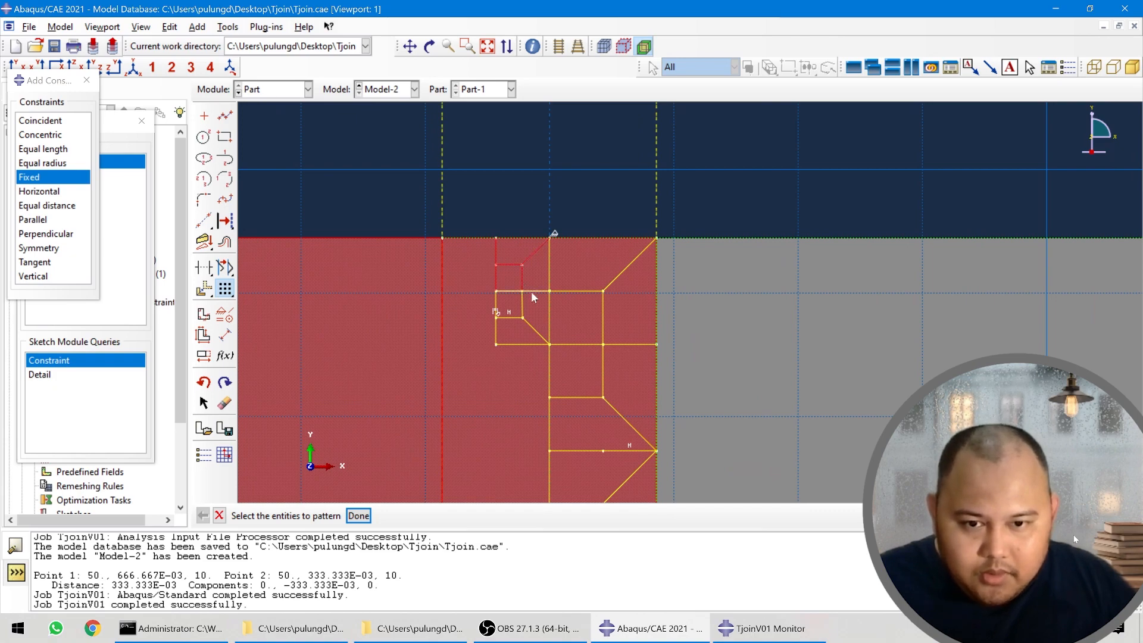
{"action": "left_click", "coordinate": [531, 289], "text": "shift"}
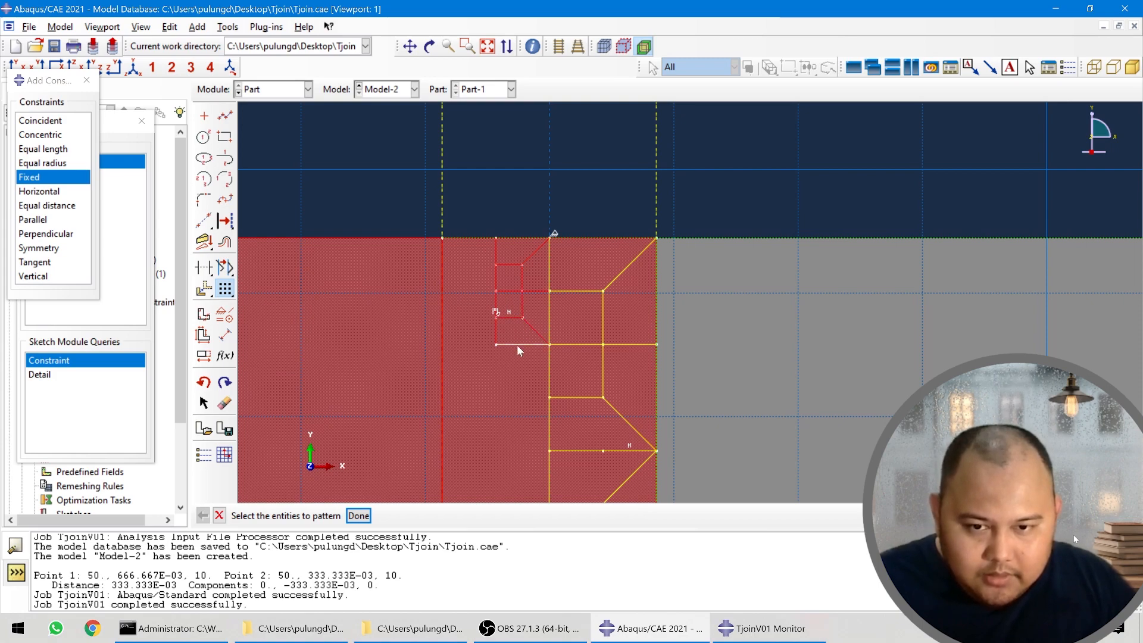
{"action": "left_click", "coordinate": [359, 516]}
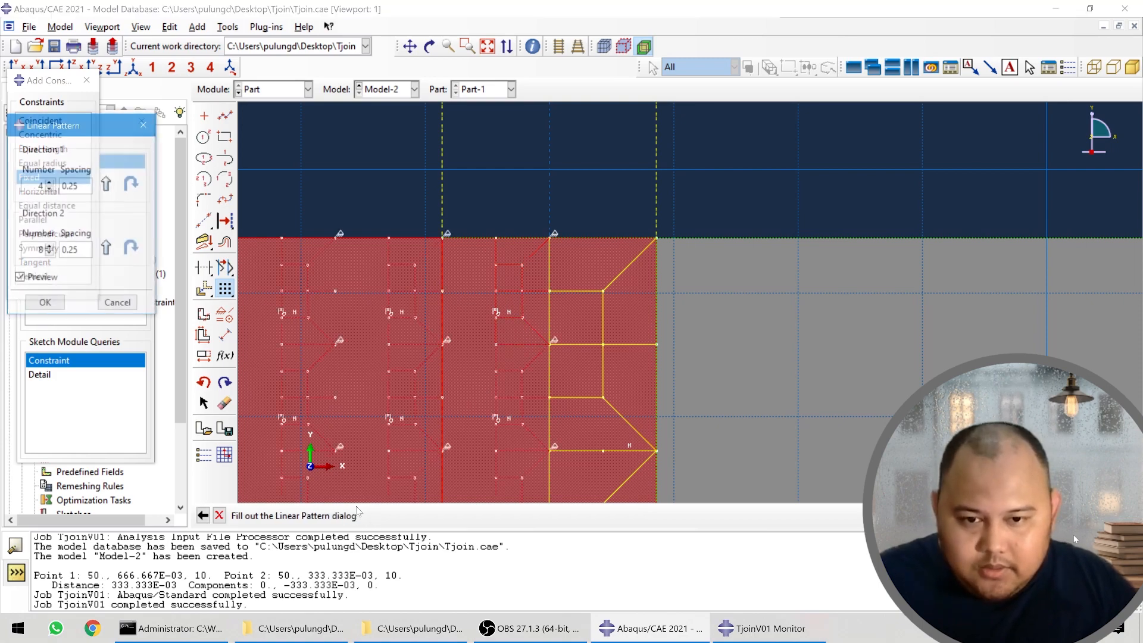
- Apply the linear pattern with direction 1 spacing 0.125 and 1 instance, and direction 2 with 8 instances at 0.25 spacing
{"action": "scroll", "coordinate": [453, 224], "scroll_direction": "down", "scroll_amount": 3}
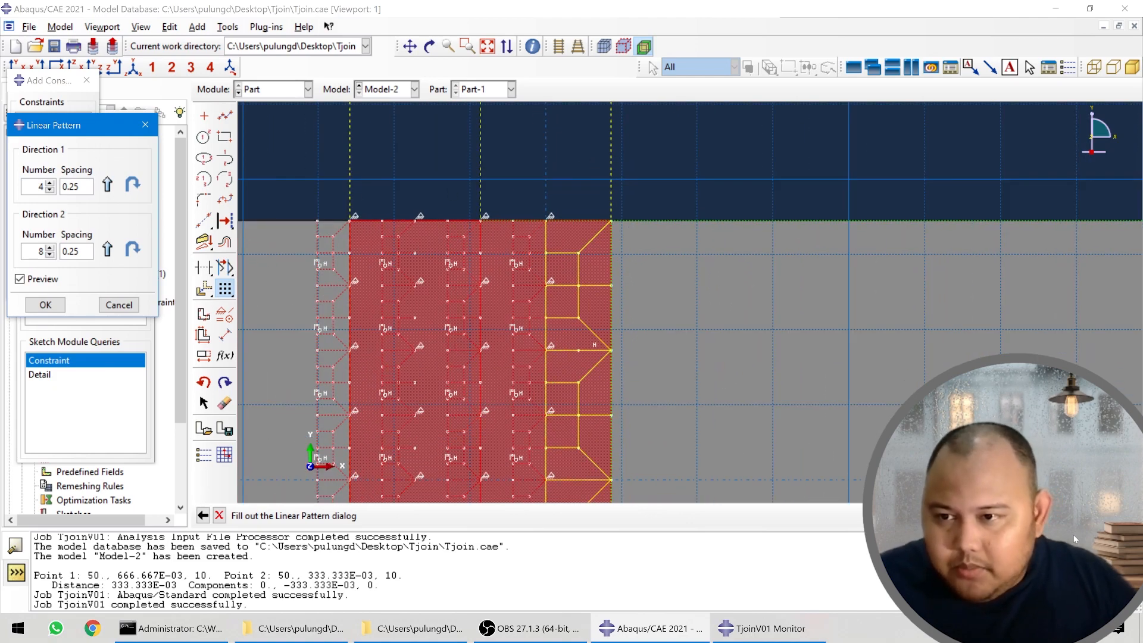
{"action": "left_click_drag", "start_coordinate": [82, 187], "coordinate": [19, 188]}
{"action": "type", "text": "0.1"}
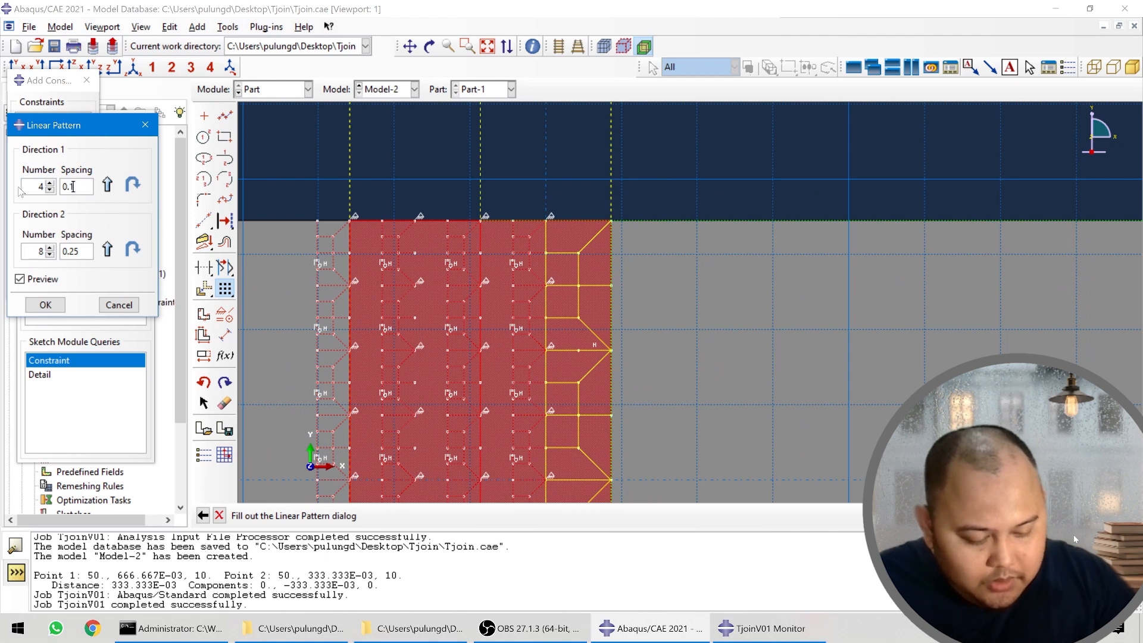
{"action": "type", "text": "25"}
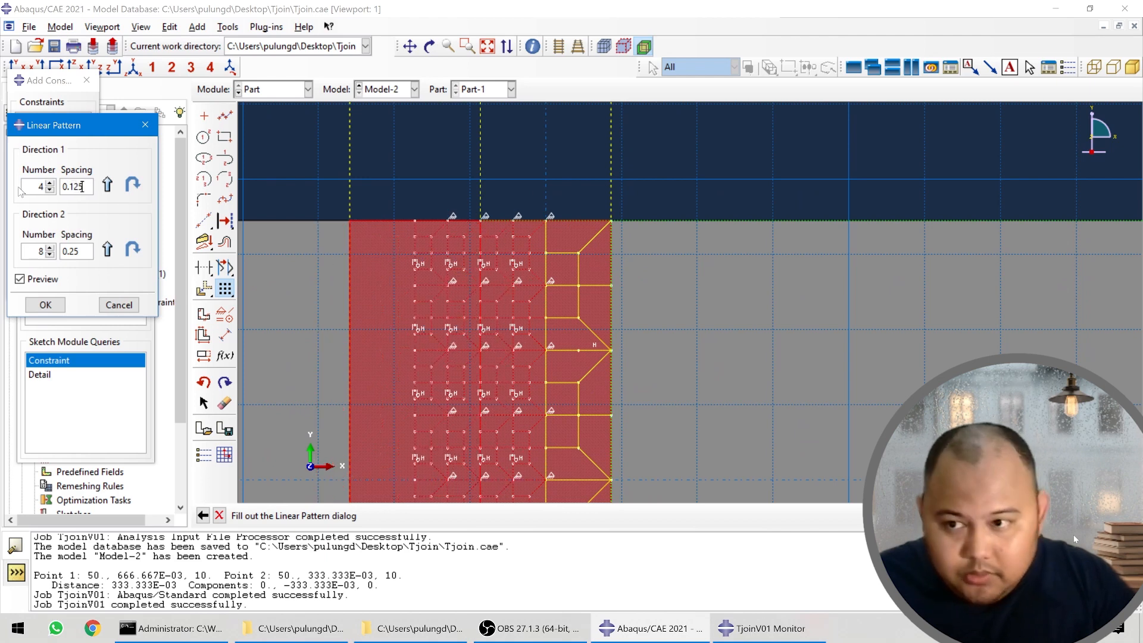
{"action": "left_click", "coordinate": [50, 190]}
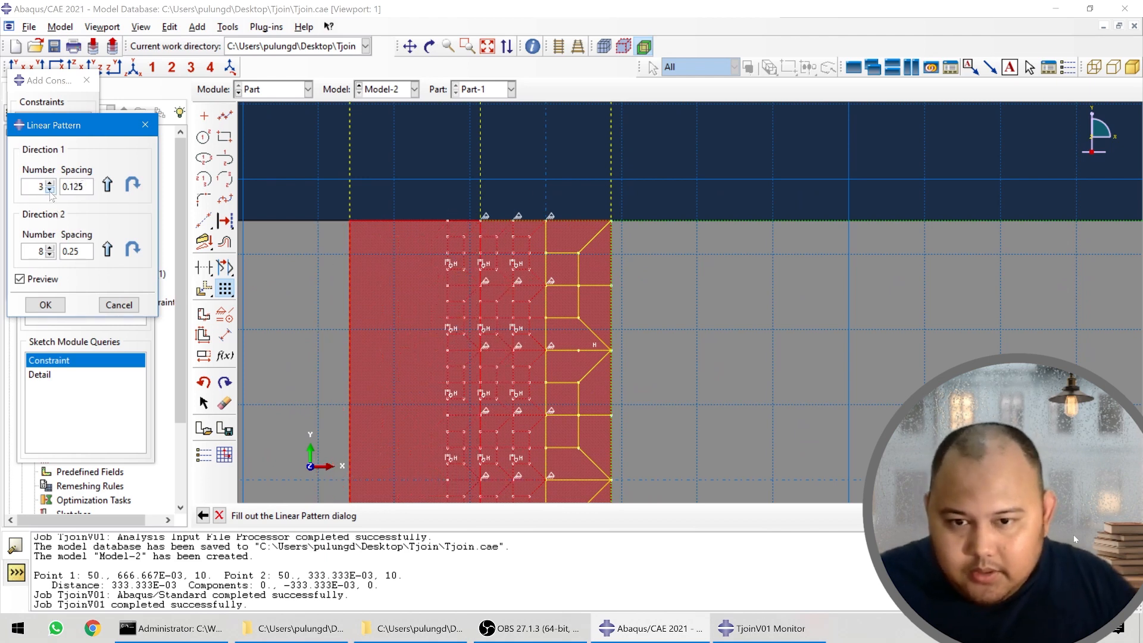
{"action": "left_click", "coordinate": [50, 190]}
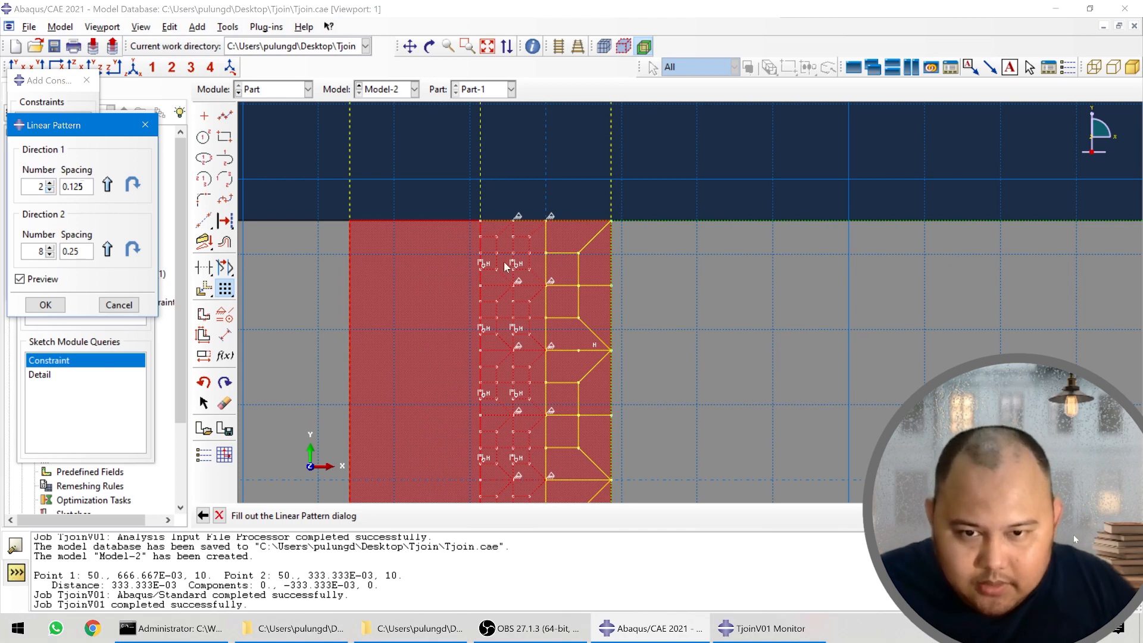
{"action": "scroll", "coordinate": [524, 262], "scroll_direction": "down", "scroll_amount": 2}
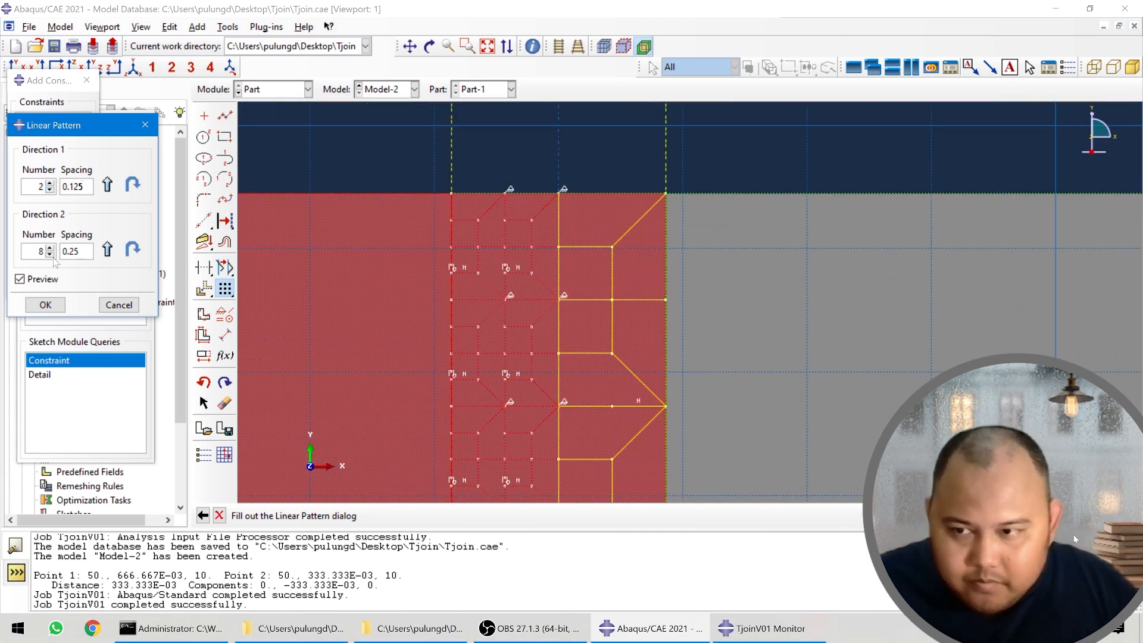
{"action": "left_click", "coordinate": [51, 190]}
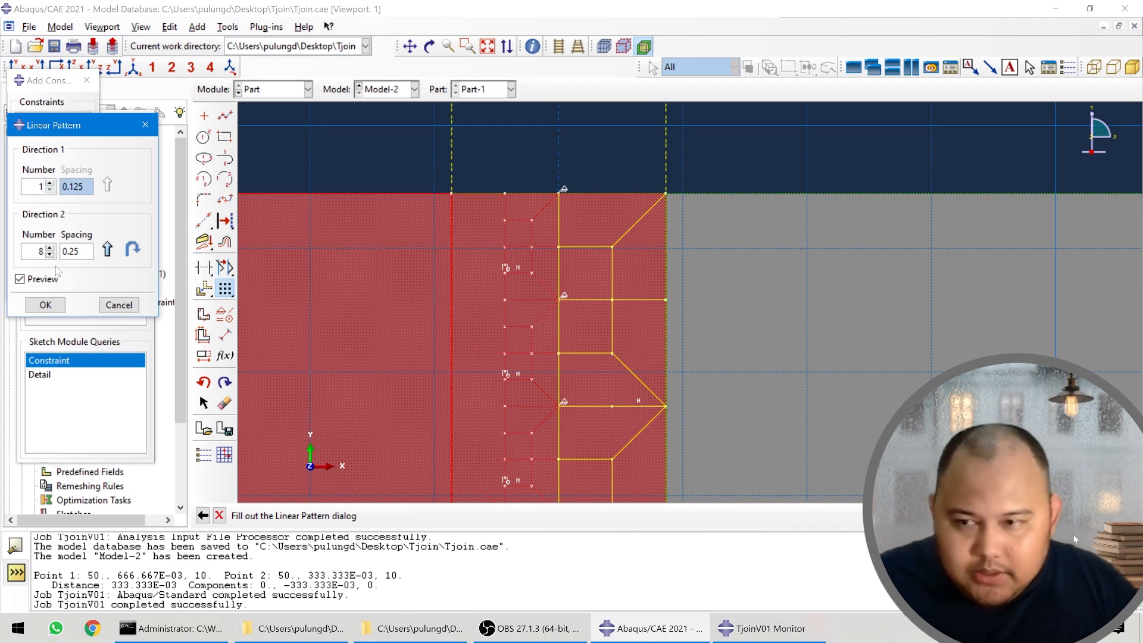
{"action": "scroll", "coordinate": [516, 162], "scroll_direction": "up", "scroll_amount": 2}
{"action": "scroll", "coordinate": [516, 165], "scroll_direction": "up", "scroll_amount": 5}
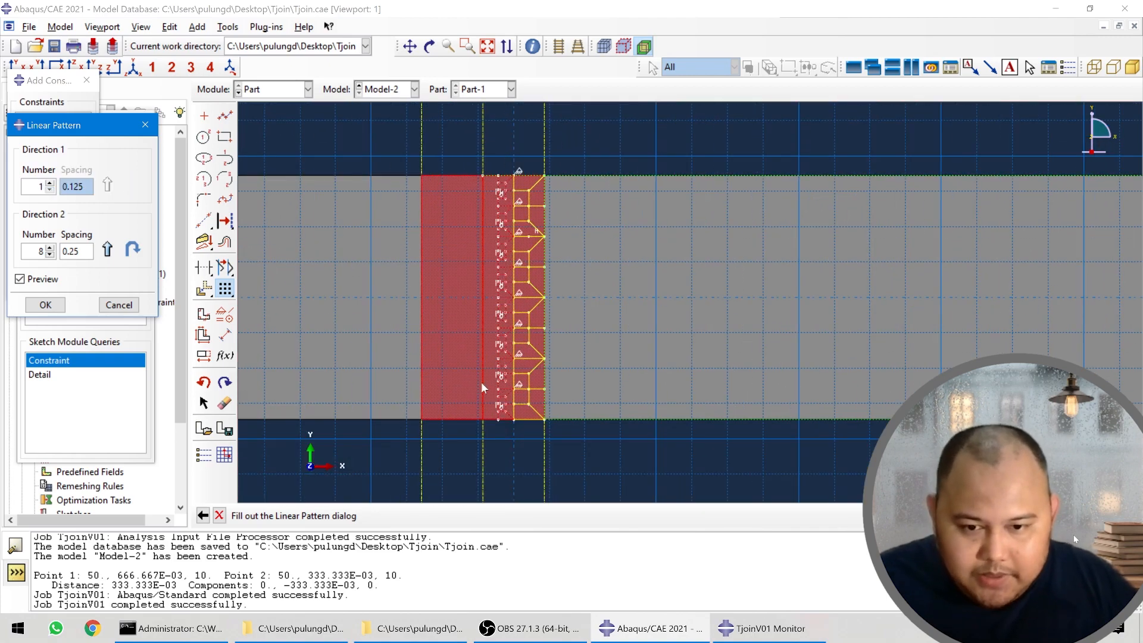
{"action": "scroll", "coordinate": [498, 417], "scroll_direction": "down", "scroll_amount": 4}
{"action": "scroll", "coordinate": [497, 413], "scroll_direction": "down", "scroll_amount": 5}
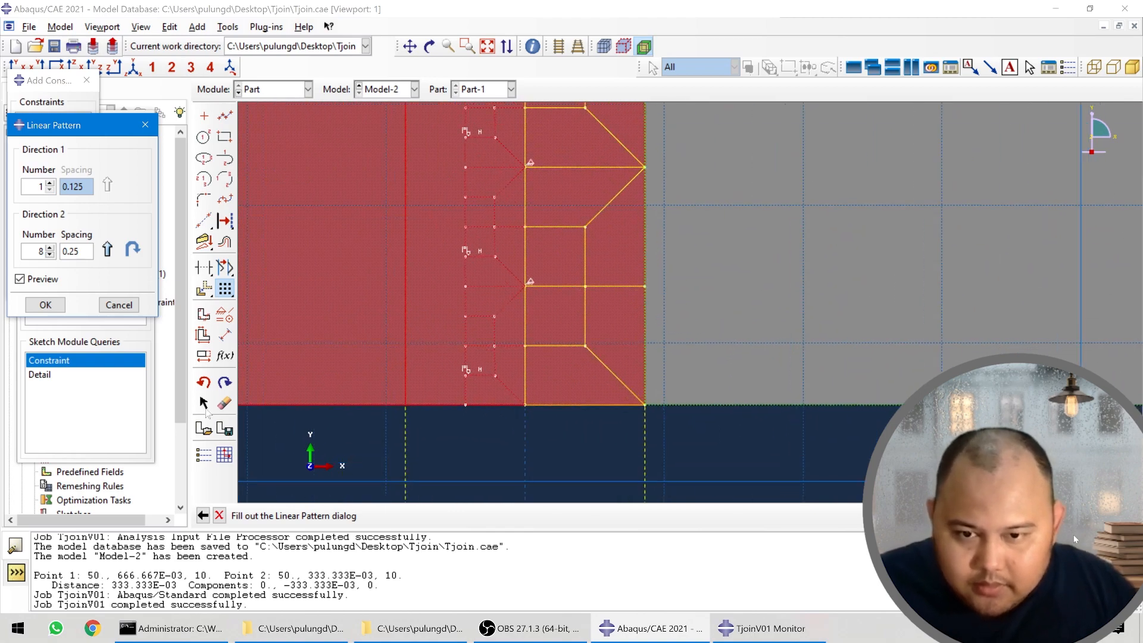
{"action": "left_click", "coordinate": [42, 305]}
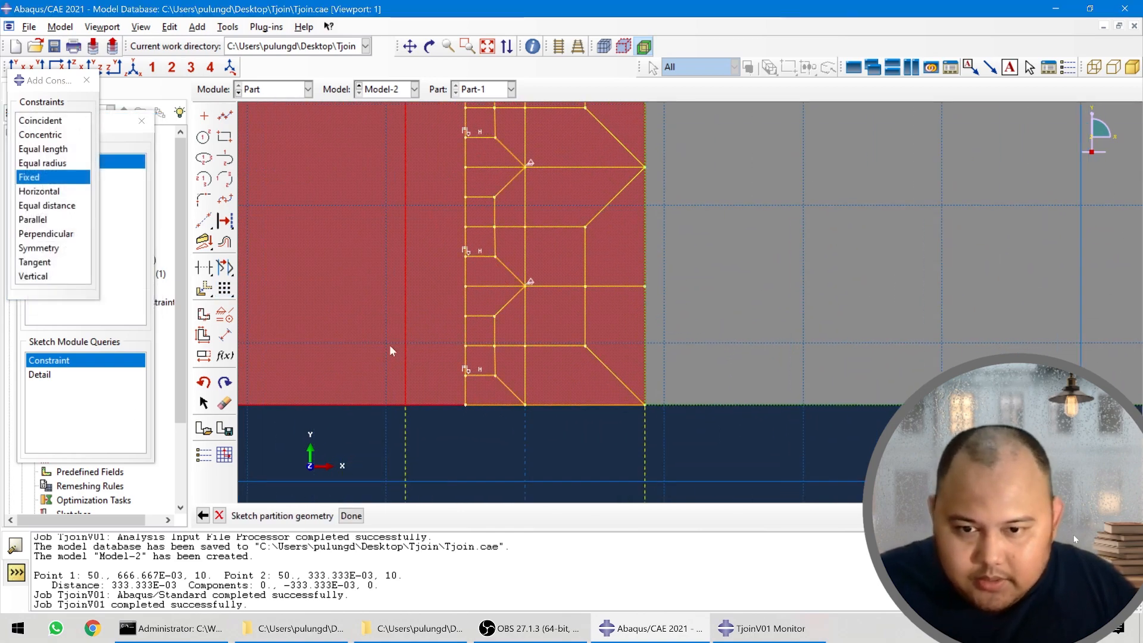
- Finish the partition sketch to split the face and end the face partition command
{"action": "scroll", "coordinate": [511, 371], "scroll_direction": "up", "scroll_amount": 2}
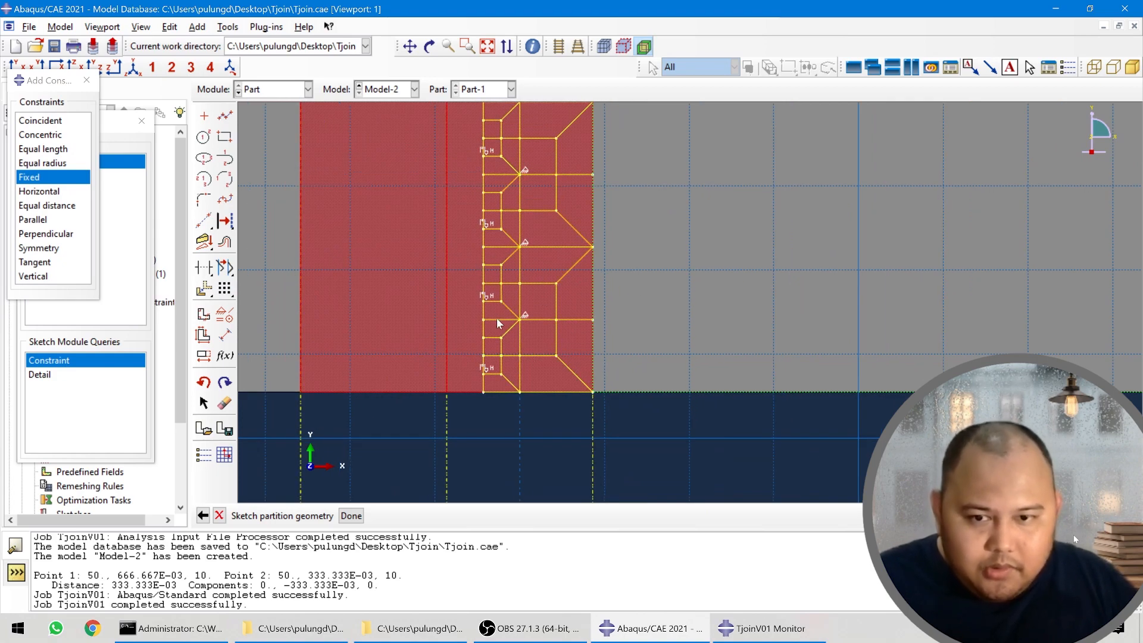
{"action": "scroll", "coordinate": [548, 412], "scroll_direction": "up", "scroll_amount": 3}
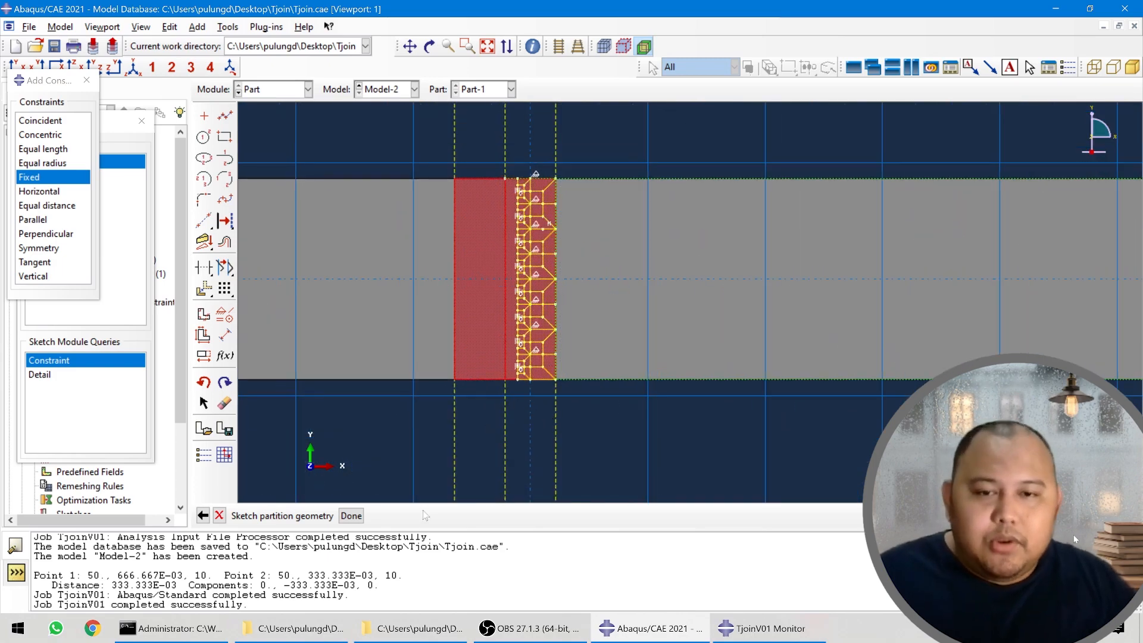
{"action": "left_click", "coordinate": [358, 517]}
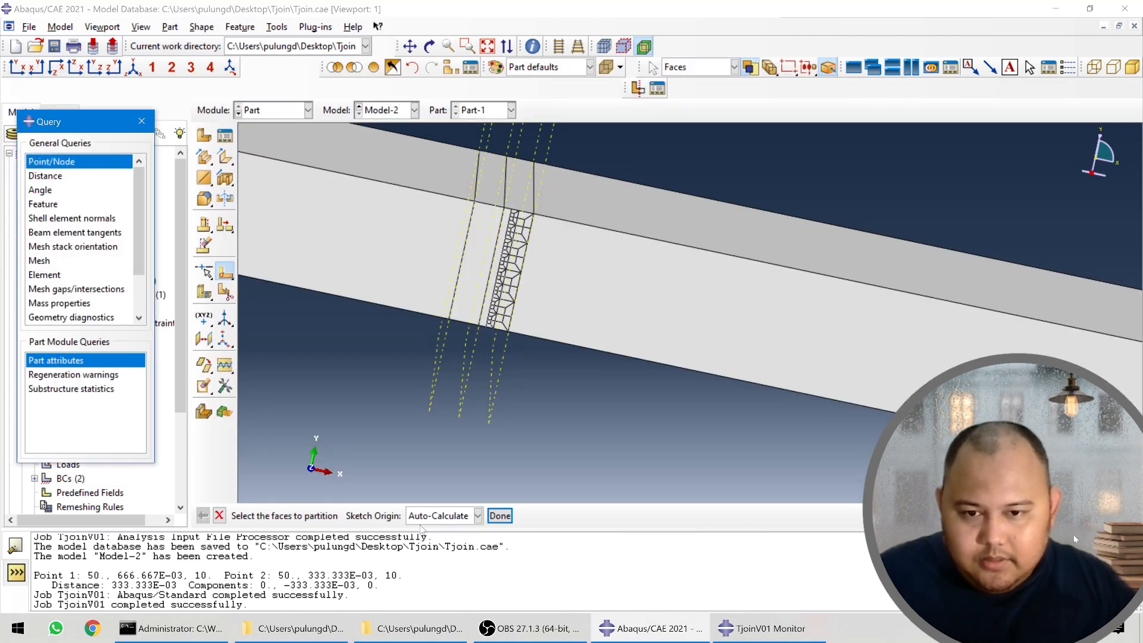
{"action": "left_click", "coordinate": [500, 516]}
{"action": "scroll", "coordinate": [480, 209], "scroll_direction": "down", "scroll_amount": 2}
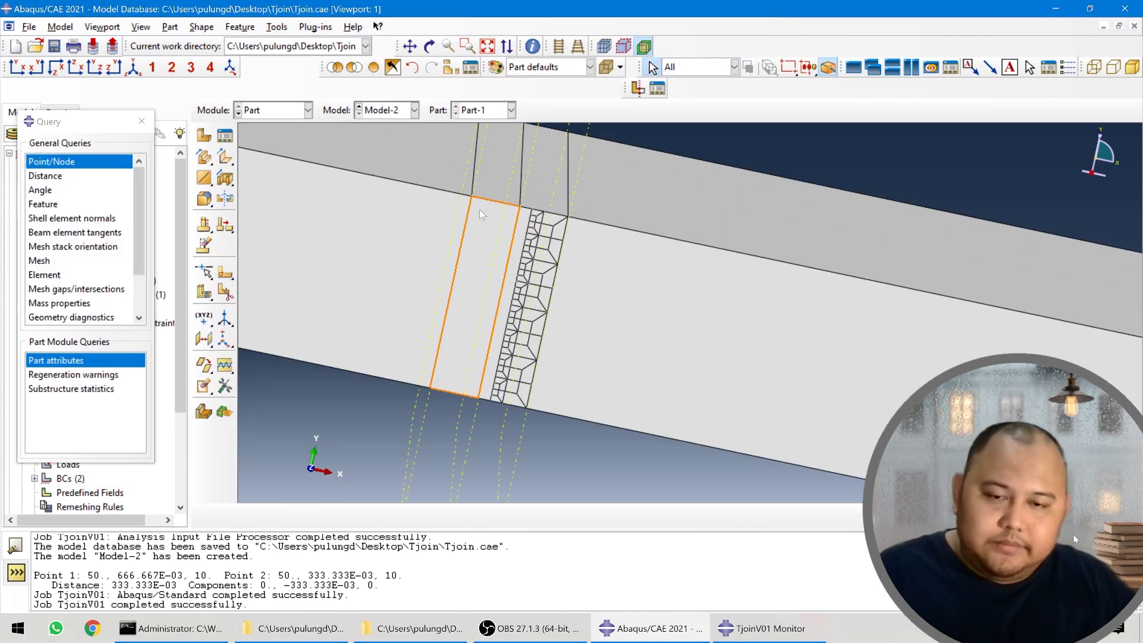
{"action": "scroll", "coordinate": [477, 274], "scroll_direction": "up", "scroll_amount": 2}
{"action": "scroll", "coordinate": [548, 281], "scroll_direction": "down", "scroll_amount": 1}
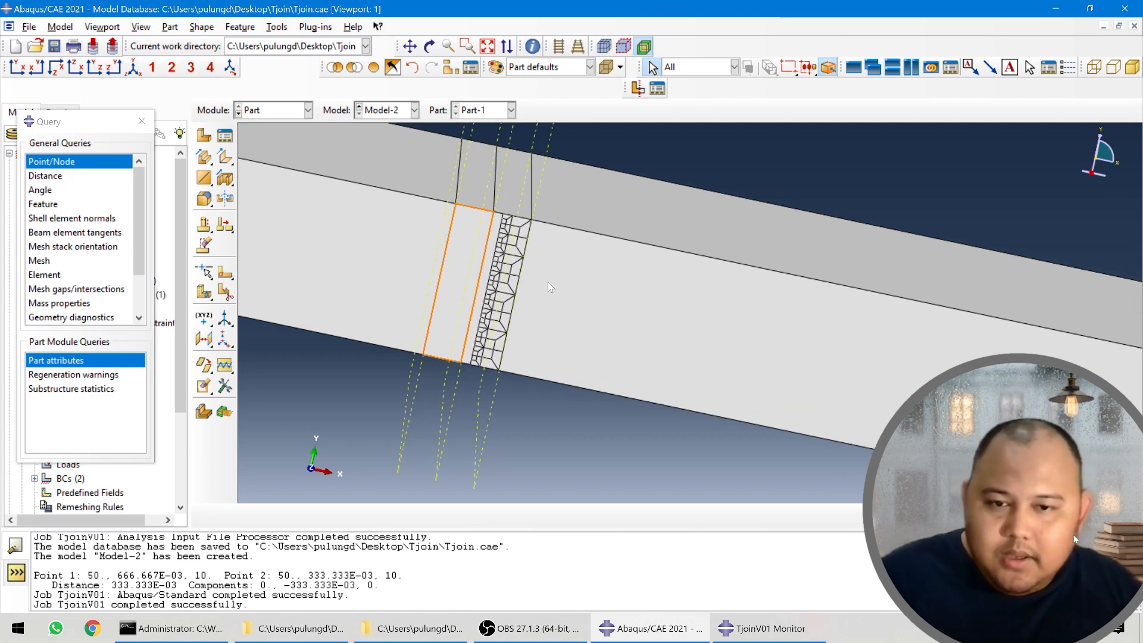
- Start a cell partition by extruding or sweeping edges and choose the narrow patterned cell in the front view without perspective
{"action": "left_click", "coordinate": [203, 293]}
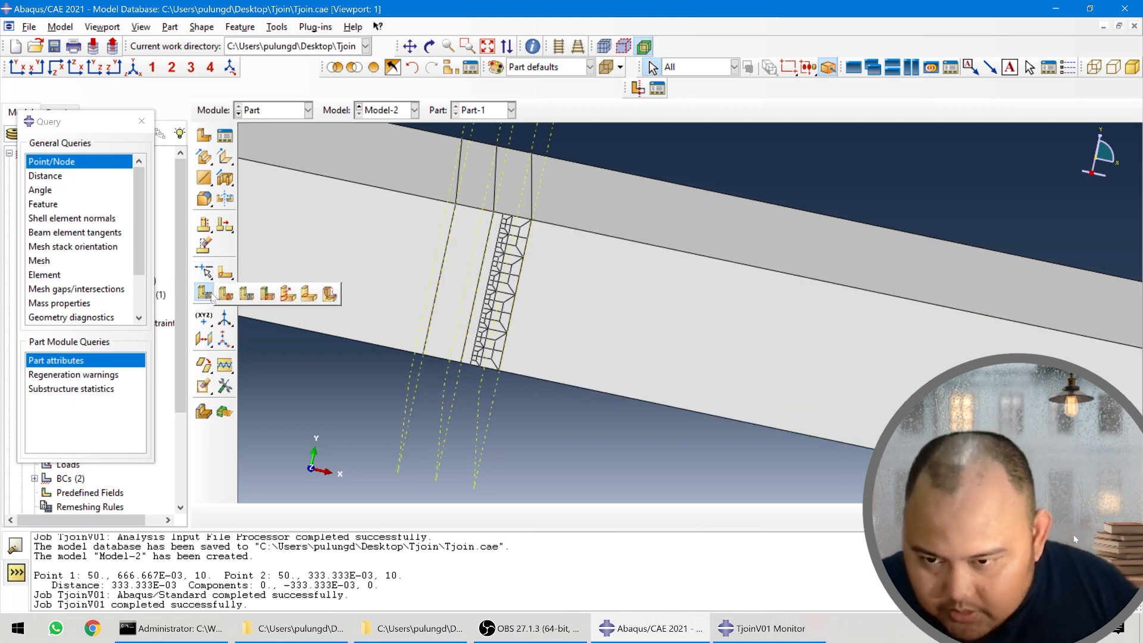
{"action": "left_click", "coordinate": [288, 294]}
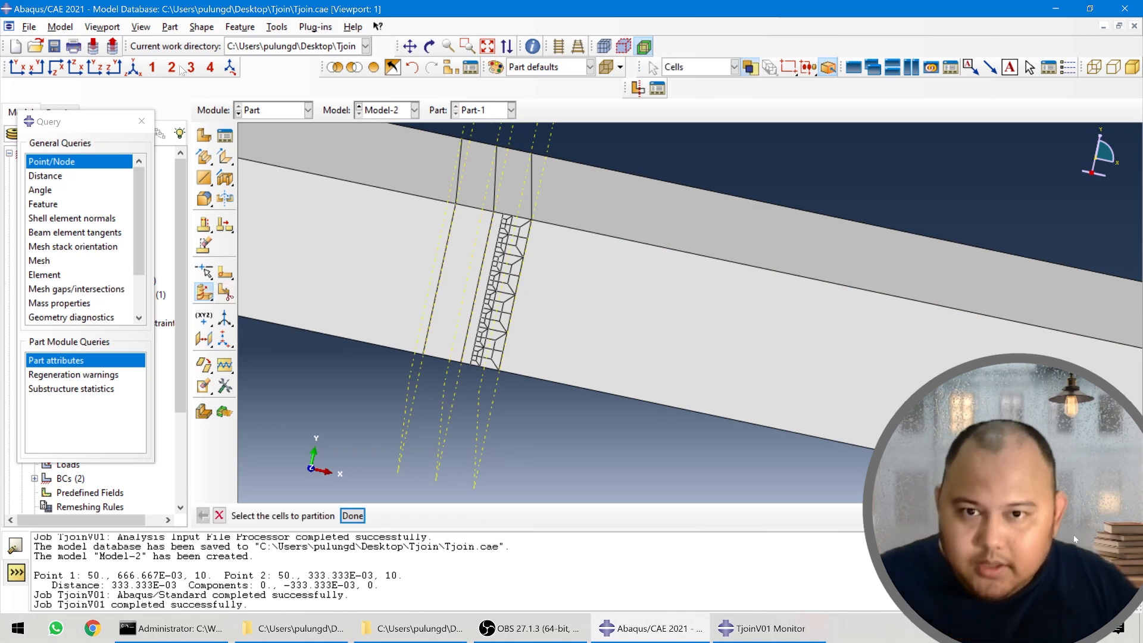
{"action": "scroll", "coordinate": [604, 405], "scroll_direction": "down", "scroll_amount": 3}
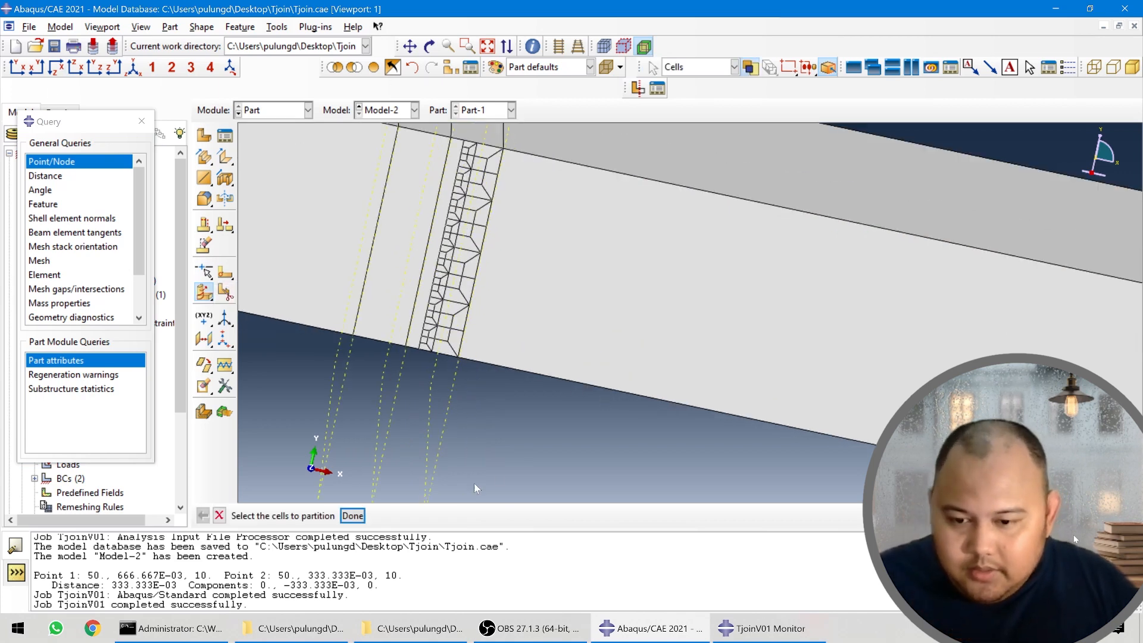
{"action": "left_click", "coordinate": [17, 67]}
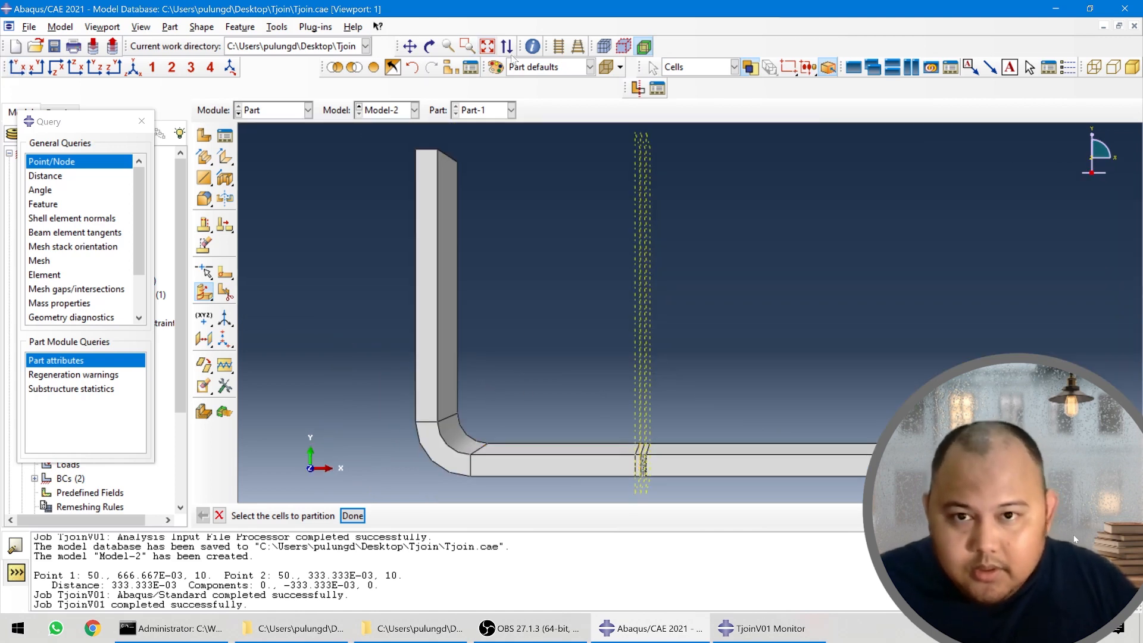
{"action": "left_click", "coordinate": [558, 48]}
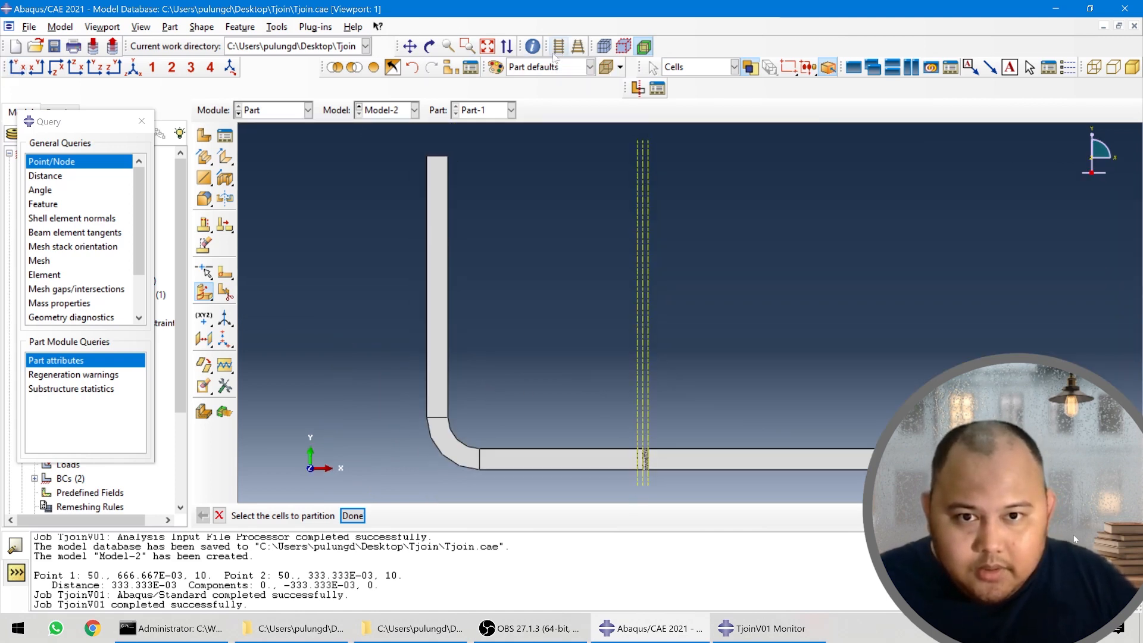
{"action": "scroll", "coordinate": [646, 461], "scroll_direction": "down", "scroll_amount": 5}
{"action": "scroll", "coordinate": [612, 405], "scroll_direction": "down", "scroll_amount": 5}
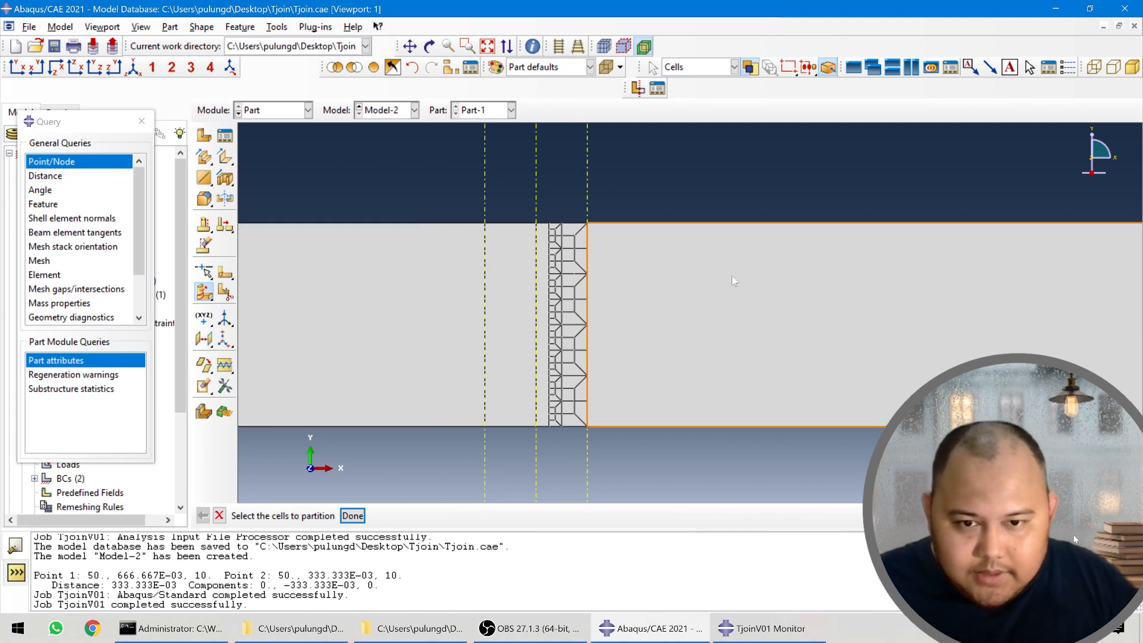
{"action": "left_click", "coordinate": [547, 292]}
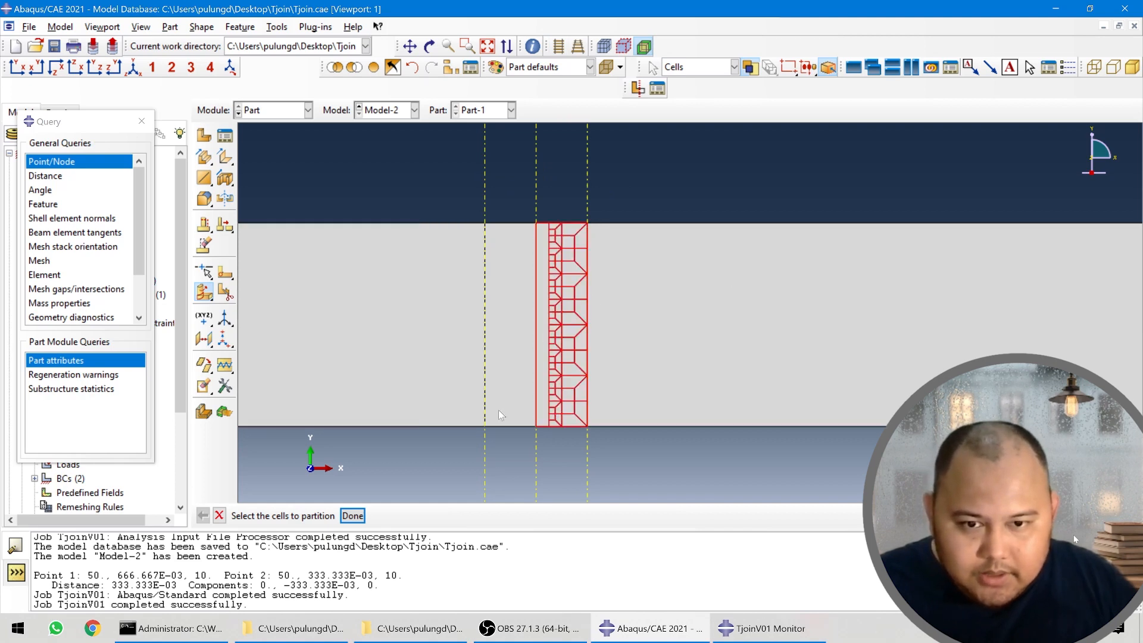
{"action": "left_click", "coordinate": [353, 516]}
- Try to use all the transition pattern edges inside the narrow cell together as the sweep edges
{"action": "scroll", "coordinate": [465, 470], "scroll_direction": "up", "scroll_amount": 1}
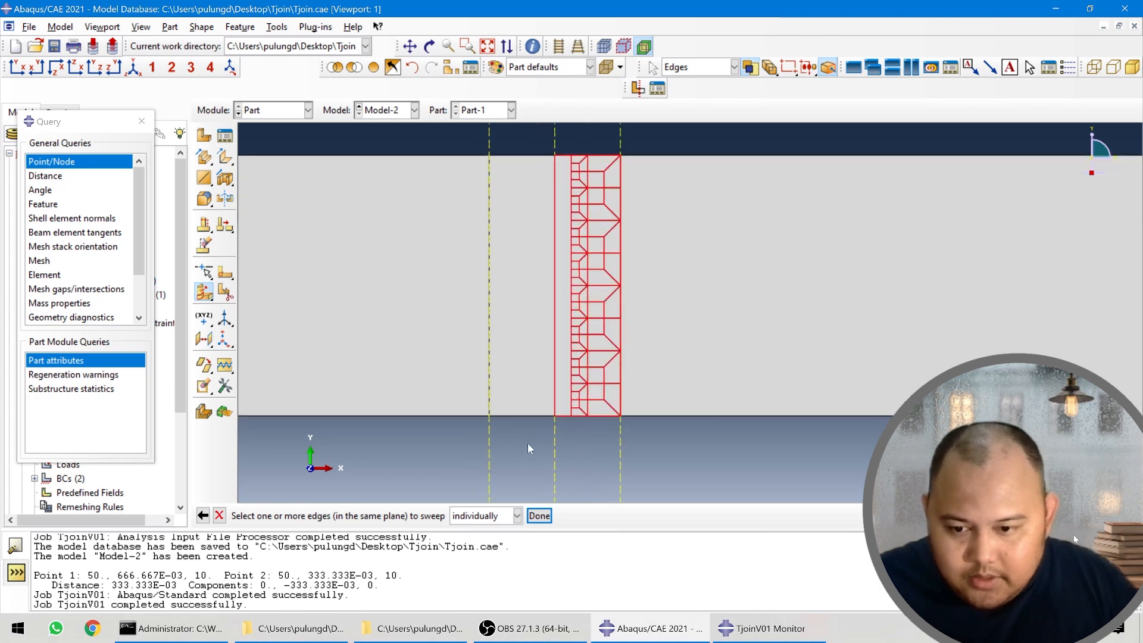
{"action": "left_click_drag", "start_coordinate": [611, 443], "coordinate": [567, 146]}
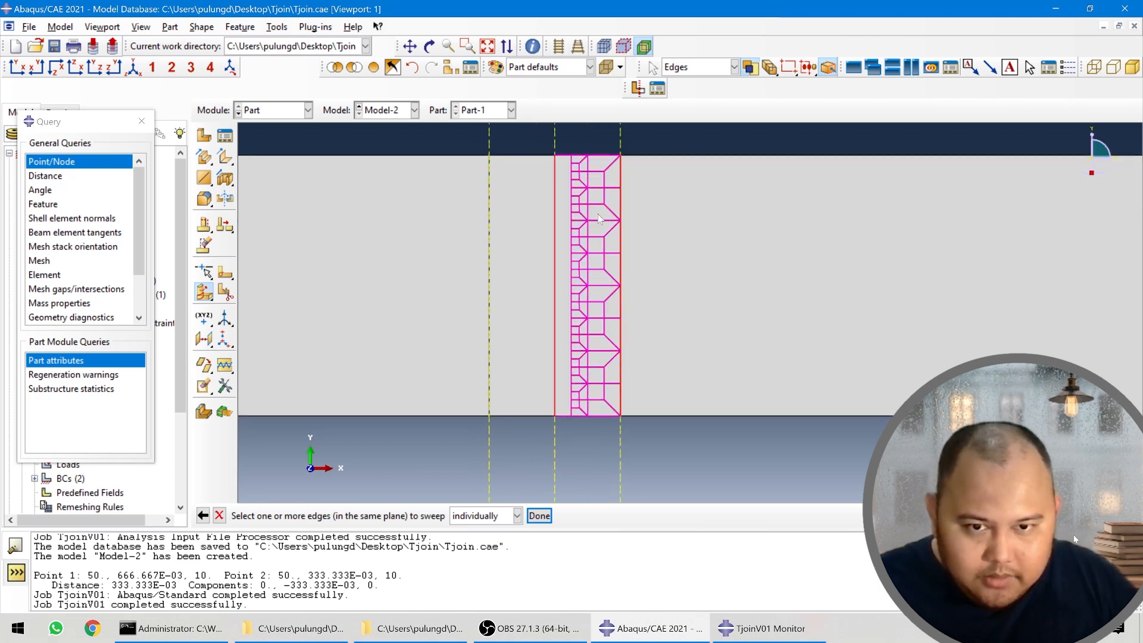
{"action": "scroll", "coordinate": [594, 431], "scroll_direction": "down", "scroll_amount": 1}
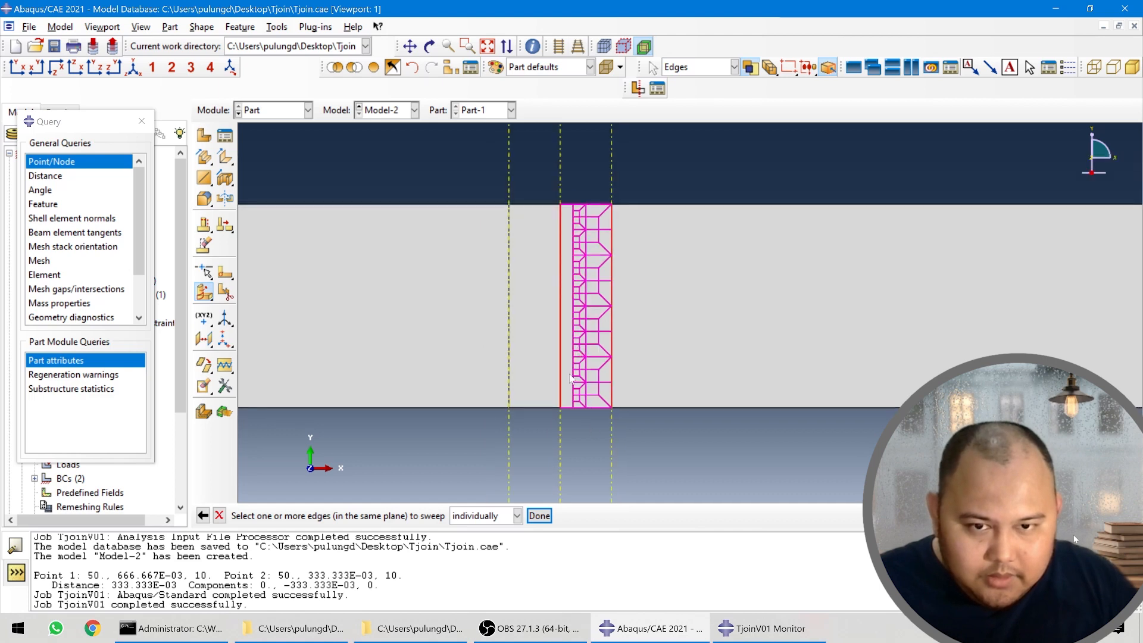
{"action": "left_click", "coordinate": [540, 516]}
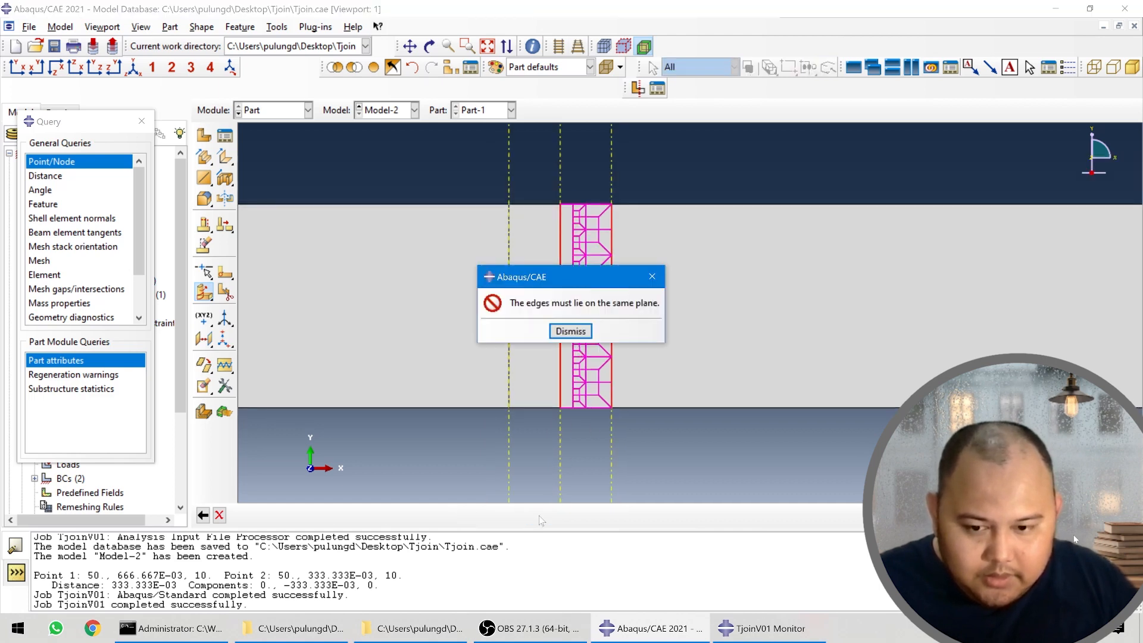
{"action": "left_click", "coordinate": [578, 332]}
- Clear the current sweep edge selection and look at the narrow cell's patterned front face edge-on from the top
{"action": "scroll", "coordinate": [563, 209], "scroll_direction": "up", "scroll_amount": 2}
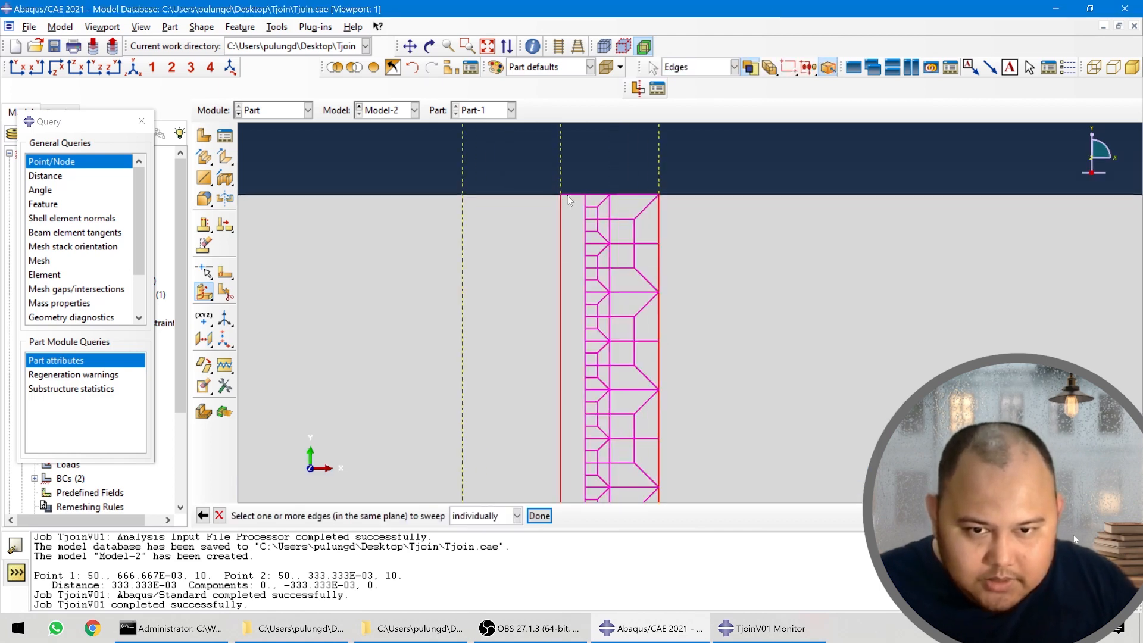
{"action": "scroll", "coordinate": [572, 190], "scroll_direction": "down", "scroll_amount": 2}
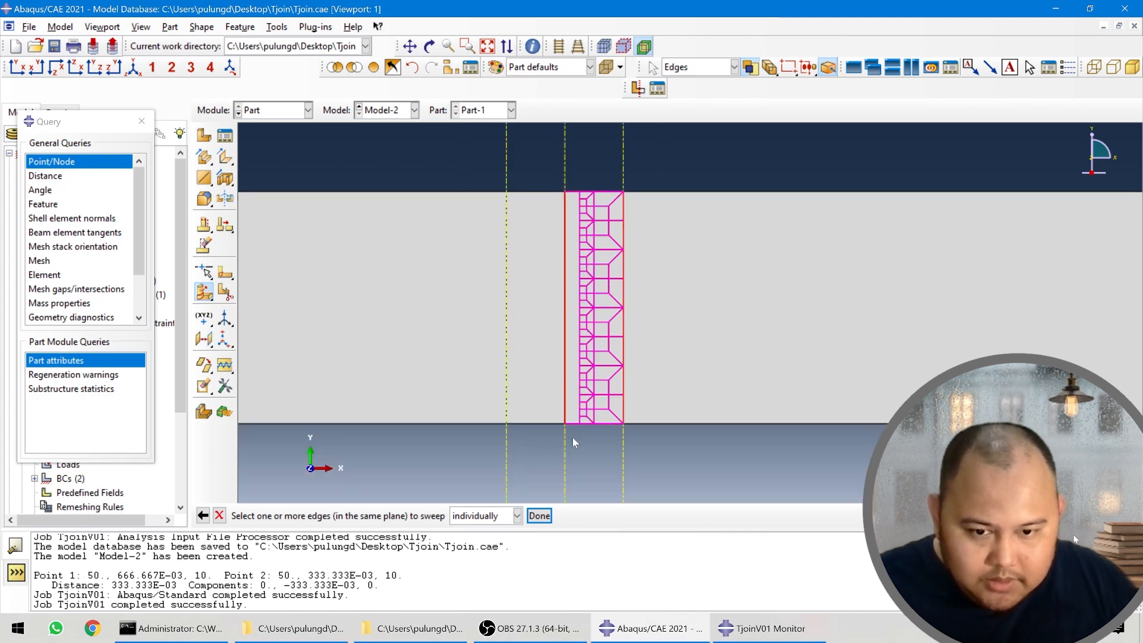
{"action": "scroll", "coordinate": [573, 438], "scroll_direction": "up", "scroll_amount": 2}
{"action": "scroll", "coordinate": [589, 334], "scroll_direction": "down", "scroll_amount": 3}
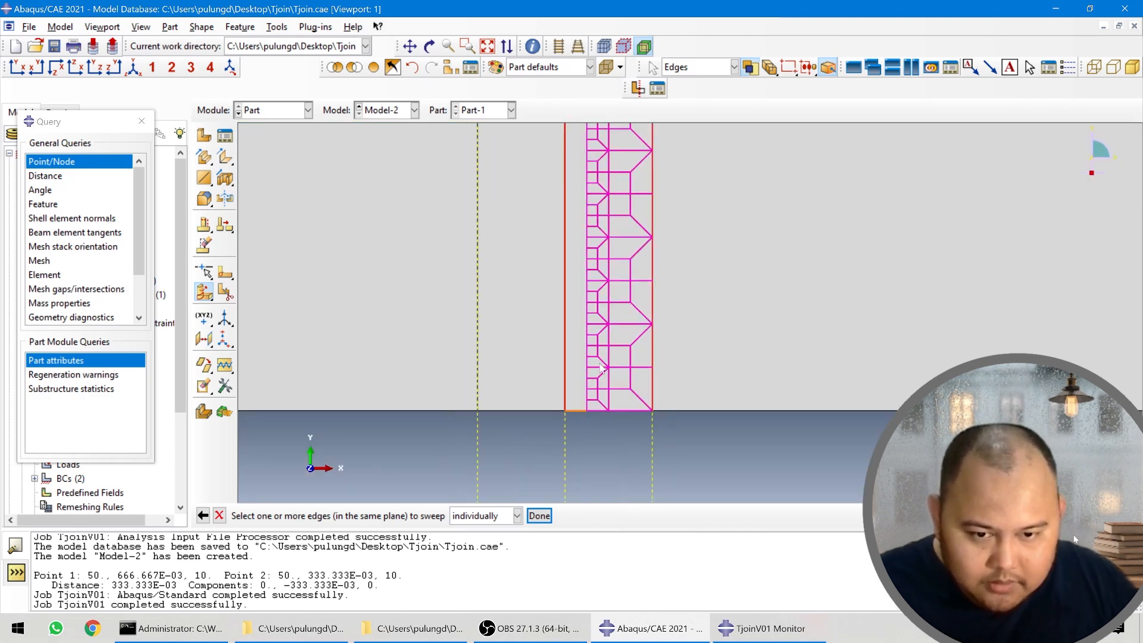
{"action": "left_click", "coordinate": [57, 69]}
{"action": "scroll", "coordinate": [623, 411], "scroll_direction": "up", "scroll_amount": 3}
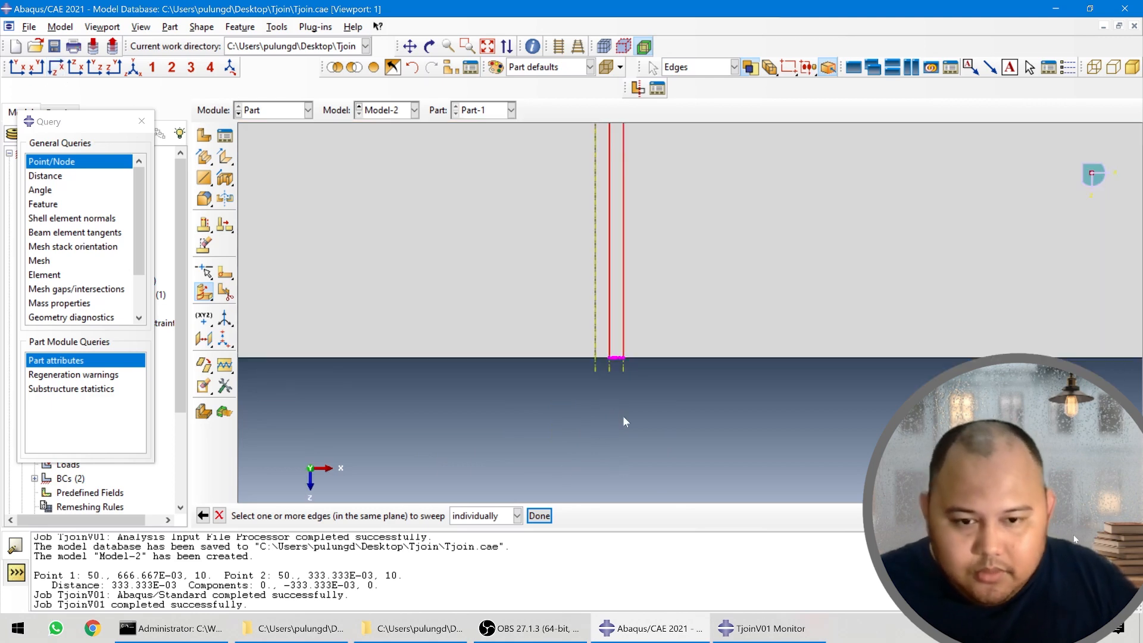
{"action": "scroll", "coordinate": [616, 400], "scroll_direction": "down", "scroll_amount": 3}
{"action": "scroll", "coordinate": [616, 414], "scroll_direction": "up", "scroll_amount": 3}
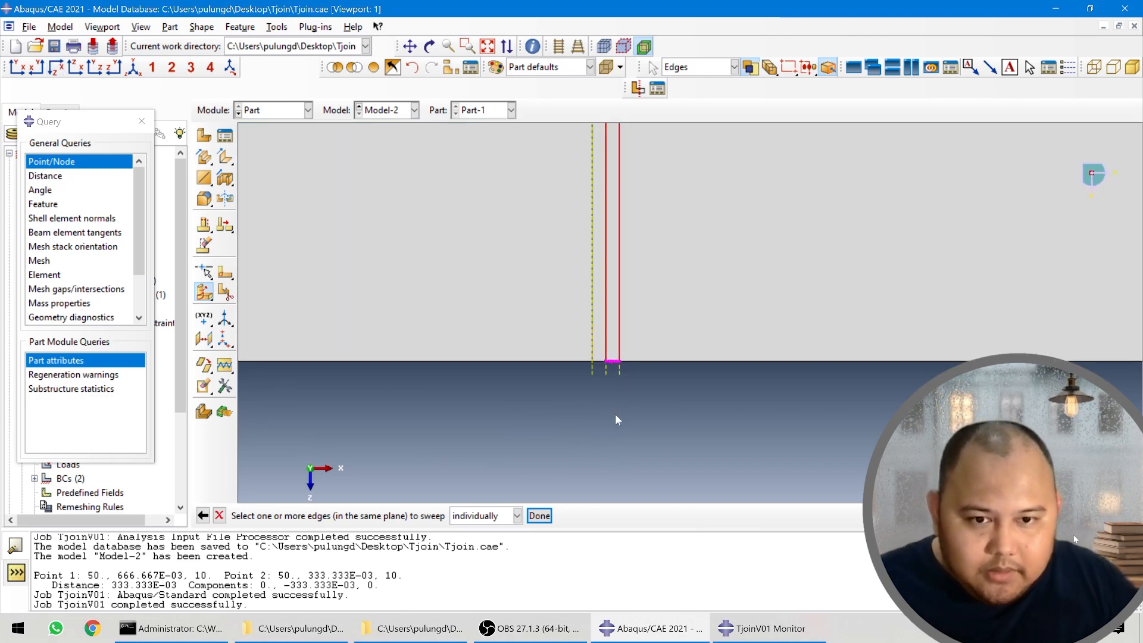
{"action": "left_click", "coordinate": [626, 384]}
{"action": "scroll", "coordinate": [606, 355], "scroll_direction": "up", "scroll_amount": 5}
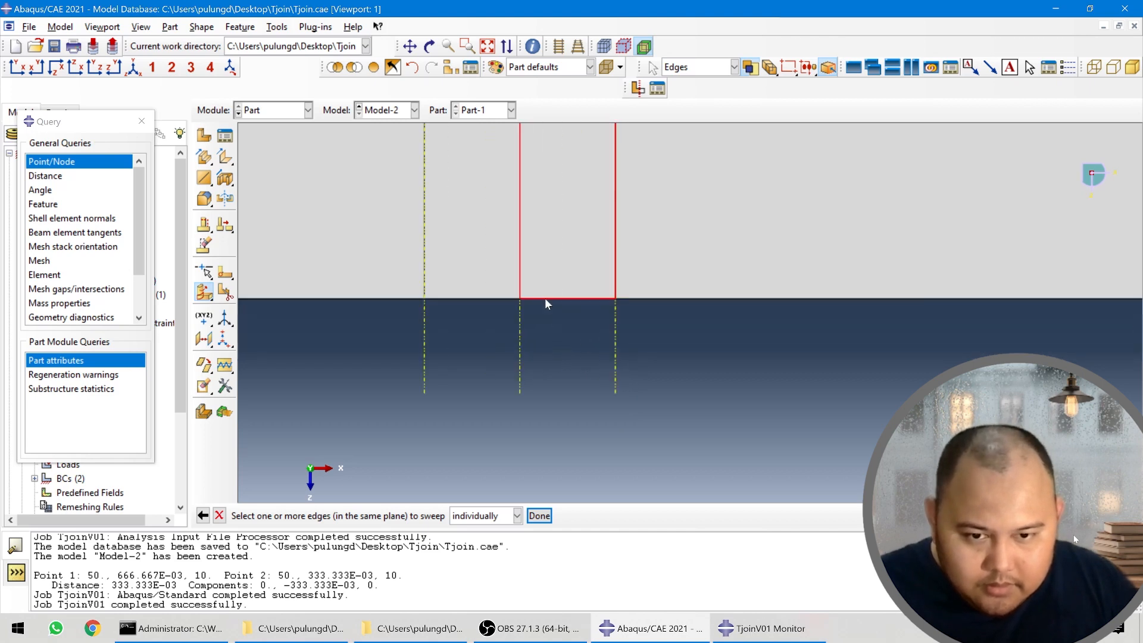
- Use only the pattern edges lying in the plane of the narrow cell's front face as the sweep edges
{"action": "scroll", "coordinate": [617, 325], "scroll_direction": "up", "scroll_amount": 2}
{"action": "left_click_drag", "start_coordinate": [623, 327], "coordinate": [599, 281]}
{"action": "left_click", "coordinate": [495, 322]}
{"action": "left_click_drag", "start_coordinate": [508, 320], "coordinate": [630, 276]}
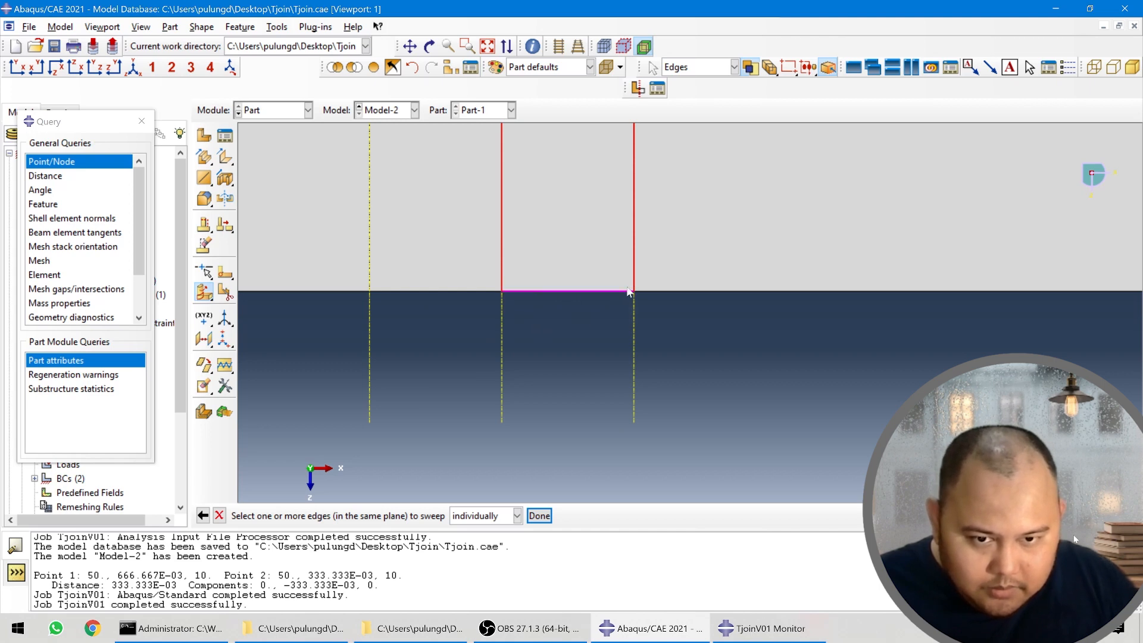
{"action": "left_click", "coordinate": [540, 516]}
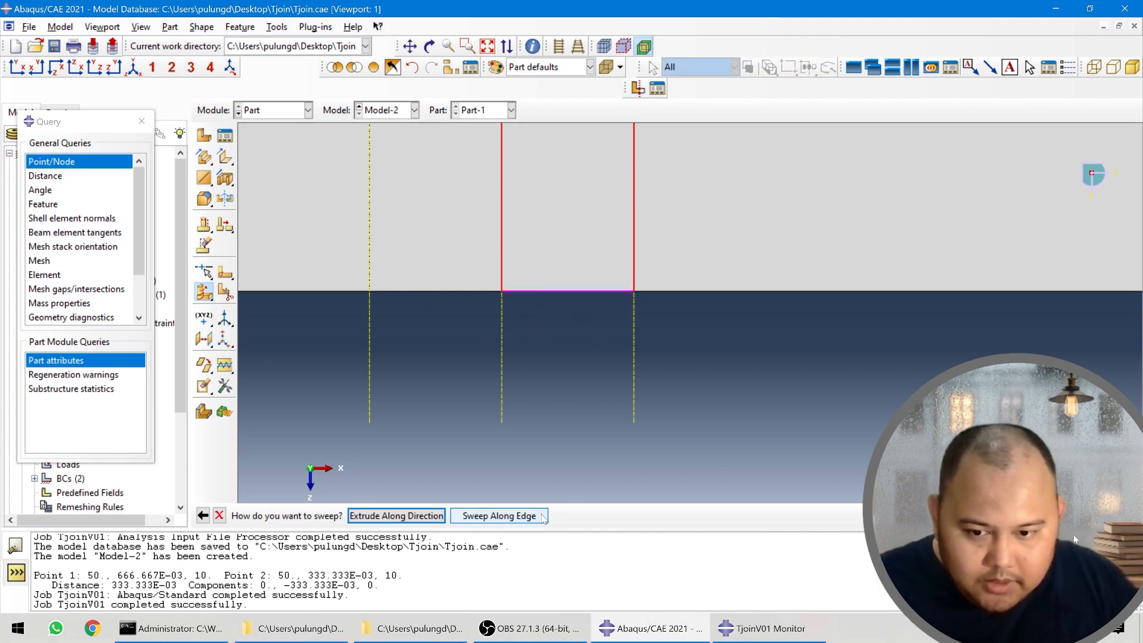
- Try to partition the narrow cell by sweeping the selected pattern edges along the cell's long depth edge
{"action": "left_click", "coordinate": [497, 517]}
{"action": "left_click_drag", "start_coordinate": [533, 470], "coordinate": [643, 313], "text": "ctrl+alt"}
{"action": "scroll", "coordinate": [661, 308], "scroll_direction": "up", "scroll_amount": 5}
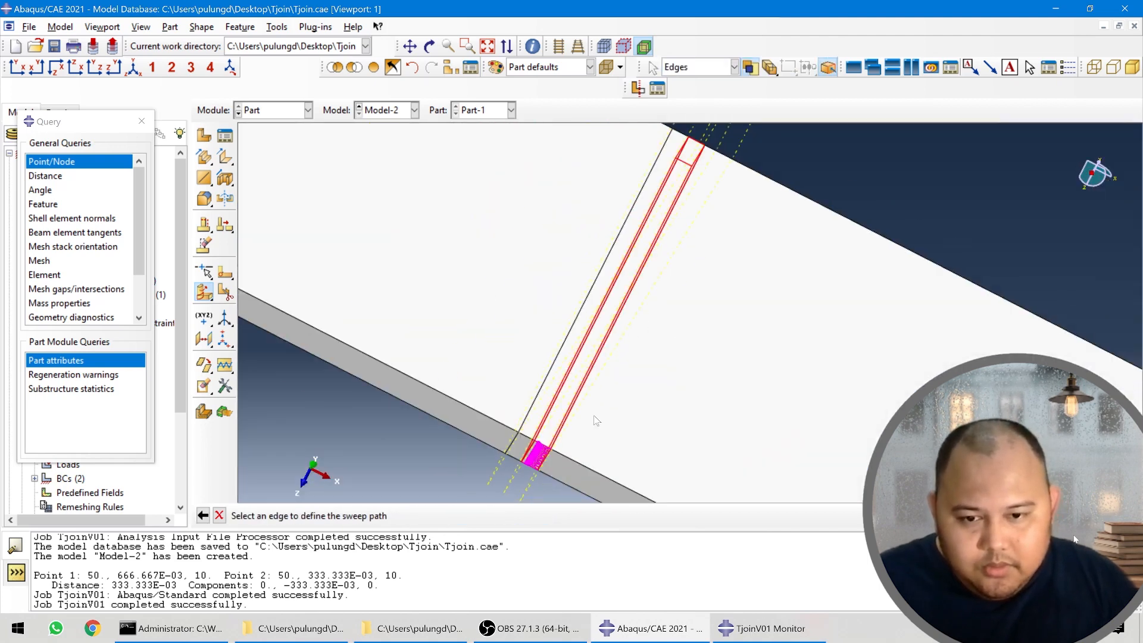
{"action": "scroll", "coordinate": [597, 421], "scroll_direction": "down", "scroll_amount": 6}
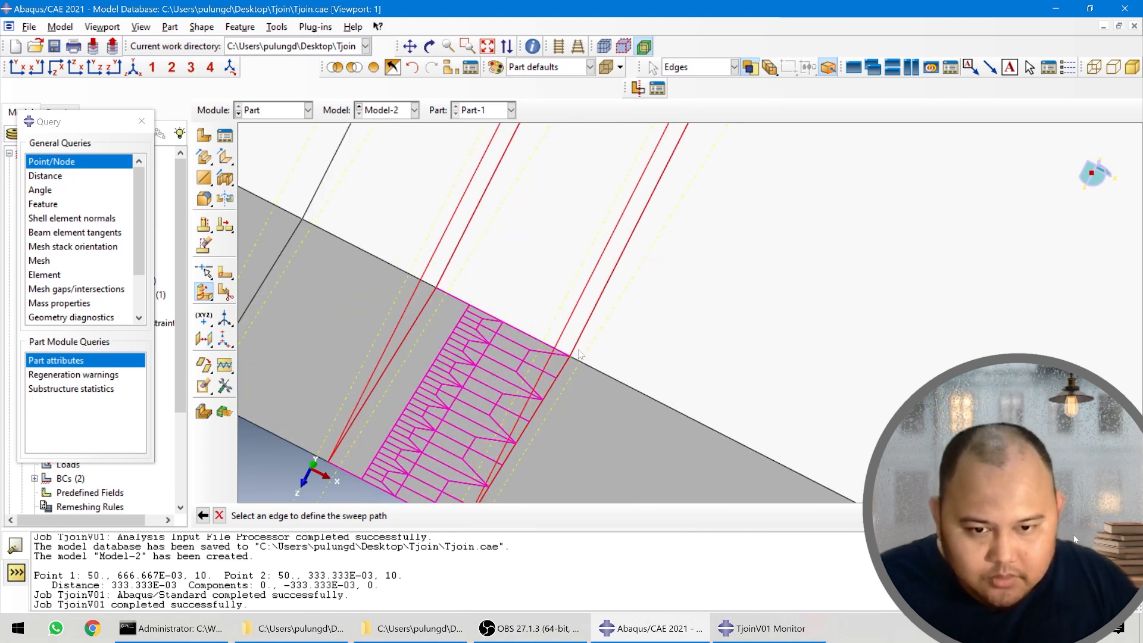
{"action": "left_click", "coordinate": [576, 350]}
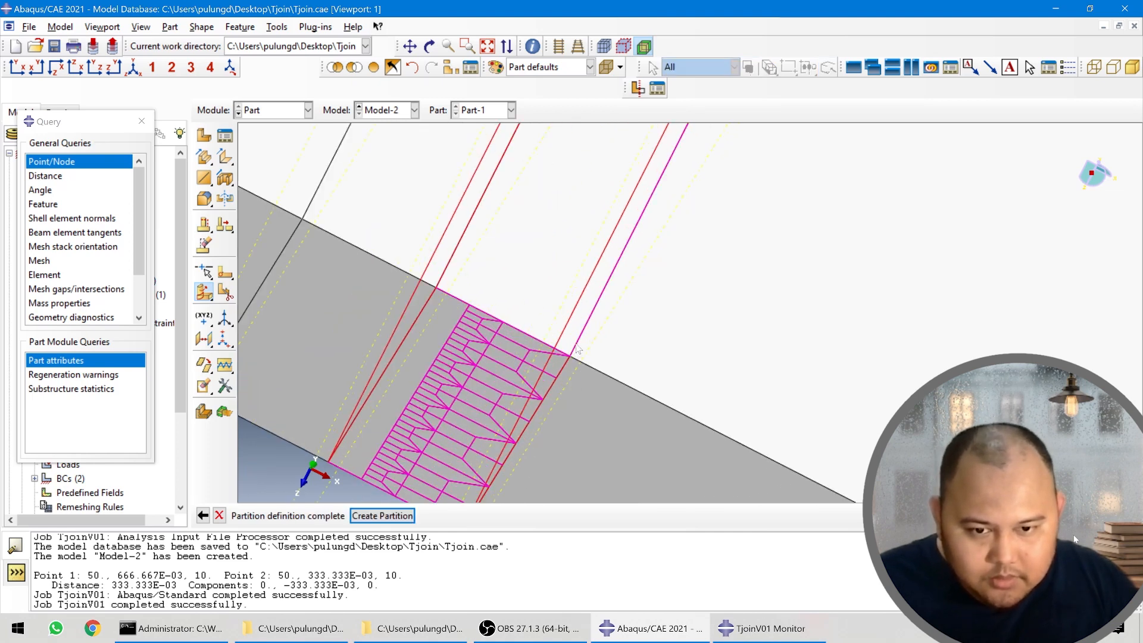
{"action": "left_click", "coordinate": [385, 516]}
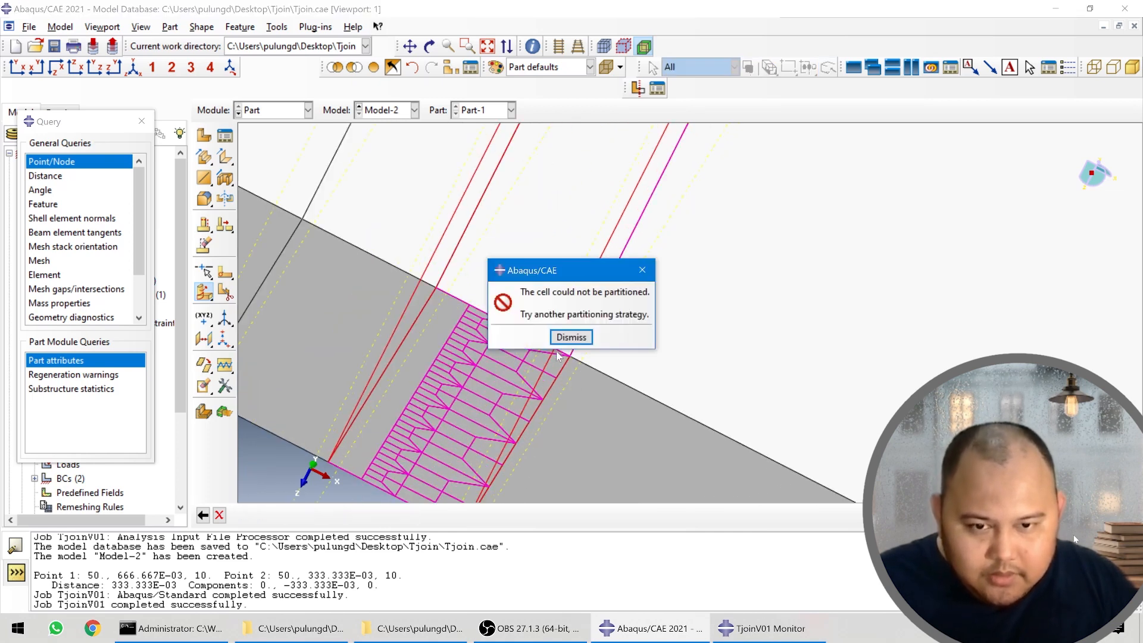
{"action": "left_click", "coordinate": [571, 337]}
- Examine the mesh transition pattern on the narrow cell's front face up close
{"action": "scroll", "coordinate": [536, 333], "scroll_direction": "up", "scroll_amount": 5}
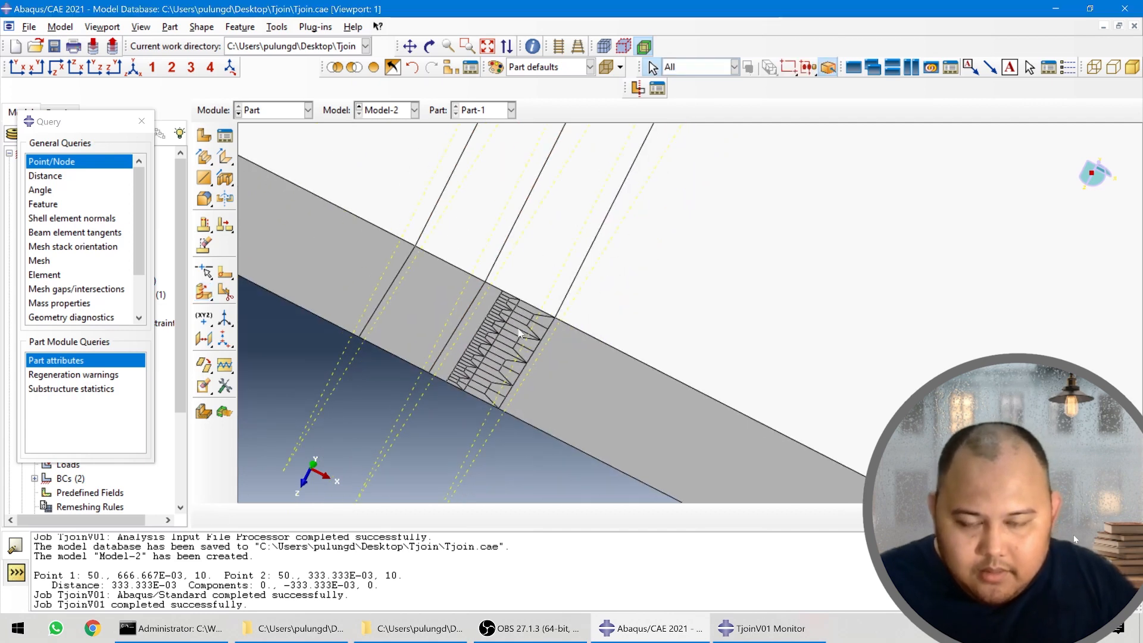
{"action": "scroll", "coordinate": [518, 336], "scroll_direction": "down", "scroll_amount": 2}
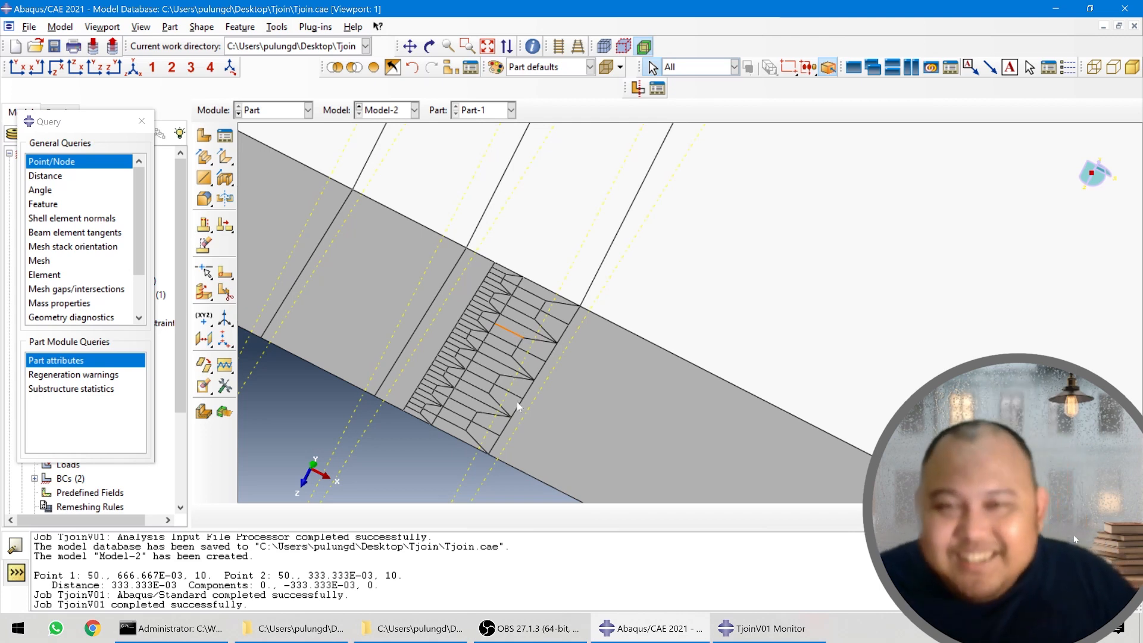
{"action": "scroll", "coordinate": [518, 407], "scroll_direction": "up", "scroll_amount": 3}
{"action": "scroll", "coordinate": [528, 385], "scroll_direction": "down", "scroll_amount": 2}
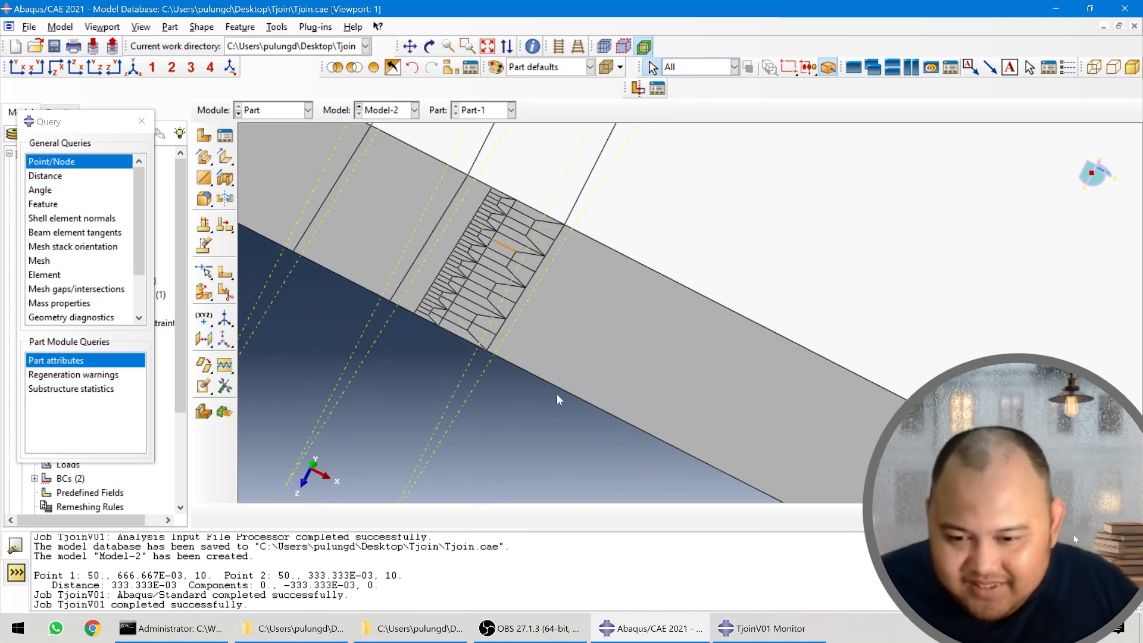
{"action": "scroll", "coordinate": [524, 384], "scroll_direction": "down", "scroll_amount": 4}
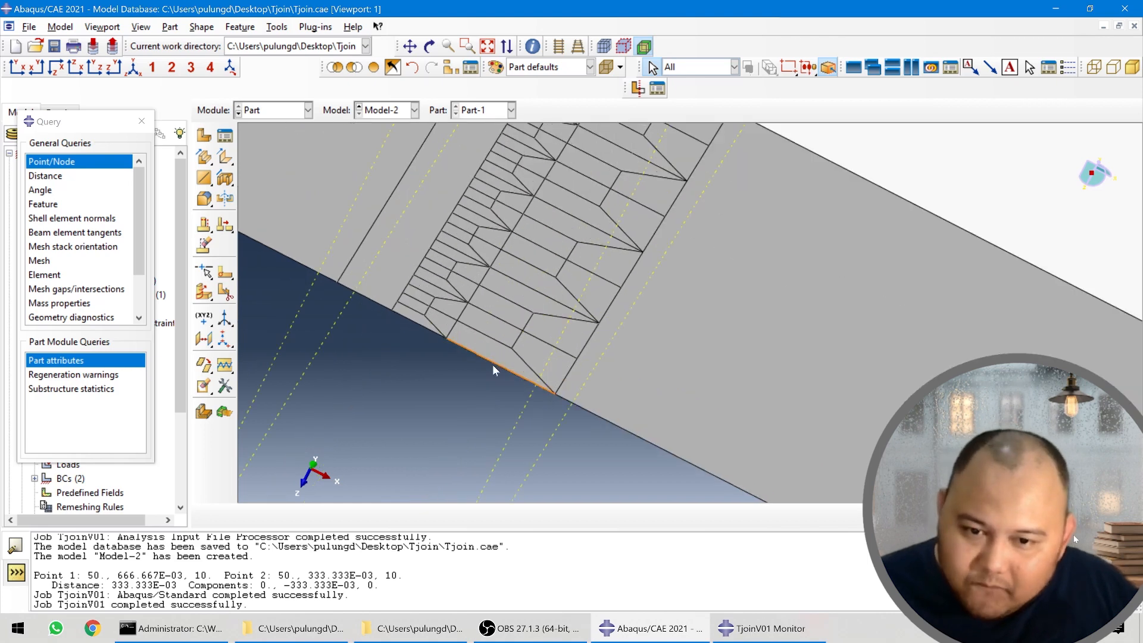
{"action": "scroll", "coordinate": [499, 367], "scroll_direction": "up", "scroll_amount": 3}
{"action": "scroll", "coordinate": [506, 369], "scroll_direction": "down", "scroll_amount": 1}
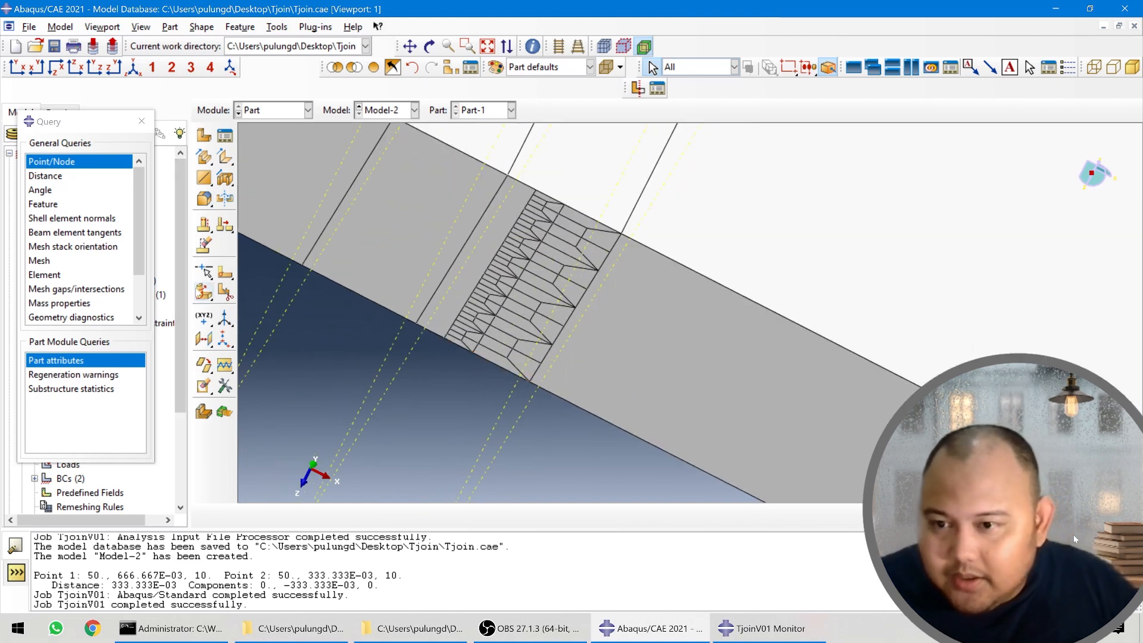
- Try to select the narrow cell's pattern edges by edge angle in a new sweep partition, and cancel the command
{"action": "left_click", "coordinate": [204, 292]}
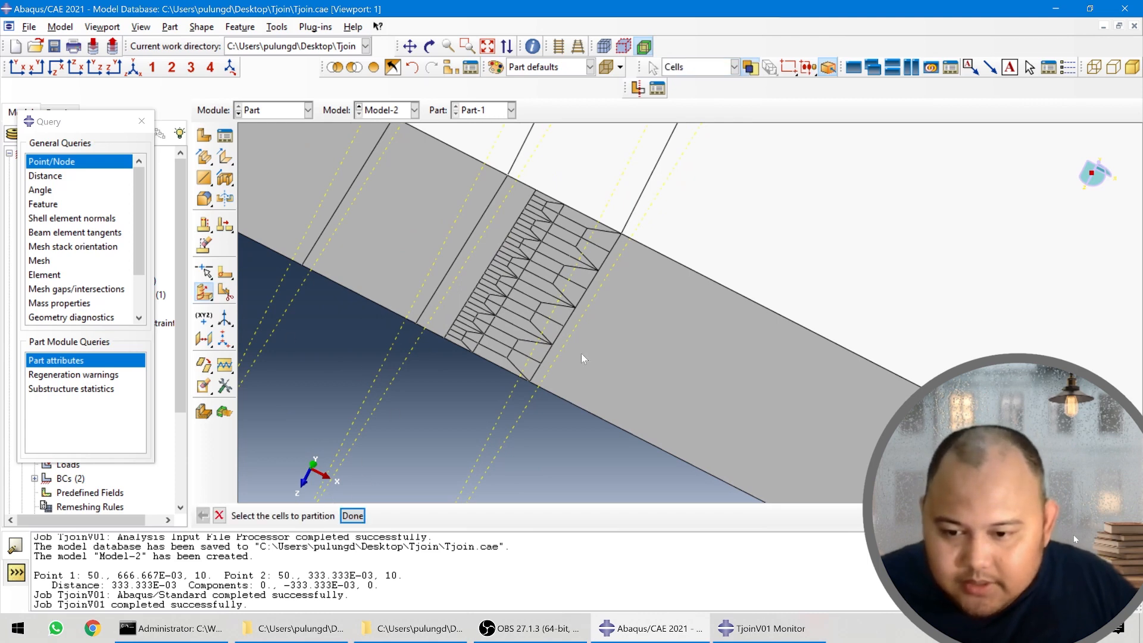
{"action": "left_click", "coordinate": [514, 282]}
{"action": "middle_click", "coordinate": [491, 436]}
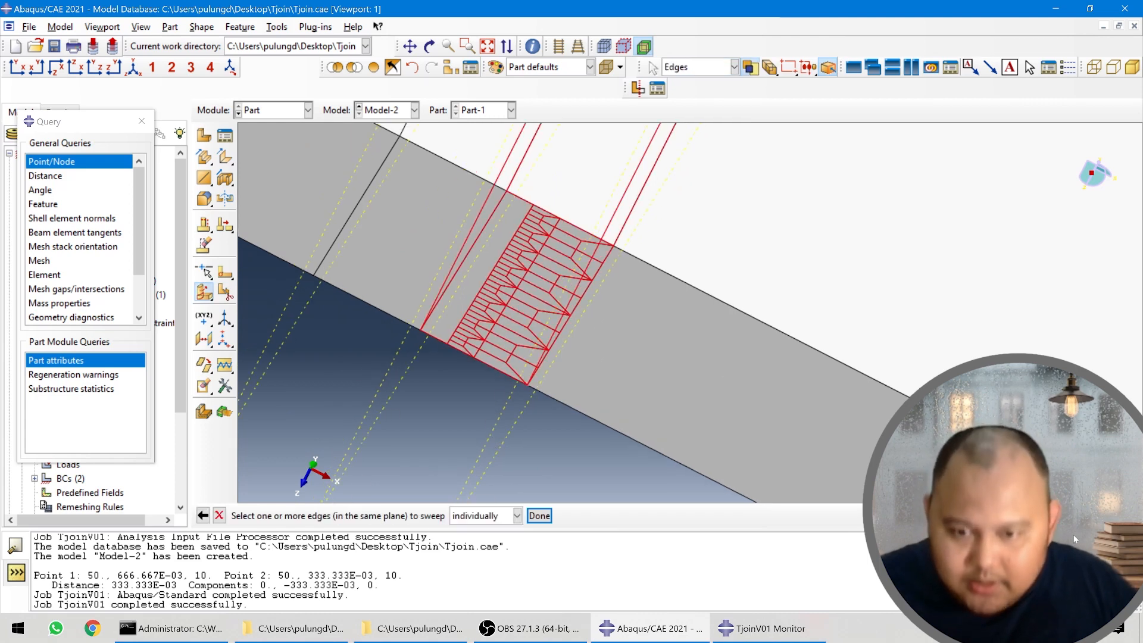
{"action": "left_click", "coordinate": [502, 517]}
{"action": "left_click", "coordinate": [498, 546]}
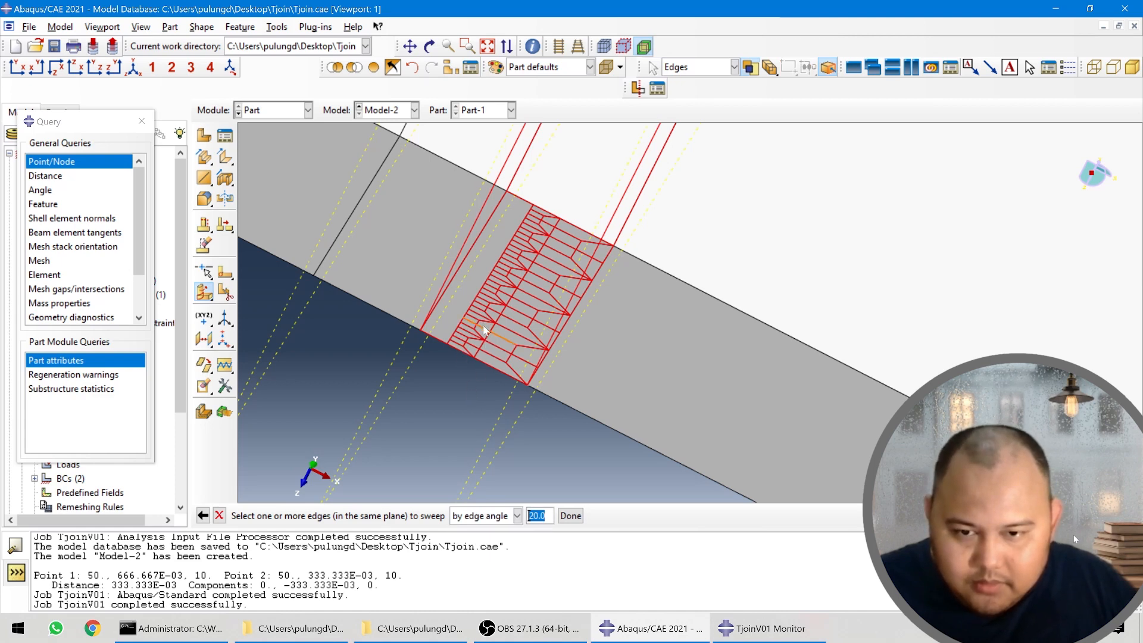
{"action": "scroll", "coordinate": [483, 328], "scroll_direction": "up", "scroll_amount": 2}
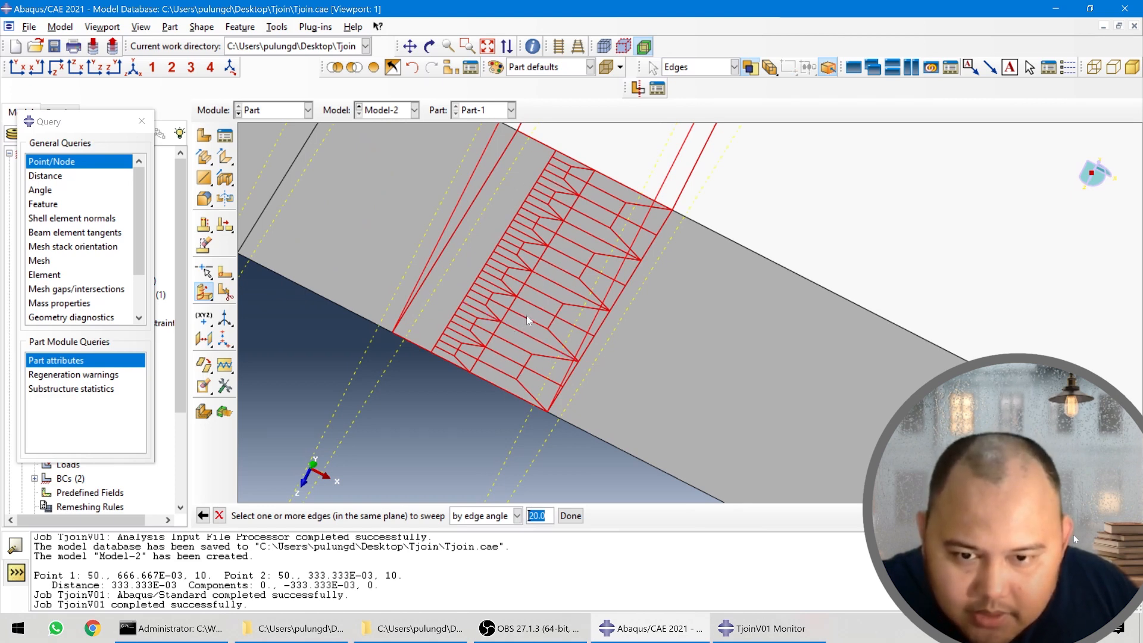
{"action": "scroll", "coordinate": [538, 381], "scroll_direction": "down", "scroll_amount": 3}
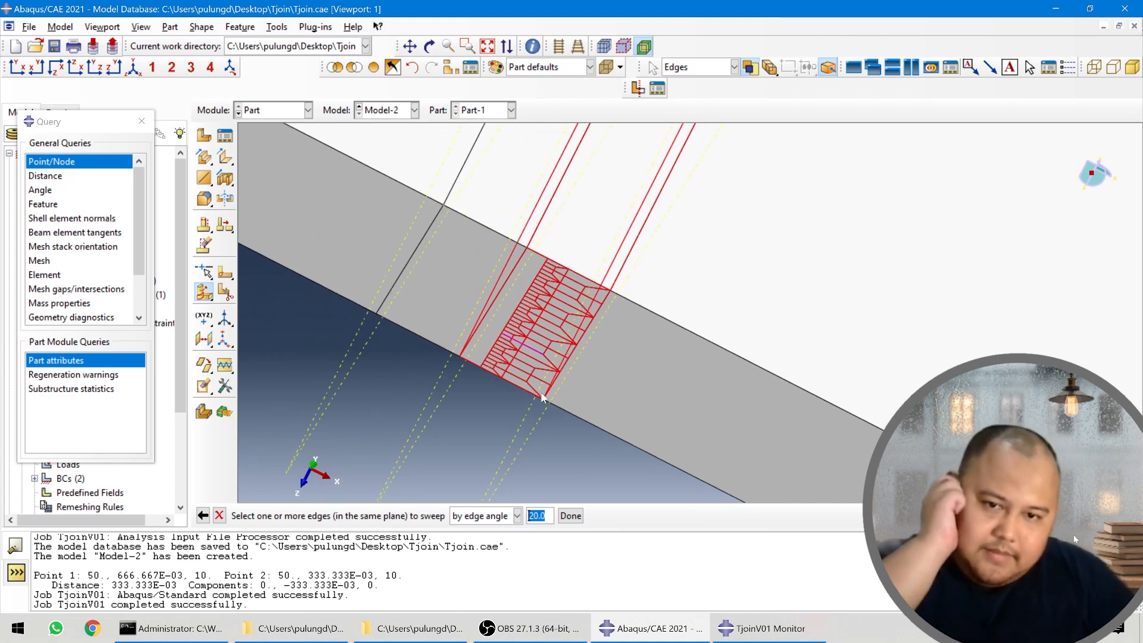
{"action": "left_click", "coordinate": [205, 294]}
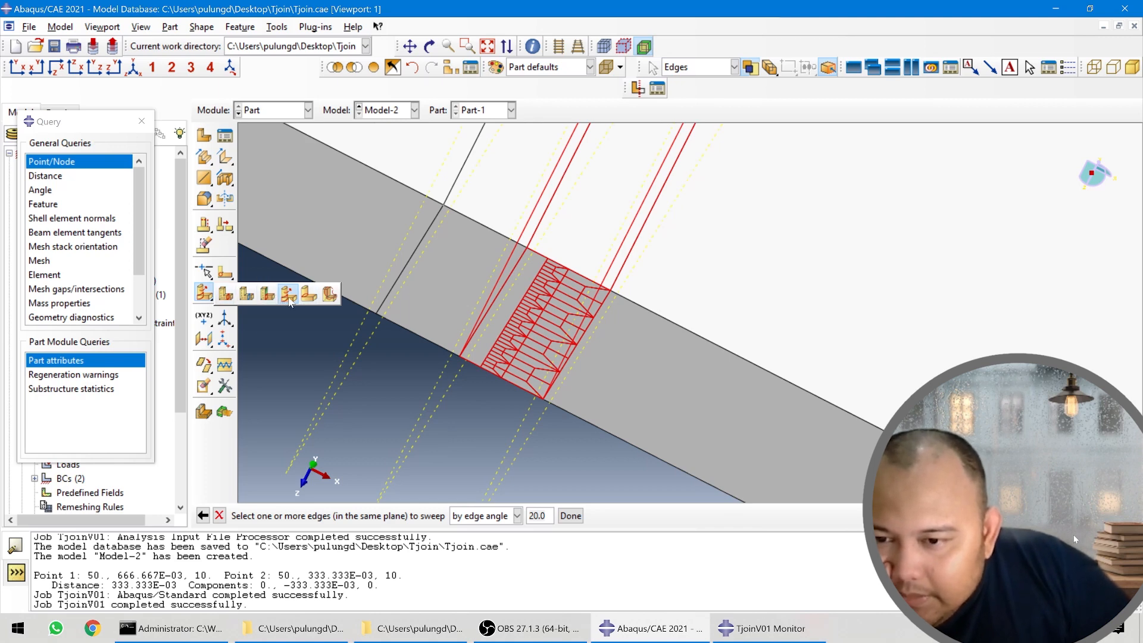
{"action": "left_click", "coordinate": [341, 469]}
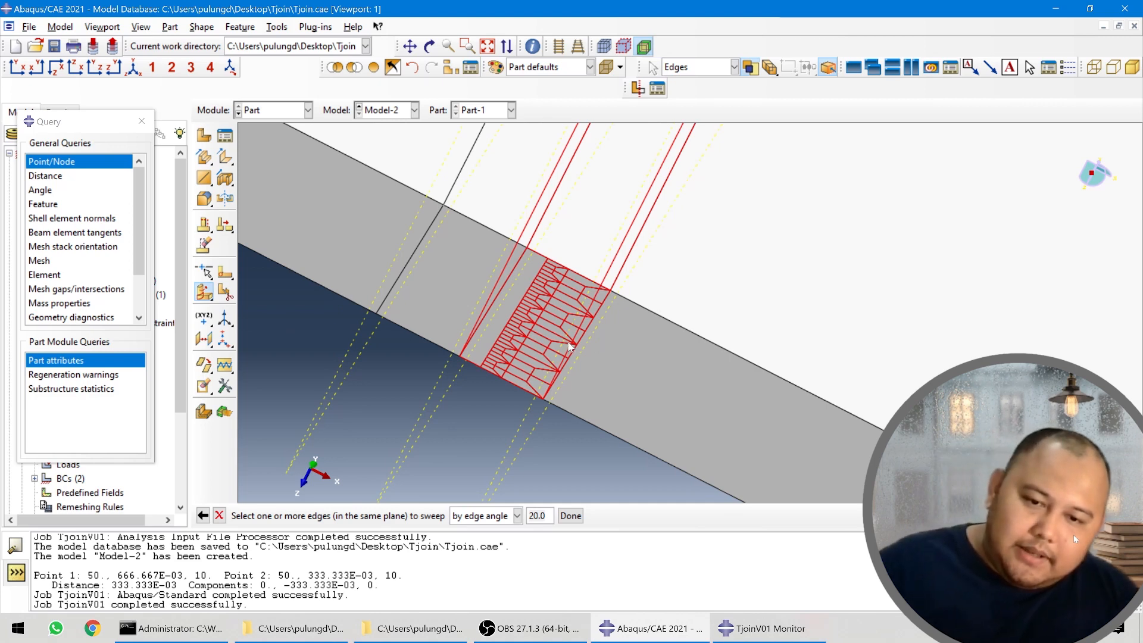
{"action": "left_click", "coordinate": [552, 333]}
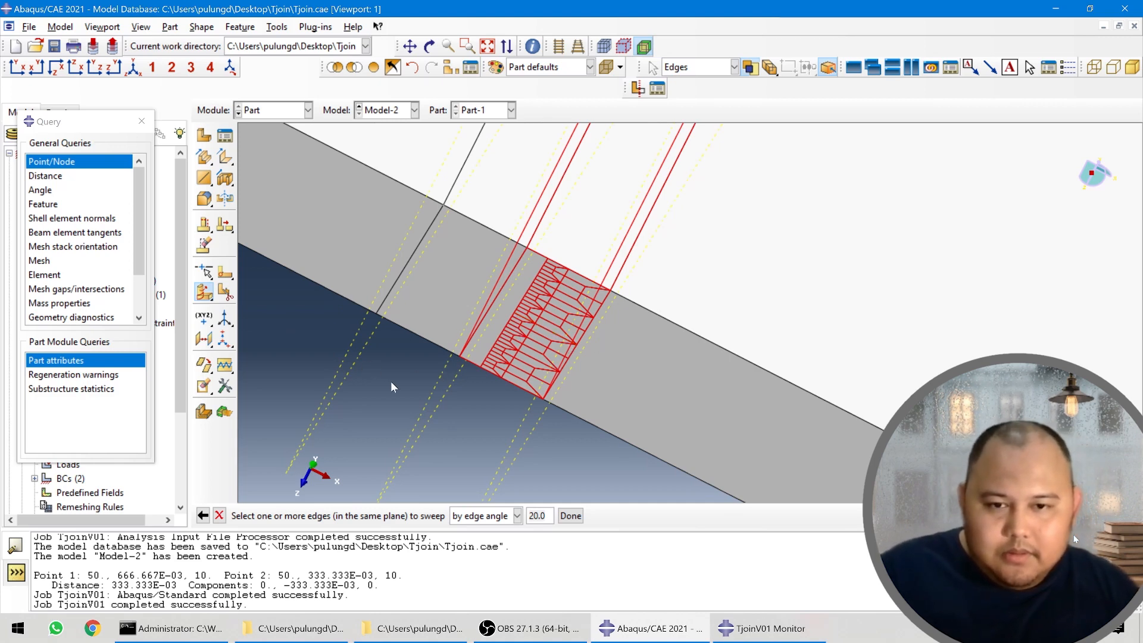
{"action": "left_click", "coordinate": [219, 516]}
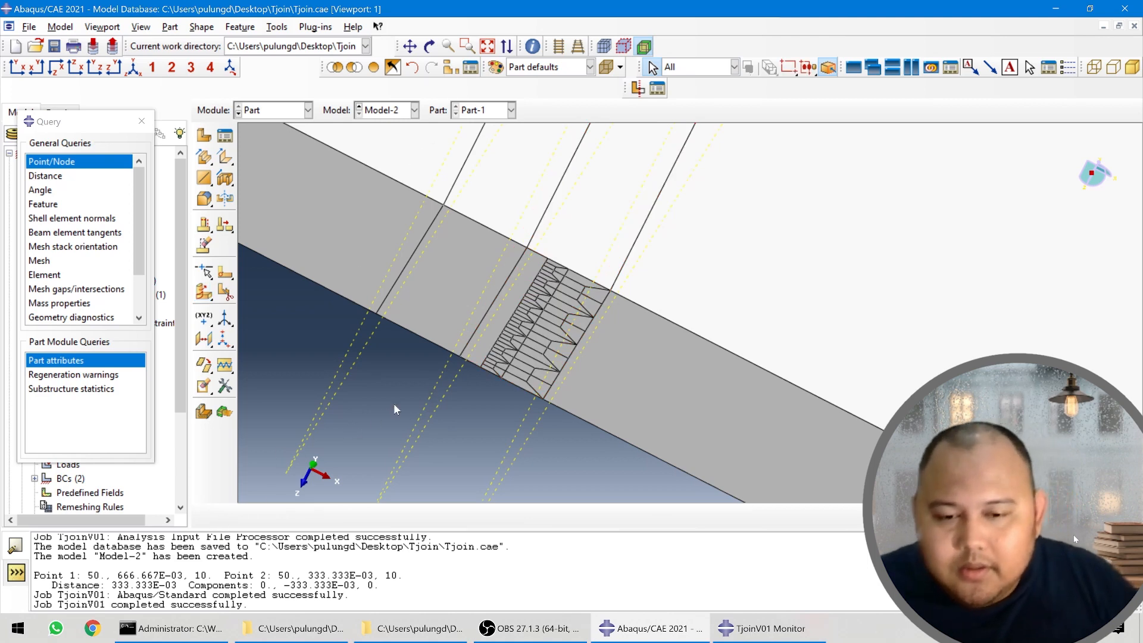
- Start another cell partition by extruding or sweeping edges and choose only the narrow patterned cell
{"action": "scroll", "coordinate": [394, 410], "scroll_direction": "down", "scroll_amount": 3}
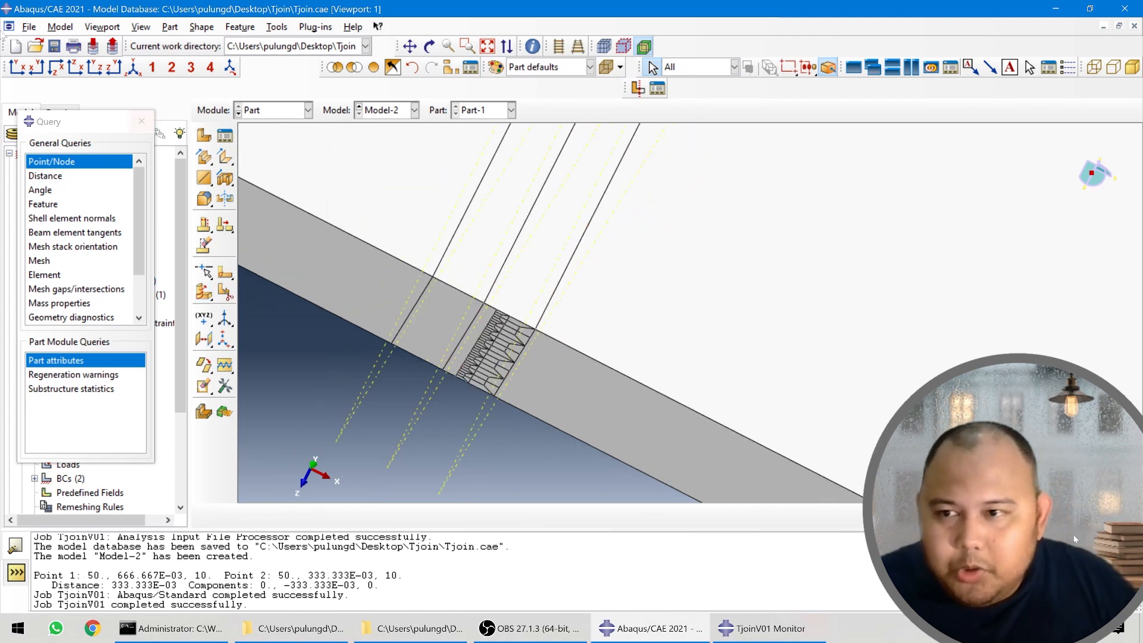
{"action": "left_click", "coordinate": [56, 66]}
{"action": "scroll", "coordinate": [616, 379], "scroll_direction": "up", "scroll_amount": 5}
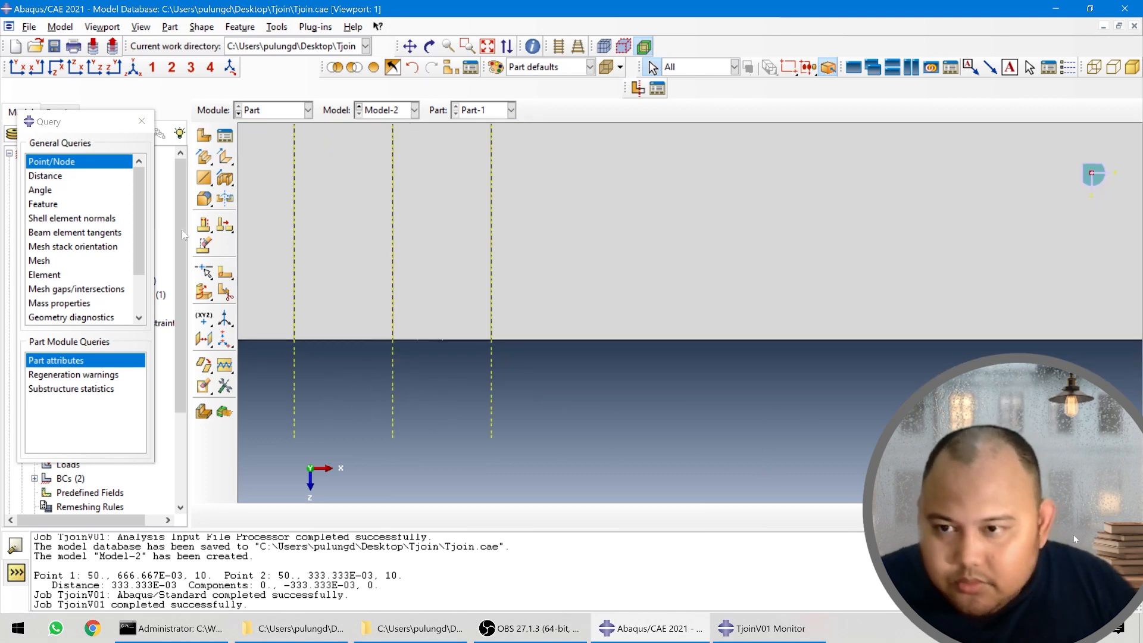
{"action": "left_click", "coordinate": [203, 292]}
{"action": "scroll", "coordinate": [344, 387], "scroll_direction": "up", "scroll_amount": 1}
{"action": "scroll", "coordinate": [345, 384], "scroll_direction": "up", "scroll_amount": 2}
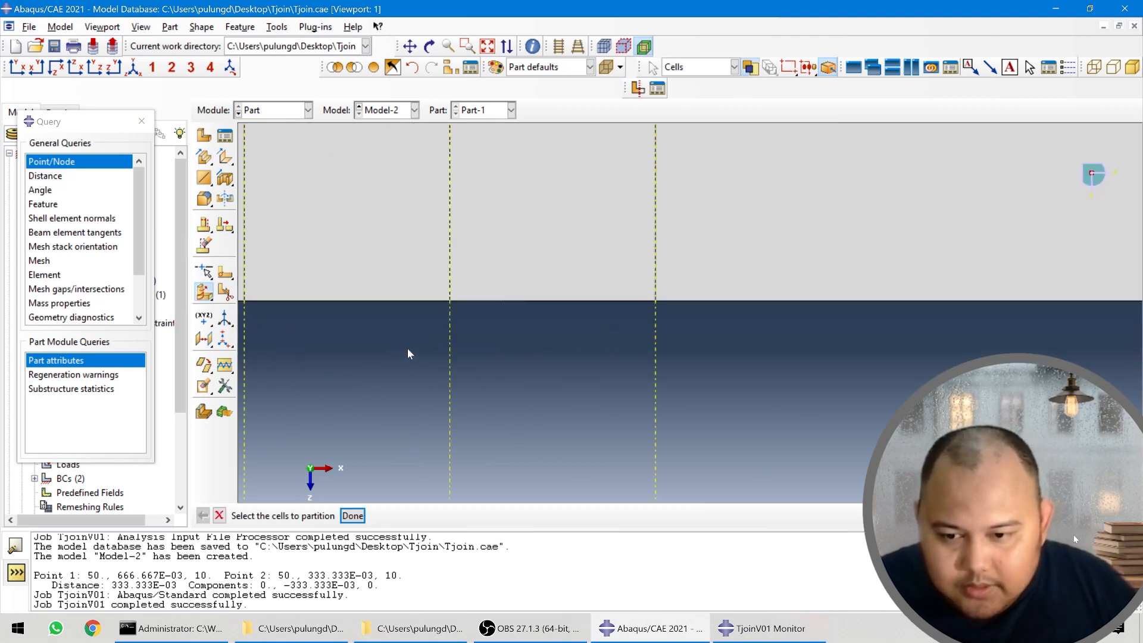
{"action": "left_click_drag", "start_coordinate": [456, 313], "coordinate": [653, 297]}
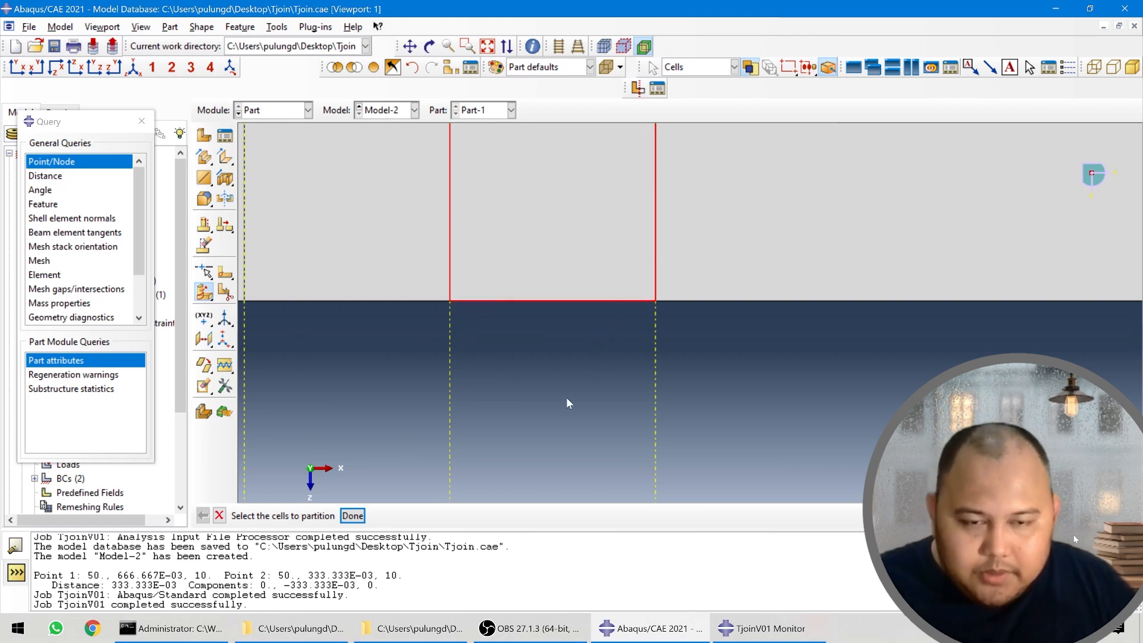
{"action": "scroll", "coordinate": [568, 411], "scroll_direction": "down", "scroll_amount": 2}
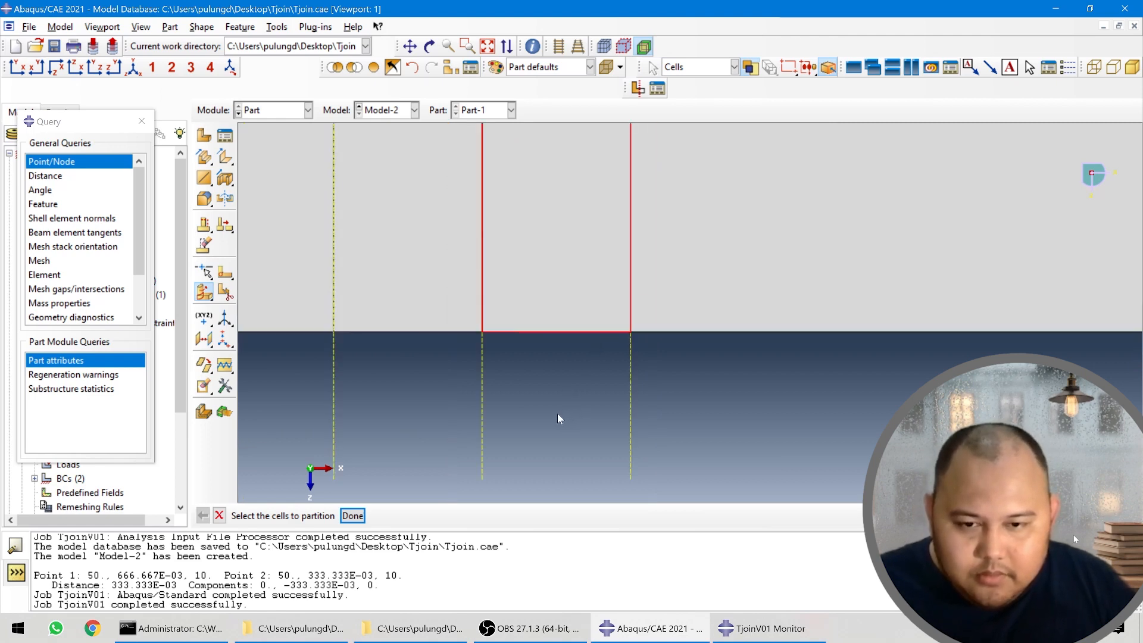
{"action": "left_click_drag", "start_coordinate": [558, 413], "coordinate": [566, 385], "text": "ctrl+alt"}
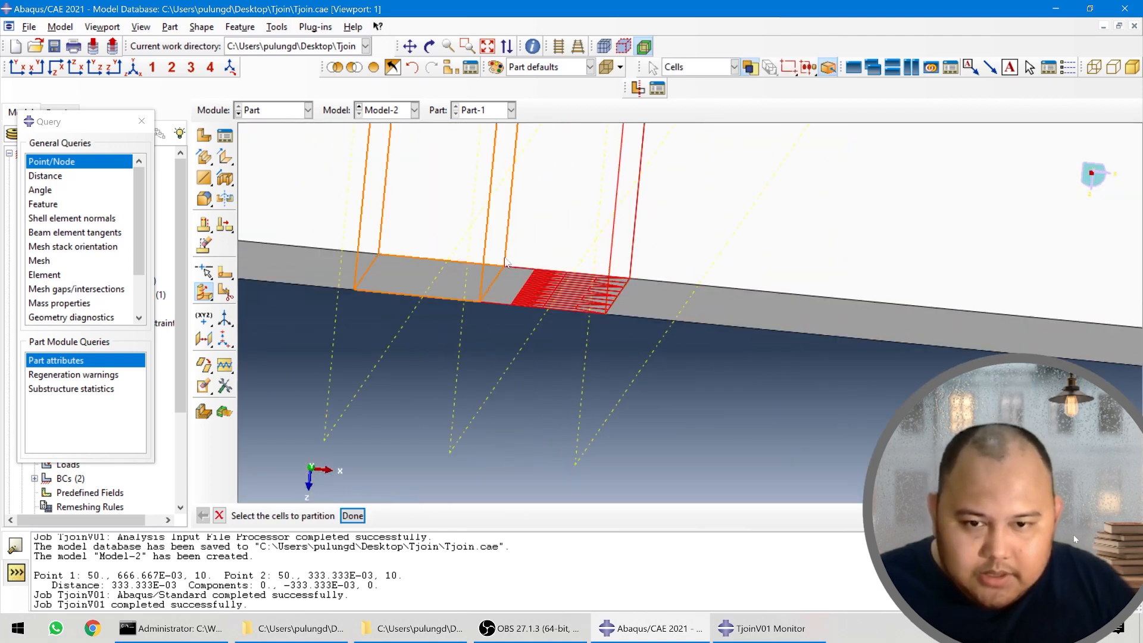
{"action": "left_click", "coordinate": [505, 283], "text": "ctrl"}
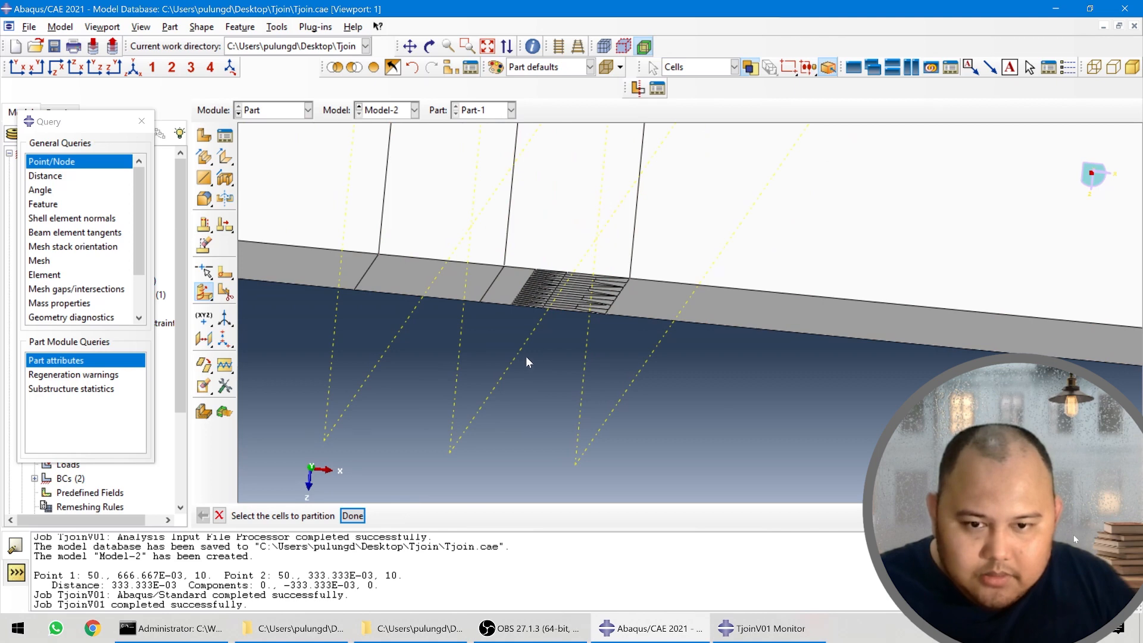
{"action": "scroll", "coordinate": [532, 334], "scroll_direction": "up", "scroll_amount": 1}
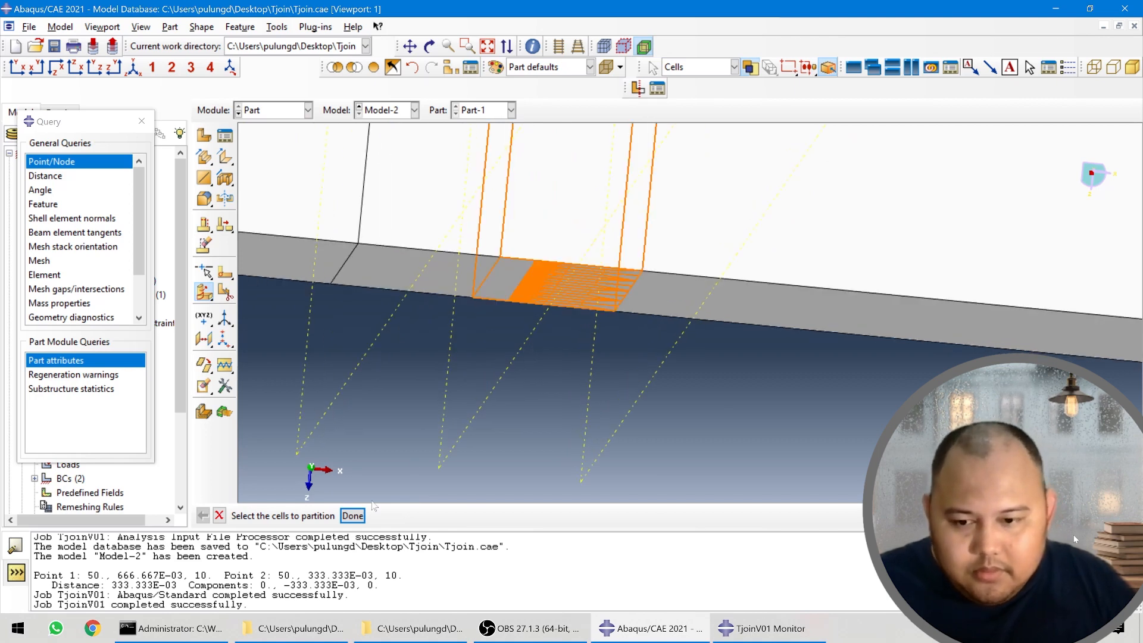
{"action": "left_click", "coordinate": [531, 280]}
{"action": "left_click", "coordinate": [353, 516]}
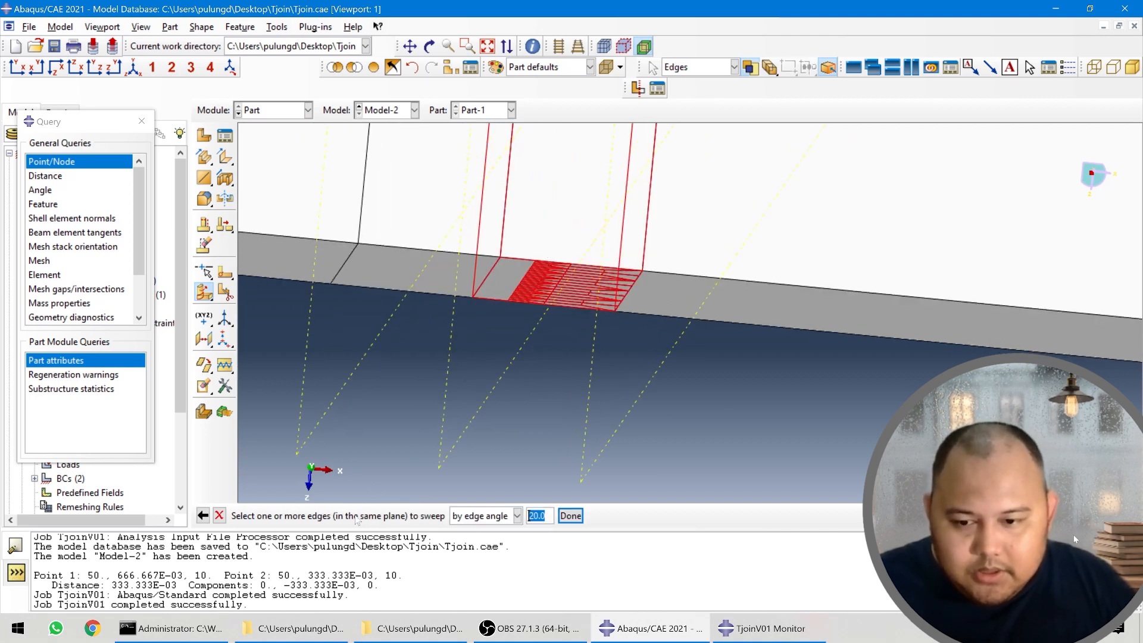
{"action": "left_click", "coordinate": [500, 516]}
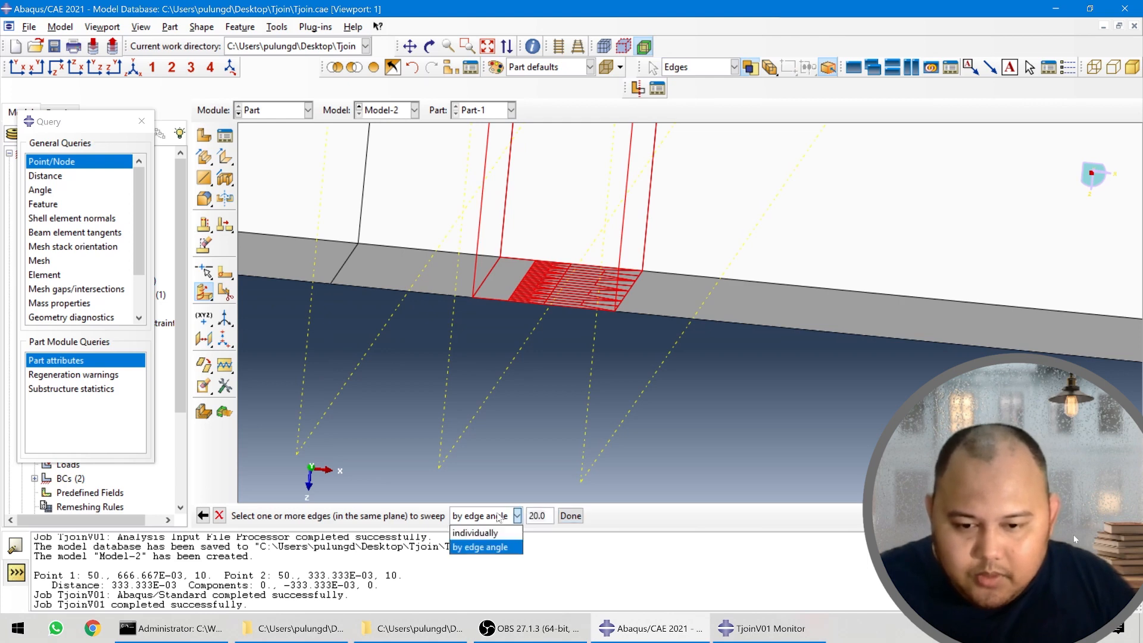
{"action": "left_click", "coordinate": [479, 533]}
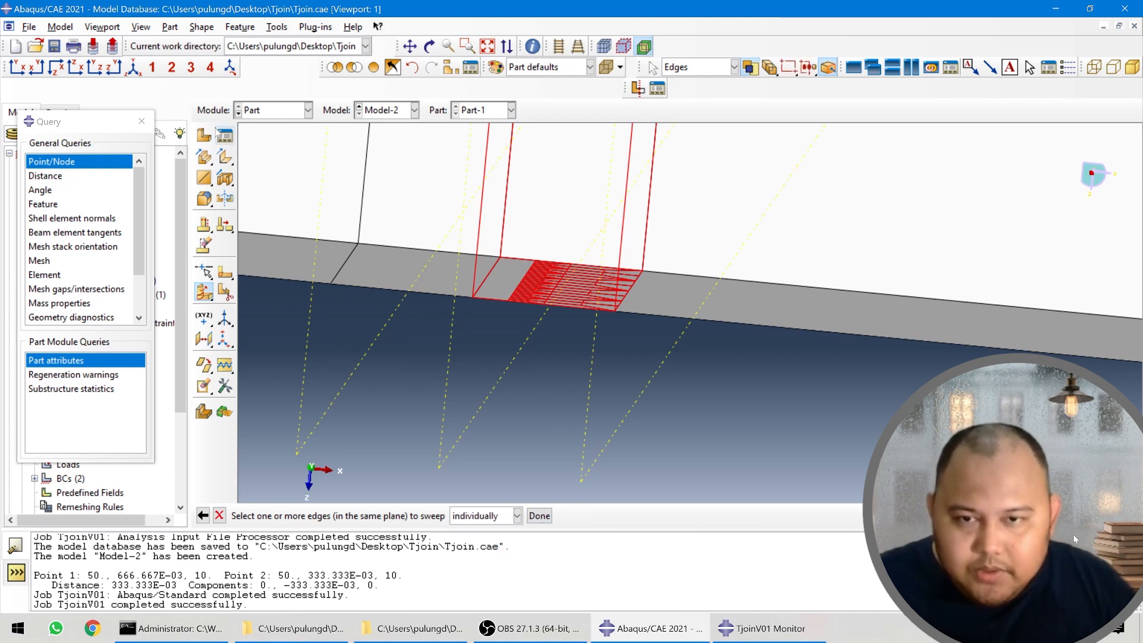
{"action": "left_click", "coordinate": [55, 66]}
{"action": "scroll", "coordinate": [524, 341], "scroll_direction": "up", "scroll_amount": 10}
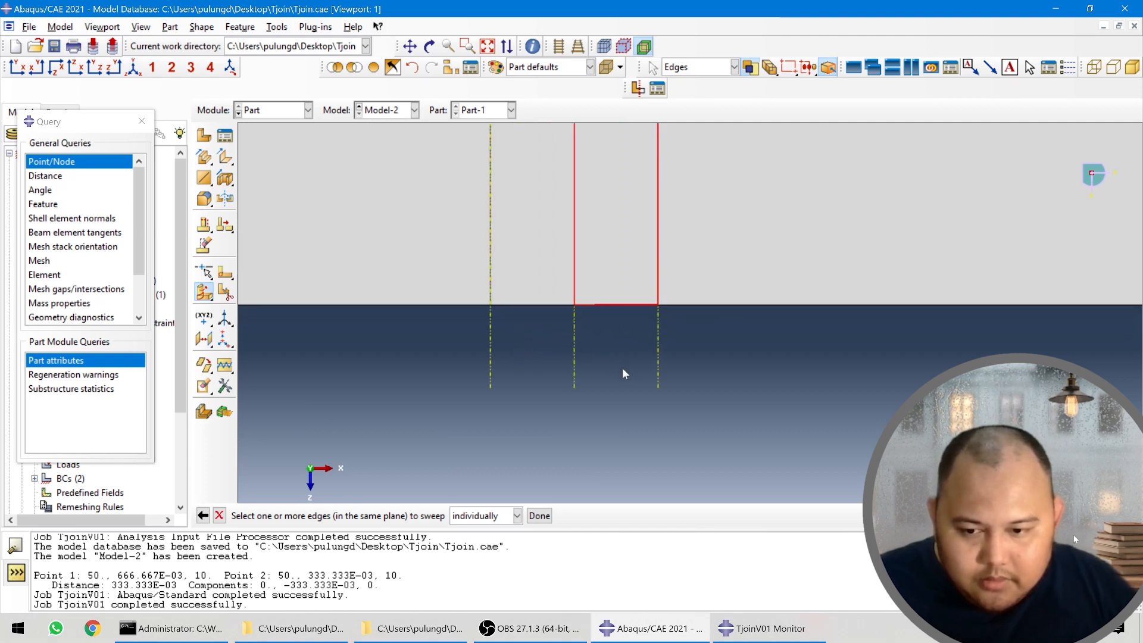
{"action": "mouse_move", "coordinate": [625, 381]}
{"action": "left_mouse_down", "text": "ctrl+alt"}
{"action": "mouse_move", "coordinate": [617, 403]}
{"action": "mouse_move", "coordinate": [616, 370]}
{"action": "mouse_move", "coordinate": [633, 374]}
{"action": "left_mouse_up", "text": "ctrl+alt"}
{"action": "scroll", "coordinate": [635, 376], "scroll_direction": "down", "scroll_amount": 7}
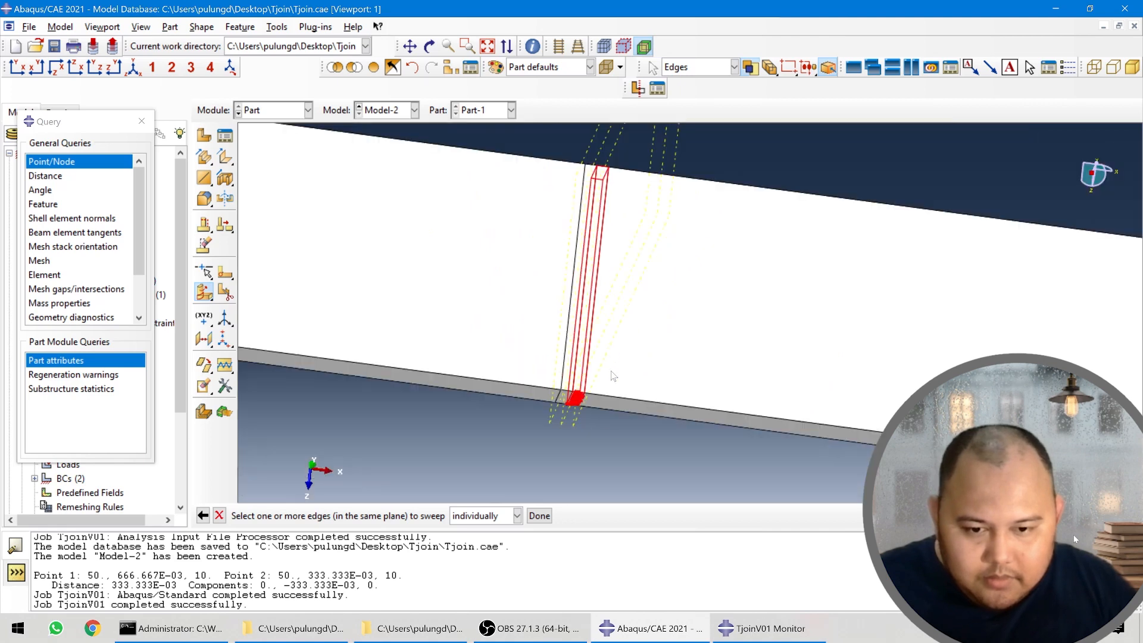
{"action": "scroll", "coordinate": [582, 411], "scroll_direction": "up", "scroll_amount": 7}
{"action": "scroll", "coordinate": [526, 364], "scroll_direction": "up", "scroll_amount": 1}
- Select by edge angle the pattern's long fine-side line and its uppermost short transition edges for the sweep
{"action": "left_click", "coordinate": [517, 516]}
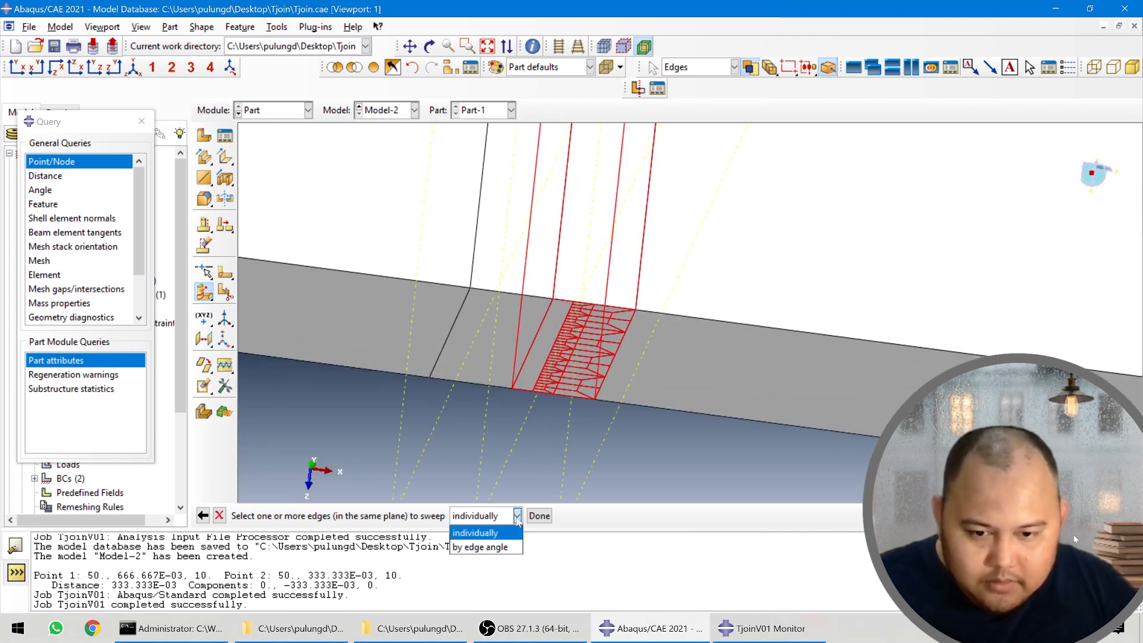
{"action": "left_click", "coordinate": [516, 543]}
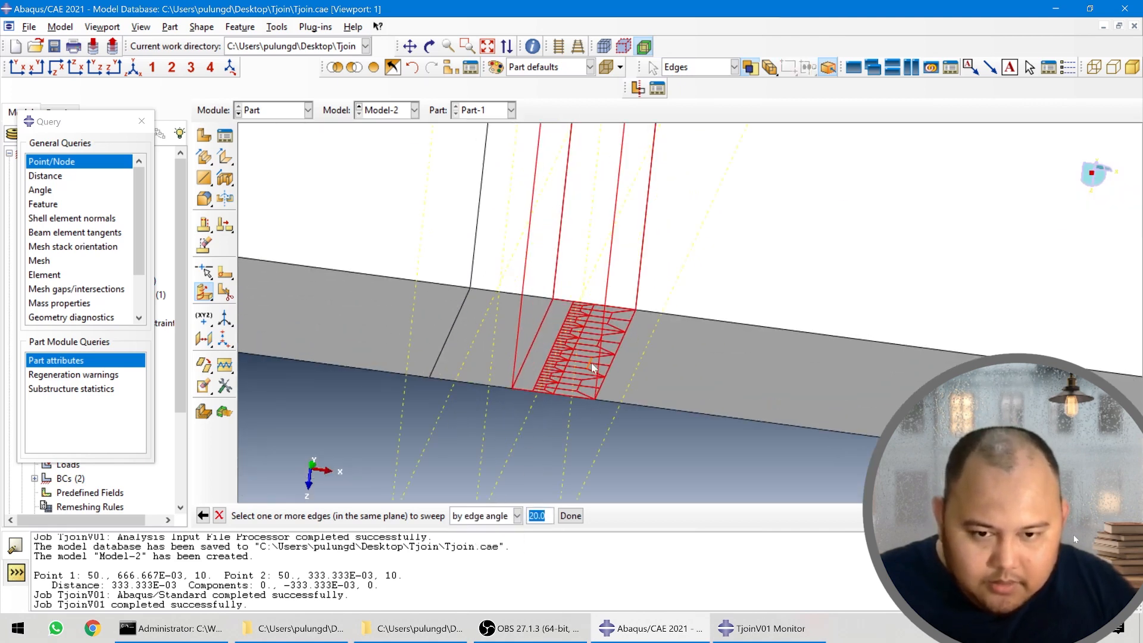
{"action": "scroll", "coordinate": [586, 378], "scroll_direction": "up", "scroll_amount": 3}
{"action": "scroll", "coordinate": [584, 379], "scroll_direction": "up", "scroll_amount": 2}
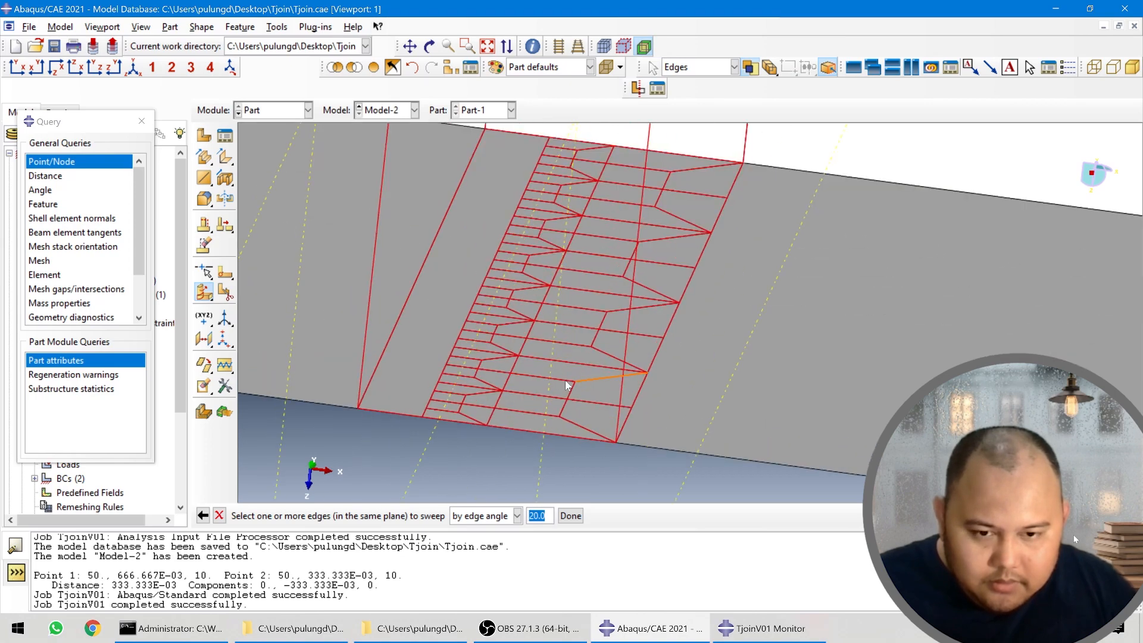
{"action": "scroll", "coordinate": [562, 384], "scroll_direction": "down", "scroll_amount": 3}
{"action": "scroll", "coordinate": [548, 238], "scroll_direction": "up", "scroll_amount": 2}
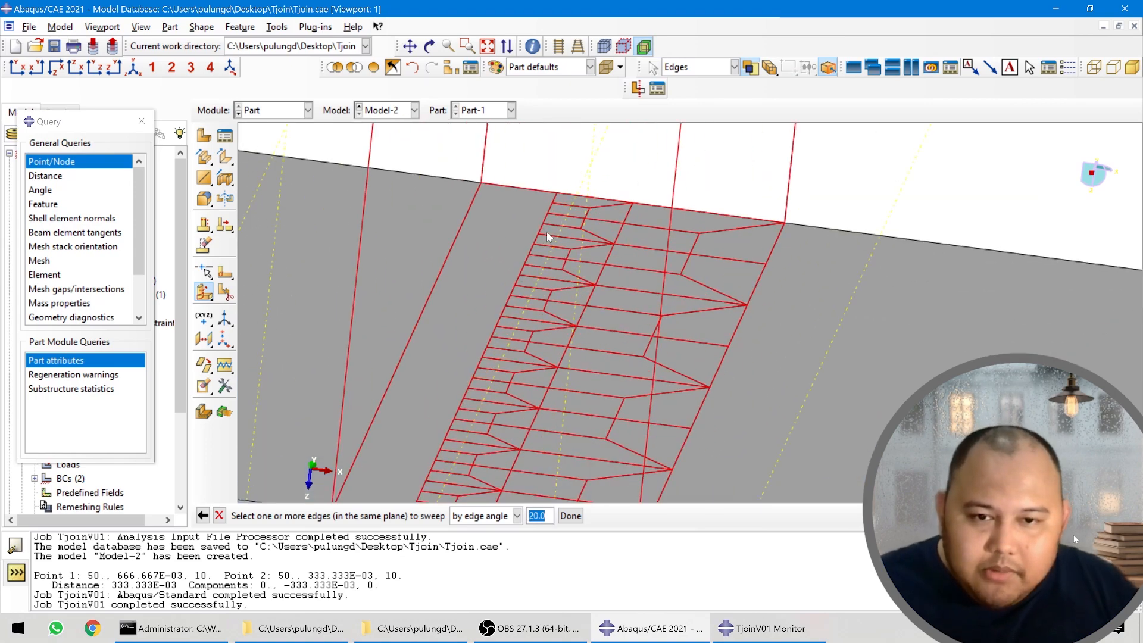
{"action": "scroll", "coordinate": [547, 231], "scroll_direction": "down", "scroll_amount": 3}
{"action": "scroll", "coordinate": [549, 220], "scroll_direction": "up", "scroll_amount": 3}
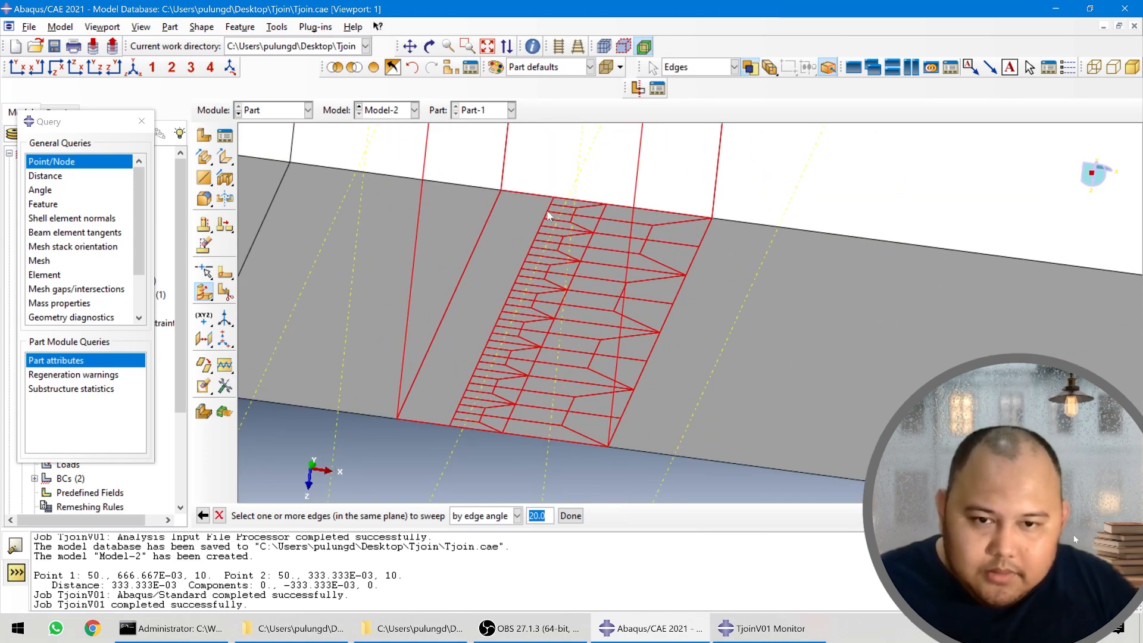
{"action": "left_click", "coordinate": [551, 217]}
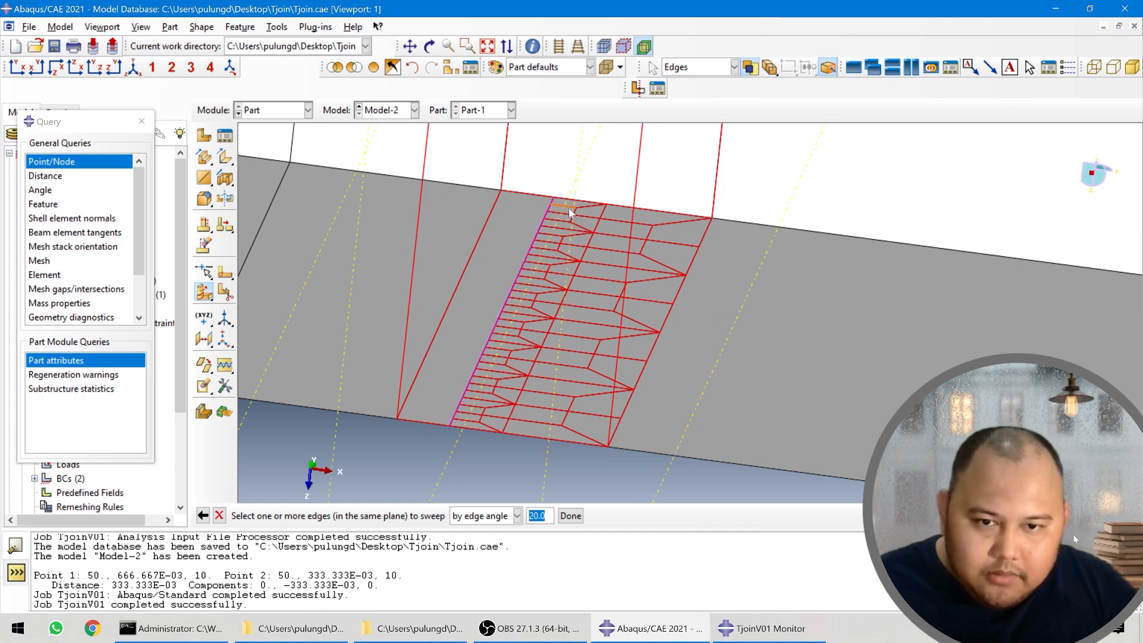
{"action": "left_click", "coordinate": [570, 208], "text": "shift"}
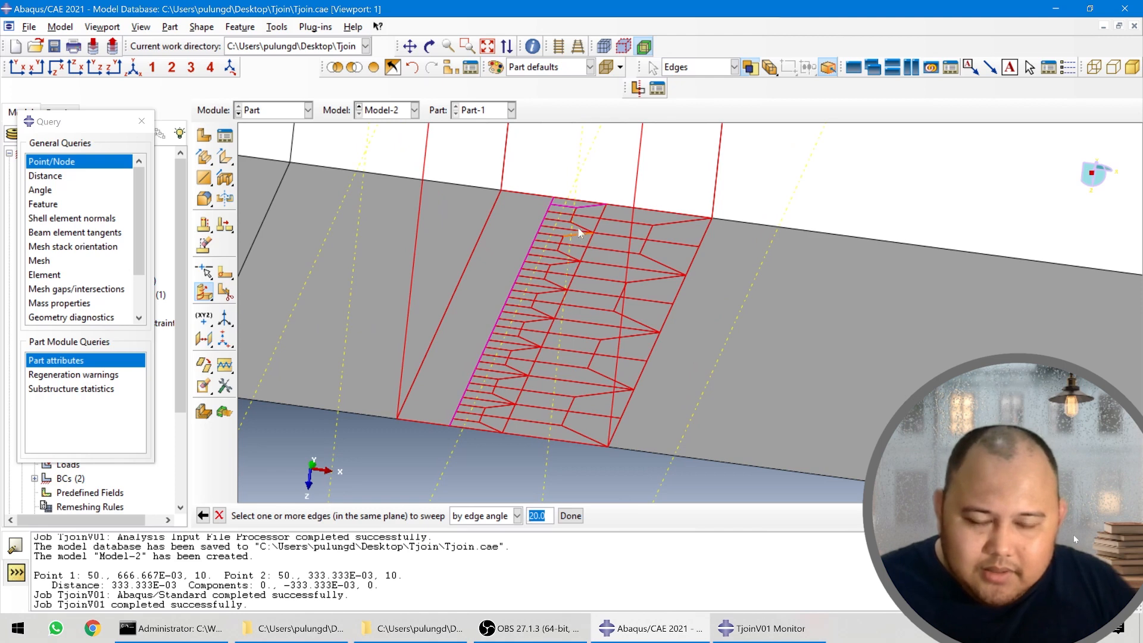
- Add the fine transition edges at the pattern's lower end to the sweep selection by edge angle
{"action": "scroll", "coordinate": [577, 225], "scroll_direction": "down", "scroll_amount": 3}
{"action": "scroll", "coordinate": [458, 471], "scroll_direction": "down", "scroll_amount": 2}
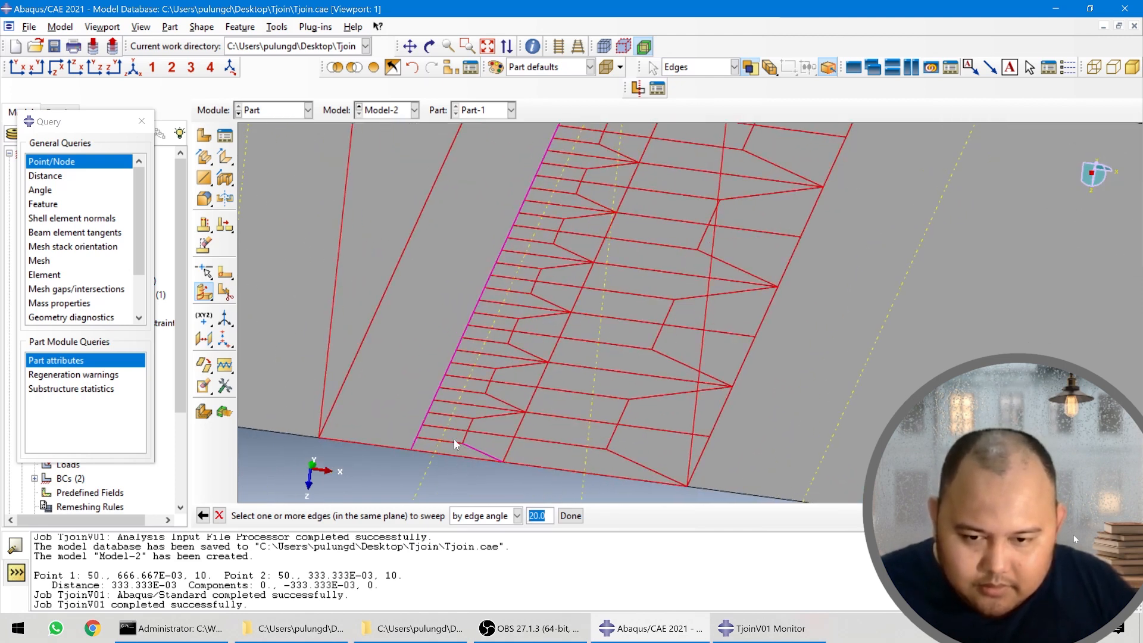
{"action": "left_click", "coordinate": [450, 441], "text": "shift"}
{"action": "left_click", "coordinate": [465, 438], "text": "shift"}
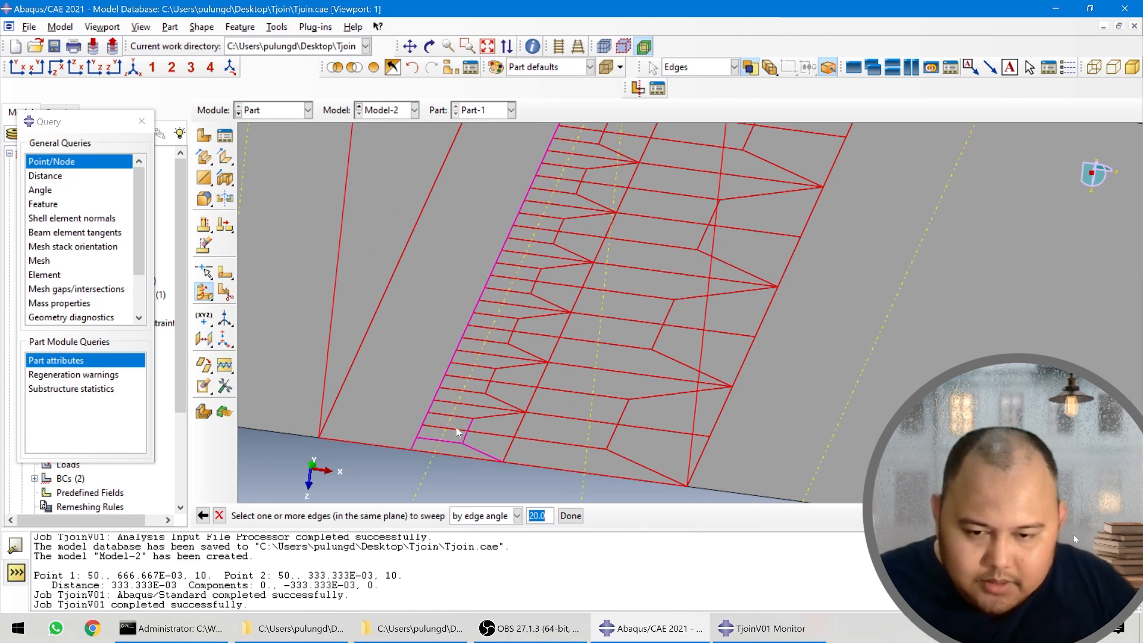
{"action": "left_click", "coordinate": [492, 418], "text": "shift"}
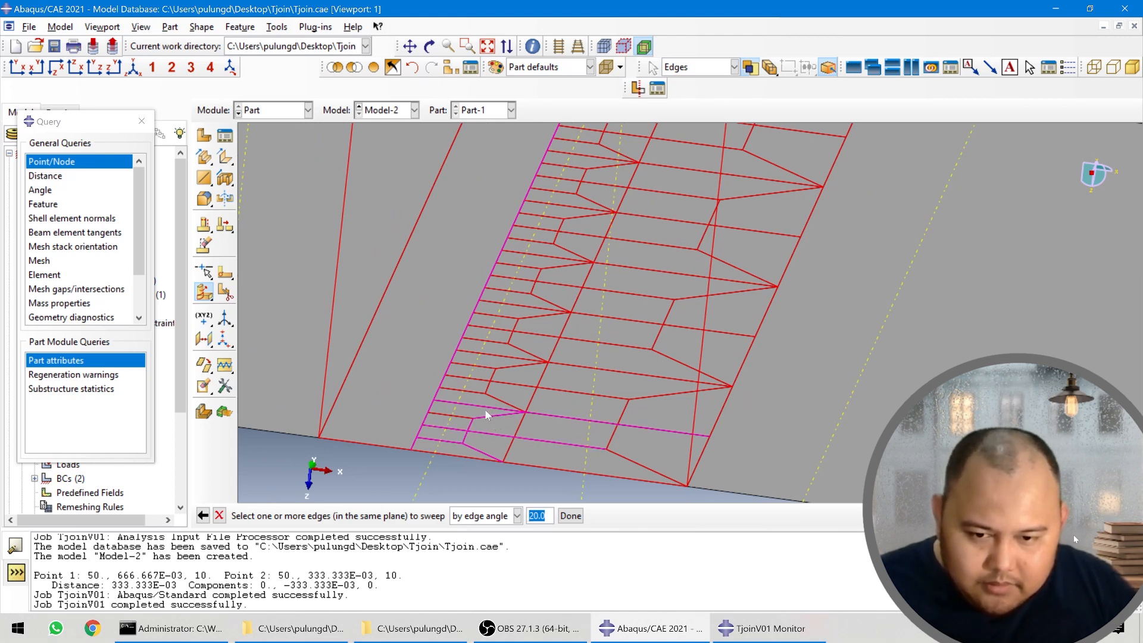
{"action": "left_click", "coordinate": [484, 408], "text": "shift"}
{"action": "scroll", "coordinate": [484, 392], "scroll_direction": "up", "scroll_amount": 2}
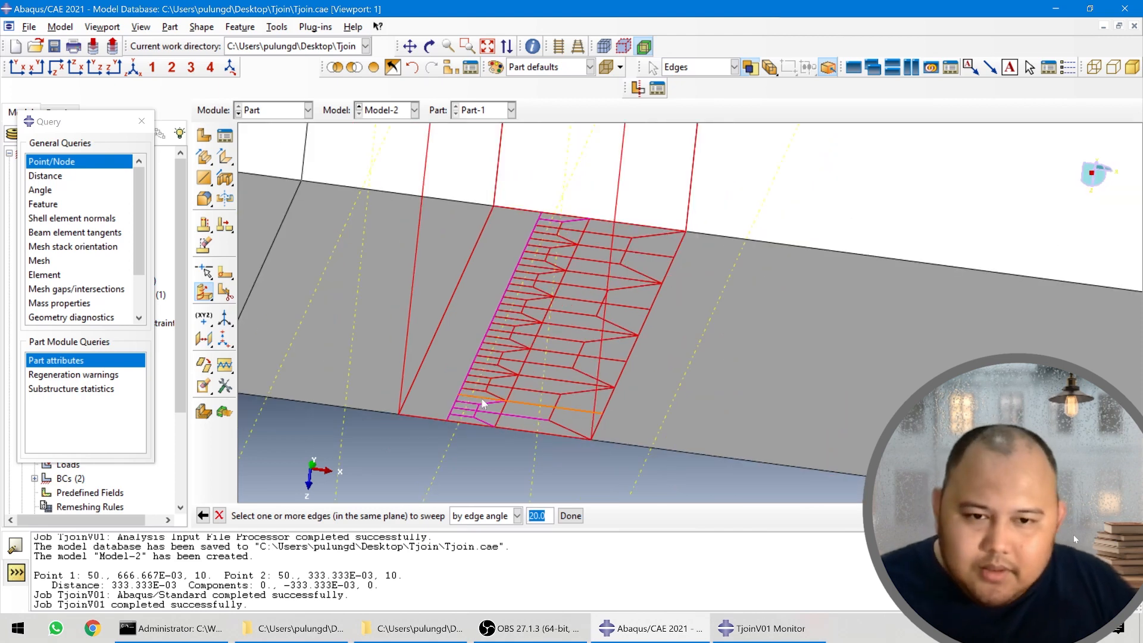
{"action": "left_click", "coordinate": [481, 397], "text": "shift"}
- Switch to individual edge selection and add the remaining fine transition edges along the full pattern
{"action": "left_click", "coordinate": [517, 516]}
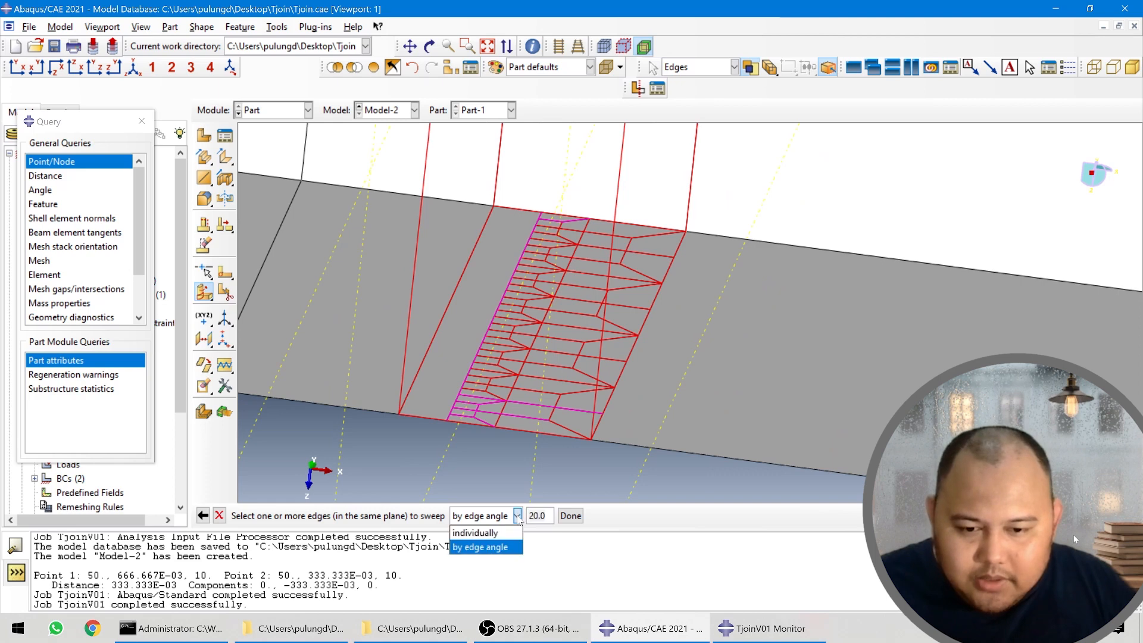
{"action": "left_click", "coordinate": [499, 532]}
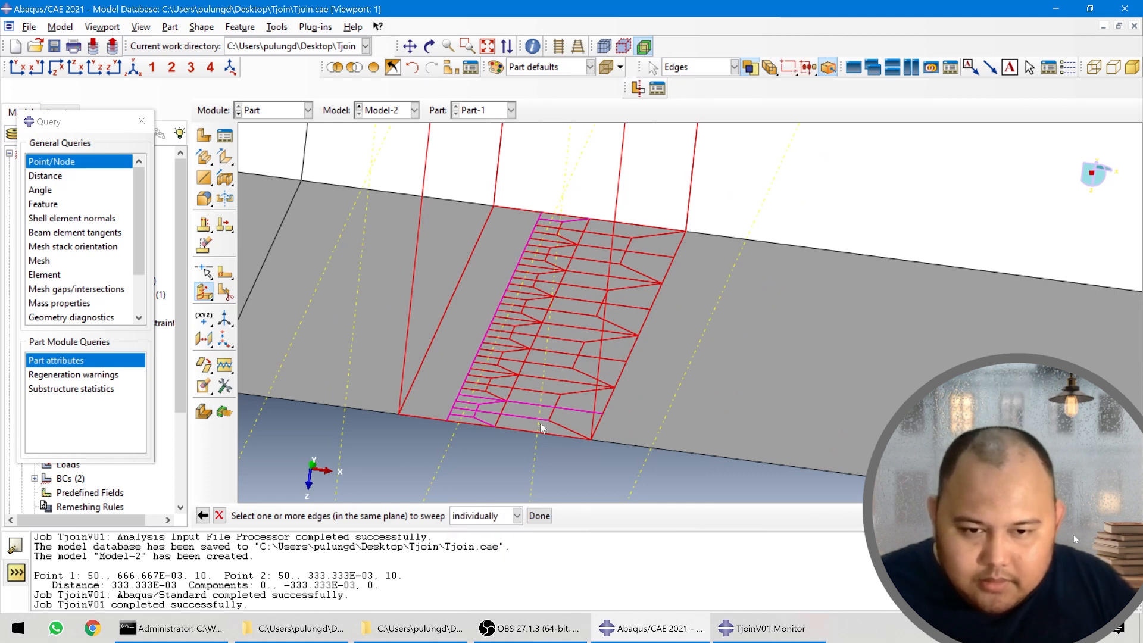
{"action": "mouse_move", "coordinate": [503, 368]}
{"action": "left_mouse_down", "text": "shift"}
{"action": "mouse_move", "coordinate": [541, 436]}
{"action": "mouse_move", "coordinate": [544, 400]}
{"action": "left_mouse_up", "text": "shift"}
{"action": "left_click_drag", "start_coordinate": [491, 325], "coordinate": [546, 384], "text": "shift"}
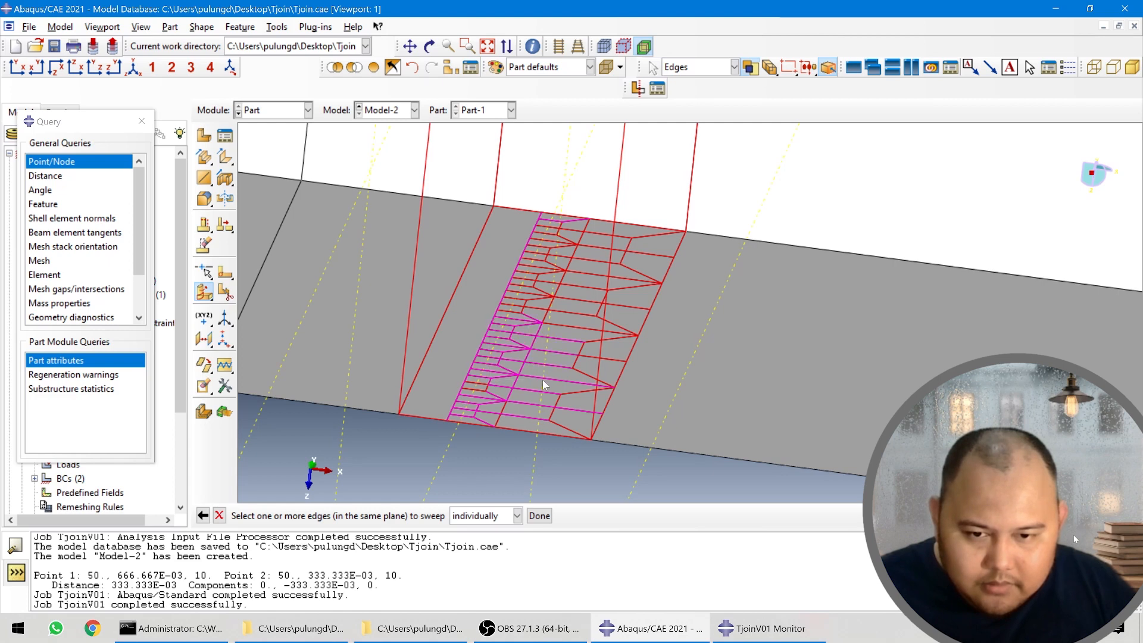
{"action": "left_click_drag", "start_coordinate": [450, 370], "coordinate": [488, 394], "text": "shift"}
{"action": "left_click_drag", "start_coordinate": [485, 283], "coordinate": [565, 344], "text": "shift"}
{"action": "left_click_drag", "start_coordinate": [514, 242], "coordinate": [568, 323], "text": "shift"}
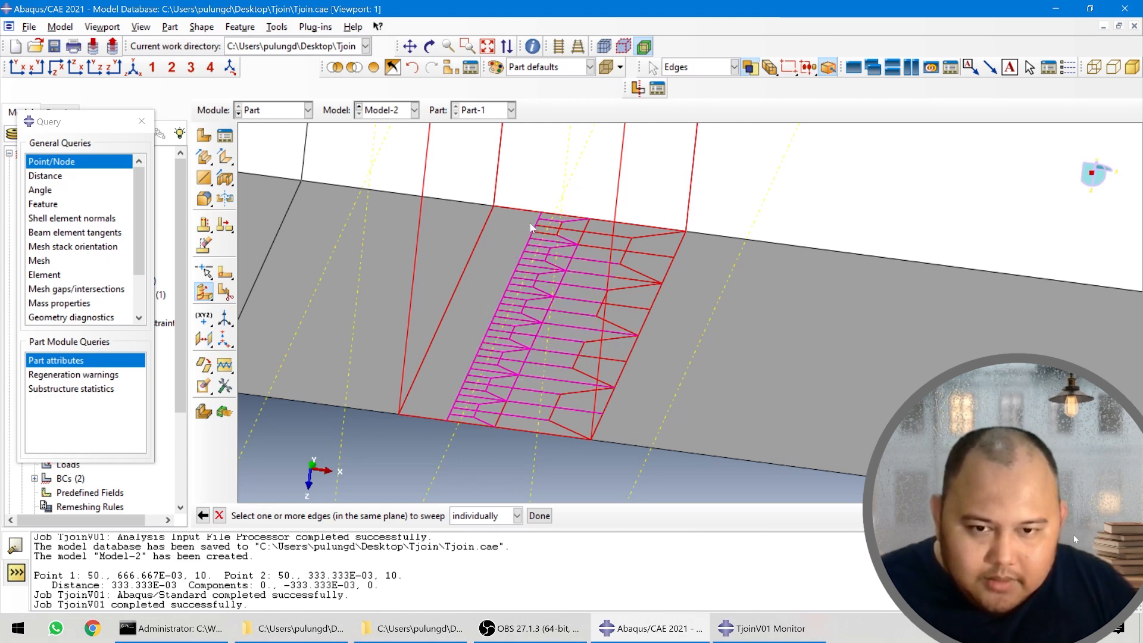
{"action": "left_click_drag", "start_coordinate": [566, 247], "coordinate": [567, 247], "text": "shift"}
- Add the coarse transition edges on the pattern's wide side to the sweep selection
{"action": "left_click_drag", "start_coordinate": [578, 229], "coordinate": [633, 302], "text": "shift"}
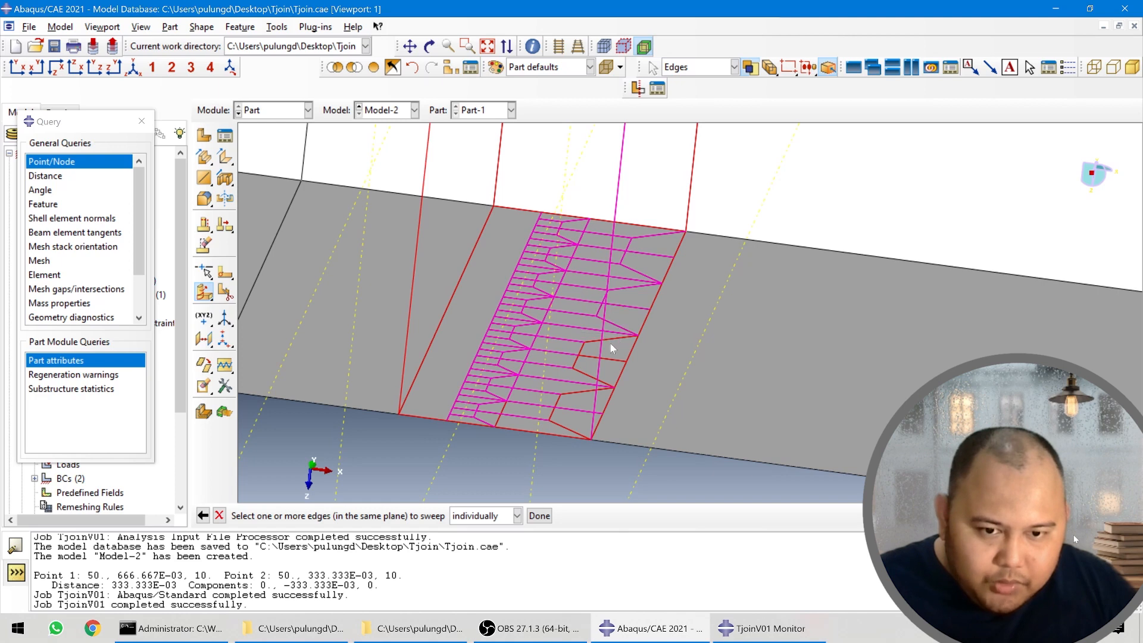
{"action": "left_click_drag", "start_coordinate": [566, 345], "coordinate": [594, 380], "text": "shift"}
{"action": "left_click_drag", "start_coordinate": [580, 317], "coordinate": [604, 361], "text": "shift"}
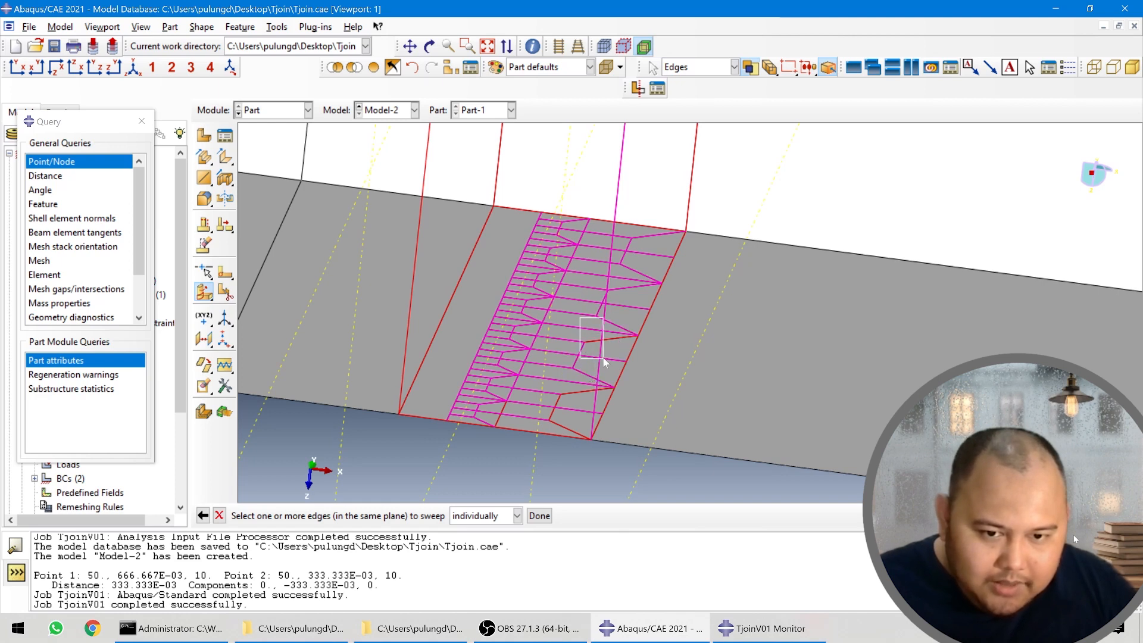
{"action": "left_click", "coordinate": [564, 400], "text": "shift"}
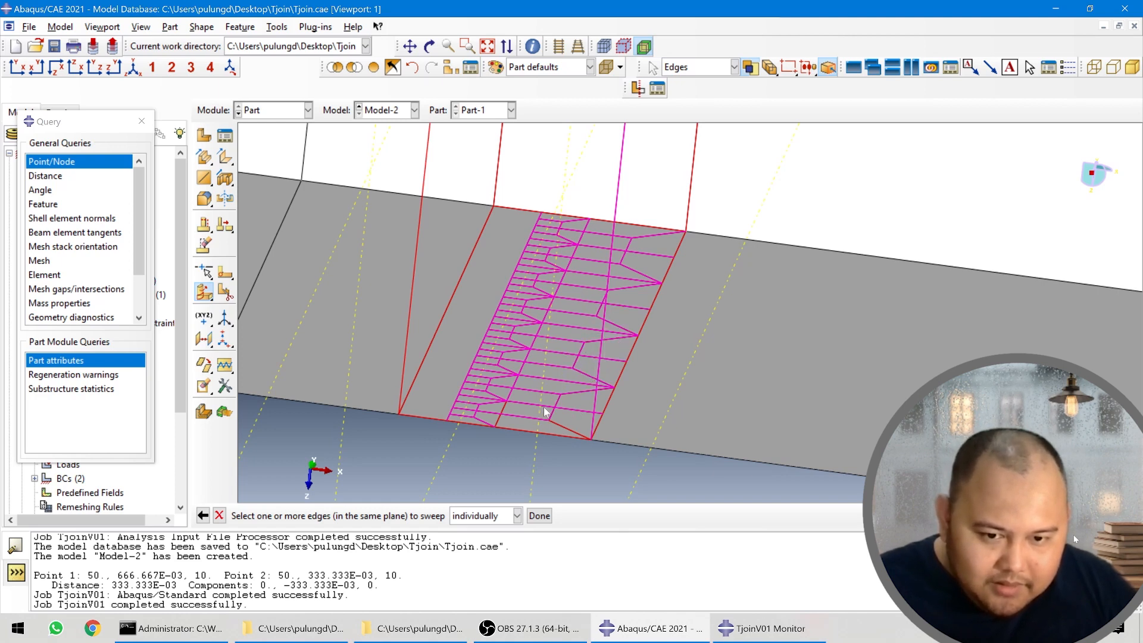
{"action": "left_click_drag", "start_coordinate": [573, 432], "coordinate": [575, 439], "text": "shift"}
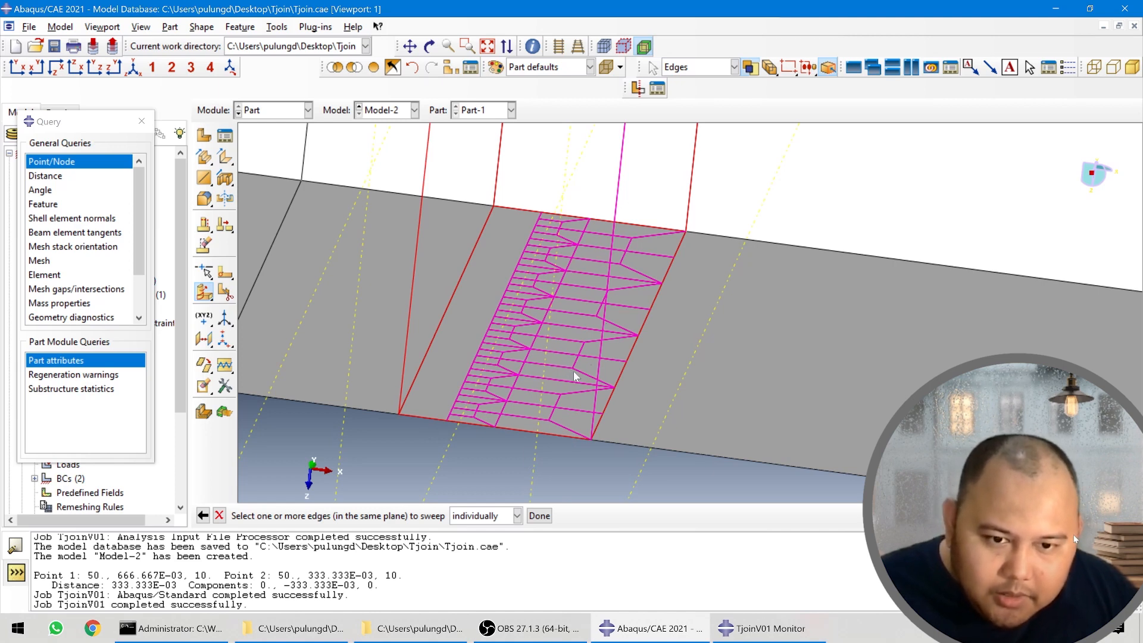
- Try to accept the selected edges for the sweep, and deselect the depth edge that lies outside the front face's plane
{"action": "left_click", "coordinate": [539, 516]}
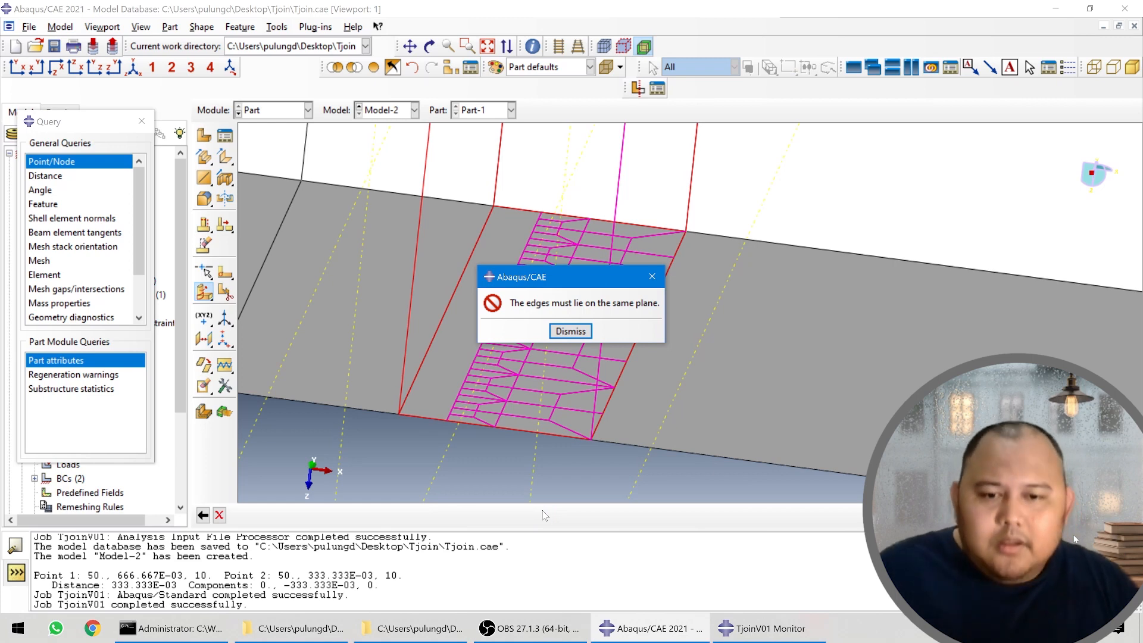
{"action": "left_click", "coordinate": [570, 332]}
{"action": "scroll", "coordinate": [571, 367], "scroll_direction": "up", "scroll_amount": 5}
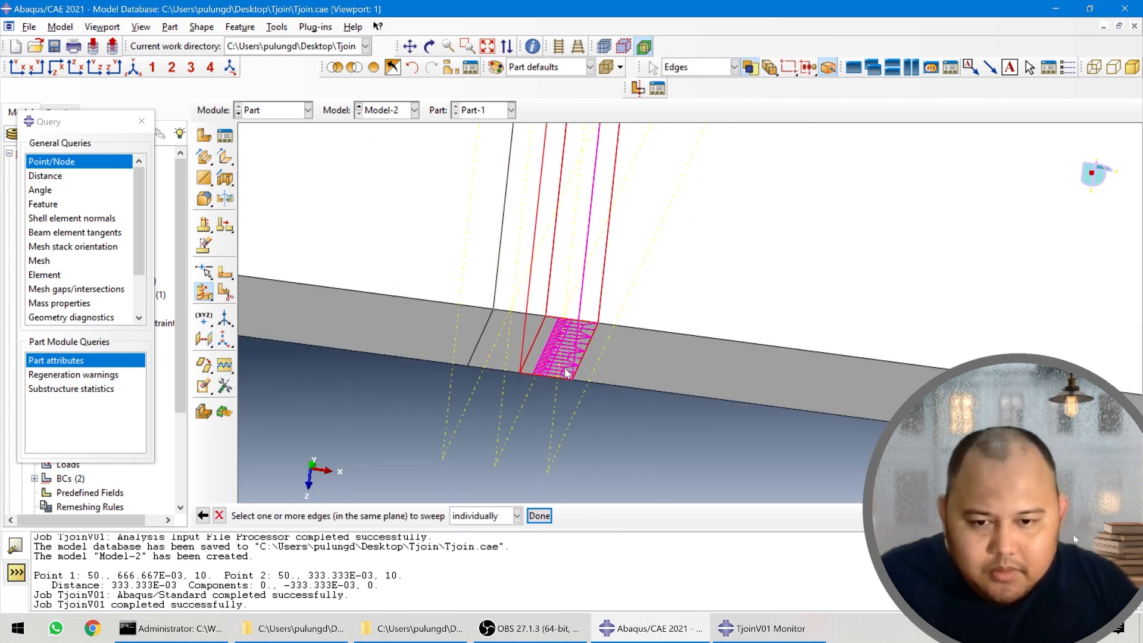
{"action": "left_click_drag", "start_coordinate": [612, 458], "coordinate": [595, 293], "text": "ctrl+alt"}
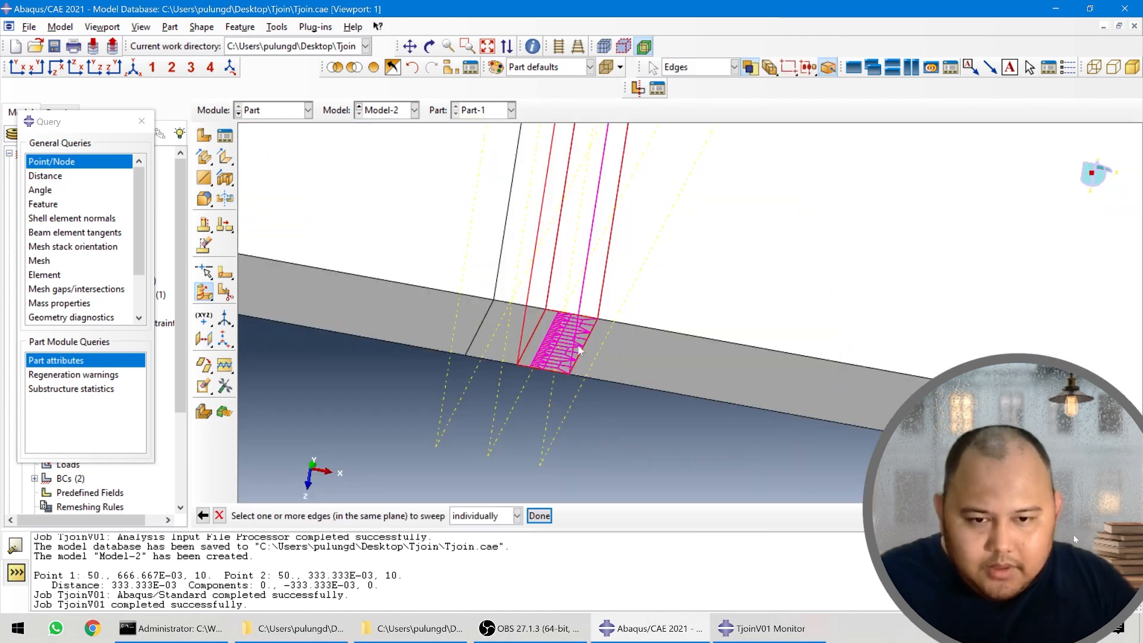
{"action": "left_click", "coordinate": [575, 282]}
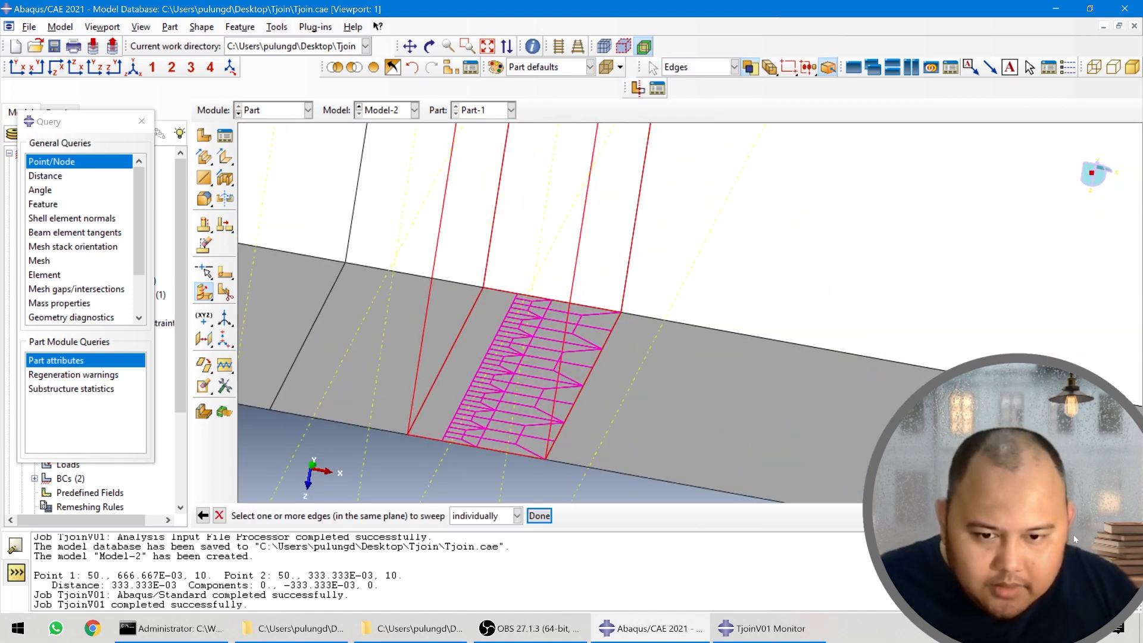
- Try to create the partition with Sweep Along Edge, using the depth edge at the upper coarse-side corner as the path
{"action": "left_click", "coordinate": [542, 516]}
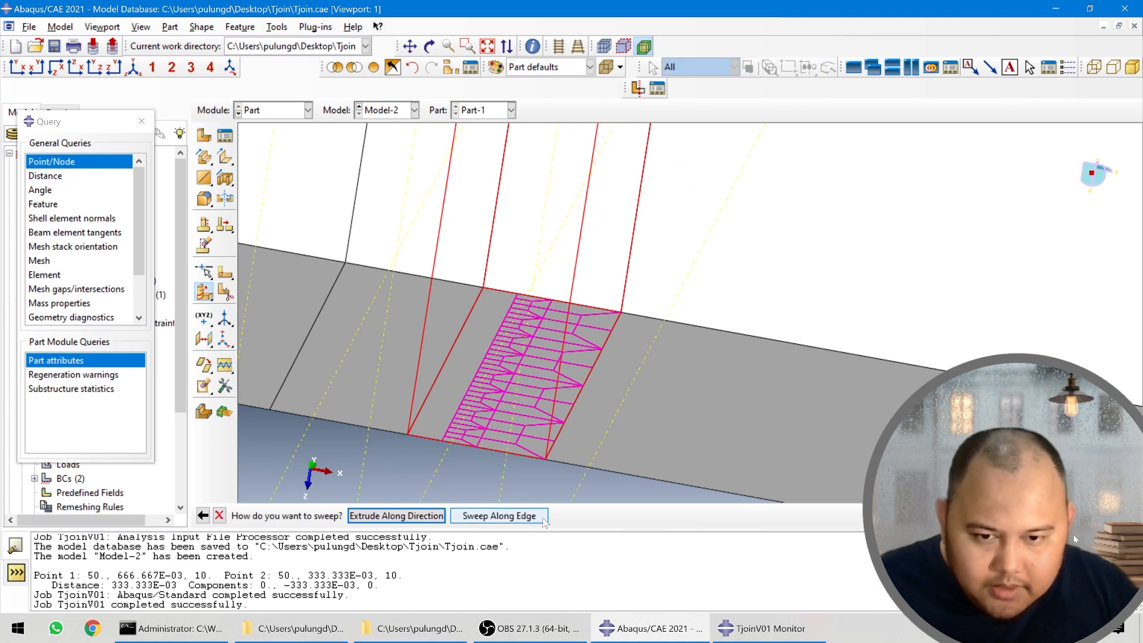
{"action": "left_click", "coordinate": [494, 517]}
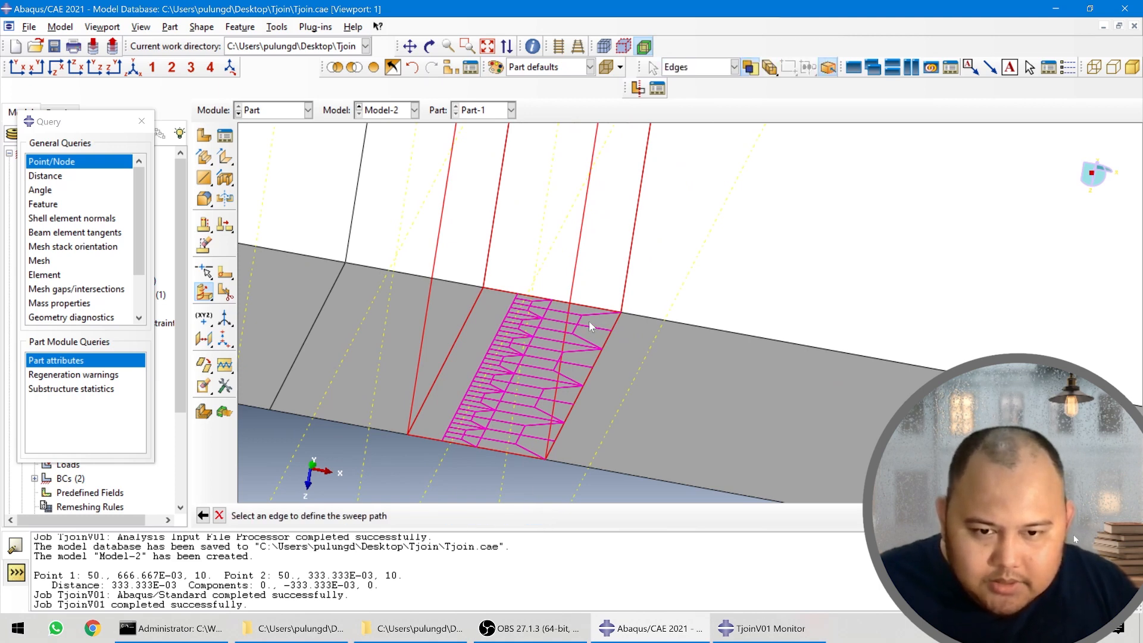
{"action": "left_click", "coordinate": [624, 295]}
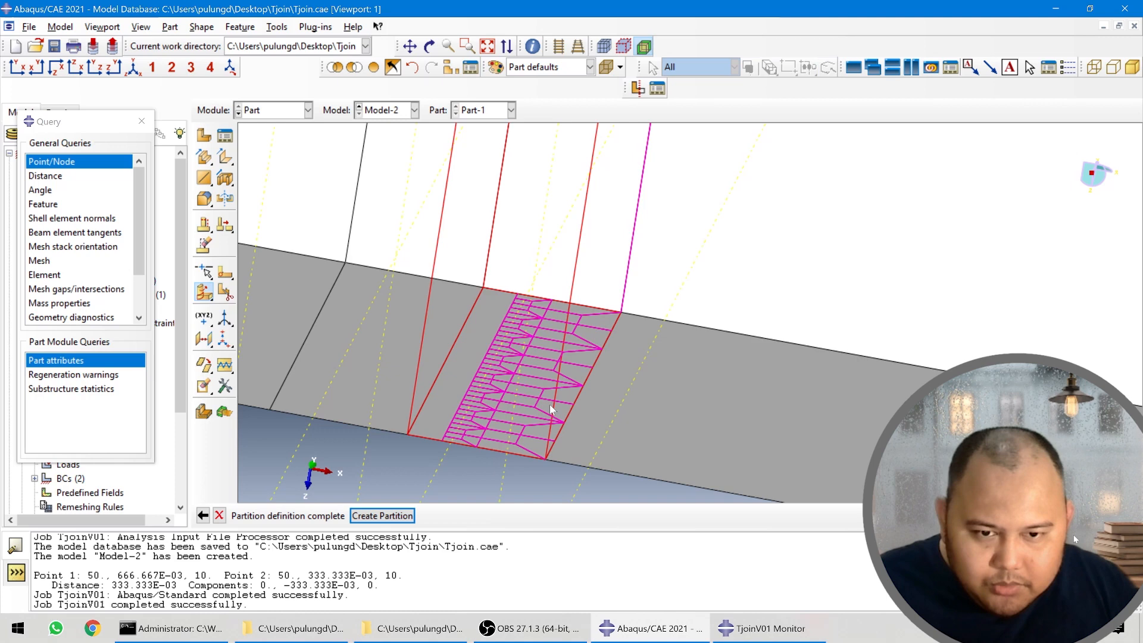
{"action": "left_click", "coordinate": [381, 516]}
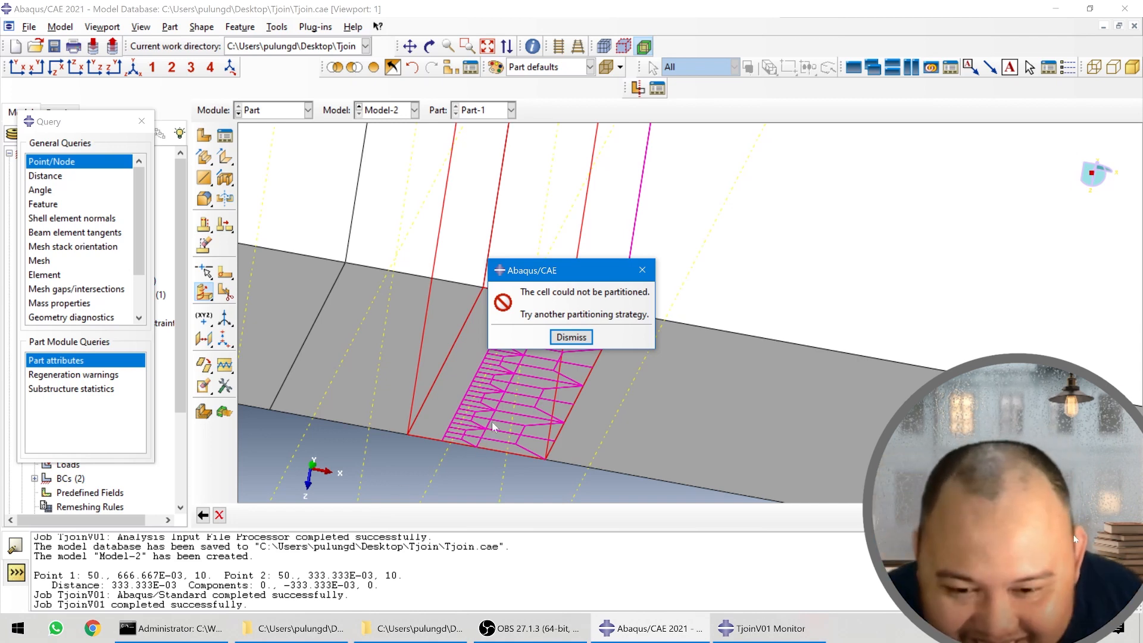
{"action": "left_click", "coordinate": [571, 337]}
- Switch Part-1 of Model-2 to the Mesh module
{"action": "scroll", "coordinate": [570, 337], "scroll_direction": "down", "scroll_amount": 10}
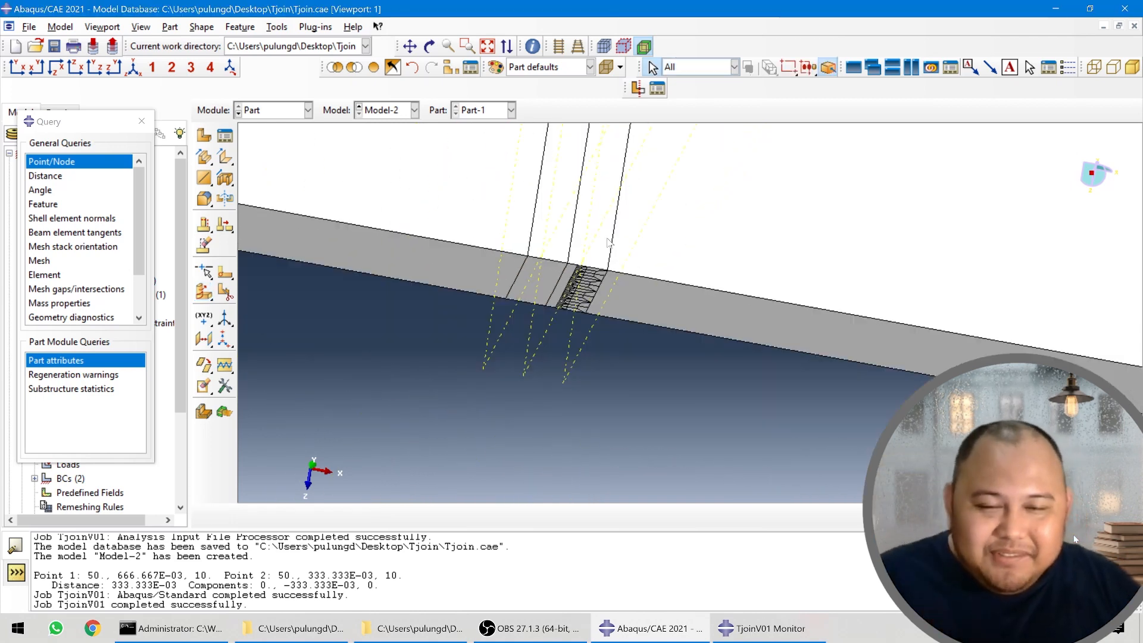
{"action": "scroll", "coordinate": [569, 326], "scroll_direction": "up", "scroll_amount": 5}
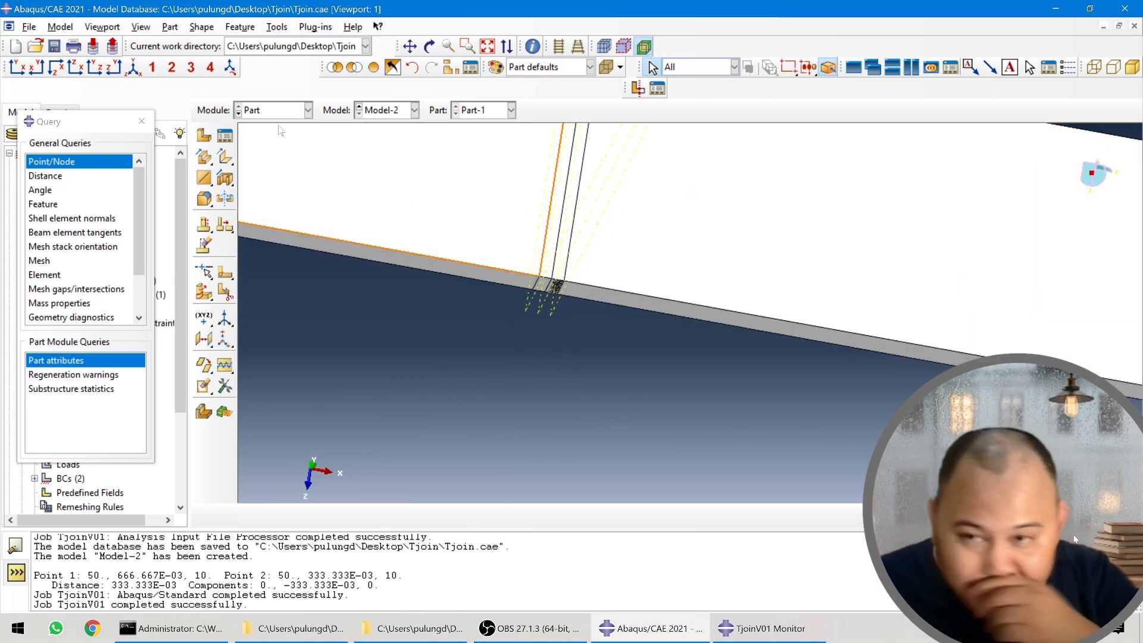
{"action": "left_click", "coordinate": [265, 110]}
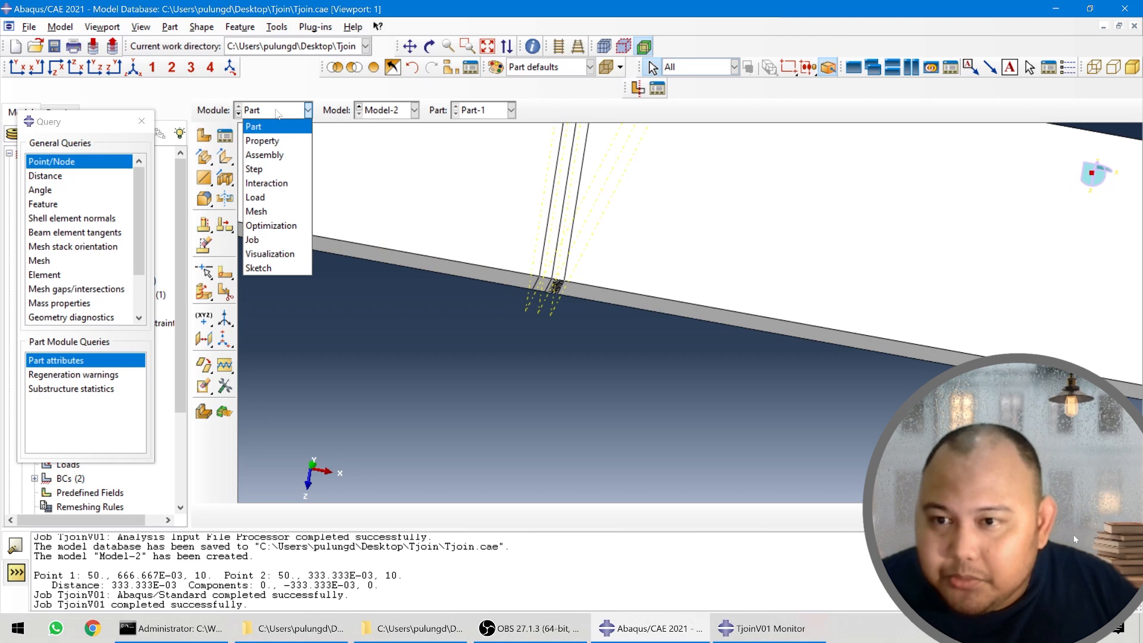
{"action": "left_click", "coordinate": [256, 211]}
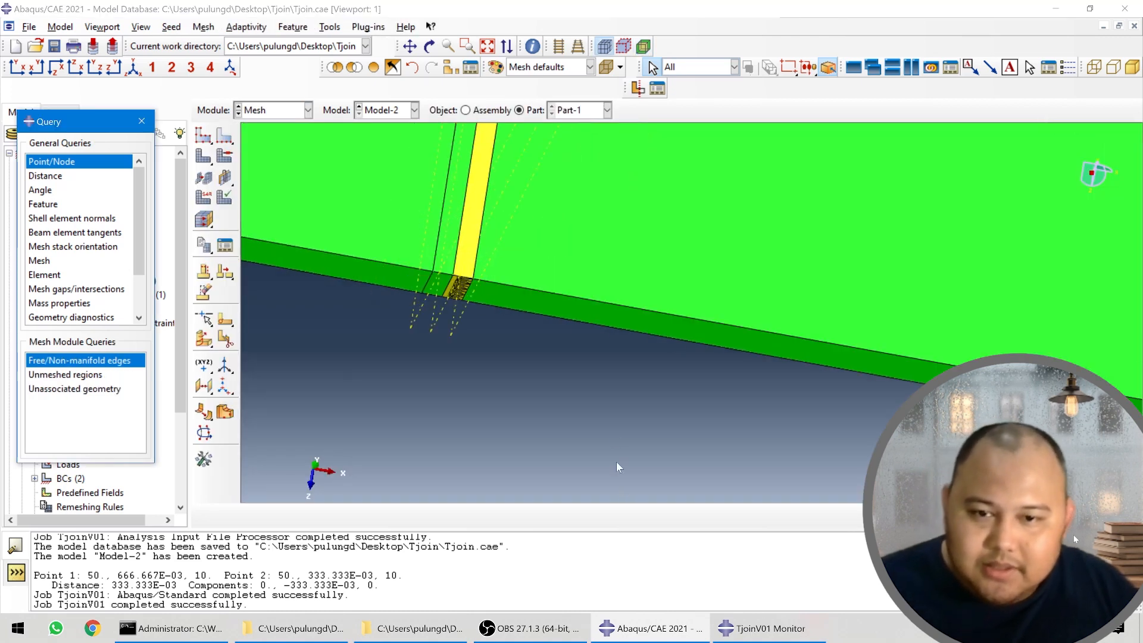
- Mesh Part-1 with its existing seeds
{"action": "scroll", "coordinate": [617, 467], "scroll_direction": "up", "scroll_amount": 3}
{"action": "scroll", "coordinate": [545, 362], "scroll_direction": "down", "scroll_amount": 3}
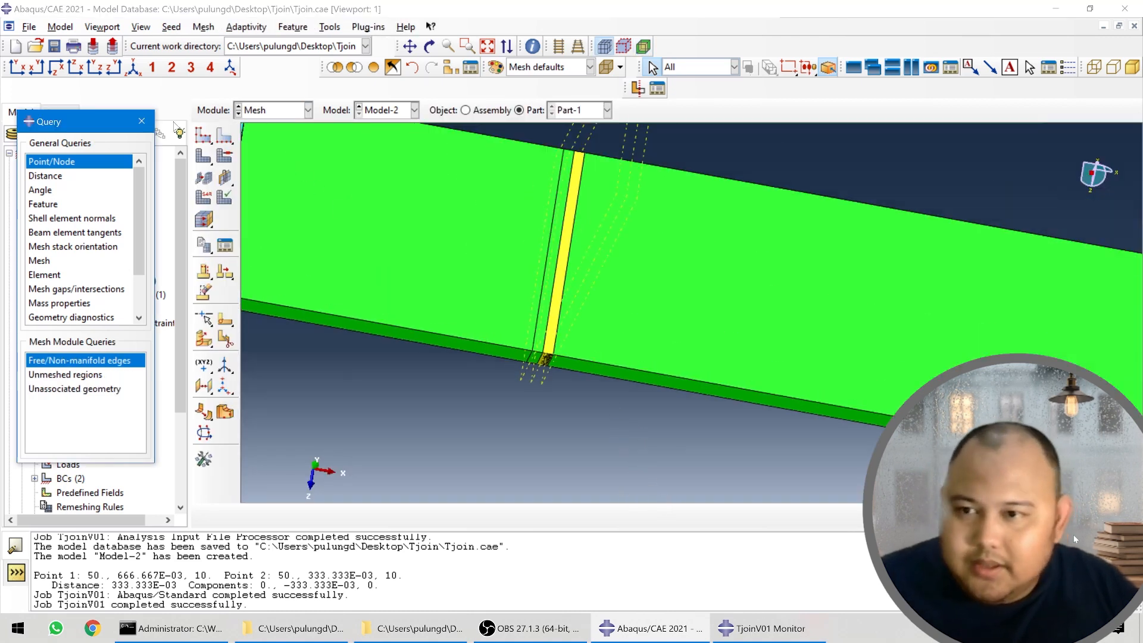
{"action": "left_click", "coordinate": [203, 135]}
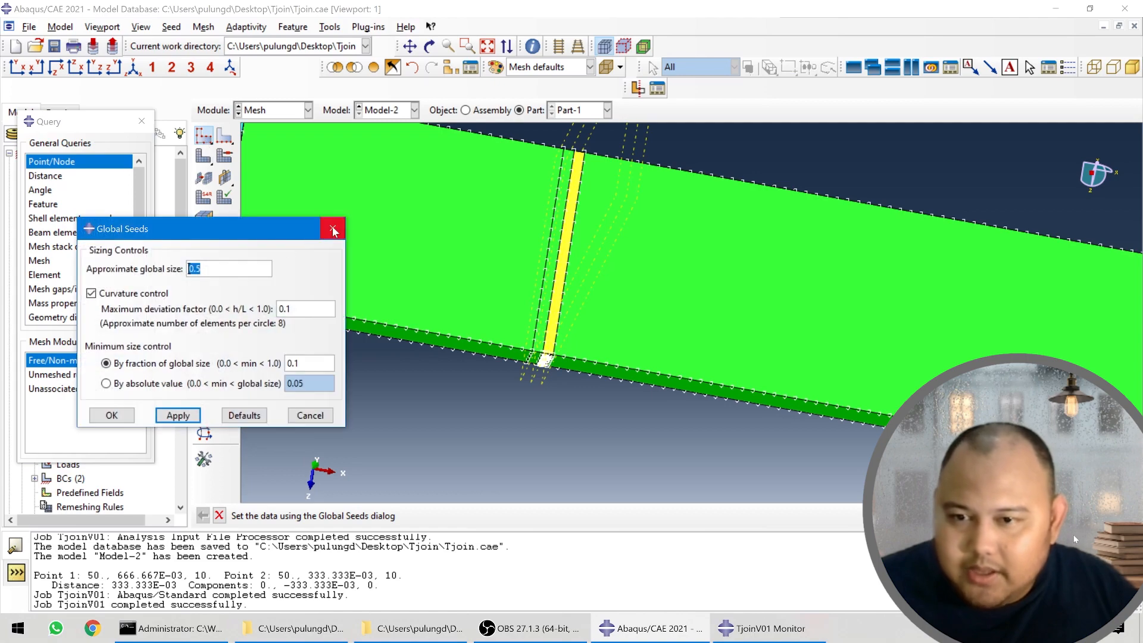
{"action": "left_click", "coordinate": [332, 228]}
{"action": "left_click", "coordinate": [204, 158]}
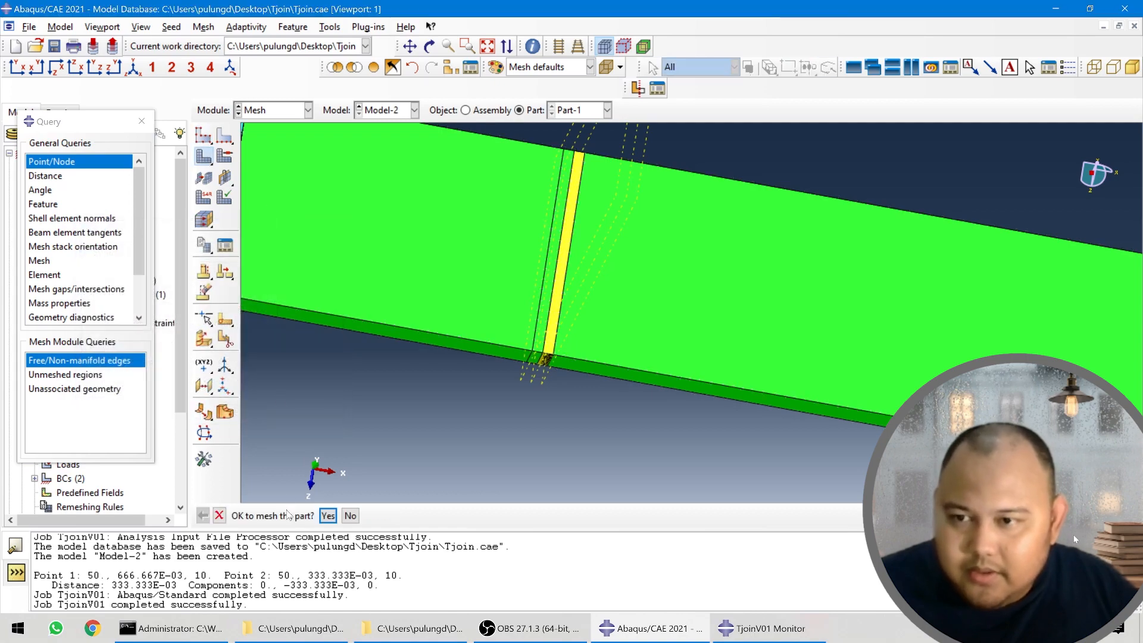
{"action": "left_click", "coordinate": [326, 517]}
{"action": "scroll", "coordinate": [543, 419], "scroll_direction": "up", "scroll_amount": 3}
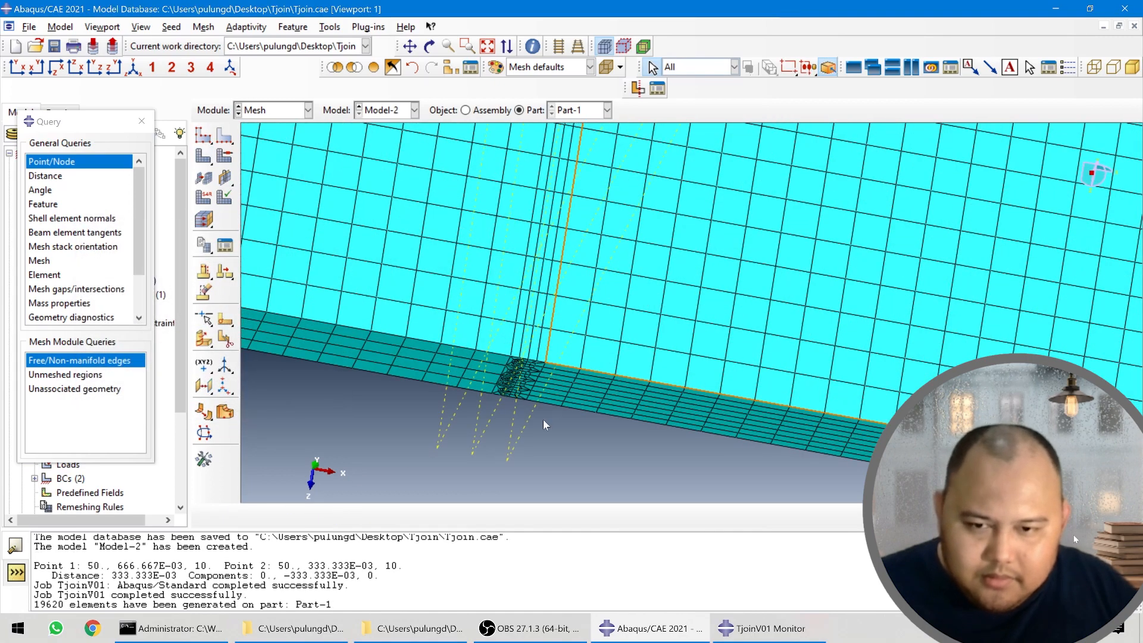
{"action": "scroll", "coordinate": [519, 397], "scroll_direction": "up", "scroll_amount": 2}
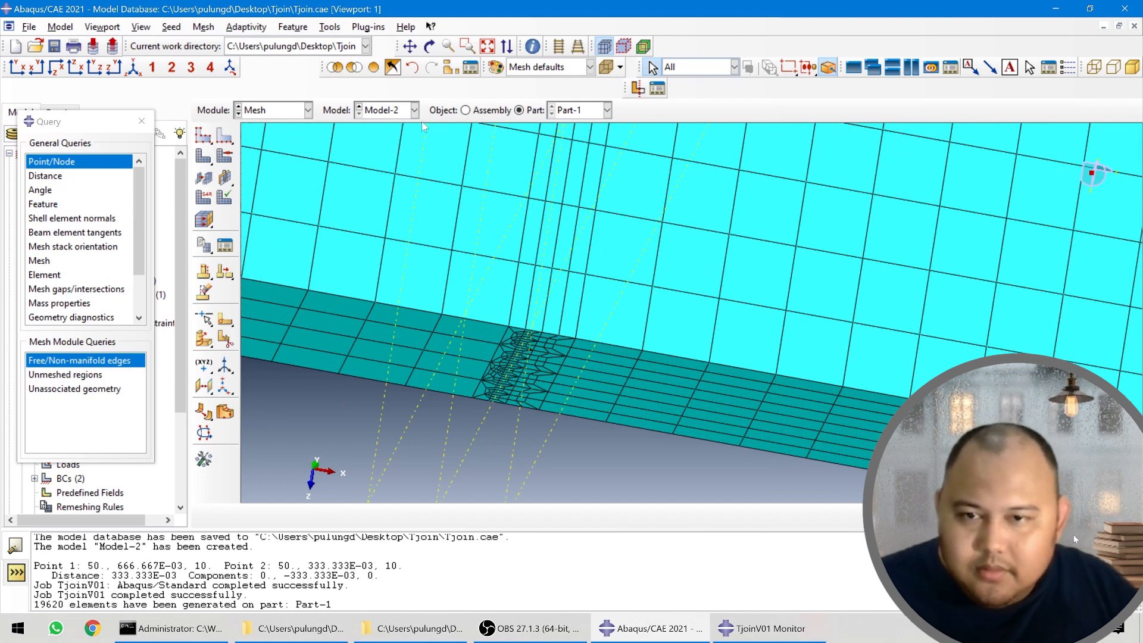
{"action": "scroll", "coordinate": [545, 373], "scroll_direction": "up", "scroll_amount": 2}
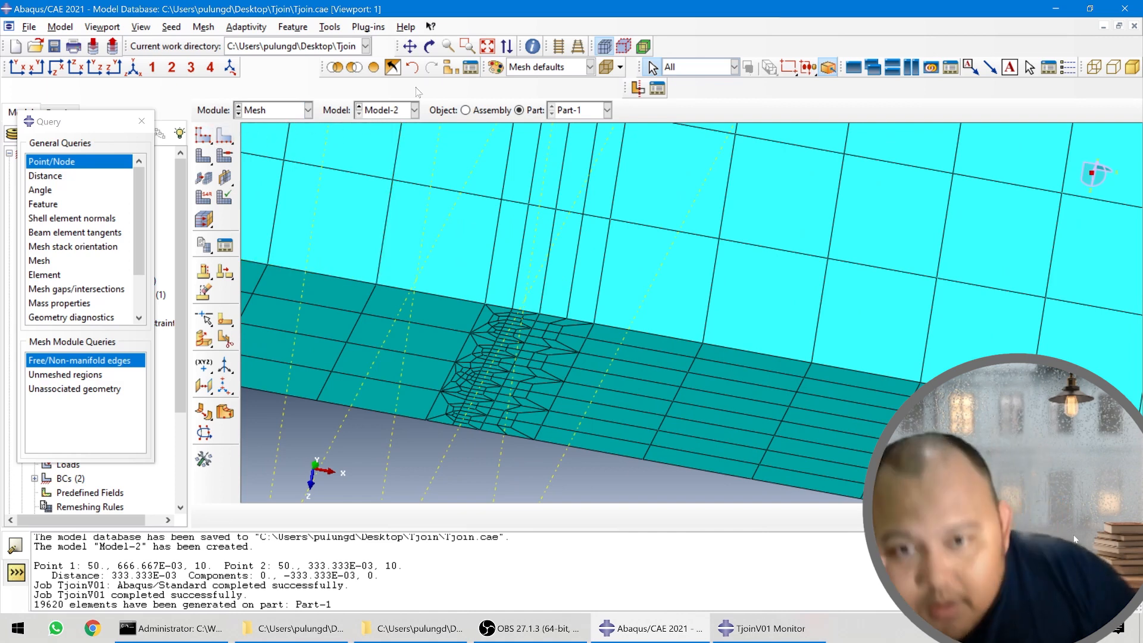
- In the front view, pick the vertical boundary edge on the fine side of the narrow transition cell for local seeding
{"action": "left_click", "coordinate": [21, 70]}
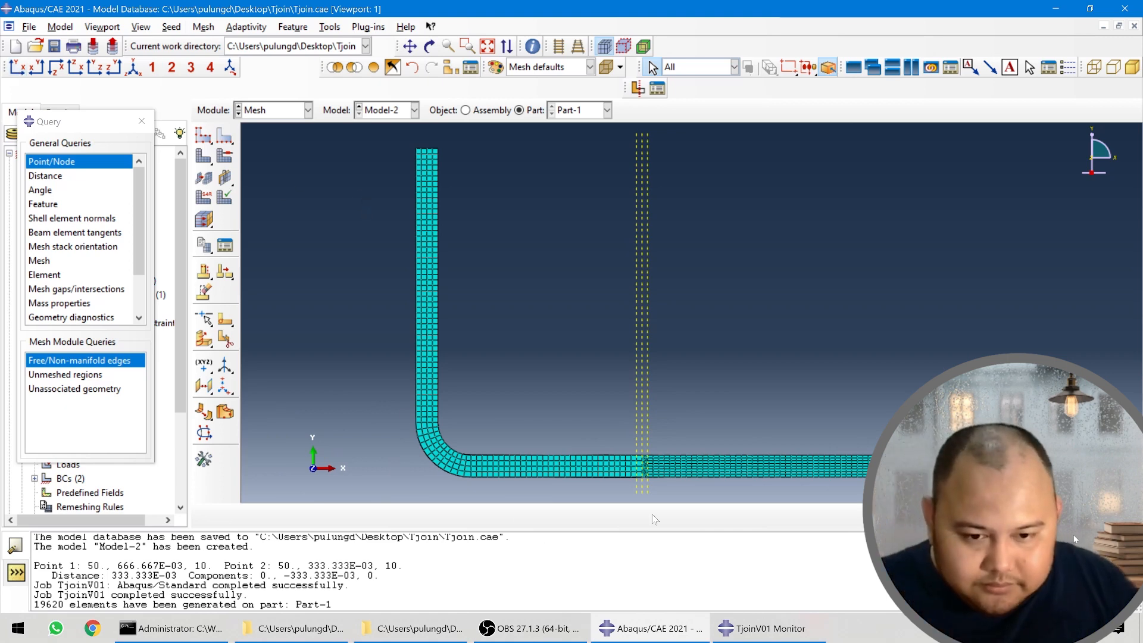
{"action": "scroll", "coordinate": [652, 488], "scroll_direction": "up", "scroll_amount": 10}
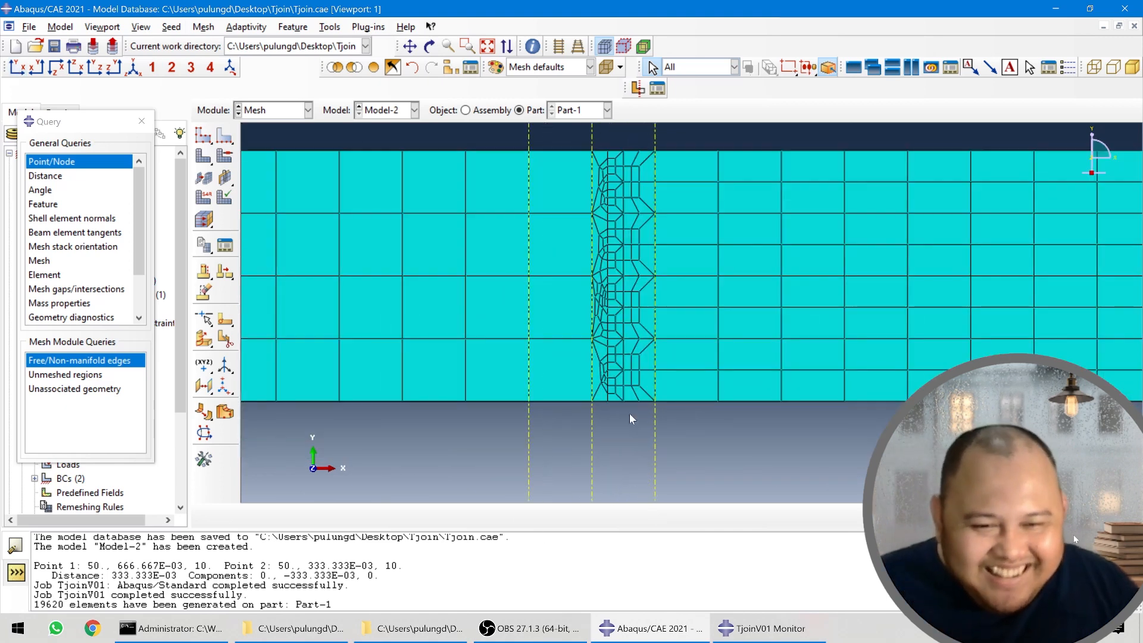
{"action": "scroll", "coordinate": [594, 277], "scroll_direction": "up", "scroll_amount": 1}
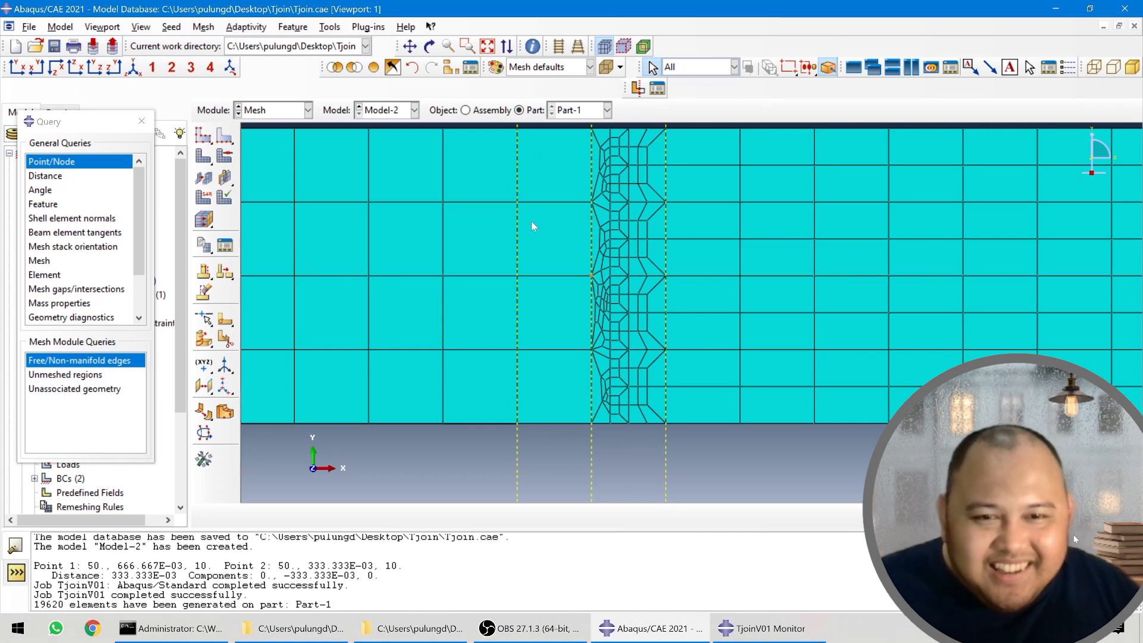
{"action": "left_click", "coordinate": [224, 136]}
{"action": "scroll", "coordinate": [599, 175], "scroll_direction": "up", "scroll_amount": 3}
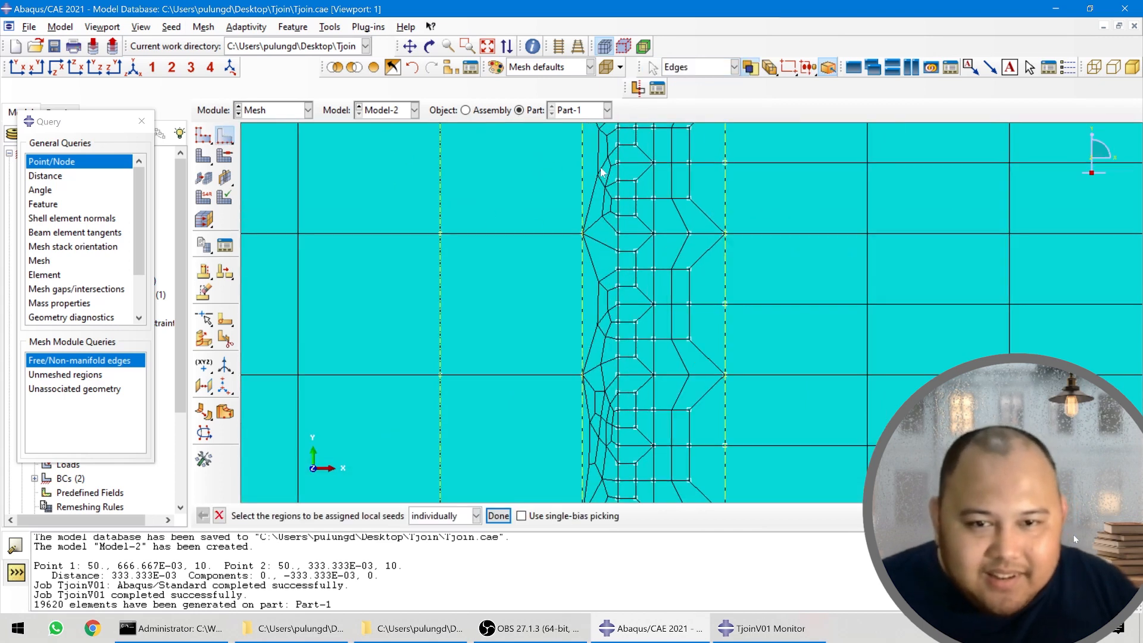
{"action": "left_click", "coordinate": [582, 164]}
{"action": "scroll", "coordinate": [572, 164], "scroll_direction": "down", "scroll_amount": 3}
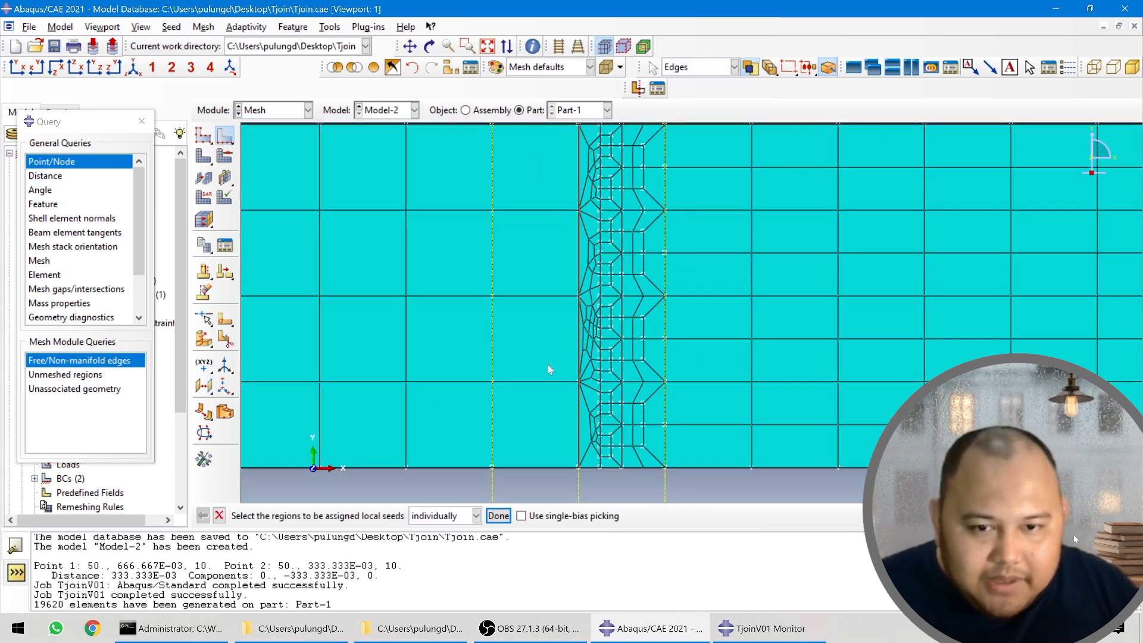
{"action": "left_click", "coordinate": [501, 517]}
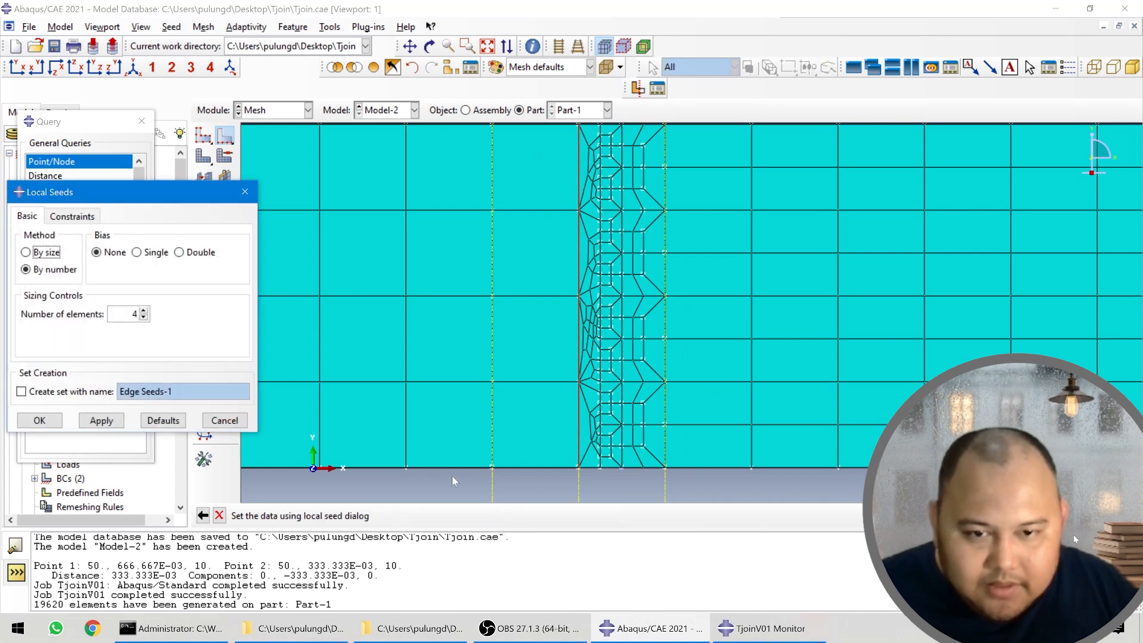
- Seed the picked edge by size with an approximate element size of 0.125/2, deleting the meshes invalidated by the change
{"action": "left_click", "coordinate": [142, 311]}
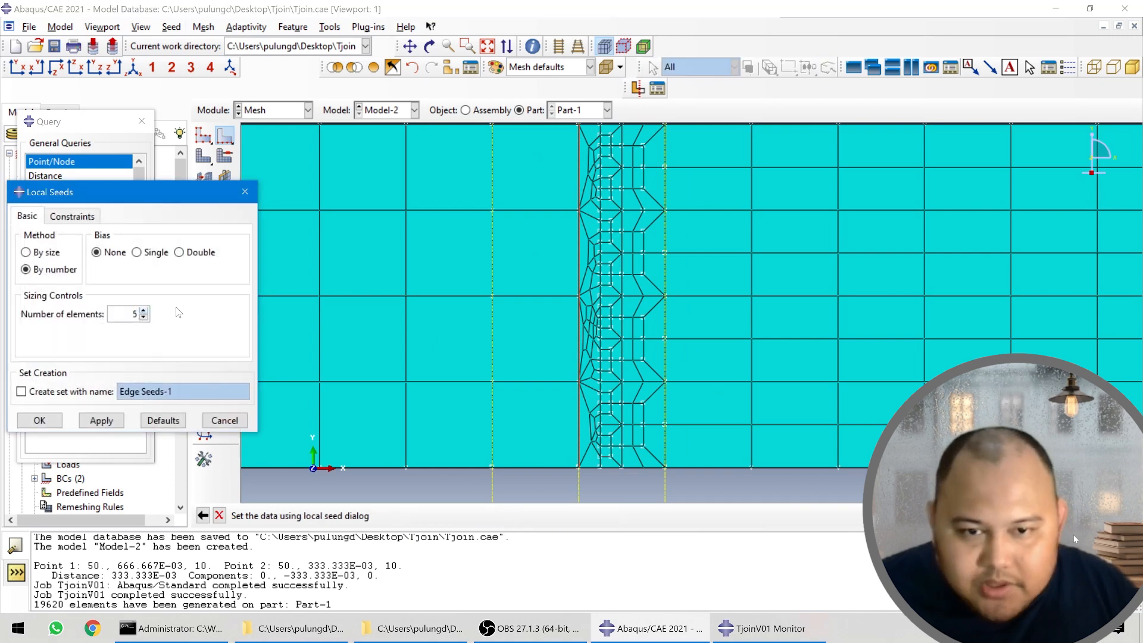
{"action": "scroll", "coordinate": [676, 204], "scroll_direction": "up", "scroll_amount": 3}
{"action": "scroll", "coordinate": [553, 255], "scroll_direction": "down", "scroll_amount": 3}
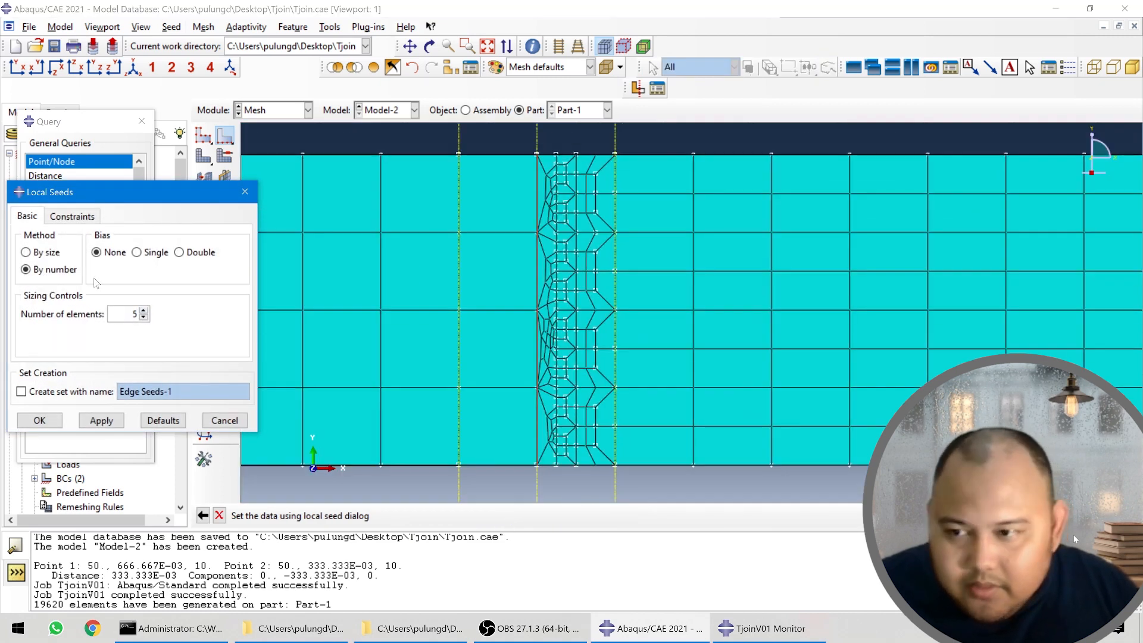
{"action": "left_click", "coordinate": [52, 254]}
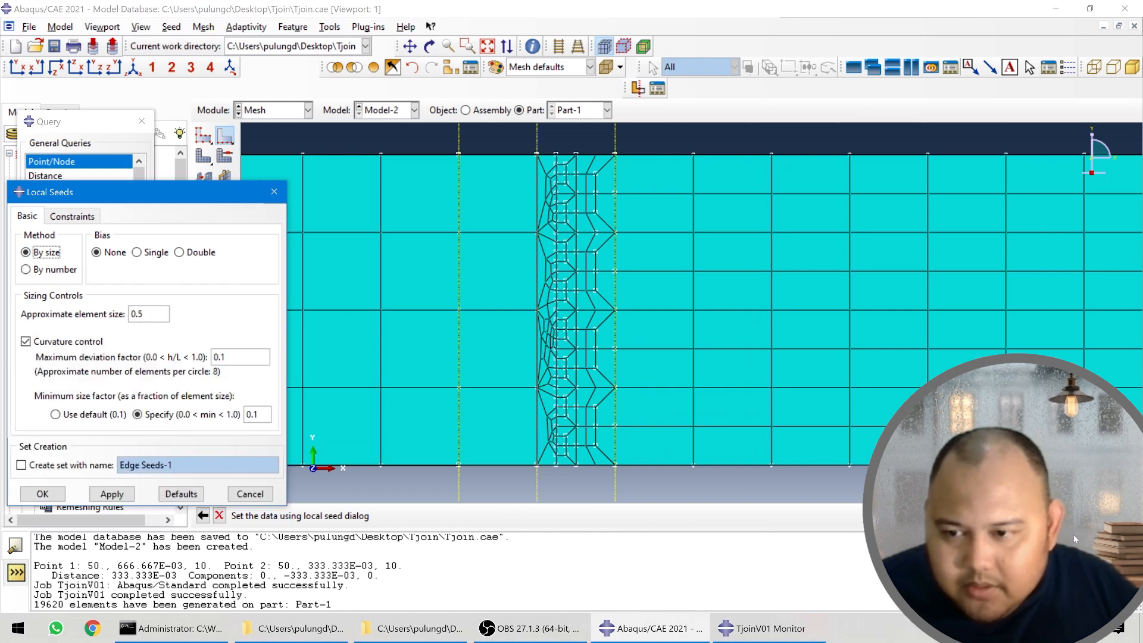
{"action": "scroll", "coordinate": [493, 233], "scroll_direction": "up", "scroll_amount": 3}
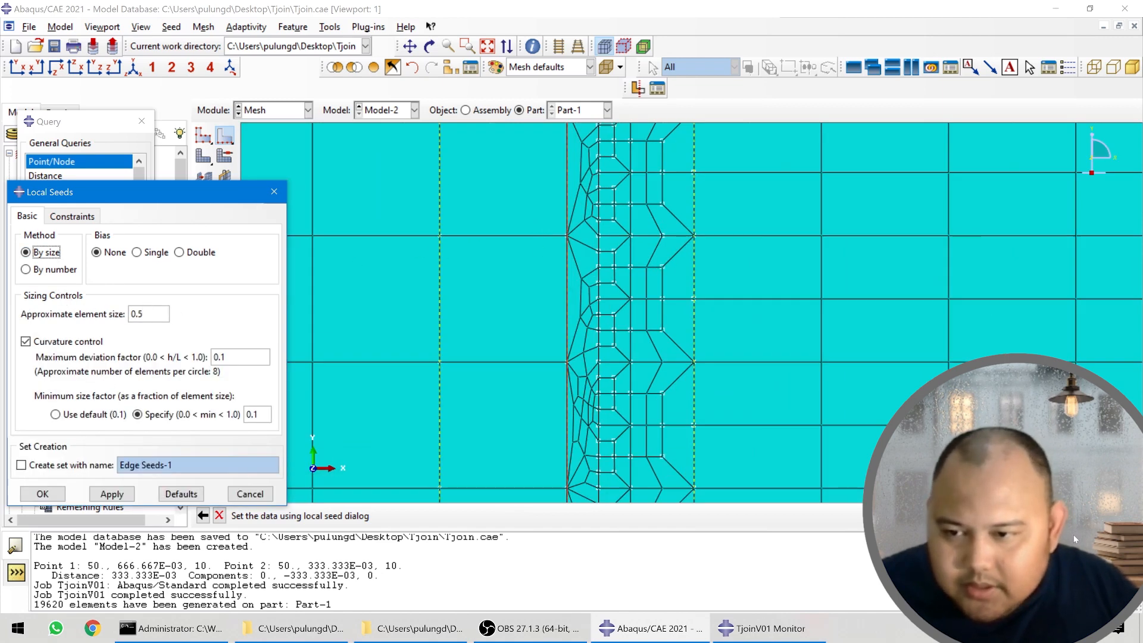
{"action": "left_click_drag", "start_coordinate": [147, 314], "coordinate": [91, 300]}
{"action": "type", "text": "0.125/2"}
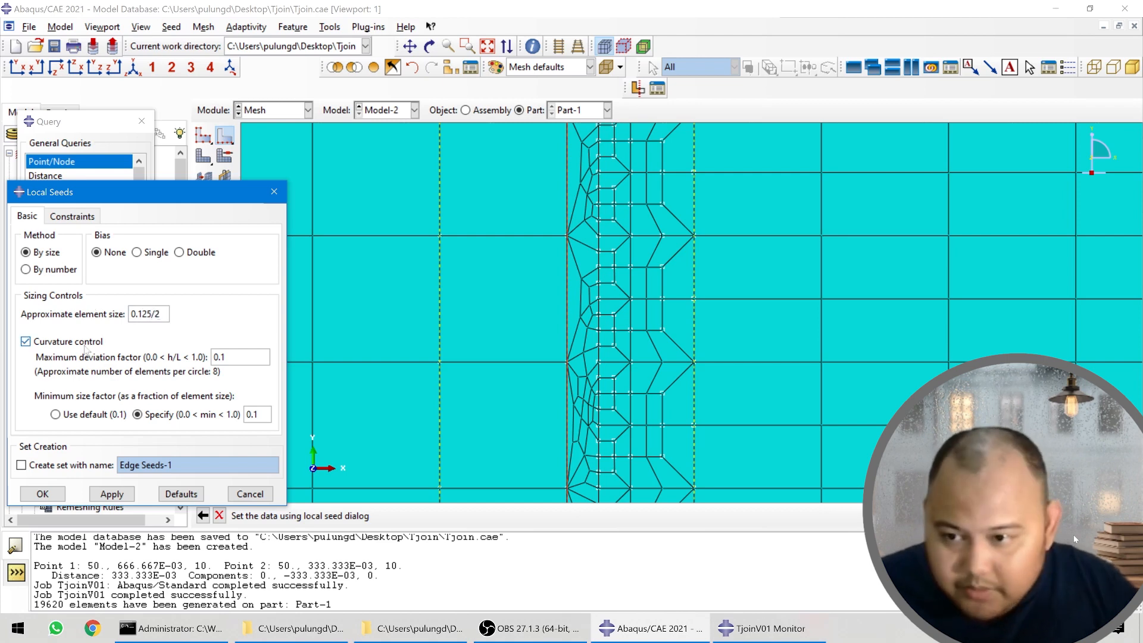
{"action": "left_click", "coordinate": [112, 495]}
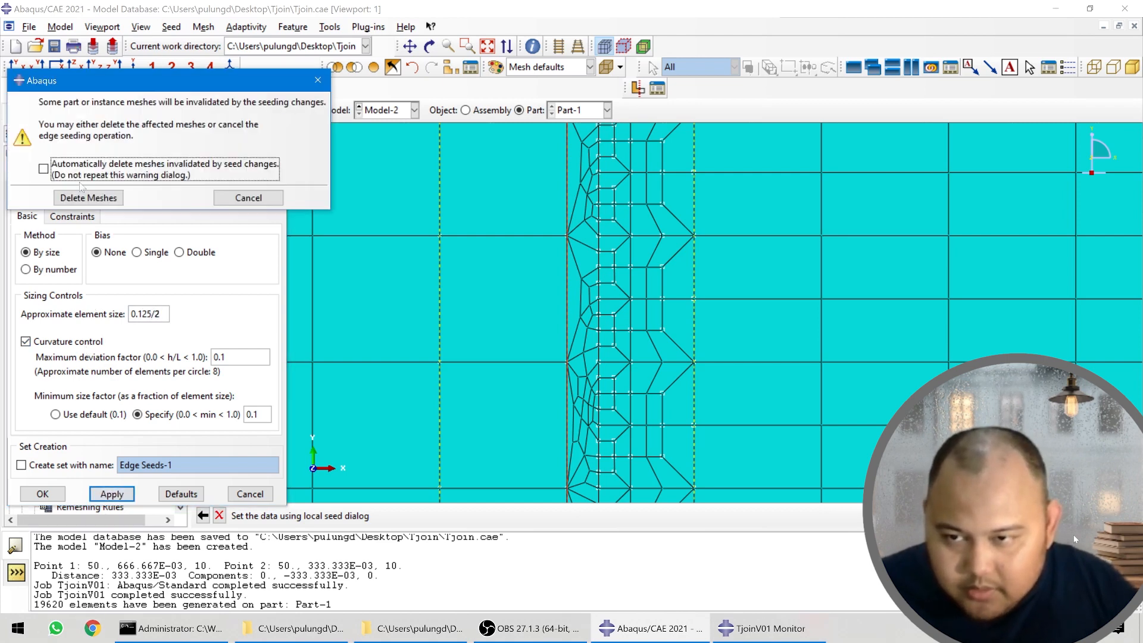
{"action": "left_click", "coordinate": [83, 198]}
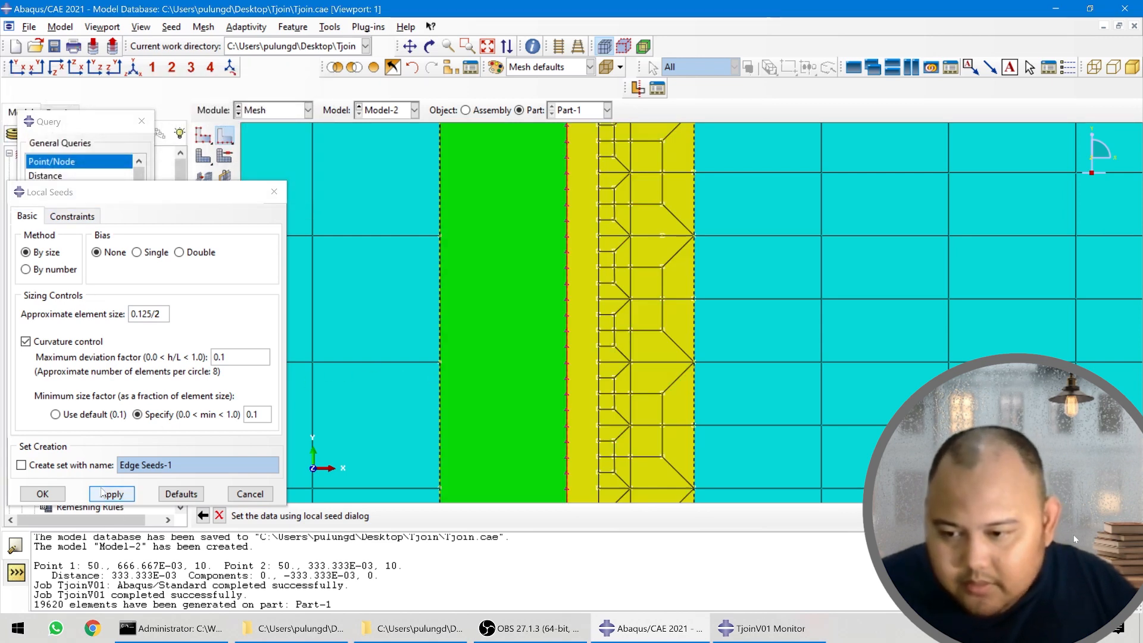
- Constrain the edge's local seeds so that the number of elements is not allowed to change
{"action": "left_click", "coordinate": [70, 216]}
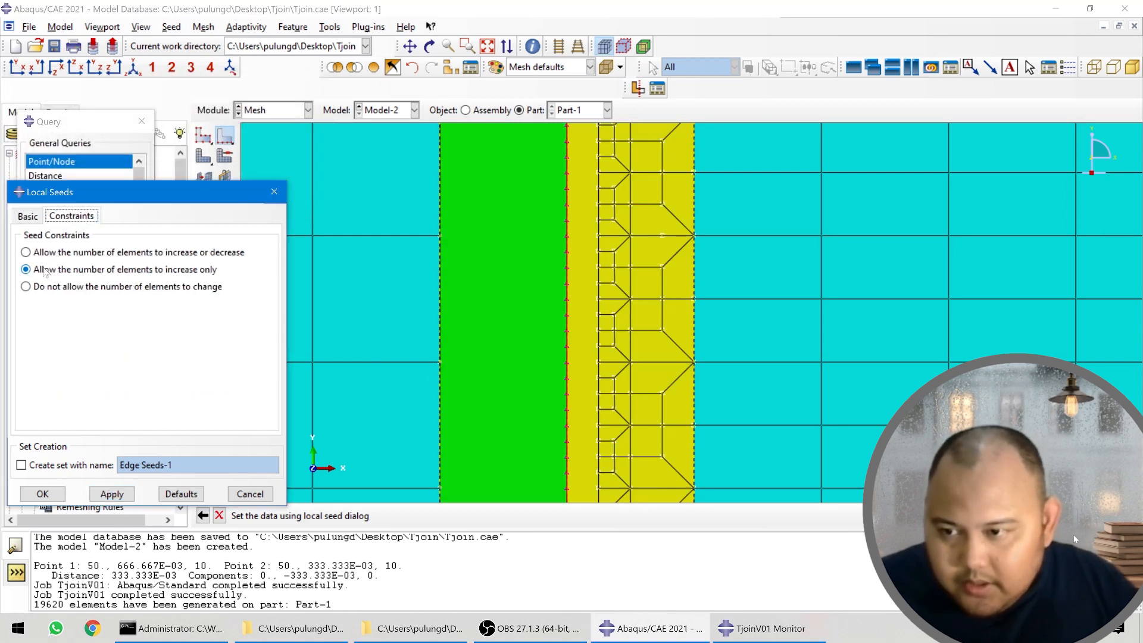
{"action": "left_click", "coordinate": [27, 287]}
{"action": "left_click", "coordinate": [105, 496]}
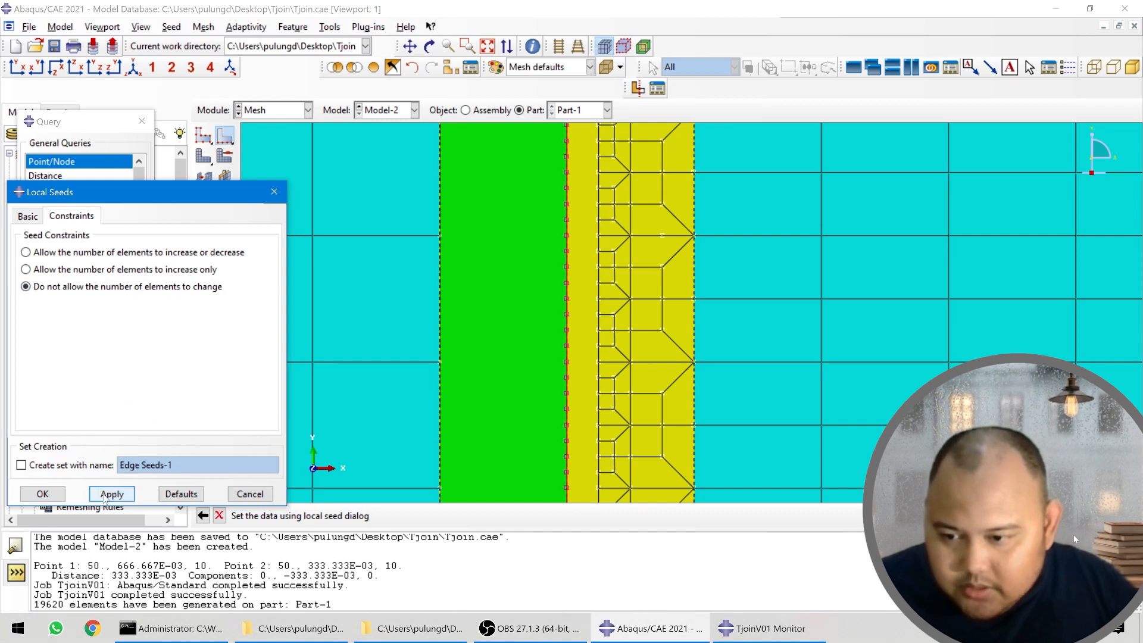
{"action": "left_click", "coordinate": [43, 494]}
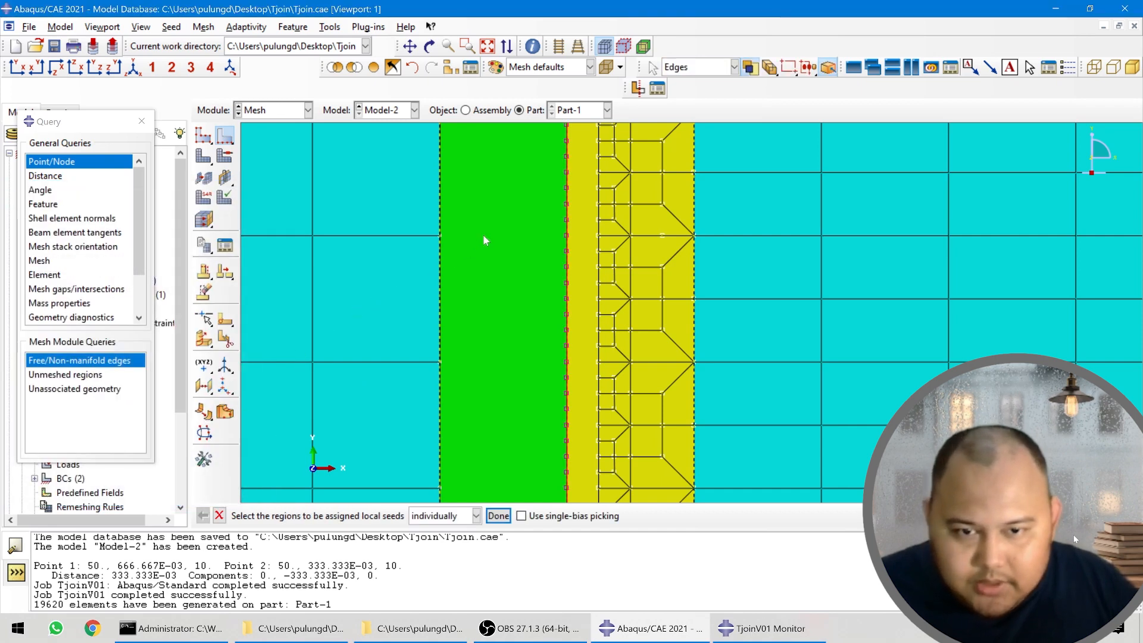
- Remesh Part-1 with the constrained edge seeds
{"action": "left_click", "coordinate": [203, 136]}
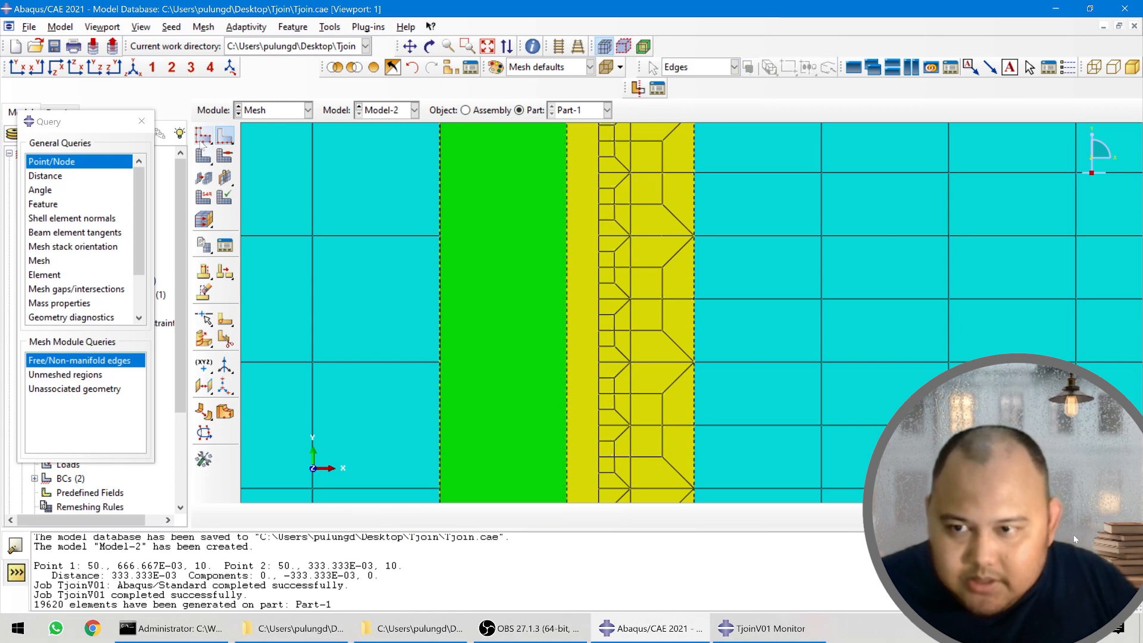
{"action": "left_click", "coordinate": [96, 414]}
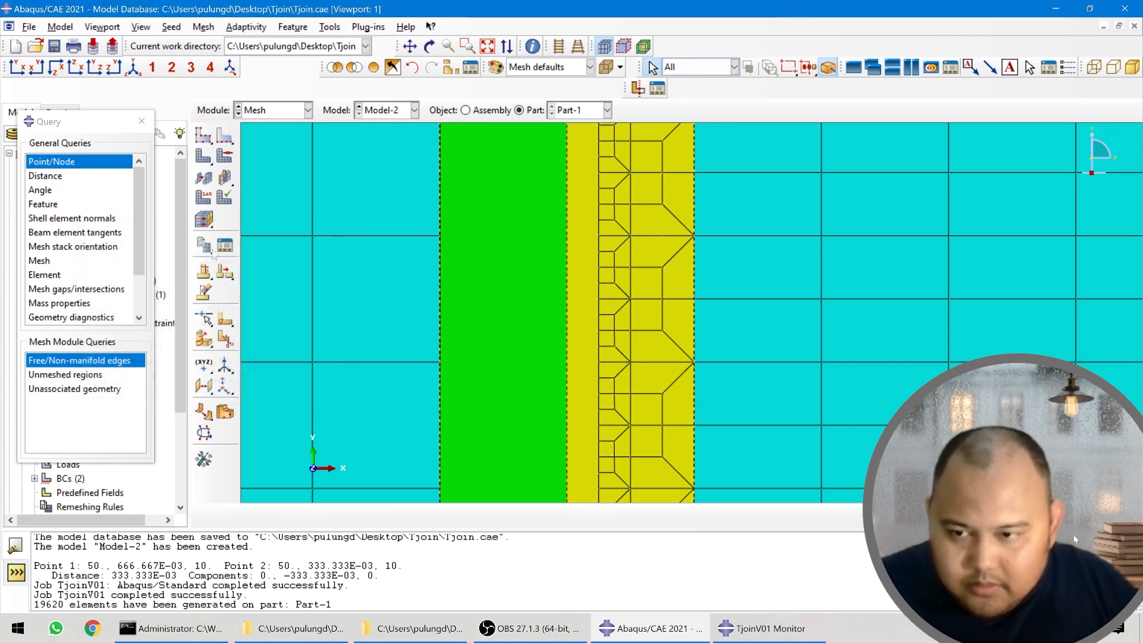
{"action": "left_click", "coordinate": [230, 388]}
{"action": "left_click", "coordinate": [329, 515]}
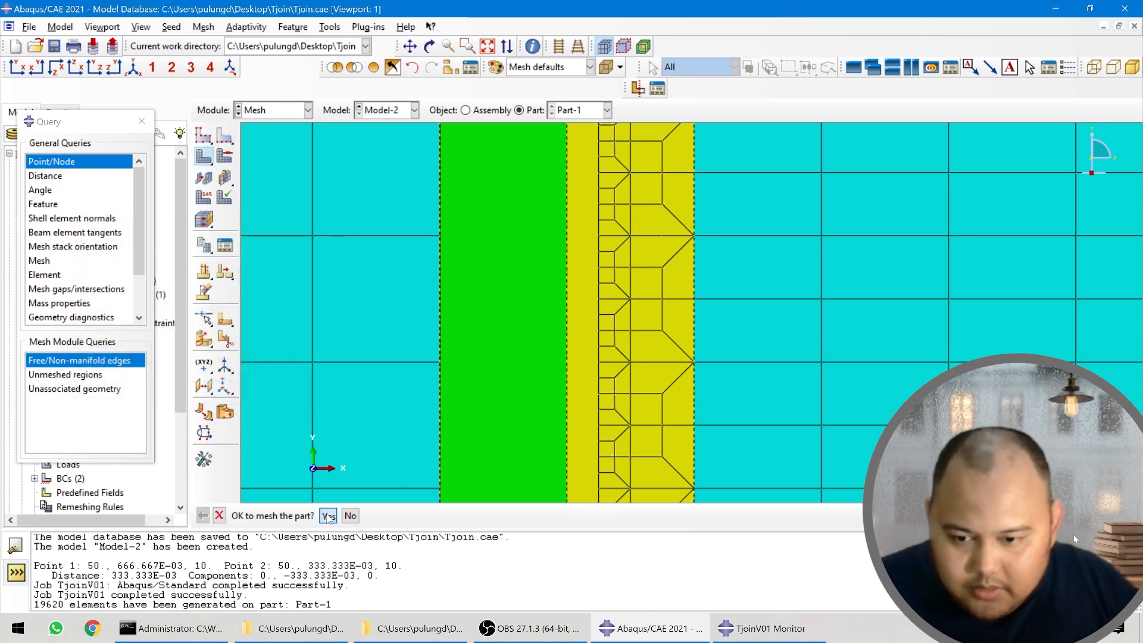
- Examine the transition between fine and coarse elements on the front face and along the depth of Part-1
{"action": "scroll", "coordinate": [524, 357], "scroll_direction": "down", "scroll_amount": 6}
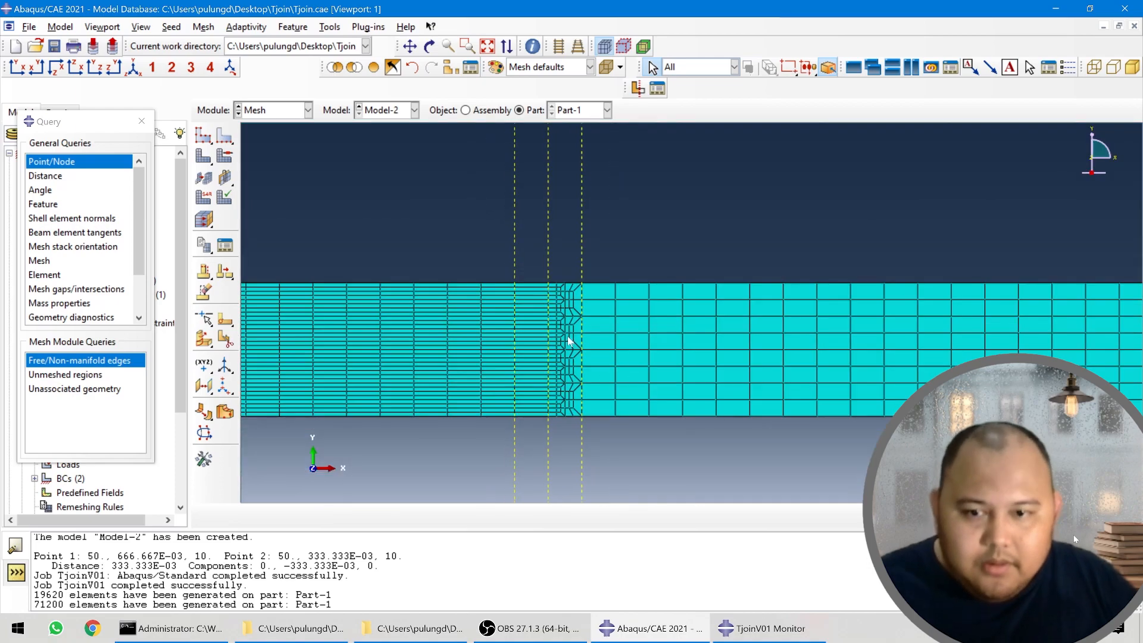
{"action": "scroll", "coordinate": [566, 358], "scroll_direction": "up", "scroll_amount": 4}
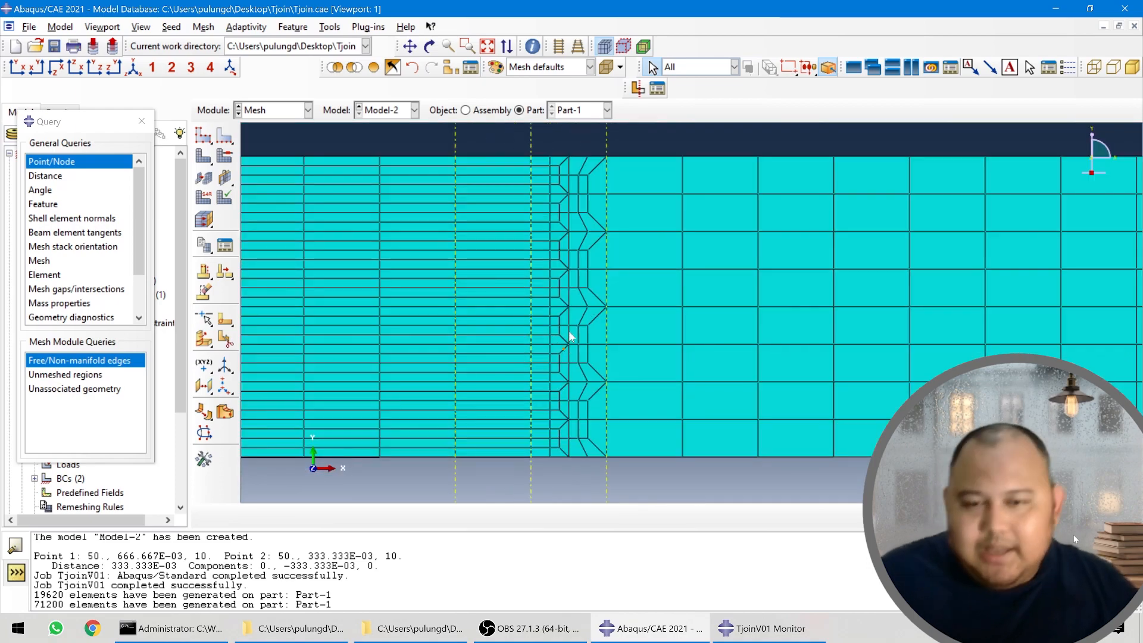
{"action": "scroll", "coordinate": [532, 317], "scroll_direction": "down", "scroll_amount": 2}
{"action": "left_click_drag", "start_coordinate": [642, 231], "coordinate": [631, 265], "text": "ctrl+alt"}
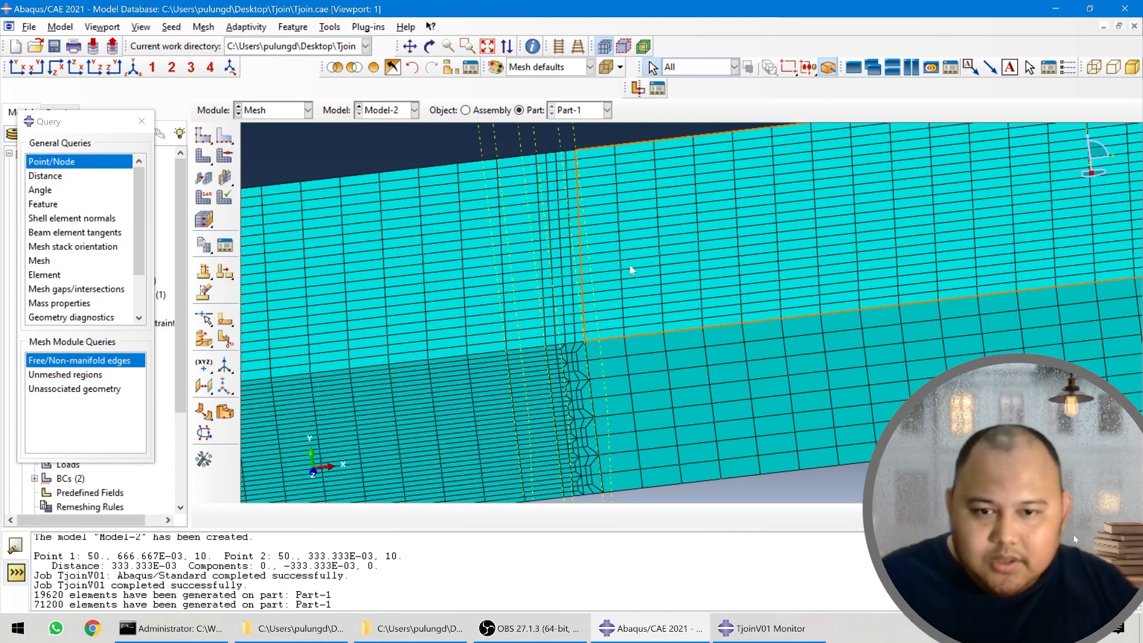
{"action": "scroll", "coordinate": [664, 243], "scroll_direction": "down", "scroll_amount": 3}
{"action": "scroll", "coordinate": [625, 303], "scroll_direction": "up", "scroll_amount": 2}
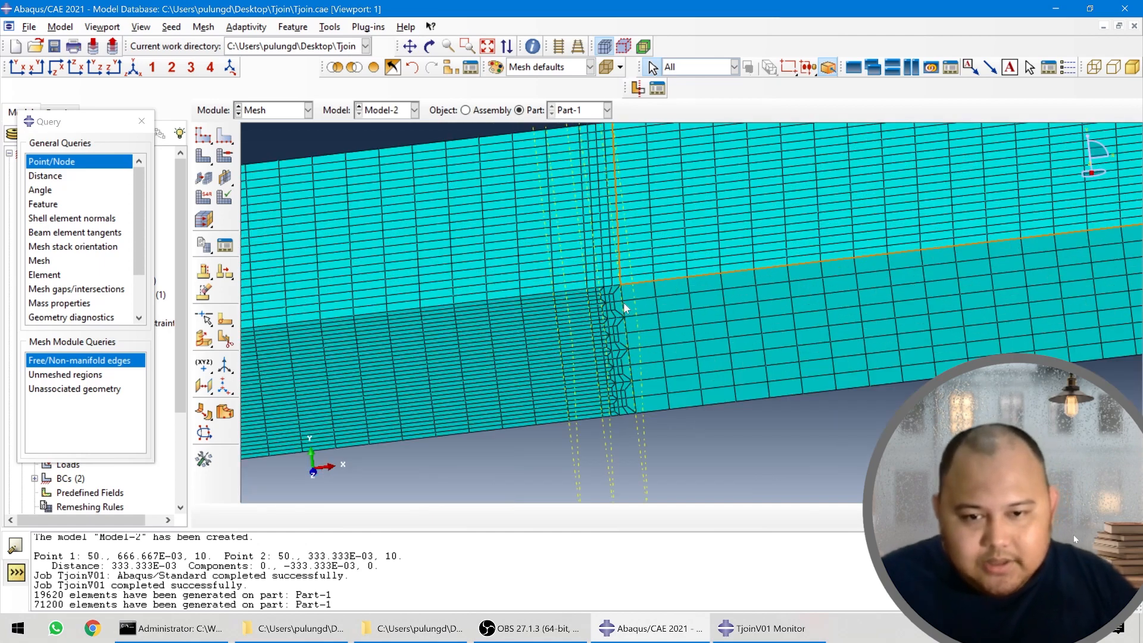
{"action": "left_click_drag", "start_coordinate": [600, 302], "coordinate": [612, 296], "text": "ctrl+alt"}
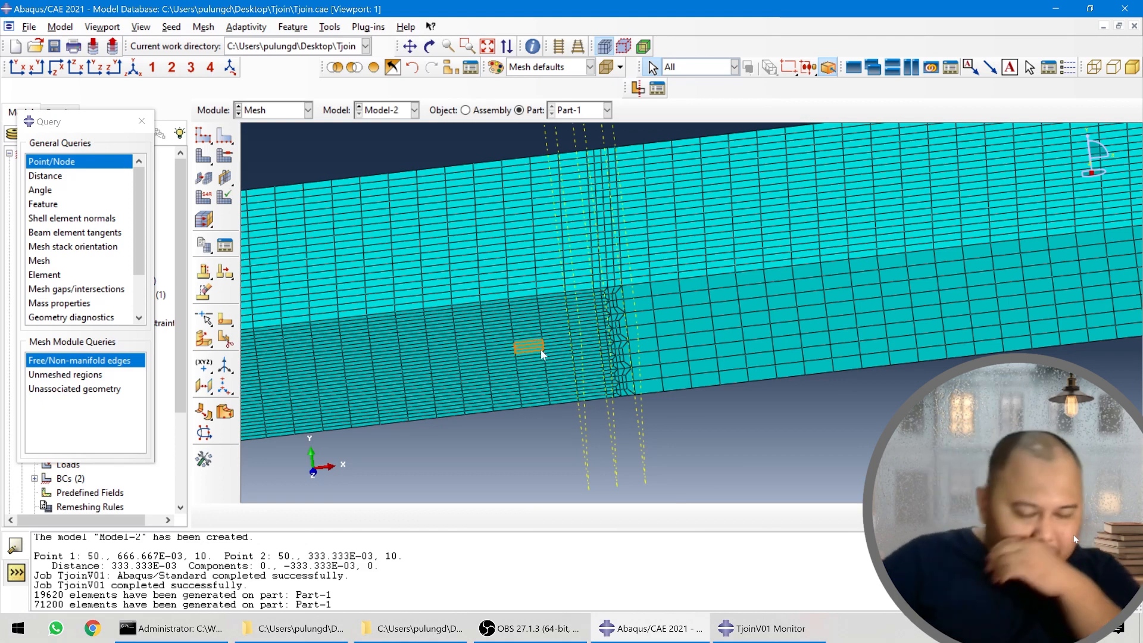
{"action": "scroll", "coordinate": [535, 286], "scroll_direction": "up", "scroll_amount": 3}
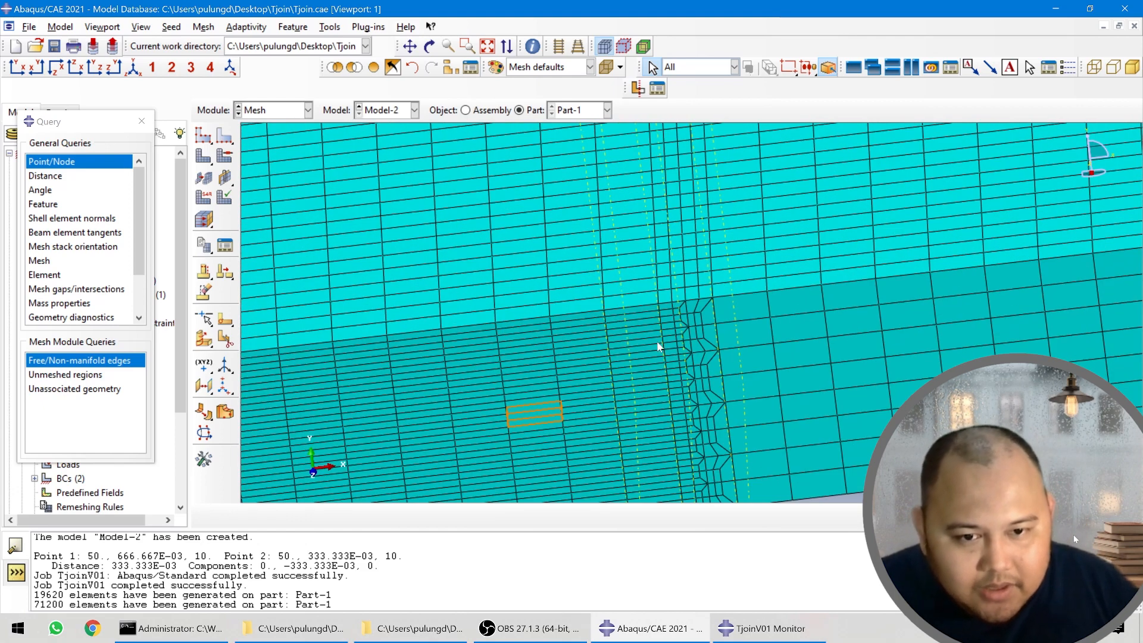
{"action": "scroll", "coordinate": [662, 306], "scroll_direction": "down", "scroll_amount": 5}
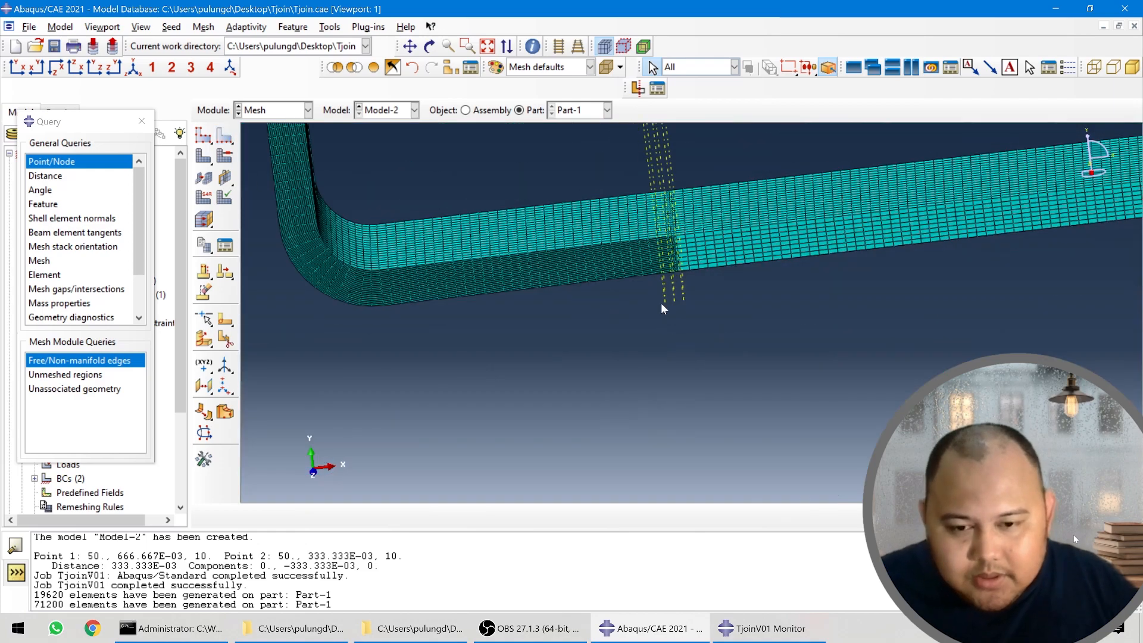
- Show the whole assembly instead of the part and examine the mesh transition zones from several angles
{"action": "left_click", "coordinate": [468, 110]}
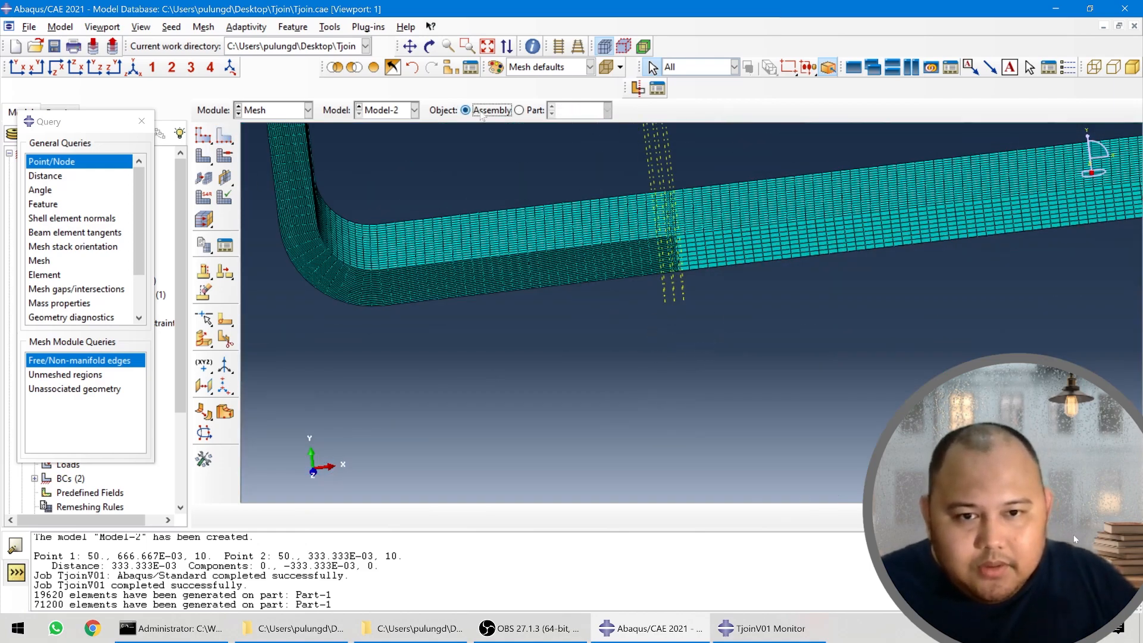
{"action": "scroll", "coordinate": [672, 334], "scroll_direction": "up", "scroll_amount": 3}
{"action": "scroll", "coordinate": [668, 293], "scroll_direction": "up", "scroll_amount": 3}
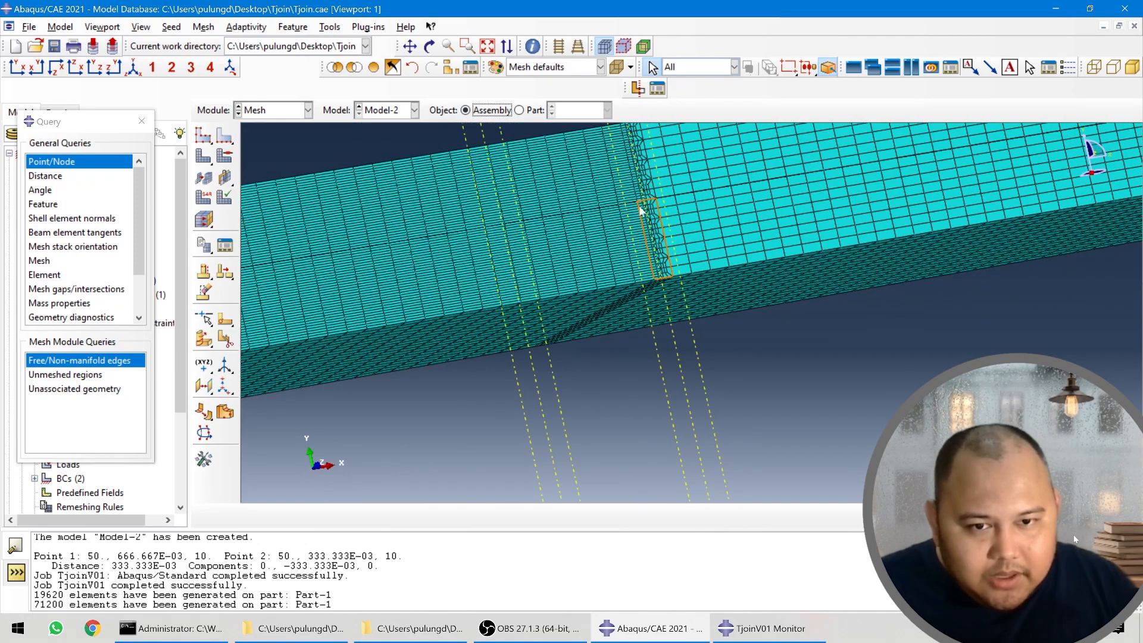
{"action": "scroll", "coordinate": [643, 213], "scroll_direction": "down", "scroll_amount": 3}
{"action": "left_click_drag", "start_coordinate": [684, 256], "coordinate": [586, 268], "text": "ctrl+alt"}
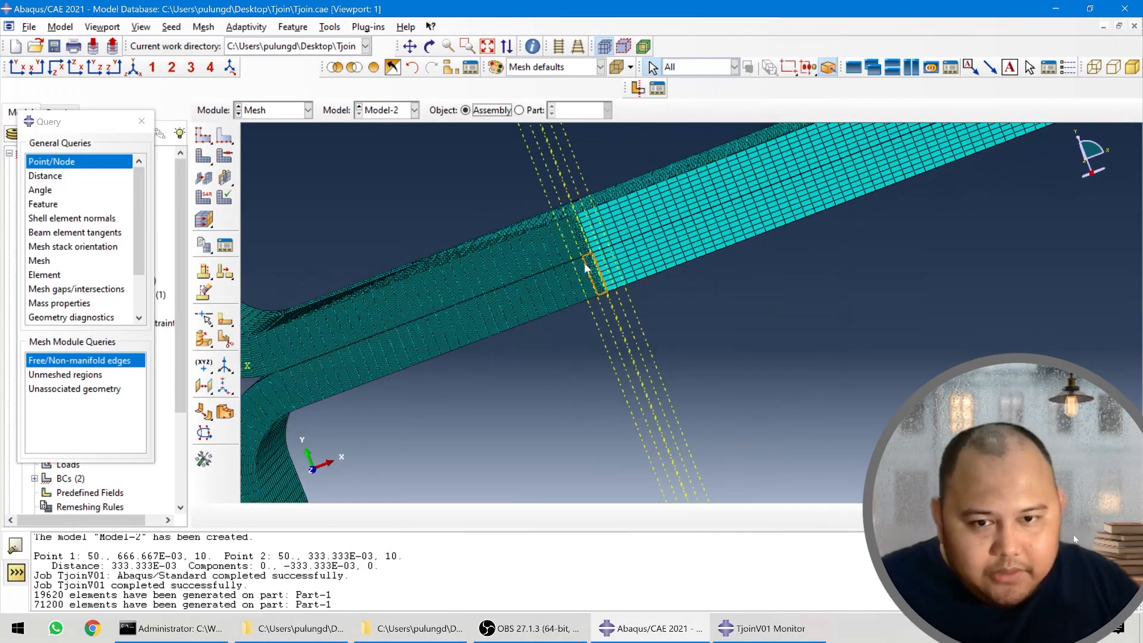
- Try to assign local edge seeds at the fine-to-coarse mesh transition while the assembly is shown
{"action": "scroll", "coordinate": [581, 266], "scroll_direction": "down", "scroll_amount": 2}
{"action": "scroll", "coordinate": [573, 267], "scroll_direction": "down", "scroll_amount": 2}
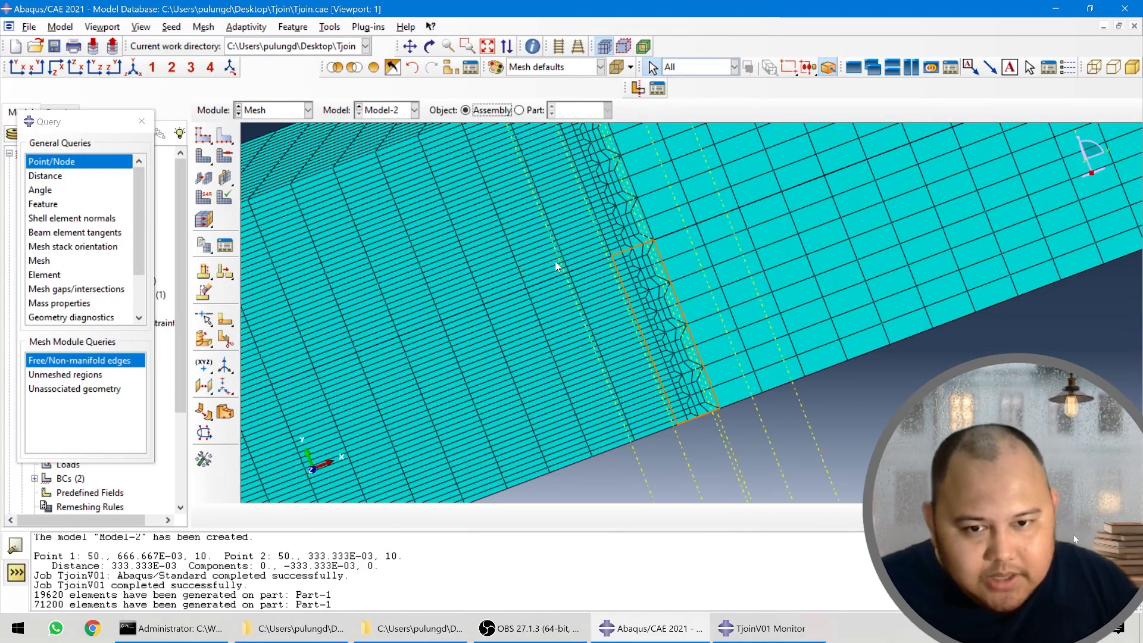
{"action": "scroll", "coordinate": [579, 270], "scroll_direction": "down", "scroll_amount": 2}
{"action": "scroll", "coordinate": [578, 270], "scroll_direction": "up", "scroll_amount": 2}
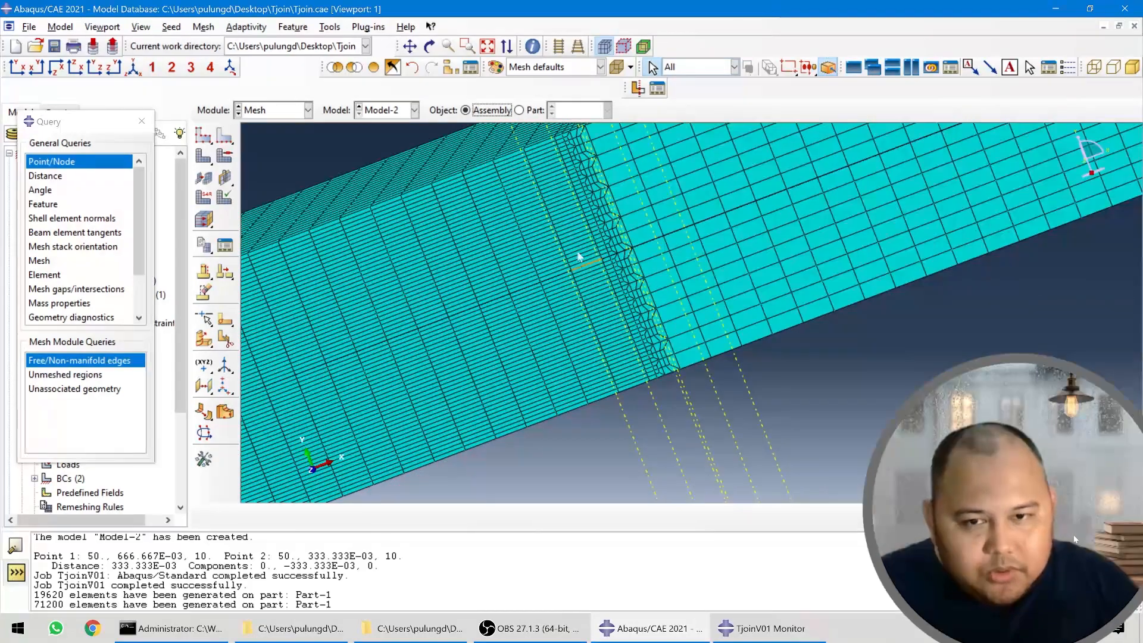
{"action": "left_click", "coordinate": [225, 136]}
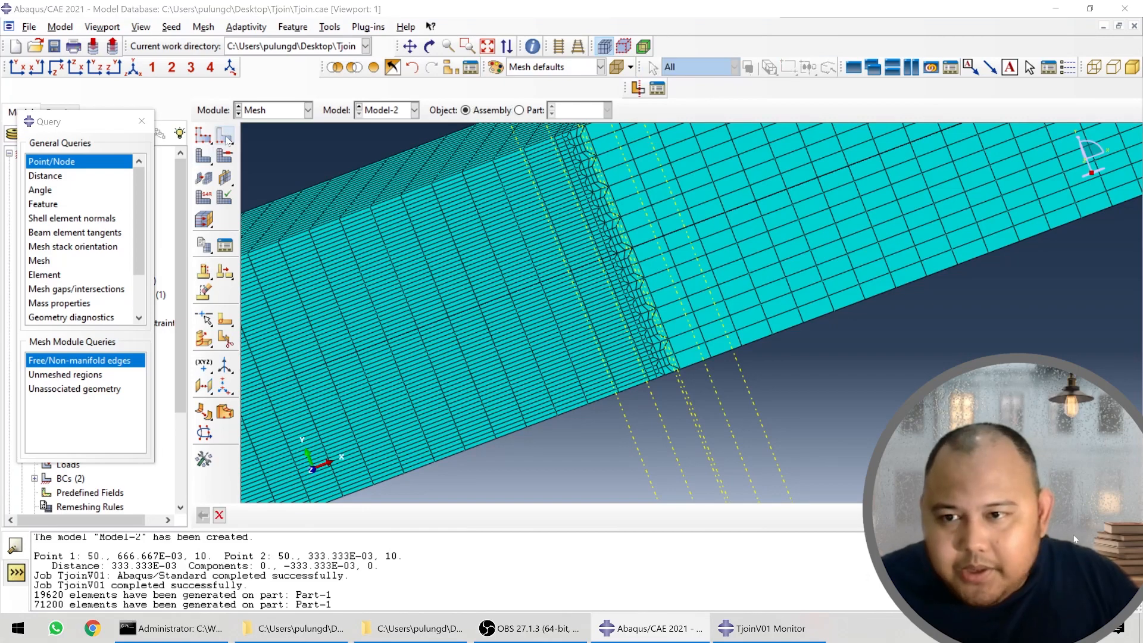
{"action": "left_click", "coordinate": [560, 343]}
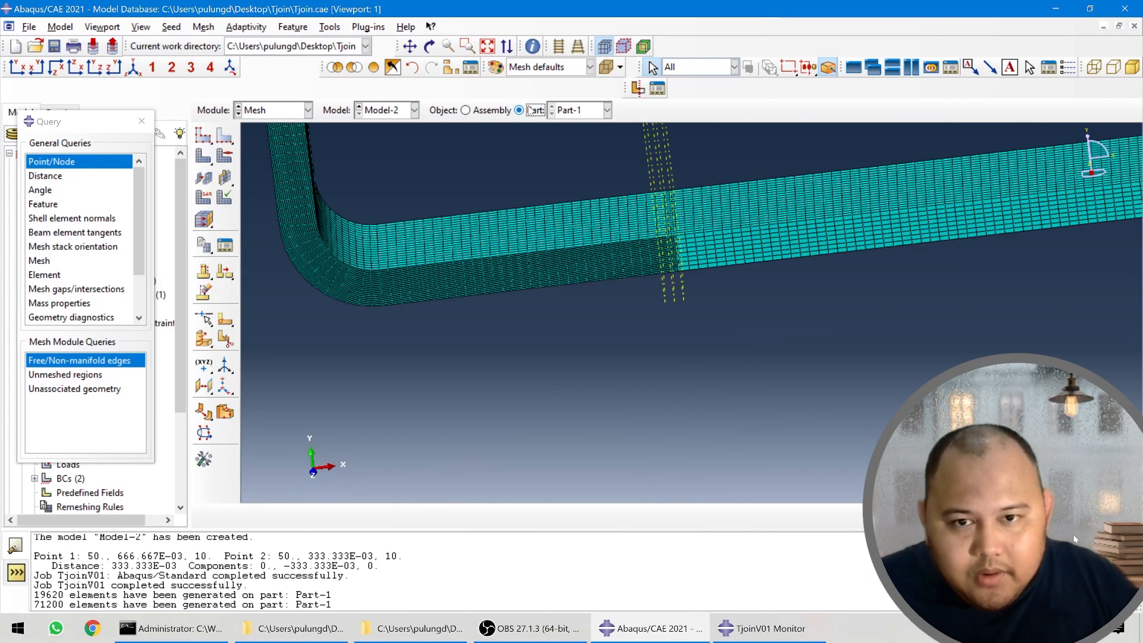
- Show Part-1 instead of the assembly, with the narrow cells at the mesh transition in close view
{"action": "left_click", "coordinate": [526, 110]}
{"action": "left_click_drag", "start_coordinate": [685, 338], "coordinate": [658, 238], "text": "ctrl+alt"}
{"action": "scroll", "coordinate": [659, 238], "scroll_direction": "down", "scroll_amount": 10}
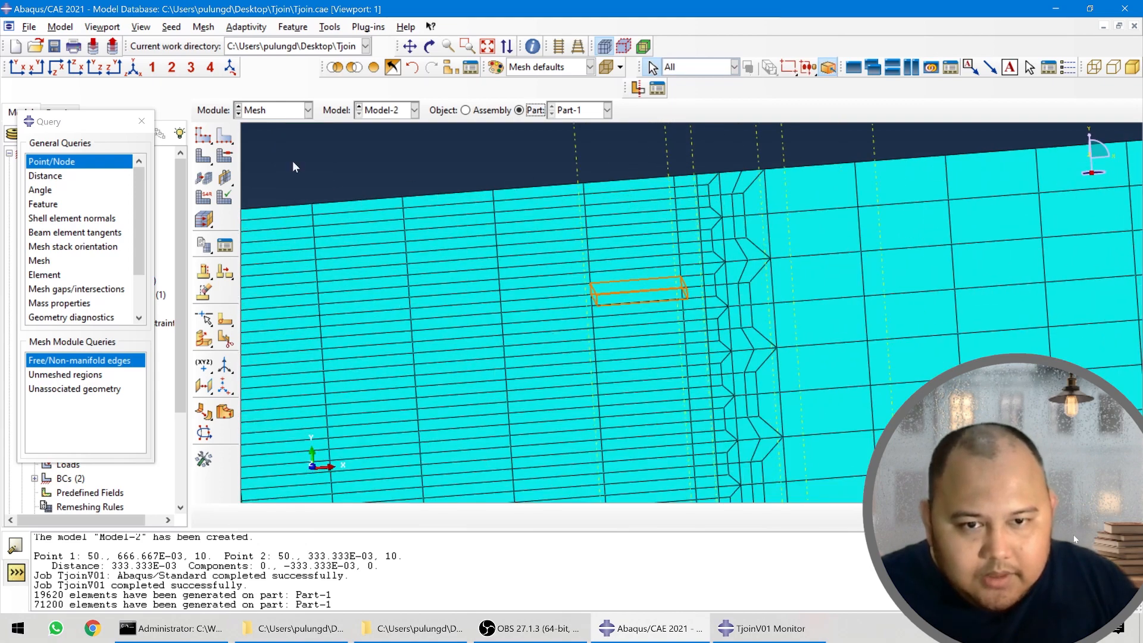
- Seed the short top edge of the narrow cell on the fine side by number with 4 elements, deleting the invalidated meshes
{"action": "left_click", "coordinate": [225, 138]}
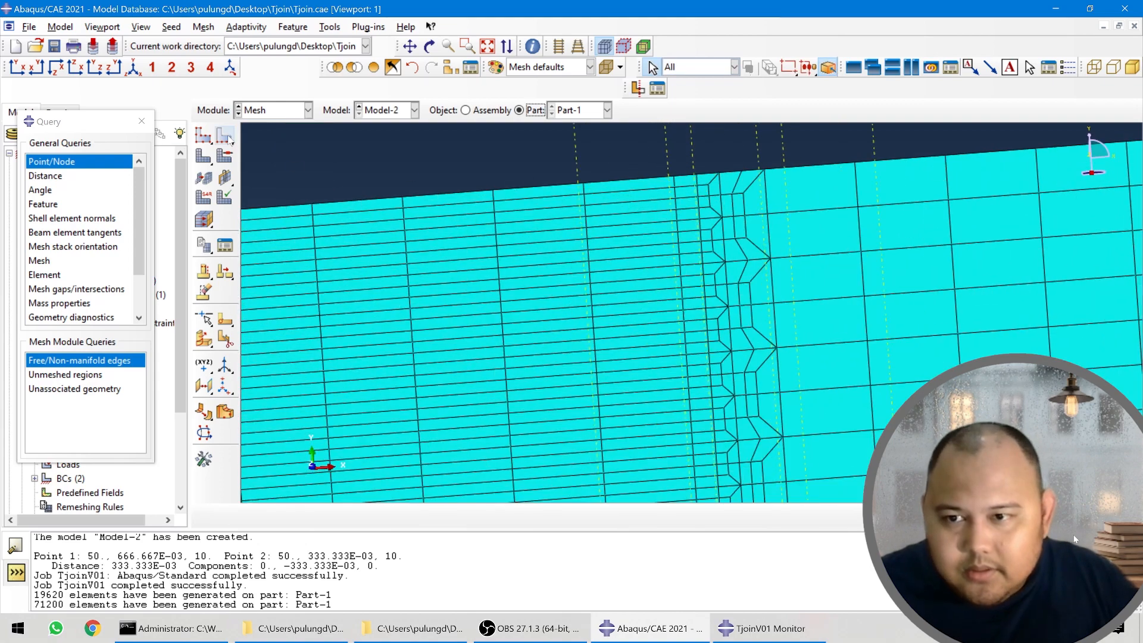
{"action": "left_click", "coordinate": [614, 189]}
{"action": "middle_click", "coordinate": [580, 163]}
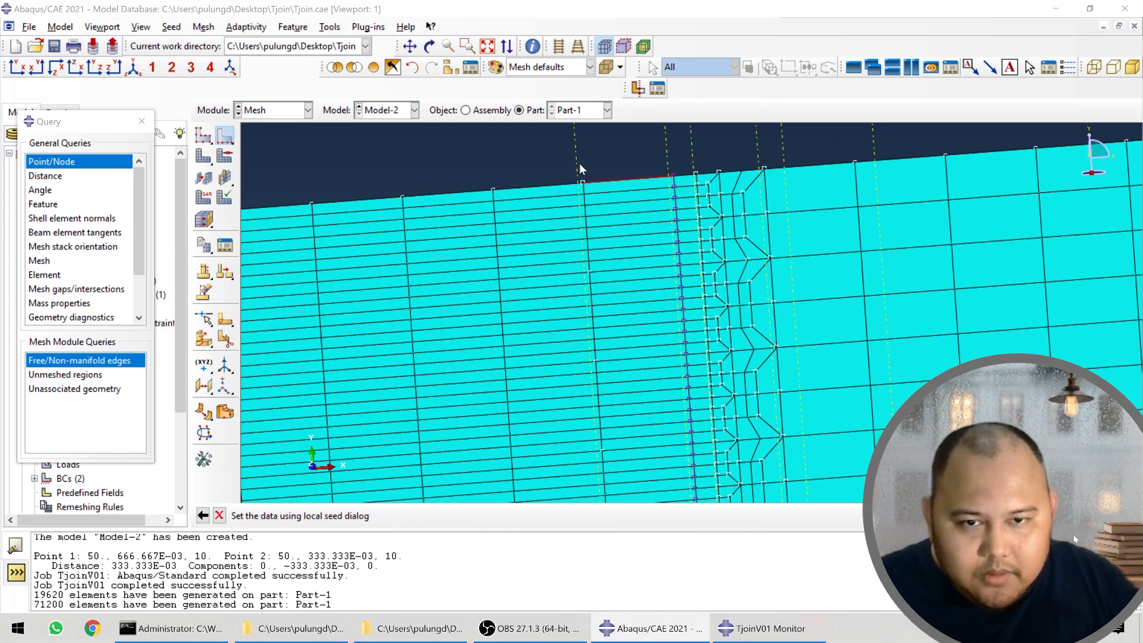
{"action": "left_click", "coordinate": [28, 217]}
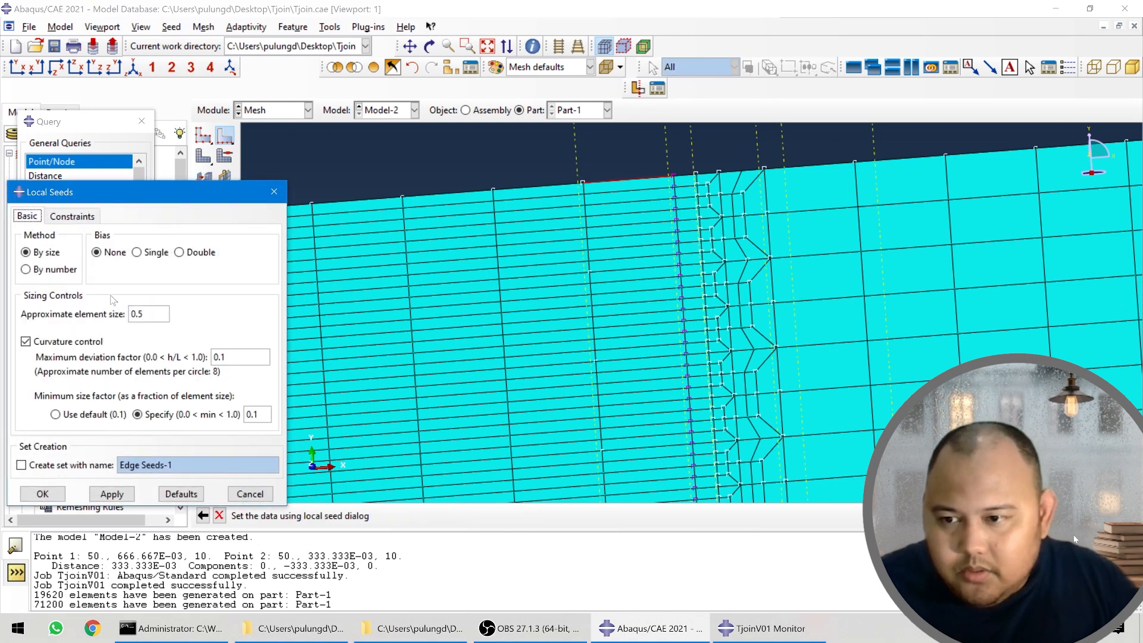
{"action": "left_click", "coordinate": [43, 269]}
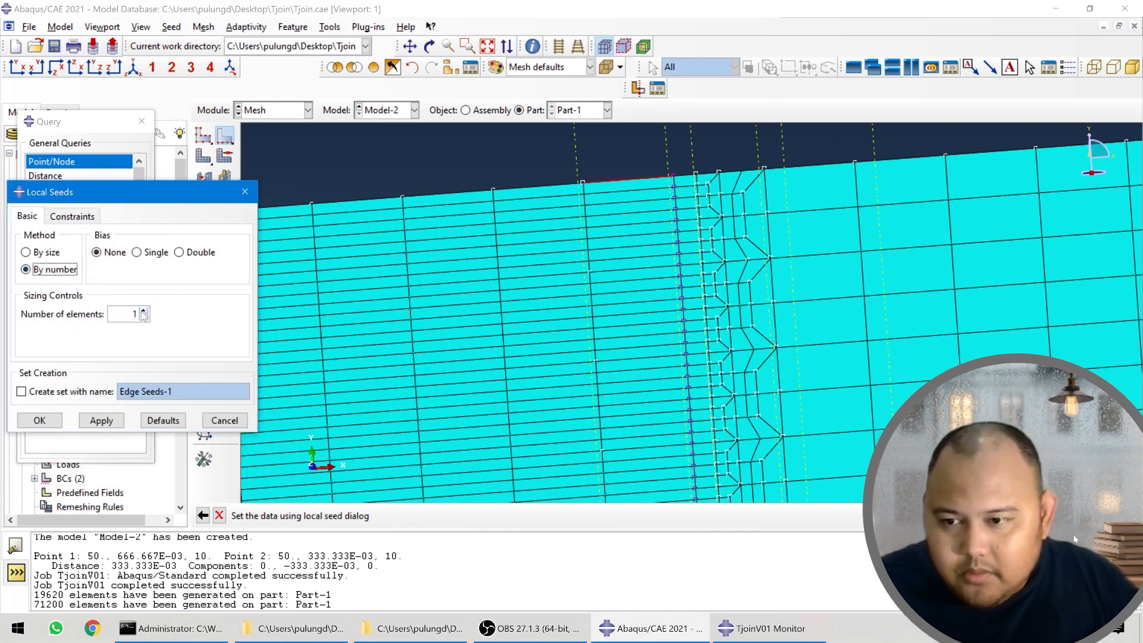
{"action": "left_click", "coordinate": [143, 311]}
{"action": "left_click", "coordinate": [143, 310]}
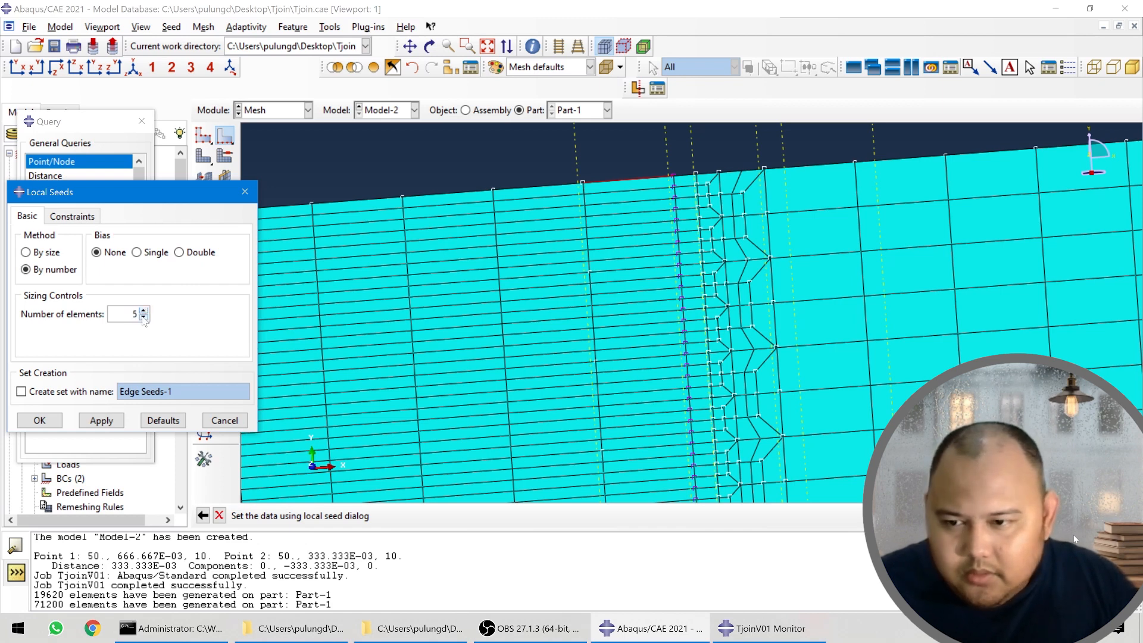
{"action": "left_click", "coordinate": [144, 316]}
{"action": "left_click", "coordinate": [100, 420]}
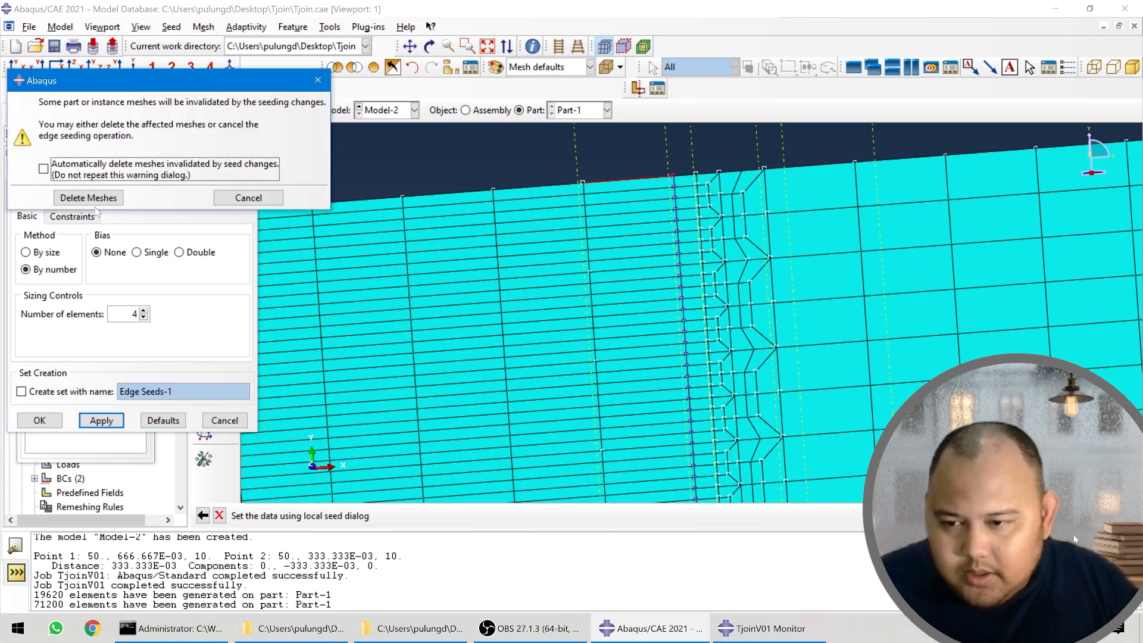
{"action": "left_click", "coordinate": [91, 197]}
{"action": "left_click", "coordinate": [40, 420]}
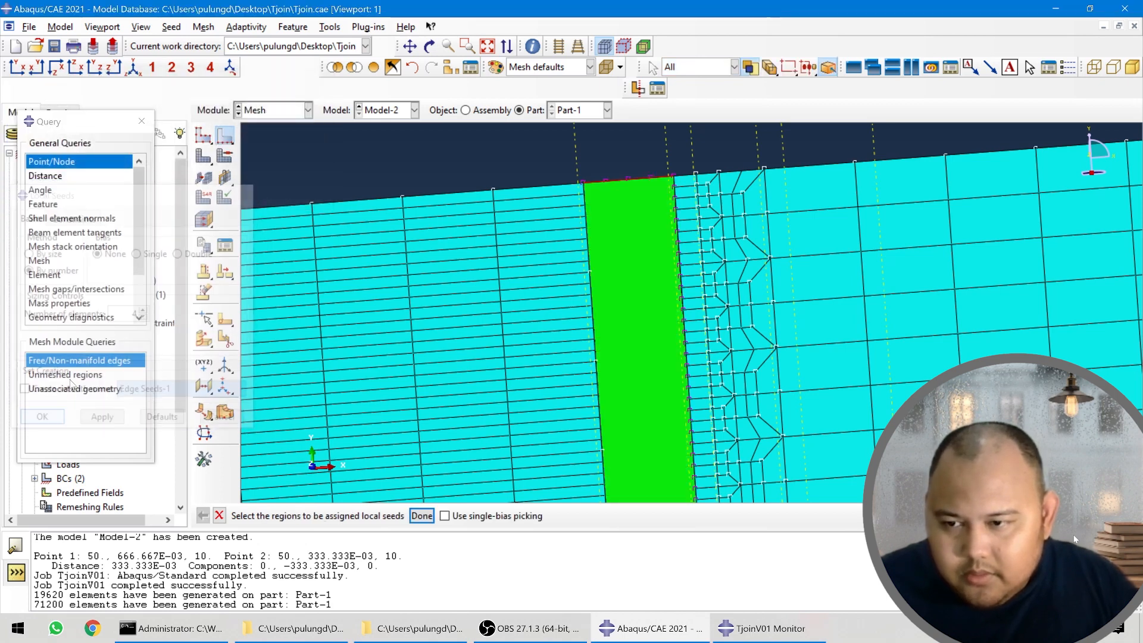
- Remesh Part-1 with the 4-element edge seeds
{"action": "left_click", "coordinate": [204, 164]}
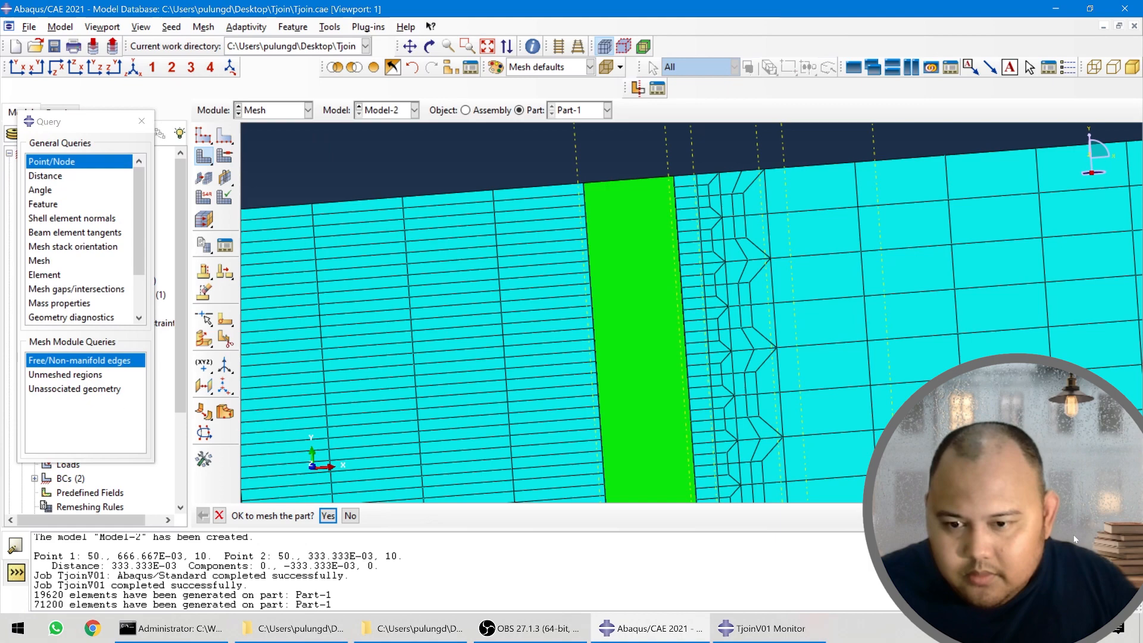
{"action": "left_click", "coordinate": [328, 518]}
{"action": "scroll", "coordinate": [631, 242], "scroll_direction": "down", "scroll_amount": 2}
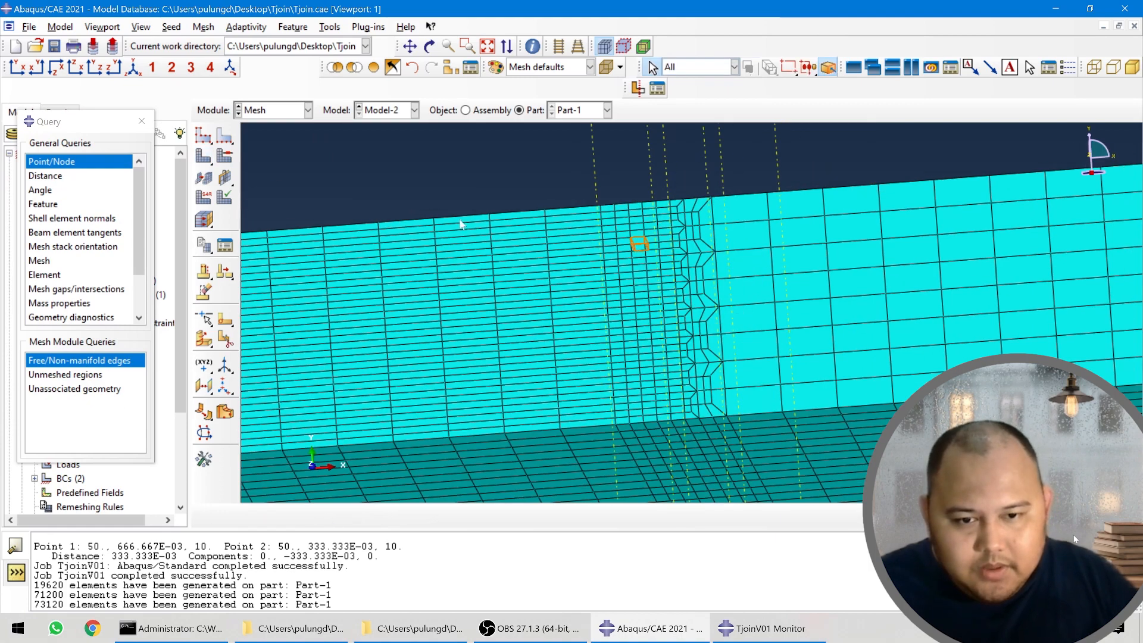
- Set the same short top edge's local seeds to 8 elements, delete the invalidated meshes and remesh Part-1
{"action": "left_click", "coordinate": [225, 136]}
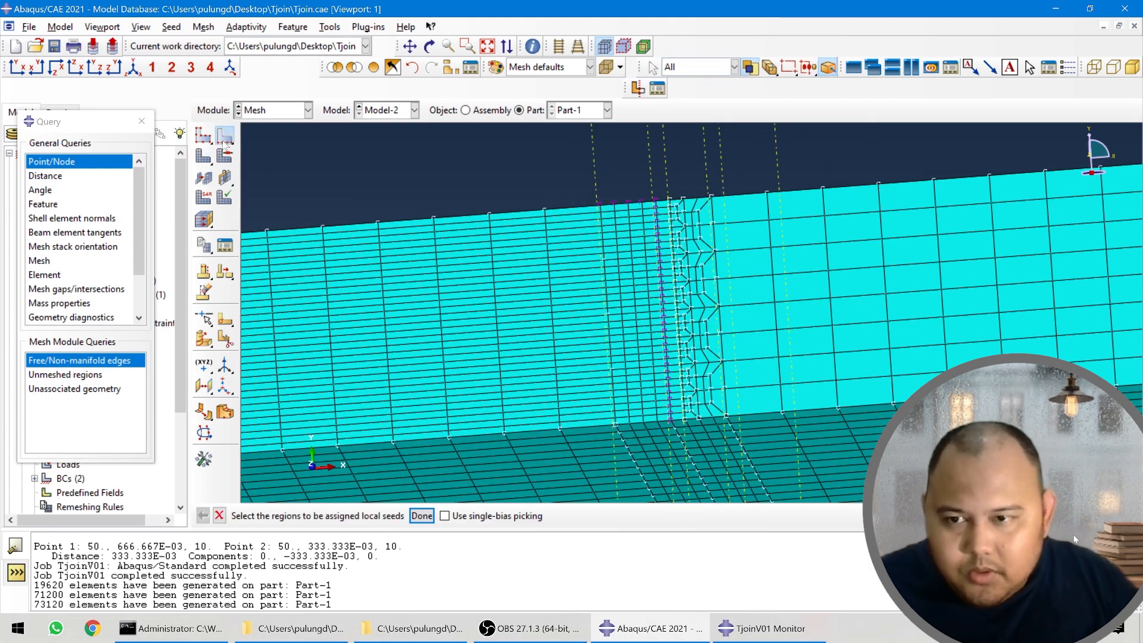
{"action": "left_click", "coordinate": [632, 206]}
{"action": "middle_click", "coordinate": [565, 145]}
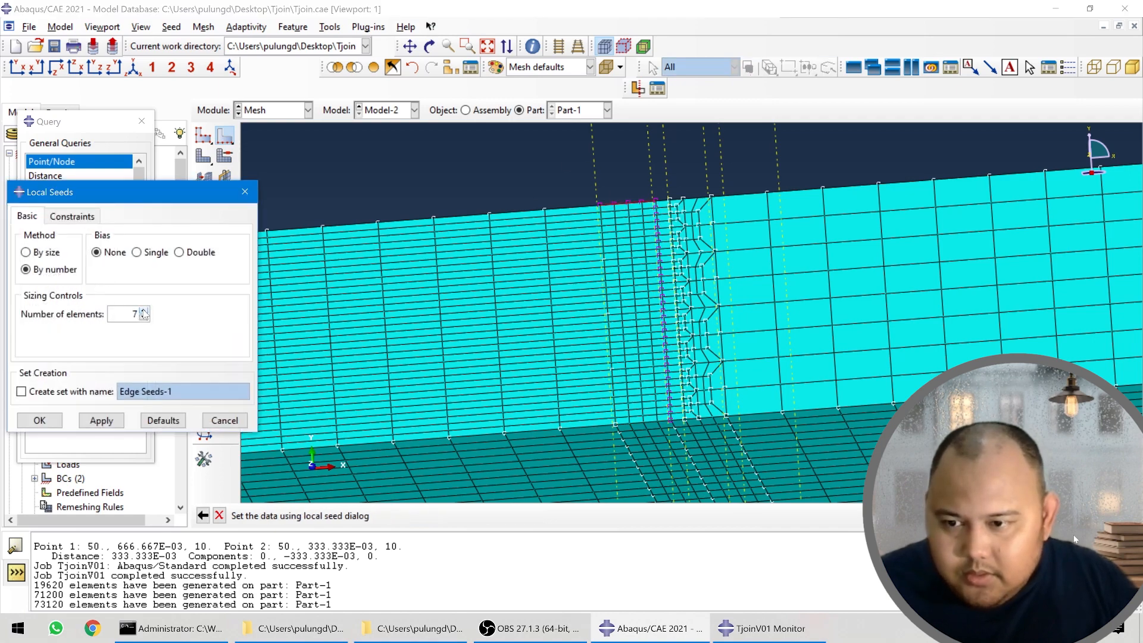
{"action": "left_click", "coordinate": [101, 421]}
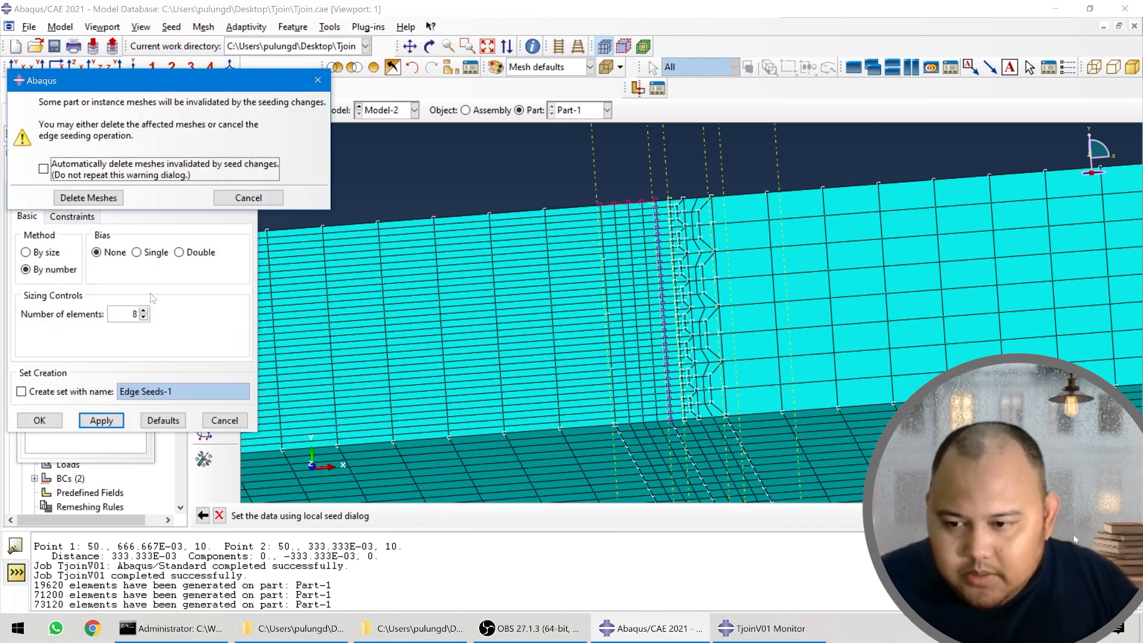
{"action": "left_click", "coordinate": [89, 198]}
{"action": "left_click", "coordinate": [39, 420]}
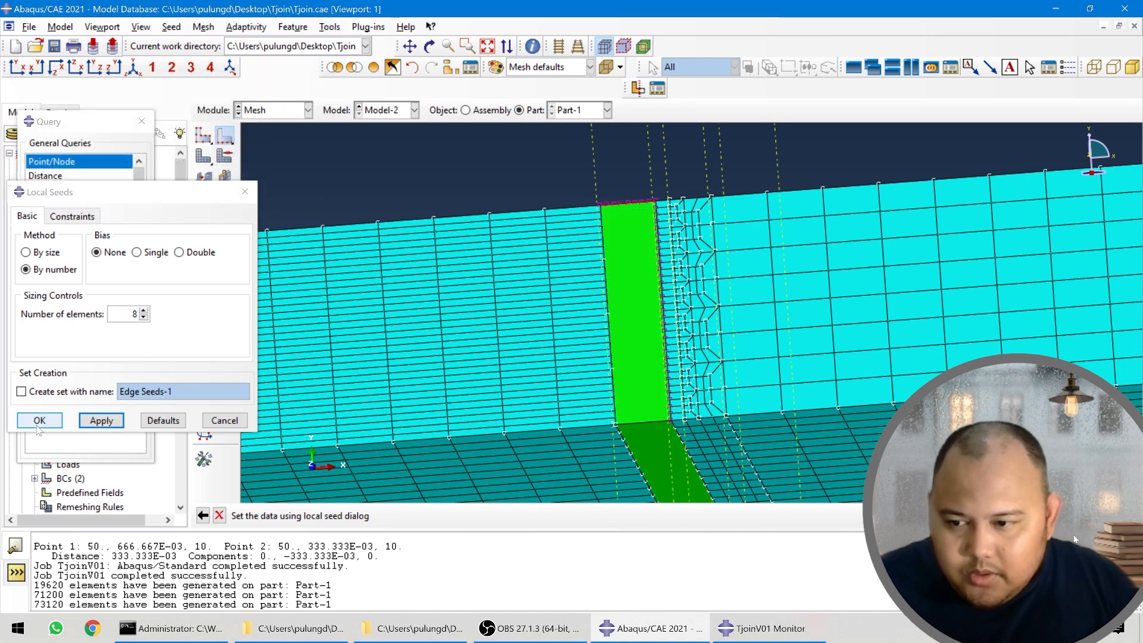
{"action": "left_click", "coordinate": [204, 156]}
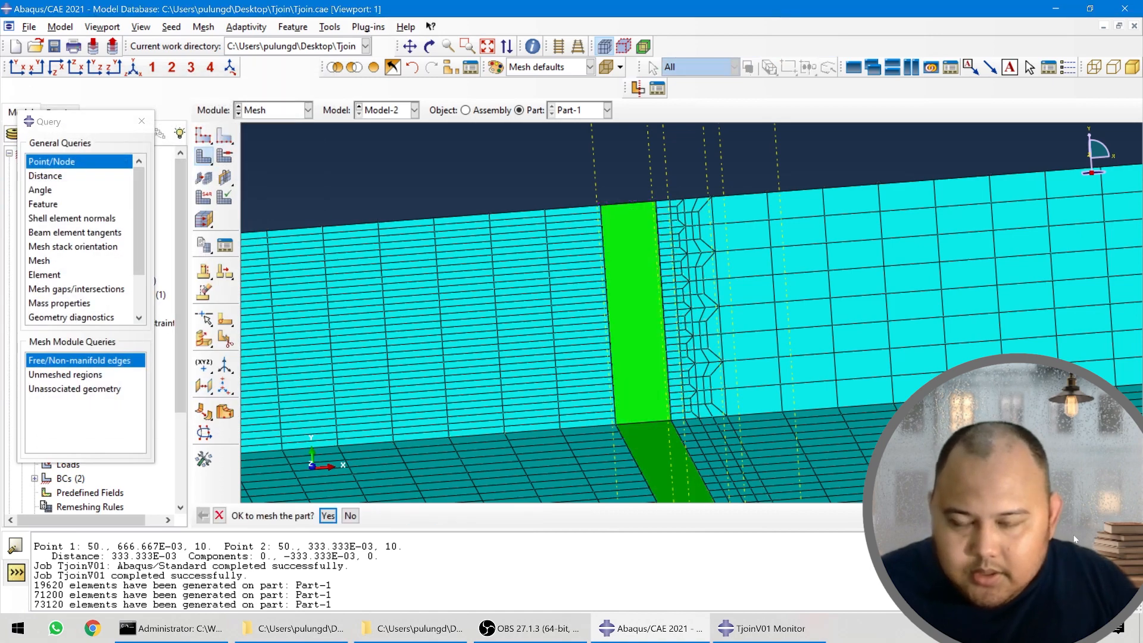
{"action": "left_click", "coordinate": [331, 516]}
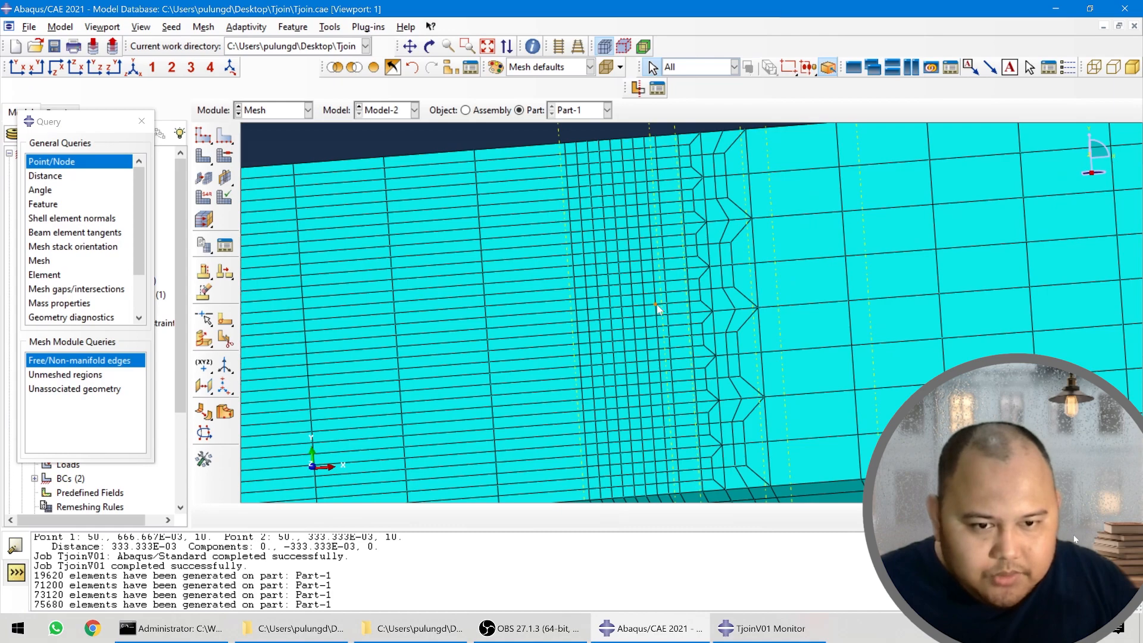
- Examine the refined mesh transition on Part-1's front face and along its depth from several angles
{"action": "scroll", "coordinate": [671, 285], "scroll_direction": "up", "scroll_amount": 5}
{"action": "scroll", "coordinate": [672, 285], "scroll_direction": "down", "scroll_amount": 2}
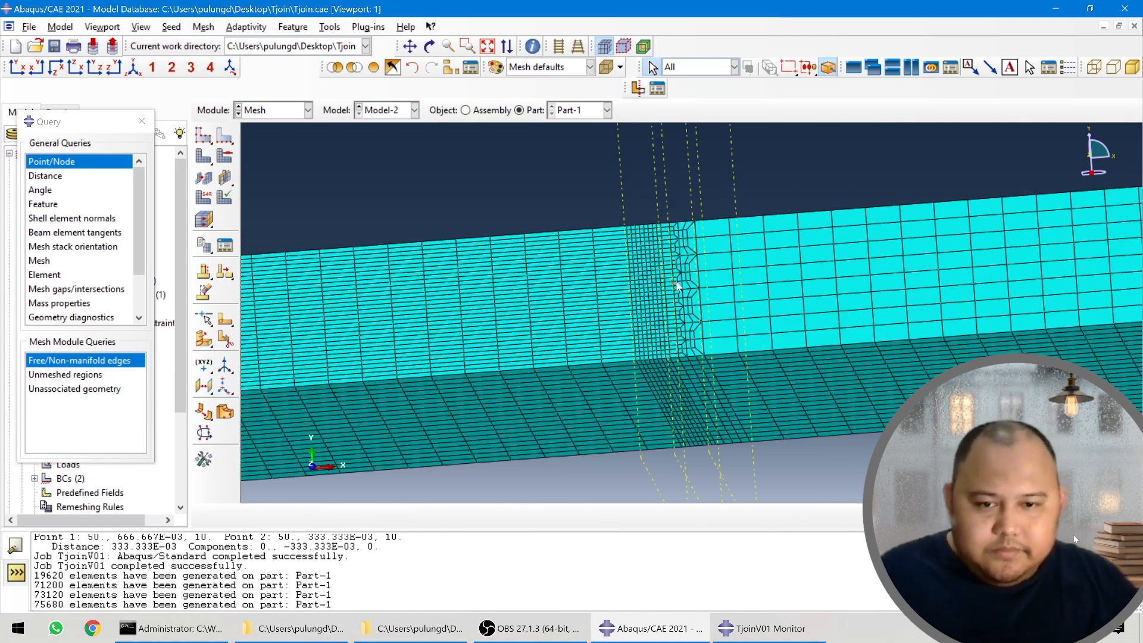
{"action": "left_click_drag", "start_coordinate": [759, 307], "coordinate": [692, 364], "text": "ctrl+alt"}
{"action": "scroll", "coordinate": [776, 348], "scroll_direction": "up", "scroll_amount": 4}
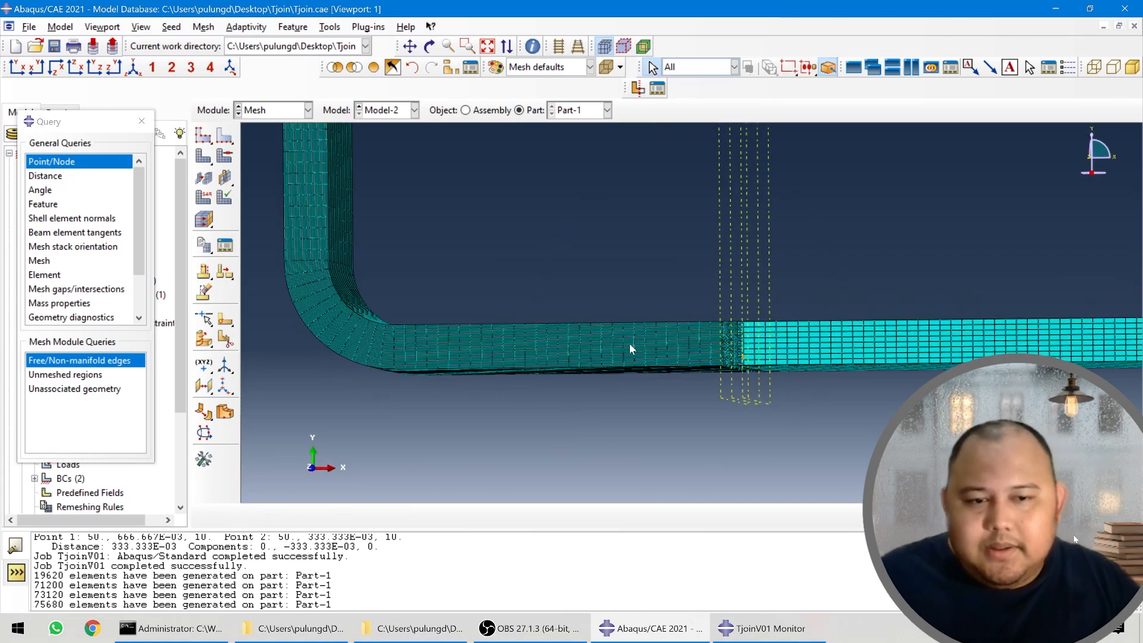
{"action": "left_click_drag", "start_coordinate": [630, 344], "coordinate": [648, 363], "text": "ctrl+alt"}
{"action": "scroll", "coordinate": [699, 366], "scroll_direction": "down", "scroll_amount": 3}
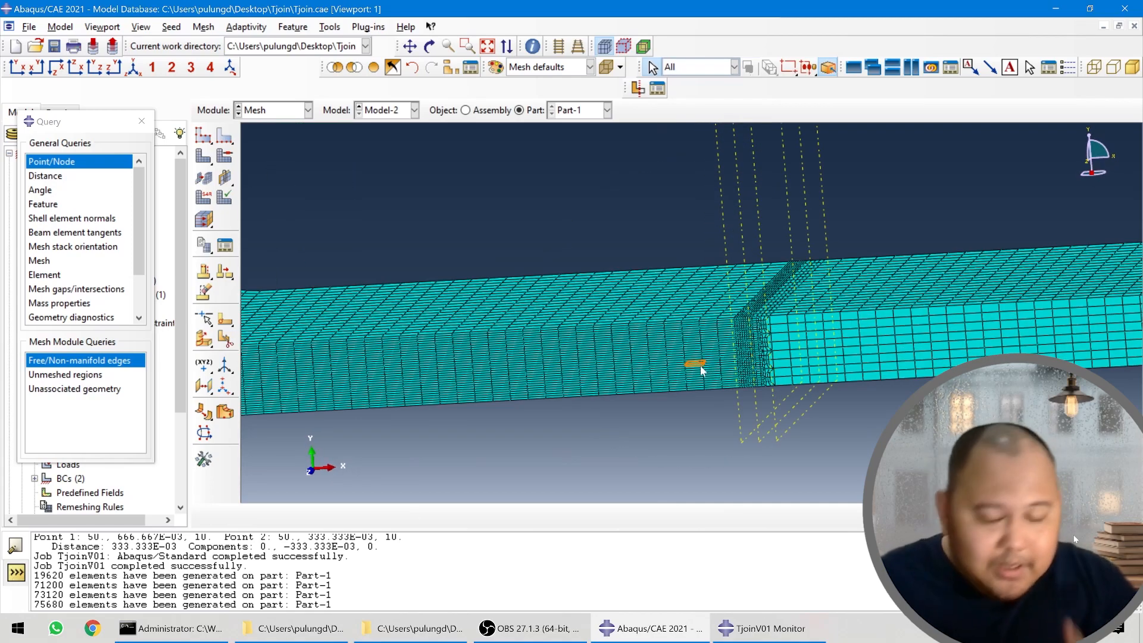
{"action": "scroll", "coordinate": [725, 327], "scroll_direction": "down", "scroll_amount": 2}
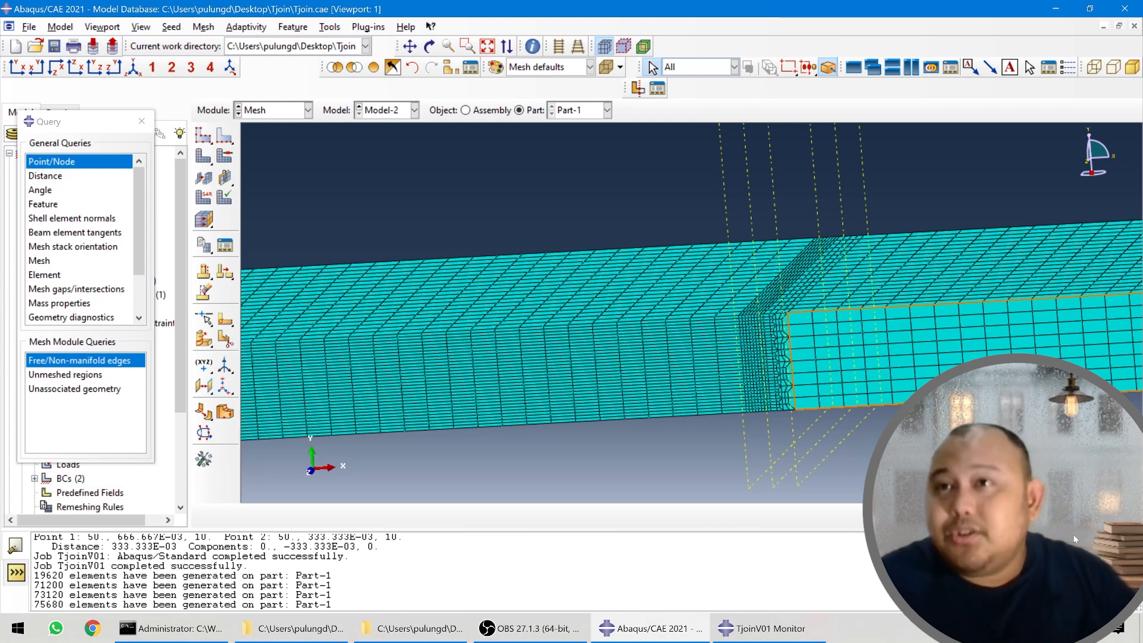
{"action": "scroll", "coordinate": [976, 365], "scroll_direction": "down", "scroll_amount": 2}
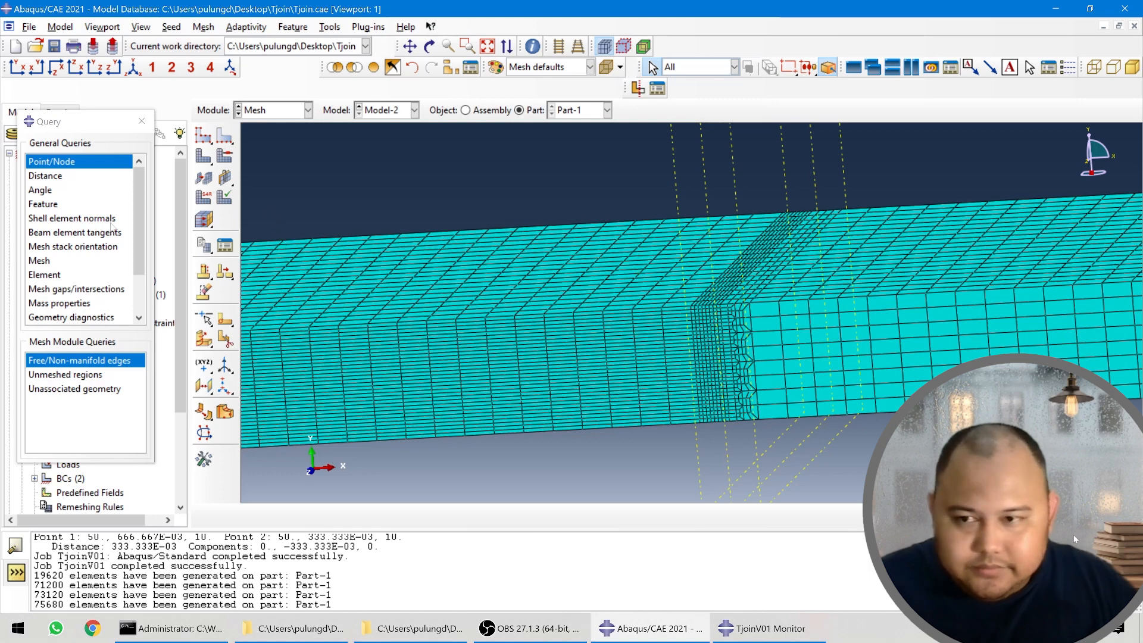
- Expand Part-1 of Model-1 in the model tree and close the Query dialog
{"action": "left_click_drag", "start_coordinate": [78, 123], "coordinate": [94, 286]}
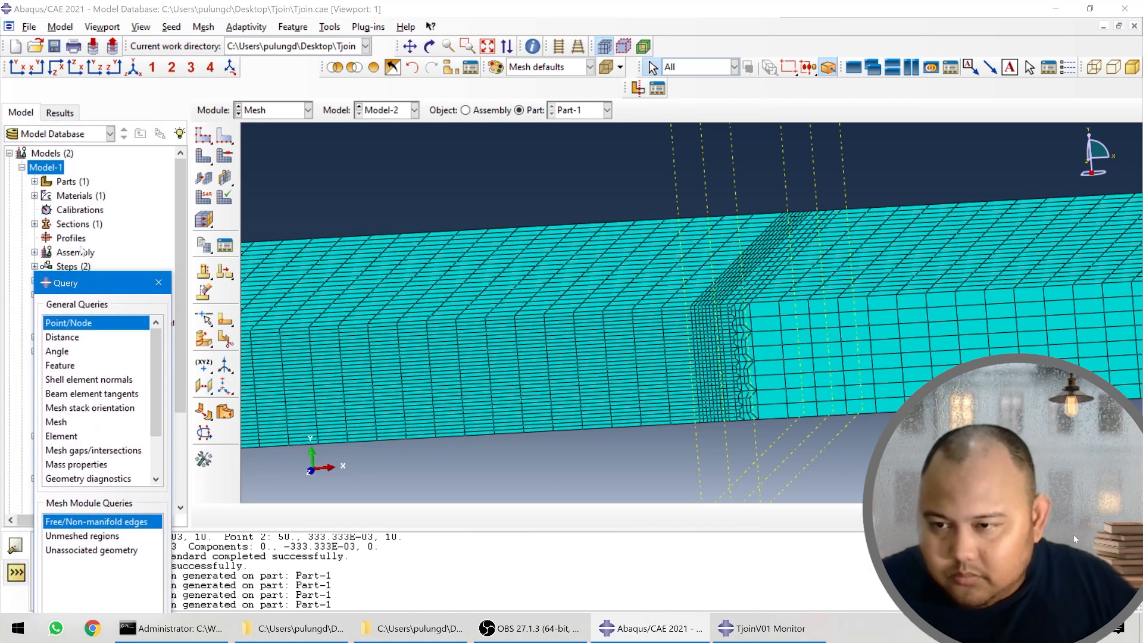
{"action": "left_click", "coordinate": [35, 181]}
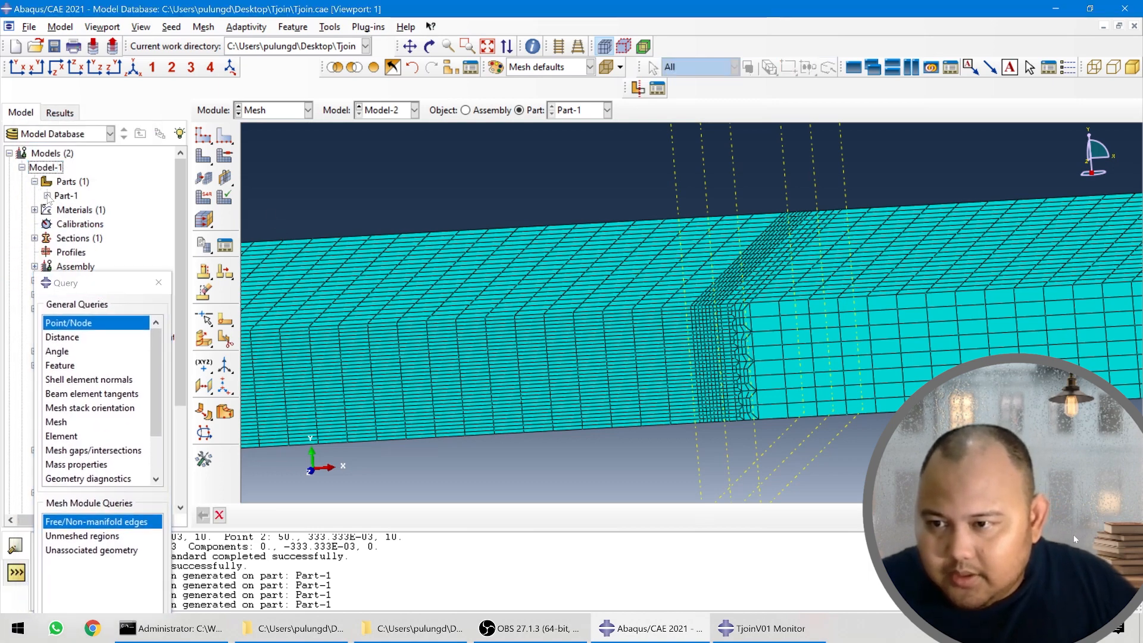
{"action": "left_click", "coordinate": [47, 195]}
{"action": "left_click", "coordinate": [159, 283]}
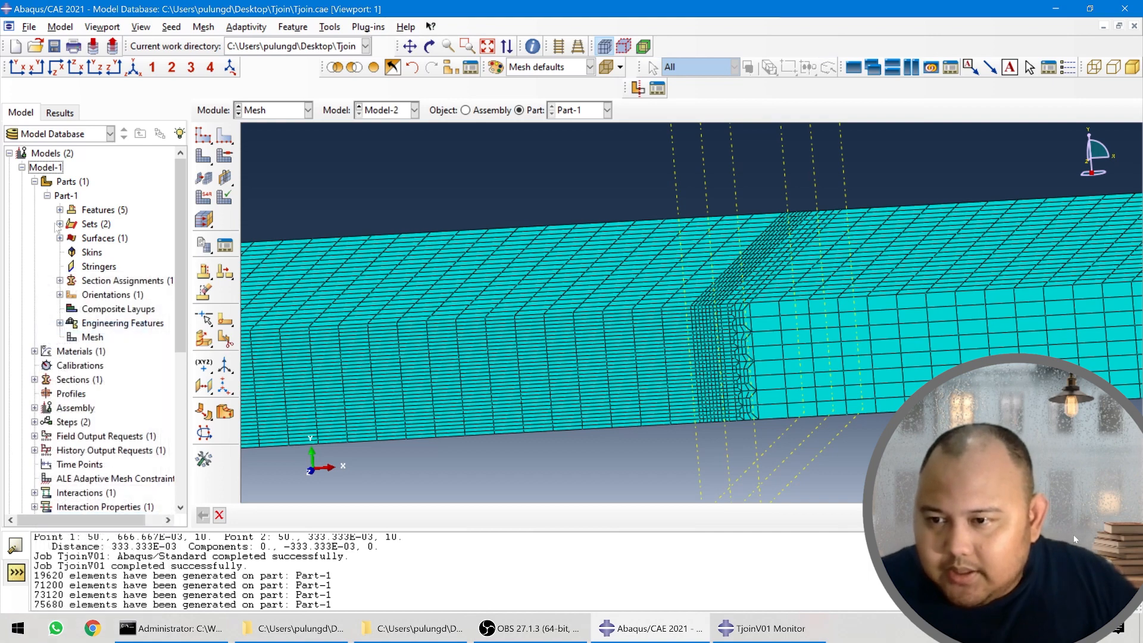
- Examine the features, sets and surfaces defined in Part-1 of Model-1, including its solid extrusion and cell partitions
{"action": "left_click", "coordinate": [61, 225]}
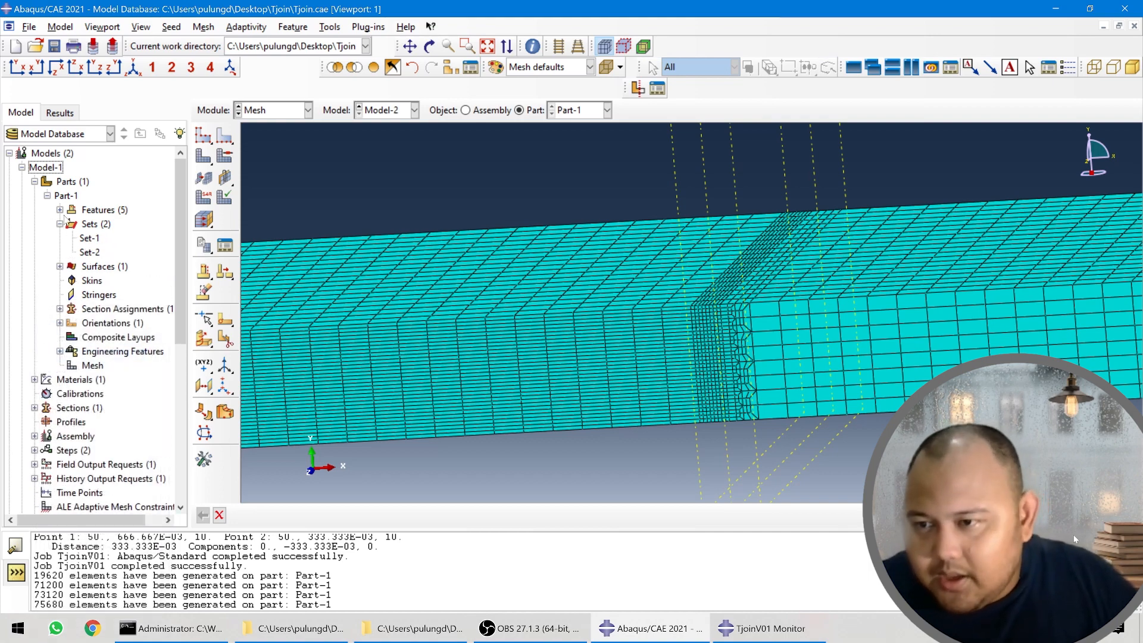
{"action": "left_click", "coordinate": [60, 210]}
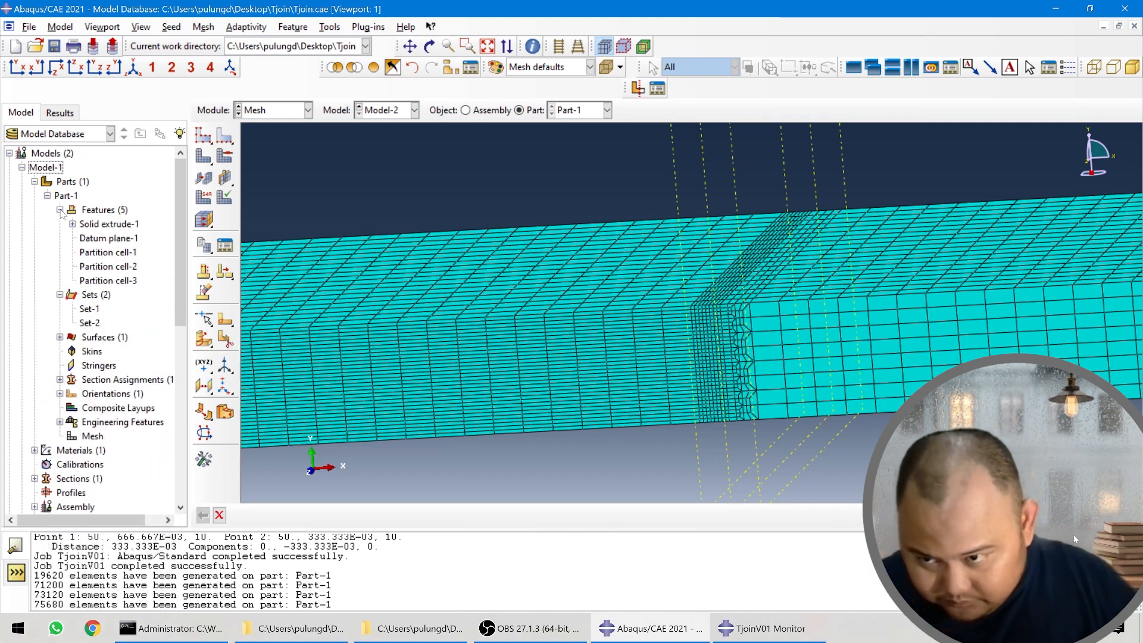
{"action": "left_click", "coordinate": [61, 210]}
{"action": "left_click", "coordinate": [60, 210]}
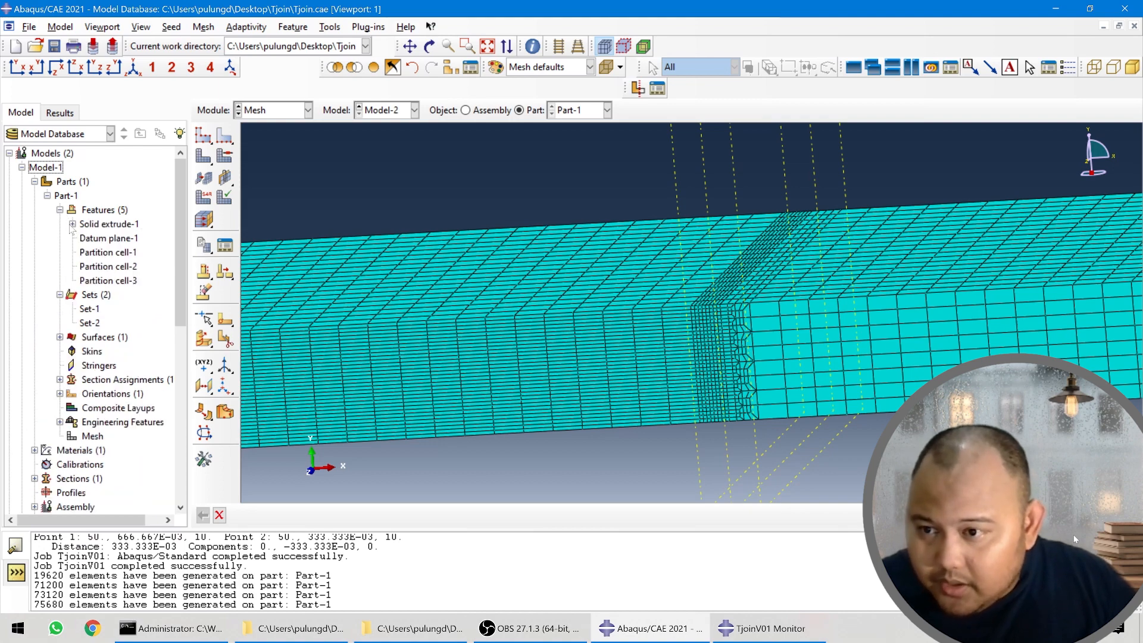
{"action": "left_click", "coordinate": [73, 225]}
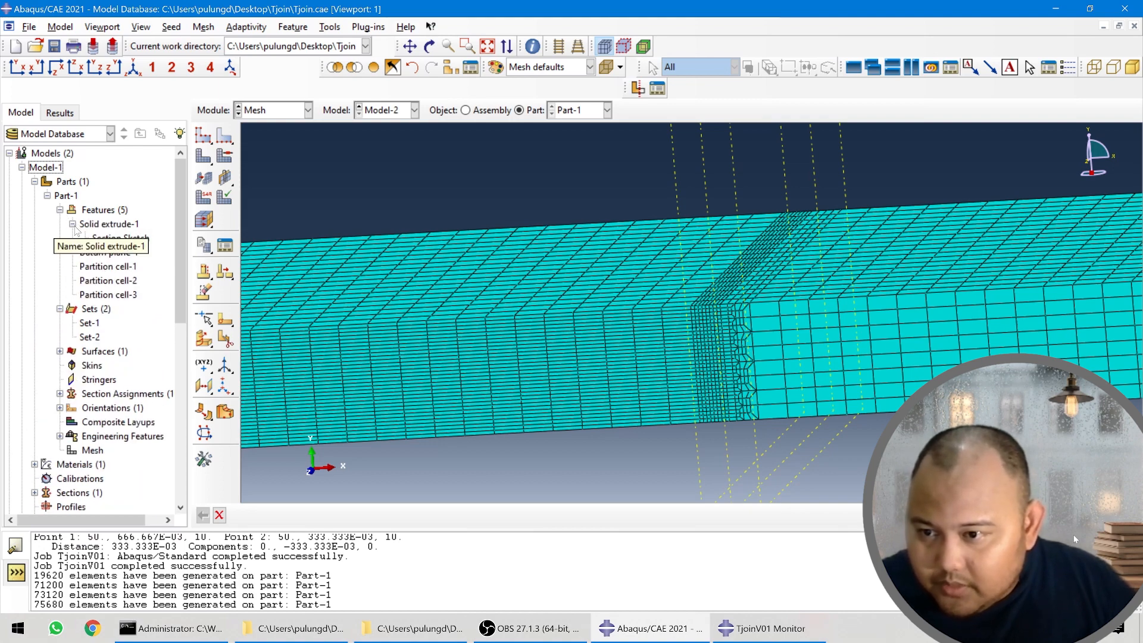
{"action": "left_click", "coordinate": [113, 295]}
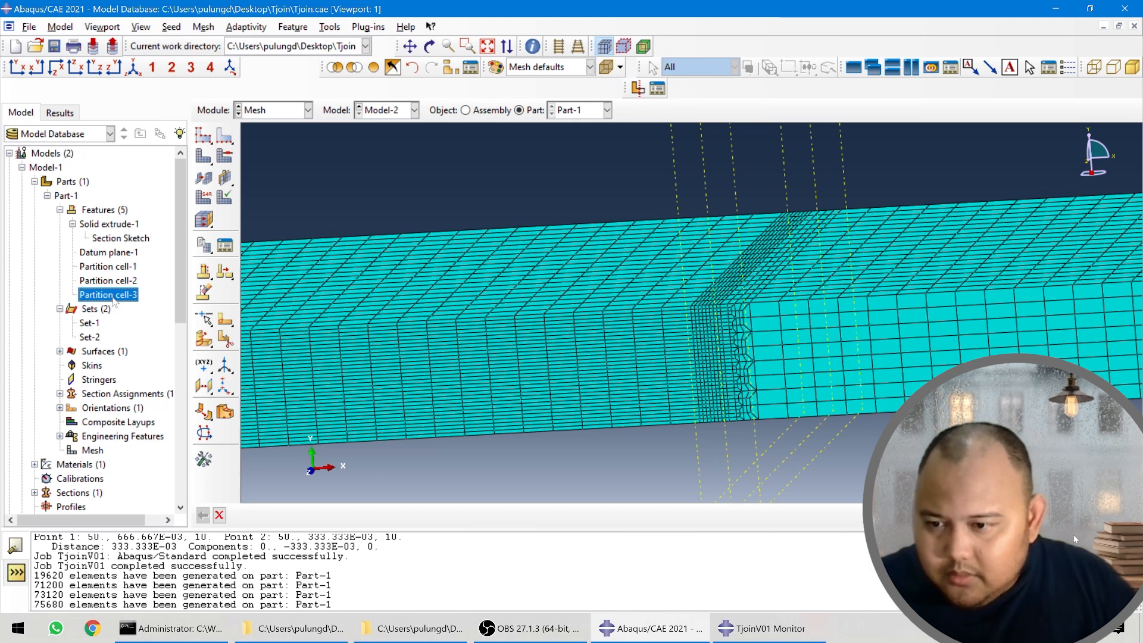
{"action": "scroll", "coordinate": [109, 285], "scroll_direction": "down", "scroll_amount": 2}
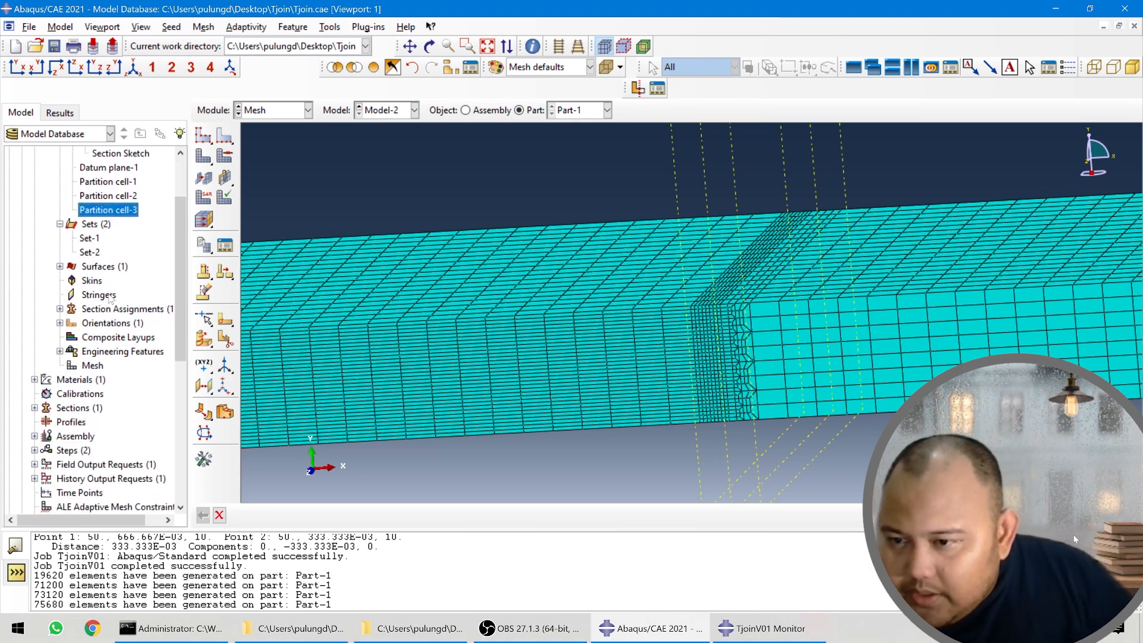
{"action": "left_click", "coordinate": [60, 267]}
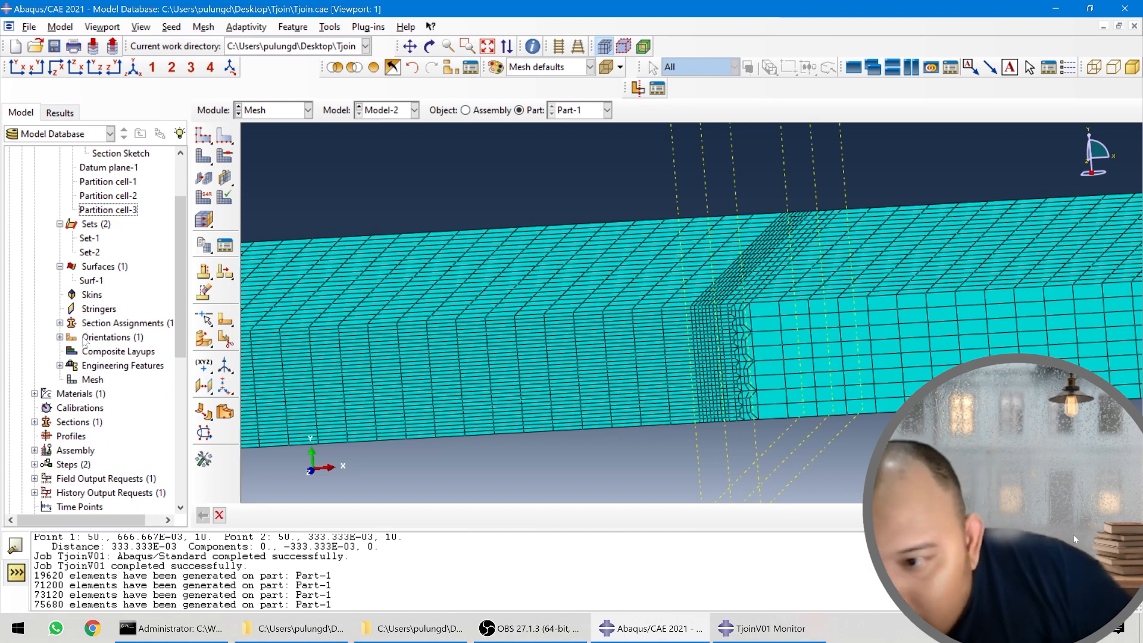
- Examine the datum plane and the three cell partitions of Part-1 in Model-1
{"action": "scroll", "coordinate": [103, 301], "scroll_direction": "up", "scroll_amount": 1}
{"action": "scroll", "coordinate": [103, 300], "scroll_direction": "up", "scroll_amount": 1}
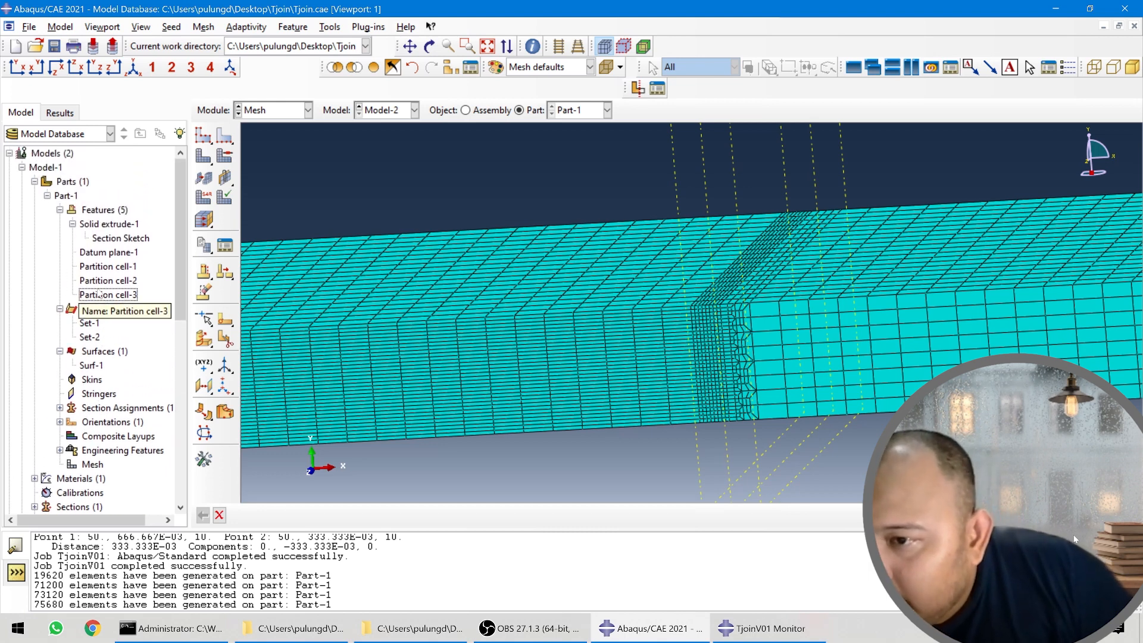
{"action": "left_click", "coordinate": [104, 254]}
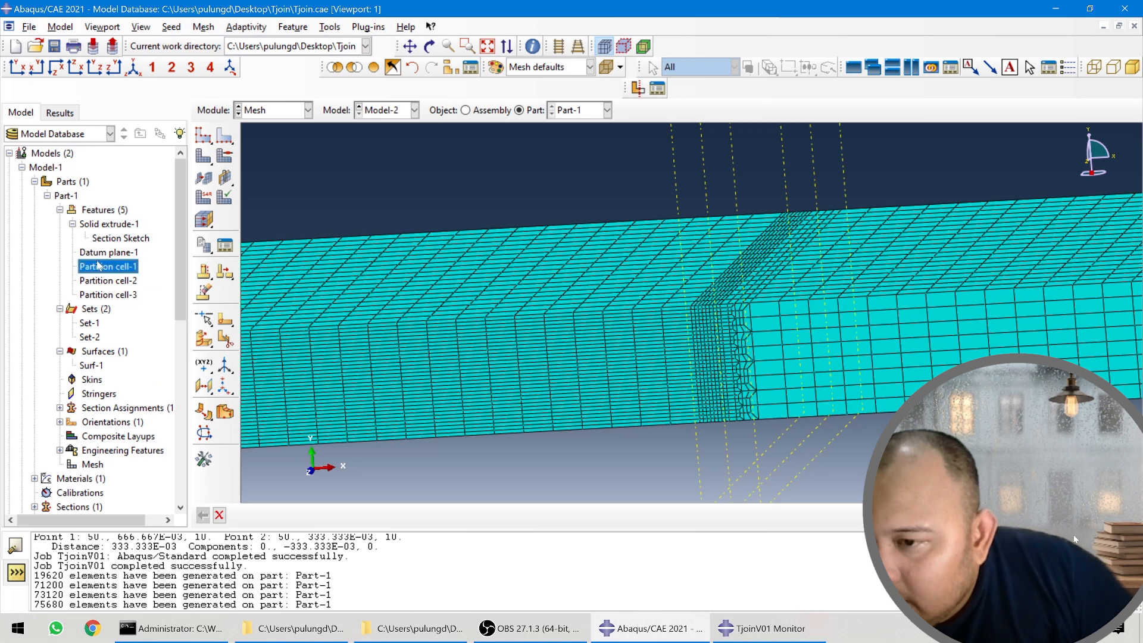
{"action": "left_click", "coordinate": [105, 266]}
{"action": "left_click", "coordinate": [105, 280]}
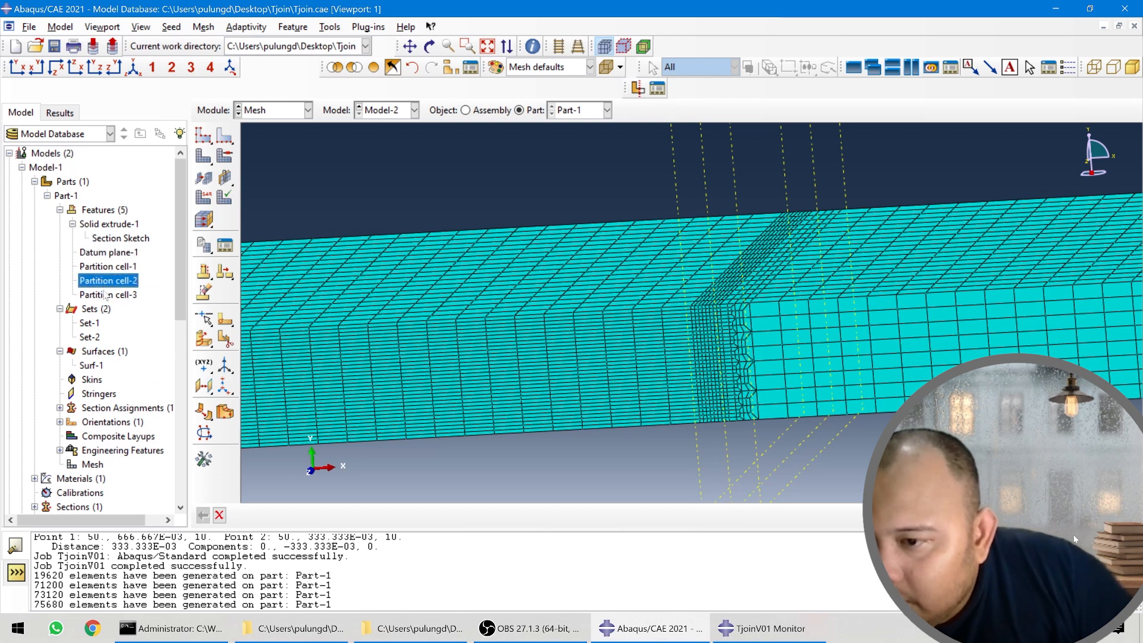
{"action": "left_click", "coordinate": [106, 296]}
{"action": "scroll", "coordinate": [137, 285], "scroll_direction": "down", "scroll_amount": 3}
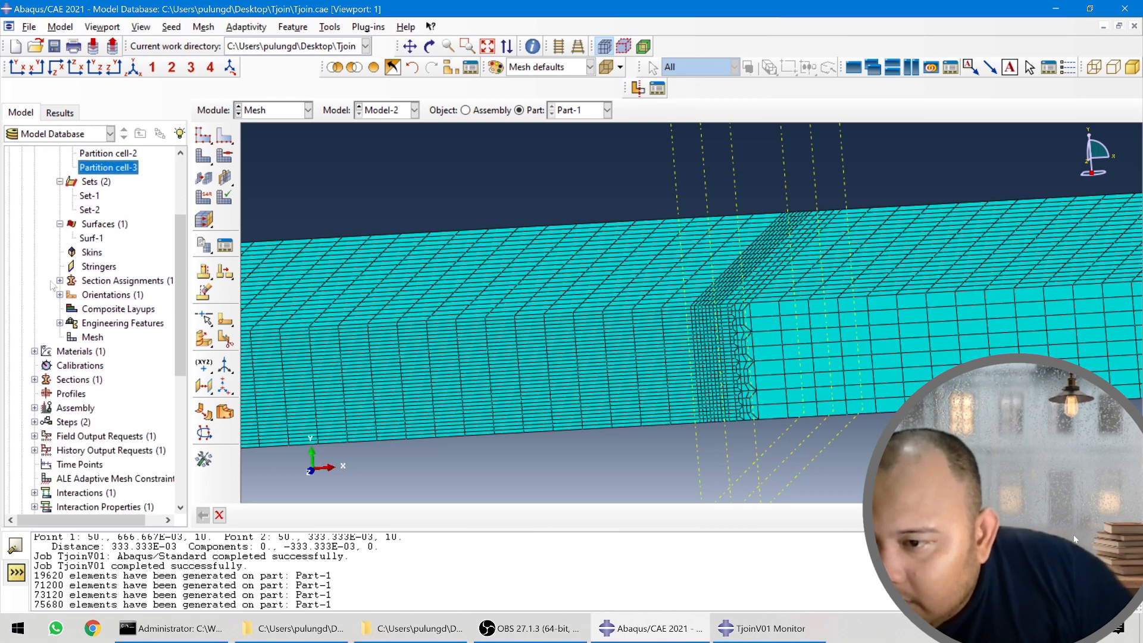
{"action": "scroll", "coordinate": [67, 339], "scroll_direction": "up", "scroll_amount": 3}
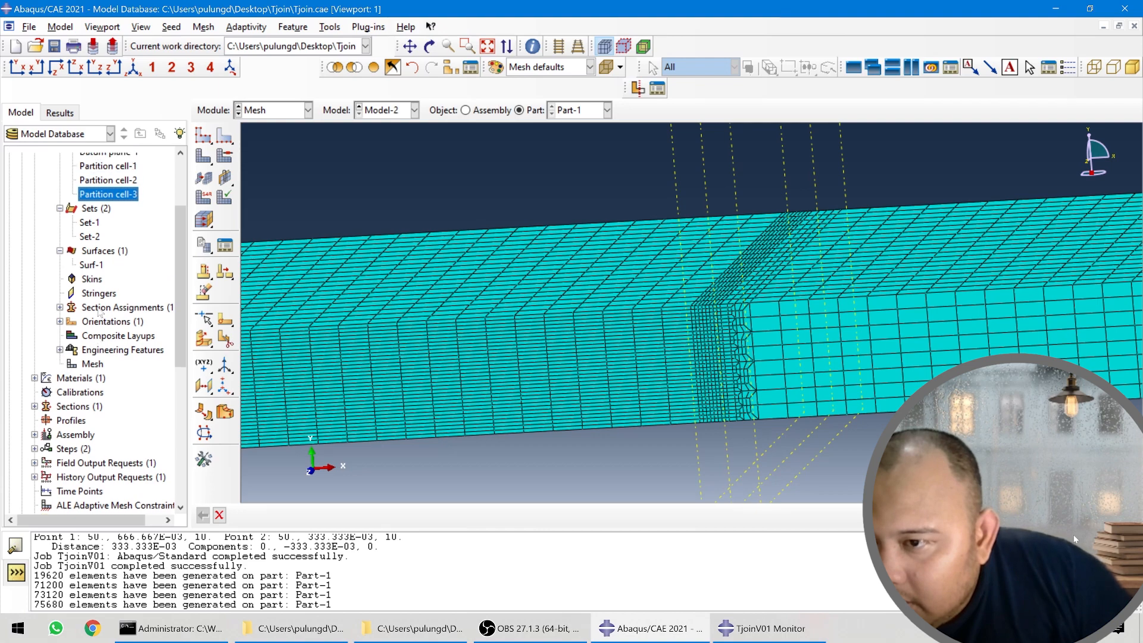
- Collapse Model-1 and expand the feature list of Part-1 in Model-2
{"action": "left_click", "coordinate": [22, 169]}
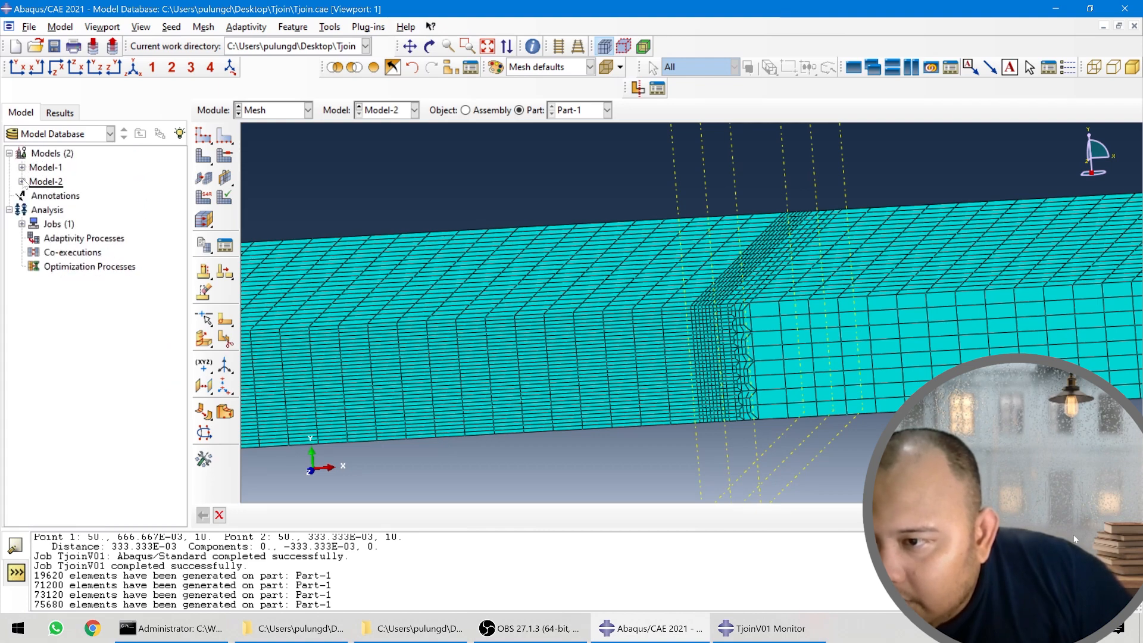
{"action": "left_click", "coordinate": [22, 182]}
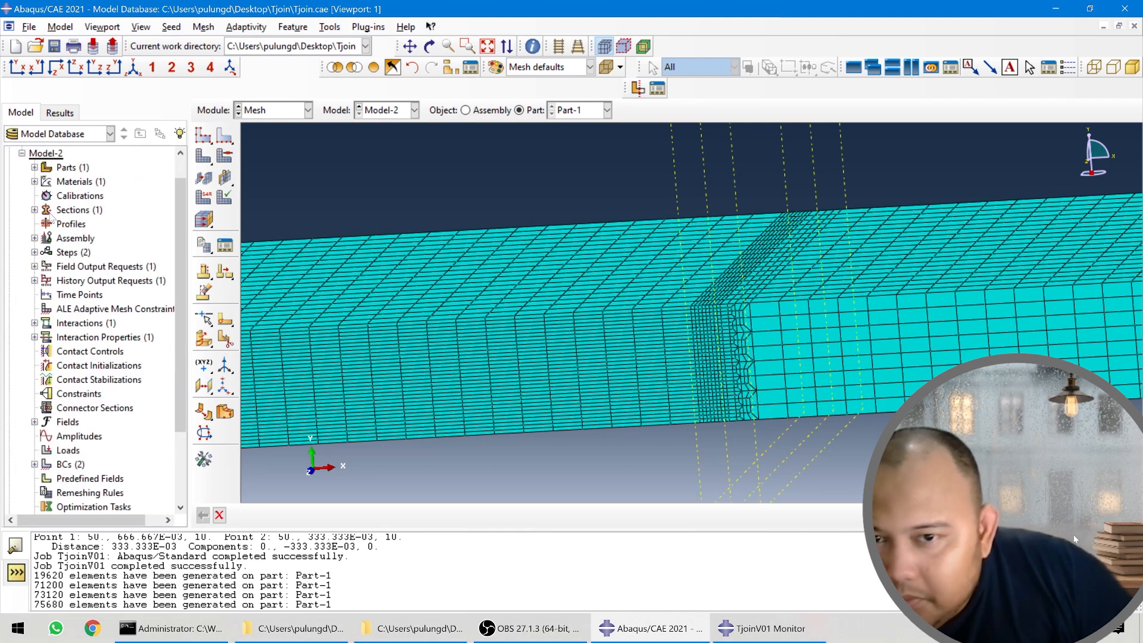
{"action": "left_click", "coordinate": [35, 169]}
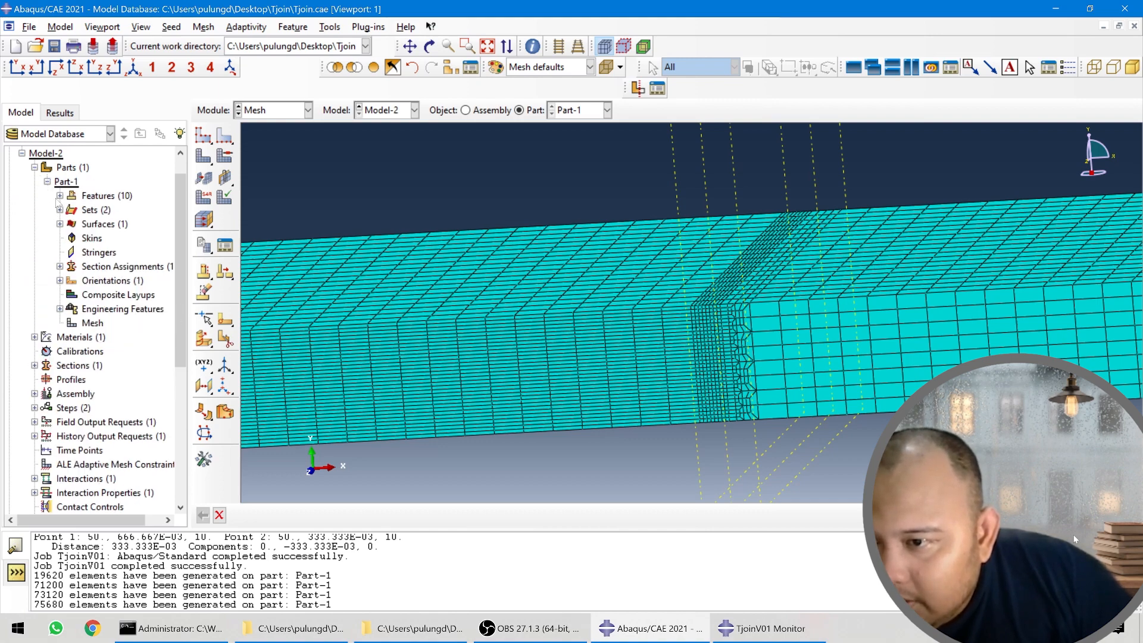
{"action": "left_click", "coordinate": [60, 196]}
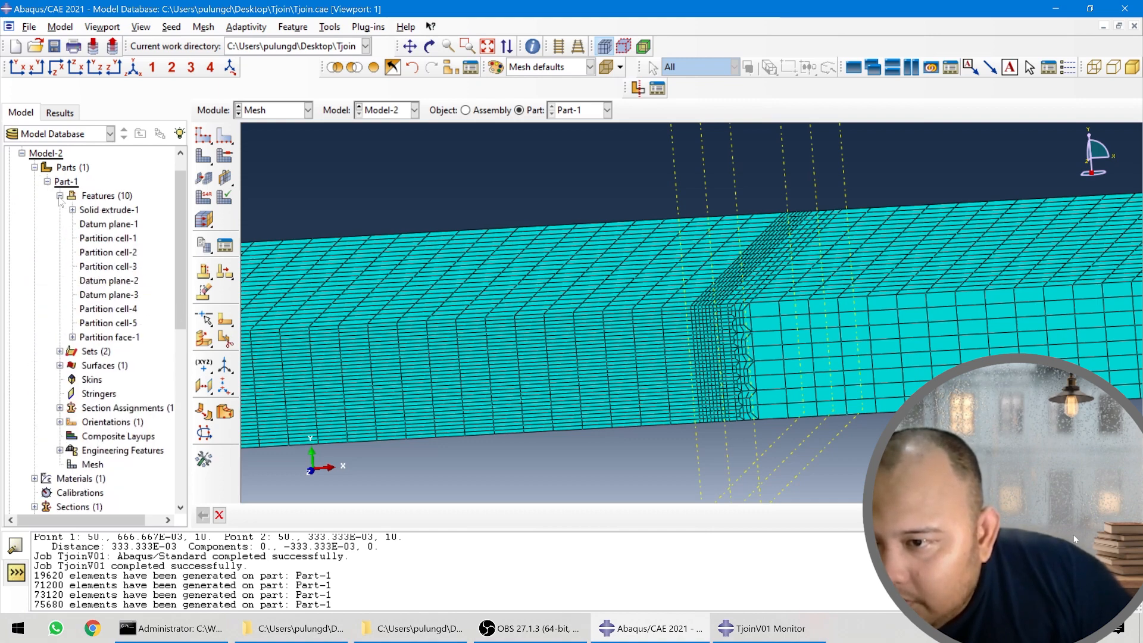
- Open the section sketch of Partition face-1 in Model-2 for editing
{"action": "left_click", "coordinate": [72, 338]}
{"action": "left_click", "coordinate": [121, 352]}
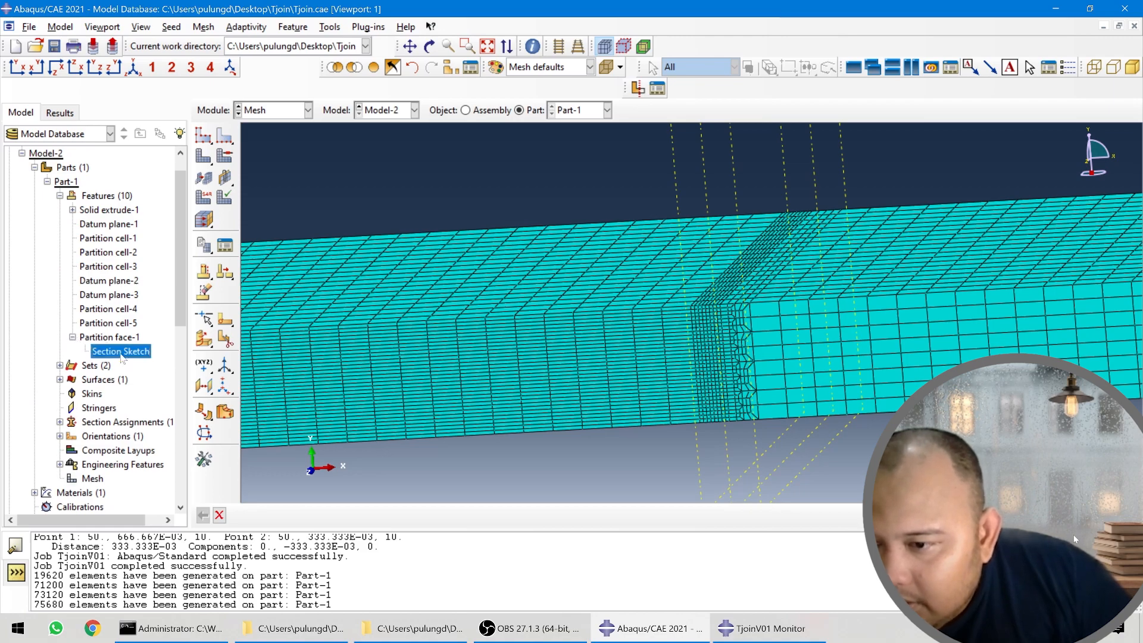
{"action": "right_click", "coordinate": [121, 353]}
{"action": "left_click", "coordinate": [142, 381]}
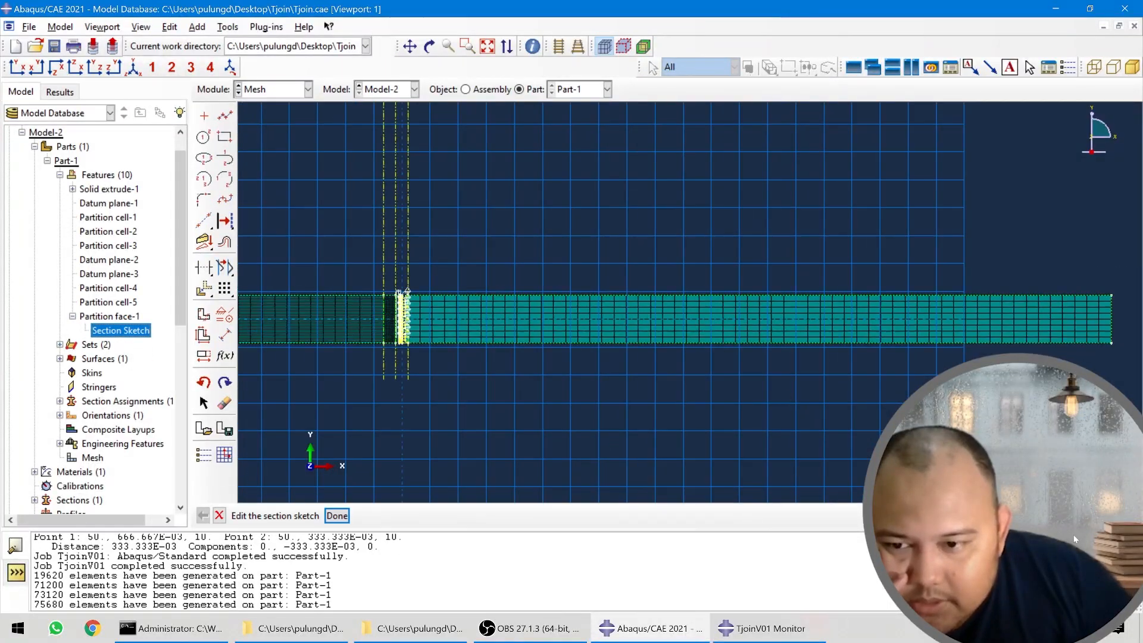
{"action": "scroll", "coordinate": [408, 323], "scroll_direction": "up", "scroll_amount": 8}
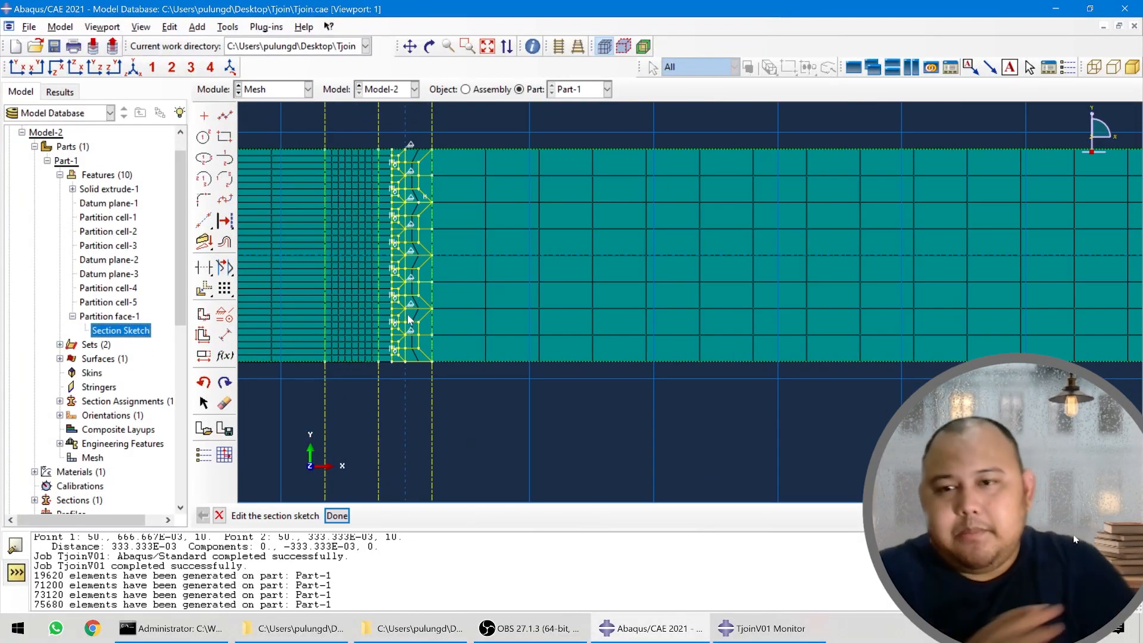
{"action": "scroll", "coordinate": [481, 250], "scroll_direction": "down", "scroll_amount": 1}
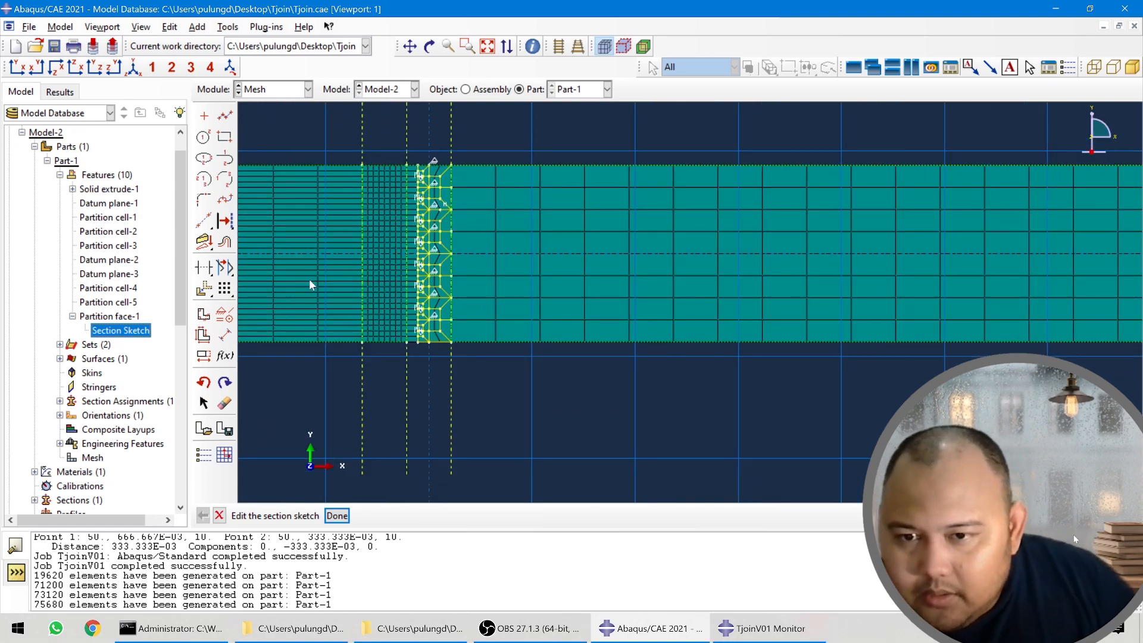
{"action": "scroll", "coordinate": [559, 267], "scroll_direction": "down", "scroll_amount": 1}
{"action": "scroll", "coordinate": [346, 303], "scroll_direction": "up", "scroll_amount": 1}
{"action": "scroll", "coordinate": [398, 305], "scroll_direction": "up", "scroll_amount": 1}
{"action": "scroll", "coordinate": [398, 305], "scroll_direction": "up", "scroll_amount": 1}
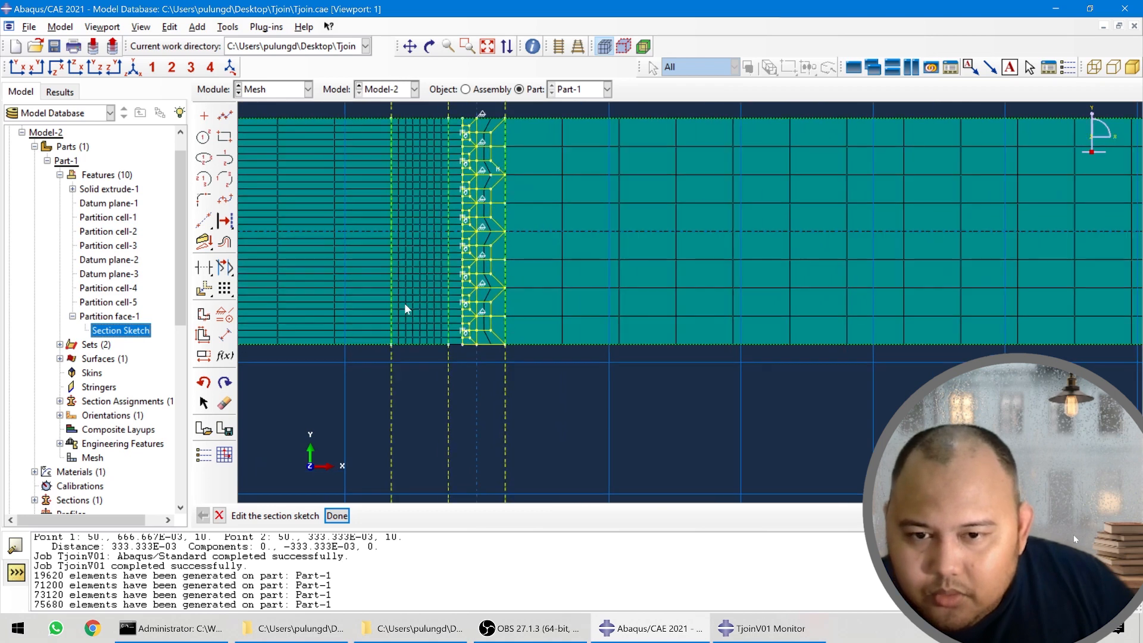
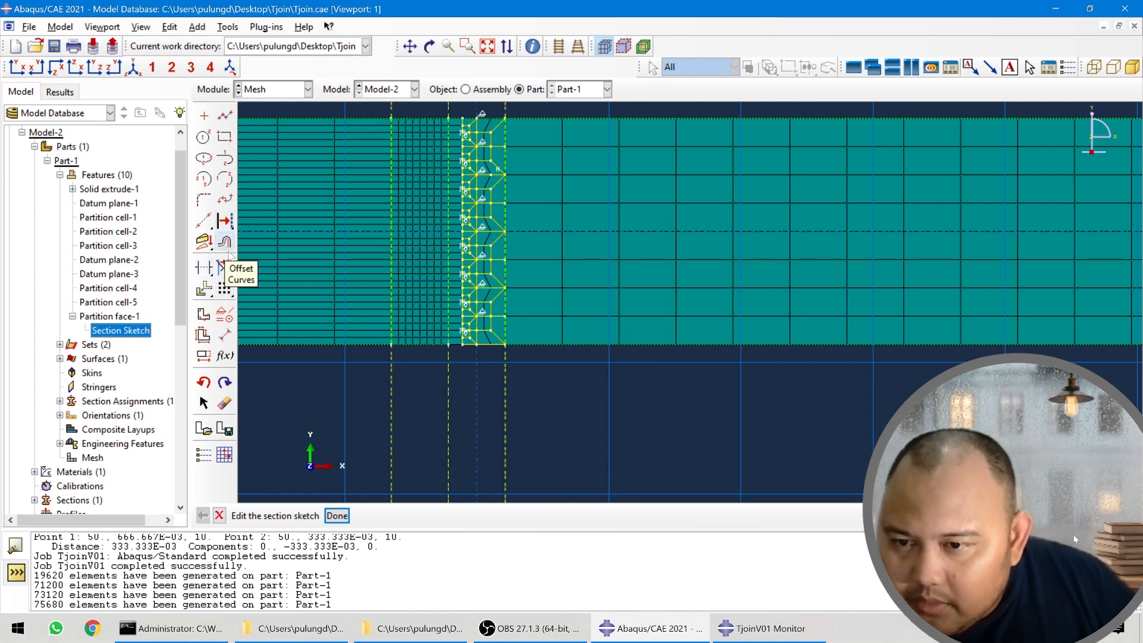
{"action": "left_click", "coordinate": [225, 269]}
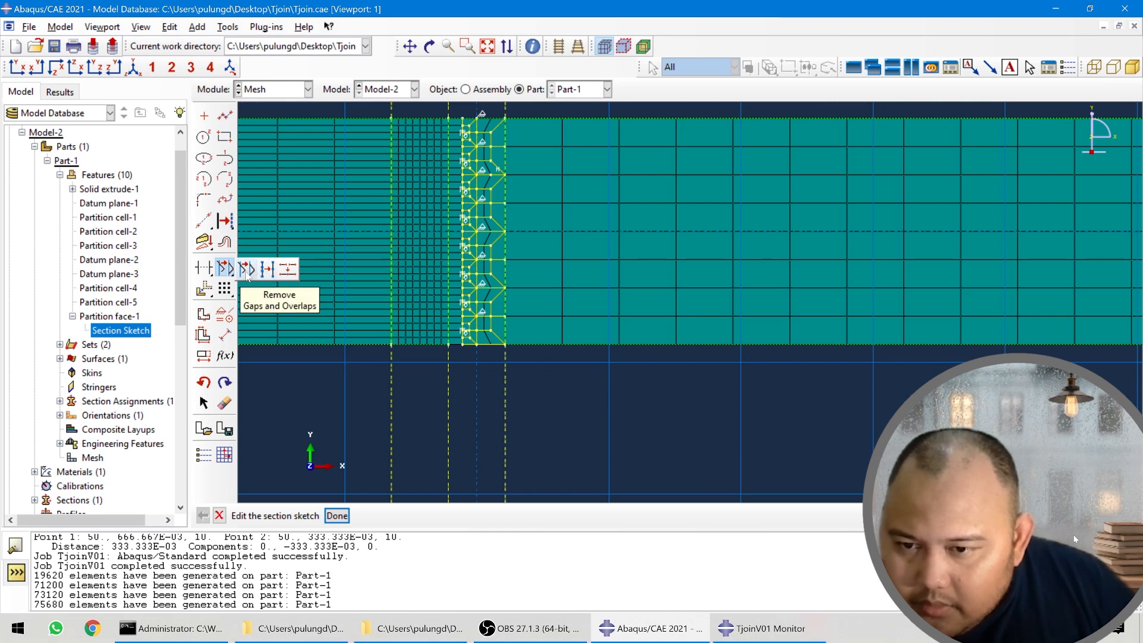
{"action": "left_click", "coordinate": [251, 355]}
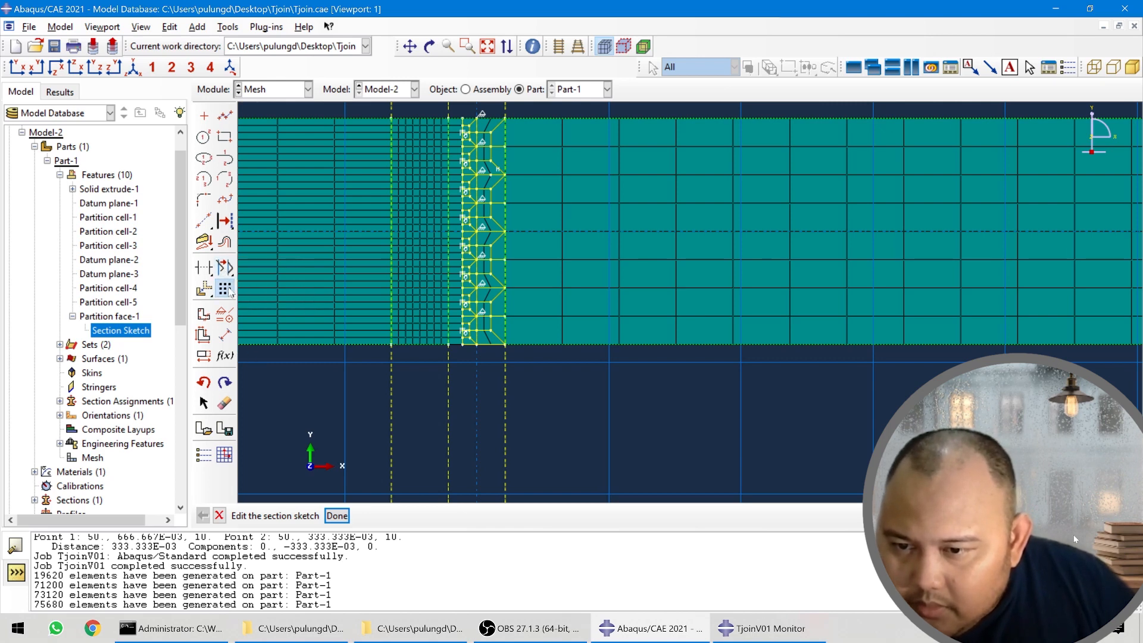
{"action": "left_click", "coordinate": [230, 292]}
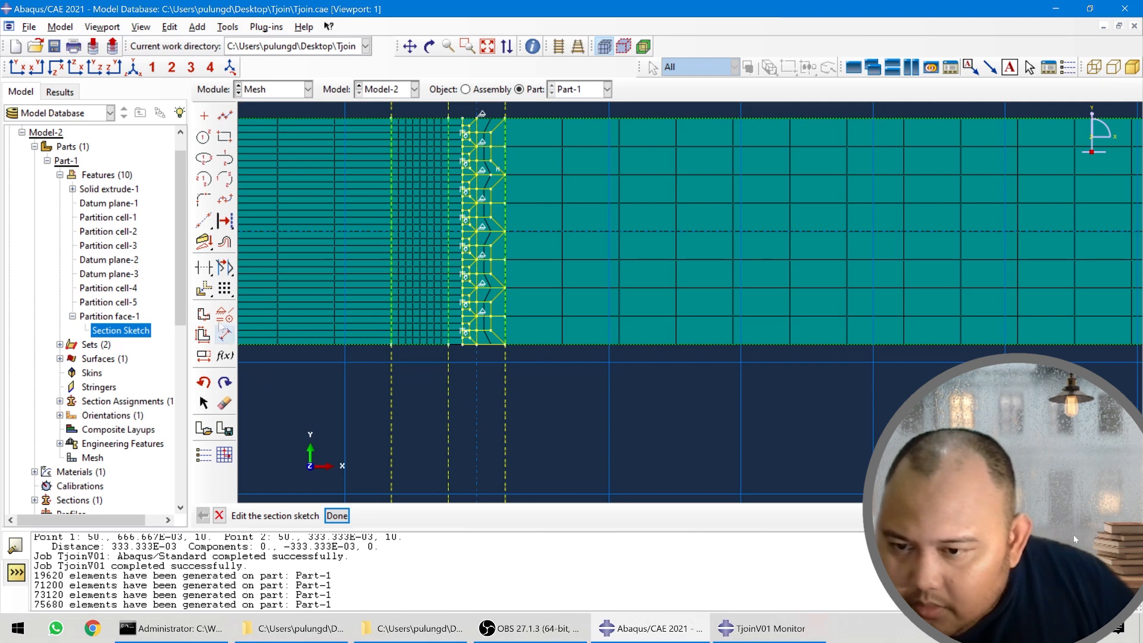
- Mirror a copy of the transition-pattern lines about the leftmost of the three dashed vertical lines, leaving out the long horizontal edges
{"action": "left_click", "coordinate": [205, 291]}
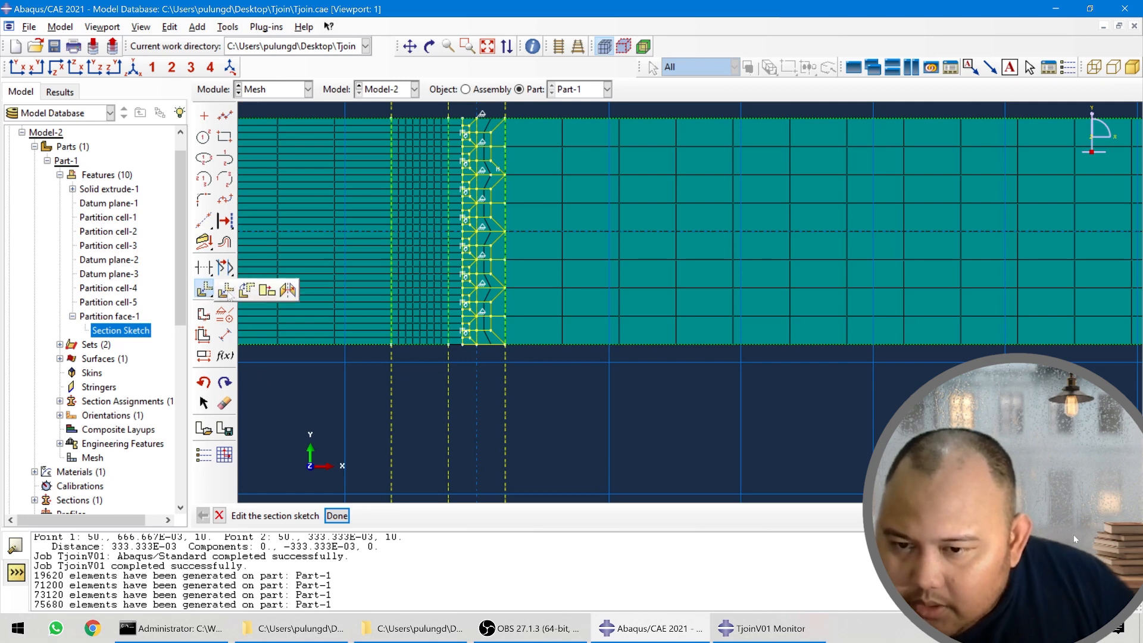
{"action": "left_click", "coordinate": [289, 291]}
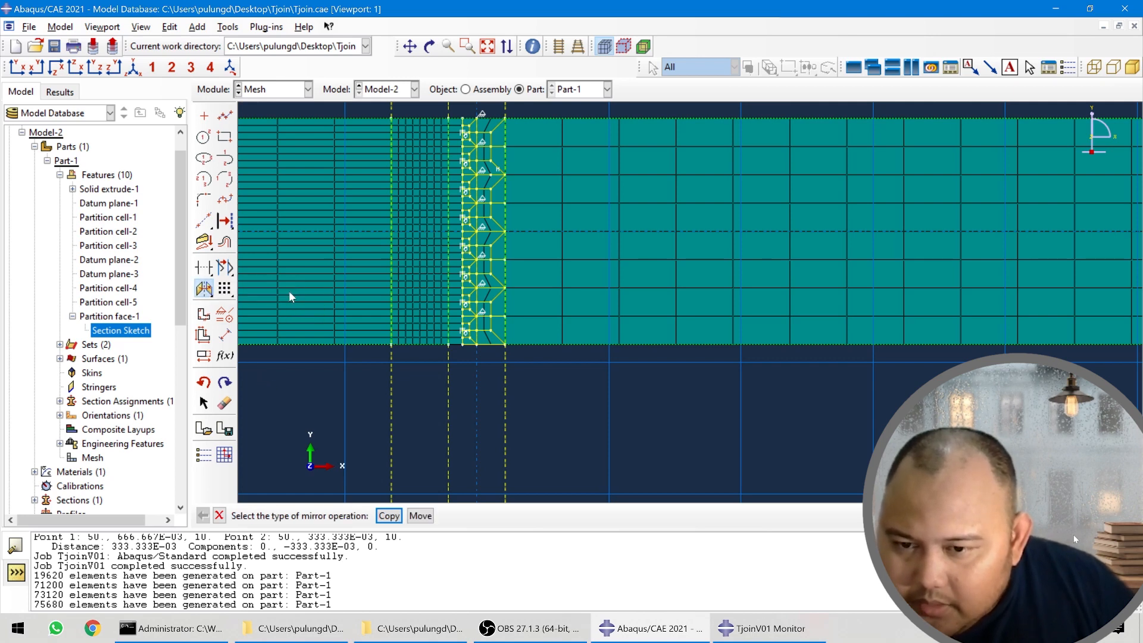
{"action": "scroll", "coordinate": [606, 388], "scroll_direction": "down", "scroll_amount": 1}
{"action": "scroll", "coordinate": [477, 384], "scroll_direction": "up", "scroll_amount": 1}
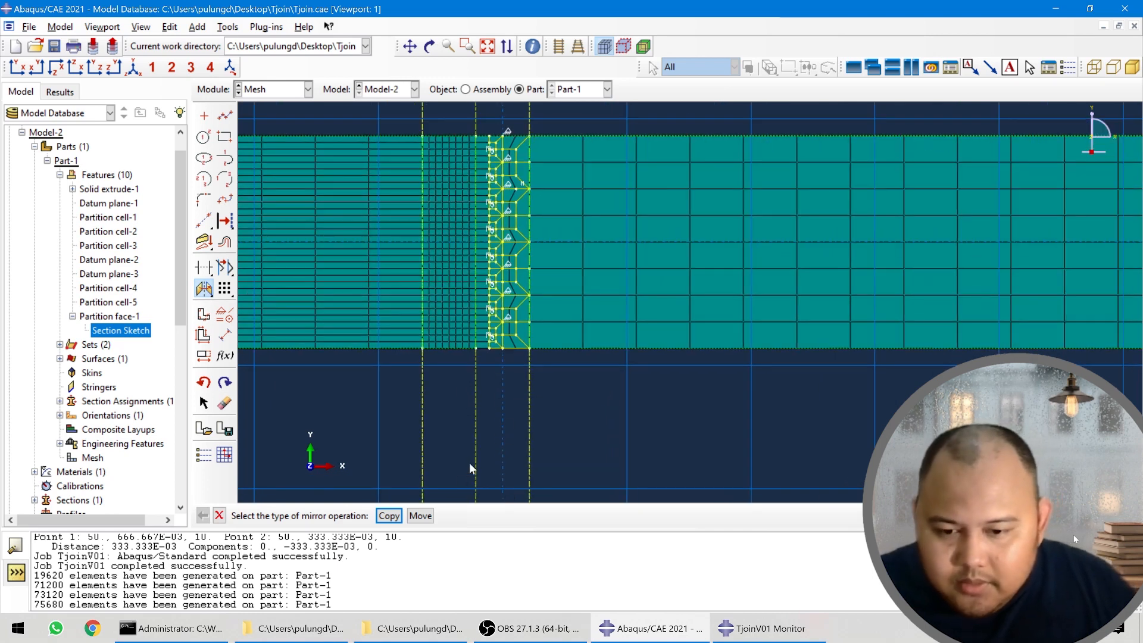
{"action": "left_click", "coordinate": [388, 516]}
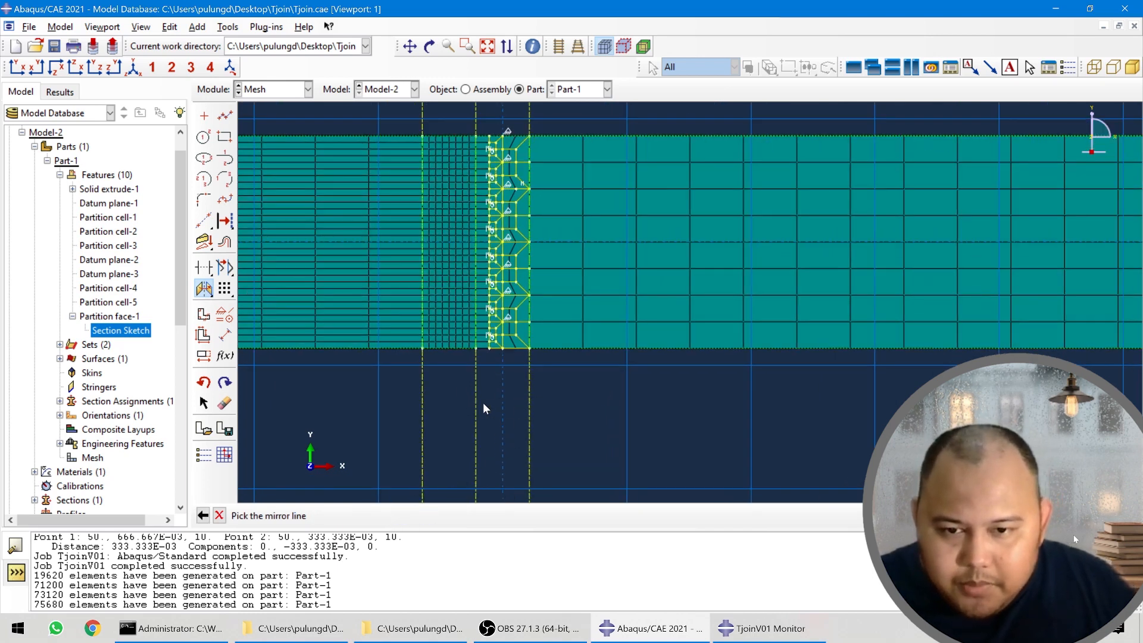
{"action": "scroll", "coordinate": [541, 390], "scroll_direction": "up", "scroll_amount": 1}
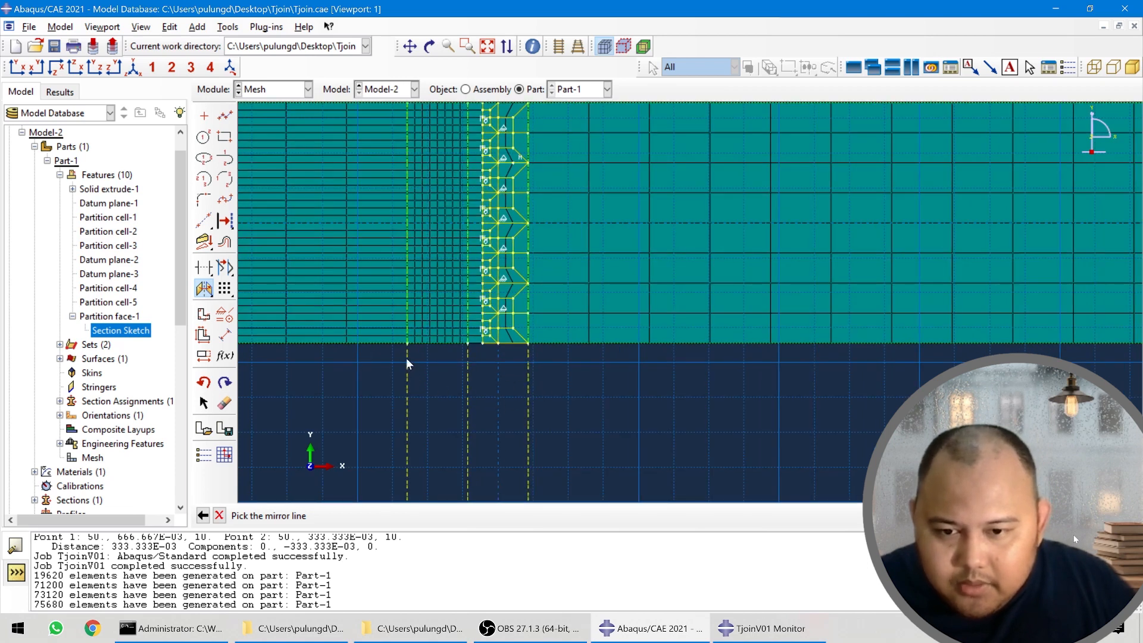
{"action": "left_click", "coordinate": [408, 336]}
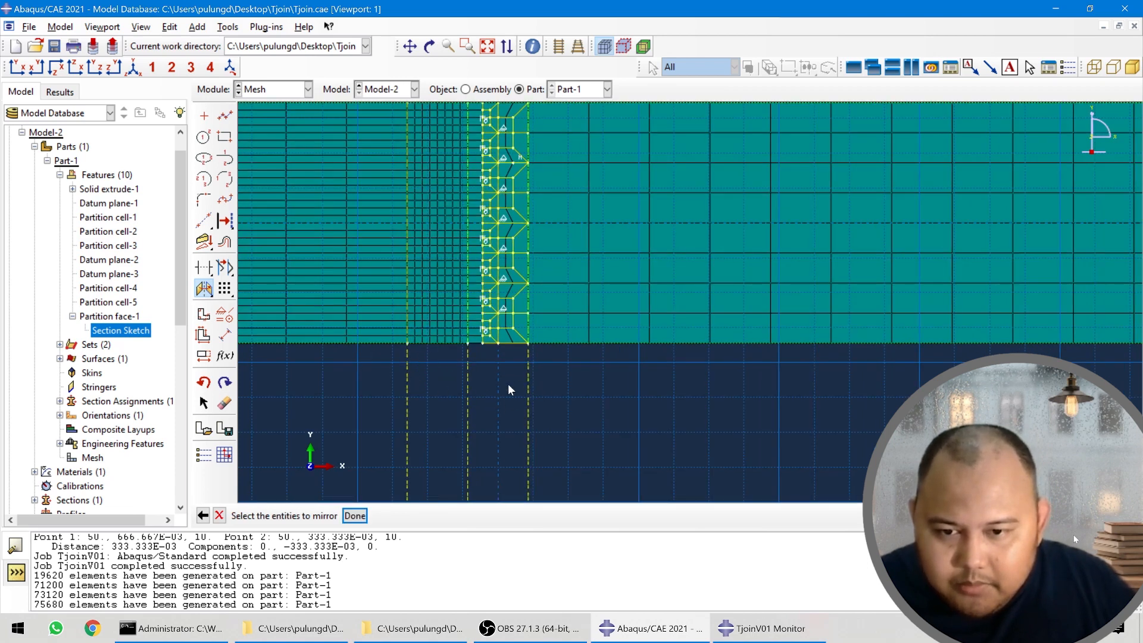
{"action": "scroll", "coordinate": [509, 387], "scroll_direction": "down", "scroll_amount": 1}
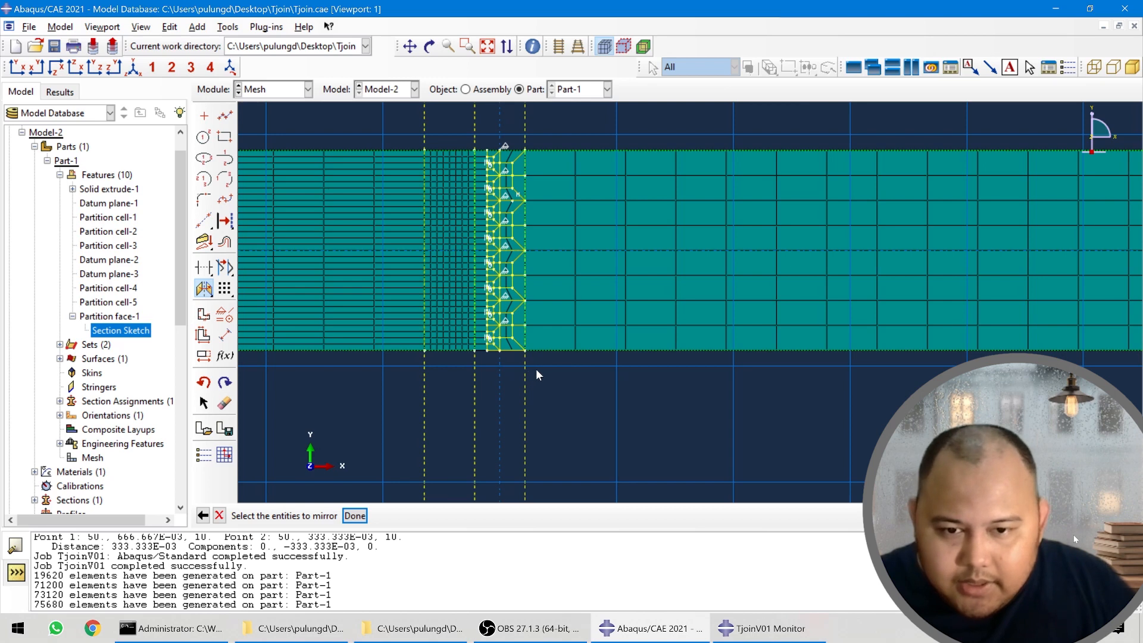
{"action": "left_click_drag", "start_coordinate": [534, 364], "coordinate": [485, 146]}
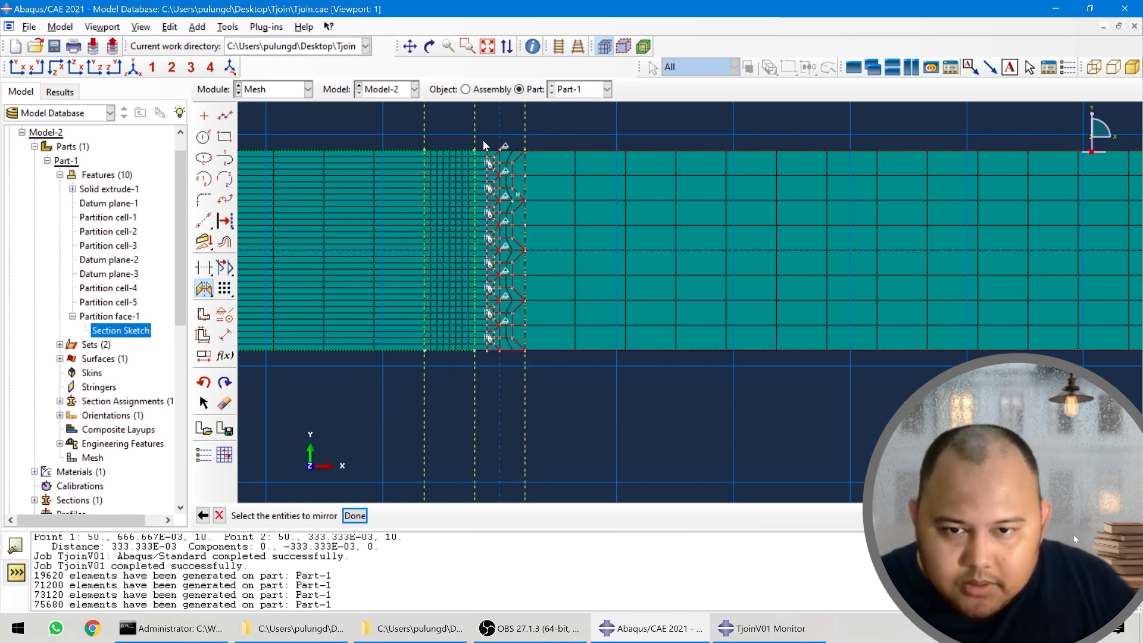
{"action": "left_click", "coordinate": [545, 360]}
{"action": "left_click_drag", "start_coordinate": [521, 364], "coordinate": [487, 136]}
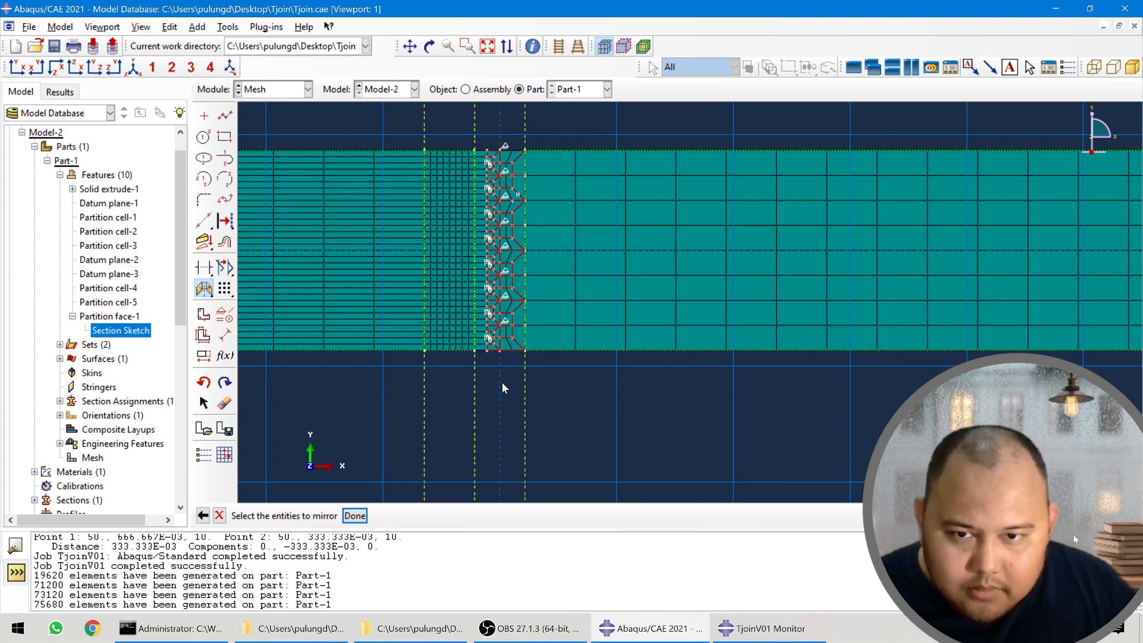
{"action": "left_click", "coordinate": [356, 516]}
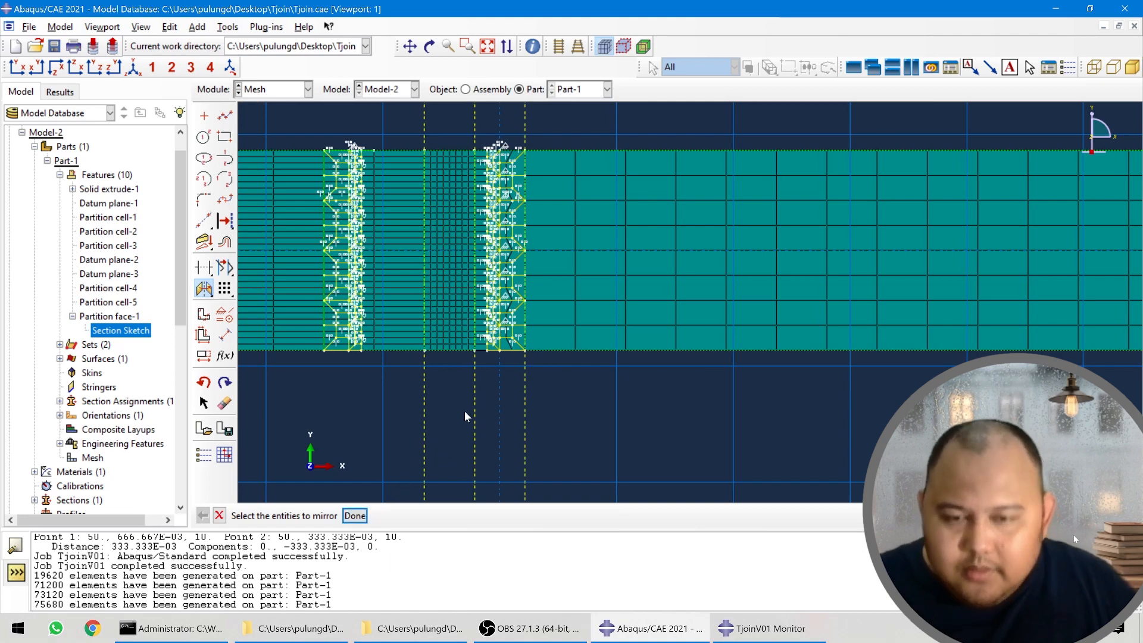
{"action": "left_click", "coordinate": [357, 517]}
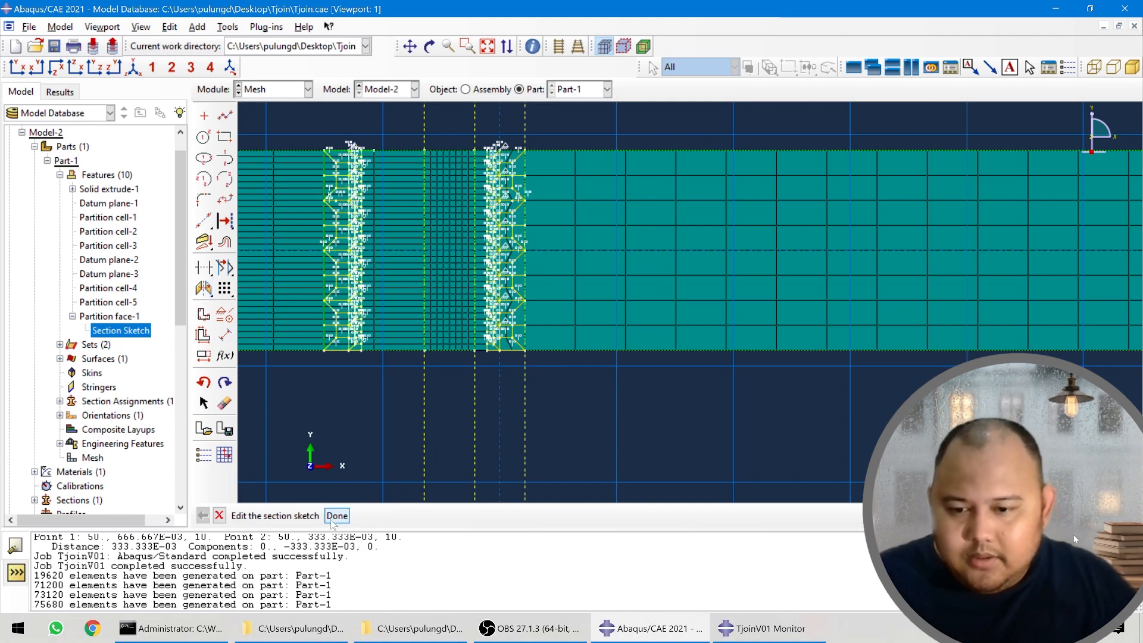
- Finish the section sketch, accept the regeneration warning and regenerate the features of Part-1 in Model-2
{"action": "left_click", "coordinate": [337, 516]}
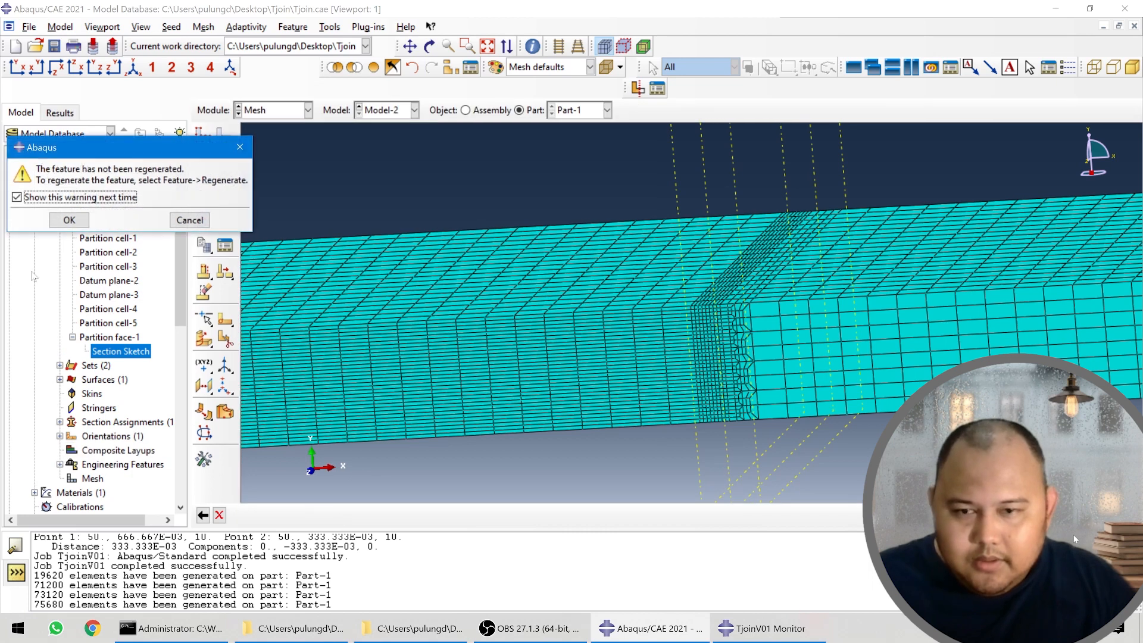
{"action": "left_click", "coordinate": [70, 220]}
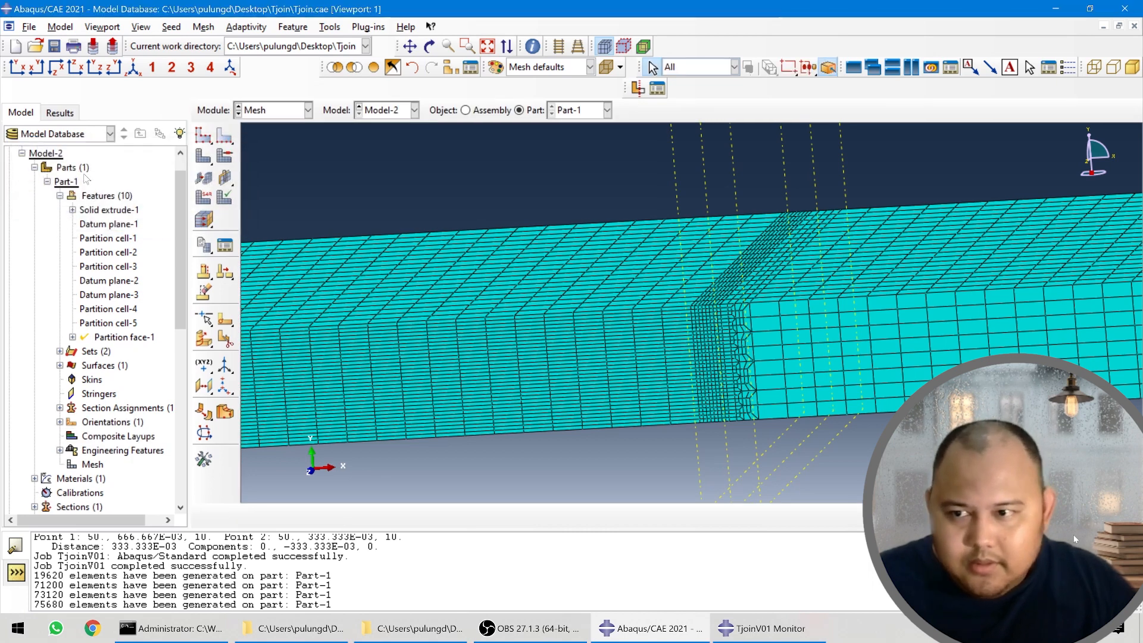
{"action": "right_click", "coordinate": [65, 168]}
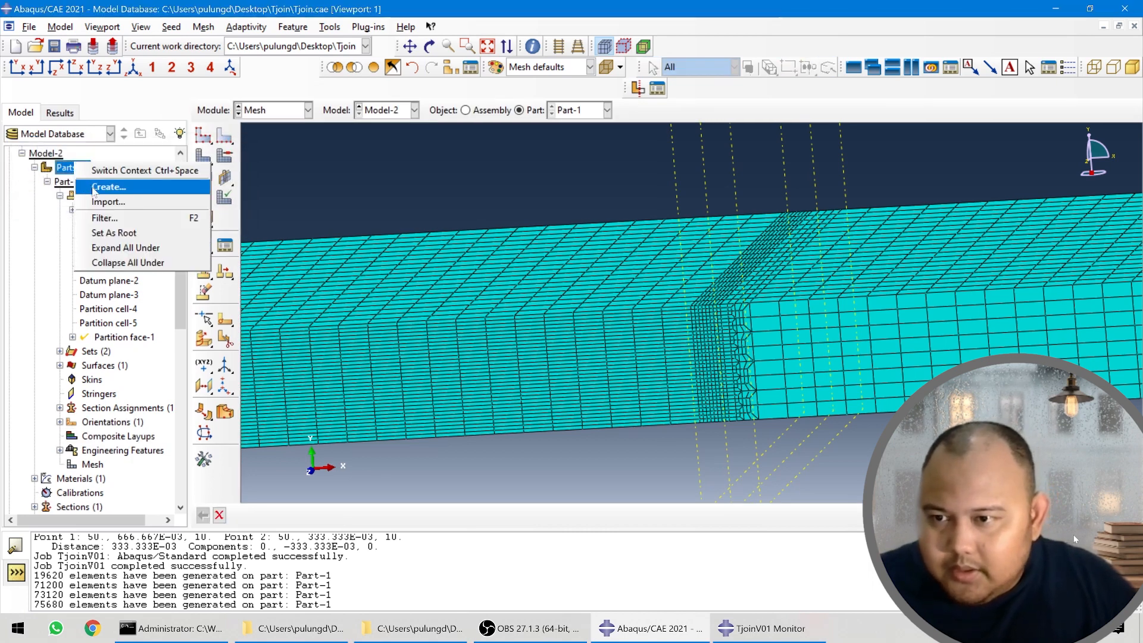
{"action": "left_click", "coordinate": [48, 189]}
{"action": "right_click", "coordinate": [95, 197]}
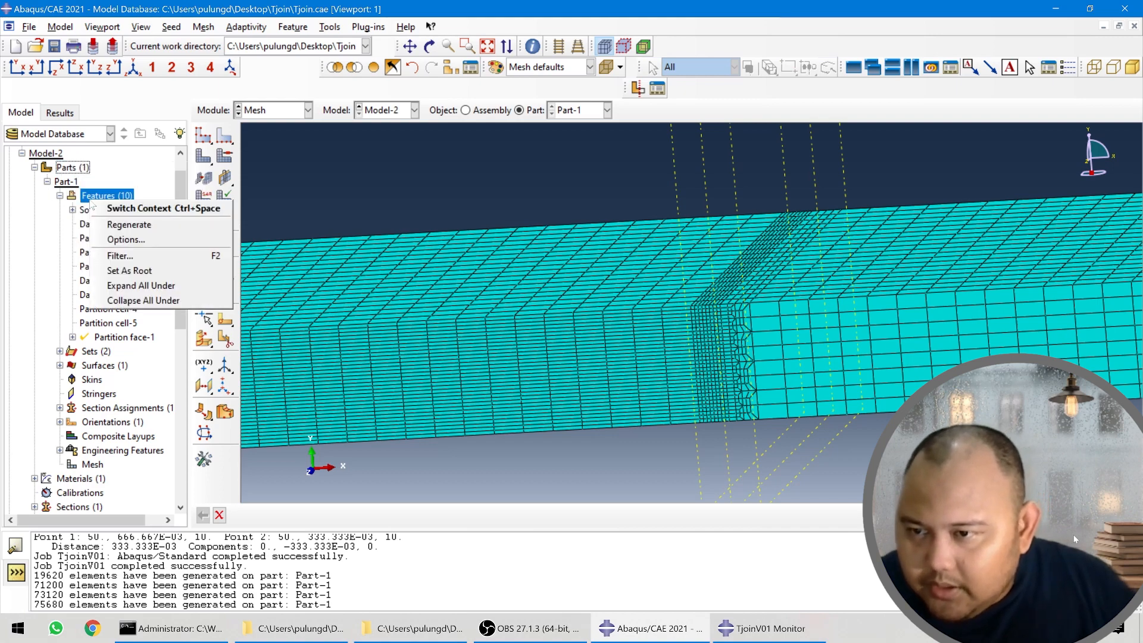
{"action": "left_click", "coordinate": [119, 223]}
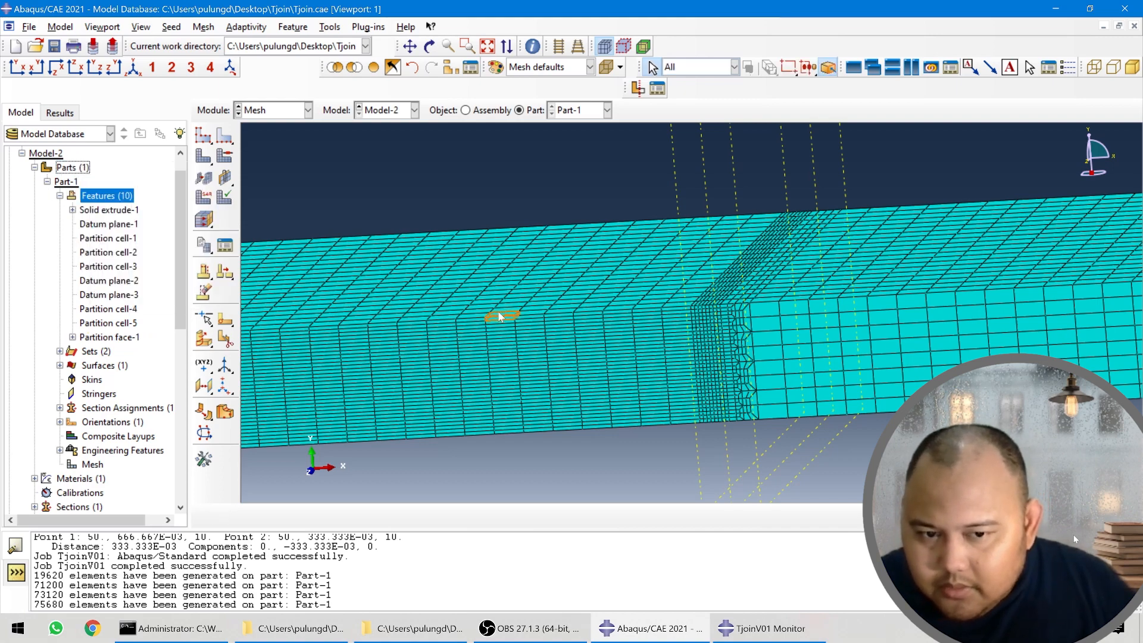
{"action": "scroll", "coordinate": [675, 397], "scroll_direction": "up", "scroll_amount": 4}
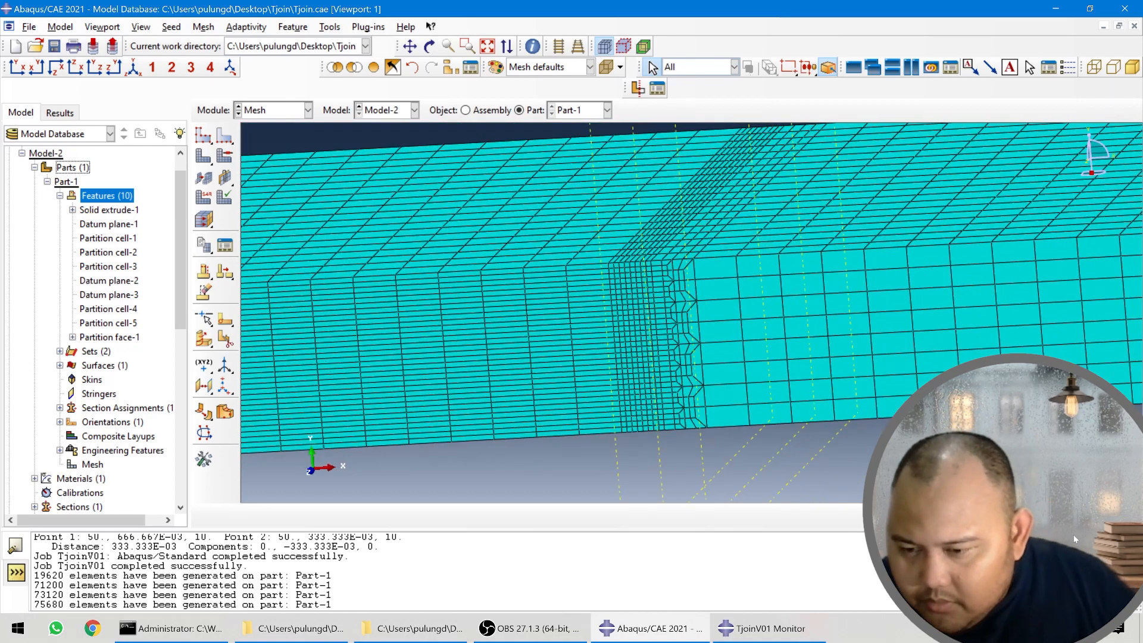
- Reopen the section sketch of Partition face-1 and examine the transition pattern on both sides of the fine zone
{"action": "left_click", "coordinate": [72, 337]}
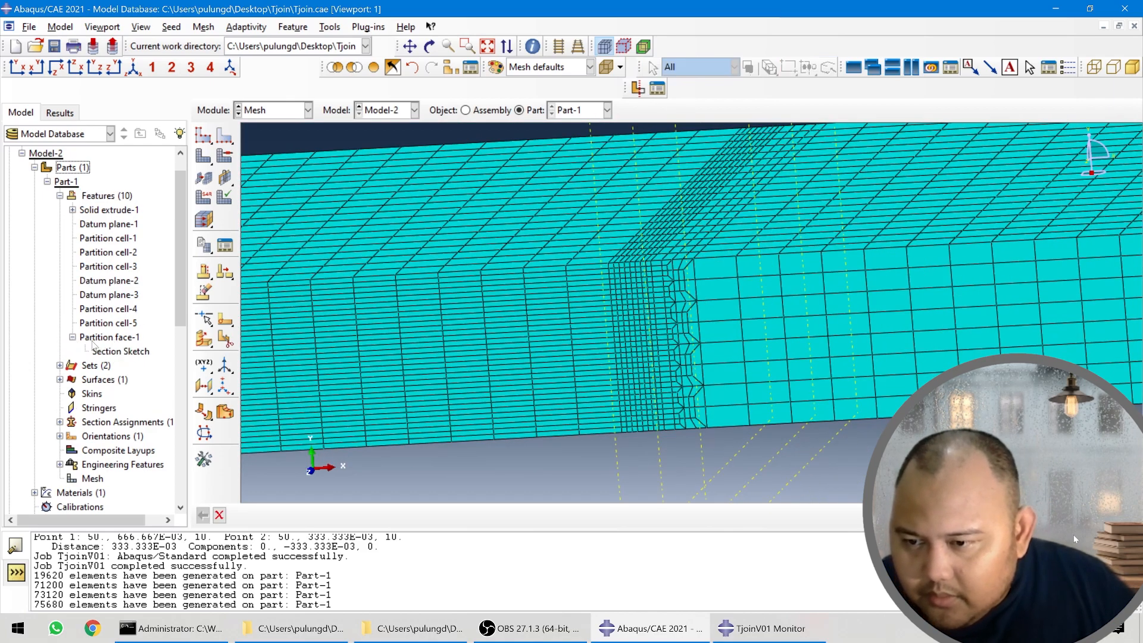
{"action": "left_click", "coordinate": [107, 352]}
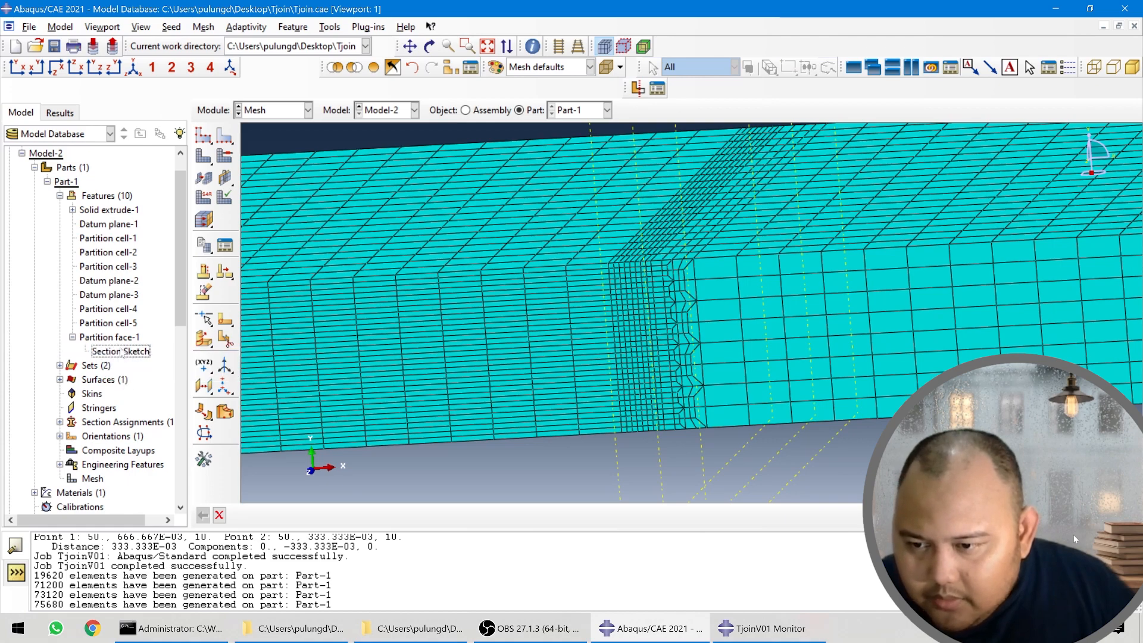
{"action": "right_click", "coordinate": [122, 351]}
{"action": "left_click", "coordinate": [131, 374]}
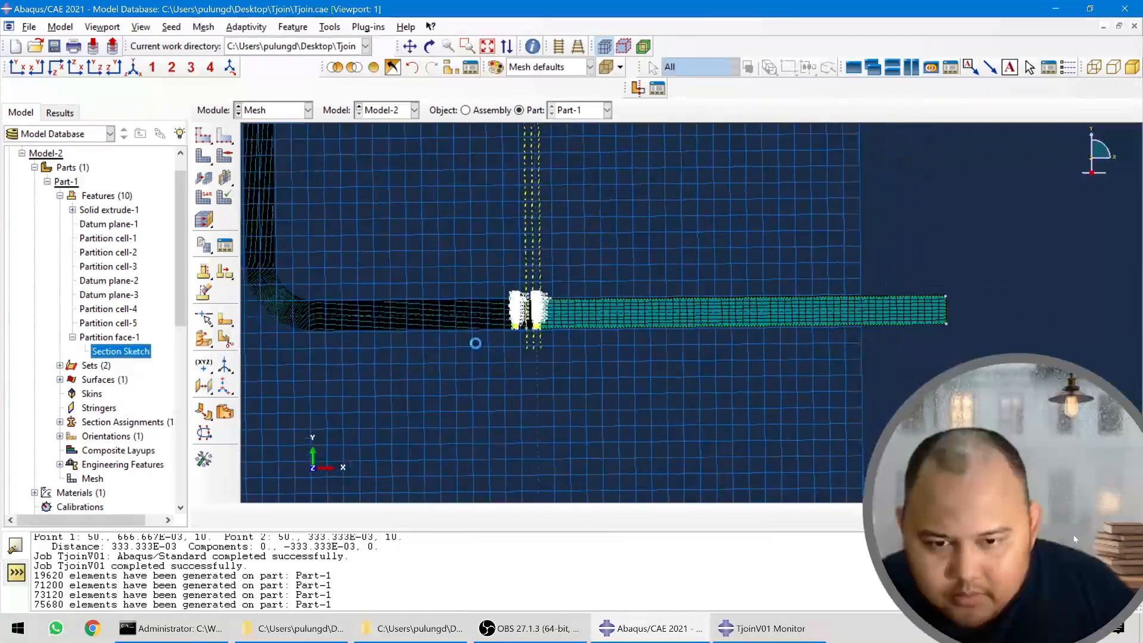
{"action": "scroll", "coordinate": [443, 374], "scroll_direction": "up", "scroll_amount": 10}
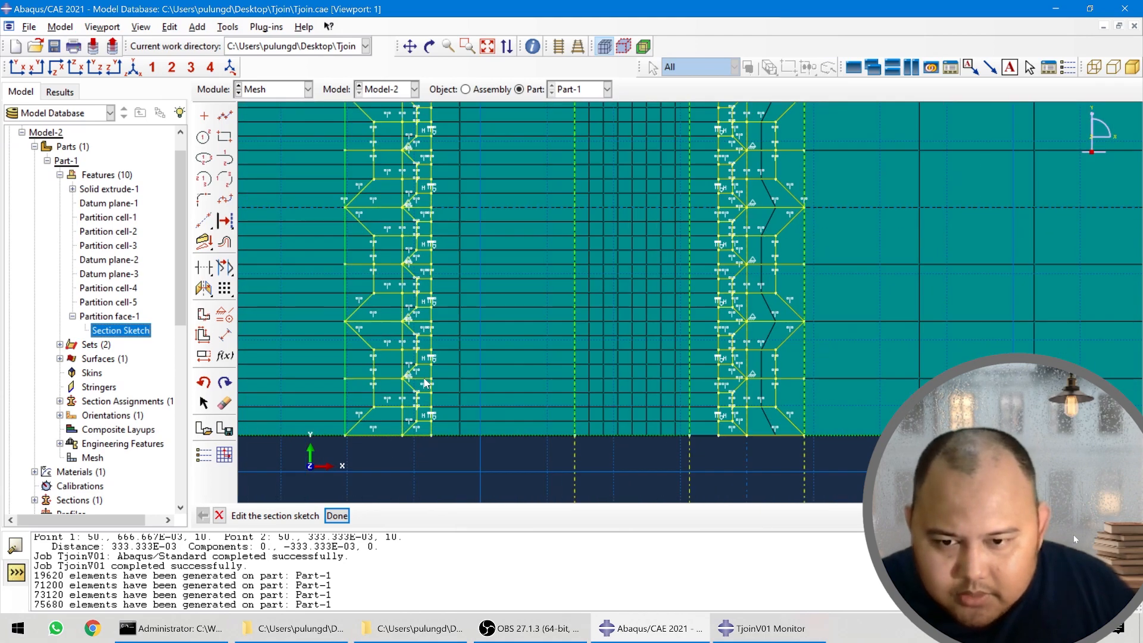
- Close the section sketch of Partition face-1, accept the regeneration warning and regenerate Part-1's features
{"action": "left_click", "coordinate": [337, 517]}
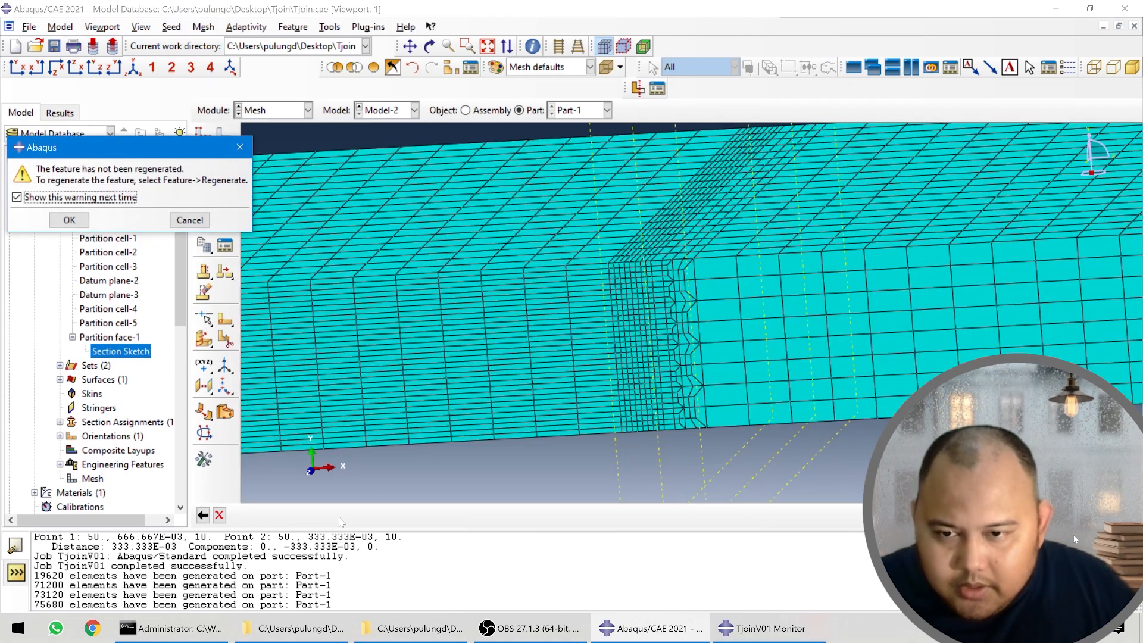
{"action": "left_click", "coordinate": [69, 220]}
{"action": "left_click", "coordinate": [89, 195]}
{"action": "right_click", "coordinate": [90, 195]}
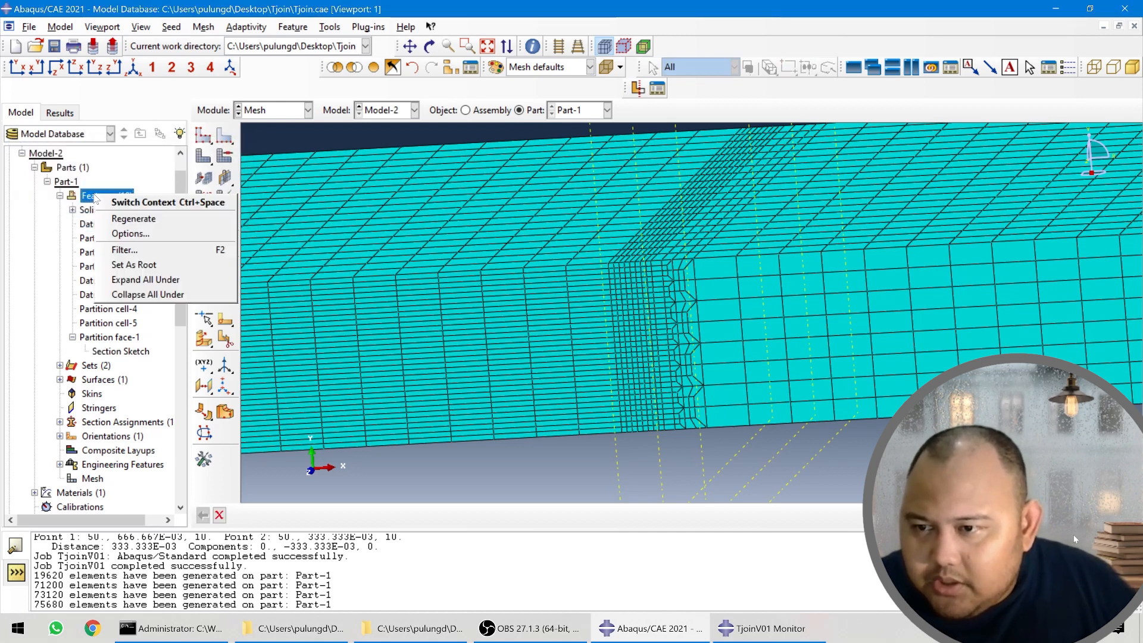
{"action": "left_click", "coordinate": [115, 218]}
{"action": "left_click", "coordinate": [73, 211]}
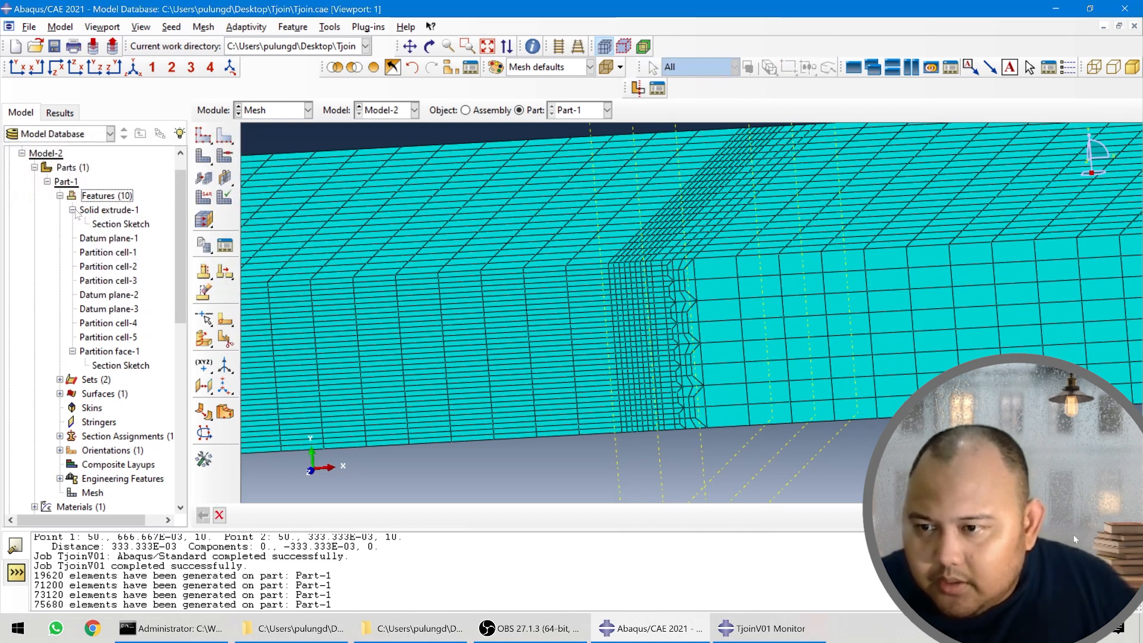
{"action": "right_click", "coordinate": [97, 213]}
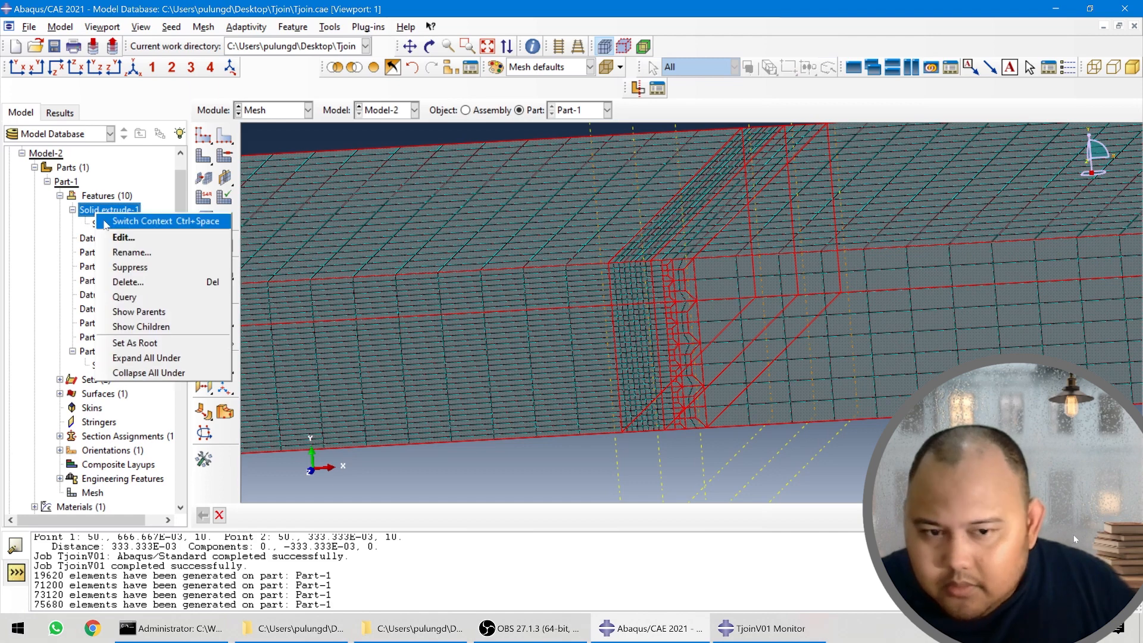
{"action": "left_click", "coordinate": [124, 175]}
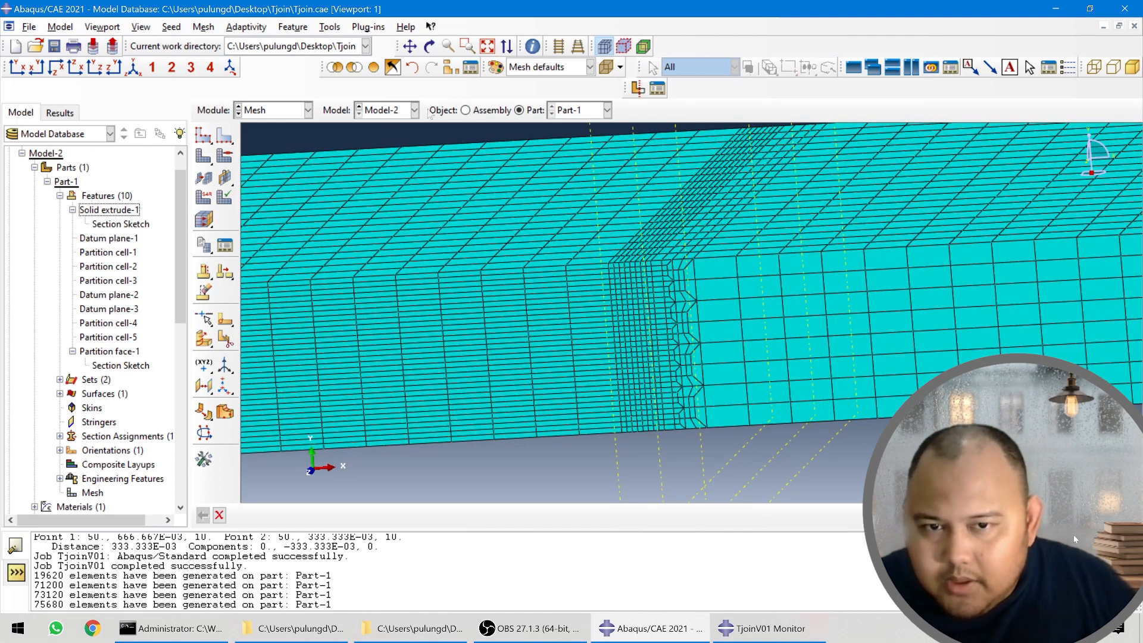
- Switch the mesh display to the assembly, and change to the Part module to show Part-1 of Model-2
{"action": "left_click", "coordinate": [465, 110]}
{"action": "left_click", "coordinate": [308, 110]}
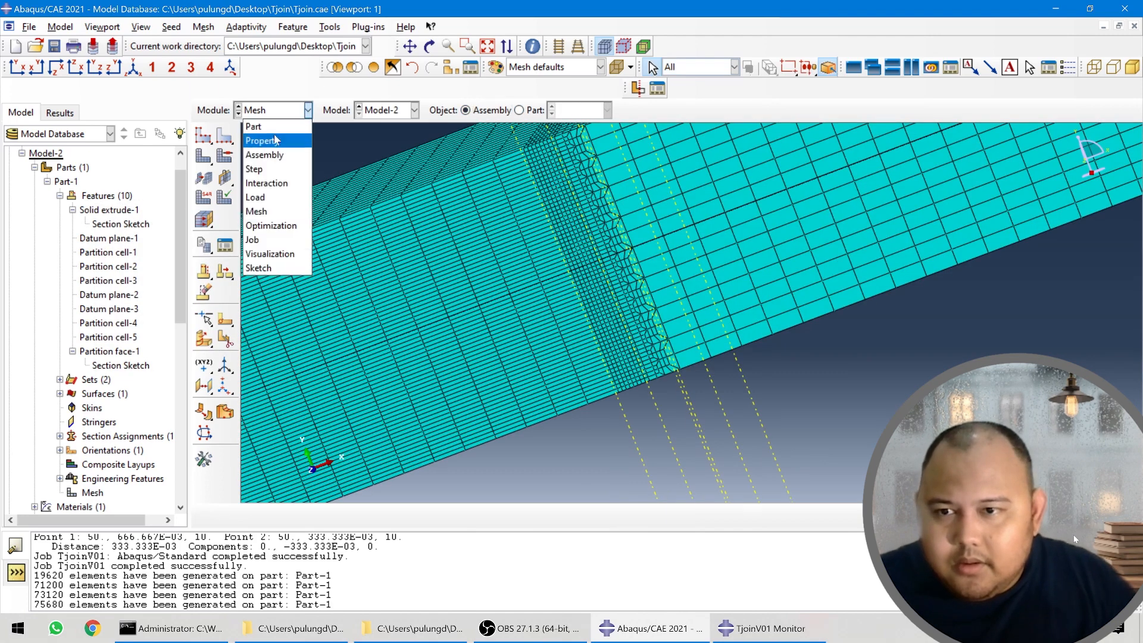
{"action": "left_click", "coordinate": [275, 140]}
{"action": "left_click", "coordinate": [278, 110]}
{"action": "left_click", "coordinate": [252, 127]}
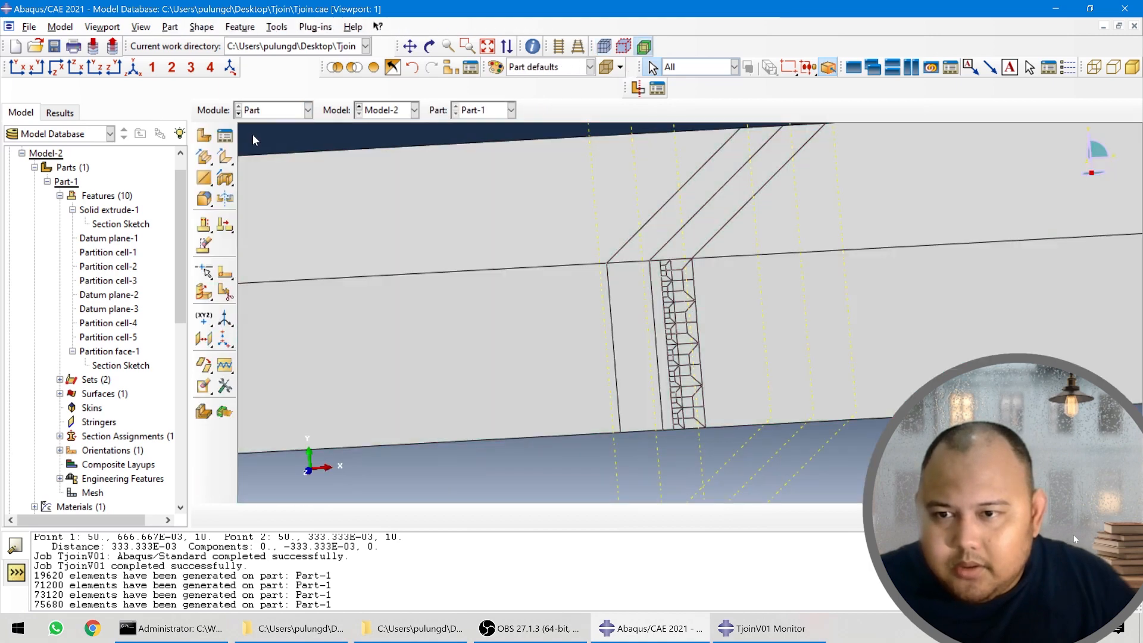
- Regenerate the features of Part-1 in the Part module and check the partitioned face around the transition pattern
{"action": "right_click", "coordinate": [79, 167]}
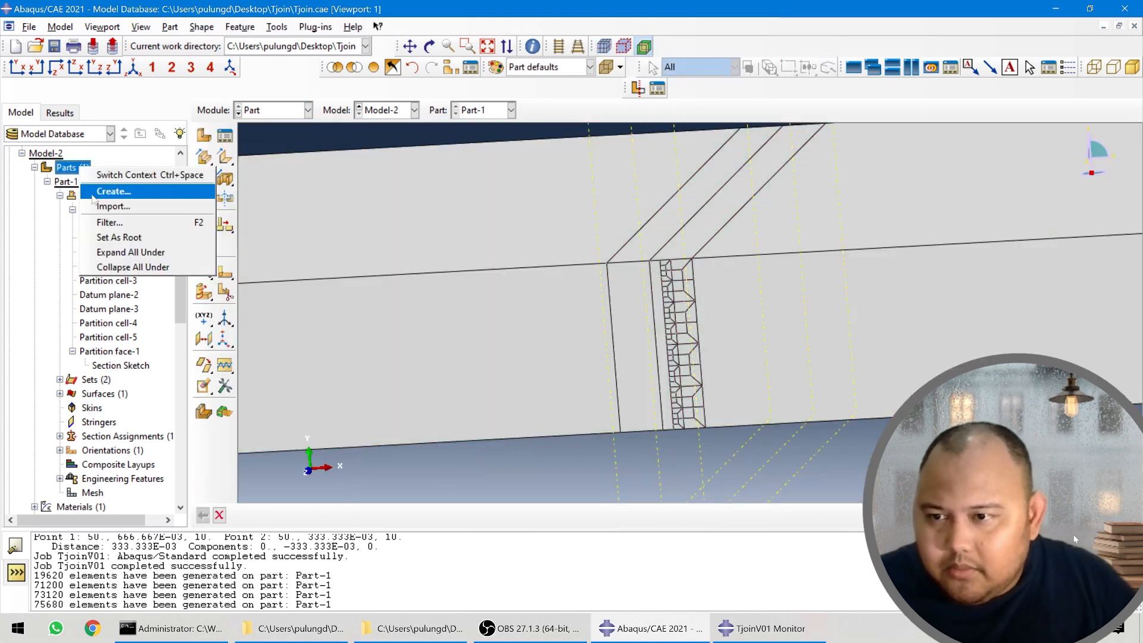
{"action": "left_click", "coordinate": [66, 187]}
{"action": "right_click", "coordinate": [72, 185]}
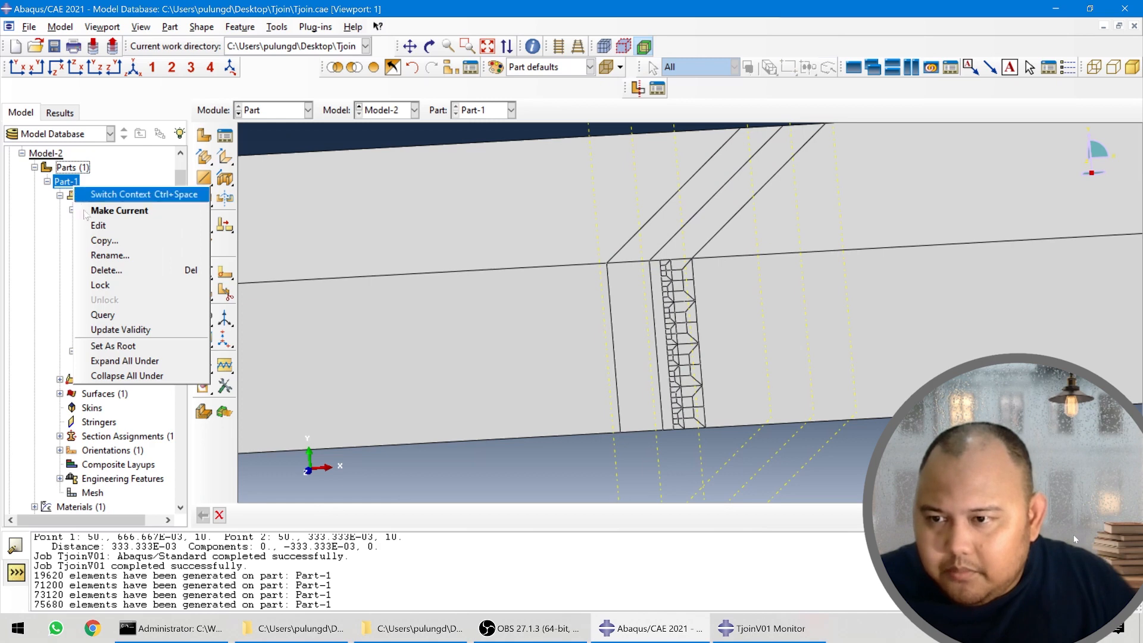
{"action": "left_click", "coordinate": [61, 208]}
{"action": "right_click", "coordinate": [92, 201]}
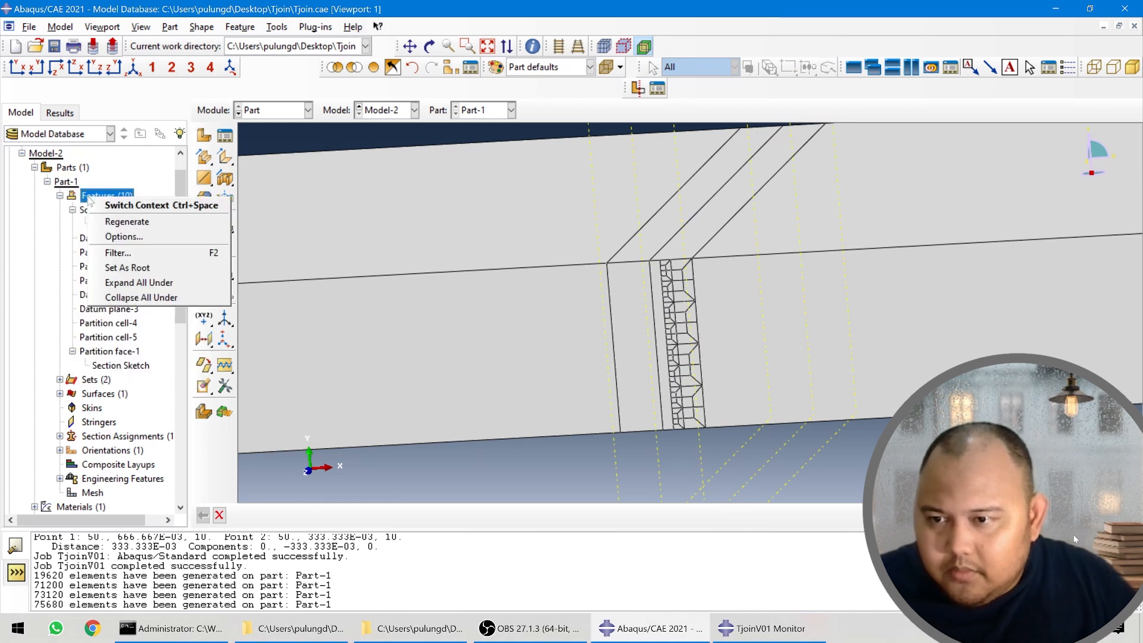
{"action": "left_click", "coordinate": [104, 230]}
{"action": "scroll", "coordinate": [564, 455], "scroll_direction": "up", "scroll_amount": 2}
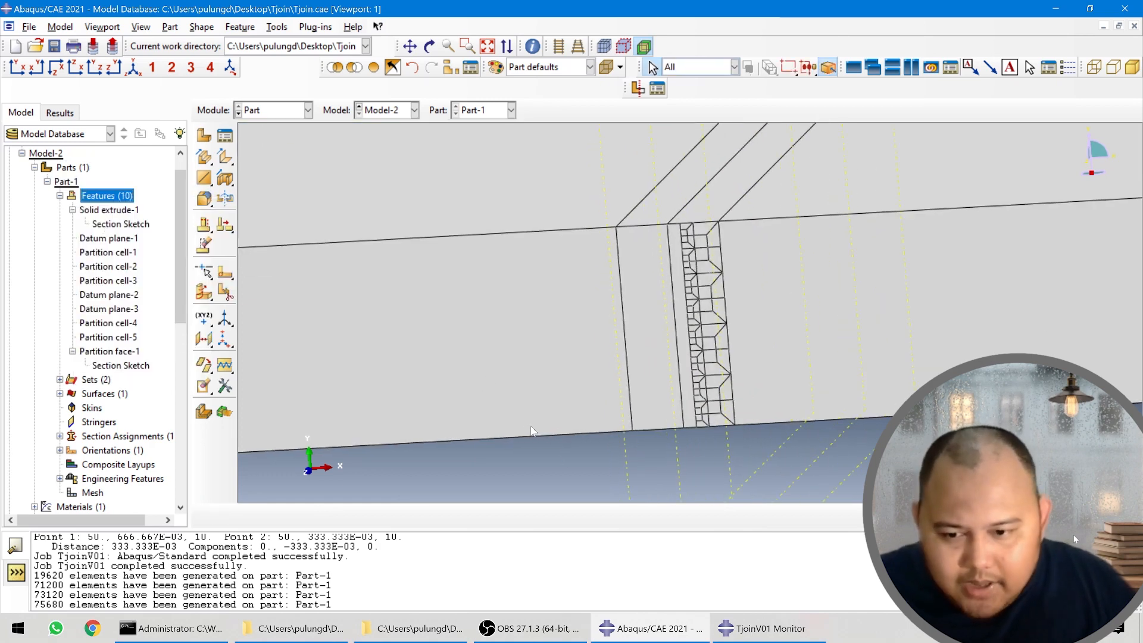
- Switch to the Mesh module and delete the existing mesh of Part-1
{"action": "left_click", "coordinate": [304, 110]}
{"action": "left_click", "coordinate": [277, 212]}
{"action": "scroll", "coordinate": [455, 268], "scroll_direction": "down", "scroll_amount": 3}
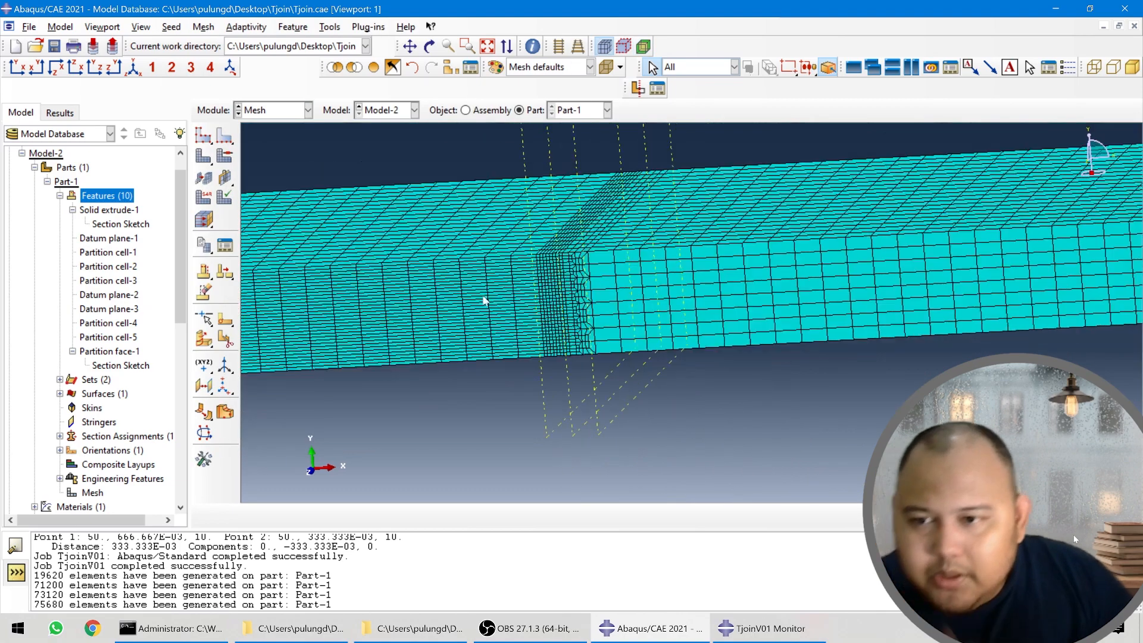
{"action": "left_click", "coordinate": [204, 157]}
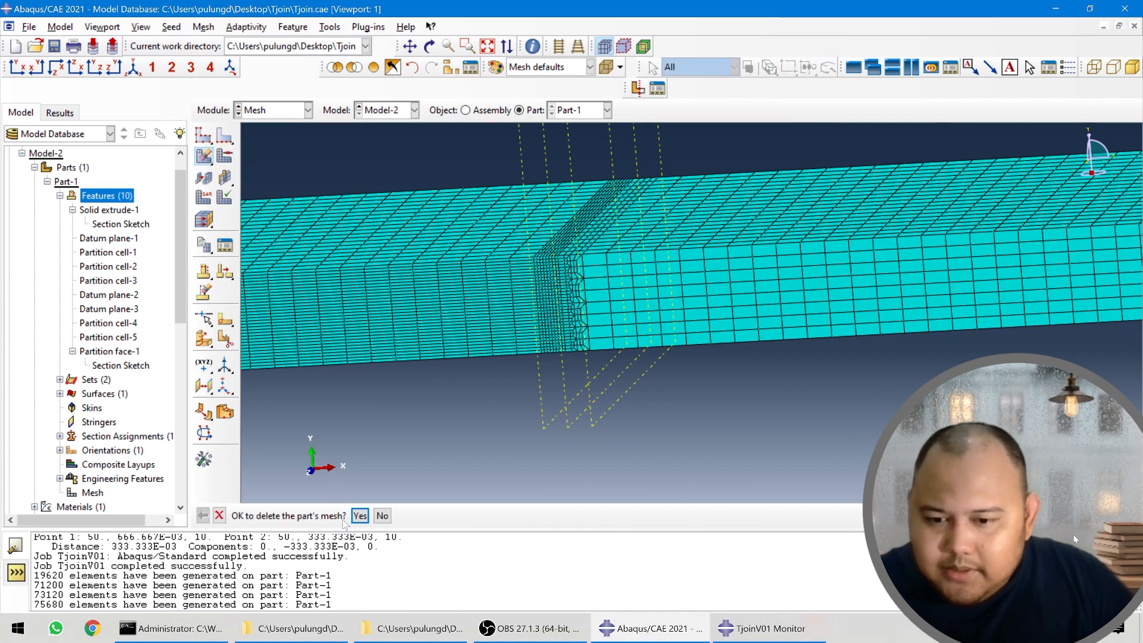
{"action": "left_click", "coordinate": [360, 515]}
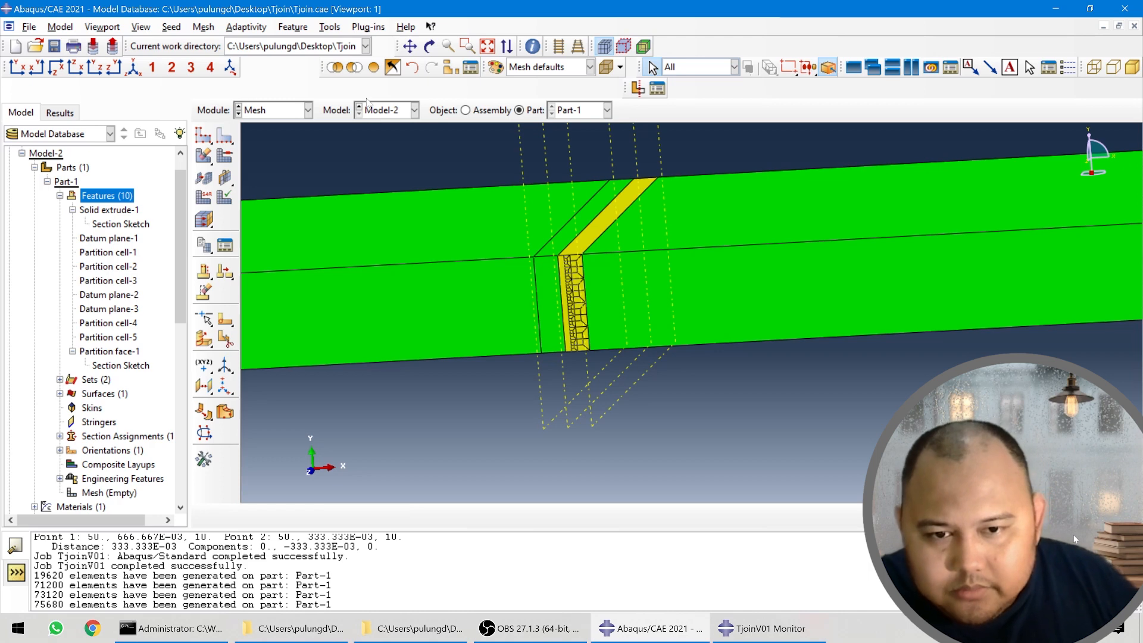
- Regenerate the features of Part-1 in Model-2
{"action": "left_click", "coordinate": [284, 112]}
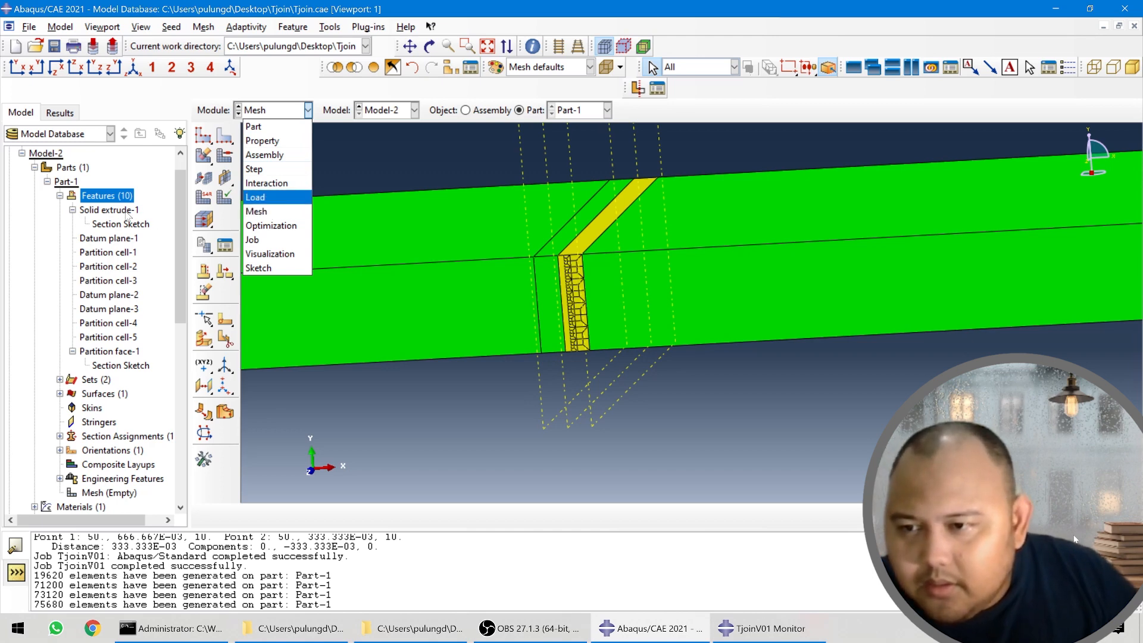
{"action": "right_click", "coordinate": [112, 195]}
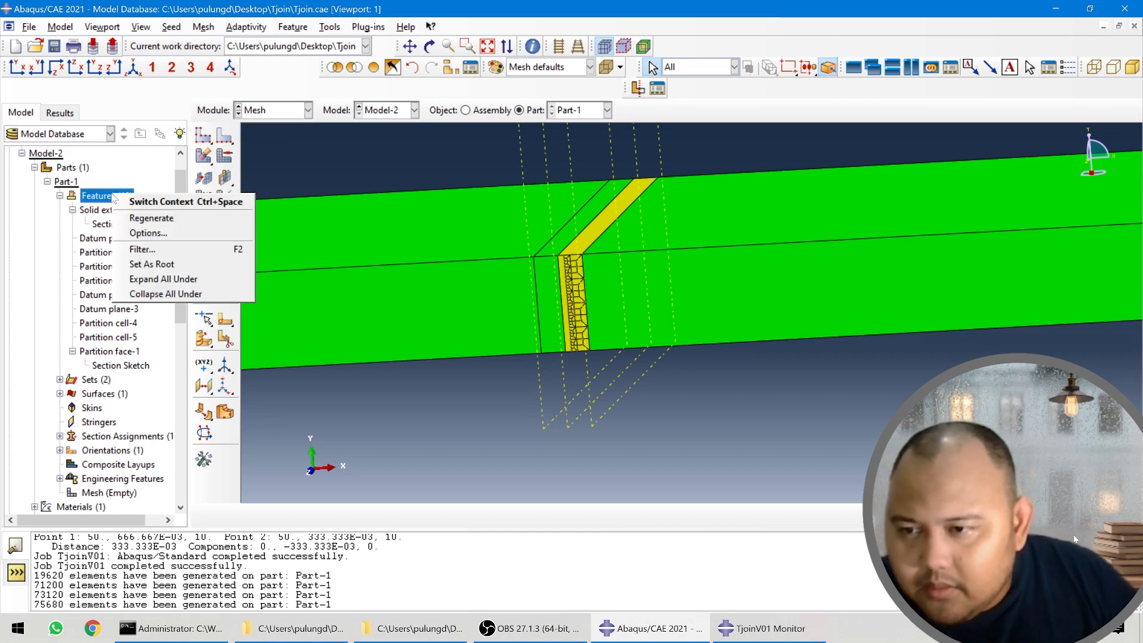
{"action": "left_click", "coordinate": [130, 220]}
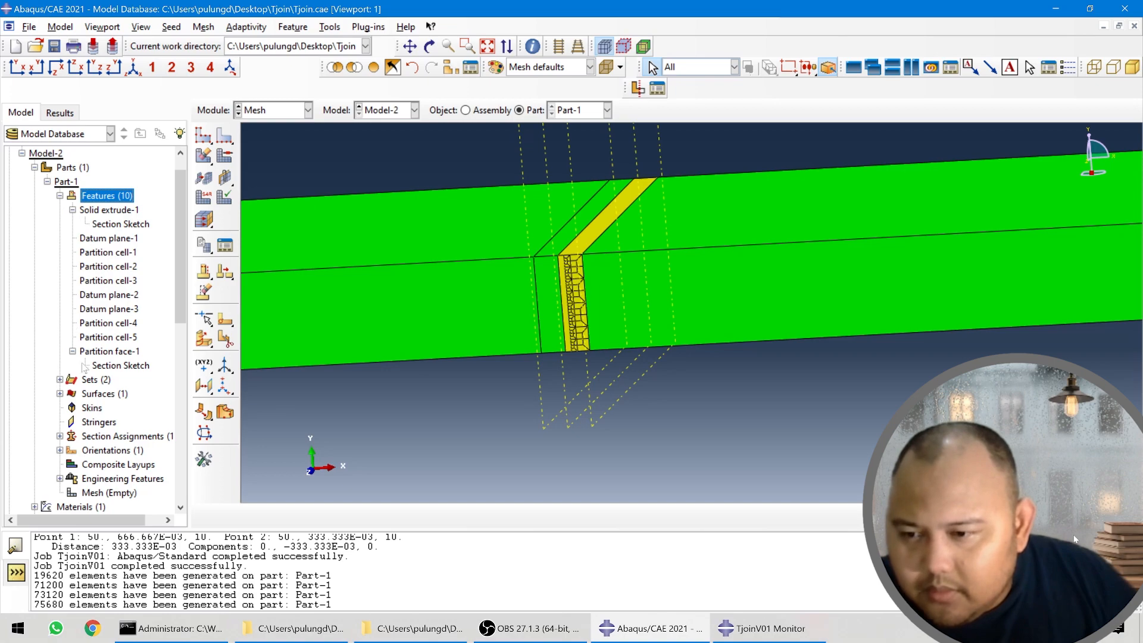
- Open the section sketch of Partition face-1 and draw a line along the open outer side of the left mesh-transition pattern
{"action": "right_click", "coordinate": [107, 366]}
{"action": "left_click", "coordinate": [116, 389]}
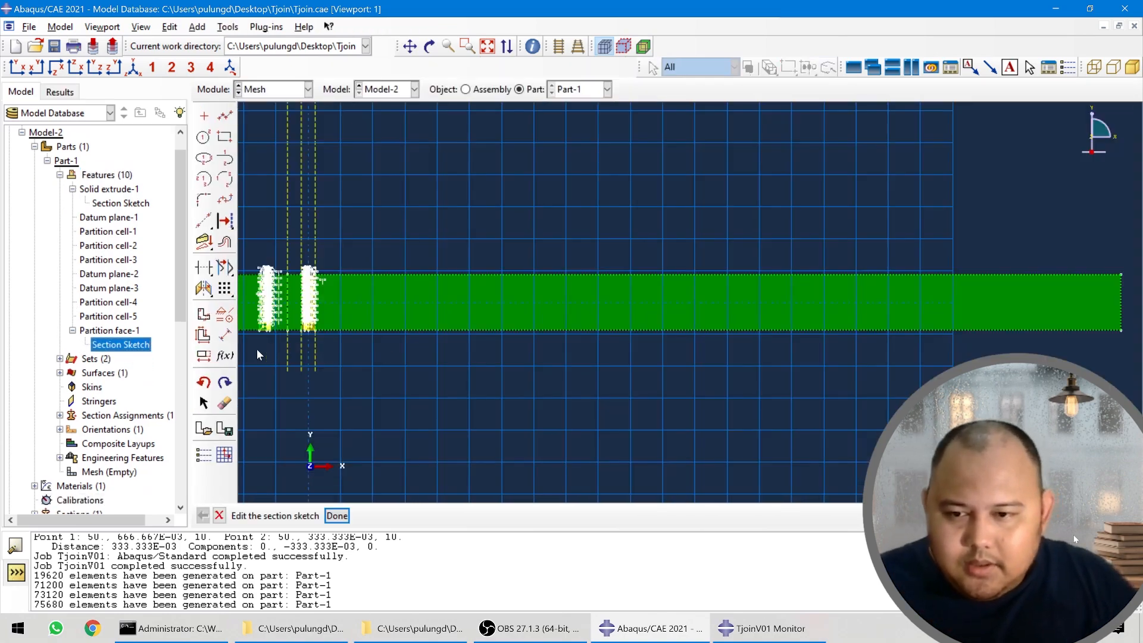
{"action": "scroll", "coordinate": [252, 328], "scroll_direction": "up", "scroll_amount": 8}
{"action": "scroll", "coordinate": [622, 385], "scroll_direction": "down", "scroll_amount": 5}
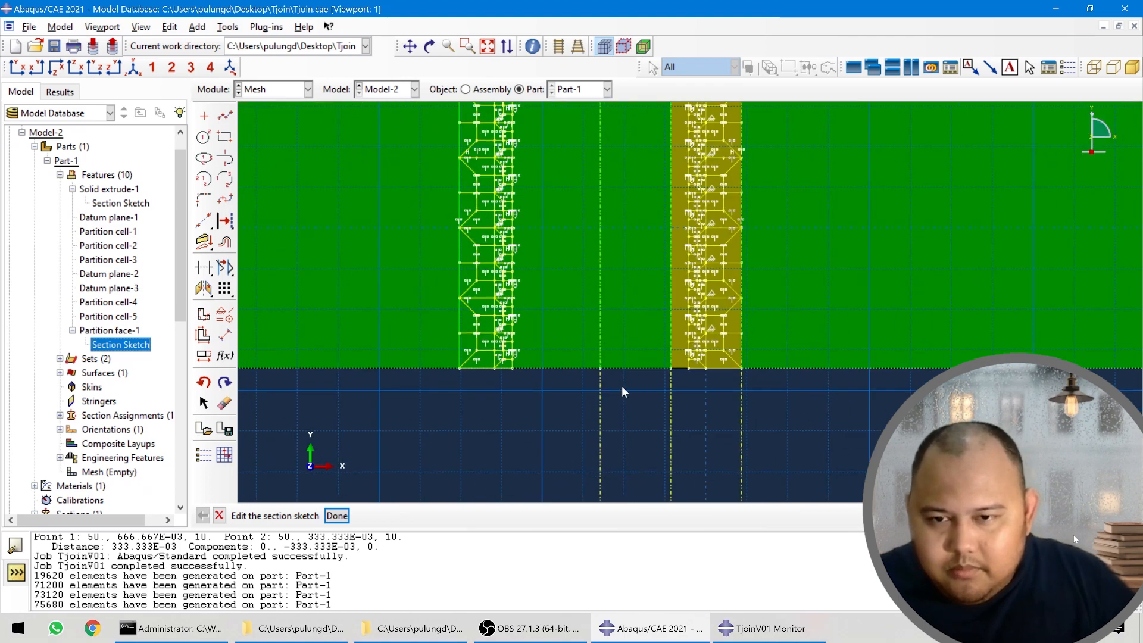
{"action": "left_click", "coordinate": [224, 115]}
{"action": "scroll", "coordinate": [492, 411], "scroll_direction": "up", "scroll_amount": 1}
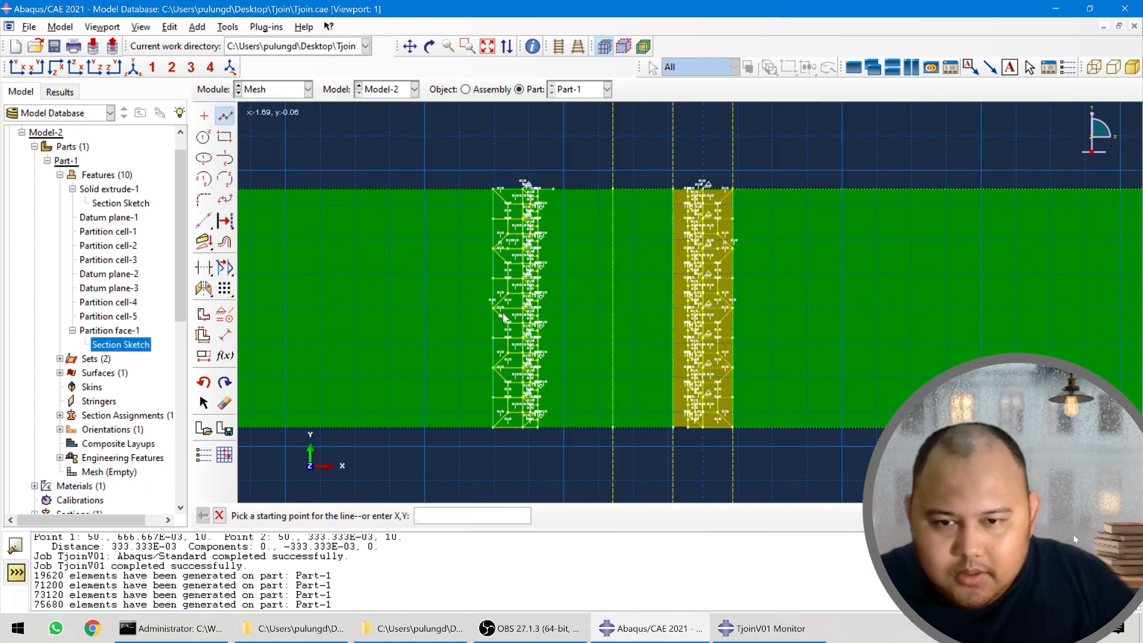
{"action": "scroll", "coordinate": [492, 441], "scroll_direction": "up", "scroll_amount": 2}
{"action": "left_click", "coordinate": [491, 440]}
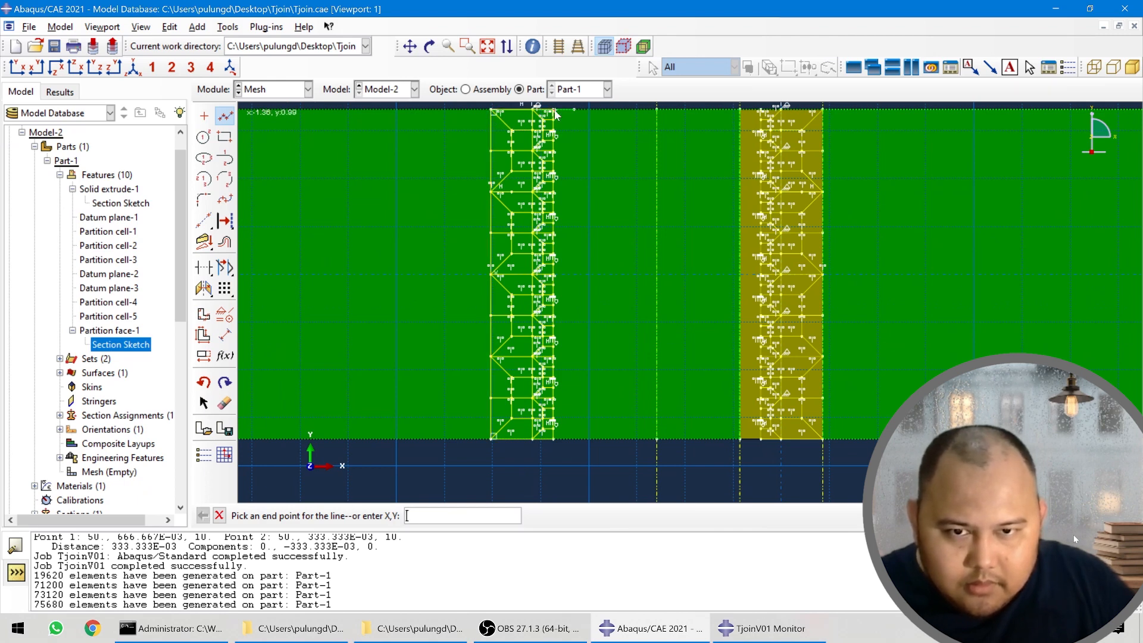
{"action": "key", "text": "Escape"}
{"action": "scroll", "coordinate": [549, 149], "scroll_direction": "down", "scroll_amount": 1}
{"action": "scroll", "coordinate": [576, 107], "scroll_direction": "up", "scroll_amount": 3}
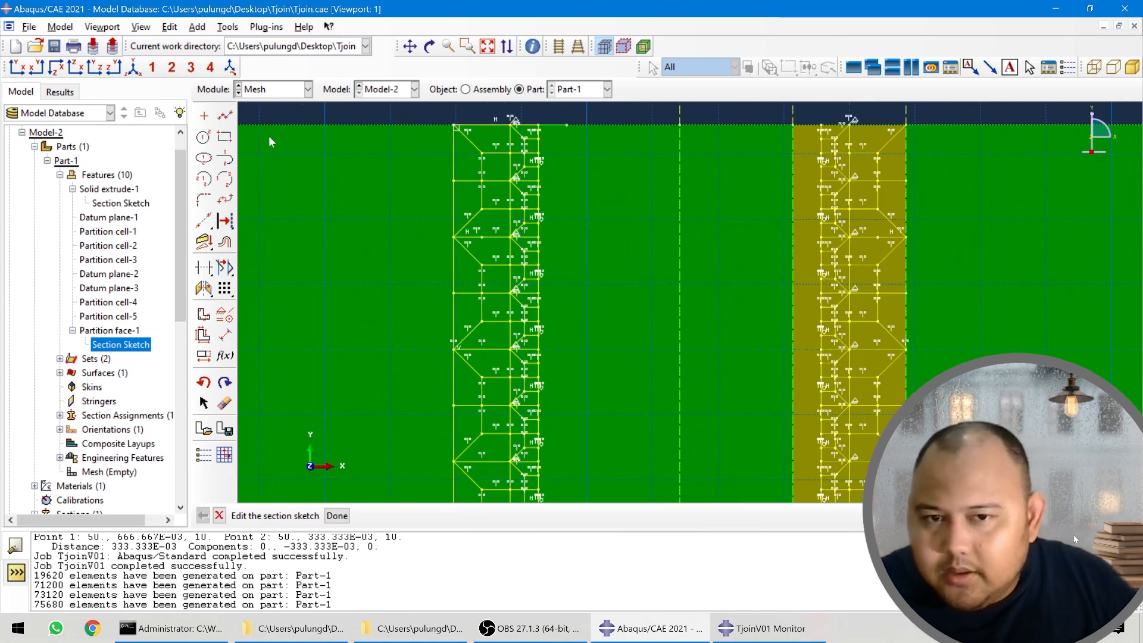
- Erase the stray line extending past the upper inner corner of the left pattern
{"action": "left_click", "coordinate": [224, 403]}
{"action": "left_click", "coordinate": [558, 122]}
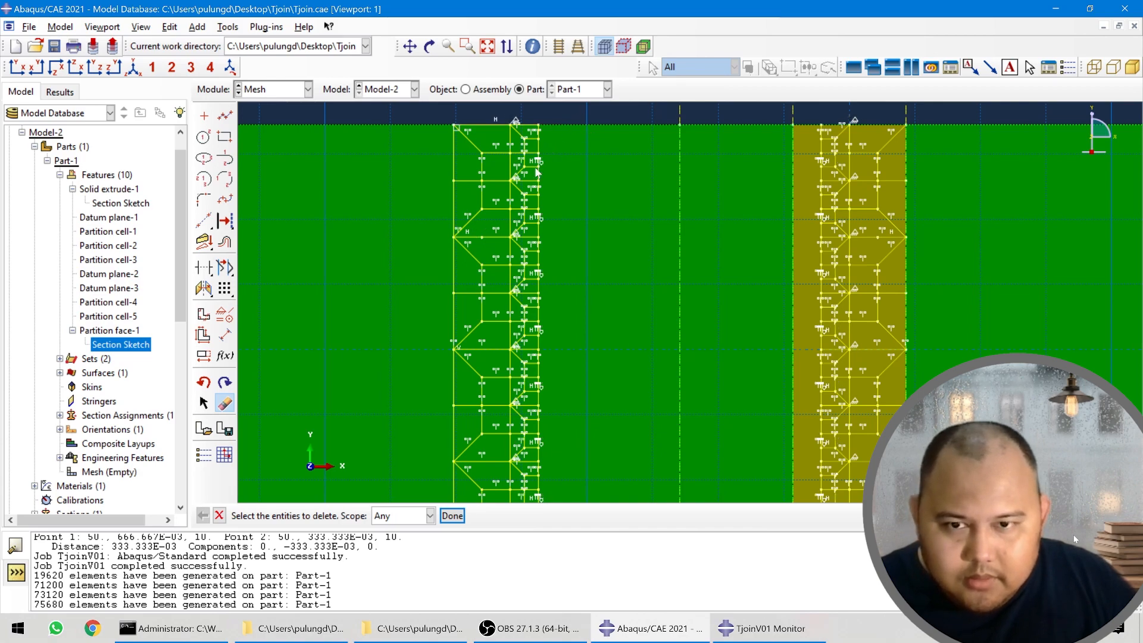
{"action": "scroll", "coordinate": [537, 173], "scroll_direction": "down", "scroll_amount": 1}
{"action": "scroll", "coordinate": [514, 443], "scroll_direction": "up", "scroll_amount": 2}
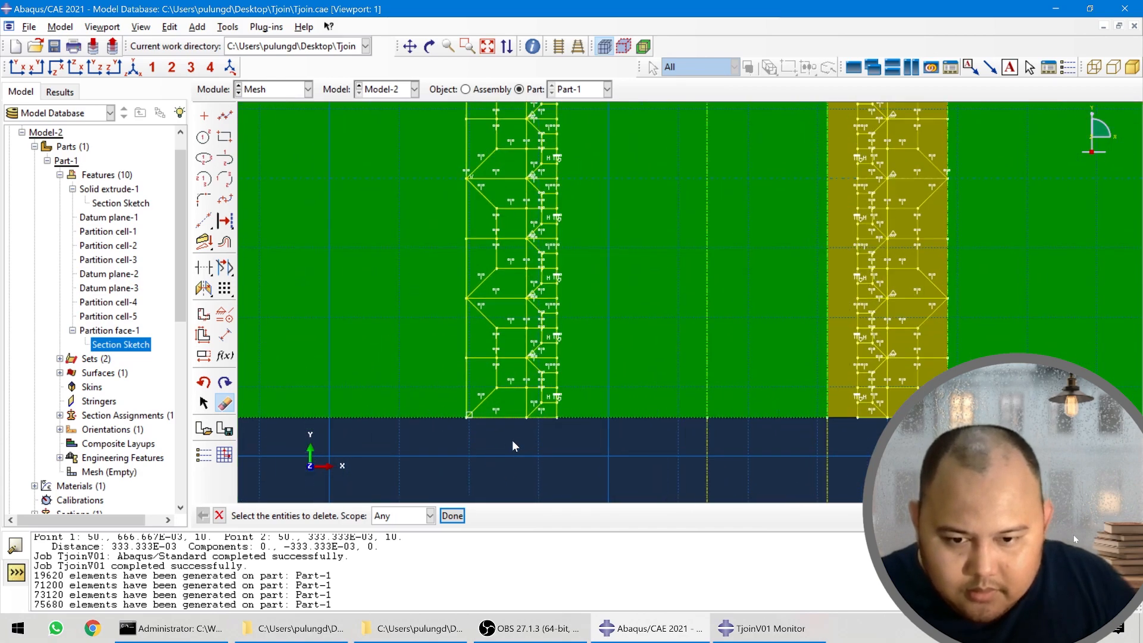
{"action": "left_click", "coordinate": [452, 516]}
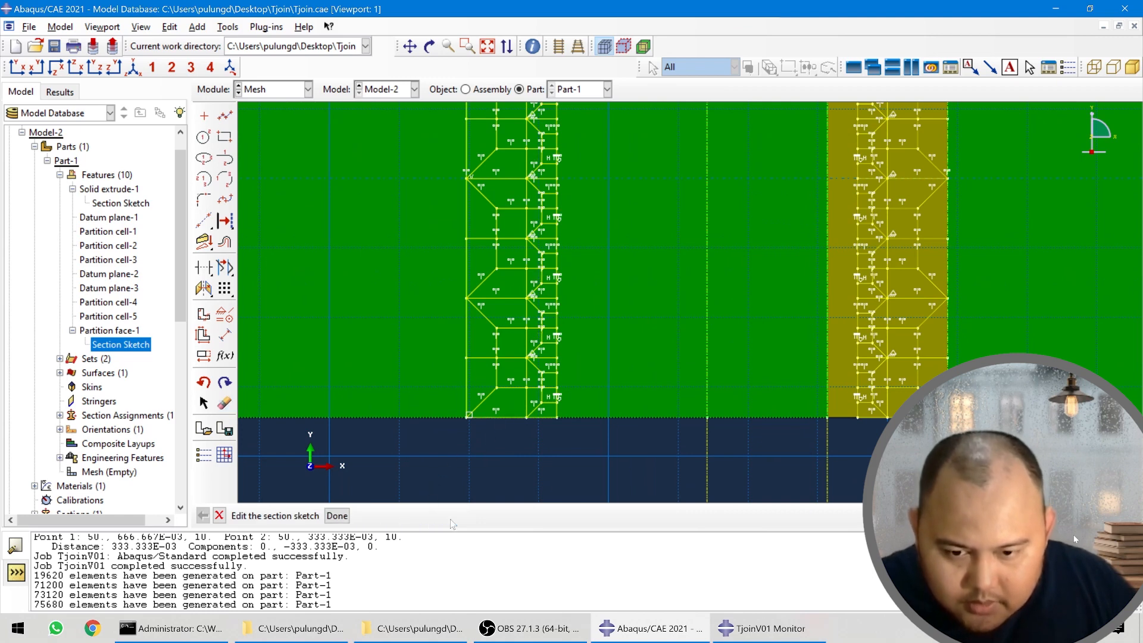
- Finish the section sketch and regenerate the features of Part-1 with the edited partition
{"action": "left_click", "coordinate": [337, 516]}
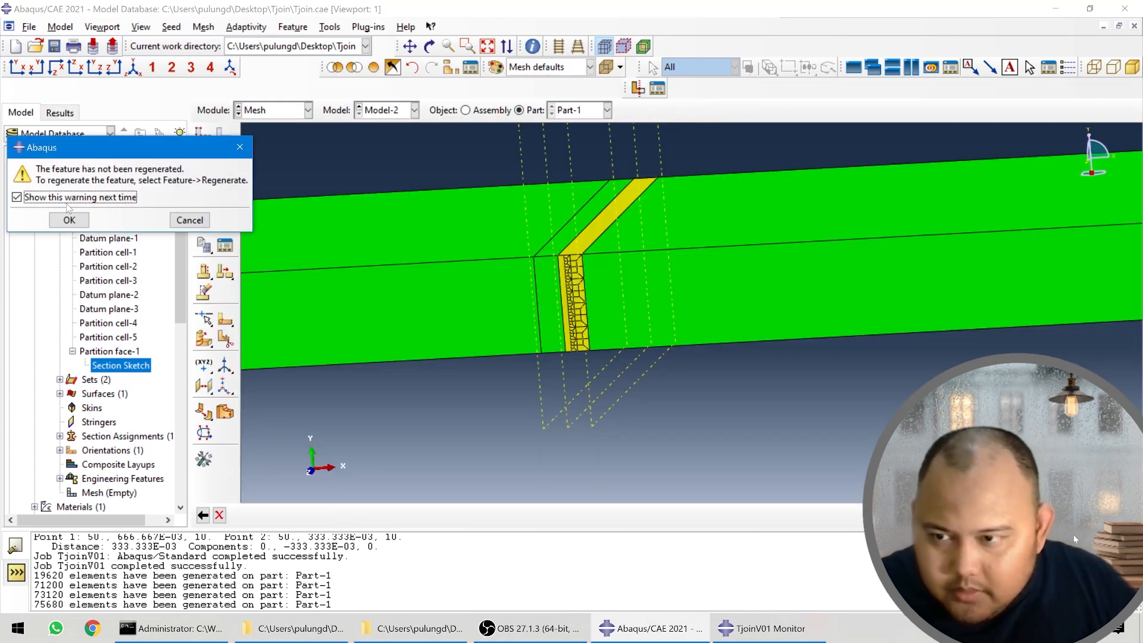
{"action": "left_click", "coordinate": [69, 220]}
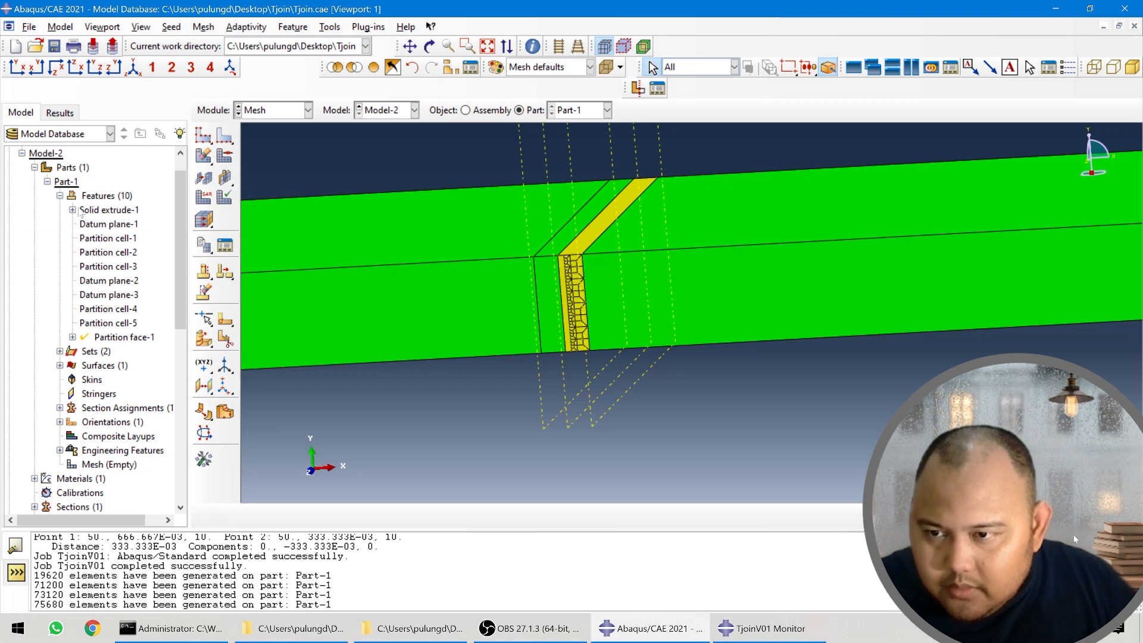
{"action": "right_click", "coordinate": [99, 200]}
{"action": "left_click", "coordinate": [122, 221]}
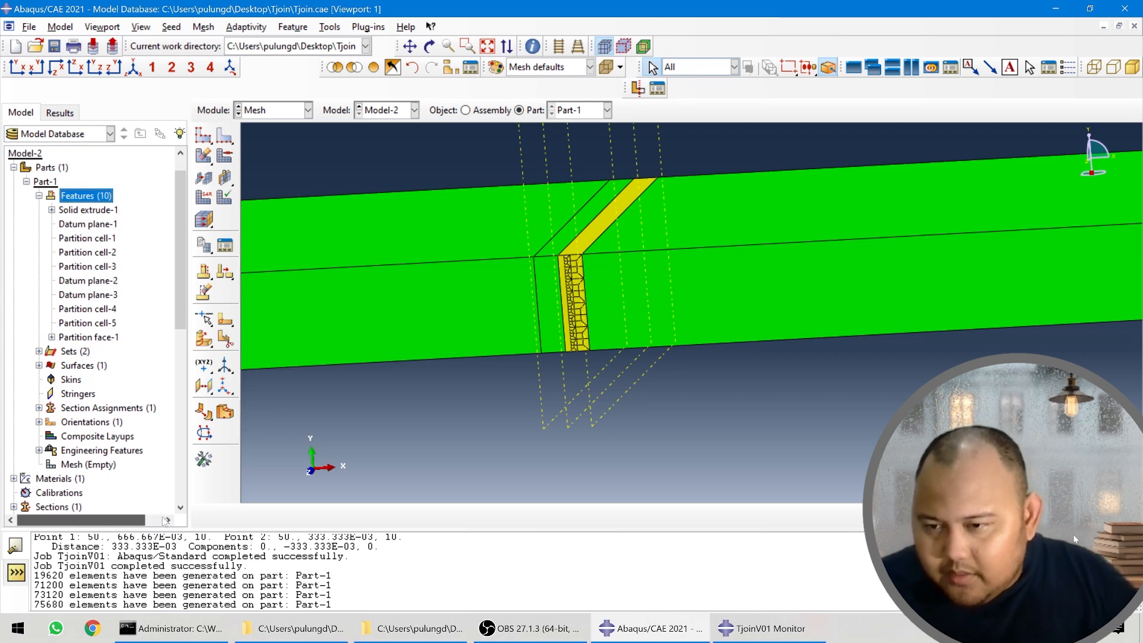
{"action": "left_click", "coordinate": [75, 337]}
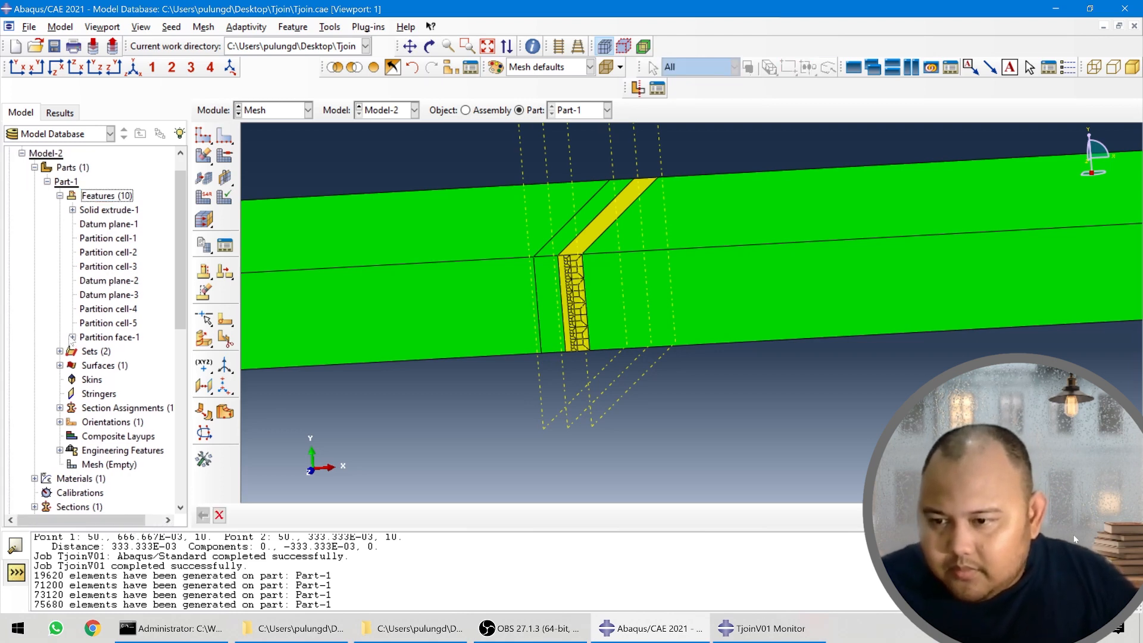
{"action": "left_click", "coordinate": [72, 337]}
{"action": "right_click", "coordinate": [110, 338]}
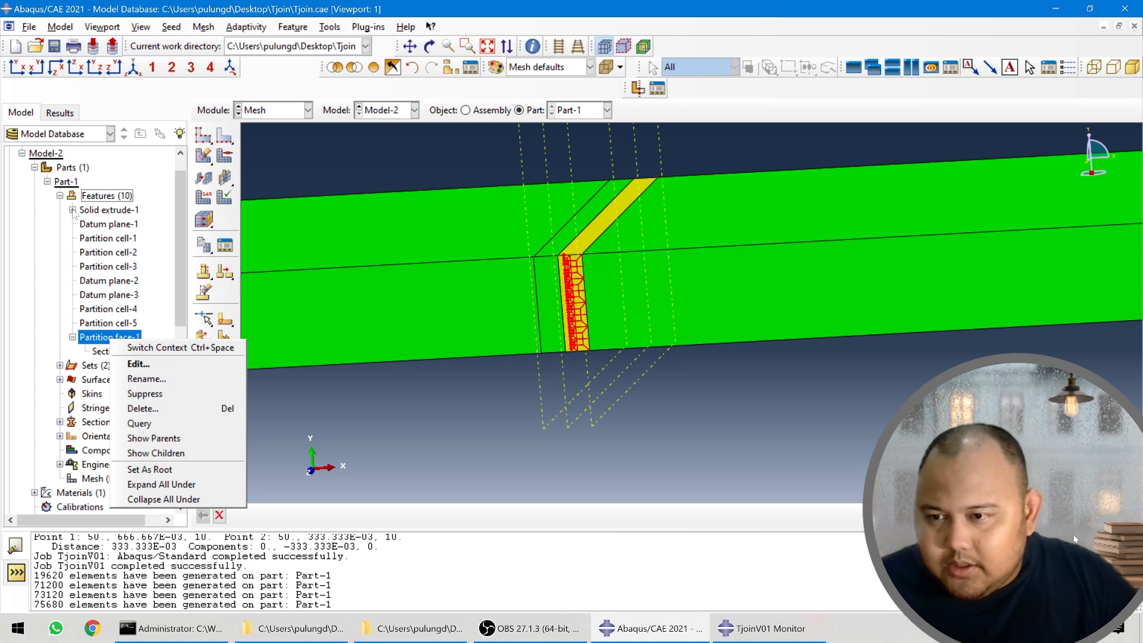
{"action": "left_click", "coordinate": [348, 409]}
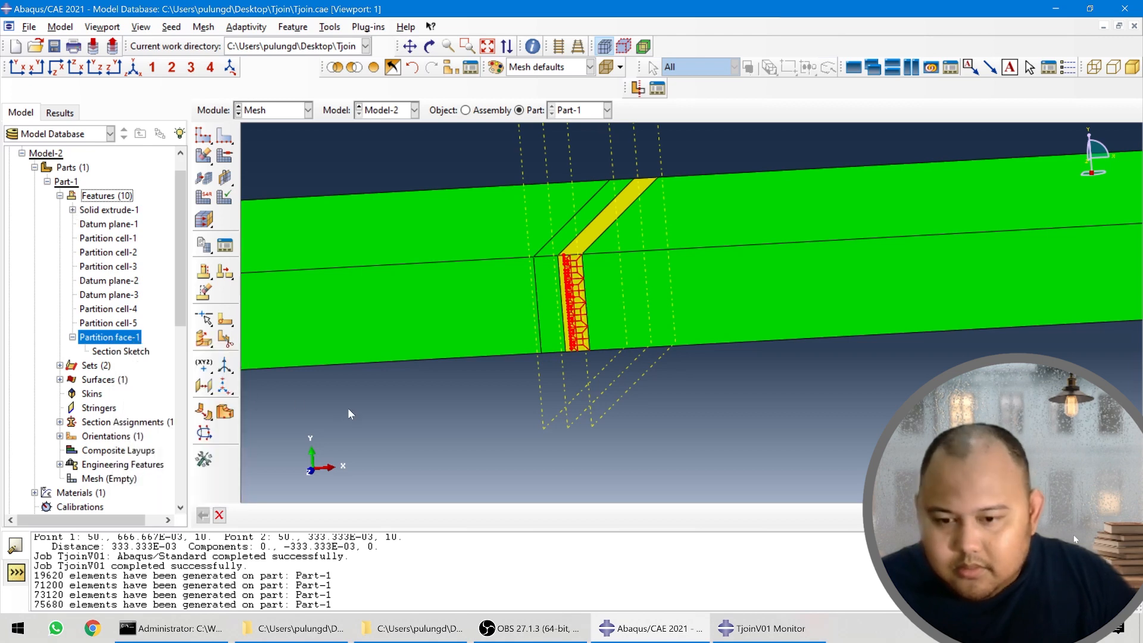
{"action": "left_click", "coordinate": [73, 210]}
{"action": "right_click", "coordinate": [89, 210]}
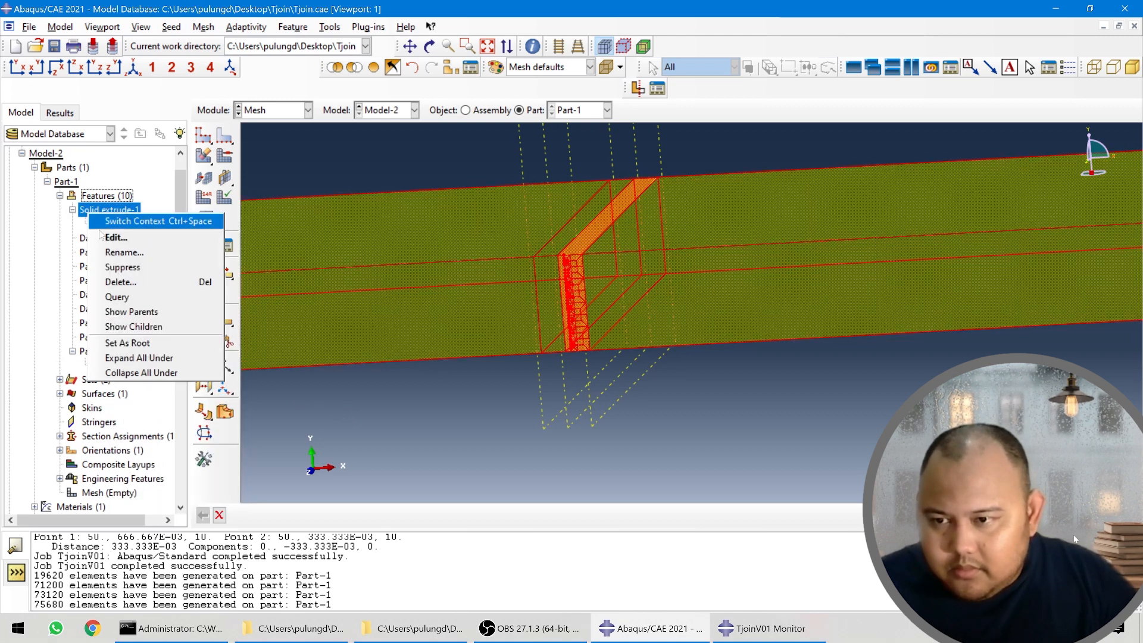
{"action": "left_click", "coordinate": [331, 431]}
{"action": "left_click", "coordinate": [220, 518]}
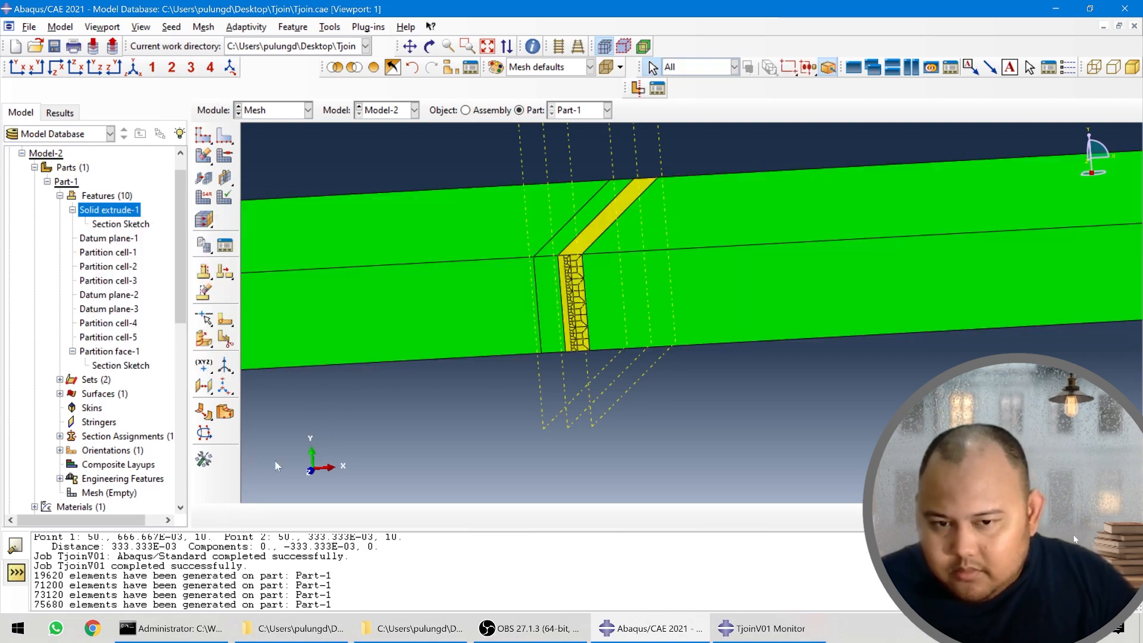
- Regenerate the features of Part-1 once more and save the model database
{"action": "left_click", "coordinate": [107, 196]}
{"action": "right_click", "coordinate": [126, 199]}
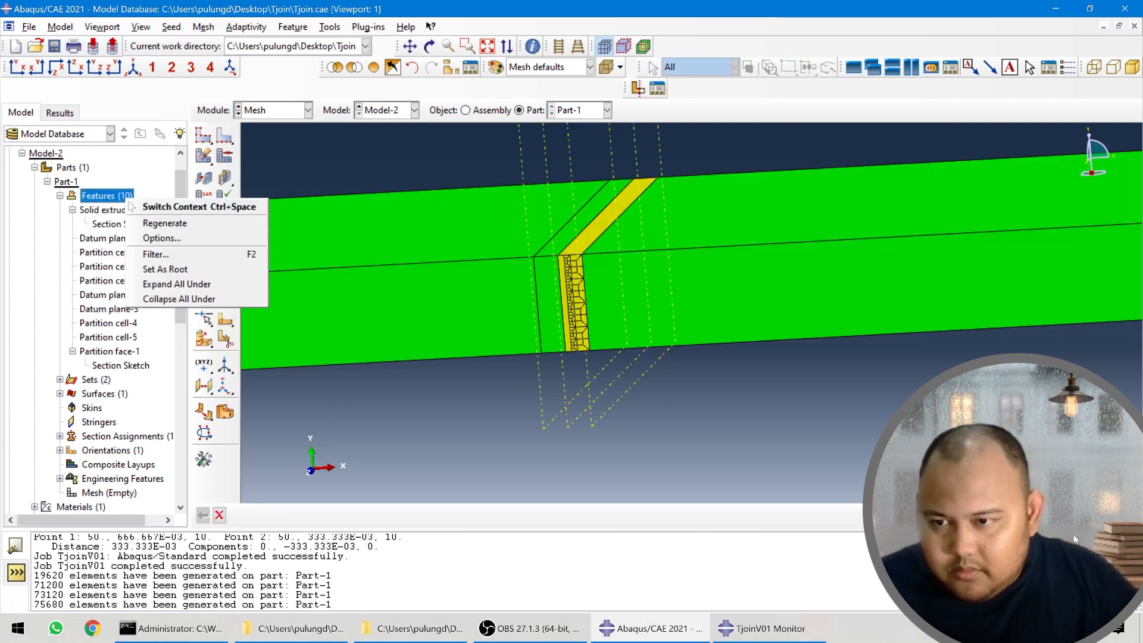
{"action": "left_click", "coordinate": [147, 224]}
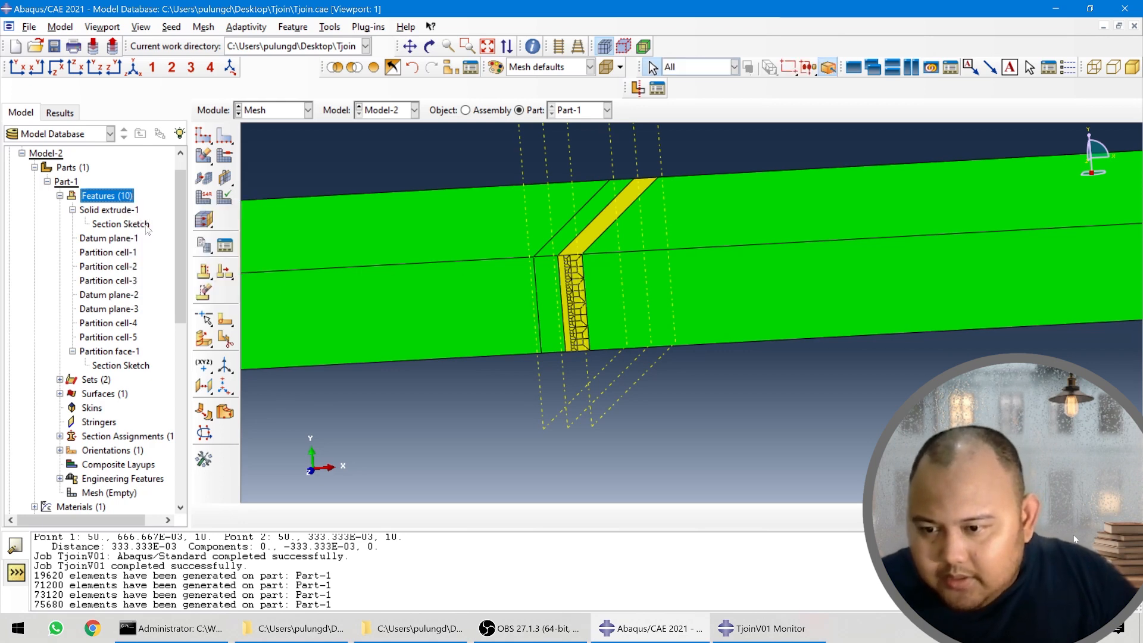
{"action": "key", "text": "ctrl+s"}
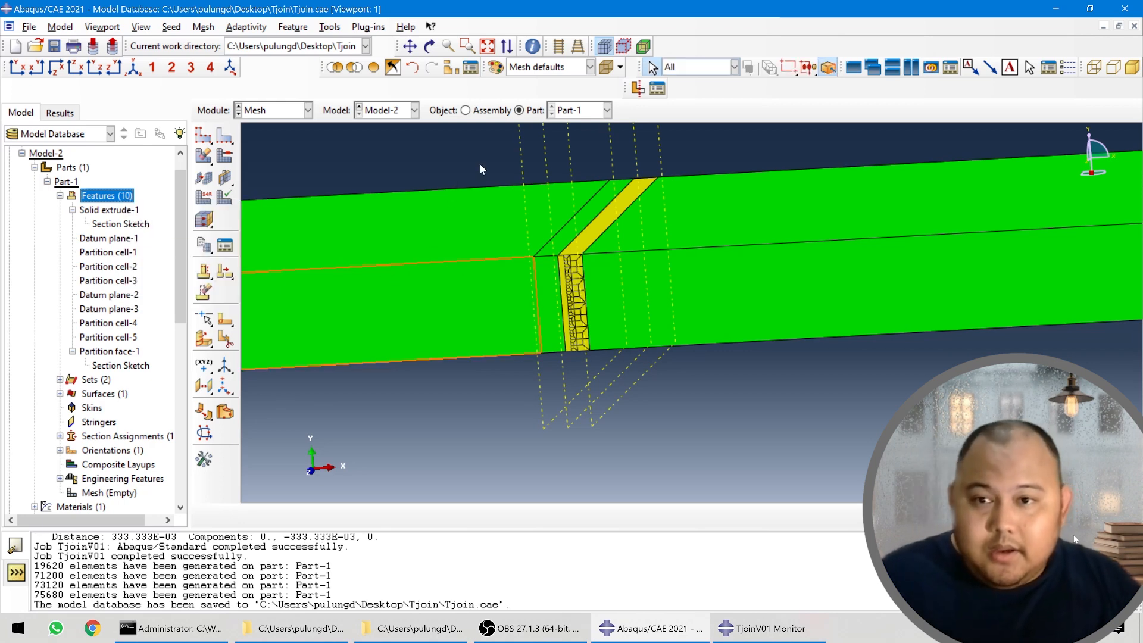
{"action": "scroll", "coordinate": [535, 323], "scroll_direction": "down", "scroll_amount": 2}
{"action": "scroll", "coordinate": [582, 340], "scroll_direction": "up", "scroll_amount": 7}
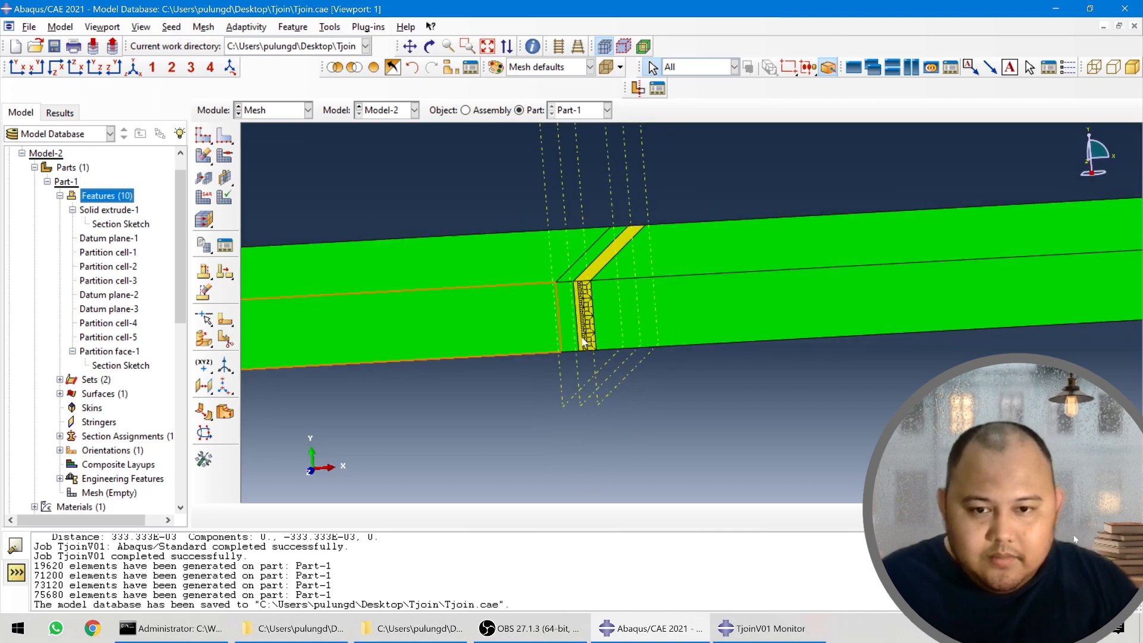
{"action": "left_click_drag", "start_coordinate": [584, 347], "coordinate": [572, 305], "text": "ctrl+alt"}
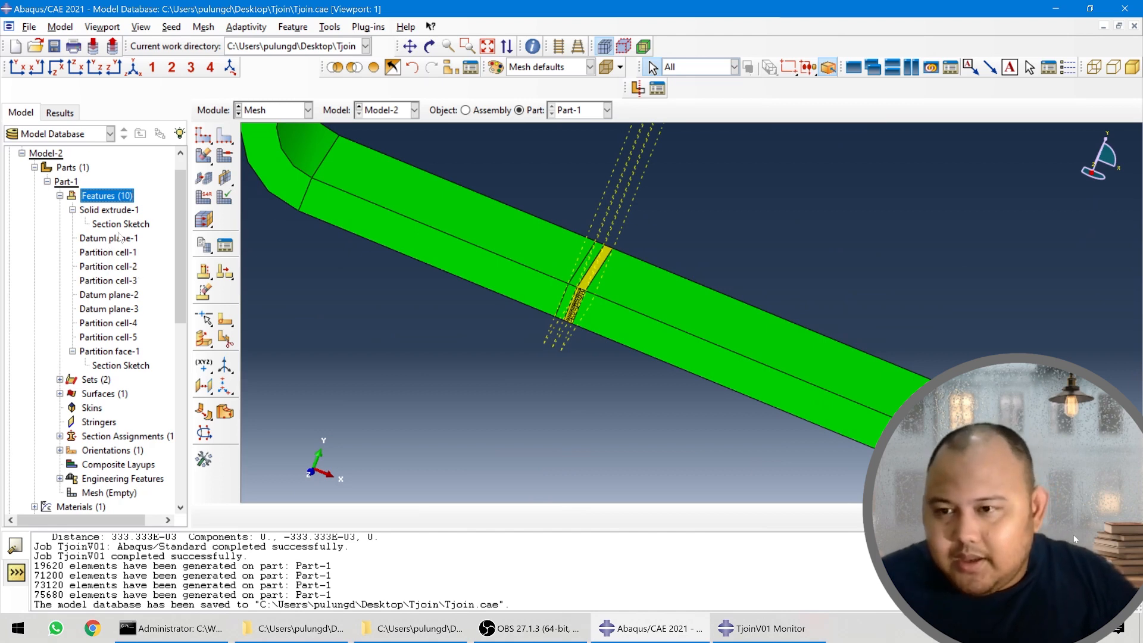
{"action": "left_click", "coordinate": [113, 365]}
{"action": "right_click", "coordinate": [113, 364]}
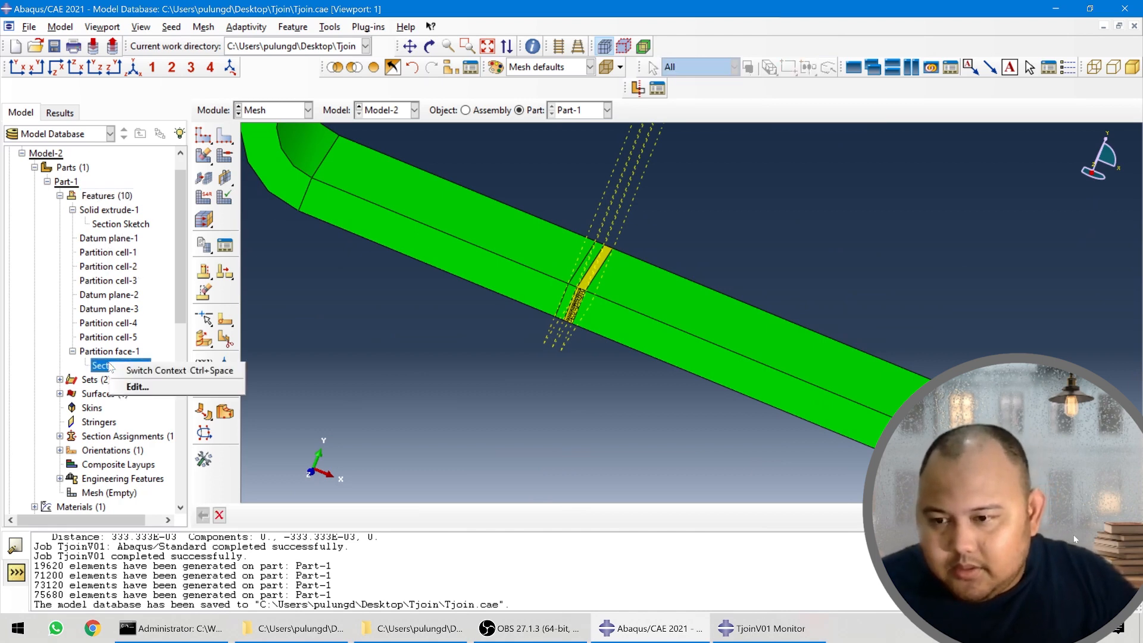
{"action": "left_click", "coordinate": [423, 442]}
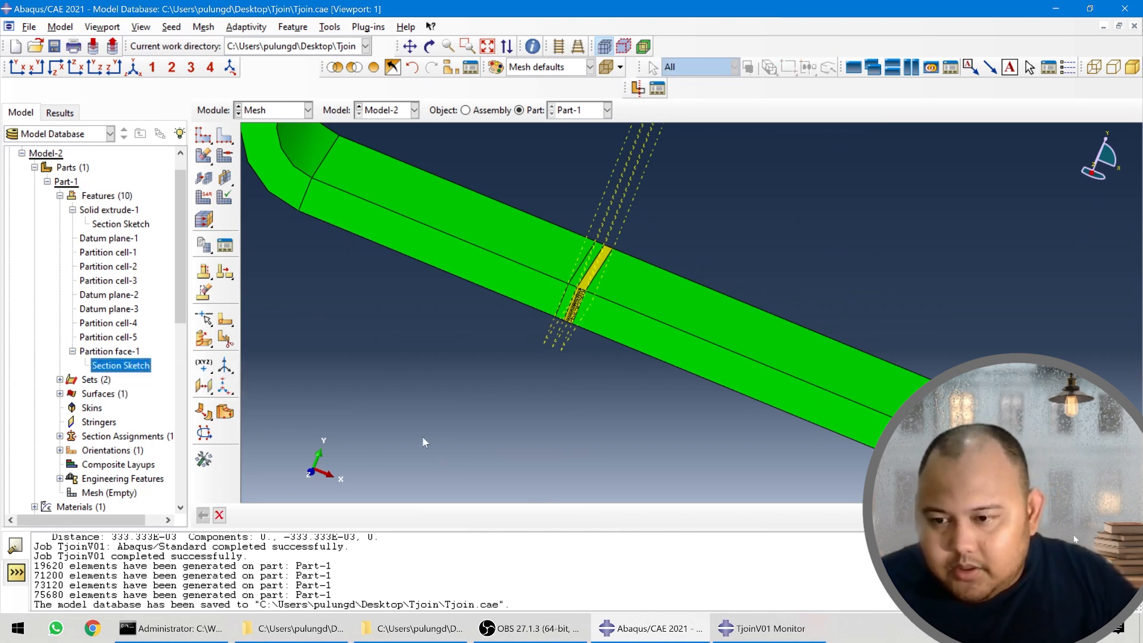
{"action": "left_click", "coordinate": [113, 352]}
{"action": "right_click", "coordinate": [112, 352]}
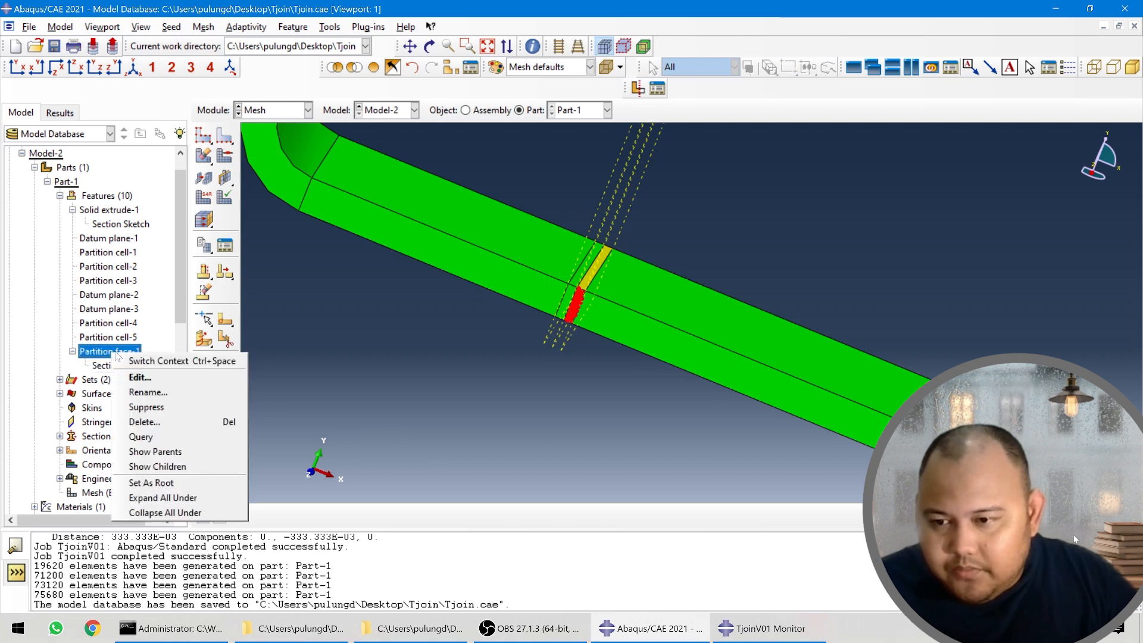
{"action": "left_click", "coordinate": [138, 377]}
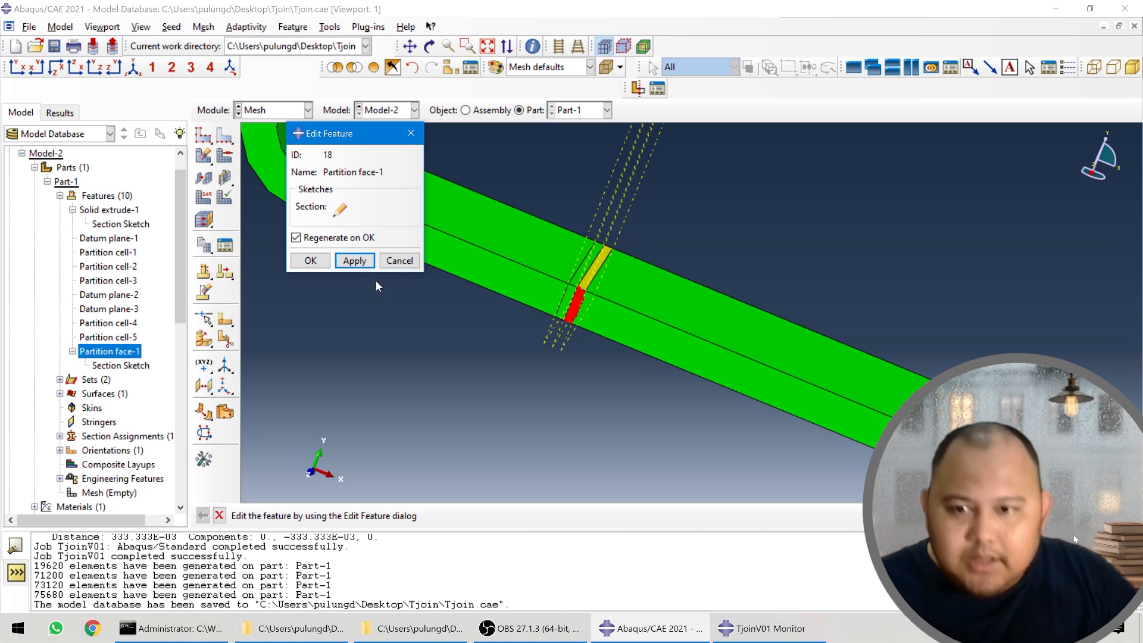
{"action": "left_click", "coordinate": [399, 260]}
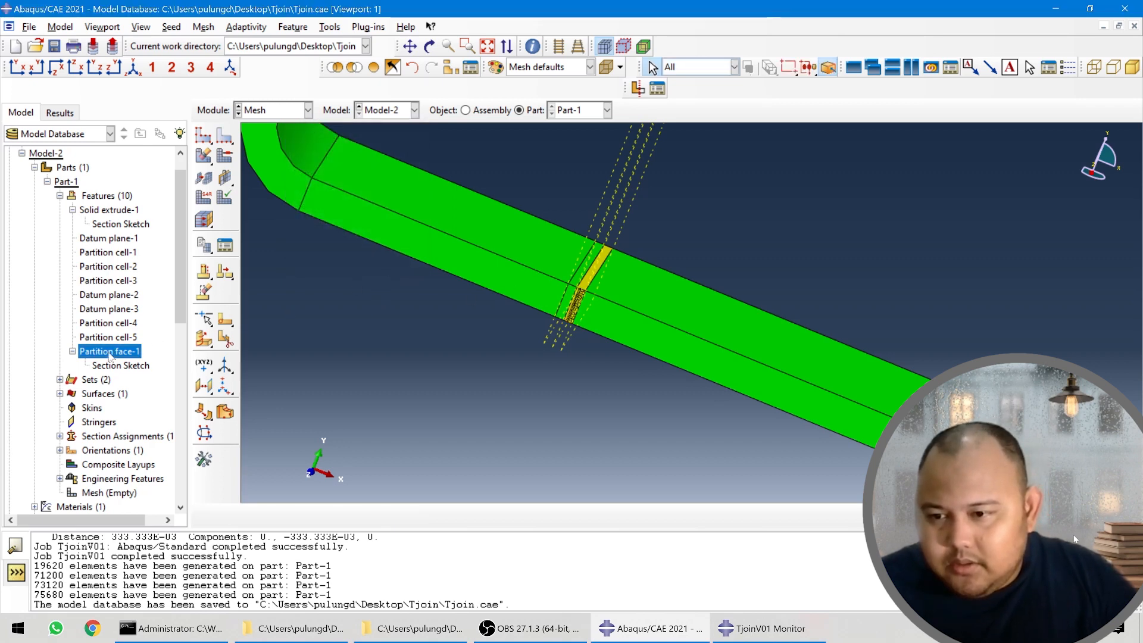
- Open the section sketch of the Partition face-1 feature for editing
{"action": "right_click", "coordinate": [110, 356]}
{"action": "left_click", "coordinate": [138, 375]}
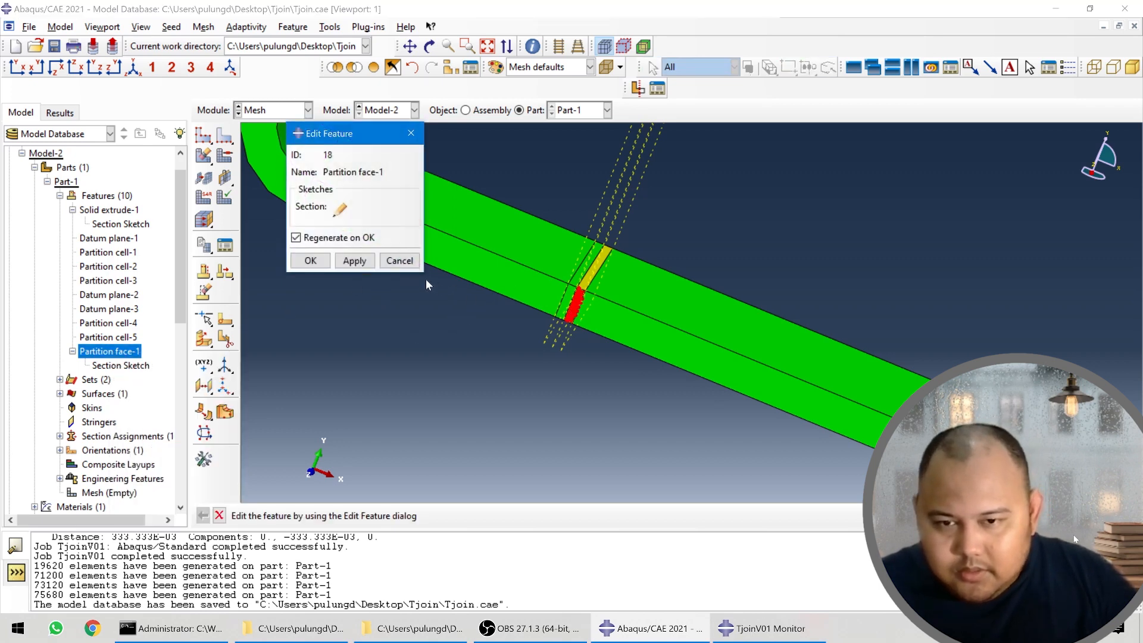
{"action": "scroll", "coordinate": [426, 279], "scroll_direction": "down", "scroll_amount": 1}
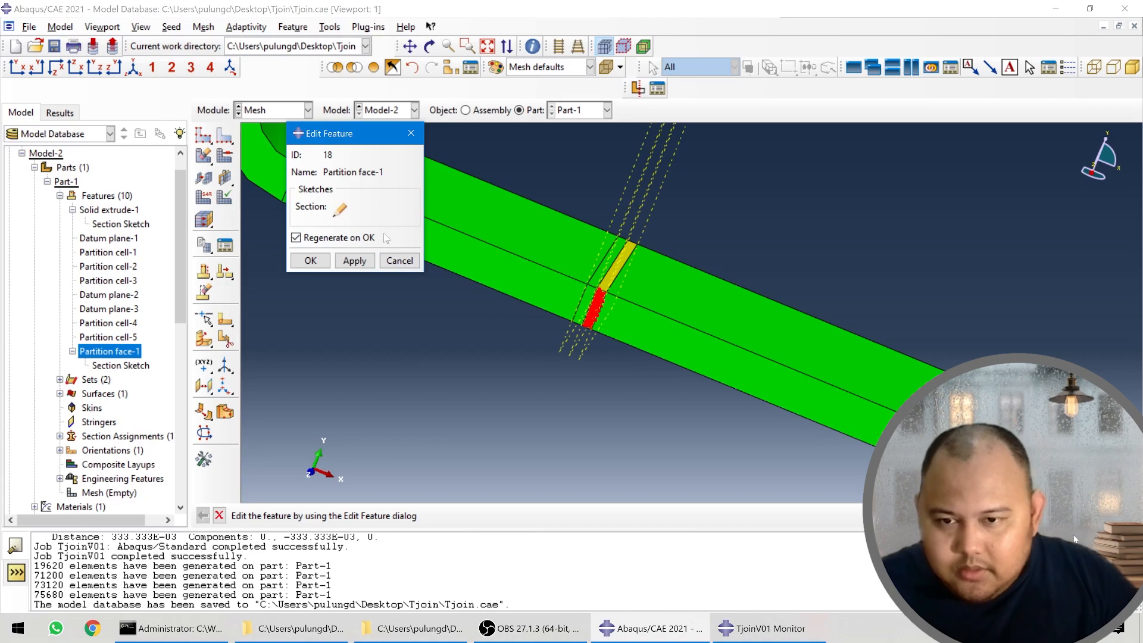
{"action": "left_click", "coordinate": [341, 210]}
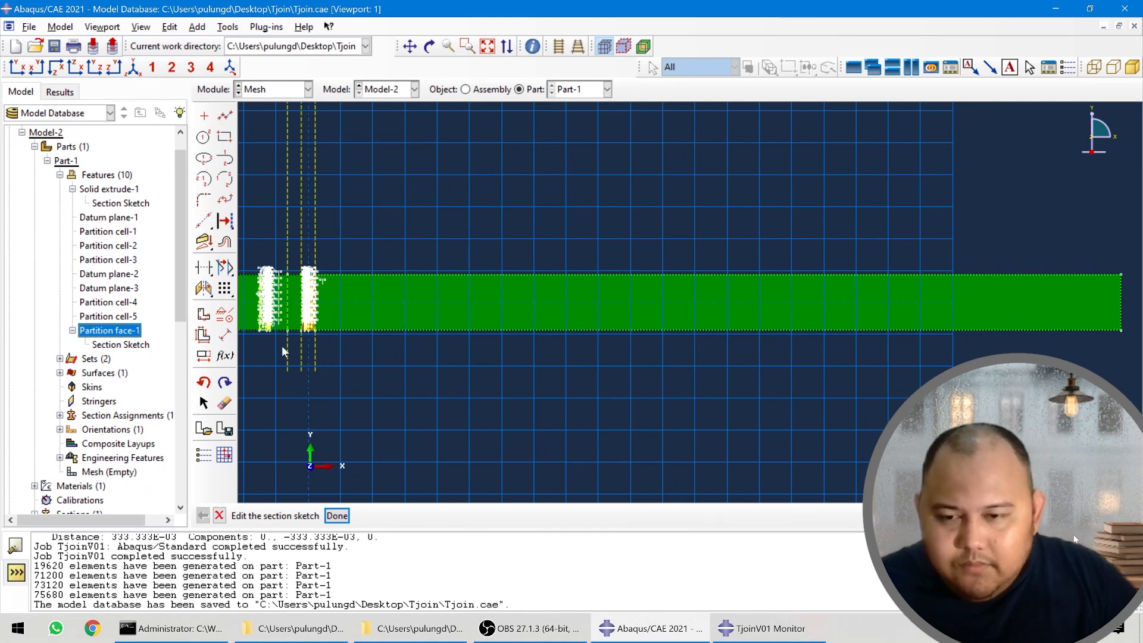
{"action": "scroll", "coordinate": [328, 334], "scroll_direction": "up", "scroll_amount": 5}
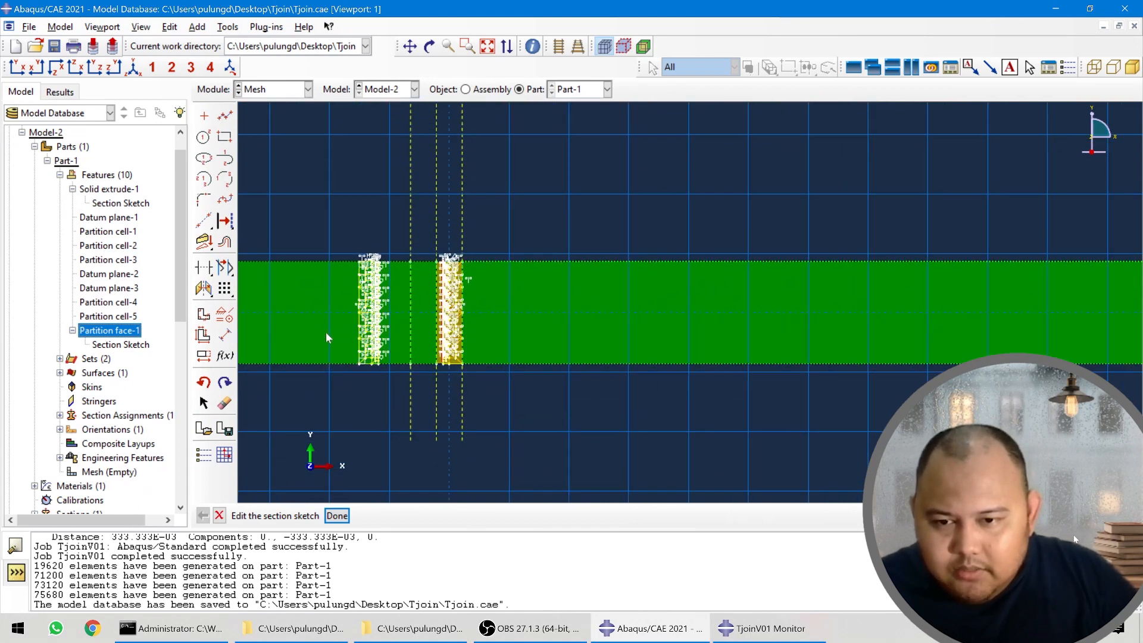
{"action": "left_click", "coordinate": [224, 403]}
{"action": "mouse_move", "coordinate": [339, 185]}
{"action": "left_mouse_down"}
{"action": "mouse_move", "coordinate": [405, 419]}
{"action": "mouse_move", "coordinate": [416, 424]}
{"action": "left_mouse_up"}
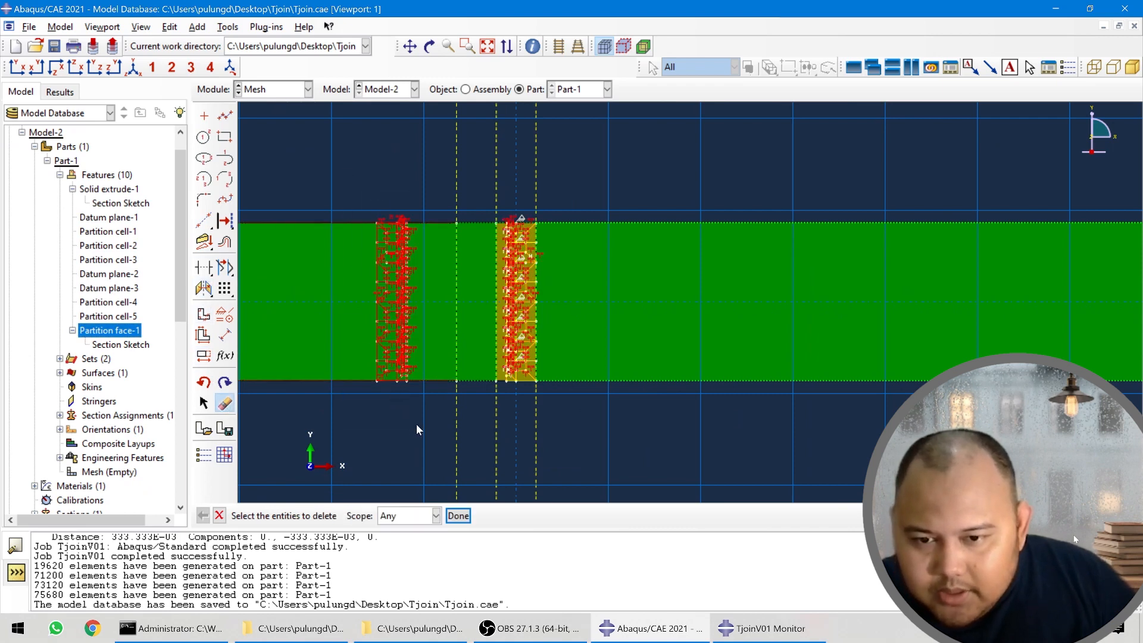
{"action": "left_click", "coordinate": [424, 439]}
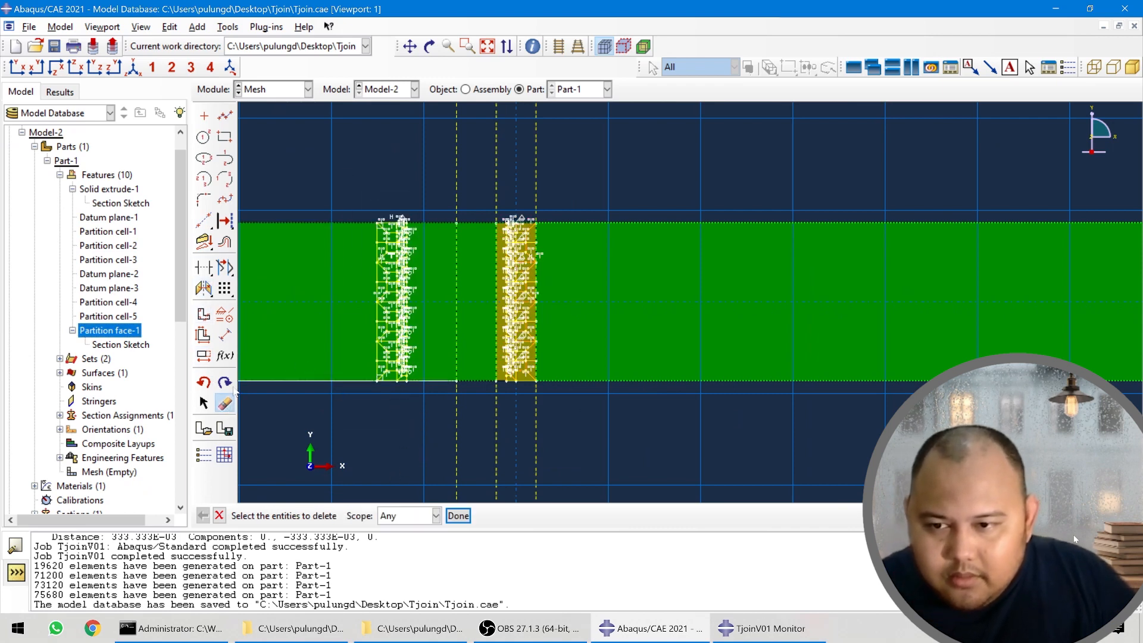
{"action": "left_click_drag", "start_coordinate": [356, 164], "coordinate": [419, 419]}
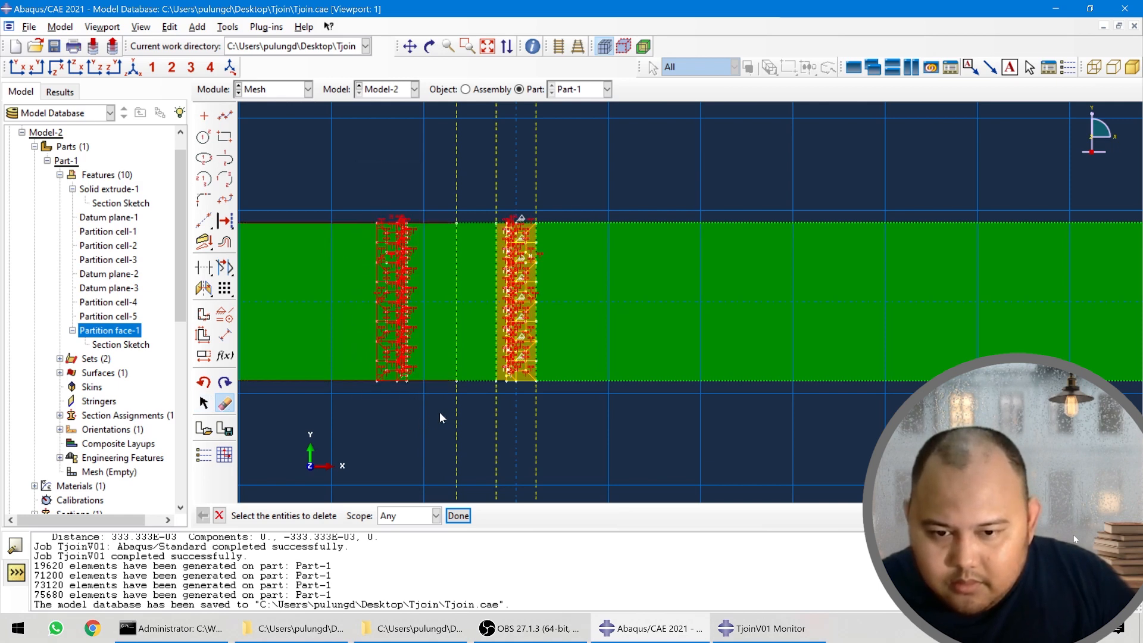
{"action": "left_click", "coordinate": [439, 413]}
{"action": "left_click_drag", "start_coordinate": [335, 275], "coordinate": [416, 350]}
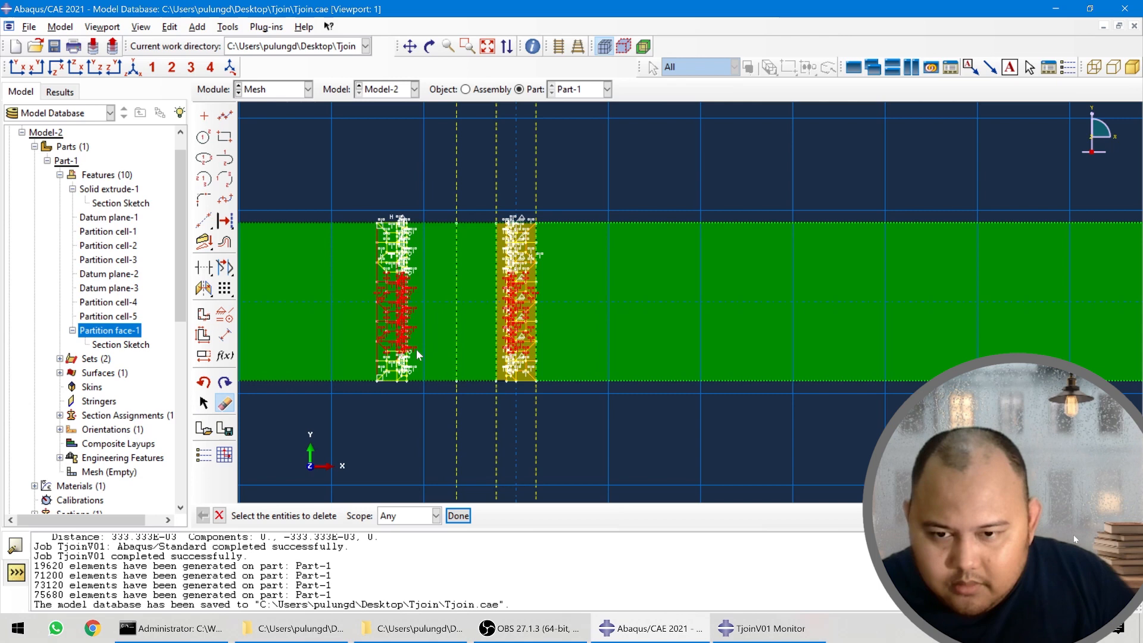
{"action": "left_click", "coordinate": [449, 420]}
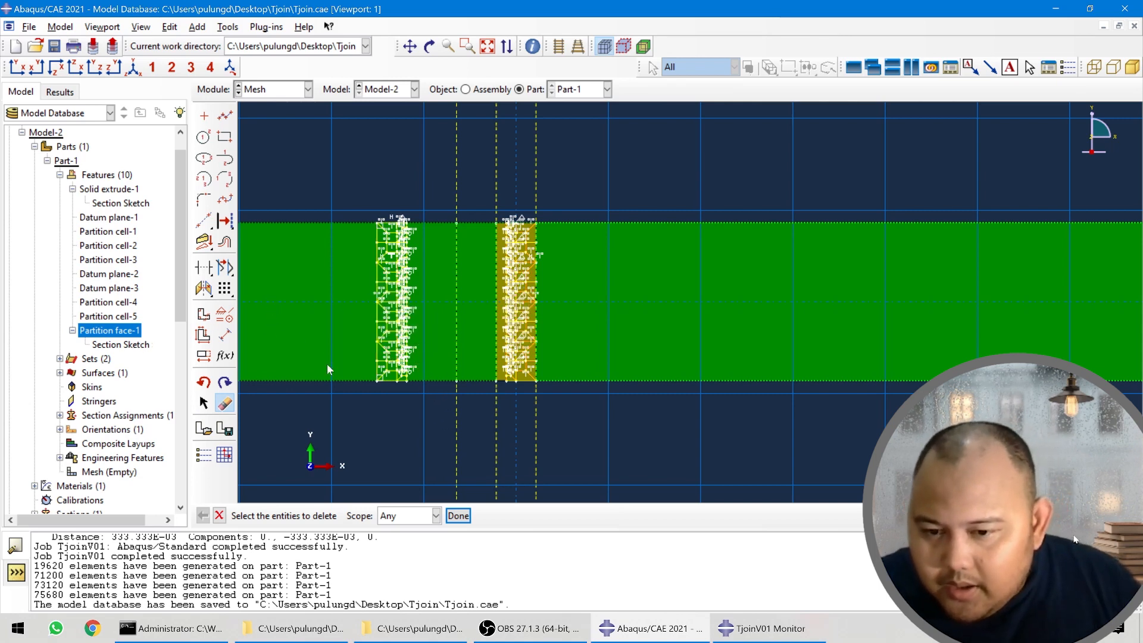
{"action": "left_click", "coordinate": [408, 516]}
{"action": "left_click", "coordinate": [398, 485]}
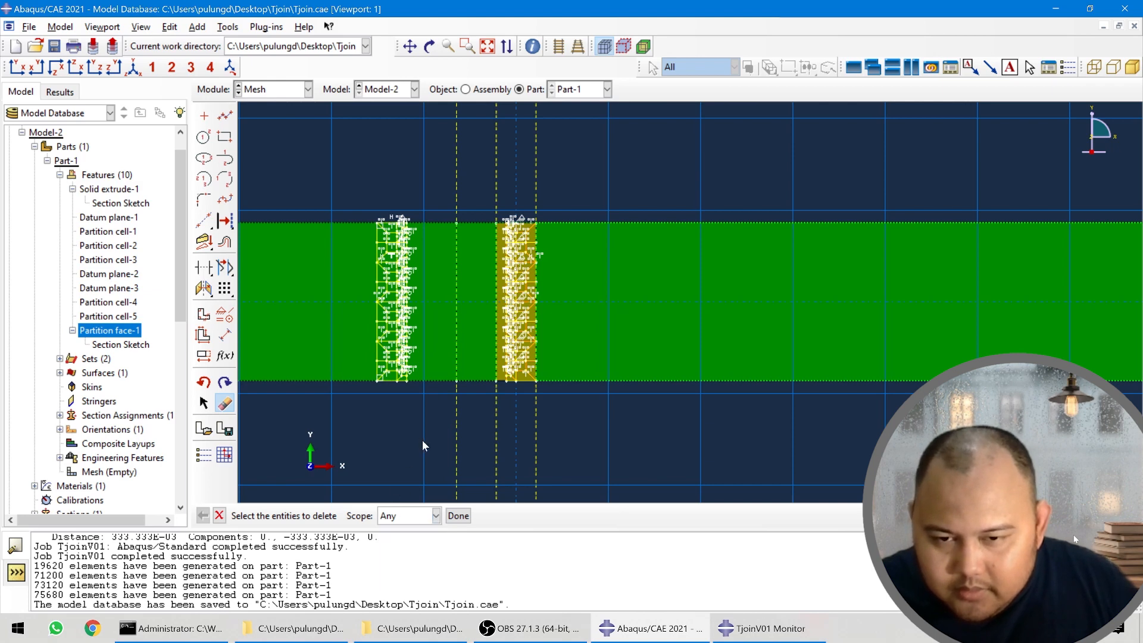
- Save the section sketch under the name Sketch-Transition
{"action": "left_click", "coordinate": [225, 429]}
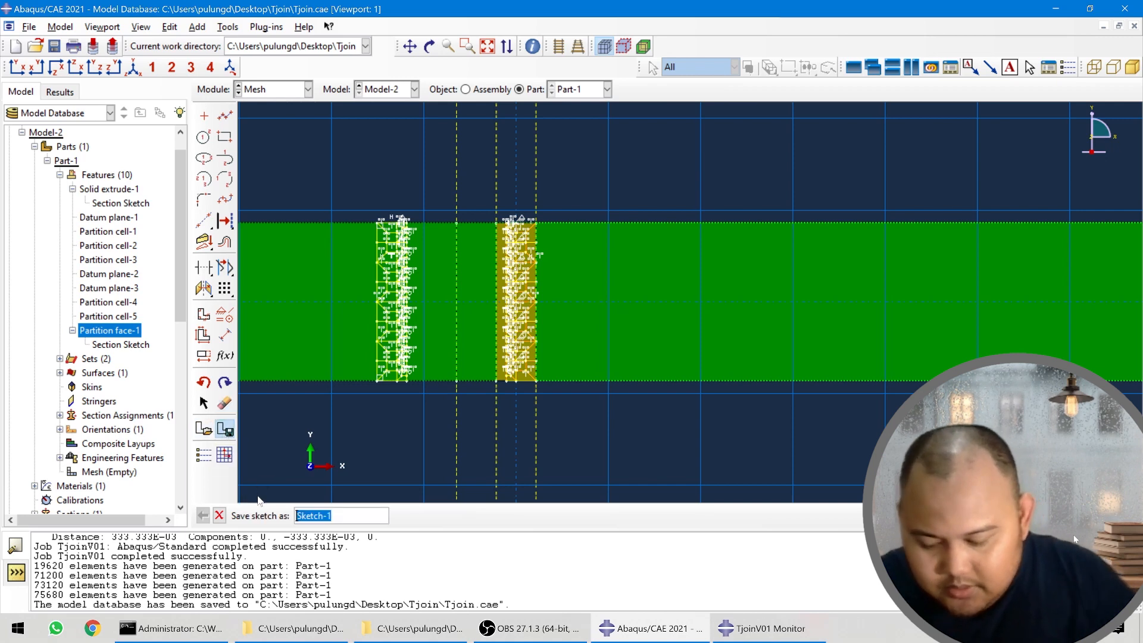
{"action": "left_click", "coordinate": [300, 515]}
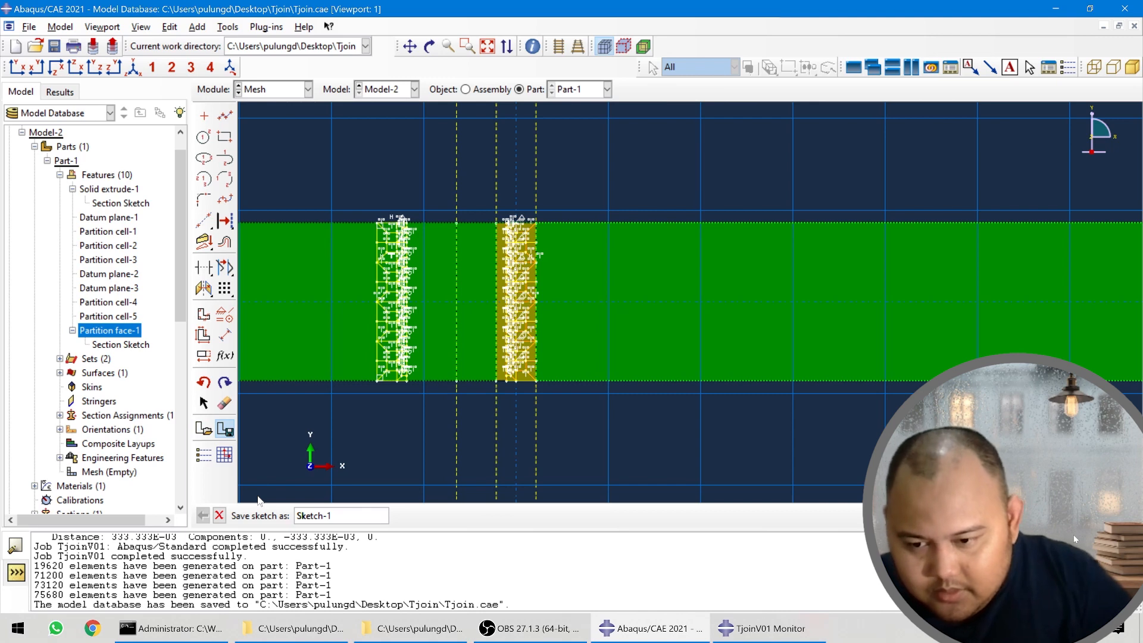
{"action": "key", "text": "BackSpace"}
{"action": "type", "text": "Transition"}
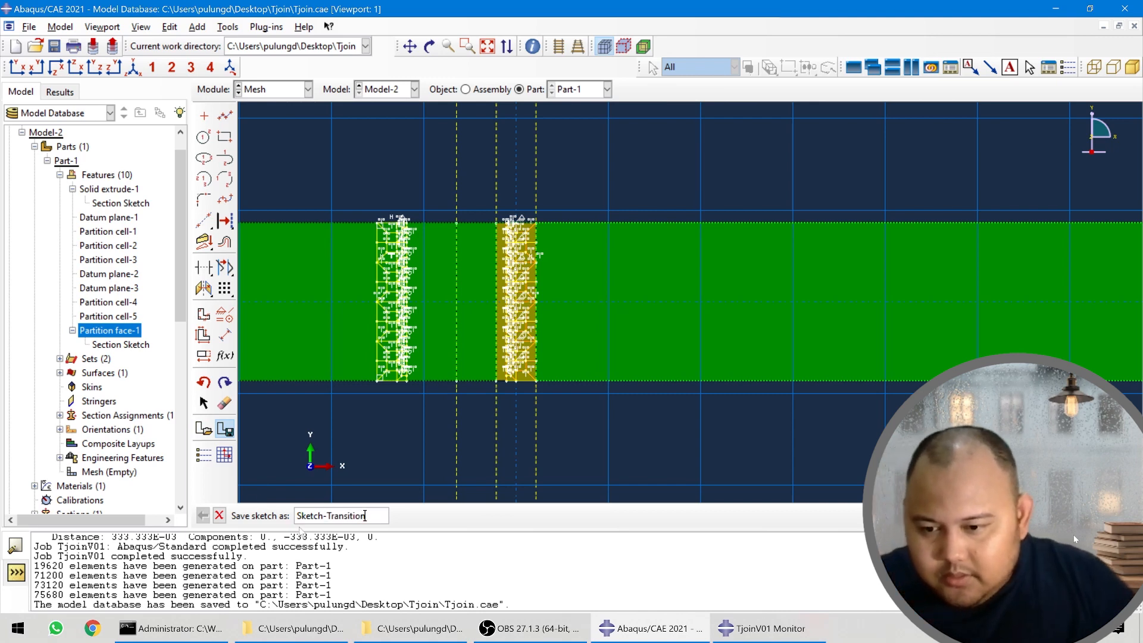
{"action": "key", "text": "Return"}
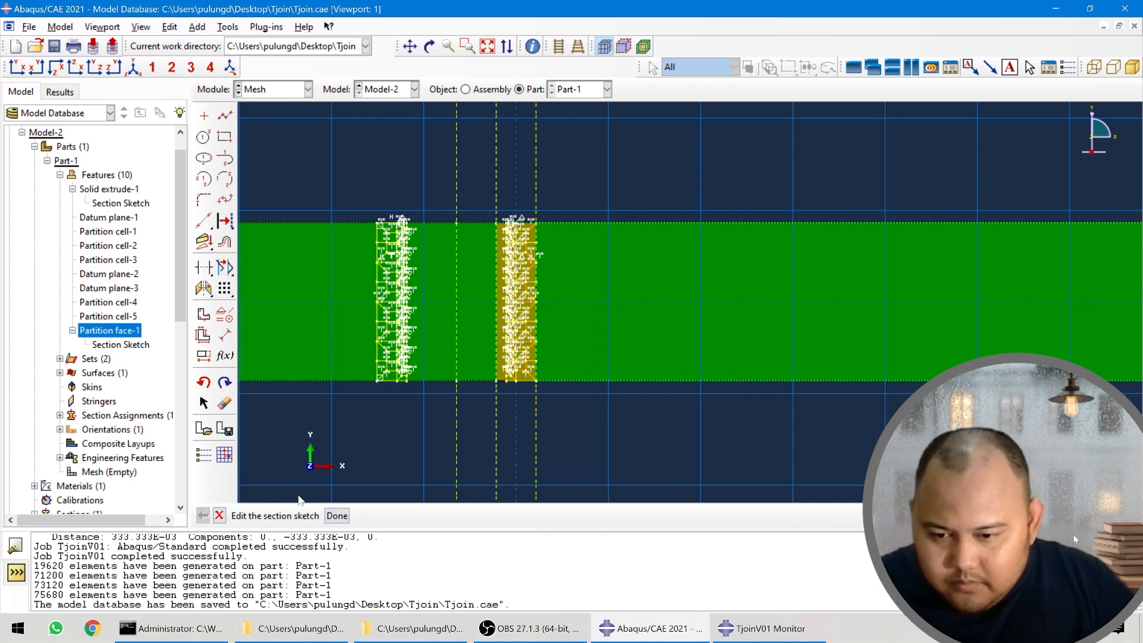
- Save the section sketch again as Sketch-Transition and finish editing Partition face-1
{"action": "left_click", "coordinate": [225, 429]}
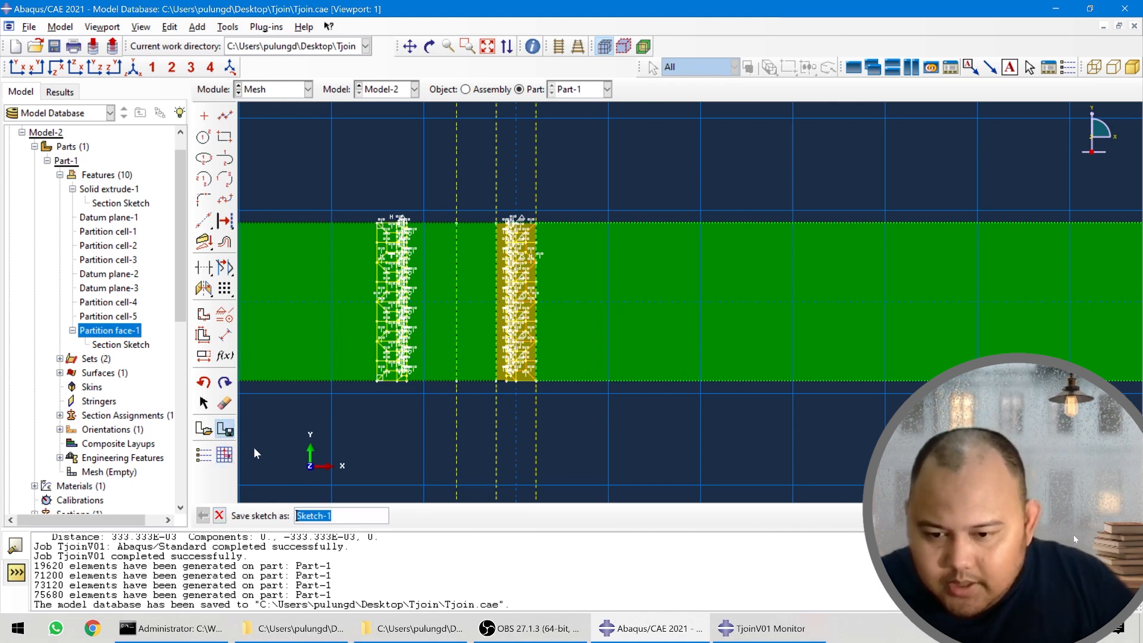
{"action": "key", "text": "Right"}
{"action": "key", "text": "Right"}
{"action": "key", "text": "Right"}
{"action": "key", "text": "Right"}
{"action": "key", "text": "Right"}
{"action": "key", "text": "Right"}
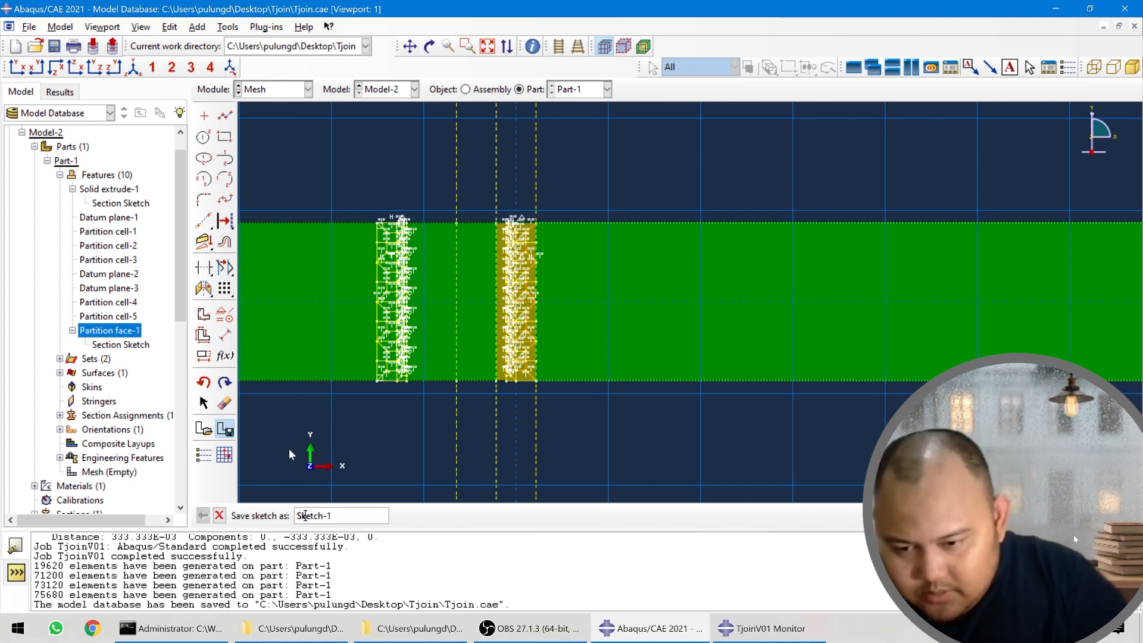
{"action": "key", "text": "Delete"}
{"action": "key", "text": "Delete"}
{"action": "type", "text": "-Tra"}
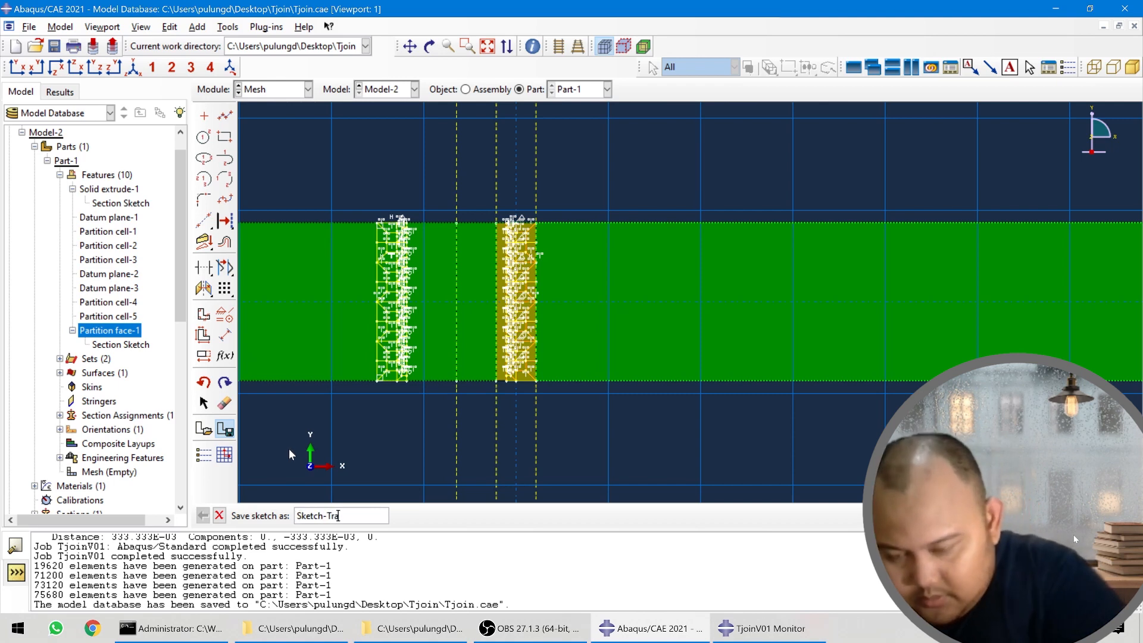
{"action": "type", "text": "nsition"}
{"action": "key", "text": "Return"}
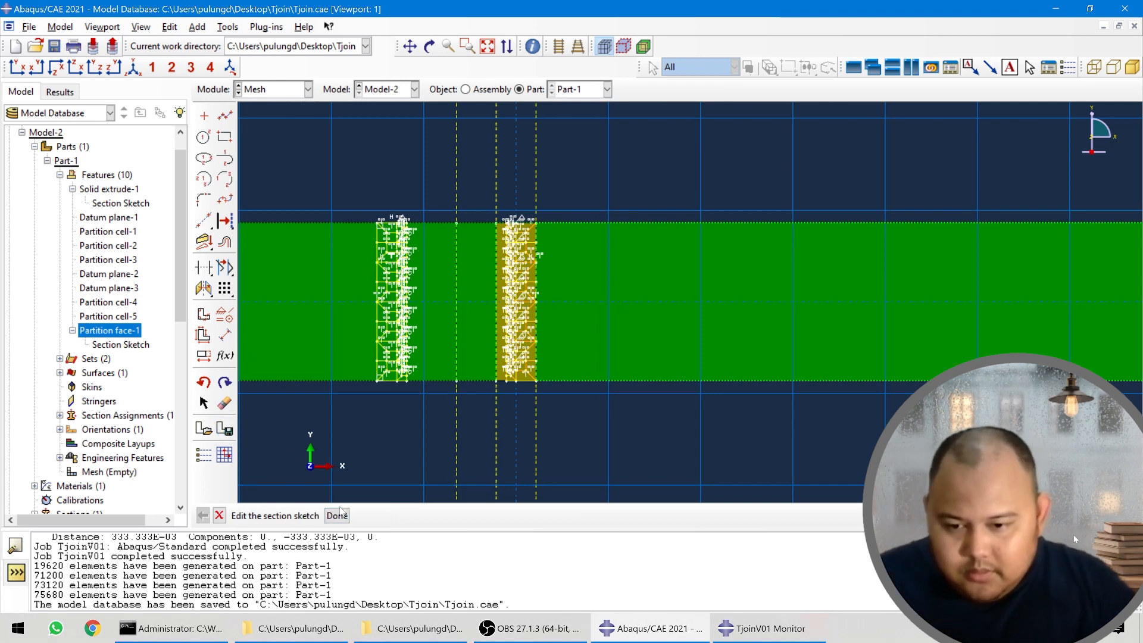
{"action": "left_click", "coordinate": [338, 516]}
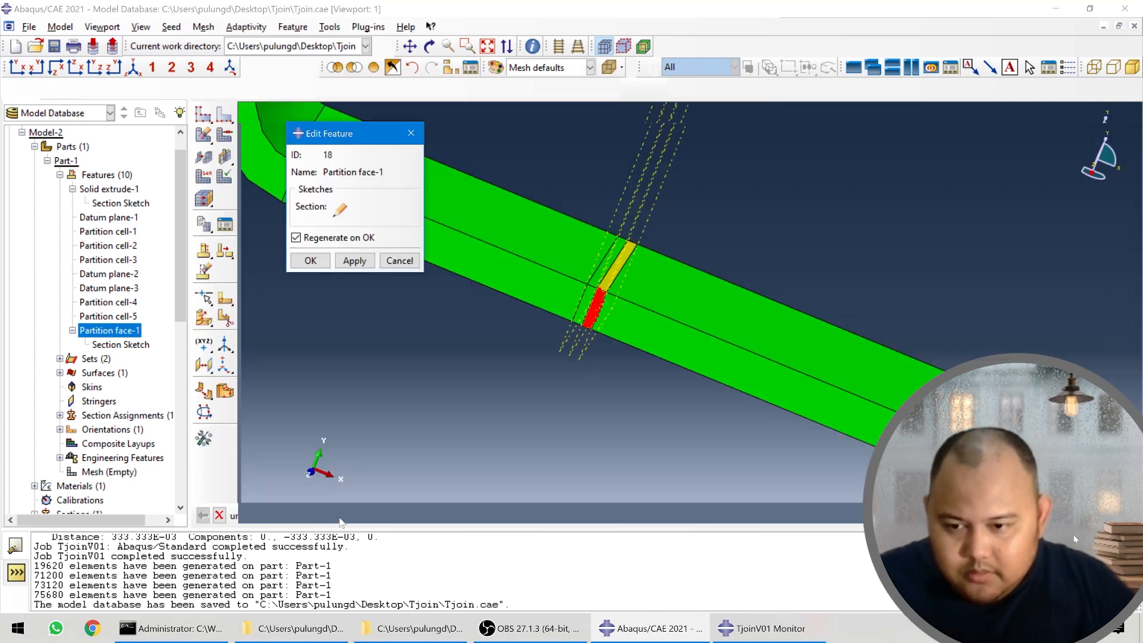
{"action": "left_click", "coordinate": [321, 262]}
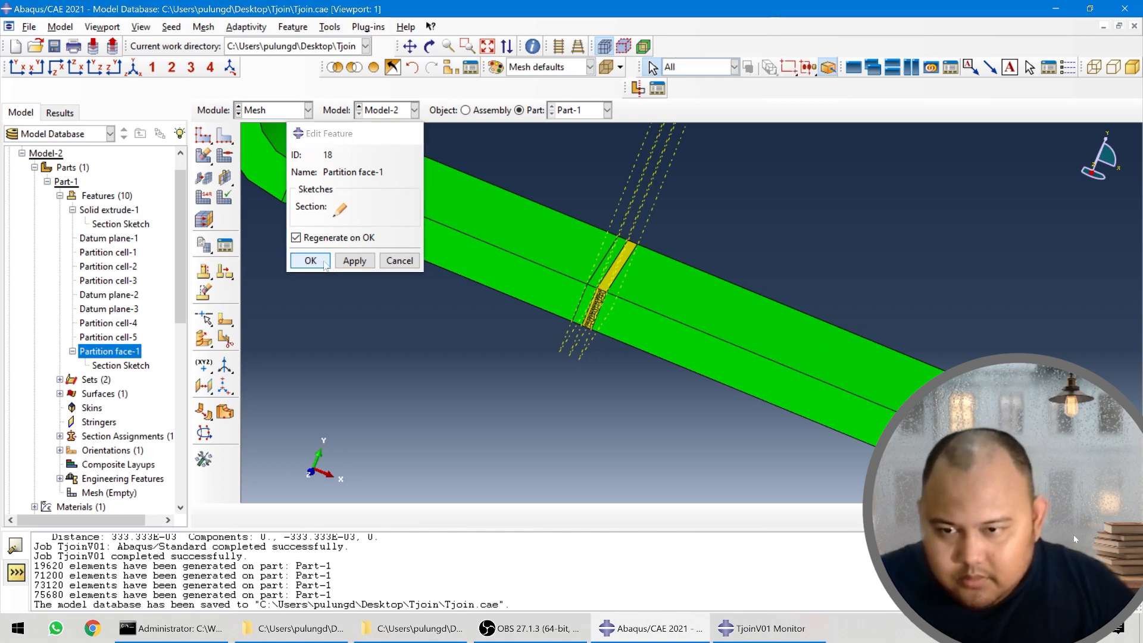
- Start a sketched partition on the long lower face left of the transition strip, using its end edge nearest the strip for orientation
{"action": "left_click", "coordinate": [537, 281]}
{"action": "left_click", "coordinate": [227, 321]}
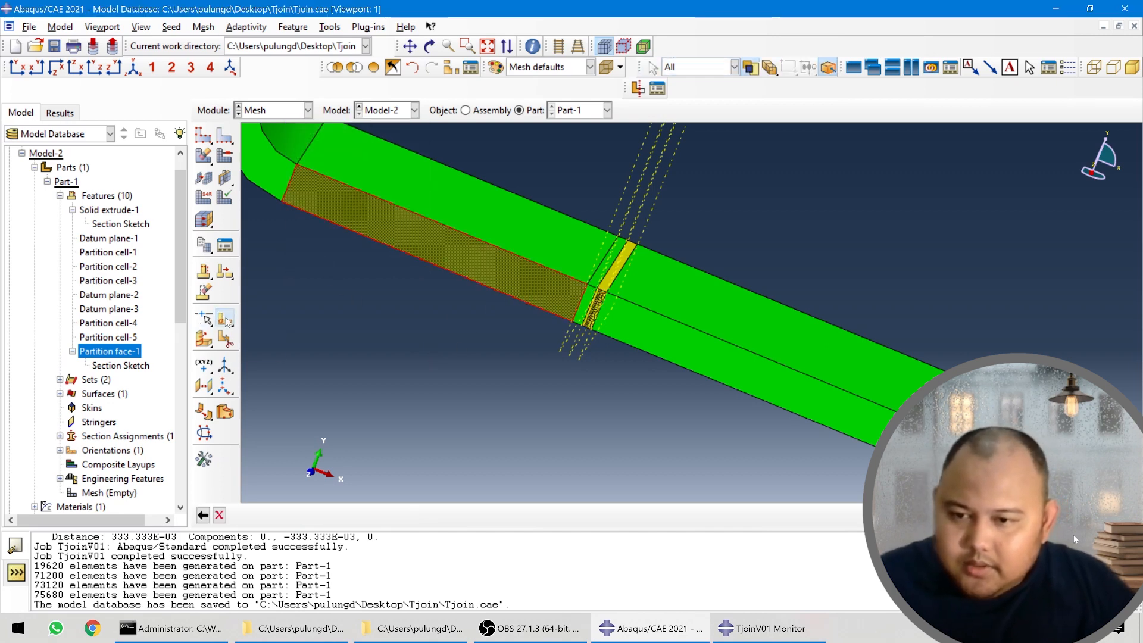
{"action": "left_click", "coordinate": [580, 309]}
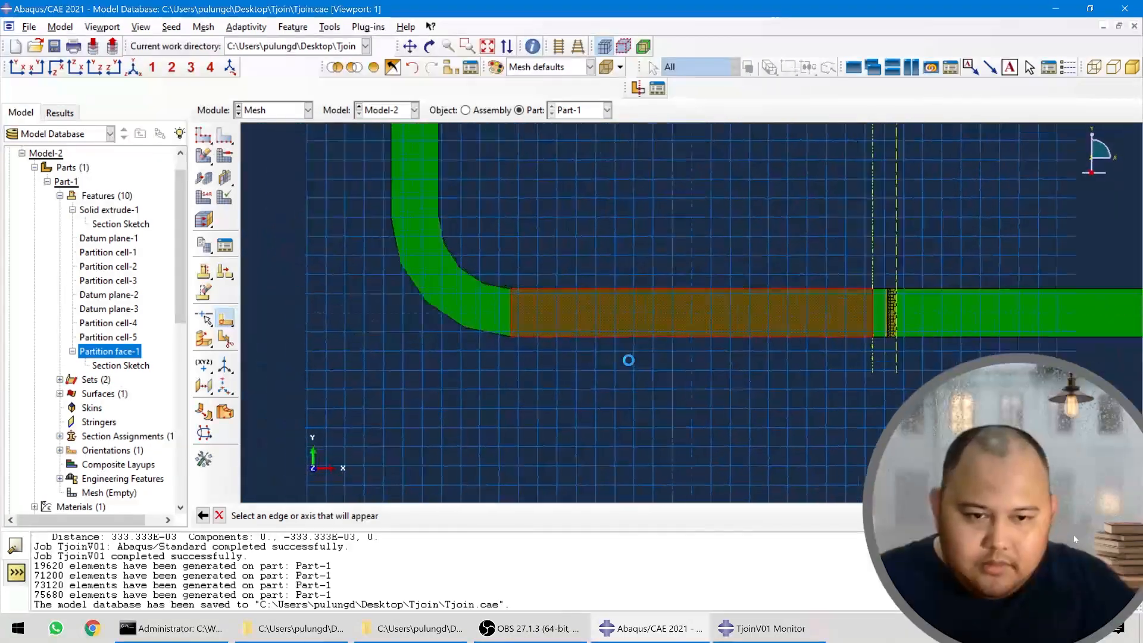
{"action": "scroll", "coordinate": [440, 329], "scroll_direction": "up", "scroll_amount": 3}
{"action": "scroll", "coordinate": [911, 317], "scroll_direction": "down", "scroll_amount": 7}
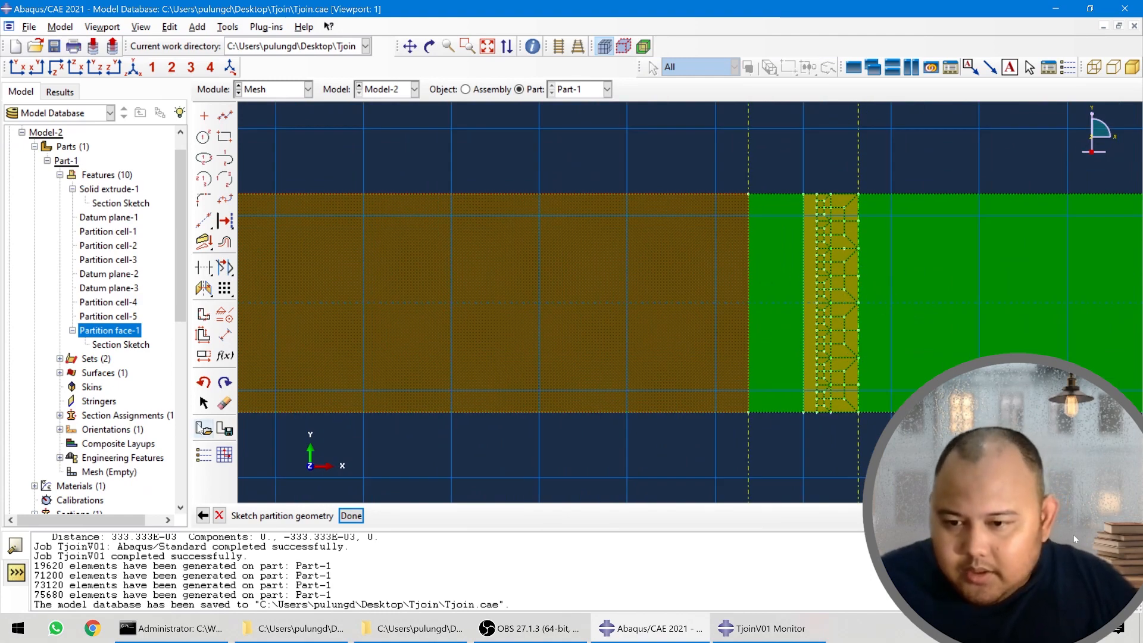
- Add the saved Sketch-Transition to the partition sketch and accept its placement without repositioning
{"action": "left_click", "coordinate": [203, 429]}
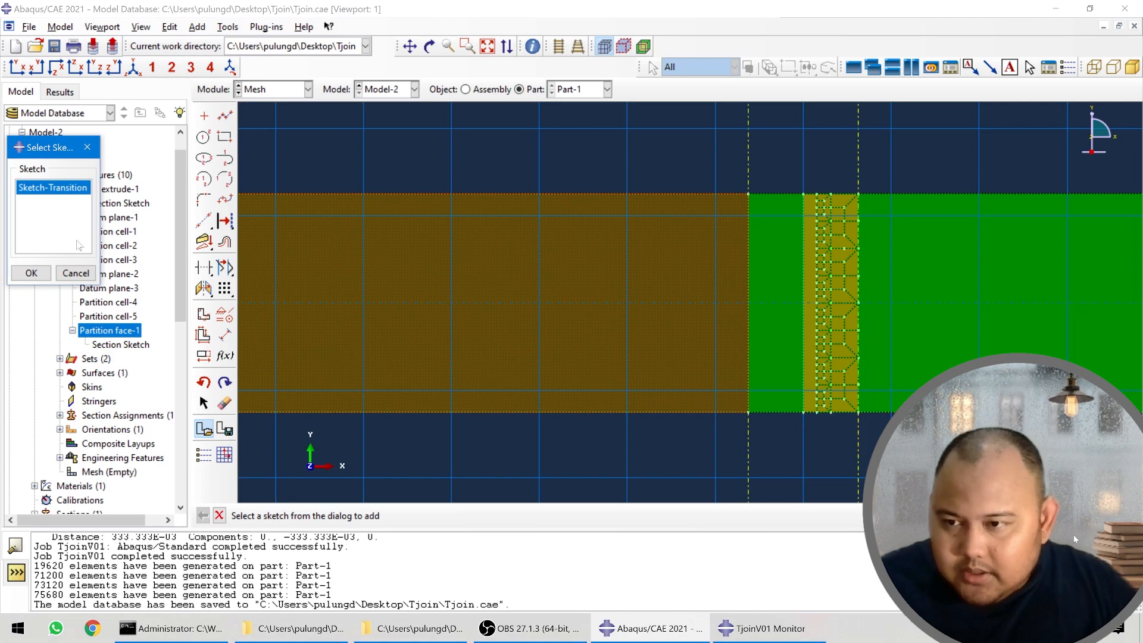
{"action": "left_click", "coordinate": [31, 273]}
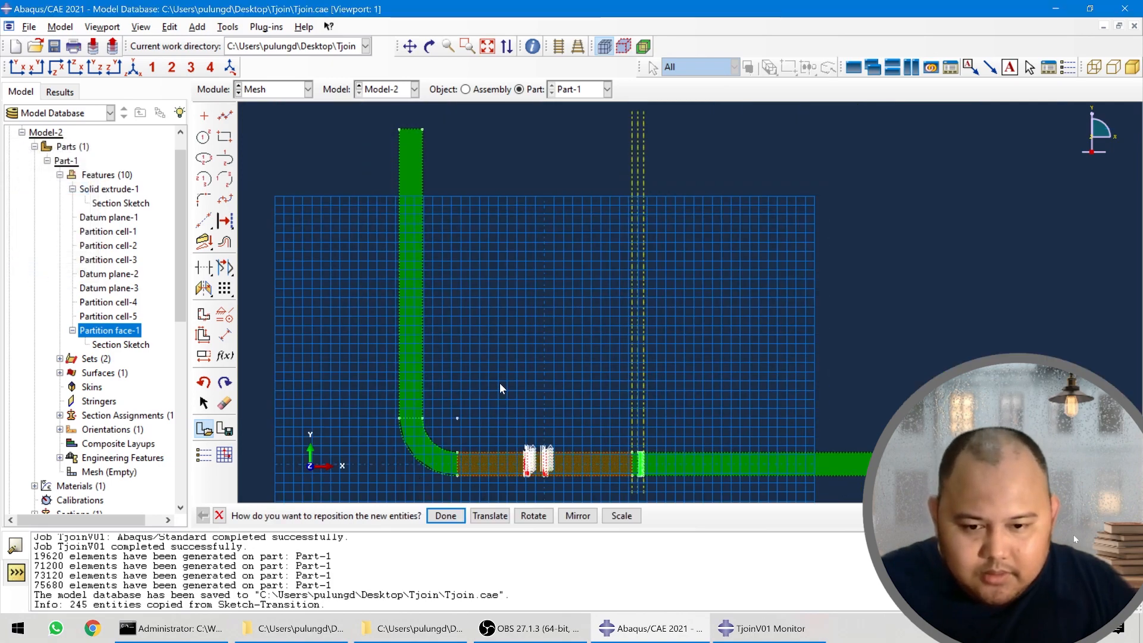
{"action": "scroll", "coordinate": [522, 484], "scroll_direction": "down", "scroll_amount": 4}
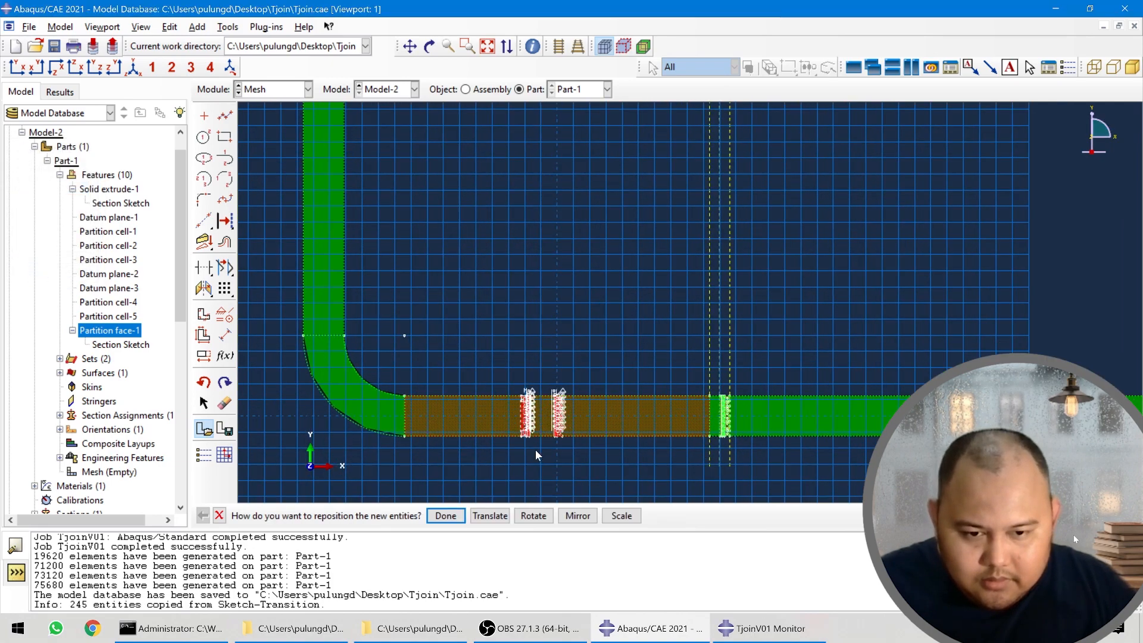
{"action": "scroll", "coordinate": [547, 444], "scroll_direction": "down", "scroll_amount": 3}
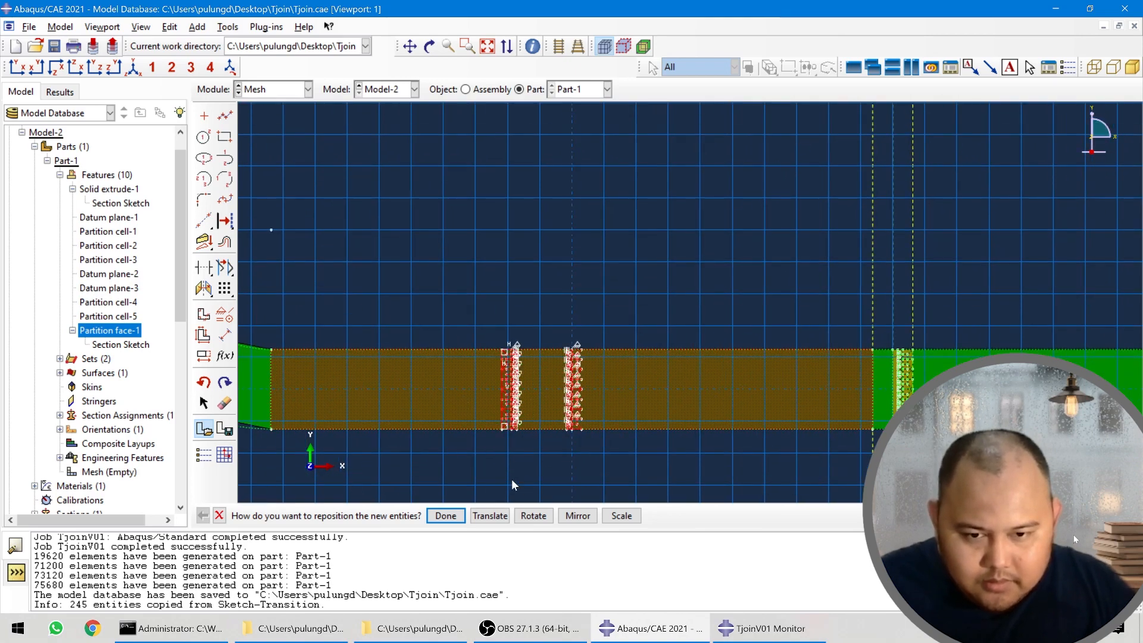
{"action": "scroll", "coordinate": [513, 481], "scroll_direction": "down", "scroll_amount": 2}
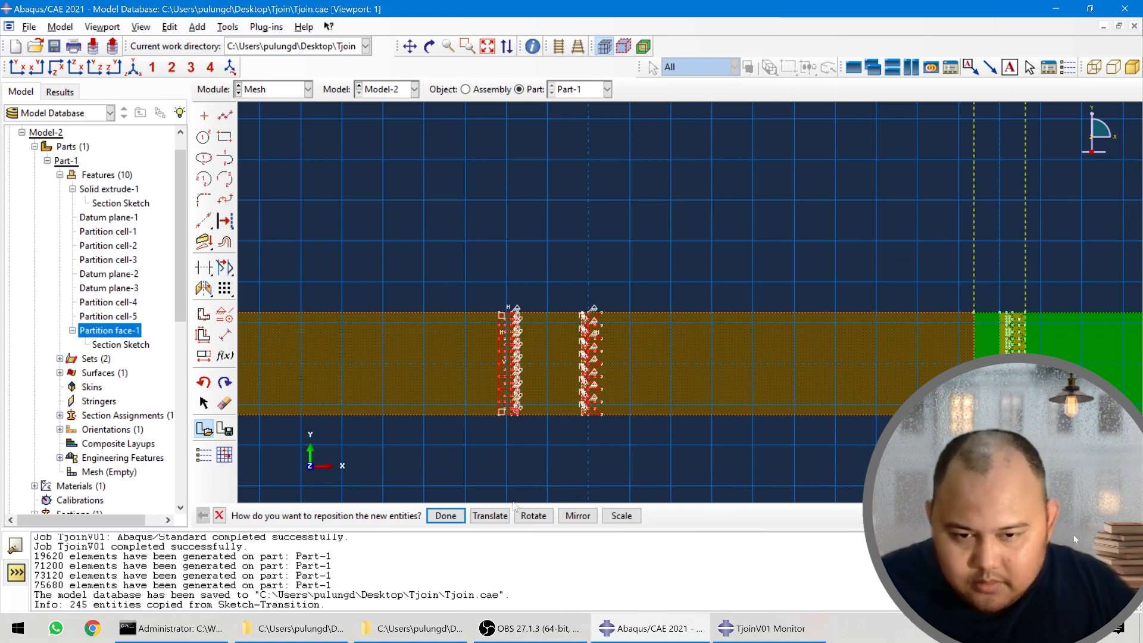
{"action": "left_click", "coordinate": [445, 516]}
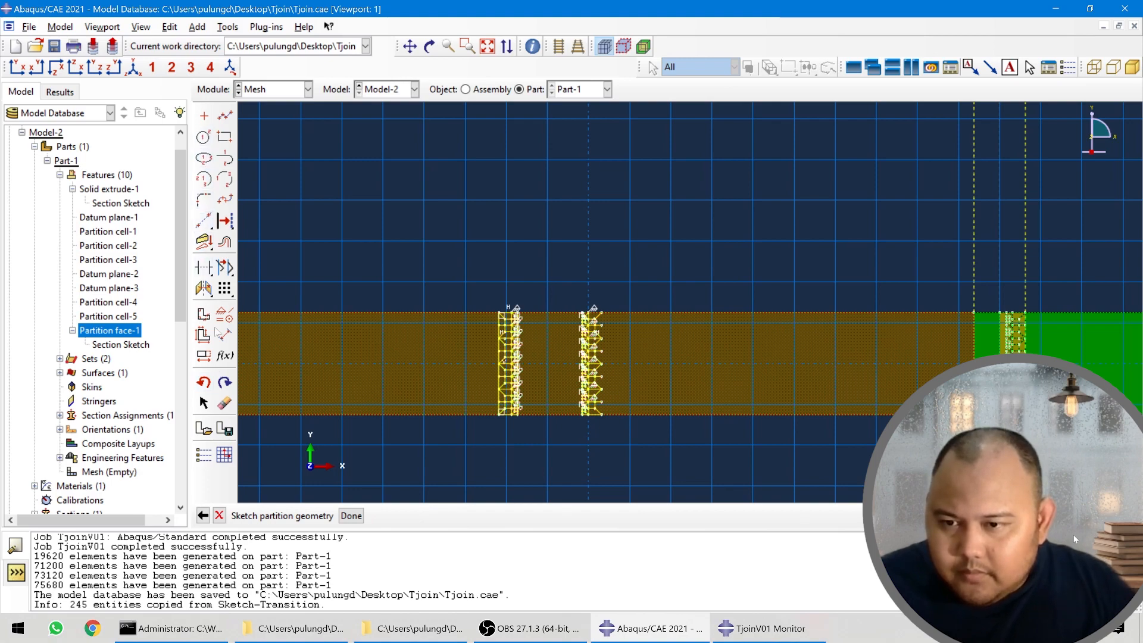
- Delete the right-hand transition pattern from the imported sketch geometry
{"action": "left_click", "coordinate": [224, 404]}
{"action": "mouse_move", "coordinate": [553, 289]}
{"action": "left_mouse_down"}
{"action": "mouse_move", "coordinate": [629, 466]}
{"action": "mouse_move", "coordinate": [649, 470]}
{"action": "left_mouse_up"}
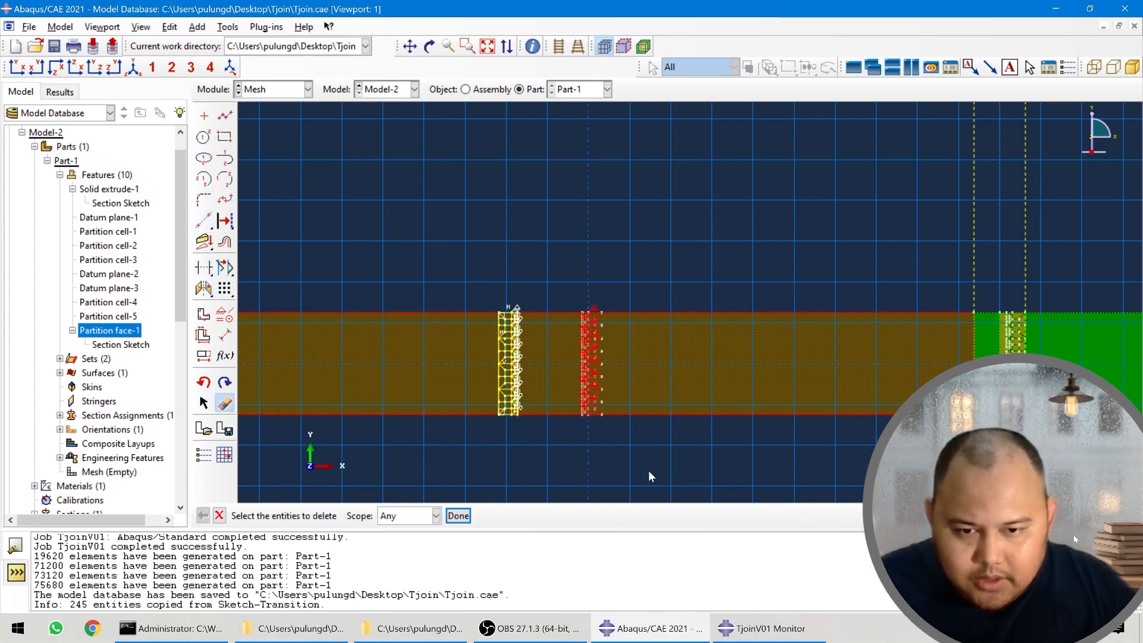
{"action": "left_click", "coordinate": [627, 418]}
{"action": "mouse_move", "coordinate": [631, 410]}
{"action": "left_mouse_down"}
{"action": "mouse_move", "coordinate": [573, 365]}
{"action": "mouse_move", "coordinate": [556, 310]}
{"action": "mouse_move", "coordinate": [557, 320]}
{"action": "left_mouse_up"}
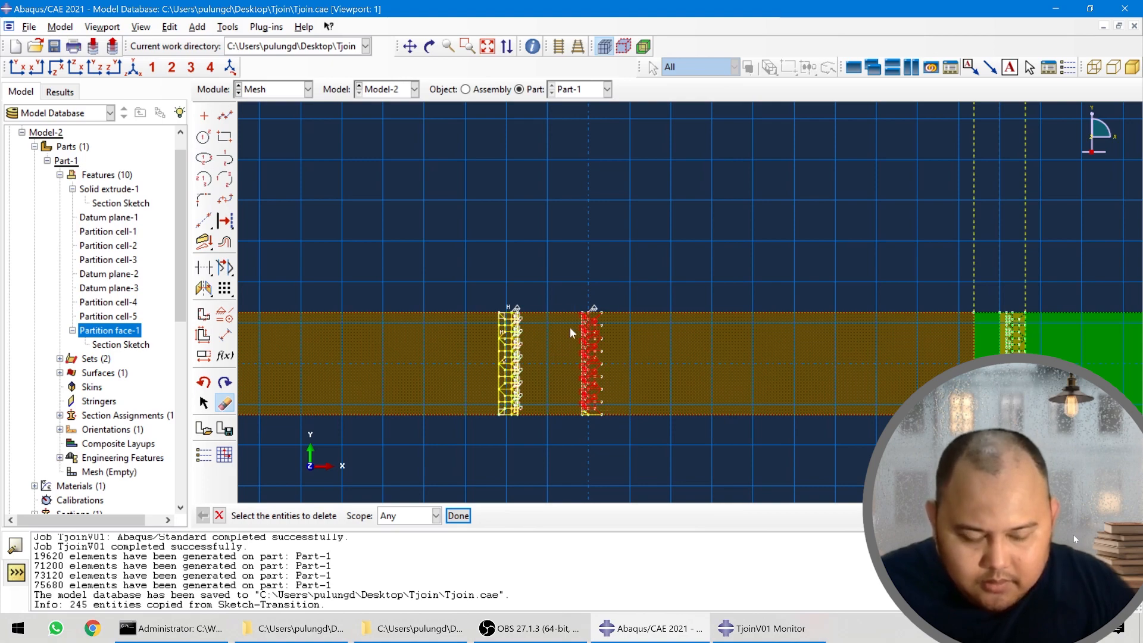
{"action": "left_click", "coordinate": [459, 516]}
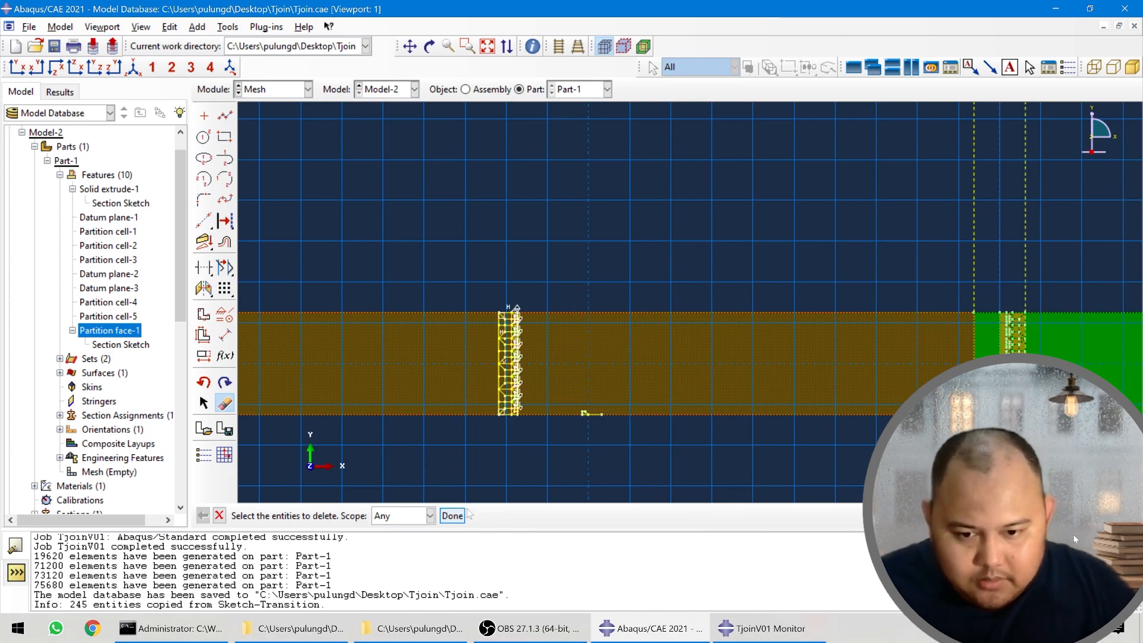
- Delete the leftover short lines near the sketch origin on the face's lower edge and finish deleting entities
{"action": "scroll", "coordinate": [611, 434], "scroll_direction": "up", "scroll_amount": 2}
{"action": "left_click_drag", "start_coordinate": [555, 397], "coordinate": [630, 456]}
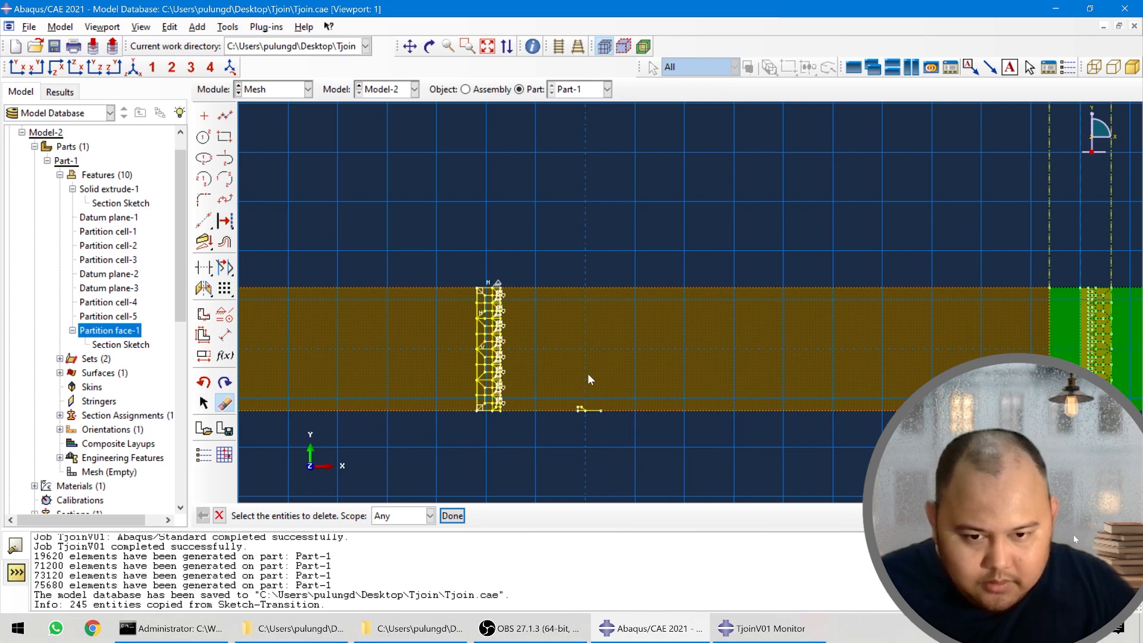
{"action": "scroll", "coordinate": [585, 417], "scroll_direction": "up", "scroll_amount": 5}
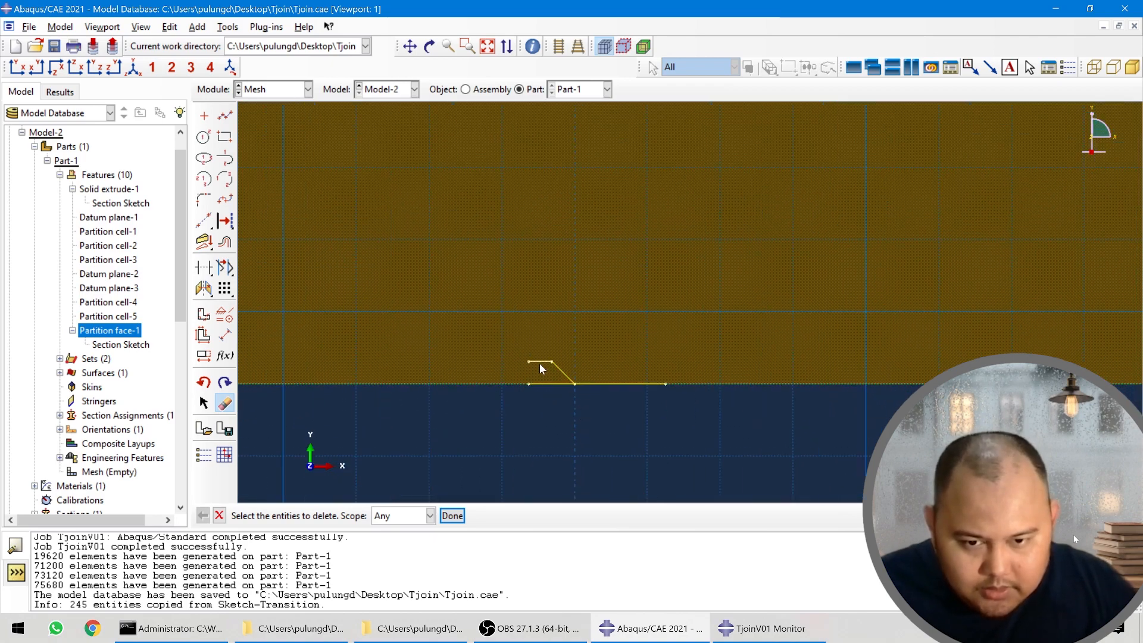
{"action": "left_click", "coordinate": [564, 371]}
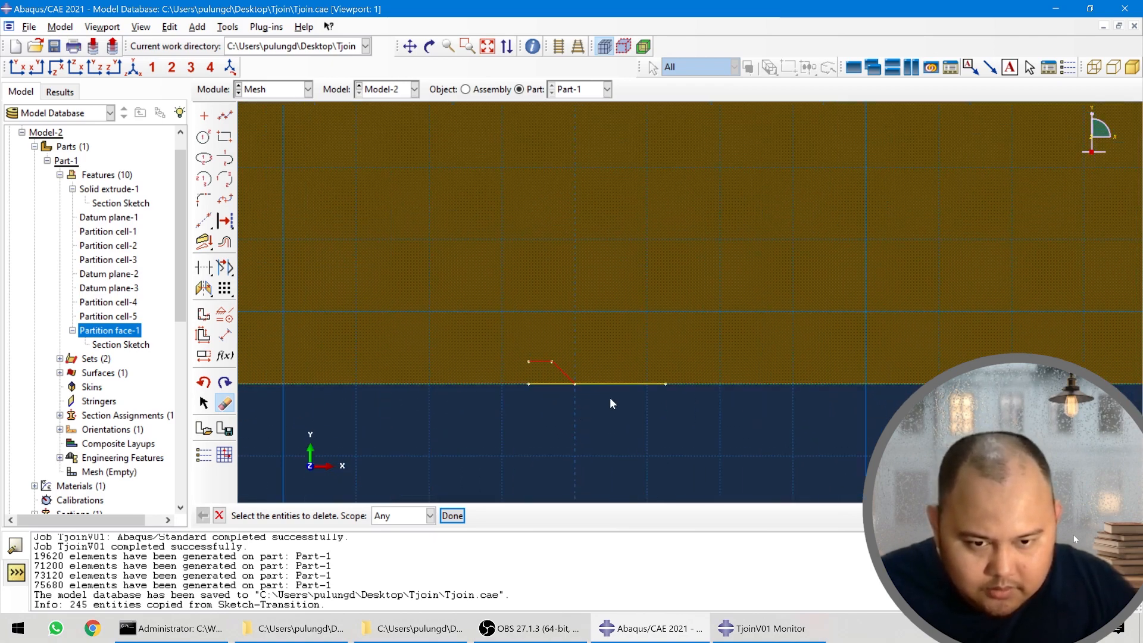
{"action": "middle_click", "coordinate": [609, 421]}
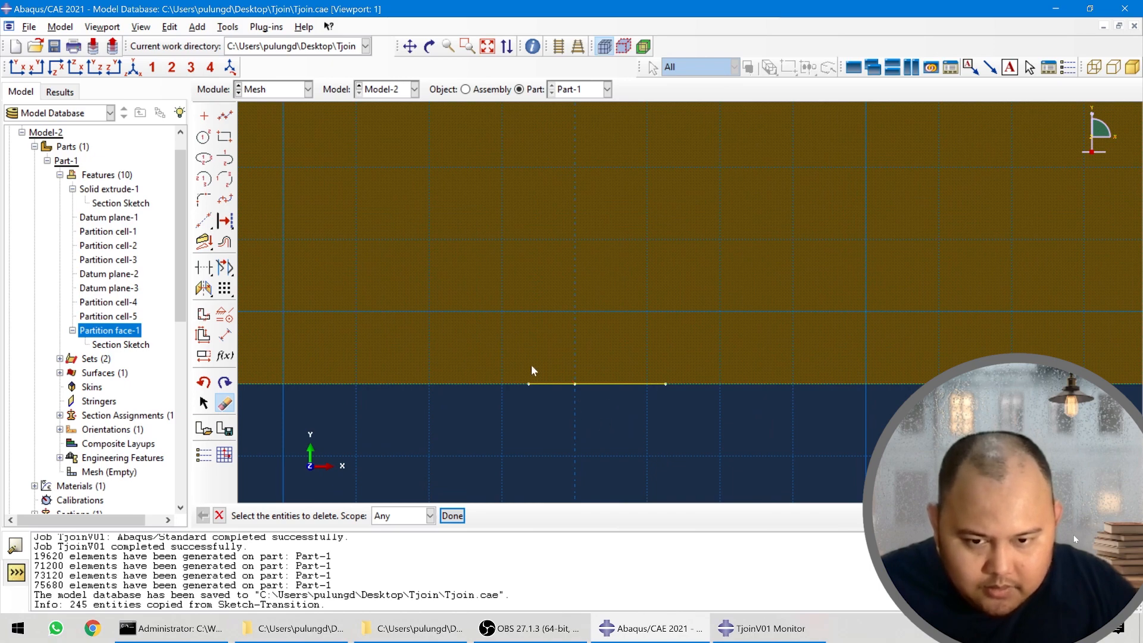
{"action": "left_click_drag", "start_coordinate": [606, 413], "coordinate": [609, 415]}
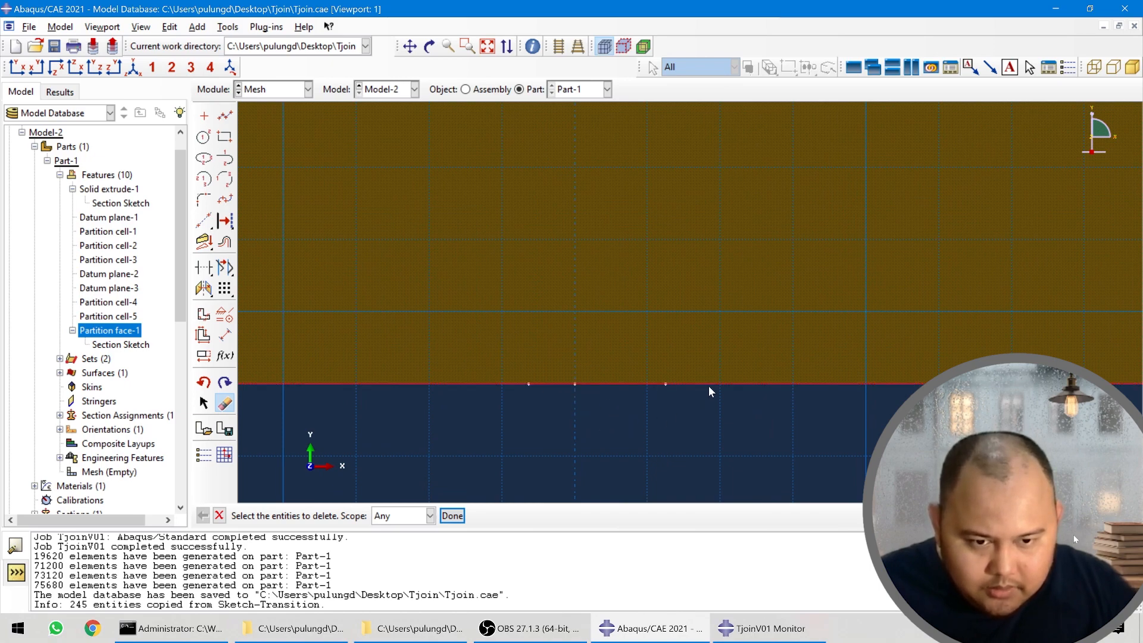
{"action": "middle_click", "coordinate": [608, 423]}
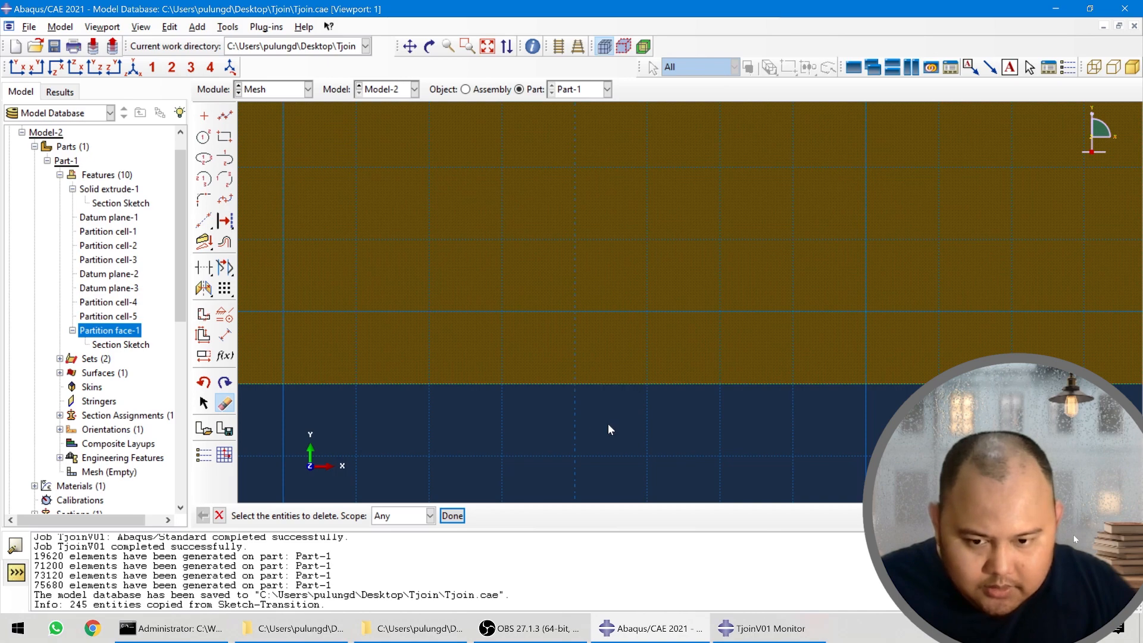
{"action": "scroll", "coordinate": [608, 423], "scroll_direction": "down", "scroll_amount": 5}
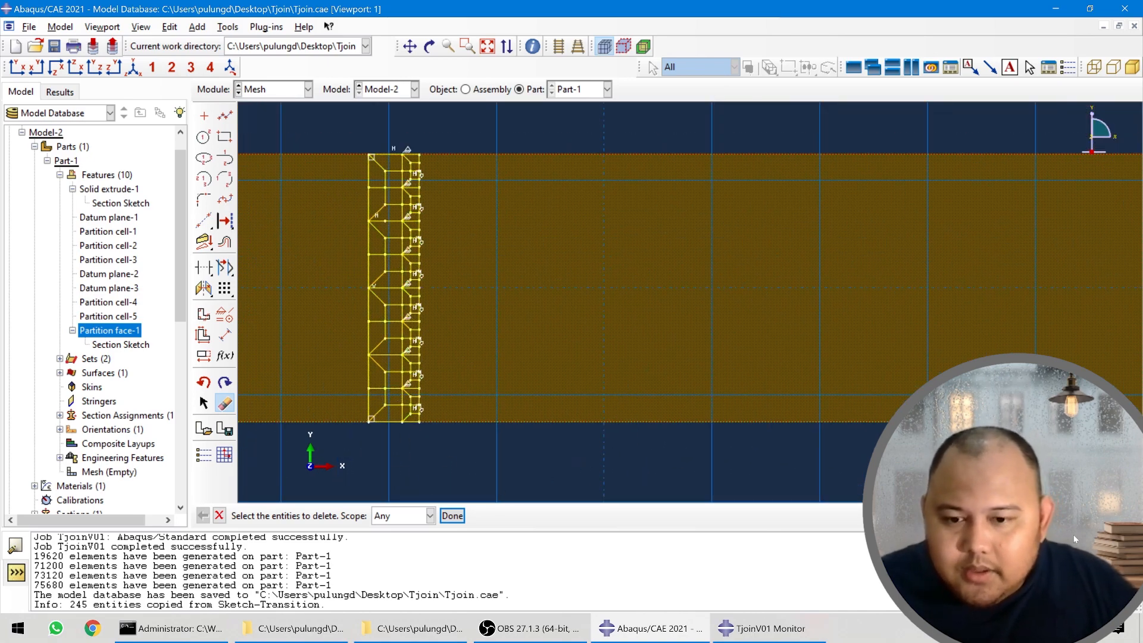
{"action": "left_click", "coordinate": [454, 516]}
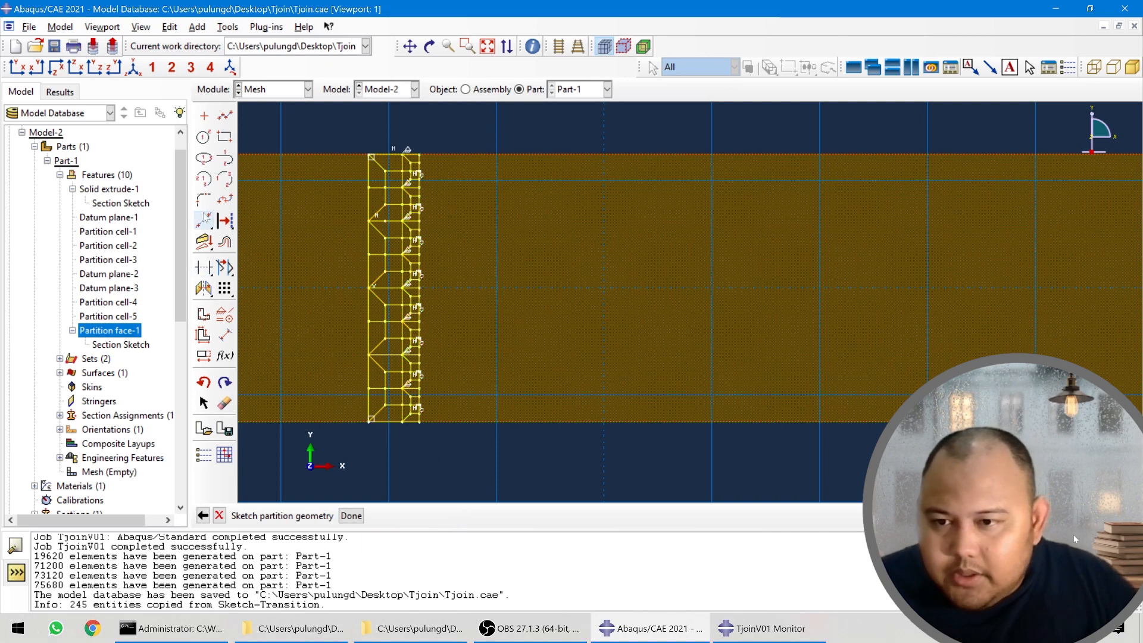
- Move the transition pattern, excluding the face's long boundary edges, from its lower-right corner to the lower-right corner of the face being partitioned
{"action": "scroll", "coordinate": [351, 253], "scroll_direction": "down", "scroll_amount": 2}
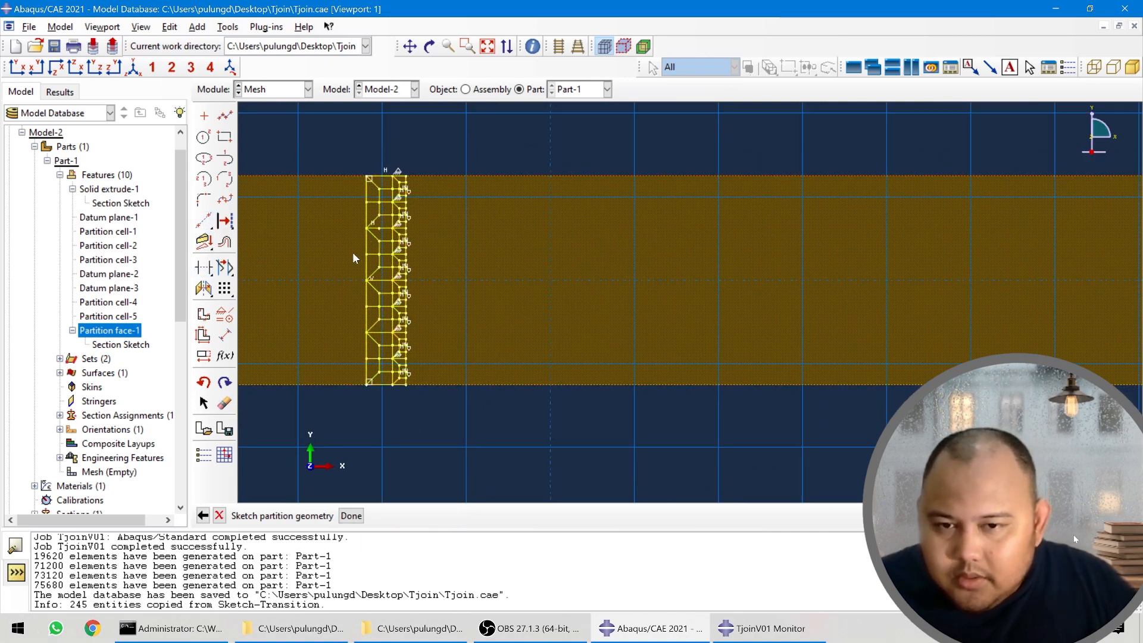
{"action": "scroll", "coordinate": [572, 308], "scroll_direction": "down", "scroll_amount": 4}
{"action": "scroll", "coordinate": [1023, 287], "scroll_direction": "up", "scroll_amount": 1}
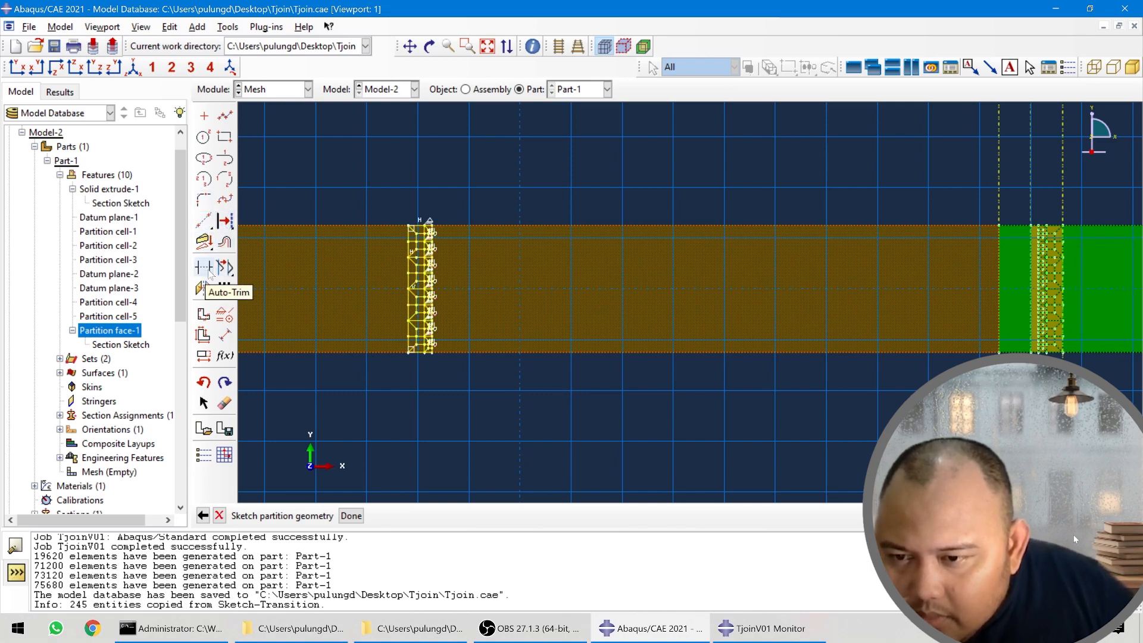
{"action": "left_click_drag", "start_coordinate": [202, 287], "coordinate": [220, 290]}
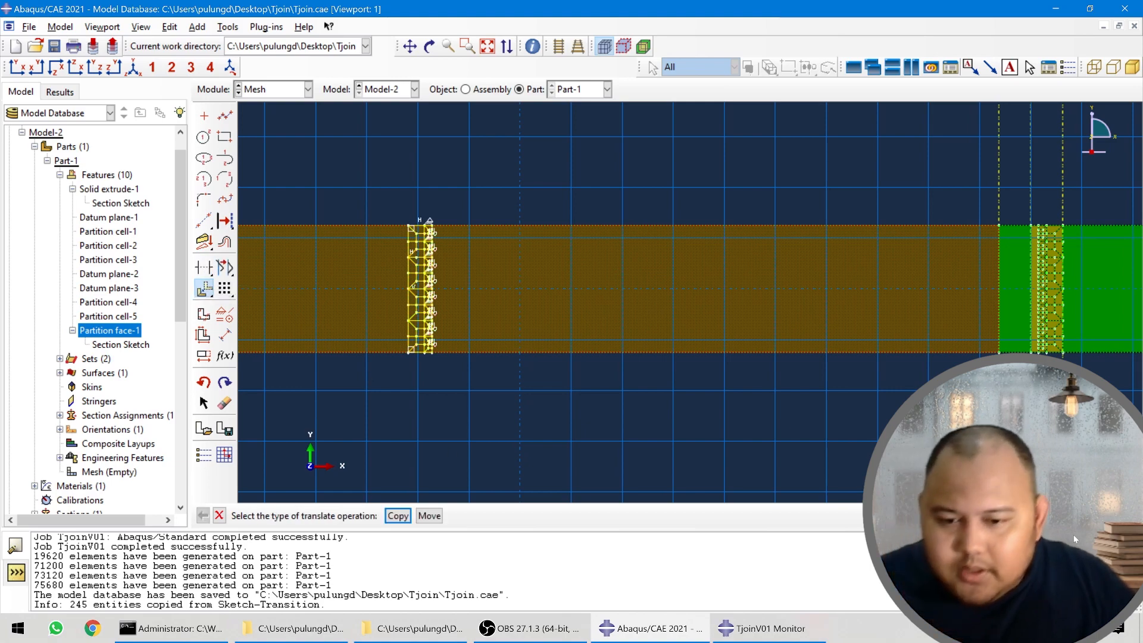
{"action": "left_click", "coordinate": [433, 519]}
{"action": "scroll", "coordinate": [441, 393], "scroll_direction": "down", "scroll_amount": 8}
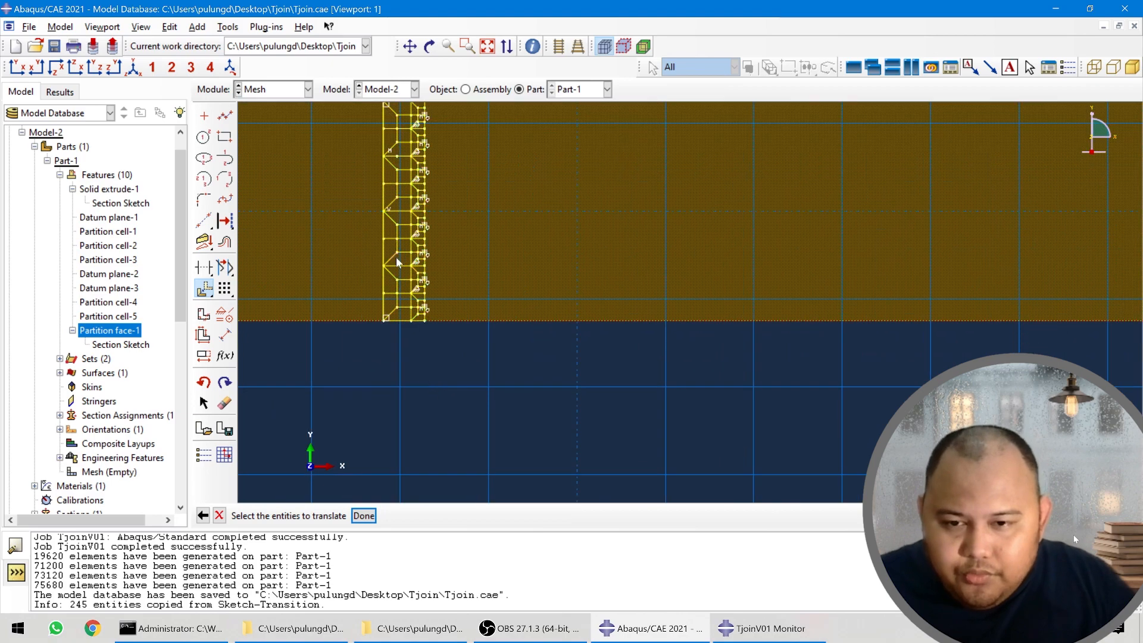
{"action": "scroll", "coordinate": [540, 388], "scroll_direction": "up", "scroll_amount": 3}
{"action": "mouse_move", "coordinate": [392, 134]}
{"action": "left_mouse_down"}
{"action": "mouse_move", "coordinate": [451, 355]}
{"action": "mouse_move", "coordinate": [464, 357]}
{"action": "left_mouse_up"}
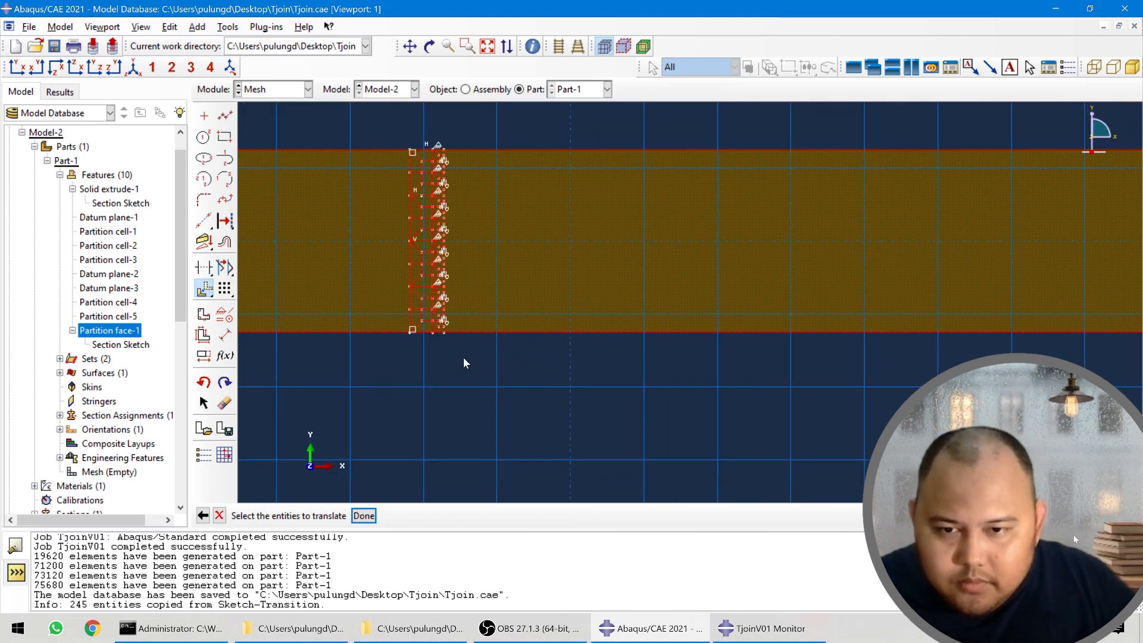
{"action": "left_click", "coordinate": [359, 149], "text": "ctrl"}
{"action": "left_click", "coordinate": [337, 334], "text": "ctrl"}
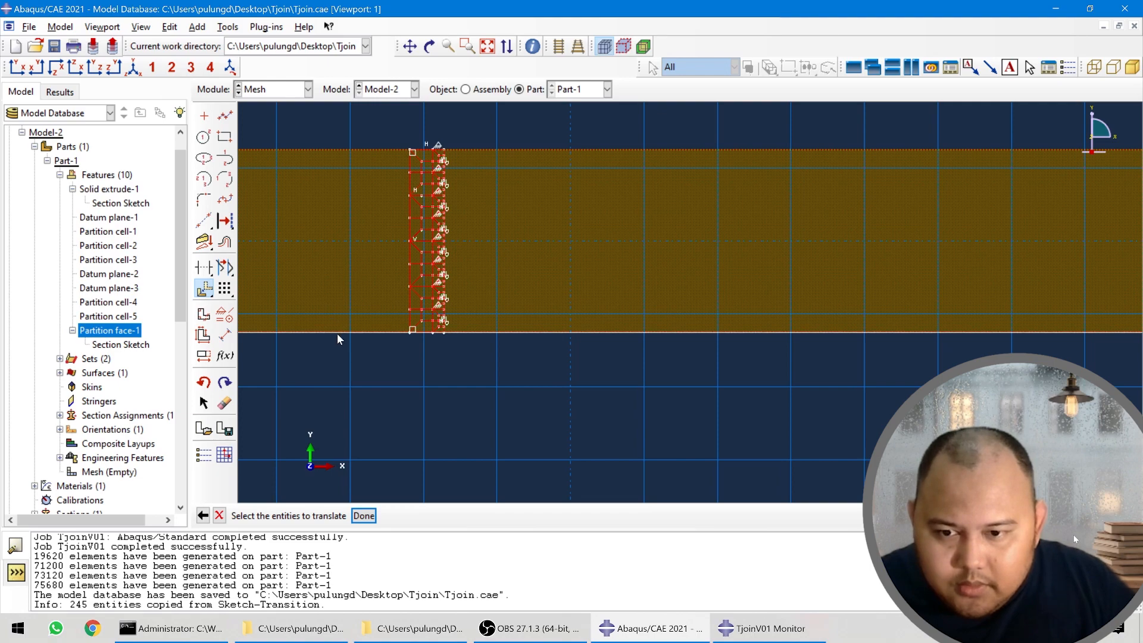
{"action": "left_click", "coordinate": [364, 516]}
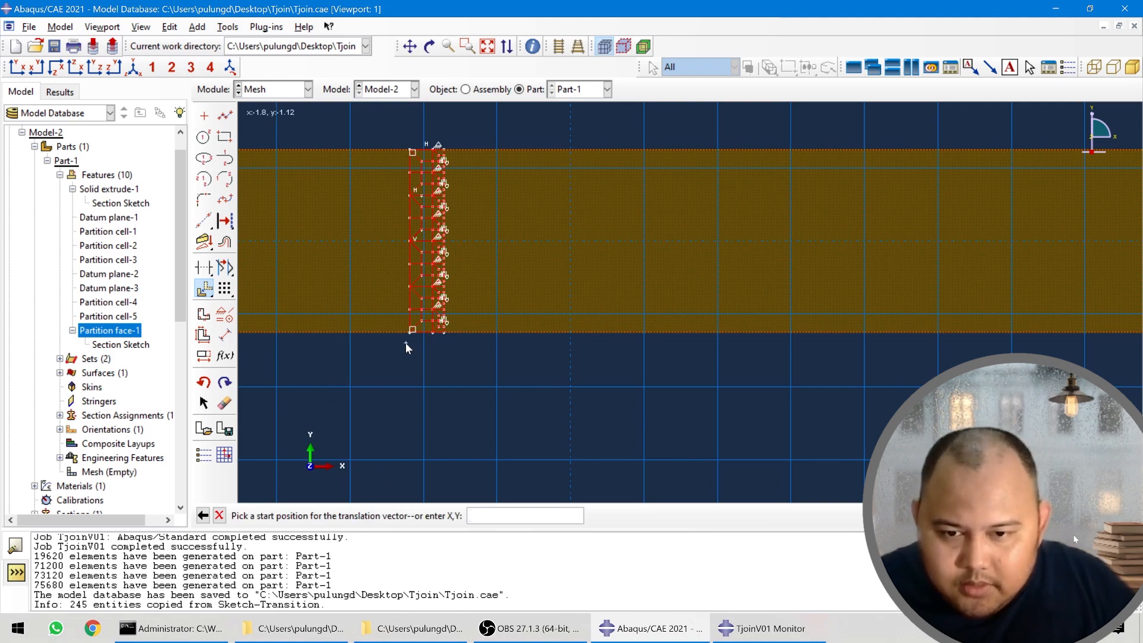
{"action": "scroll", "coordinate": [405, 343], "scroll_direction": "up", "scroll_amount": 2}
{"action": "scroll", "coordinate": [439, 335], "scroll_direction": "down", "scroll_amount": 2}
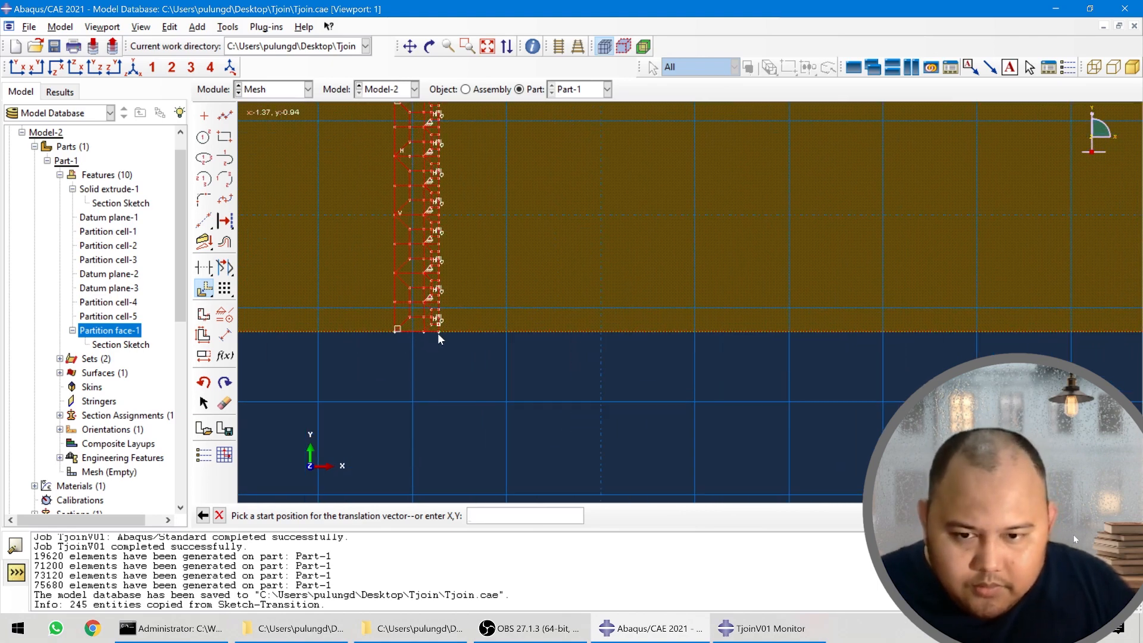
{"action": "scroll", "coordinate": [434, 335], "scroll_direction": "down", "scroll_amount": 3}
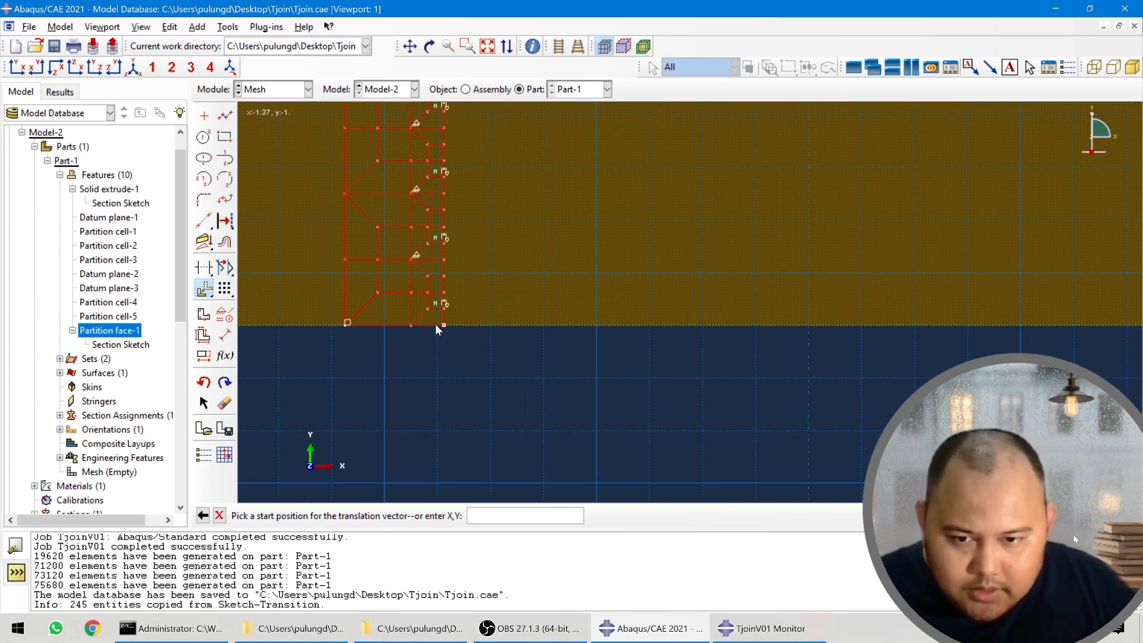
{"action": "left_click", "coordinate": [449, 326]}
{"action": "scroll", "coordinate": [448, 378], "scroll_direction": "up", "scroll_amount": 8}
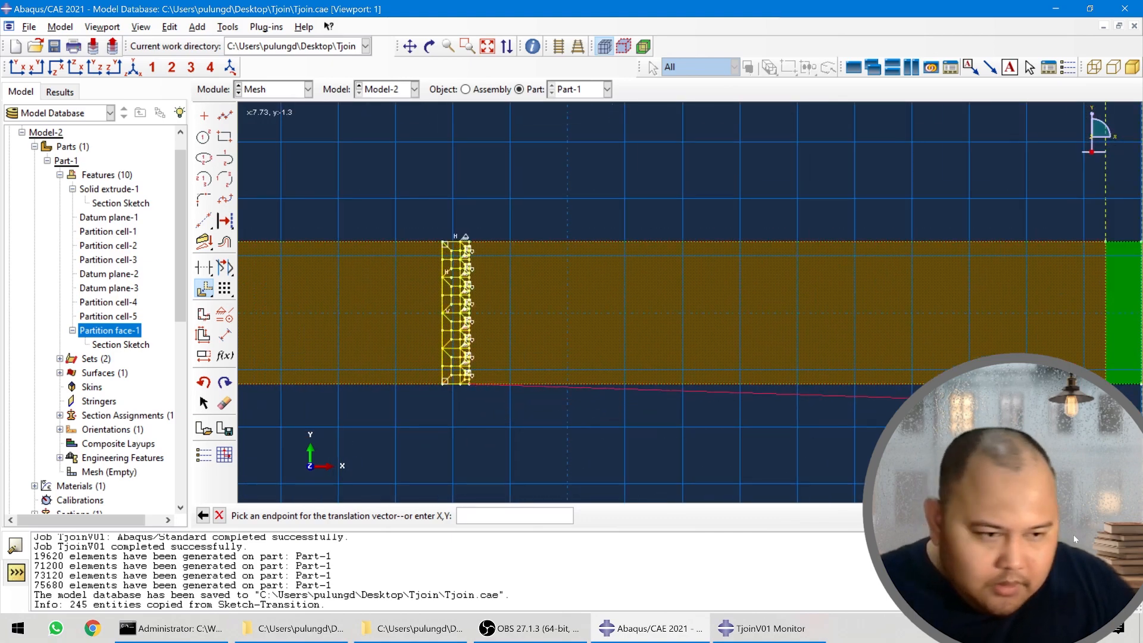
{"action": "scroll", "coordinate": [1119, 390], "scroll_direction": "down", "scroll_amount": 3}
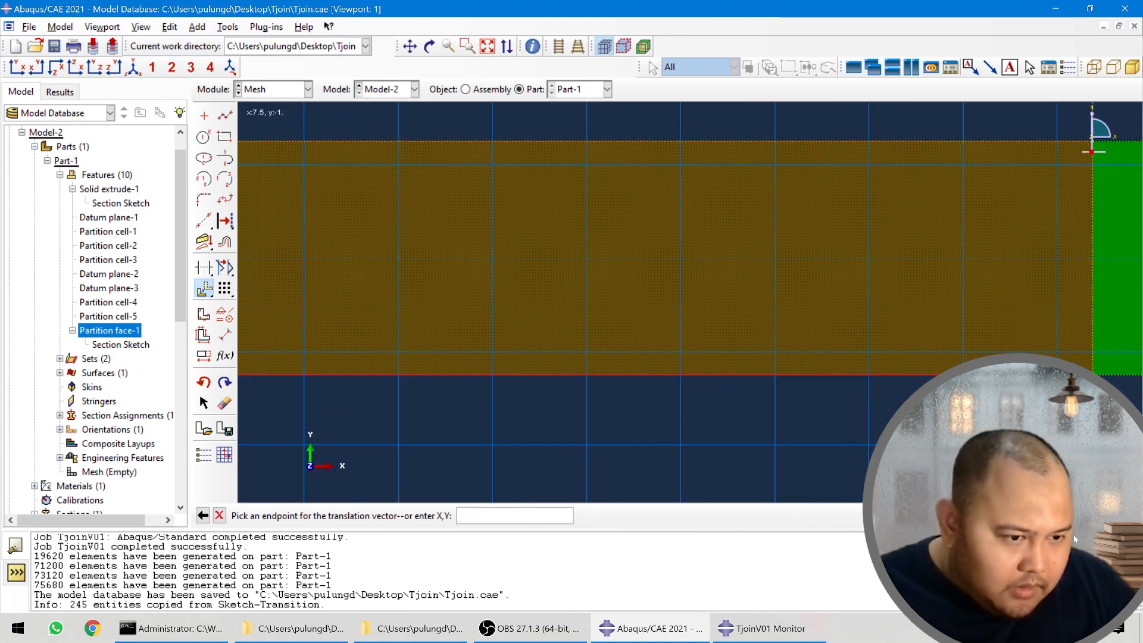
{"action": "left_click", "coordinate": [1092, 375]}
{"action": "scroll", "coordinate": [606, 361], "scroll_direction": "up", "scroll_amount": 5}
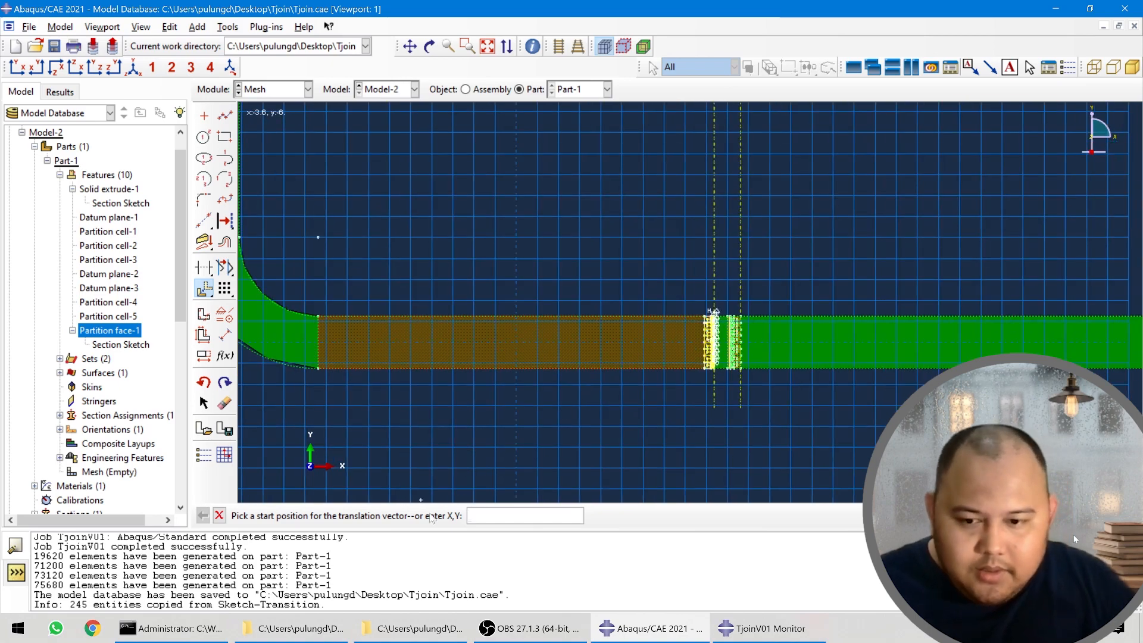
{"action": "left_click", "coordinate": [219, 516]}
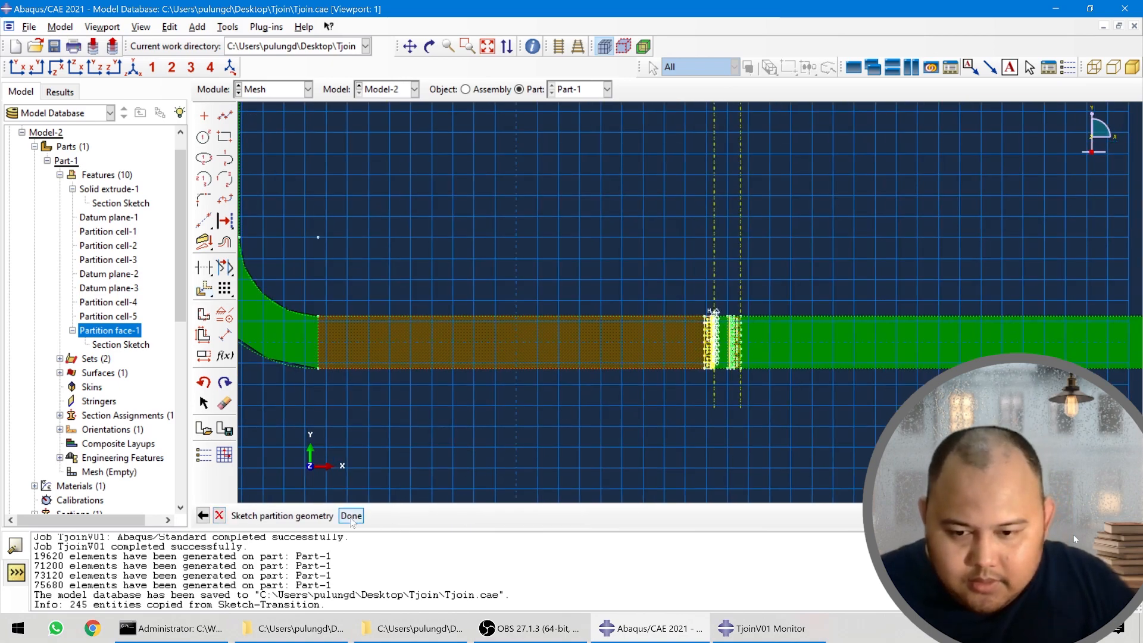
- Complete the partition sketch to split the face with the transition pattern, and end face partitioning
{"action": "left_click", "coordinate": [351, 517]}
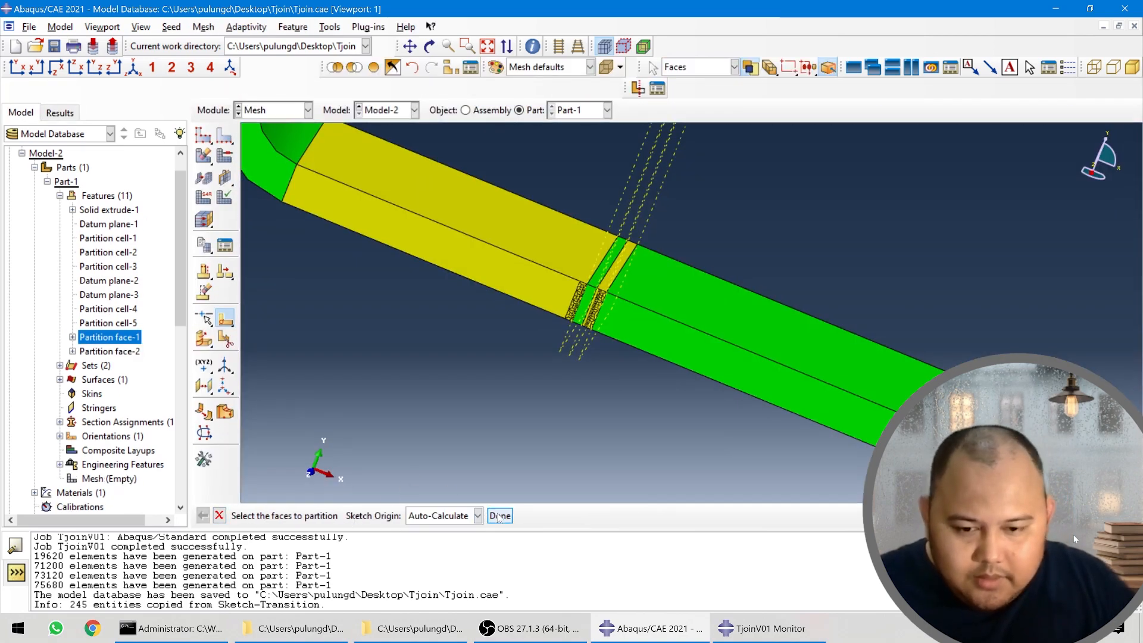
{"action": "left_click", "coordinate": [499, 516]}
{"action": "scroll", "coordinate": [588, 342], "scroll_direction": "down", "scroll_amount": 2}
{"action": "scroll", "coordinate": [544, 310], "scroll_direction": "down", "scroll_amount": 1}
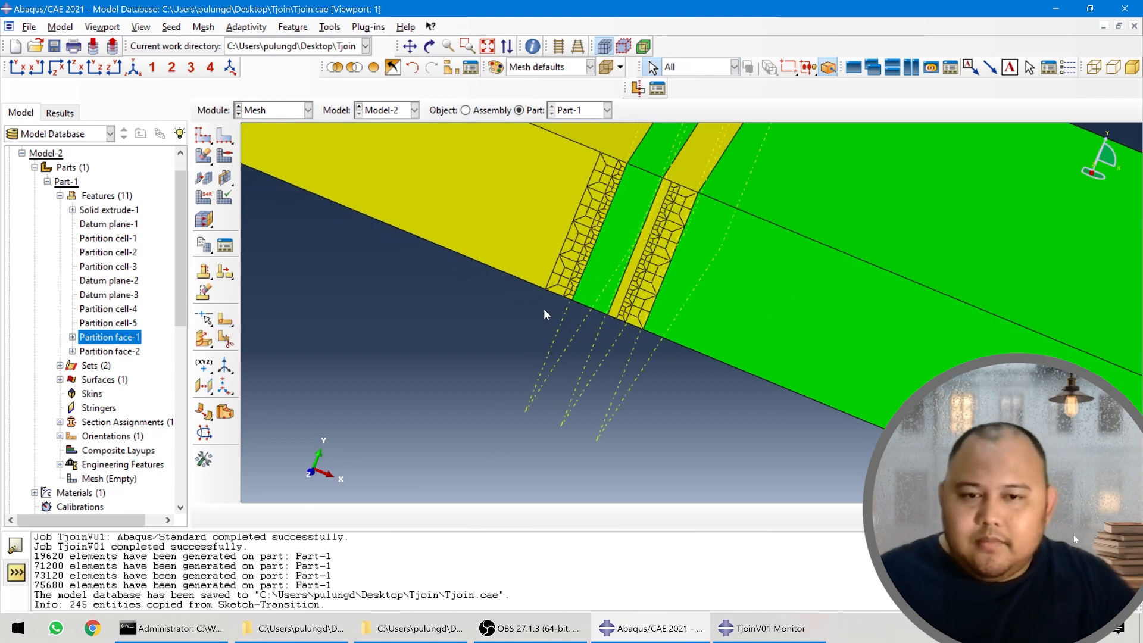
{"action": "scroll", "coordinate": [465, 369], "scroll_direction": "up", "scroll_amount": 1}
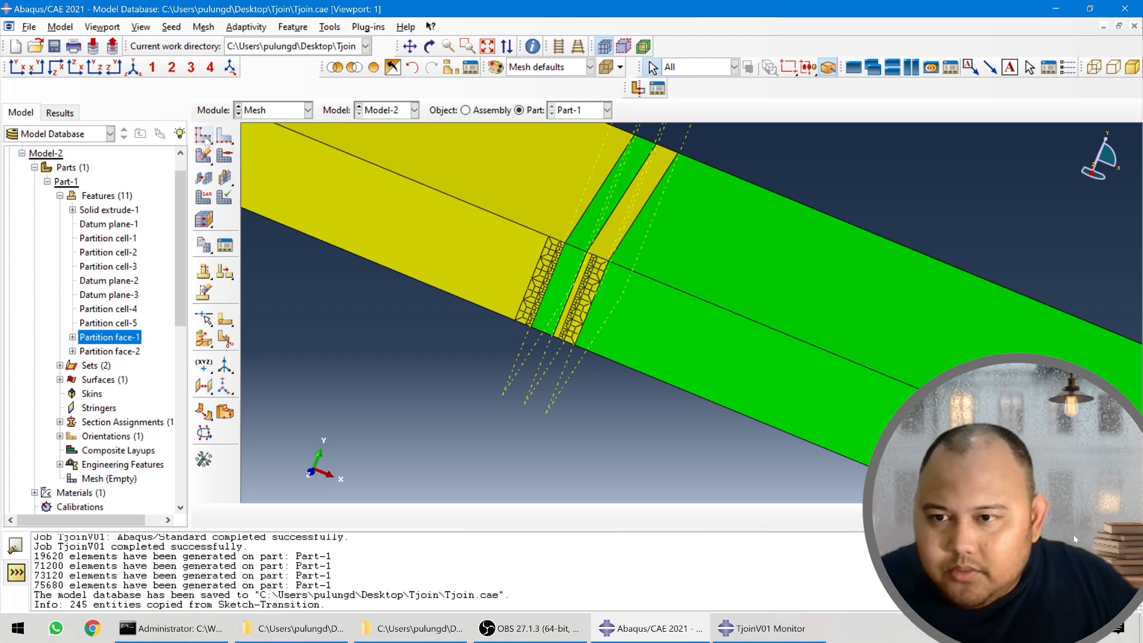
{"action": "left_click", "coordinate": [224, 136]}
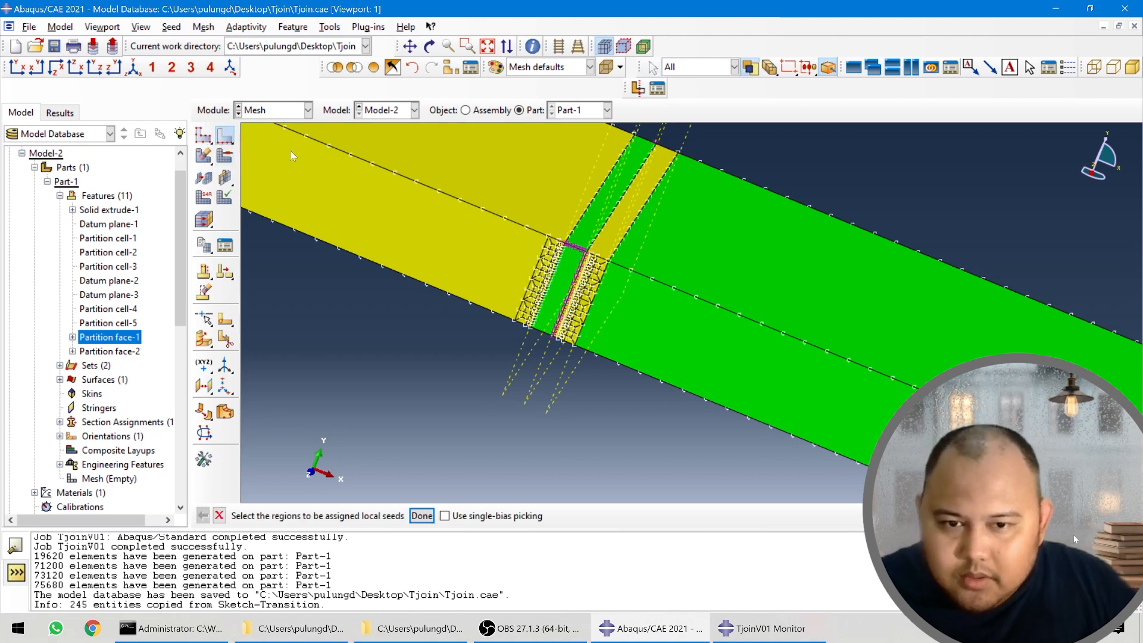
{"action": "scroll", "coordinate": [617, 289], "scroll_direction": "up", "scroll_amount": 2}
{"action": "scroll", "coordinate": [617, 288], "scroll_direction": "up", "scroll_amount": 2}
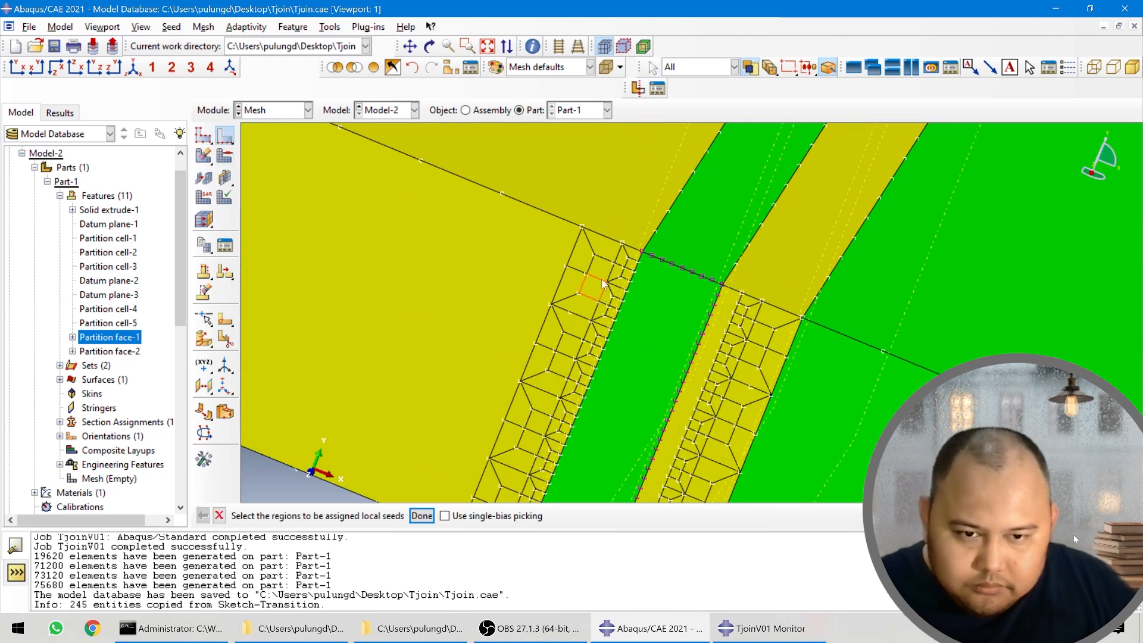
{"action": "scroll", "coordinate": [305, 169], "scroll_direction": "down", "scroll_amount": 1}
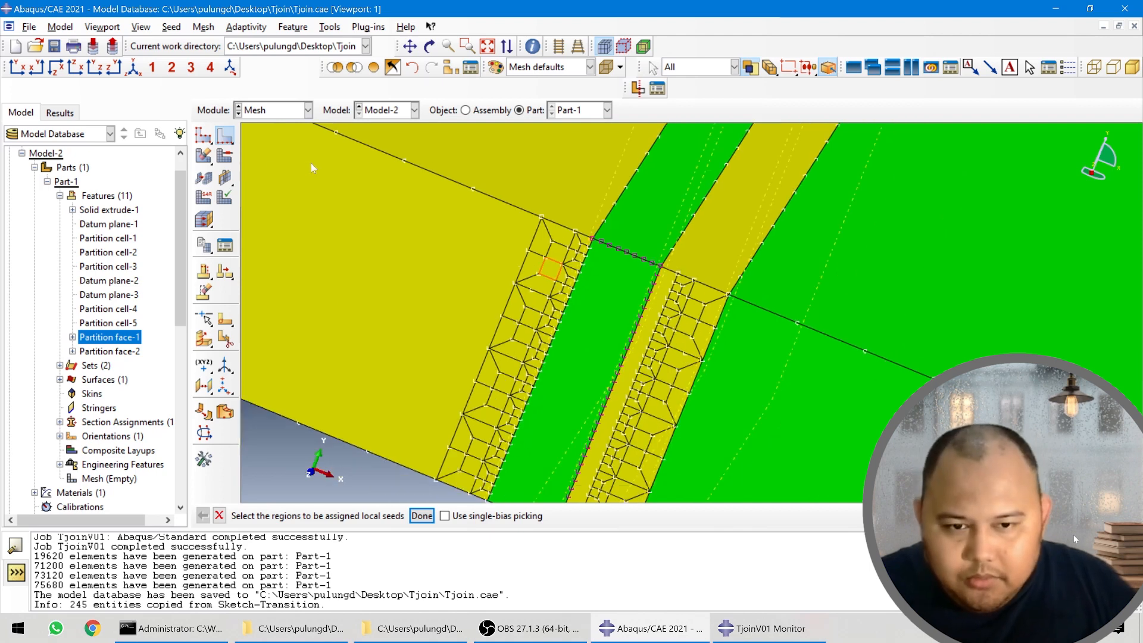
{"action": "left_click", "coordinate": [203, 137]}
{"action": "left_click", "coordinate": [203, 154]}
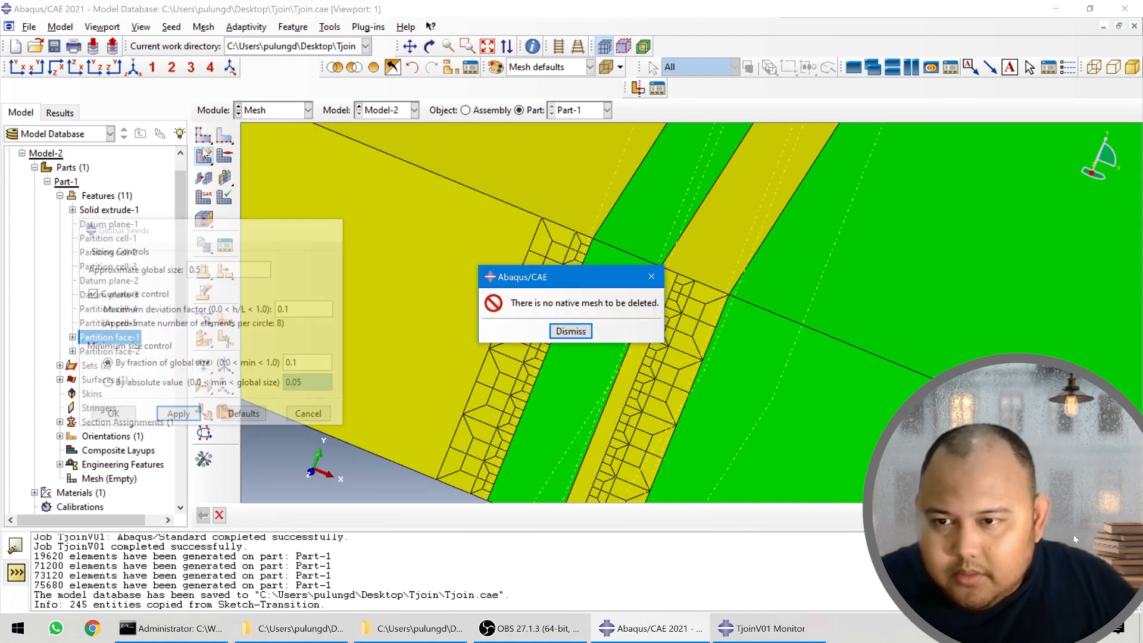
{"action": "left_click", "coordinate": [569, 328]}
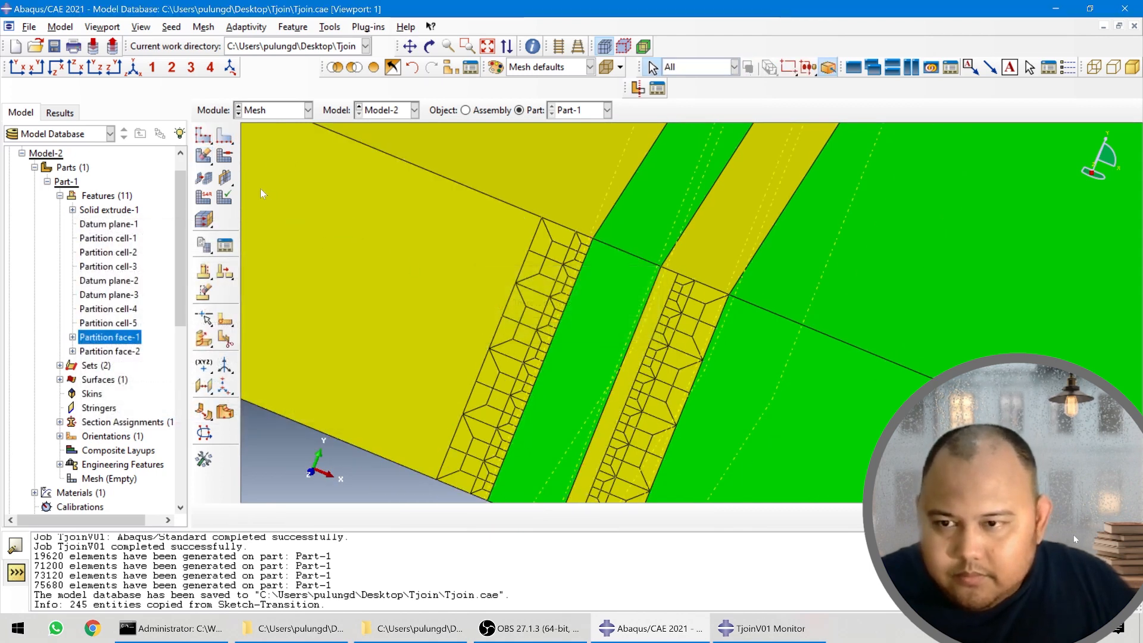
- Mesh the whole of Part-1 with the current seeds
{"action": "left_click", "coordinate": [203, 156]}
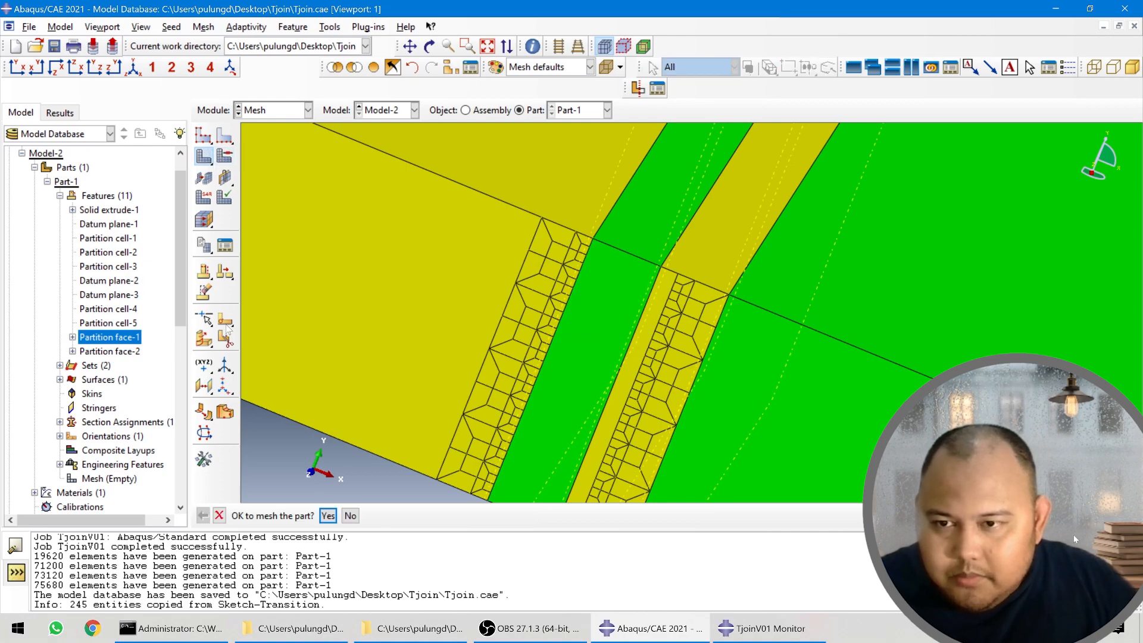
{"action": "left_click", "coordinate": [328, 515]}
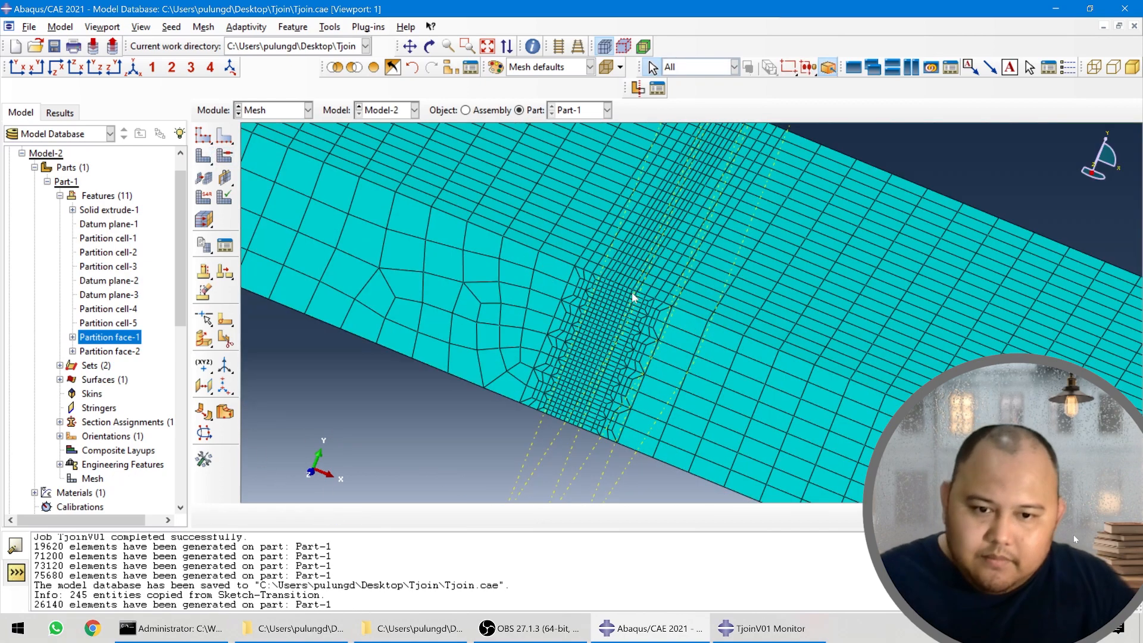
- Examine the new mesh around the refined strip and the transition patterns on both of its sides
{"action": "scroll", "coordinate": [633, 298], "scroll_direction": "down", "scroll_amount": 3}
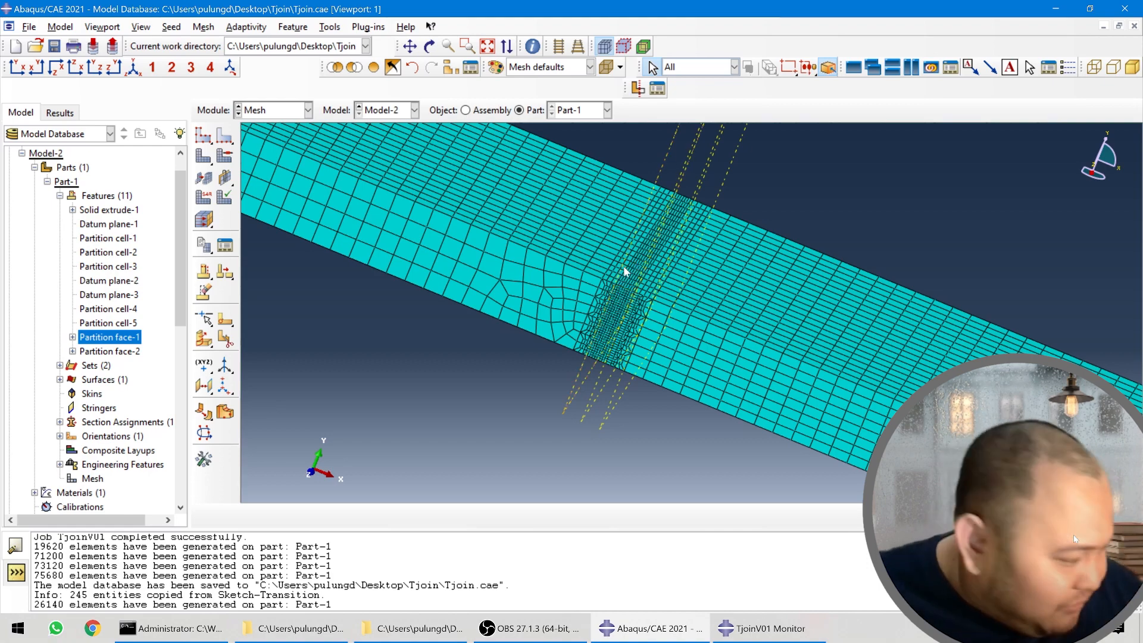
{"action": "scroll", "coordinate": [625, 271], "scroll_direction": "up", "scroll_amount": 5}
{"action": "scroll", "coordinate": [599, 345], "scroll_direction": "down", "scroll_amount": 10}
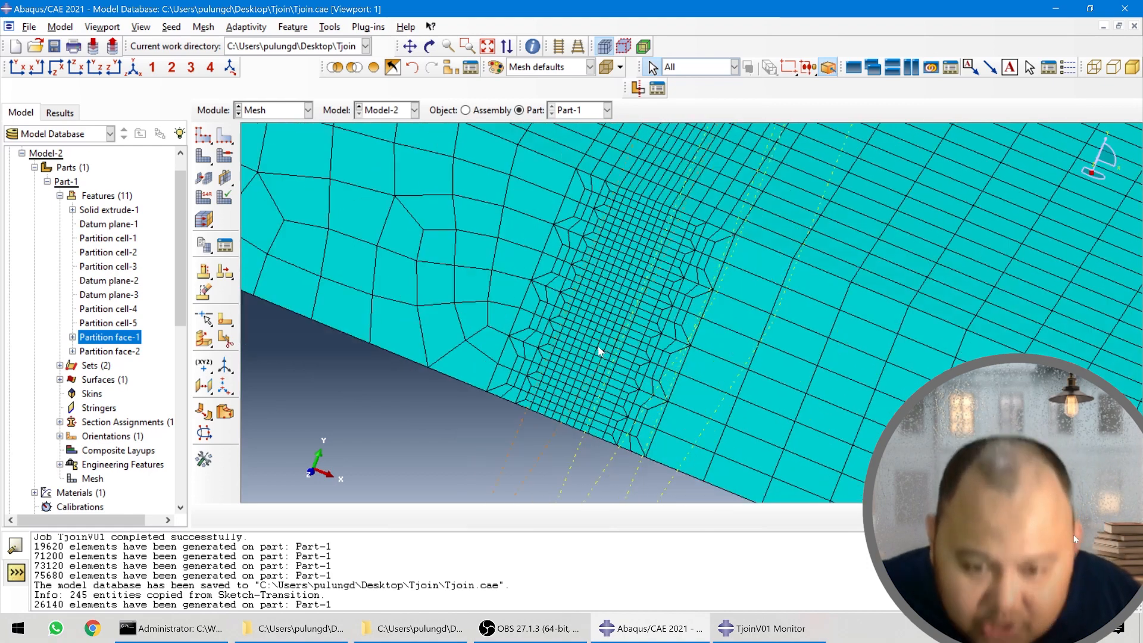
{"action": "left_click_drag", "start_coordinate": [724, 368], "coordinate": [716, 324], "text": "ctrl+alt"}
{"action": "scroll", "coordinate": [584, 327], "scroll_direction": "up", "scroll_amount": 7}
{"action": "mouse_move", "coordinate": [682, 360]}
{"action": "left_mouse_down", "text": "ctrl+alt"}
{"action": "mouse_move", "coordinate": [694, 334]}
{"action": "mouse_move", "coordinate": [699, 363]}
{"action": "left_mouse_up", "text": "ctrl+alt"}
{"action": "scroll", "coordinate": [665, 339], "scroll_direction": "up", "scroll_amount": 6}
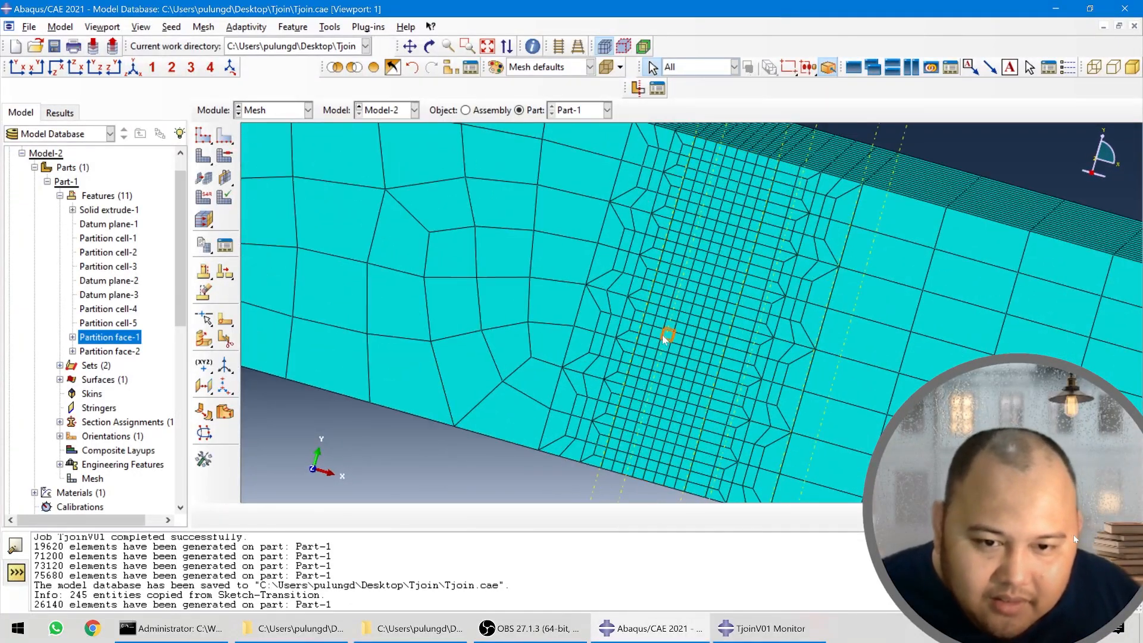
{"action": "scroll", "coordinate": [649, 331], "scroll_direction": "down", "scroll_amount": 5}
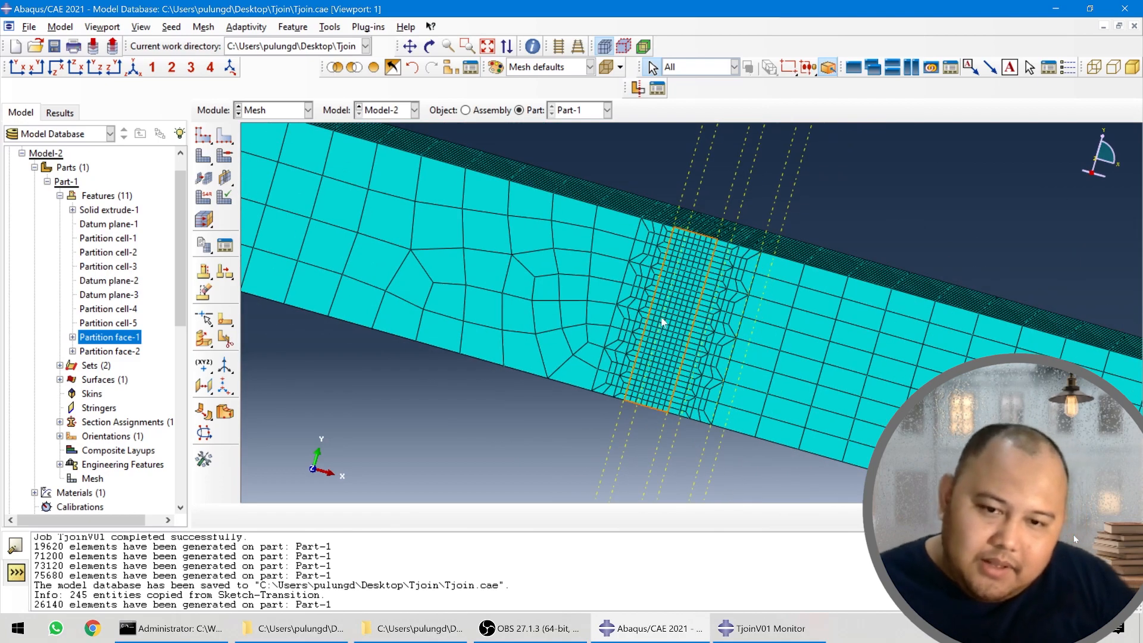
- Choose the cell beside the refined strip, on its irregularly meshed side, for a cell partition and allow the affected meshes to be deleted
{"action": "scroll", "coordinate": [662, 322], "scroll_direction": "down", "scroll_amount": 5}
{"action": "left_click_drag", "start_coordinate": [667, 321], "coordinate": [625, 359], "text": "ctrl+alt"}
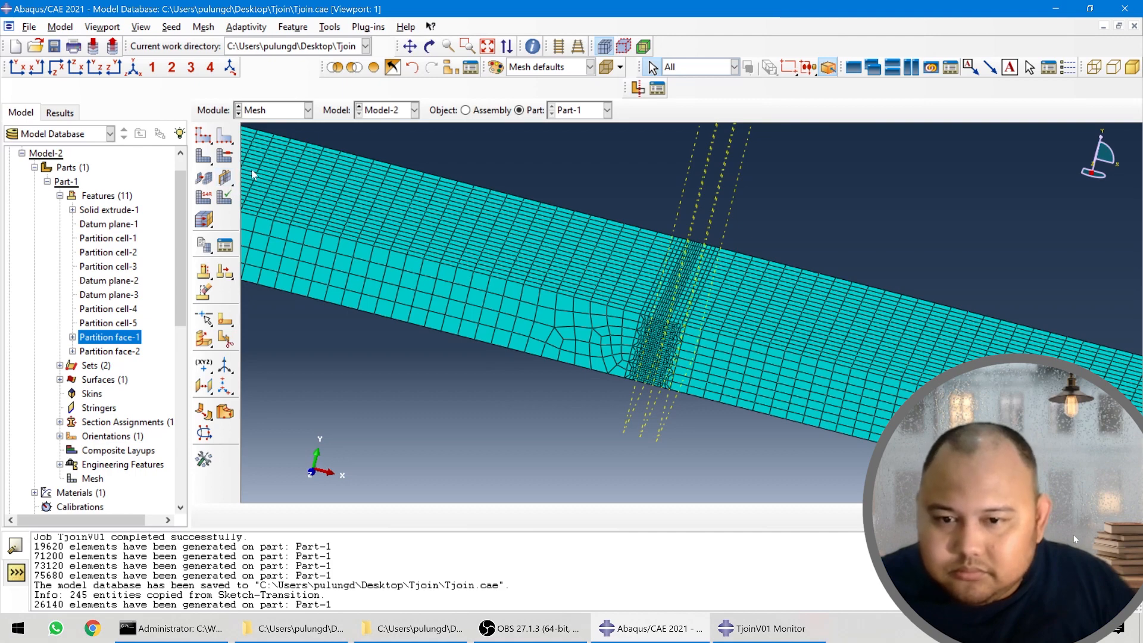
{"action": "scroll", "coordinate": [645, 305], "scroll_direction": "down", "scroll_amount": 2}
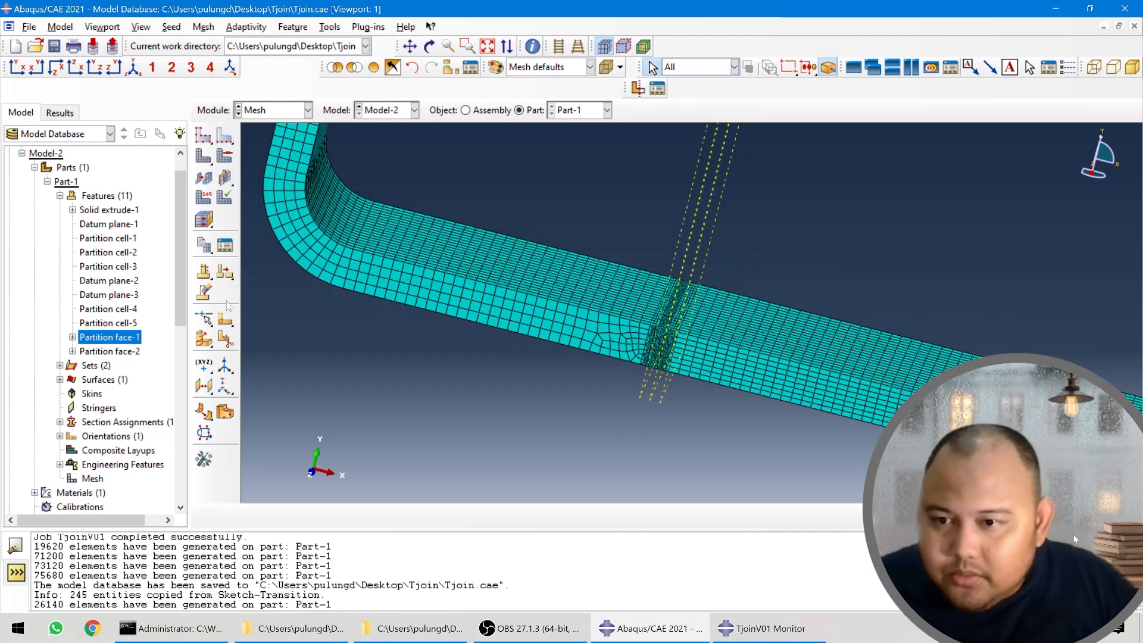
{"action": "left_click", "coordinate": [204, 338]}
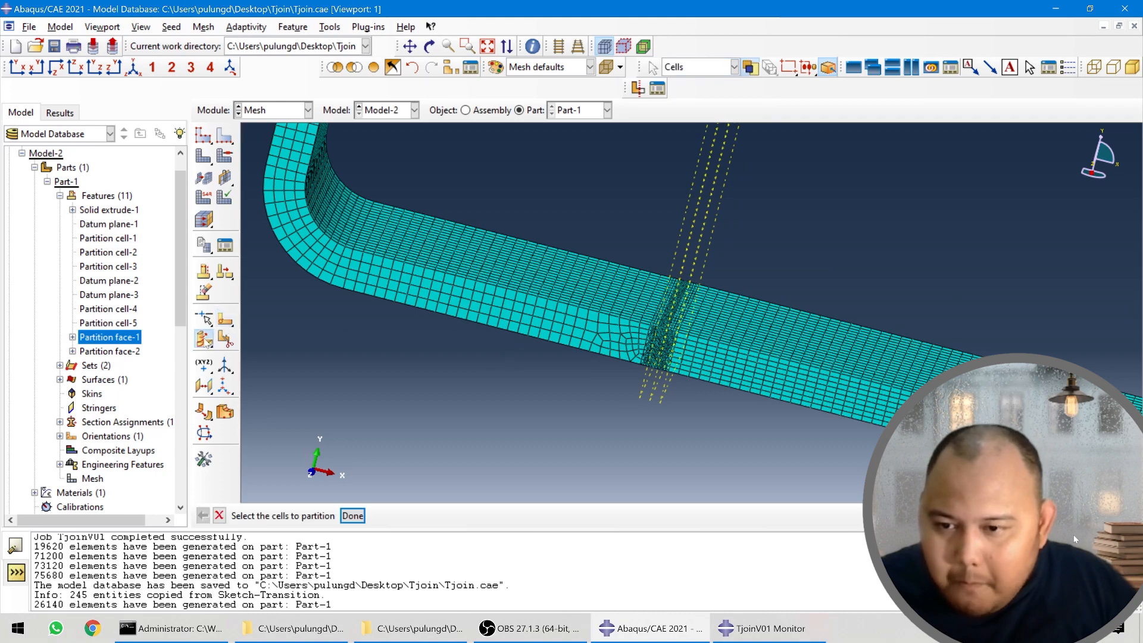
{"action": "scroll", "coordinate": [588, 413], "scroll_direction": "up", "scroll_amount": 1}
{"action": "left_click", "coordinate": [612, 318]}
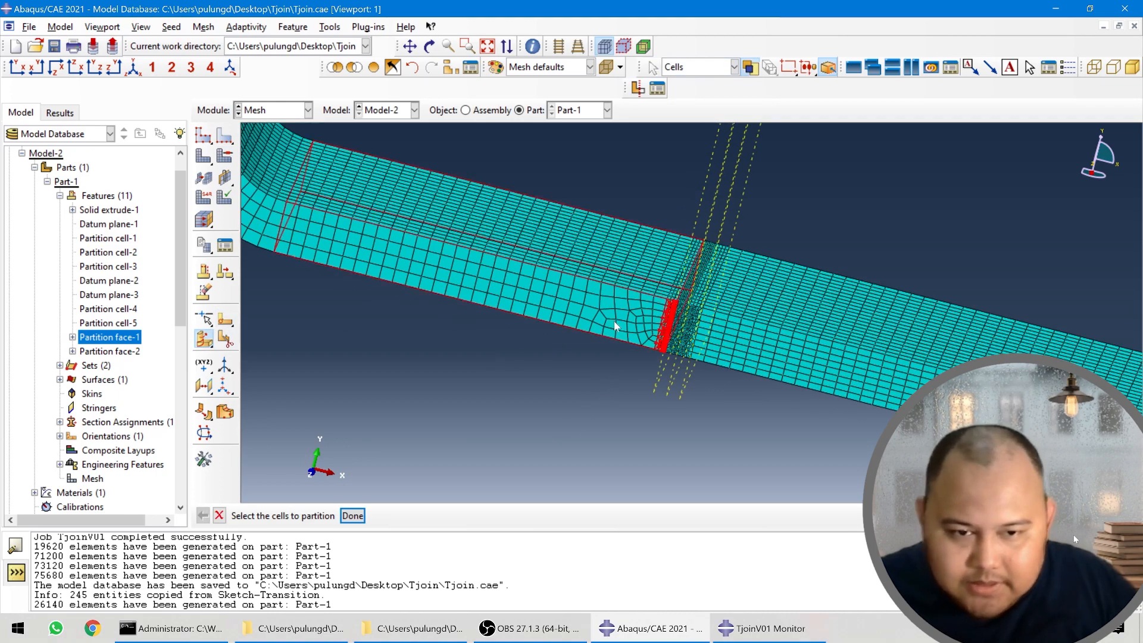
{"action": "middle_click", "coordinate": [601, 358]}
{"action": "left_click", "coordinate": [73, 472]}
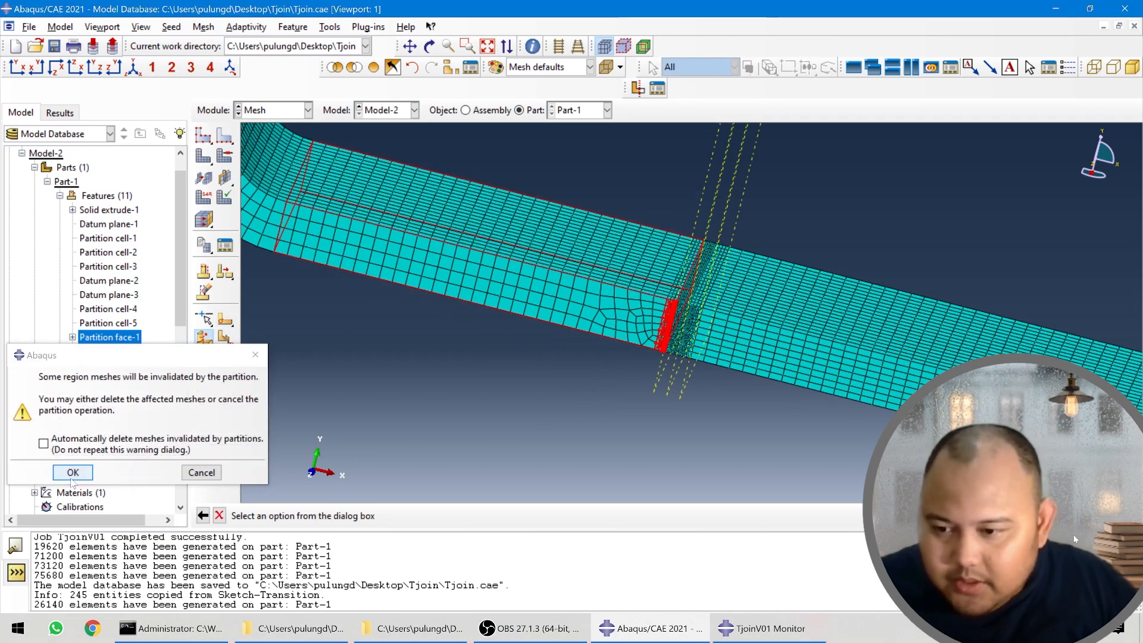
- Split the cell by sweeping the transition pattern's outer boundary along the strip's adjoining depth edge, and end cell partitioning
{"action": "scroll", "coordinate": [661, 322], "scroll_direction": "up", "scroll_amount": 3}
{"action": "scroll", "coordinate": [670, 334], "scroll_direction": "down", "scroll_amount": 2}
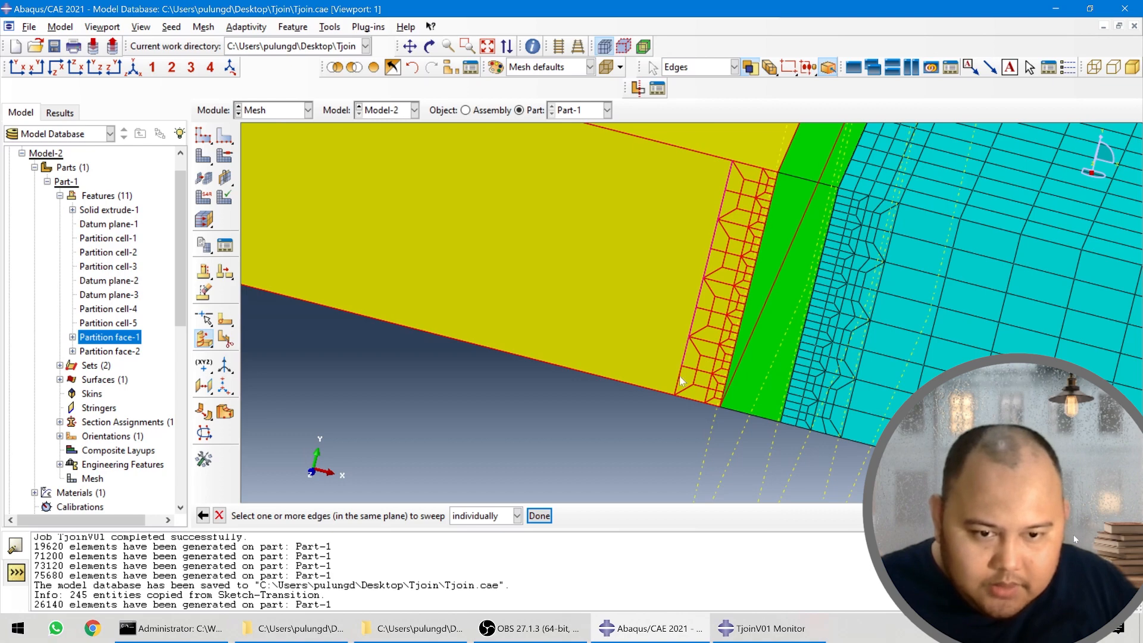
{"action": "left_click", "coordinate": [539, 515]}
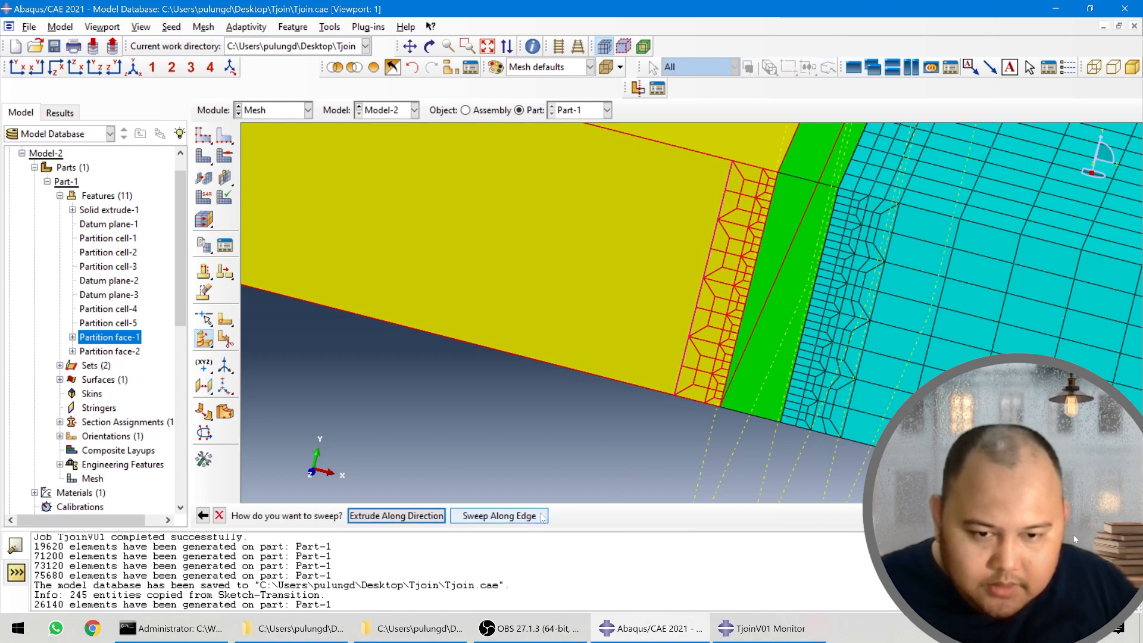
{"action": "scroll", "coordinate": [563, 499], "scroll_direction": "down", "scroll_amount": 3}
{"action": "left_click", "coordinate": [530, 515]}
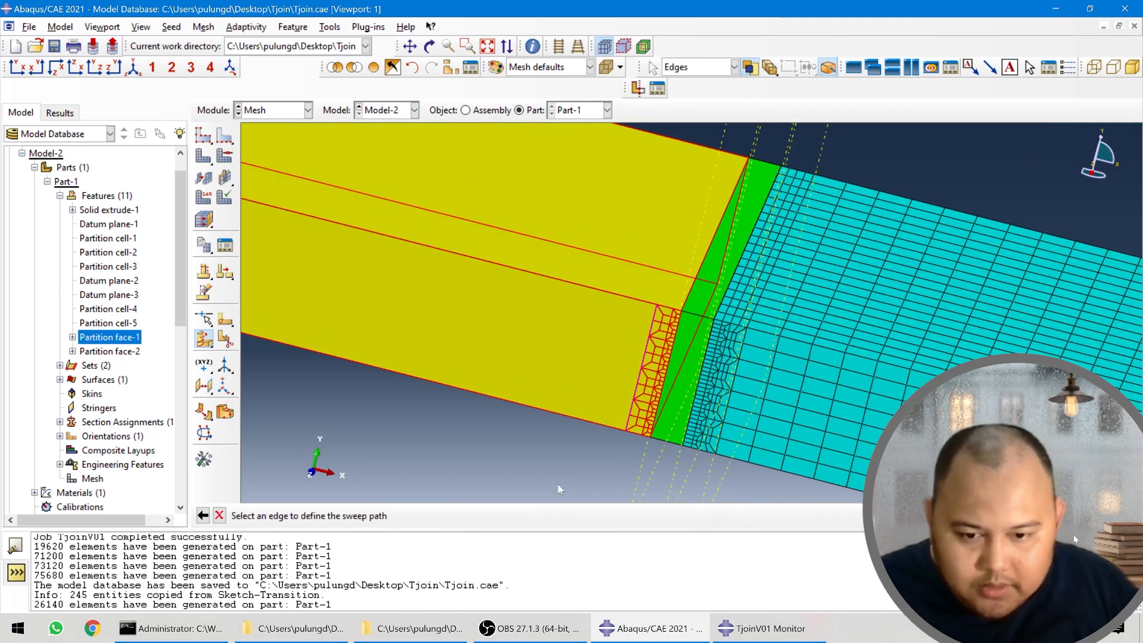
{"action": "left_click", "coordinate": [708, 262]}
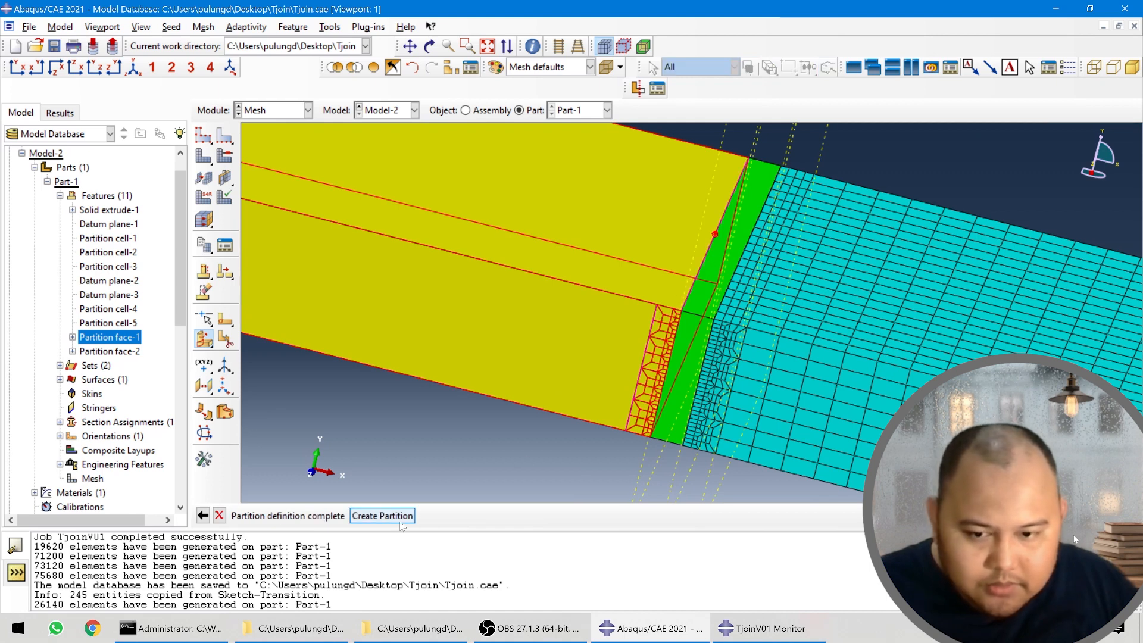
{"action": "left_click", "coordinate": [398, 516]}
{"action": "scroll", "coordinate": [461, 461], "scroll_direction": "down", "scroll_amount": 1}
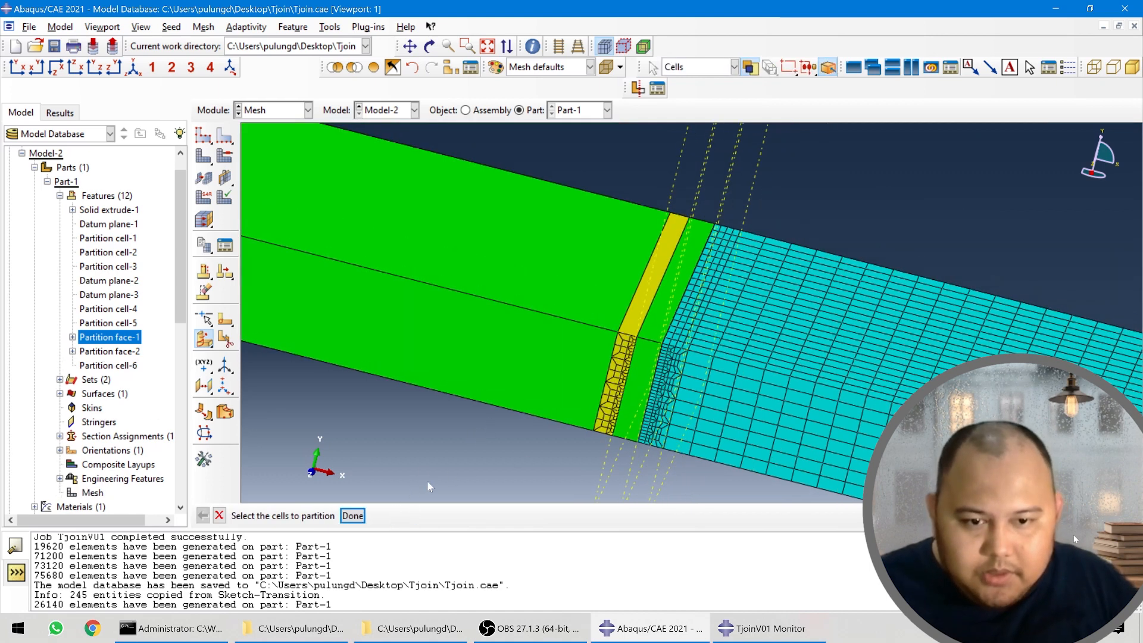
{"action": "left_click", "coordinate": [352, 516]}
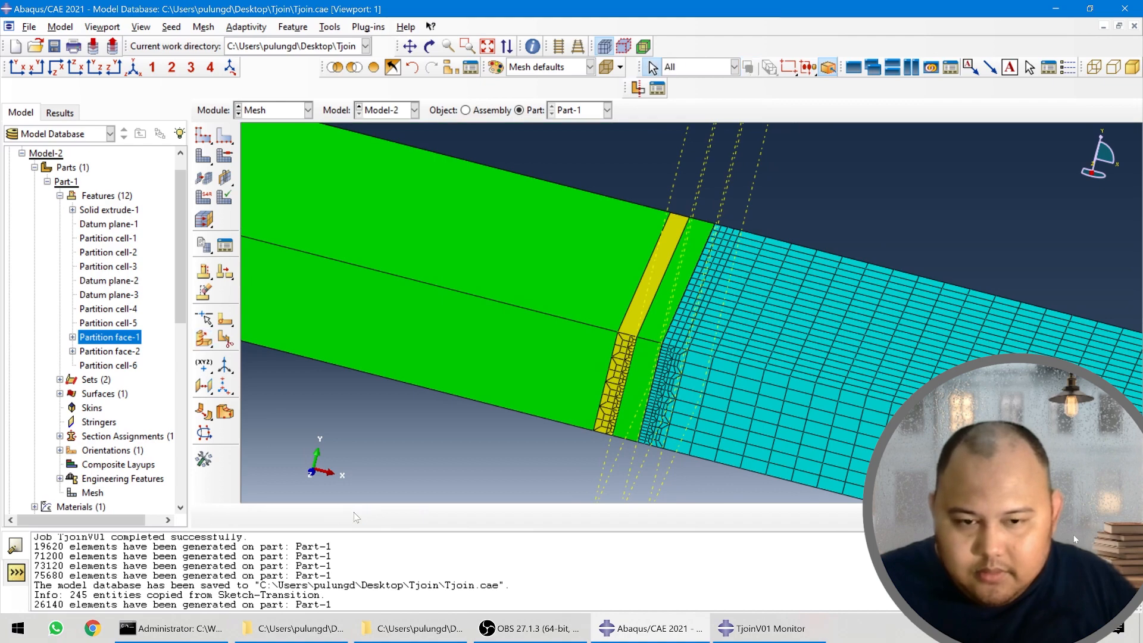
- Mesh the whole of Part-1 again and check the transition elements on both sides of the refined strip
{"action": "scroll", "coordinate": [340, 373], "scroll_direction": "down", "scroll_amount": 1}
{"action": "left_click", "coordinate": [204, 156]}
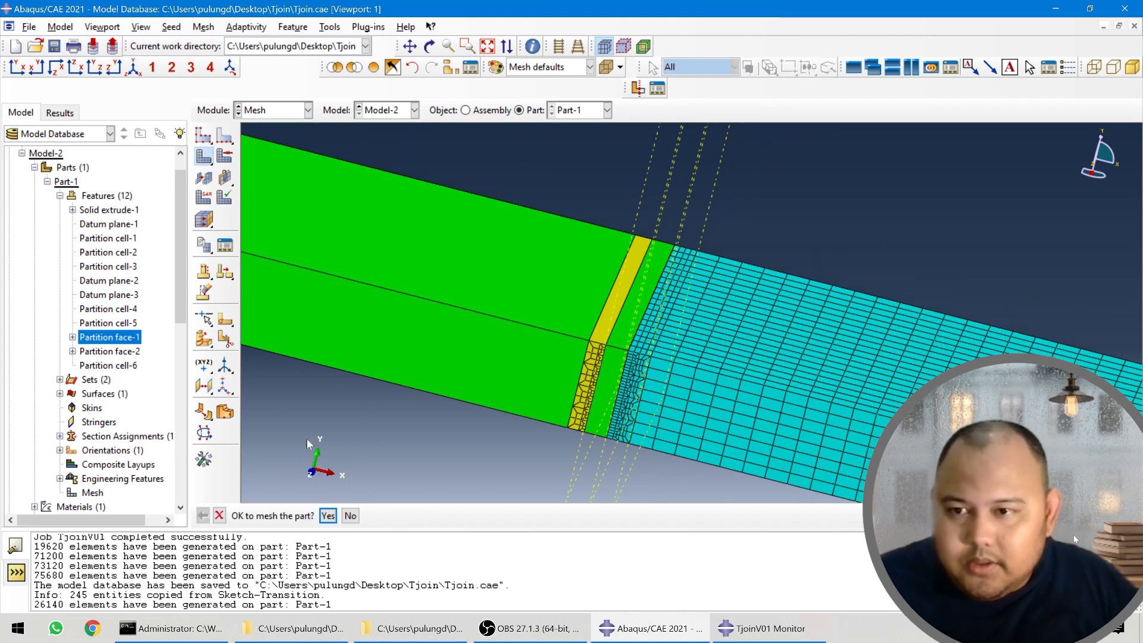
{"action": "left_click", "coordinate": [325, 520]}
{"action": "scroll", "coordinate": [597, 464], "scroll_direction": "up", "scroll_amount": 3}
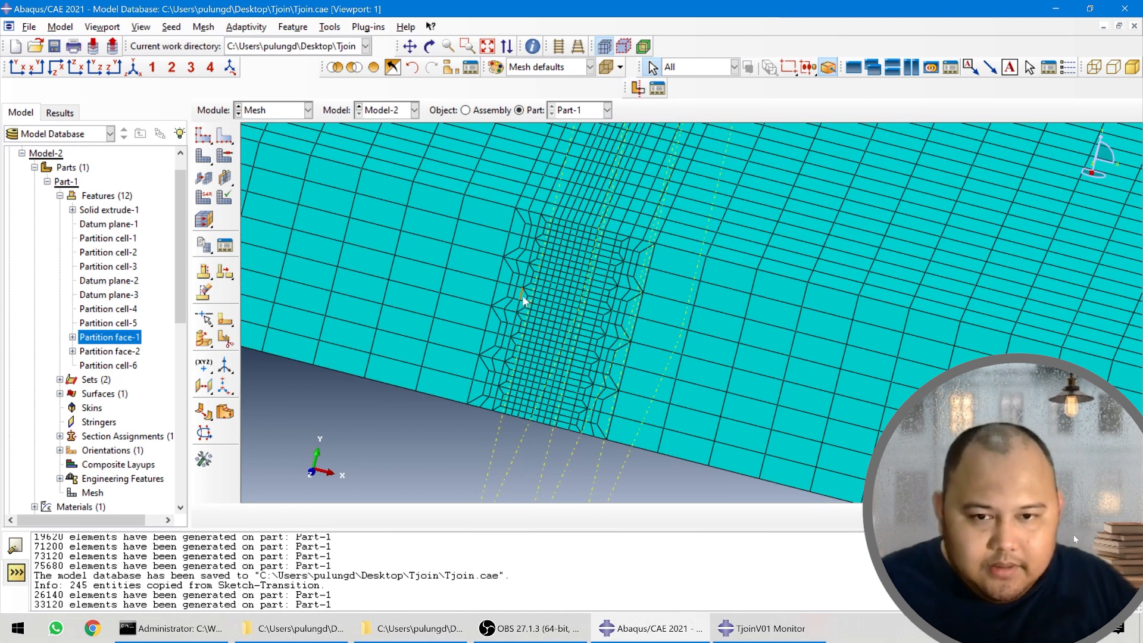
{"action": "left_click_drag", "start_coordinate": [531, 292], "coordinate": [709, 324], "text": "ctrl+alt"}
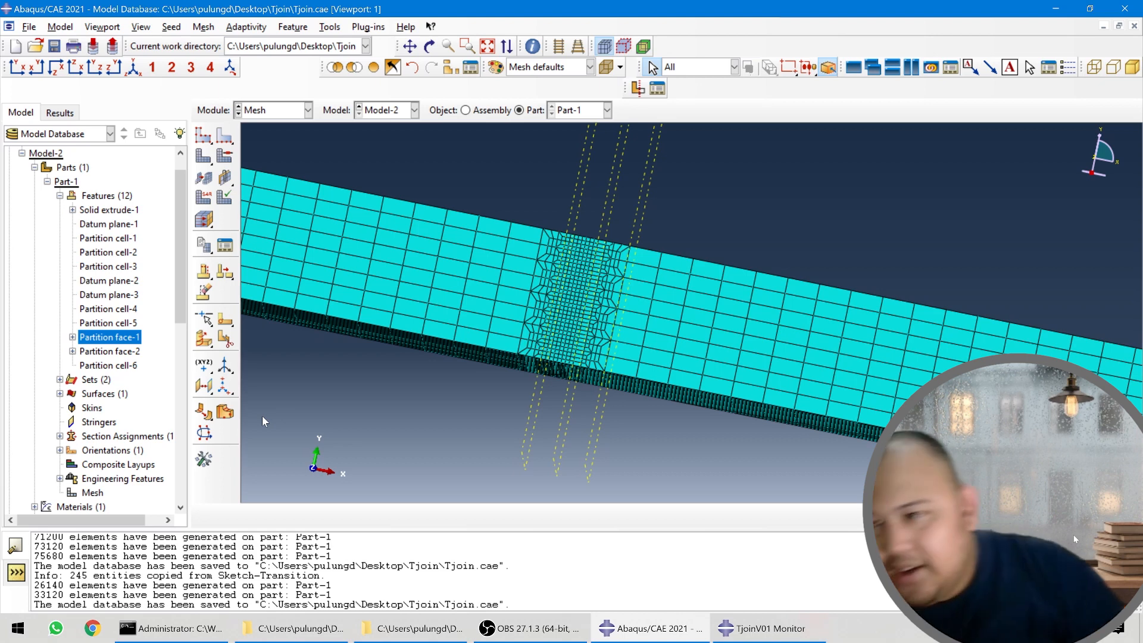
{"action": "left_click", "coordinate": [29, 26]}
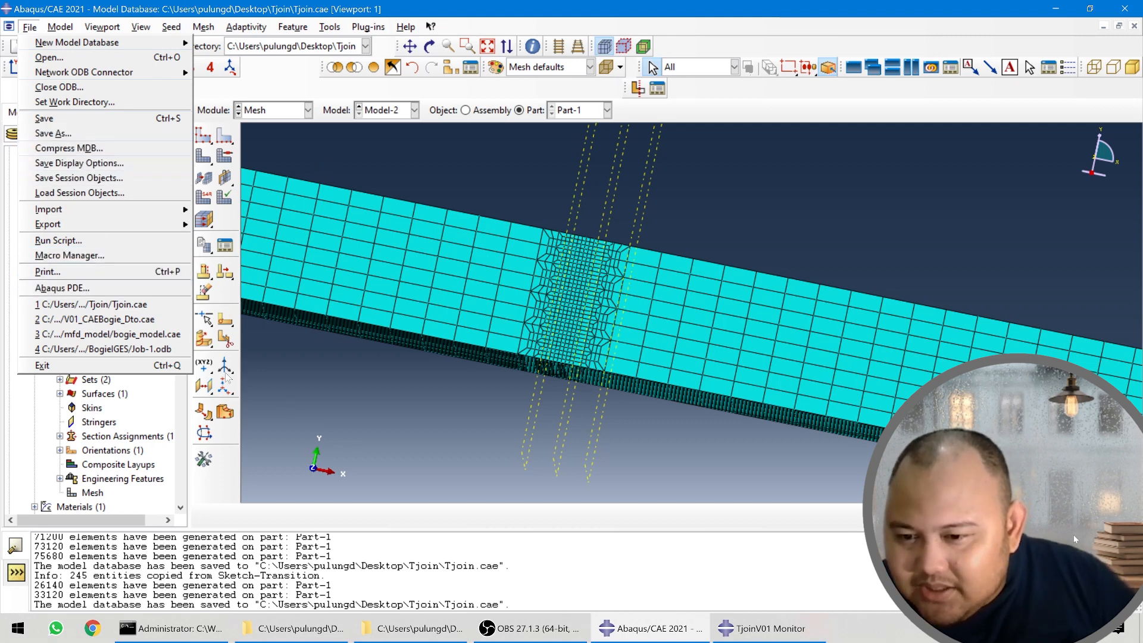
{"action": "left_click", "coordinate": [272, 412]}
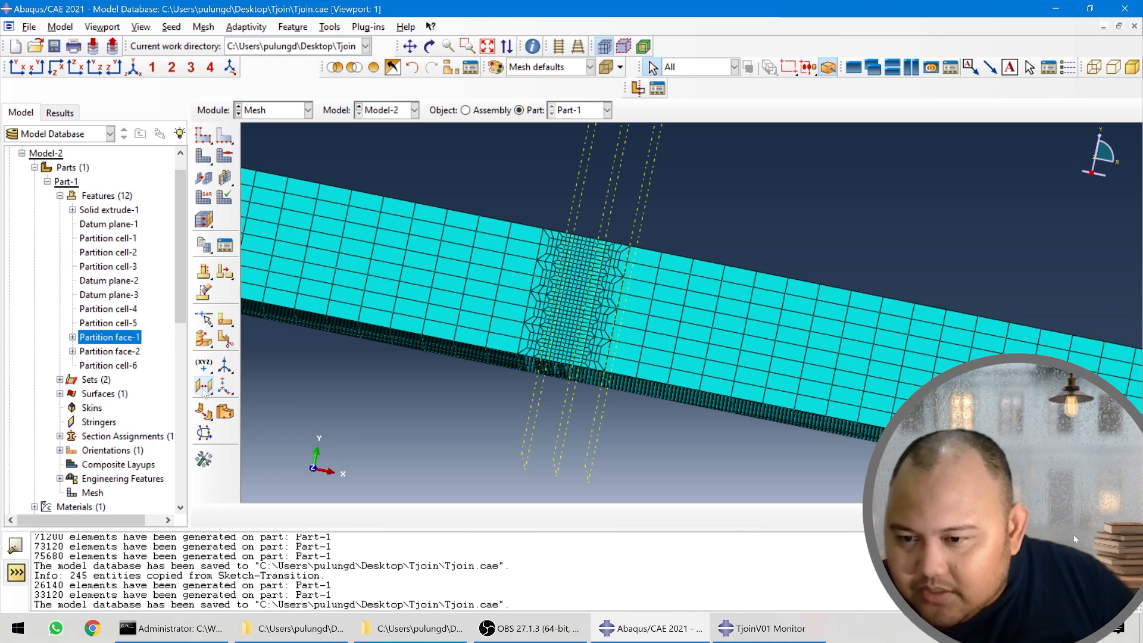
{"action": "scroll", "coordinate": [109, 254], "scroll_direction": "down", "scroll_amount": 12}
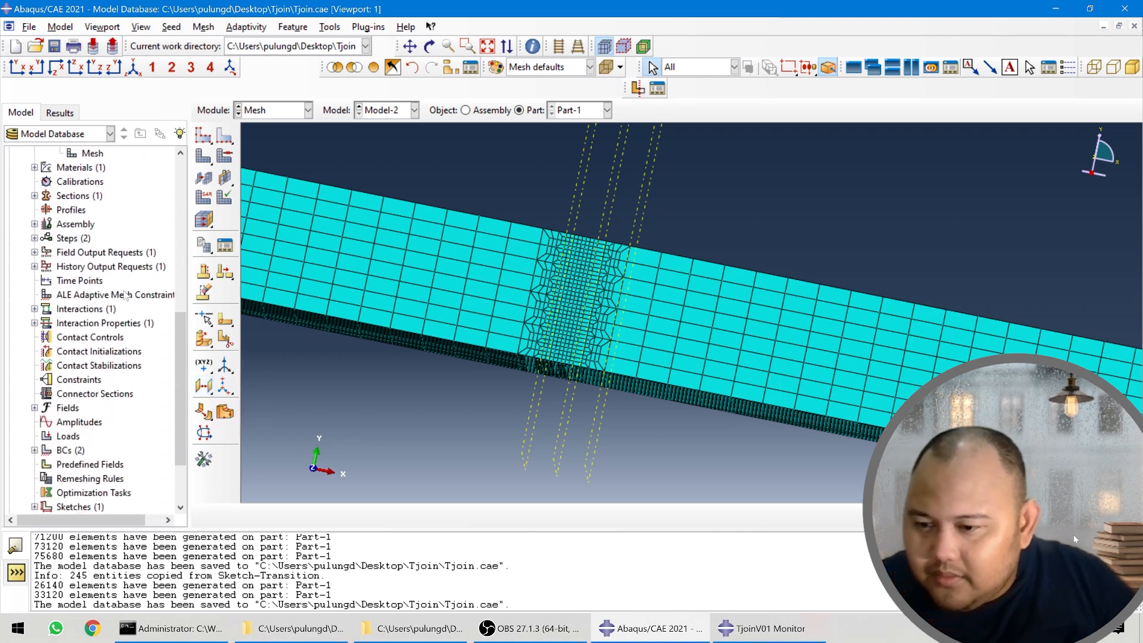
{"action": "scroll", "coordinate": [122, 297], "scroll_direction": "up", "scroll_amount": 3}
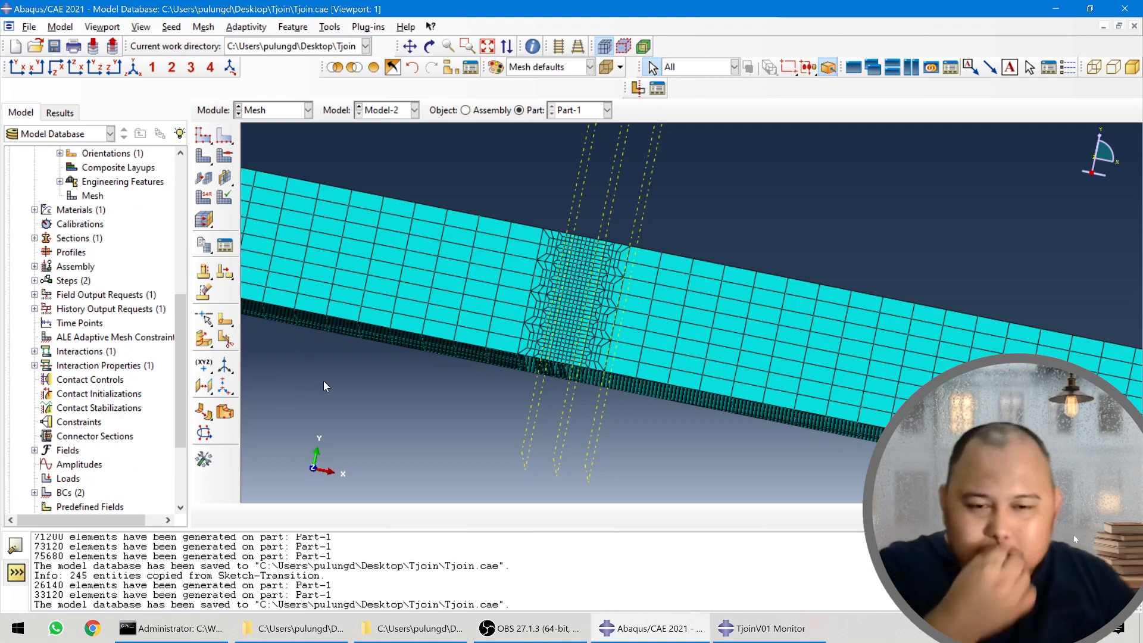
- Review the existing analysis jobs in the Job Manager, close it, and look over the partitioned assembly
{"action": "left_click", "coordinate": [279, 113]}
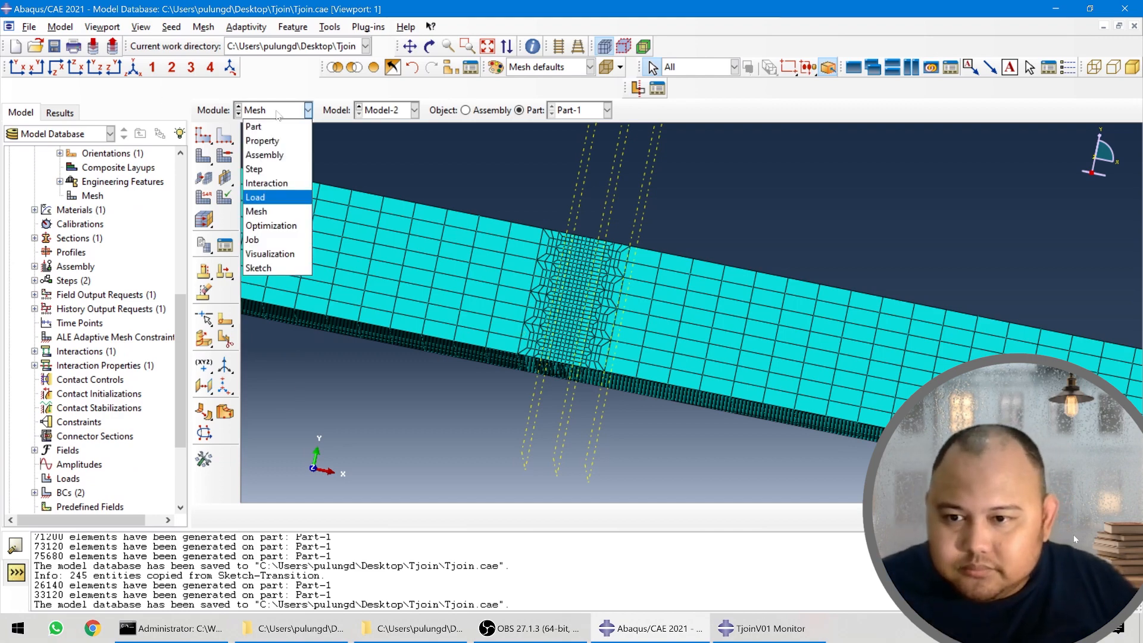
{"action": "left_click", "coordinate": [270, 239]}
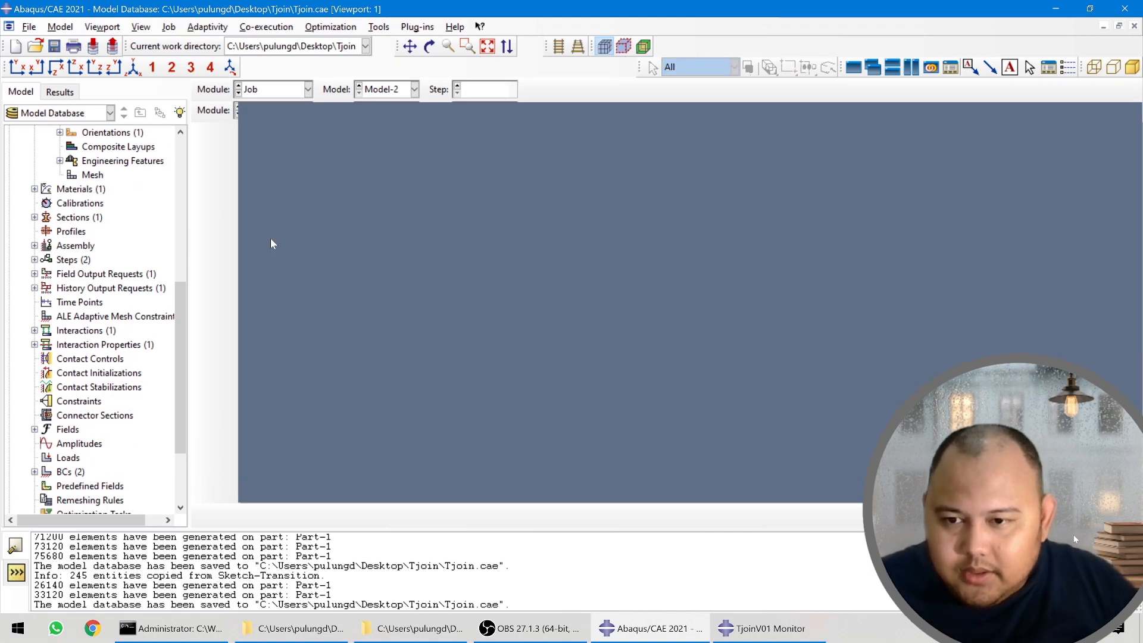
{"action": "left_click", "coordinate": [228, 138]}
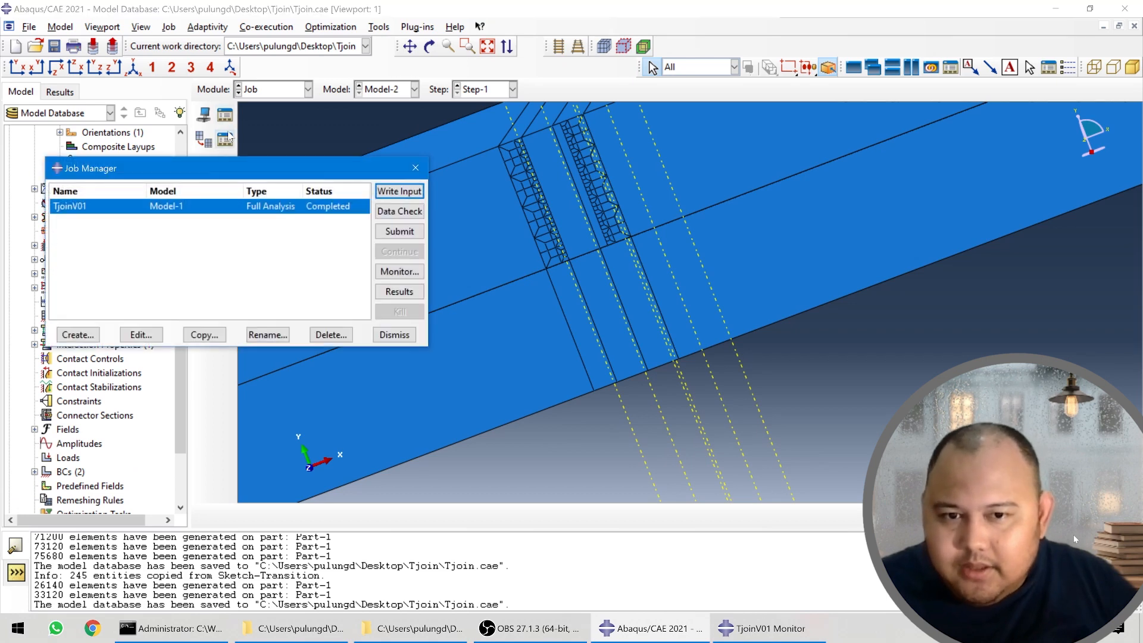
{"action": "scroll", "coordinate": [853, 374], "scroll_direction": "down", "scroll_amount": 5}
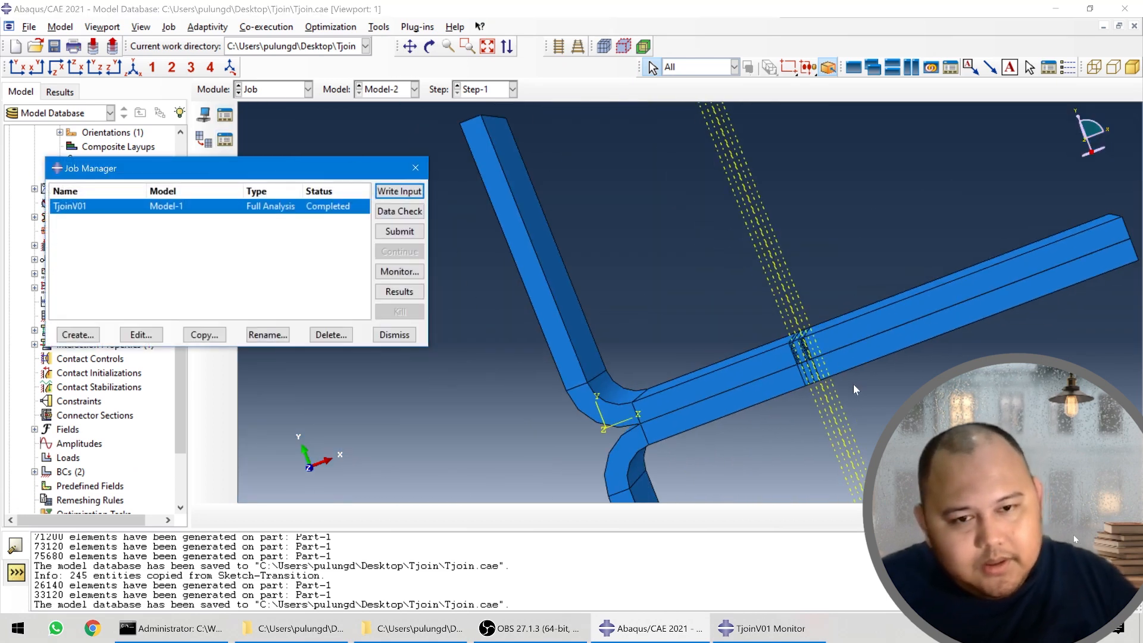
{"action": "scroll", "coordinate": [850, 390], "scroll_direction": "up", "scroll_amount": 1}
{"action": "left_click", "coordinate": [395, 335]}
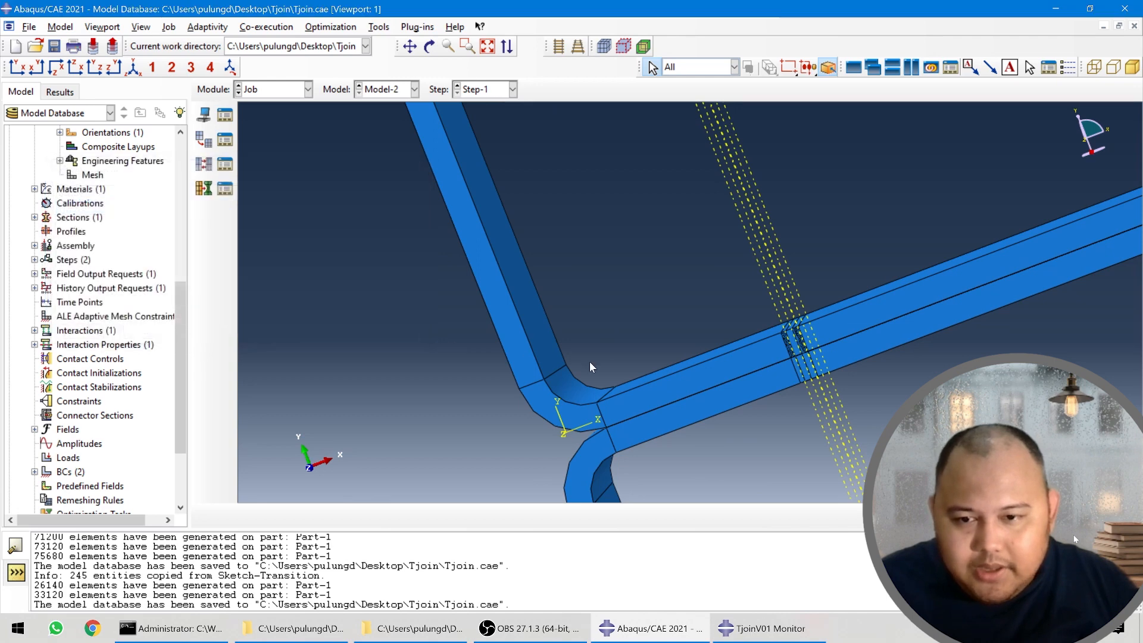
{"action": "scroll", "coordinate": [719, 358], "scroll_direction": "up", "scroll_amount": 3}
{"action": "scroll", "coordinate": [746, 353], "scroll_direction": "down", "scroll_amount": 3}
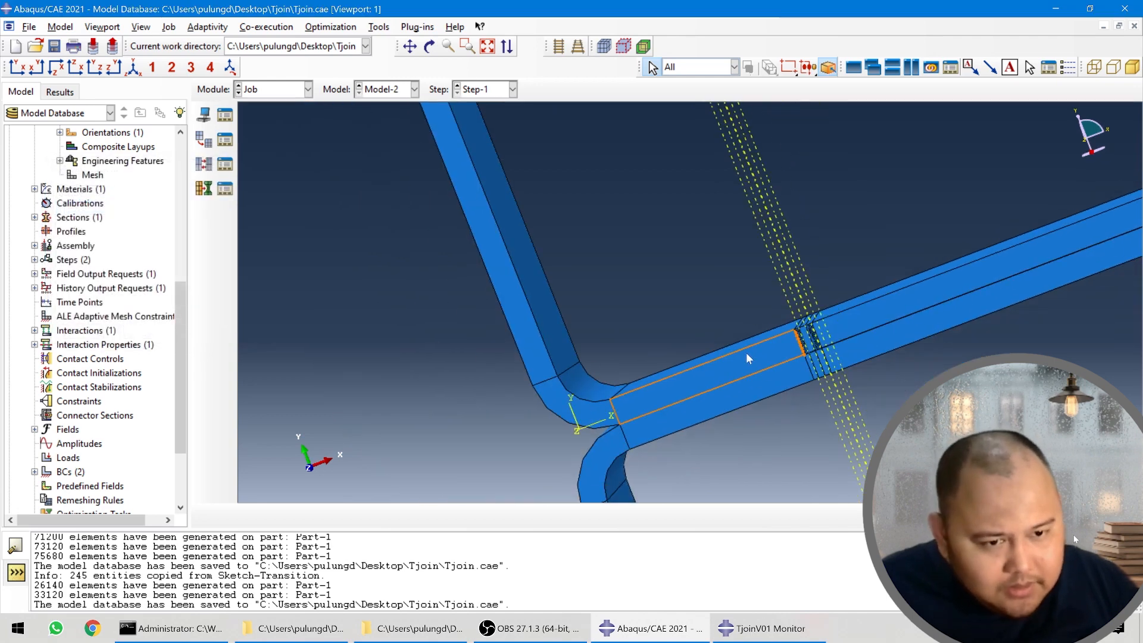
- Look over the assembly in the Load module and examine its mesh around the refined strip in the Mesh module
{"action": "left_click", "coordinate": [269, 90]}
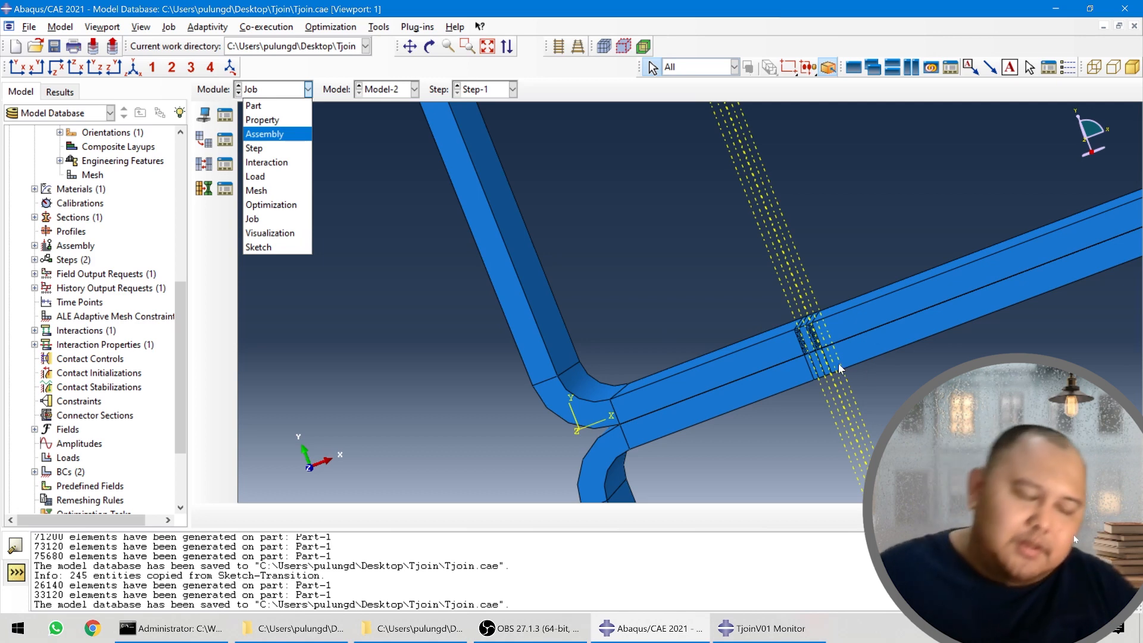
{"action": "left_click", "coordinate": [255, 176]}
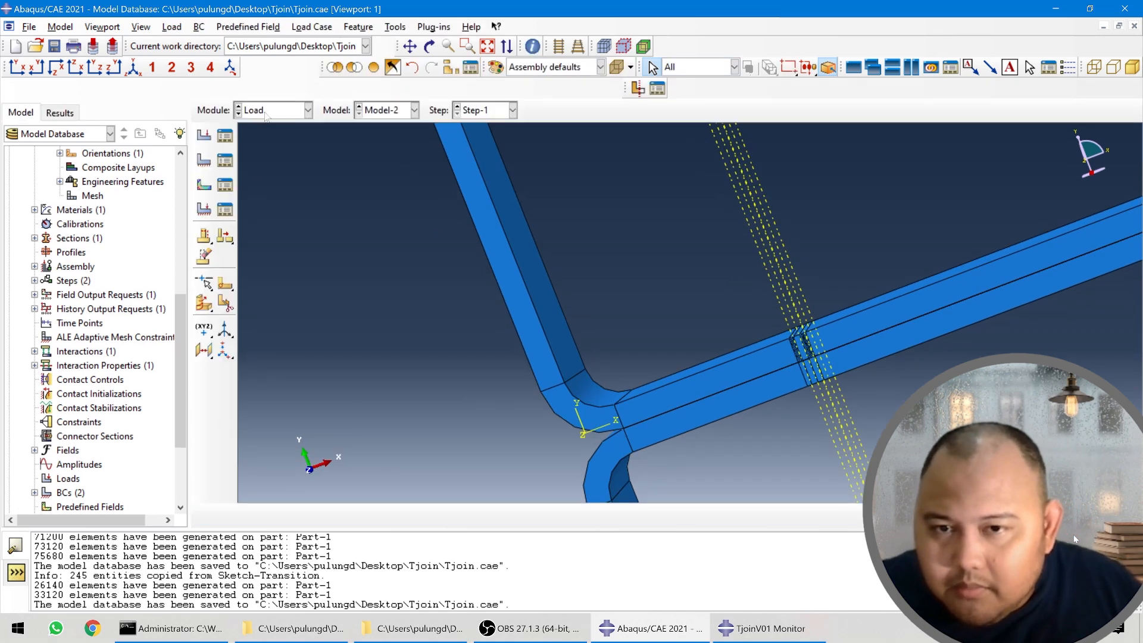
{"action": "left_click", "coordinate": [266, 112]}
{"action": "left_click", "coordinate": [262, 208]}
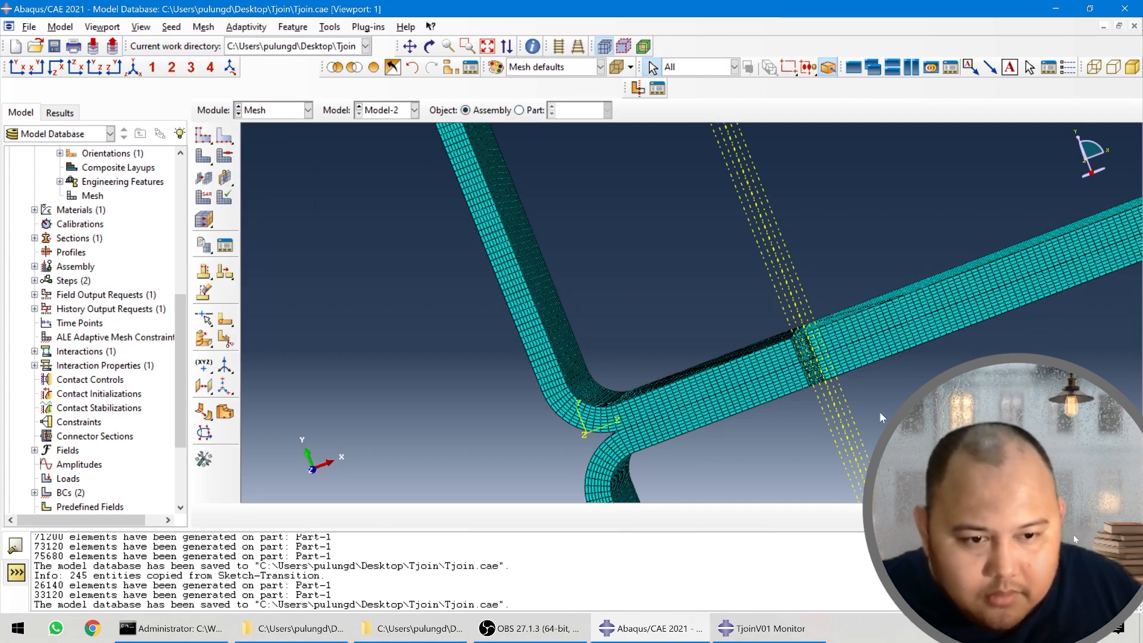
{"action": "scroll", "coordinate": [882, 418], "scroll_direction": "up", "scroll_amount": 4}
{"action": "left_click", "coordinate": [285, 114]}
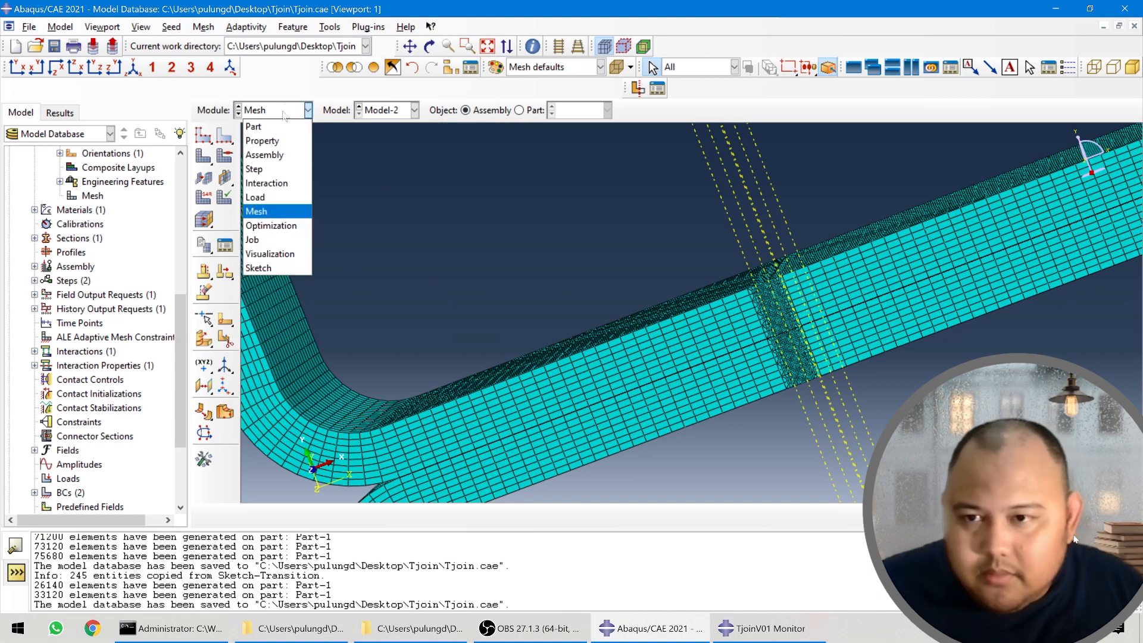
{"action": "left_click", "coordinate": [271, 213]}
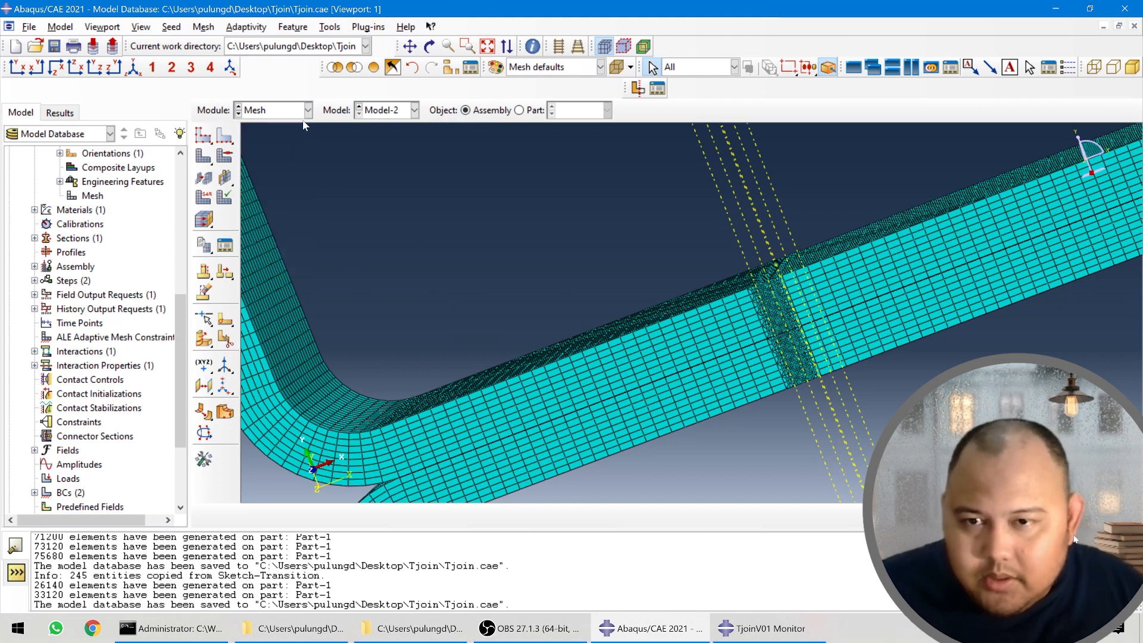
- Switch to the Job module and create a job named TjoinV02 with Model-2 as its source
{"action": "left_click", "coordinate": [288, 113]}
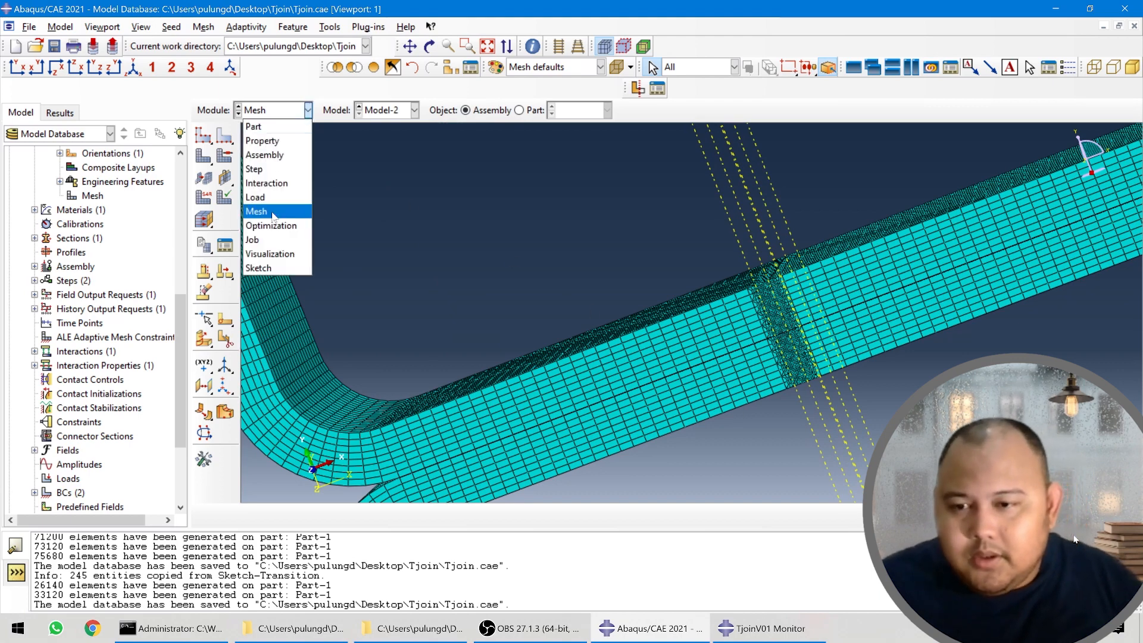
{"action": "left_click", "coordinate": [267, 253]}
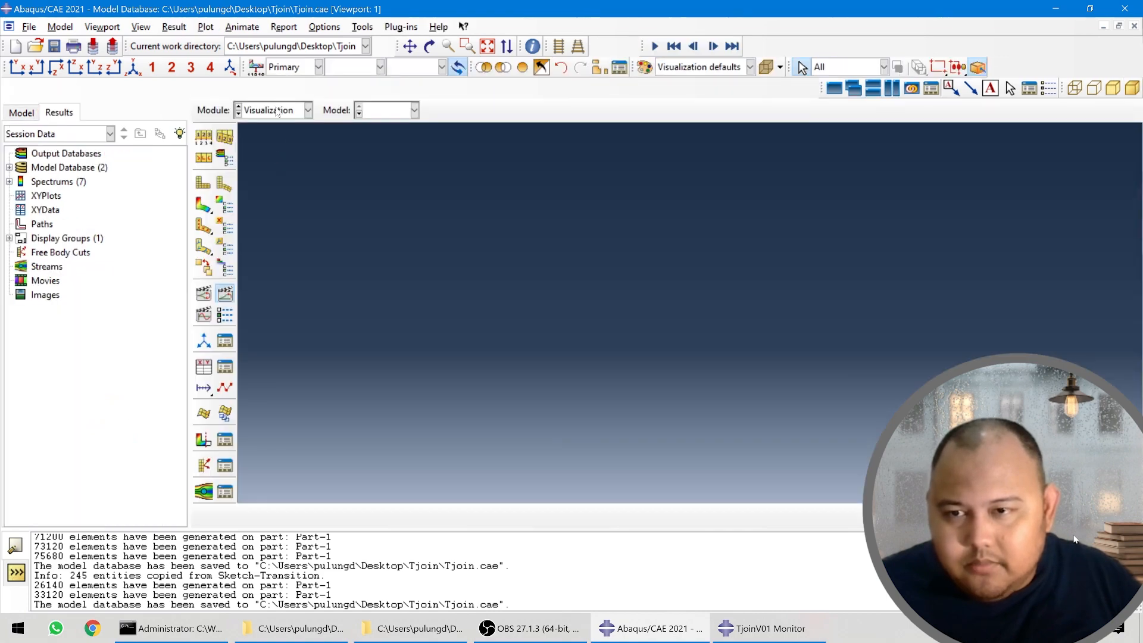
{"action": "left_click", "coordinate": [278, 113]}
{"action": "left_click", "coordinate": [260, 240]}
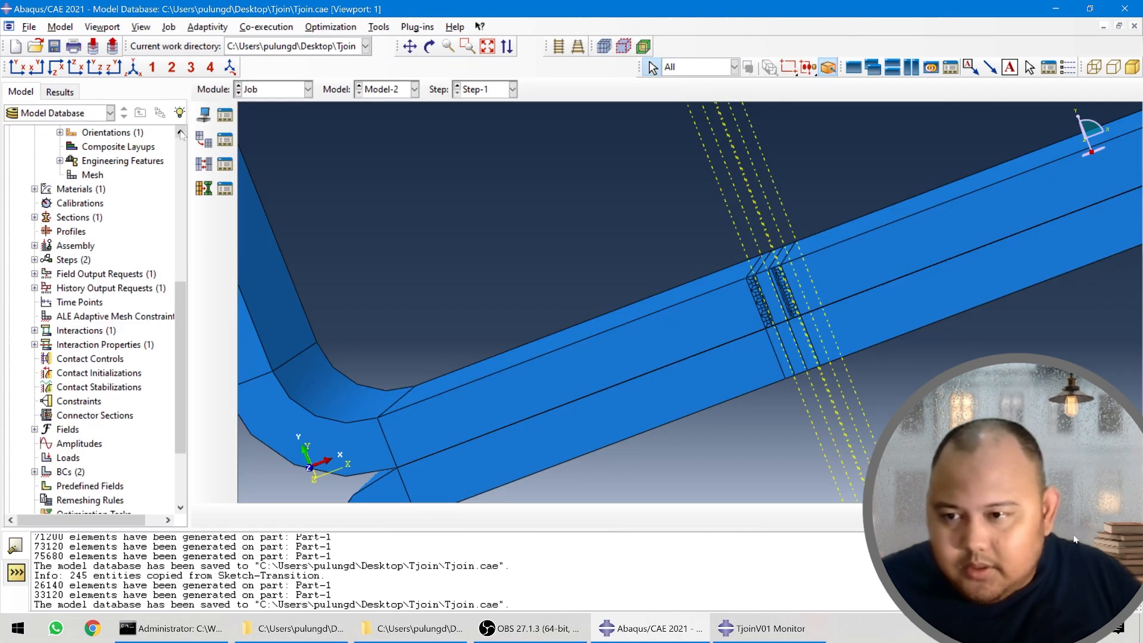
{"action": "left_click", "coordinate": [225, 114]}
{"action": "left_click", "coordinate": [77, 335]}
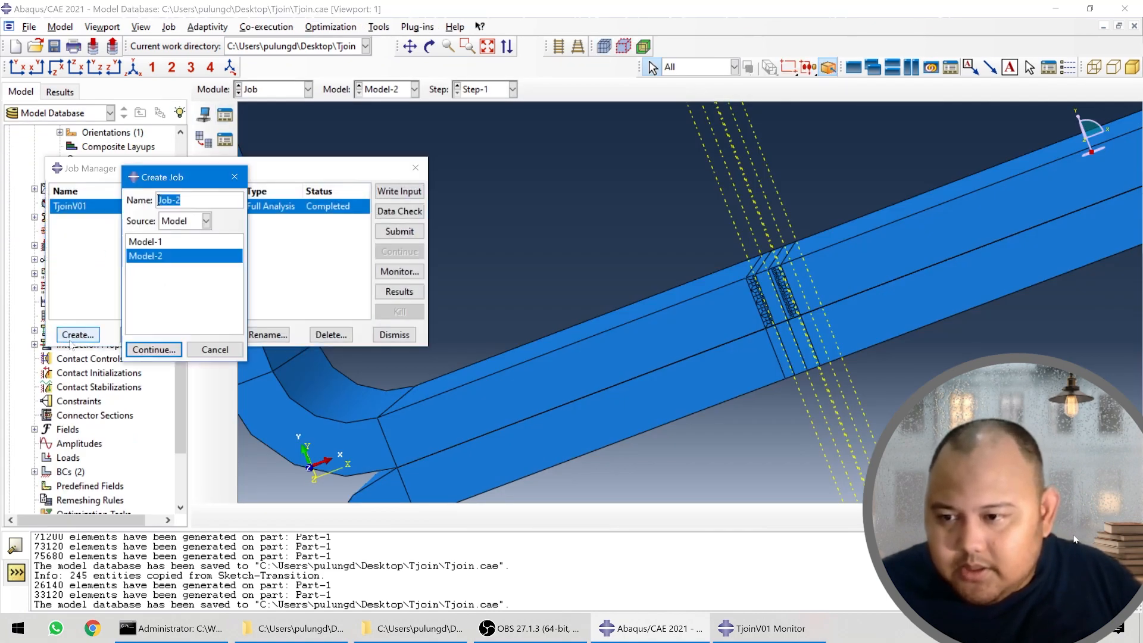
{"action": "type", "text": "Tjoi"}
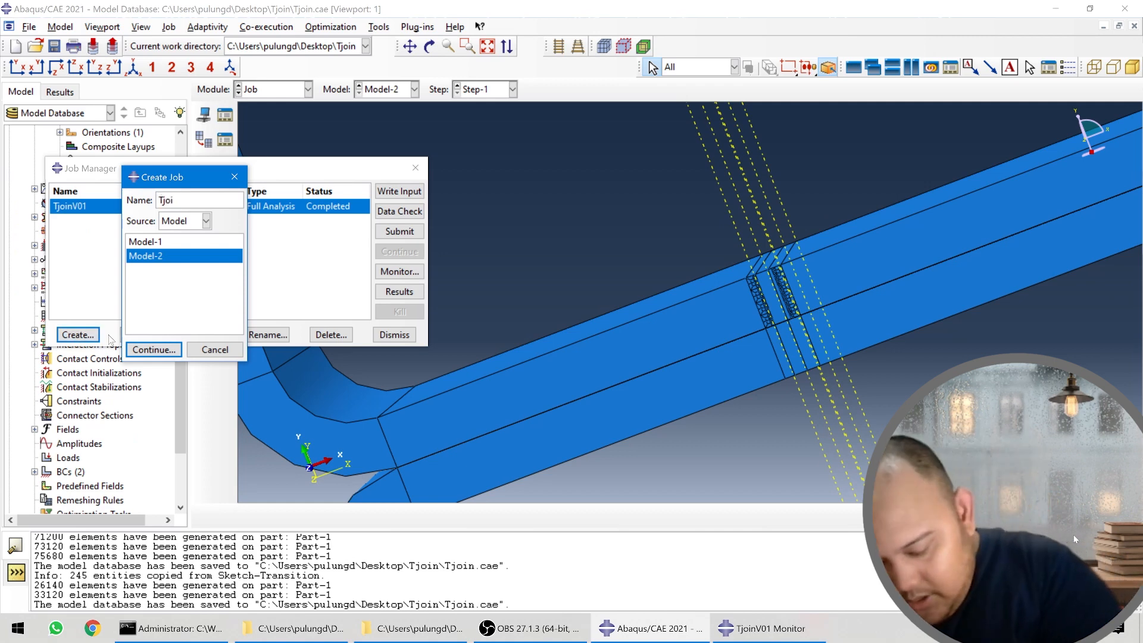
{"action": "type", "text": "nV02"}
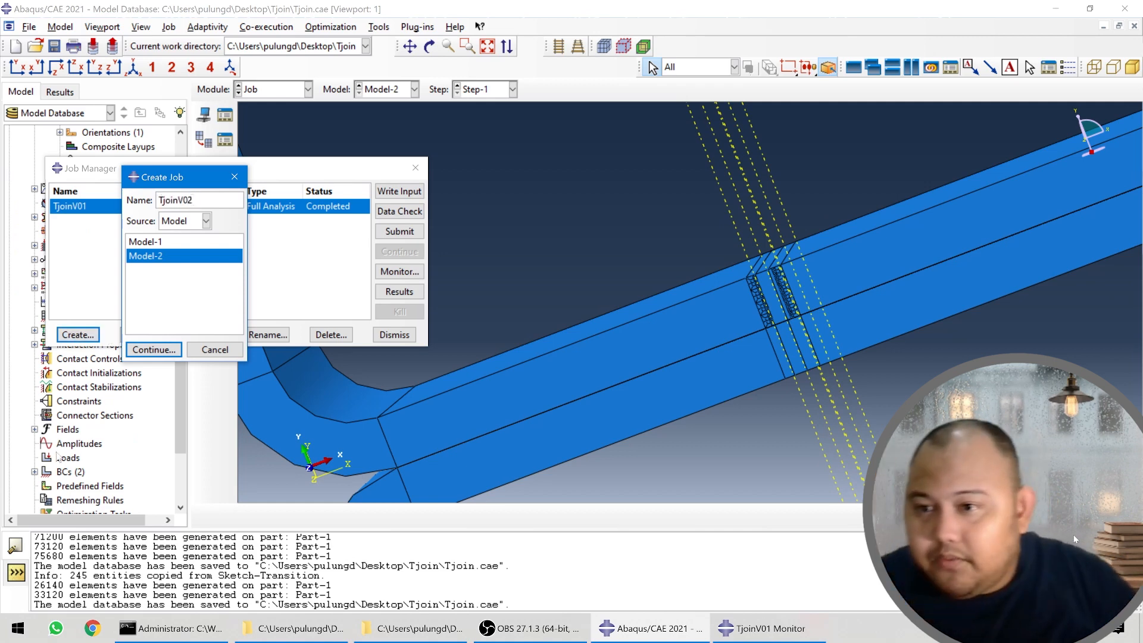
{"action": "left_click", "coordinate": [155, 350]}
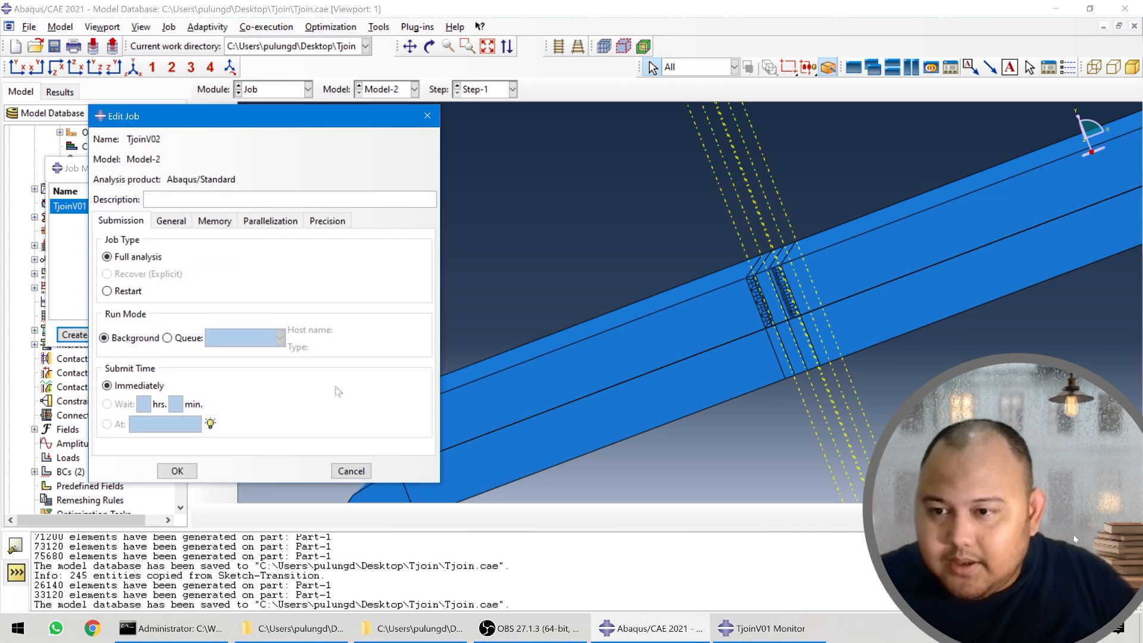
- Enable the use of multiple processors for job TjoinV02 and accept the job settings
{"action": "left_click", "coordinate": [270, 221]}
{"action": "left_click", "coordinate": [150, 242]}
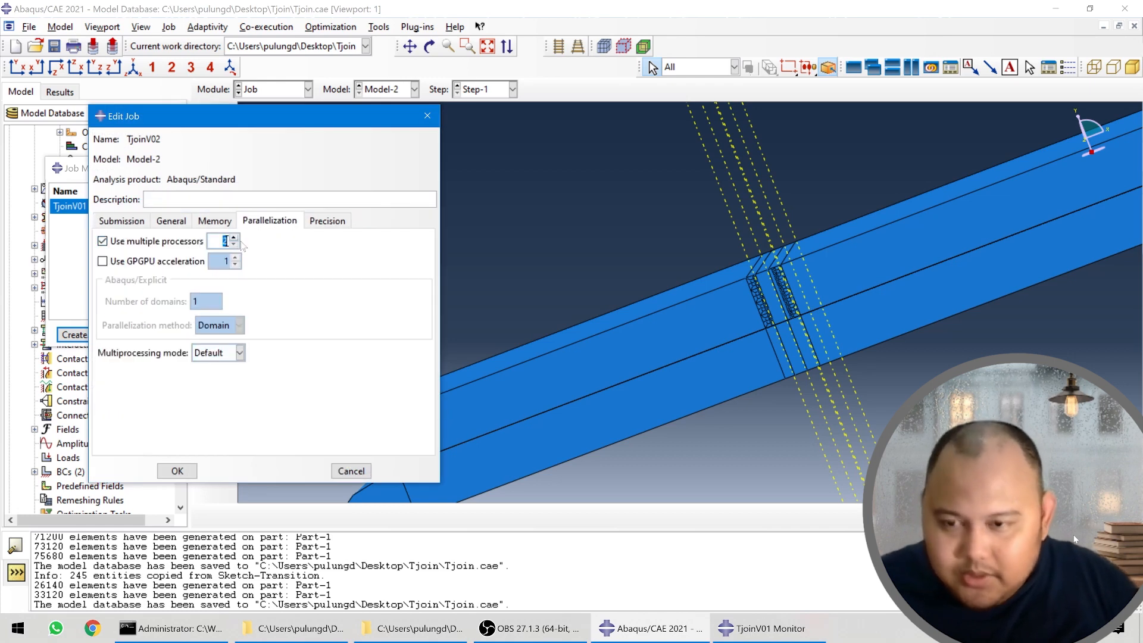
{"action": "left_click", "coordinate": [177, 471]}
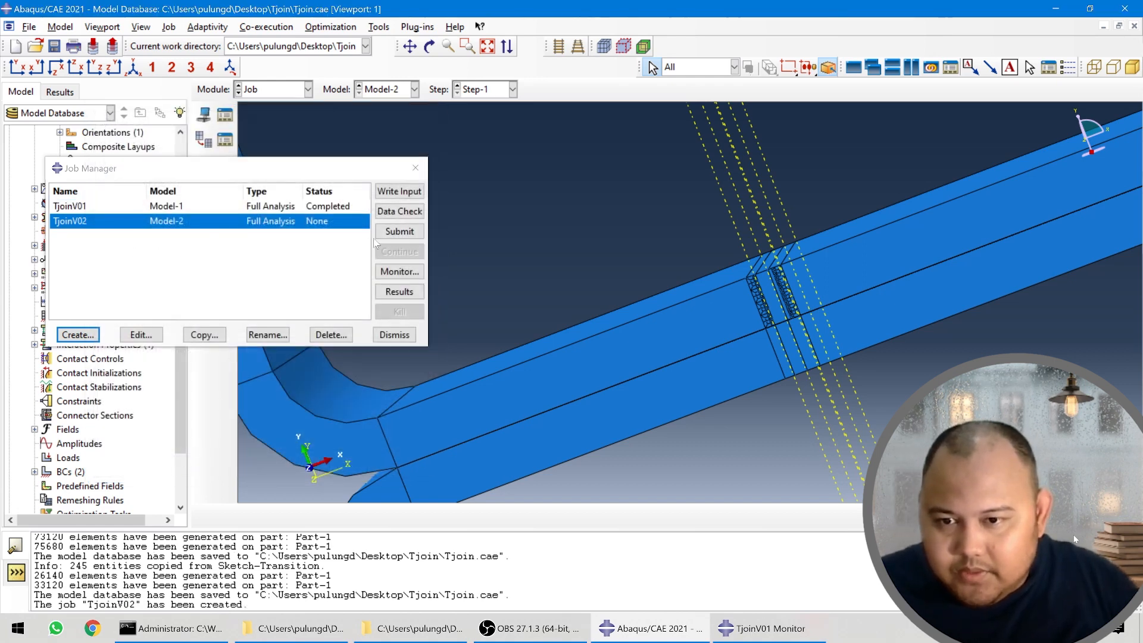
- Try to submit job TjoinV02, decline to continue with the submission, and close the Job Manager
{"action": "left_click", "coordinate": [398, 232]}
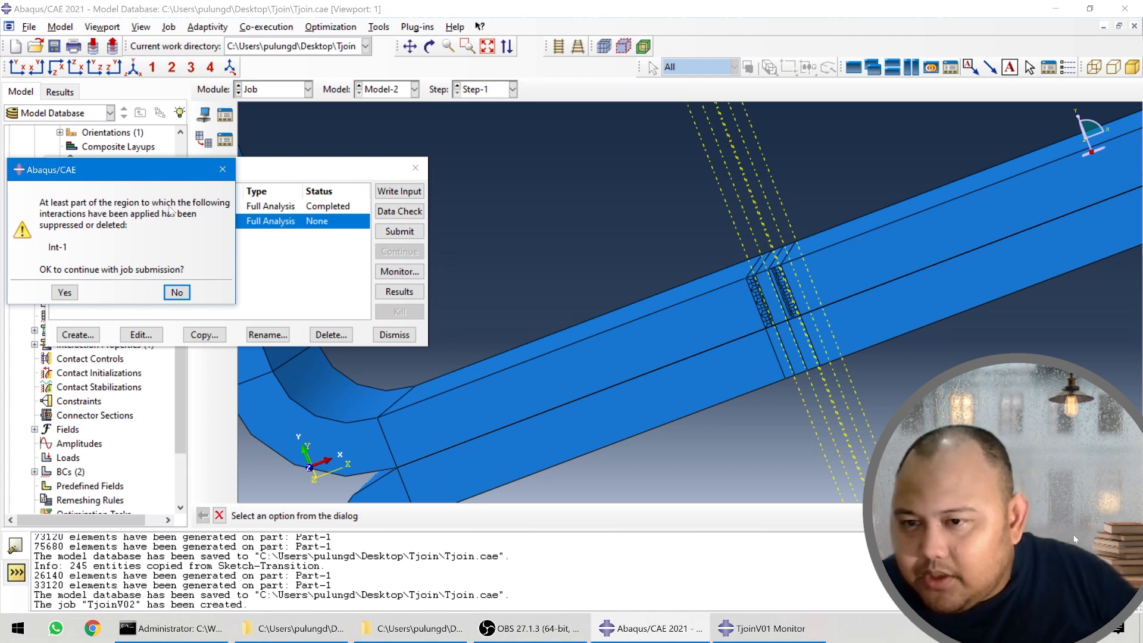
{"action": "left_click", "coordinate": [177, 292]}
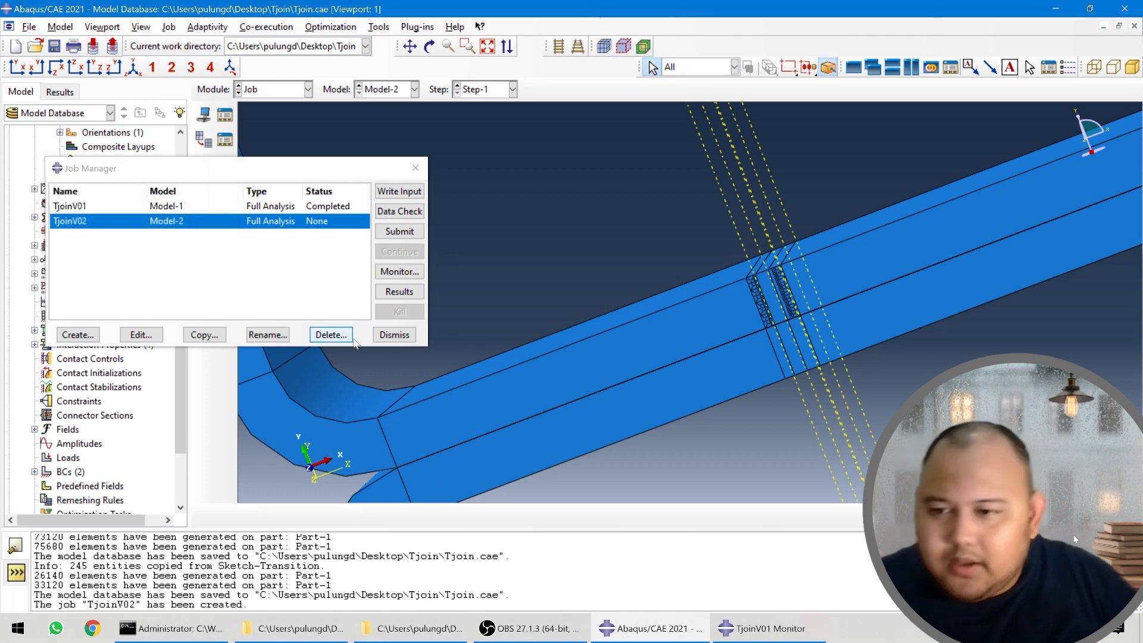
{"action": "left_click", "coordinate": [402, 334]}
- Switch to the Interaction module and look over the assembly's joined arm around the refined strip
{"action": "scroll", "coordinate": [421, 316], "scroll_direction": "up", "scroll_amount": 8}
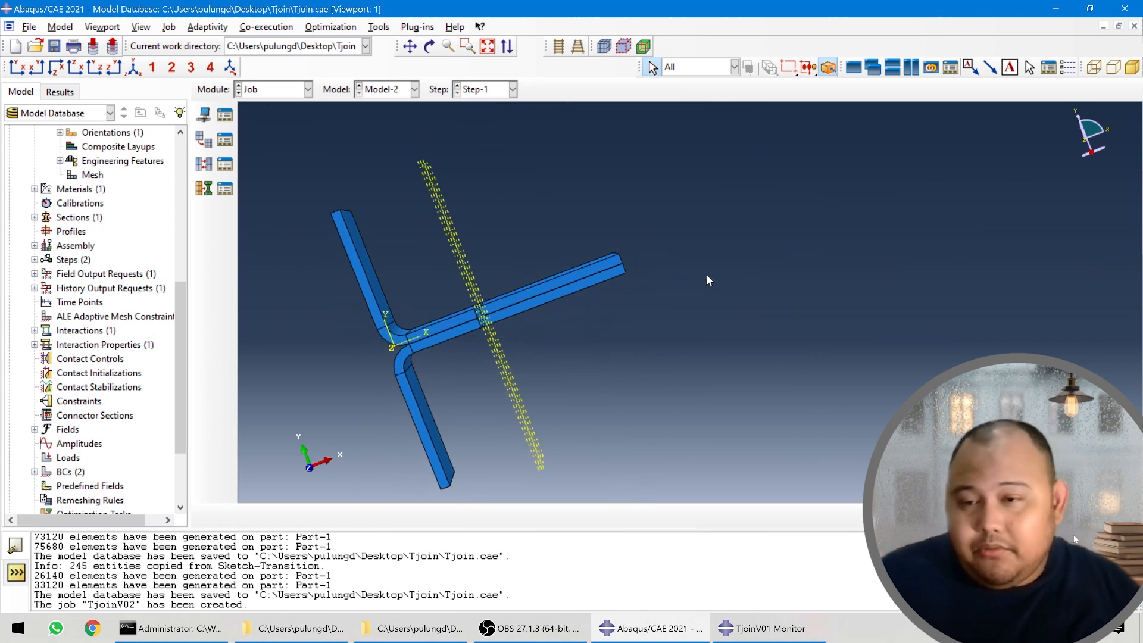
{"action": "left_click_drag", "start_coordinate": [699, 286], "coordinate": [682, 357], "text": "ctrl+alt"}
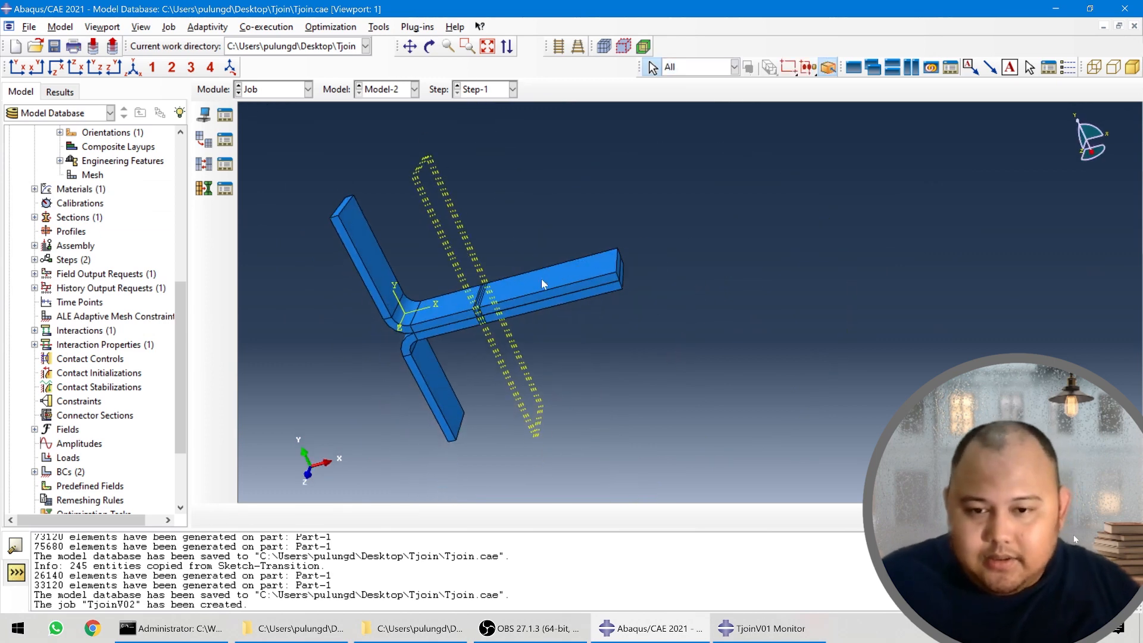
{"action": "left_click", "coordinate": [271, 90]}
{"action": "left_click", "coordinate": [284, 161]}
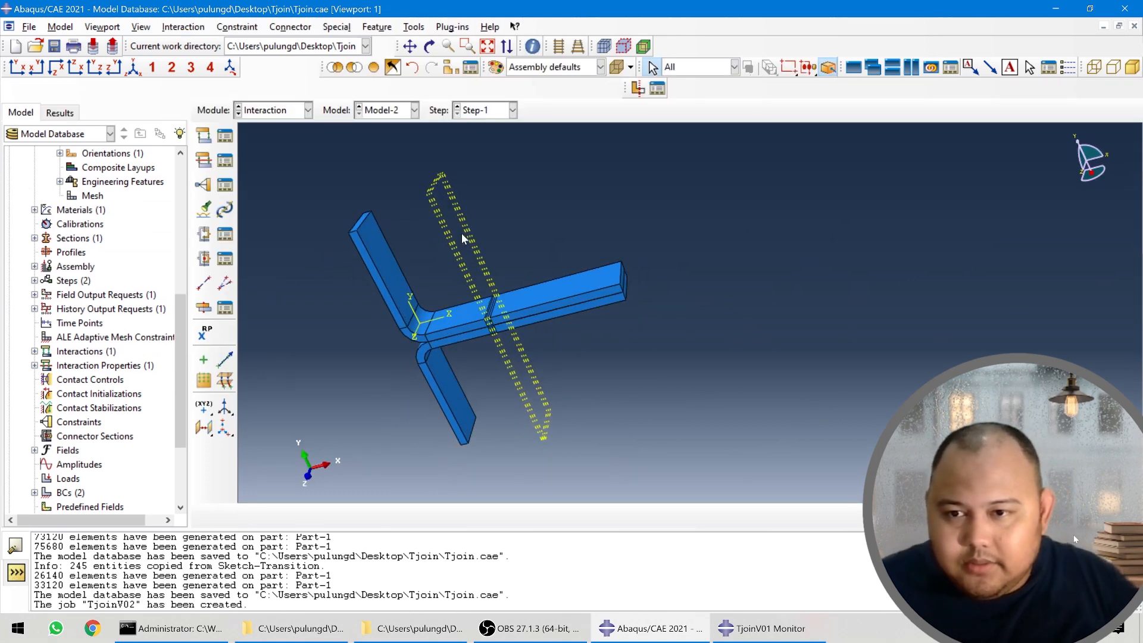
{"action": "scroll", "coordinate": [466, 234], "scroll_direction": "down", "scroll_amount": 6}
{"action": "left_click_drag", "start_coordinate": [709, 318], "coordinate": [564, 289], "text": "ctrl+alt"}
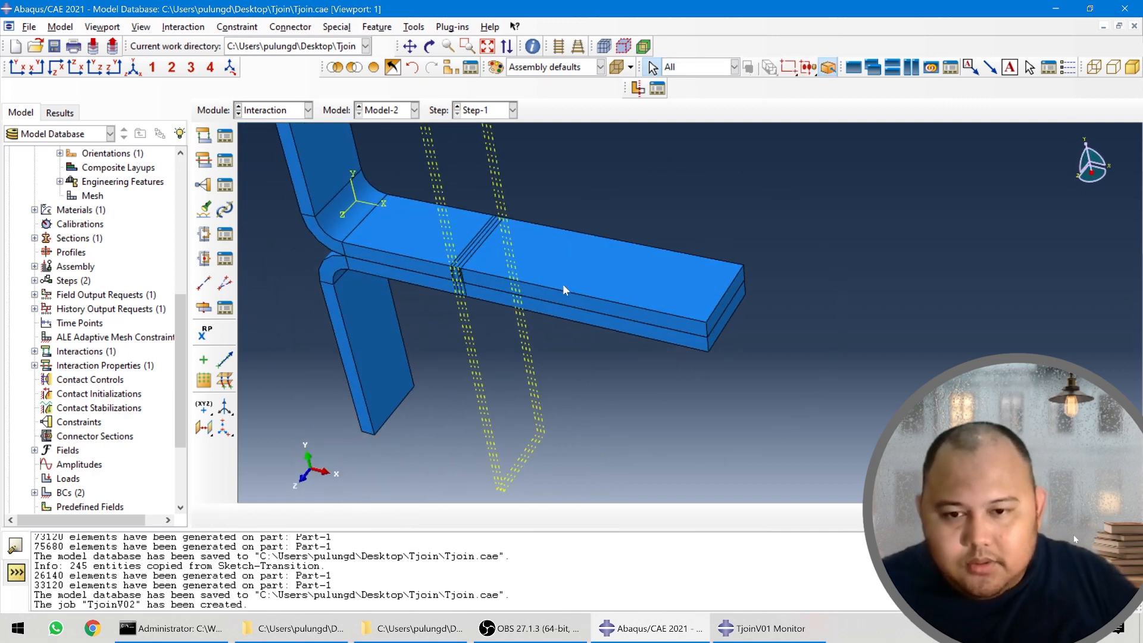
{"action": "scroll", "coordinate": [563, 284], "scroll_direction": "up", "scroll_amount": 2}
{"action": "scroll", "coordinate": [421, 148], "scroll_direction": "up", "scroll_amount": 1}
- Remove the upper layer's outer arm cell, adjoining transition cells and refined strip cell from the display to expose the lower contact faces
{"action": "left_click", "coordinate": [354, 67]}
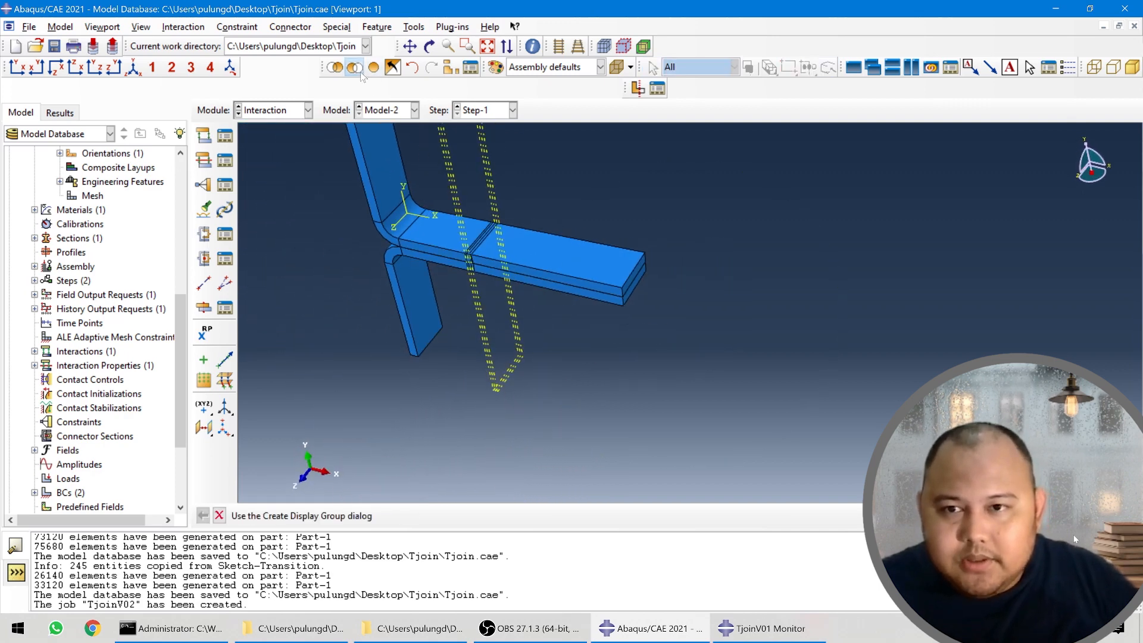
{"action": "scroll", "coordinate": [456, 342], "scroll_direction": "down", "scroll_amount": 4}
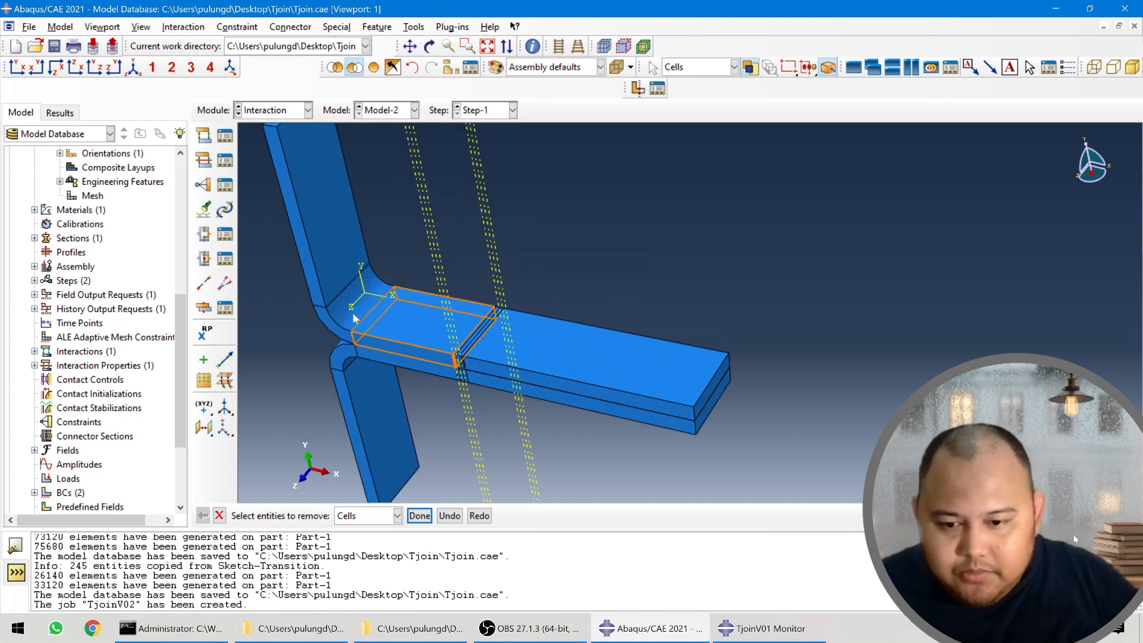
{"action": "scroll", "coordinate": [461, 346], "scroll_direction": "down", "scroll_amount": 2}
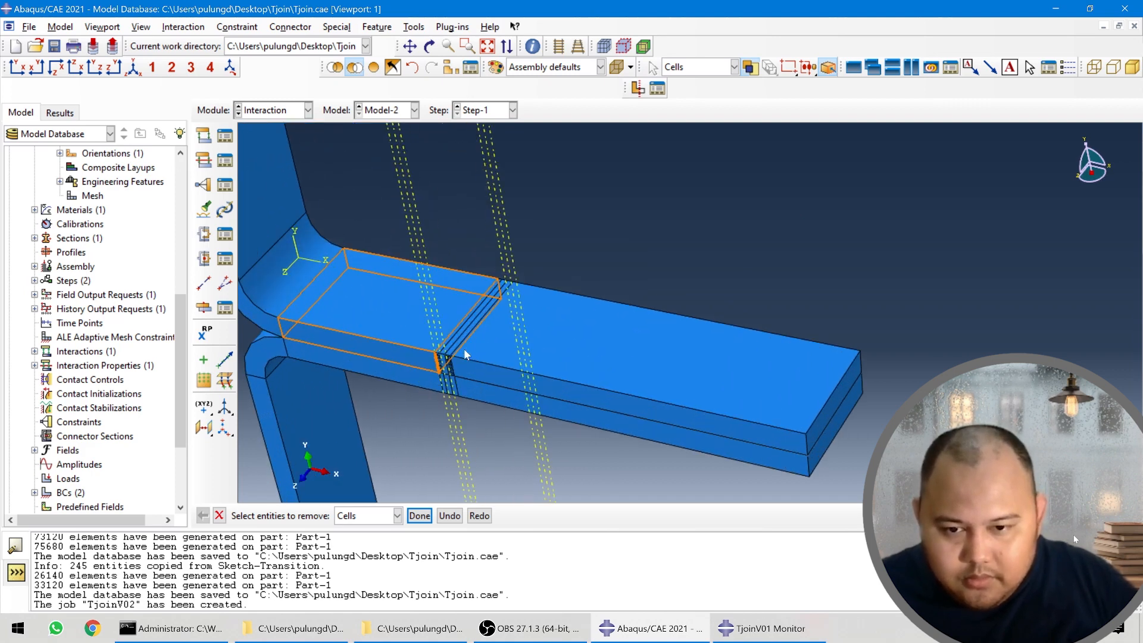
{"action": "left_click", "coordinate": [571, 352]}
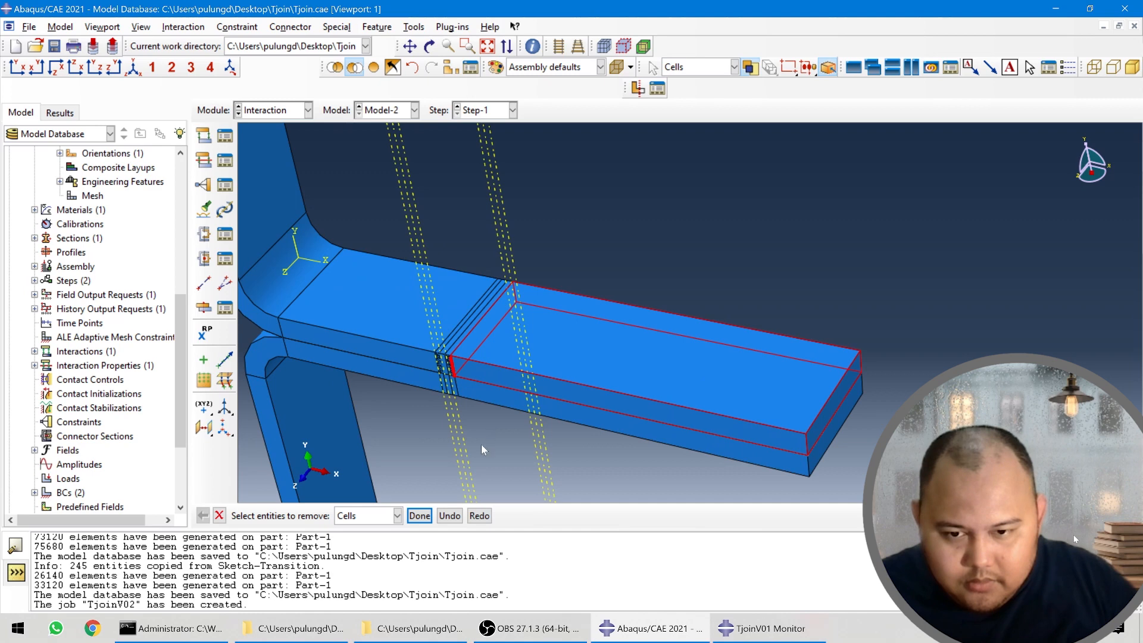
{"action": "scroll", "coordinate": [481, 445], "scroll_direction": "down", "scroll_amount": 3}
{"action": "scroll", "coordinate": [484, 330], "scroll_direction": "down", "scroll_amount": 3}
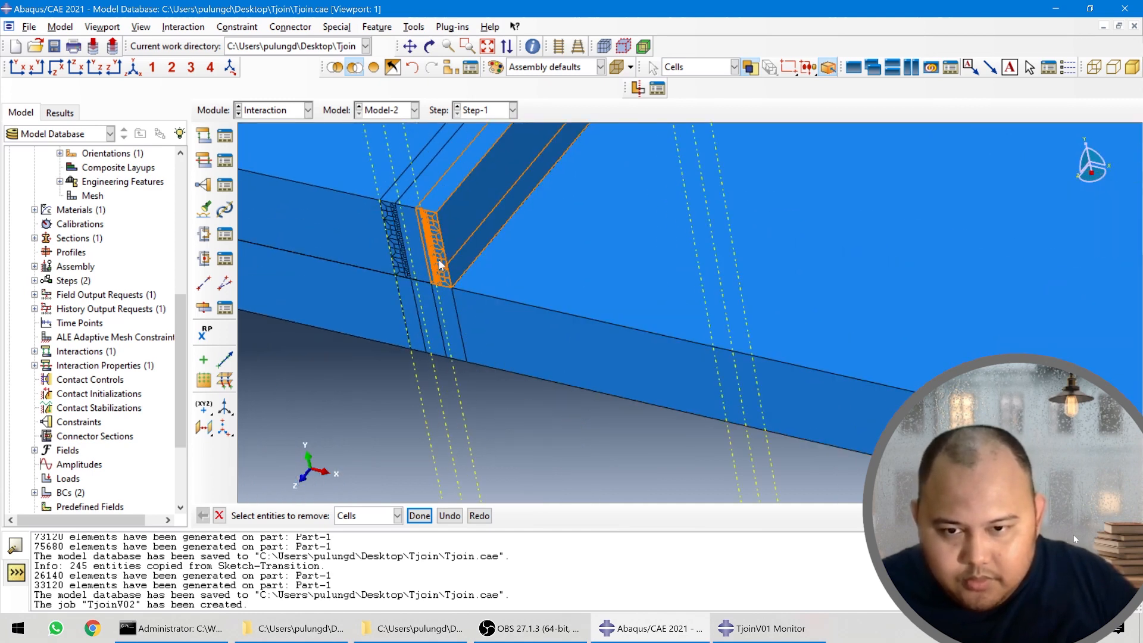
{"action": "left_click", "coordinate": [440, 265]}
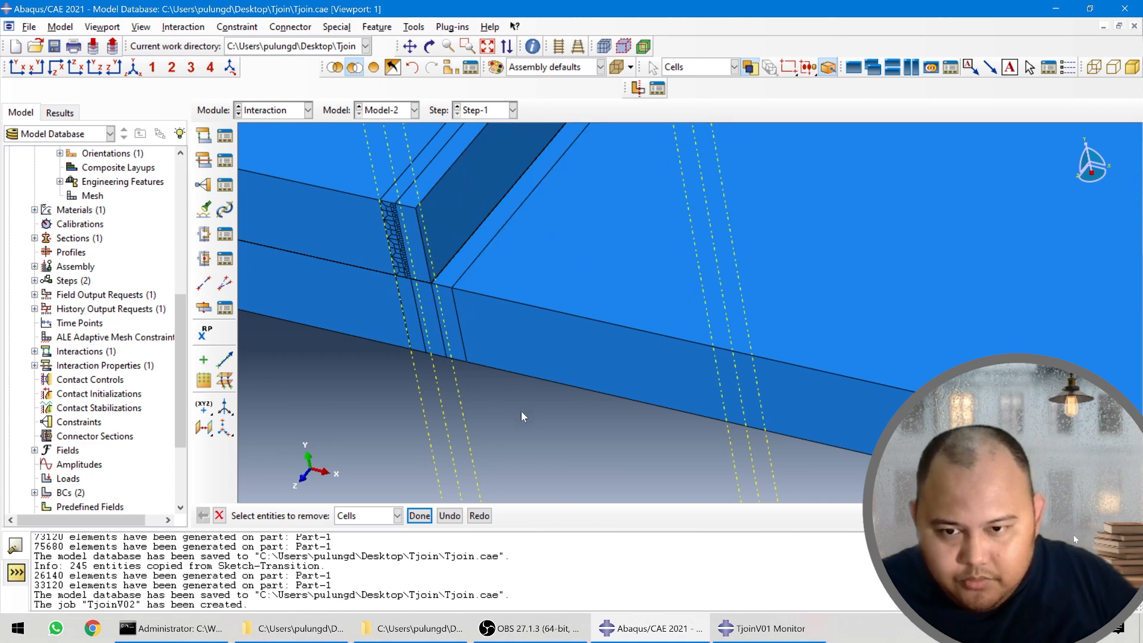
{"action": "left_click", "coordinate": [415, 262]}
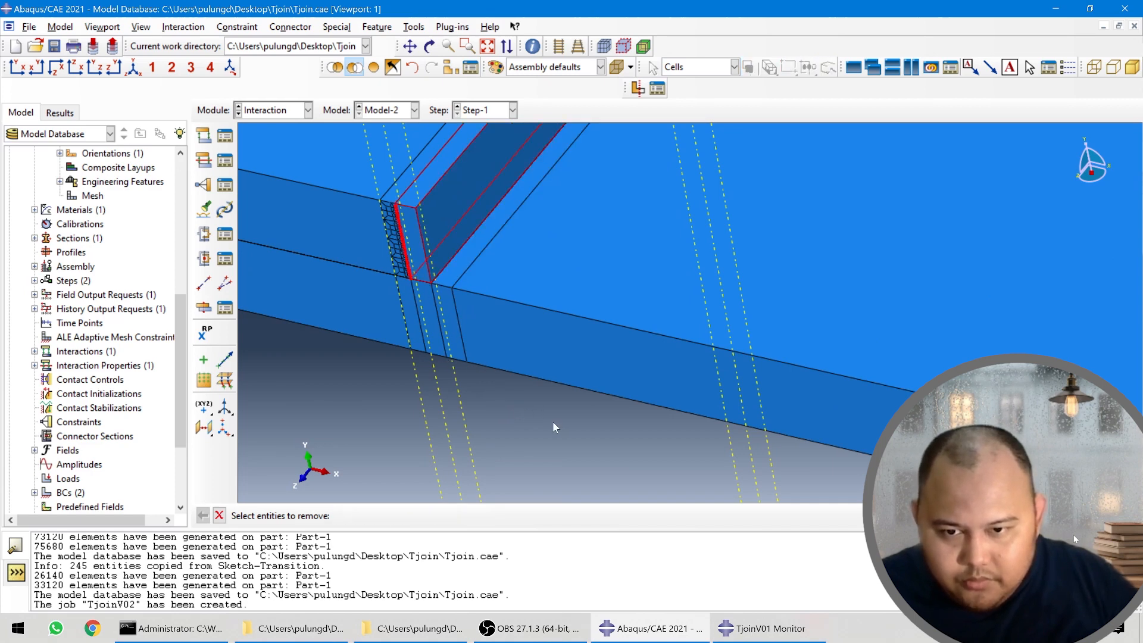
{"action": "left_click", "coordinate": [419, 516]}
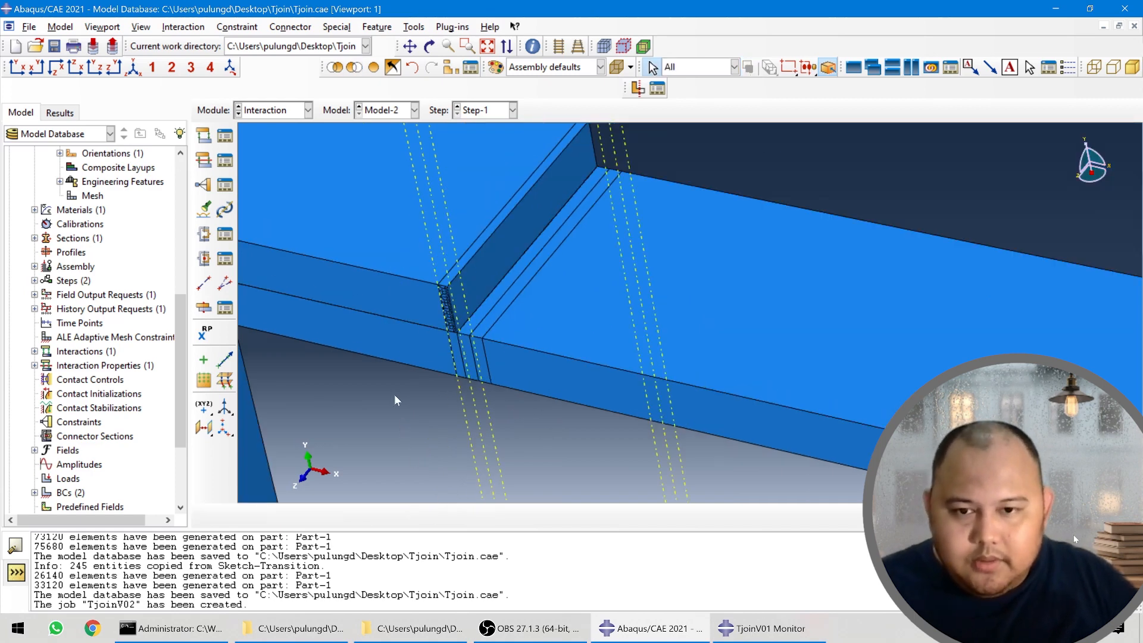
{"action": "scroll", "coordinate": [408, 415], "scroll_direction": "down", "scroll_amount": 1}
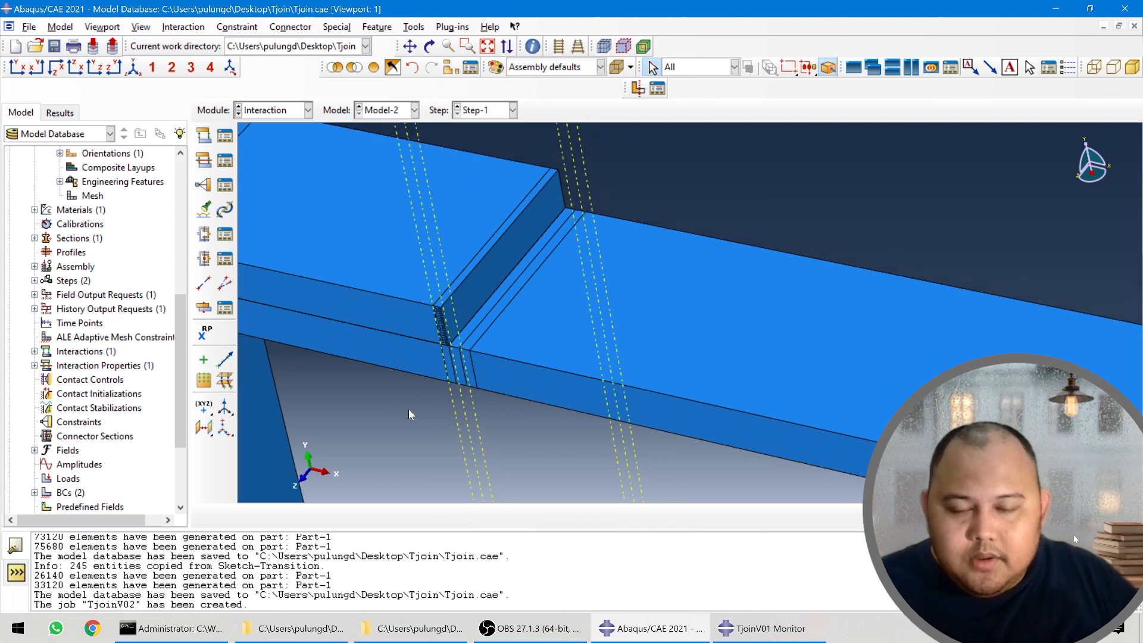
- Open geometry set Set-1 in the Set Manager to check its region, and close it without reselecting anything
{"action": "left_click", "coordinate": [428, 28]}
{"action": "mouse_move", "coordinate": [477, 94]}
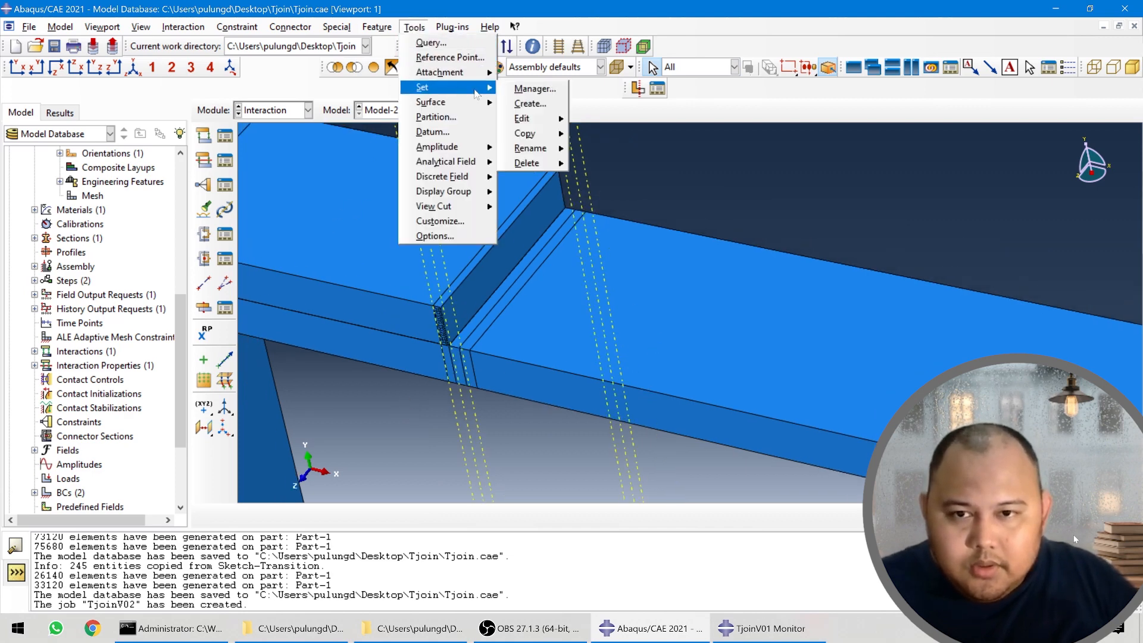
{"action": "left_click", "coordinate": [534, 89]}
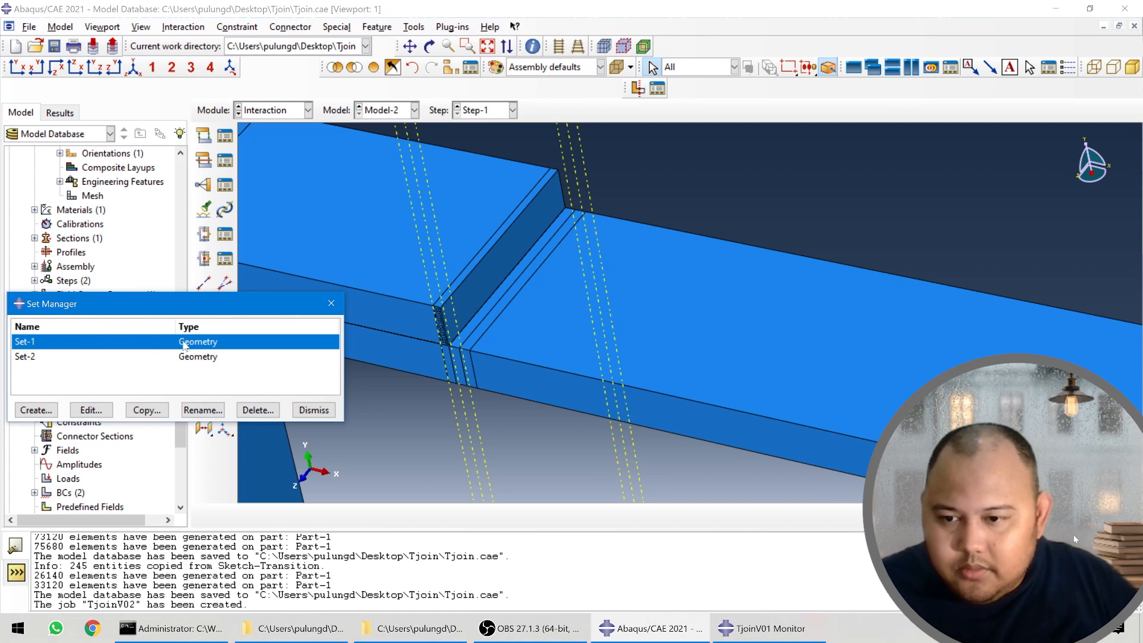
{"action": "double_click", "coordinate": [184, 346]}
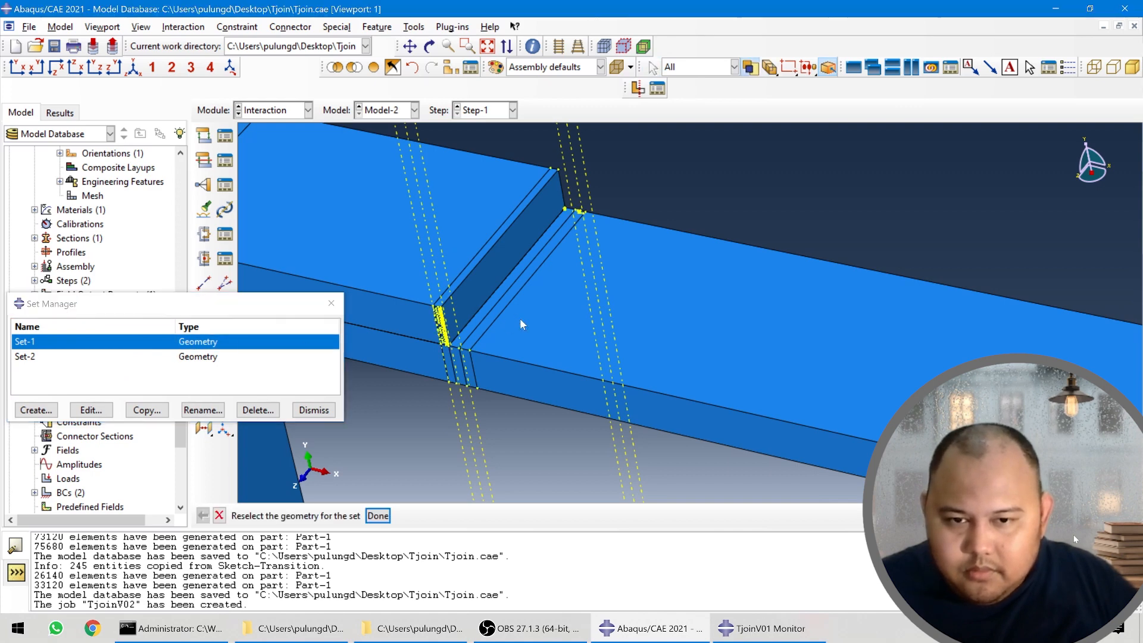
{"action": "scroll", "coordinate": [520, 319], "scroll_direction": "down", "scroll_amount": 5}
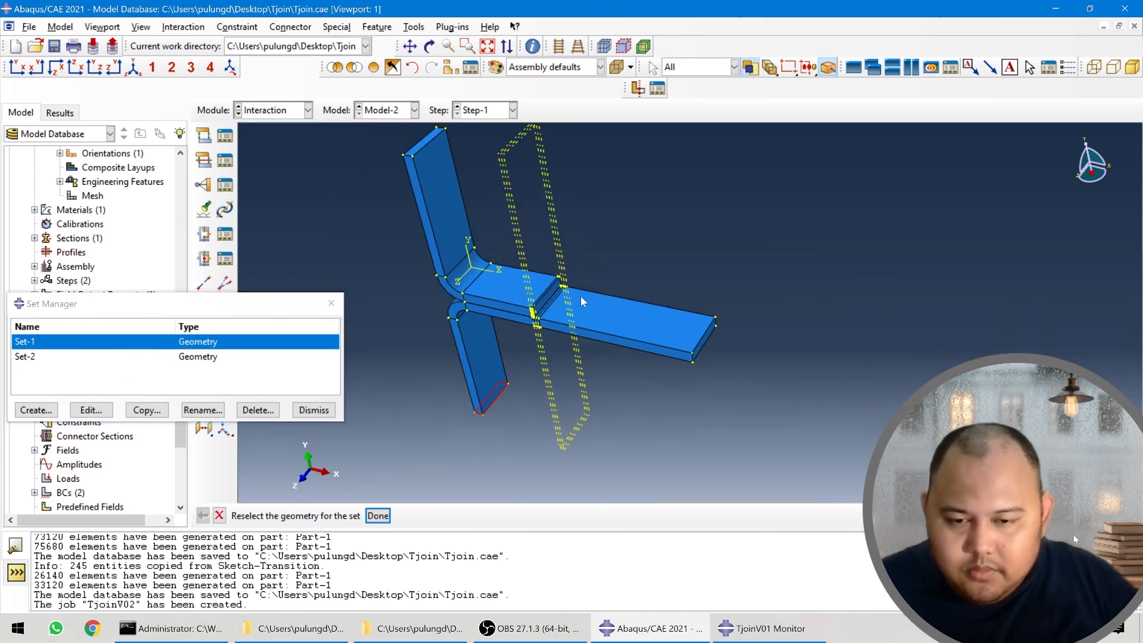
{"action": "left_click", "coordinate": [219, 516]}
{"action": "left_click", "coordinate": [313, 410]}
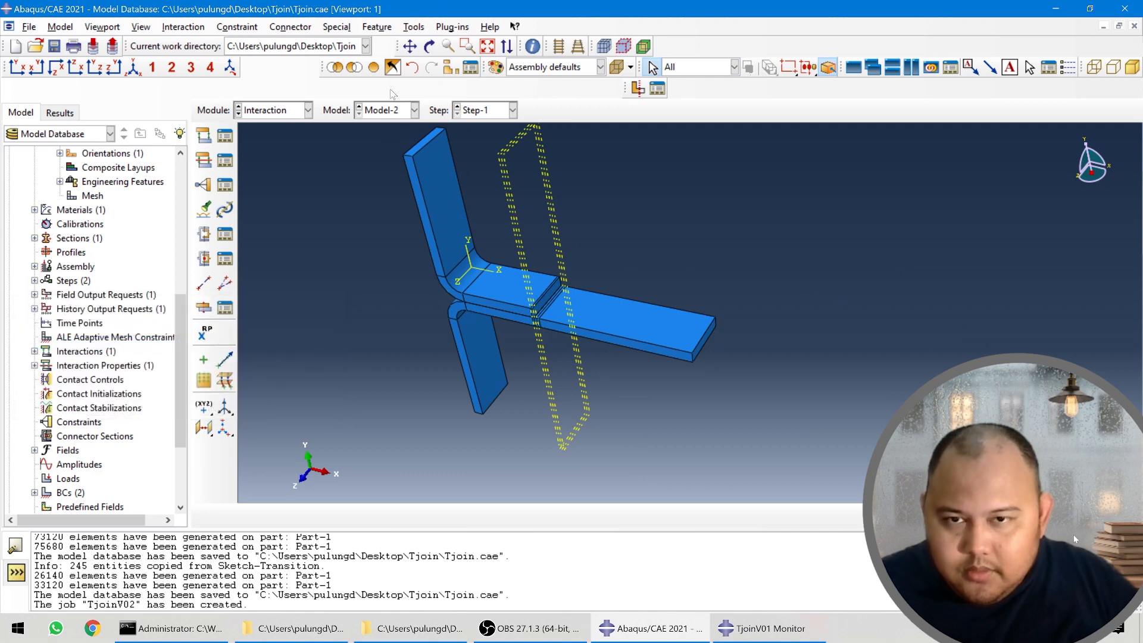
- Edit surface m_Surf-1 to cover the three exposed upper faces of the lower layer: outer arm face plus the two narrow strips beside it
{"action": "left_click", "coordinate": [414, 27]}
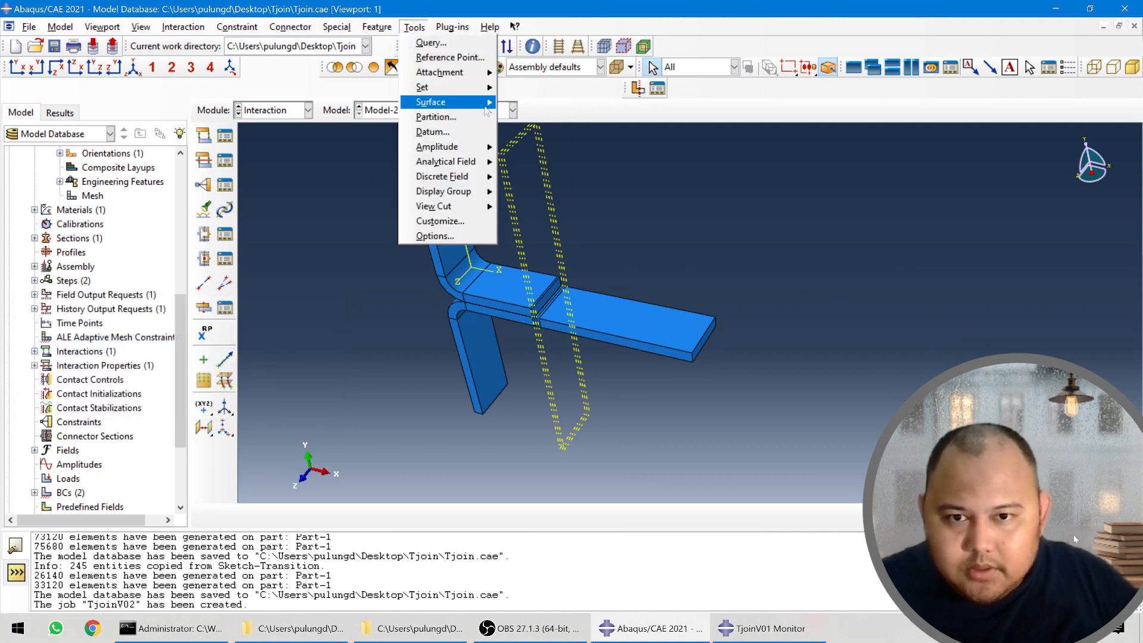
{"action": "mouse_move", "coordinate": [487, 103]}
{"action": "left_click", "coordinate": [525, 103]}
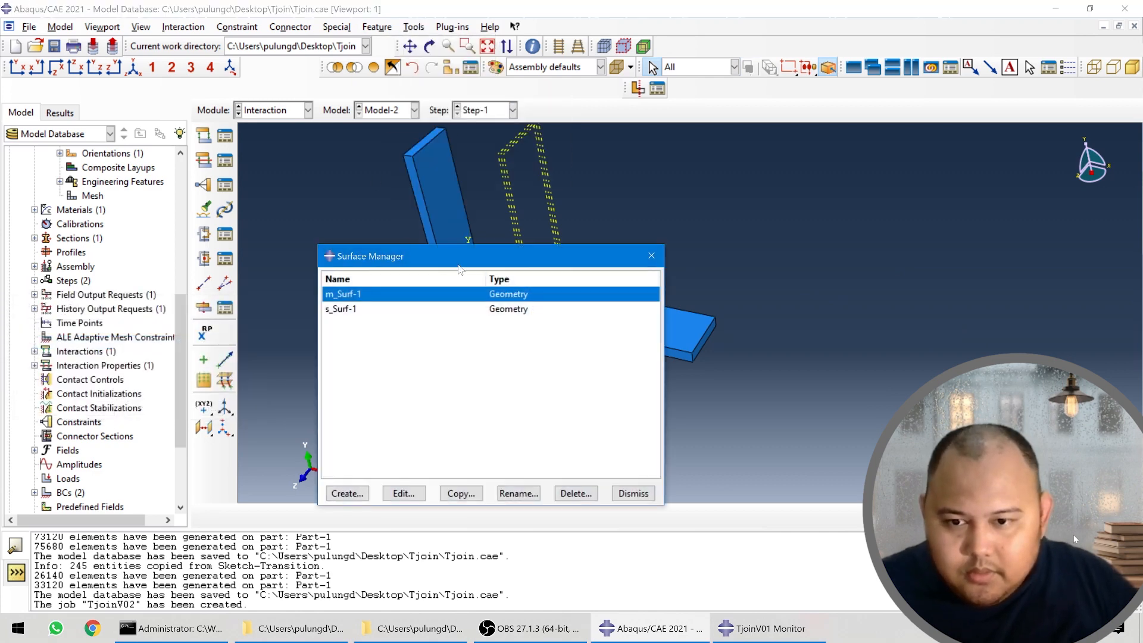
{"action": "left_click_drag", "start_coordinate": [459, 267], "coordinate": [217, 209]}
{"action": "double_click", "coordinate": [209, 236]}
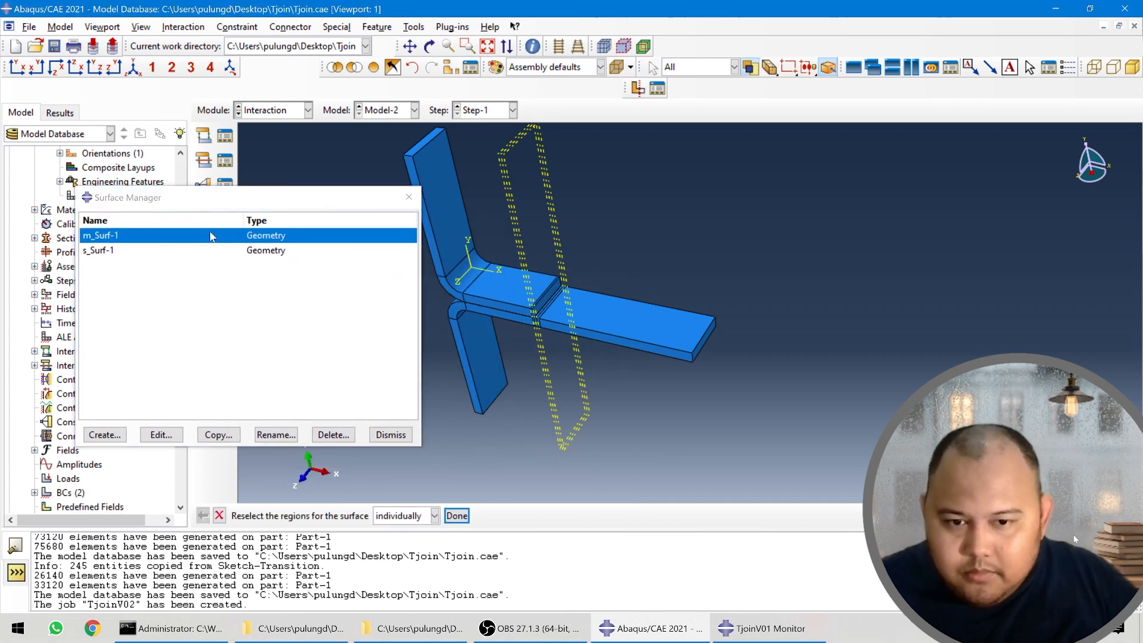
{"action": "scroll", "coordinate": [494, 406], "scroll_direction": "down", "scroll_amount": 1}
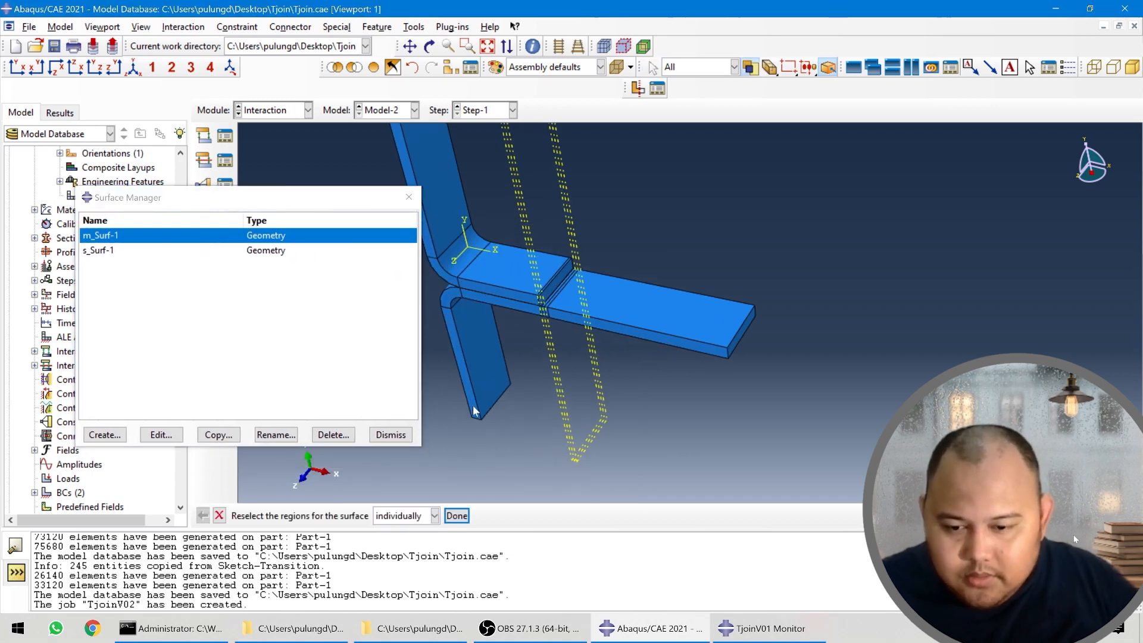
{"action": "scroll", "coordinate": [472, 365], "scroll_direction": "down", "scroll_amount": 2}
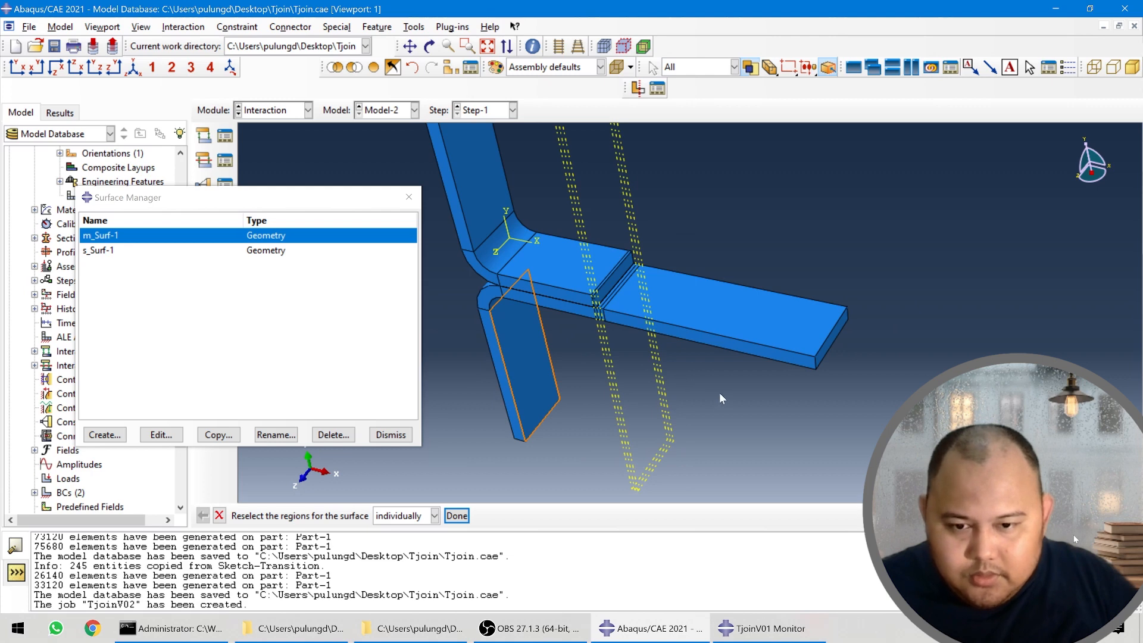
{"action": "scroll", "coordinate": [700, 419], "scroll_direction": "up", "scroll_amount": 2}
{"action": "scroll", "coordinate": [696, 335], "scroll_direction": "down", "scroll_amount": 4}
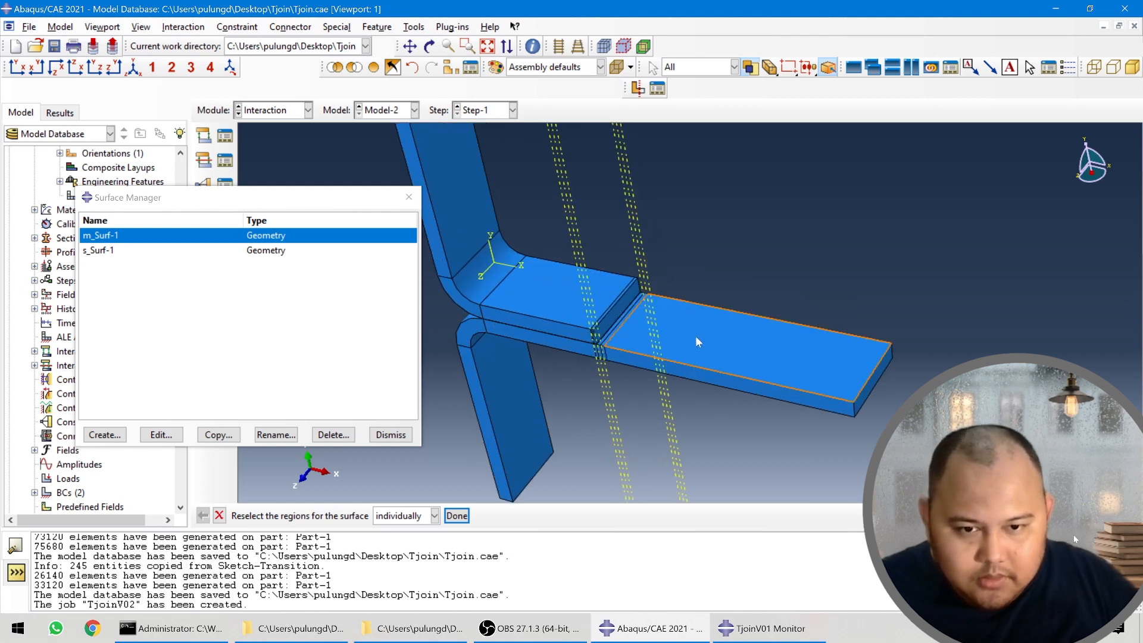
{"action": "left_click", "coordinate": [689, 342]}
{"action": "scroll", "coordinate": [502, 316], "scroll_direction": "down", "scroll_amount": 2}
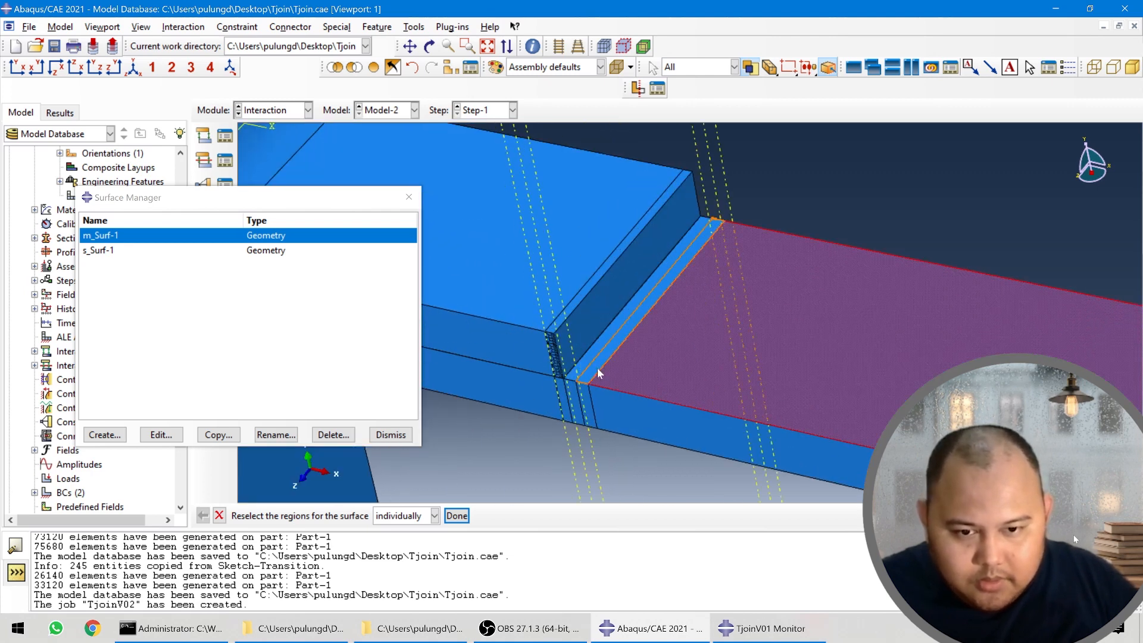
{"action": "left_click", "coordinate": [456, 515]}
- Edit surface s_Surf-1, show only the hidden upper-layer cells, and reselect their three underside faces as its region
{"action": "double_click", "coordinate": [206, 251]}
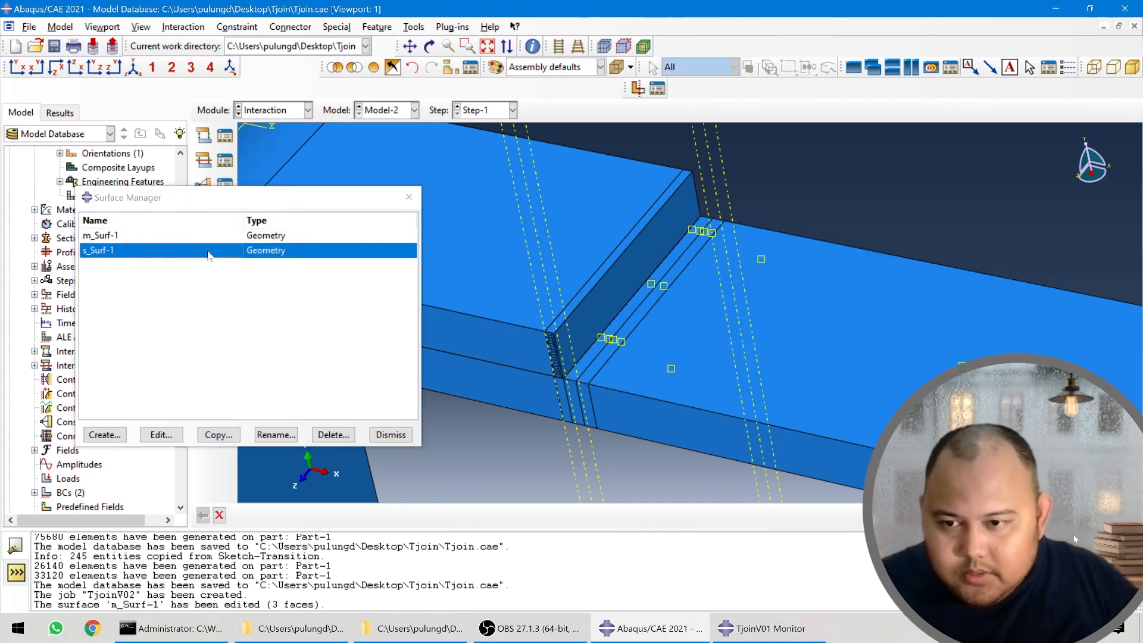
{"action": "left_click", "coordinate": [396, 67]}
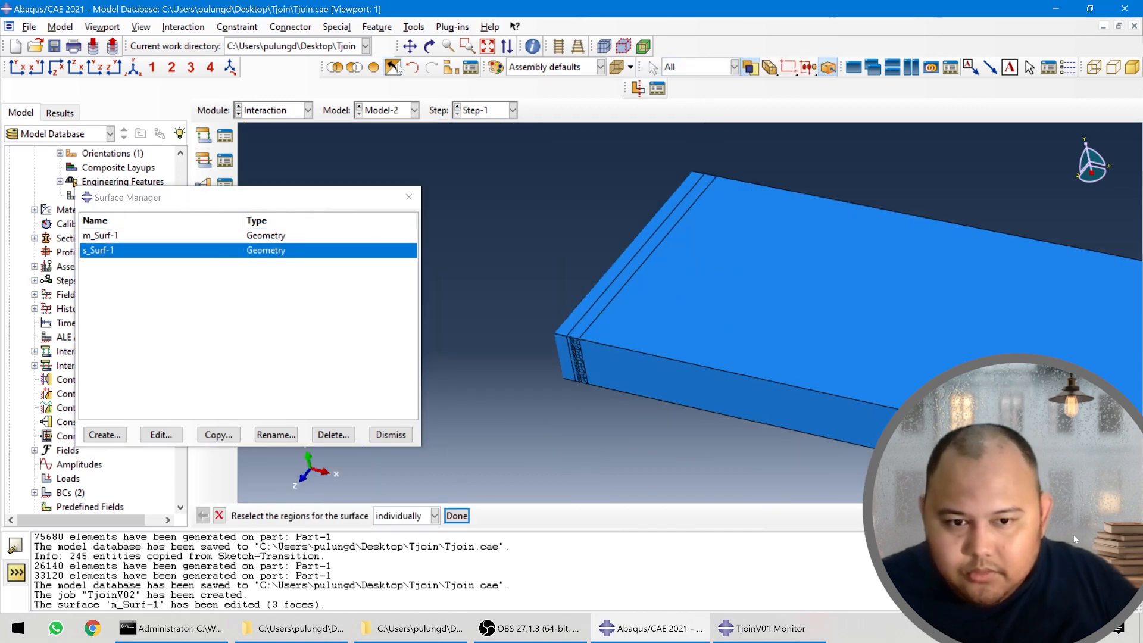
{"action": "scroll", "coordinate": [620, 275], "scroll_direction": "up", "scroll_amount": 3}
{"action": "scroll", "coordinate": [614, 317], "scroll_direction": "up", "scroll_amount": 3}
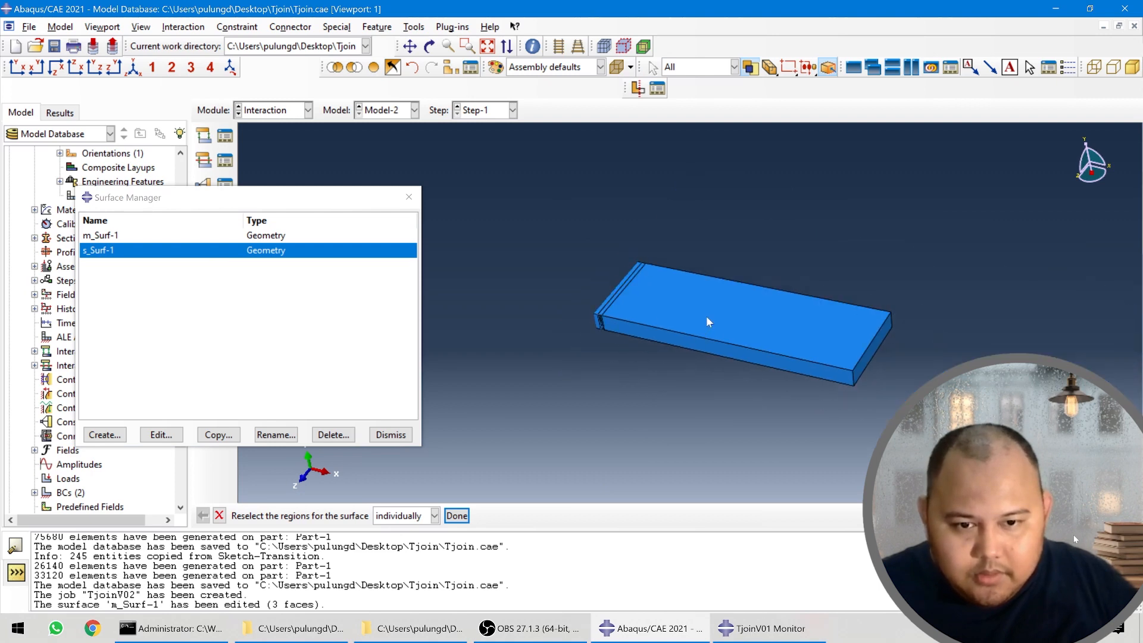
{"action": "left_click_drag", "start_coordinate": [706, 316], "coordinate": [649, 331], "text": "ctrl+alt"}
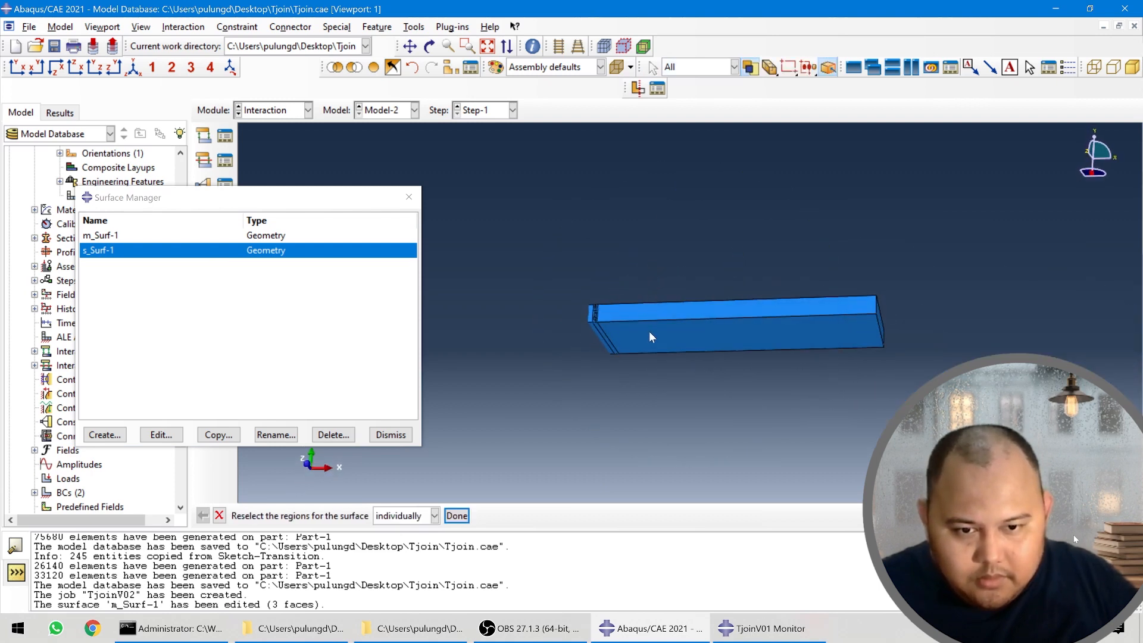
{"action": "left_click", "coordinate": [648, 330]}
{"action": "scroll", "coordinate": [616, 344], "scroll_direction": "down", "scroll_amount": 3}
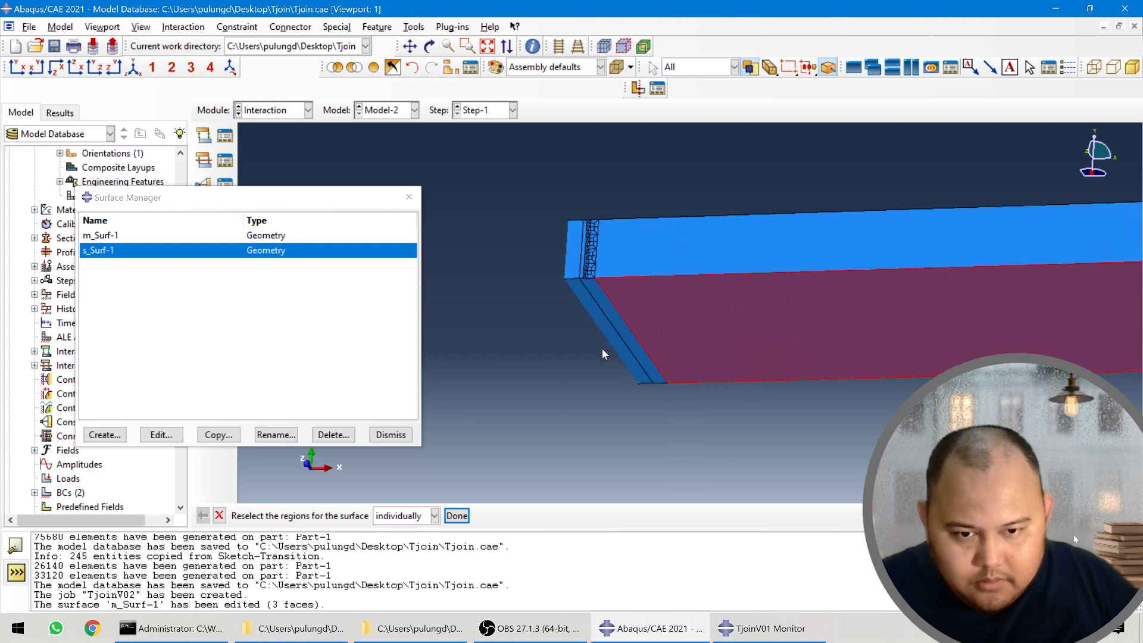
{"action": "left_click", "coordinate": [616, 337], "text": "shift"}
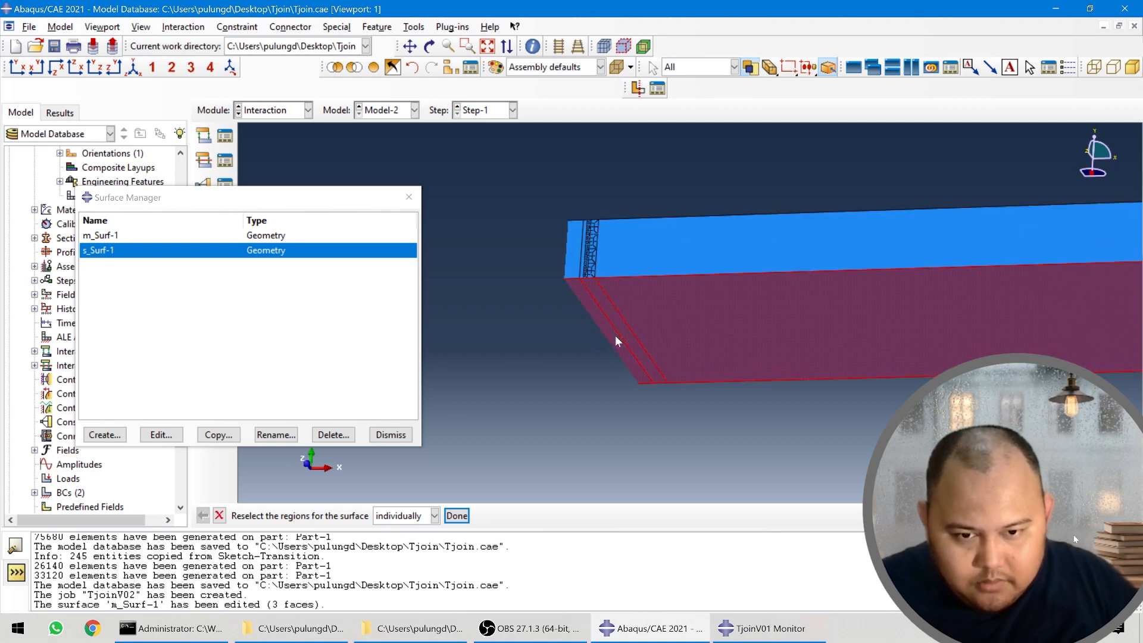
{"action": "left_click", "coordinate": [456, 517]}
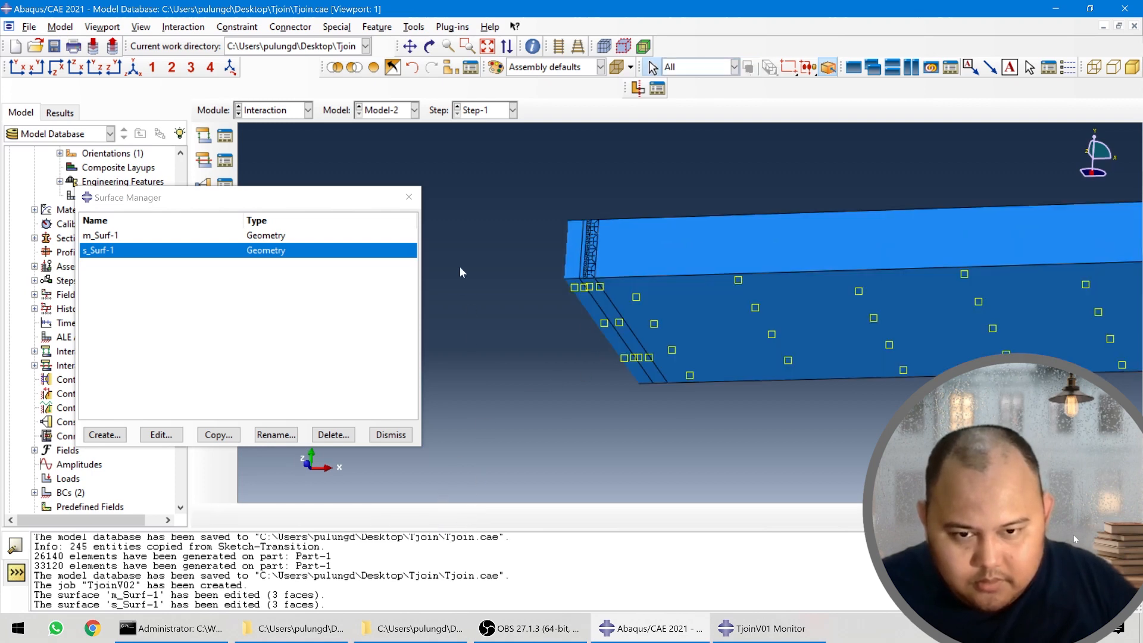
- Restore the full assembly display, close the Surface Manager and save the model database
{"action": "left_click", "coordinate": [374, 69]}
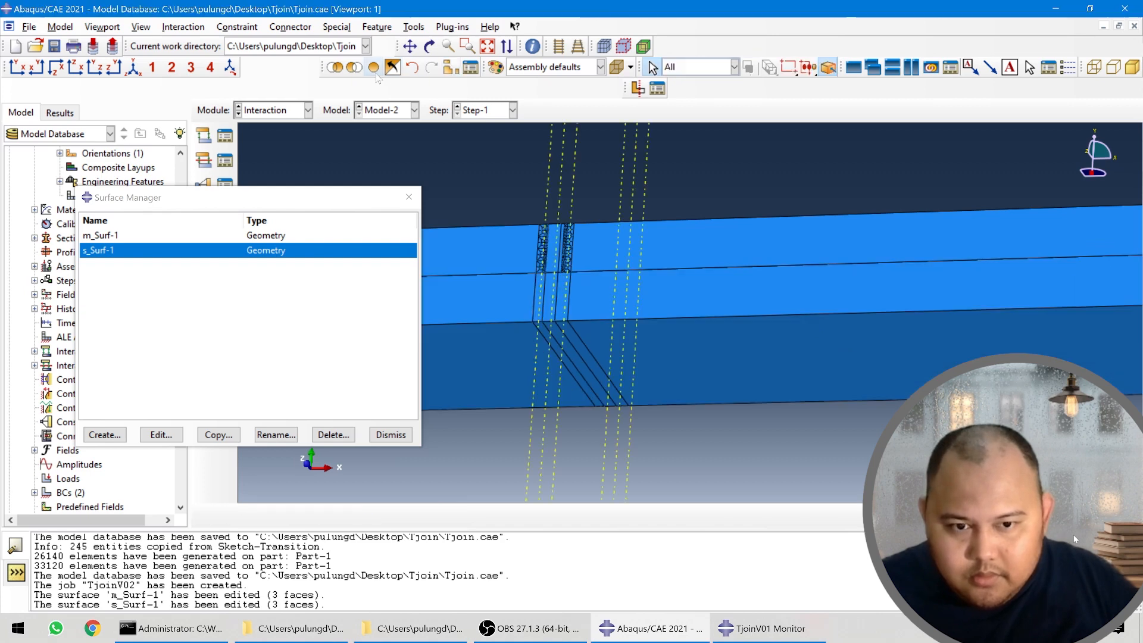
{"action": "scroll", "coordinate": [606, 234], "scroll_direction": "up", "scroll_amount": 5}
{"action": "left_click_drag", "start_coordinate": [677, 249], "coordinate": [594, 292], "text": "ctrl+alt"}
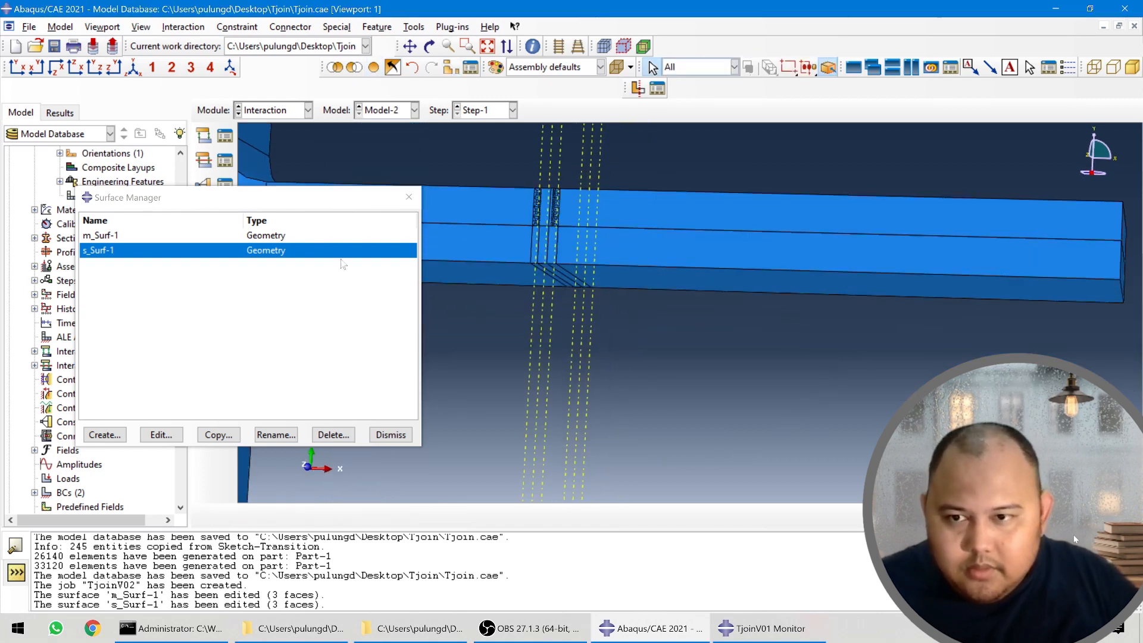
{"action": "left_click", "coordinate": [391, 435]}
{"action": "key", "text": "ctrl+s"}
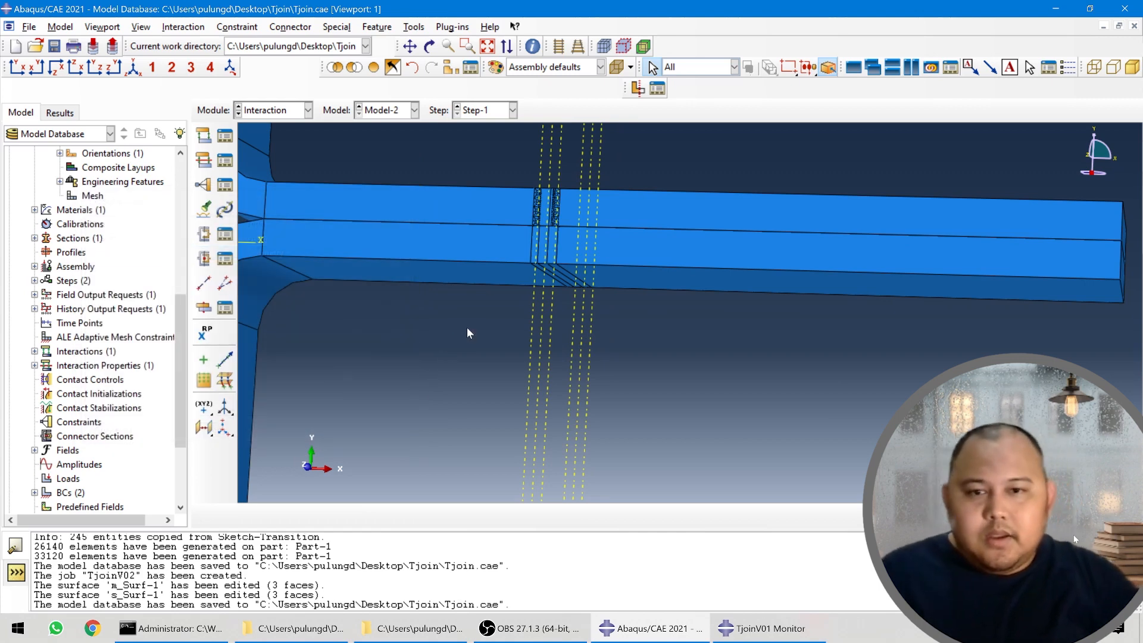
- Switch to the Mesh module and examine the assembly's mesh around the refined strip
{"action": "scroll", "coordinate": [604, 263], "scroll_direction": "up", "scroll_amount": 3}
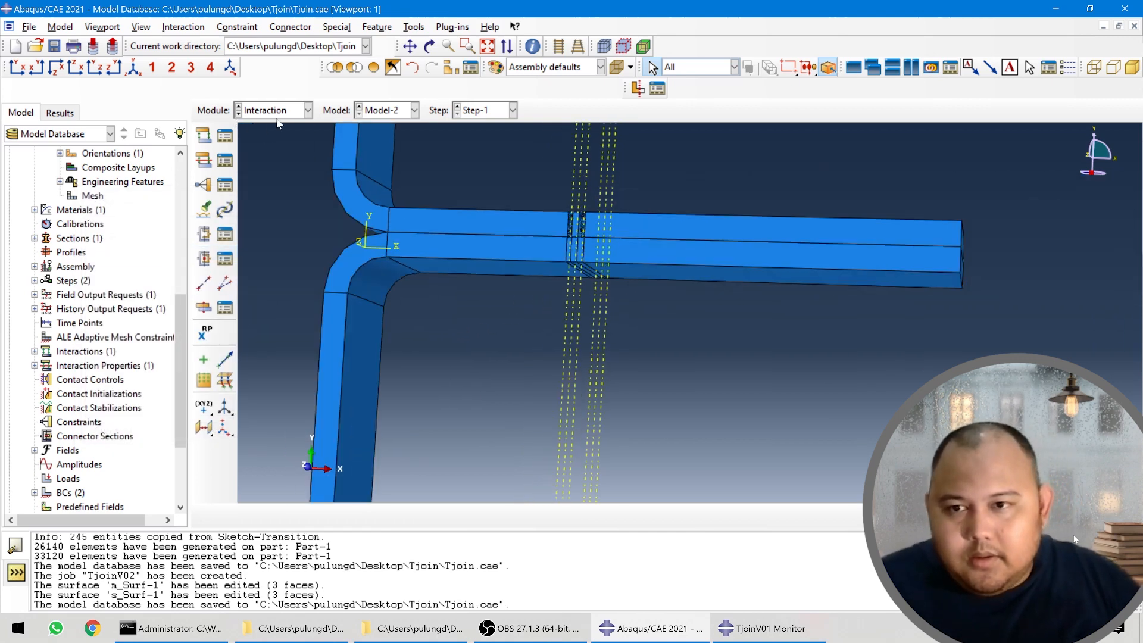
{"action": "left_click", "coordinate": [277, 111]}
{"action": "left_click", "coordinate": [271, 214]}
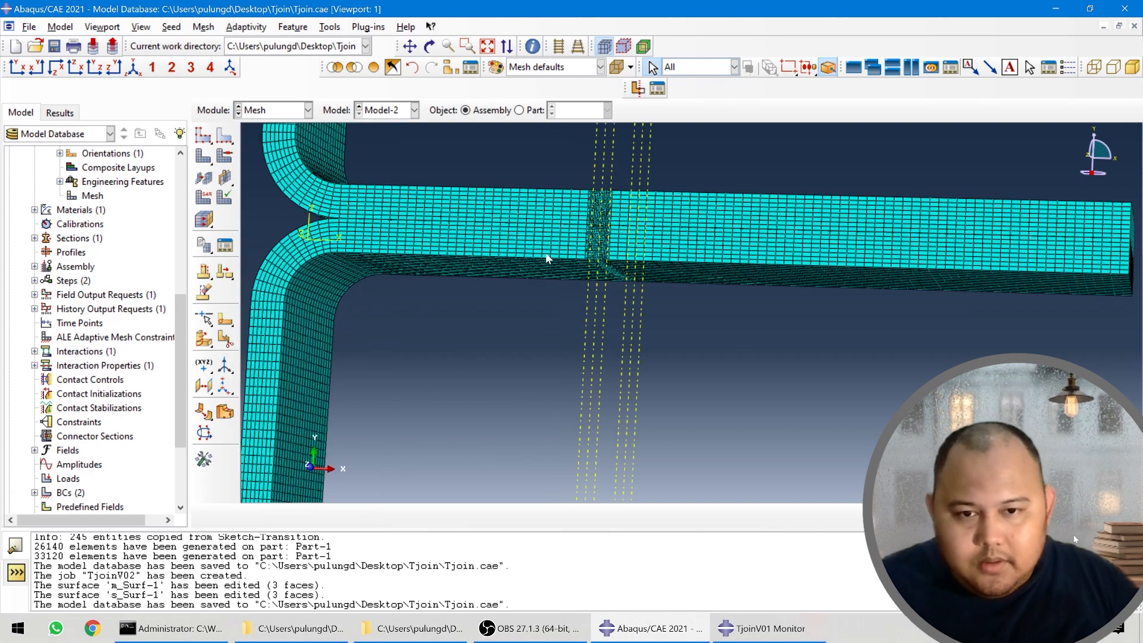
{"action": "scroll", "coordinate": [630, 207], "scroll_direction": "down", "scroll_amount": 3}
- Switch to the Job module and submit job TjoinV02 for analysis
{"action": "left_click", "coordinate": [271, 111]}
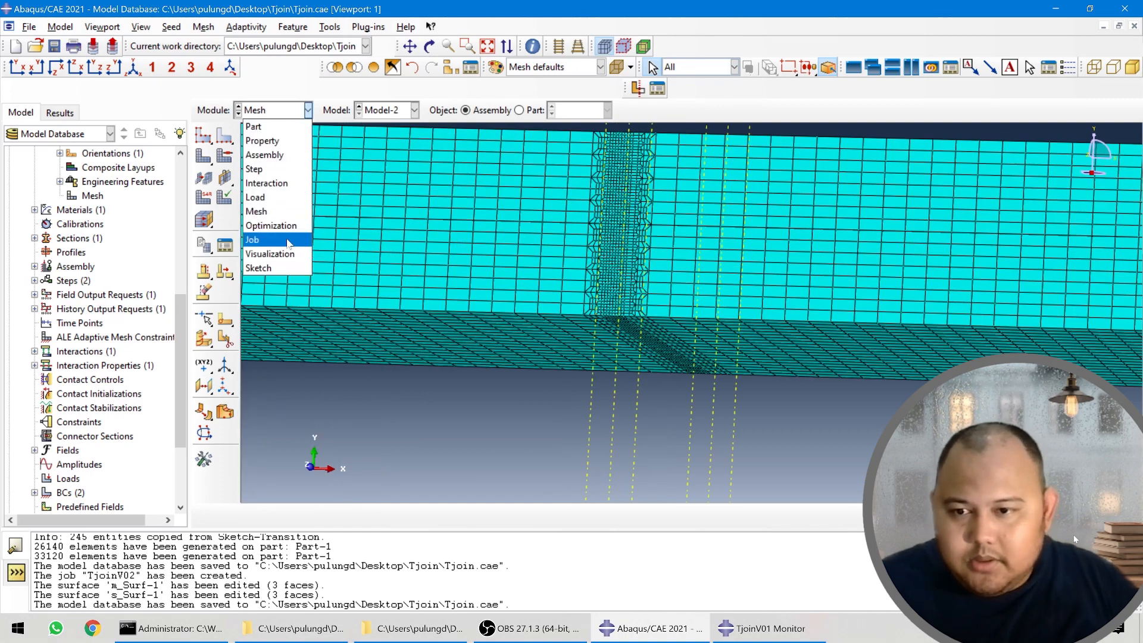
{"action": "left_click", "coordinate": [268, 240]}
{"action": "left_click", "coordinate": [225, 115]}
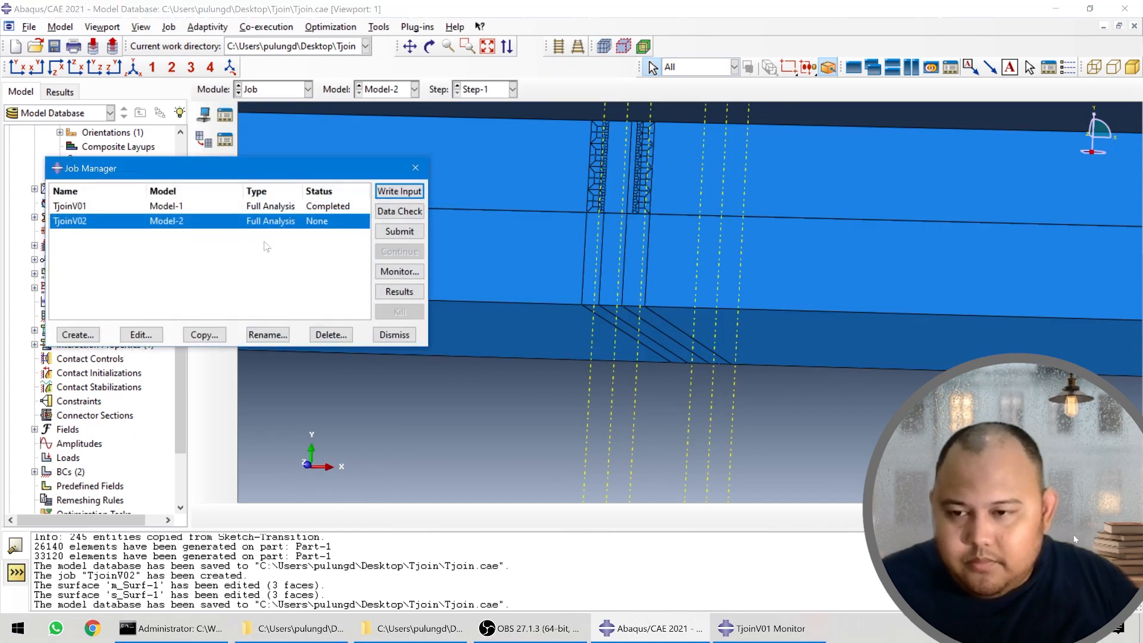
{"action": "left_click", "coordinate": [385, 233]}
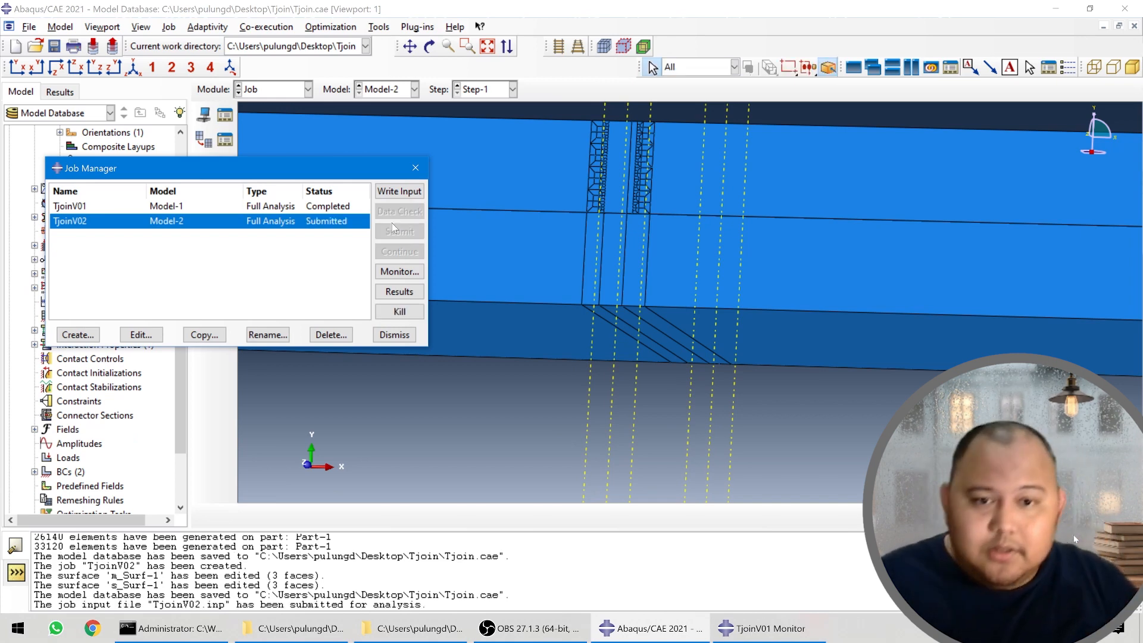
- Open the results of job TjoinV01 and plot the von Mises stress contours on the deformed shape
{"action": "left_click", "coordinate": [331, 206]}
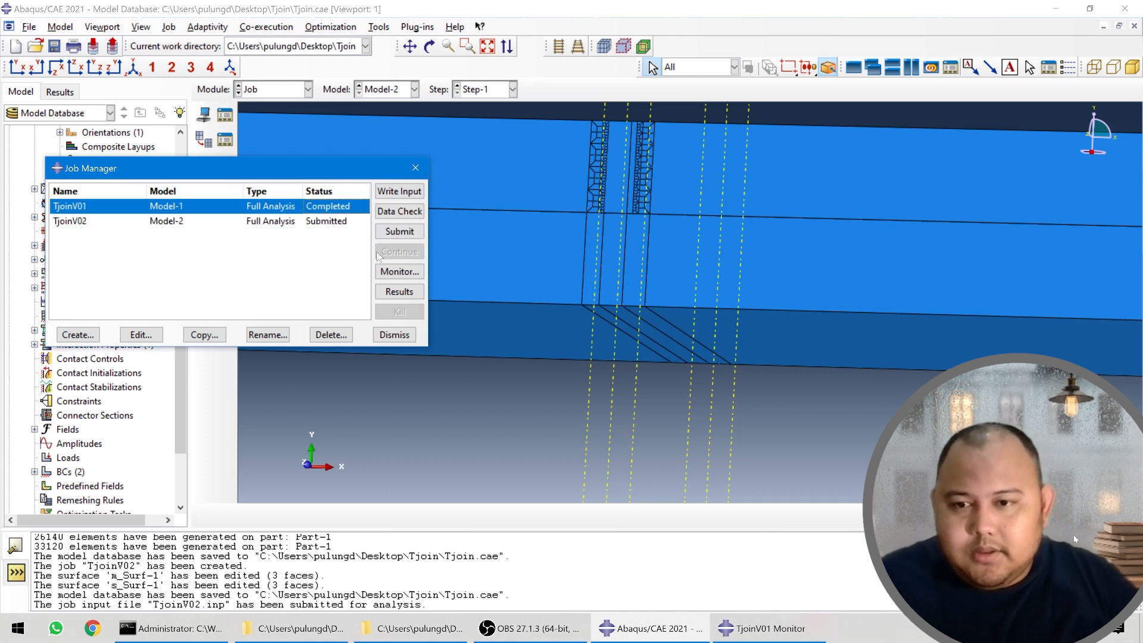
{"action": "left_click", "coordinate": [401, 289]}
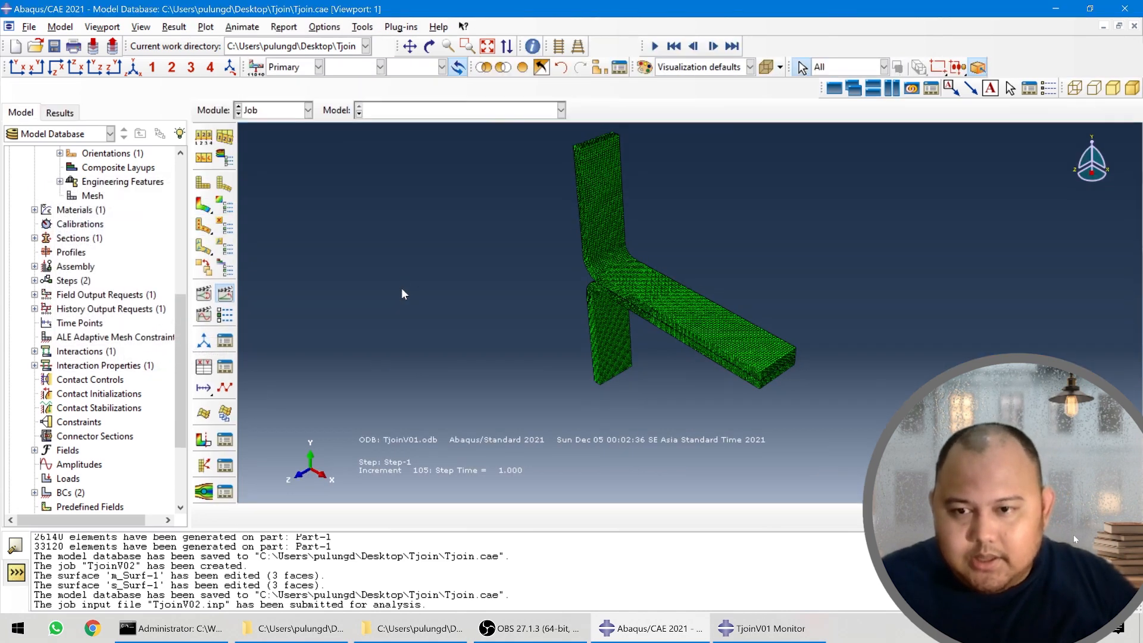
{"action": "left_click", "coordinate": [205, 208]}
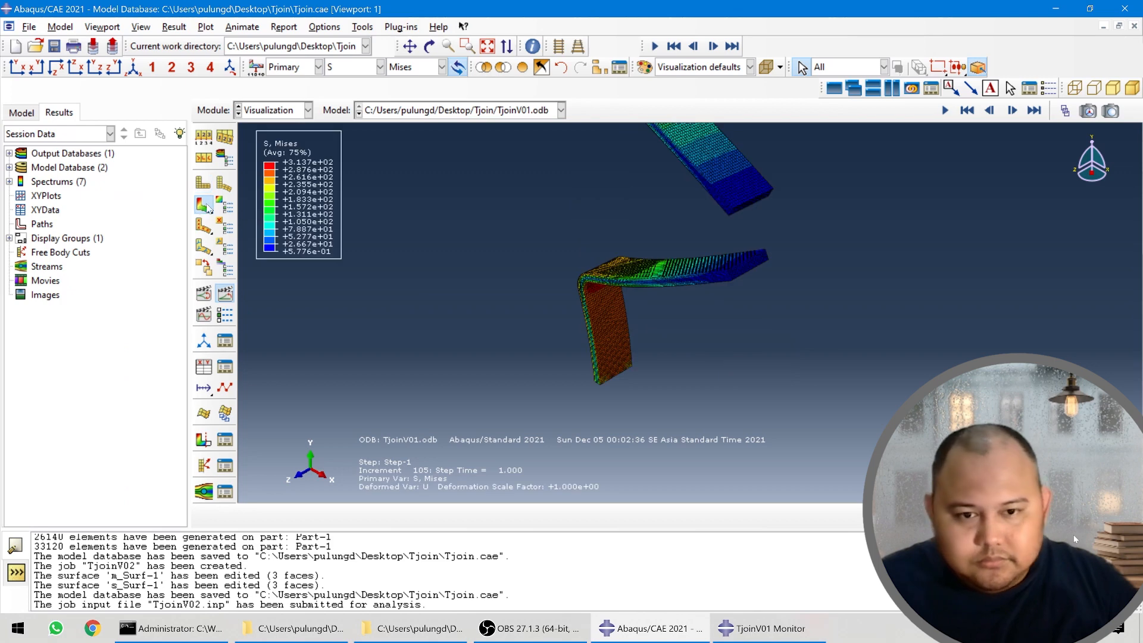
{"action": "left_click_drag", "start_coordinate": [531, 323], "coordinate": [684, 283], "text": "ctrl+alt"}
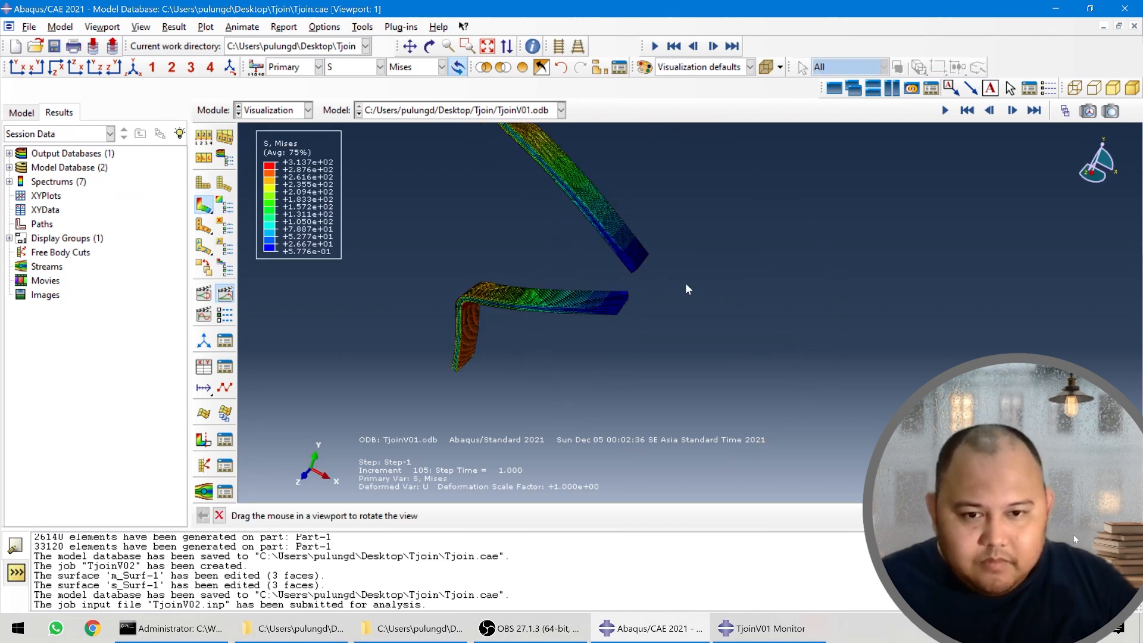
- Animate the time history of the TjoinV01 stress contours and stop the playback
{"action": "left_click", "coordinate": [945, 111]}
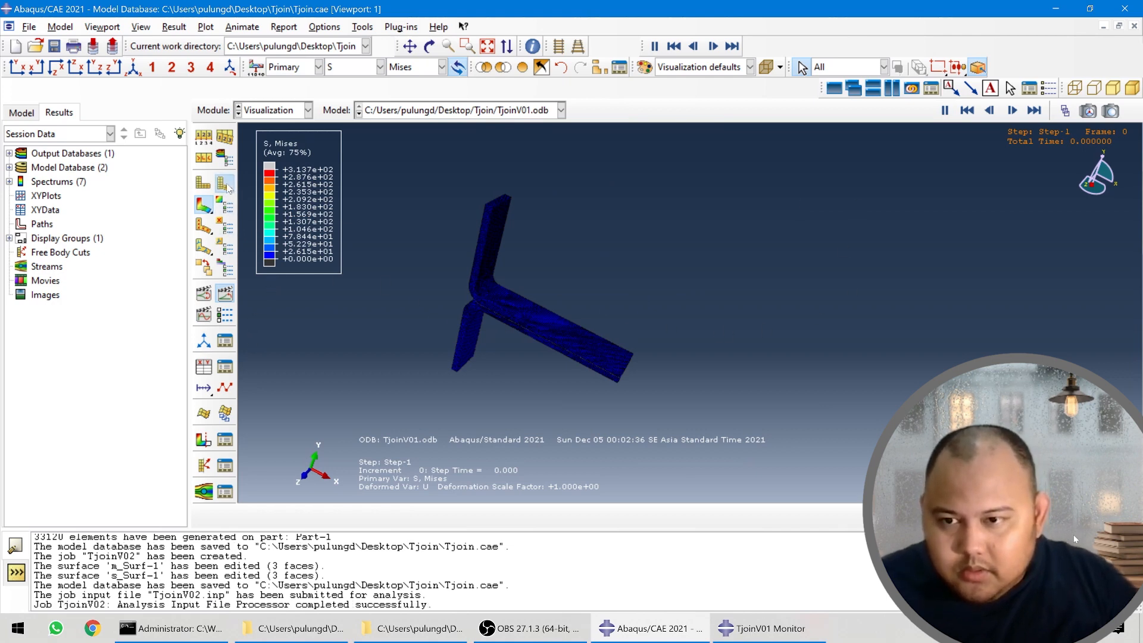
{"action": "left_click", "coordinate": [225, 291]}
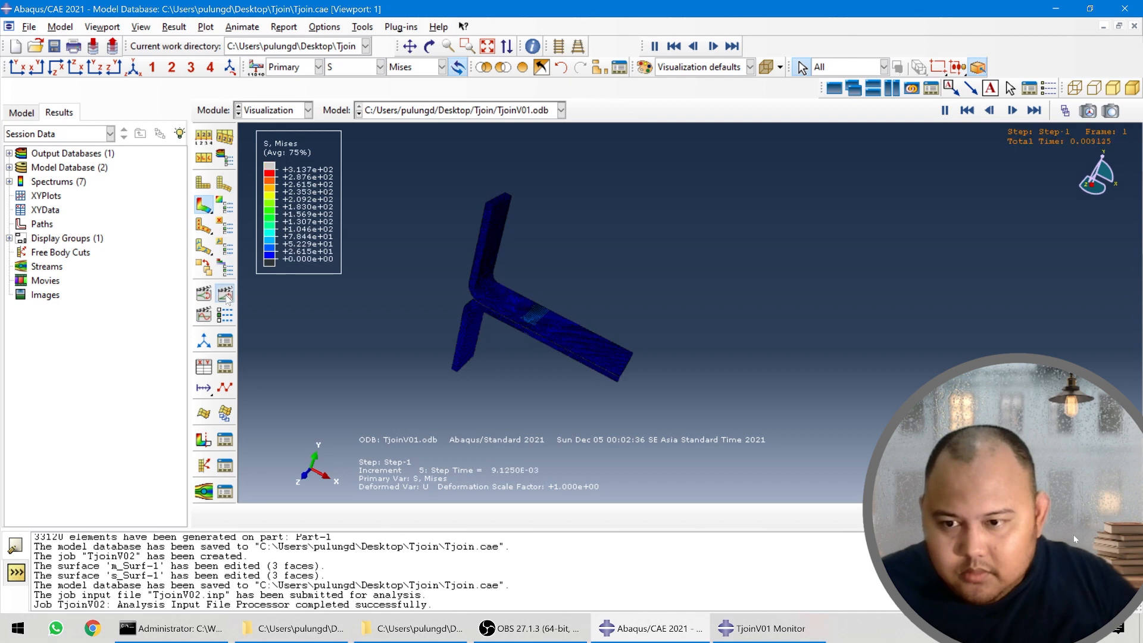
{"action": "left_click", "coordinate": [944, 111]}
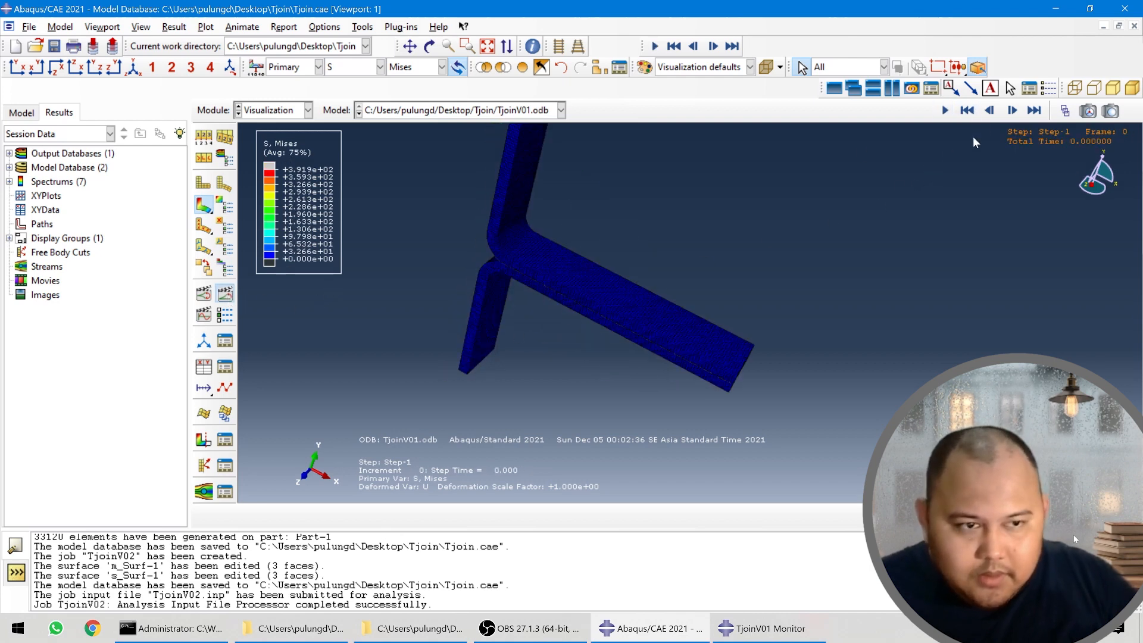
- Advance the TjoinV01 results to frame 4 of Step-1 and examine the opening between the two layers from the side
{"action": "left_click", "coordinate": [1012, 110]}
{"action": "left_click", "coordinate": [1011, 111]}
{"action": "left_click", "coordinate": [1011, 111]}
{"action": "left_click", "coordinate": [1011, 111]}
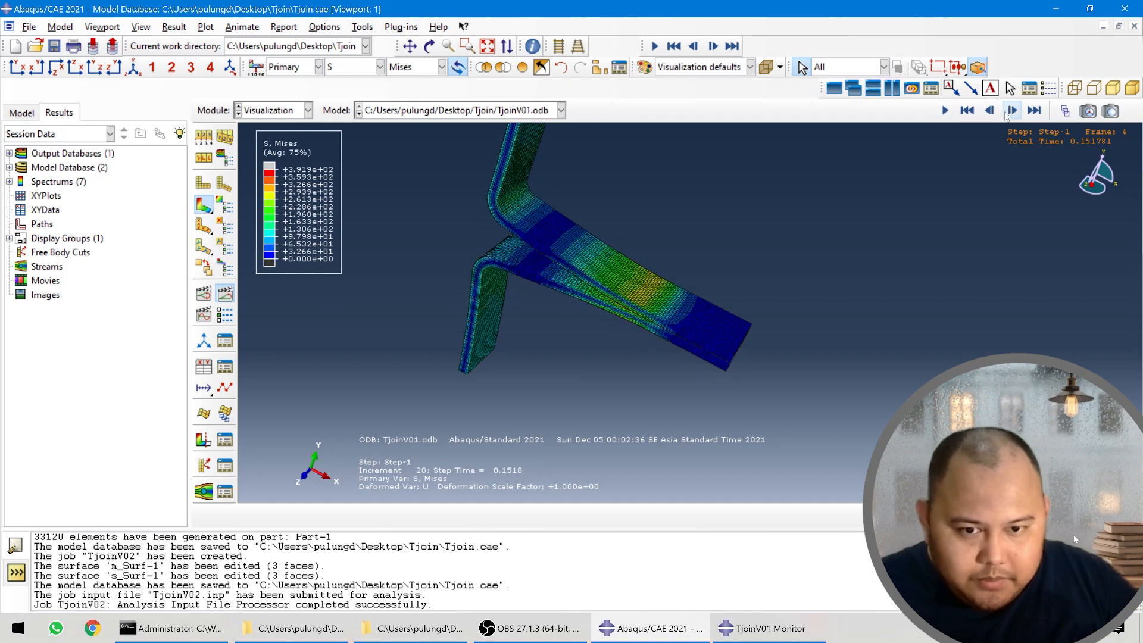
{"action": "scroll", "coordinate": [596, 333], "scroll_direction": "down", "scroll_amount": 4}
{"action": "left_click_drag", "start_coordinate": [806, 260], "coordinate": [682, 287], "text": "ctrl+alt"}
{"action": "scroll", "coordinate": [625, 303], "scroll_direction": "down", "scroll_amount": 3}
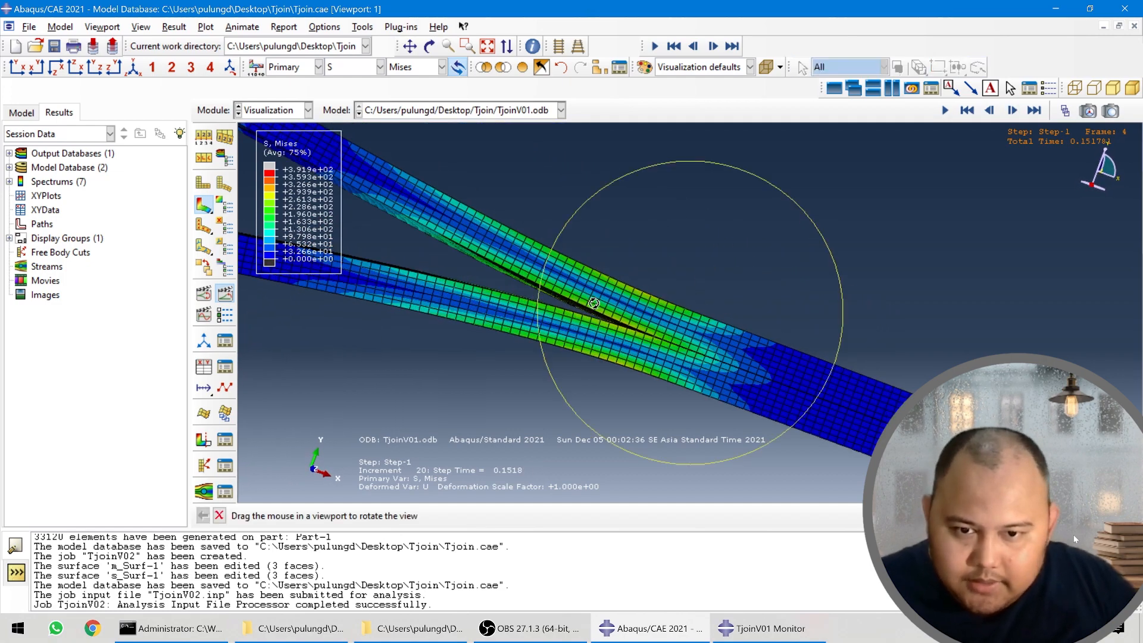
{"action": "left_click_drag", "start_coordinate": [594, 303], "coordinate": [684, 270], "text": "ctrl+alt"}
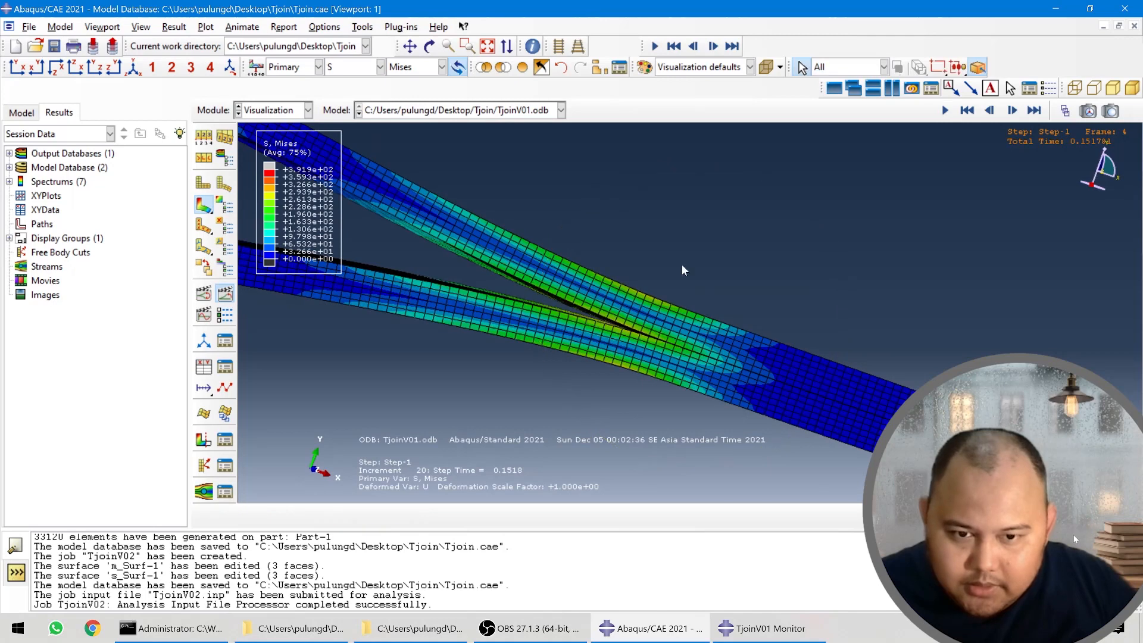
- Go back to frame 1 and advance to frame 3 to compare how the gap between the layers opens
{"action": "left_click", "coordinate": [989, 112]}
{"action": "left_click", "coordinate": [989, 111]}
{"action": "left_click", "coordinate": [989, 111]}
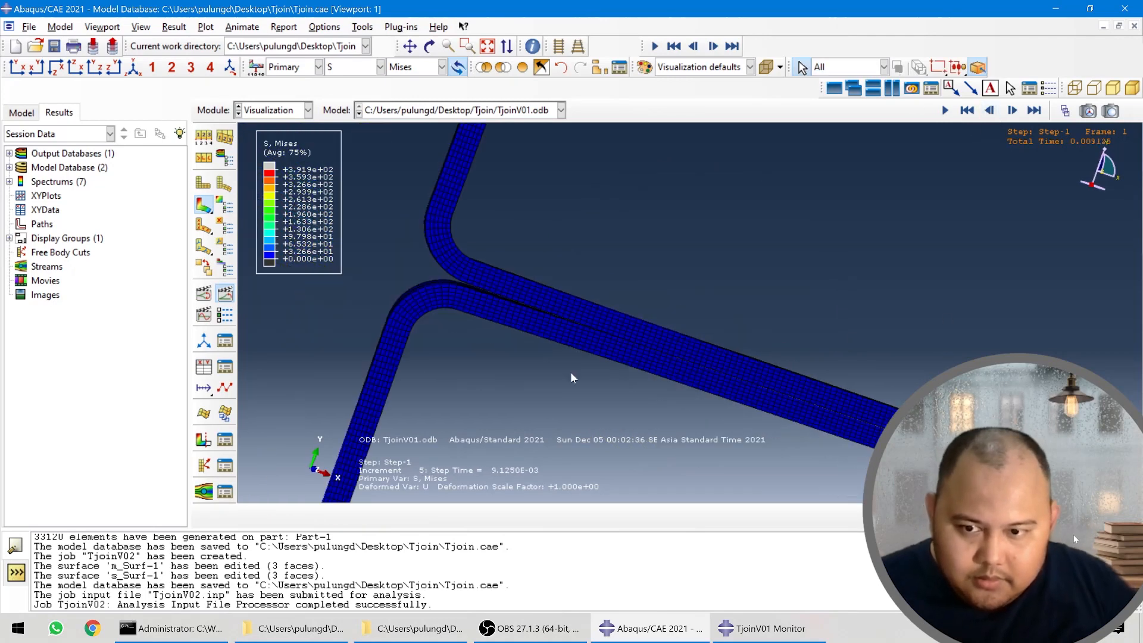
{"action": "scroll", "coordinate": [570, 378], "scroll_direction": "down", "scroll_amount": 2}
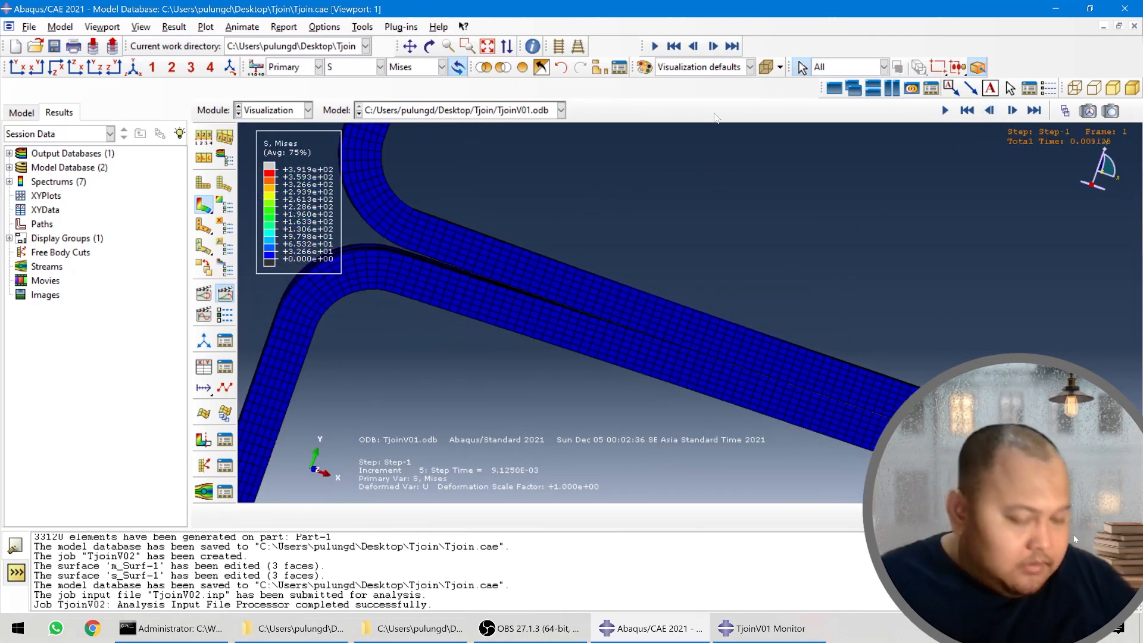
{"action": "left_click", "coordinate": [1011, 111]}
{"action": "left_click", "coordinate": [1012, 111]}
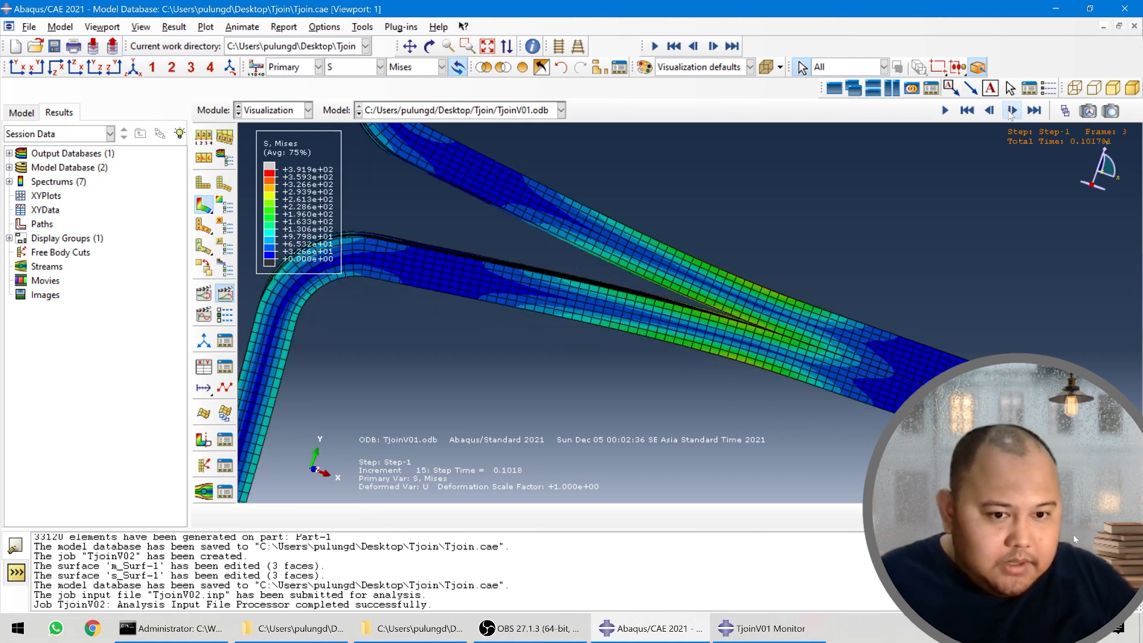
- Advance the TjoinV01 results to frame 6 of Step-1 to follow the separation of the layers
{"action": "left_click", "coordinate": [1012, 112]}
{"action": "left_click", "coordinate": [1011, 111]}
{"action": "left_click", "coordinate": [1011, 112]}
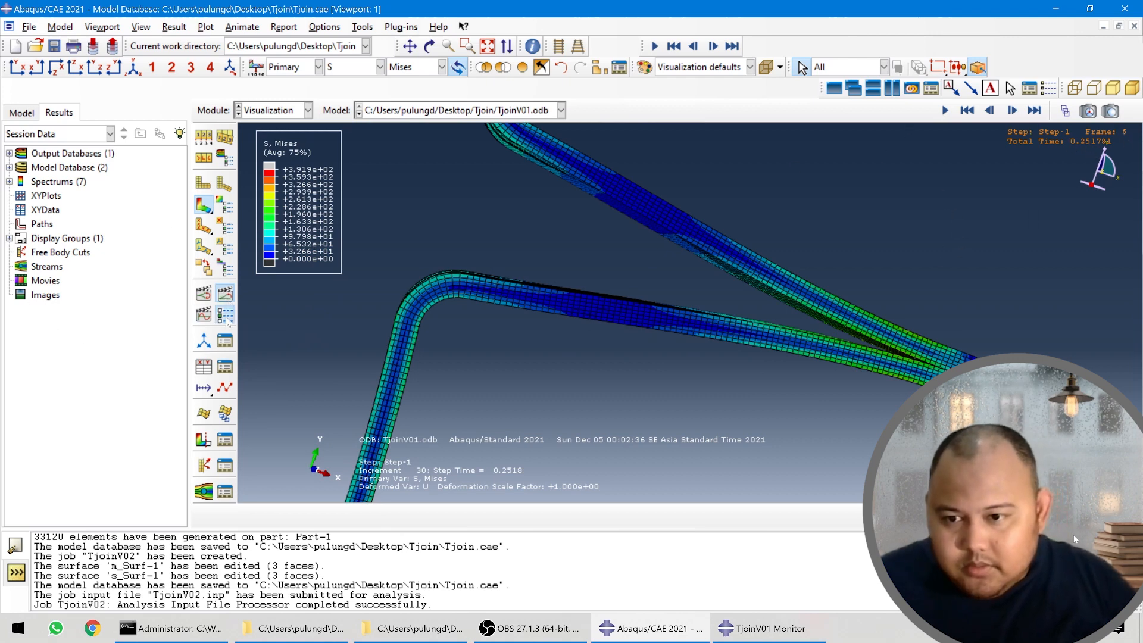
- Set the time history animation to time-based with a time increment of 0.1
{"action": "left_click", "coordinate": [225, 316]}
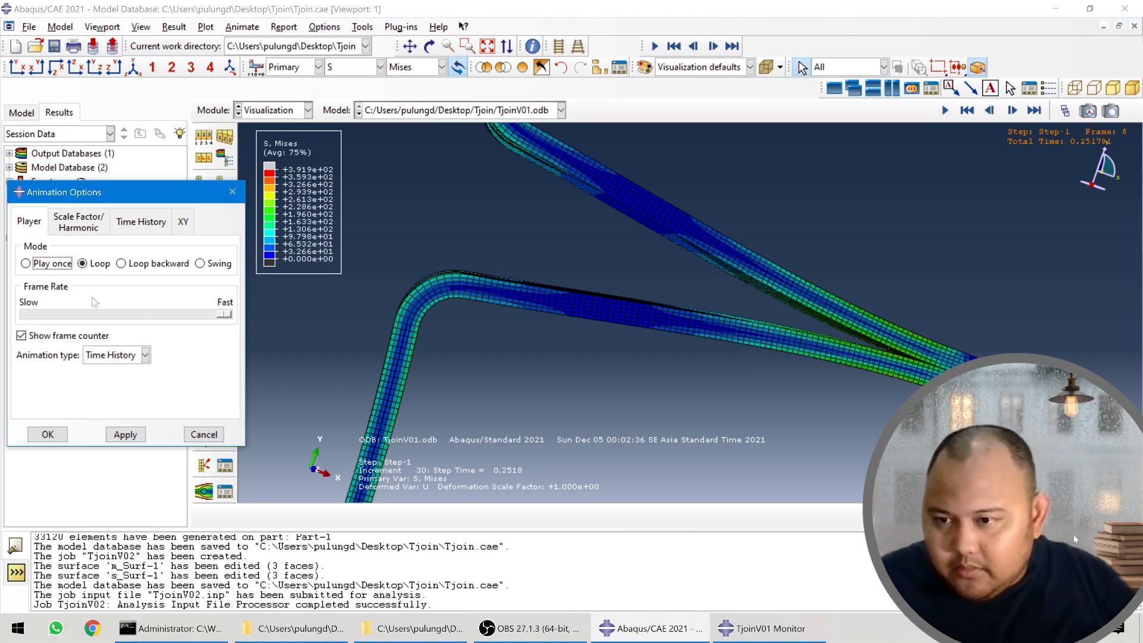
{"action": "left_click", "coordinate": [135, 224]}
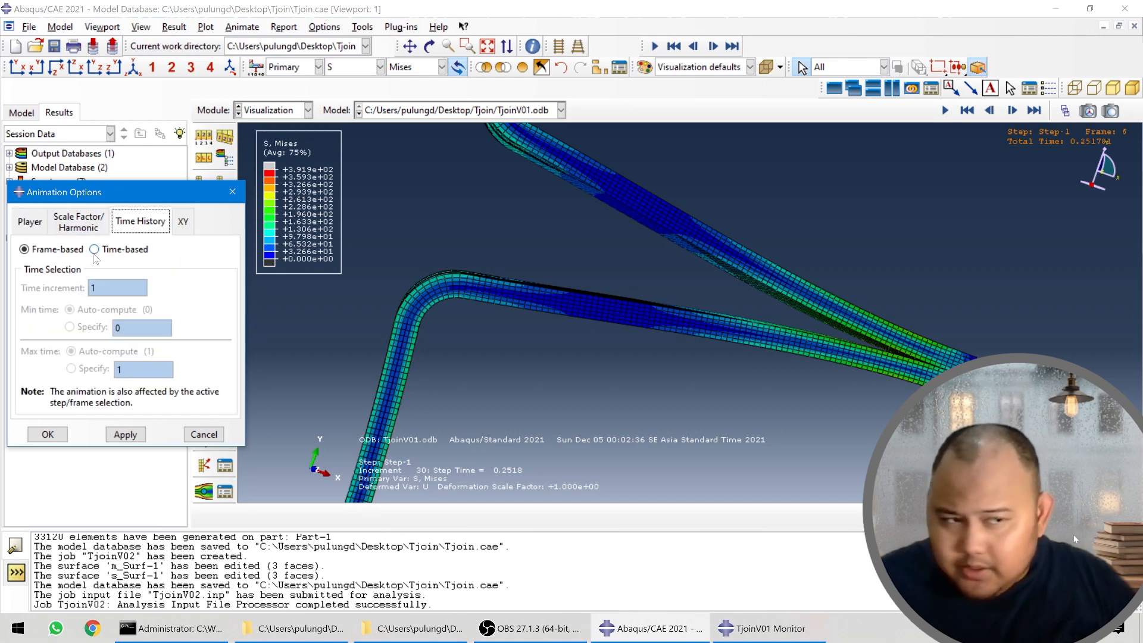
{"action": "left_click", "coordinate": [94, 250]}
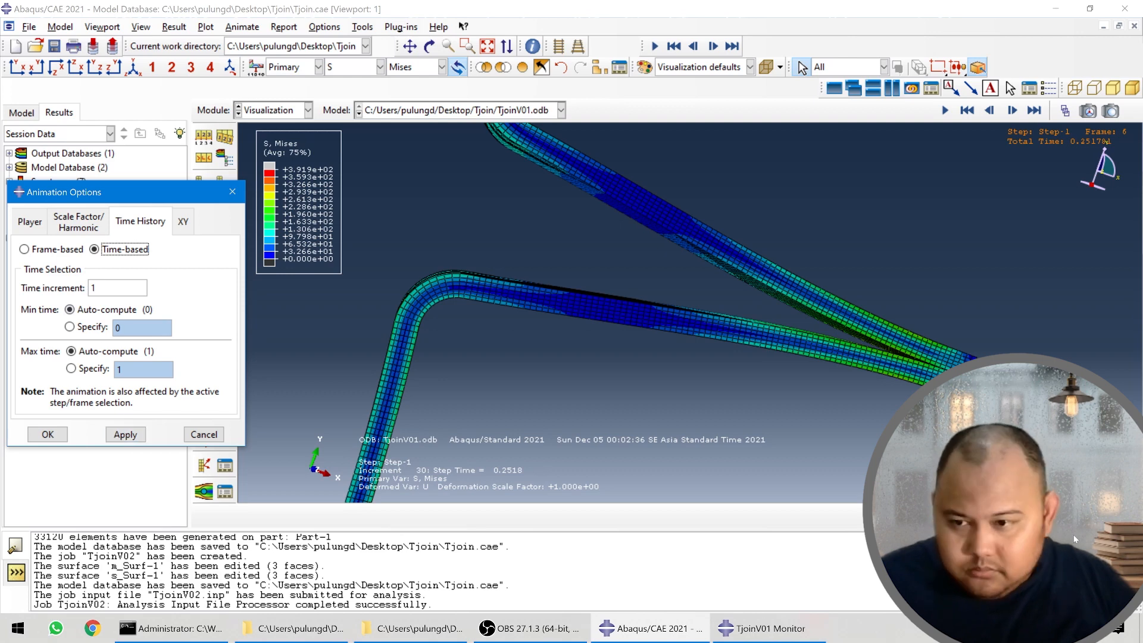
{"action": "left_click", "coordinate": [95, 288]}
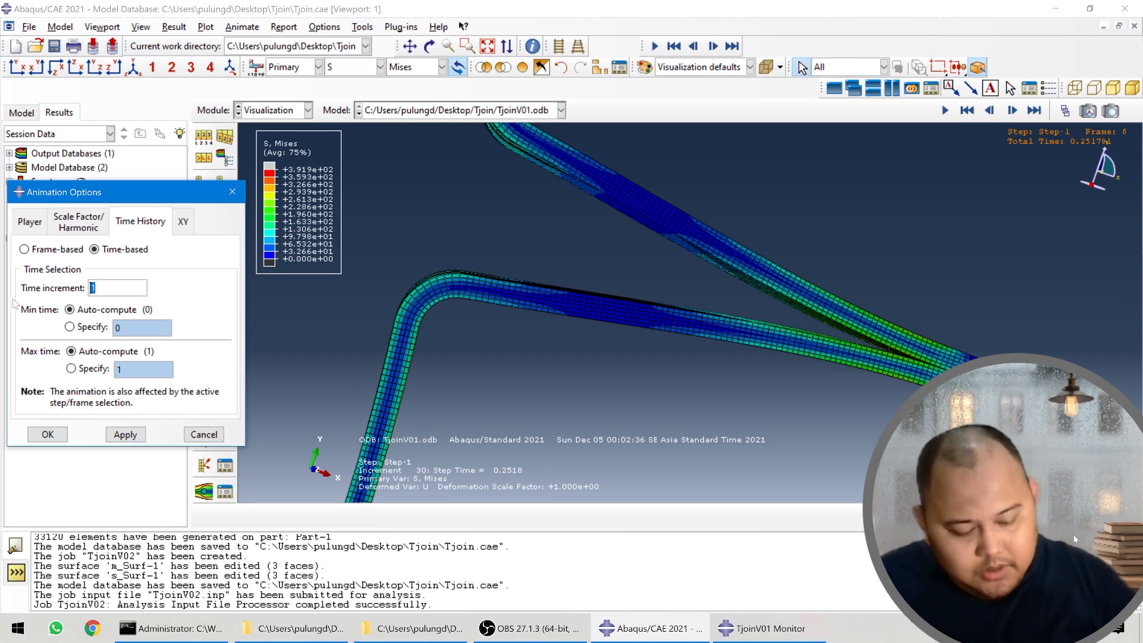
{"action": "type", "text": "0."}
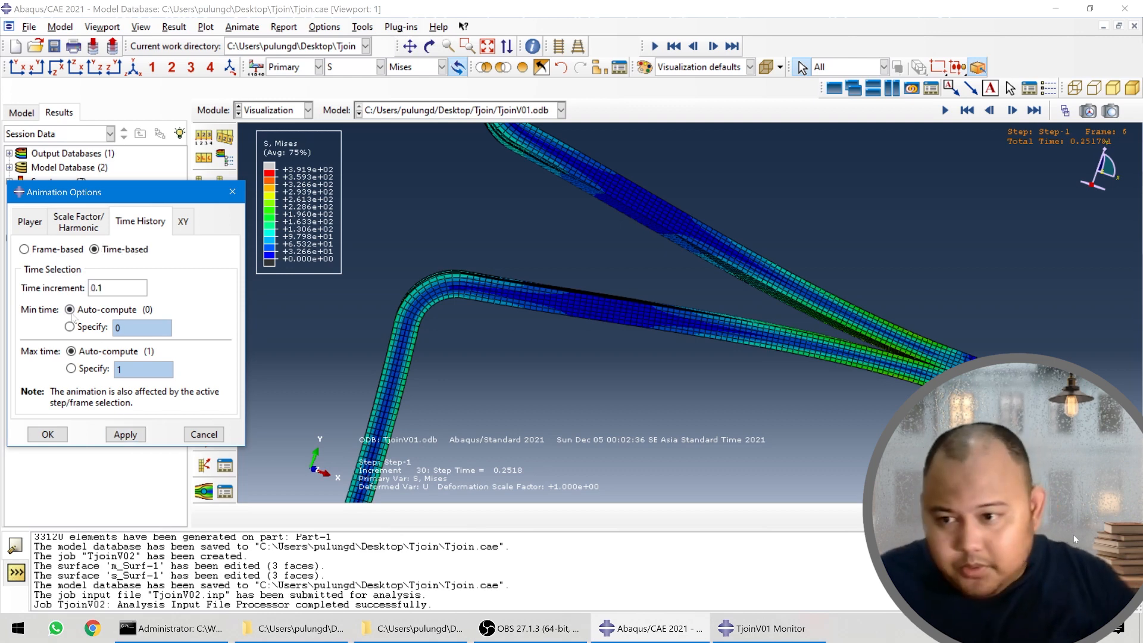
{"action": "left_click", "coordinate": [54, 434]}
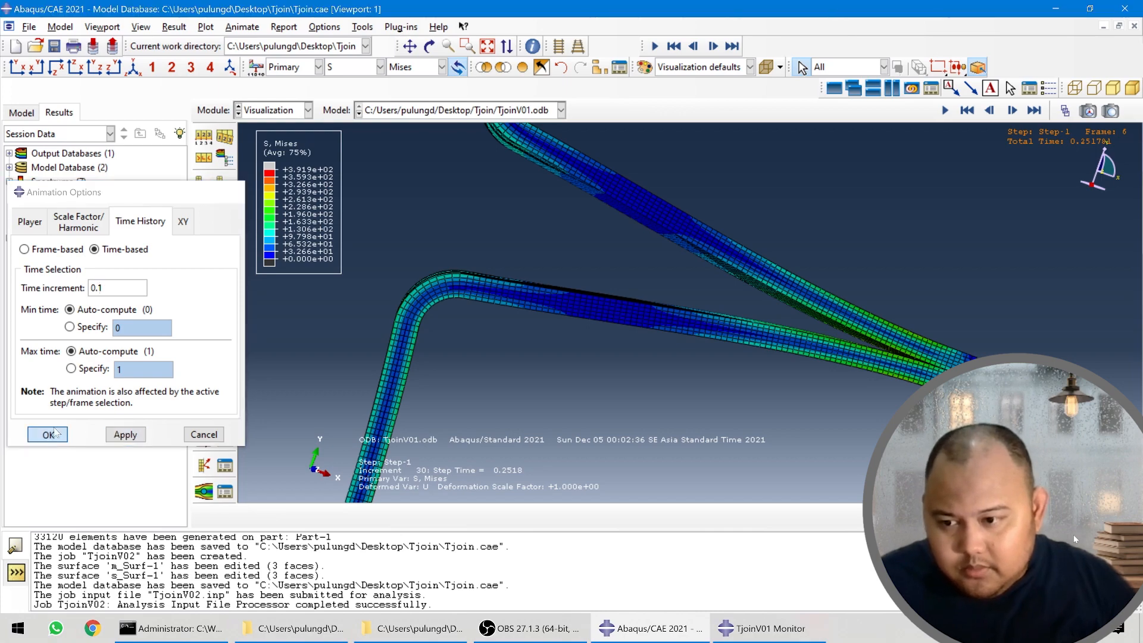
- Play the time-based animation of the TjoinV01 stress contours, stop it and return to the first frame
{"action": "left_click", "coordinate": [945, 110]}
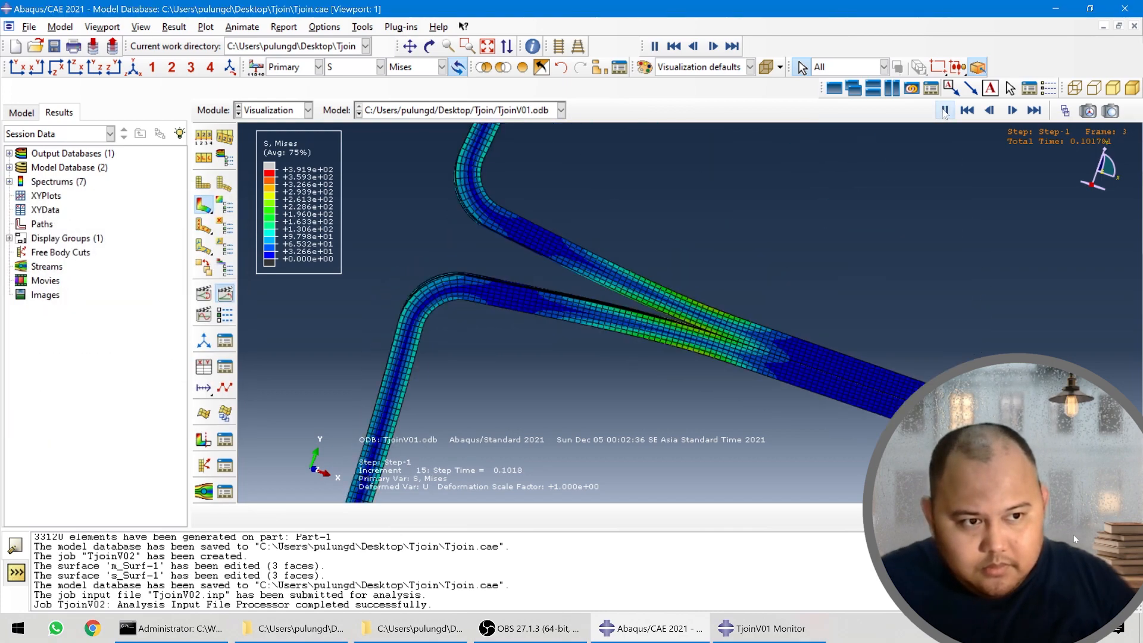
{"action": "left_click", "coordinate": [945, 110]}
{"action": "left_click", "coordinate": [967, 111]}
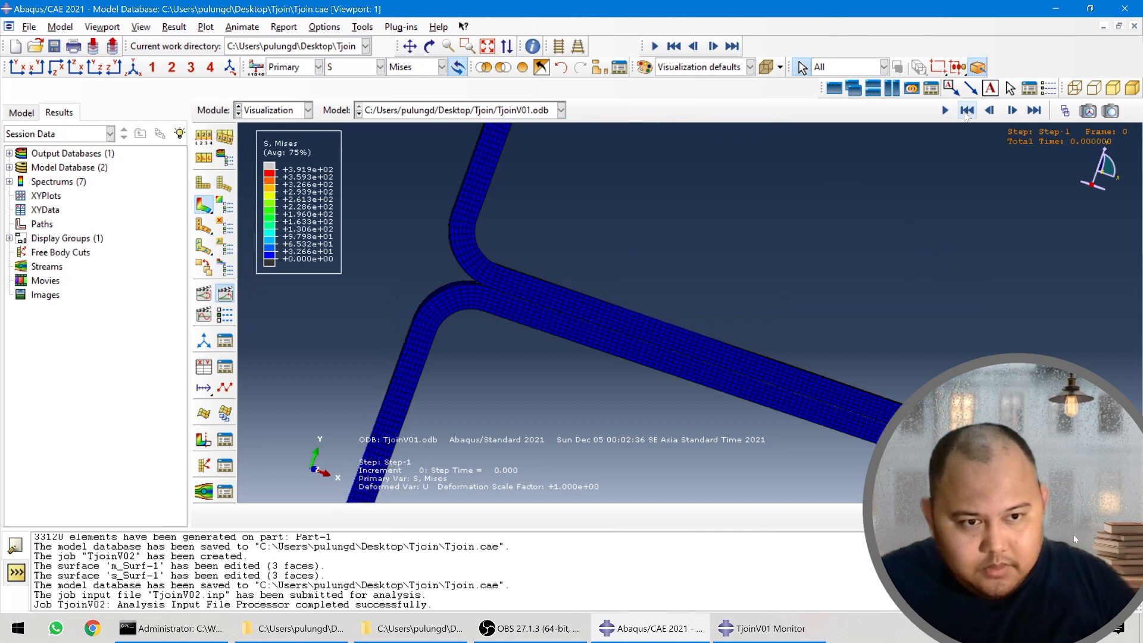
- Advance the TjoinV01 results to frame 7 and step back to frame 3 to locate where the layers separate
{"action": "left_click", "coordinate": [1012, 110]}
{"action": "left_click", "coordinate": [1012, 110]}
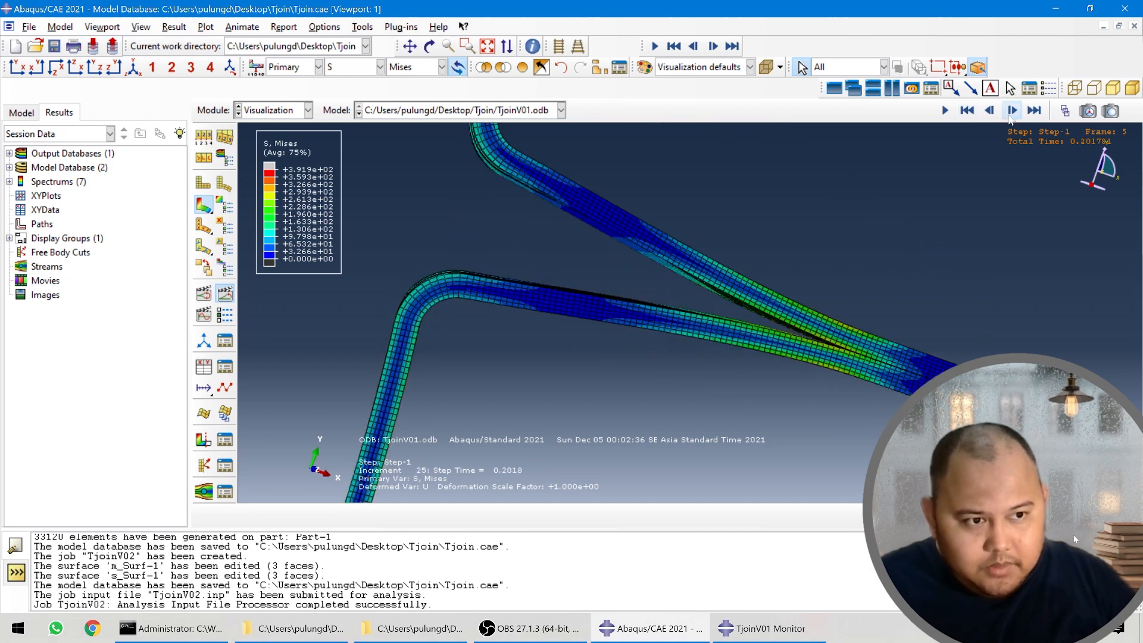
{"action": "left_click", "coordinate": [1010, 118]}
{"action": "left_click", "coordinate": [1010, 119]}
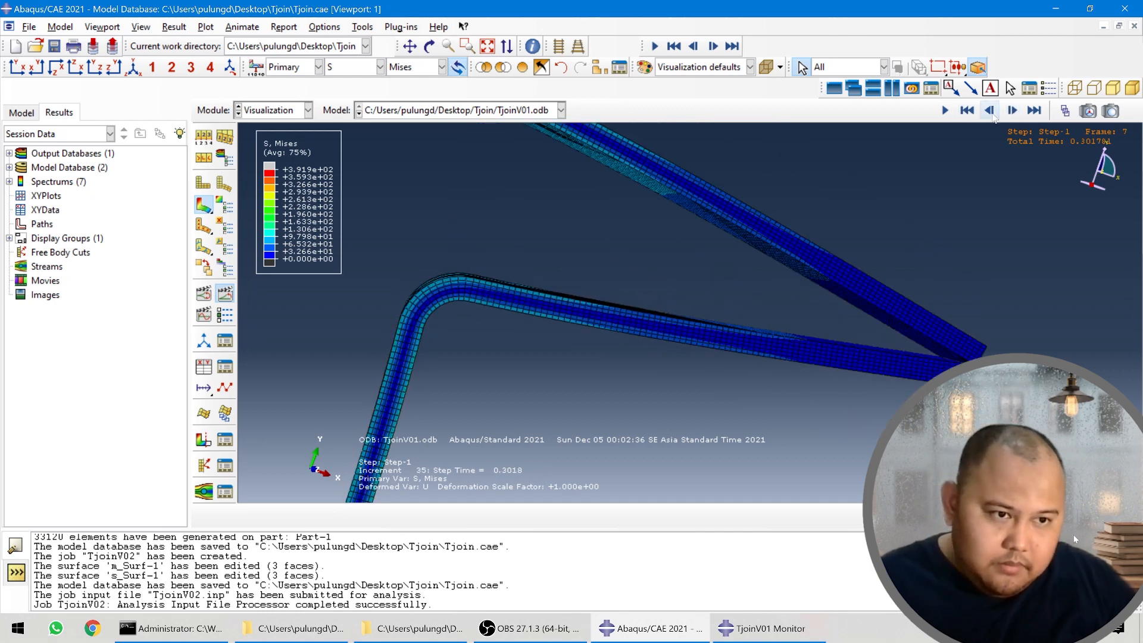
{"action": "left_click", "coordinate": [990, 112]}
{"action": "left_click", "coordinate": [989, 113]}
{"action": "left_click", "coordinate": [990, 113]}
{"action": "left_click", "coordinate": [990, 113]}
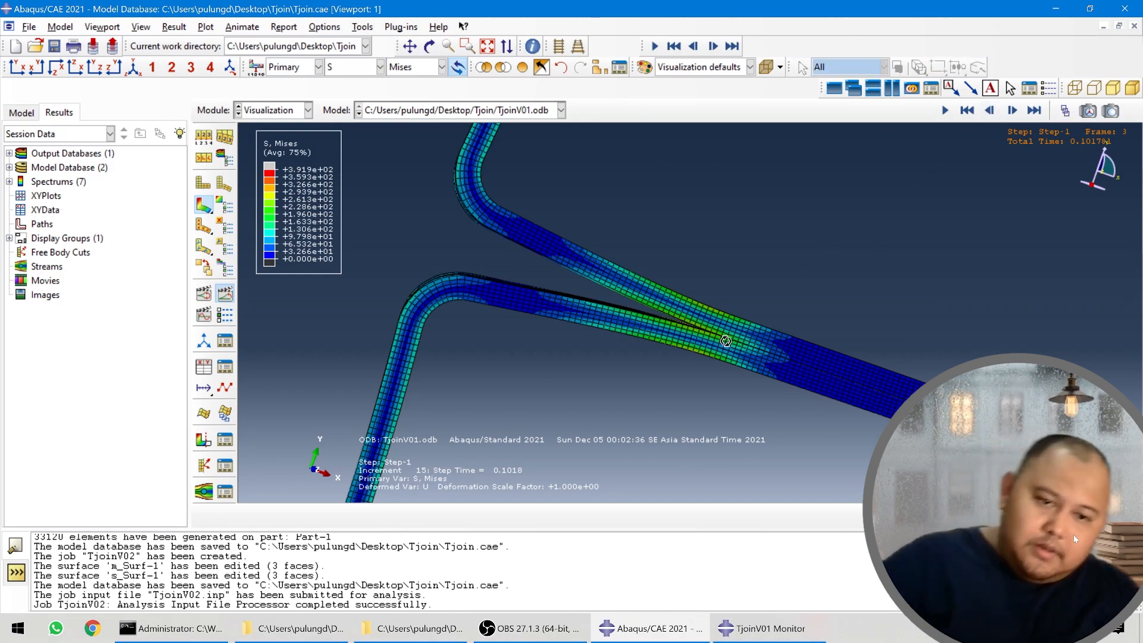
- Examine the stress contours around the opening between the layers at frame 3, up close and from the side
{"action": "left_click_drag", "start_coordinate": [724, 337], "coordinate": [695, 386], "text": "ctrl+alt"}
{"action": "scroll", "coordinate": [716, 337], "scroll_direction": "down", "scroll_amount": 6}
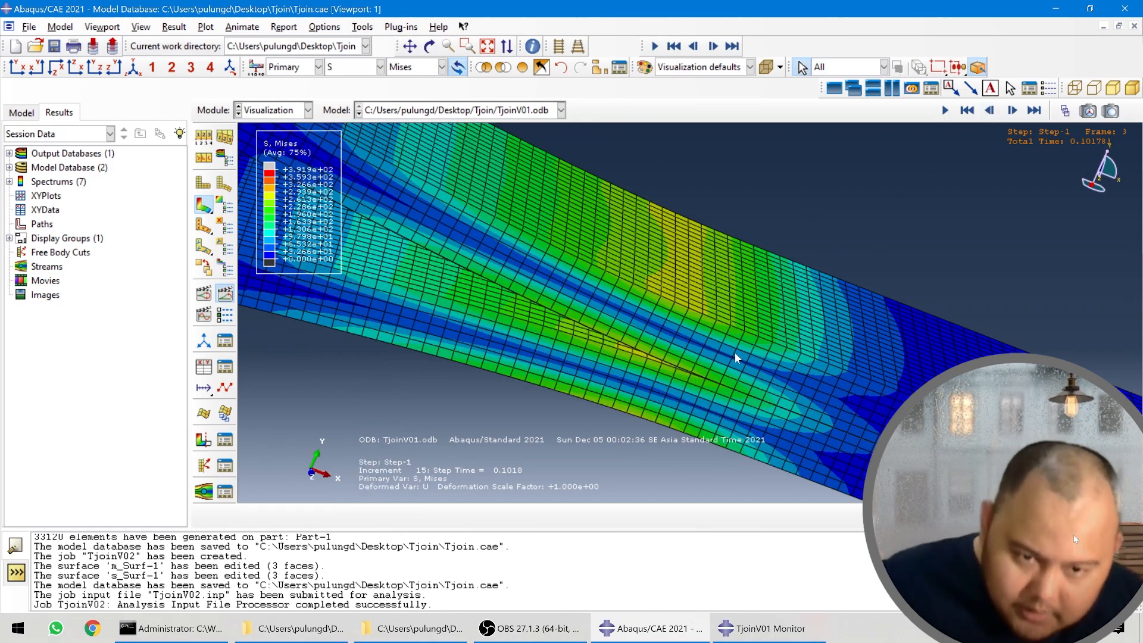
{"action": "mouse_move", "coordinate": [734, 352]}
{"action": "left_mouse_down", "text": "ctrl+alt"}
{"action": "mouse_move", "coordinate": [761, 313]}
{"action": "mouse_move", "coordinate": [731, 370]}
{"action": "mouse_move", "coordinate": [738, 359]}
{"action": "left_mouse_up", "text": "ctrl+alt"}
{"action": "scroll", "coordinate": [682, 398], "scroll_direction": "up", "scroll_amount": 5}
{"action": "left_click_drag", "start_coordinate": [670, 417], "coordinate": [574, 369], "text": "ctrl+alt"}
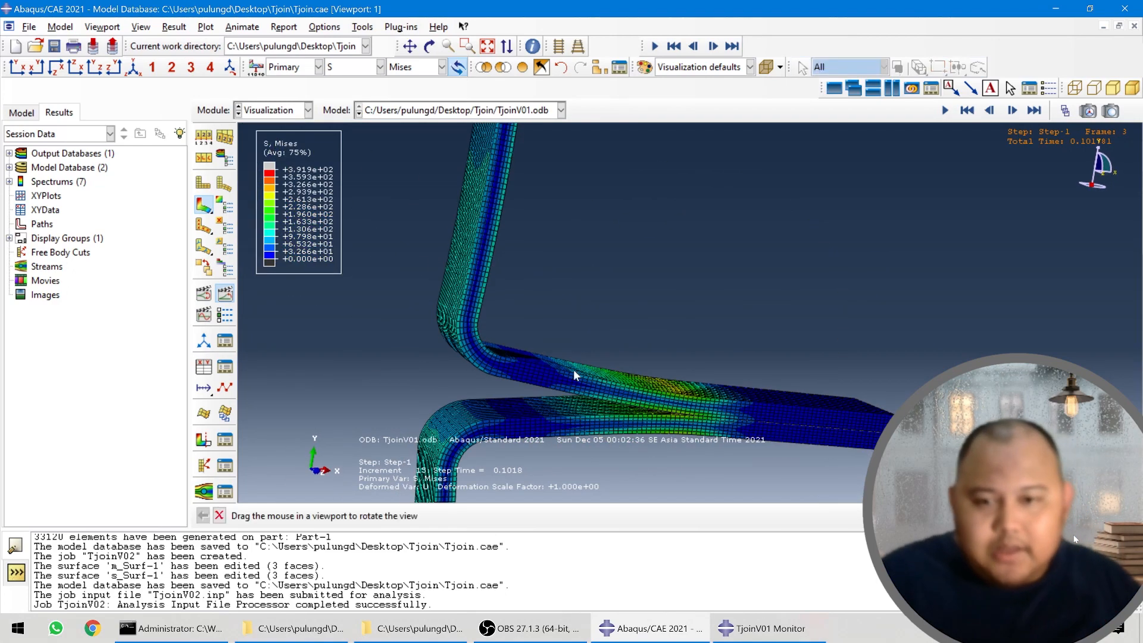
- Switch to the Job module, review the monitor of completed job TjoinV01 and dismiss the Job Manager
{"action": "left_click", "coordinate": [269, 115]}
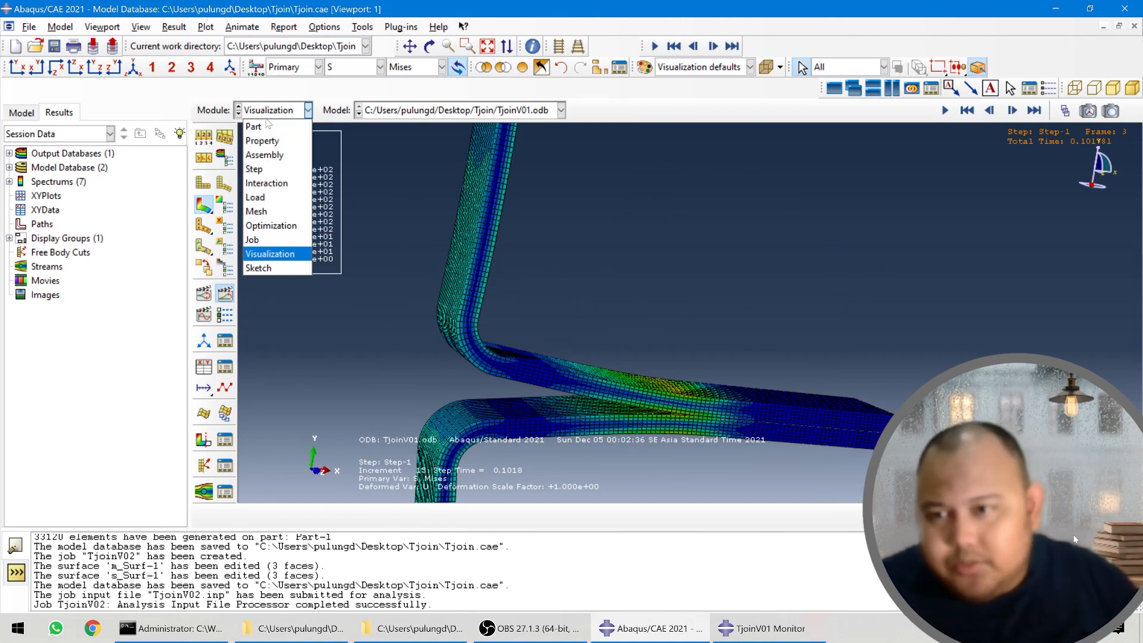
{"action": "left_click", "coordinate": [252, 240]}
{"action": "left_click", "coordinate": [392, 272]}
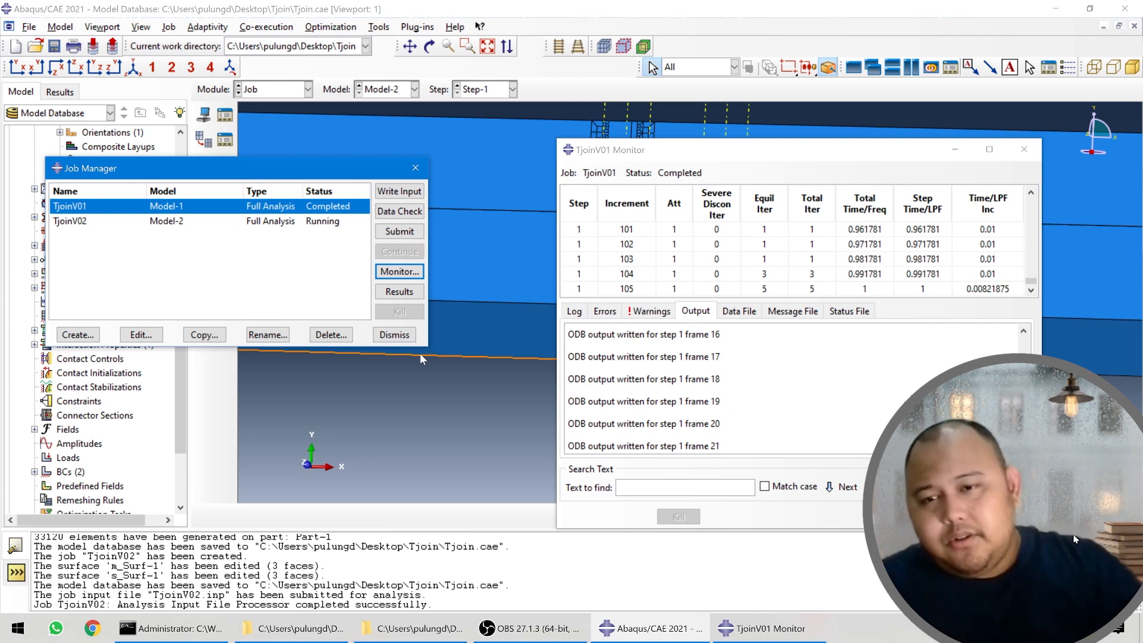
{"action": "left_click", "coordinate": [409, 336]}
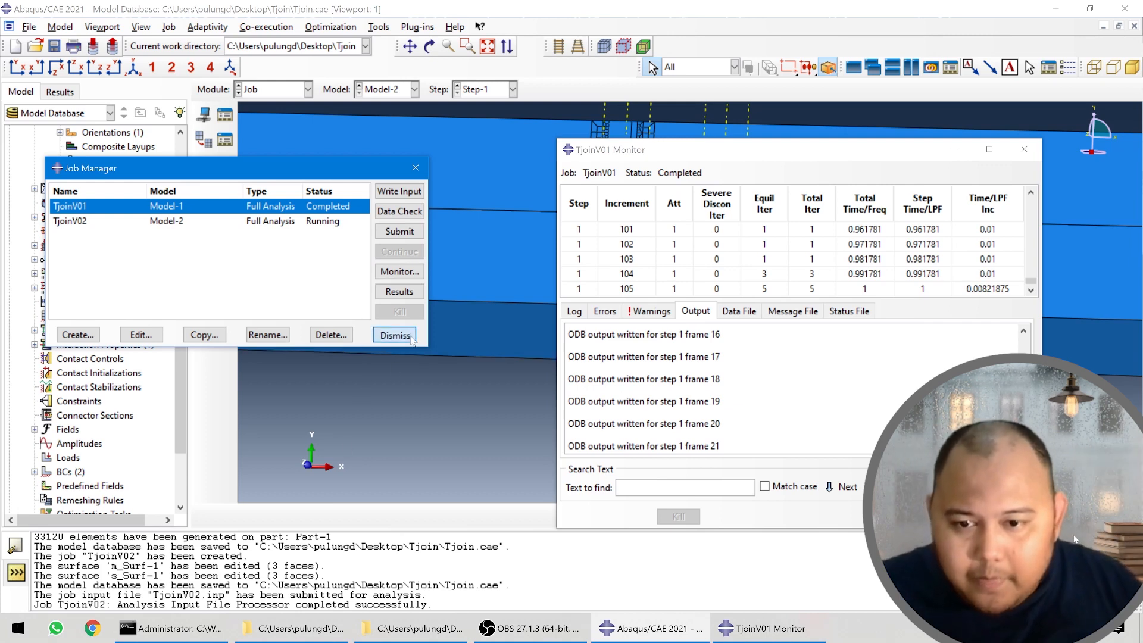
- Open the monitor of running job TjoinV02 from the Job Manager and check its output messages
{"action": "left_click", "coordinate": [225, 116]}
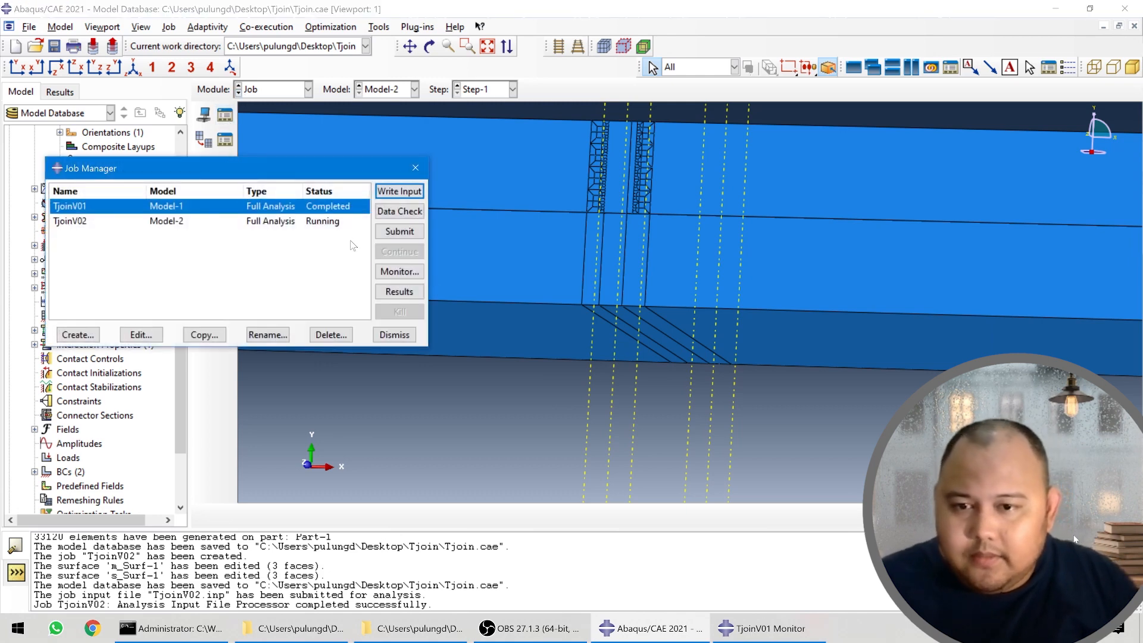
{"action": "left_click", "coordinate": [334, 223]}
{"action": "left_click", "coordinate": [400, 272]}
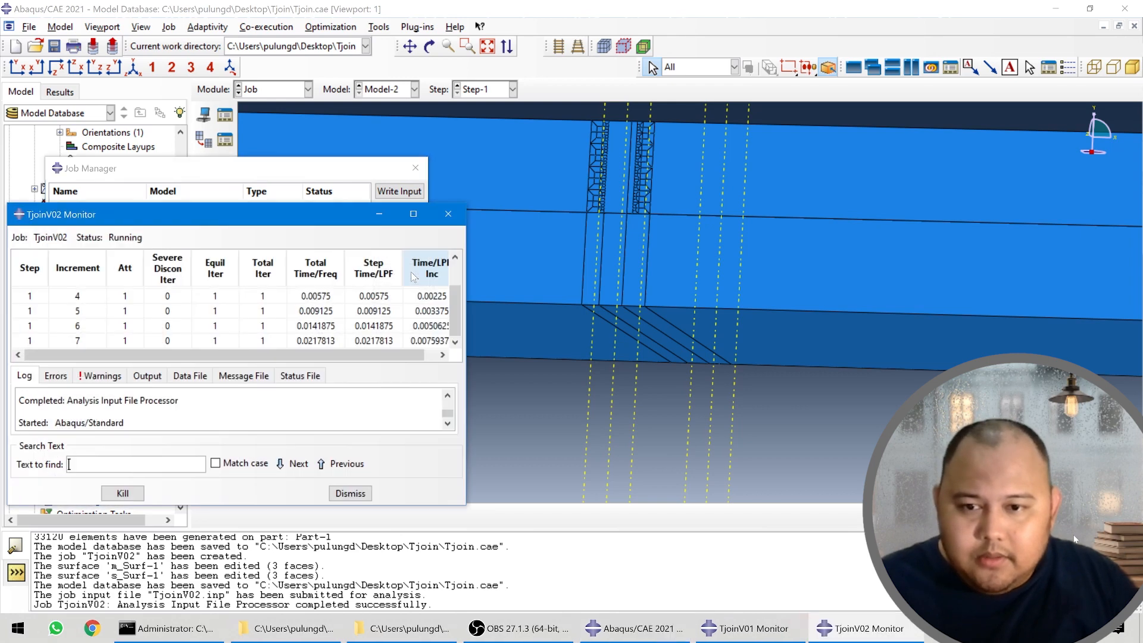
{"action": "left_click_drag", "start_coordinate": [321, 213], "coordinate": [728, 167]}
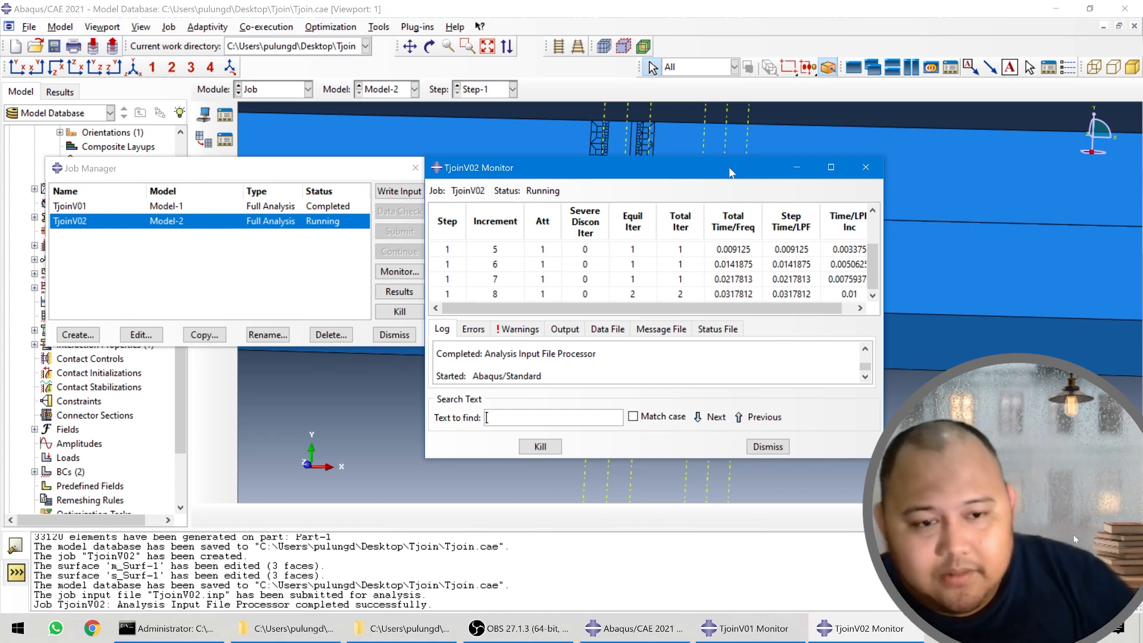
{"action": "left_click", "coordinate": [575, 329]}
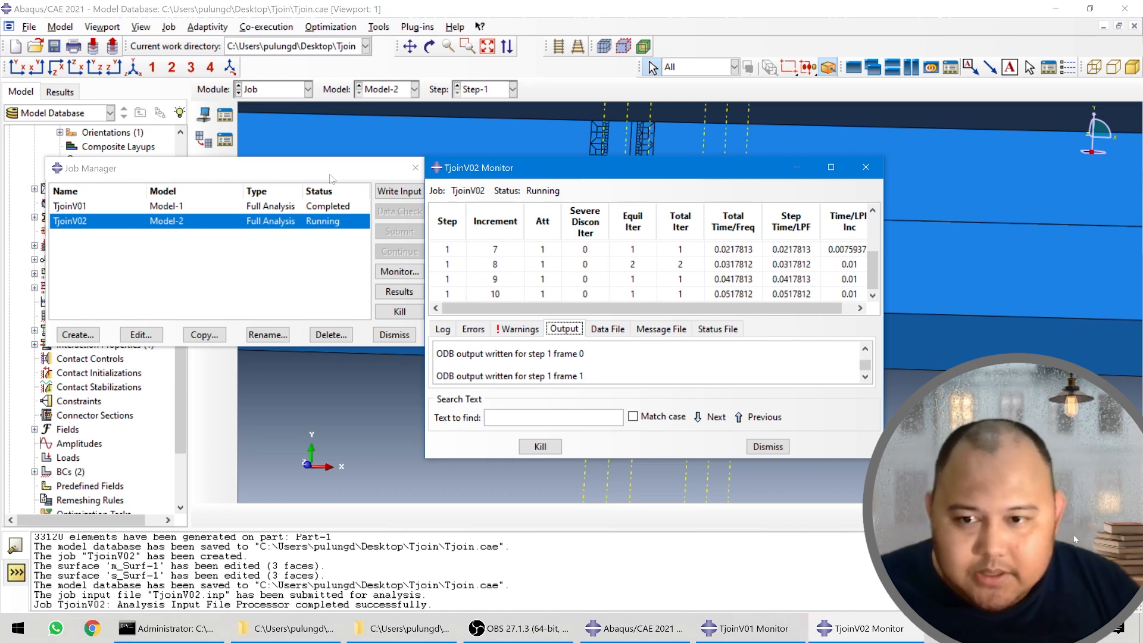
- Review the increments in the TjoinV01 monitor for comparison and dismiss that monitor
{"action": "left_click", "coordinate": [334, 206]}
{"action": "left_click", "coordinate": [398, 273]}
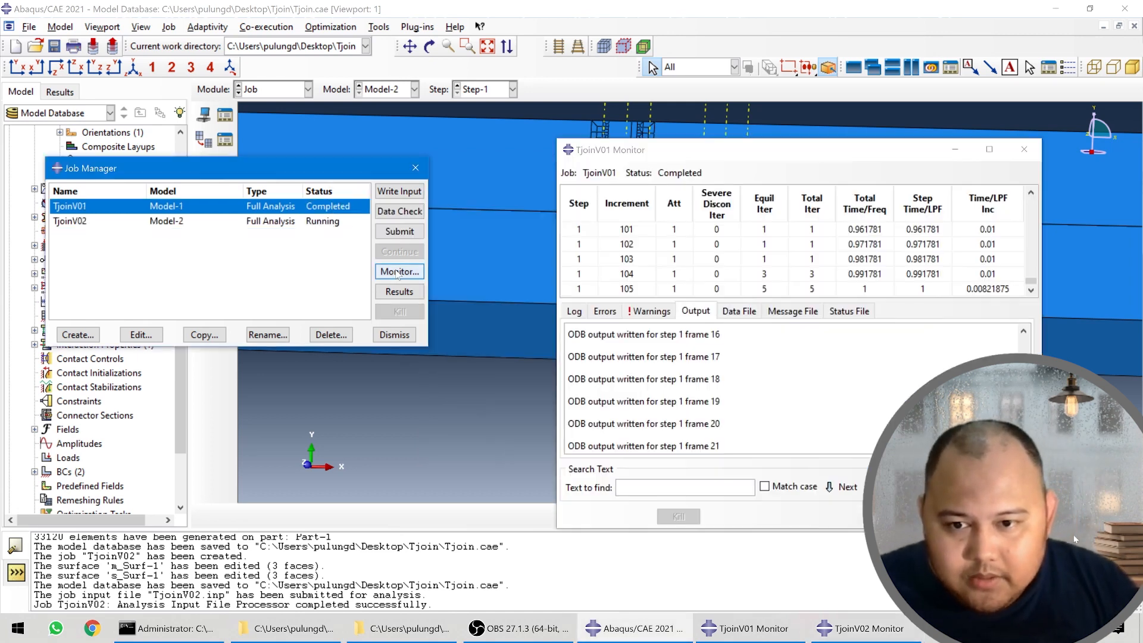
{"action": "scroll", "coordinate": [714, 266], "scroll_direction": "up", "scroll_amount": 2}
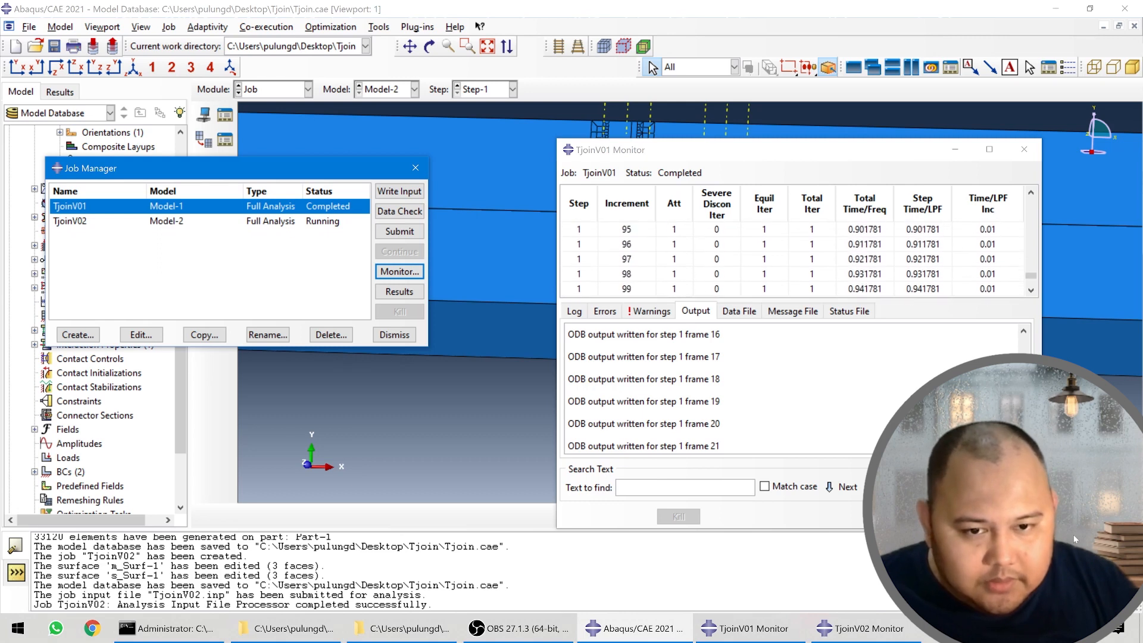
{"action": "left_click", "coordinate": [920, 516]}
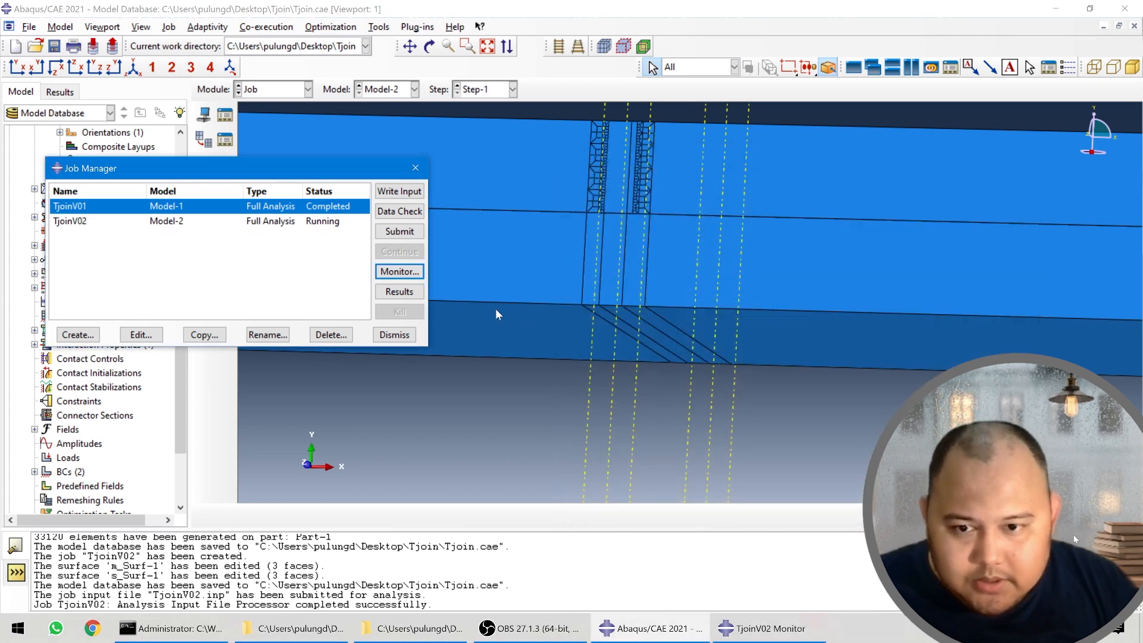
- Open the TjoinV01 results, restart from the first frame and advance to frame 5 to inspect the separated layers
{"action": "left_click", "coordinate": [412, 293]}
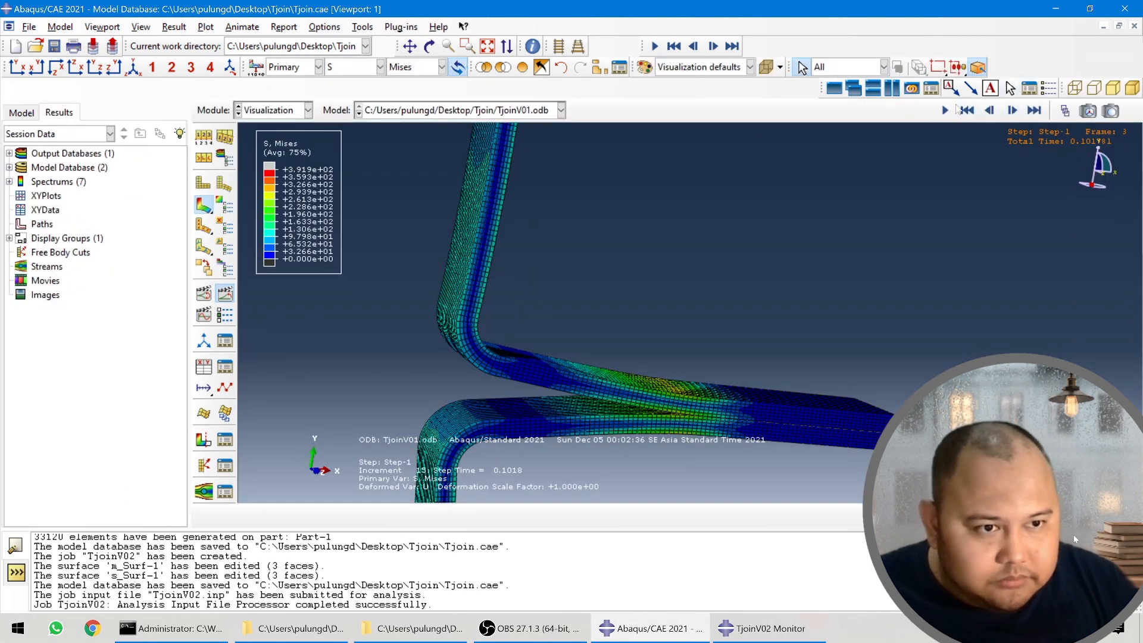
{"action": "left_click", "coordinate": [967, 111]}
{"action": "left_click", "coordinate": [1013, 112]}
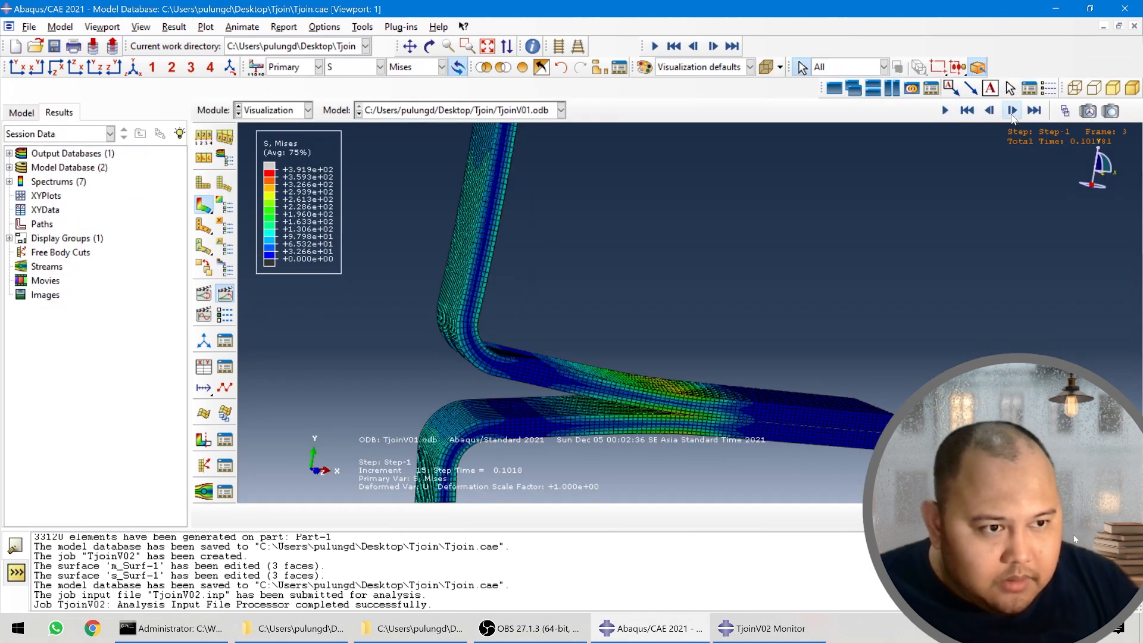
{"action": "left_click", "coordinate": [1013, 112]}
{"action": "left_click", "coordinate": [1013, 112]}
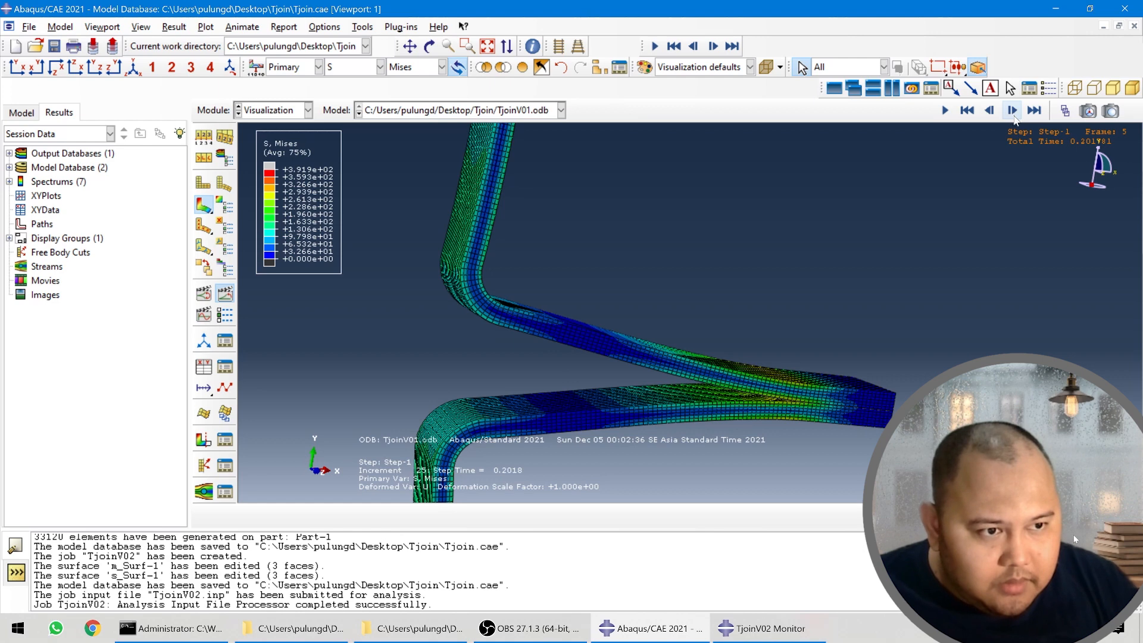
{"action": "scroll", "coordinate": [753, 421], "scroll_direction": "down", "scroll_amount": 2}
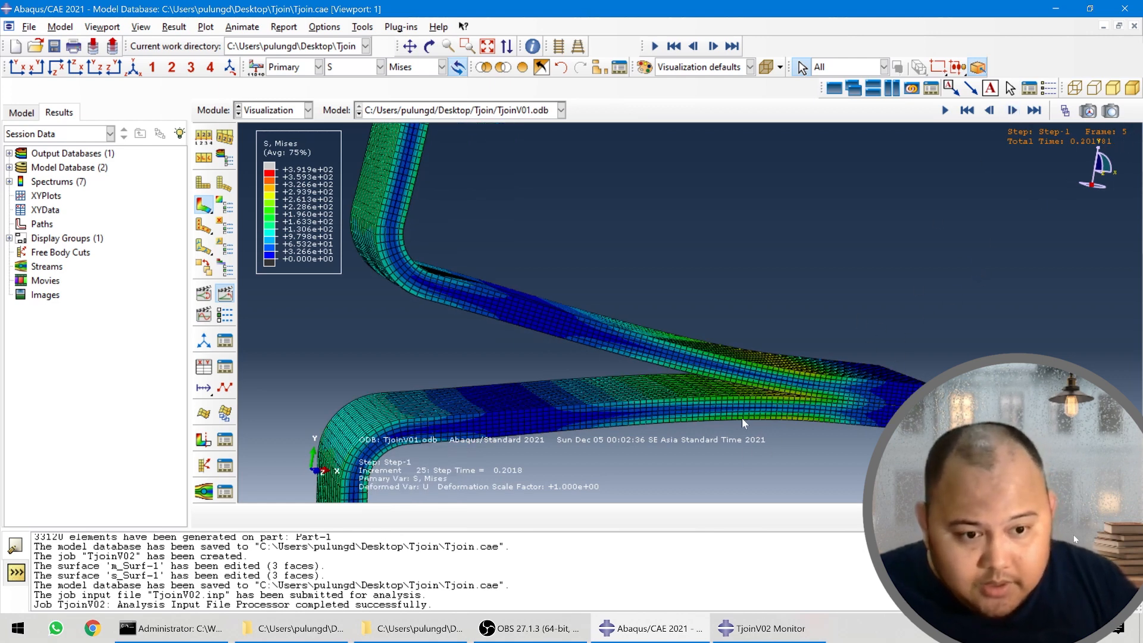
- Step the TjoinV01 results back to the start and forward again to frame 5 to re-examine the peeling
{"action": "left_click", "coordinate": [993, 112]}
{"action": "left_click", "coordinate": [993, 112]}
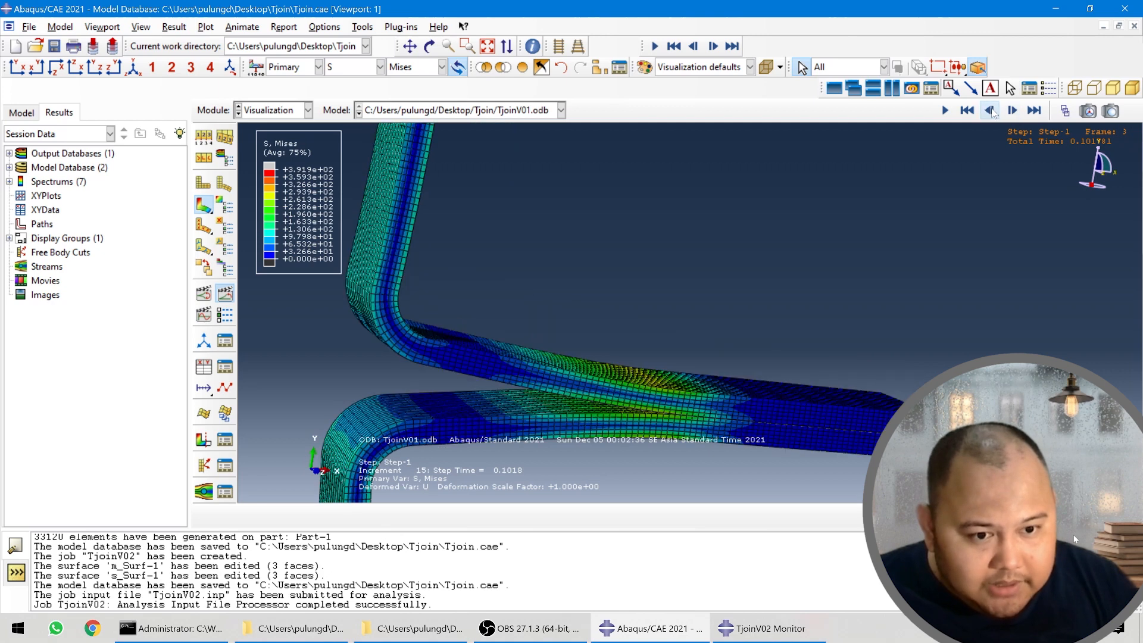
{"action": "left_click", "coordinate": [993, 112]}
{"action": "left_click", "coordinate": [993, 113]}
{"action": "left_click", "coordinate": [993, 112]}
{"action": "left_click", "coordinate": [1012, 111]}
{"action": "left_click", "coordinate": [1012, 111]}
{"action": "left_click", "coordinate": [1013, 110]}
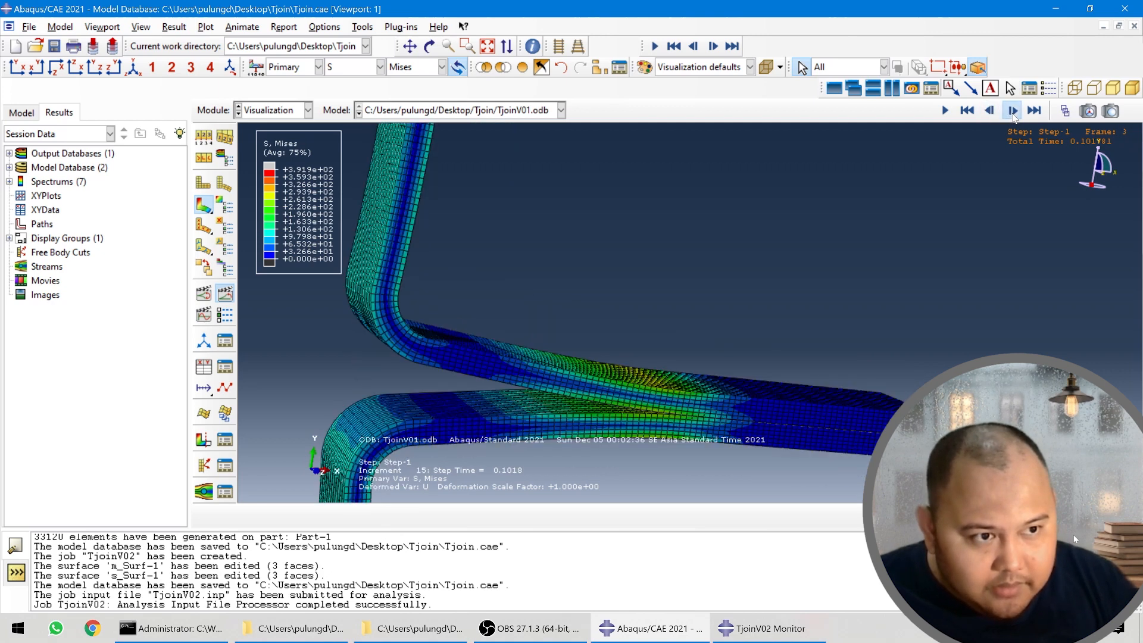
{"action": "left_click", "coordinate": [1012, 110]}
{"action": "left_click", "coordinate": [1013, 111]}
- Return to the Job module and reopen the monitor of job TjoinV02 to check its progress
{"action": "left_click", "coordinate": [301, 115]}
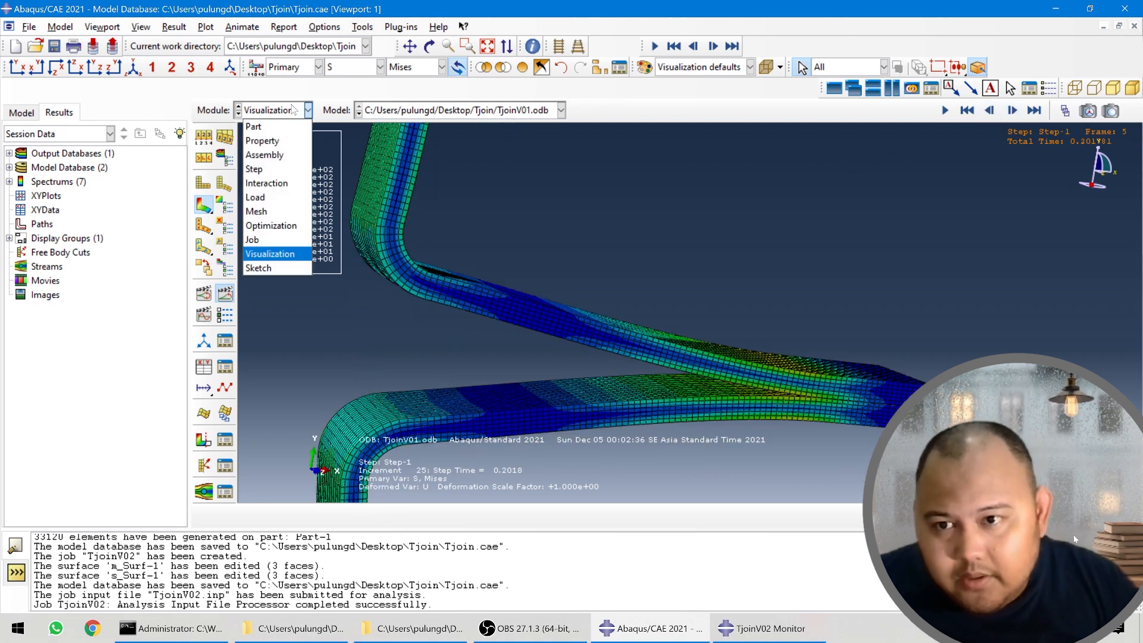
{"action": "left_click", "coordinate": [282, 240]}
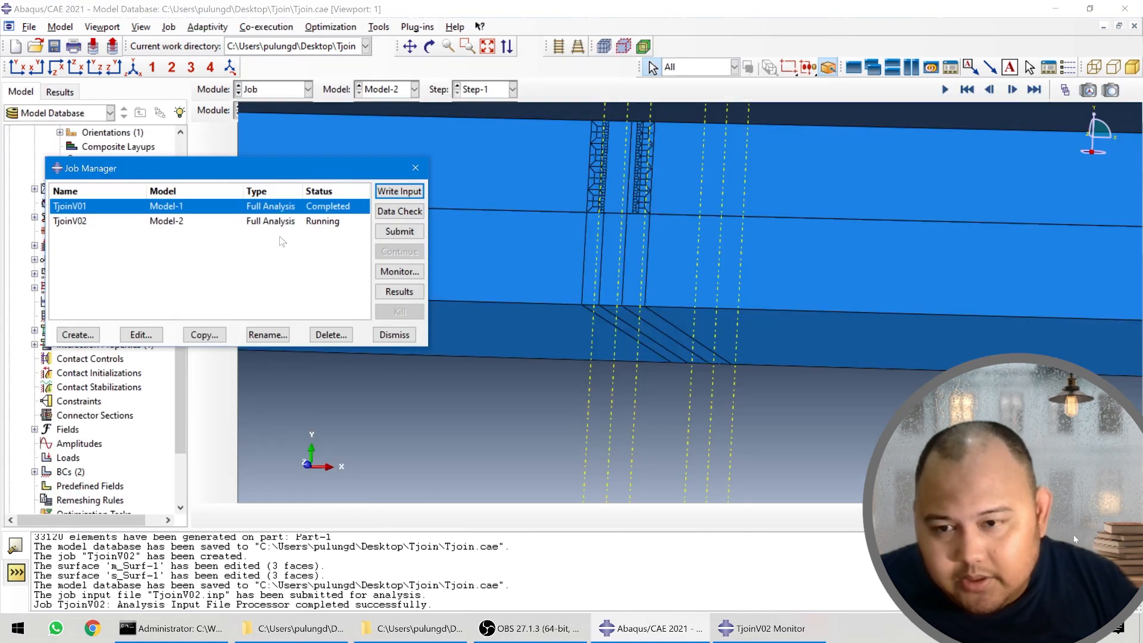
{"action": "left_click", "coordinate": [336, 224]}
{"action": "left_click", "coordinate": [406, 273]}
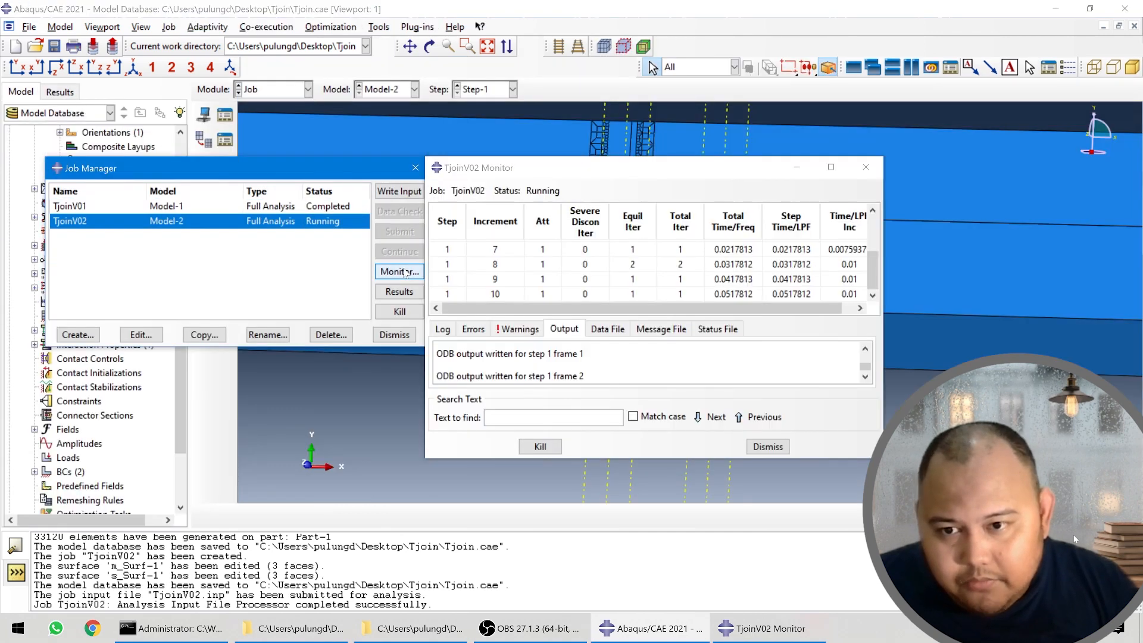
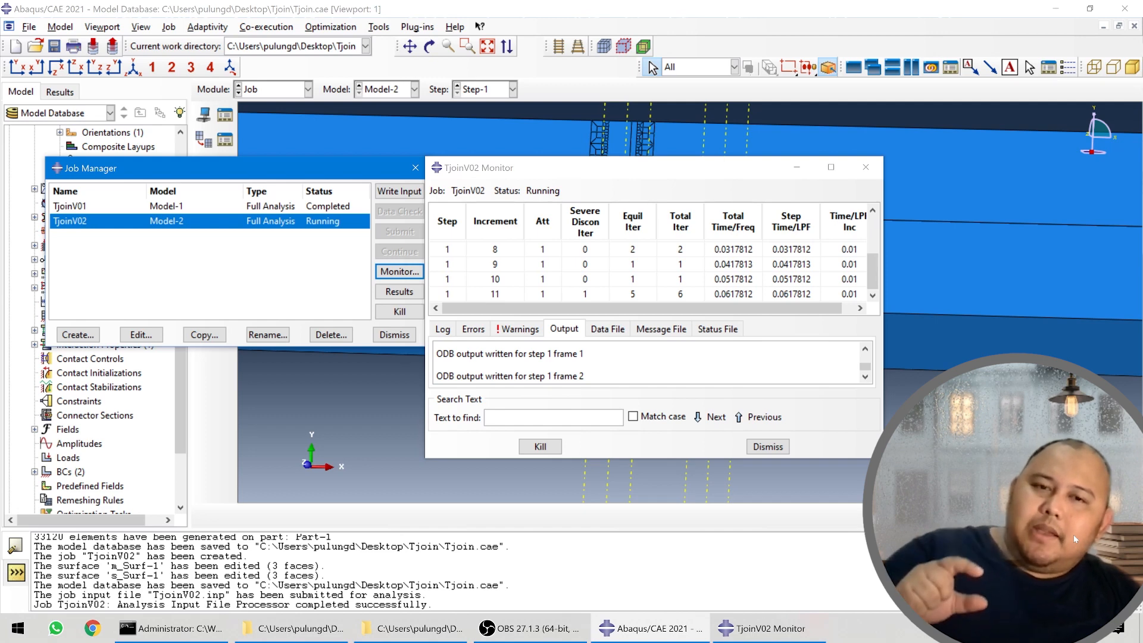
- Move the TjoinV02 monitor aside and examine the refined mesh strips on the Model-2 assembly up close
{"action": "left_click_drag", "start_coordinate": [617, 173], "coordinate": [874, 294]}
{"action": "scroll", "coordinate": [665, 199], "scroll_direction": "up", "scroll_amount": 5}
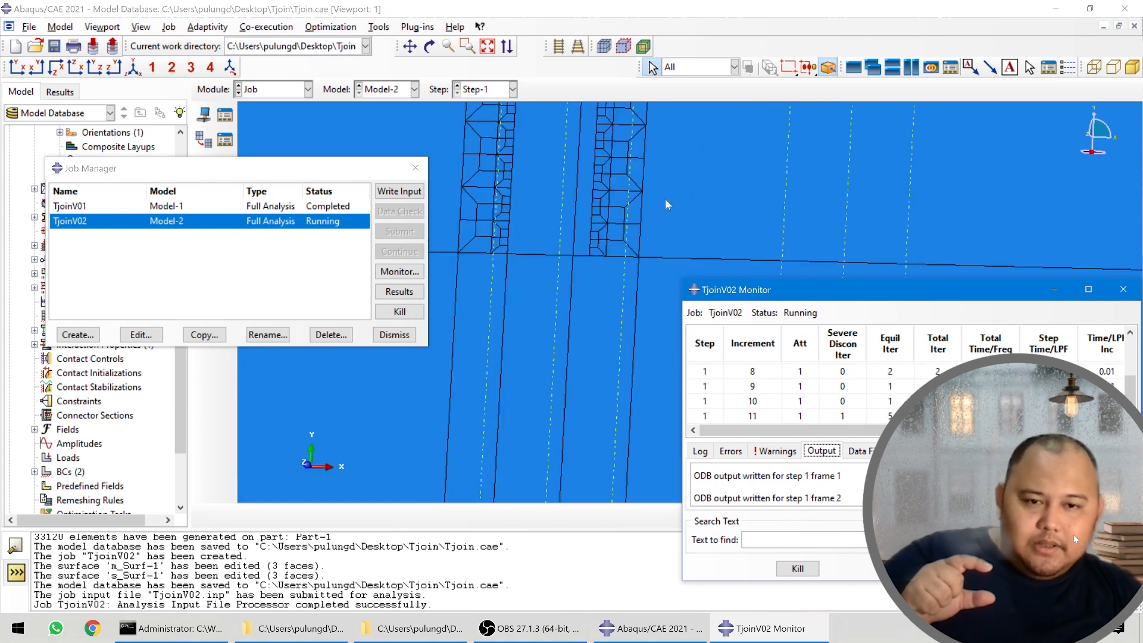
{"action": "scroll", "coordinate": [641, 223], "scroll_direction": "up", "scroll_amount": 3}
{"action": "scroll", "coordinate": [565, 250], "scroll_direction": "up", "scroll_amount": 2}
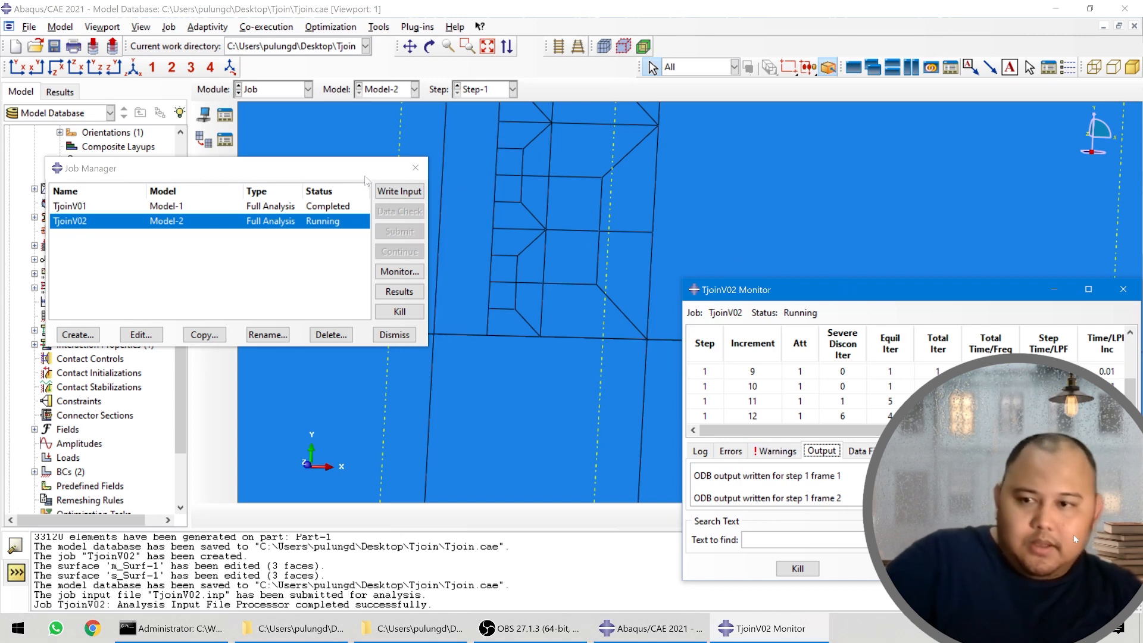
{"action": "scroll", "coordinate": [548, 220], "scroll_direction": "down", "scroll_amount": 3}
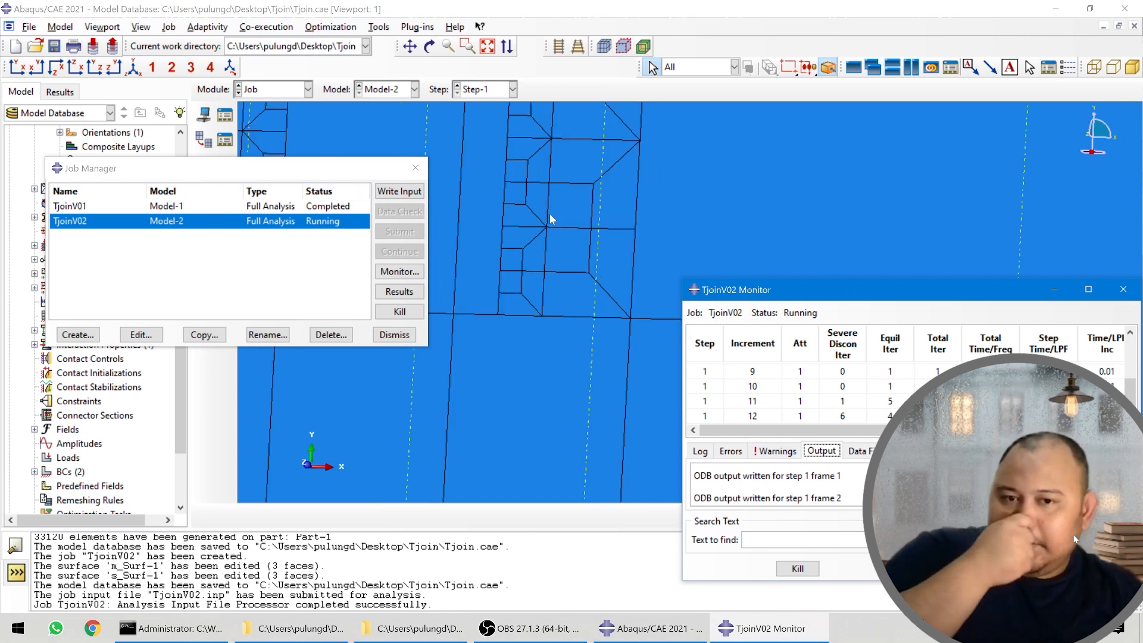
{"action": "scroll", "coordinate": [551, 219], "scroll_direction": "down", "scroll_amount": 2}
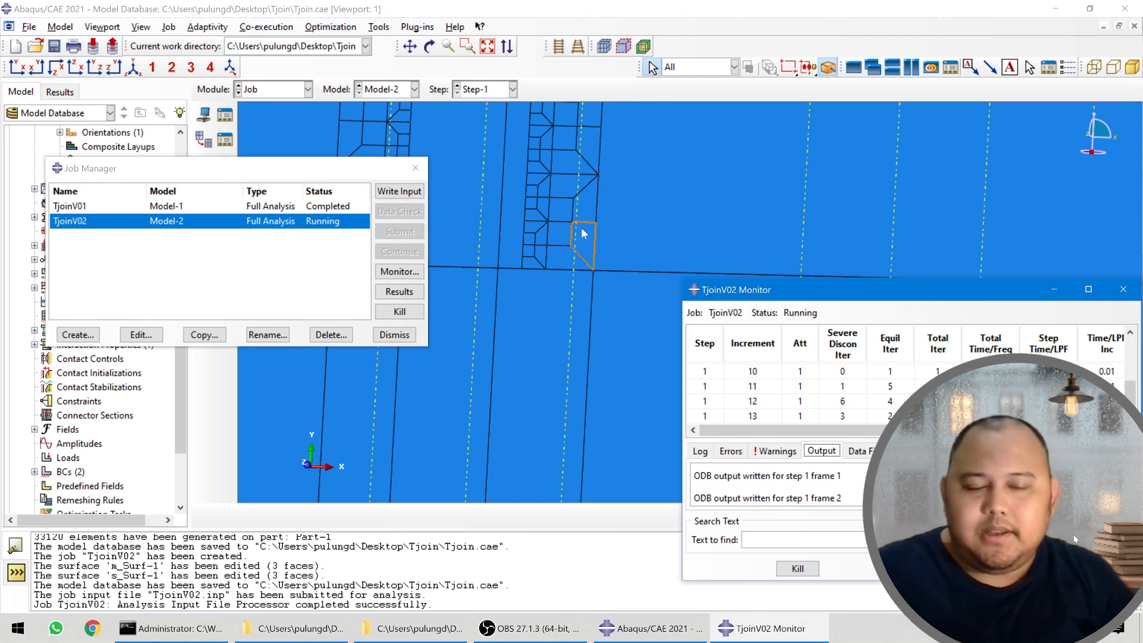
{"action": "scroll", "coordinate": [578, 237], "scroll_direction": "down", "scroll_amount": 2}
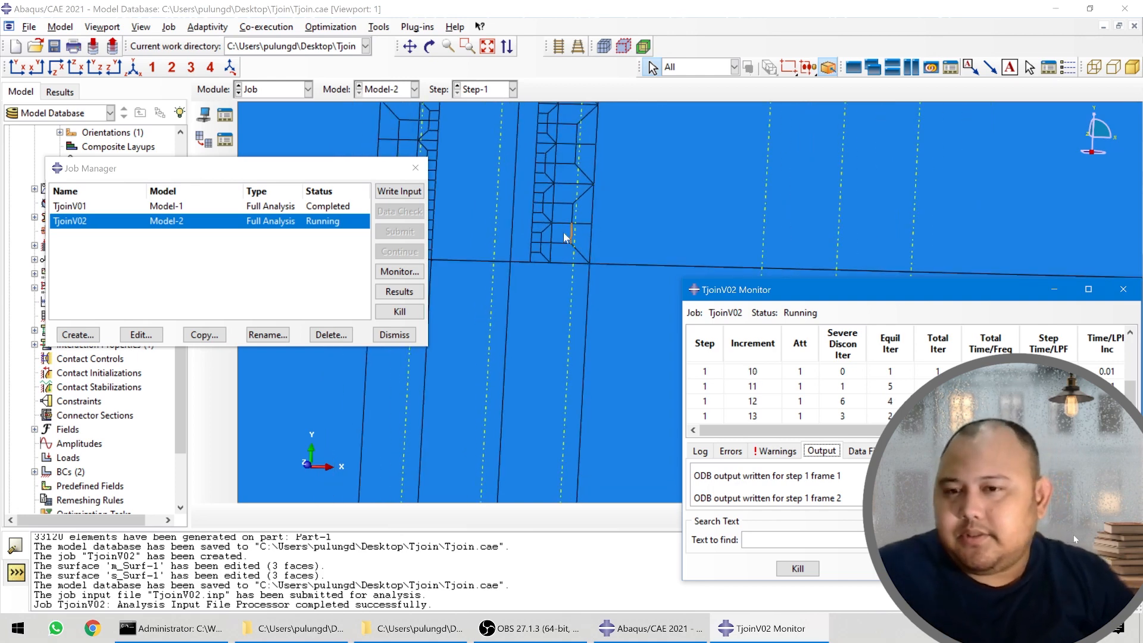
- Move the Job Manager off the model and examine the whole T-join and its partitioned strips from an oblique angle
{"action": "left_click_drag", "start_coordinate": [325, 174], "coordinate": [342, 407]}
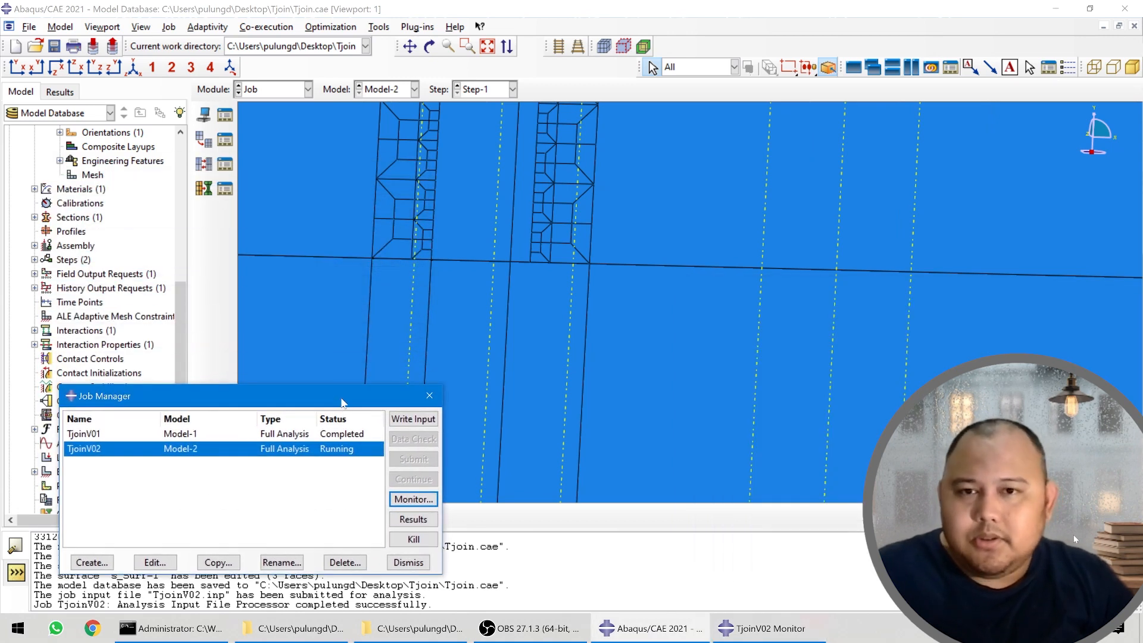
{"action": "scroll", "coordinate": [698, 284], "scroll_direction": "down", "scroll_amount": 2}
{"action": "scroll", "coordinate": [662, 311], "scroll_direction": "down", "scroll_amount": 2}
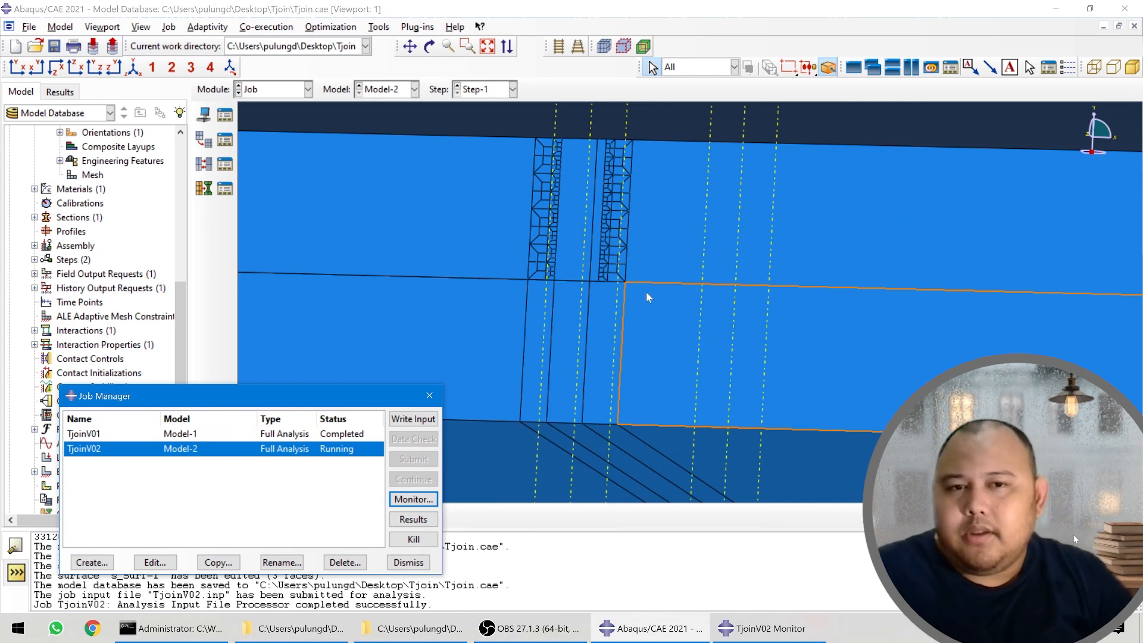
{"action": "scroll", "coordinate": [648, 296], "scroll_direction": "down", "scroll_amount": 3}
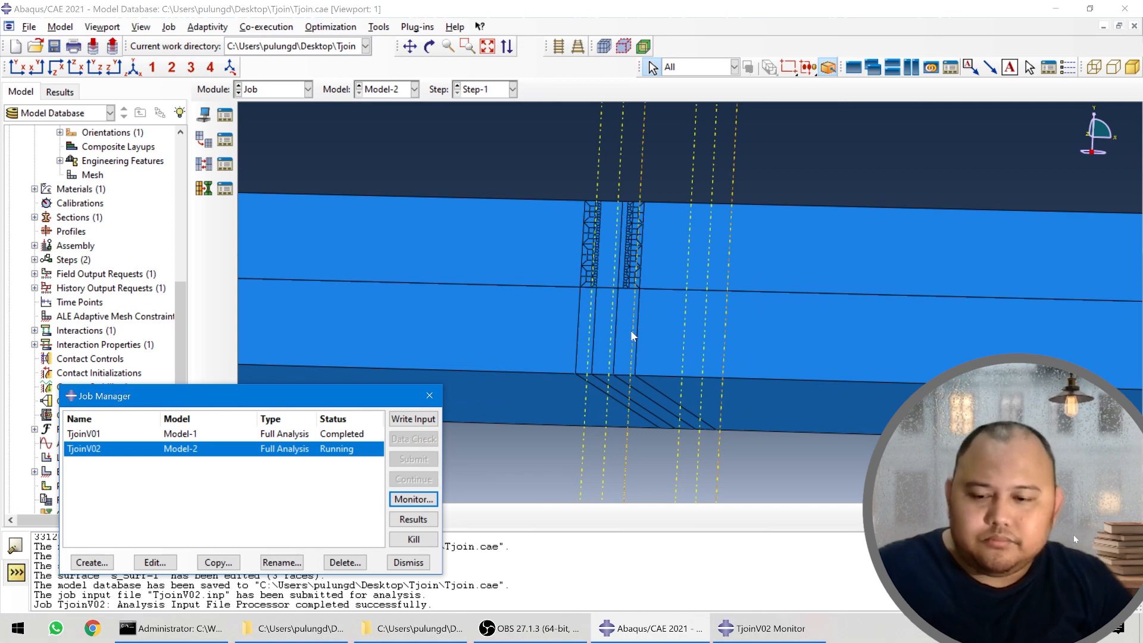
{"action": "mouse_move", "coordinate": [631, 330]}
{"action": "left_mouse_down", "text": "ctrl+alt"}
{"action": "mouse_move", "coordinate": [659, 251]}
{"action": "mouse_move", "coordinate": [668, 295]}
{"action": "mouse_move", "coordinate": [652, 316]}
{"action": "mouse_move", "coordinate": [680, 269]}
{"action": "mouse_move", "coordinate": [662, 279]}
{"action": "mouse_move", "coordinate": [672, 302]}
{"action": "mouse_move", "coordinate": [621, 328]}
{"action": "left_mouse_up", "text": "ctrl+alt"}
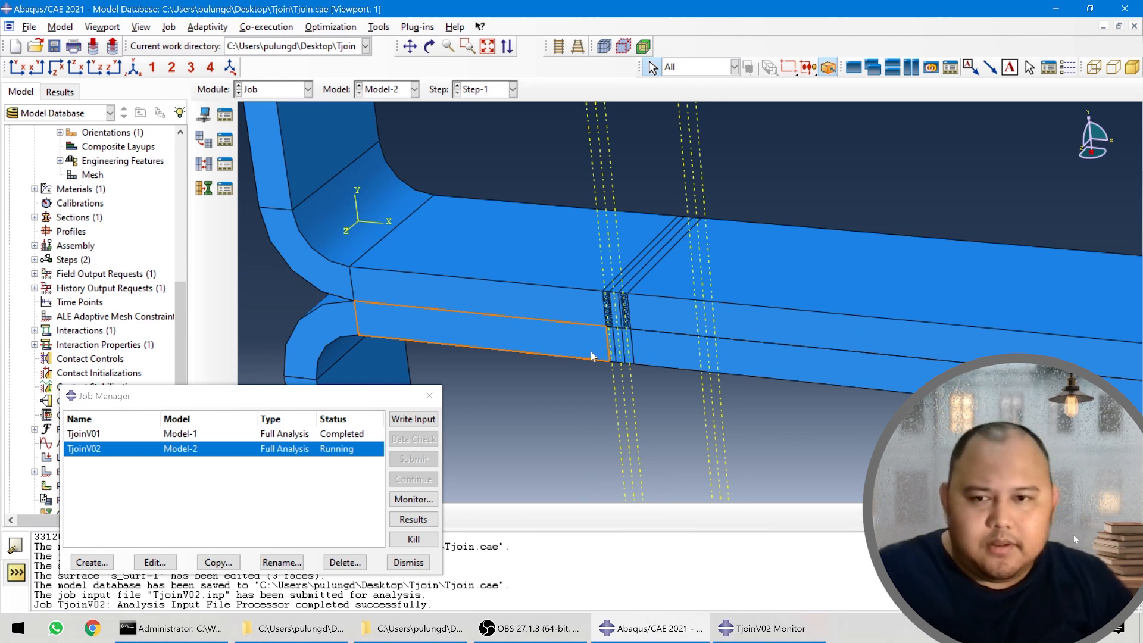
{"action": "scroll", "coordinate": [499, 323], "scroll_direction": "down", "scroll_amount": 5}
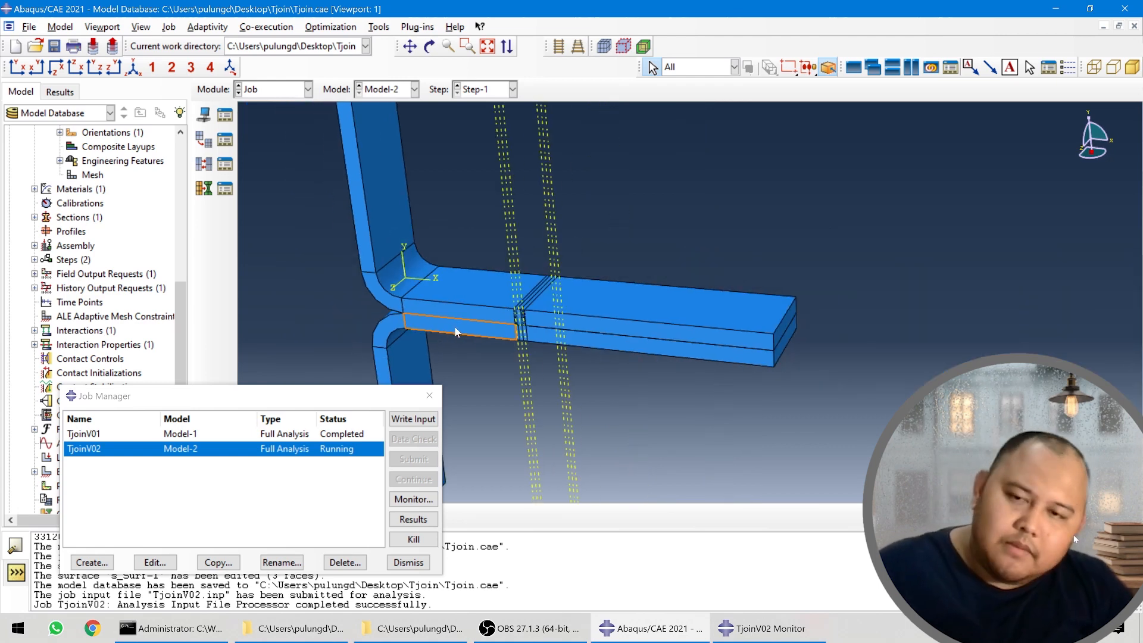
{"action": "scroll", "coordinate": [401, 134], "scroll_direction": "up", "scroll_amount": 3}
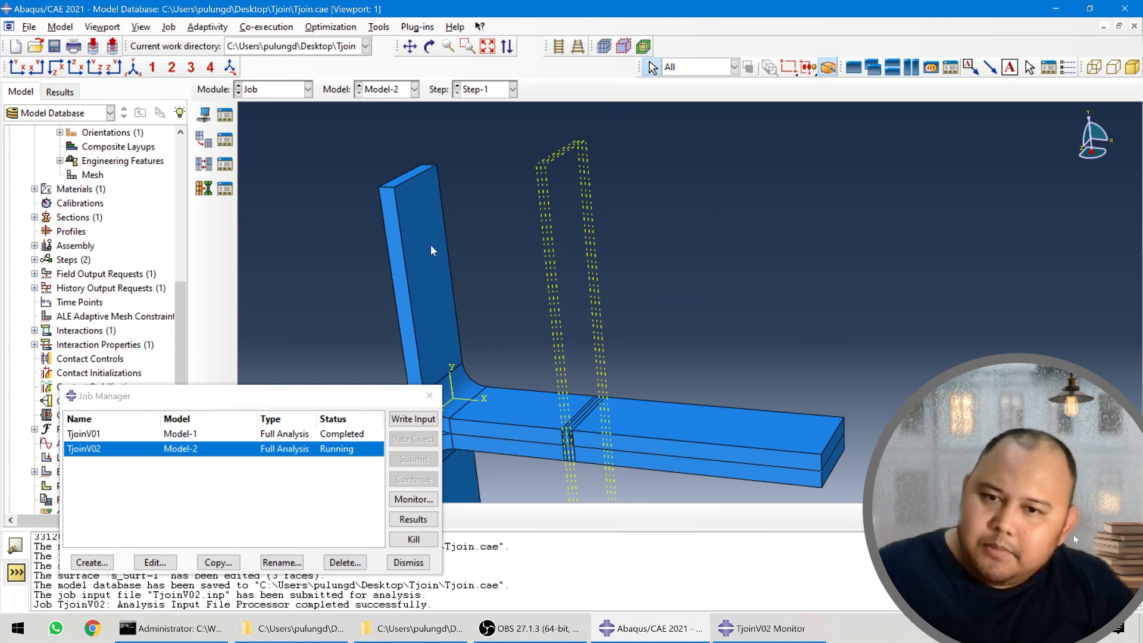
{"action": "scroll", "coordinate": [671, 266], "scroll_direction": "down", "scroll_amount": 1}
{"action": "scroll", "coordinate": [589, 417], "scroll_direction": "up", "scroll_amount": 3}
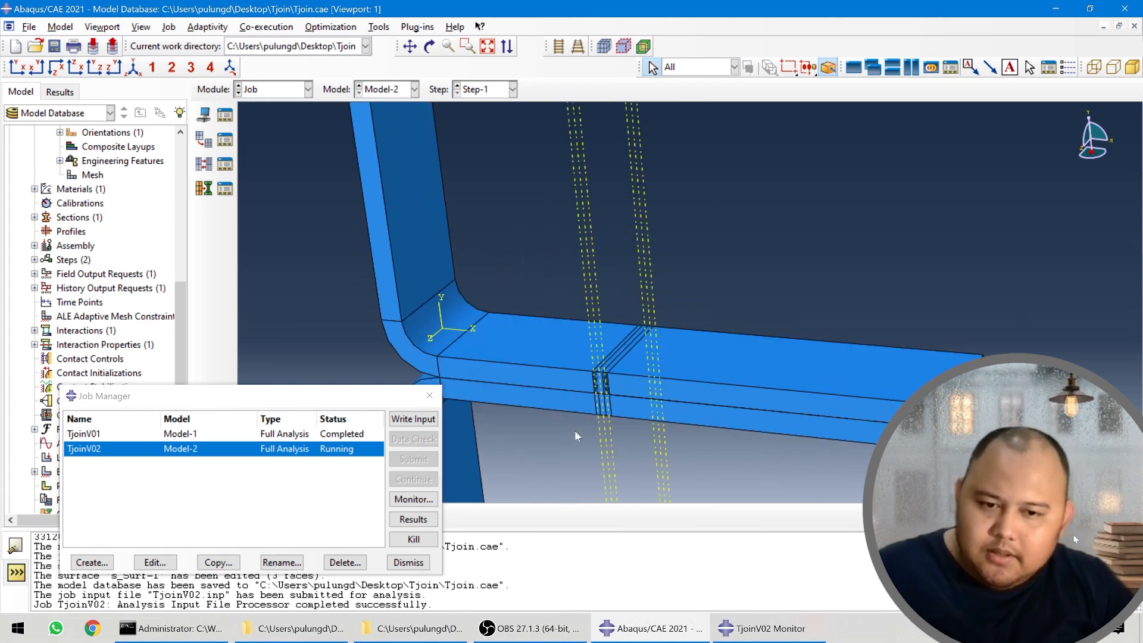
{"action": "scroll", "coordinate": [580, 425], "scroll_direction": "up", "scroll_amount": 1}
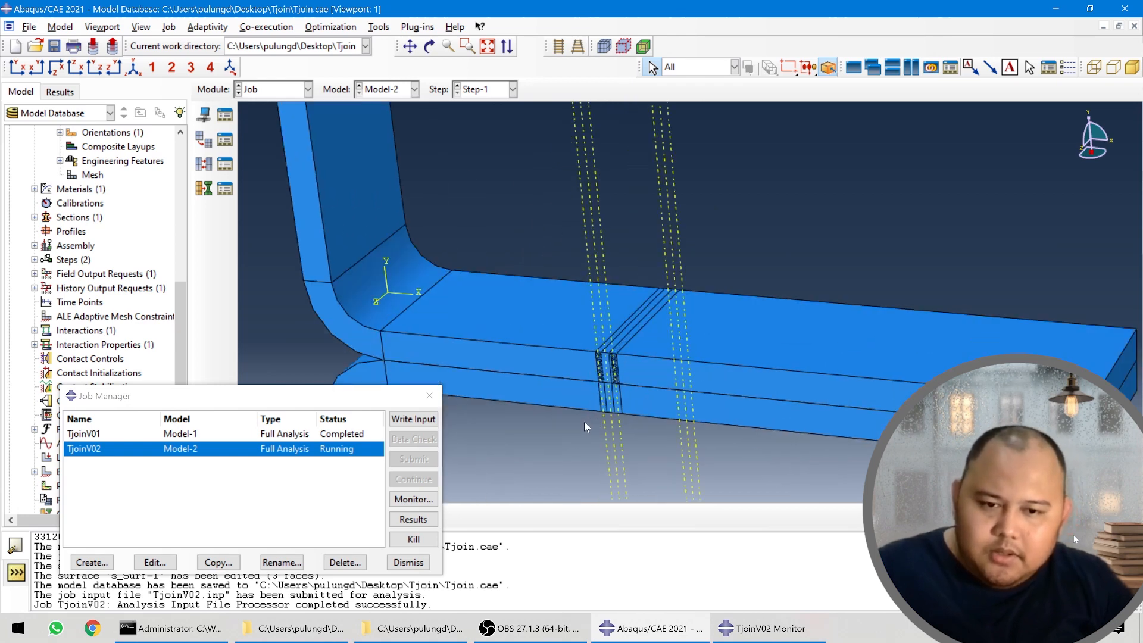
- Bring back the TjoinV02 monitor, re-examine the refined strips, and check the latest output frame written
{"action": "left_click", "coordinate": [413, 499]}
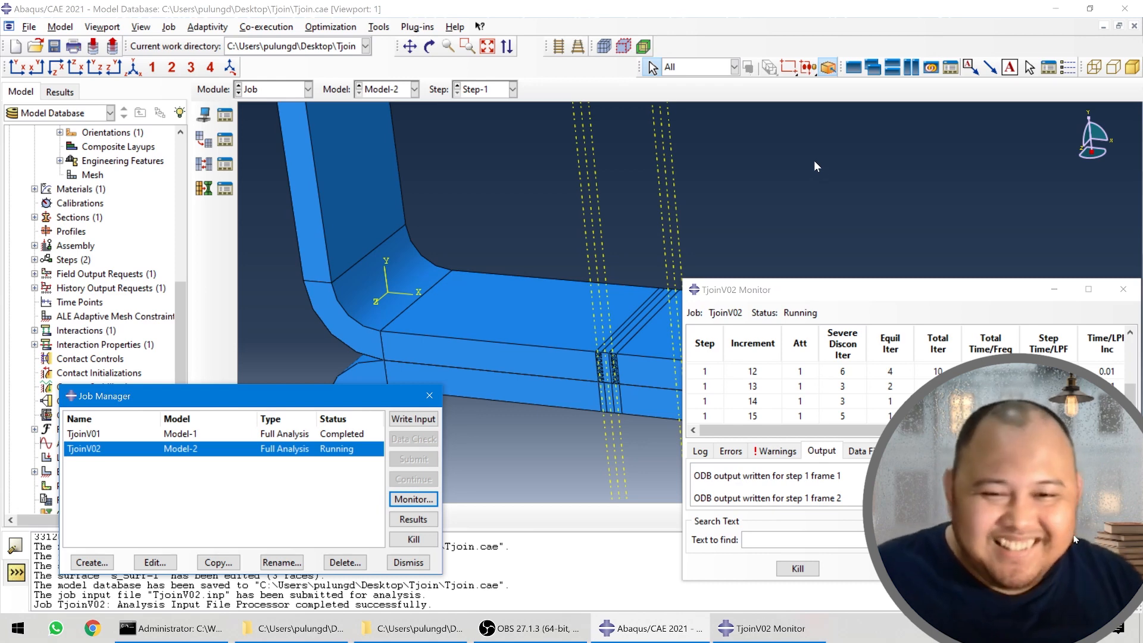
{"action": "scroll", "coordinate": [619, 363], "scroll_direction": "down", "scroll_amount": 5}
{"action": "scroll", "coordinate": [616, 441], "scroll_direction": "down", "scroll_amount": 3}
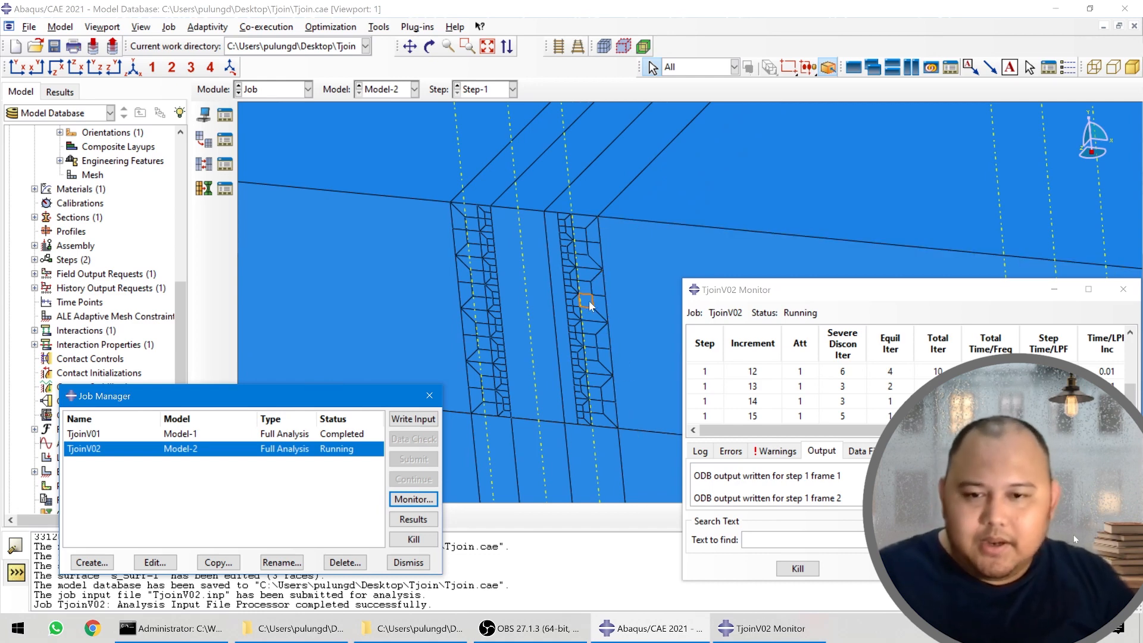
{"action": "scroll", "coordinate": [588, 302], "scroll_direction": "up", "scroll_amount": 3}
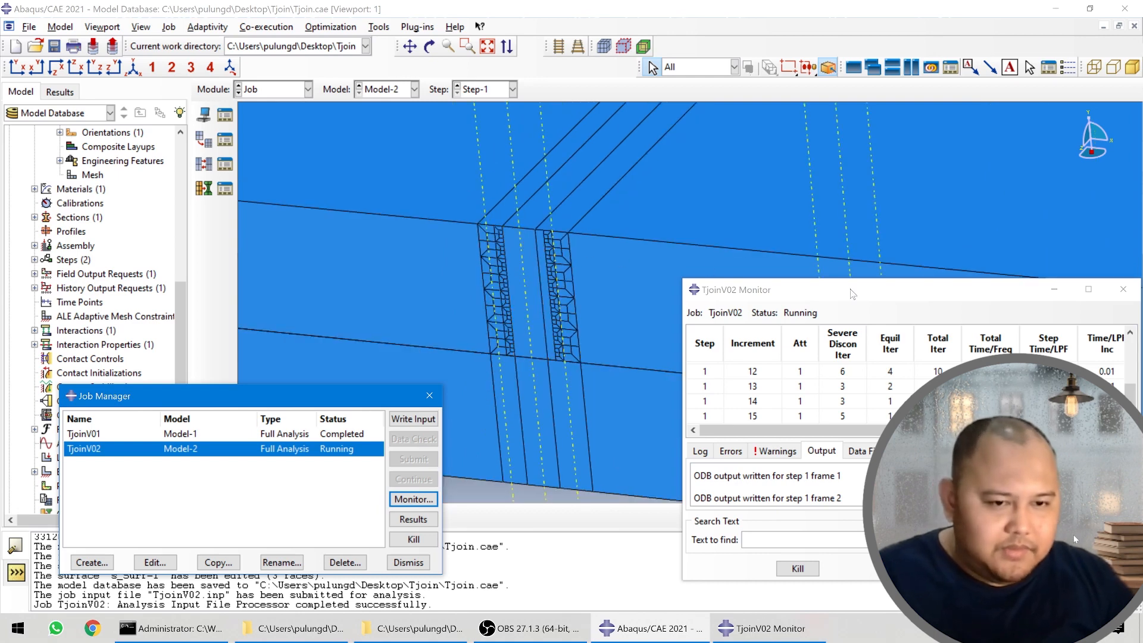
{"action": "left_click_drag", "start_coordinate": [853, 294], "coordinate": [829, 272]}
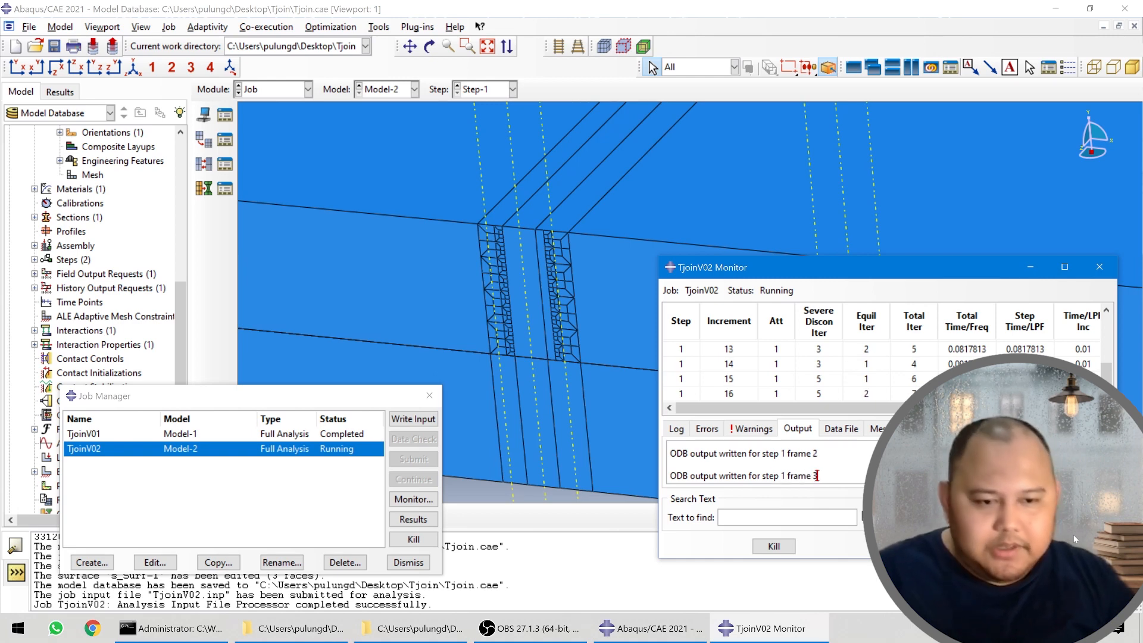
- Open the TjoinV02 results and plot Mises stress contours on the deformed shape, focusing on the separating layers
{"action": "left_click", "coordinate": [414, 519]}
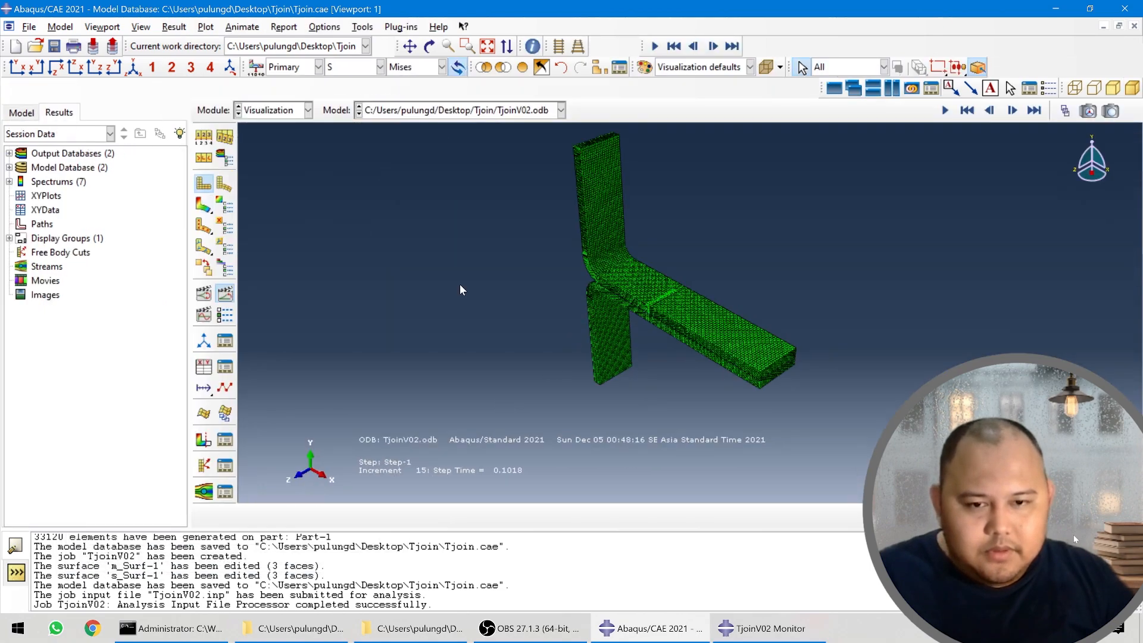
{"action": "left_click", "coordinate": [203, 204]}
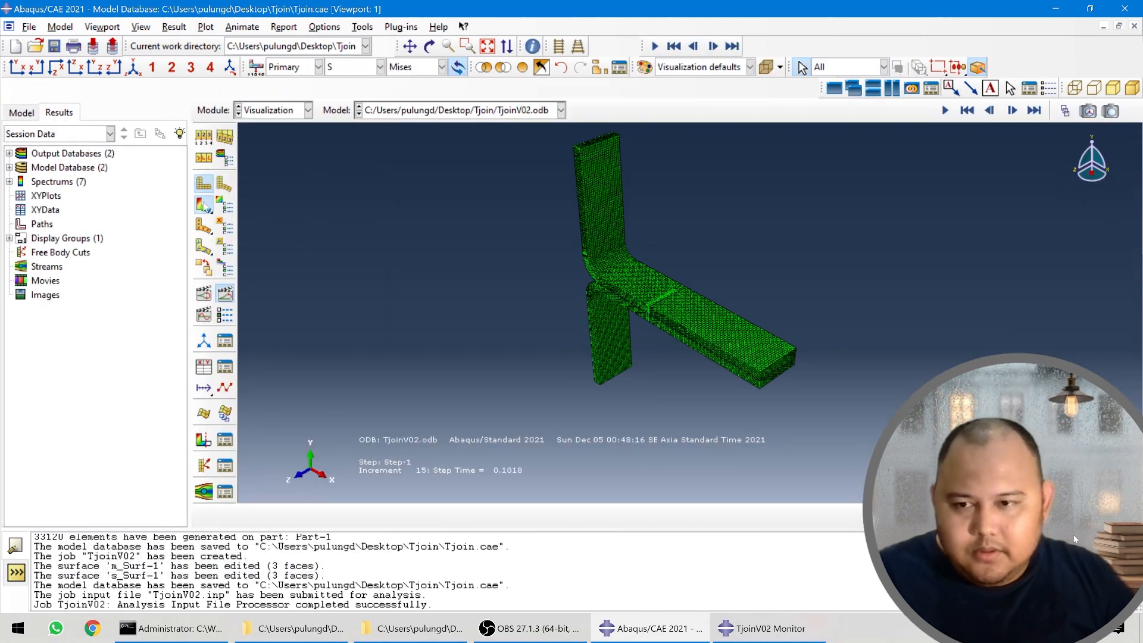
{"action": "left_click_drag", "start_coordinate": [684, 290], "coordinate": [740, 260], "text": "ctrl+alt"}
{"action": "scroll", "coordinate": [646, 277], "scroll_direction": "down", "scroll_amount": 5}
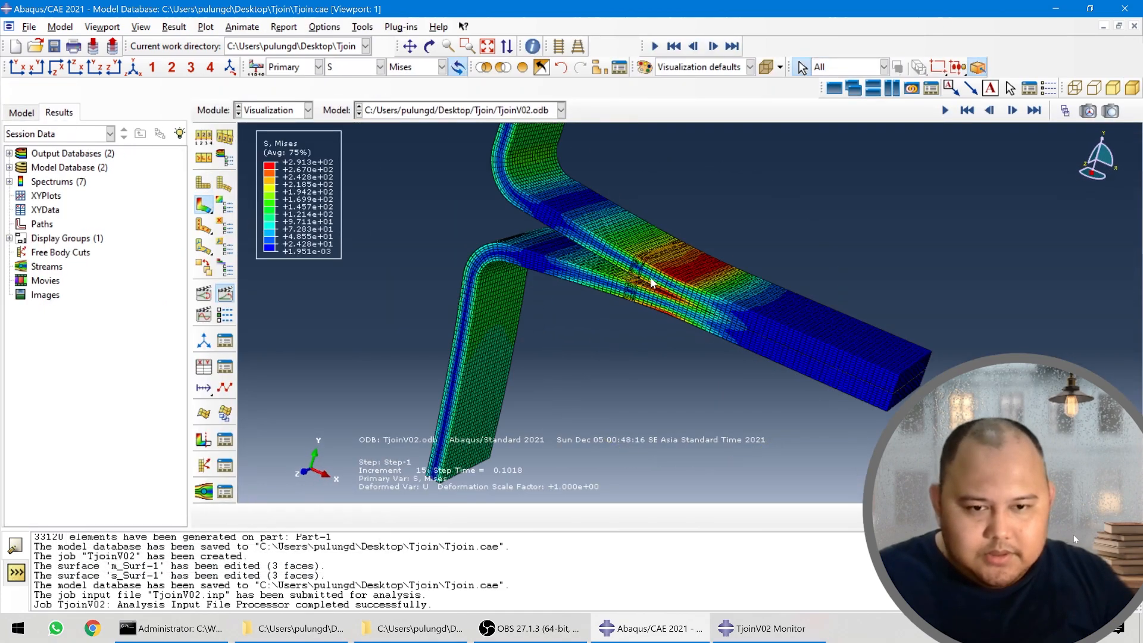
{"action": "left_click_drag", "start_coordinate": [772, 320], "coordinate": [839, 222], "text": "ctrl+alt"}
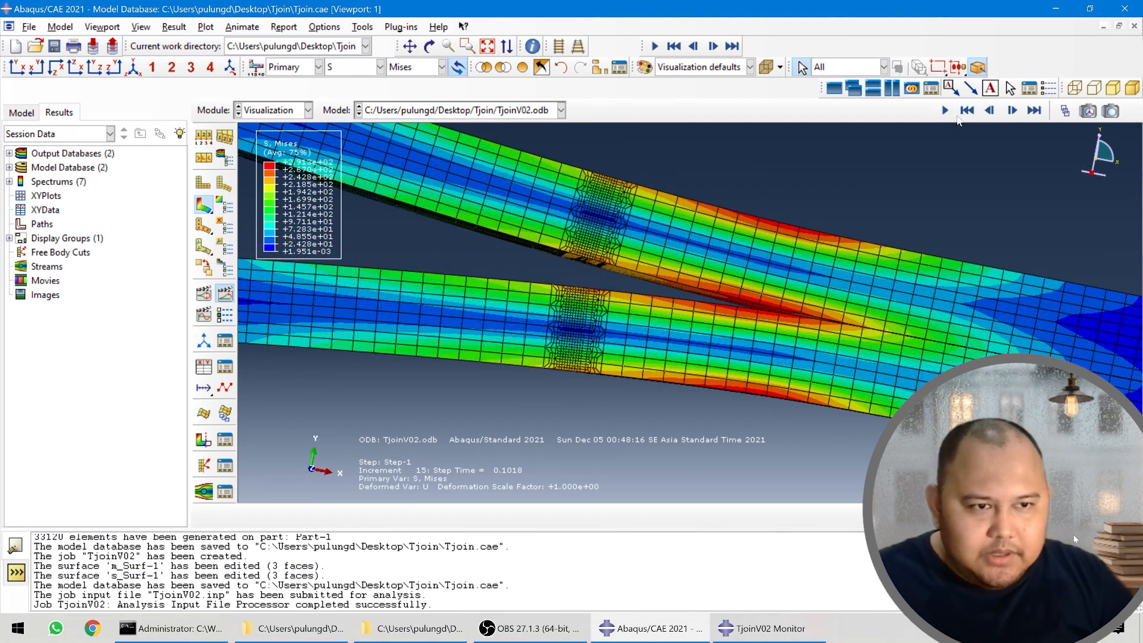
- Animate the time history of the deformed TjoinV02 Mises contours, pause it and return to the first frame
{"action": "left_click", "coordinate": [226, 184]}
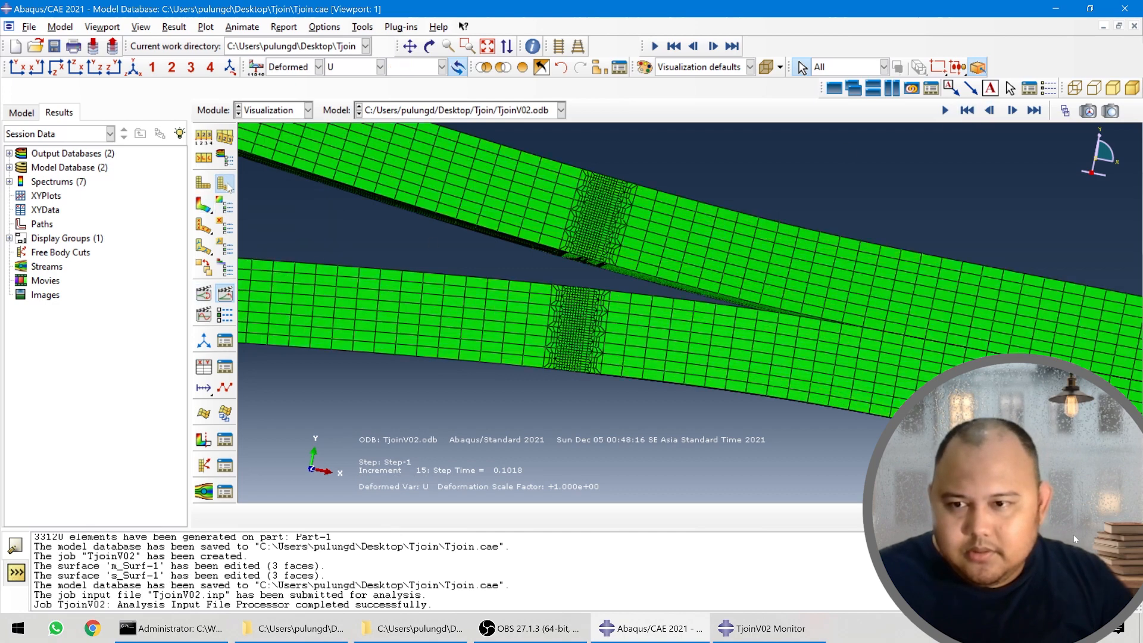
{"action": "left_click", "coordinate": [208, 203]}
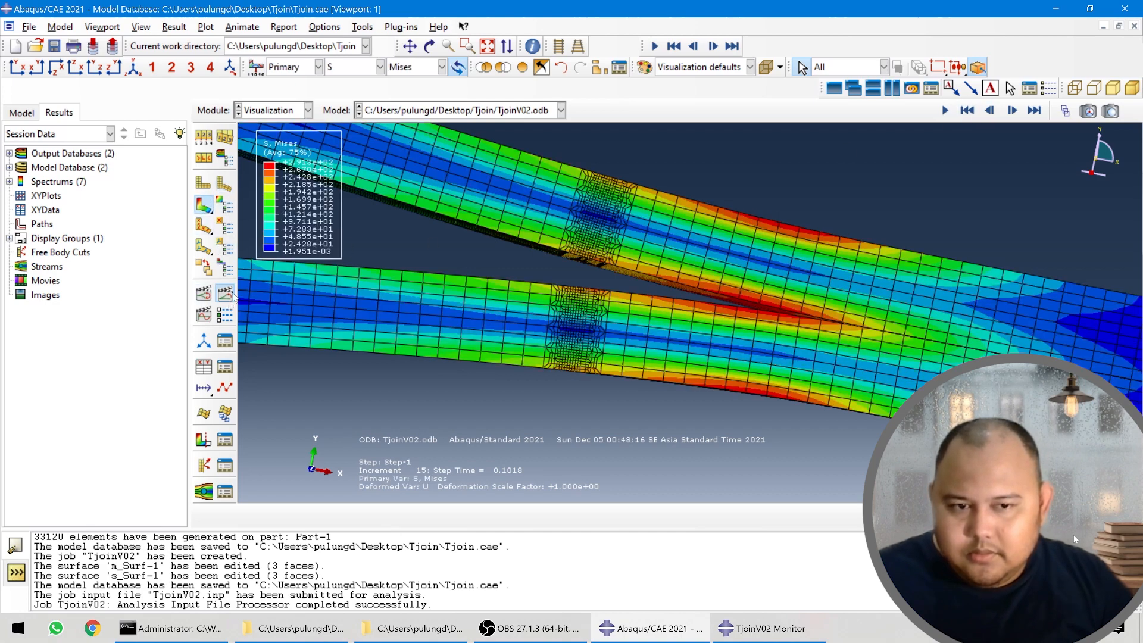
{"action": "left_click", "coordinate": [226, 294]}
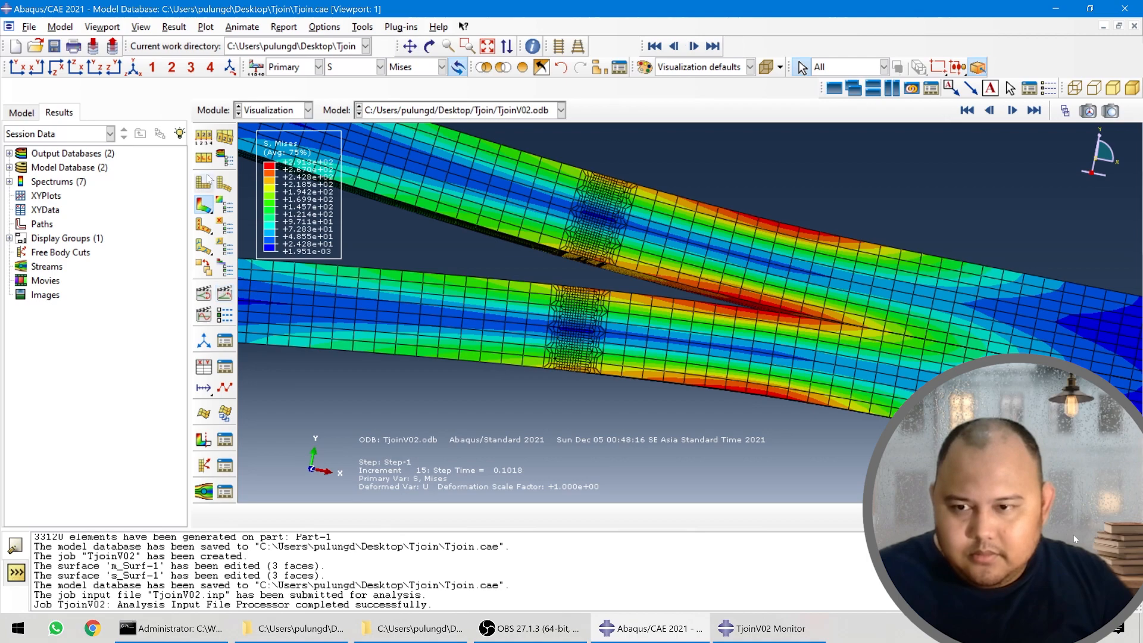
{"action": "left_click", "coordinate": [224, 183]}
{"action": "left_click", "coordinate": [224, 294]}
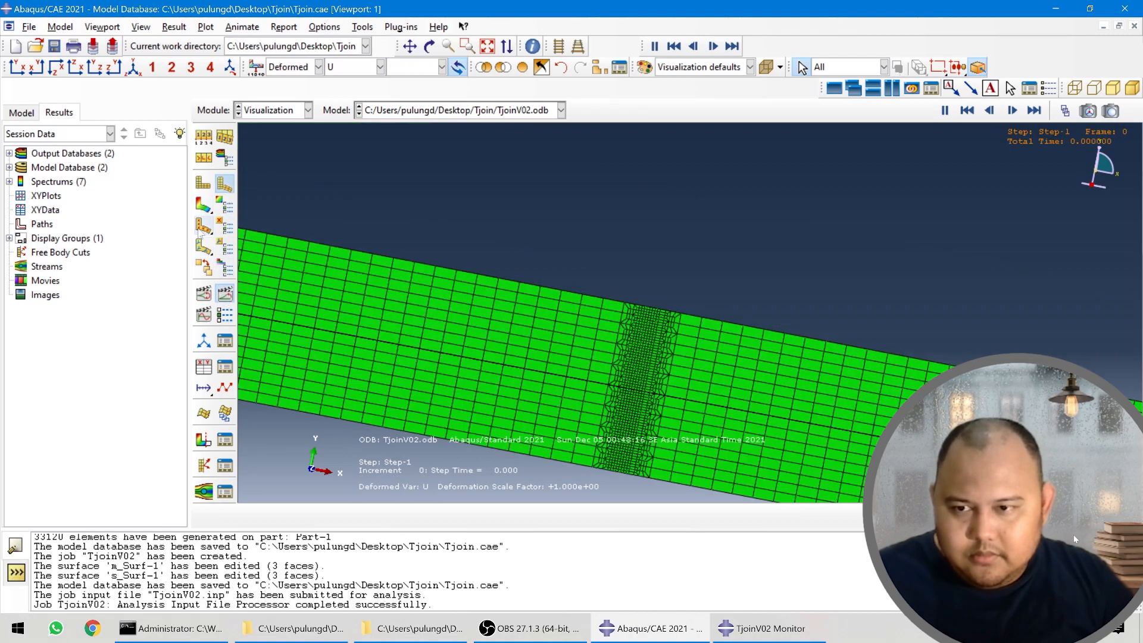
{"action": "left_click", "coordinate": [203, 204]}
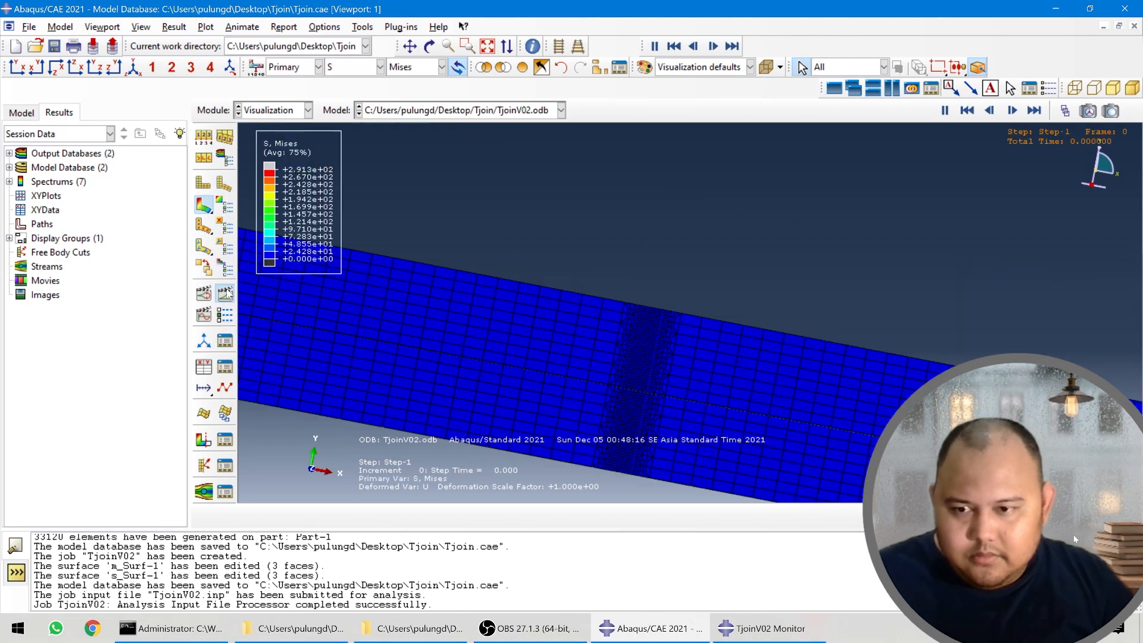
{"action": "left_click", "coordinate": [945, 111]}
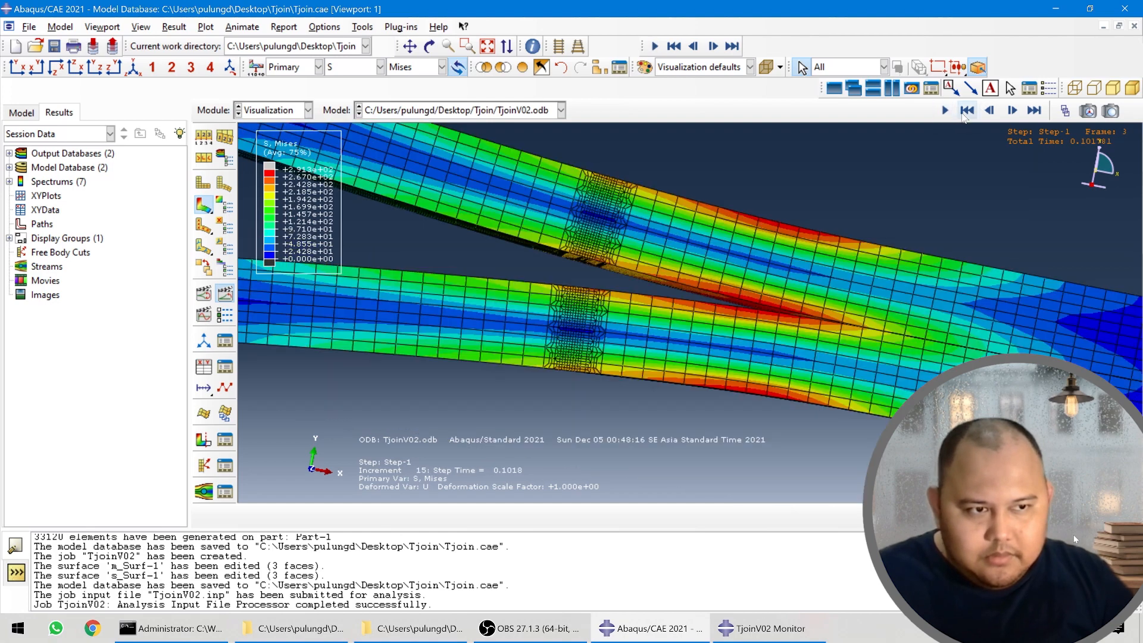
{"action": "left_click", "coordinate": [967, 110]}
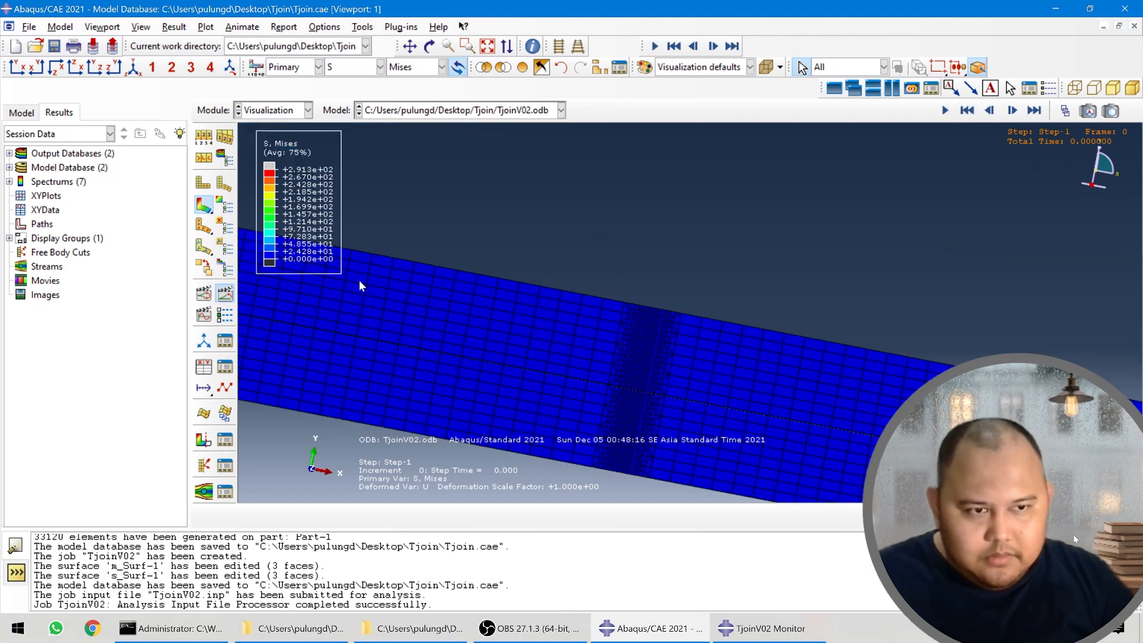
- Change the time history animation from time-based to frame-based
{"action": "left_click", "coordinate": [226, 319]}
{"action": "left_click", "coordinate": [140, 221]}
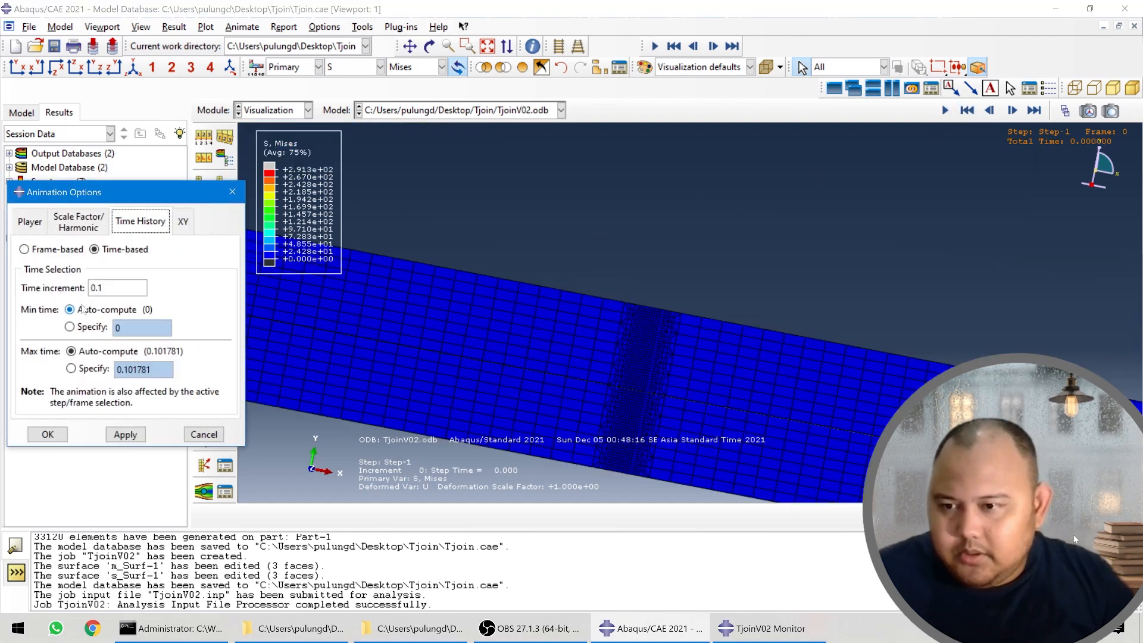
{"action": "left_click", "coordinate": [29, 250]}
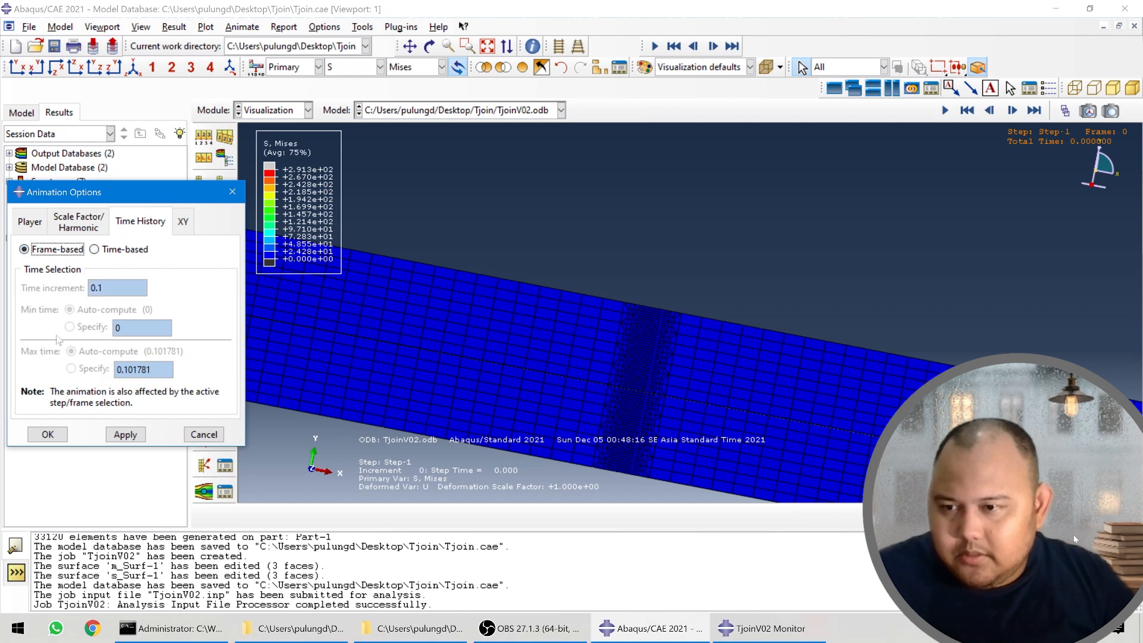
{"action": "left_click", "coordinate": [50, 435]}
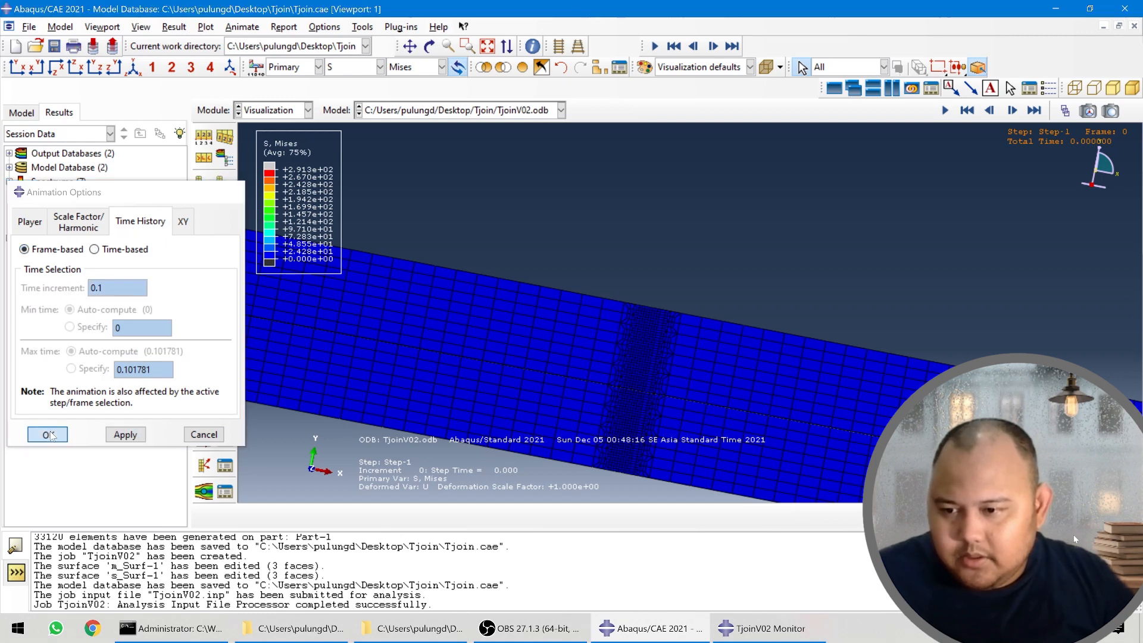
- Step through the TjoinV02 frames, go back to frame 1 and inspect the layer interface at the refined strip
{"action": "left_click", "coordinate": [1011, 111]}
{"action": "left_click", "coordinate": [1012, 111]}
{"action": "left_click", "coordinate": [989, 110]}
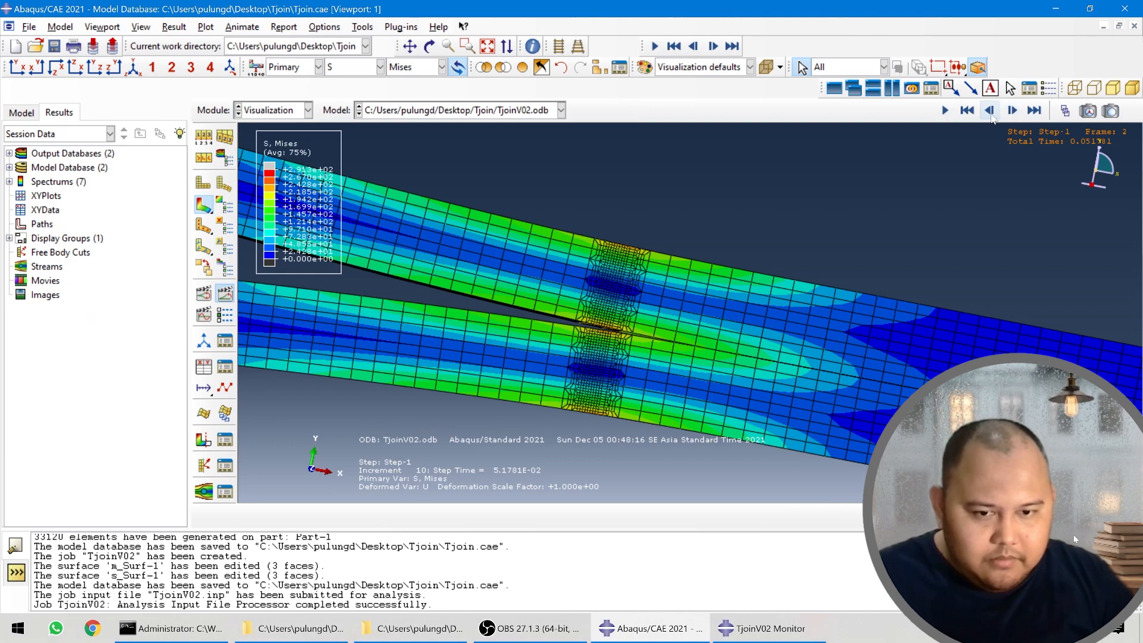
{"action": "scroll", "coordinate": [573, 382], "scroll_direction": "up", "scroll_amount": 6}
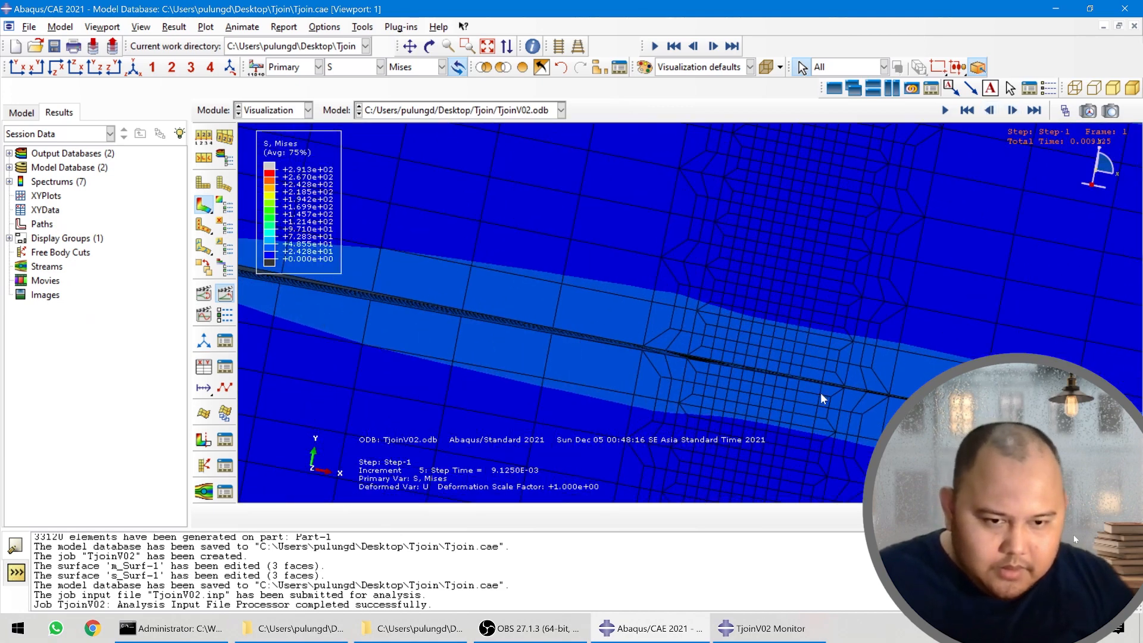
{"action": "scroll", "coordinate": [613, 320], "scroll_direction": "up", "scroll_amount": 2}
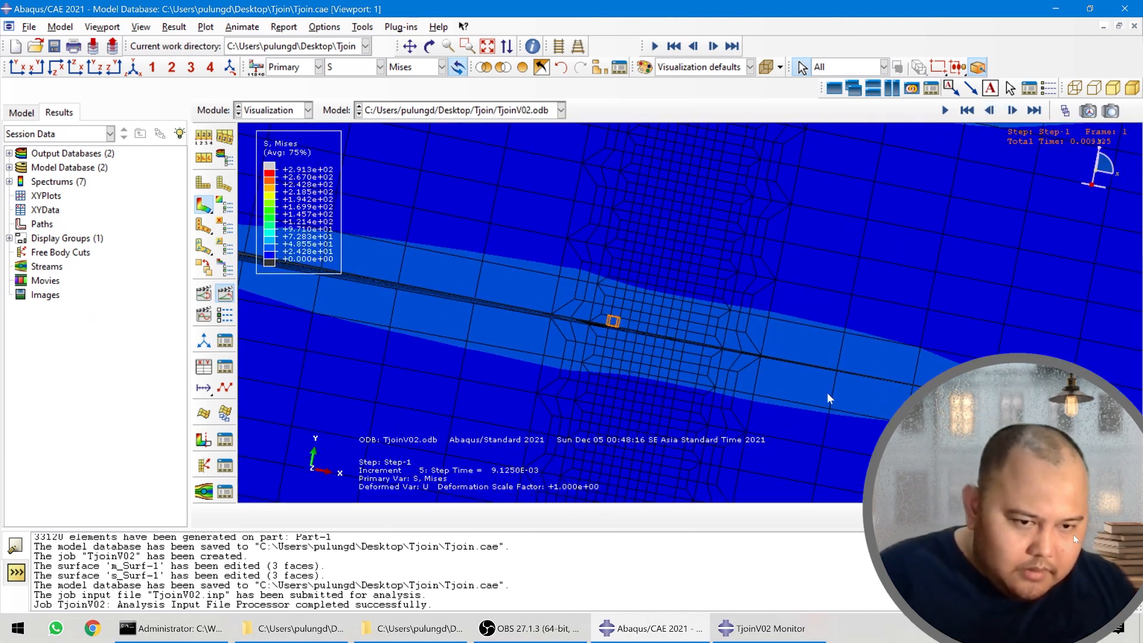
{"action": "left_click_drag", "start_coordinate": [827, 392], "coordinate": [634, 277], "text": "ctrl+alt"}
{"action": "scroll", "coordinate": [572, 319], "scroll_direction": "up", "scroll_amount": 3}
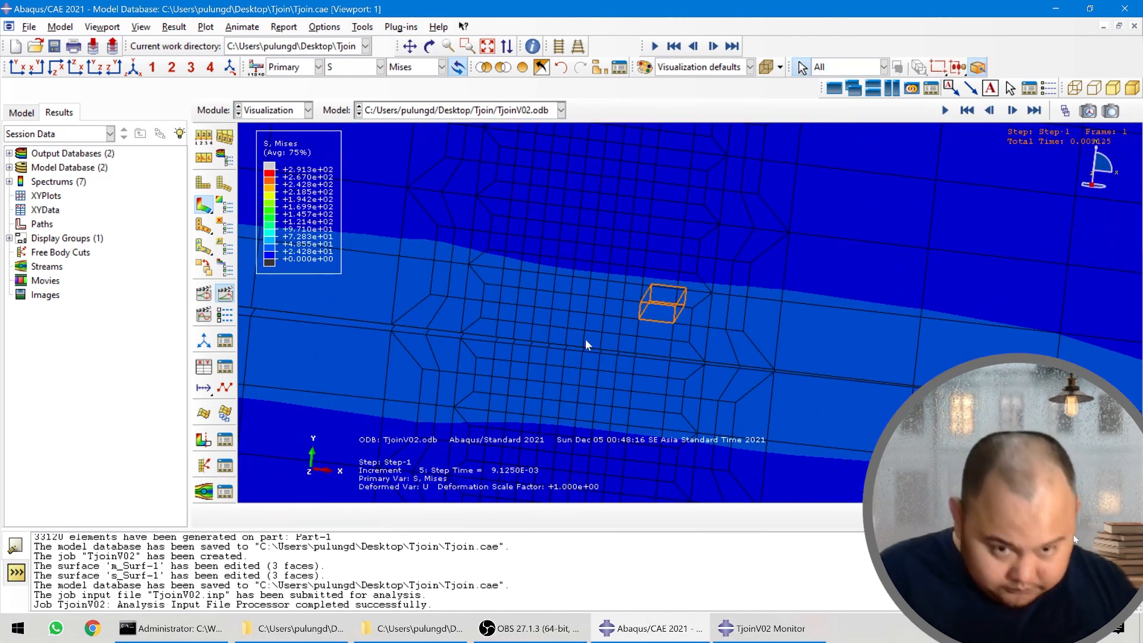
- Advance the TjoinV02 animation to frame 2 and inspect the Mises stresses at the layer interface and refined strip from several angles
{"action": "scroll", "coordinate": [587, 344], "scroll_direction": "down", "scroll_amount": 3}
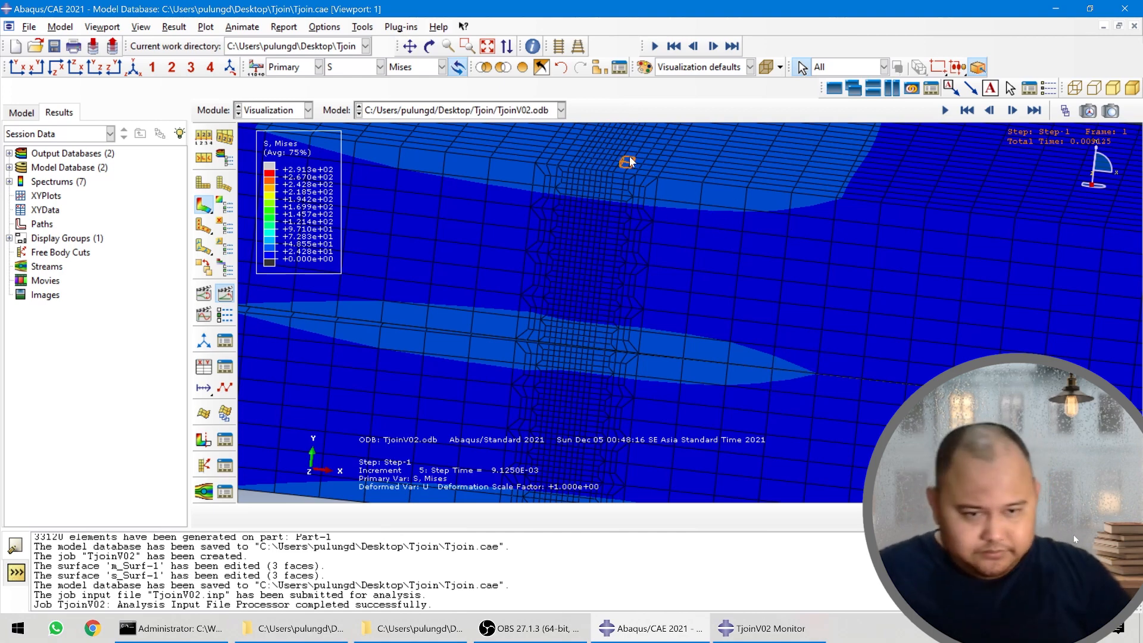
{"action": "scroll", "coordinate": [630, 157], "scroll_direction": "down", "scroll_amount": 5}
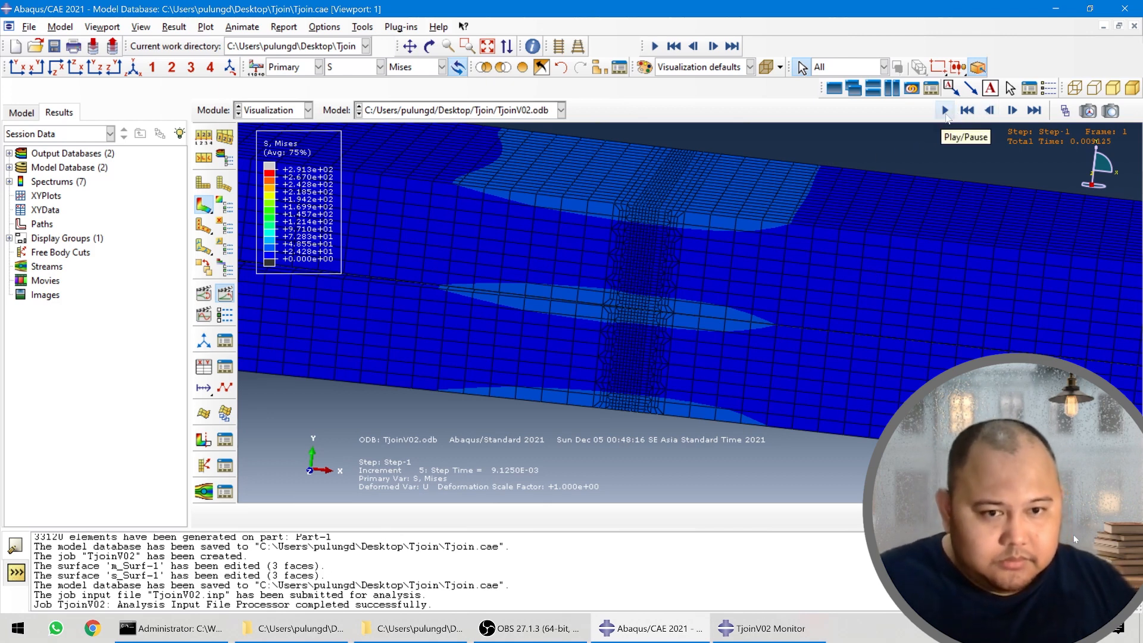
{"action": "left_click", "coordinate": [1013, 111]}
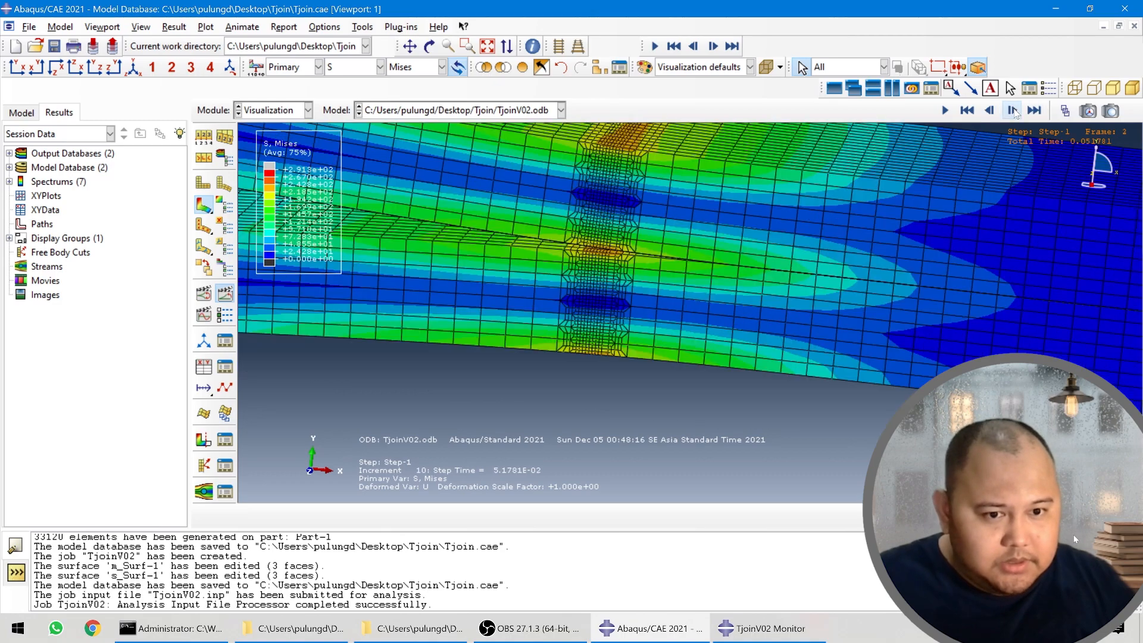
{"action": "scroll", "coordinate": [709, 260], "scroll_direction": "up", "scroll_amount": 3}
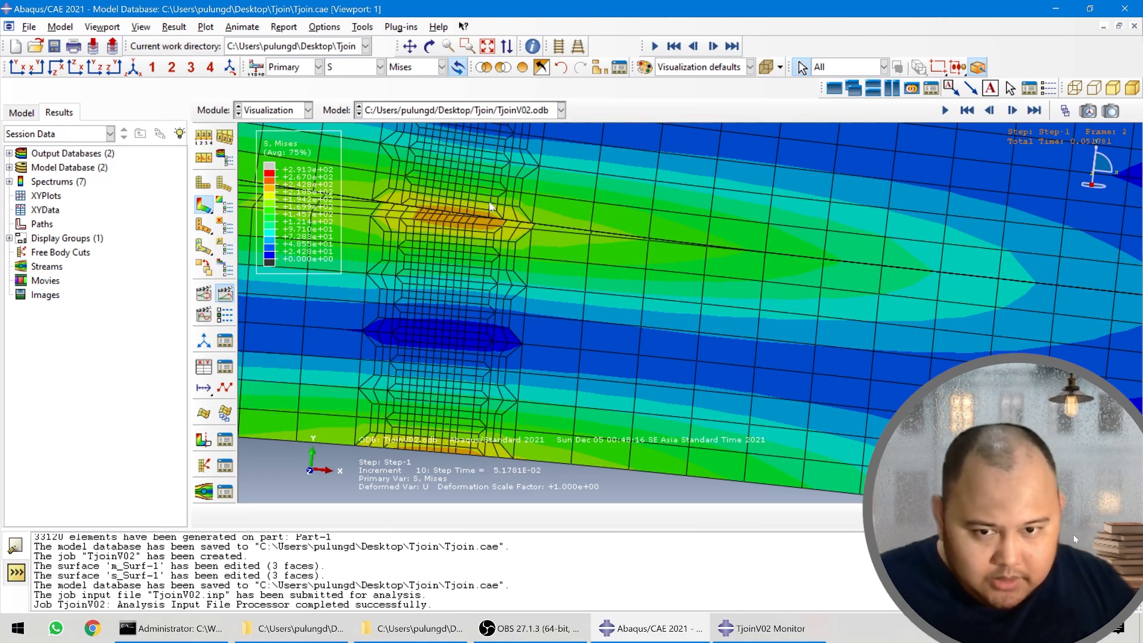
{"action": "scroll", "coordinate": [524, 240], "scroll_direction": "down", "scroll_amount": 3}
{"action": "left_click_drag", "start_coordinate": [555, 238], "coordinate": [678, 236], "text": "ctrl+alt"}
{"action": "left_click_drag", "start_coordinate": [648, 191], "coordinate": [642, 174], "text": "ctrl+alt"}
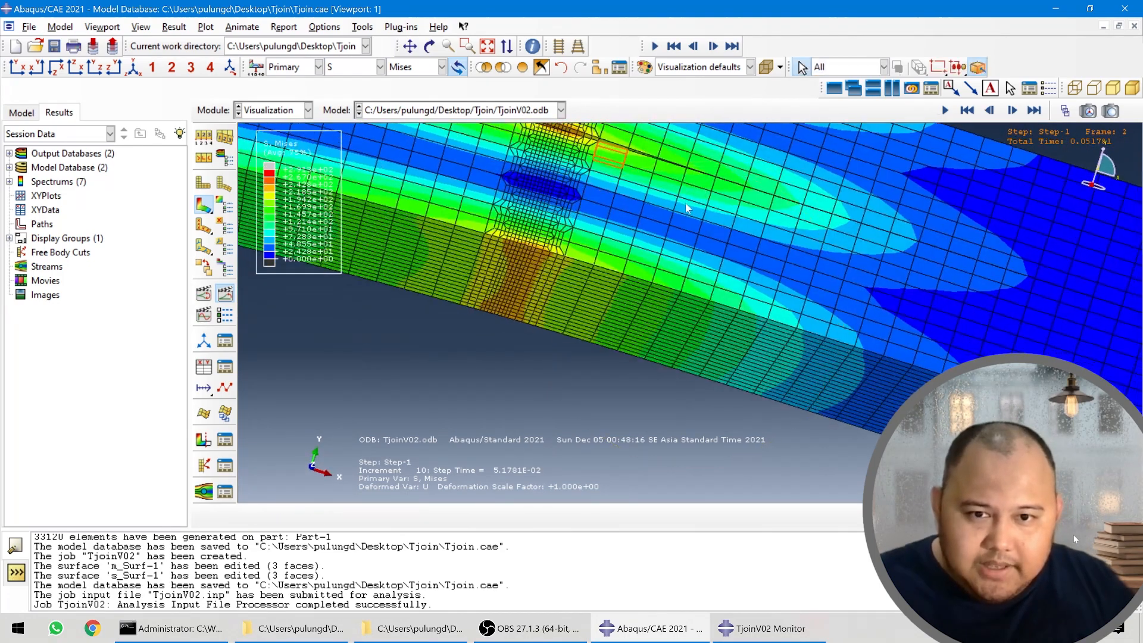
{"action": "scroll", "coordinate": [602, 290], "scroll_direction": "down", "scroll_amount": 3}
{"action": "scroll", "coordinate": [584, 235], "scroll_direction": "up", "scroll_amount": 3}
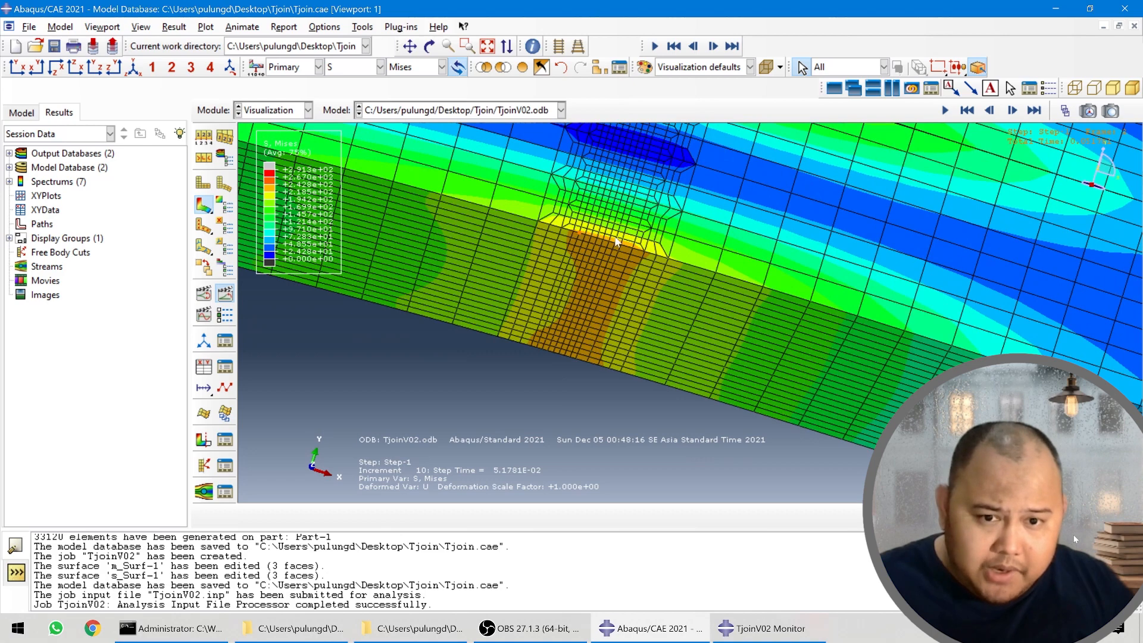
{"action": "scroll", "coordinate": [626, 246], "scroll_direction": "down", "scroll_amount": 1}
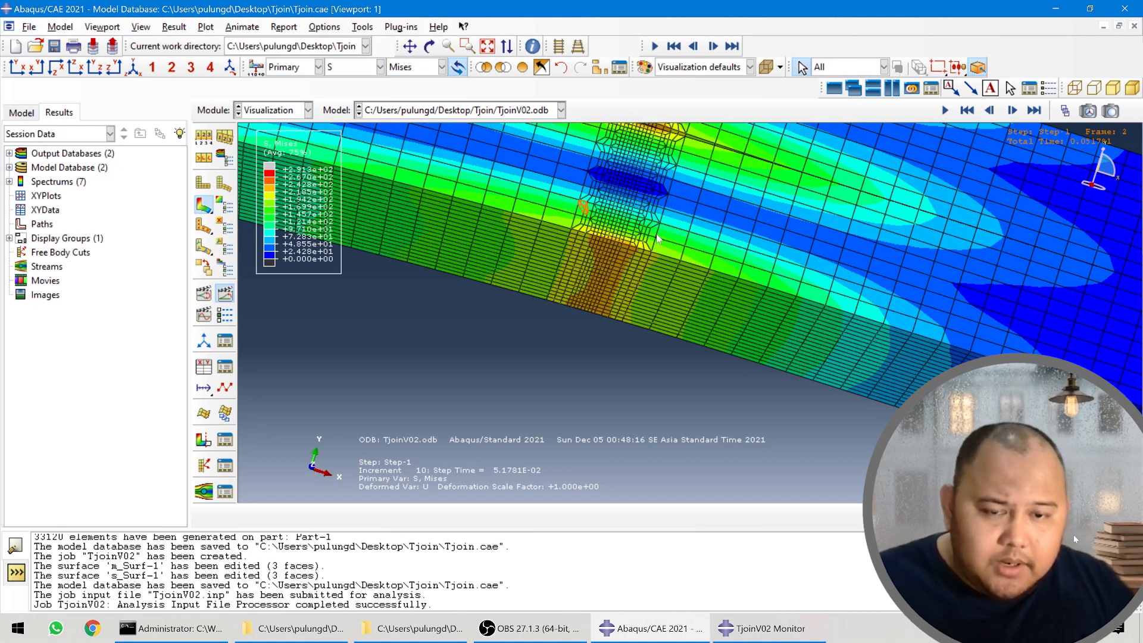
{"action": "scroll", "coordinate": [659, 239], "scroll_direction": "down", "scroll_amount": 5}
{"action": "scroll", "coordinate": [639, 235], "scroll_direction": "up", "scroll_amount": 3}
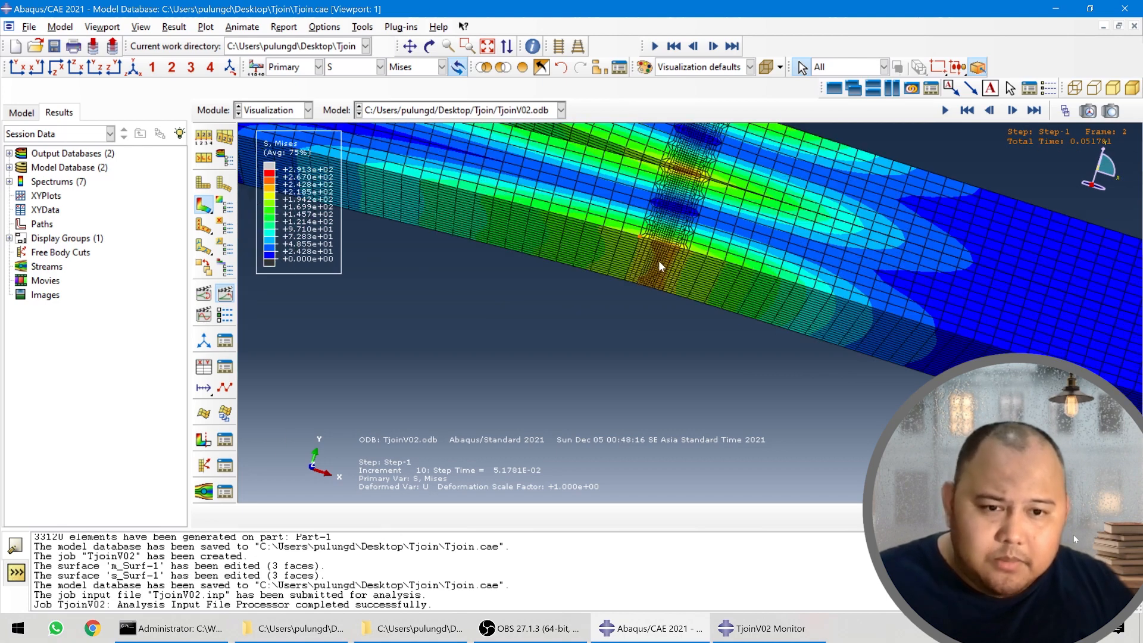
{"action": "left_click_drag", "start_coordinate": [744, 260], "coordinate": [689, 220], "text": "ctrl+alt"}
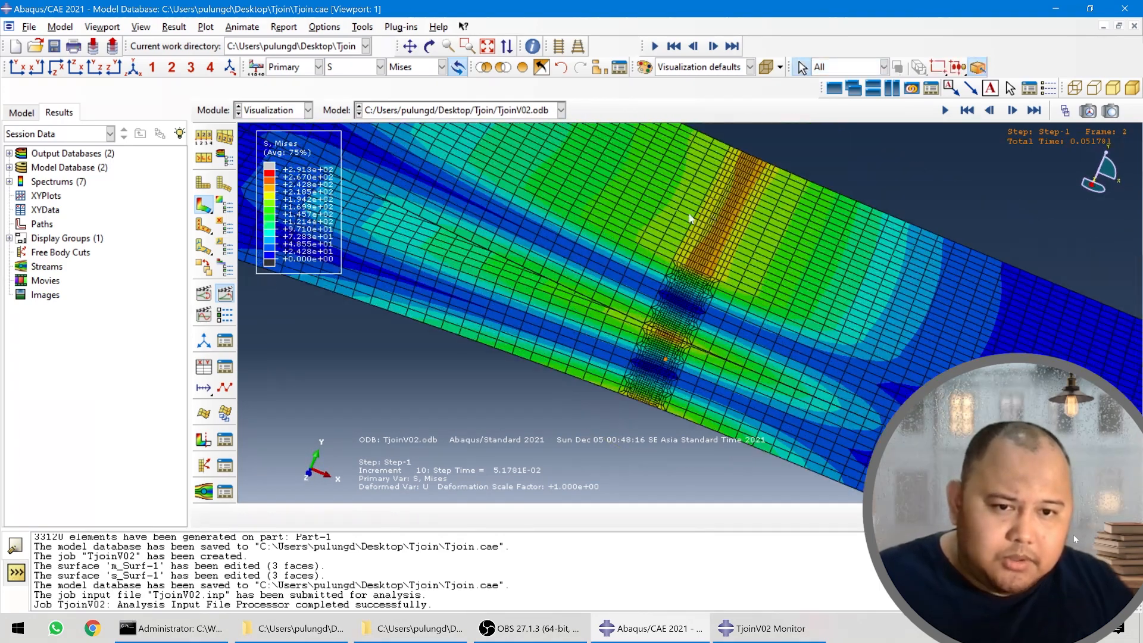
{"action": "scroll", "coordinate": [744, 292], "scroll_direction": "down", "scroll_amount": 2}
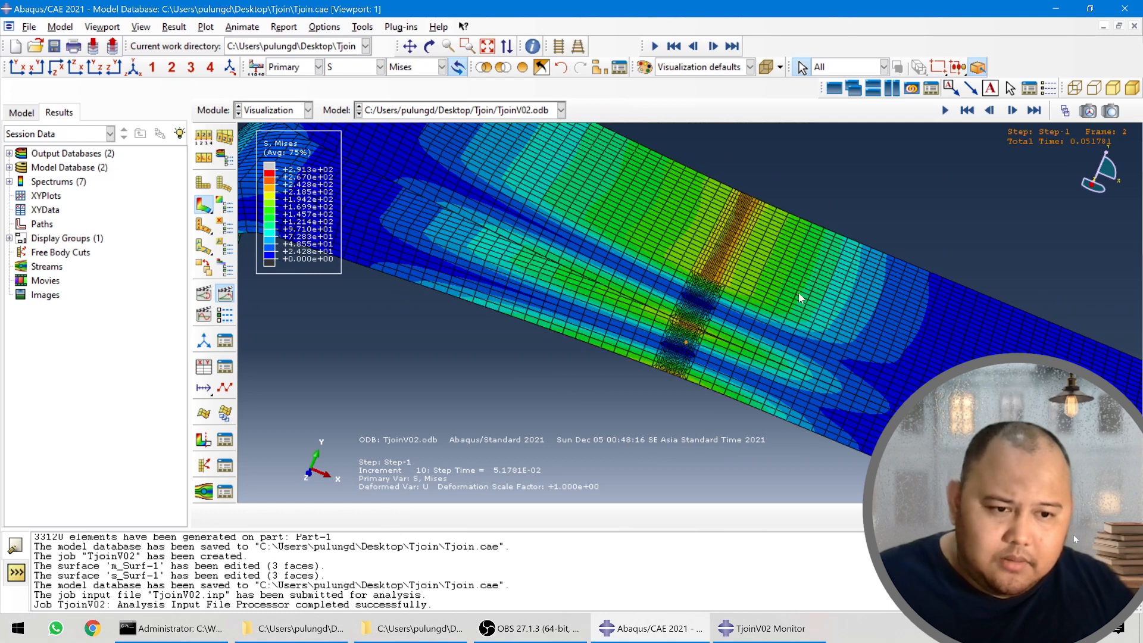
- Advance TjoinV02 to frame 3, inspect the stresses and layer separation around the refined strip, and return to frame 1
{"action": "left_click", "coordinate": [1012, 111]}
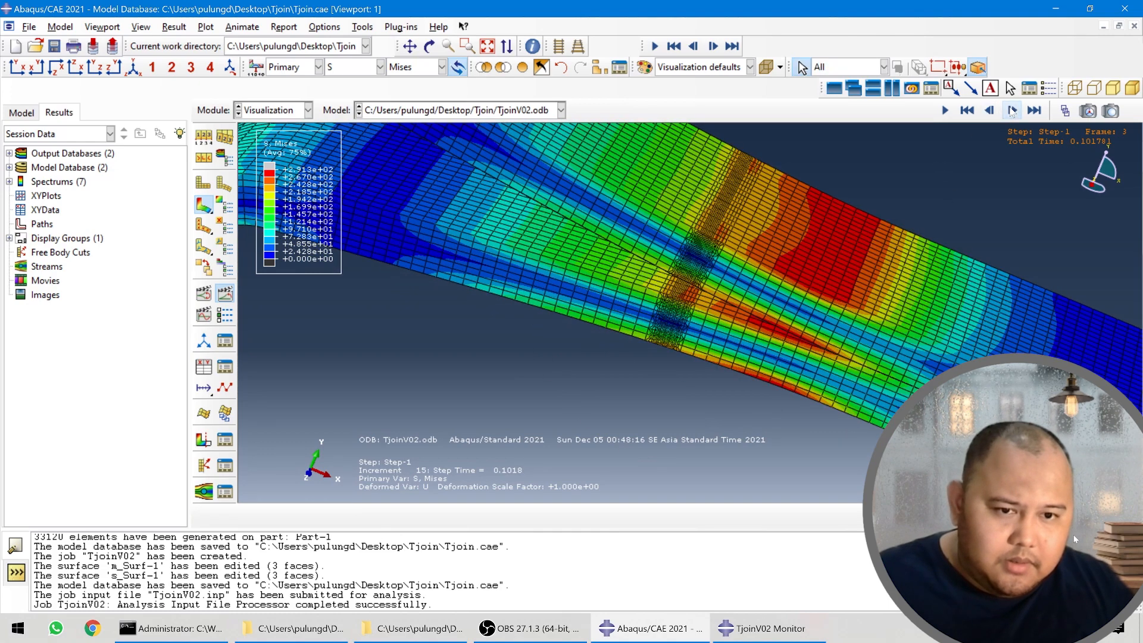
{"action": "scroll", "coordinate": [759, 251], "scroll_direction": "up", "scroll_amount": 4}
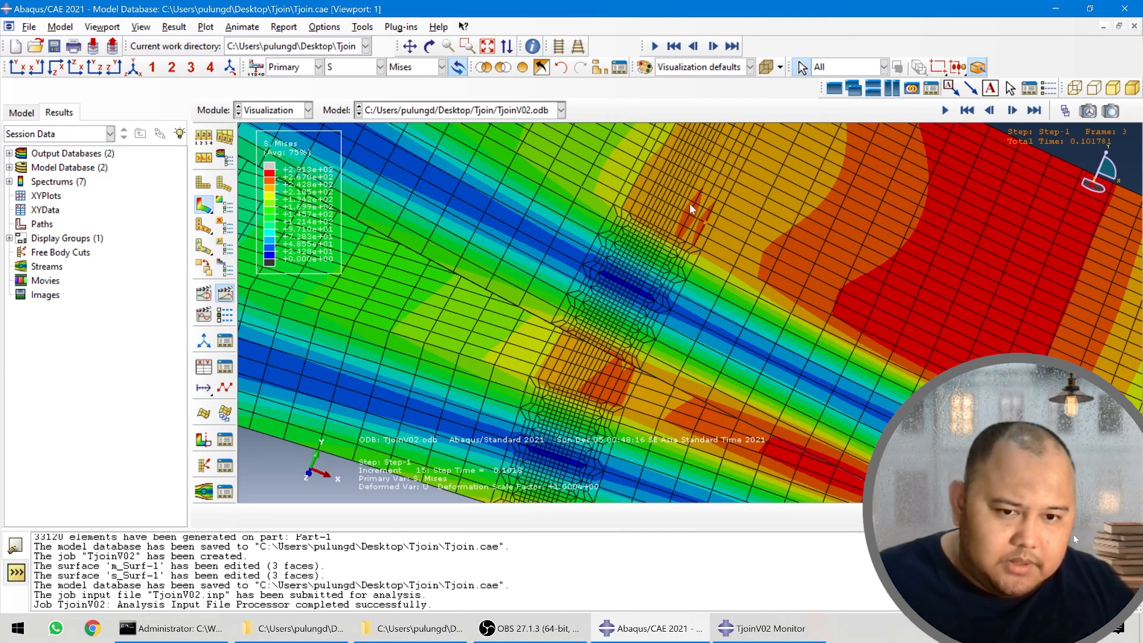
{"action": "scroll", "coordinate": [687, 219], "scroll_direction": "down", "scroll_amount": 3}
{"action": "left_click_drag", "start_coordinate": [755, 291], "coordinate": [833, 220], "text": "ctrl+alt"}
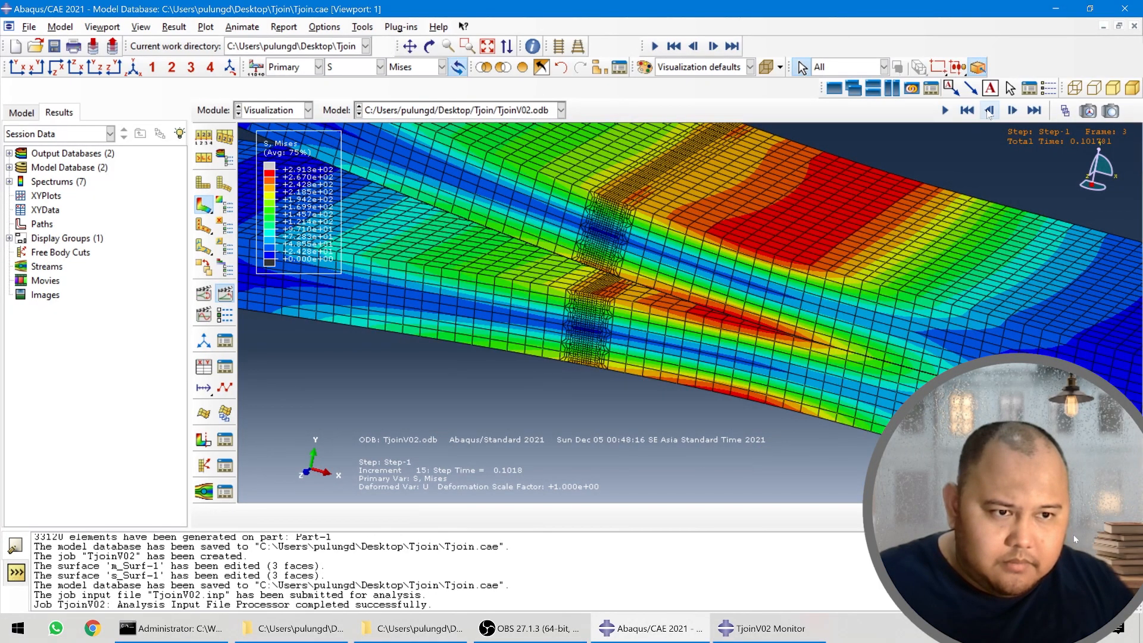
{"action": "left_click", "coordinate": [990, 111]}
{"action": "left_click", "coordinate": [990, 111]}
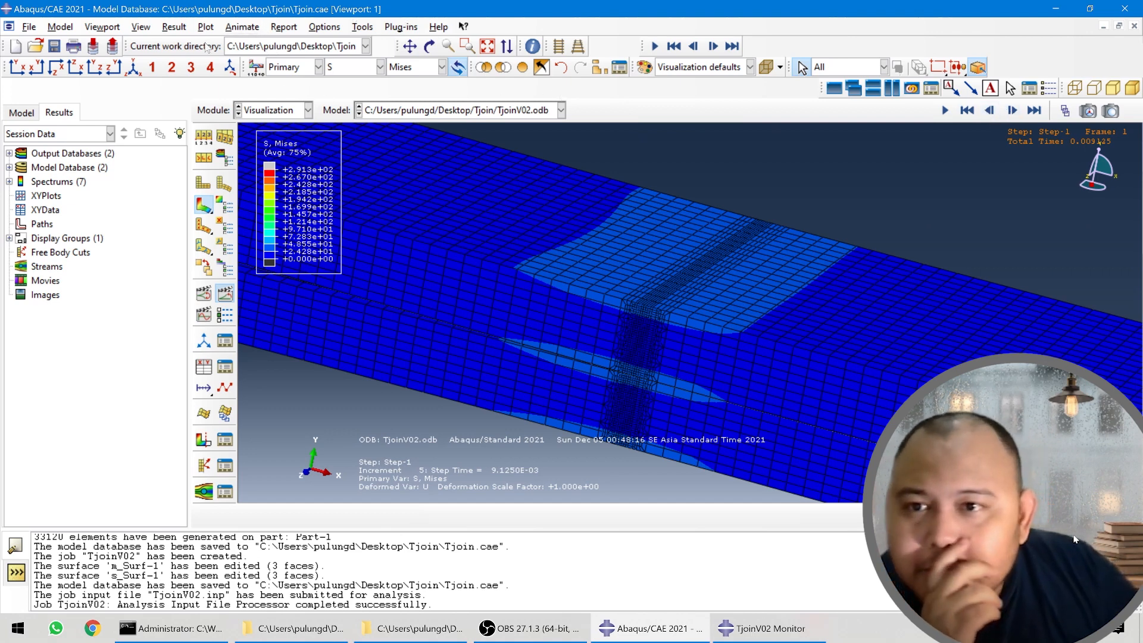
- Restore the maximized Viewport 1 to a floating window and narrow it to leave space for another viewport beside it
{"action": "left_click", "coordinate": [894, 90]}
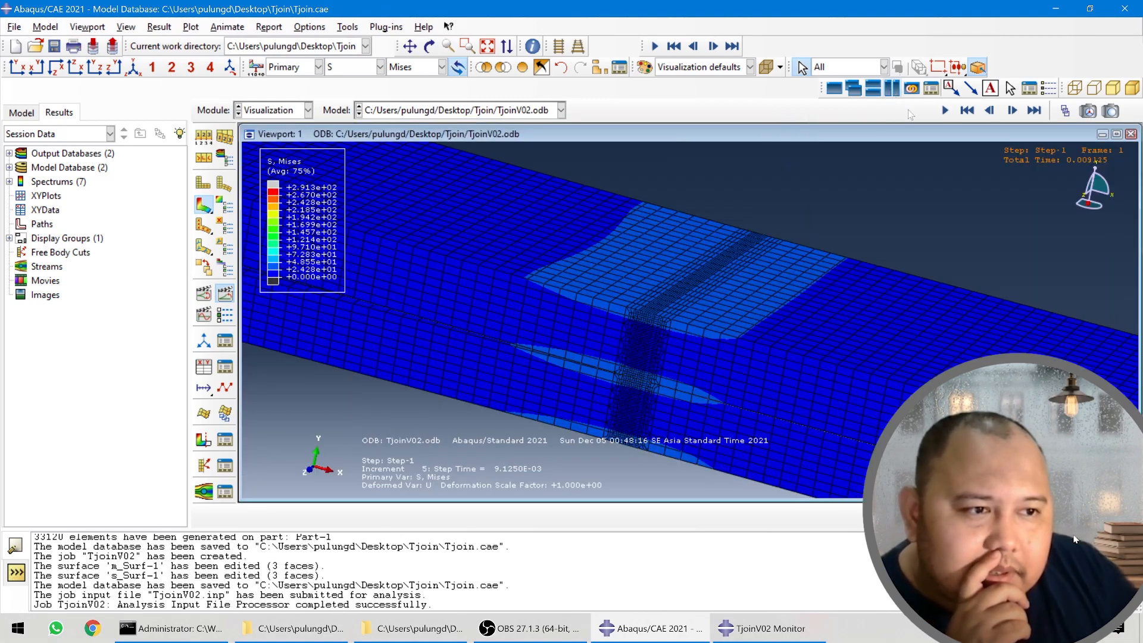
{"action": "left_click_drag", "start_coordinate": [934, 138], "coordinate": [784, 137]}
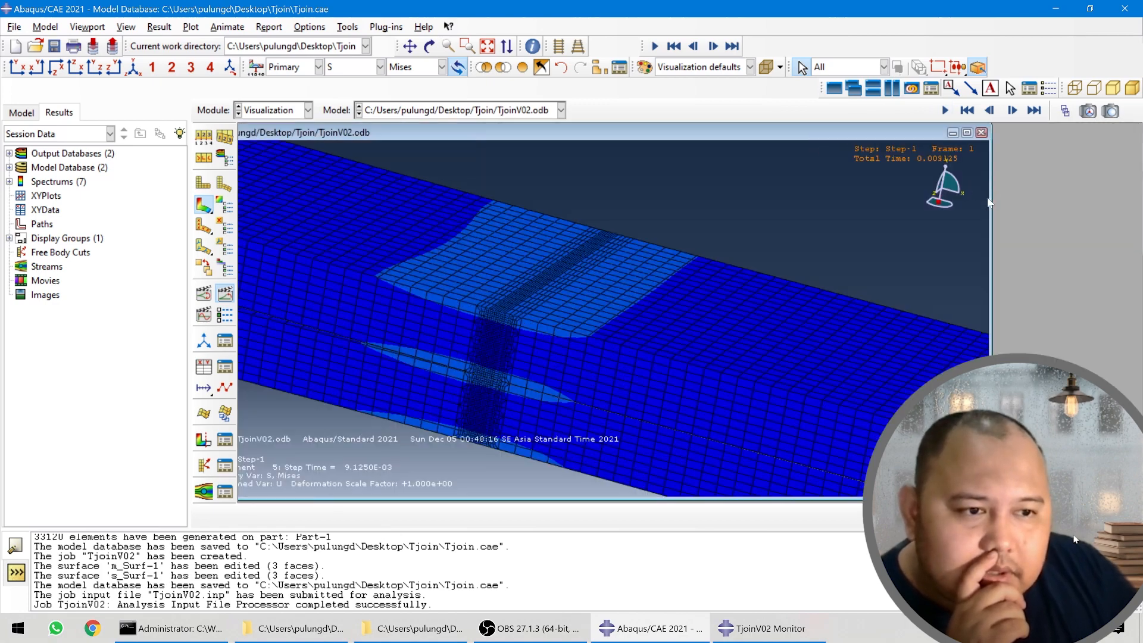
{"action": "left_click_drag", "start_coordinate": [959, 199], "coordinate": [670, 202]}
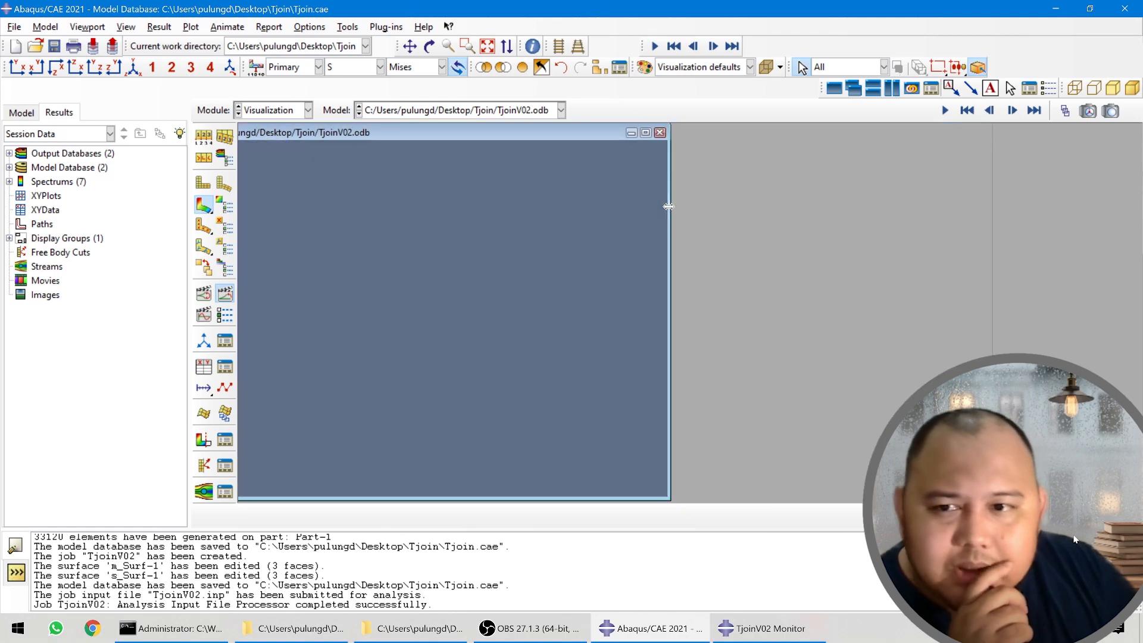
{"action": "scroll", "coordinate": [610, 279], "scroll_direction": "down", "scroll_amount": 4}
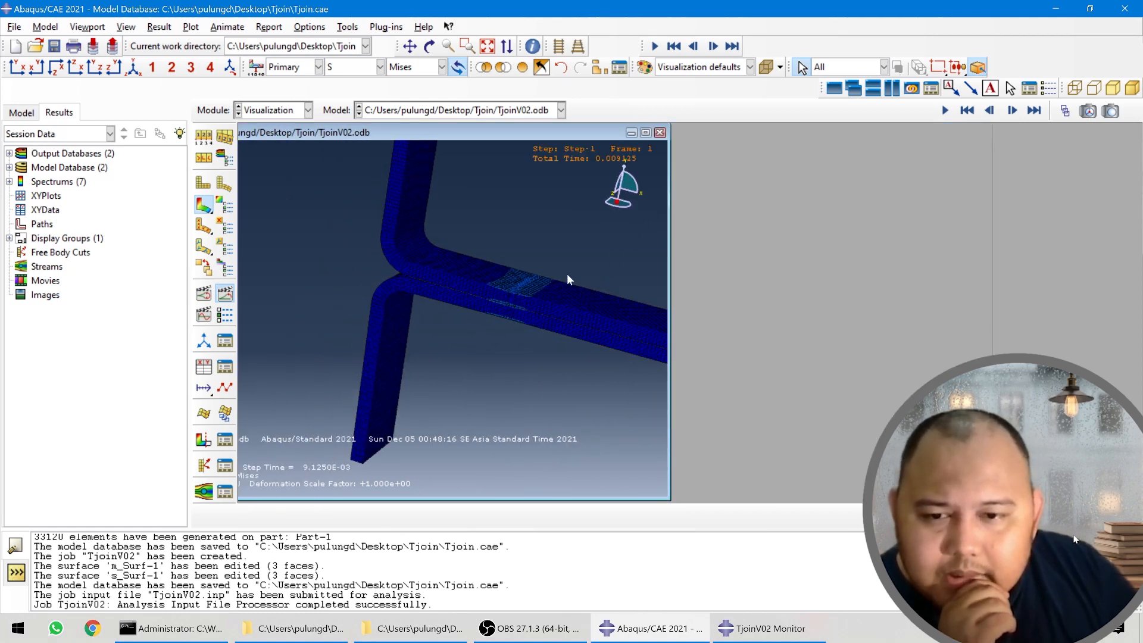
{"action": "scroll", "coordinate": [565, 275], "scroll_direction": "up", "scroll_amount": 3}
{"action": "scroll", "coordinate": [548, 281], "scroll_direction": "up", "scroll_amount": 1}
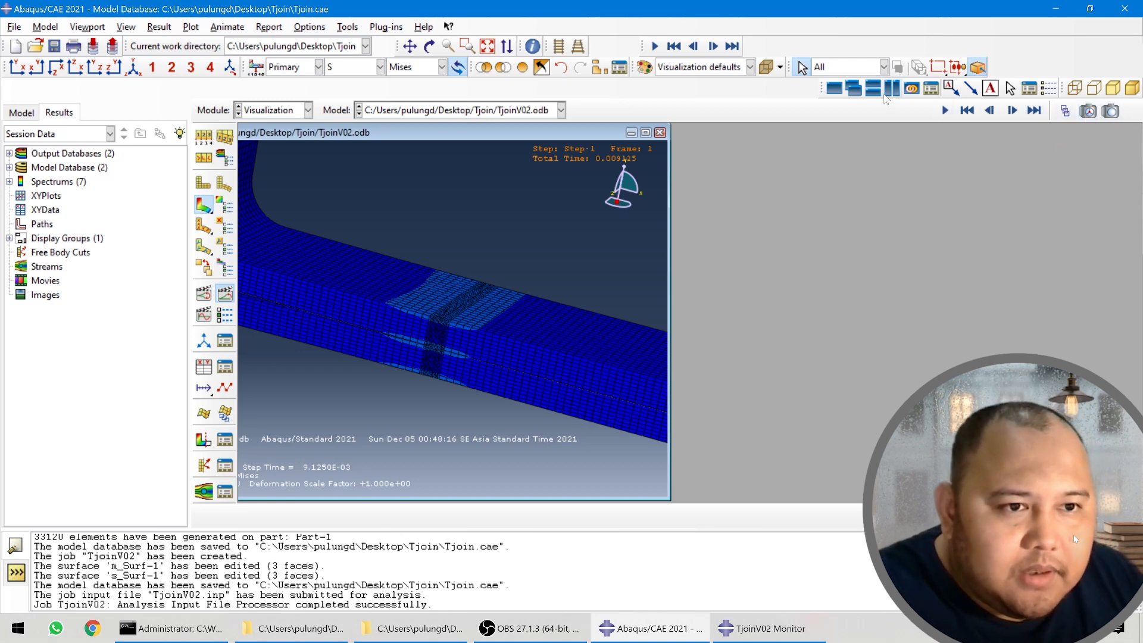
- Enable viewport linking with all options on, keeping frame navigation as the frame linking mode
{"action": "left_click", "coordinate": [932, 88]}
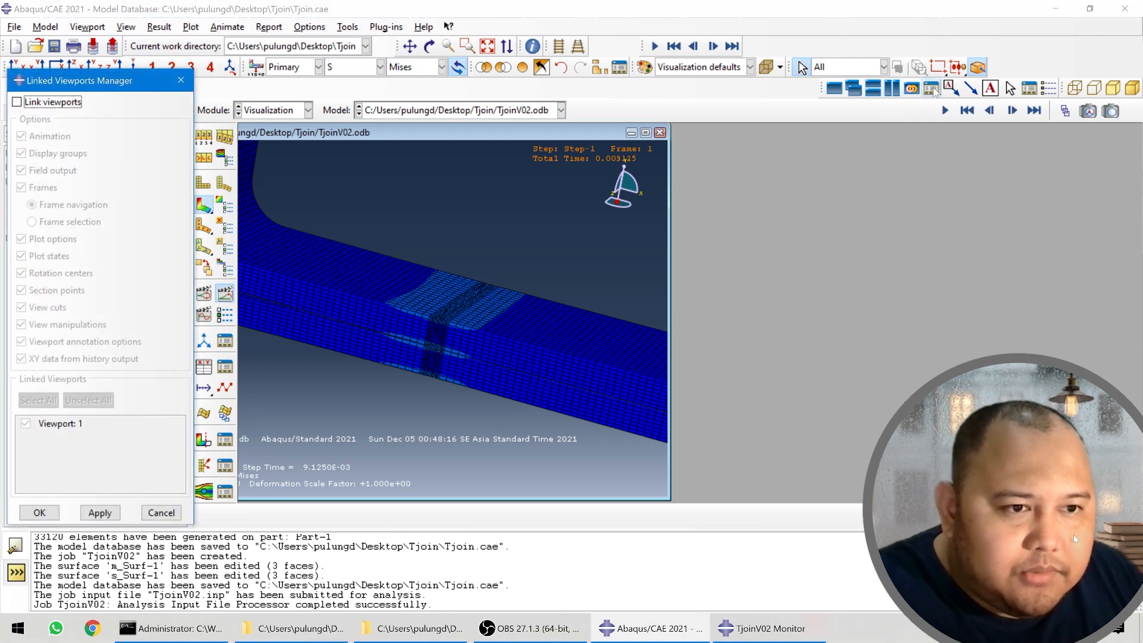
{"action": "left_click", "coordinate": [17, 102]}
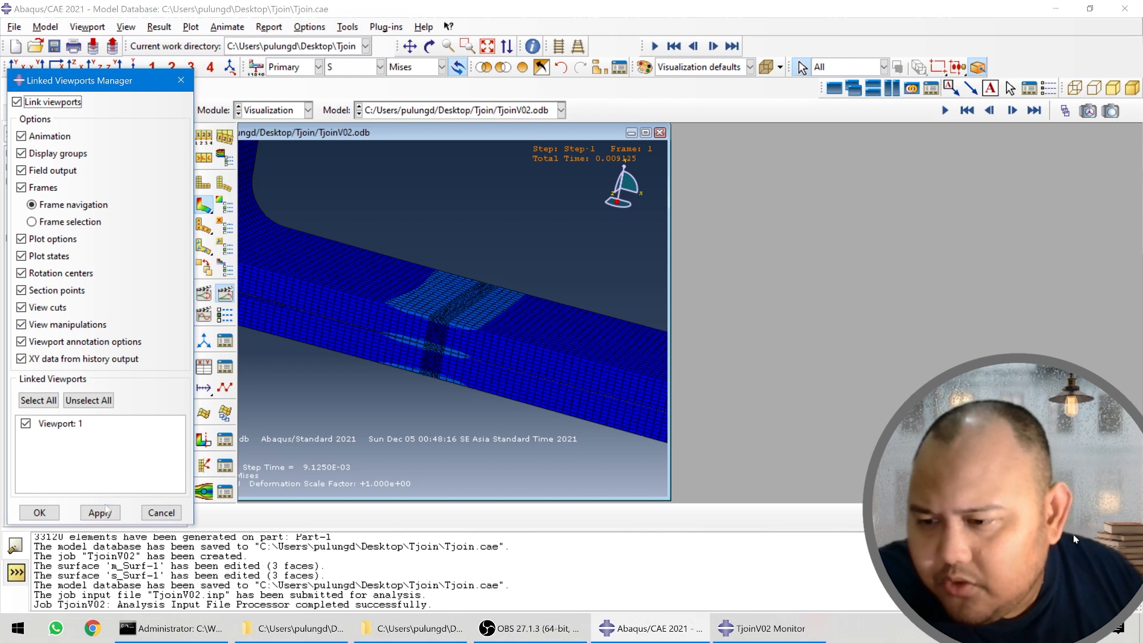
{"action": "left_click", "coordinate": [100, 513]}
{"action": "left_click", "coordinate": [39, 513]}
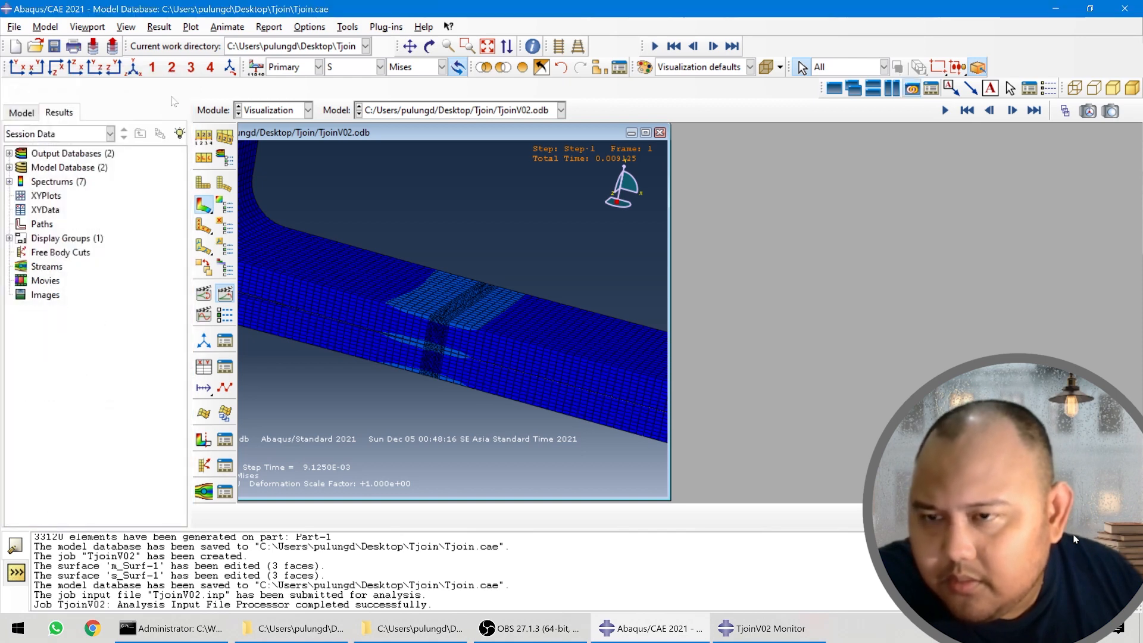
- Create a second viewport showing TjoinV02.odb and fit it beside Viewport 1
{"action": "left_click", "coordinate": [268, 27]}
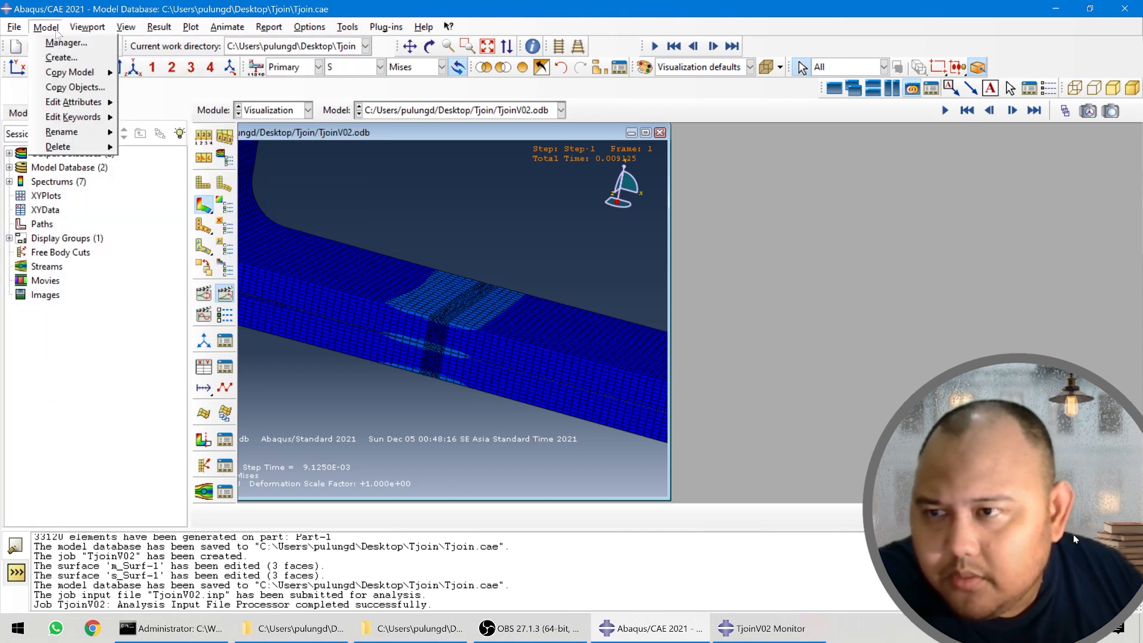
{"action": "mouse_move", "coordinate": [85, 29]}
{"action": "left_click", "coordinate": [104, 47]}
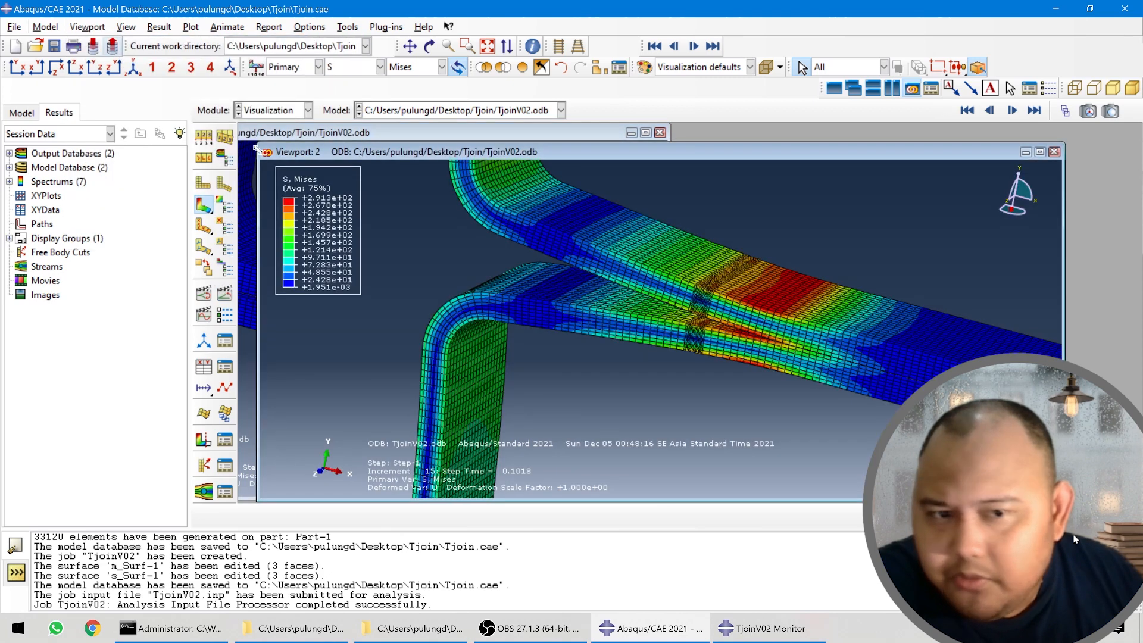
{"action": "left_click_drag", "start_coordinate": [327, 156], "coordinate": [353, 155]}
{"action": "left_click_drag", "start_coordinate": [283, 174], "coordinate": [675, 173]}
{"action": "left_click_drag", "start_coordinate": [739, 150], "coordinate": [734, 136]}
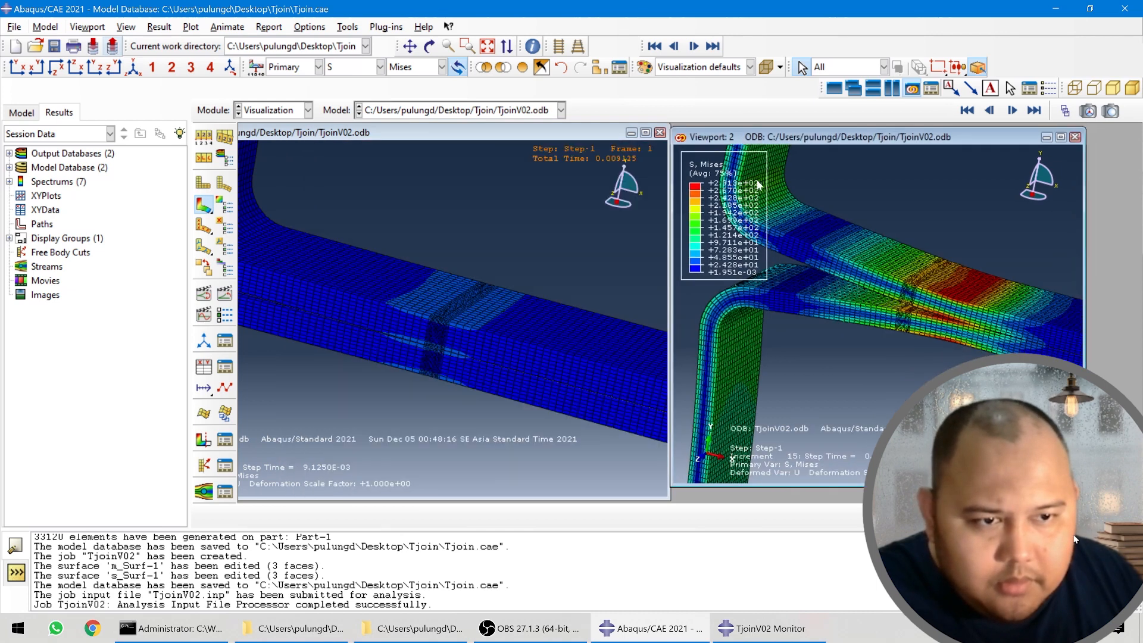
- Switch Viewport 1 to the TjoinV01.odb results and show the whole T-joint in it
{"action": "left_click", "coordinate": [526, 110]}
{"action": "left_click", "coordinate": [517, 202]}
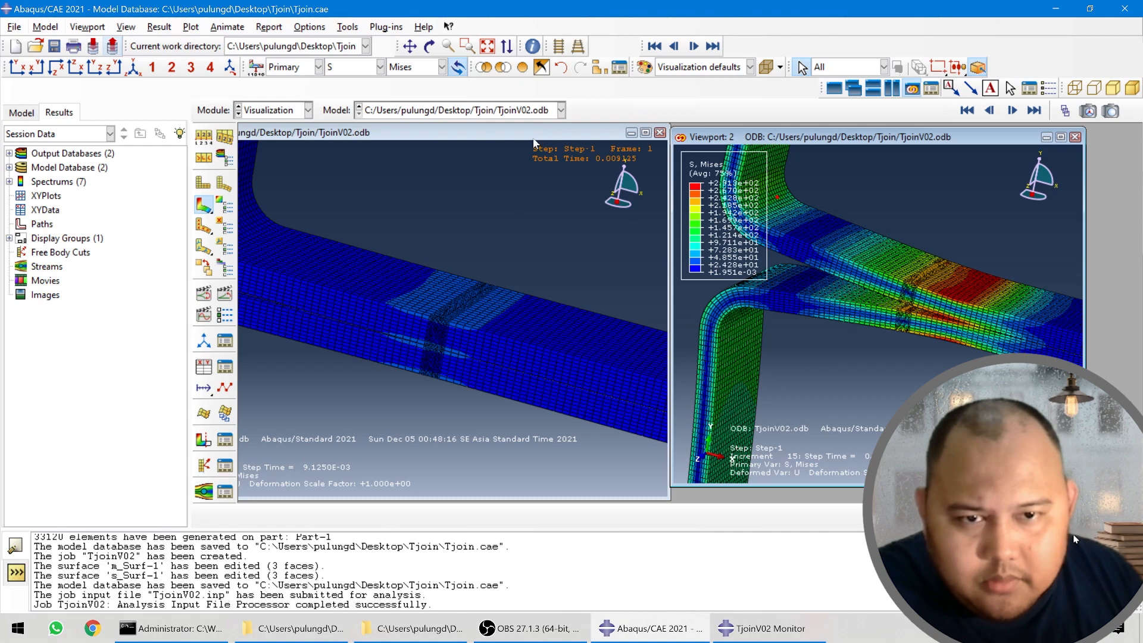
{"action": "double_click", "coordinate": [513, 130]}
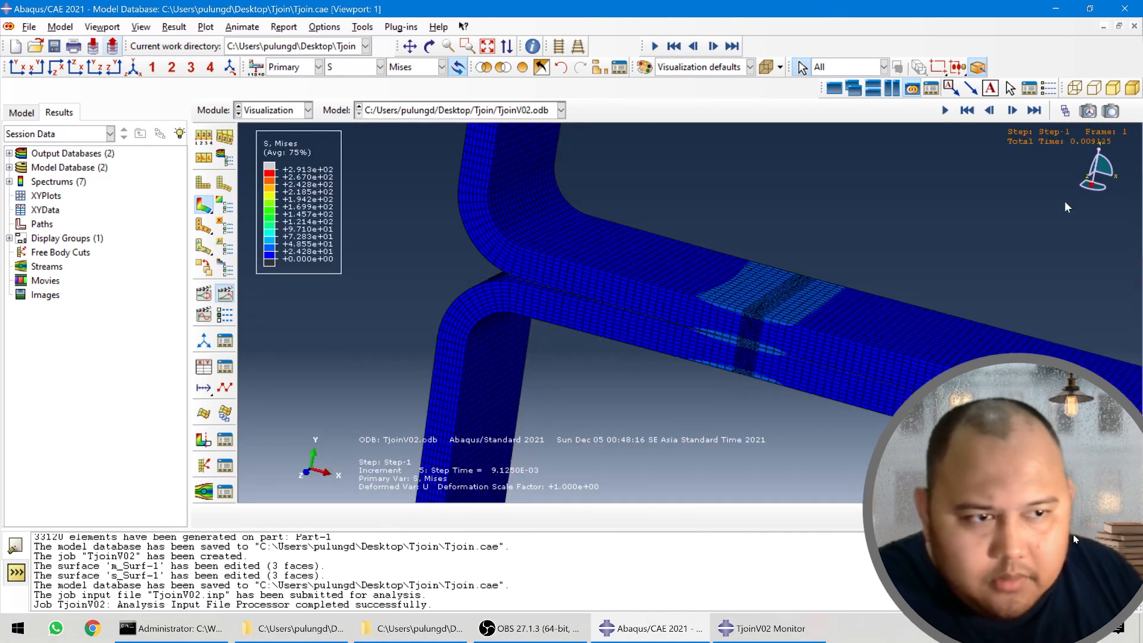
{"action": "left_click", "coordinate": [1118, 26]}
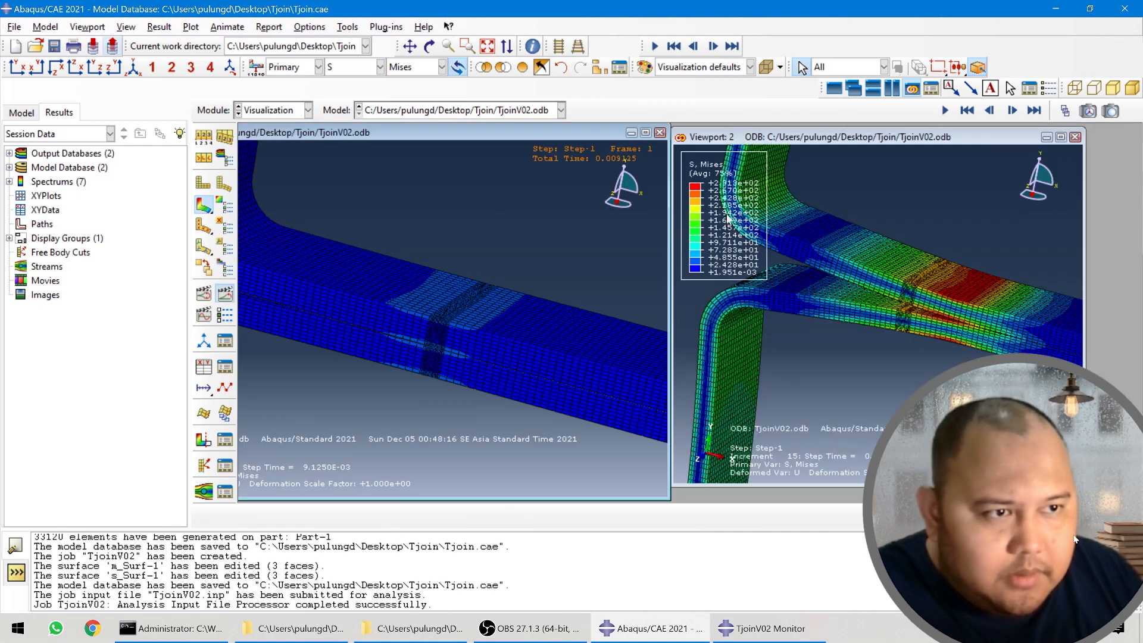
{"action": "left_click", "coordinate": [497, 112]}
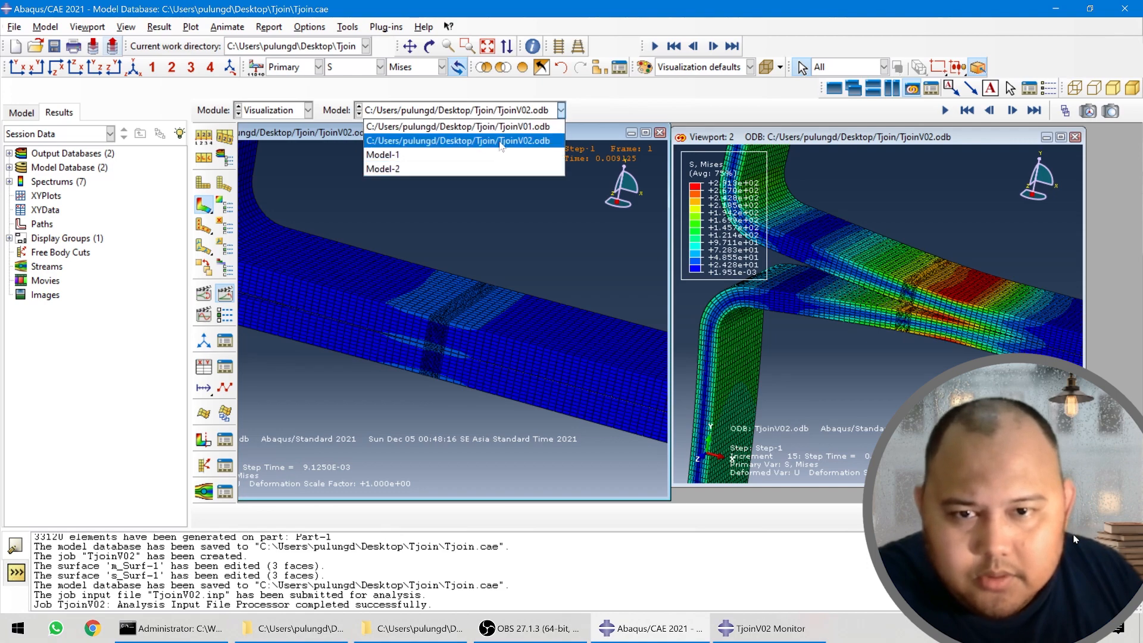
{"action": "left_click", "coordinate": [509, 129]}
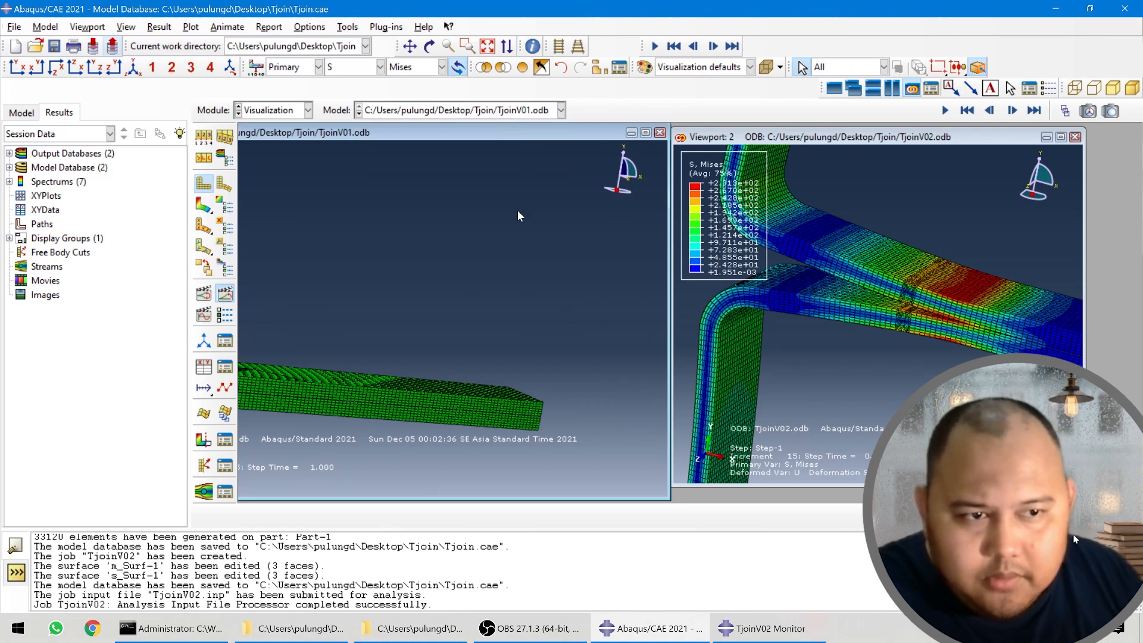
{"action": "scroll", "coordinate": [536, 238], "scroll_direction": "down", "scroll_amount": 5}
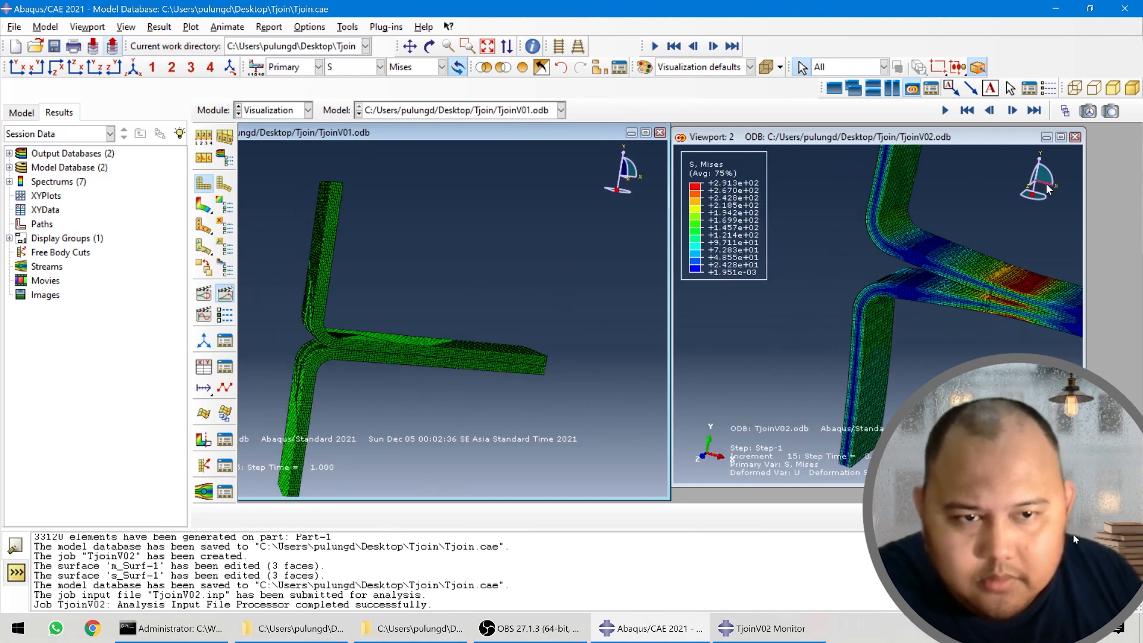
- Tile the two viewports vertically, and play and stop the linked time history animation of TjoinV01 and TjoinV02
{"action": "left_click", "coordinate": [1061, 137]}
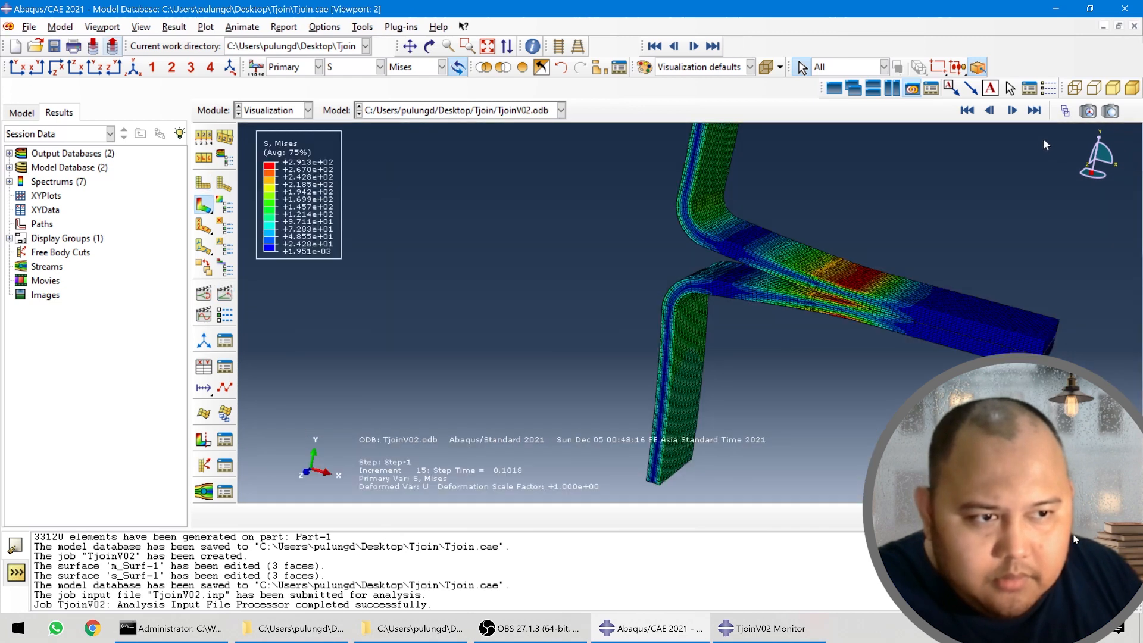
{"action": "left_click", "coordinate": [898, 91]}
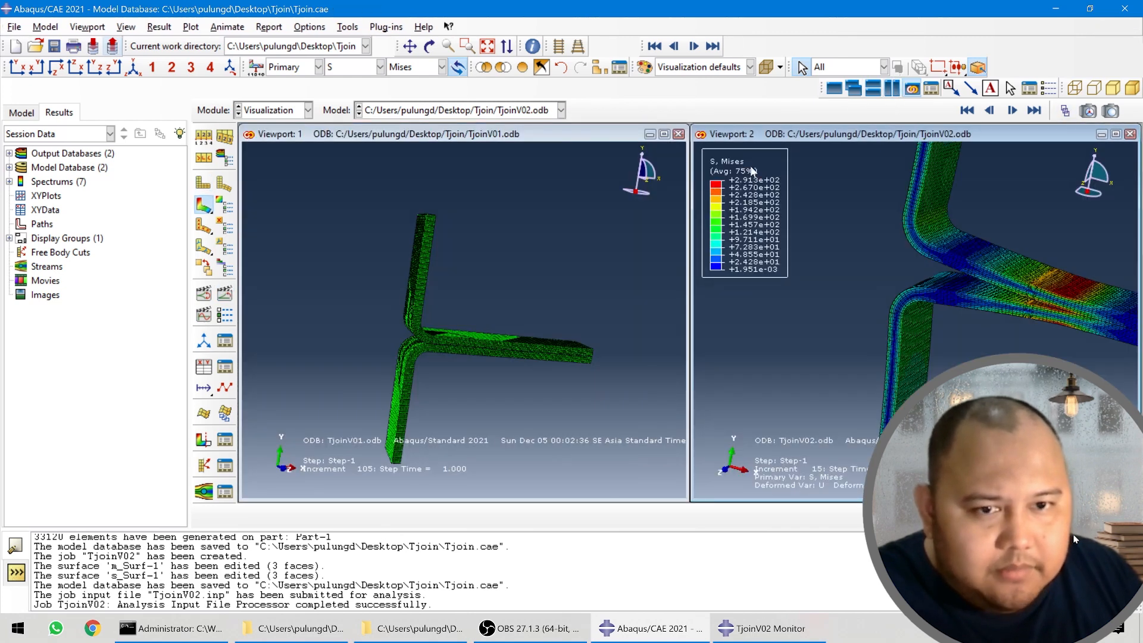
{"action": "left_click", "coordinate": [231, 294]}
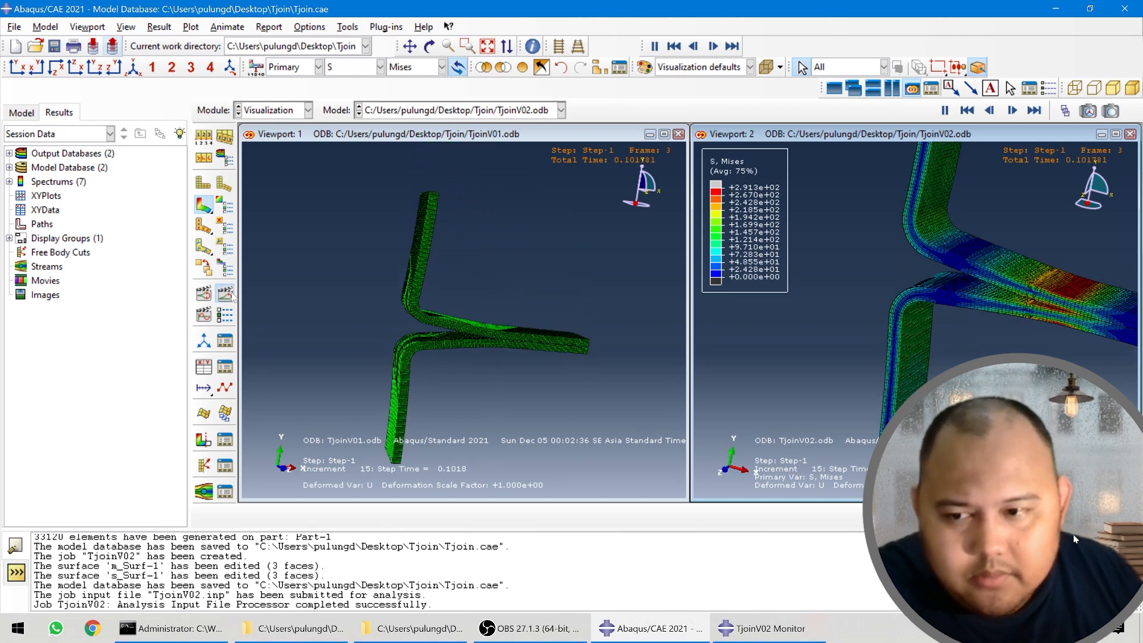
{"action": "left_click", "coordinate": [231, 294]}
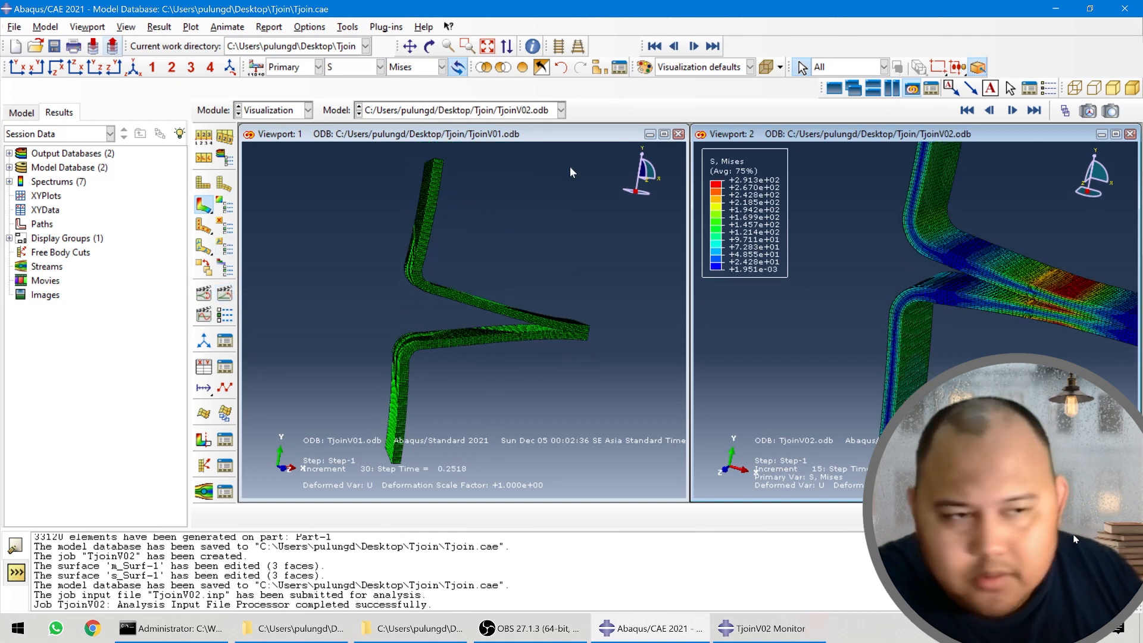
- Unlink the two viewports and show TjoinV02 in Viewport 2 from the front XY view
{"action": "mouse_move", "coordinate": [521, 304]}
{"action": "left_mouse_down", "text": "ctrl+alt"}
{"action": "mouse_move", "coordinate": [459, 302]}
{"action": "mouse_move", "coordinate": [516, 317]}
{"action": "left_mouse_up", "text": "ctrl+alt"}
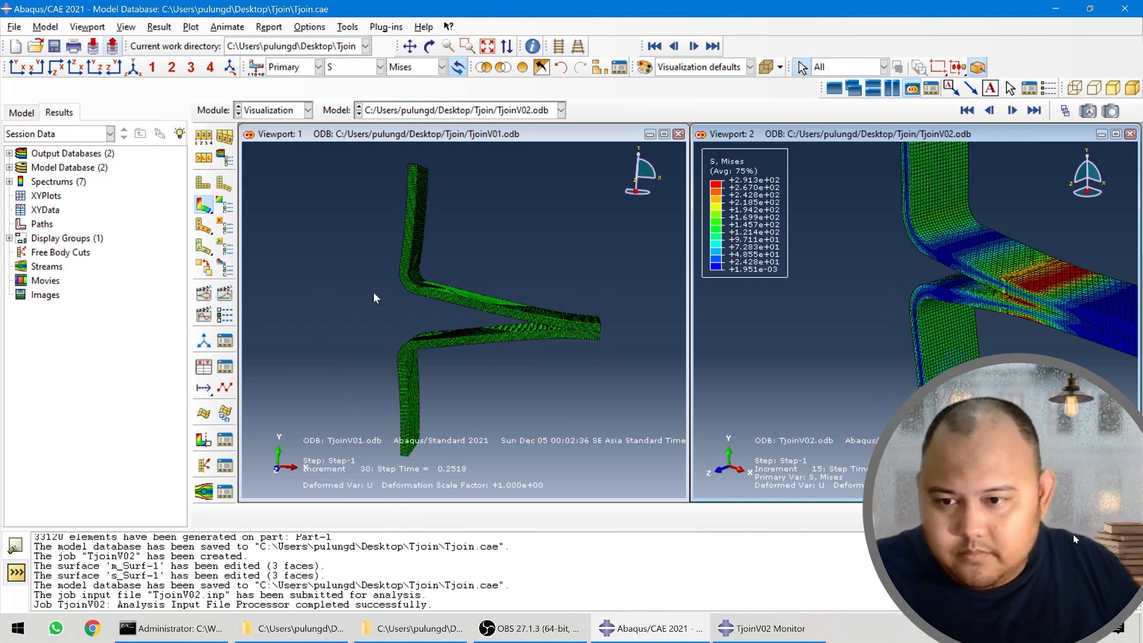
{"action": "scroll", "coordinate": [391, 273], "scroll_direction": "up", "scroll_amount": 1}
{"action": "scroll", "coordinate": [553, 330], "scroll_direction": "down", "scroll_amount": 4}
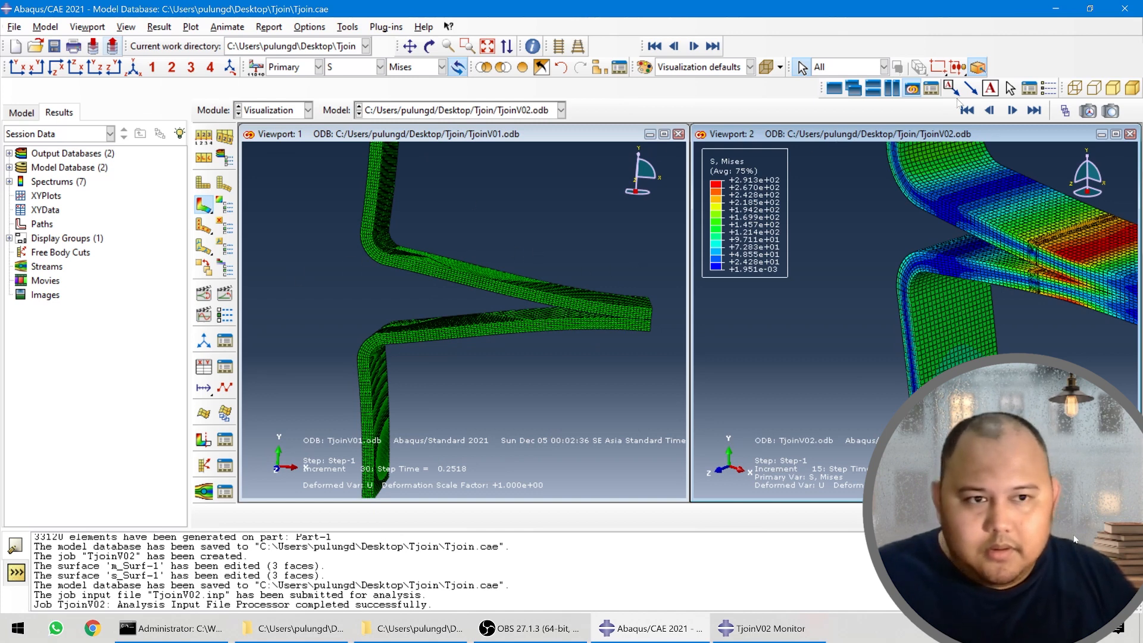
{"action": "left_click", "coordinate": [915, 139]}
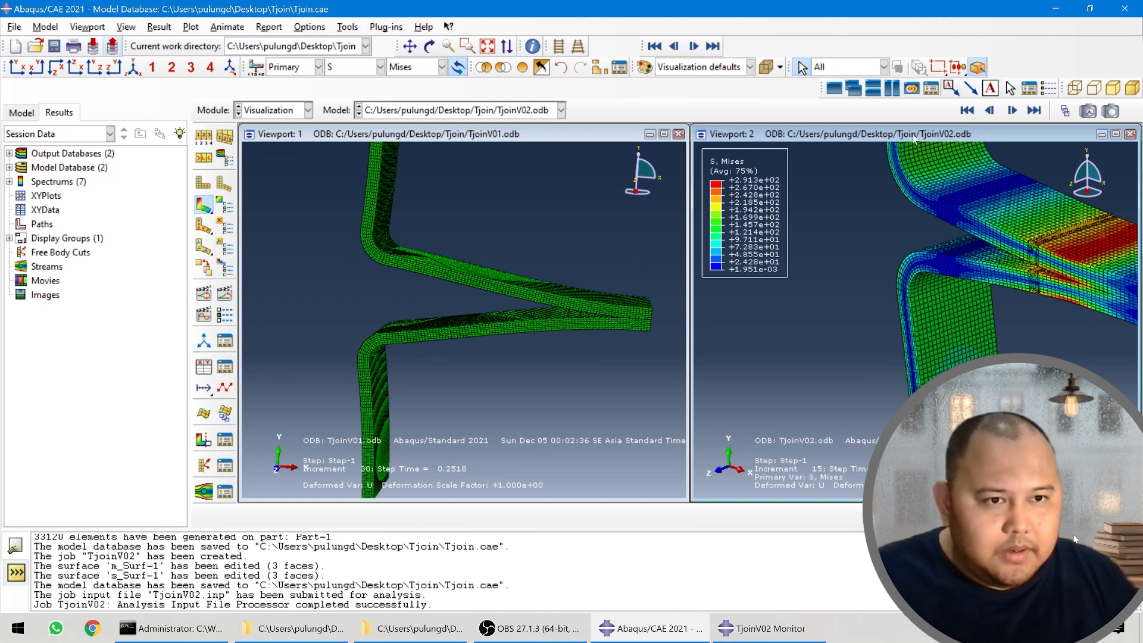
{"action": "left_click", "coordinate": [17, 66]}
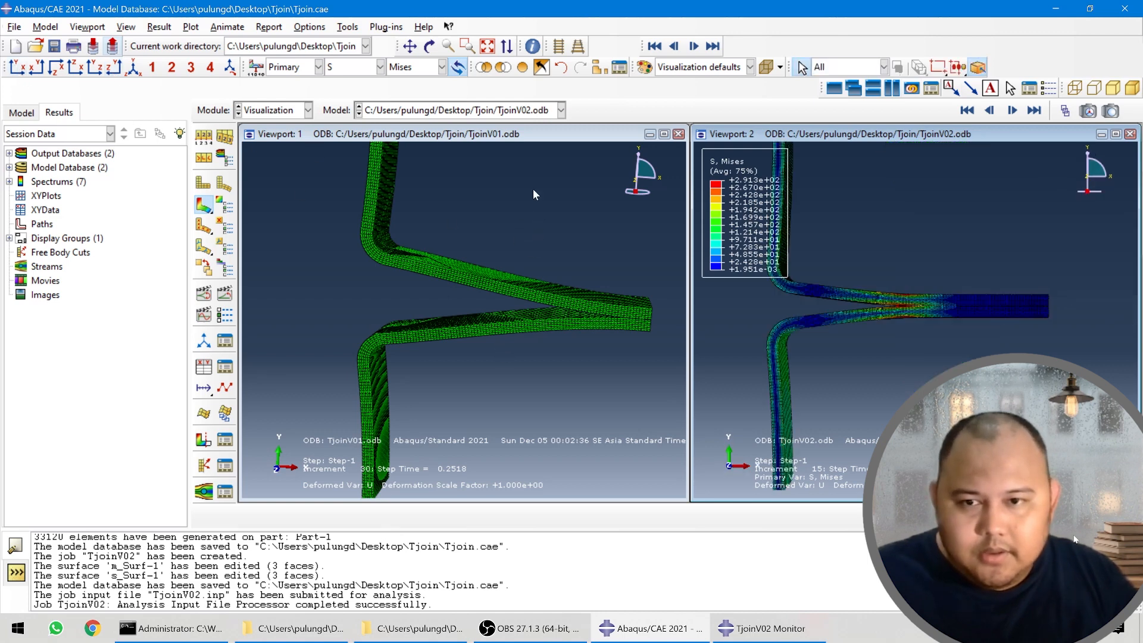
- Show TjoinV01 in Viewport 1 from the front XY view, keeping the two viewports side by side
{"action": "double_click", "coordinate": [545, 135]}
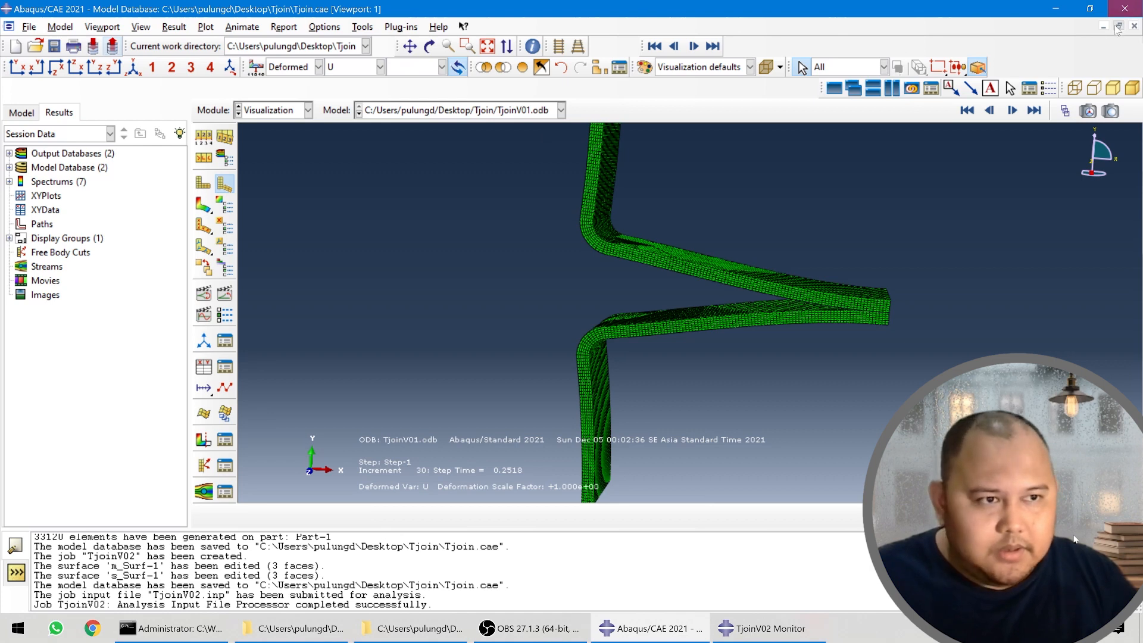
{"action": "left_click", "coordinate": [1119, 26]}
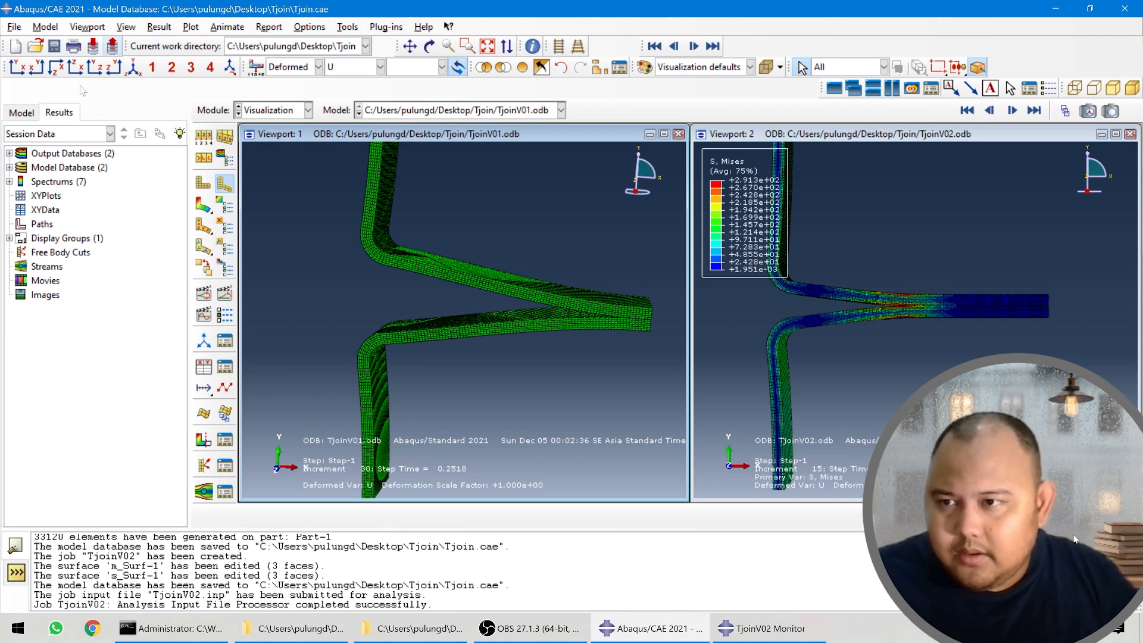
{"action": "left_click", "coordinate": [18, 67]}
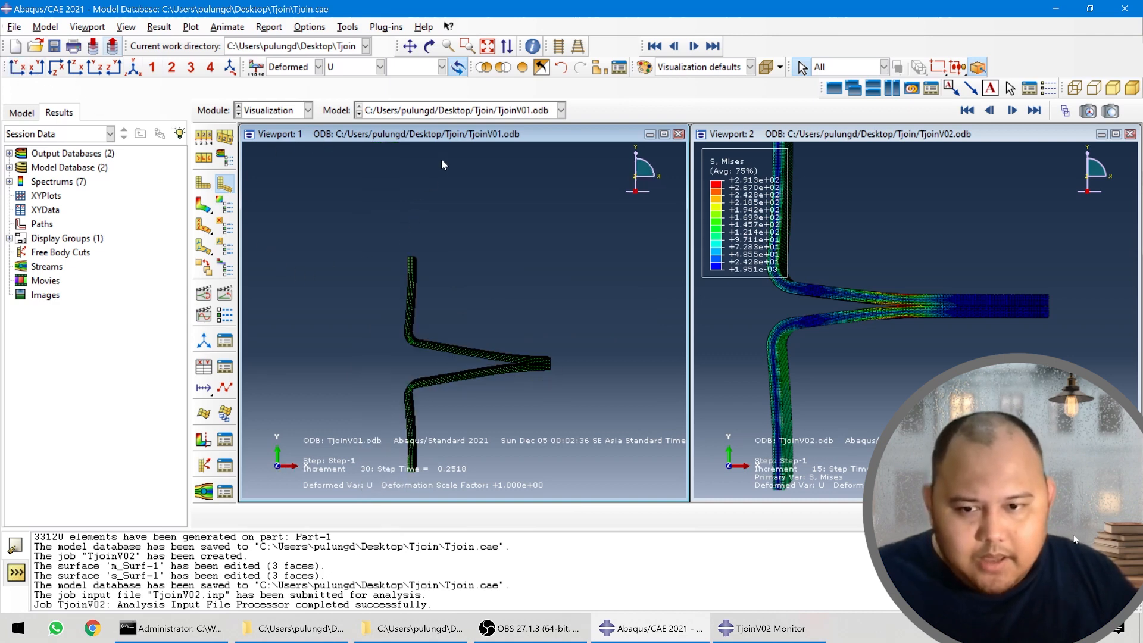
{"action": "scroll", "coordinate": [442, 165], "scroll_direction": "up", "scroll_amount": 1}
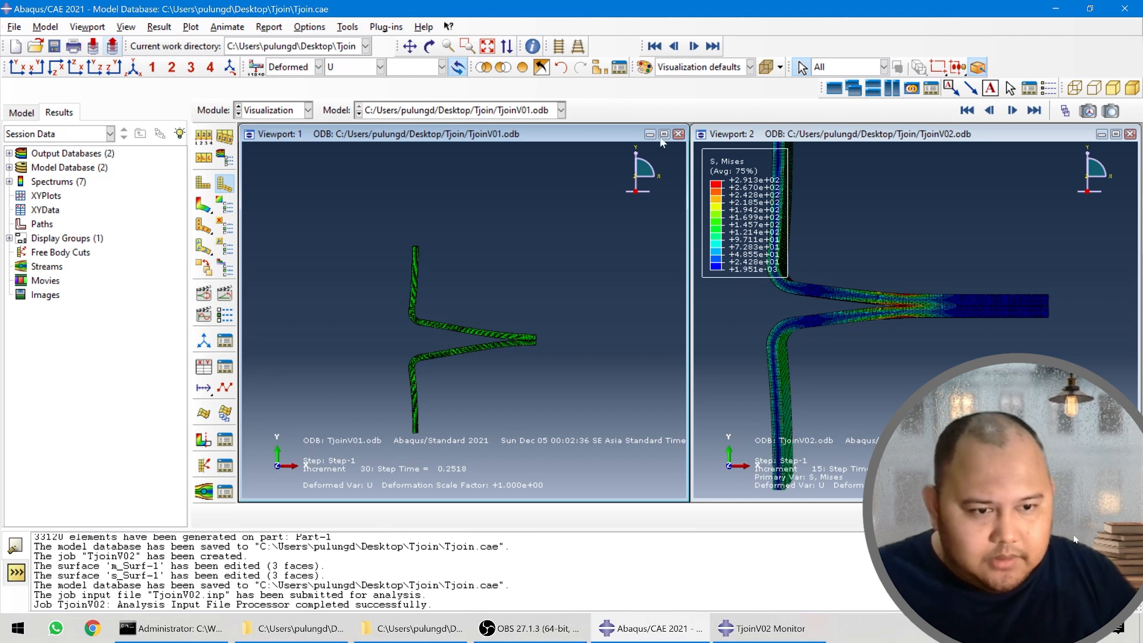
{"action": "left_click", "coordinate": [938, 134]}
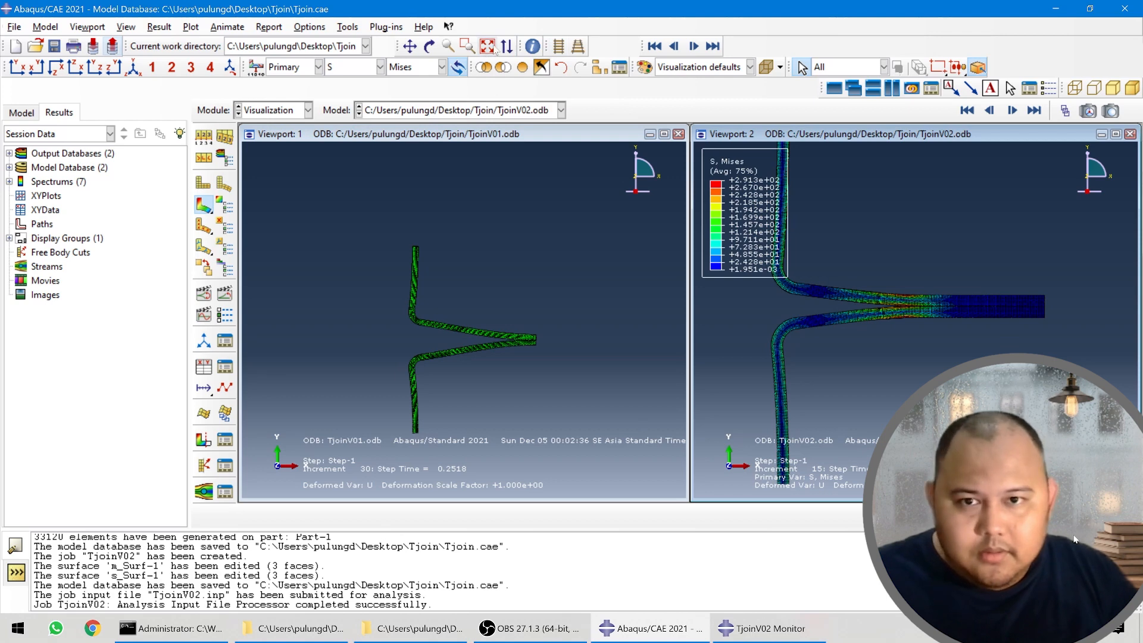
{"action": "left_click", "coordinate": [511, 135]}
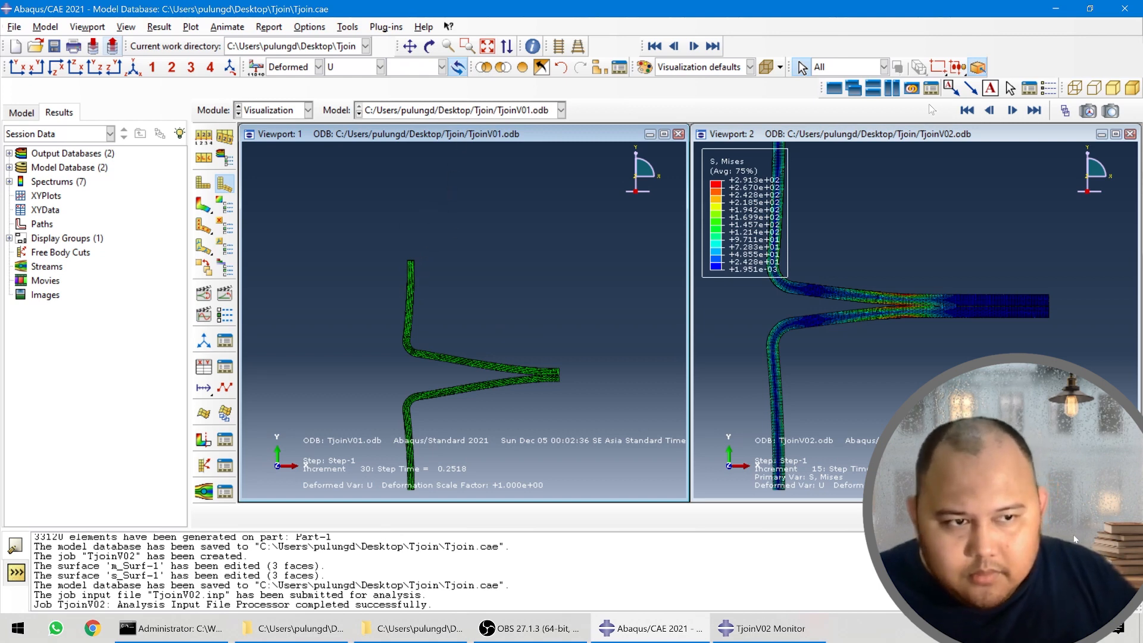
- Return Viewport 1 to the first frame and plot the S, Mises contours on TjoinV01's deformed shape
{"action": "left_click", "coordinate": [967, 111]}
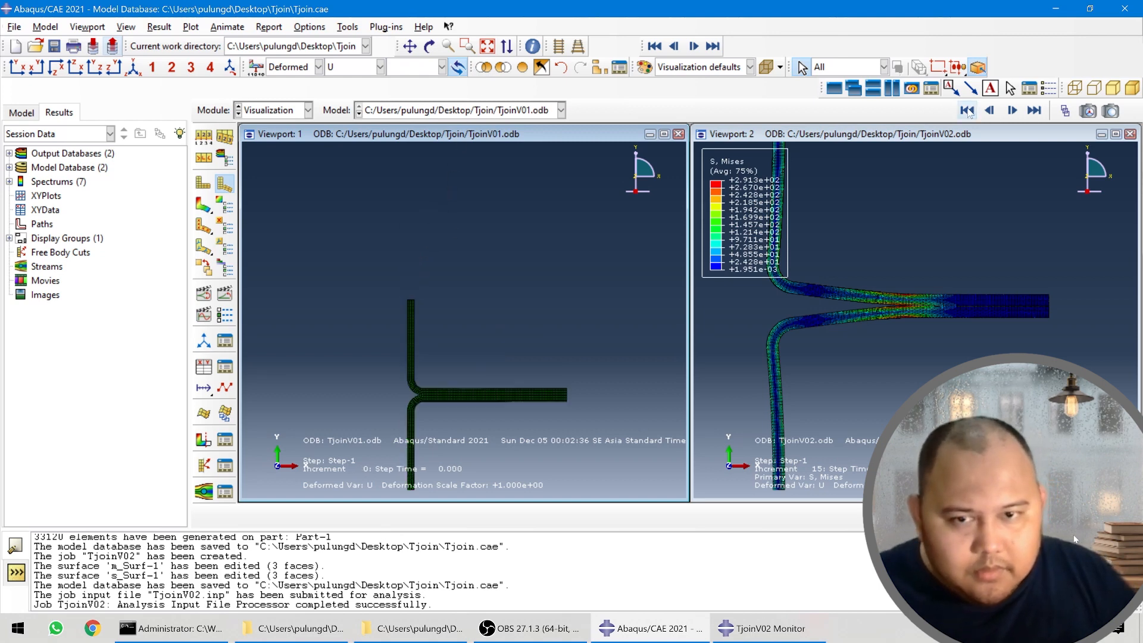
{"action": "left_click", "coordinate": [1033, 114]}
{"action": "left_click", "coordinate": [967, 113]}
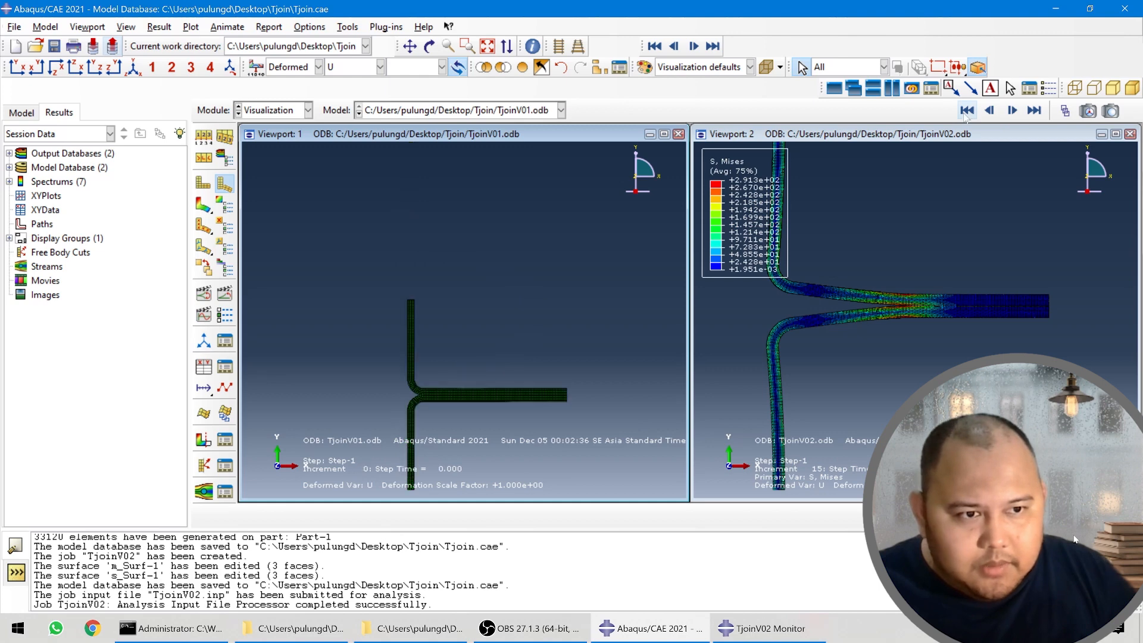
{"action": "left_click", "coordinate": [203, 205]}
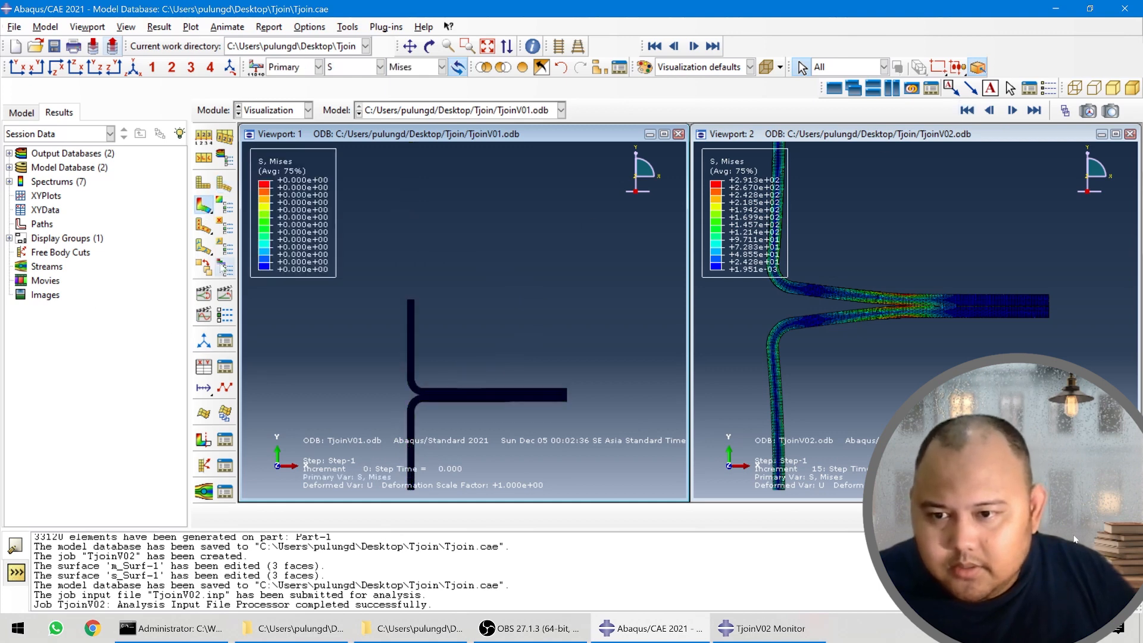
- Play and stop the time history animation of TjoinV01 in Viewport 1 and return it to the first frame
{"action": "left_click", "coordinate": [224, 293]}
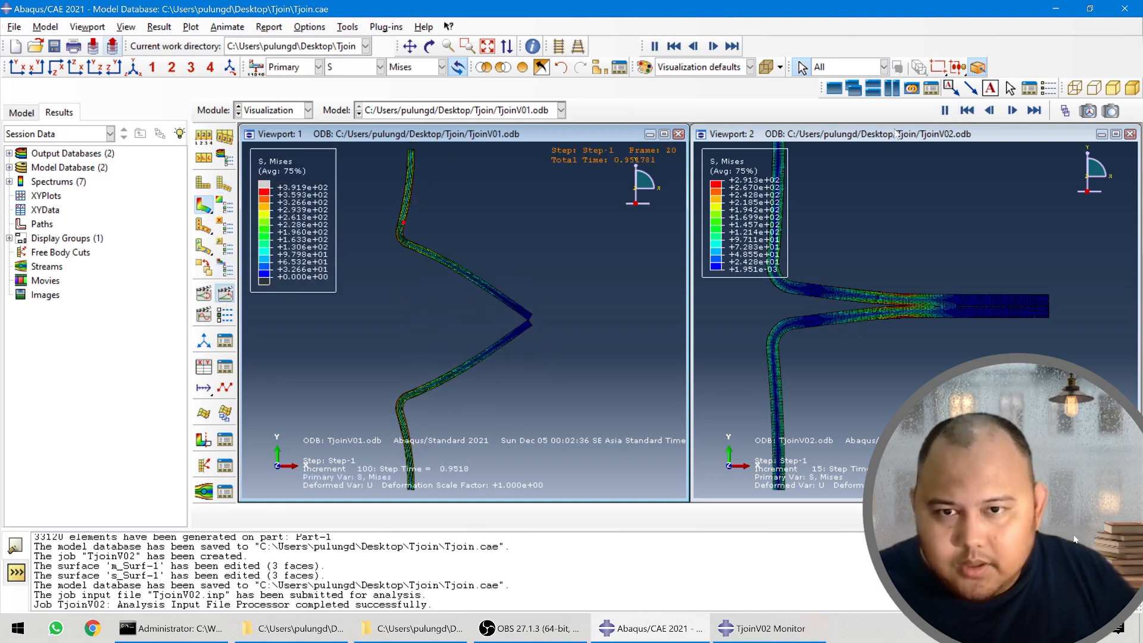
{"action": "left_click", "coordinate": [945, 110]}
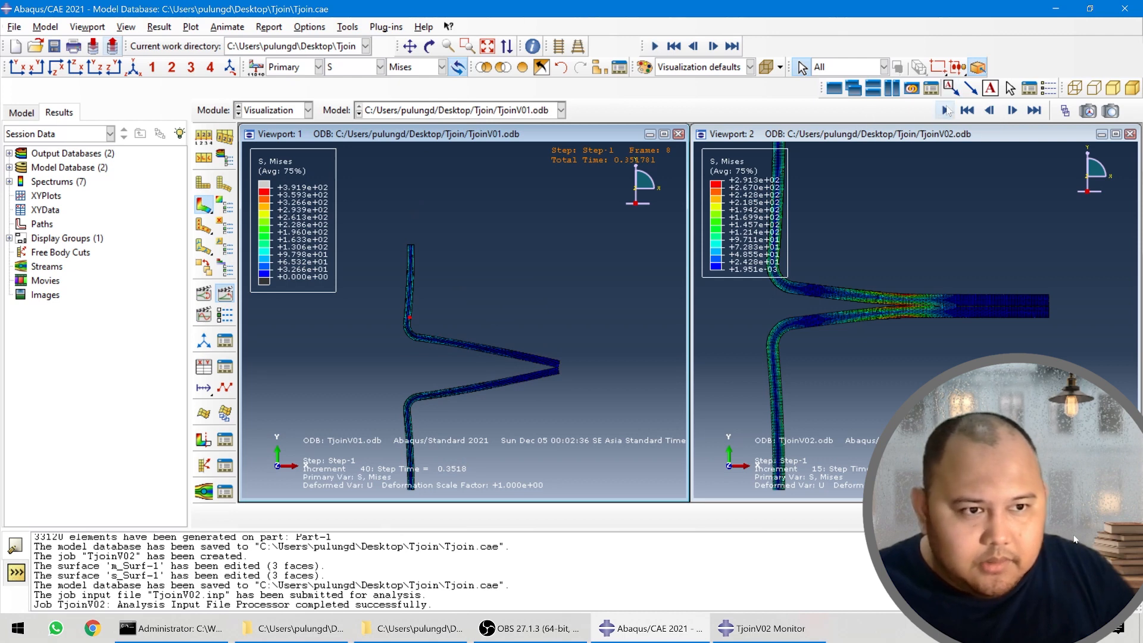
{"action": "left_click", "coordinate": [970, 110]}
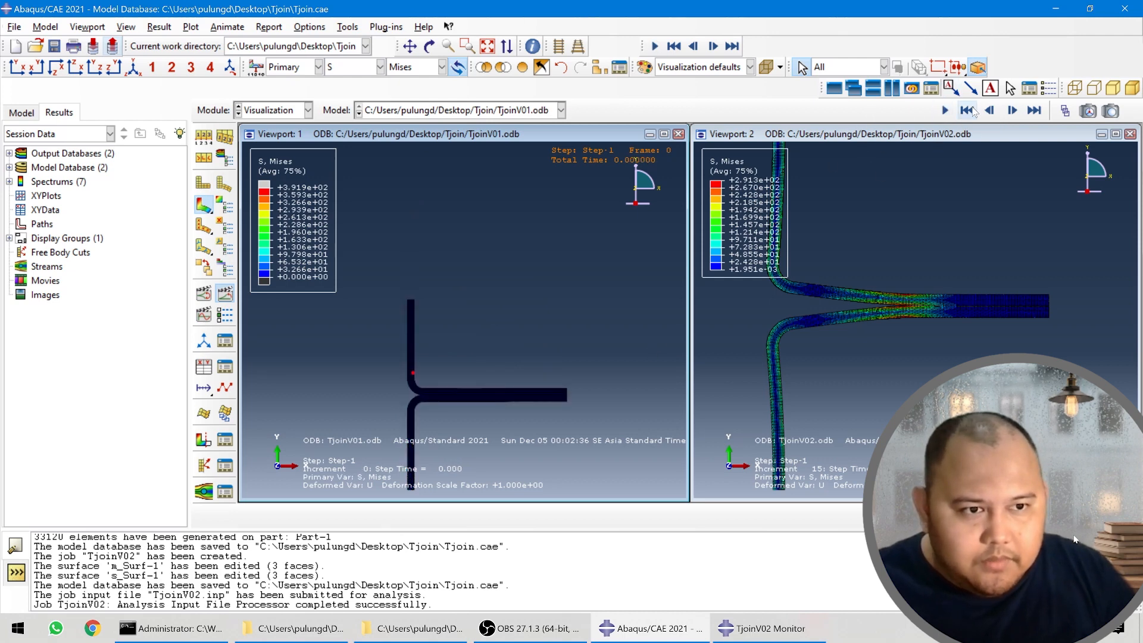
- Set the TjoinV02 results in Viewport 2 to the first frame and link the two viewports again
{"action": "left_click", "coordinate": [984, 138]}
{"action": "left_click", "coordinate": [966, 115]}
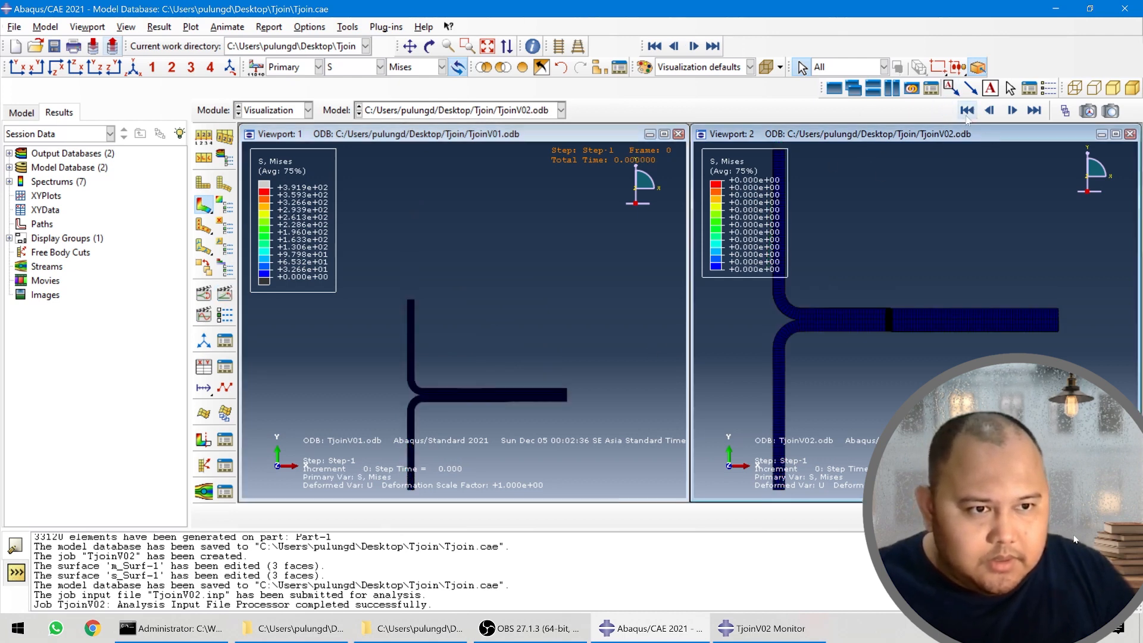
{"action": "left_click", "coordinate": [911, 89]}
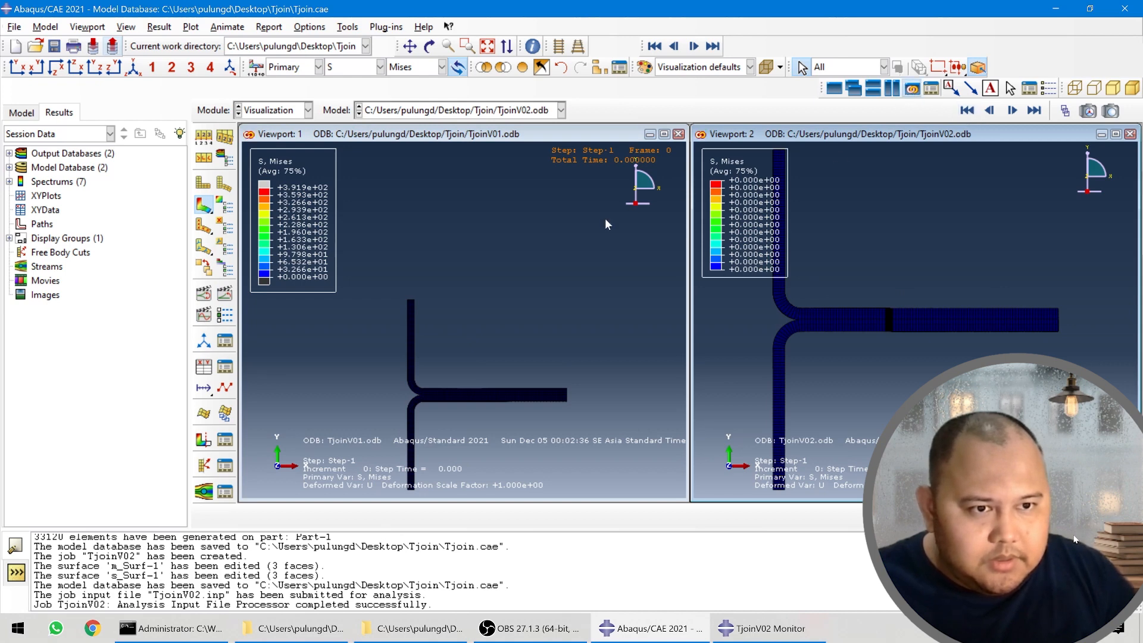
- Play and stop the linked time history animation, and step both results back to the initial frame
{"action": "left_click", "coordinate": [225, 294]}
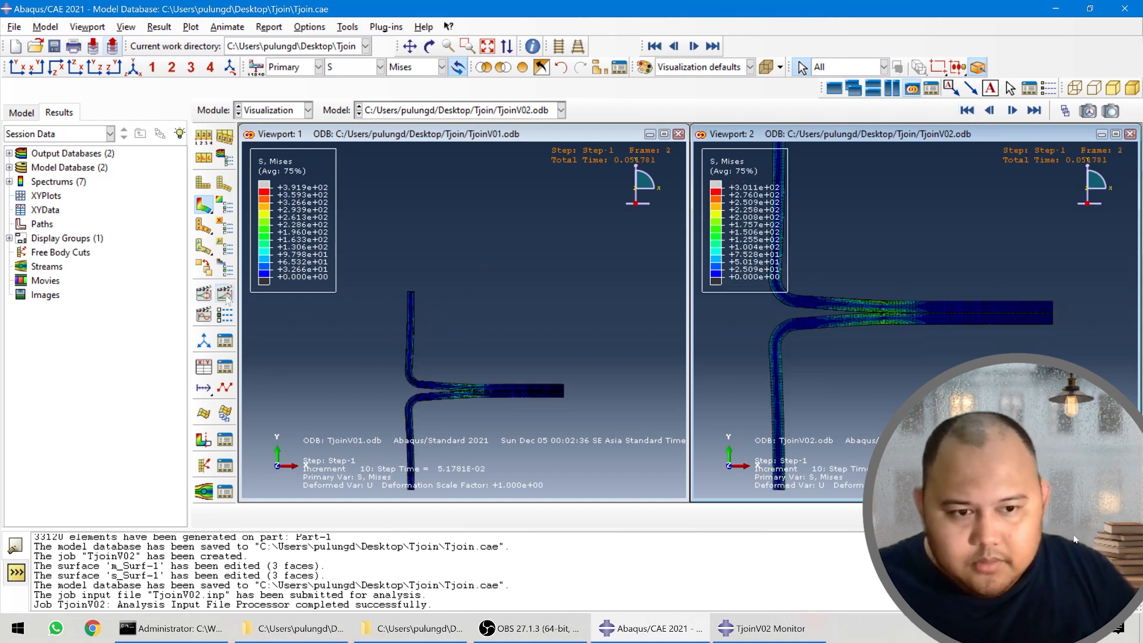
{"action": "left_click", "coordinate": [225, 295]}
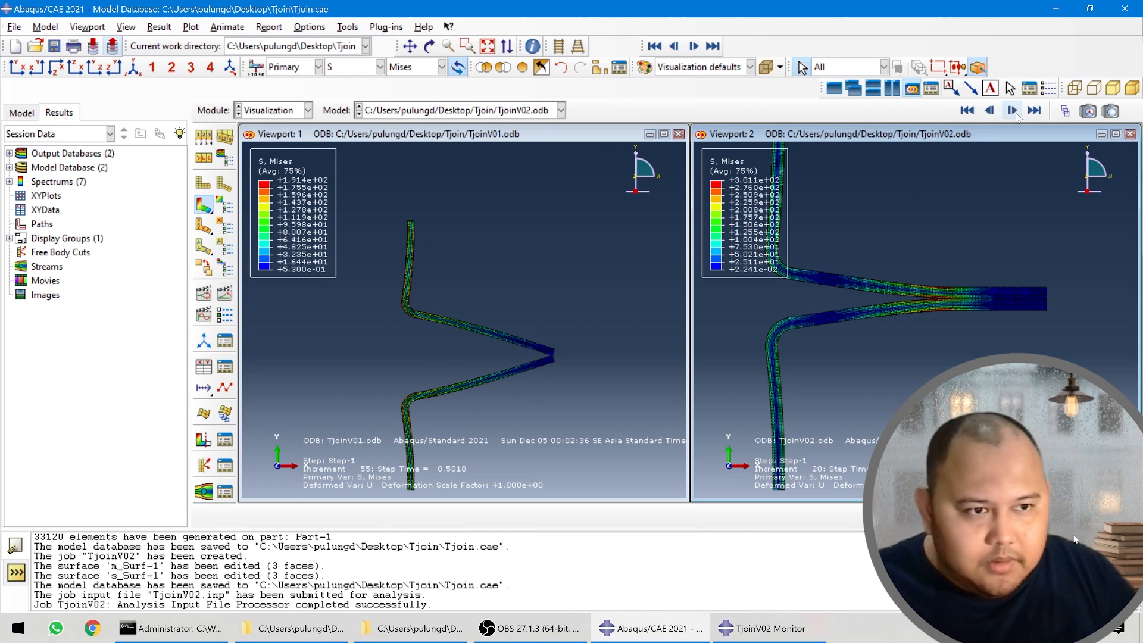
{"action": "left_click", "coordinate": [989, 110]}
{"action": "left_click", "coordinate": [989, 110]}
{"action": "left_click", "coordinate": [989, 110]}
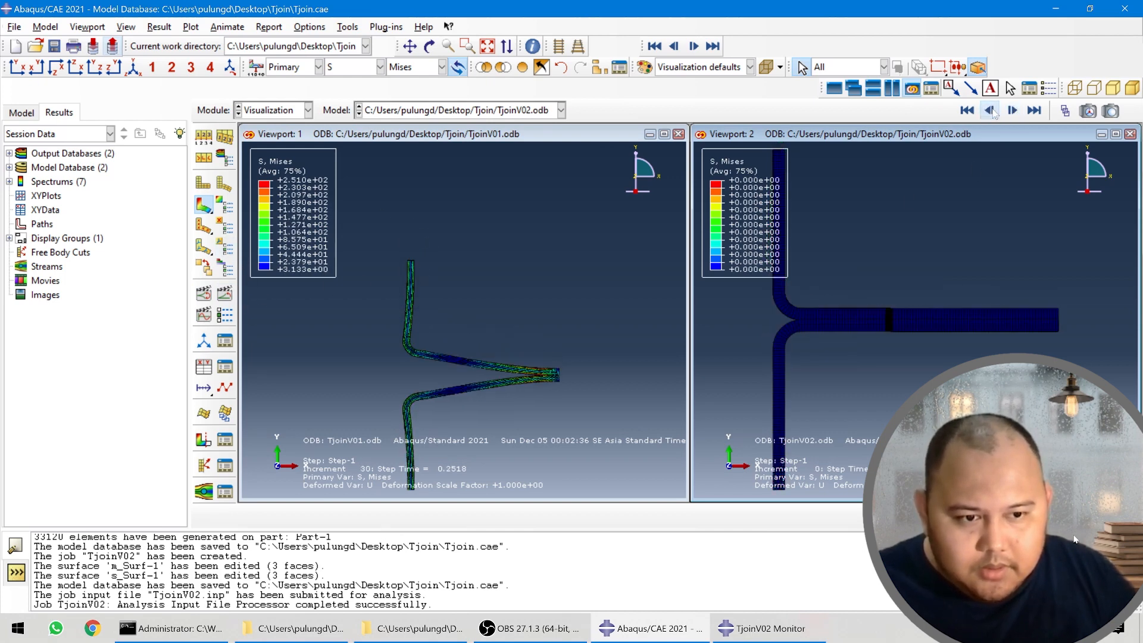
{"action": "left_click", "coordinate": [990, 110]}
{"action": "left_click", "coordinate": [989, 110]}
{"action": "left_click", "coordinate": [989, 110]}
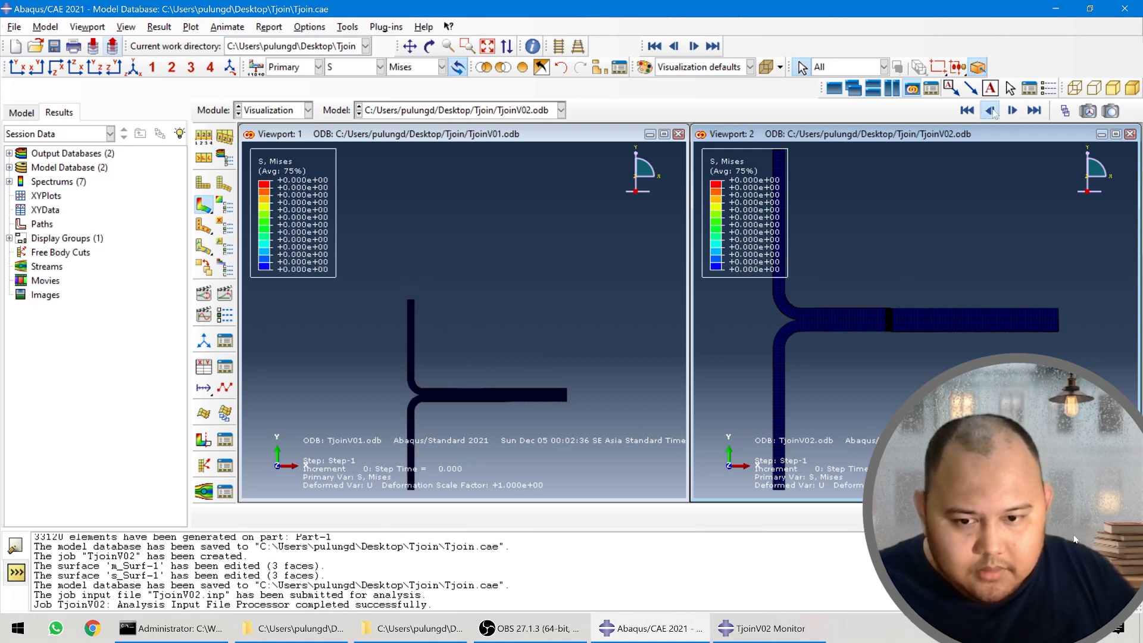
- Step both linked results forward three frames to increment 15
{"action": "left_click", "coordinate": [1012, 111]}
{"action": "left_click", "coordinate": [1014, 113]}
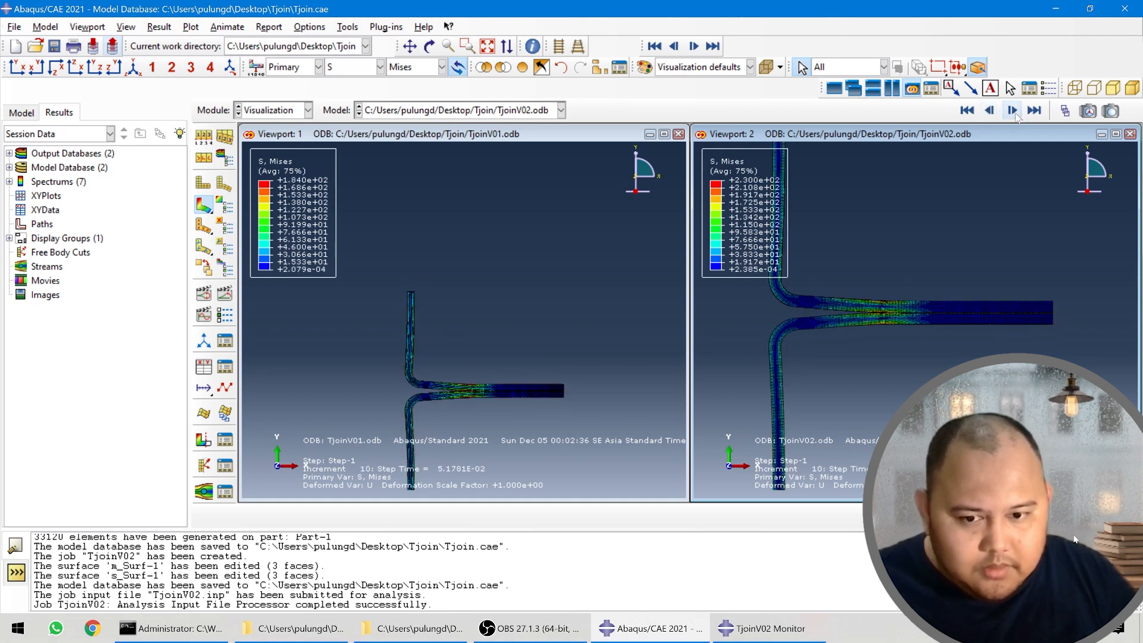
{"action": "left_click", "coordinate": [1014, 113]}
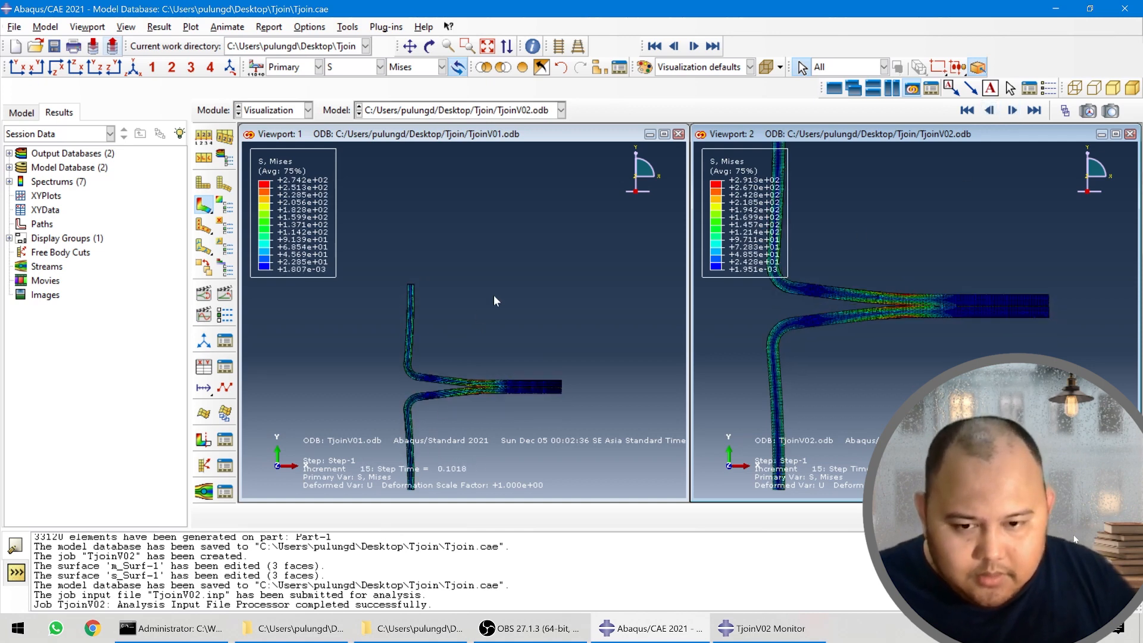
- Examine the layer separation zone of TjoinV01 and TjoinV02 up close in the linked viewports
{"action": "scroll", "coordinate": [492, 362], "scroll_direction": "up", "scroll_amount": 5}
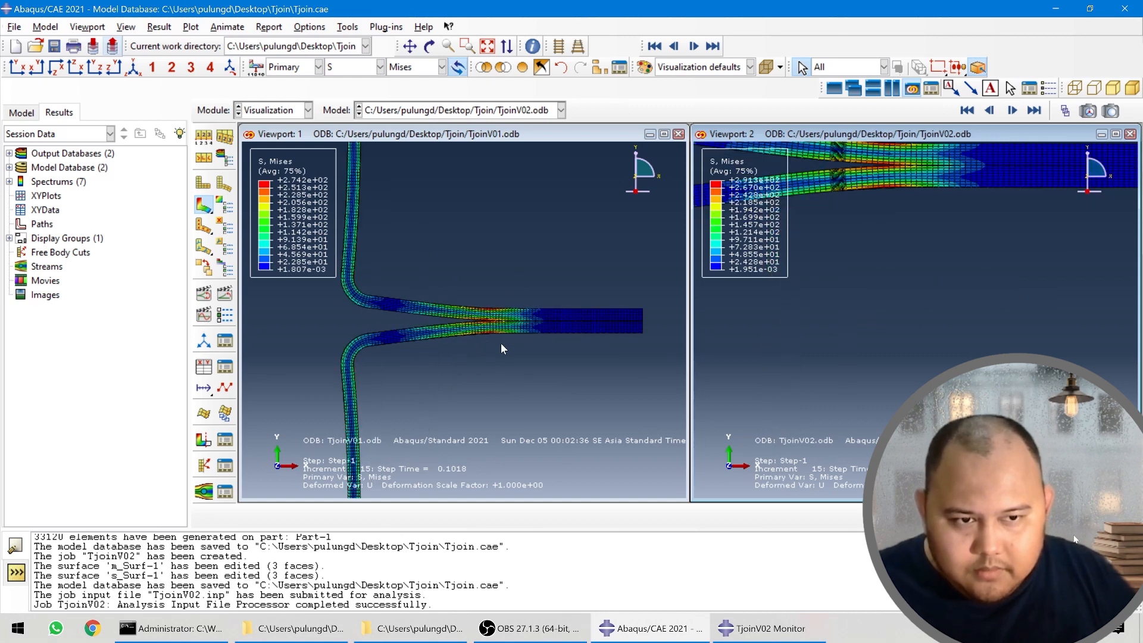
{"action": "scroll", "coordinate": [452, 366], "scroll_direction": "down", "scroll_amount": 2}
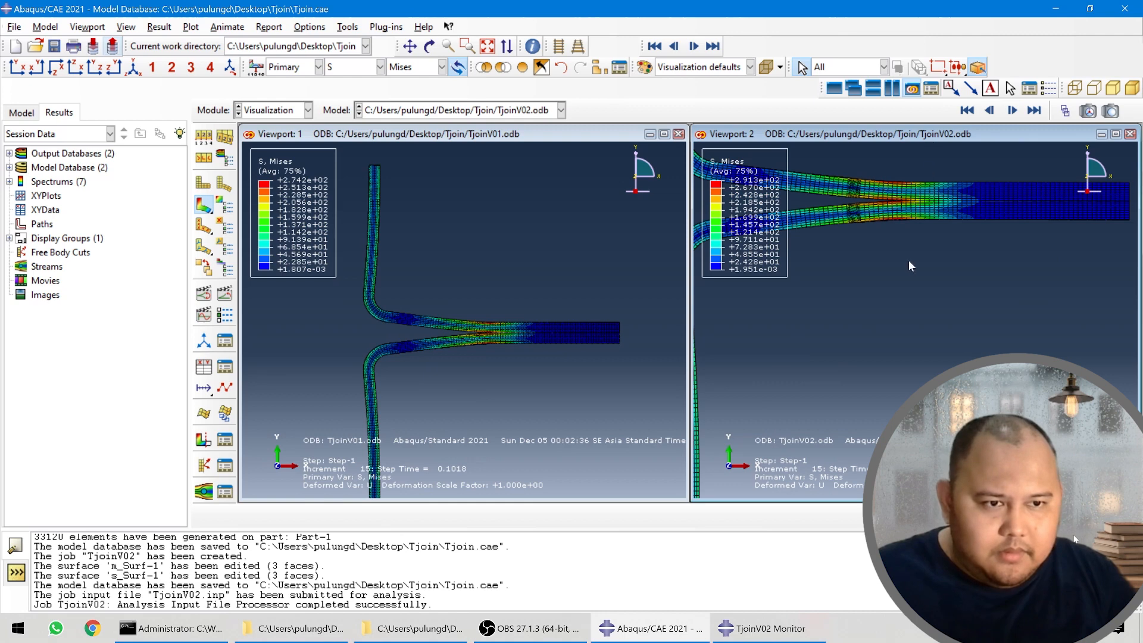
{"action": "scroll", "coordinate": [902, 282], "scroll_direction": "down", "scroll_amount": 1}
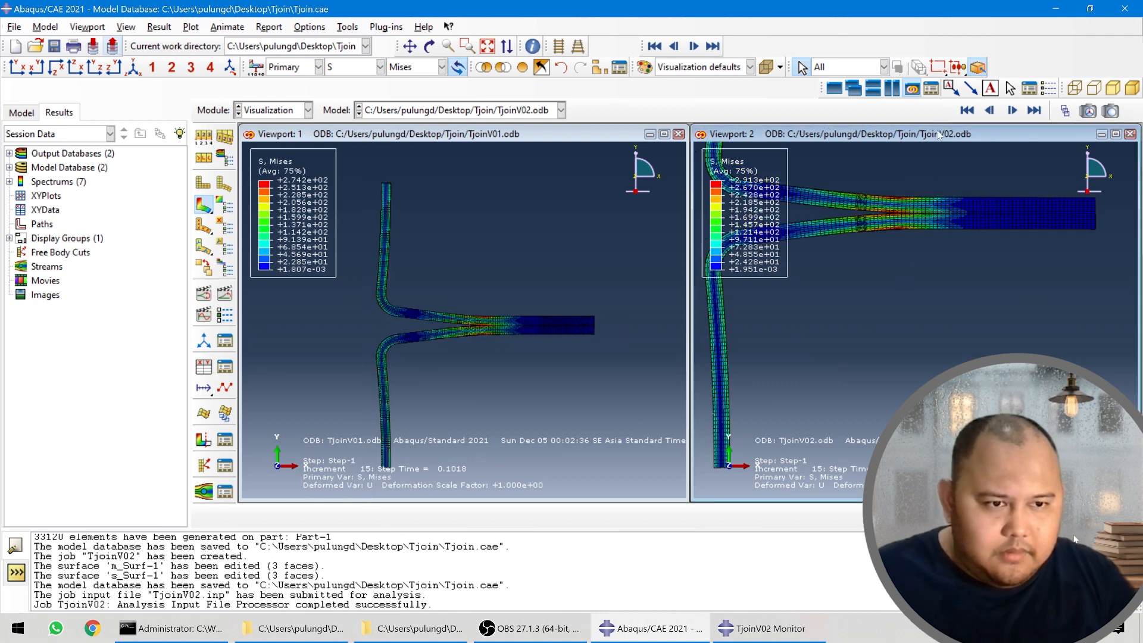
{"action": "scroll", "coordinate": [861, 208], "scroll_direction": "up", "scroll_amount": 3}
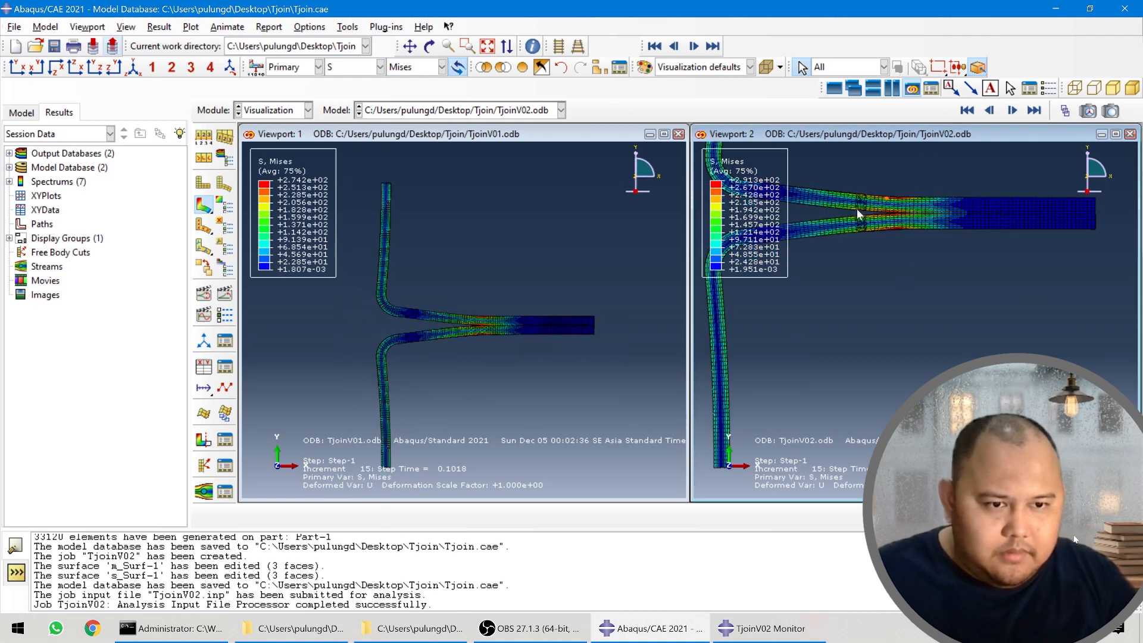
{"action": "scroll", "coordinate": [918, 174], "scroll_direction": "up", "scroll_amount": 2}
{"action": "scroll", "coordinate": [863, 211], "scroll_direction": "down", "scroll_amount": 2}
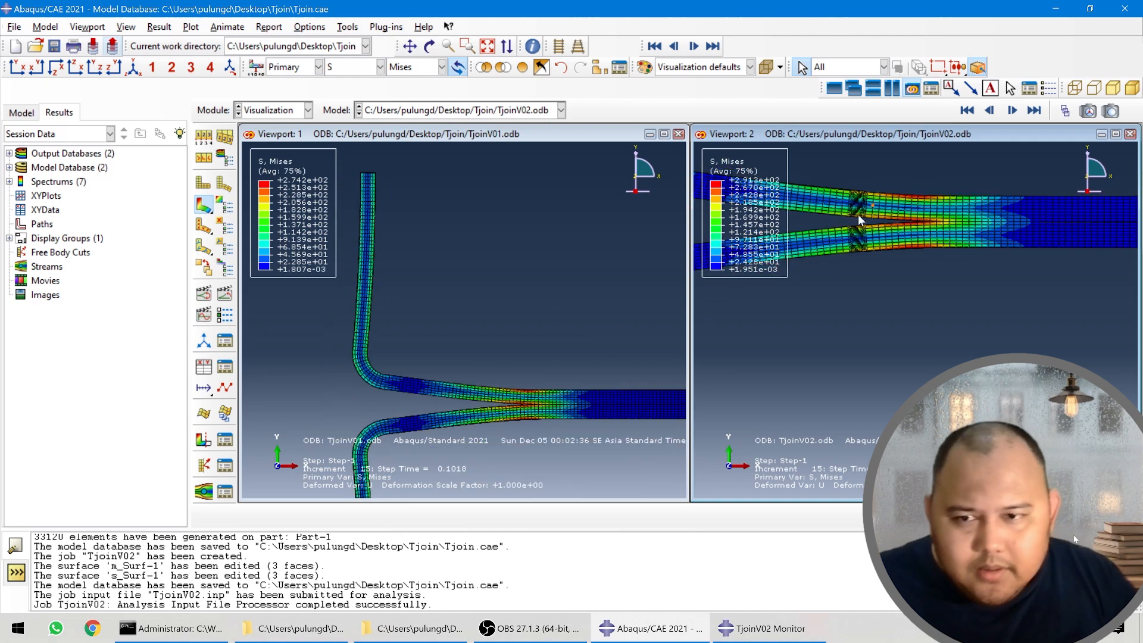
{"action": "left_click", "coordinate": [493, 143]}
{"action": "scroll", "coordinate": [434, 297], "scroll_direction": "down", "scroll_amount": 2}
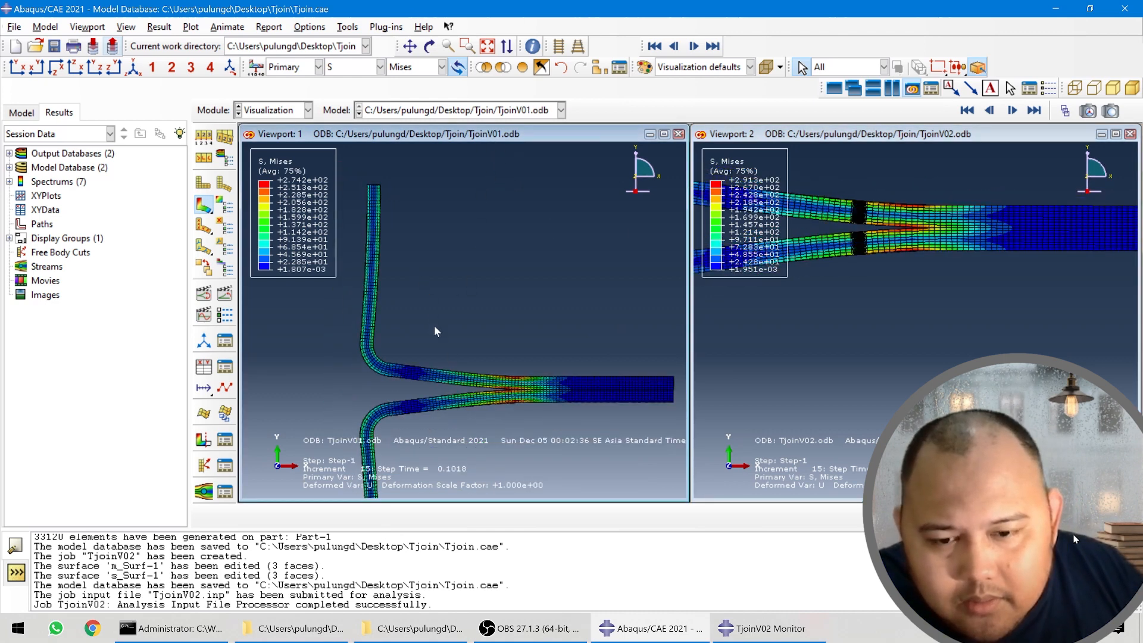
{"action": "scroll", "coordinate": [517, 448], "scroll_direction": "up", "scroll_amount": 1}
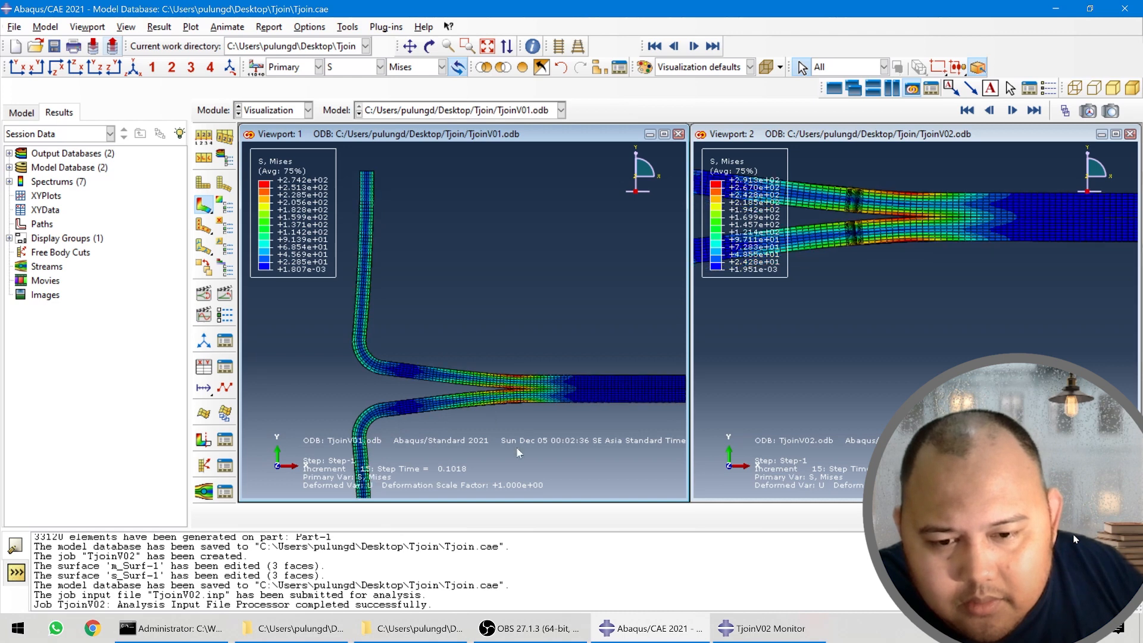
- Unlink the viewports and enlarge TjoinV01's separation zone in Viewport 1 to match the scale of TjoinV02 in Viewport 2
{"action": "left_click", "coordinate": [913, 92]}
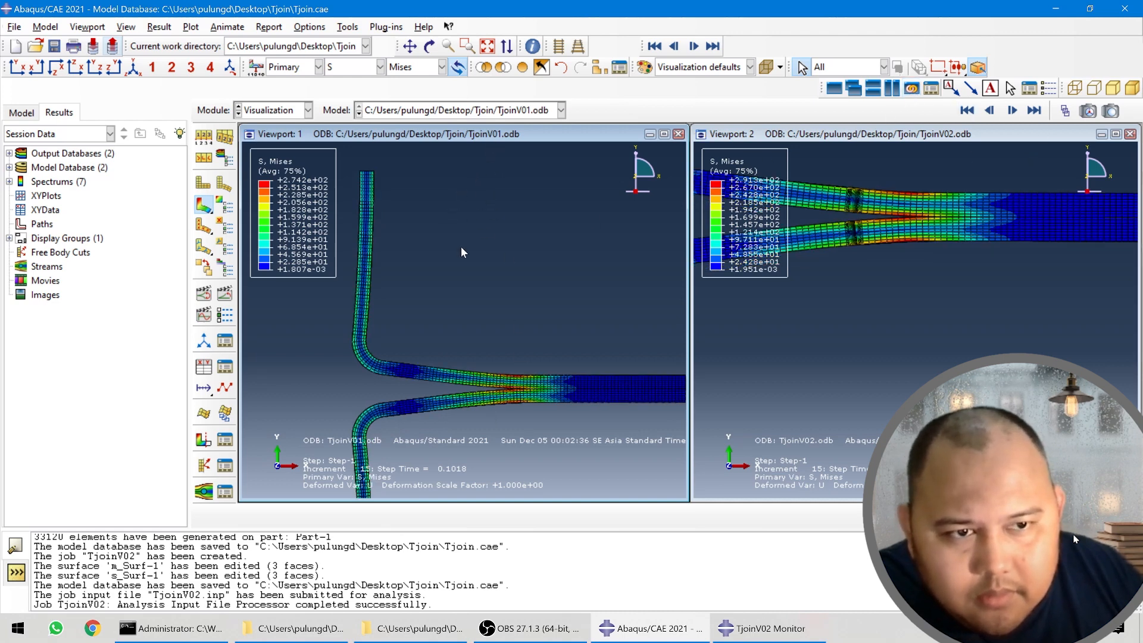
{"action": "scroll", "coordinate": [505, 406], "scroll_direction": "up", "scroll_amount": 5}
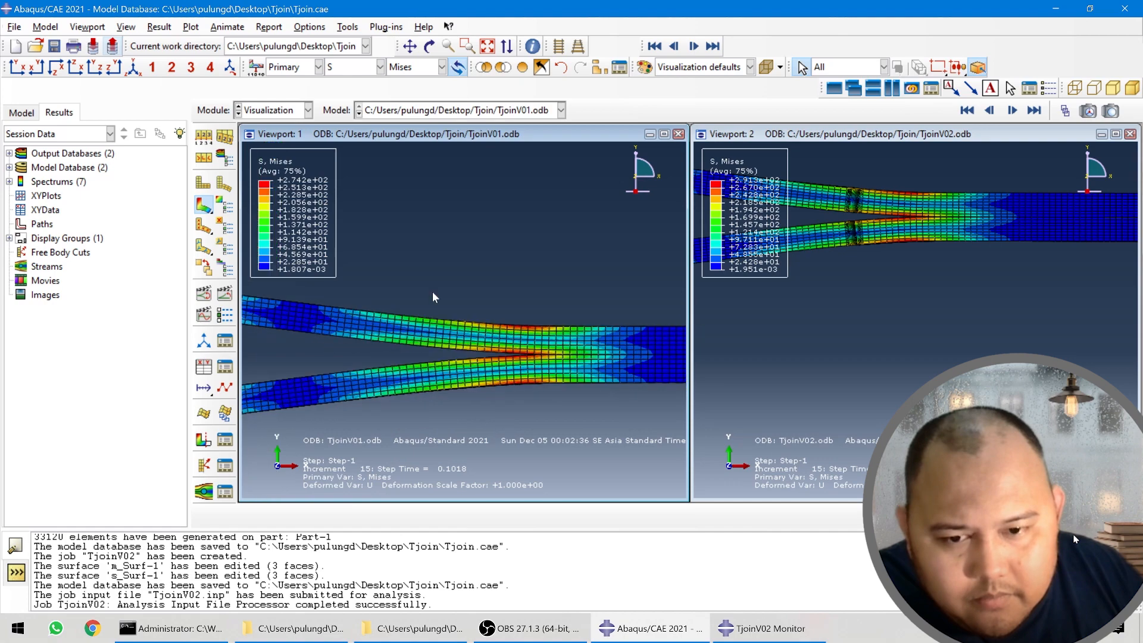
{"action": "scroll", "coordinate": [434, 293], "scroll_direction": "down", "scroll_amount": 6}
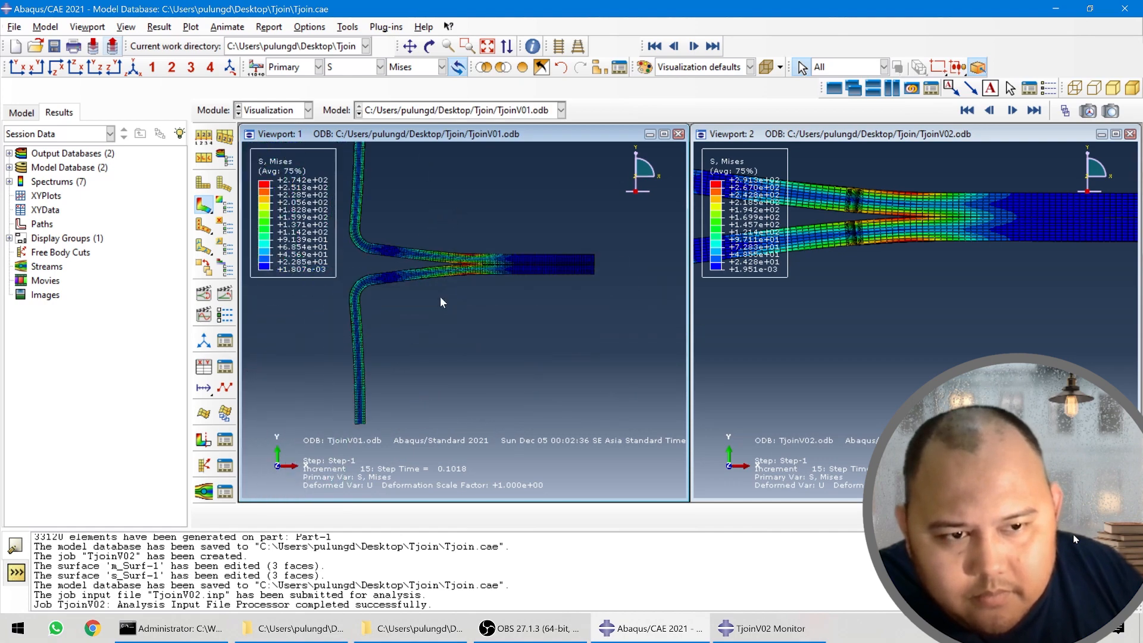
{"action": "scroll", "coordinate": [448, 274], "scroll_direction": "up", "scroll_amount": 6}
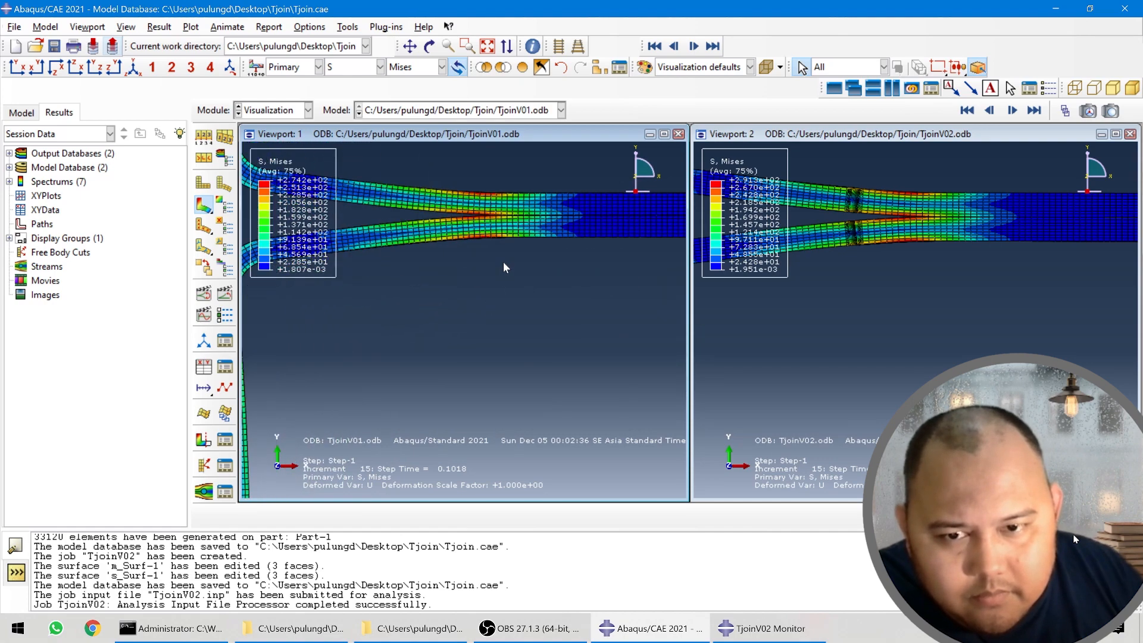
- Enlarge the separation zones of TjoinV01 and TjoinV02 to a comparable scale and link the two viewports again
{"action": "scroll", "coordinate": [504, 253], "scroll_direction": "up", "scroll_amount": 2}
{"action": "scroll", "coordinate": [940, 221], "scroll_direction": "up", "scroll_amount": 3}
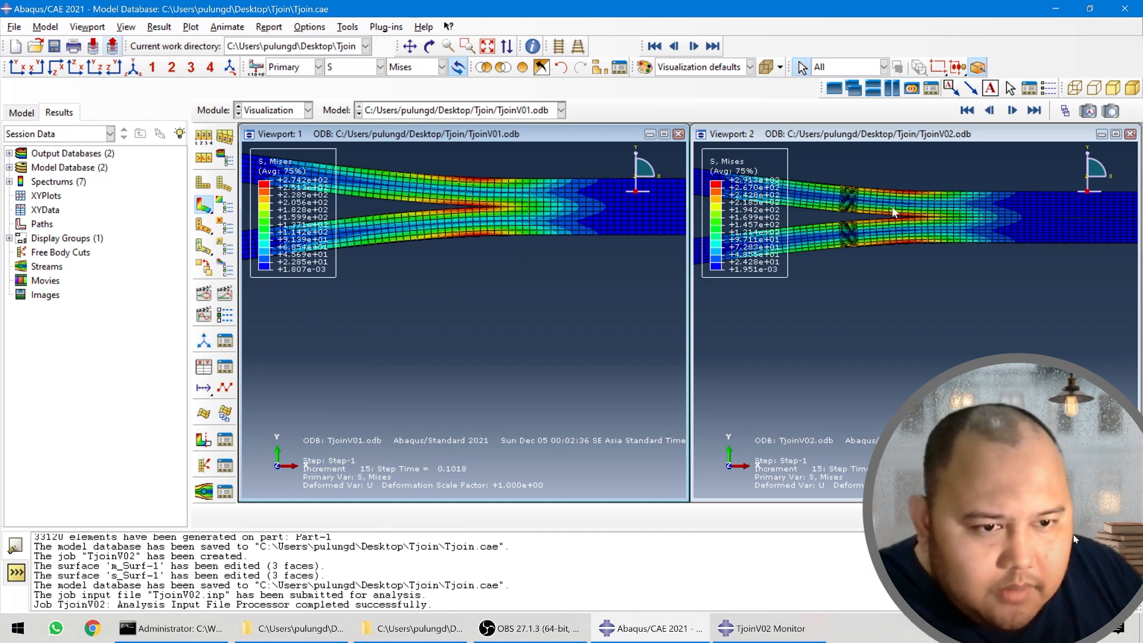
{"action": "scroll", "coordinate": [812, 194], "scroll_direction": "up", "scroll_amount": 2}
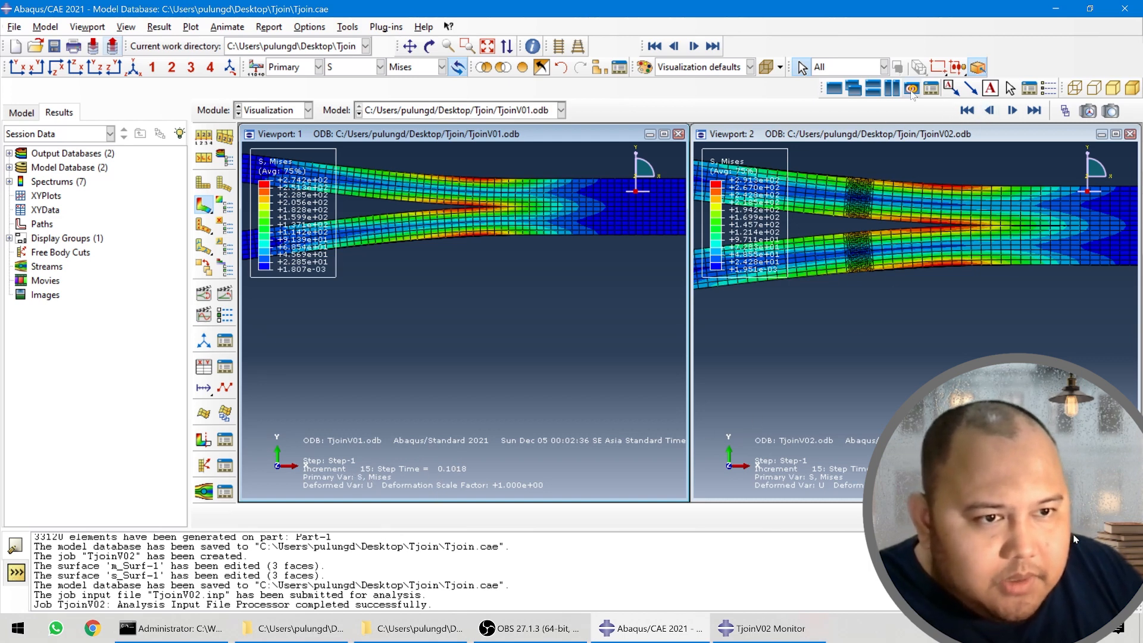
{"action": "scroll", "coordinate": [473, 229], "scroll_direction": "up", "scroll_amount": 3}
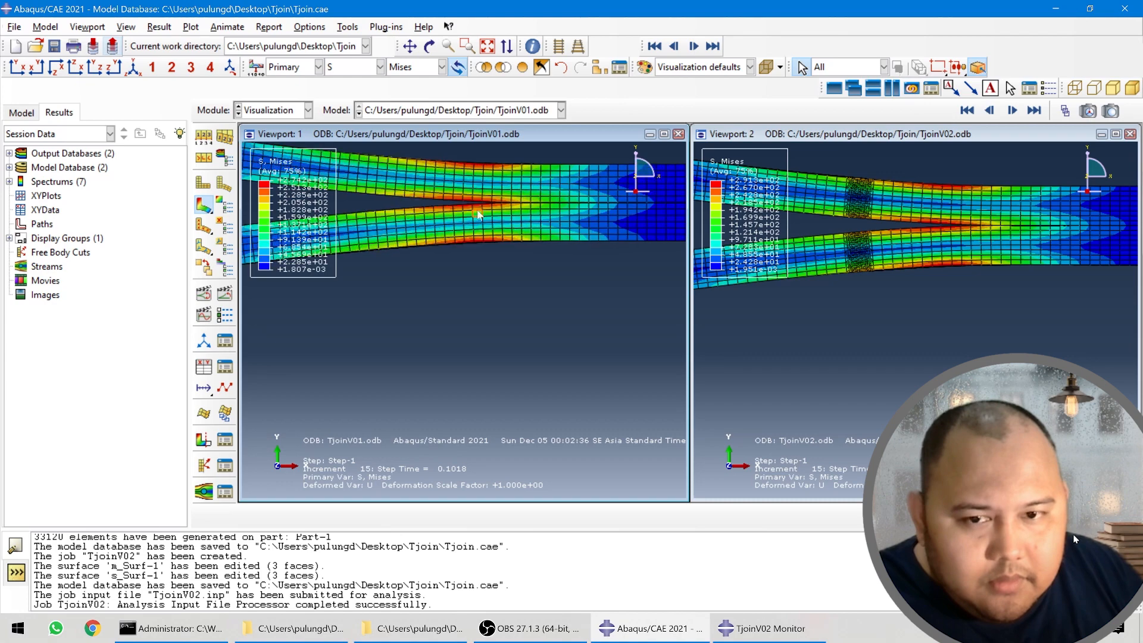
{"action": "scroll", "coordinate": [474, 305], "scroll_direction": "down", "scroll_amount": 2}
{"action": "scroll", "coordinate": [479, 173], "scroll_direction": "up", "scroll_amount": 4}
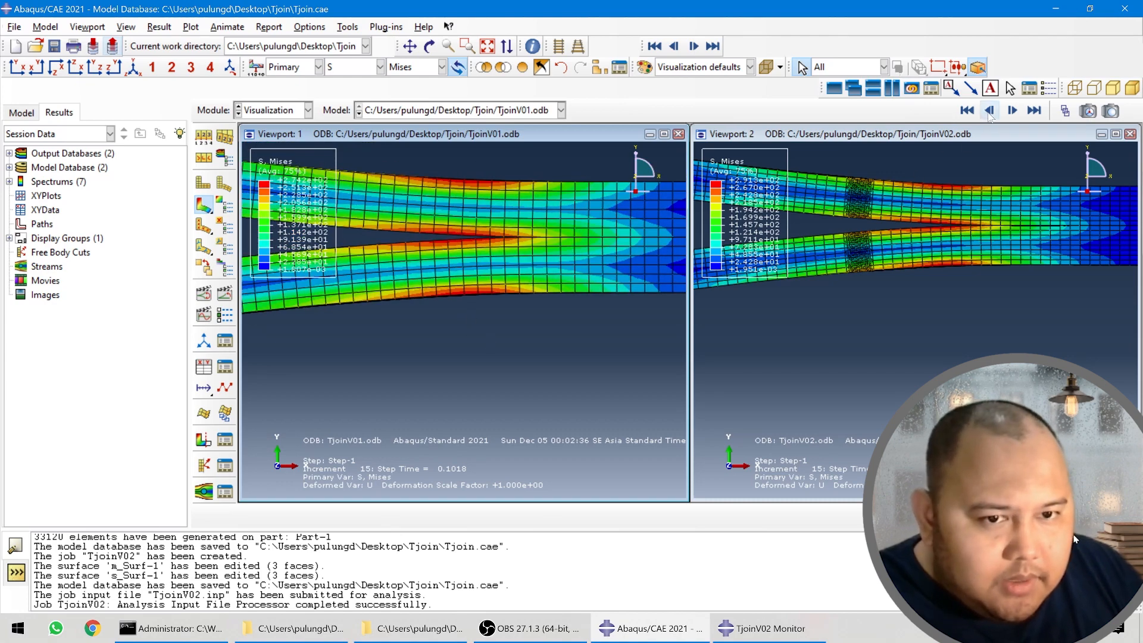
{"action": "left_click", "coordinate": [912, 90]}
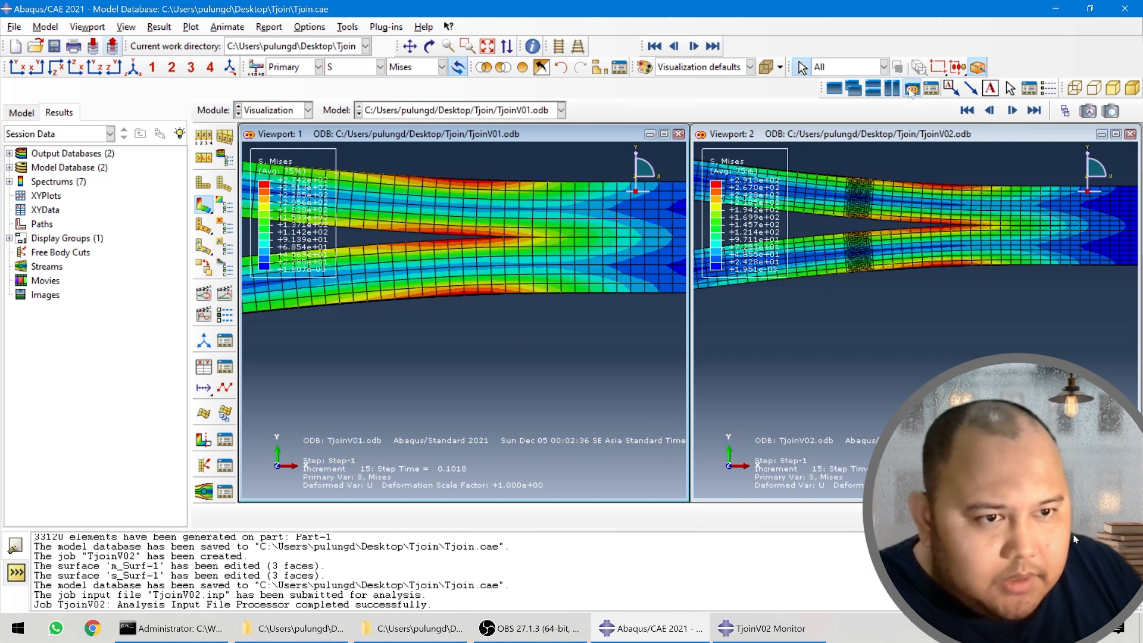
- Step both linked results back from increment 15 through increments 10 and 5 to the initial frame
{"action": "left_click", "coordinate": [990, 111]}
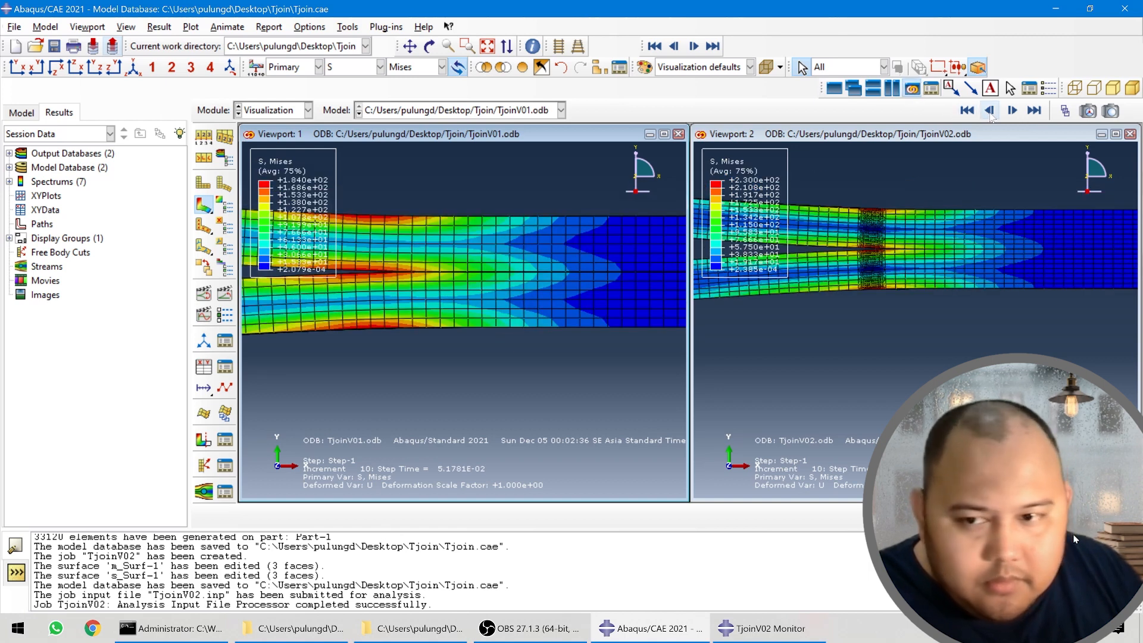
{"action": "left_click", "coordinate": [990, 112]}
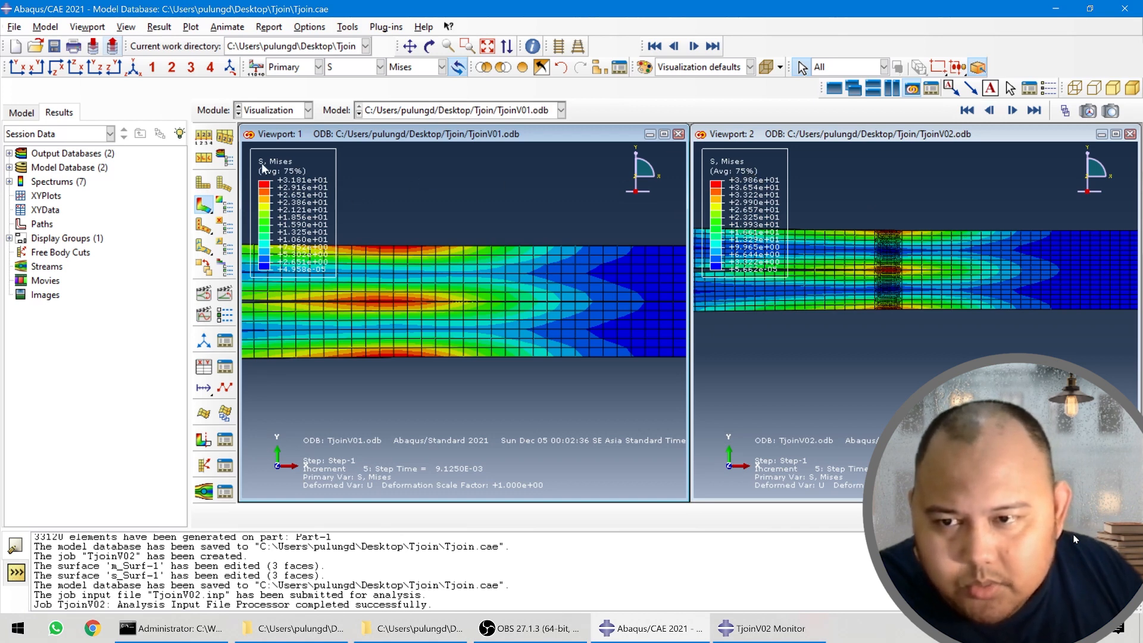
{"action": "left_click", "coordinate": [990, 111]}
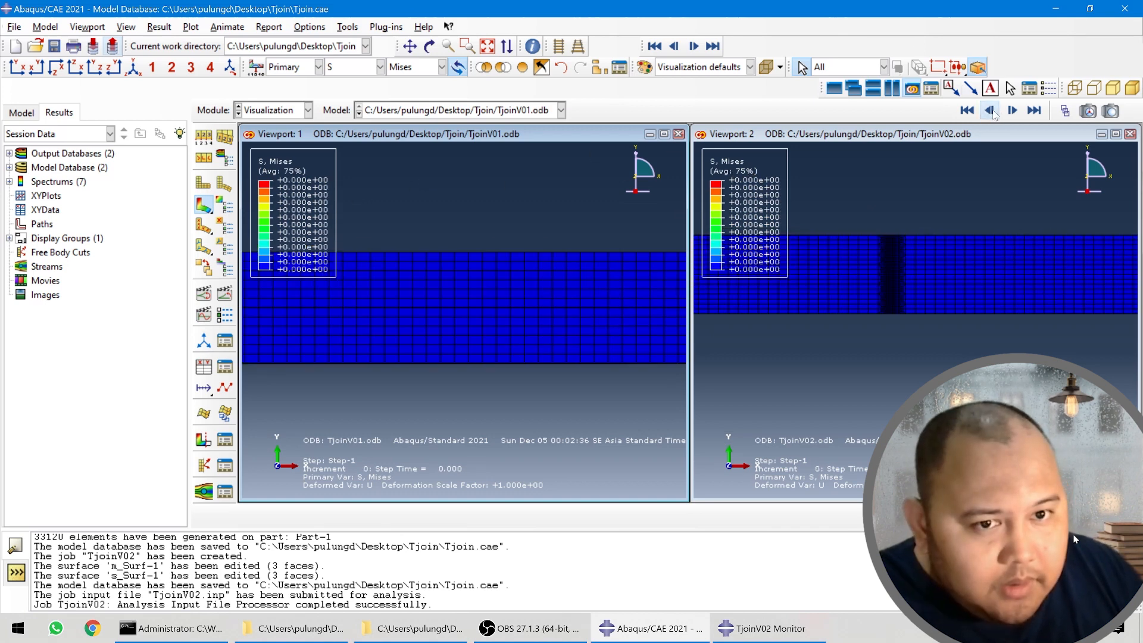
- Step the linked results forward frame by frame, taking TjoinV02 to increment 20 and TjoinV01 on to increment 35
{"action": "left_click", "coordinate": [1012, 111]}
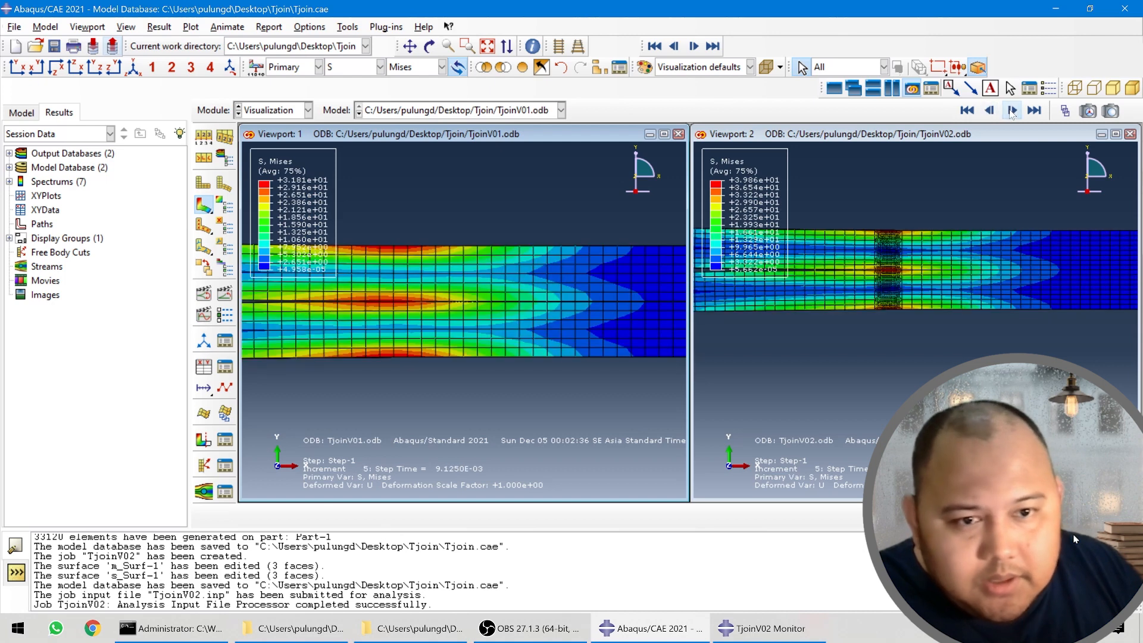
{"action": "left_click", "coordinate": [1012, 110]}
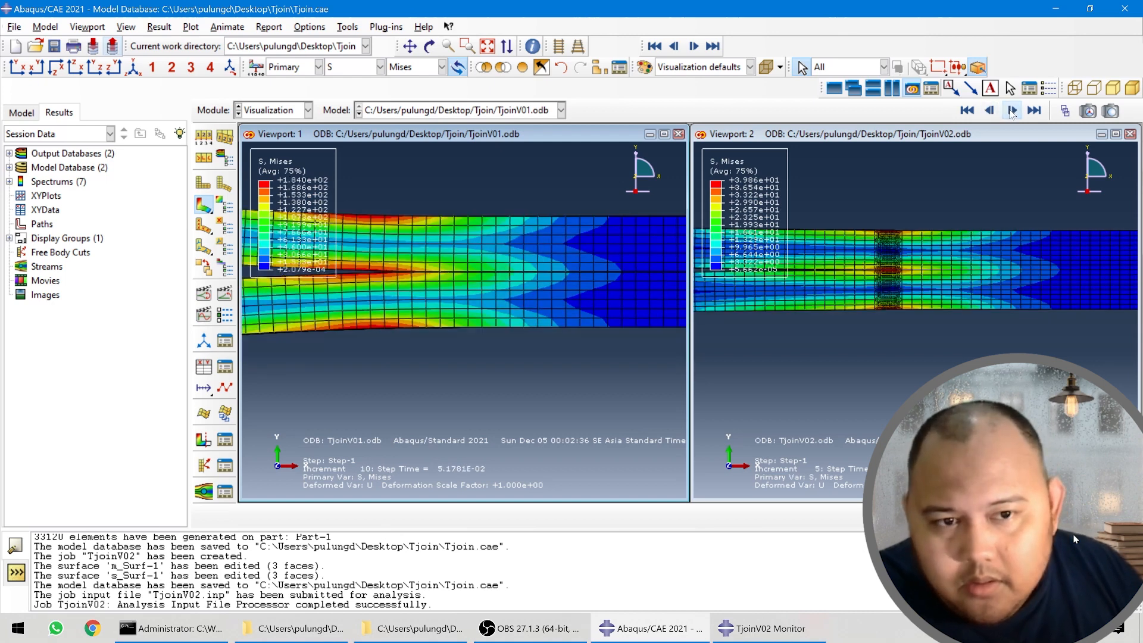
{"action": "left_click", "coordinate": [1012, 111]}
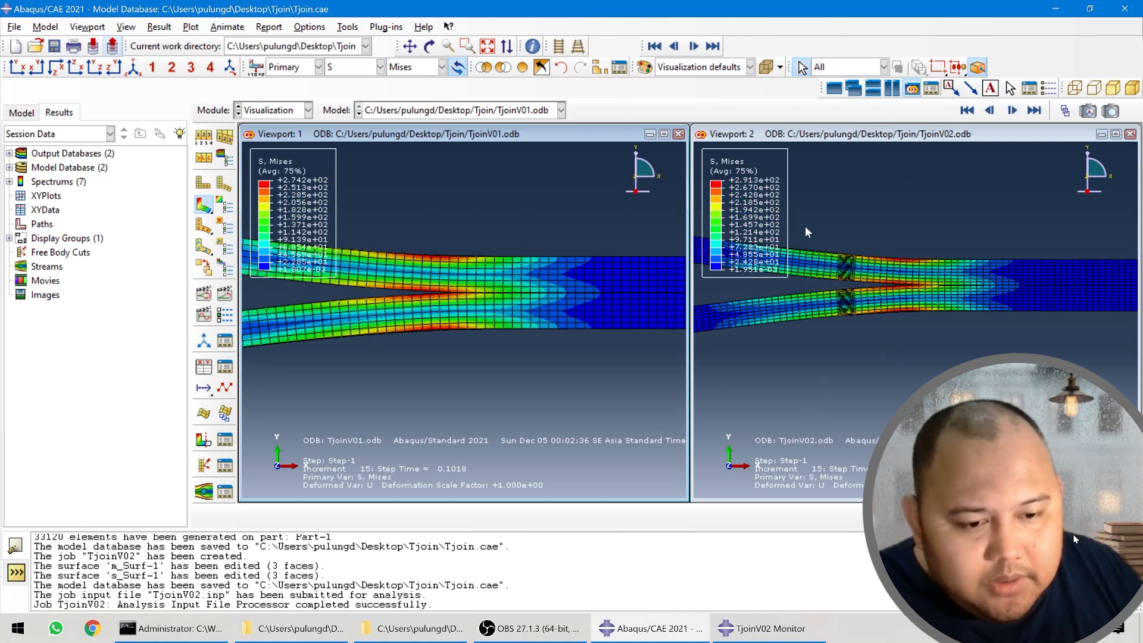
{"action": "left_click", "coordinate": [1012, 111]}
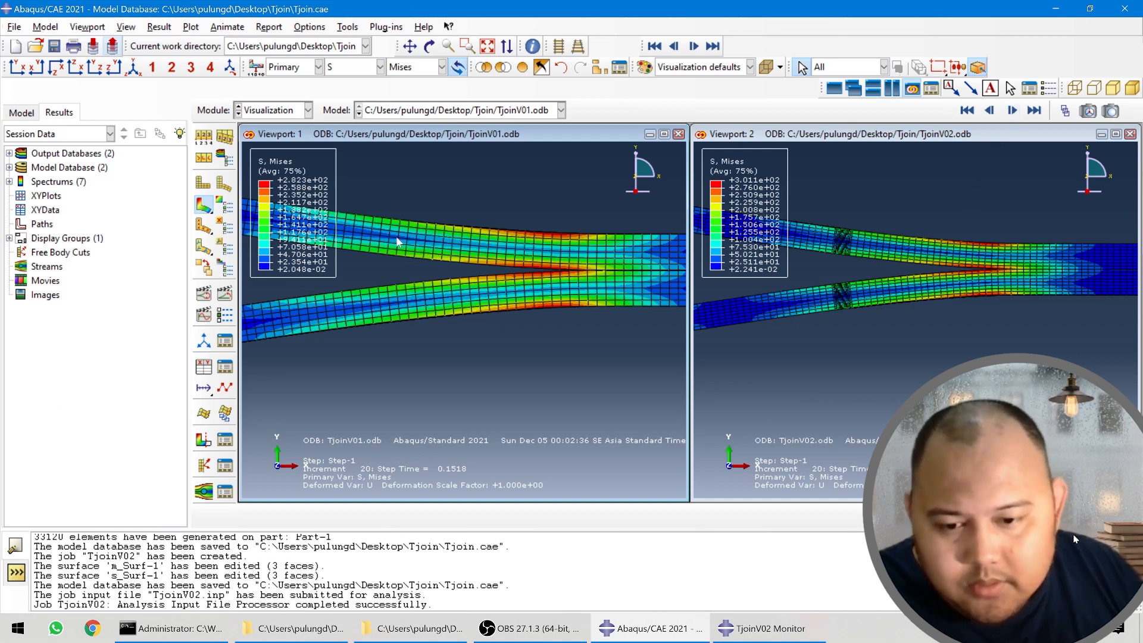
{"action": "left_click", "coordinate": [1012, 112]}
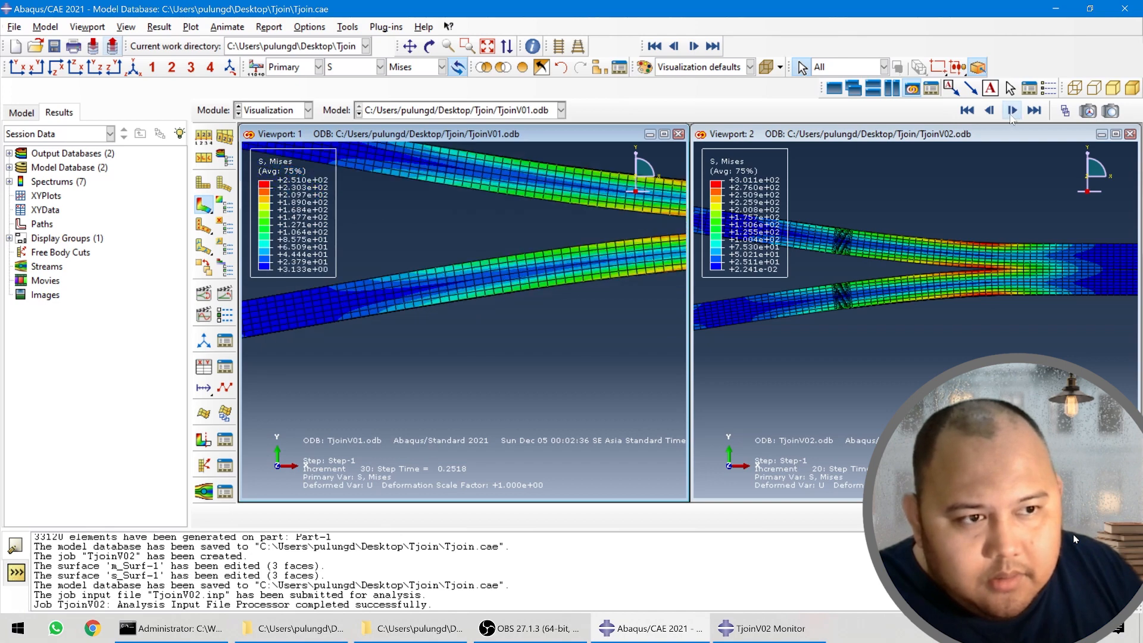
- Examine the Mises stress across the layer width at the separation zone of both results from a tilted 3D angle
{"action": "scroll", "coordinate": [828, 409], "scroll_direction": "up", "scroll_amount": 2}
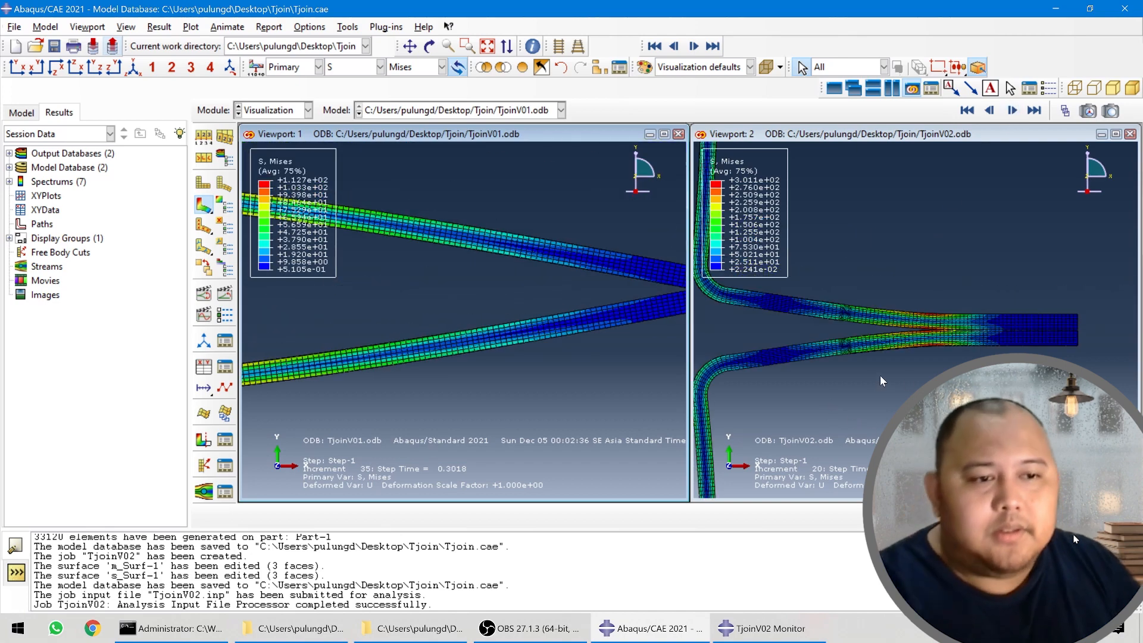
{"action": "left_click_drag", "start_coordinate": [891, 239], "coordinate": [911, 356], "text": "ctrl+alt"}
{"action": "scroll", "coordinate": [936, 355], "scroll_direction": "down", "scroll_amount": 2}
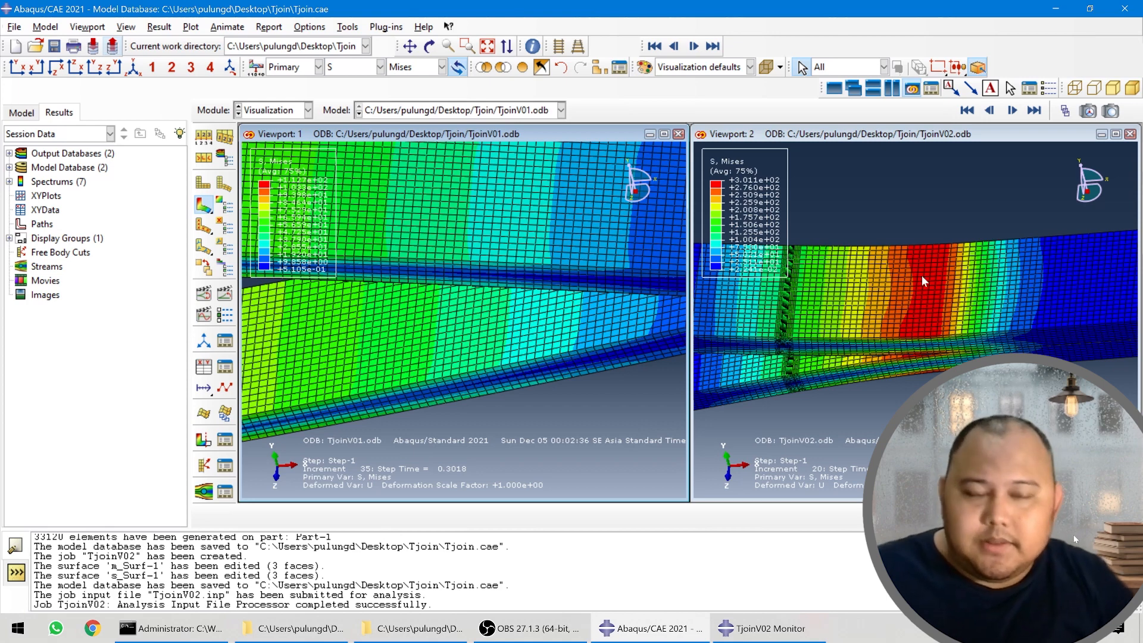
{"action": "scroll", "coordinate": [843, 318], "scroll_direction": "down", "scroll_amount": 2}
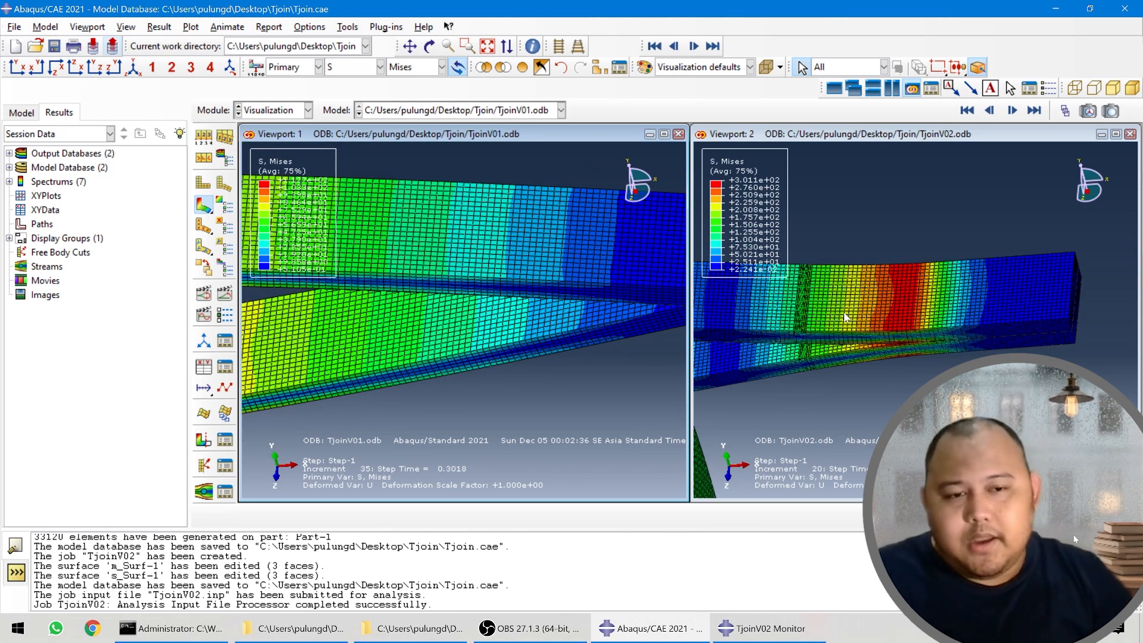